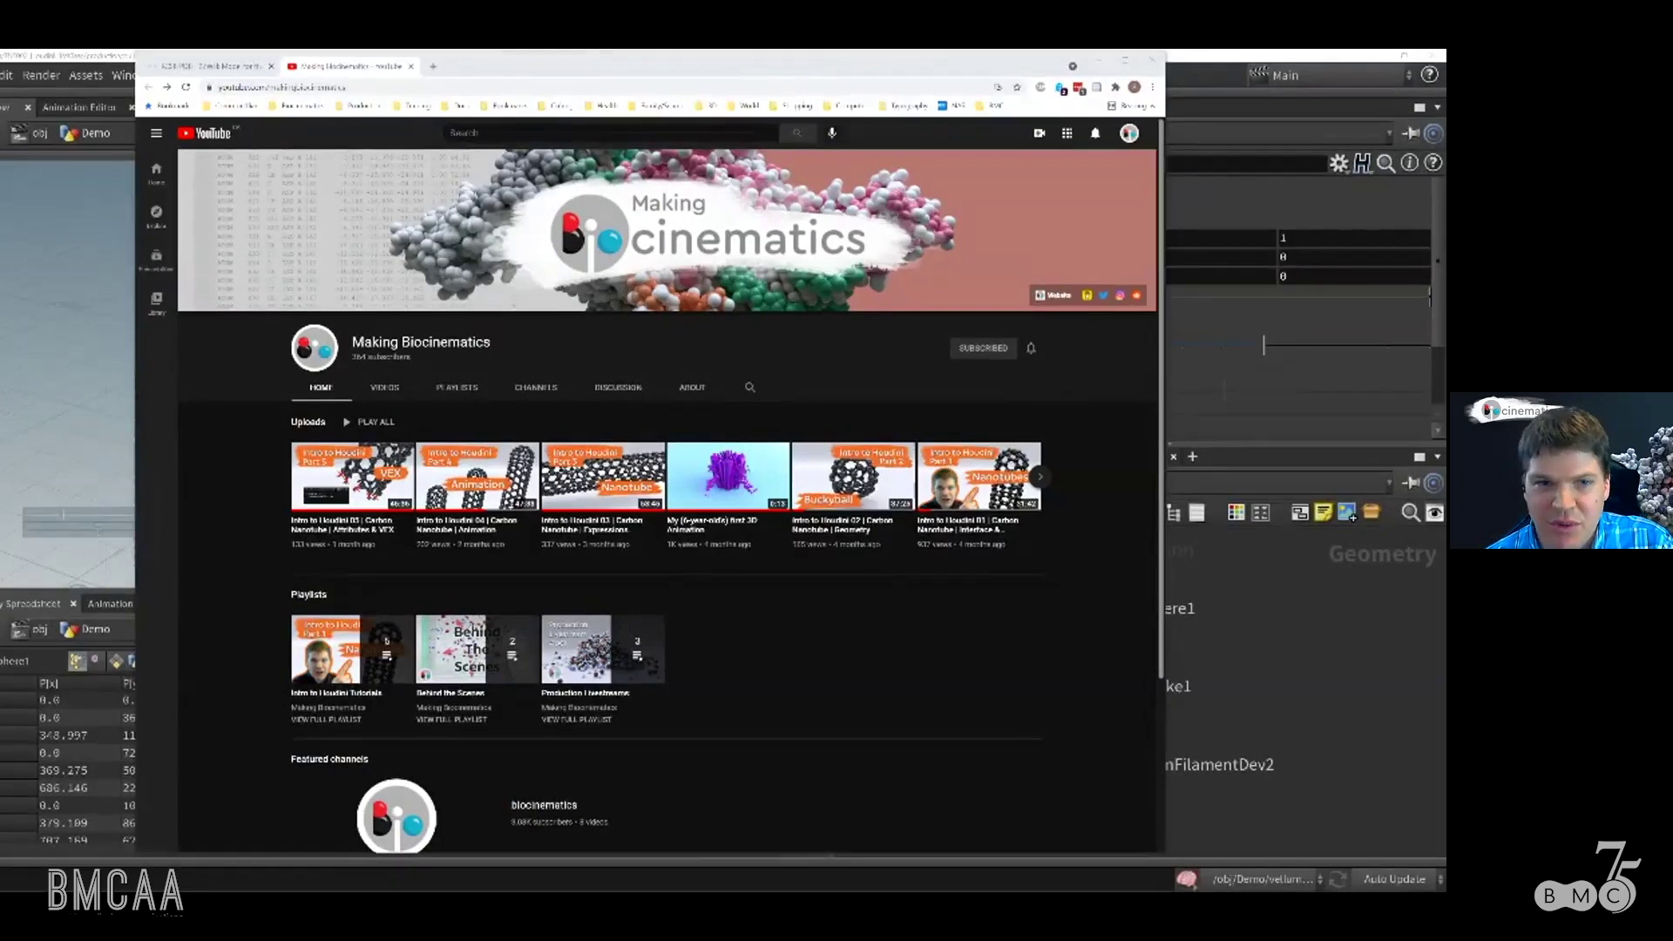
Step: Switch to Houdini and draw four curved strokes across the sphere with the stroke1 node
{"action": "key", "text": "alt+Tab"}
{"action": "left_click", "coordinate": [1090, 687]}
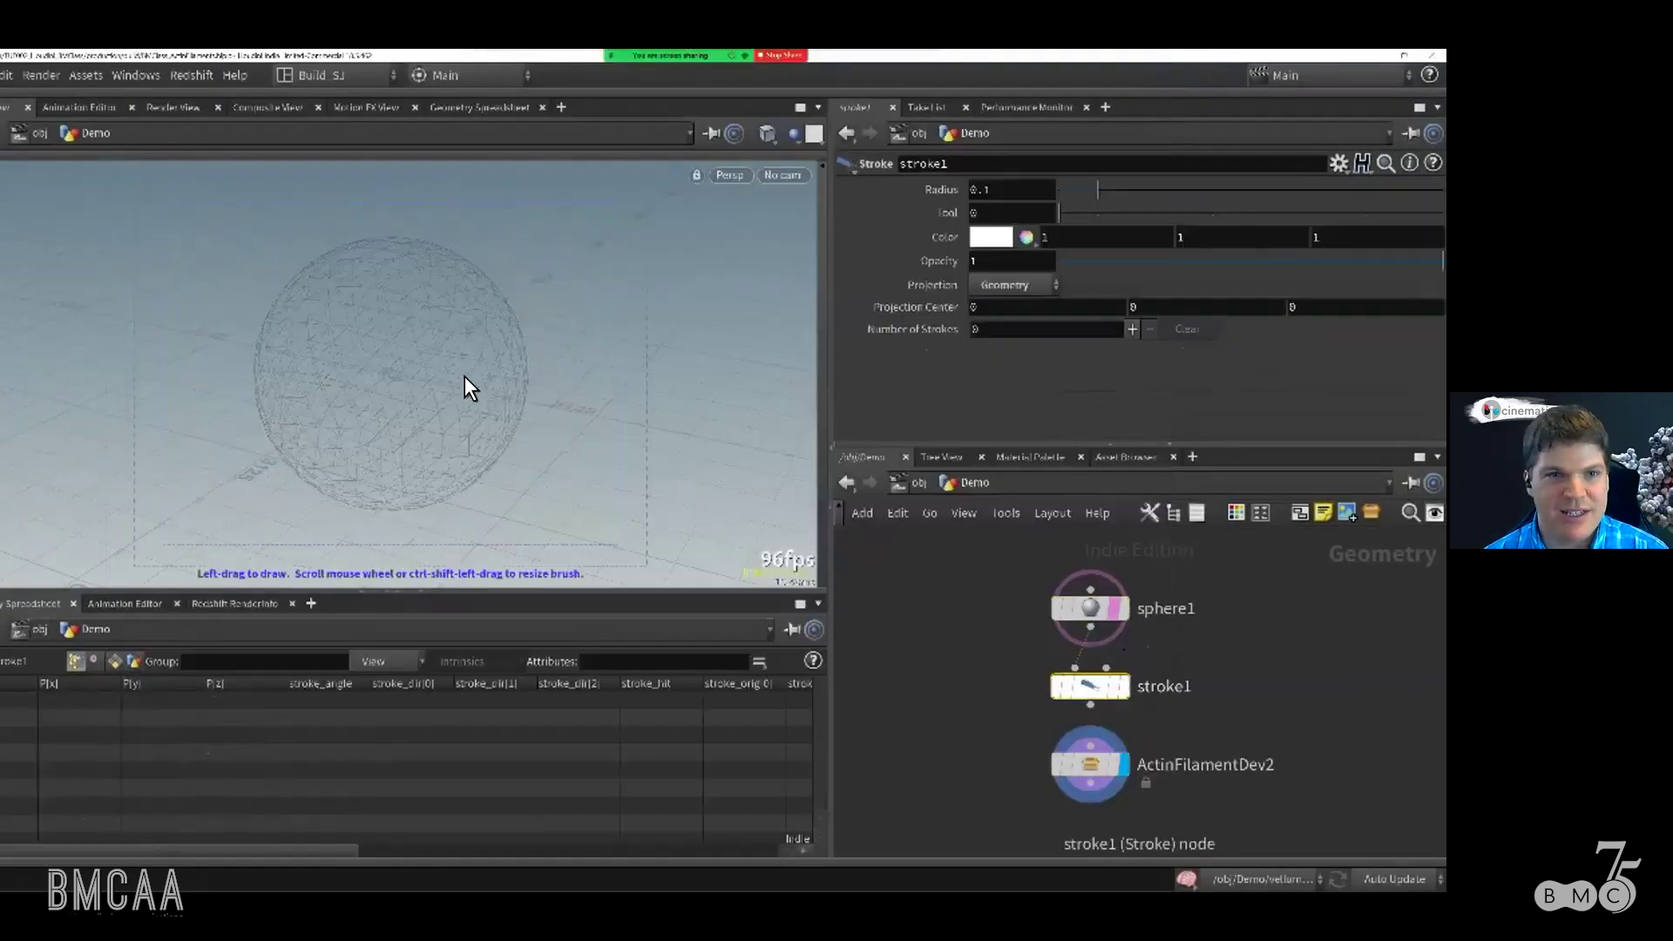
{"action": "scroll", "coordinate": [275, 351], "scroll_direction": "up", "scroll_amount": 4, "text": "alt"}
{"action": "mouse_move", "coordinate": [242, 374]}
{"action": "left_mouse_down"}
{"action": "mouse_move", "coordinate": [379, 315]}
{"action": "mouse_move", "coordinate": [551, 305]}
{"action": "left_mouse_up"}
{"action": "mouse_move", "coordinate": [404, 410]}
{"action": "right_mouse_down", "text": "alt"}
{"action": "mouse_move", "coordinate": [284, 389]}
{"action": "mouse_move", "coordinate": [666, 394]}
{"action": "right_mouse_up", "text": "alt"}
{"action": "left_click_drag", "start_coordinate": [689, 401], "coordinate": [302, 383]}
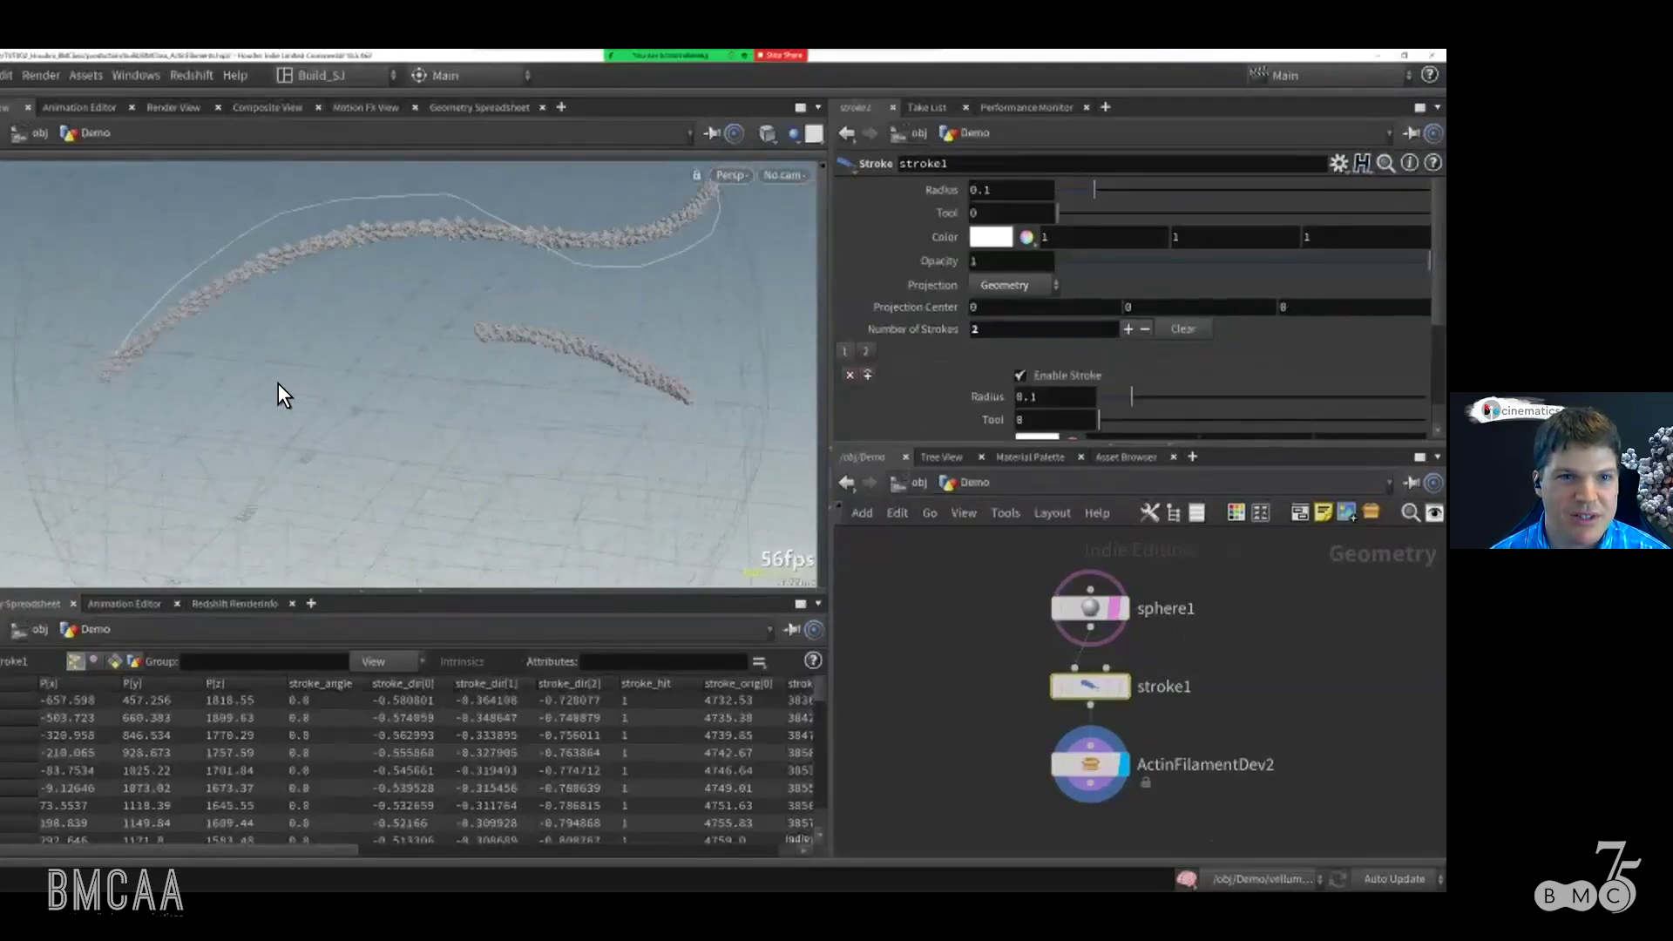
{"action": "mouse_move", "coordinate": [280, 462]}
{"action": "left_mouse_down"}
{"action": "mouse_move", "coordinate": [578, 486]}
{"action": "mouse_move", "coordinate": [593, 374]}
{"action": "mouse_move", "coordinate": [228, 524]}
{"action": "left_mouse_up"}
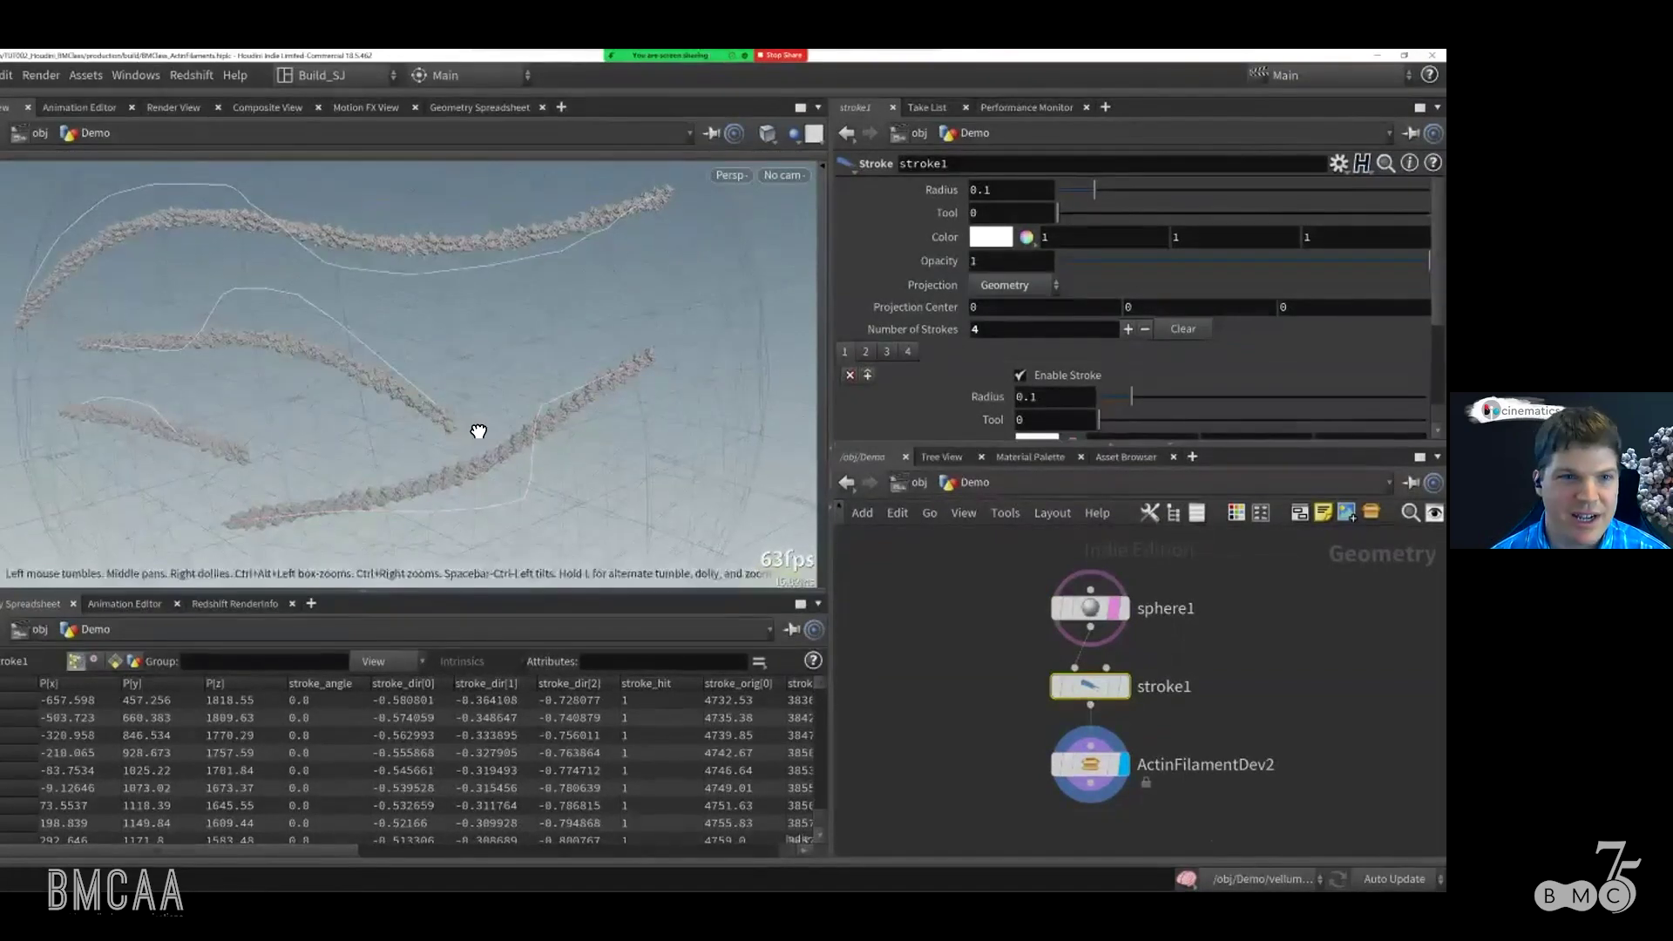
Step: Set ActinFilamentDev2's Smooth Strength to 0.56 and draw a short arched fifth stroke with stroke1
{"action": "left_click_drag", "start_coordinate": [474, 429], "coordinate": [482, 407], "text": "alt"}
{"action": "right_click_drag", "start_coordinate": [482, 406], "coordinate": [351, 414], "text": "alt"}
{"action": "middle_click_drag", "start_coordinate": [351, 415], "coordinate": [433, 433], "text": "alt"}
{"action": "right_click_drag", "start_coordinate": [434, 432], "coordinate": [546, 440], "text": "alt"}
{"action": "left_click", "coordinate": [1089, 764]}
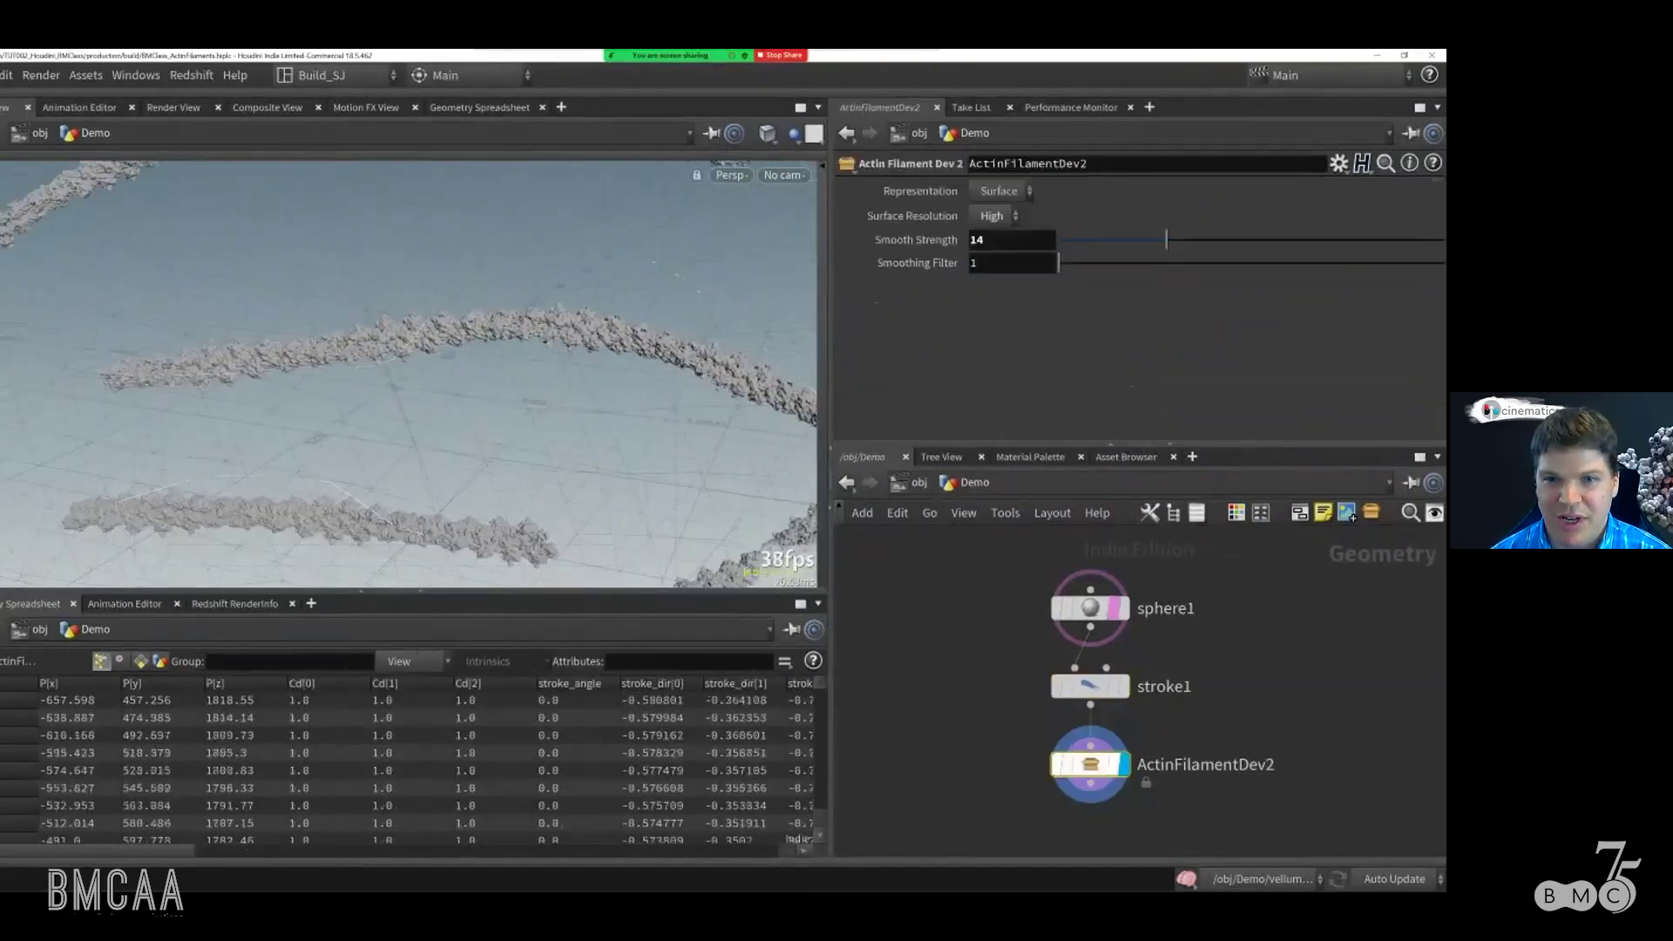
{"action": "left_click_drag", "start_coordinate": [1165, 240], "coordinate": [1062, 240]}
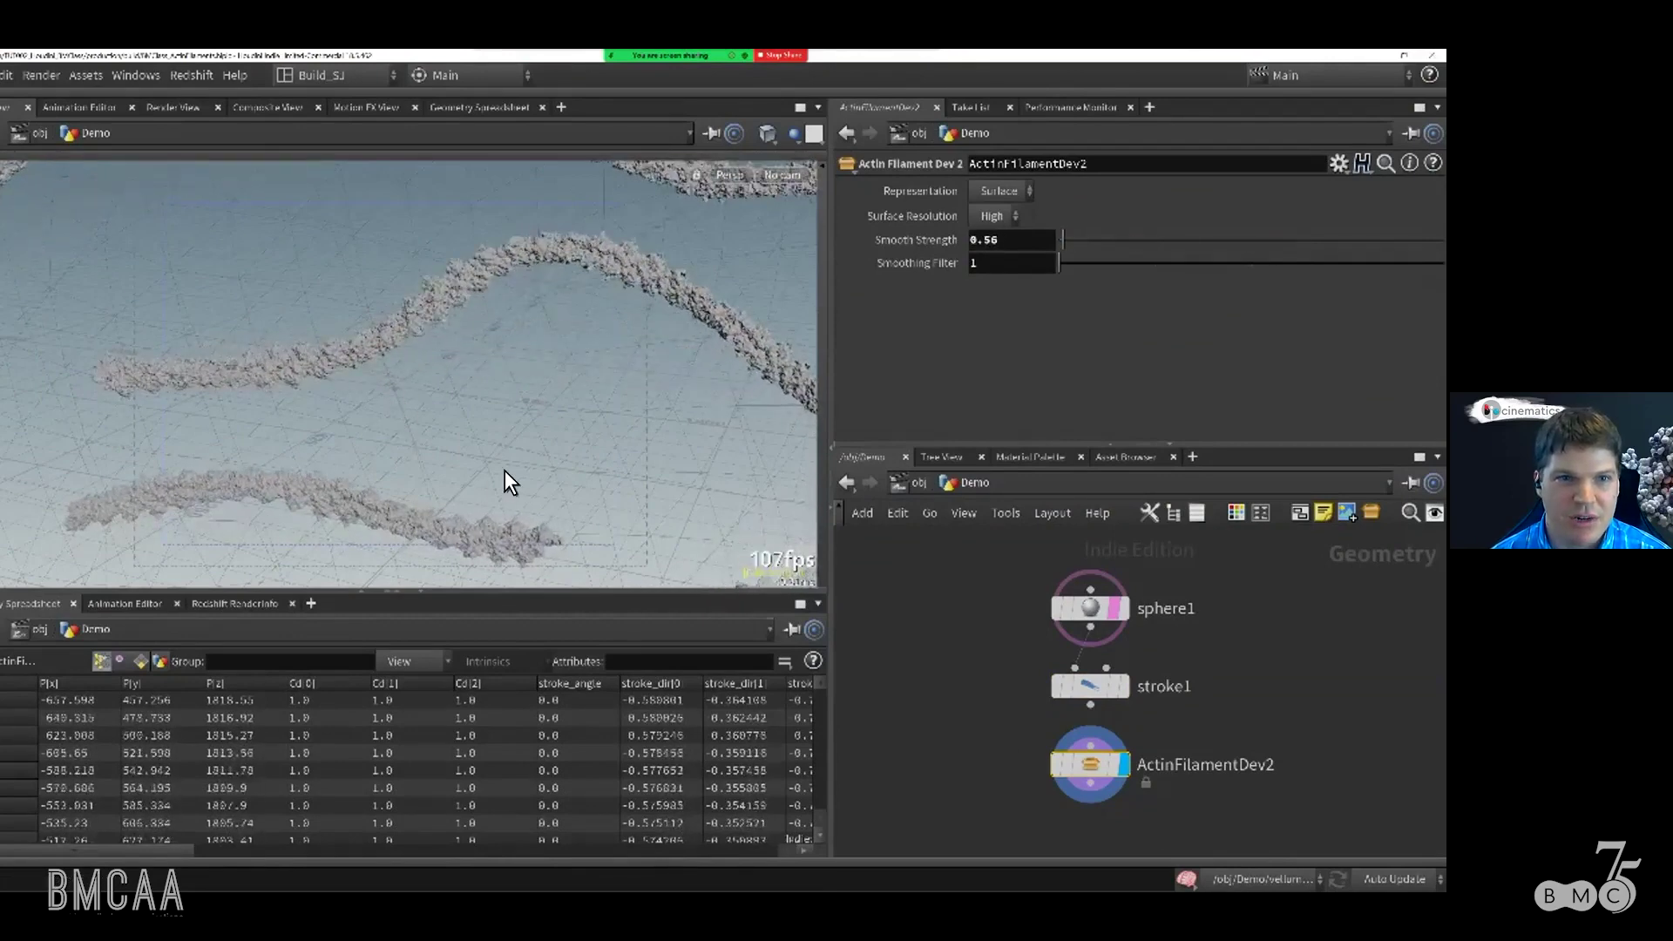
{"action": "left_click", "coordinate": [1089, 686]}
{"action": "mouse_move", "coordinate": [679, 493]}
{"action": "left_mouse_down"}
{"action": "mouse_move", "coordinate": [561, 469]}
{"action": "mouse_move", "coordinate": [515, 507]}
{"action": "left_mouse_up"}
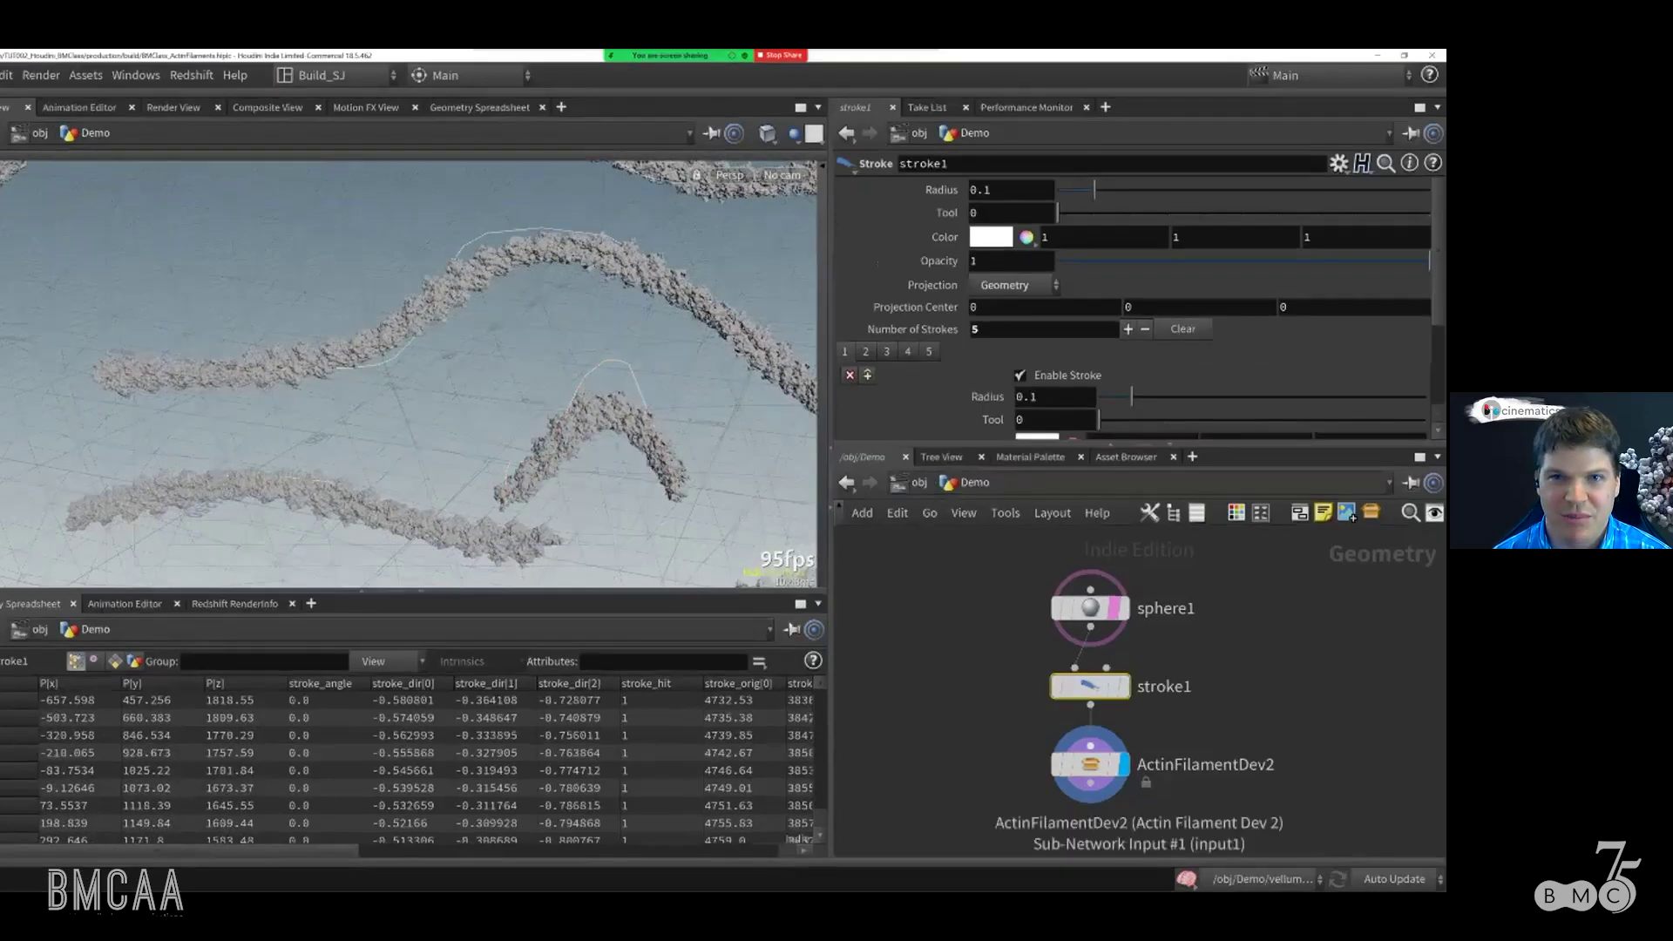
Step: Set ActinFilamentDev2's Smooth Strength to 13.3 and its Surface Resolution to Low
{"action": "left_click", "coordinate": [1089, 764]}
{"action": "mouse_move", "coordinate": [1062, 240]}
{"action": "left_mouse_down"}
{"action": "mouse_move", "coordinate": [1181, 239]}
{"action": "mouse_move", "coordinate": [1060, 263]}
{"action": "left_mouse_up"}
{"action": "left_click", "coordinate": [1155, 264]}
{"action": "left_click", "coordinate": [993, 216]}
{"action": "left_click", "coordinate": [991, 238]}
Step: Set the filament's Representation to Atoms and inspect one filament end up close
{"action": "right_click_drag", "start_coordinate": [291, 405], "coordinate": [389, 376], "text": "alt"}
{"action": "right_click_drag", "start_coordinate": [527, 369], "coordinate": [378, 352], "text": "alt"}
{"action": "middle_click_drag", "start_coordinate": [378, 353], "coordinate": [522, 347], "text": "alt"}
{"action": "right_click_drag", "start_coordinate": [284, 403], "coordinate": [392, 401], "text": "alt"}
{"action": "middle_click_drag", "start_coordinate": [392, 401], "coordinate": [403, 340], "text": "alt"}
{"action": "right_click_drag", "start_coordinate": [402, 340], "coordinate": [437, 309], "text": "alt"}
{"action": "right_click_drag", "start_coordinate": [510, 419], "coordinate": [430, 392], "text": "alt"}
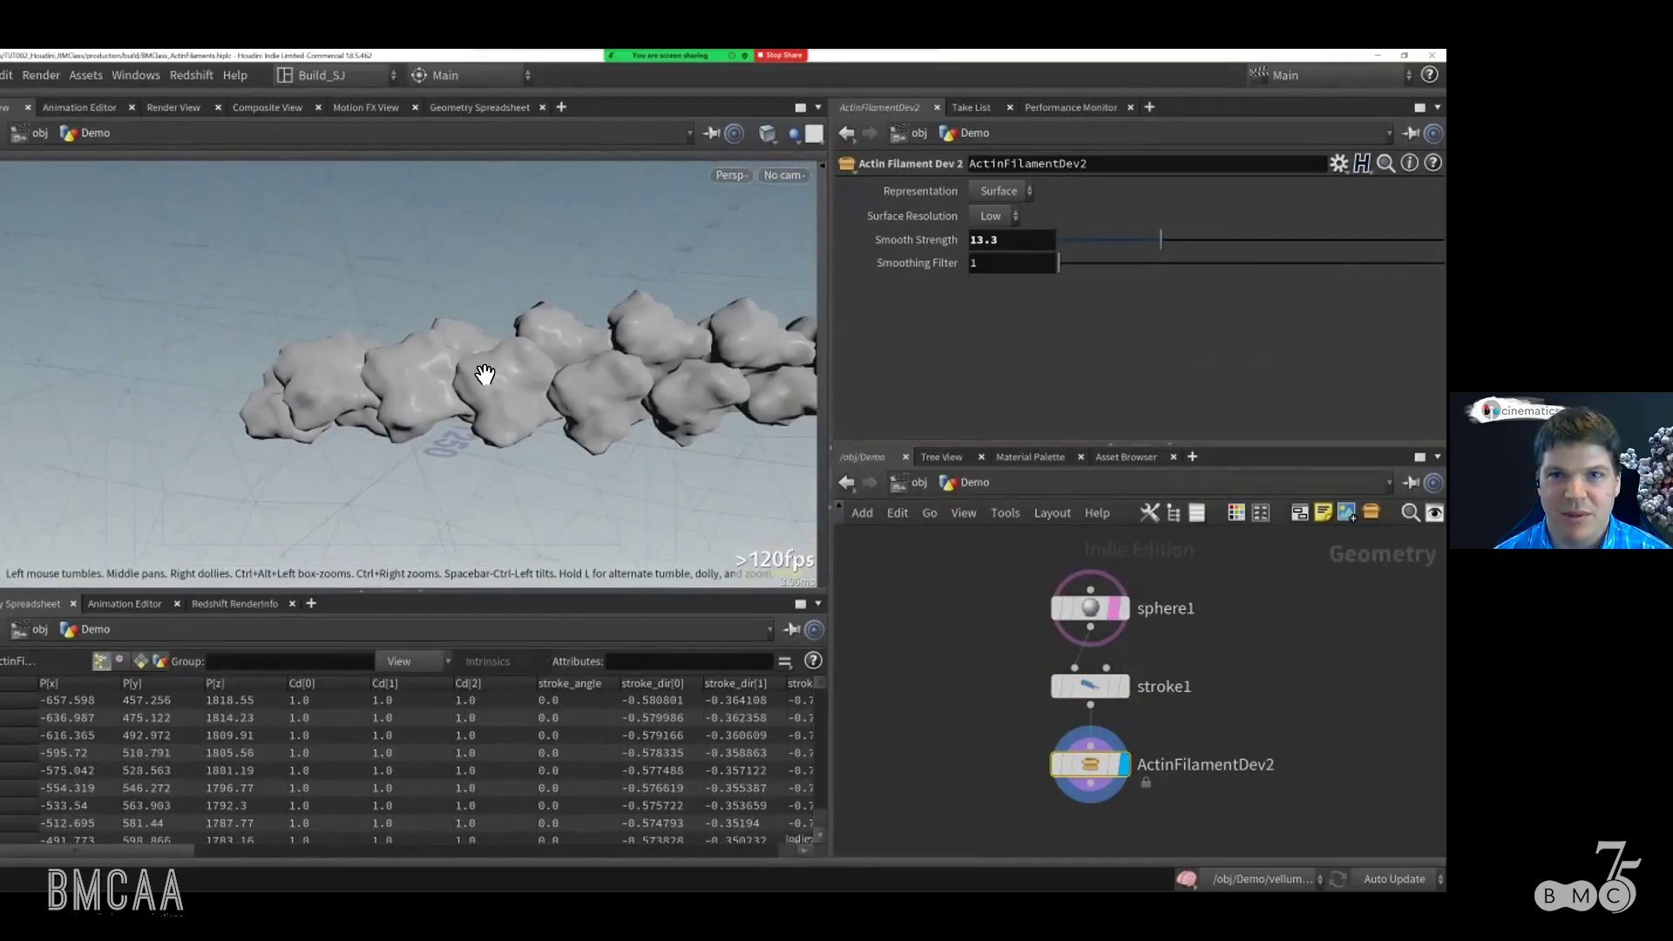
{"action": "left_click", "coordinate": [998, 191]}
{"action": "left_click", "coordinate": [992, 212]}
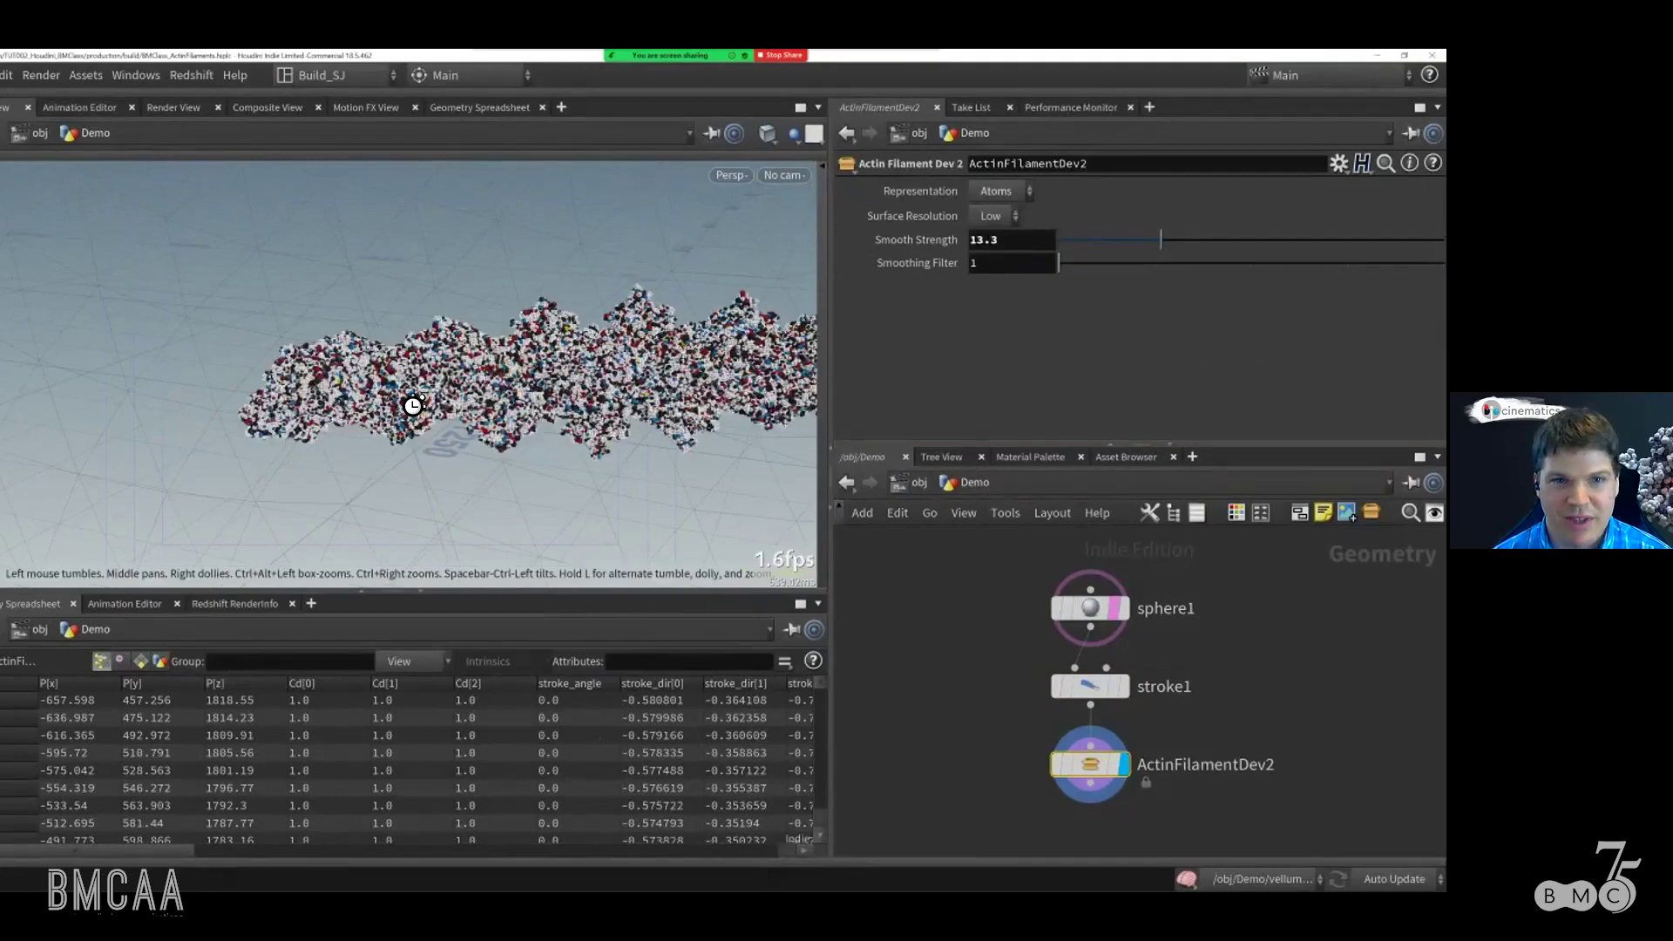
{"action": "right_click_drag", "start_coordinate": [513, 403], "coordinate": [503, 363]}
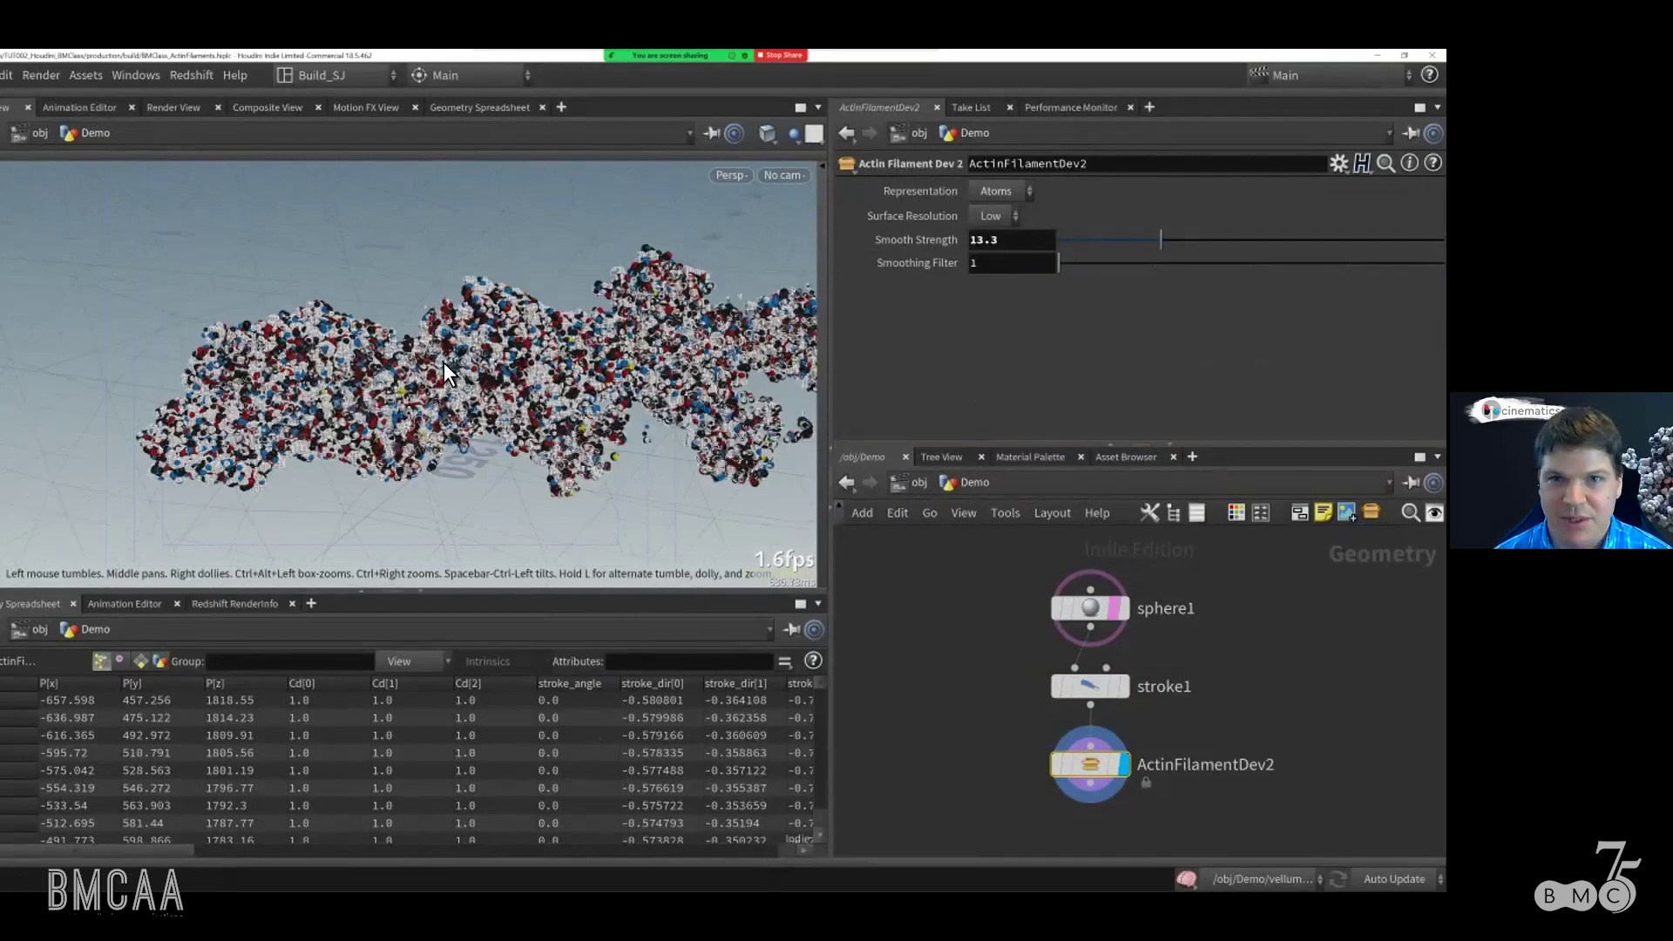
Step: Set the filament's Representation back to Surface and frame all the filaments
{"action": "left_click", "coordinate": [996, 191]}
{"action": "left_click", "coordinate": [995, 234]}
{"action": "left_click_drag", "start_coordinate": [571, 368], "coordinate": [512, 410]}
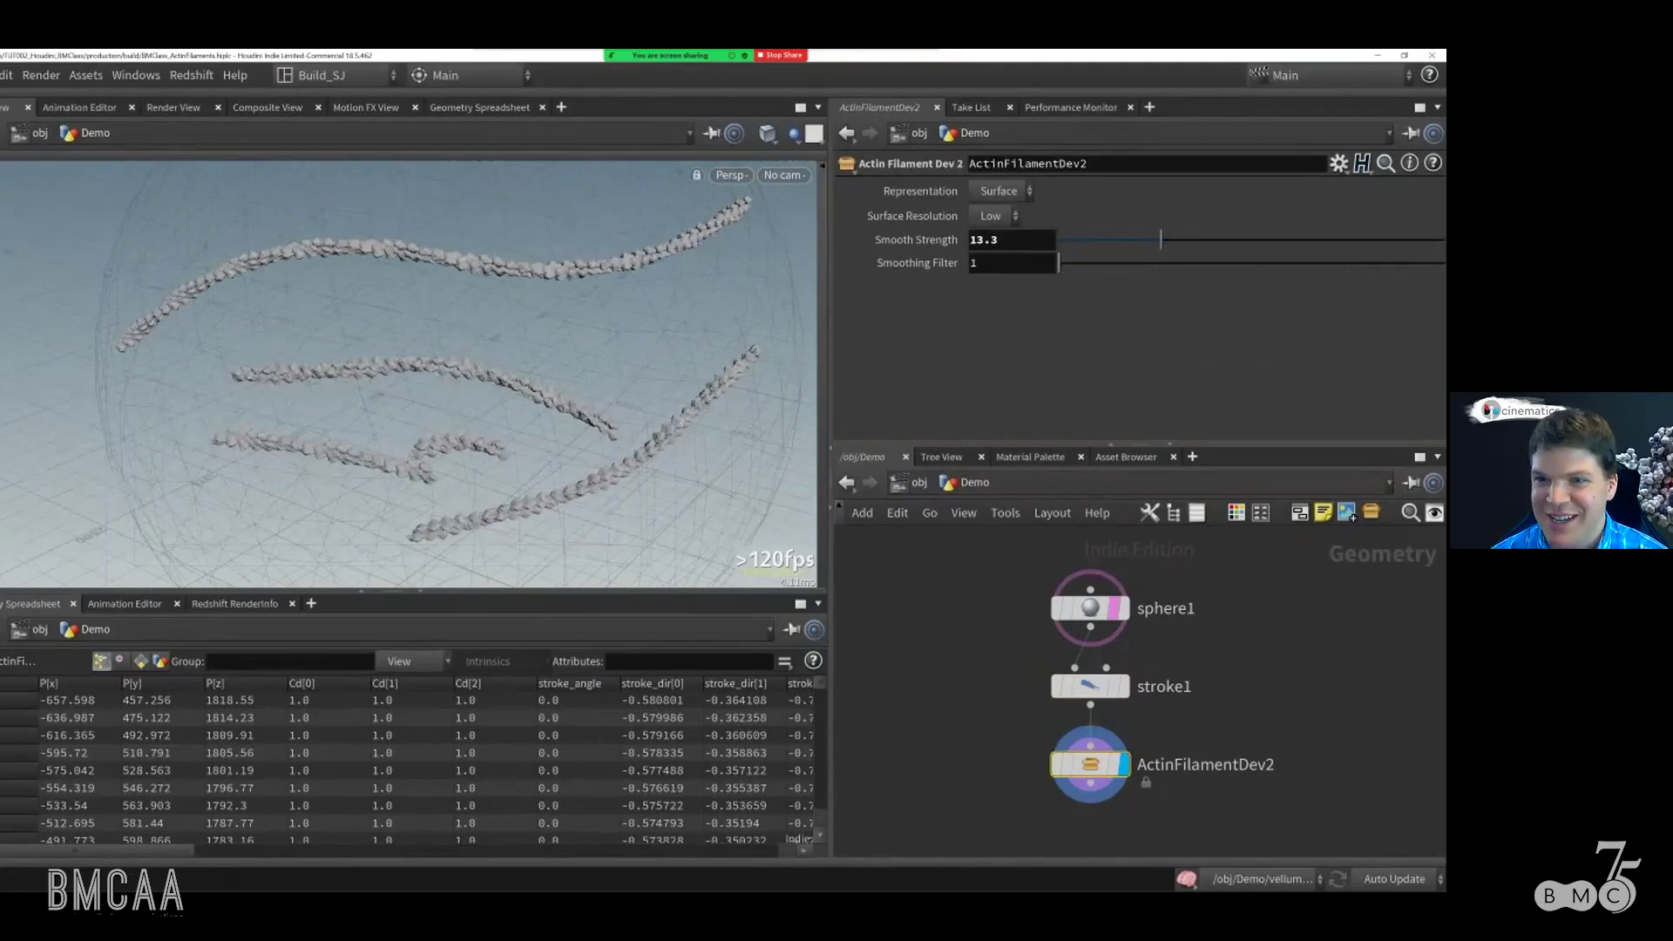
Step: Leave the Demo network and enter the Actin_Workshop geometry network
{"action": "middle_click_drag", "start_coordinate": [1139, 697], "coordinate": [1140, 670]}
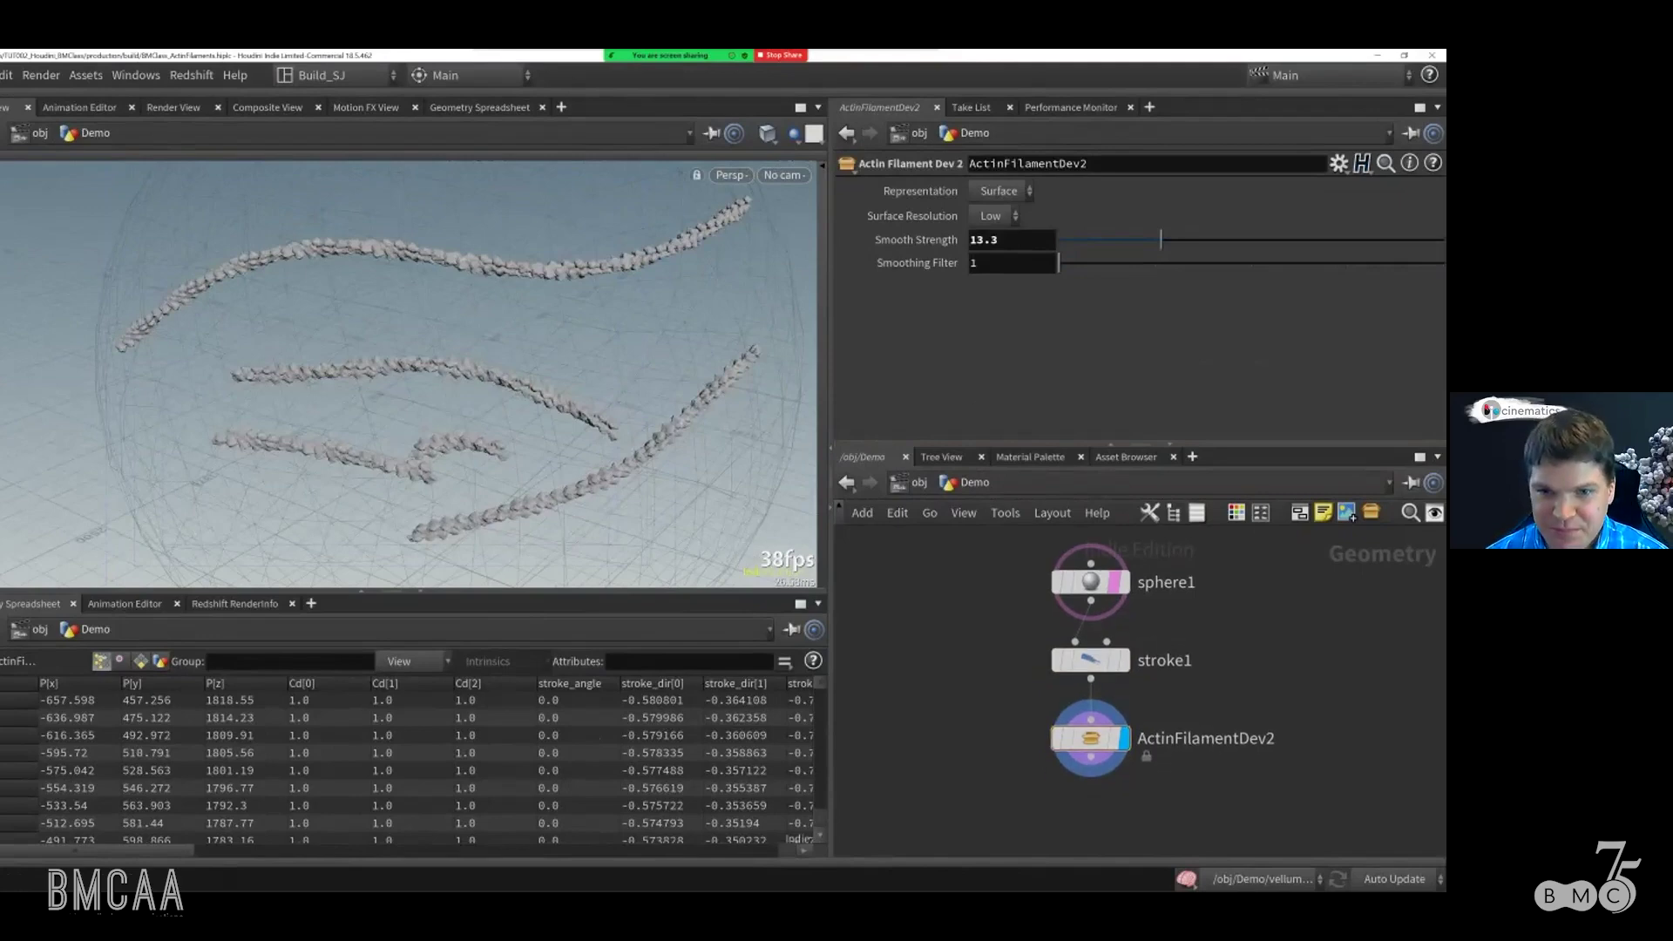
{"action": "key", "text": "u"}
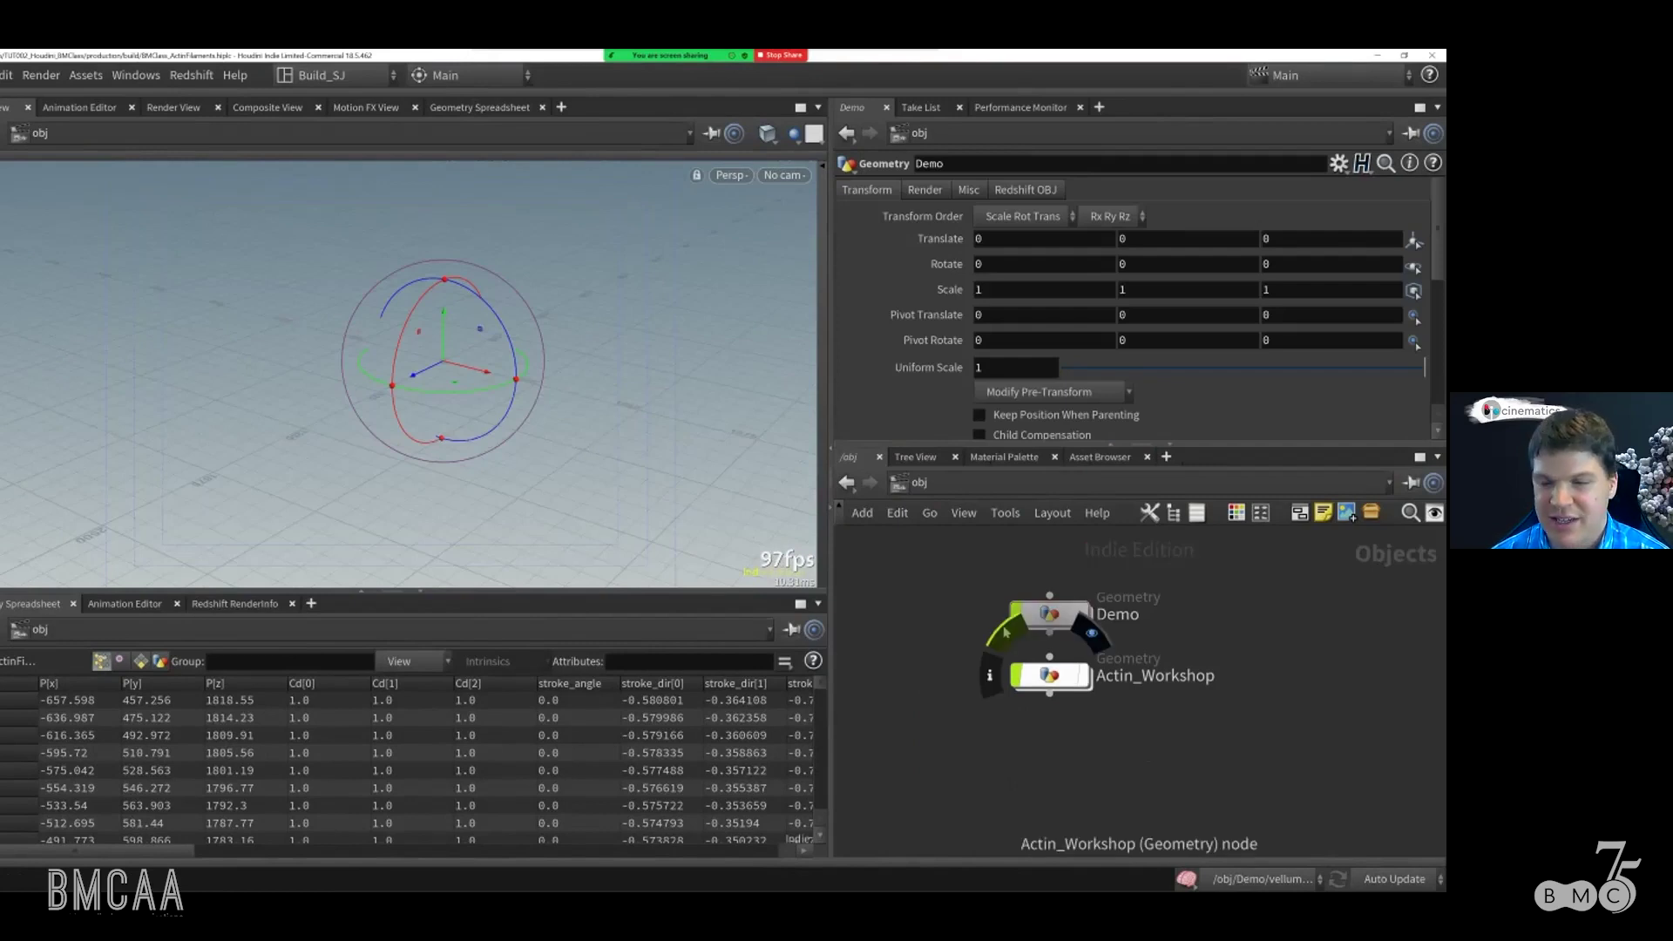
{"action": "double_click", "coordinate": [1050, 675]}
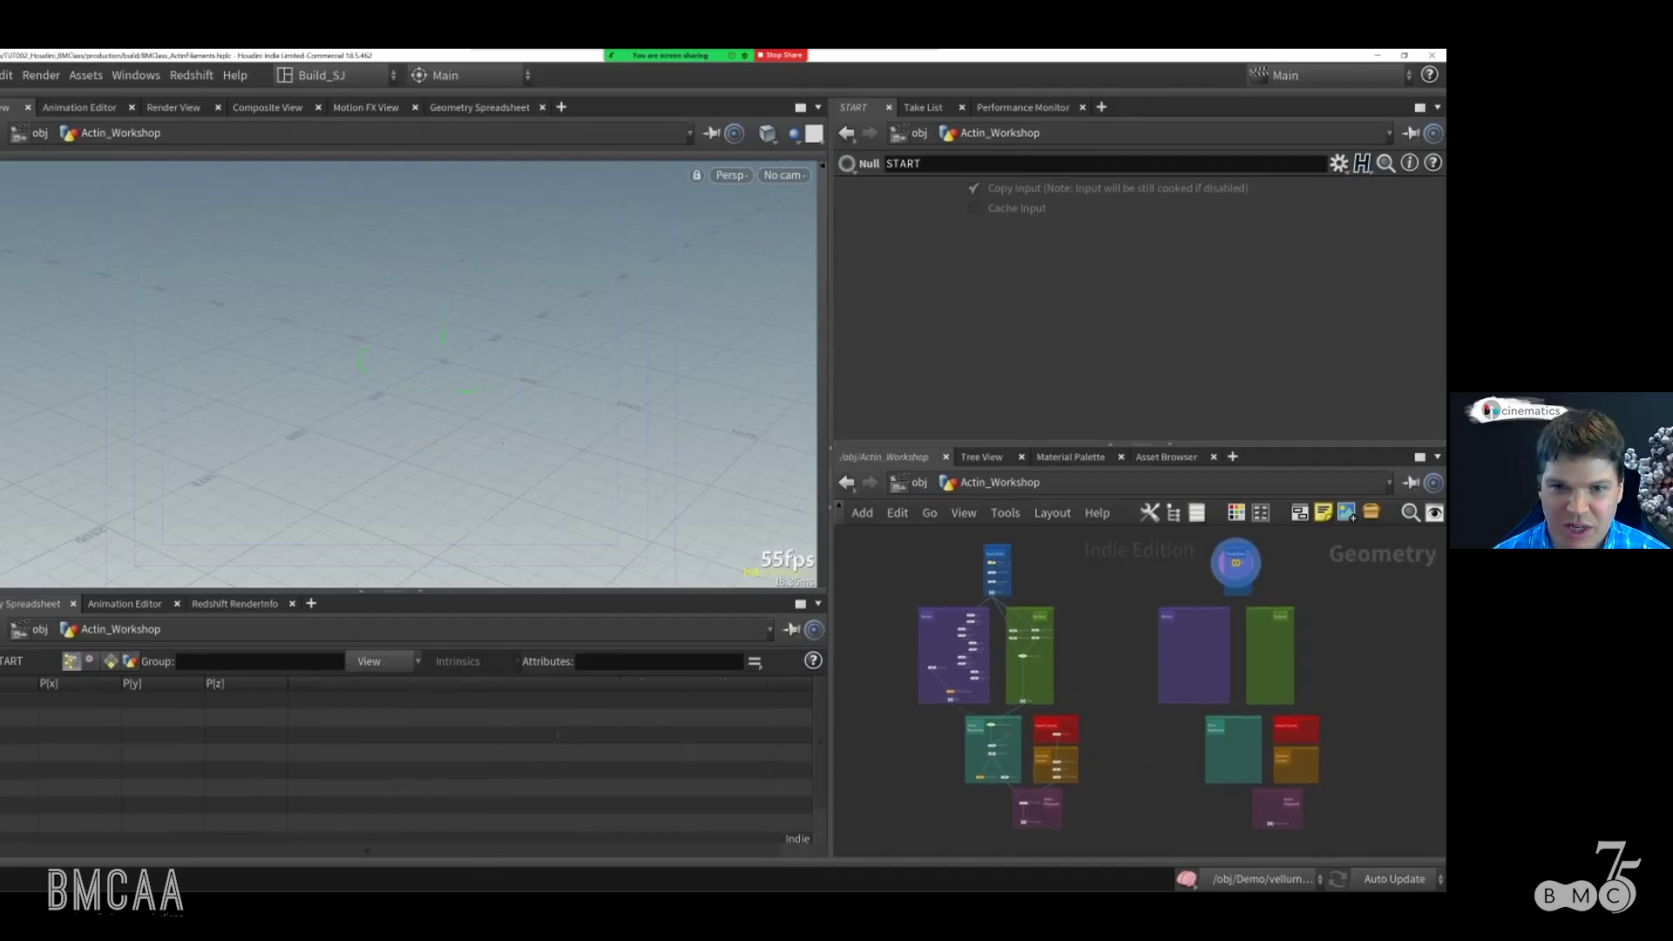
Step: Examine the finished node setup in Actin_Workshop and the matching empty network boxes beside it
{"action": "scroll", "coordinate": [1043, 656], "scroll_direction": "up", "scroll_amount": 4}
{"action": "scroll", "coordinate": [1097, 669], "scroll_direction": "down", "scroll_amount": 3}
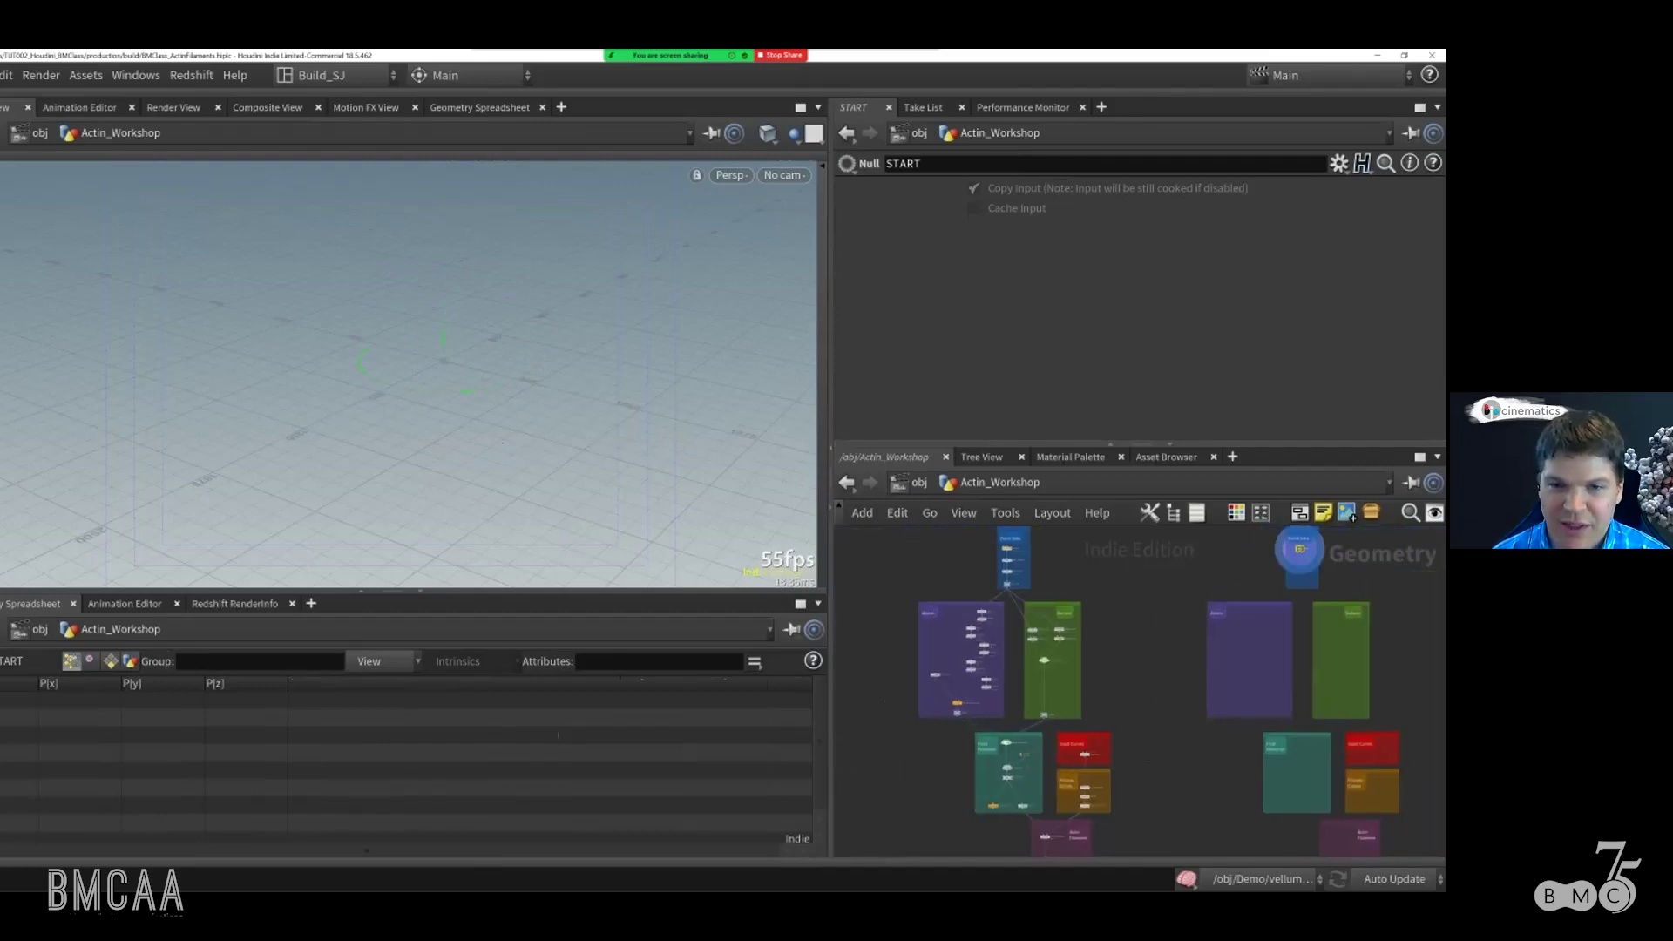
{"action": "scroll", "coordinate": [1133, 688], "scroll_direction": "up", "scroll_amount": 3}
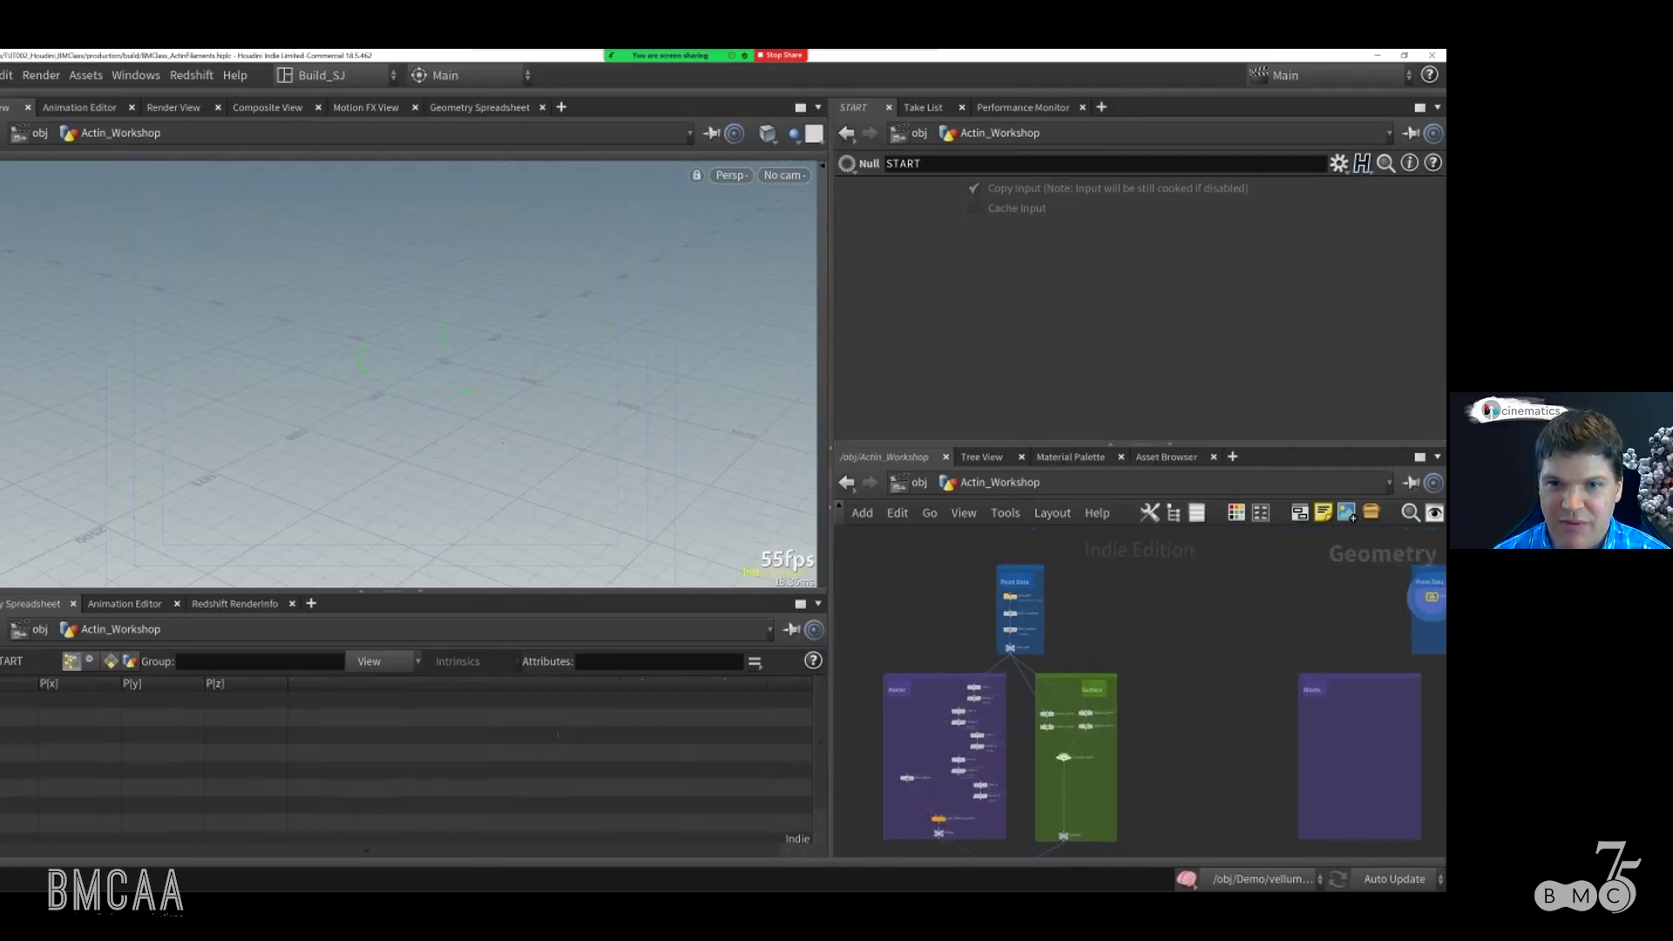
{"action": "scroll", "coordinate": [1057, 526], "scroll_direction": "up", "scroll_amount": 3}
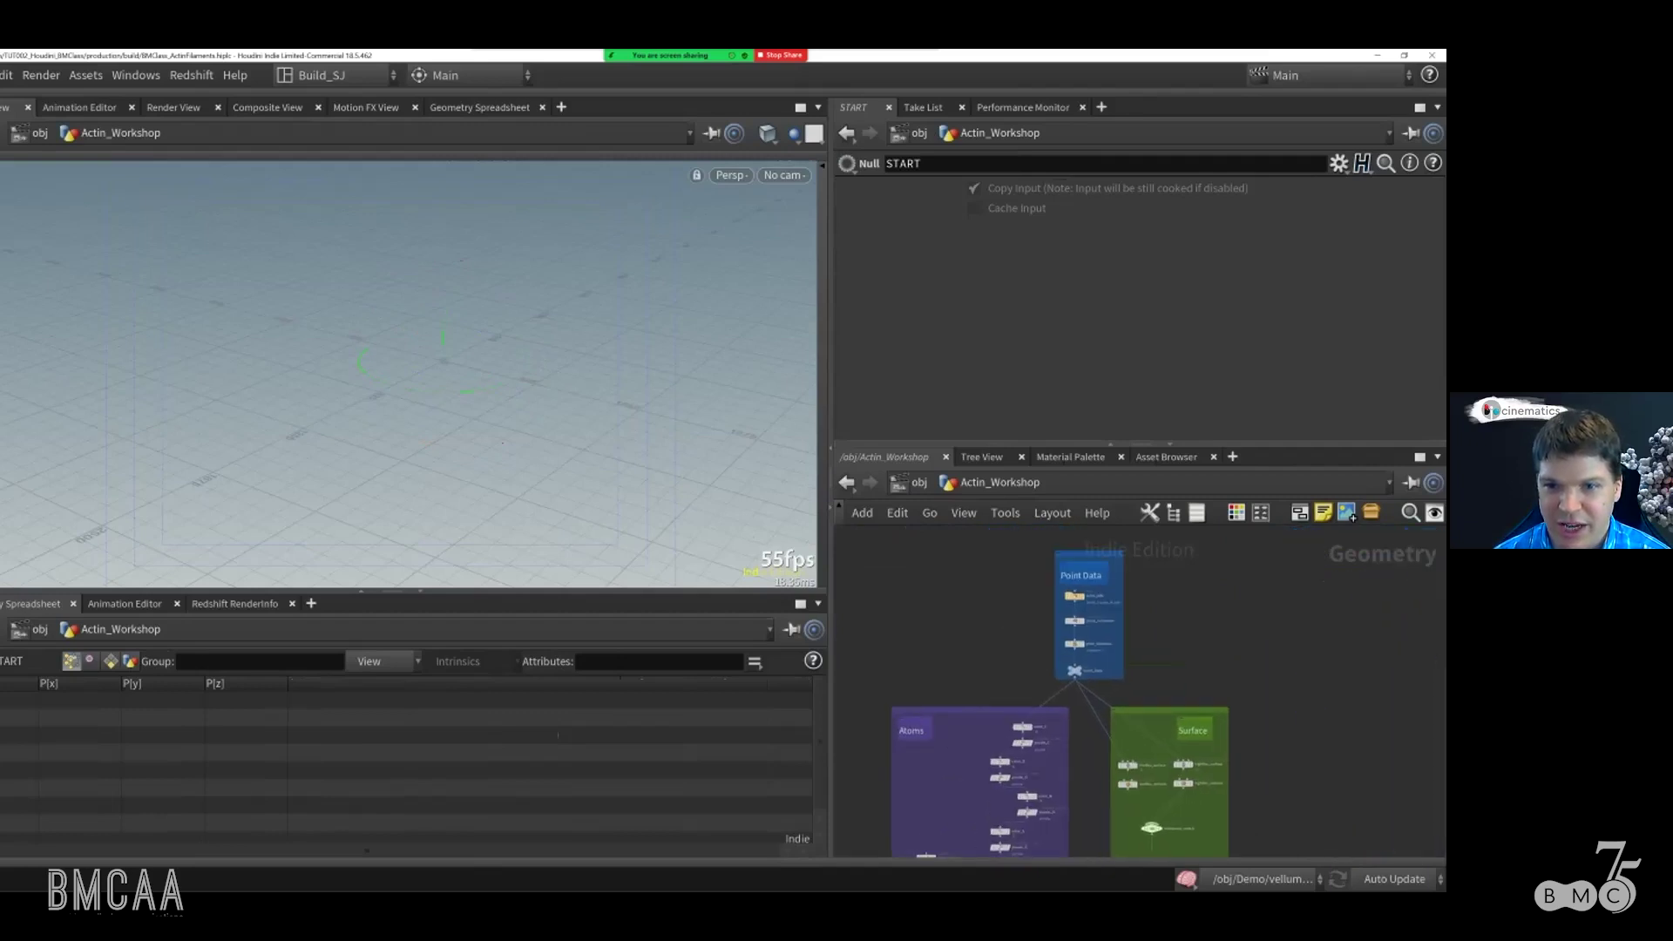
{"action": "middle_click_drag", "start_coordinate": [1141, 784], "coordinate": [1096, 592]}
{"action": "scroll", "coordinate": [1132, 688], "scroll_direction": "down", "scroll_amount": 4}
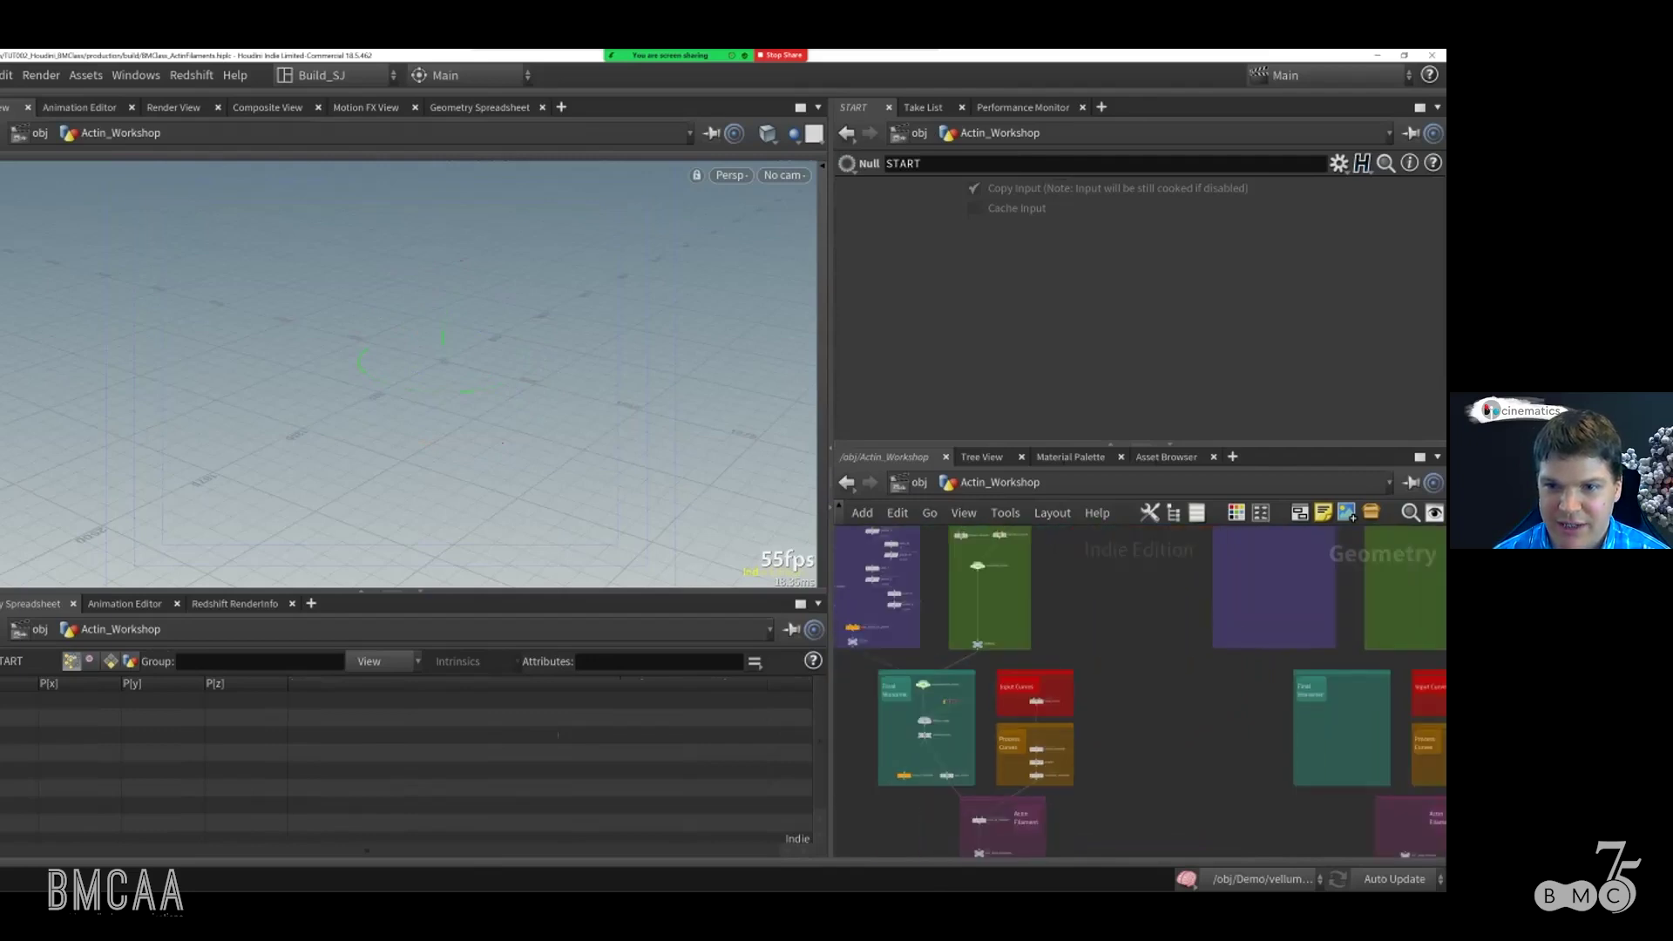
{"action": "scroll", "coordinate": [1403, 601], "scroll_direction": "down", "scroll_amount": 1}
{"action": "middle_click_drag", "start_coordinate": [1402, 601], "coordinate": [1224, 701]}
{"action": "scroll", "coordinate": [1224, 701], "scroll_direction": "up", "scroll_amount": 4}
{"action": "middle_click_drag", "start_coordinate": [1054, 610], "coordinate": [1224, 702]}
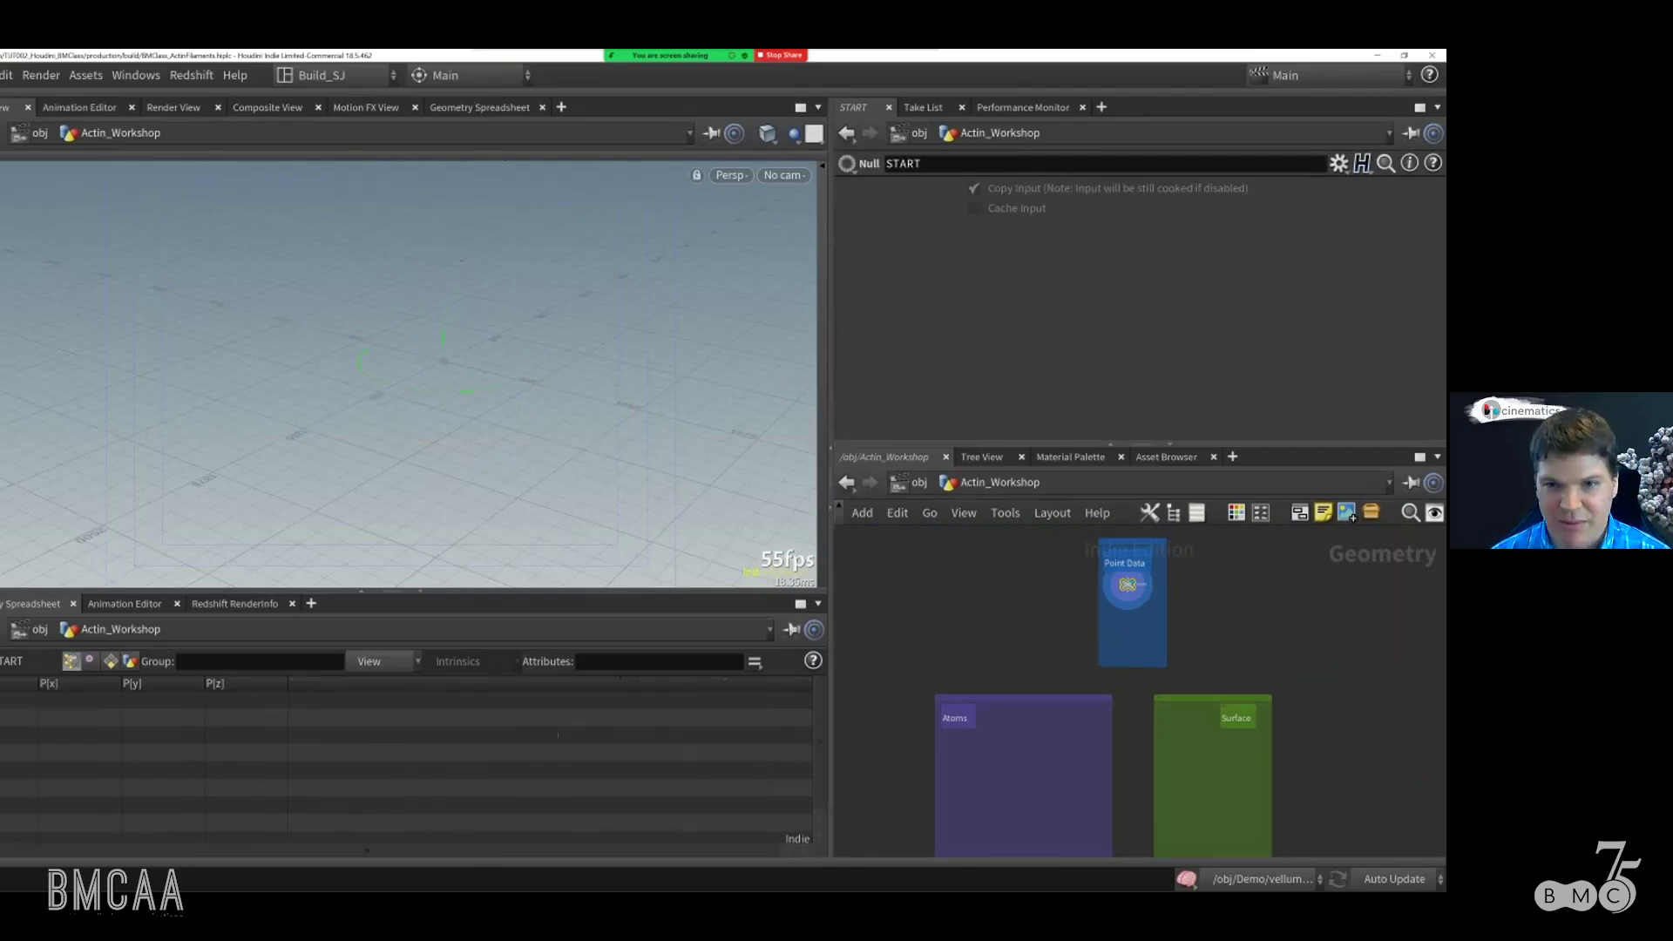
Step: Switch to the browser to view the Making Biocinematics YouTube channel and return to Houdini
{"action": "key", "text": "alt+Tab"}
{"action": "key", "text": "alt+Tab"}
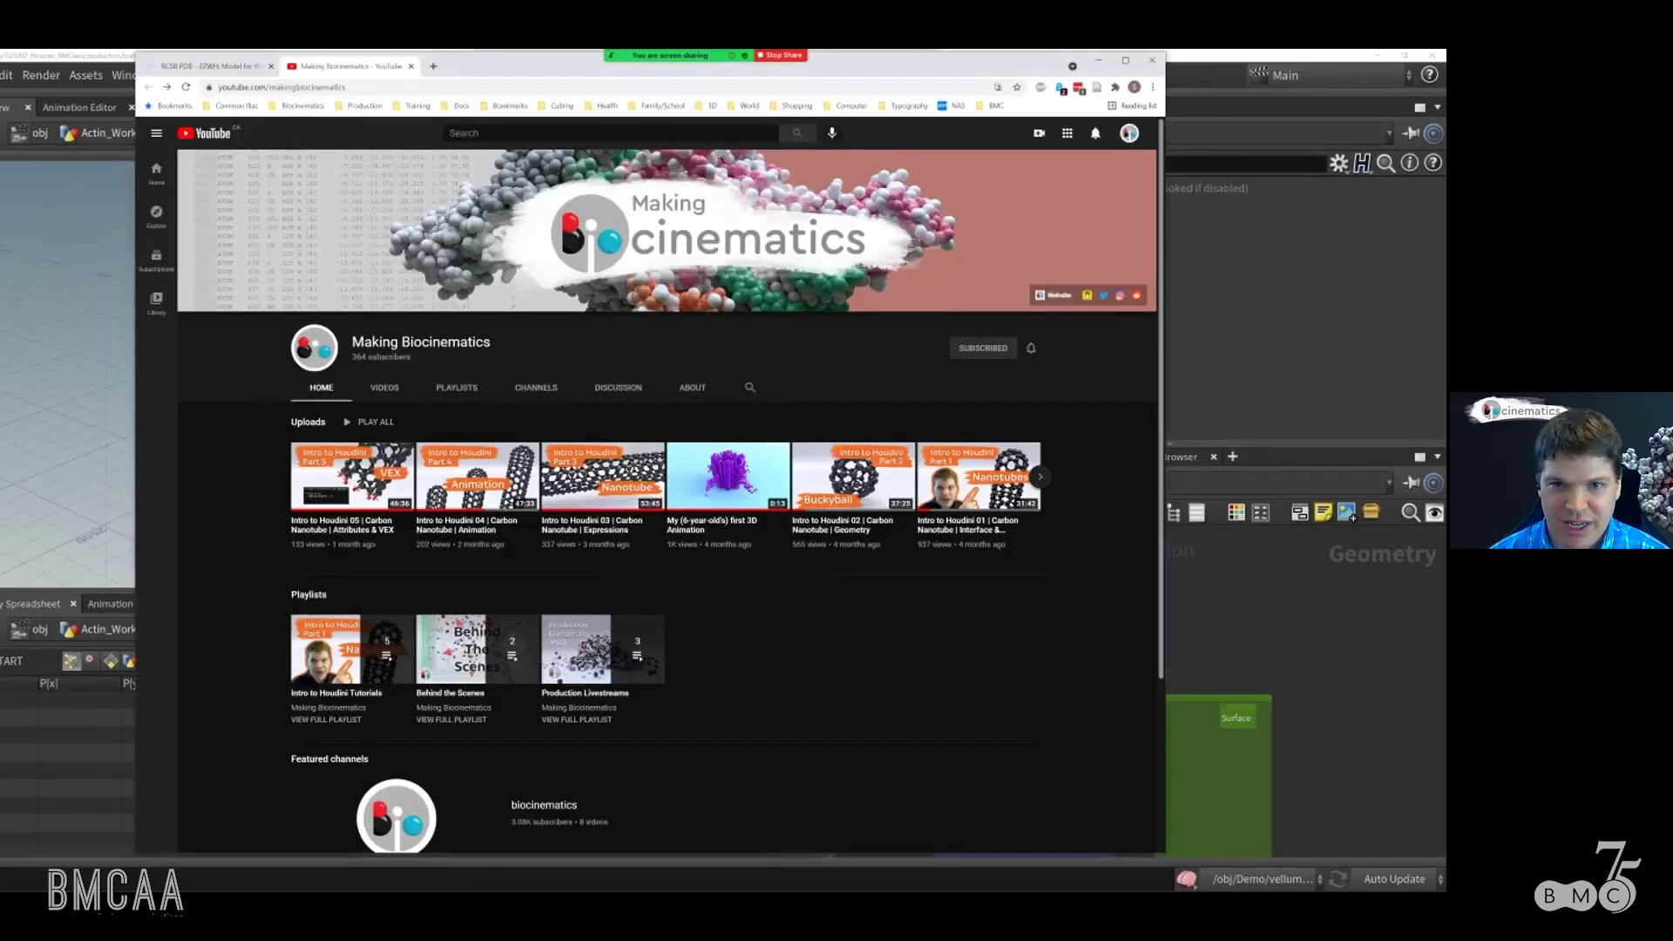
{"action": "mouse_move", "coordinate": [975, 474]}
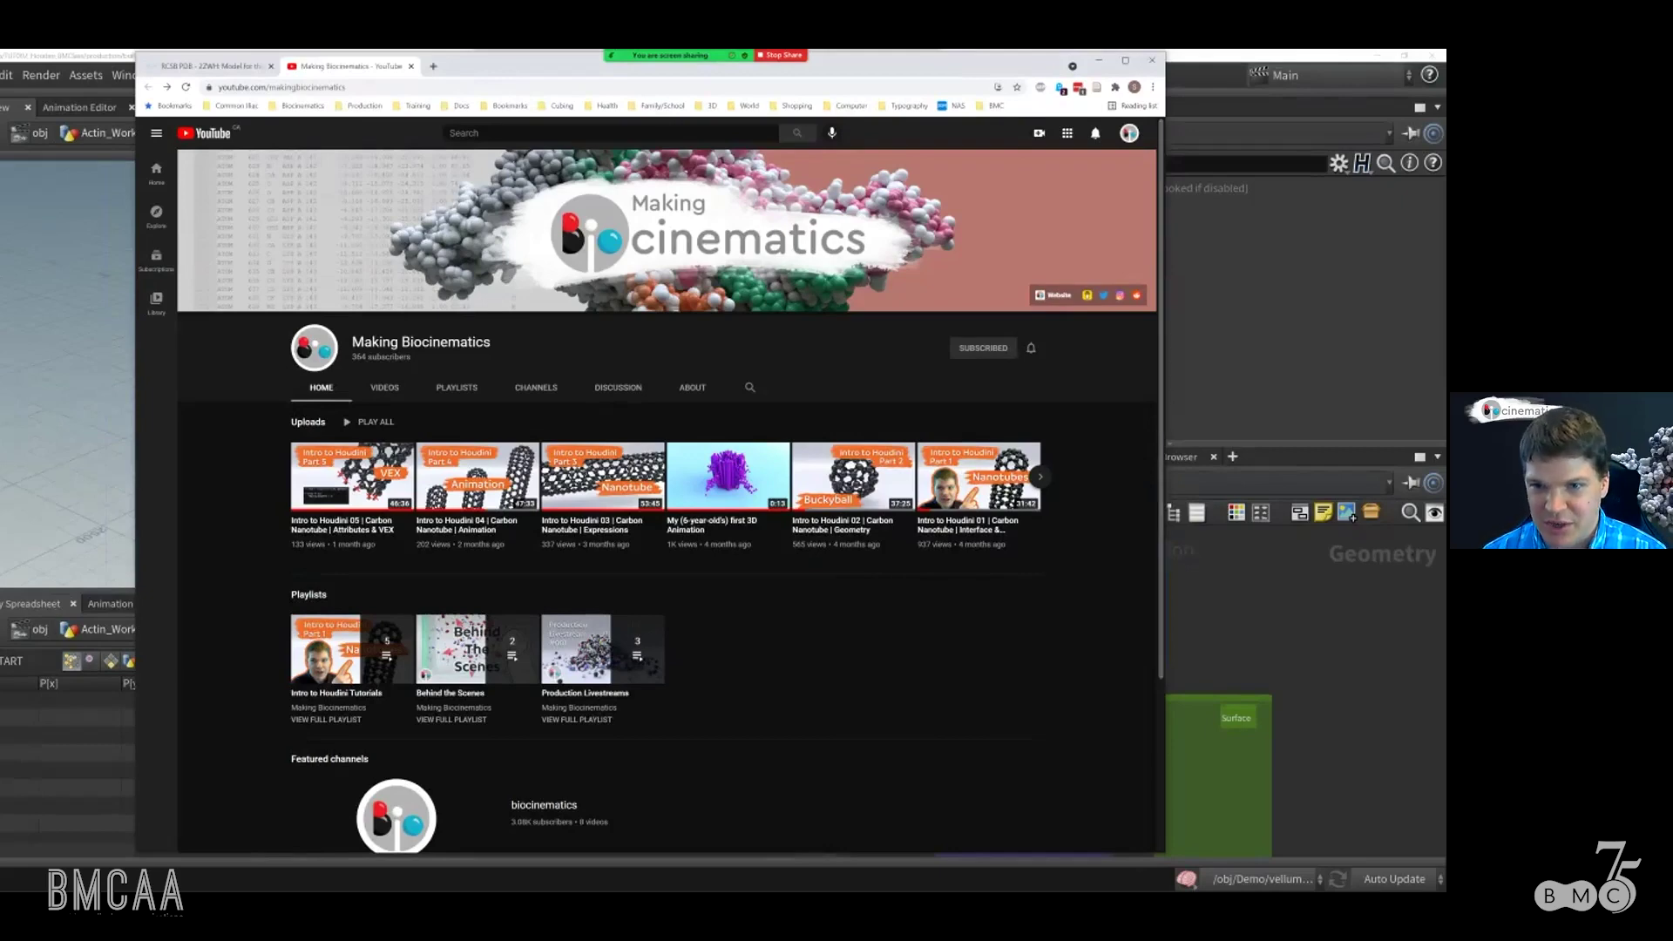
{"action": "key", "text": "alt+Tab"}
Step: Go up to the object level to look at the Demo and Actin_Workshop nodes, and re-enter Actin_Workshop
{"action": "scroll", "coordinate": [1131, 697], "scroll_direction": "up", "scroll_amount": 3}
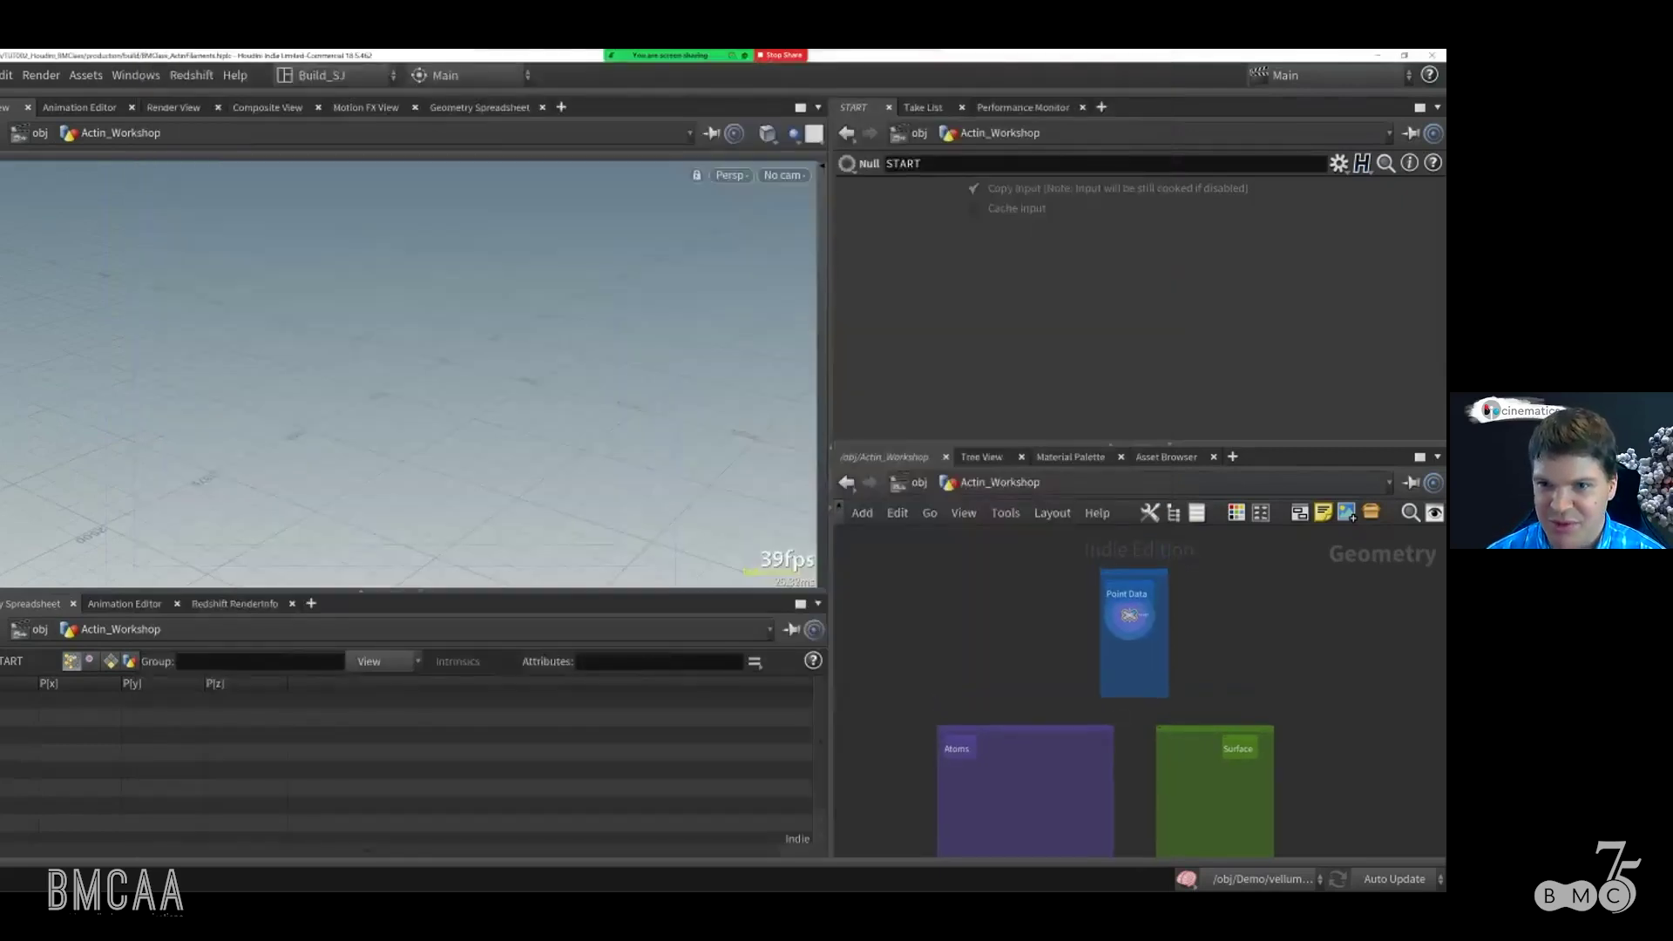
{"action": "middle_click_drag", "start_coordinate": [1130, 697], "coordinate": [1134, 691]}
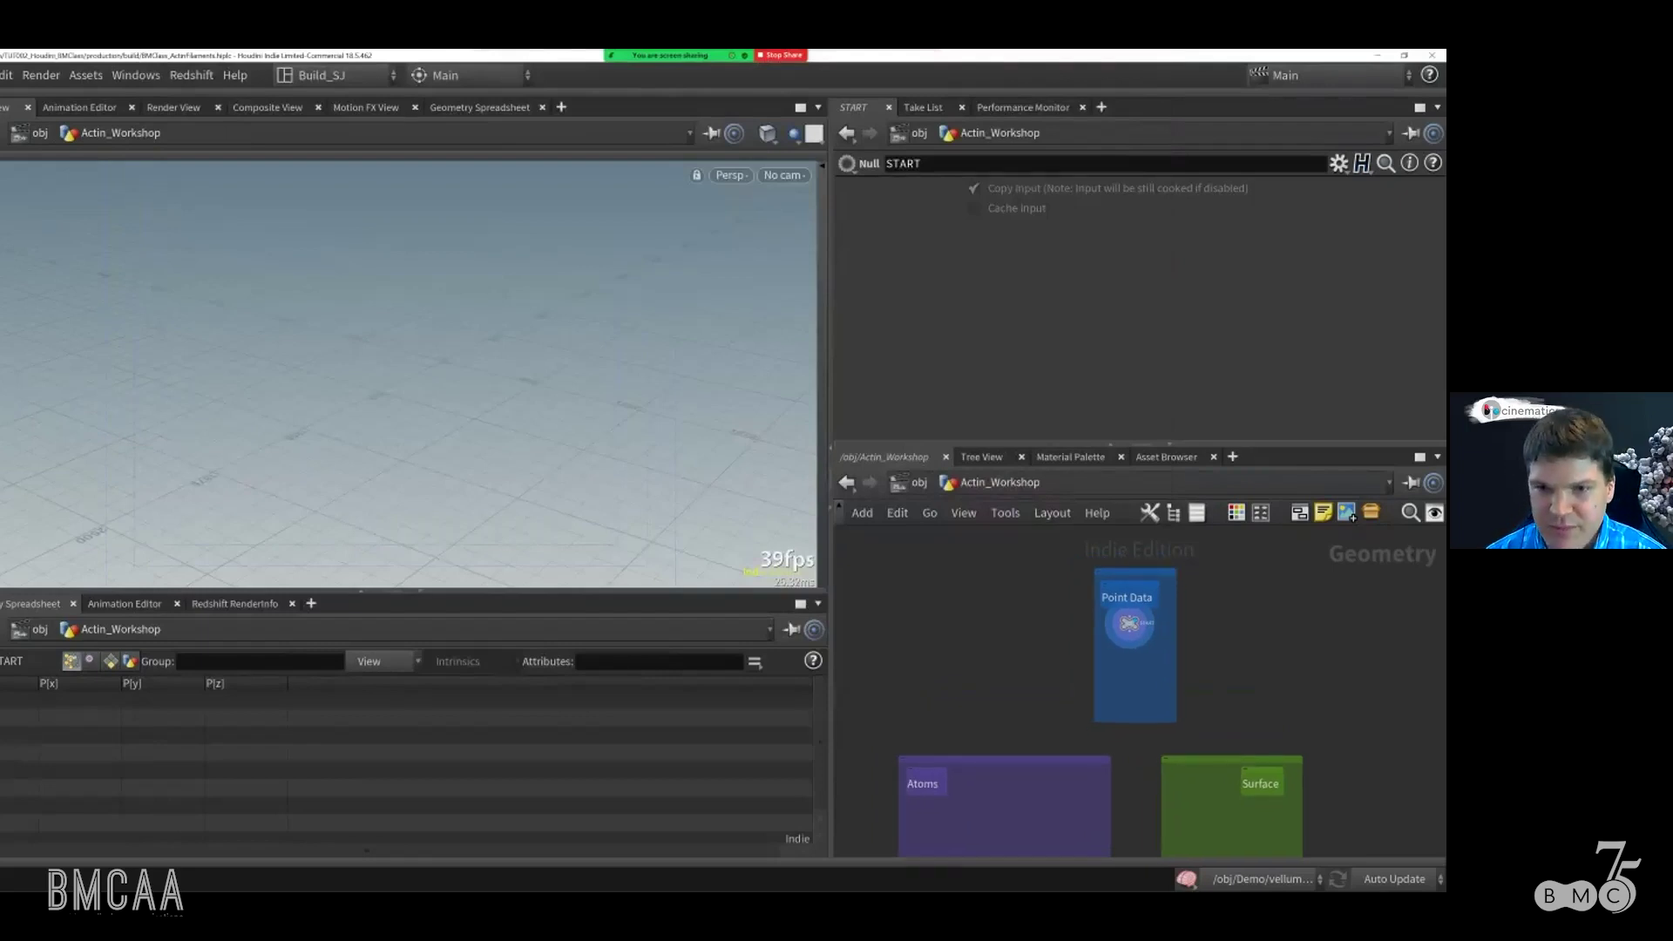
{"action": "key", "text": "u"}
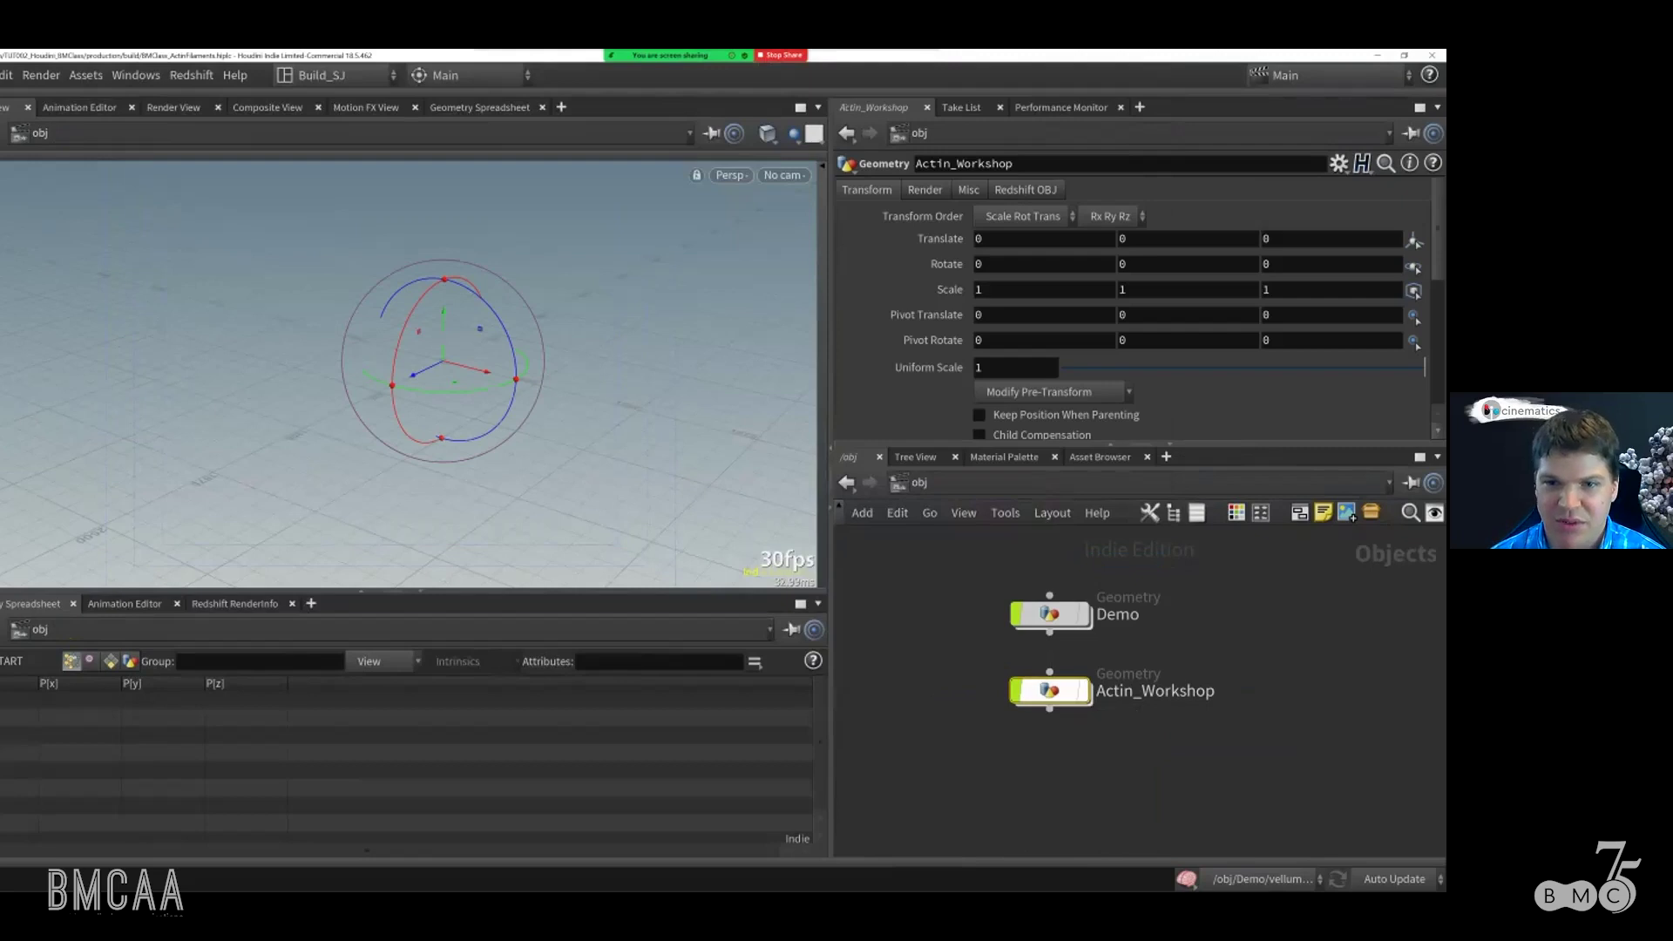
{"action": "mouse_move", "coordinate": [1006, 646]}
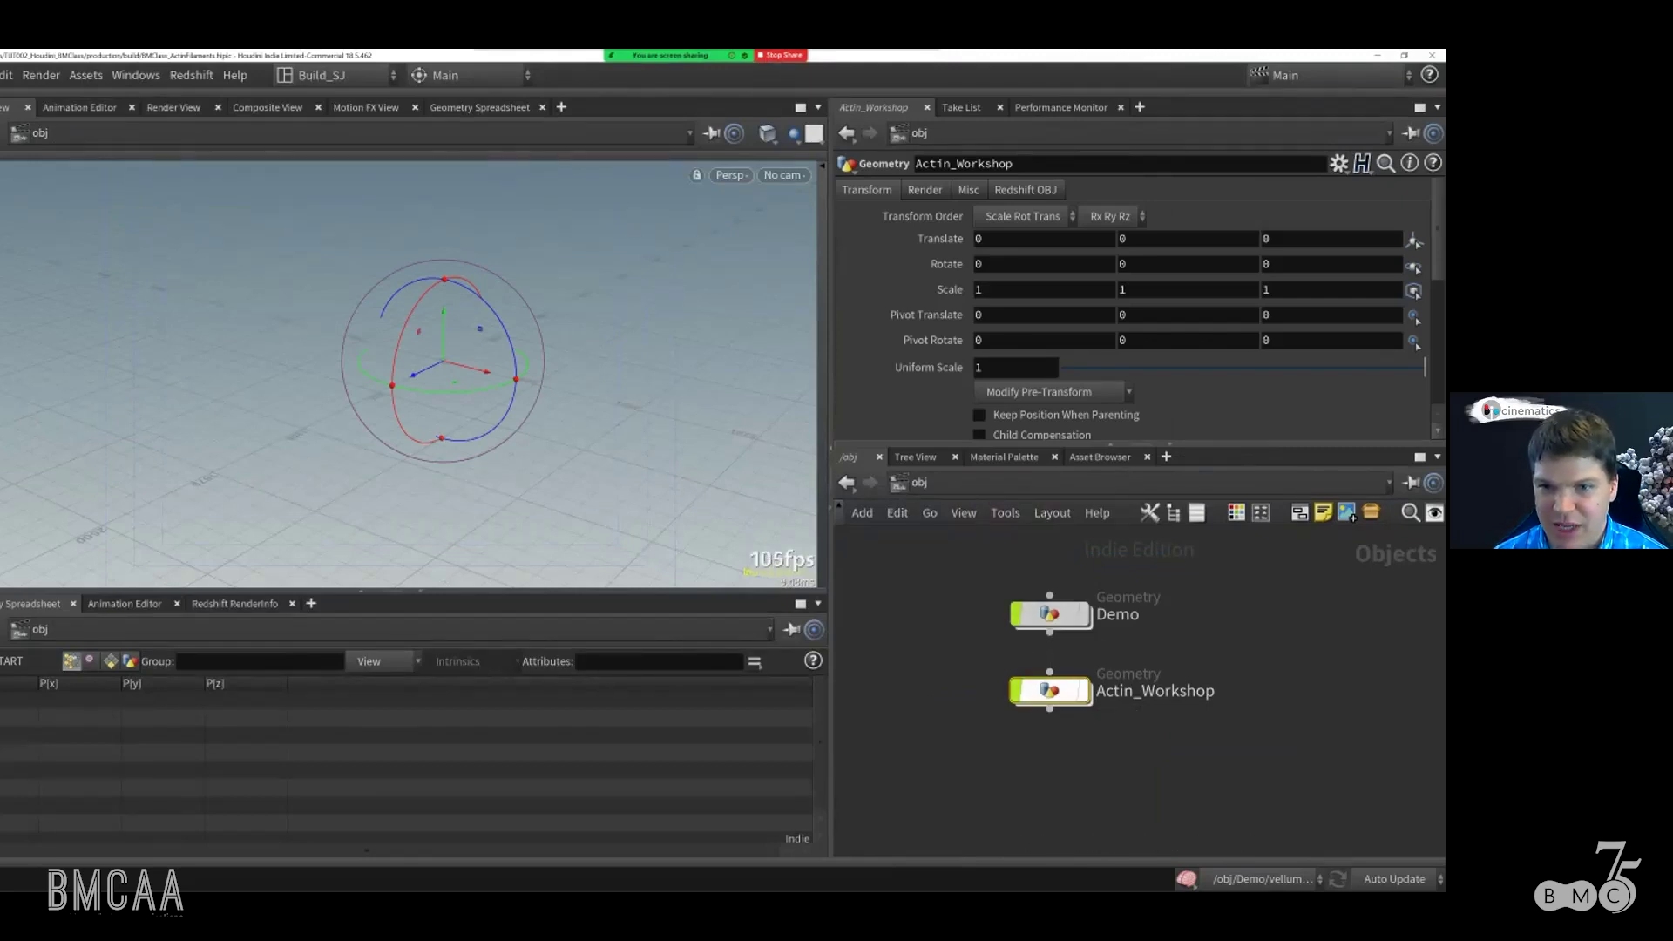
{"action": "double_click", "coordinate": [1047, 690]}
{"action": "mouse_move", "coordinate": [1047, 690]}
{"action": "middle_mouse_down"}
{"action": "mouse_move", "coordinate": [1087, 668]}
{"action": "mouse_move", "coordinate": [1062, 669]}
{"action": "middle_mouse_up"}
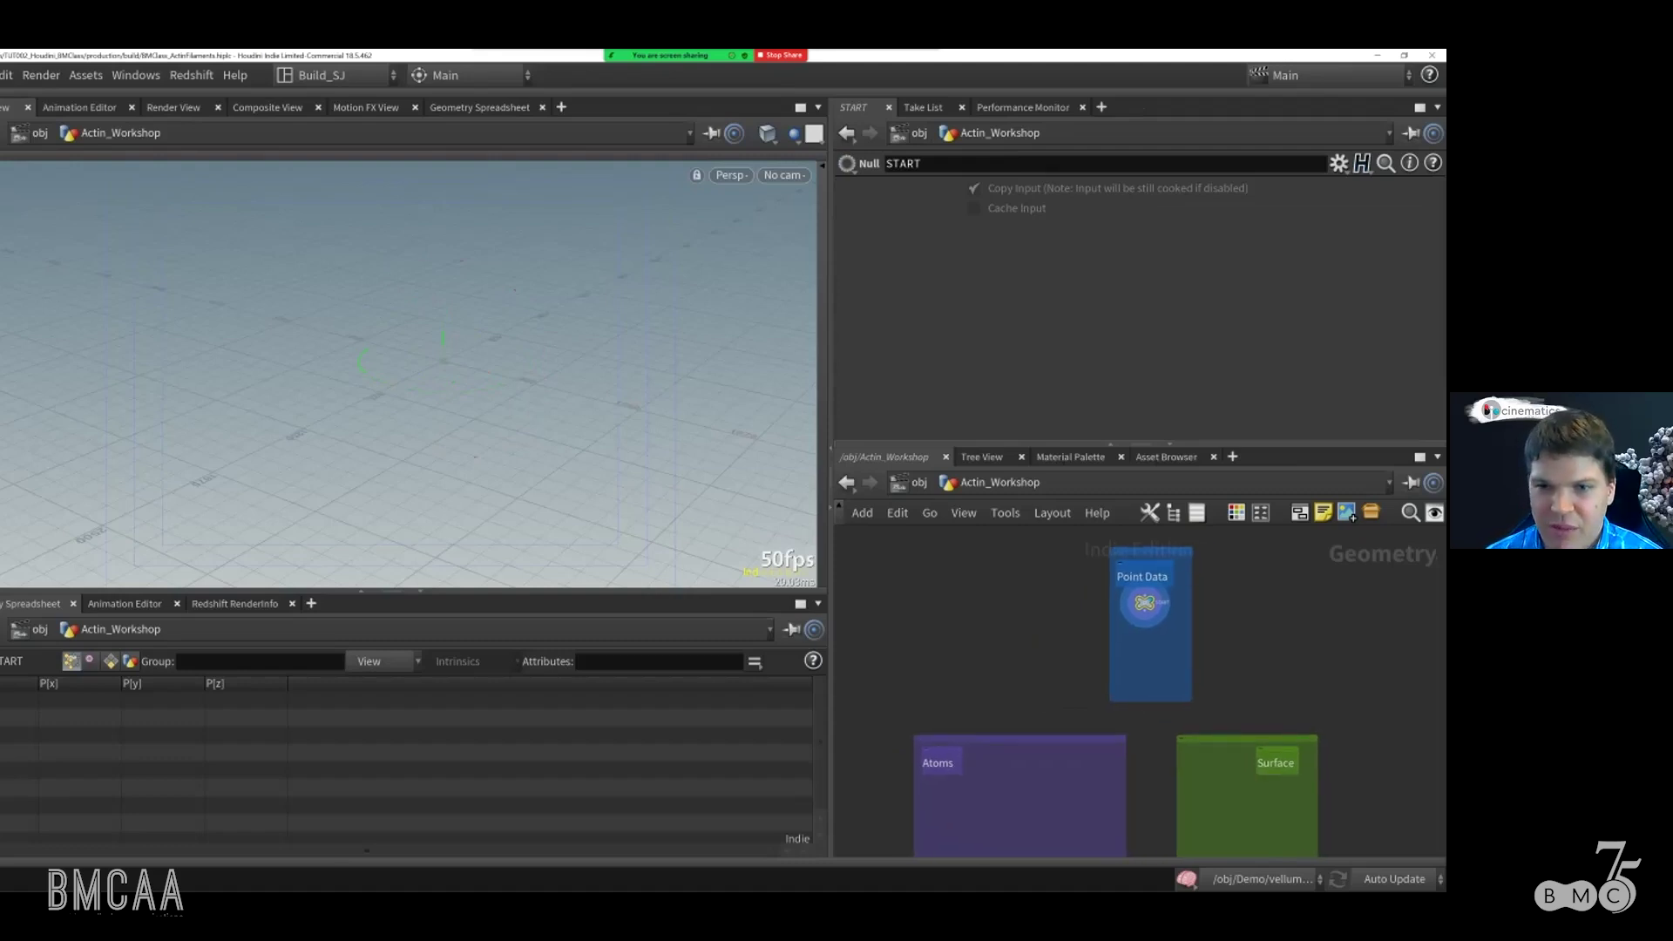
{"action": "middle_click_drag", "start_coordinate": [1061, 669], "coordinate": [1097, 659]}
Step: Compare the two network layouts again and examine the empty Point Data box containing the START node
{"action": "key", "text": "h"}
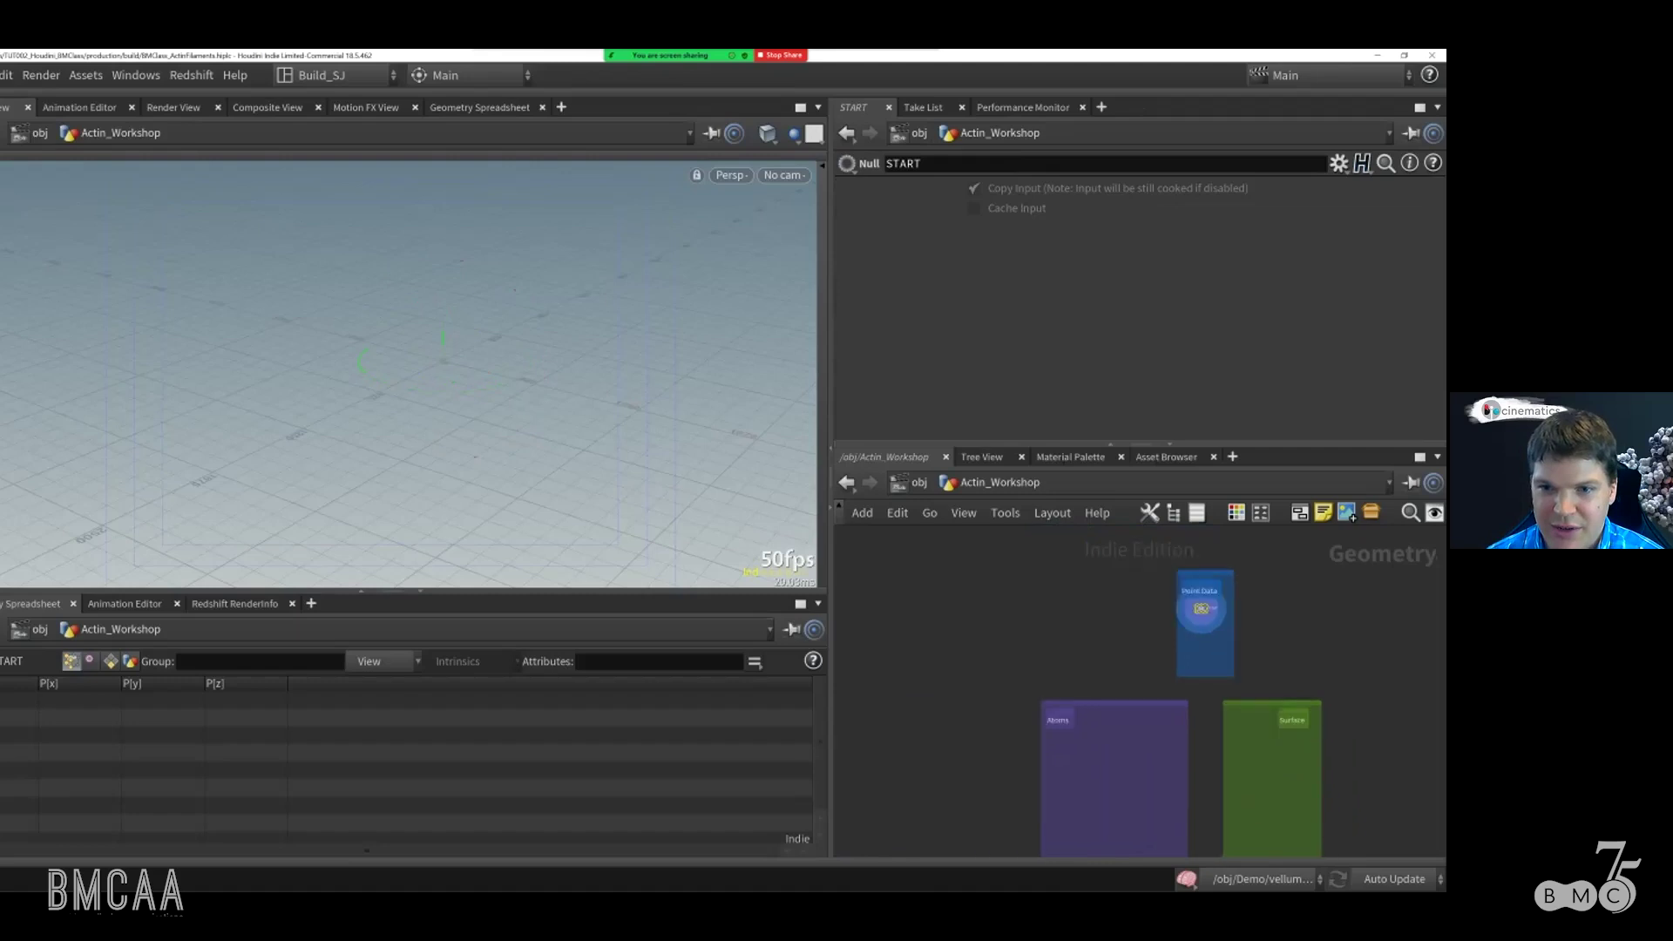
{"action": "scroll", "coordinate": [1104, 664], "scroll_direction": "up", "scroll_amount": 8}
{"action": "scroll", "coordinate": [1092, 676], "scroll_direction": "down", "scroll_amount": 8}
{"action": "scroll", "coordinate": [1092, 676], "scroll_direction": "up", "scroll_amount": 3}
{"action": "scroll", "coordinate": [1032, 772], "scroll_direction": "down", "scroll_amount": 5}
{"action": "scroll", "coordinate": [1032, 772], "scroll_direction": "up", "scroll_amount": 5}
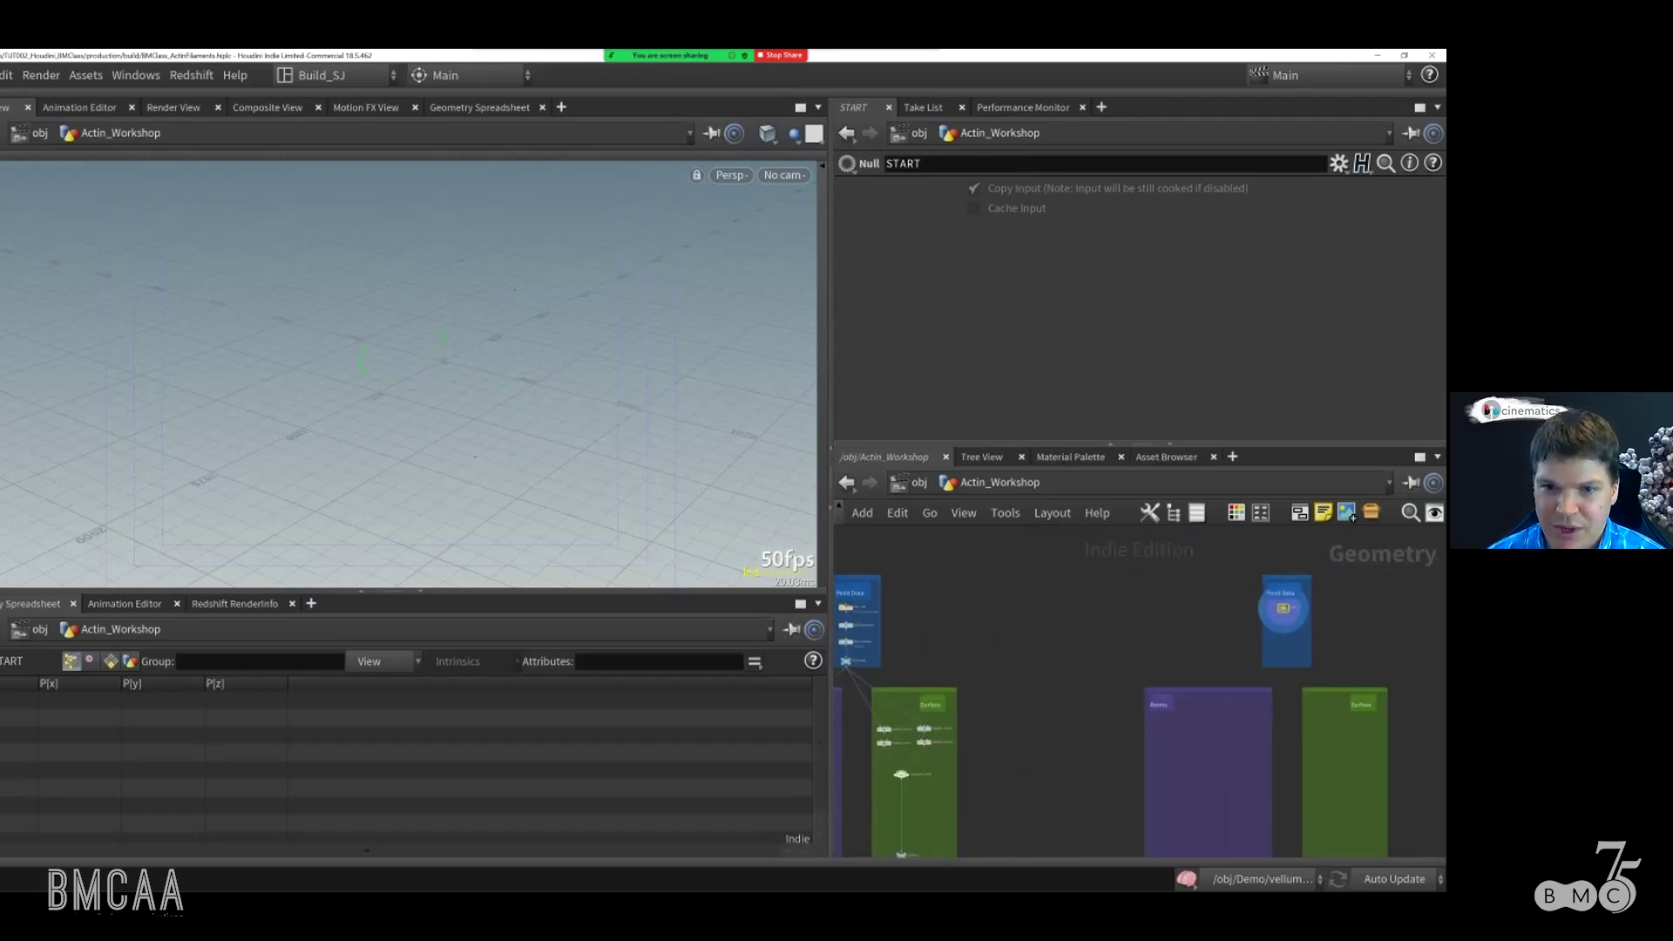
{"action": "middle_click_drag", "start_coordinate": [1032, 772], "coordinate": [801, 806]}
{"action": "scroll", "coordinate": [1234, 557], "scroll_direction": "up", "scroll_amount": 5}
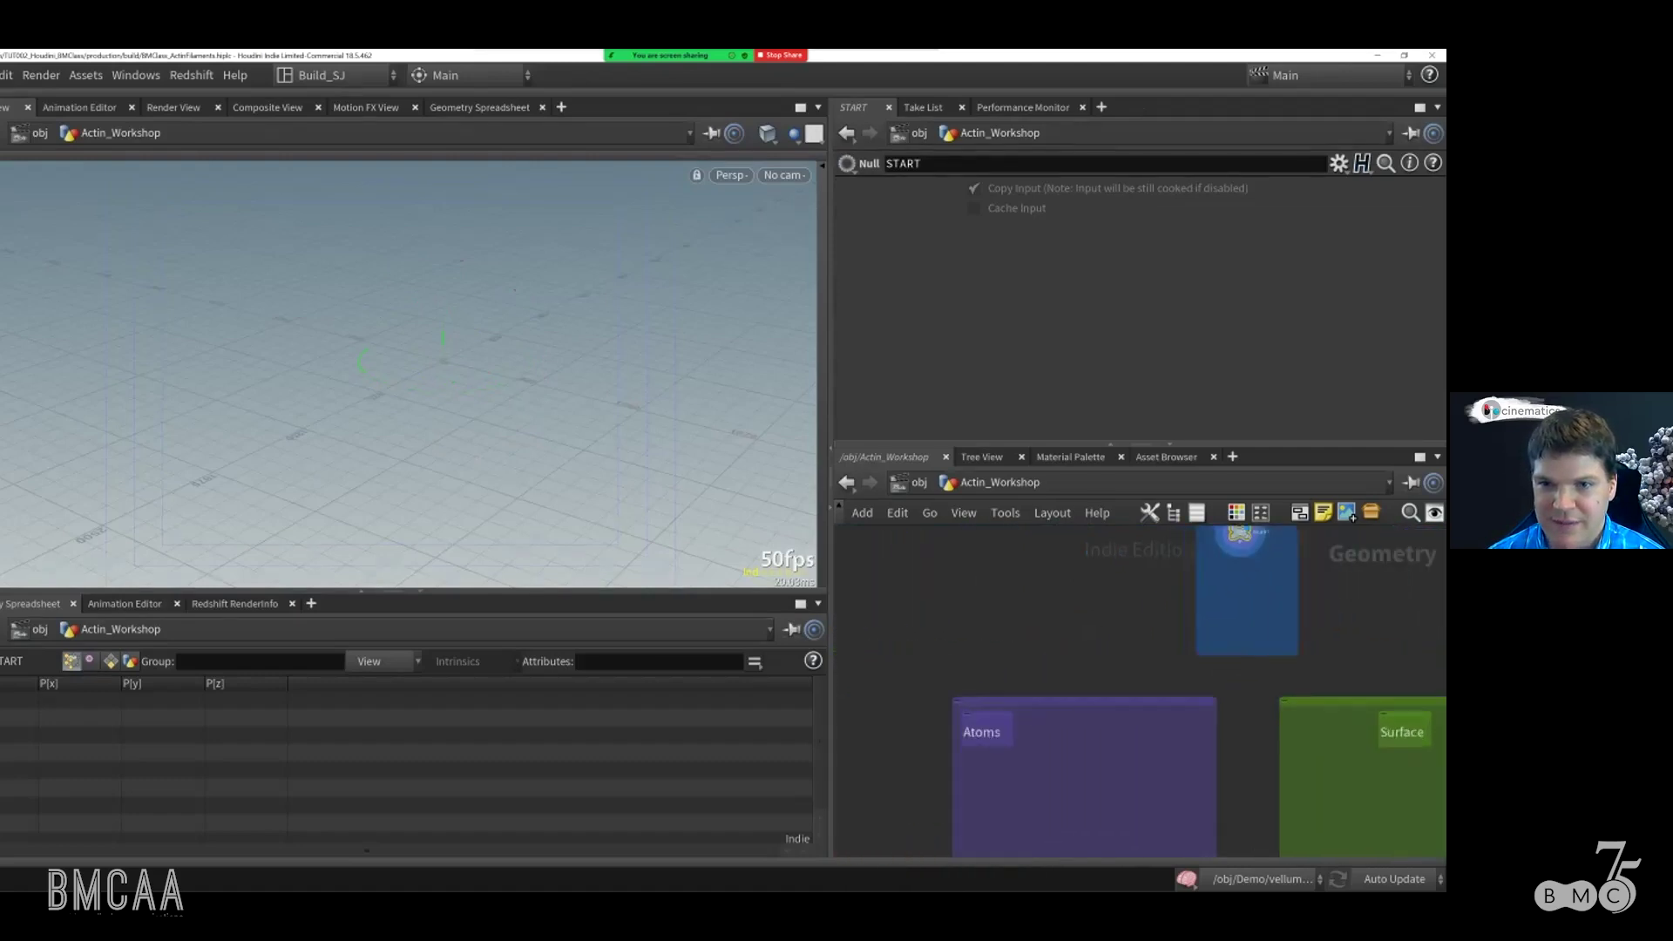
{"action": "scroll", "coordinate": [1044, 553], "scroll_direction": "up", "scroll_amount": 2}
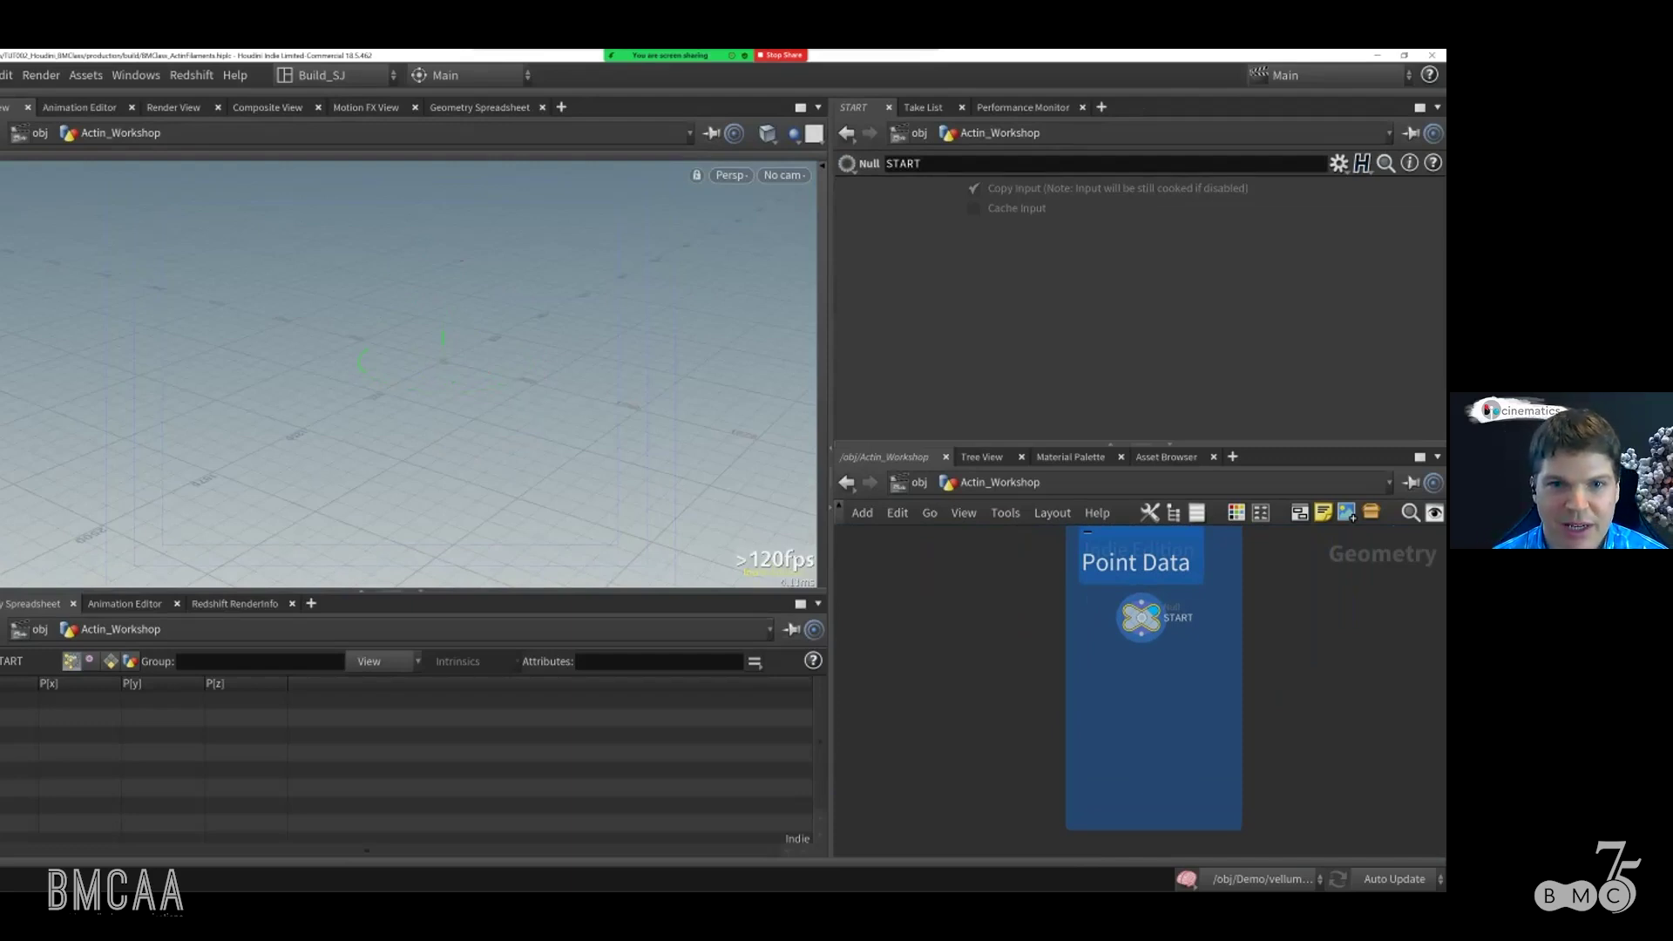
Step: Switch to the browser to view the RCSB PDB page for structure 2ZWH and return to Houdini
{"action": "key", "text": "alt+Tab"}
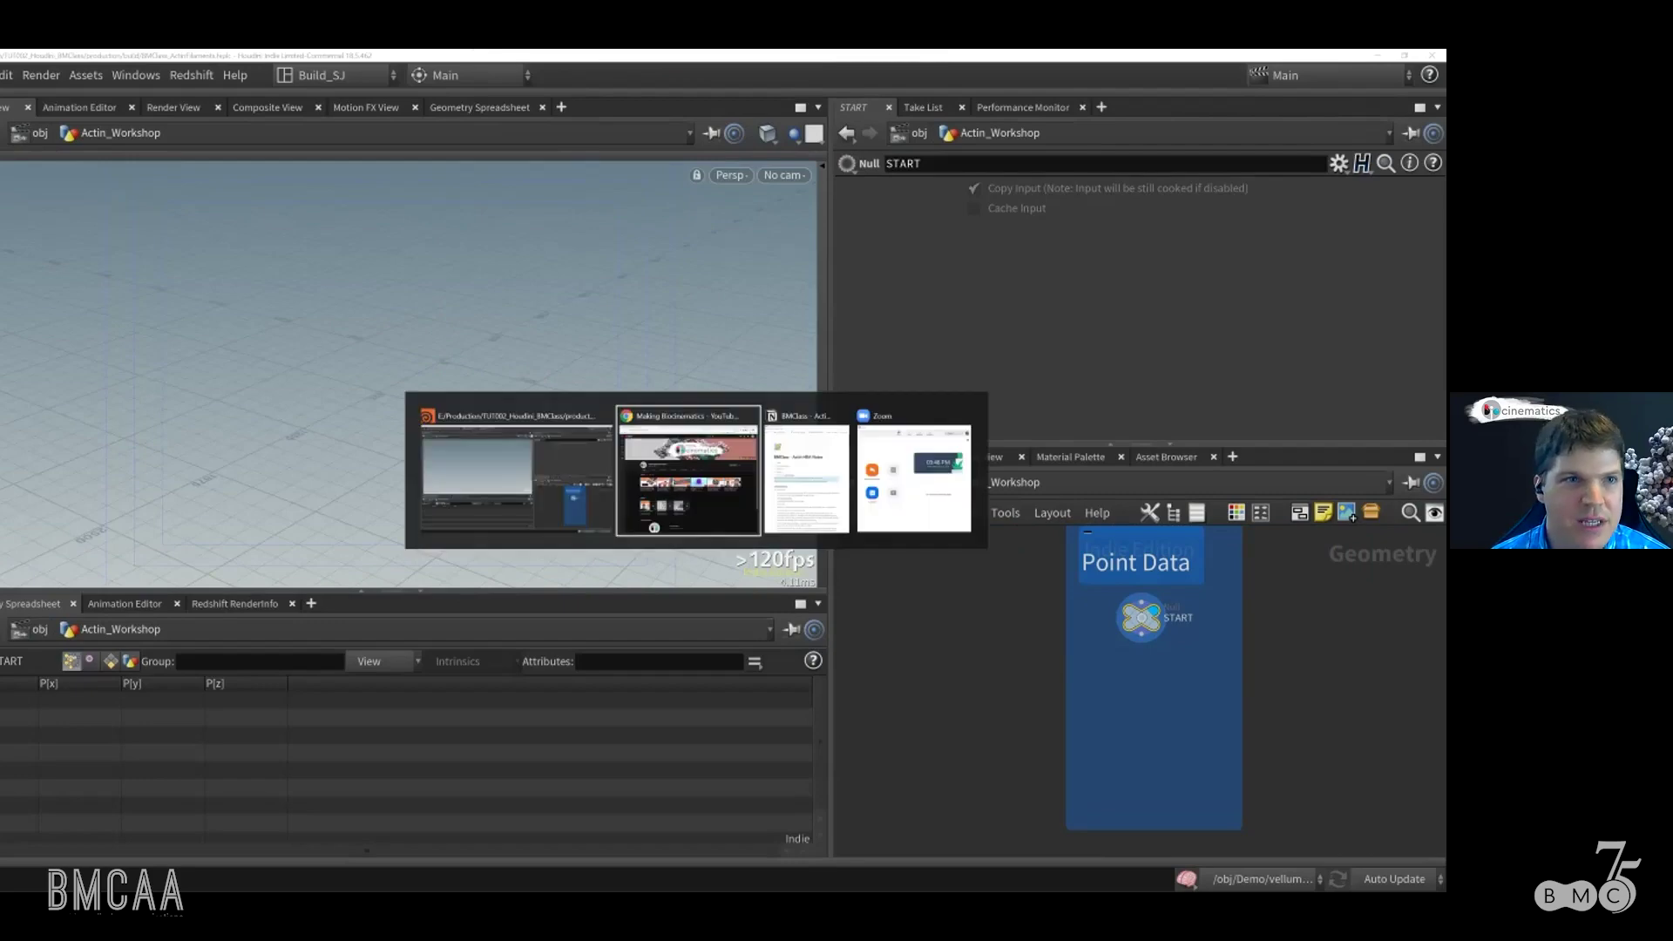
{"action": "key", "text": "ctrl+shift+Tab"}
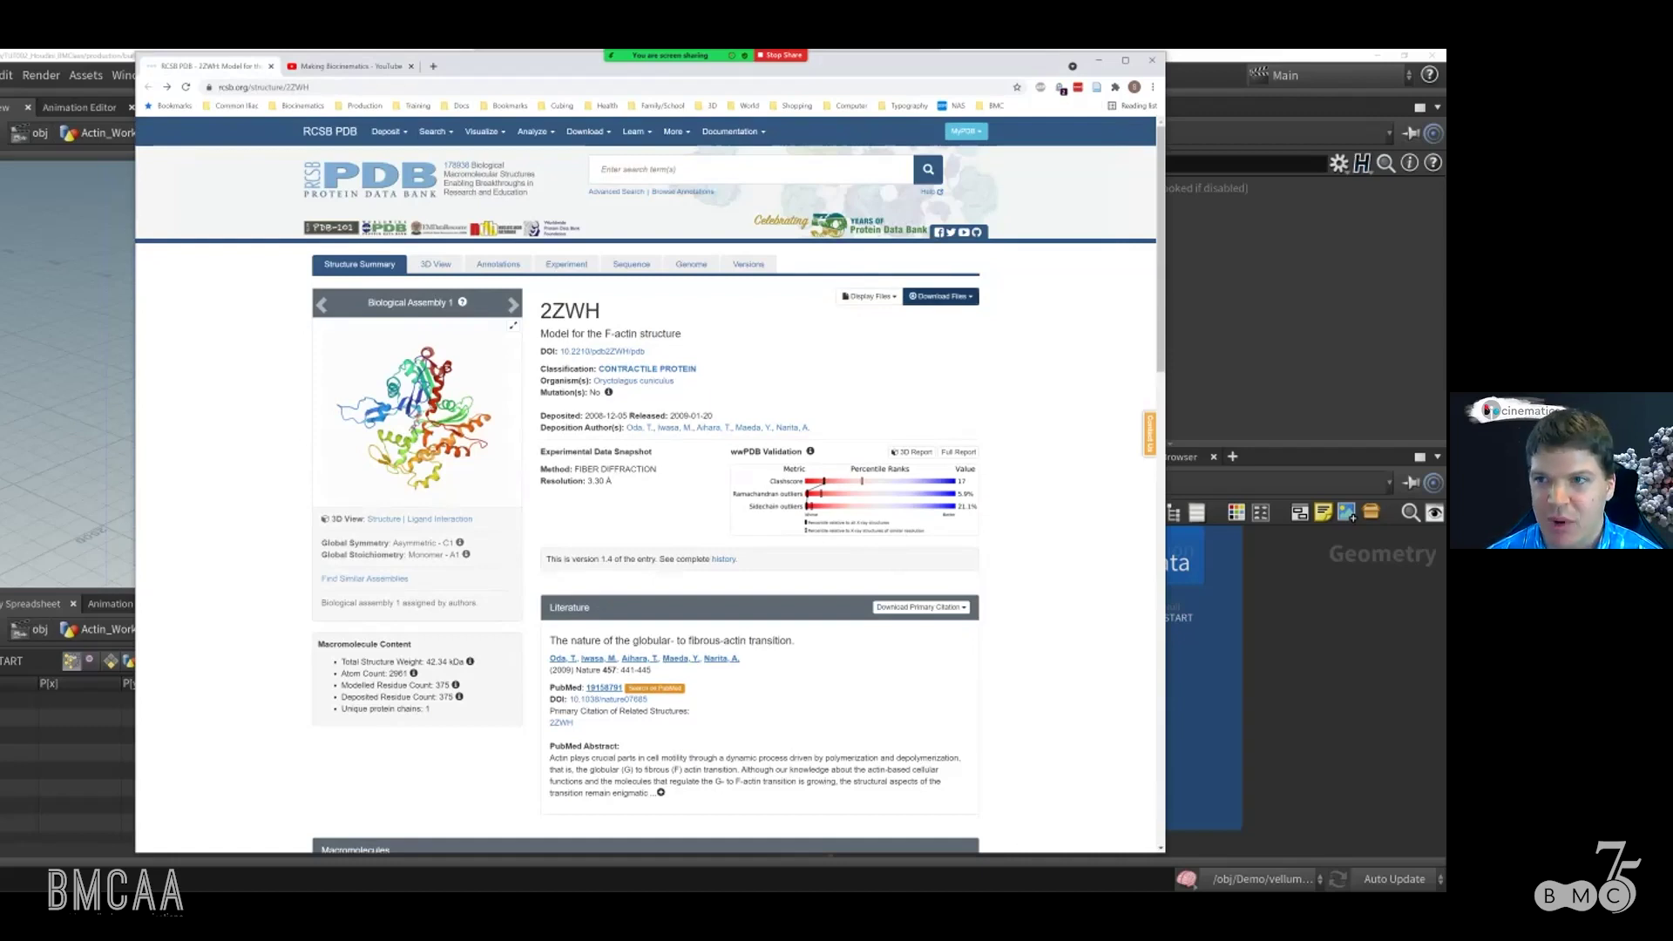
{"action": "key", "text": "alt+Tab"}
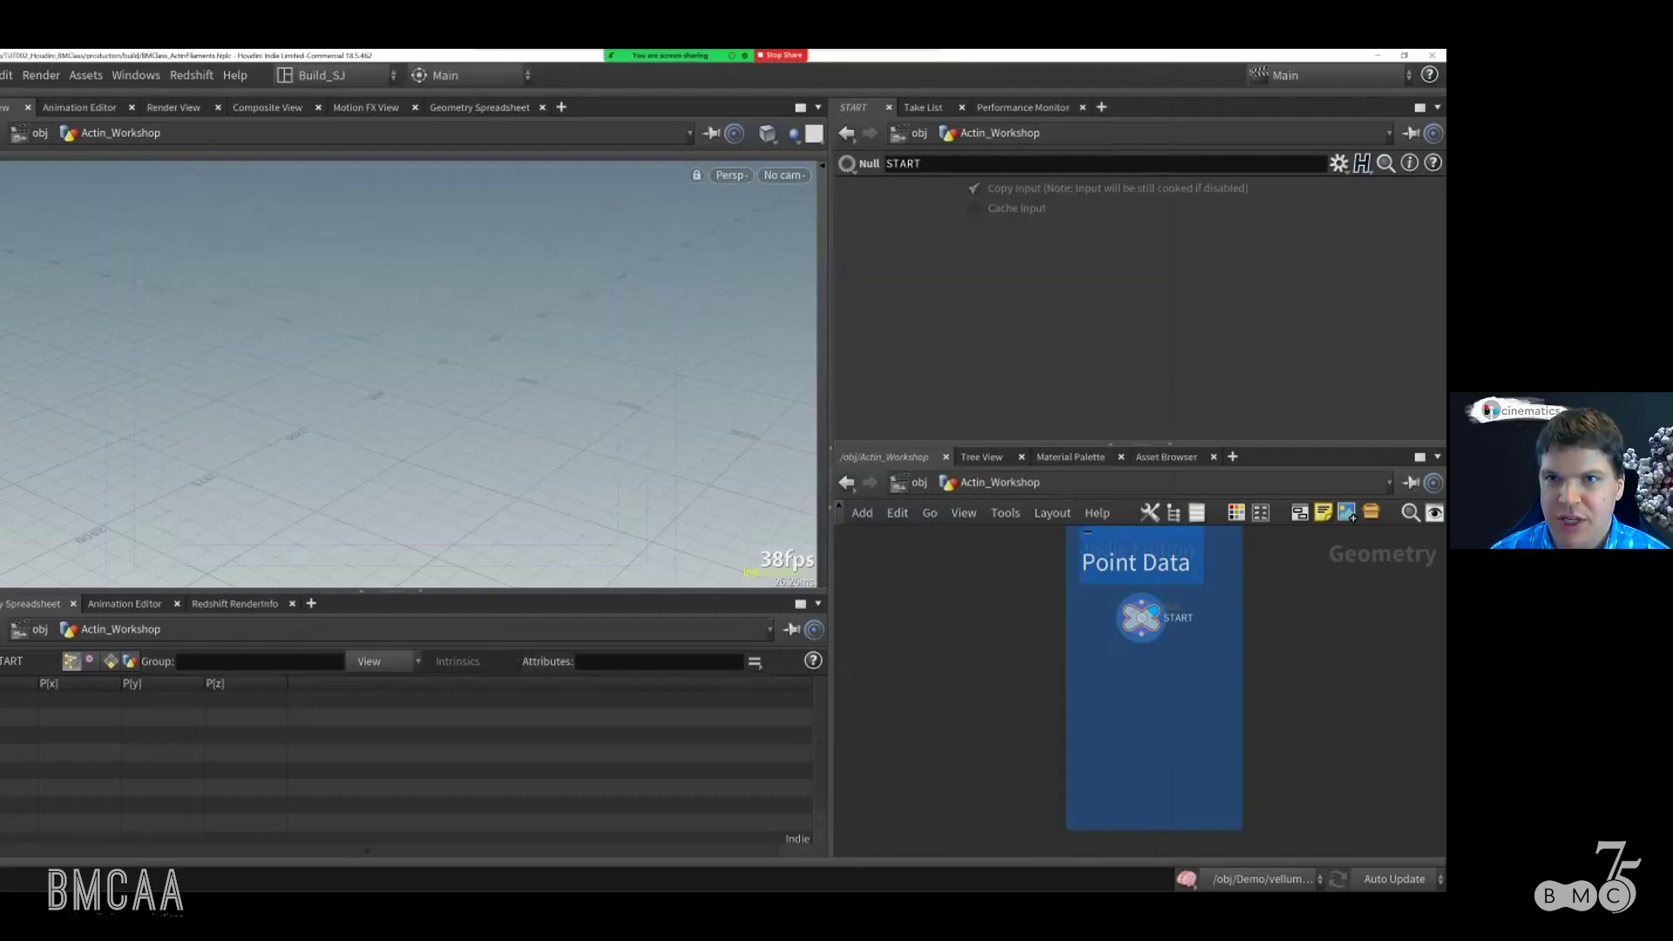
Step: Add a File node below START in the Point Data box
{"action": "key", "text": "Tab"}
{"action": "type", "text": "file"}
{"action": "key", "text": "Return"}
{"action": "left_click", "coordinate": [1141, 683]}
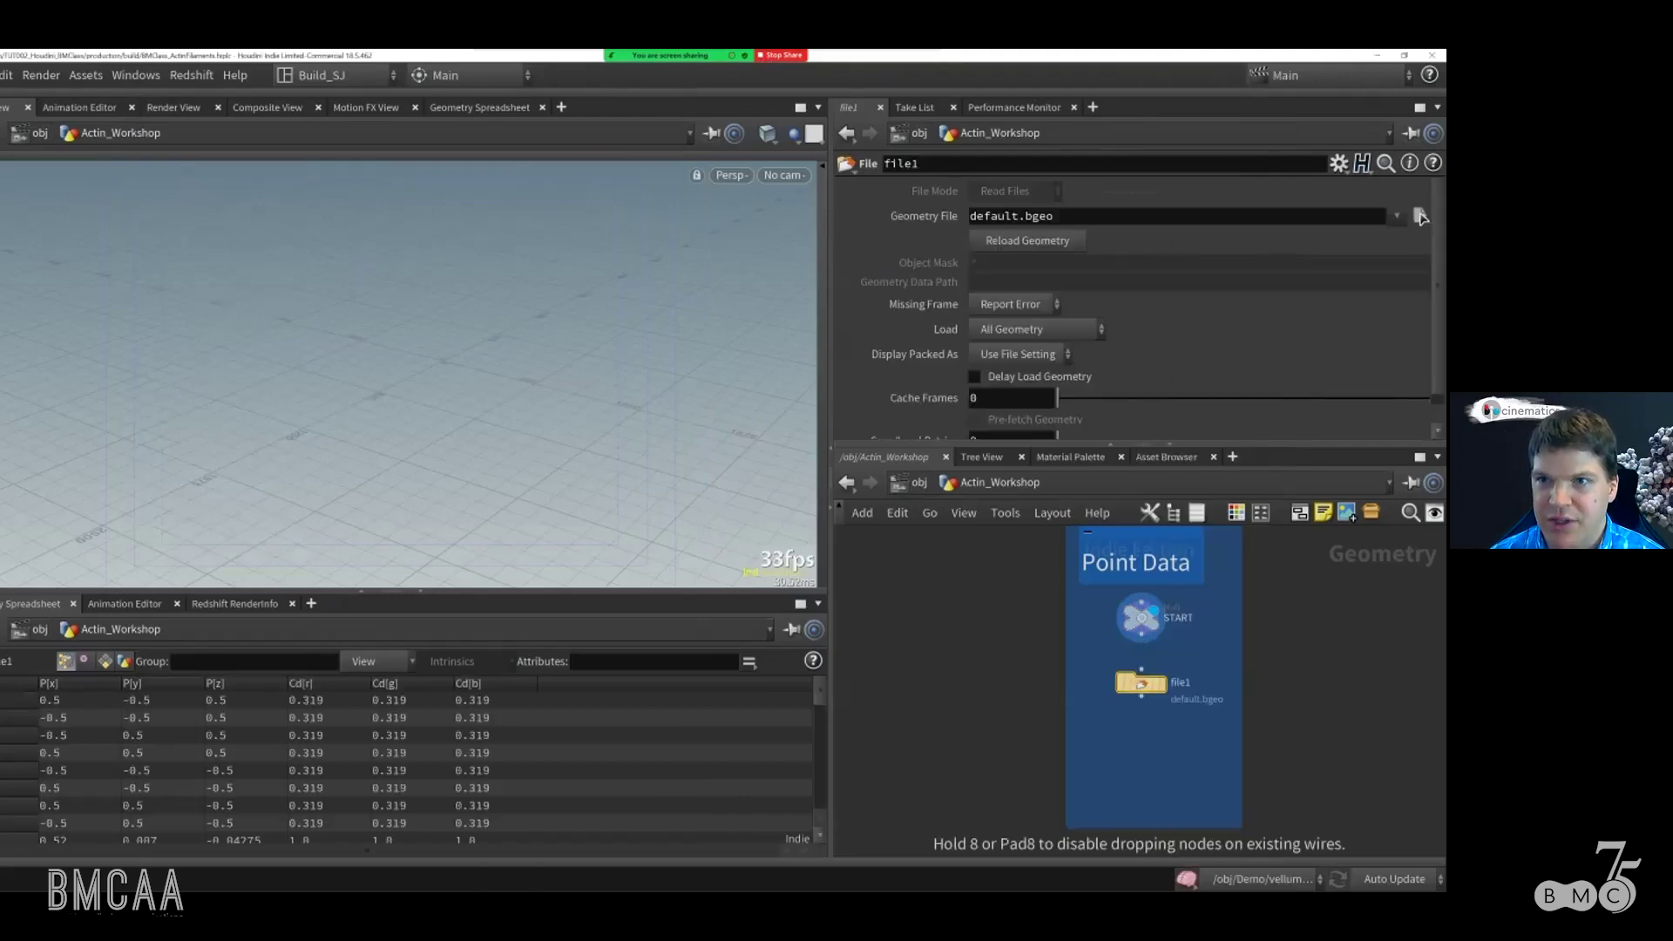
Step: Load F:/Desktop/2zwh_f-actin_H.pdb into the File node and display its atom points in the viewport
{"action": "left_click", "coordinate": [1398, 215]}
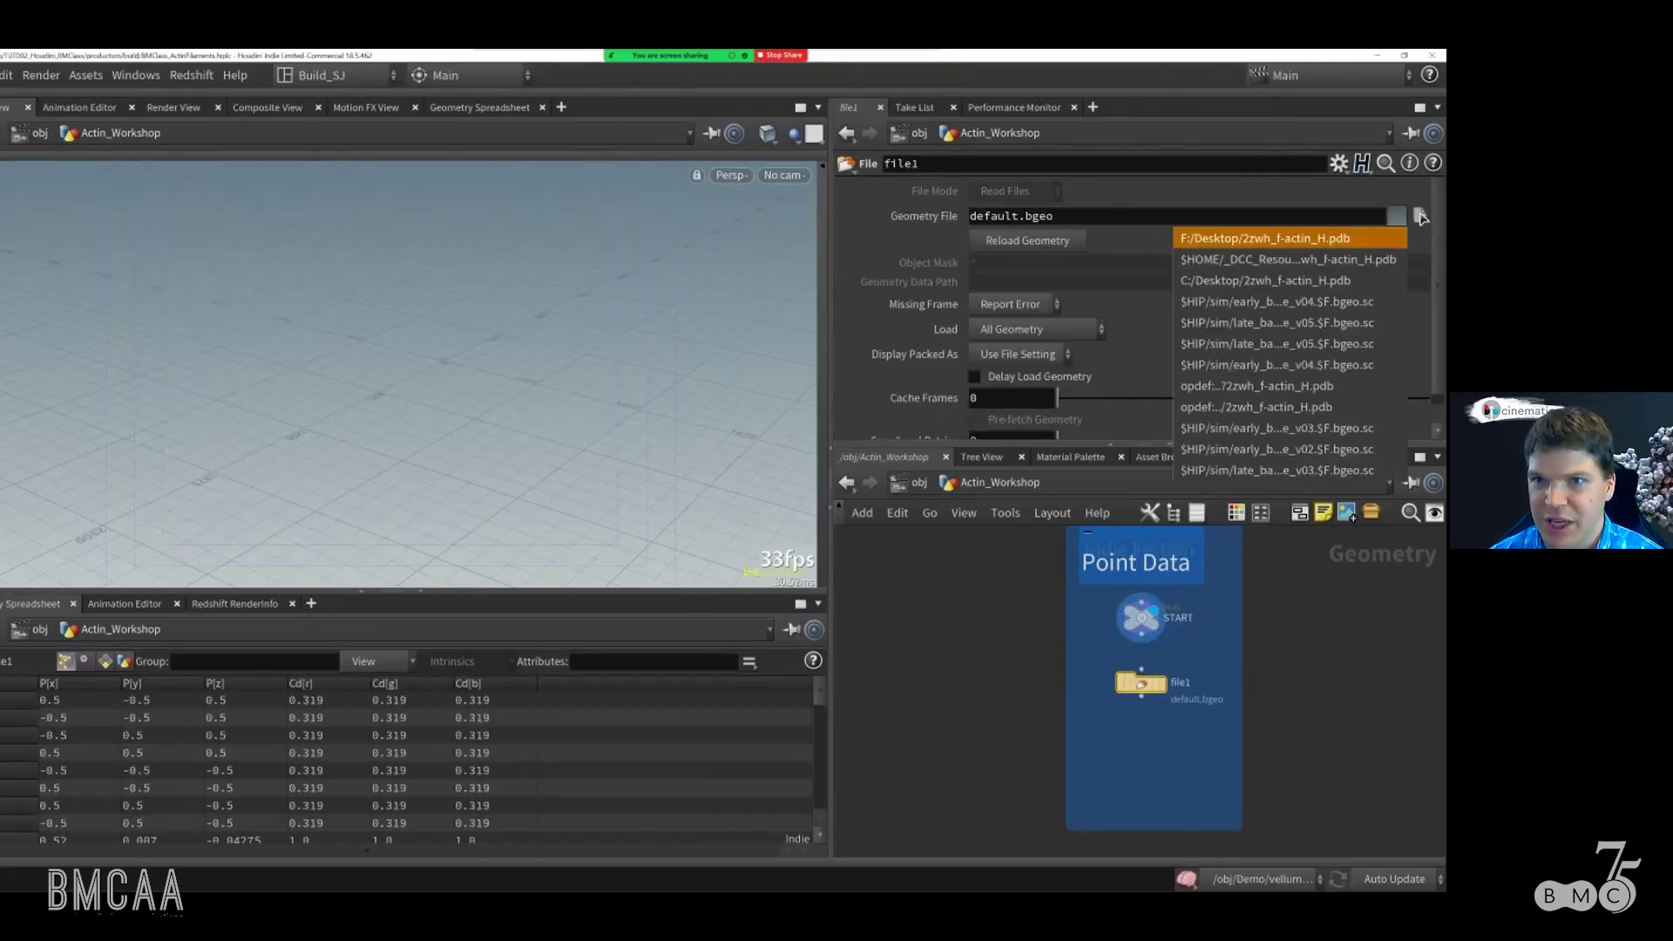
{"action": "key", "text": "Return"}
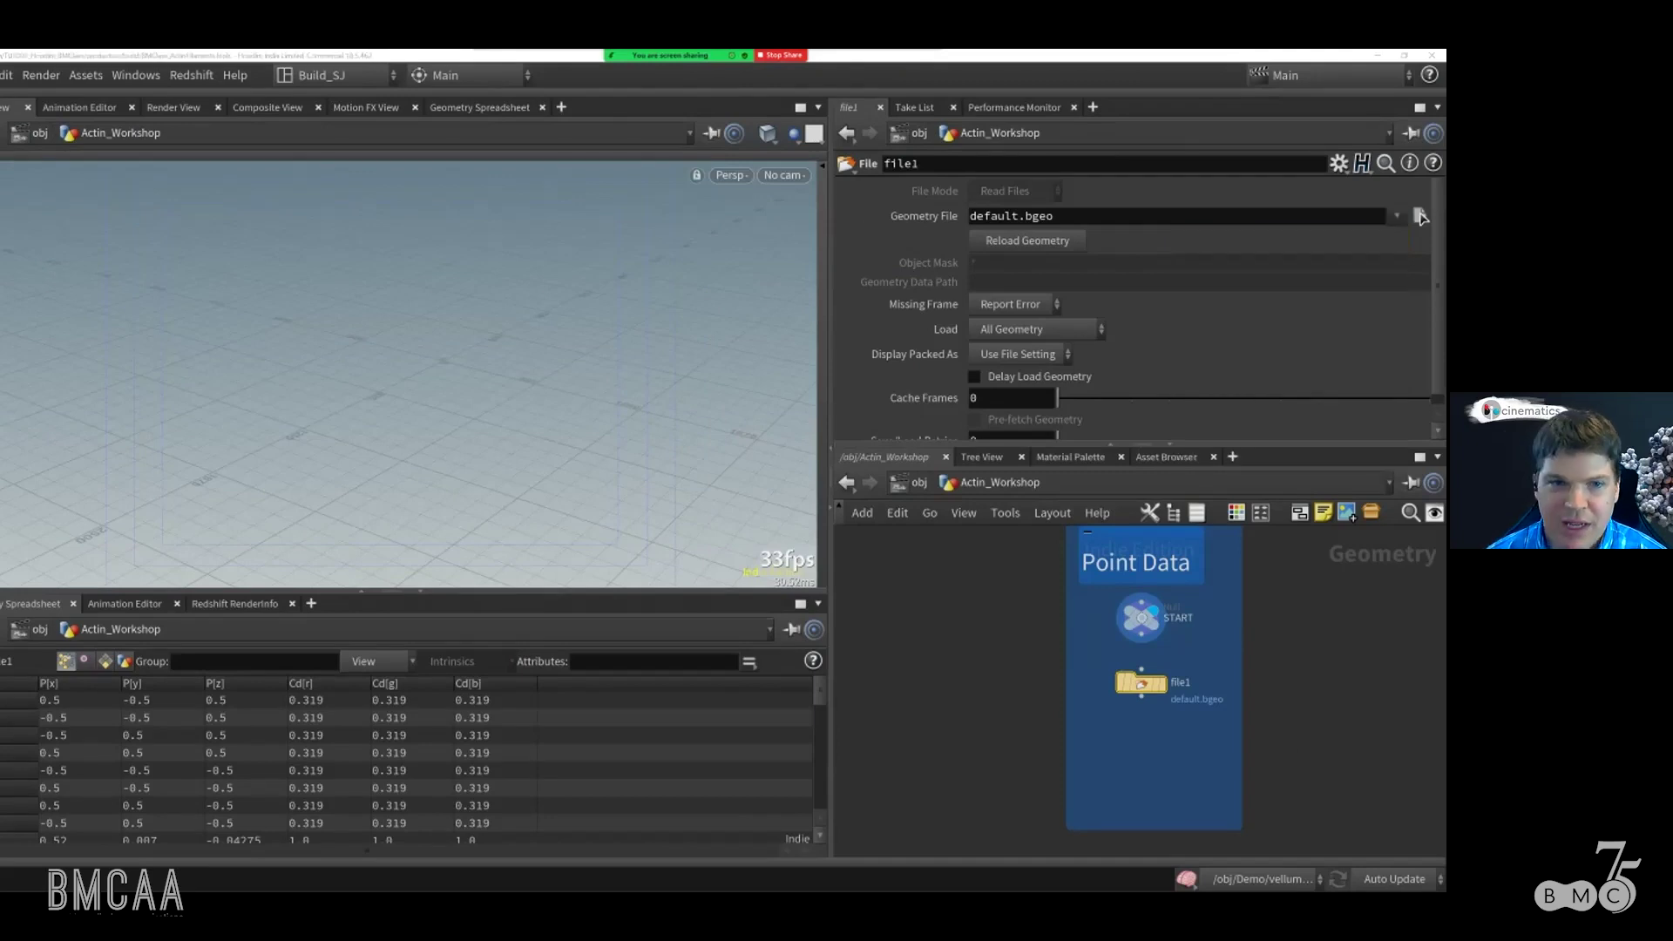
{"action": "left_click_drag", "start_coordinate": [1141, 683], "coordinate": [1142, 665]}
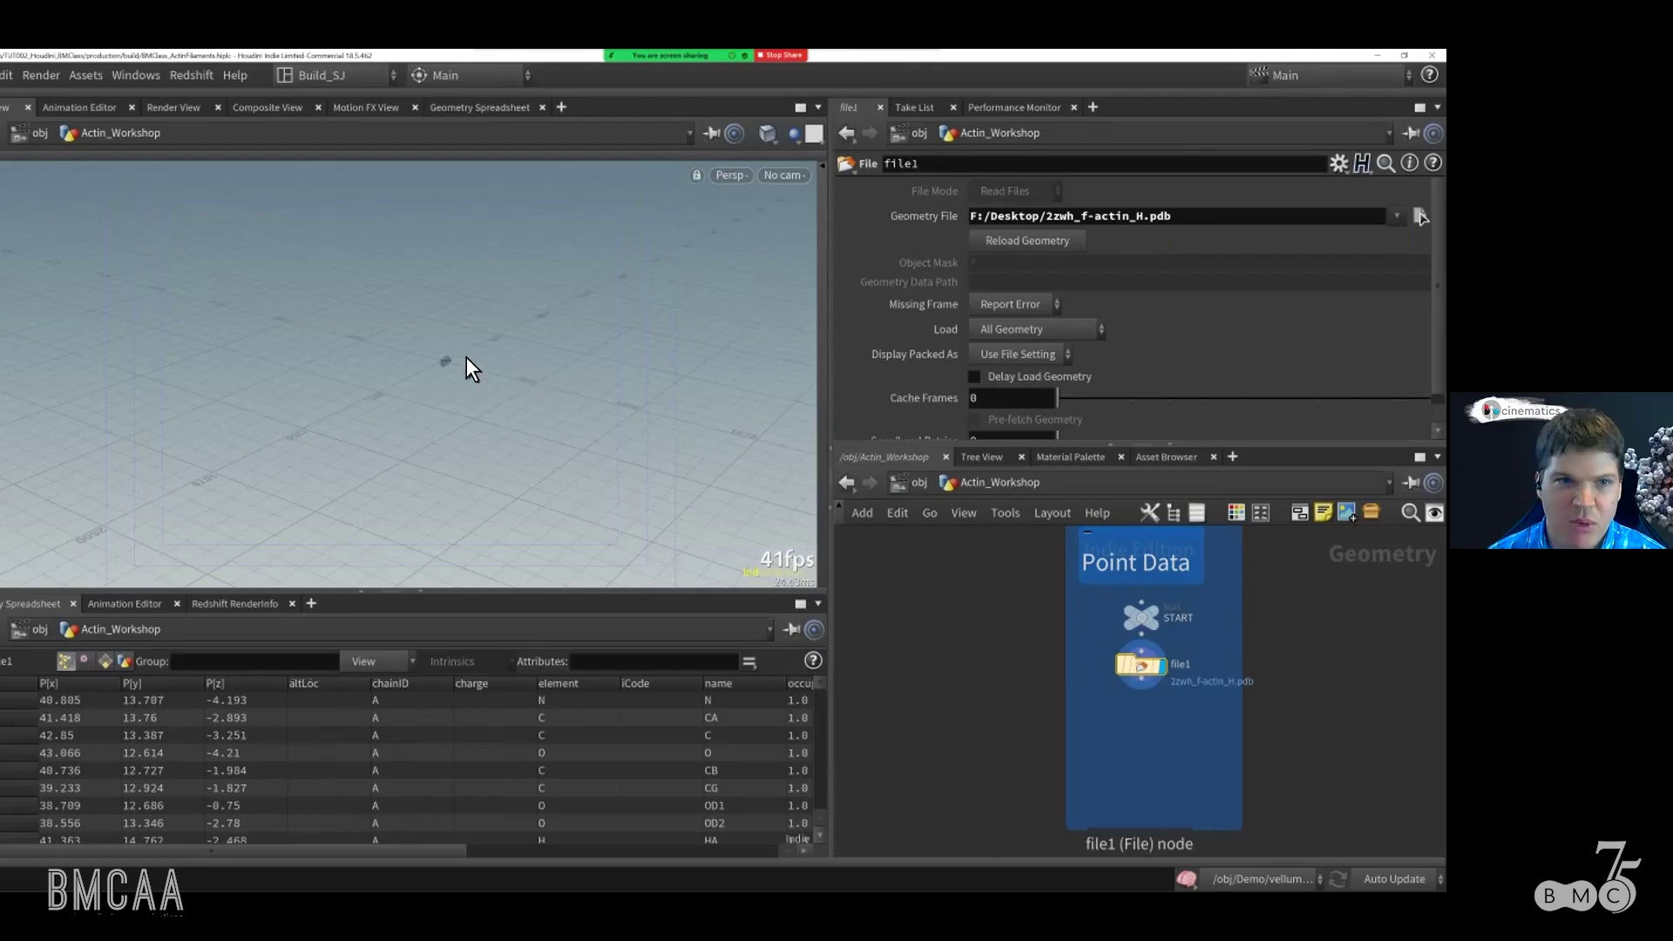
{"action": "key", "text": "f"}
{"action": "left_click_drag", "start_coordinate": [381, 384], "coordinate": [457, 405]}
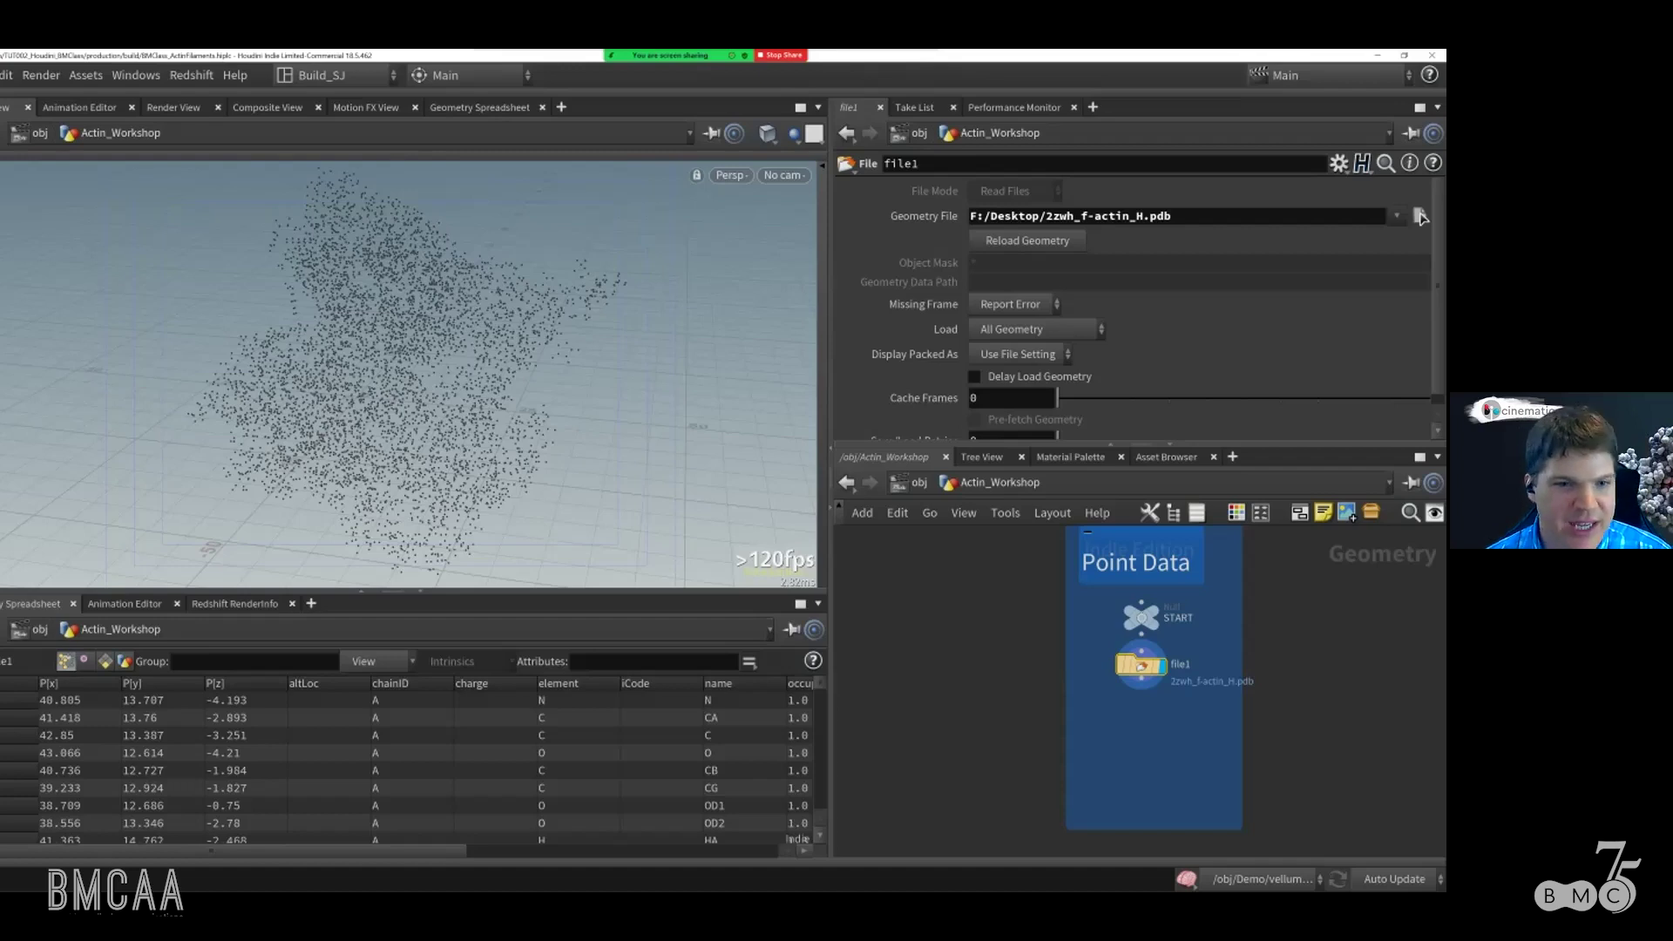
Step: Examine the imported point attributes in the spreadsheet, from element, name and residue columns through to the hetatom group
{"action": "scroll", "coordinate": [424, 767], "scroll_direction": "right", "scroll_amount": 5}
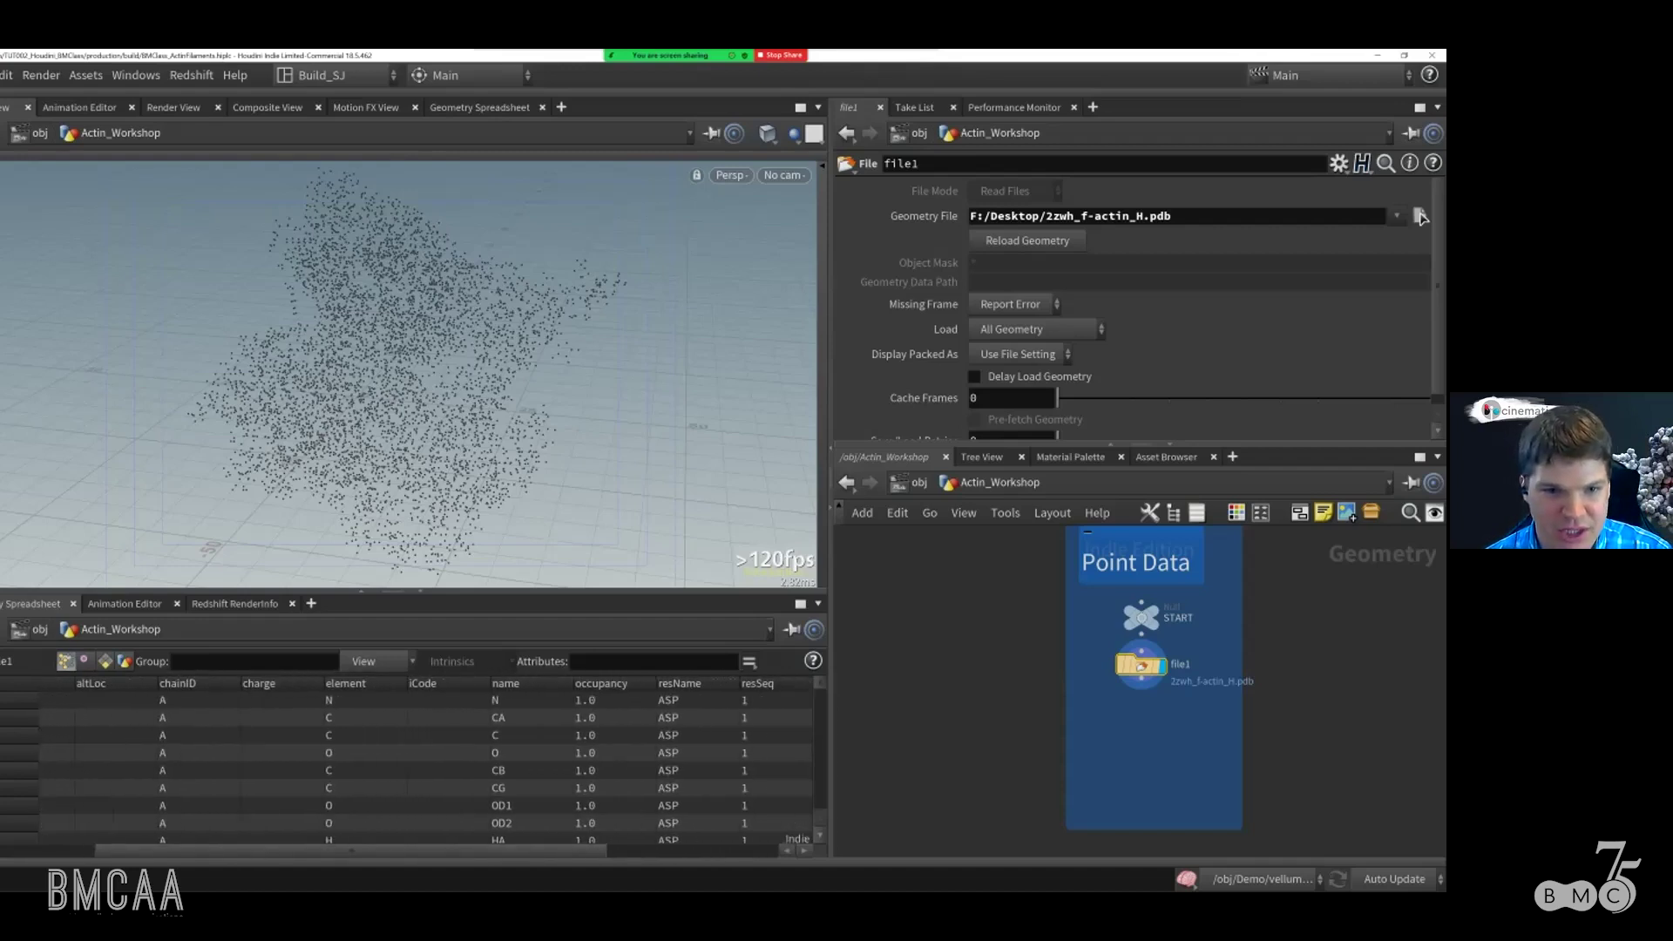
{"action": "scroll", "coordinate": [424, 767], "scroll_direction": "right", "scroll_amount": 3}
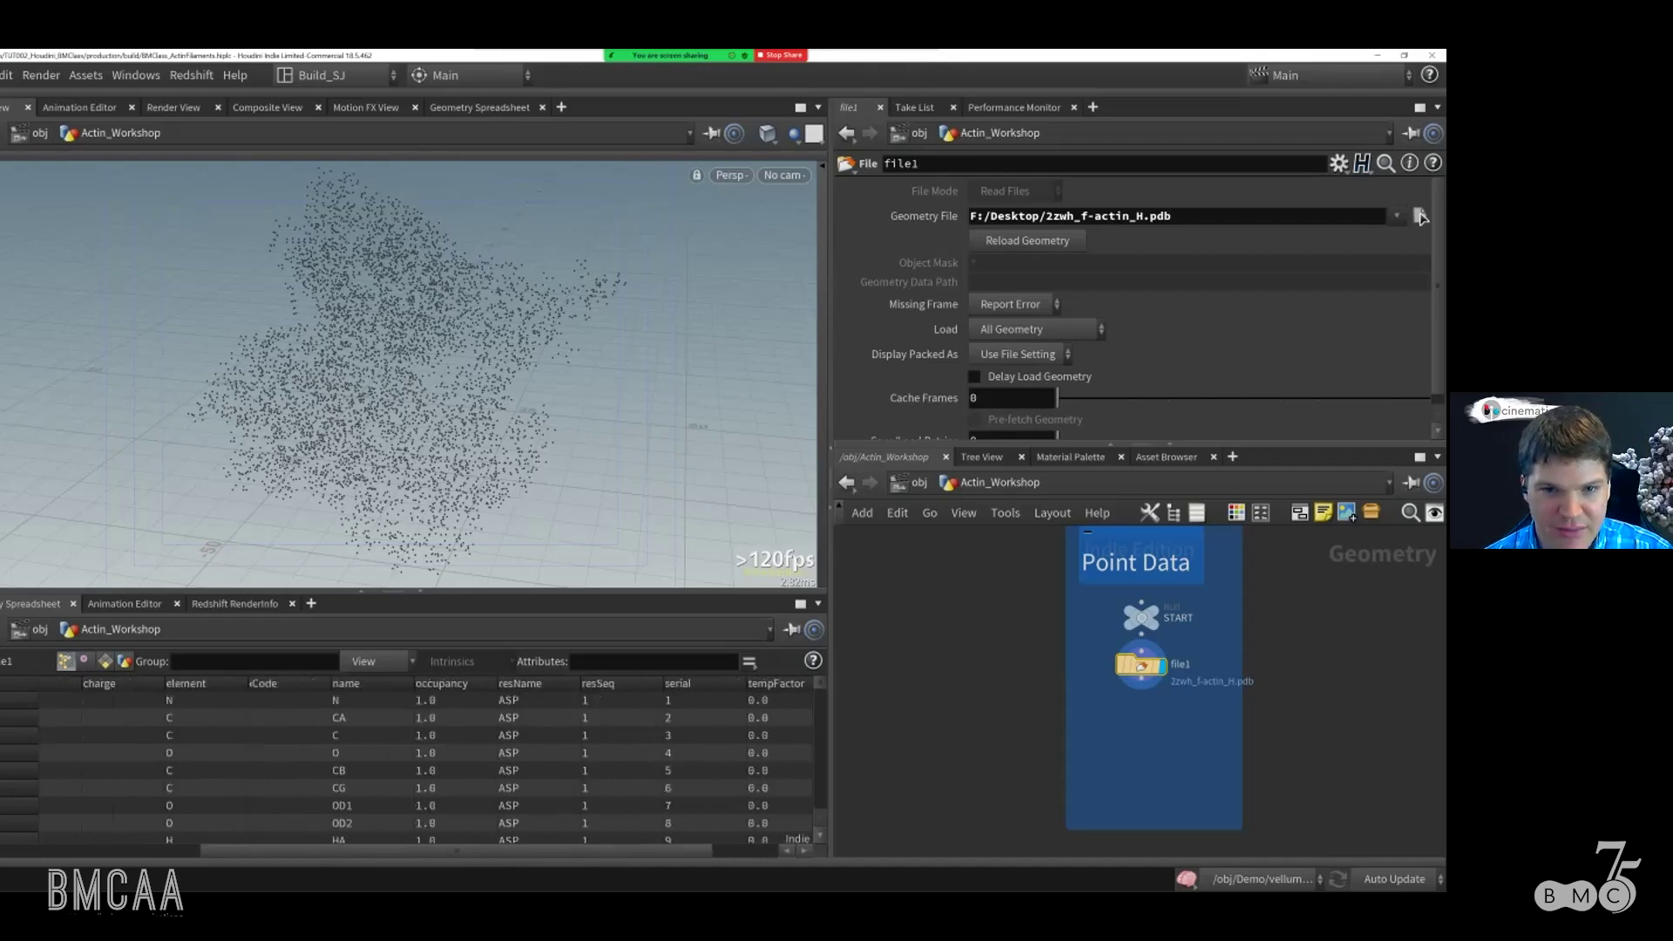
{"action": "scroll", "coordinate": [425, 766], "scroll_direction": "left", "scroll_amount": 5}
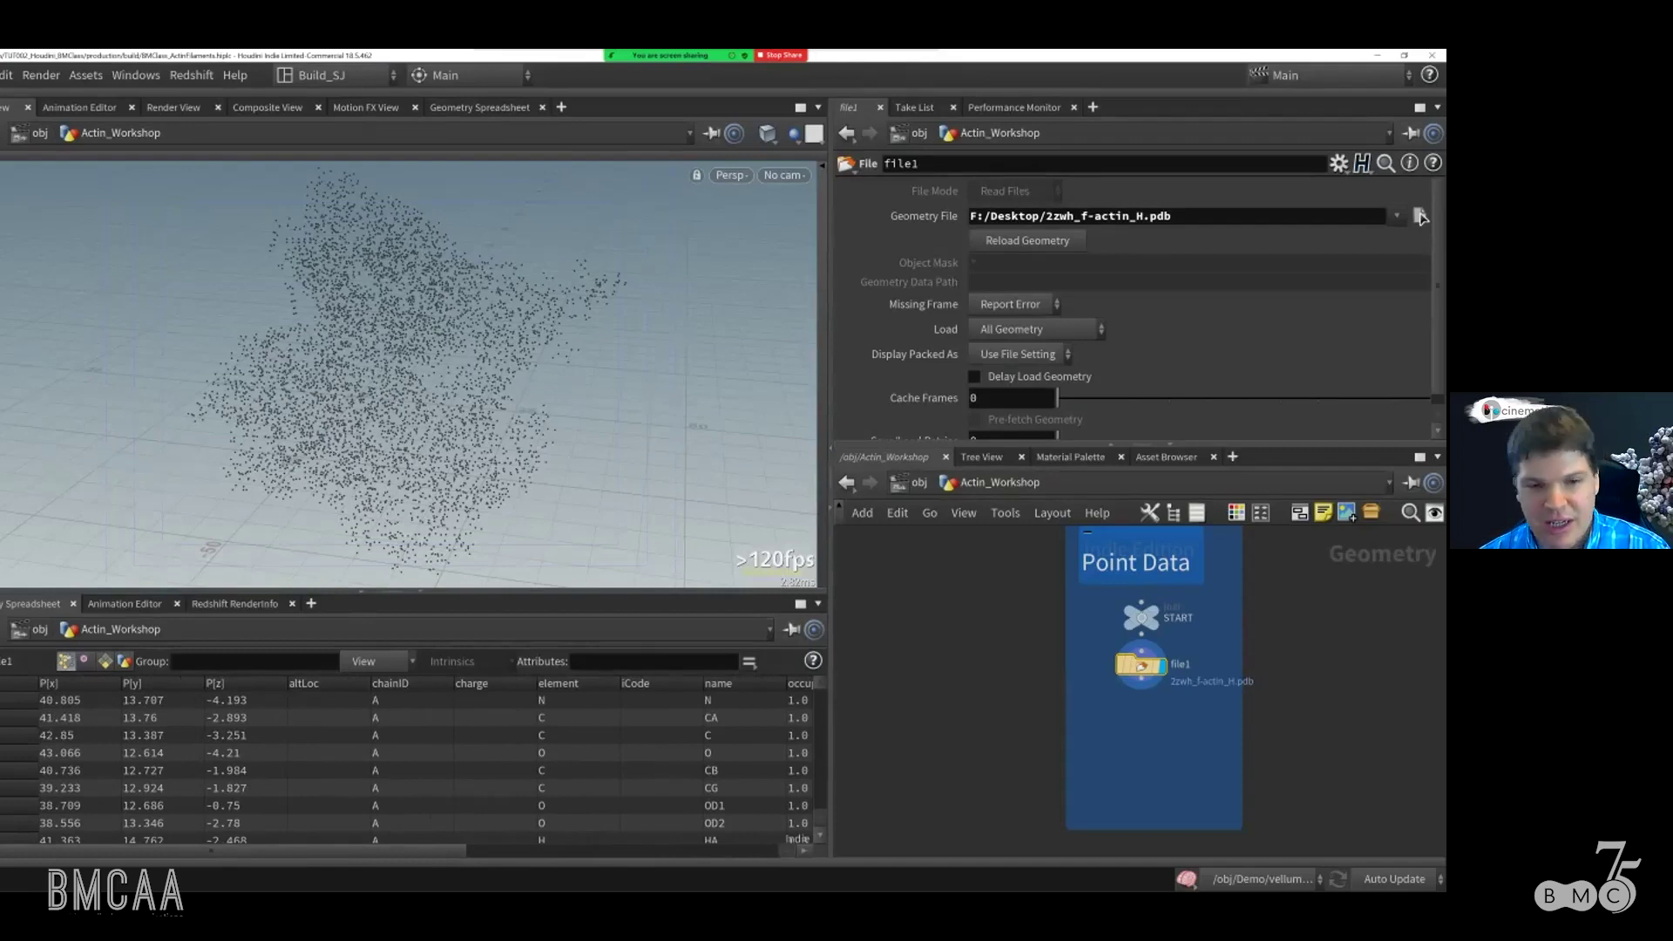
{"action": "scroll", "coordinate": [424, 767], "scroll_direction": "right", "scroll_amount": 5}
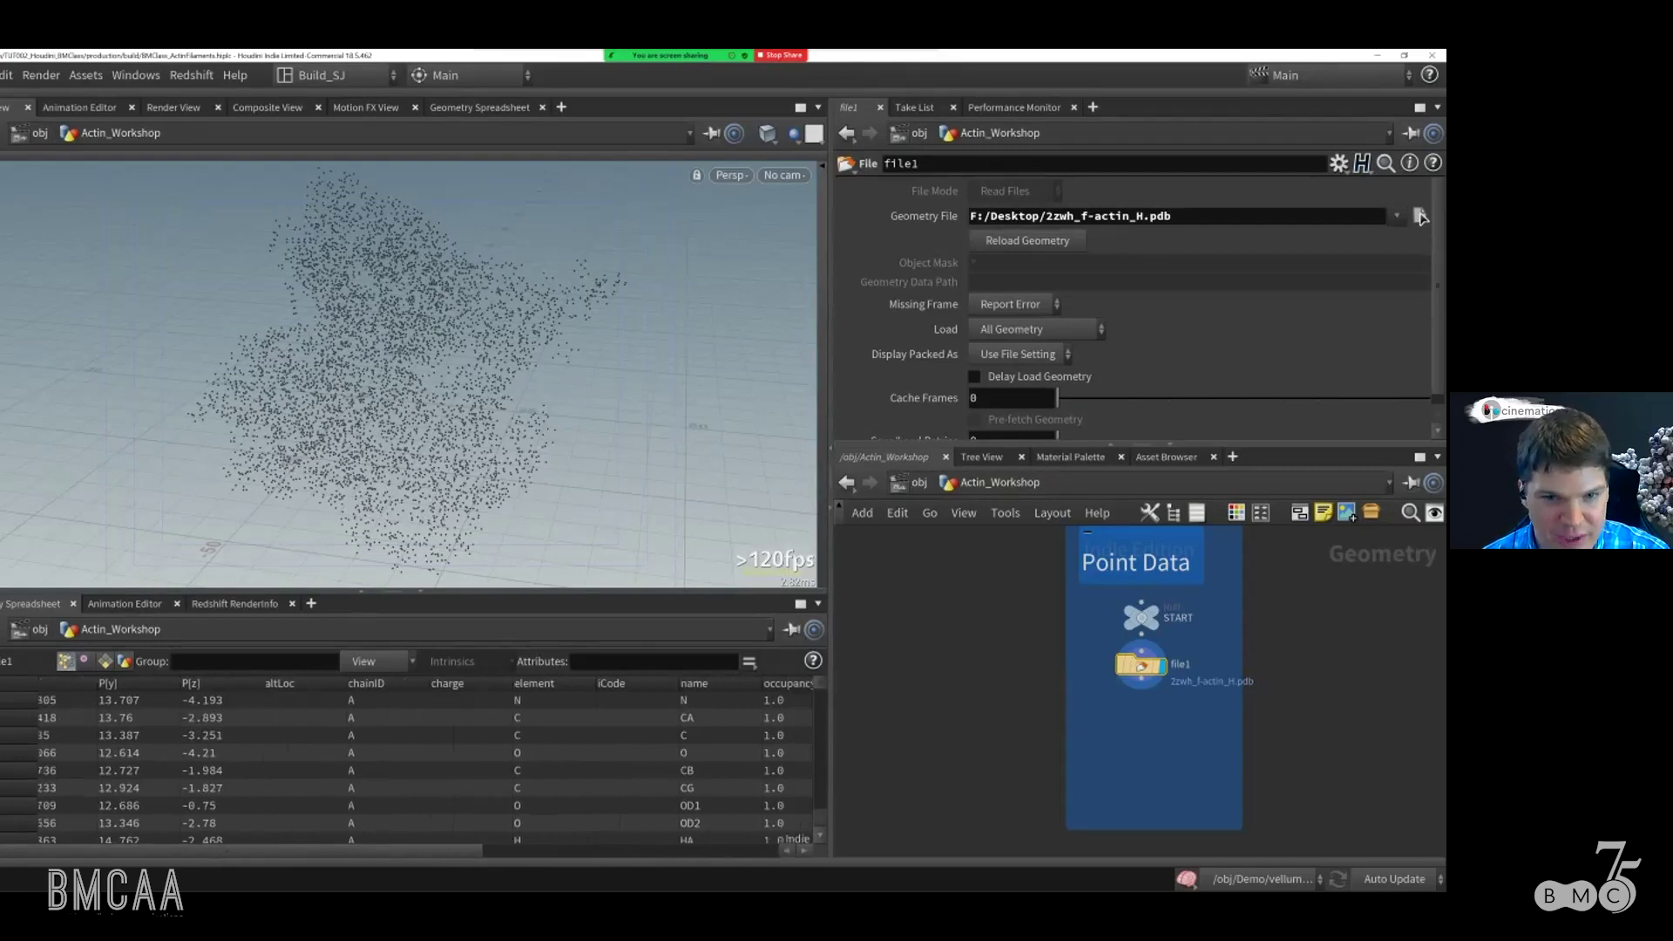
{"action": "scroll", "coordinate": [424, 766], "scroll_direction": "right", "scroll_amount": 5}
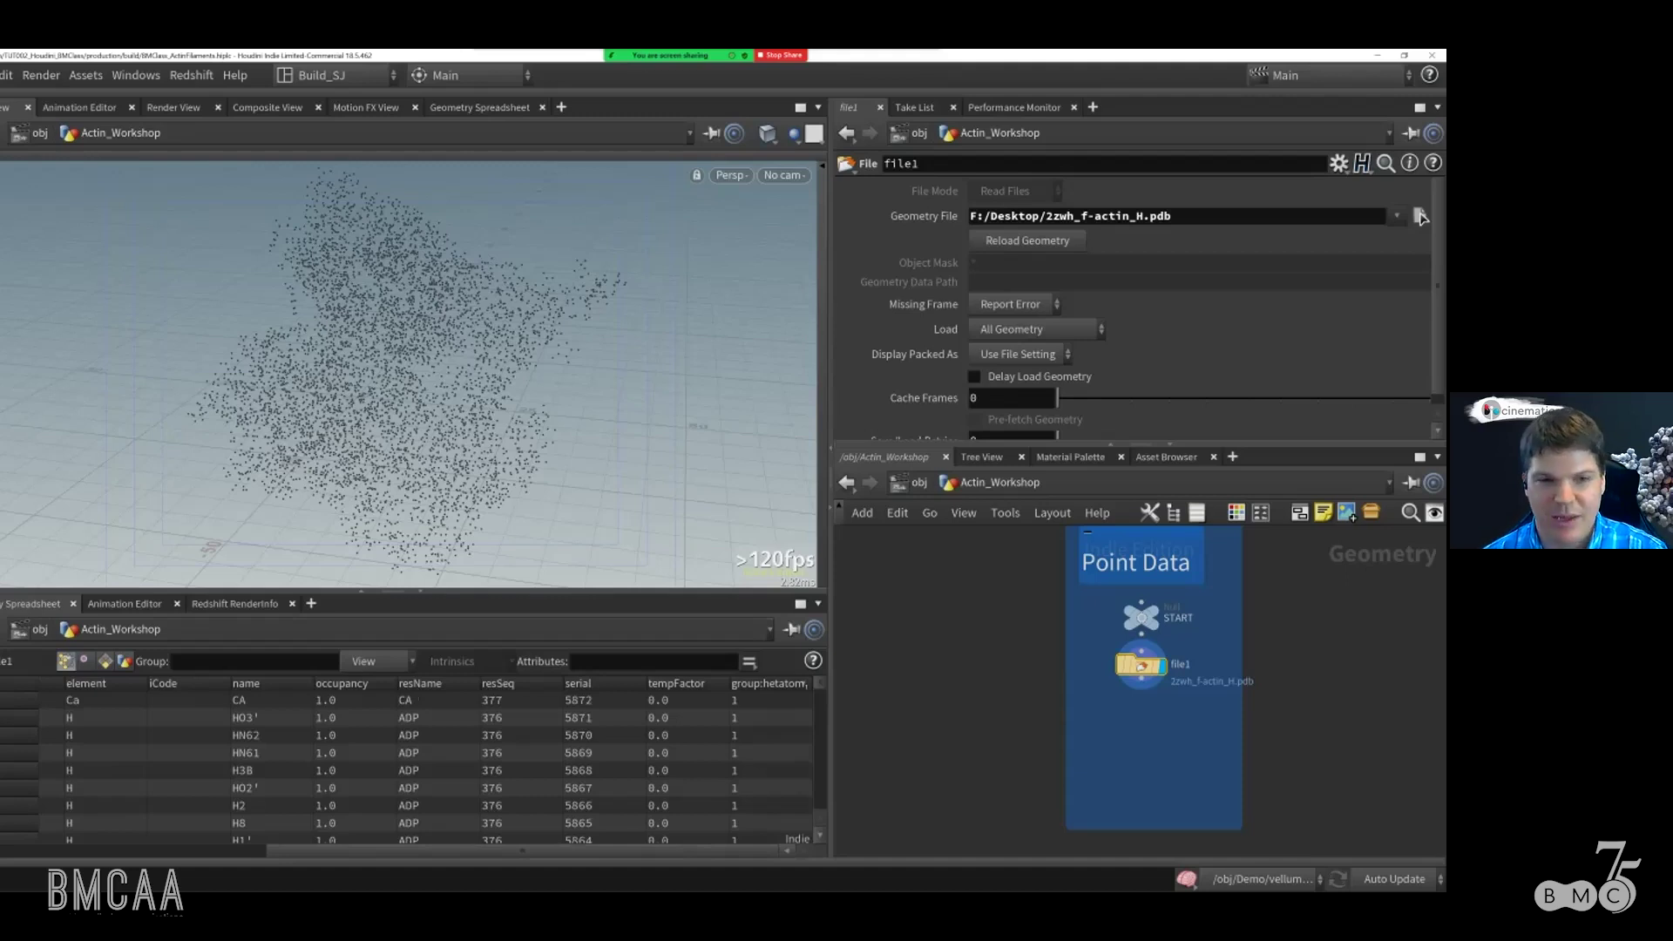
{"action": "scroll", "coordinate": [442, 771], "scroll_direction": "down", "scroll_amount": 5}
{"action": "scroll", "coordinate": [443, 771], "scroll_direction": "up", "scroll_amount": 5}
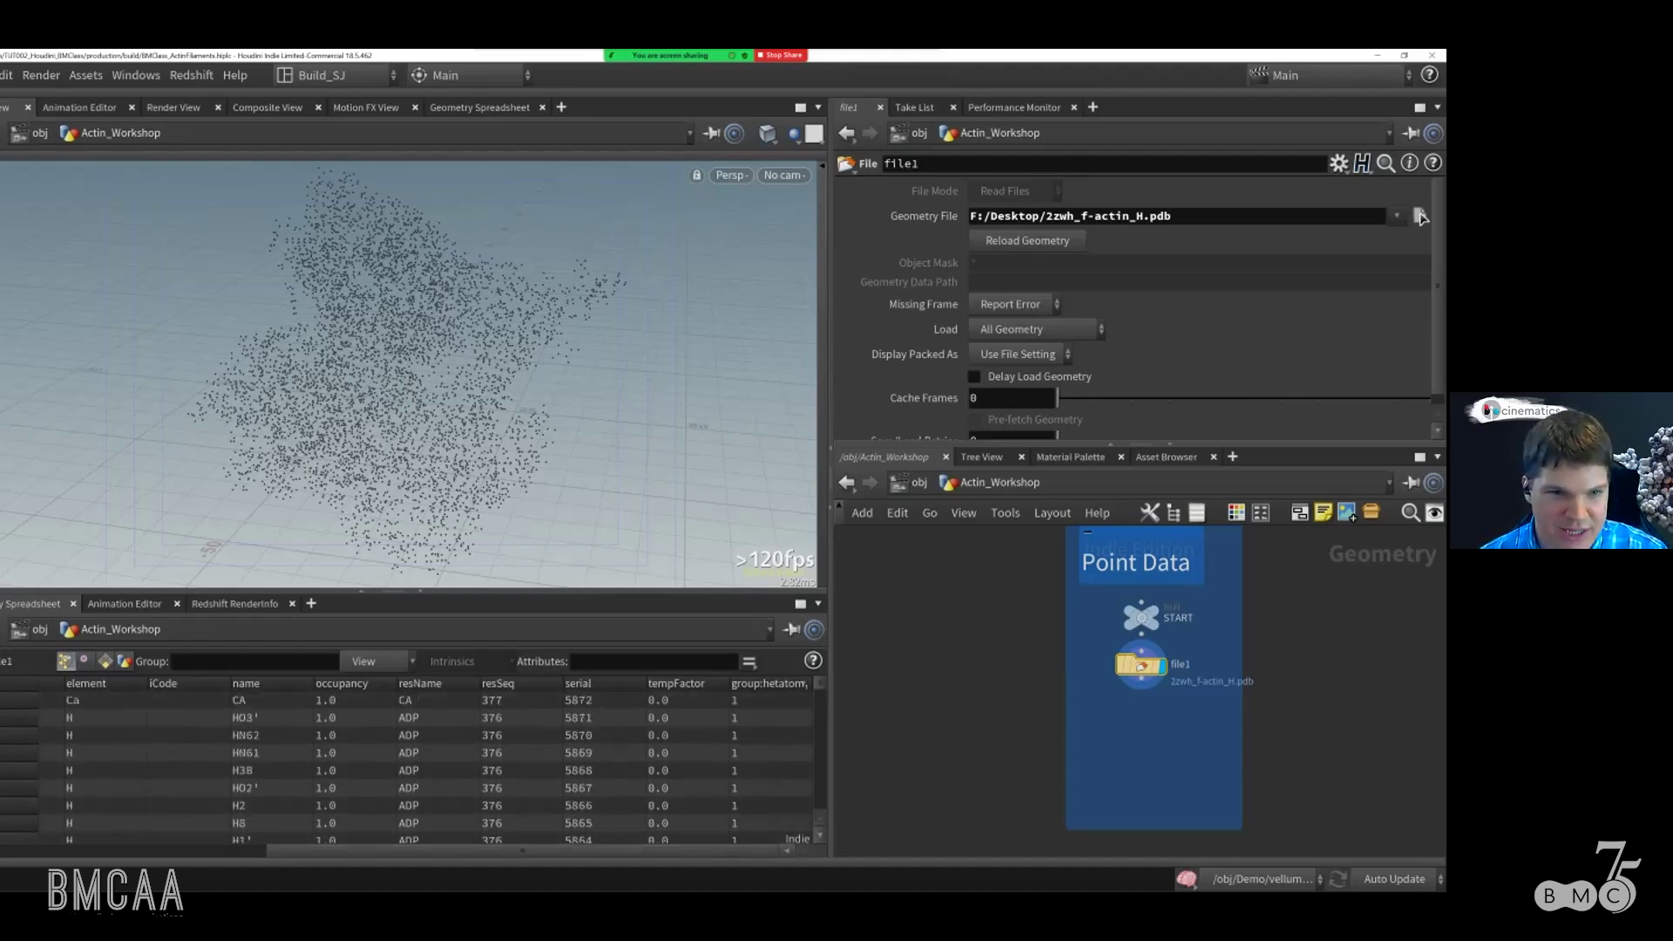
{"action": "scroll", "coordinate": [437, 710], "scroll_direction": "down", "scroll_amount": 10}
{"action": "scroll", "coordinate": [437, 710], "scroll_direction": "up", "scroll_amount": 10}
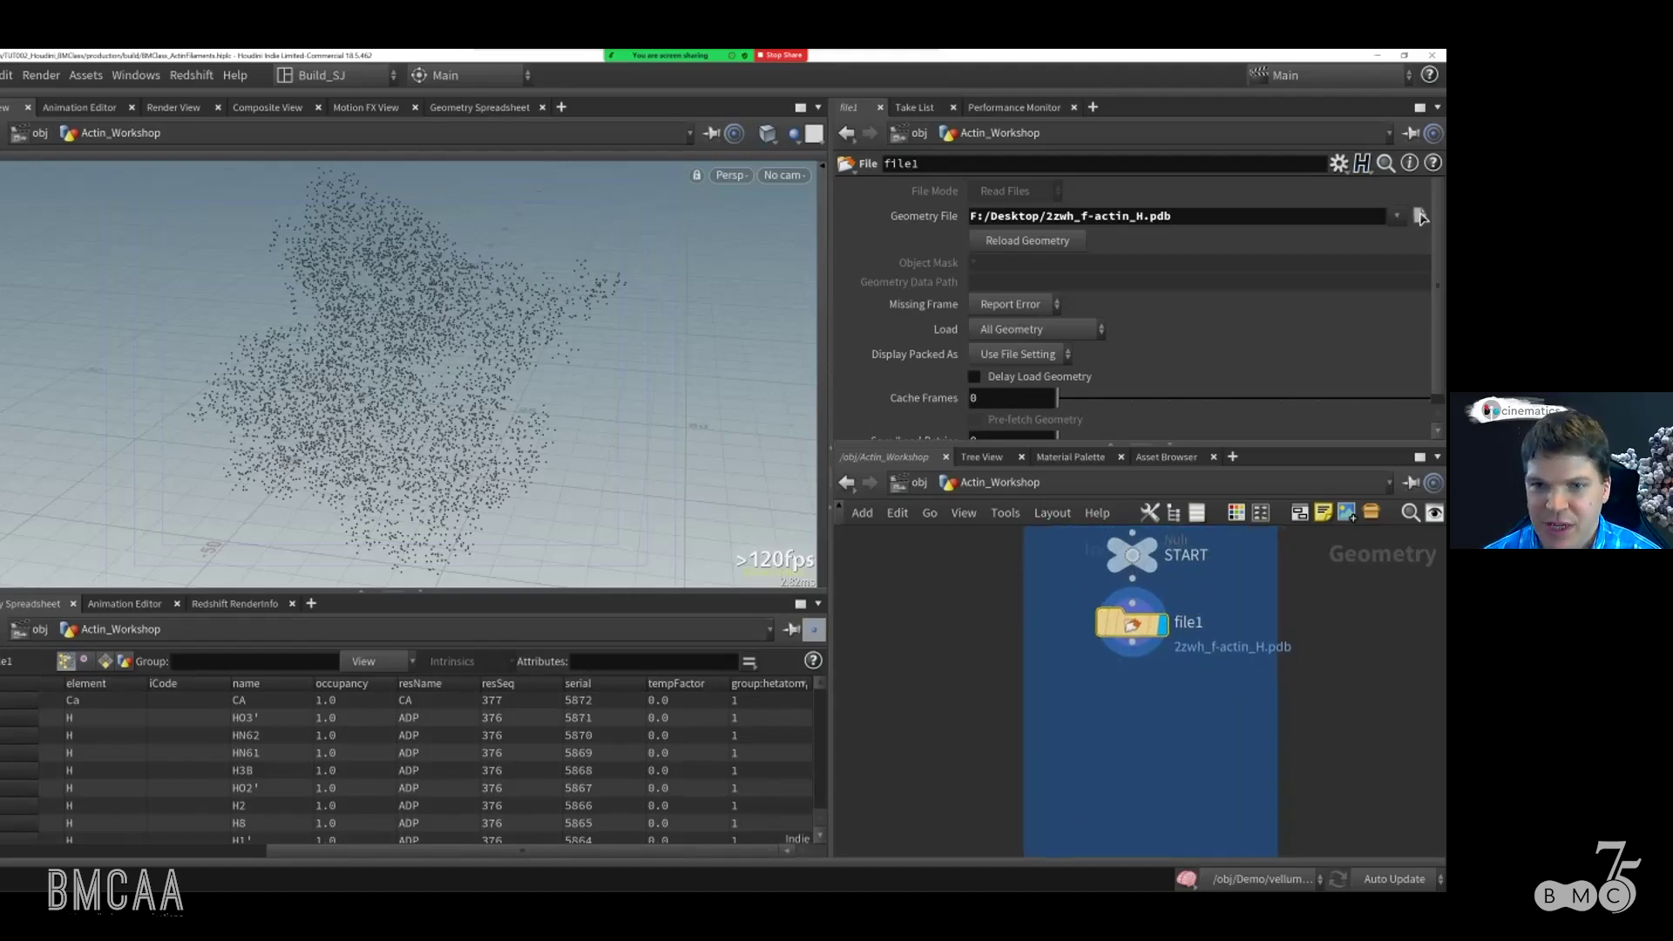
Step: Add a Blast node below the File node in the Point Data box and set its group to hetatom
{"action": "key", "text": "Tab"}
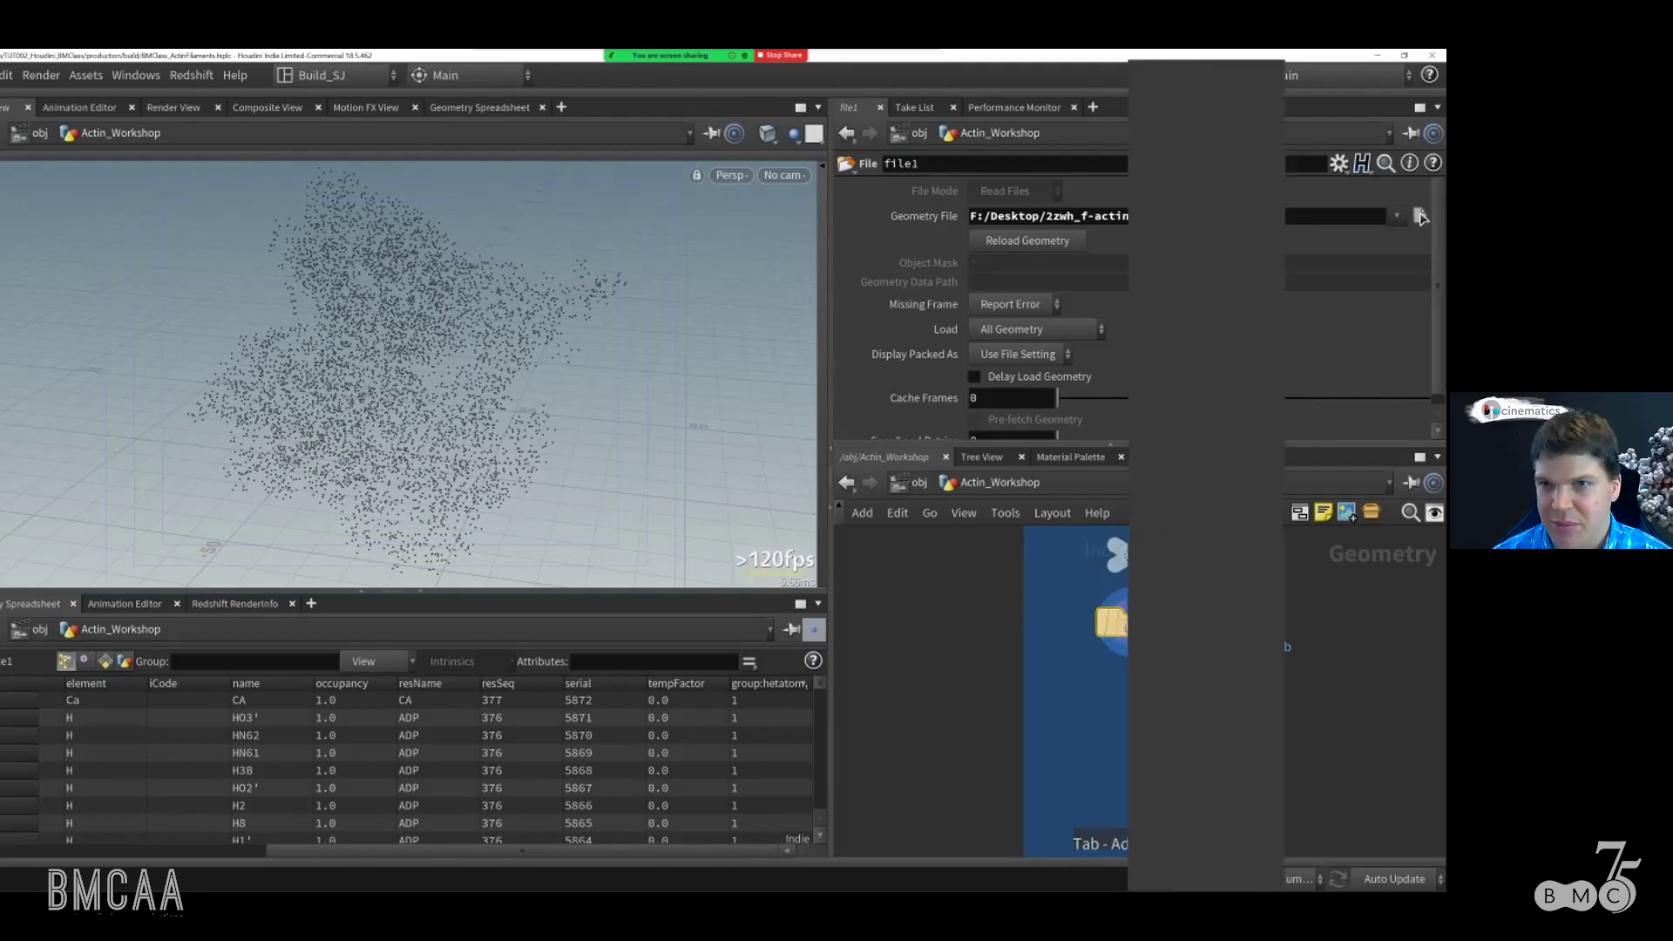
{"action": "type", "text": "blast"}
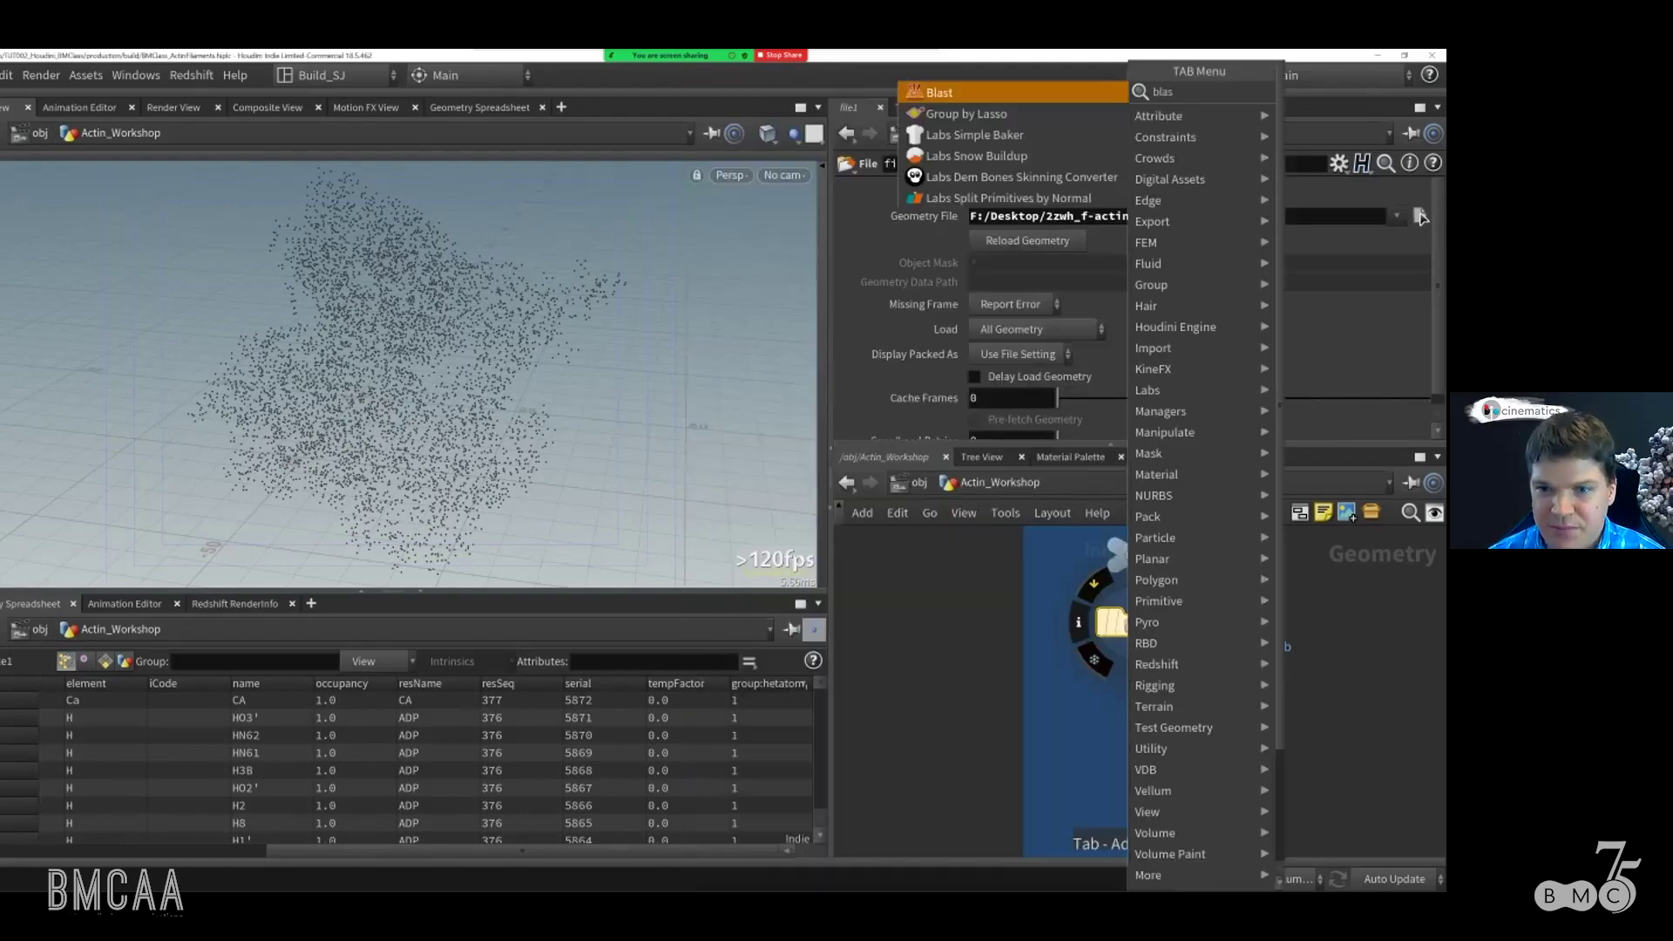
{"action": "key", "text": "Return"}
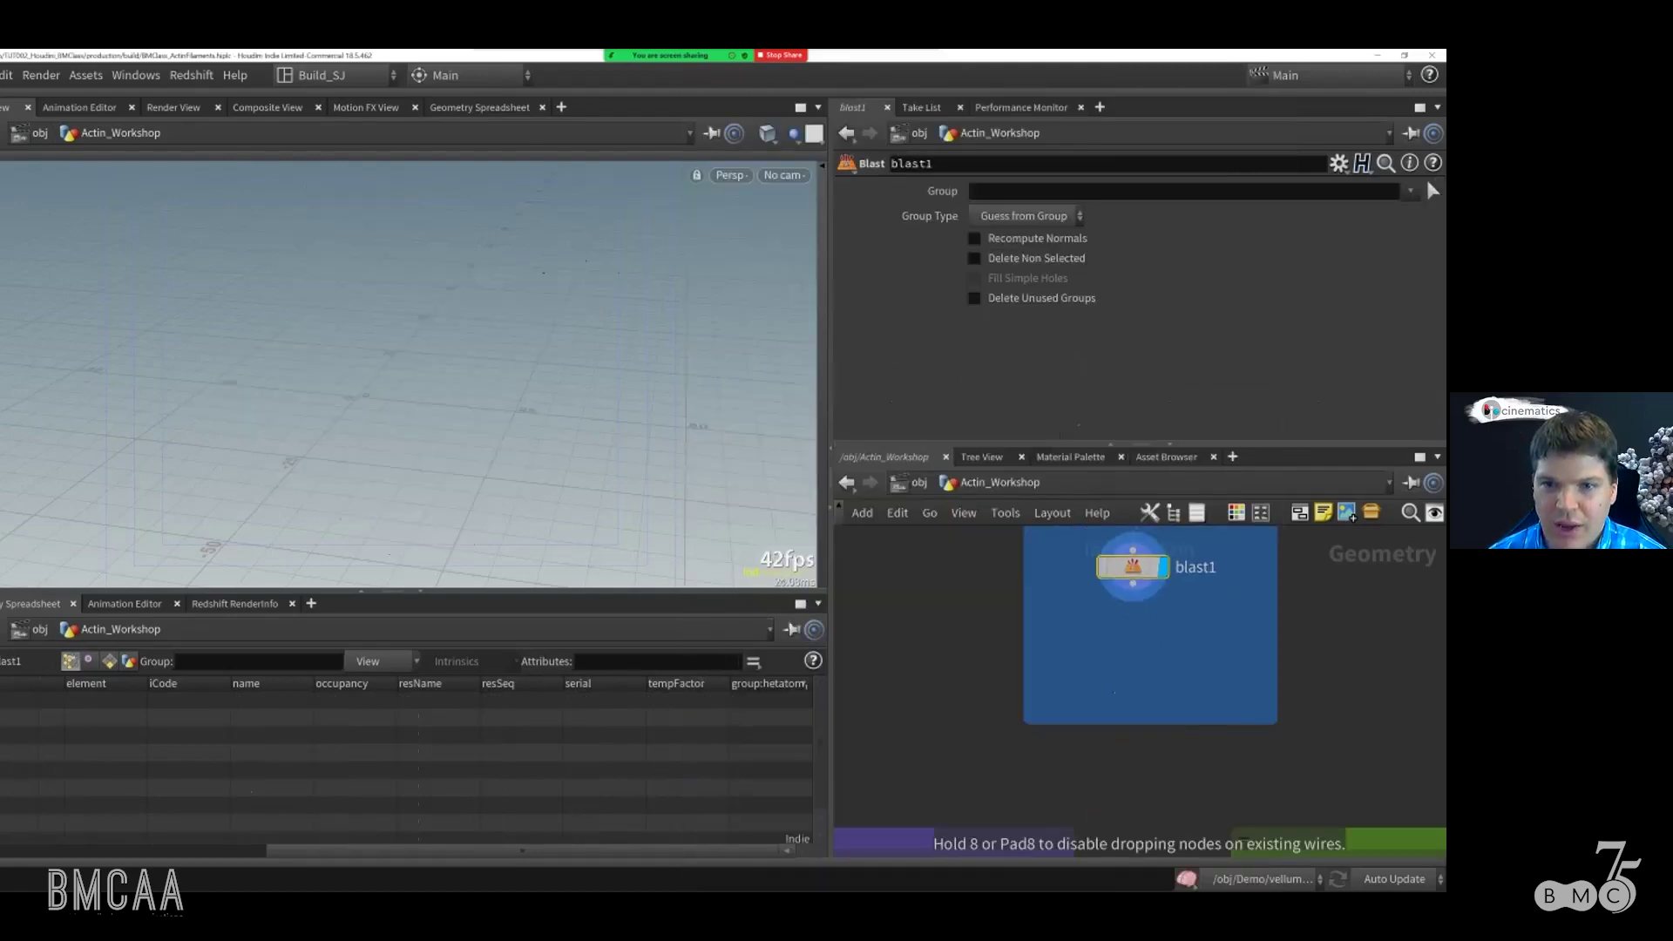
{"action": "left_click", "coordinate": [1129, 697]}
{"action": "left_click", "coordinate": [1410, 191]}
{"action": "left_click", "coordinate": [1390, 213]}
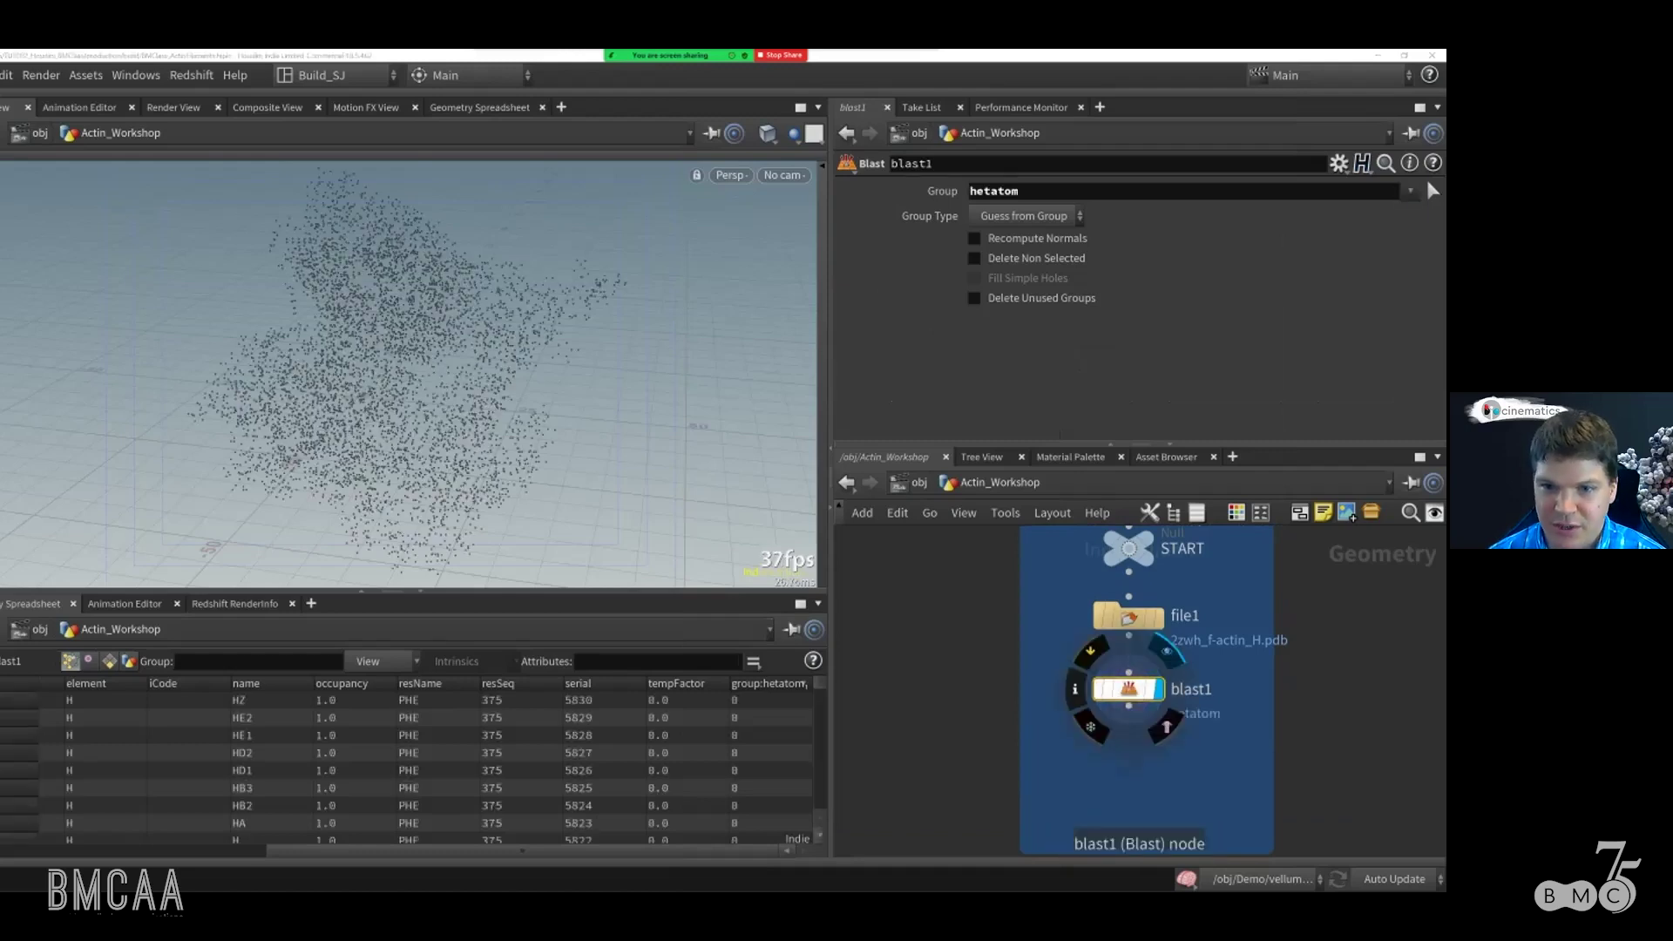
{"action": "left_click_drag", "start_coordinate": [1129, 689], "coordinate": [1129, 677]}
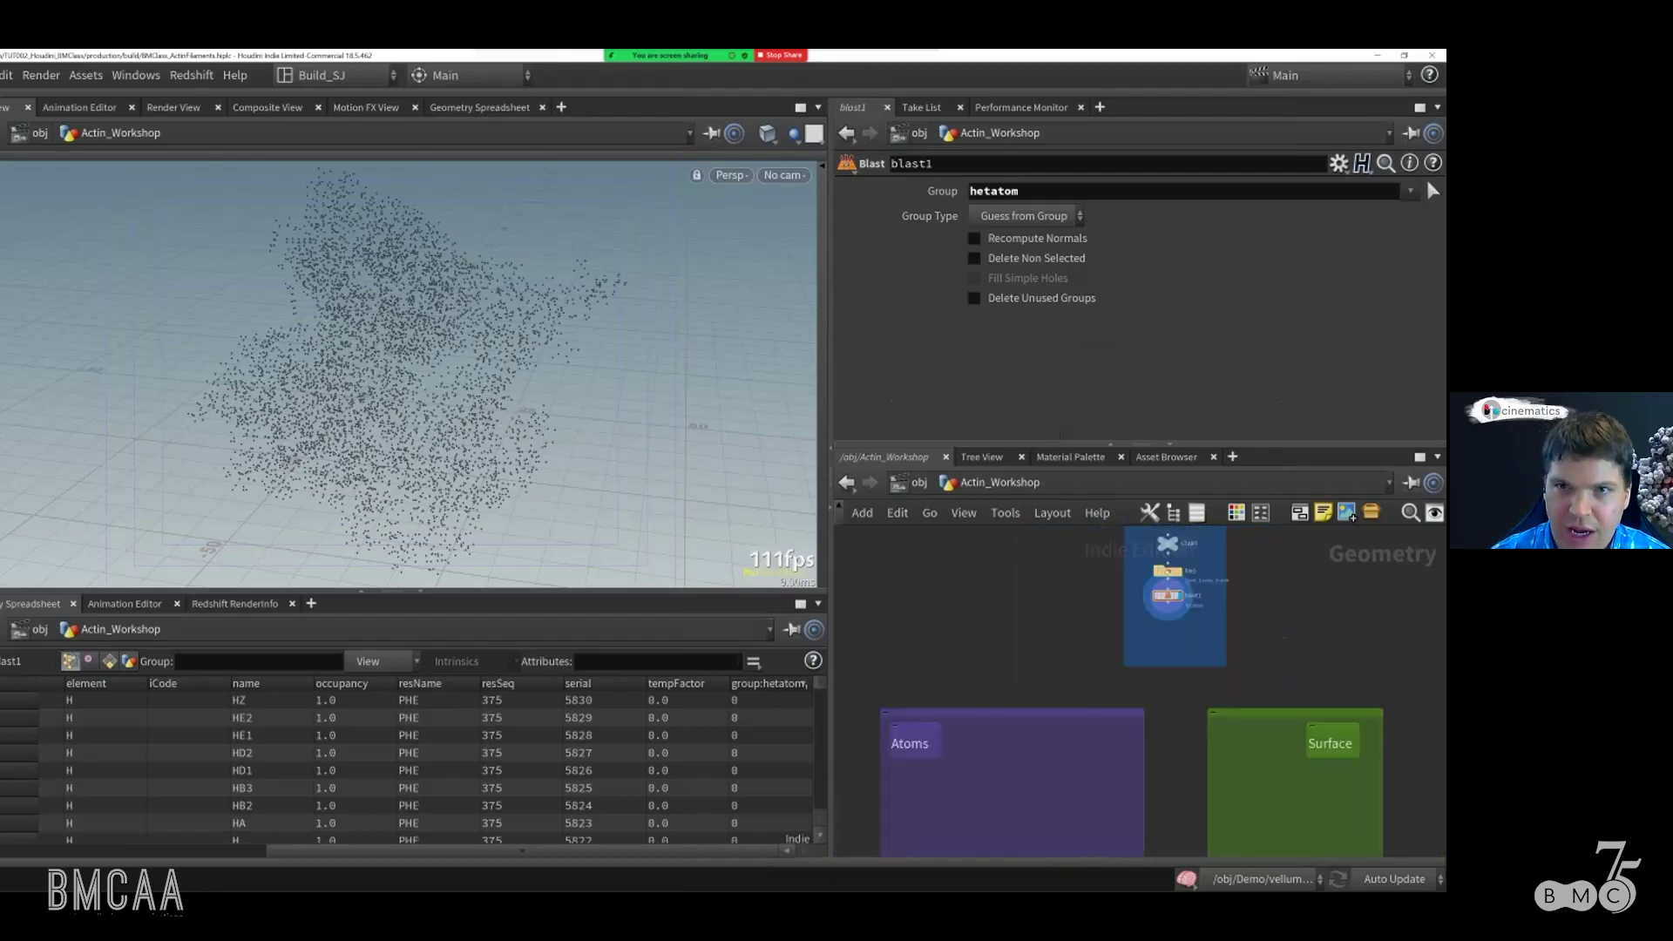
Step: Add a Sphere node in the Atoms box and place it near the box's upper edge
{"action": "key", "text": "Tab"}
{"action": "type", "text": "sphere"}
{"action": "key", "text": "Return"}
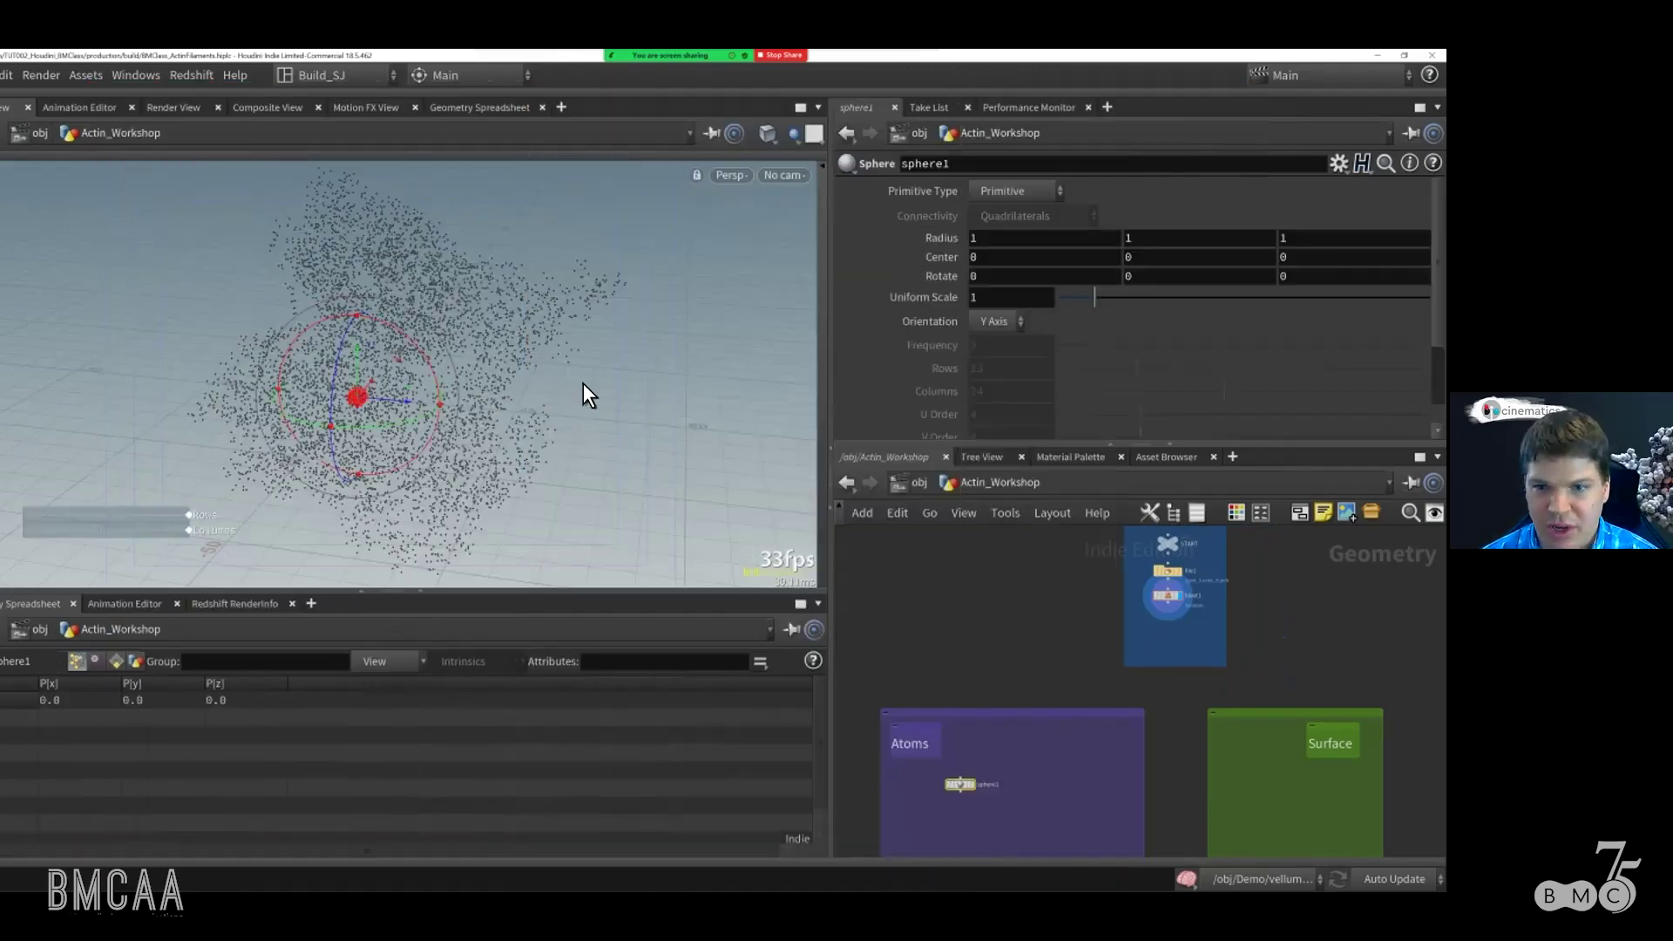
{"action": "middle_click_drag", "start_coordinate": [1003, 815], "coordinate": [982, 776]}
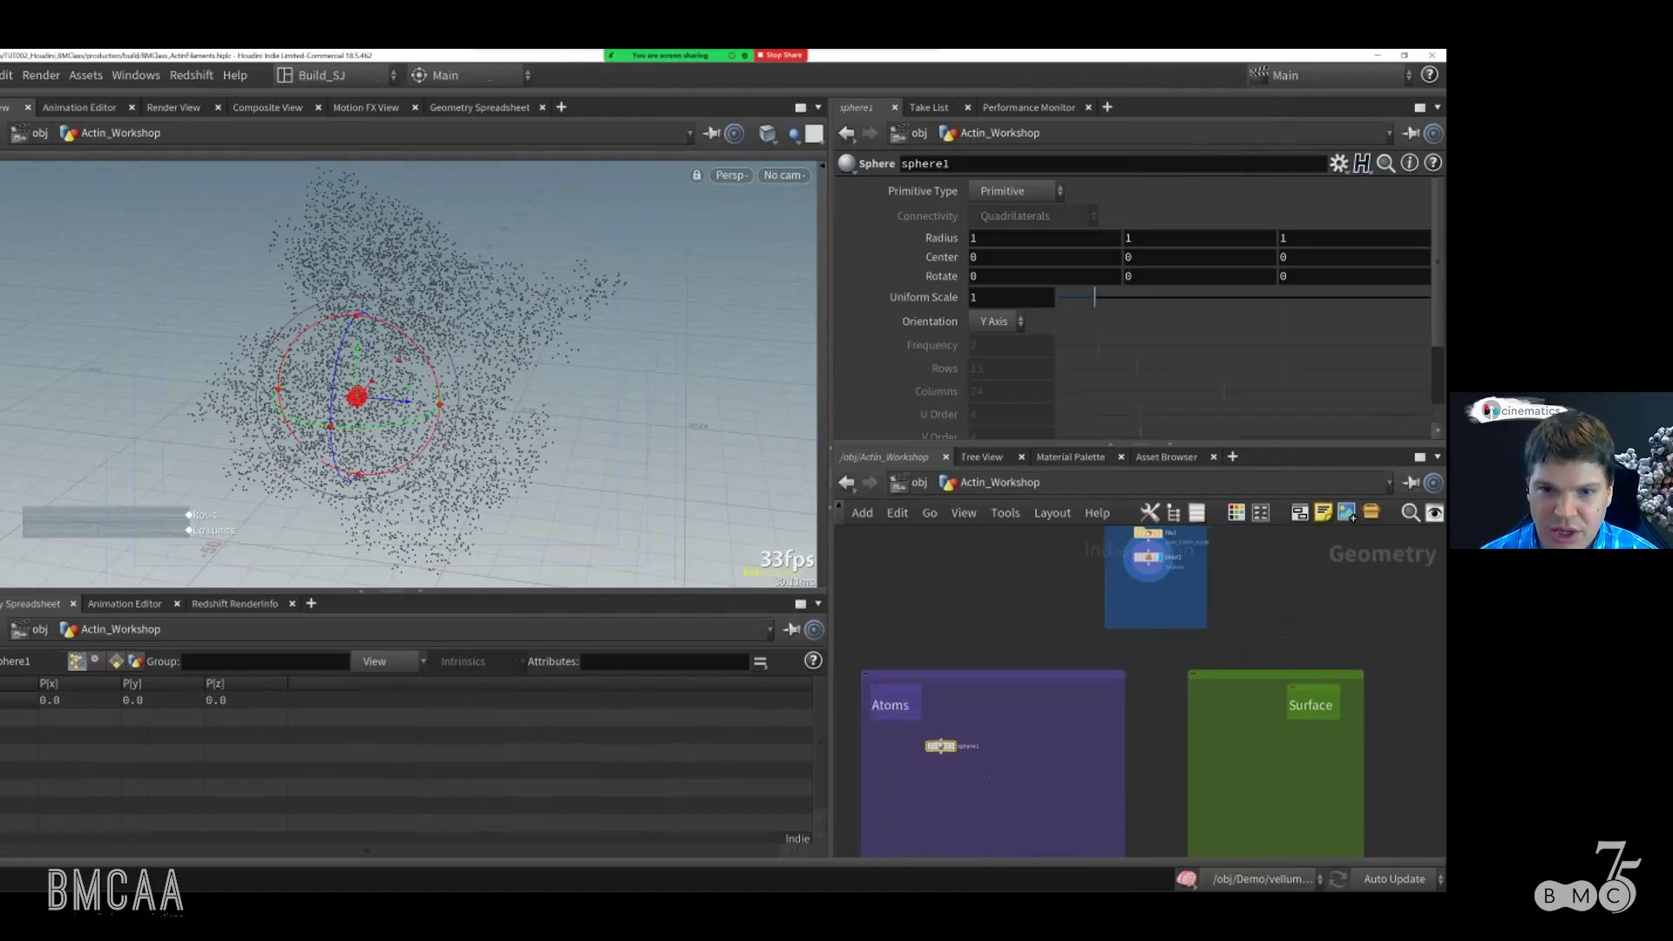
{"action": "left_click_drag", "start_coordinate": [940, 746], "coordinate": [948, 732]}
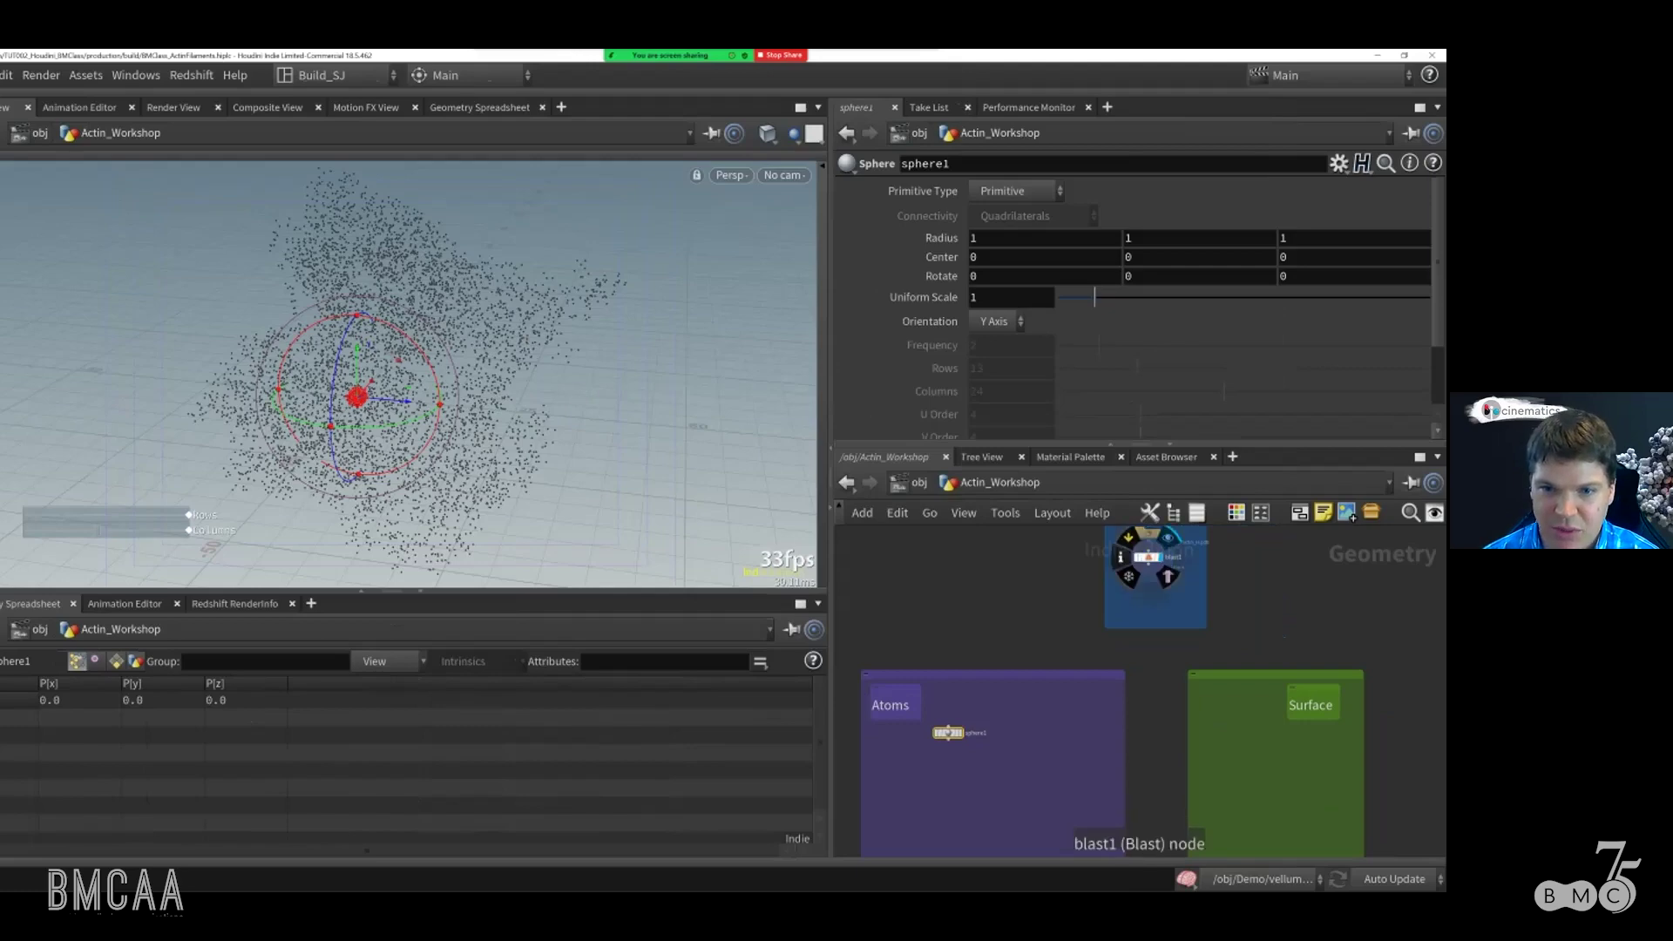
Step: Add a Copy to Points node below the sphere and connect the sphere as the geometry to copy
{"action": "middle_click_drag", "start_coordinate": [947, 733], "coordinate": [947, 704]}
{"action": "key", "text": "Tab"}
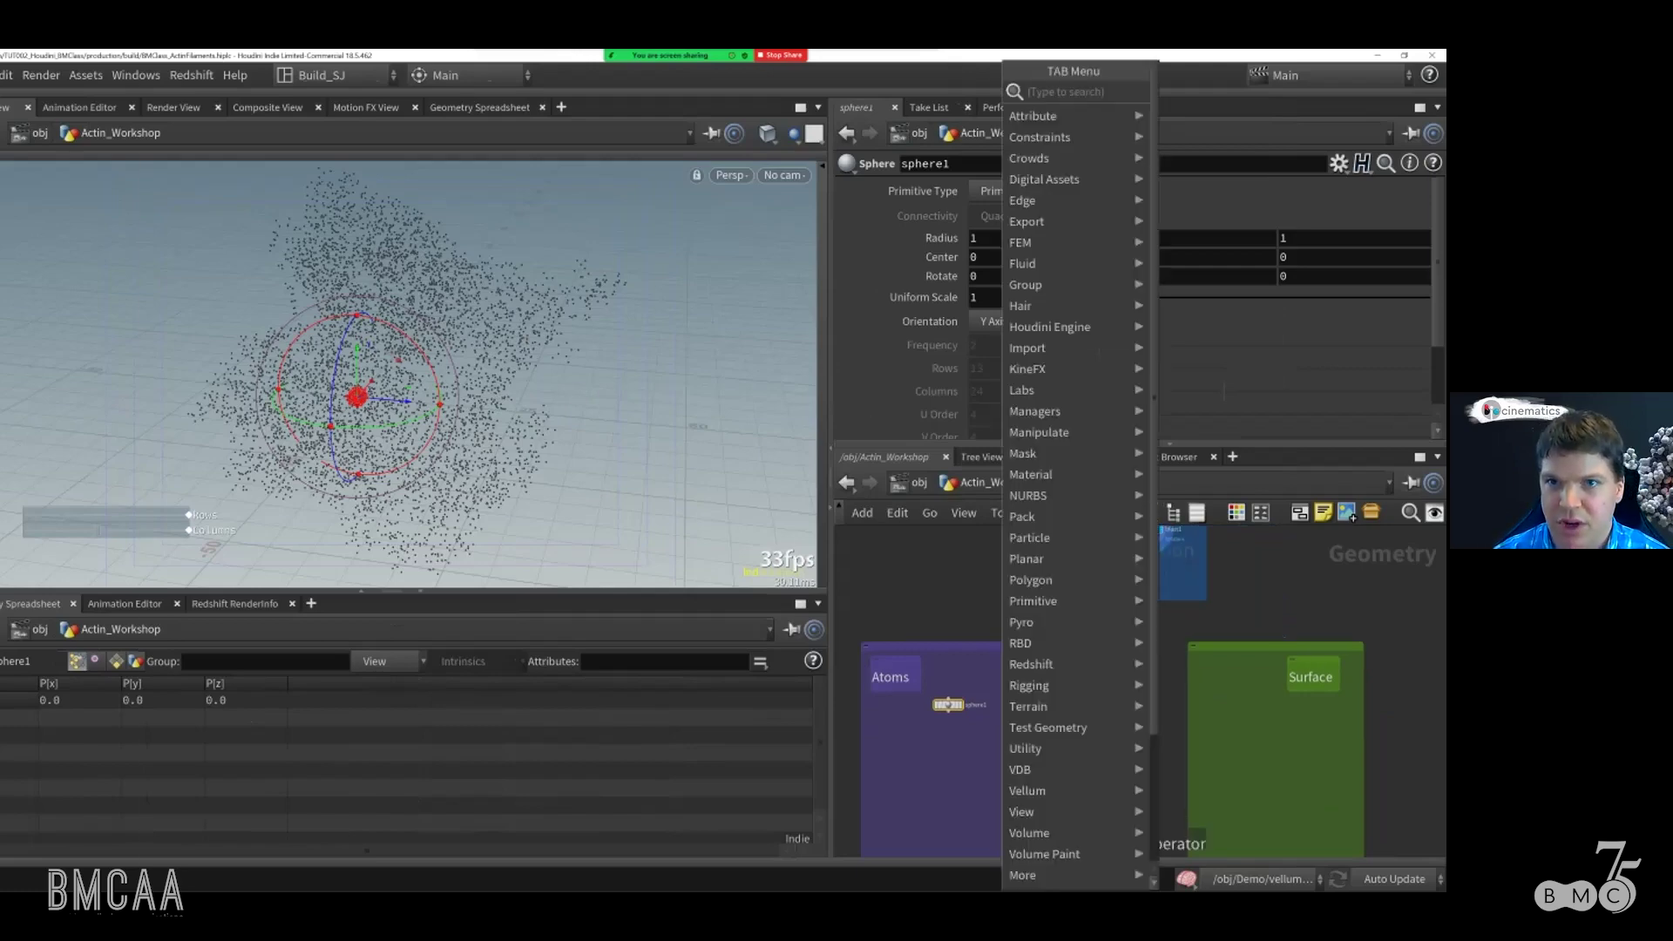
{"action": "type", "text": "copy to po"}
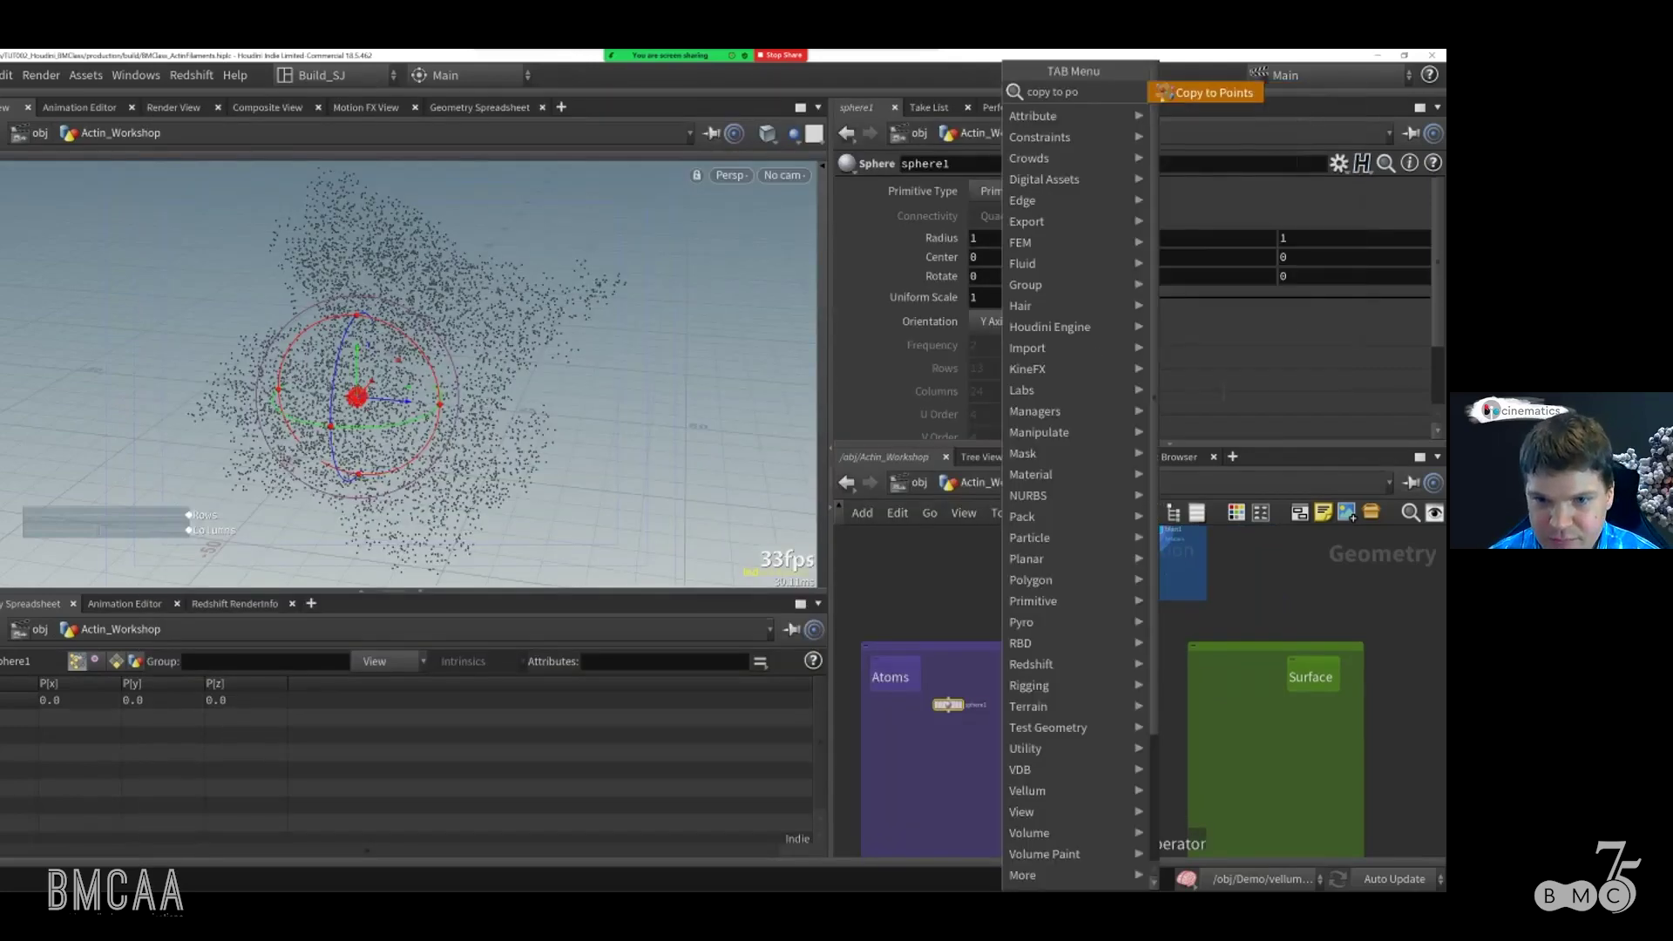
{"action": "key", "text": "Return"}
{"action": "scroll", "coordinate": [1011, 762], "scroll_direction": "up", "scroll_amount": 3}
{"action": "left_click", "coordinate": [1002, 756]}
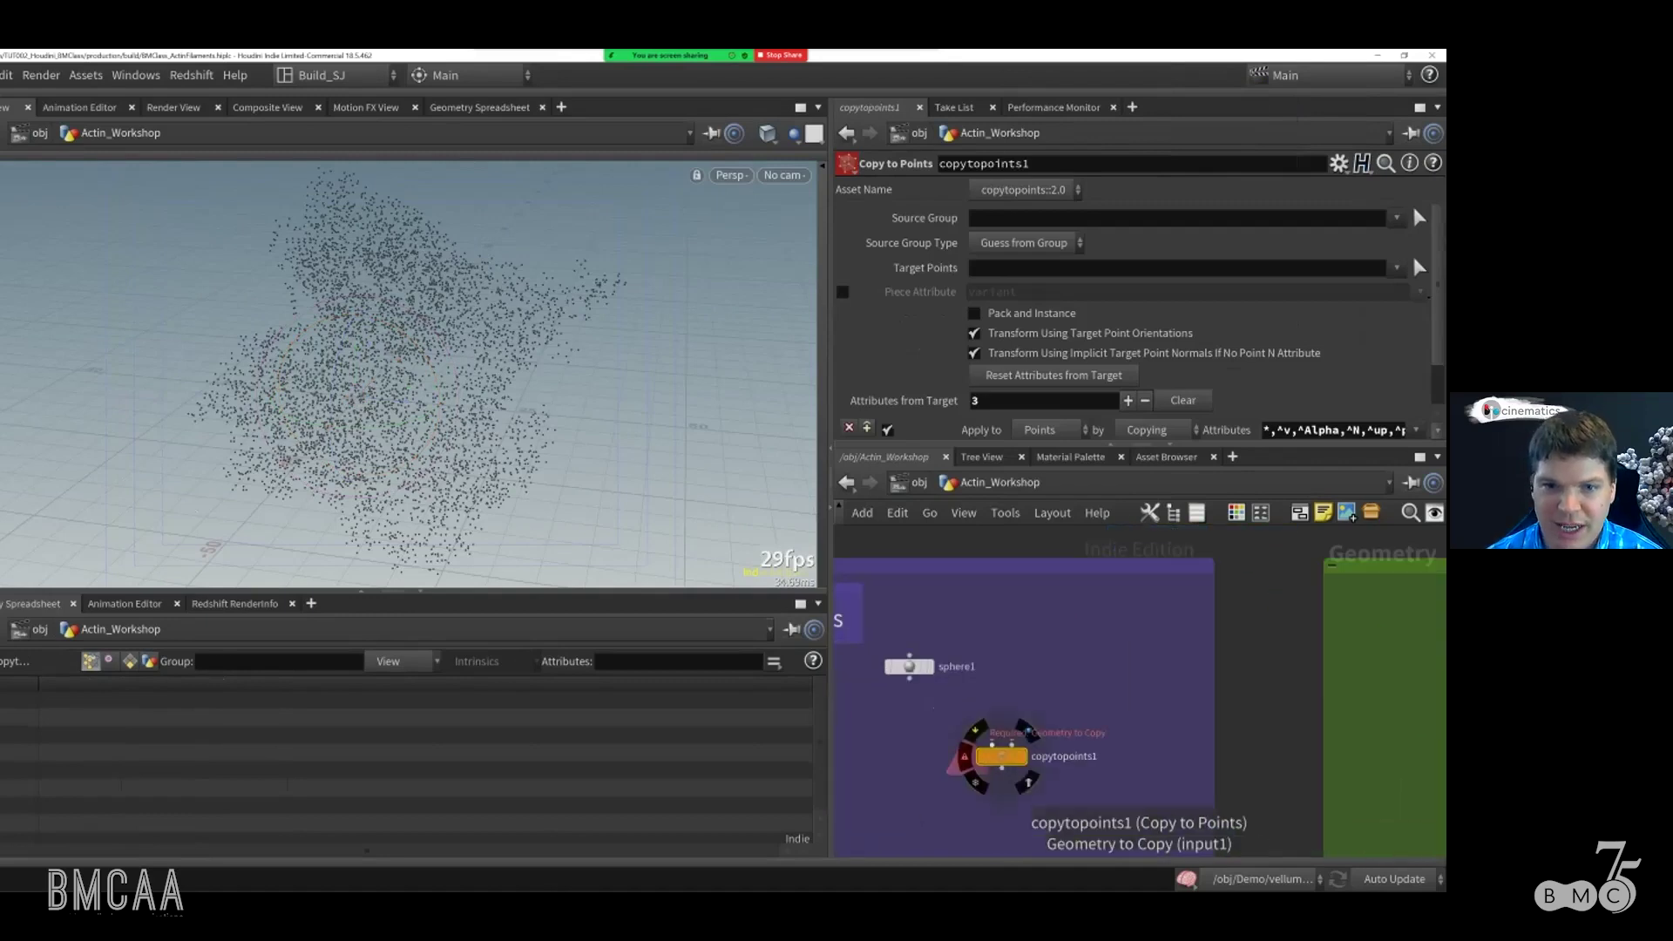
{"action": "left_click", "coordinate": [909, 676]}
{"action": "left_click", "coordinate": [991, 744]}
Step: Connect the Blast output as the target points of Copy to Points, display the copied spheres and save the scene
{"action": "scroll", "coordinate": [1079, 681], "scroll_direction": "down", "scroll_amount": 3}
{"action": "middle_click_drag", "start_coordinate": [1078, 682], "coordinate": [1067, 754]}
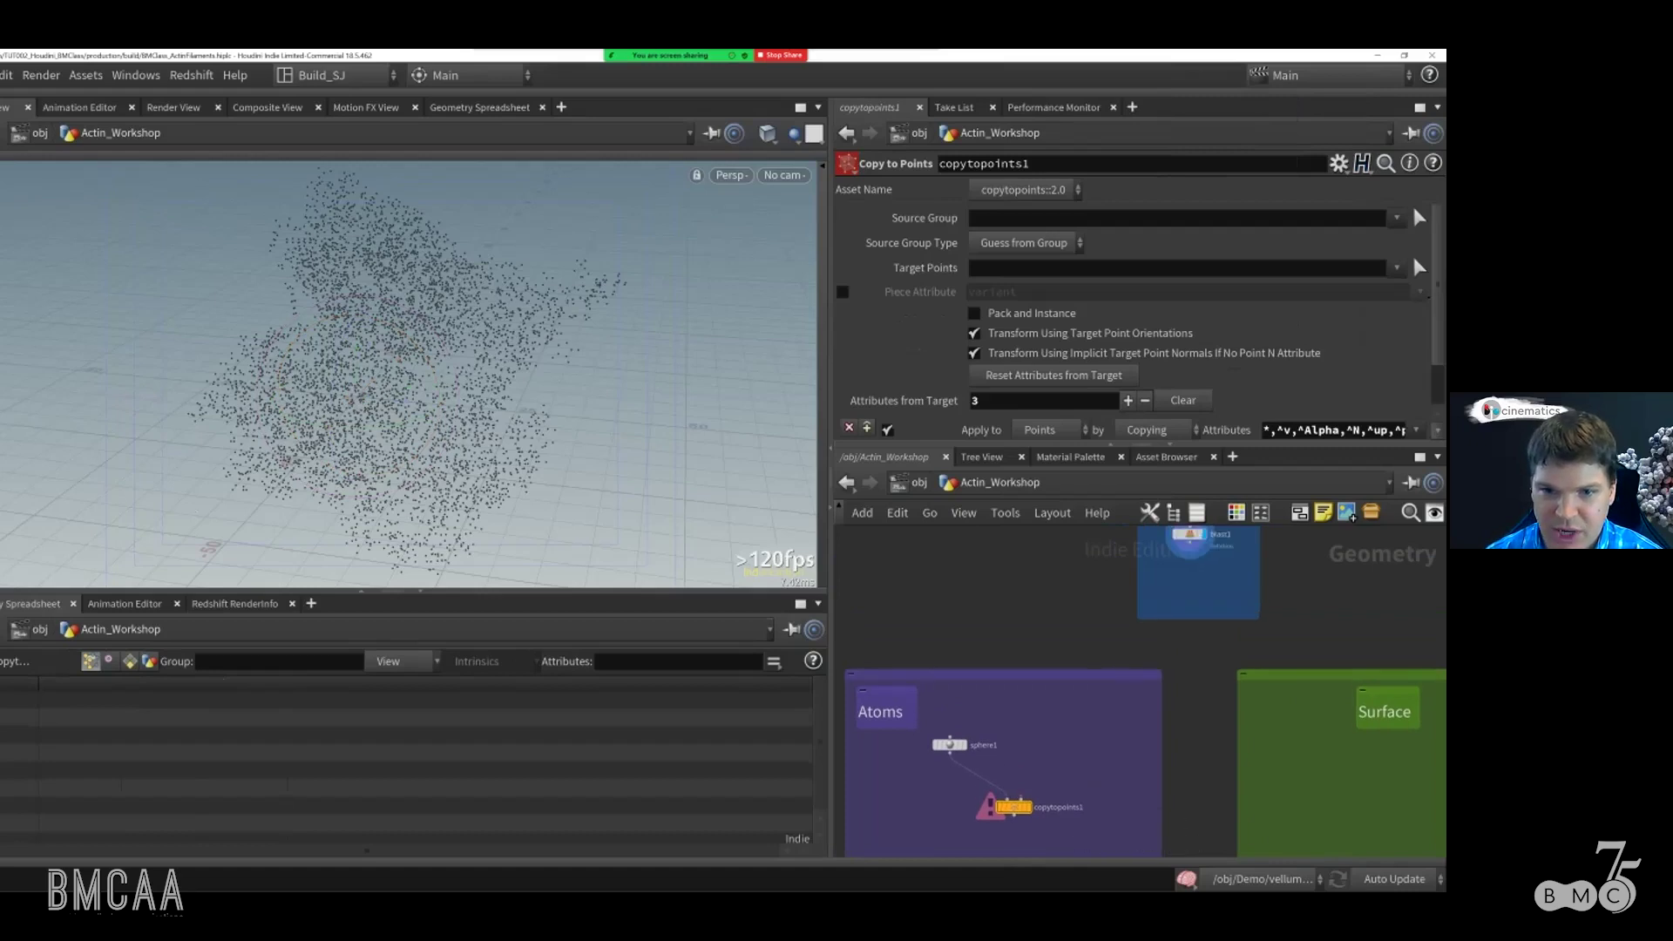
{"action": "left_click", "coordinate": [1189, 547]}
{"action": "left_click", "coordinate": [1026, 795]}
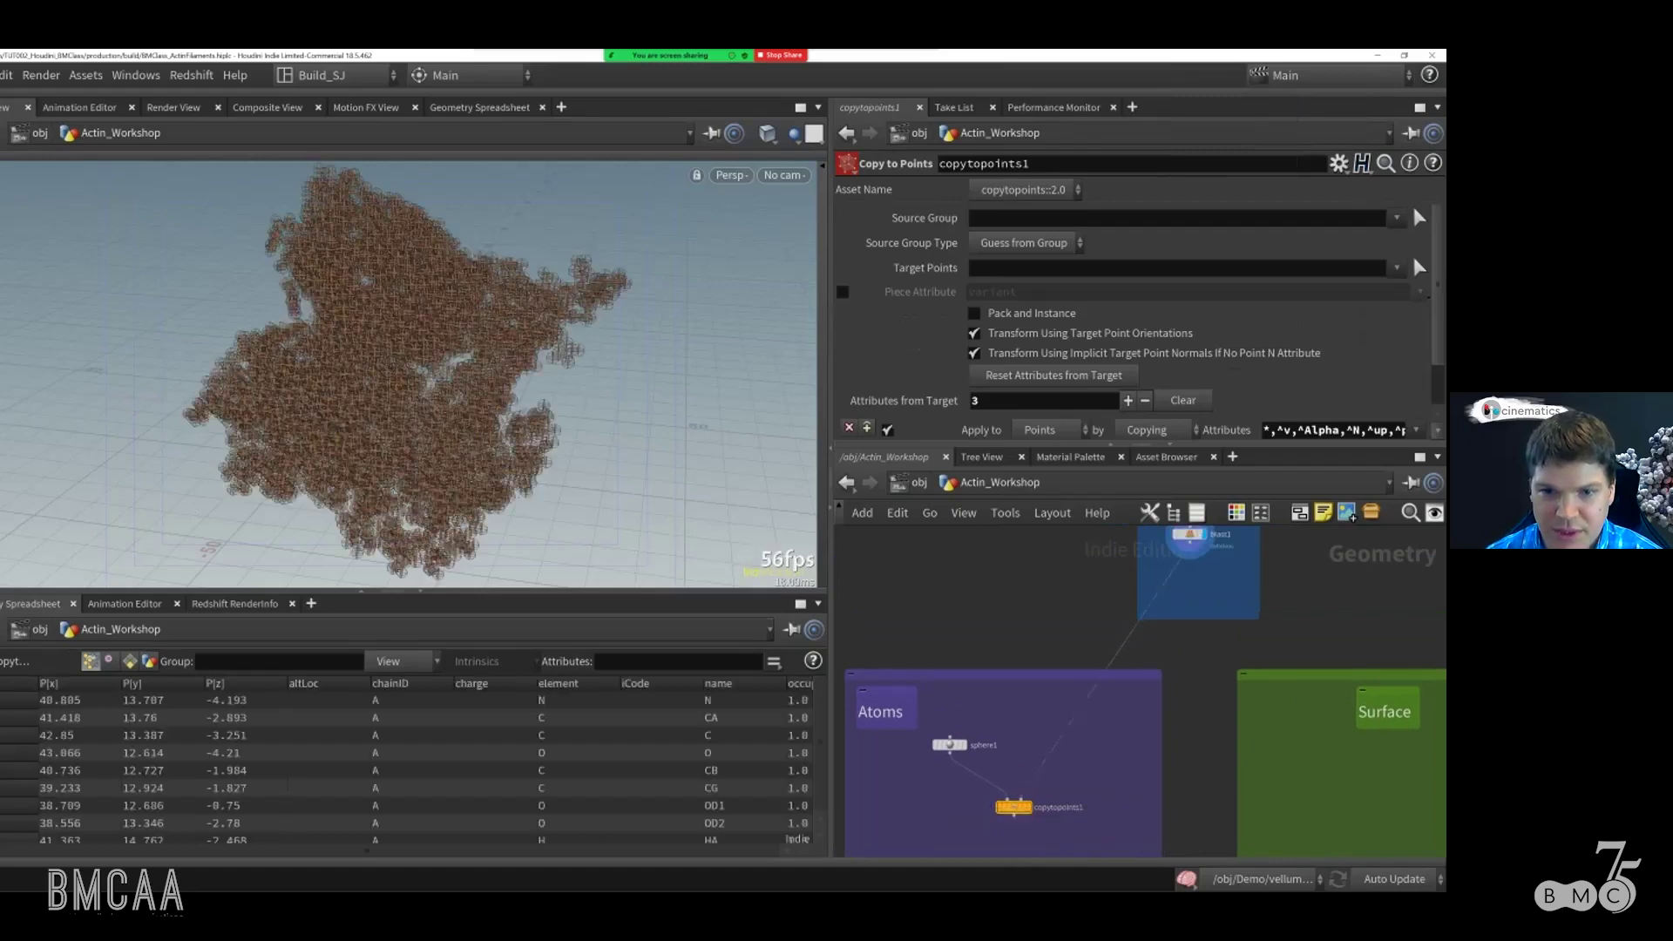
{"action": "mouse_move", "coordinate": [470, 441]}
{"action": "left_mouse_down"}
{"action": "mouse_move", "coordinate": [496, 445]}
{"action": "mouse_move", "coordinate": [411, 437]}
{"action": "mouse_move", "coordinate": [257, 461]}
{"action": "mouse_move", "coordinate": [426, 421]}
{"action": "mouse_move", "coordinate": [485, 448]}
{"action": "mouse_move", "coordinate": [463, 429]}
{"action": "mouse_move", "coordinate": [534, 430]}
{"action": "mouse_move", "coordinate": [478, 426]}
{"action": "left_mouse_up"}
{"action": "key", "text": "ctrl+s"}
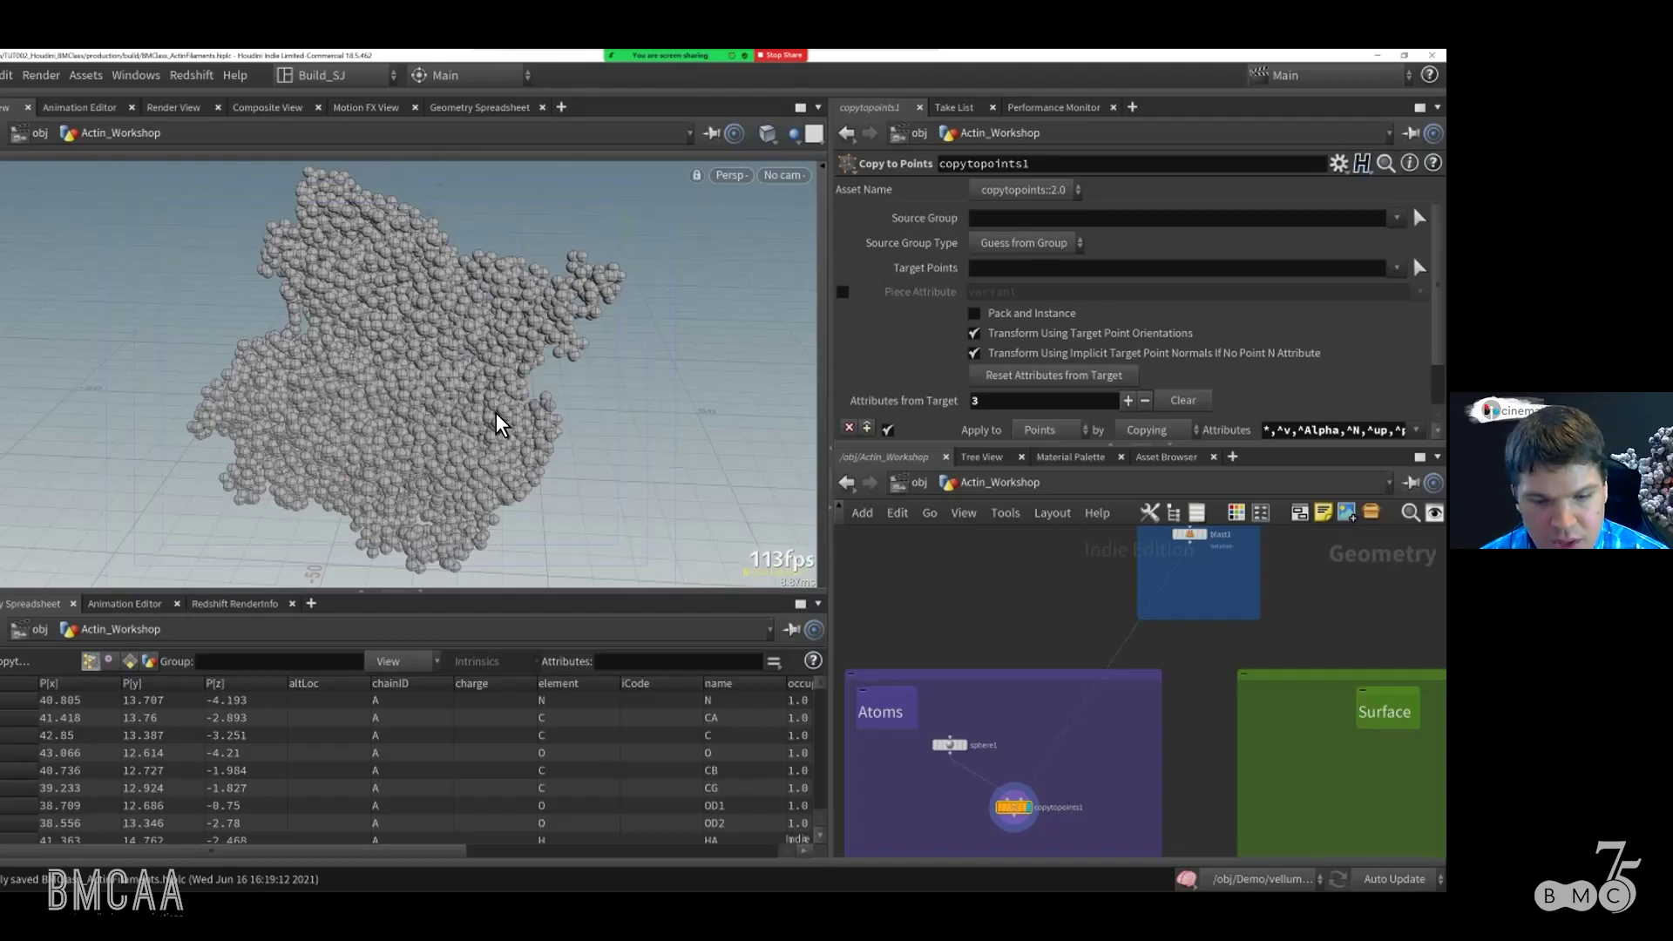
Step: Insert a Color node between Blast and Copy to Points in the Atoms box, and set its color type to Random
{"action": "mouse_move", "coordinate": [1045, 723]}
{"action": "middle_mouse_down"}
{"action": "mouse_move", "coordinate": [1037, 757]}
{"action": "mouse_move", "coordinate": [1040, 717]}
{"action": "middle_mouse_up"}
{"action": "left_click_drag", "start_coordinate": [943, 739], "coordinate": [944, 728]}
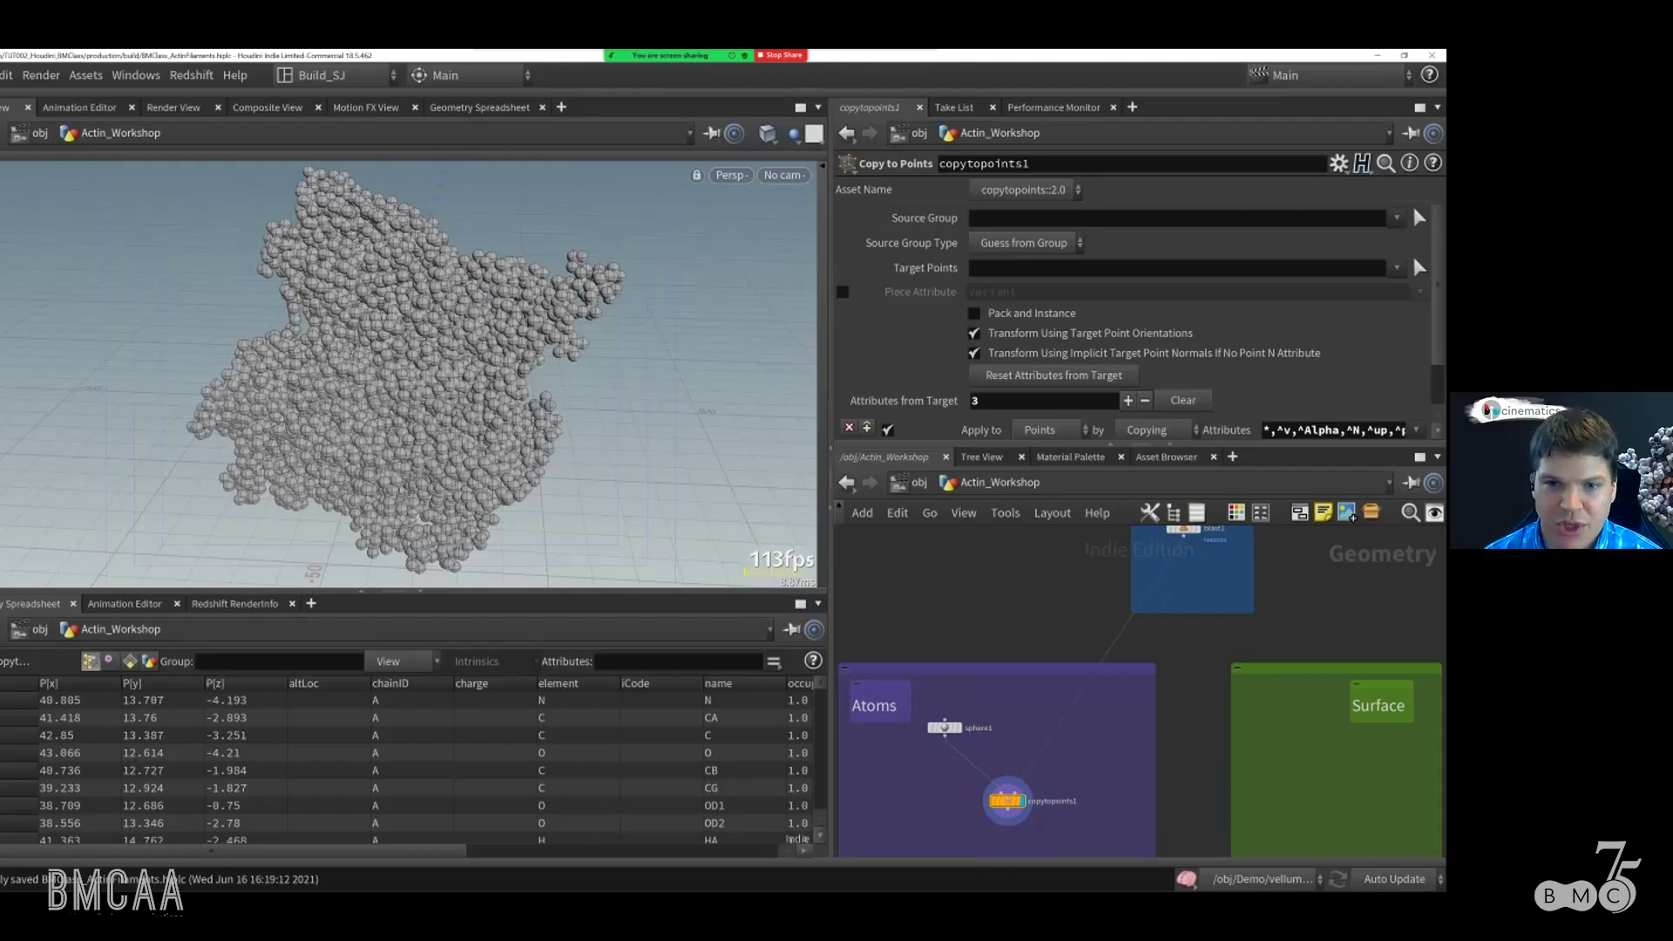
{"action": "key", "text": "Tab"}
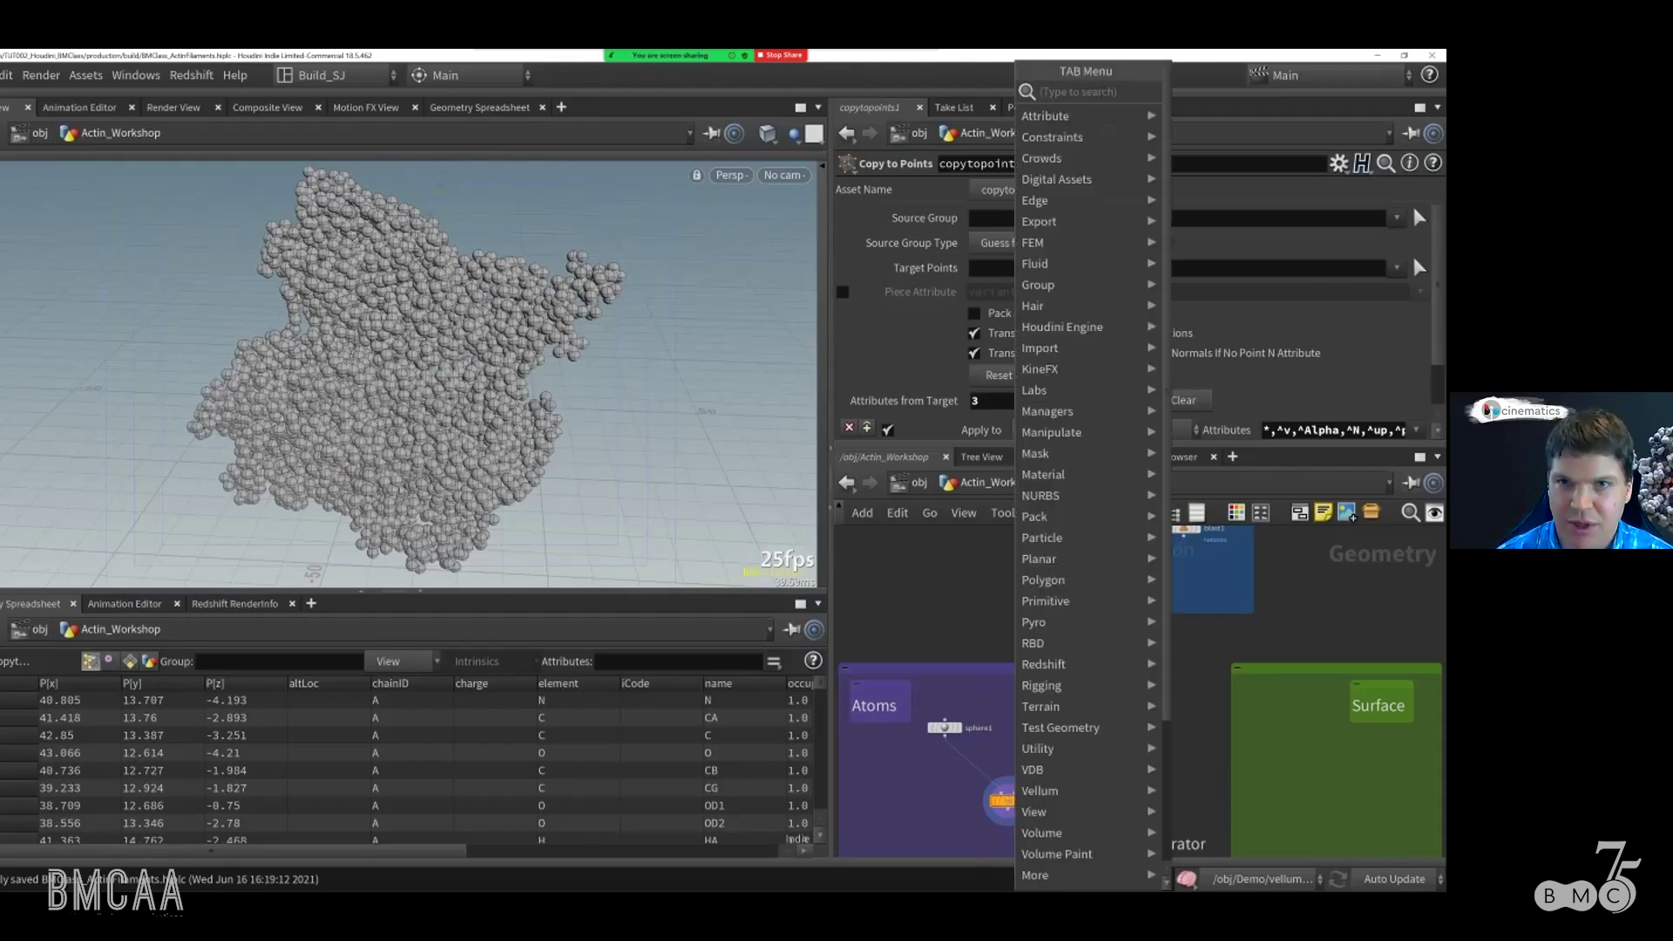
{"action": "type", "text": "color"}
{"action": "key", "text": "Return"}
{"action": "key", "text": "Return"}
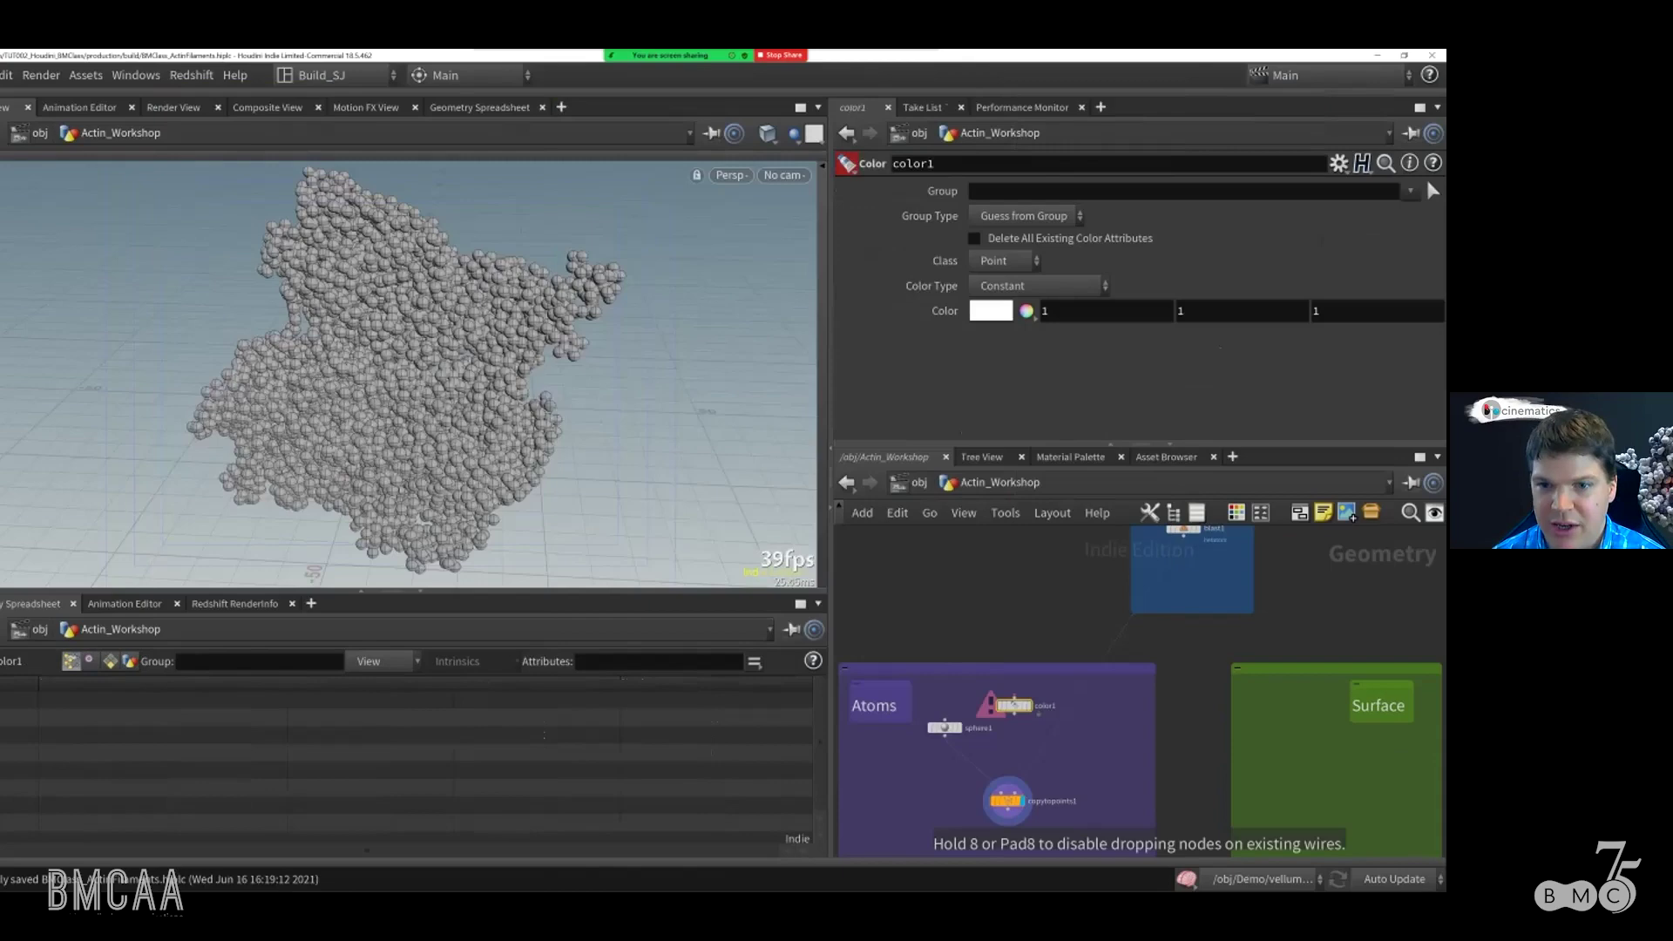
{"action": "left_click", "coordinate": [1059, 715]}
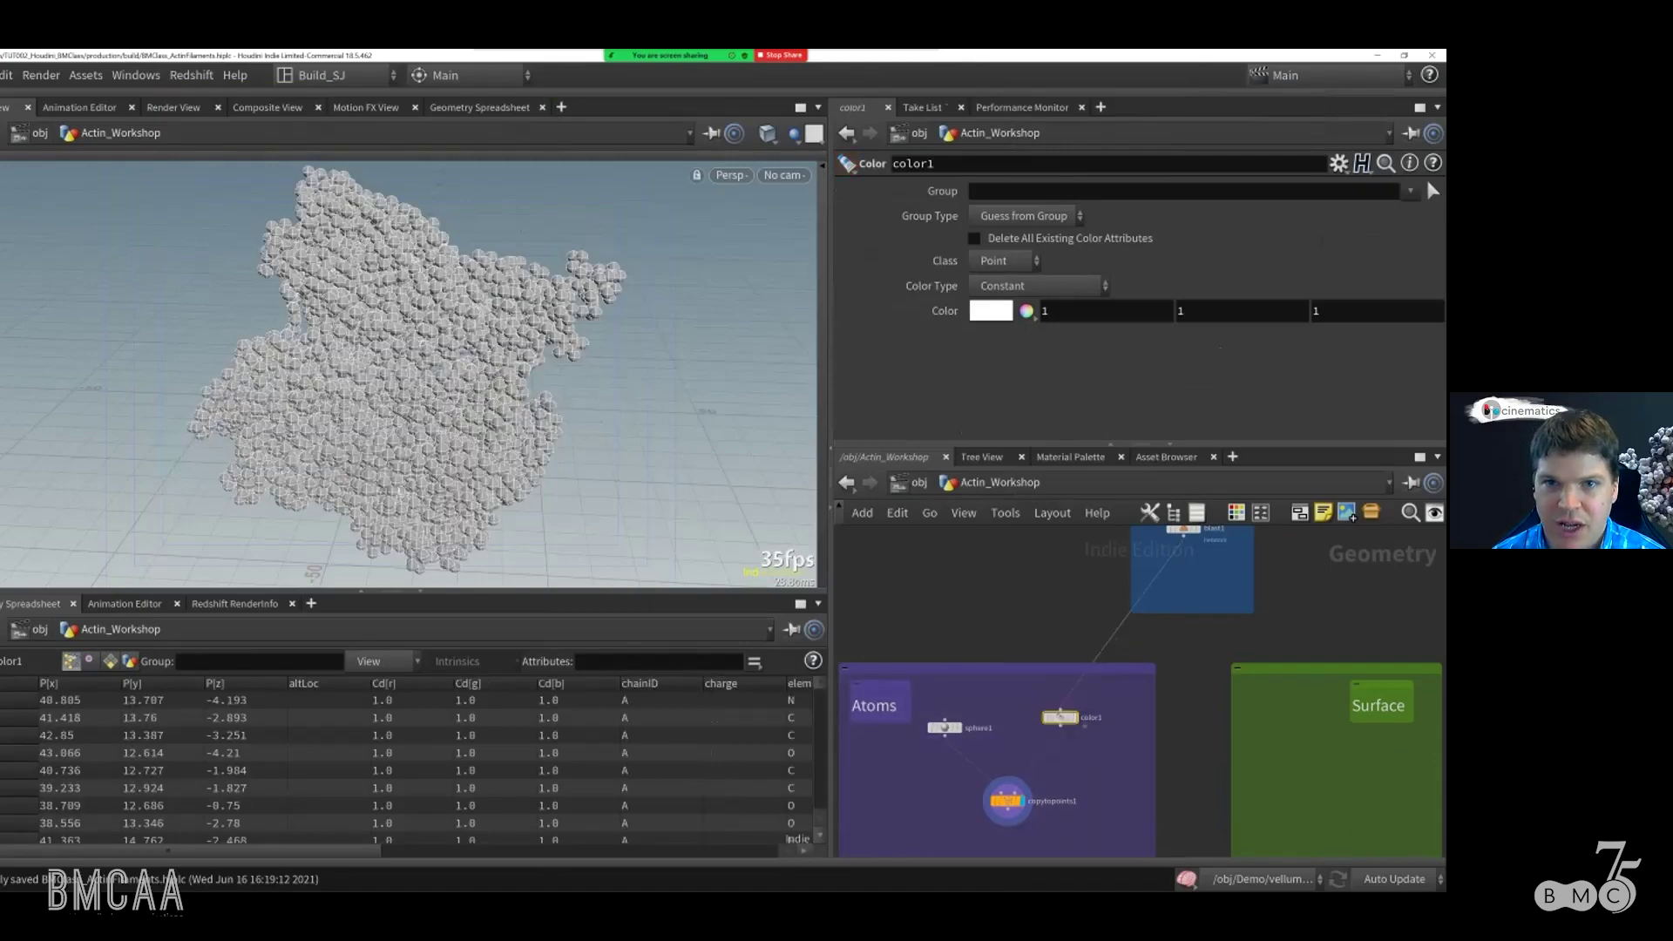
{"action": "left_click", "coordinate": [1037, 286]}
{"action": "left_click", "coordinate": [1011, 345]}
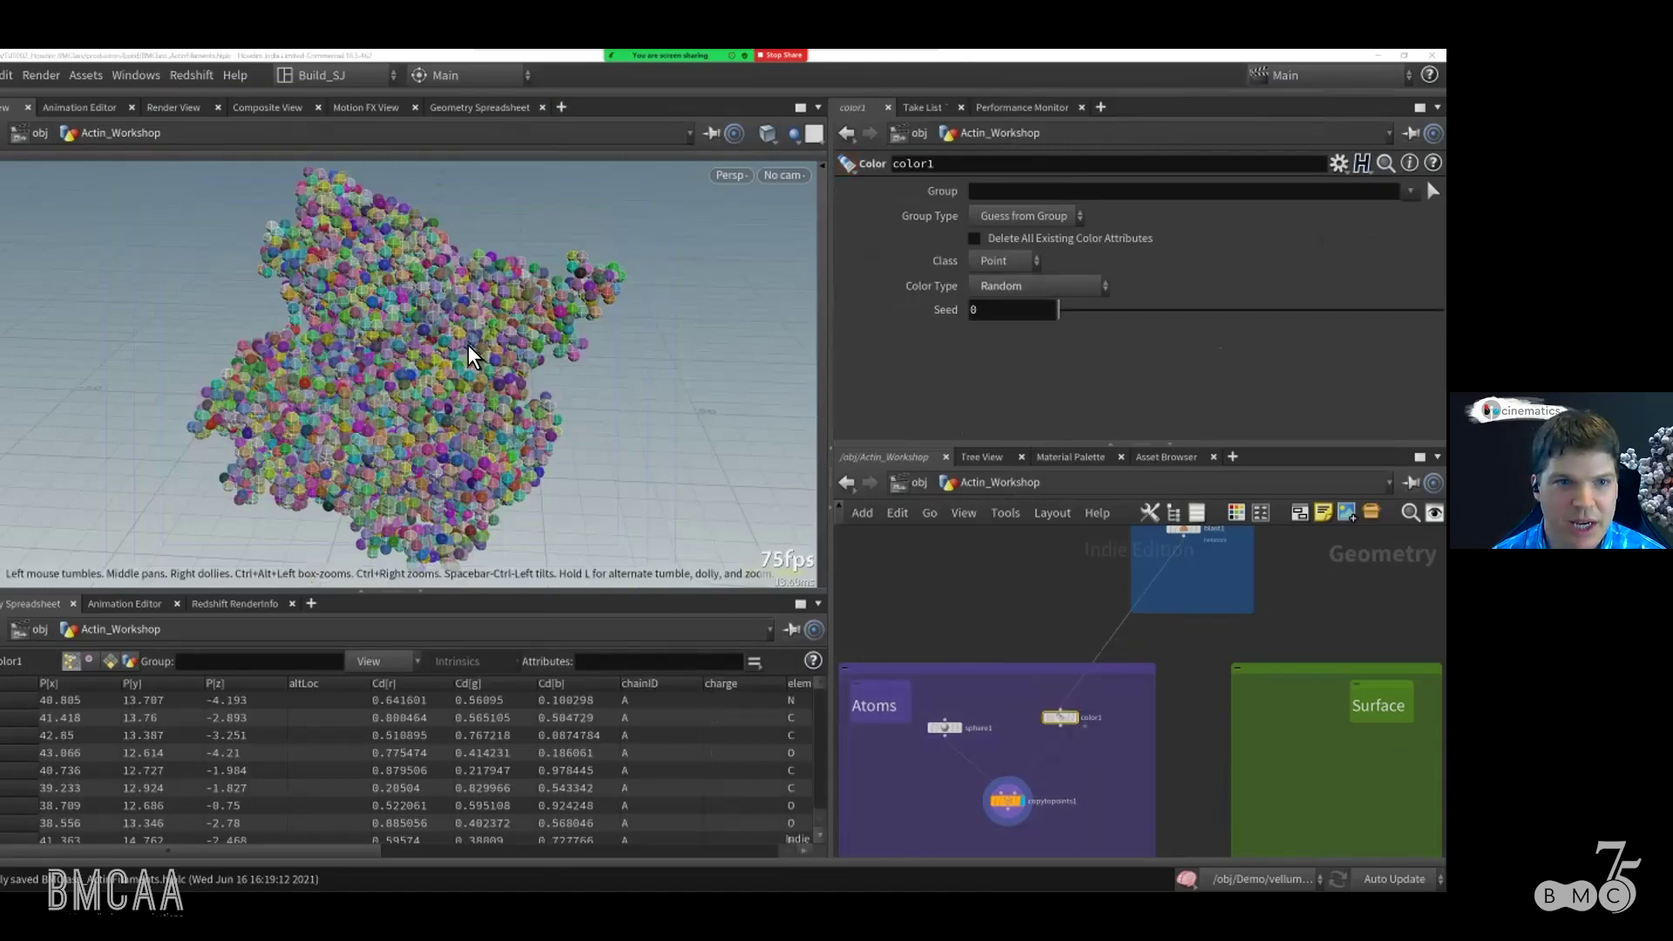
Step: Inspect the coloured atom spheres up close and look over the network from the Atoms box back to the Blast node
{"action": "right_click_drag", "start_coordinate": [441, 342], "coordinate": [371, 384], "text": "alt"}
{"action": "left_click_drag", "start_coordinate": [330, 423], "coordinate": [586, 464], "text": "alt"}
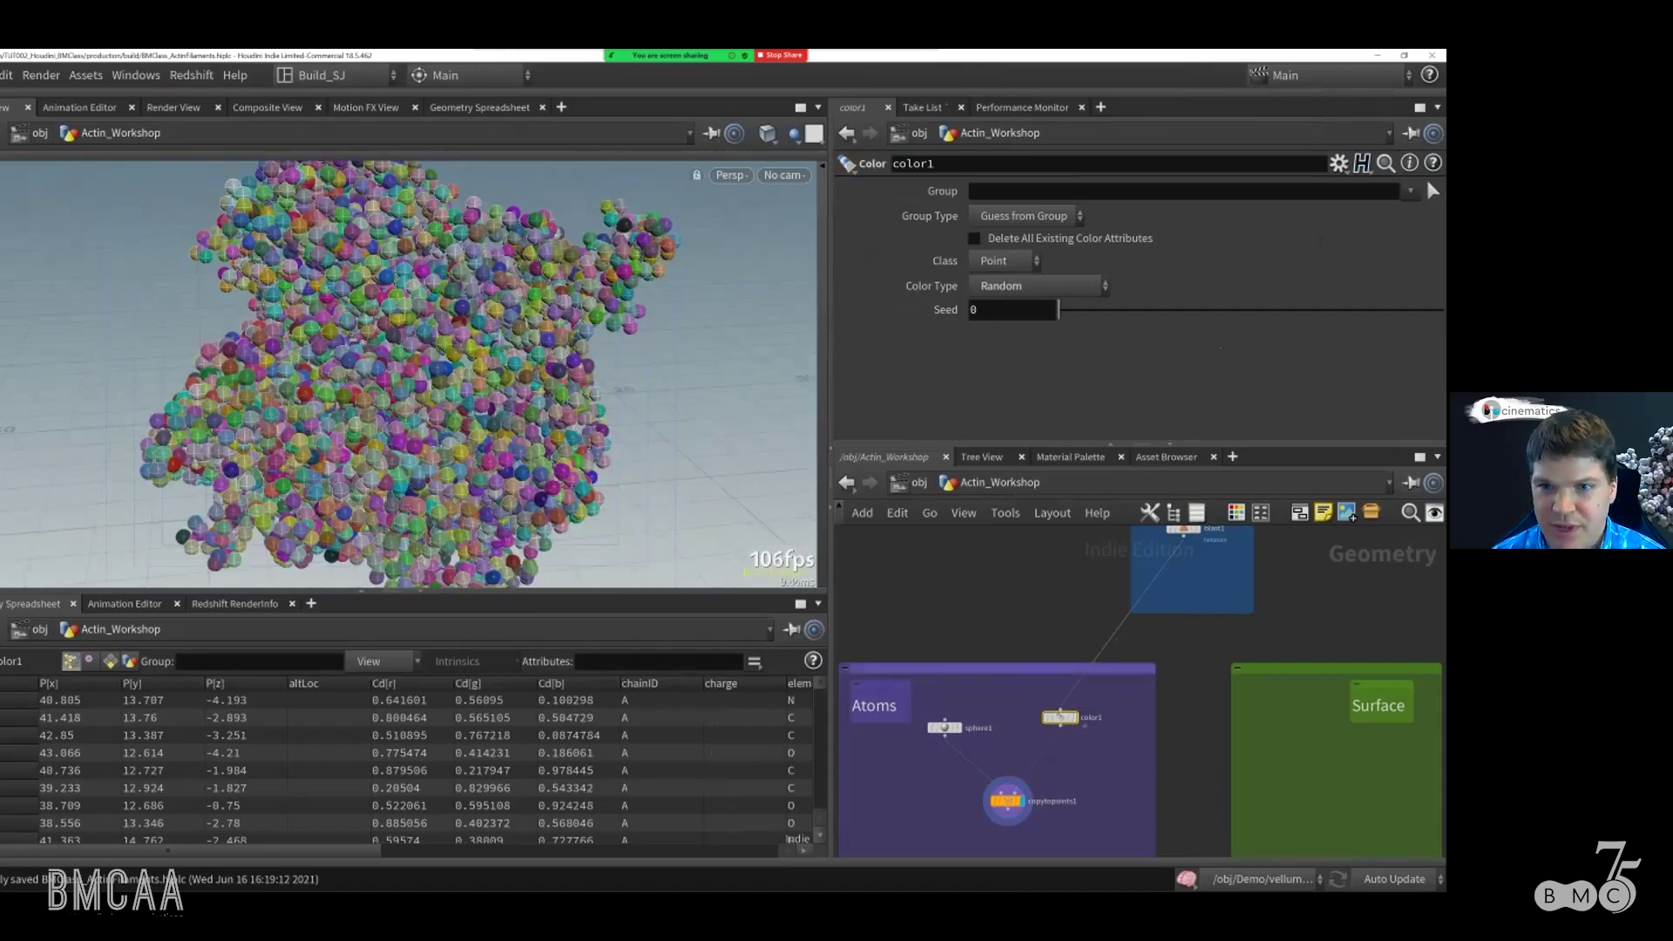
{"action": "scroll", "coordinate": [1171, 710], "scroll_direction": "down", "scroll_amount": 5}
{"action": "scroll", "coordinate": [1202, 688], "scroll_direction": "up", "scroll_amount": 2}
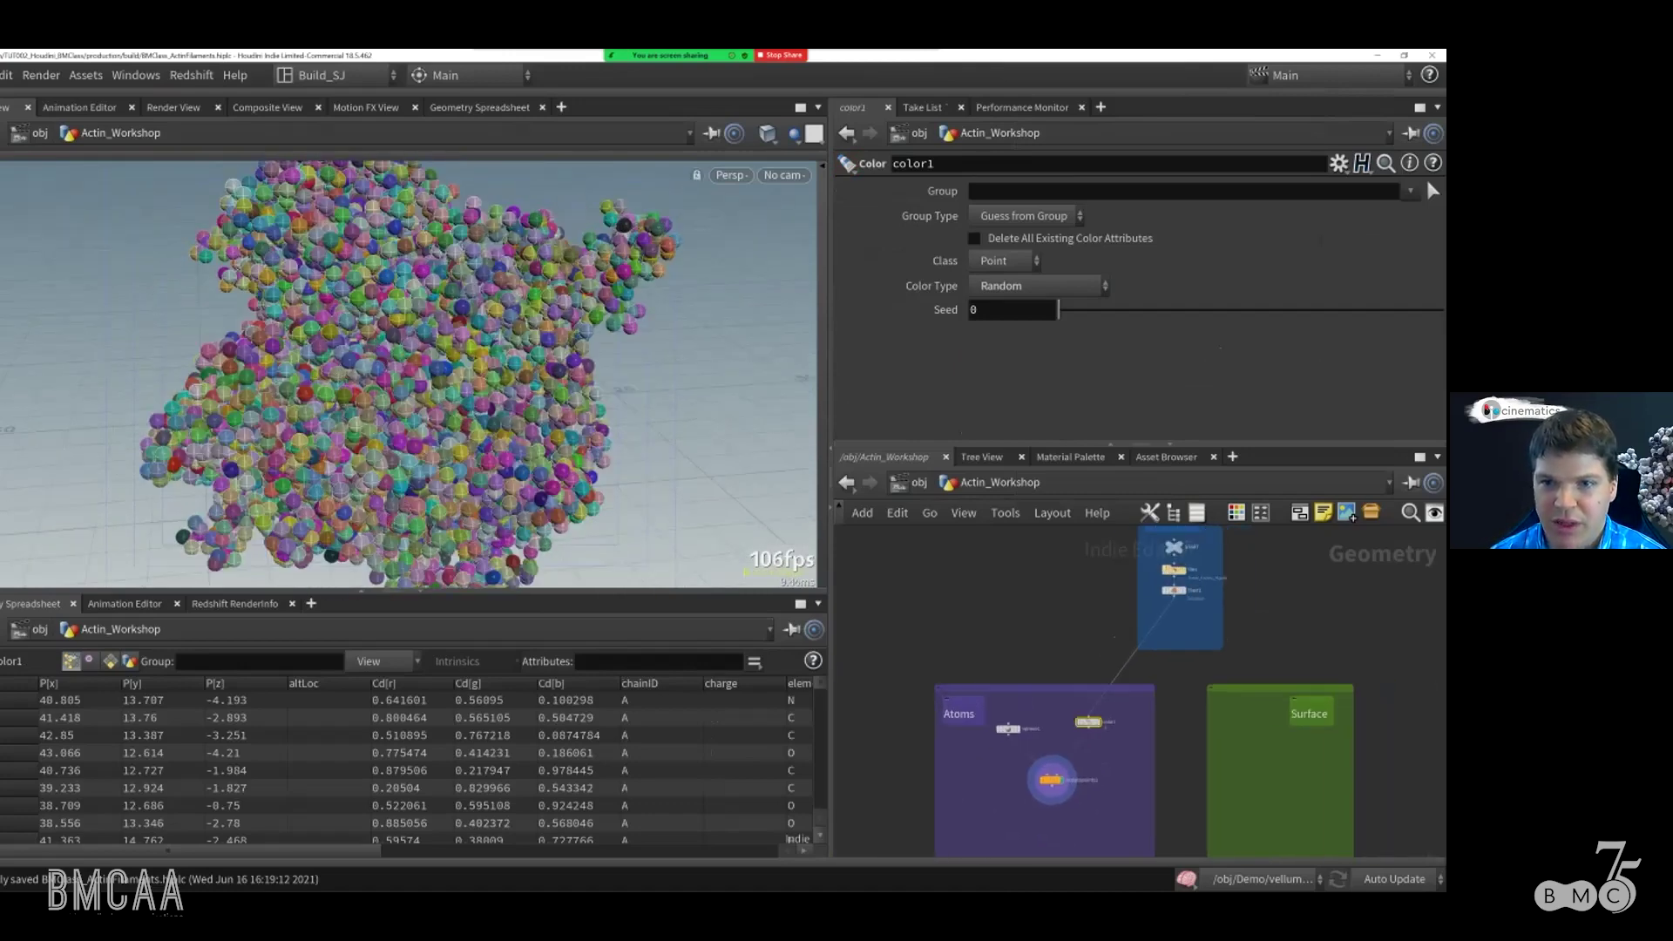
{"action": "middle_click_drag", "start_coordinate": [1193, 679], "coordinate": [1194, 696]}
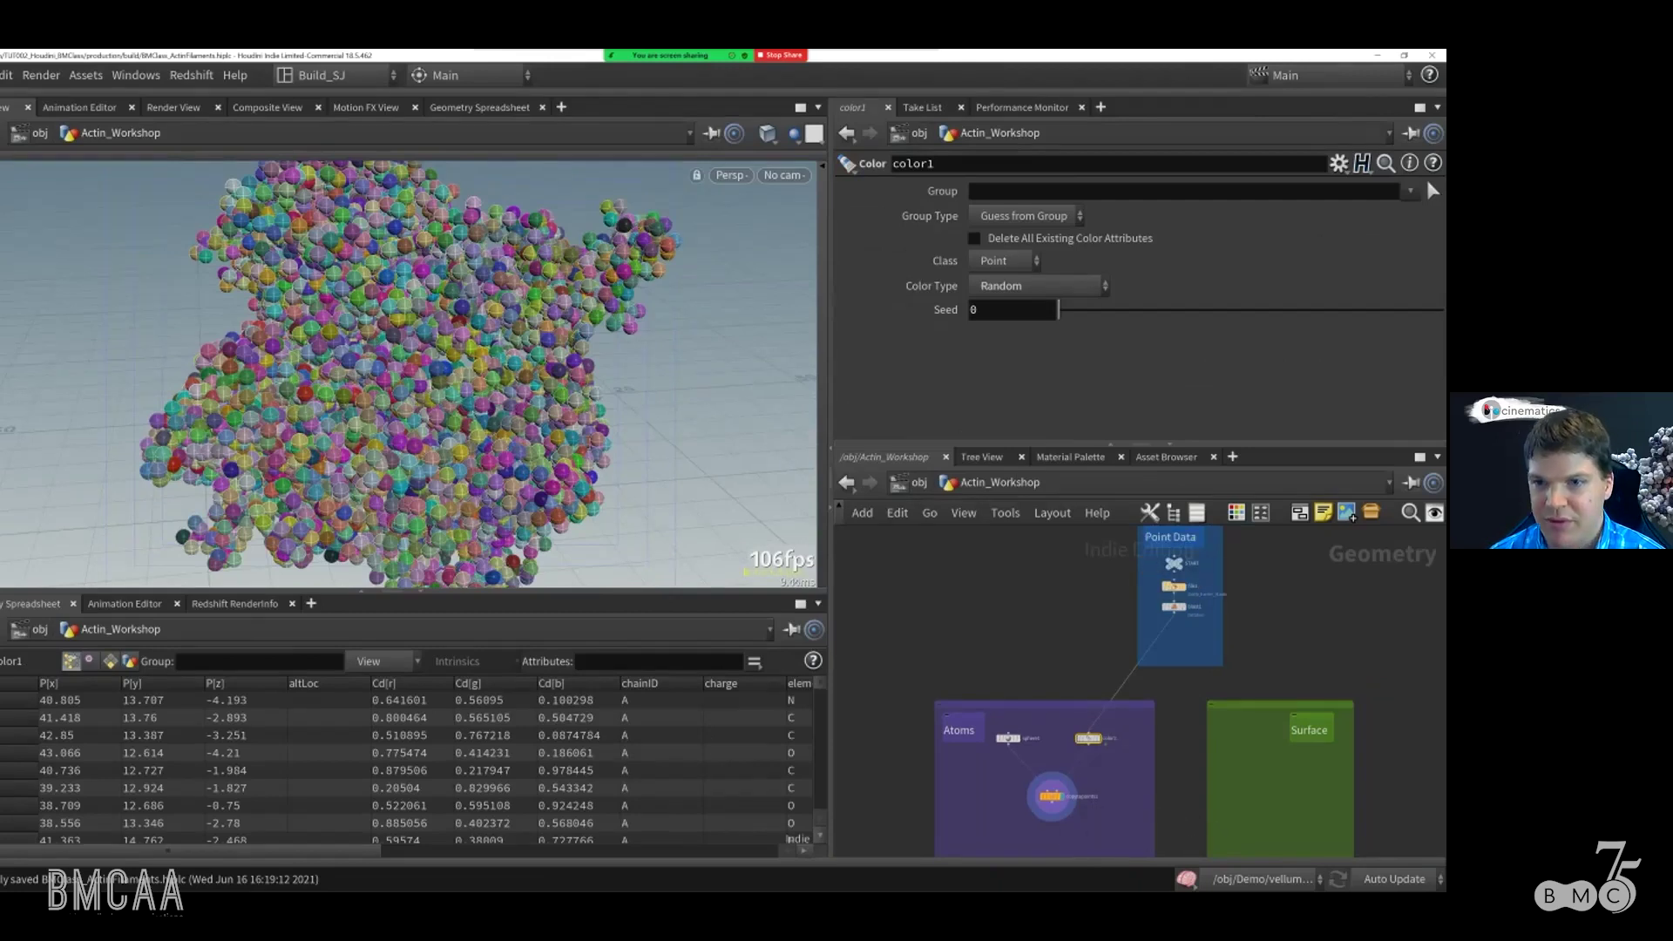
{"action": "middle_click_drag", "start_coordinate": [1132, 667], "coordinate": [1133, 646]}
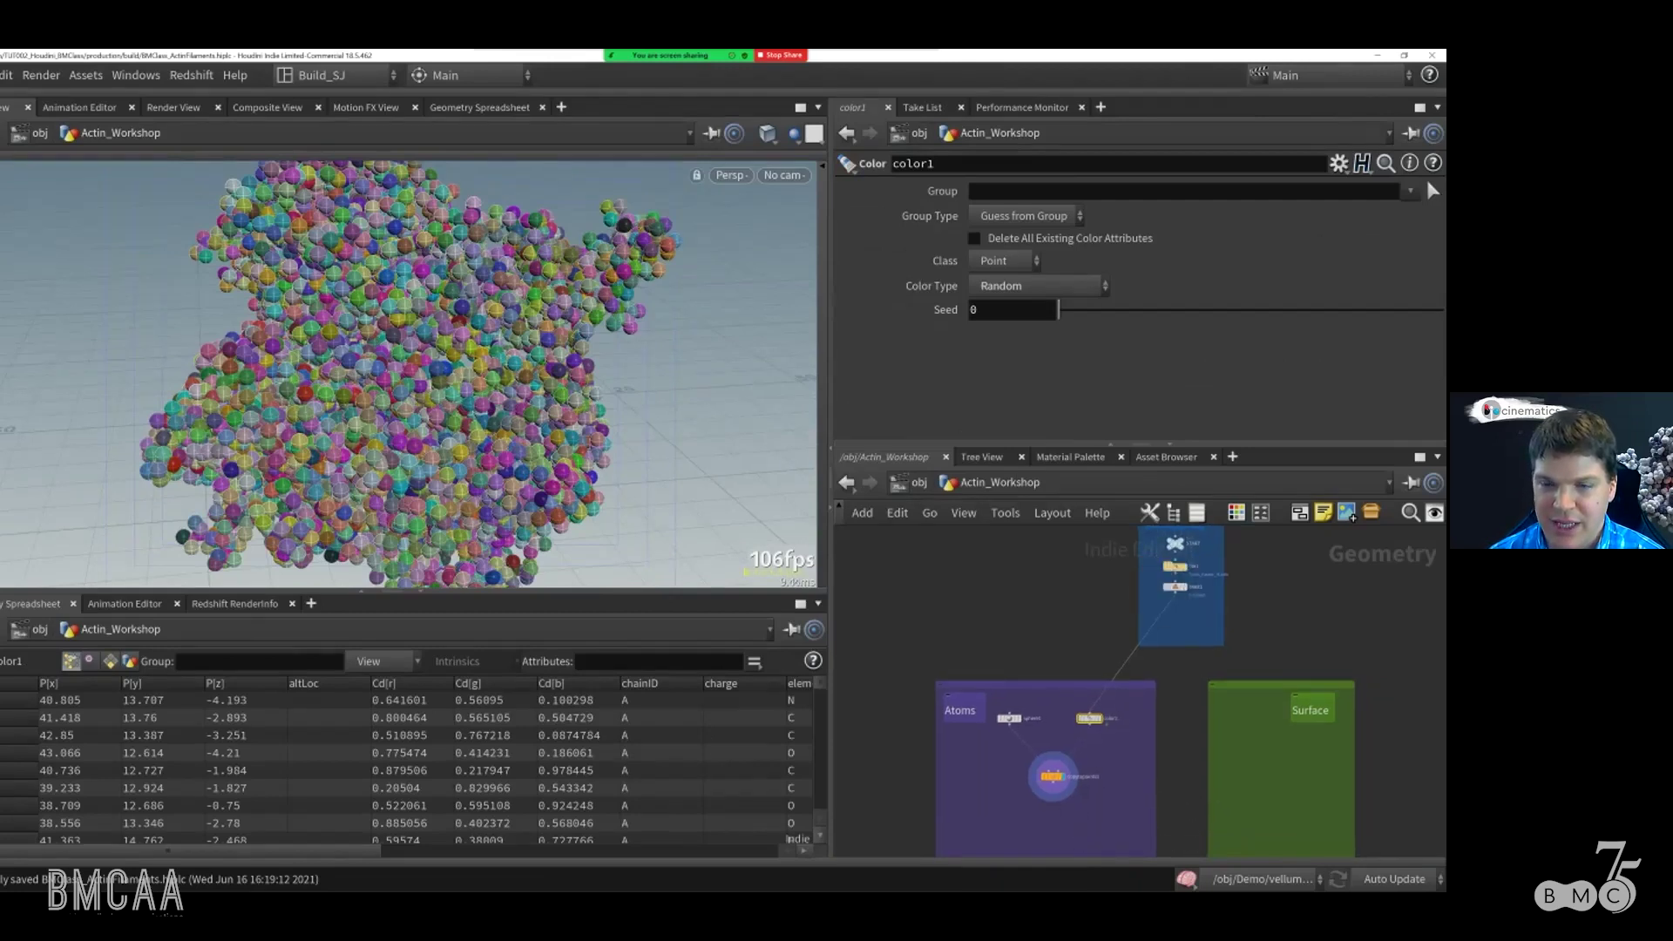
{"action": "scroll", "coordinate": [1177, 583], "scroll_direction": "up", "scroll_amount": 4}
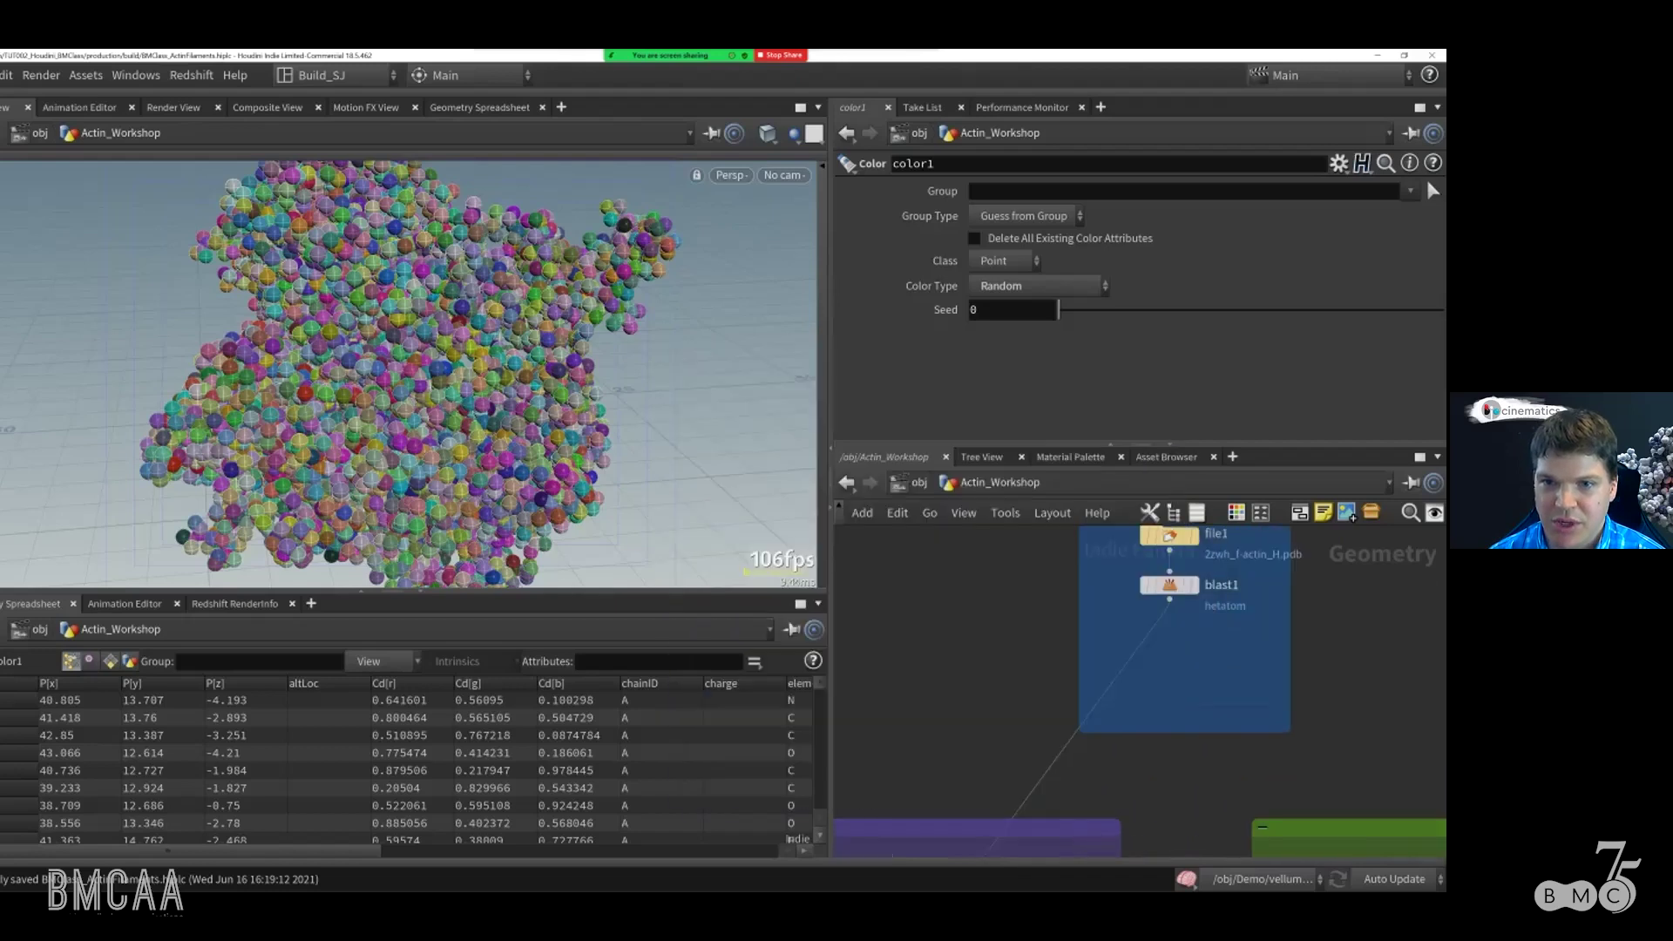
Step: Examine the point attributes on the Color node and the Copy to Points settings in the Atoms box
{"action": "scroll", "coordinate": [1167, 566], "scroll_direction": "down", "scroll_amount": 2}
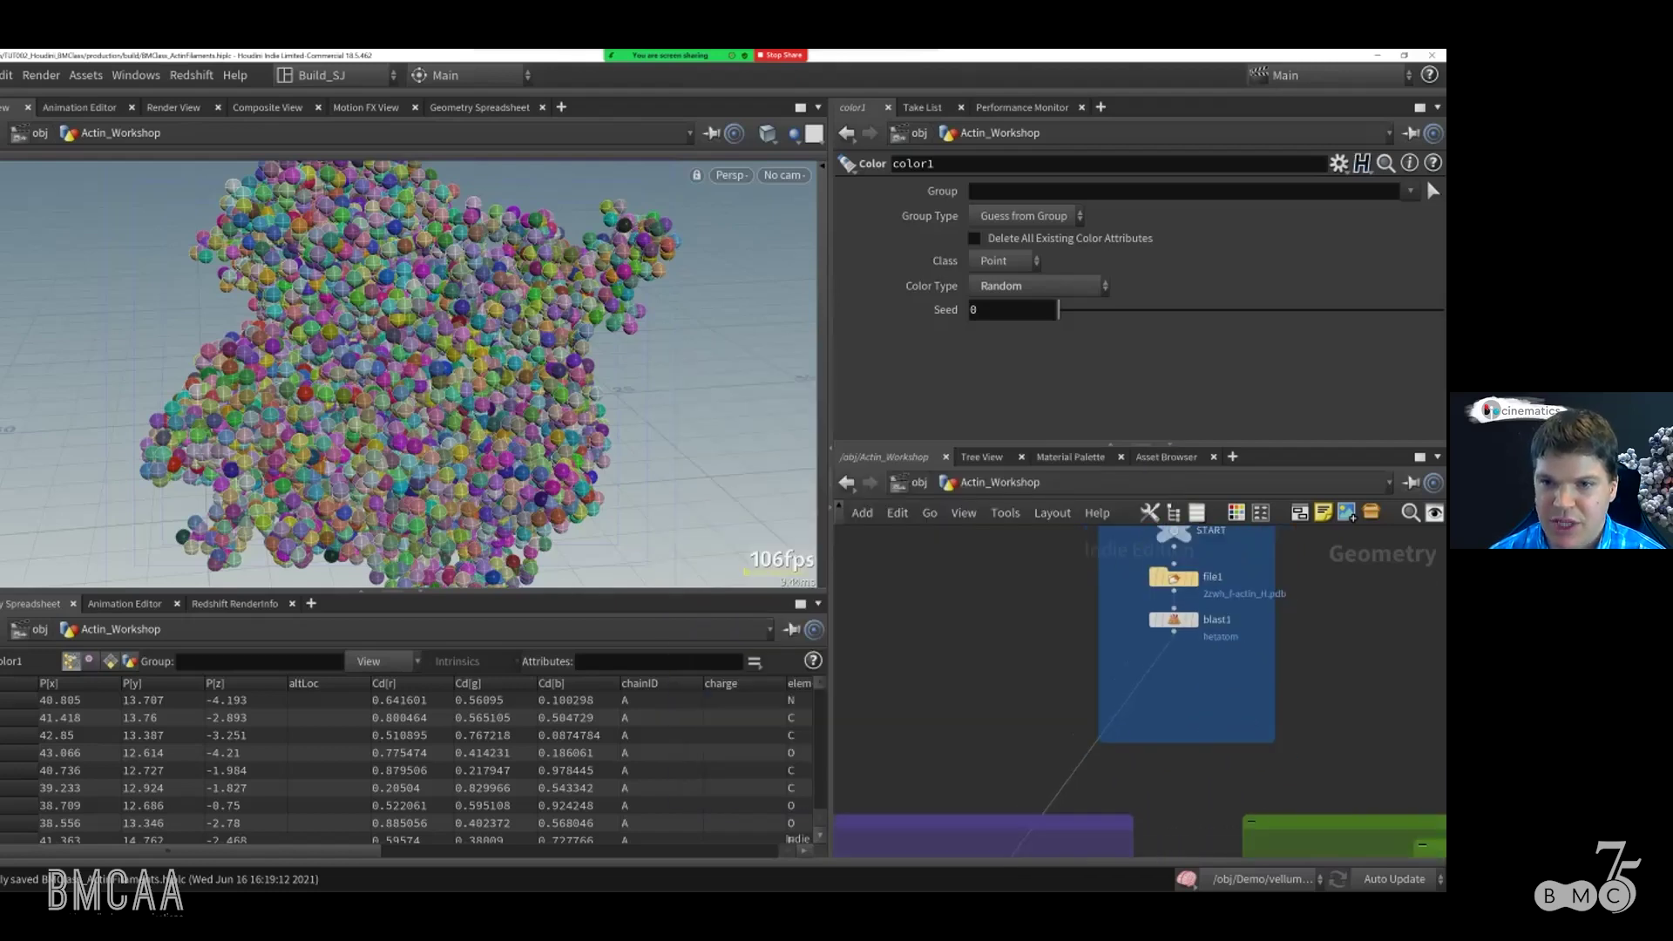
{"action": "middle_click_drag", "start_coordinate": [1171, 649], "coordinate": [1179, 629]}
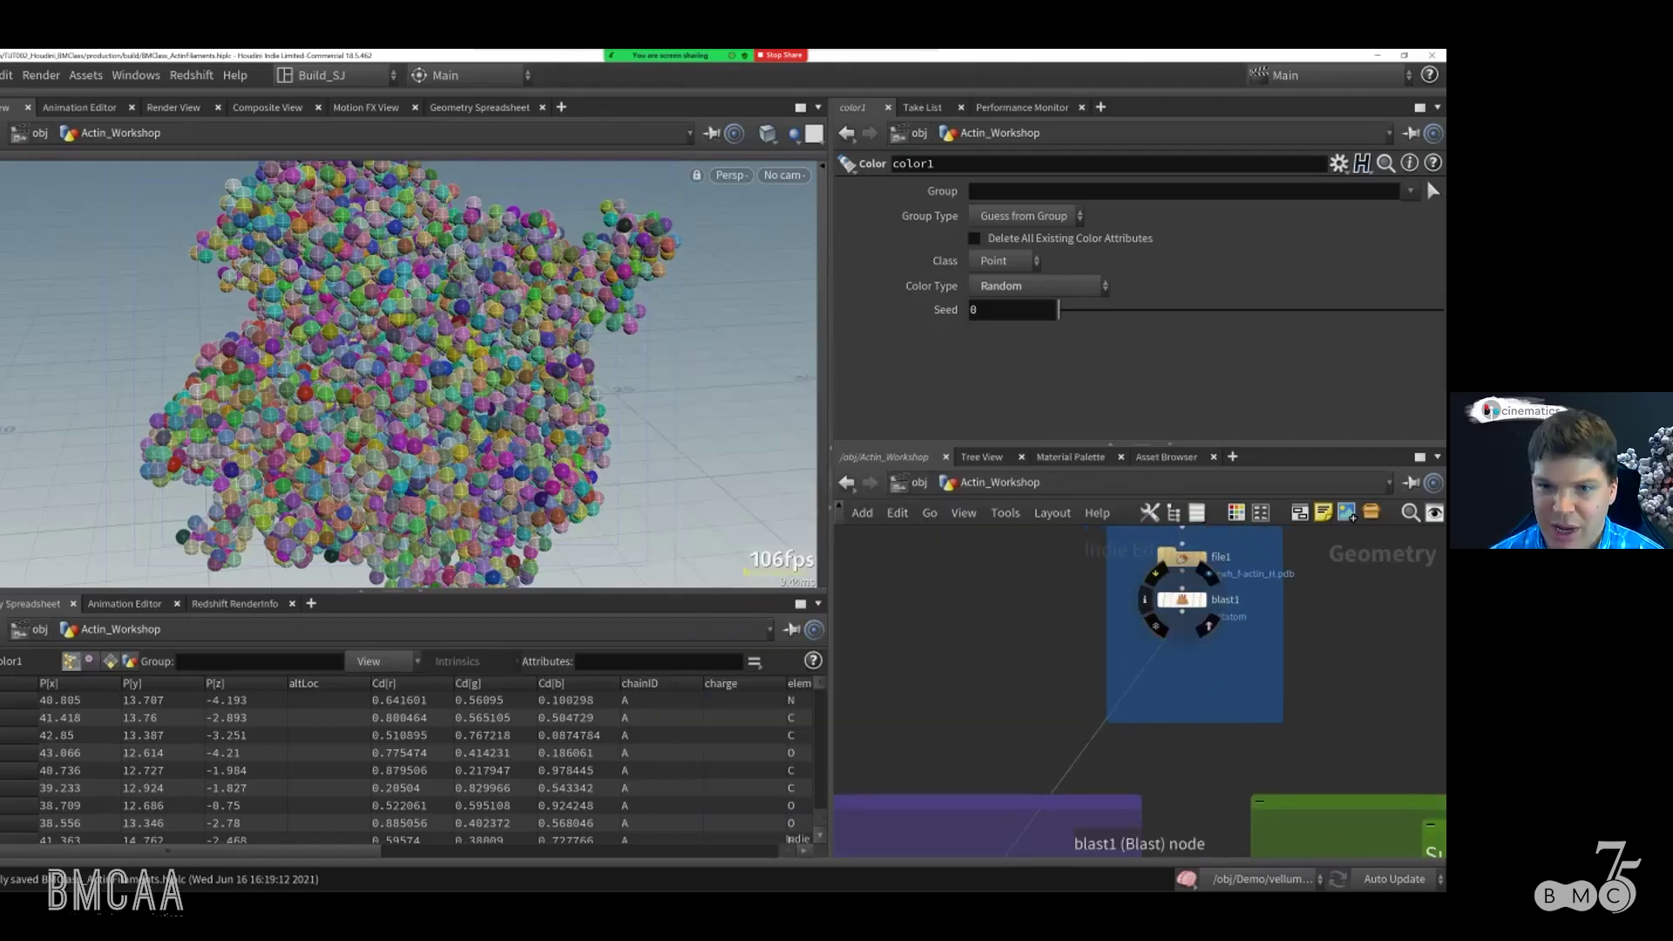
{"action": "middle_click_drag", "start_coordinate": [1073, 771], "coordinate": [1177, 591]}
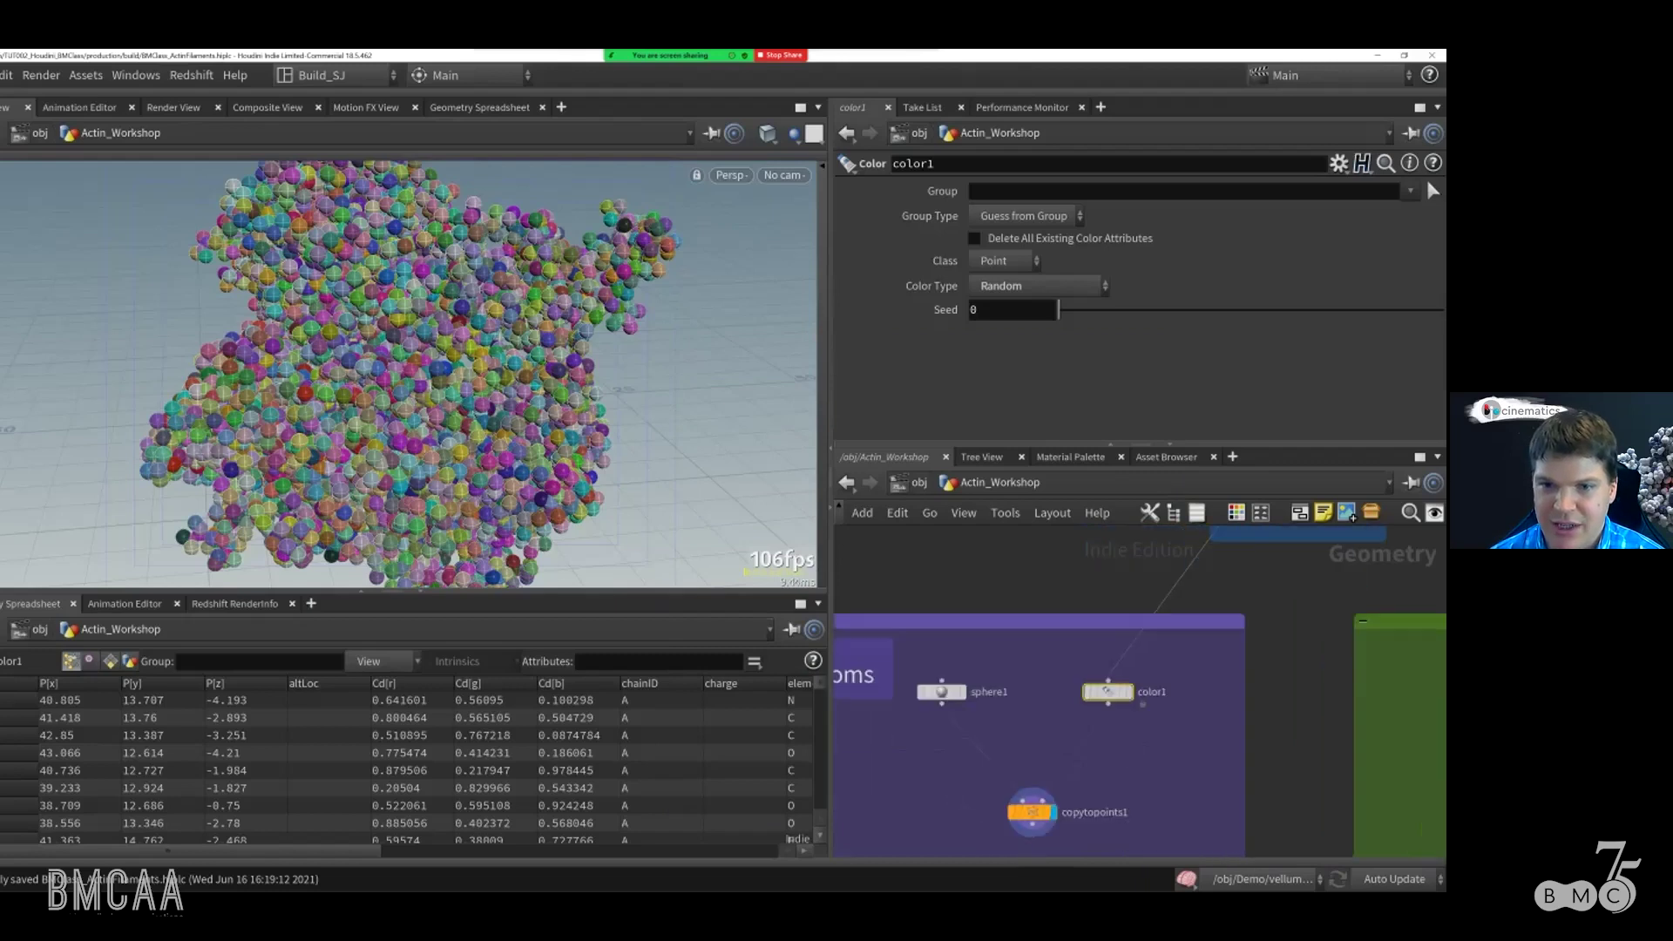
{"action": "left_click_drag", "start_coordinate": [1107, 691], "coordinate": [1118, 692]}
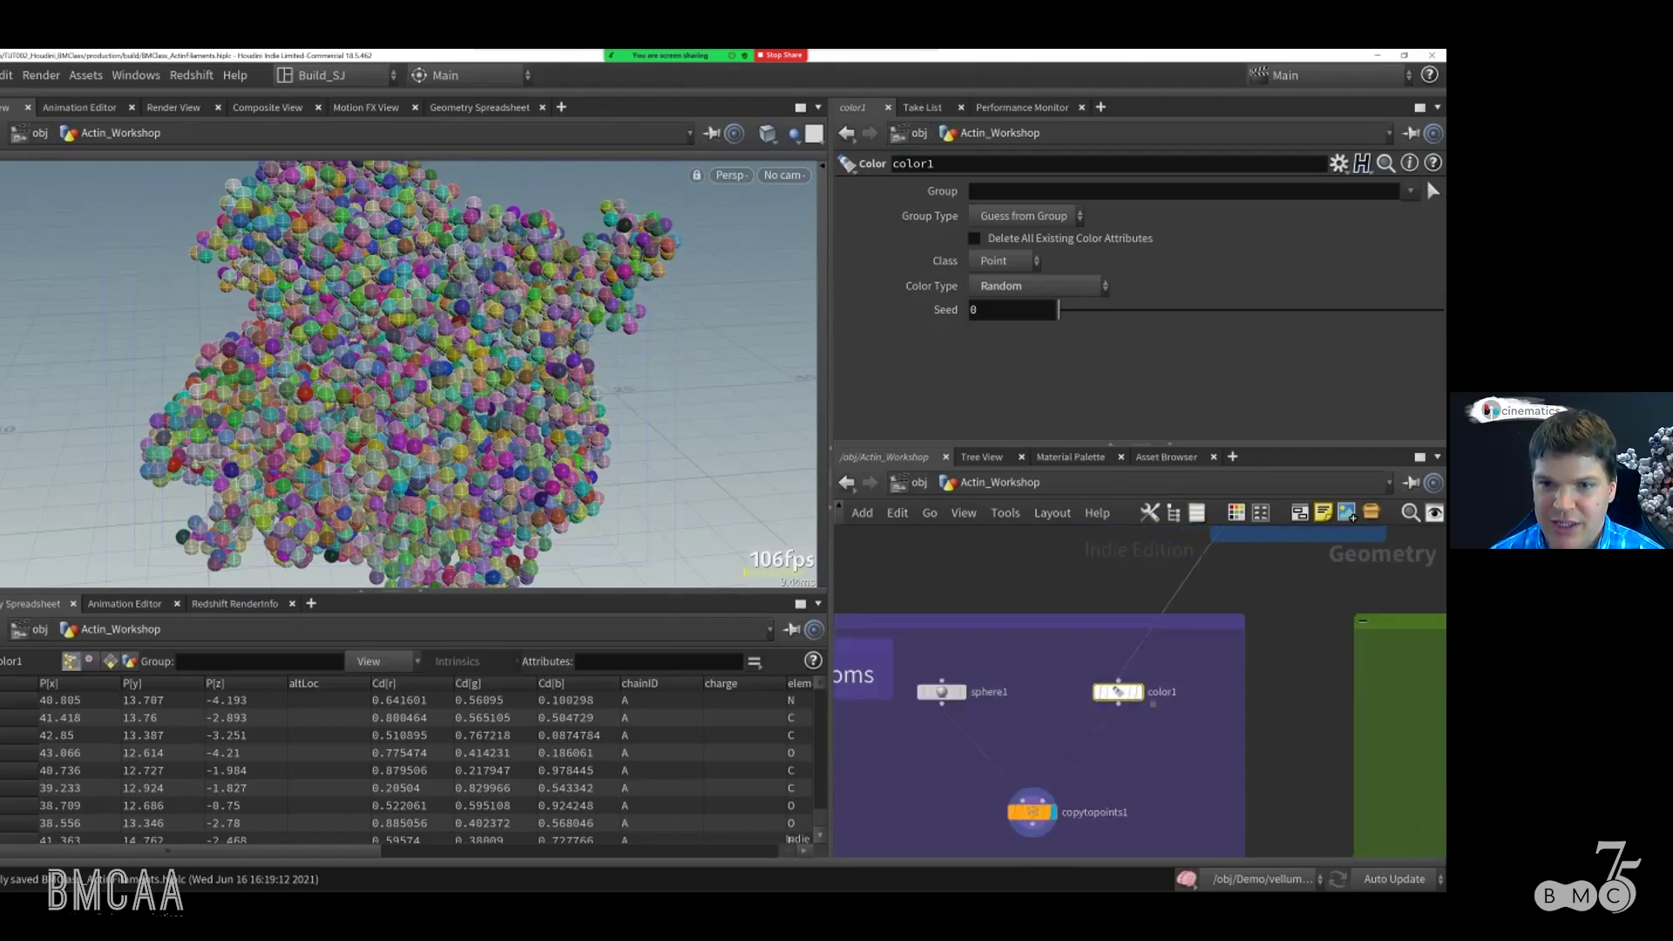
{"action": "middle_click", "coordinate": [1118, 692]}
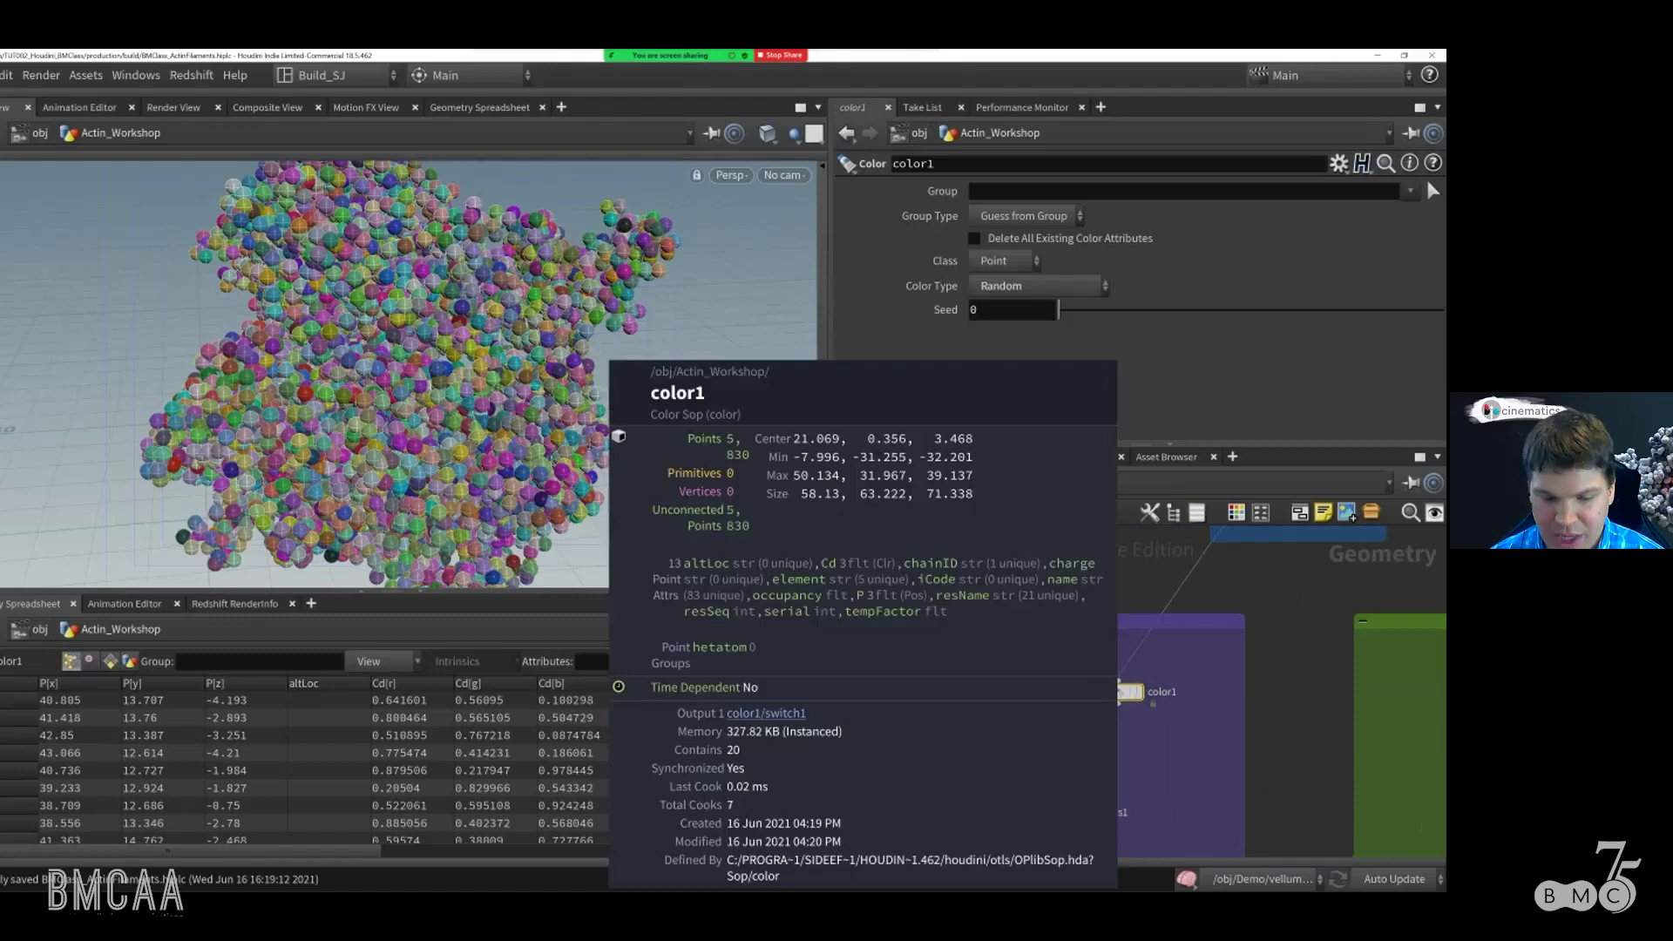
{"action": "middle_click_drag", "start_coordinate": [1163, 759], "coordinate": [1187, 718]}
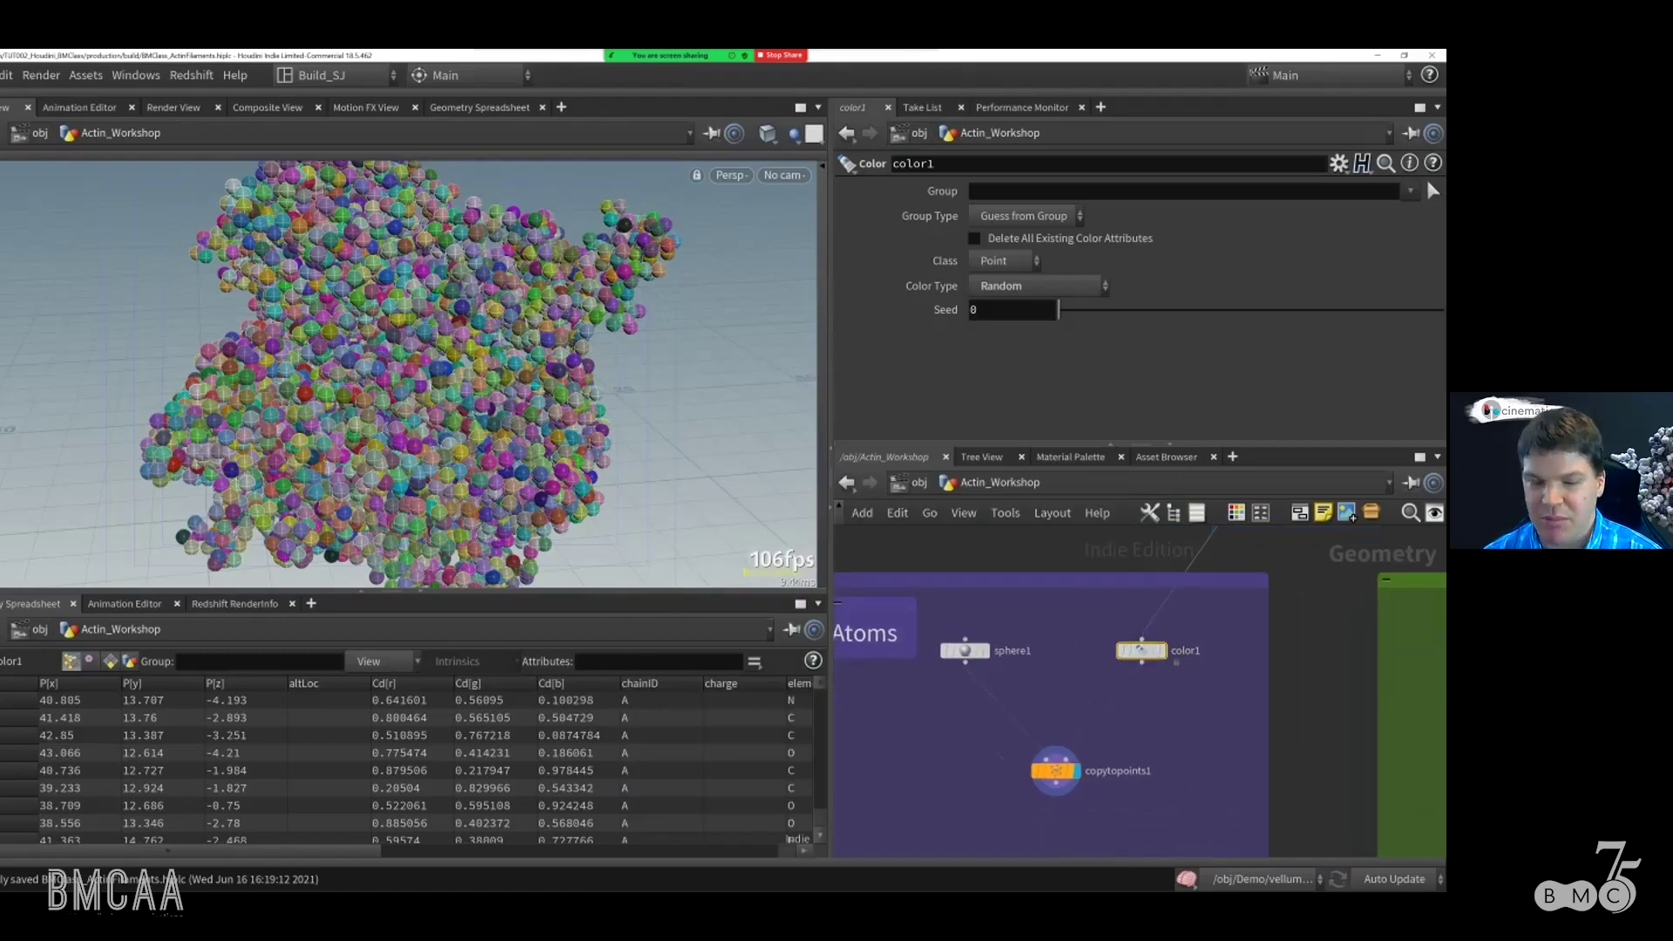
{"action": "left_click", "coordinate": [1055, 770]}
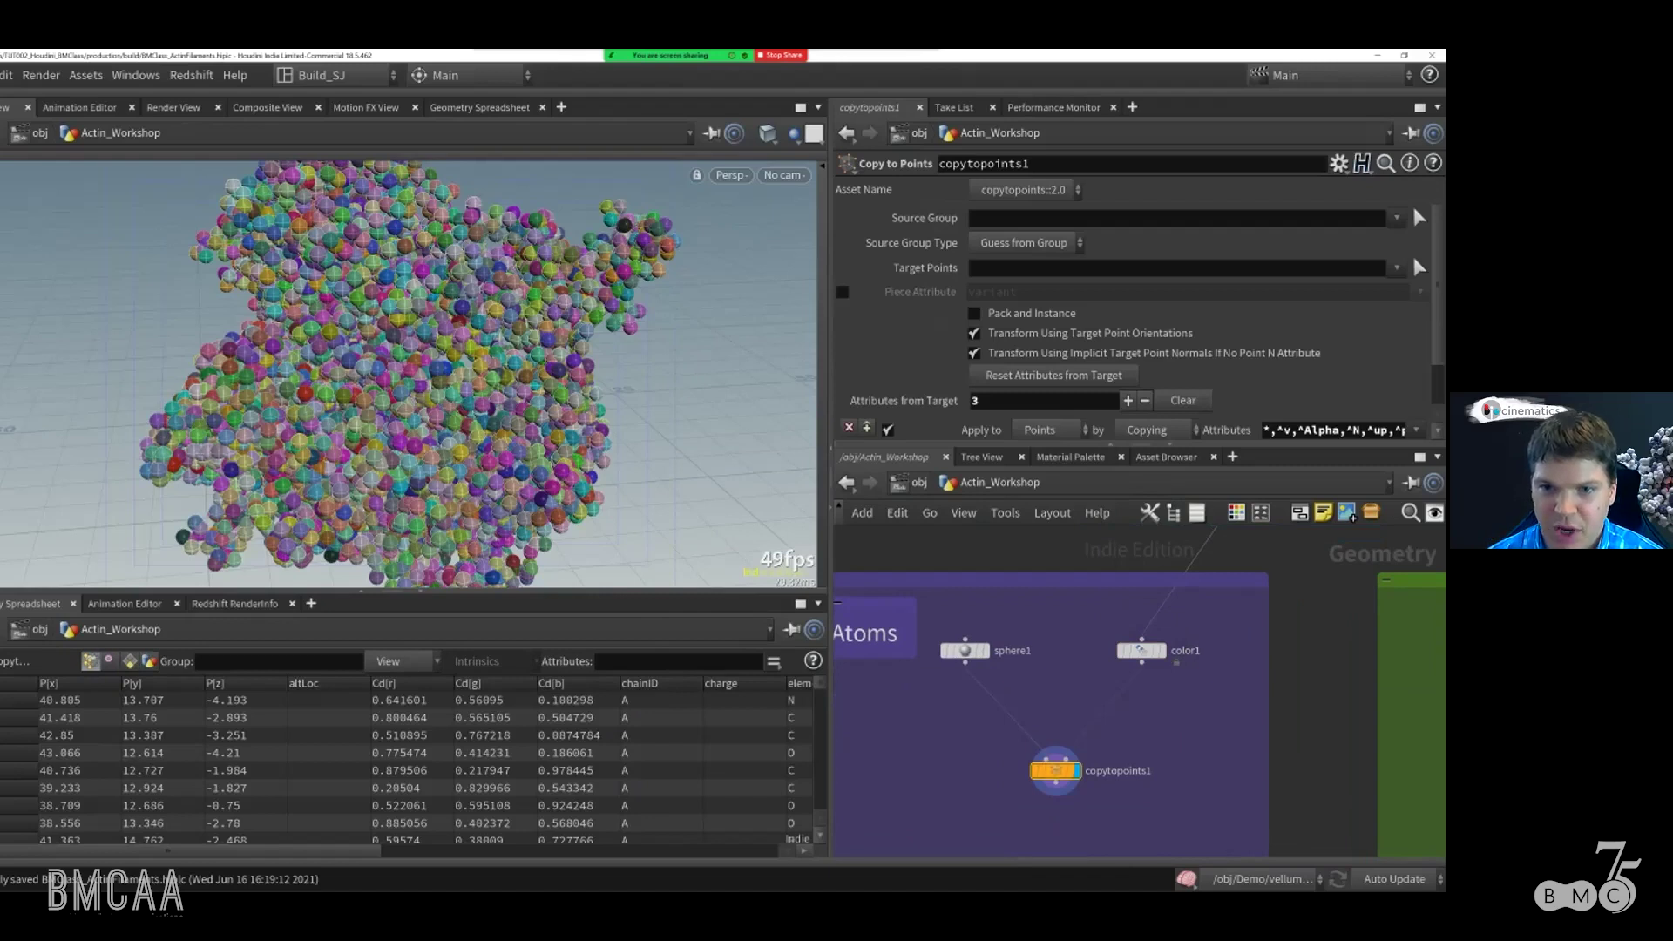
{"action": "middle_click_drag", "start_coordinate": [1140, 655], "coordinate": [1115, 680]}
{"action": "left_click", "coordinate": [1115, 680]}
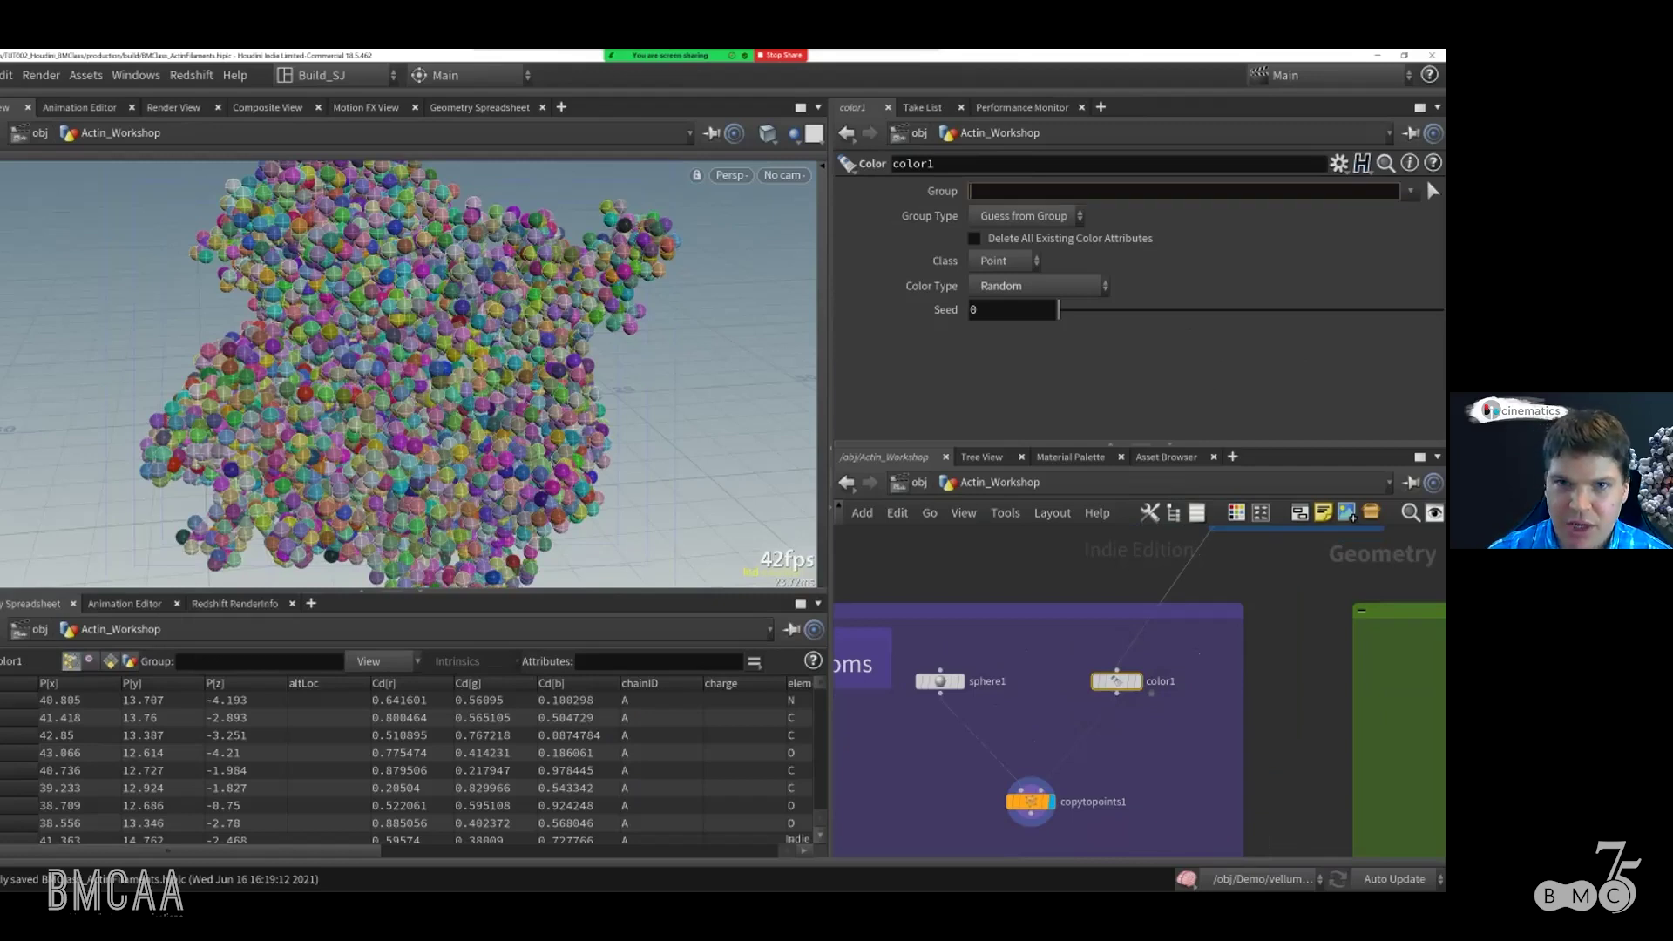
{"action": "type", "text": "@element=C"}
{"action": "key", "text": "Return"}
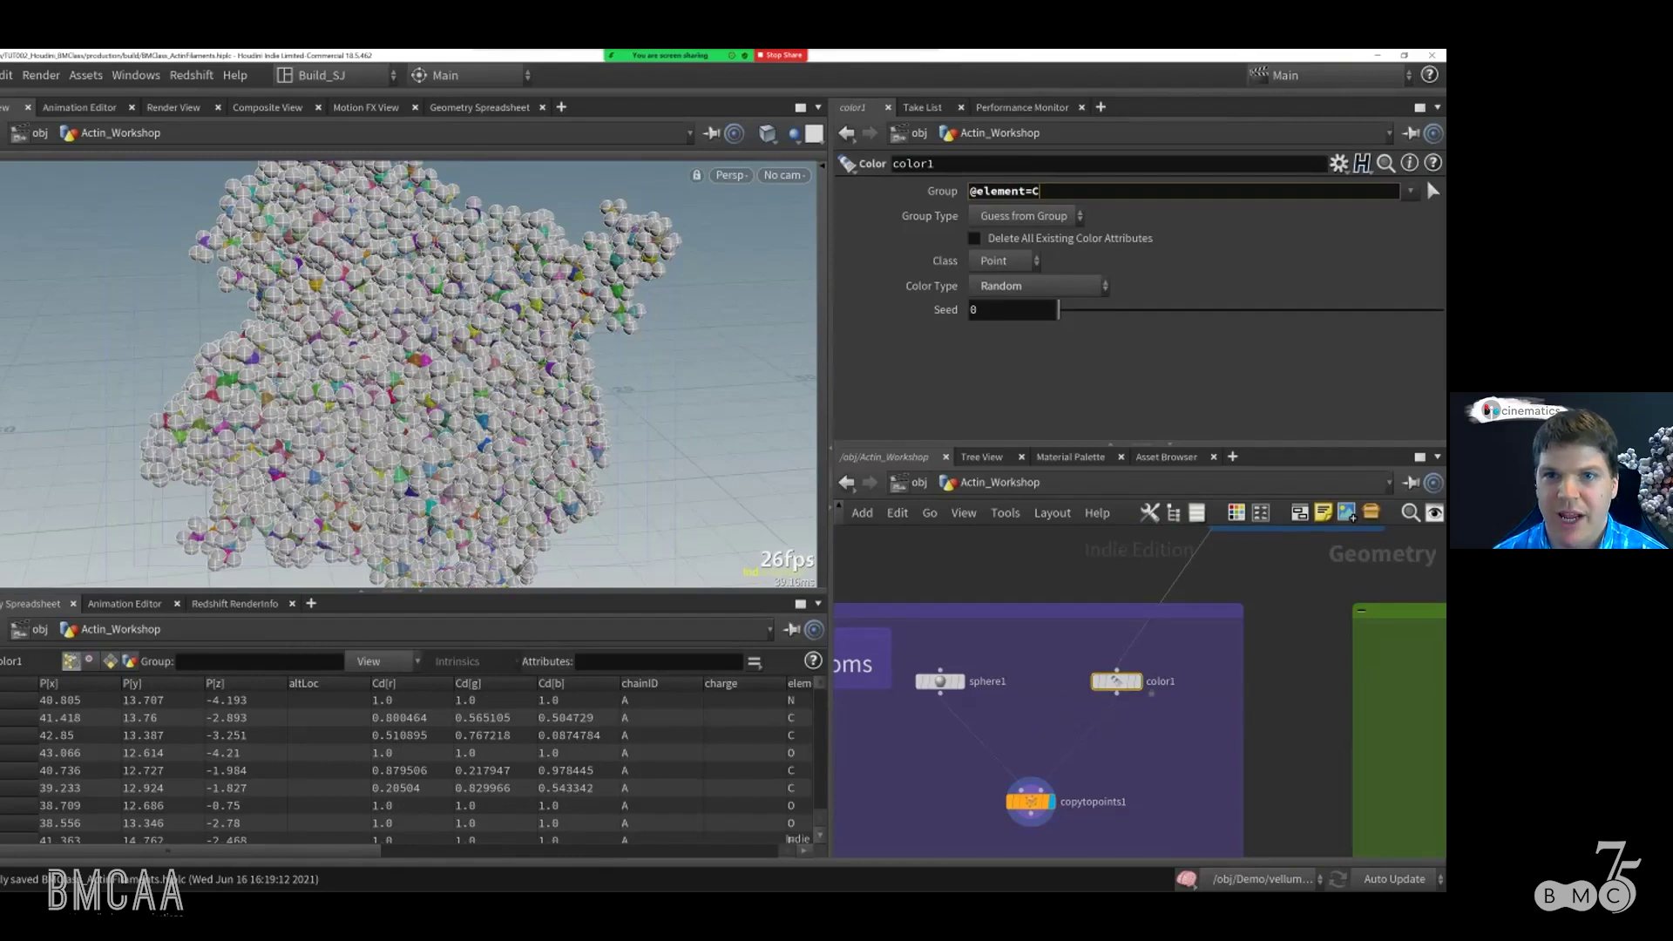
Step: Set the Color node's color type to Constant with a near-black color of 0.00625 in all three channels
{"action": "left_click", "coordinate": [1037, 286]}
{"action": "left_click", "coordinate": [1011, 307]}
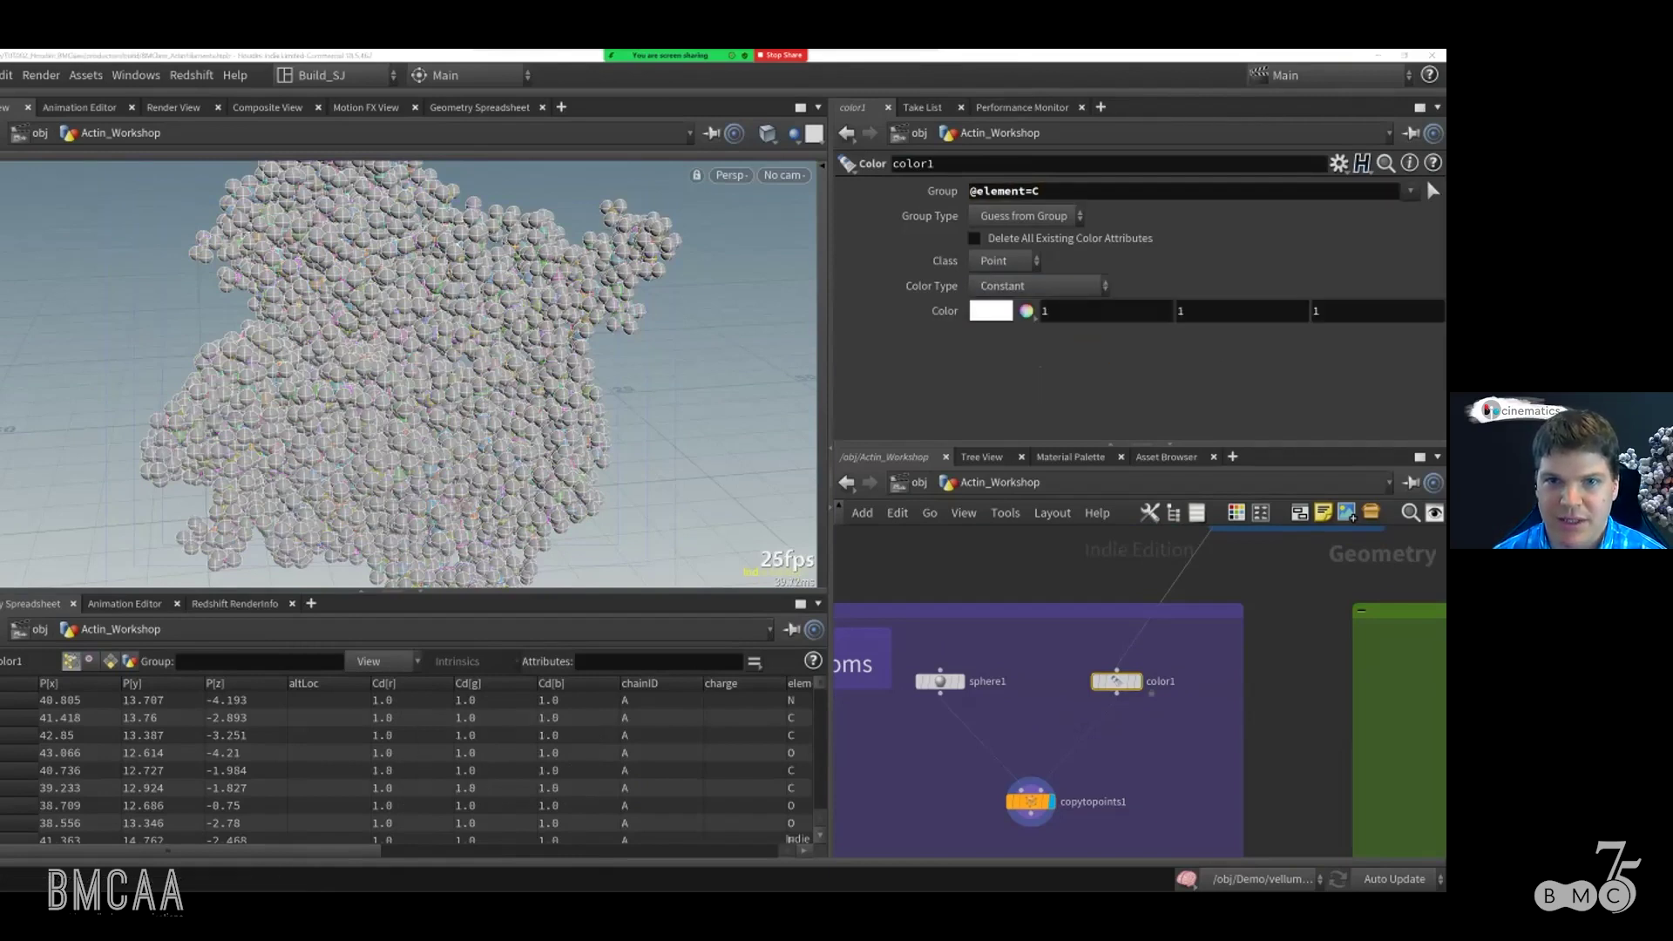
{"action": "left_click", "coordinate": [990, 311]}
{"action": "left_click", "coordinate": [1015, 500]}
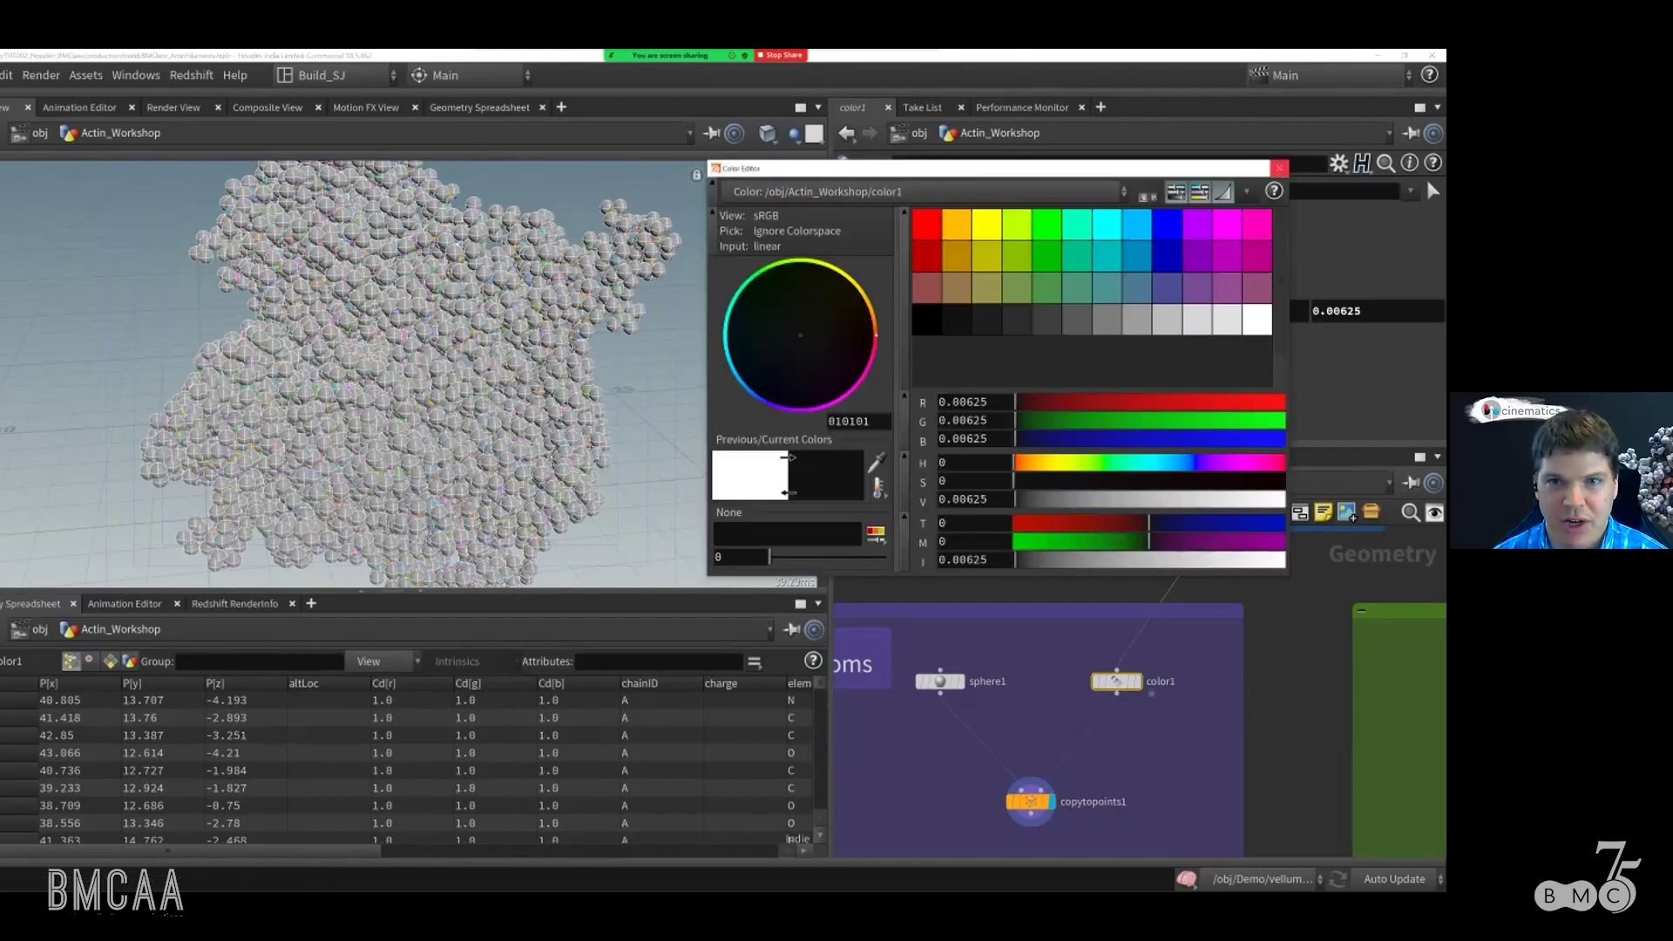
{"action": "left_click", "coordinate": [1278, 168]}
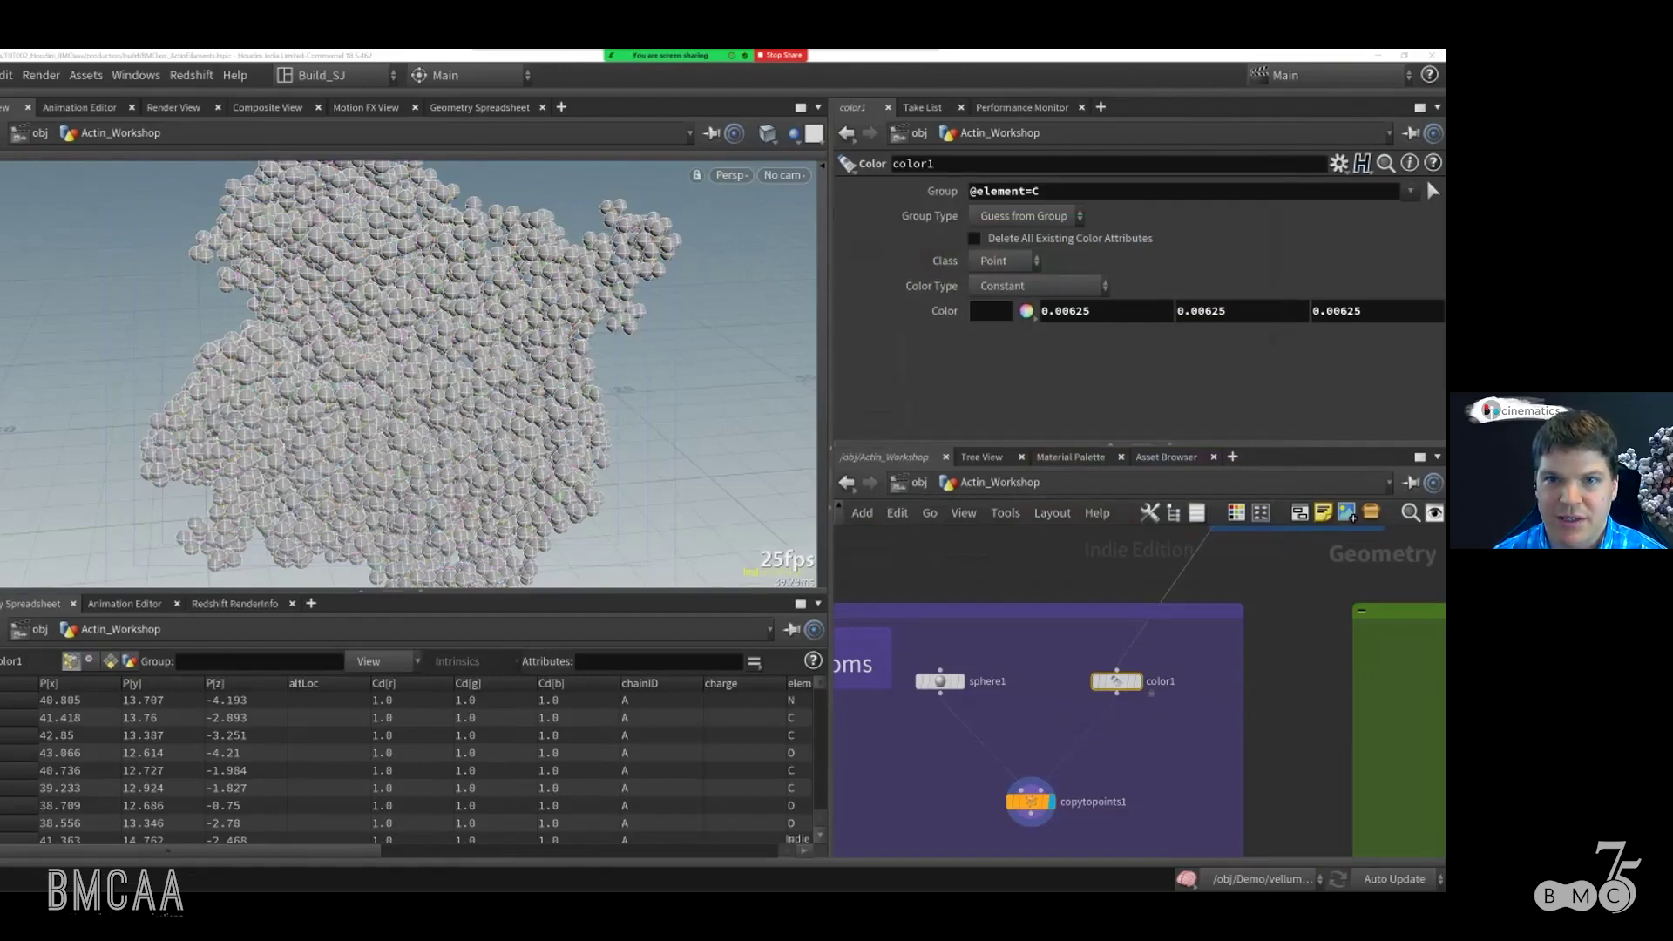
Step: Set the Color node's group type to Points, save the scene and check the dark carbon spheres
{"action": "left_click", "coordinate": [1025, 216]}
{"action": "left_click", "coordinate": [992, 300]}
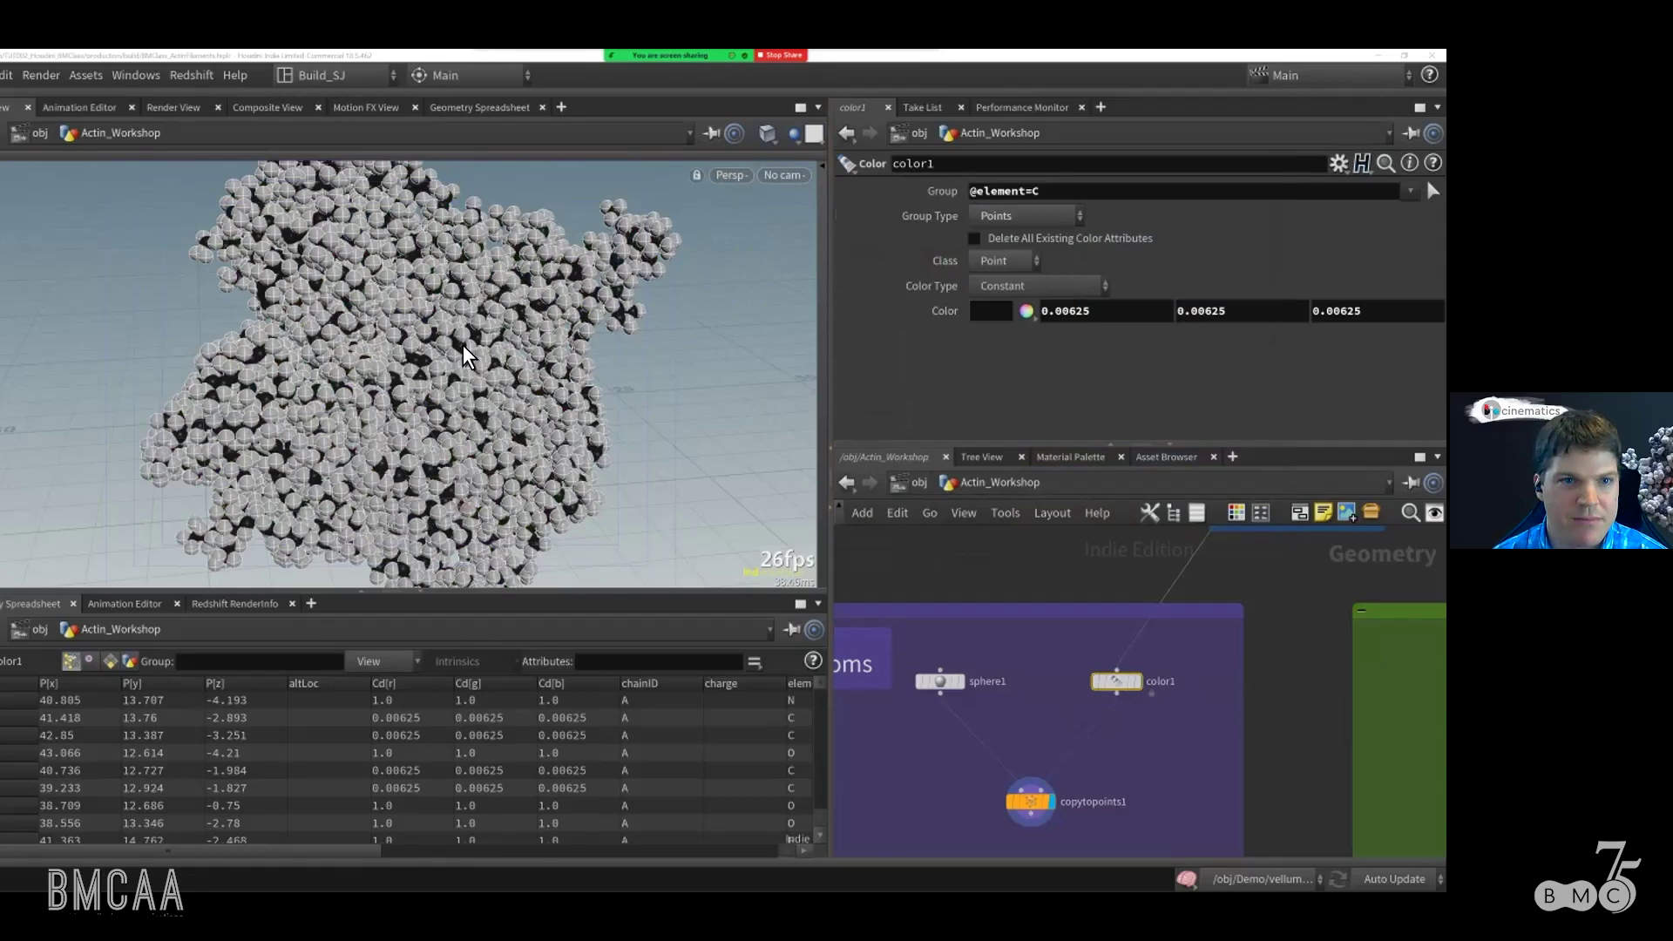
{"action": "scroll", "coordinate": [410, 357], "scroll_direction": "up", "scroll_amount": 5}
{"action": "key", "text": "ctrl+s"}
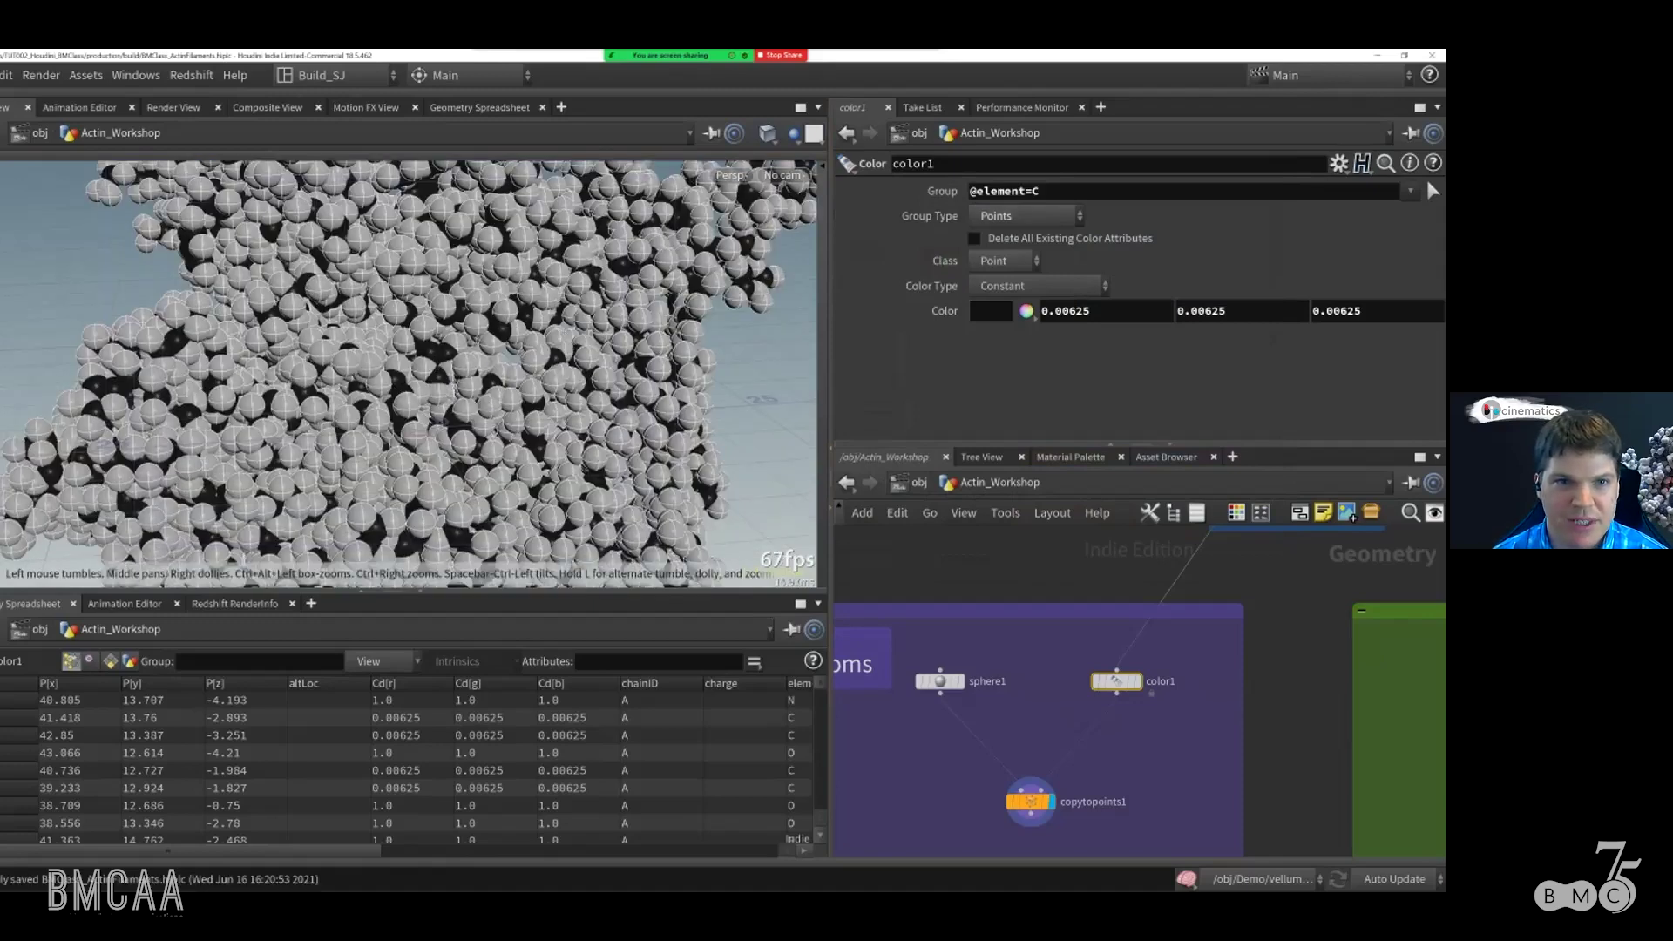
{"action": "scroll", "coordinate": [540, 441], "scroll_direction": "down", "scroll_amount": 5}
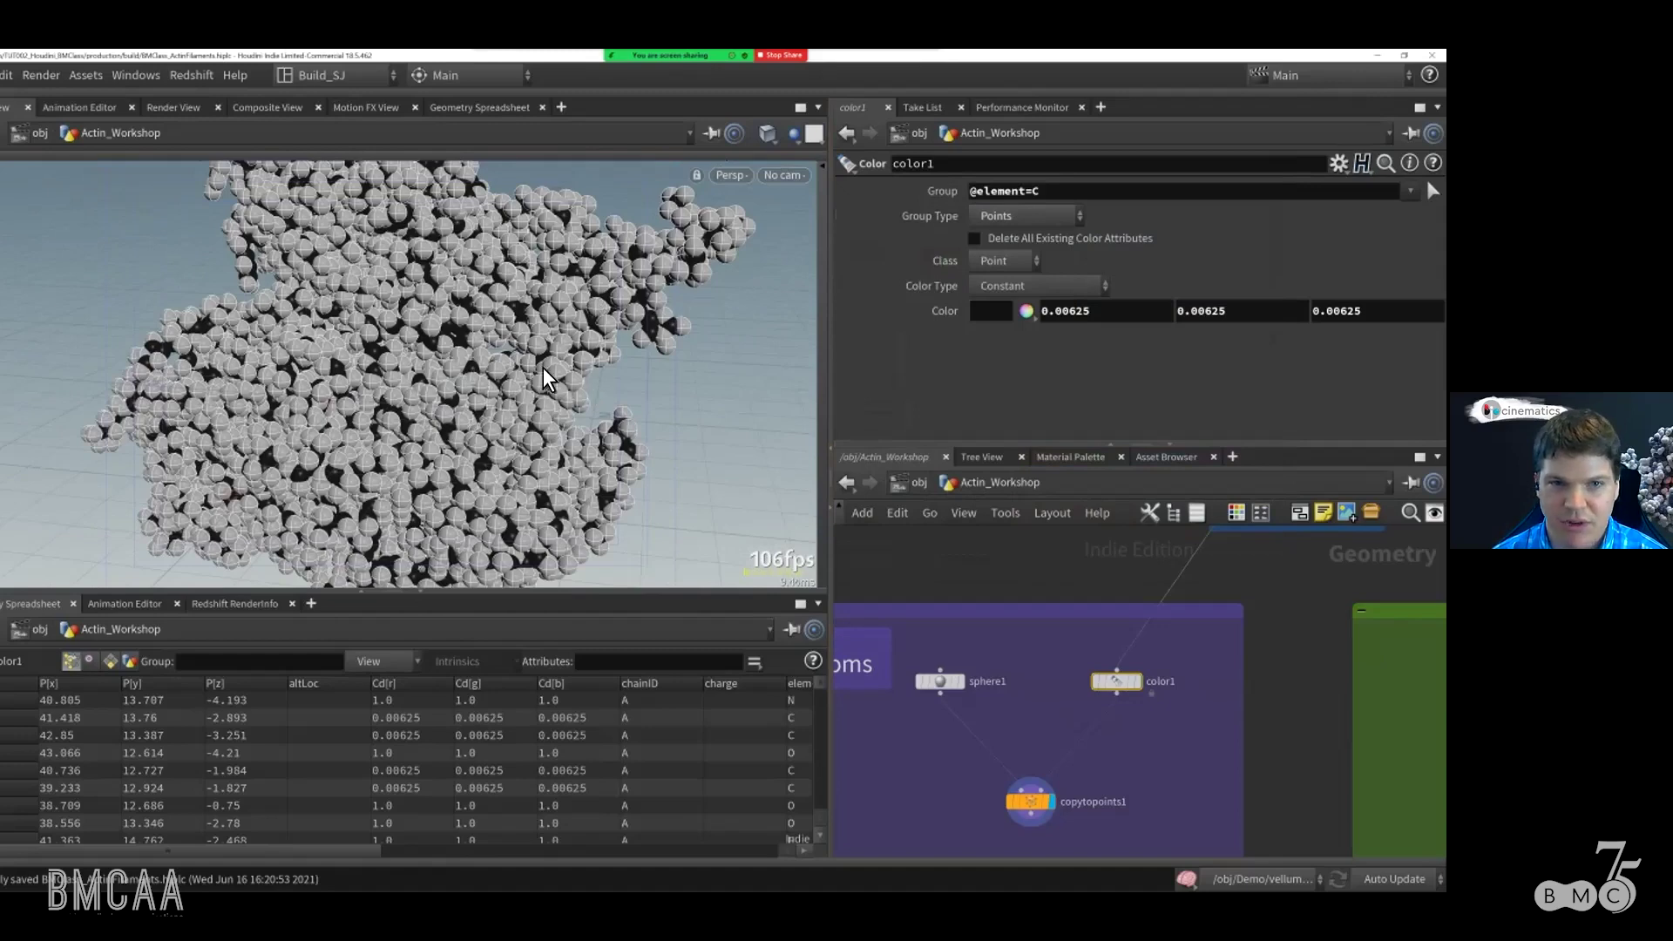
{"action": "left_click_drag", "start_coordinate": [571, 448], "coordinate": [421, 284]}
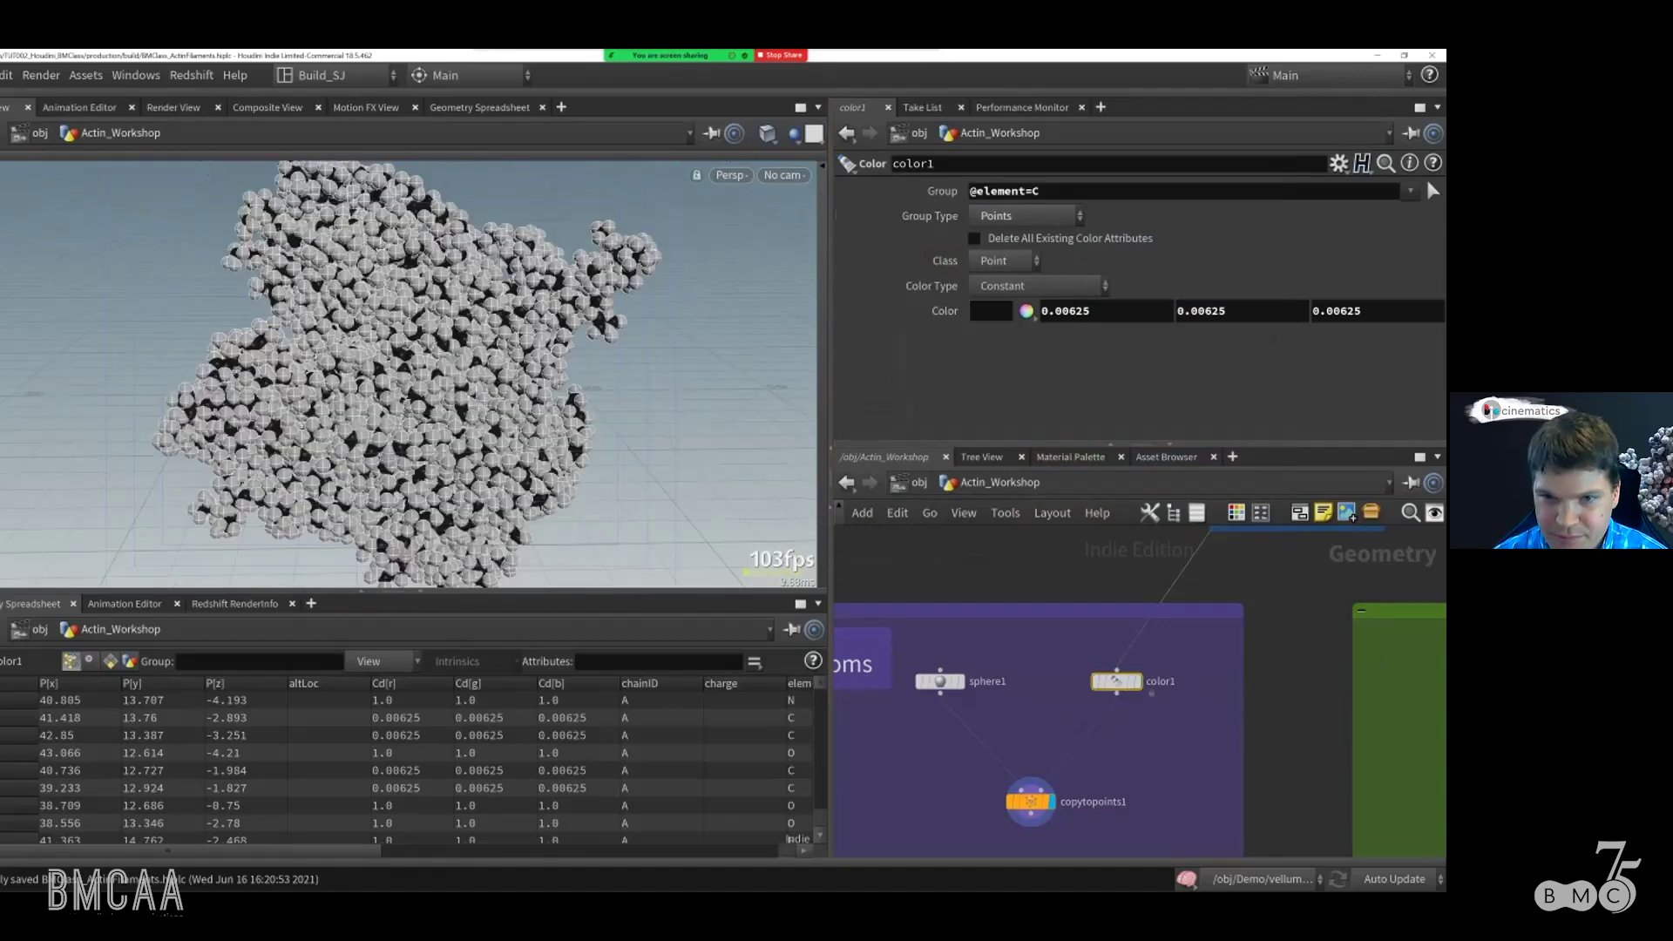
Step: Insert an Attribute Create node between the Color node and Copy to Points in the Atoms box
{"action": "left_click_drag", "start_coordinate": [1116, 681], "coordinate": [1124, 658]}
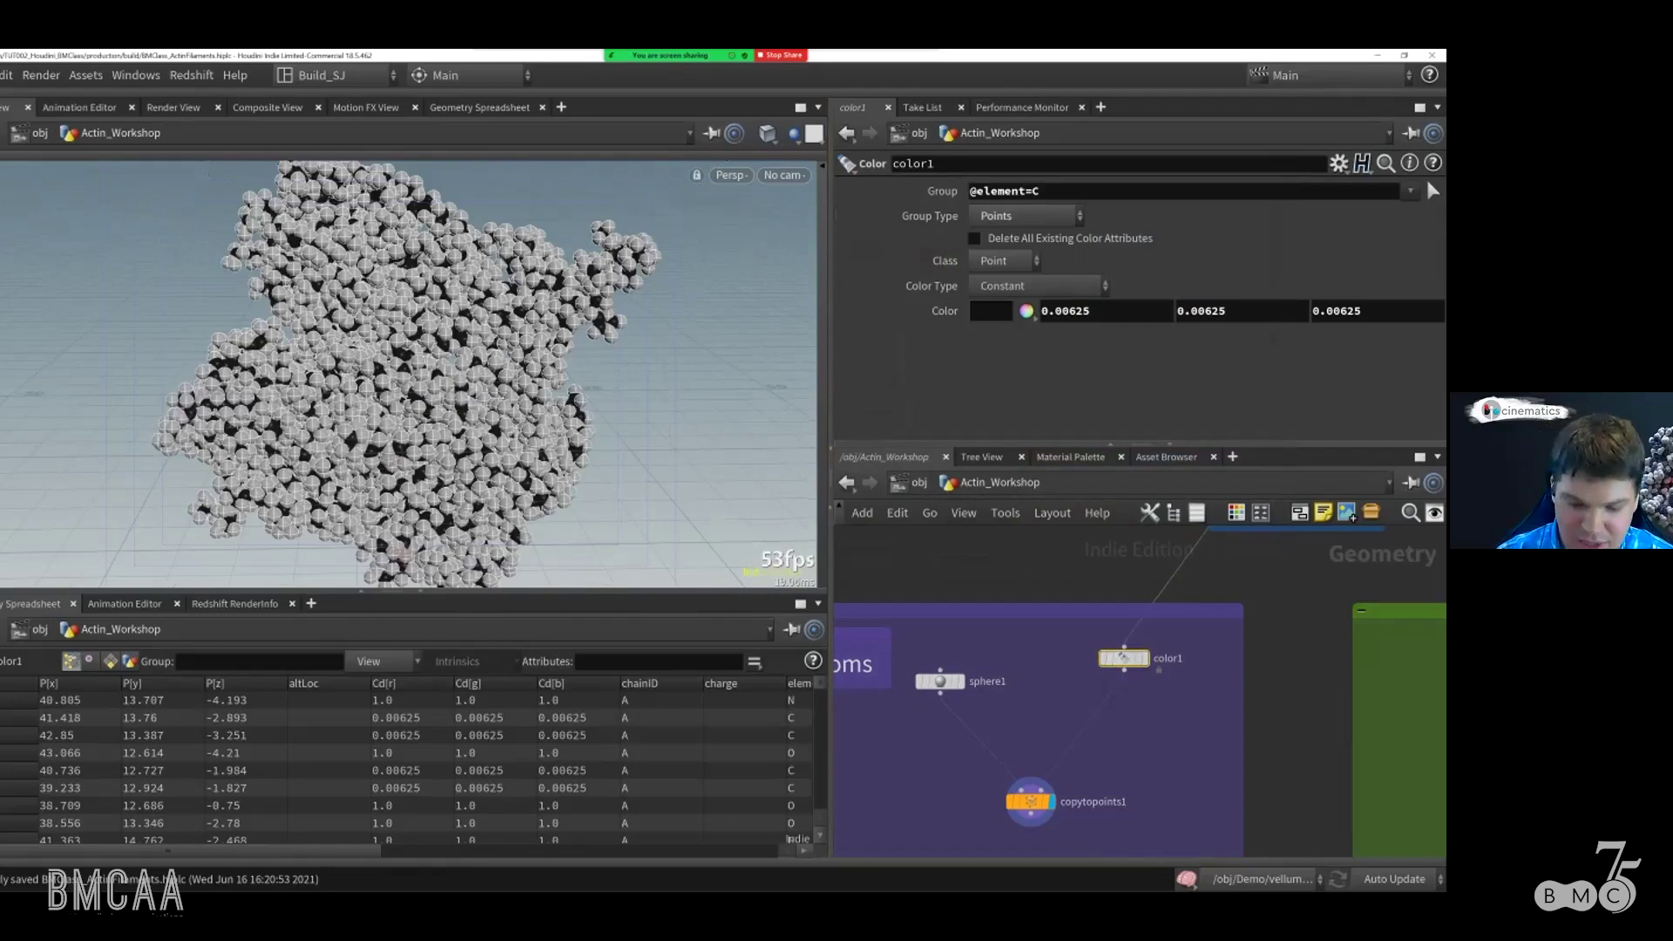
{"action": "key", "text": "Tab"}
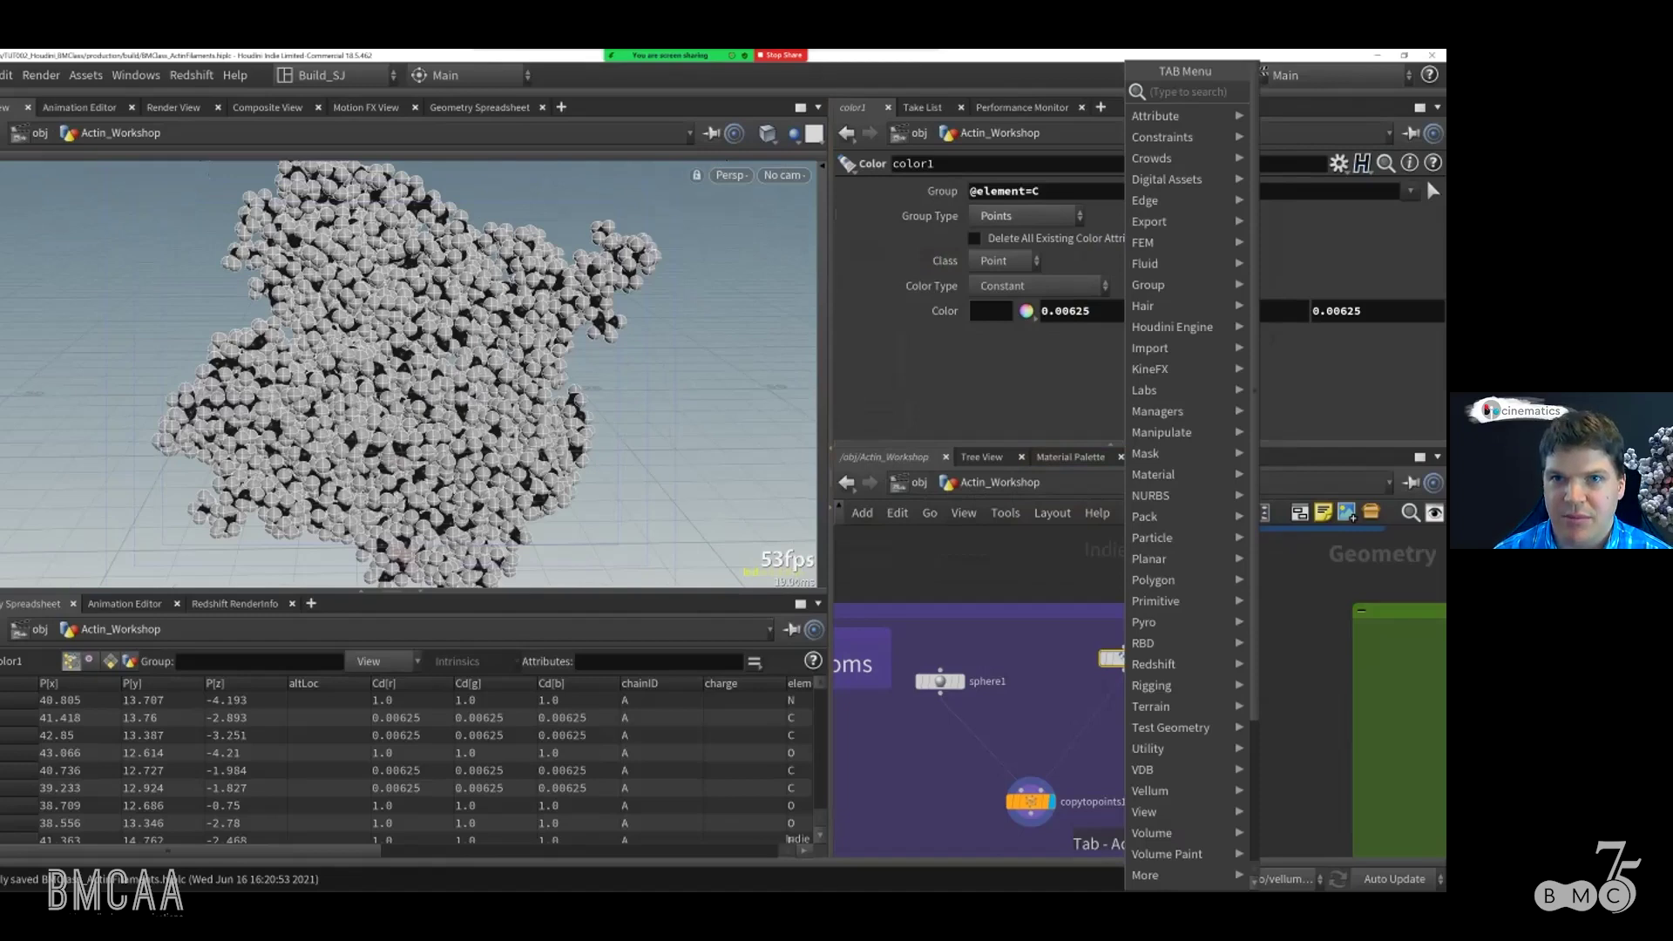
{"action": "type", "text": "attrcre"}
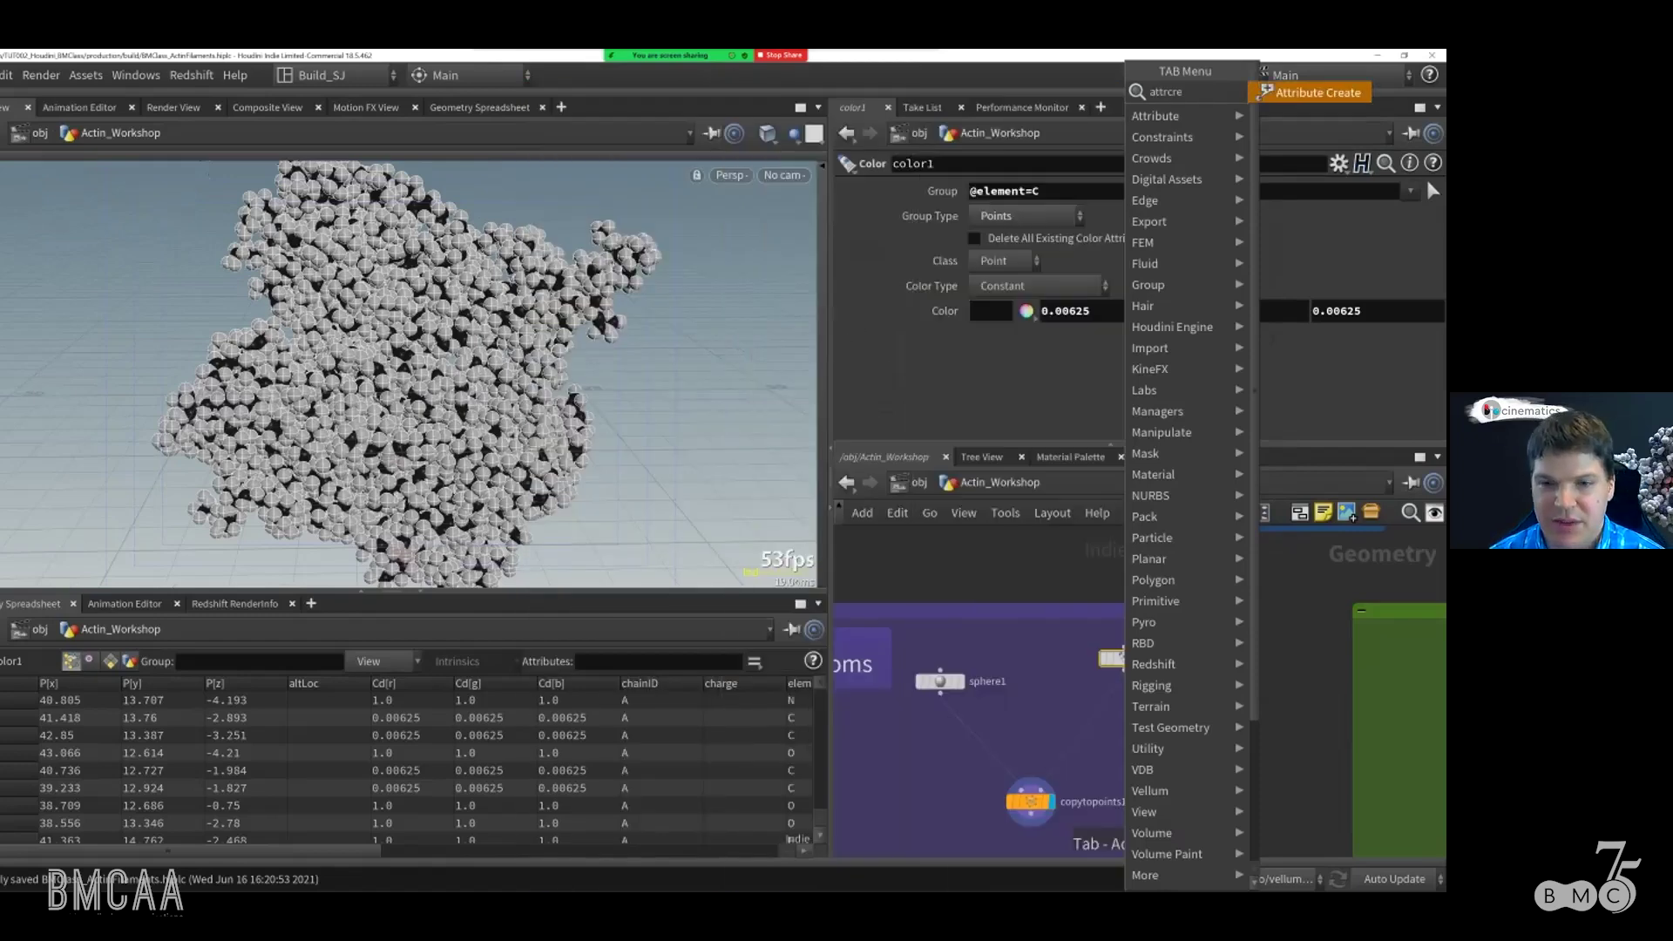
{"action": "key", "text": "Return"}
{"action": "mouse_move", "coordinate": [1124, 723]}
{"action": "left_mouse_down"}
{"action": "mouse_move", "coordinate": [1106, 705]}
{"action": "mouse_move", "coordinate": [1124, 696]}
{"action": "left_mouse_up"}
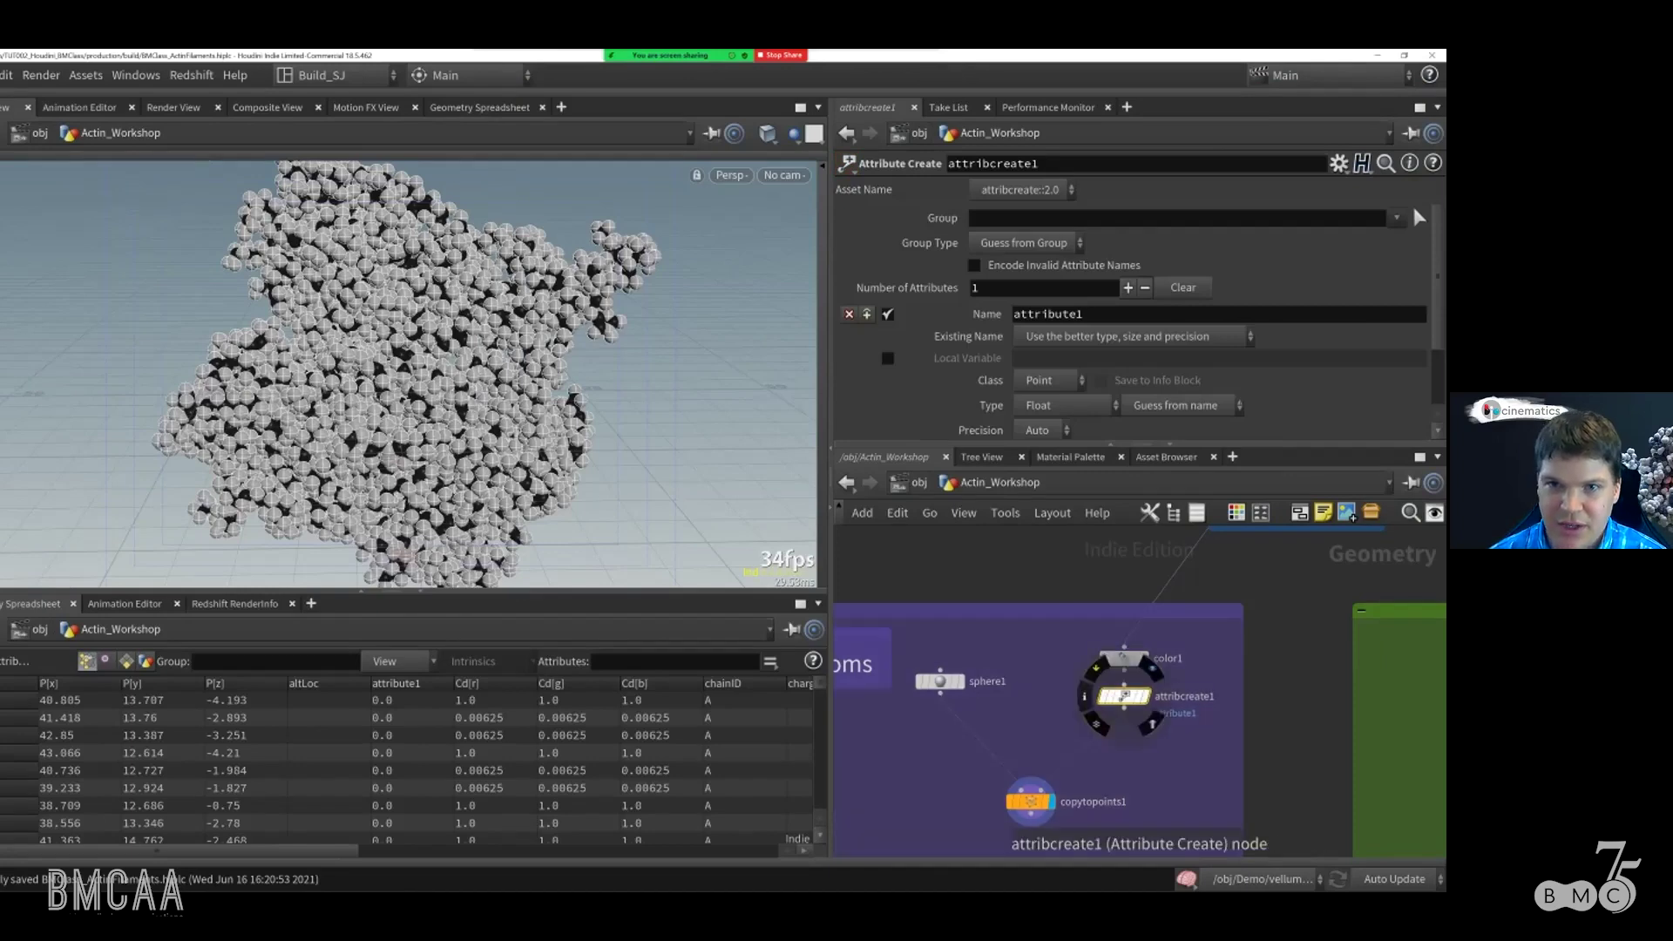
Step: Name the attribute of the Attribute Create node pscale
{"action": "double_click", "coordinate": [1049, 315]}
{"action": "type", "text": "pscale"}
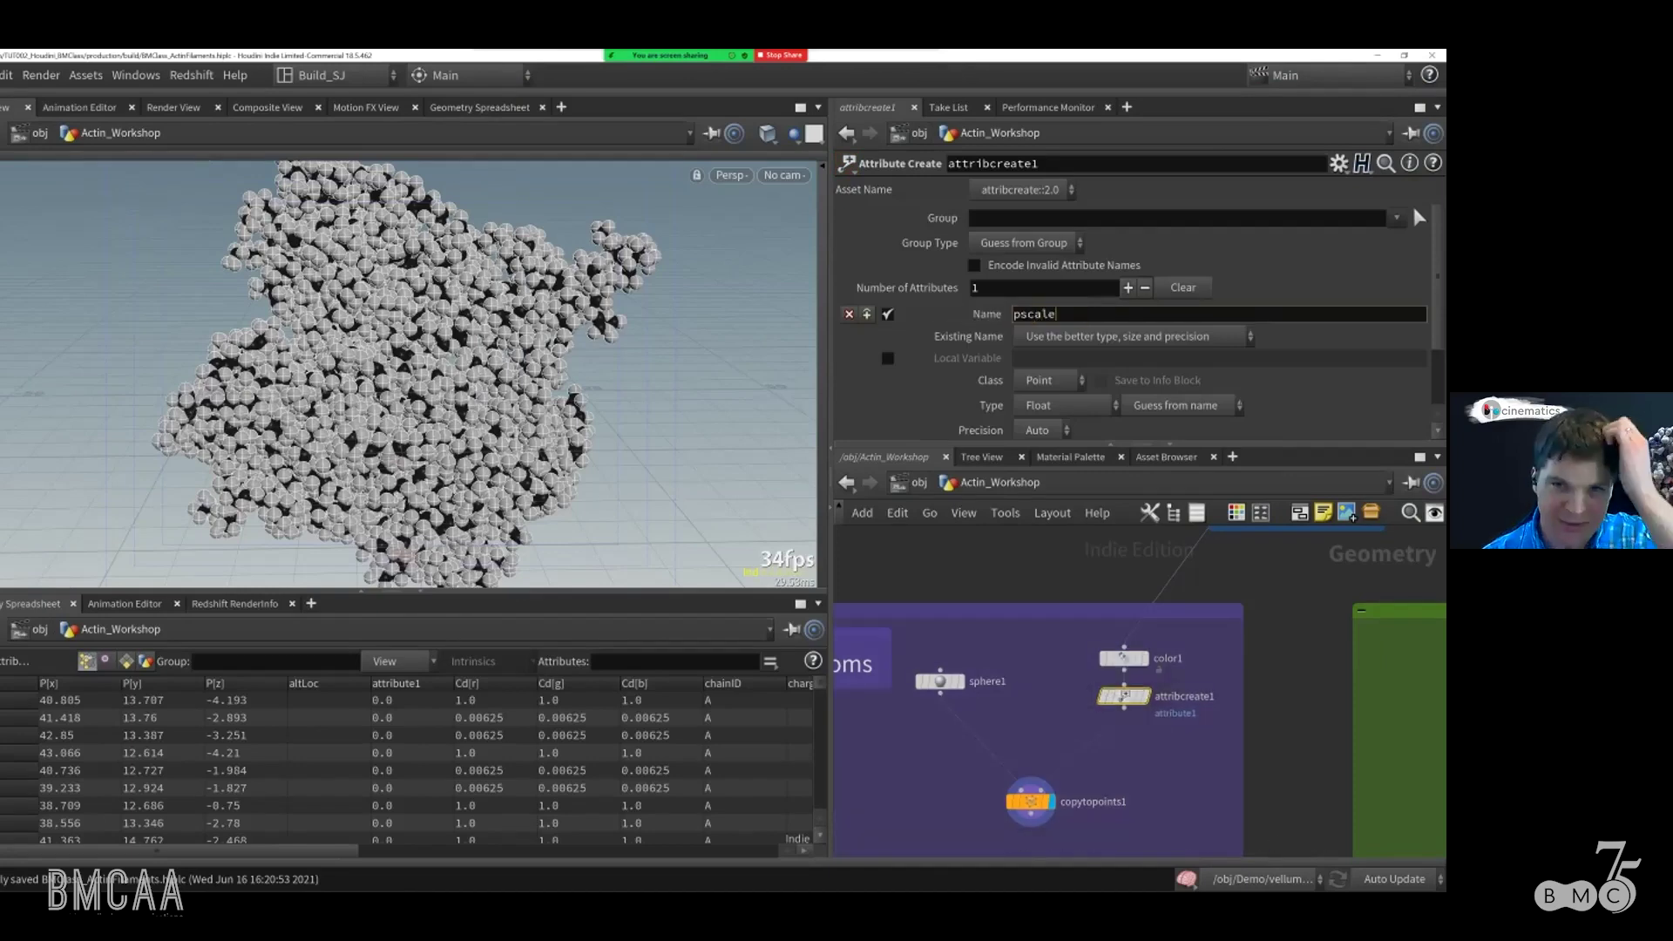
{"action": "key", "text": "Return"}
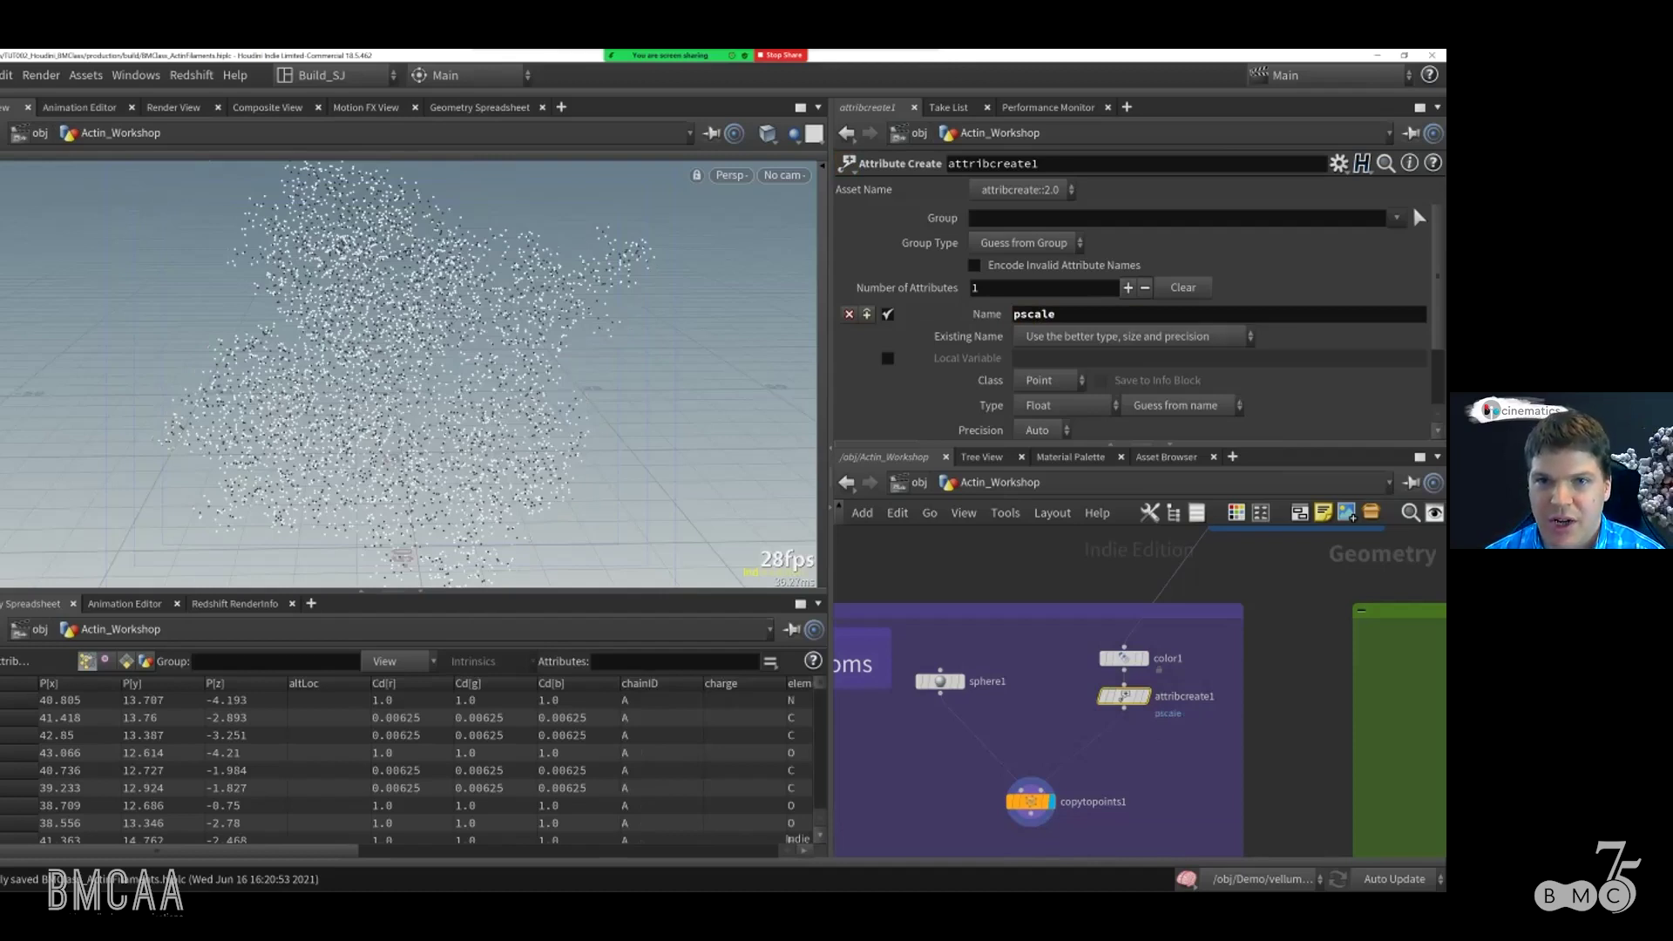
{"action": "left_click", "coordinate": [1124, 658]}
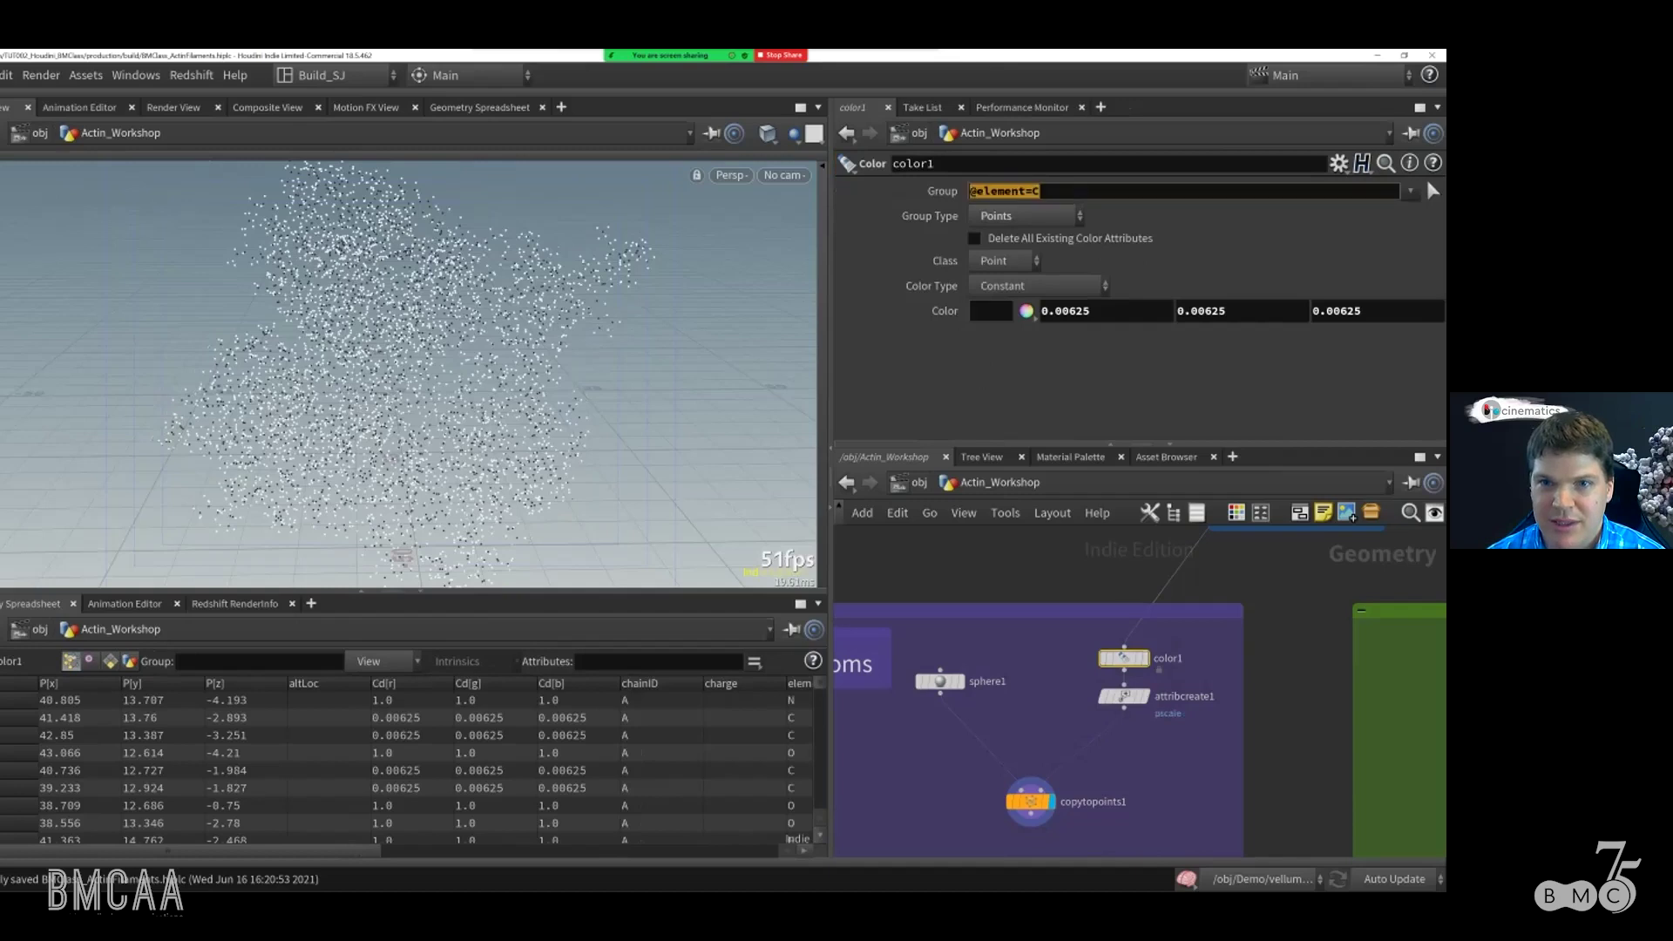
{"action": "left_click", "coordinate": [1124, 695]}
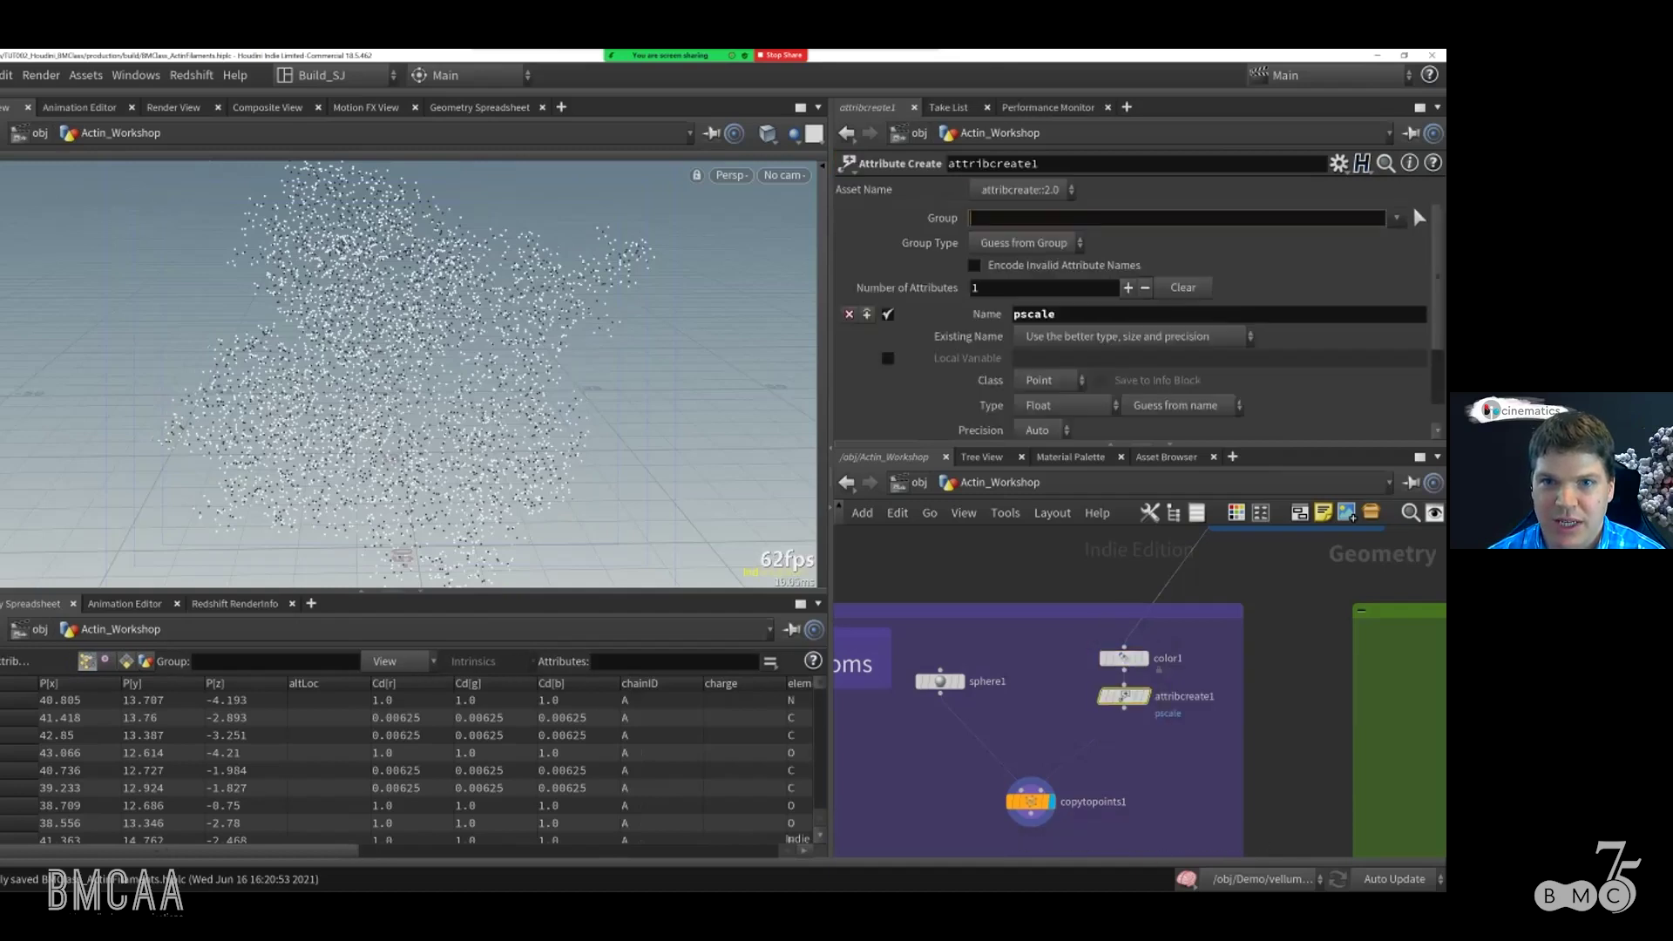
{"action": "left_click", "coordinate": [1023, 243]}
{"action": "left_click", "coordinate": [991, 327]}
Step: Set the first pscale value to 1.7 and check the resized carbon spheres from different angles
{"action": "scroll", "coordinate": [941, 342], "scroll_direction": "down", "scroll_amount": 3}
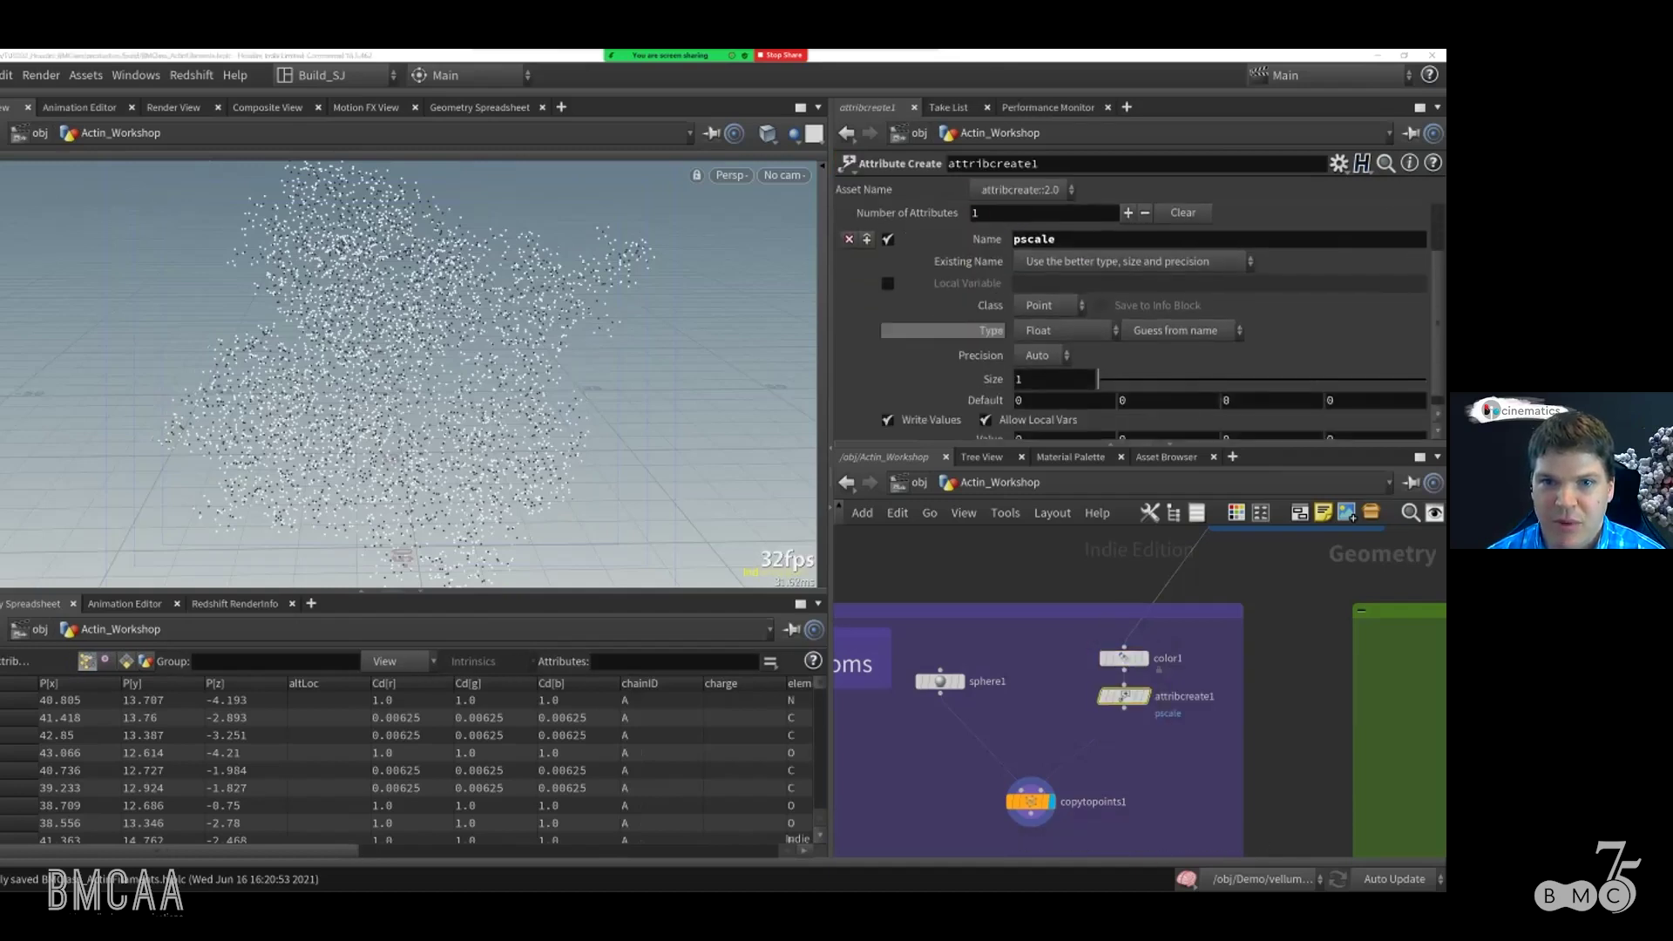
{"action": "left_click", "coordinate": [1018, 425]}
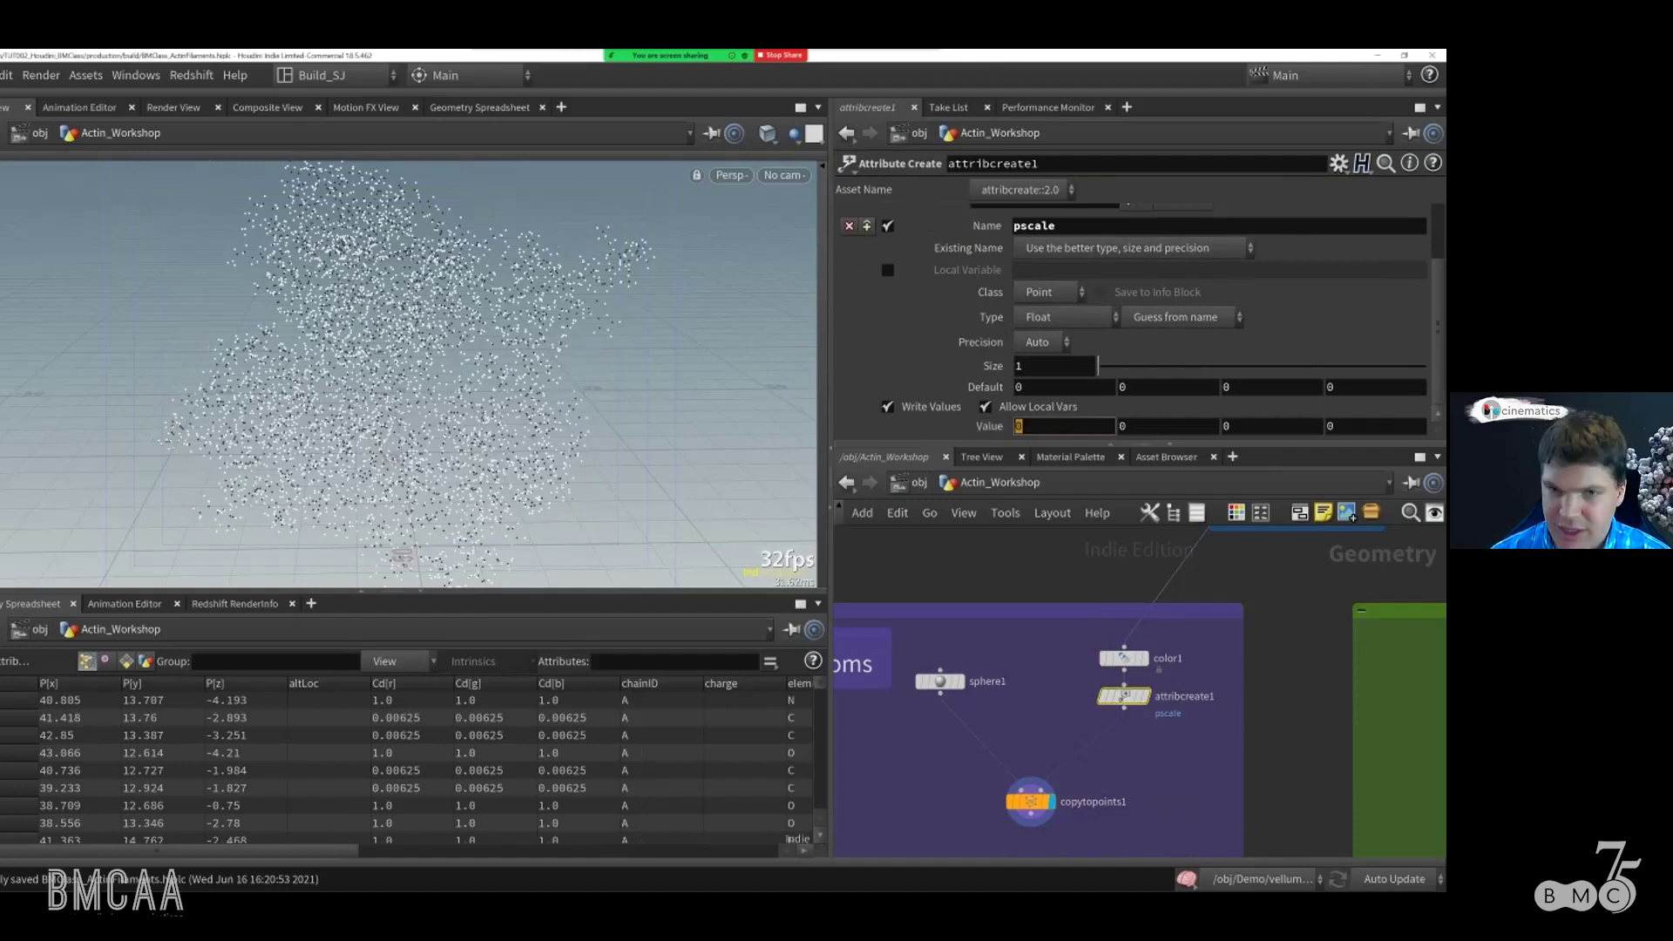
{"action": "type", "text": "1.7"}
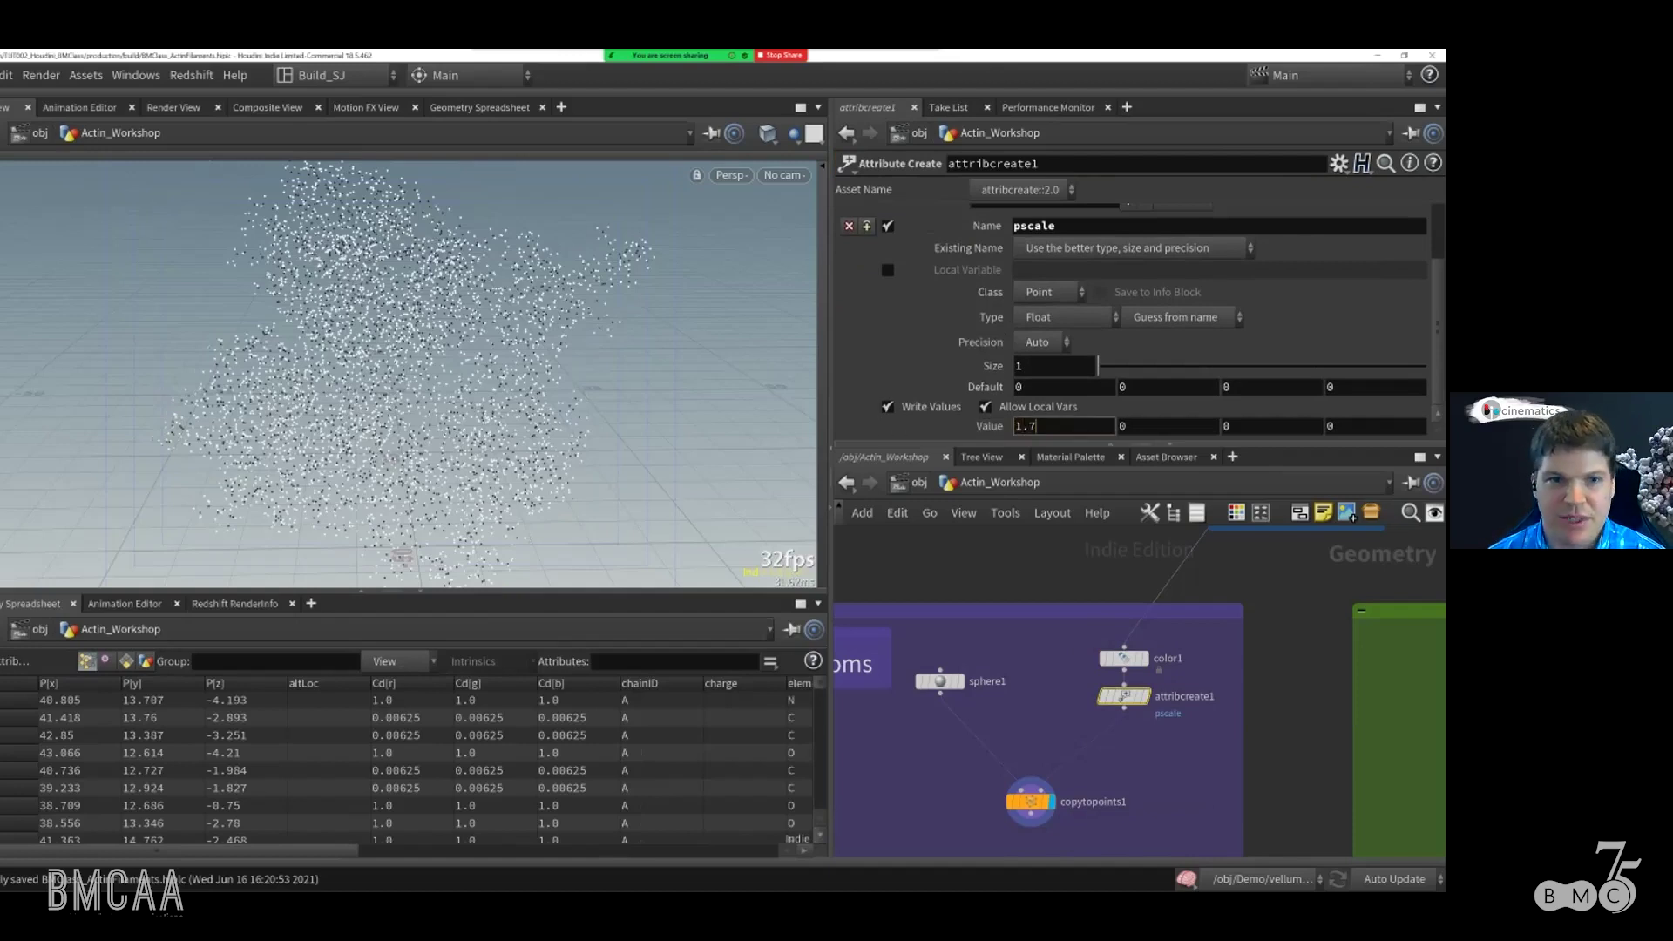
{"action": "key", "text": "Return"}
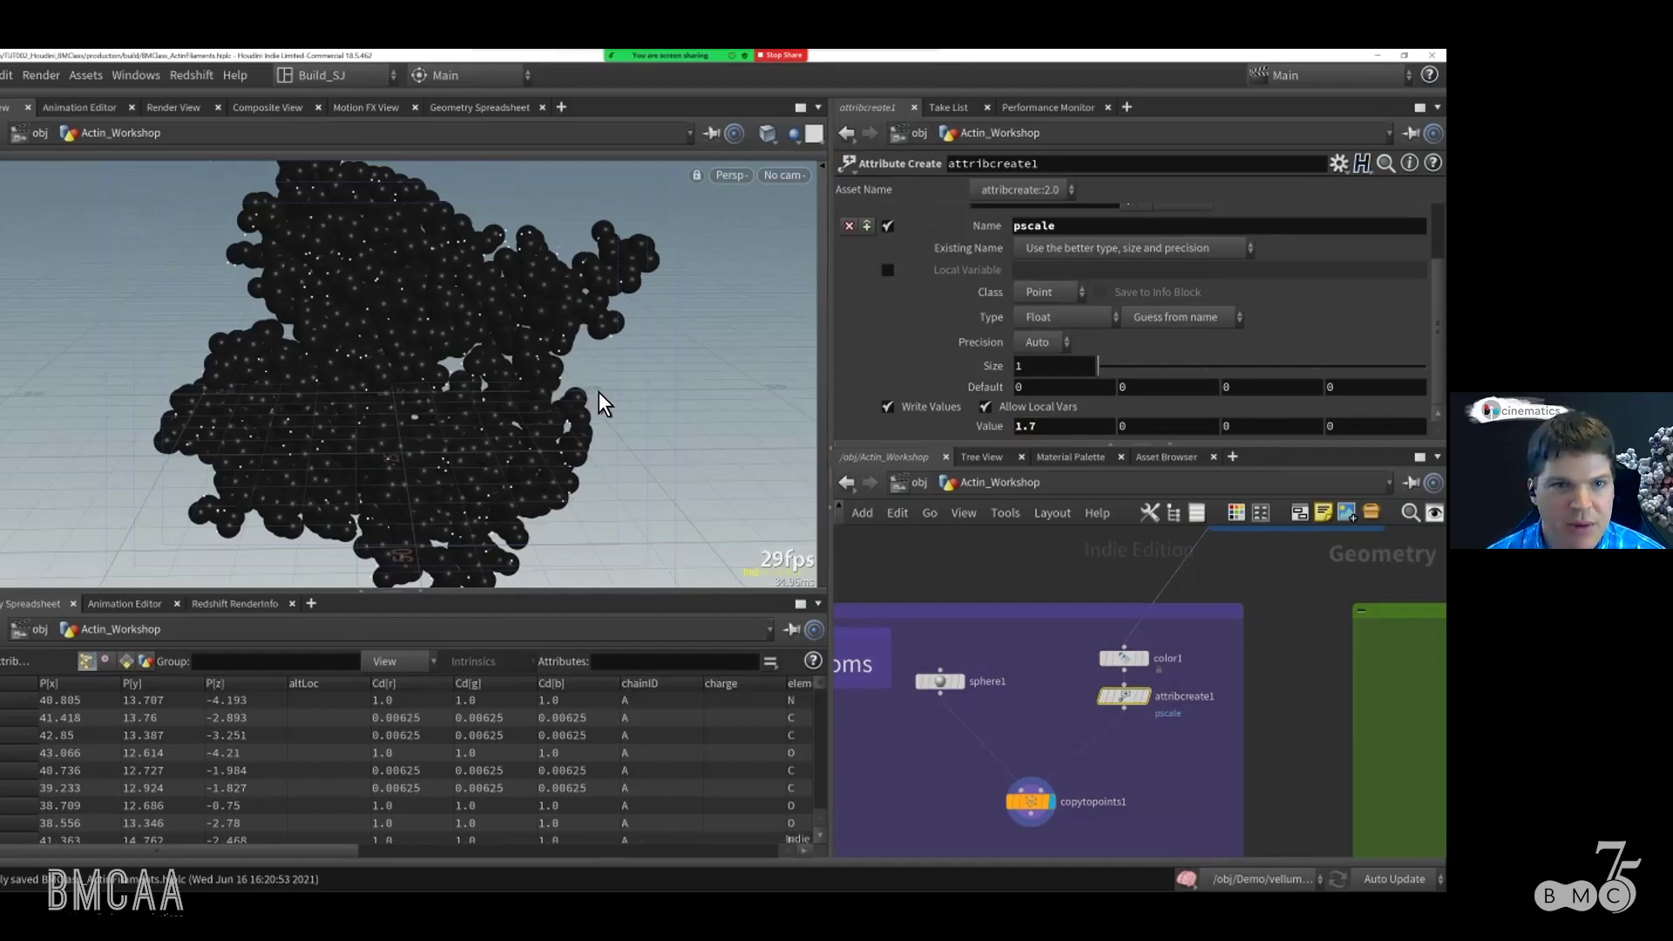
{"action": "left_click_drag", "start_coordinate": [521, 419], "coordinate": [332, 407]}
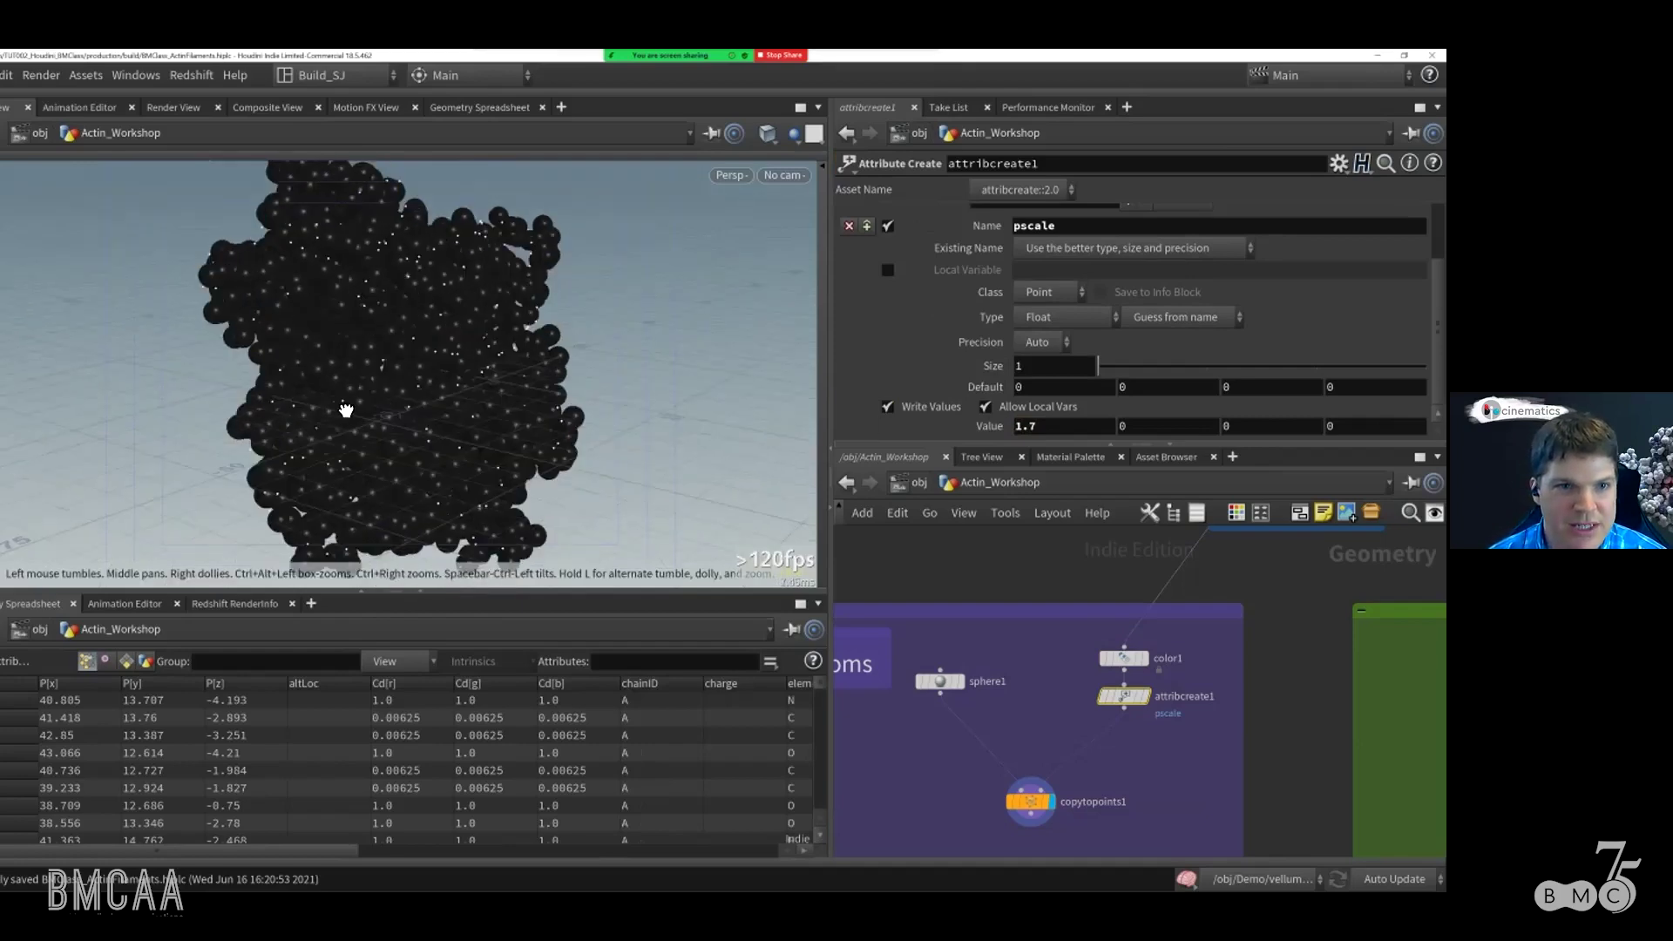
{"action": "right_click_drag", "start_coordinate": [332, 407], "coordinate": [431, 419]}
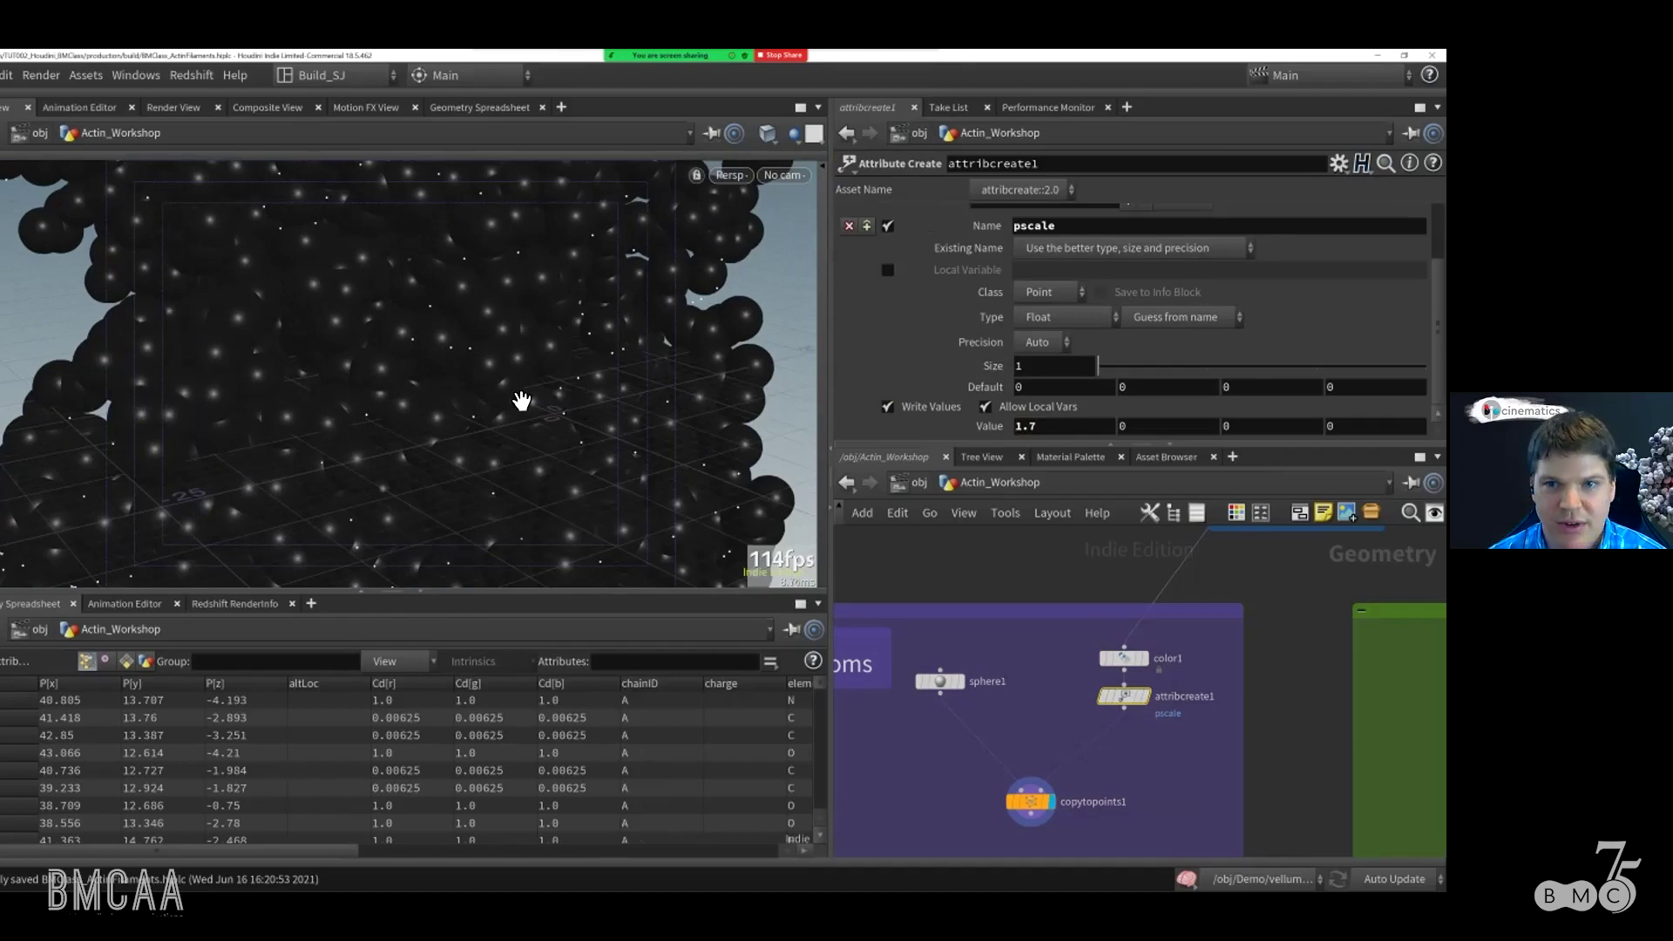
{"action": "key", "text": "space+h"}
{"action": "left_click_drag", "start_coordinate": [498, 380], "coordinate": [557, 374]}
Step: Set the first default value of pscale to .5 for the non-carbon atoms, after trying .3, and inspect the spheres
{"action": "scroll", "coordinate": [1132, 323], "scroll_direction": "up", "scroll_amount": 3}
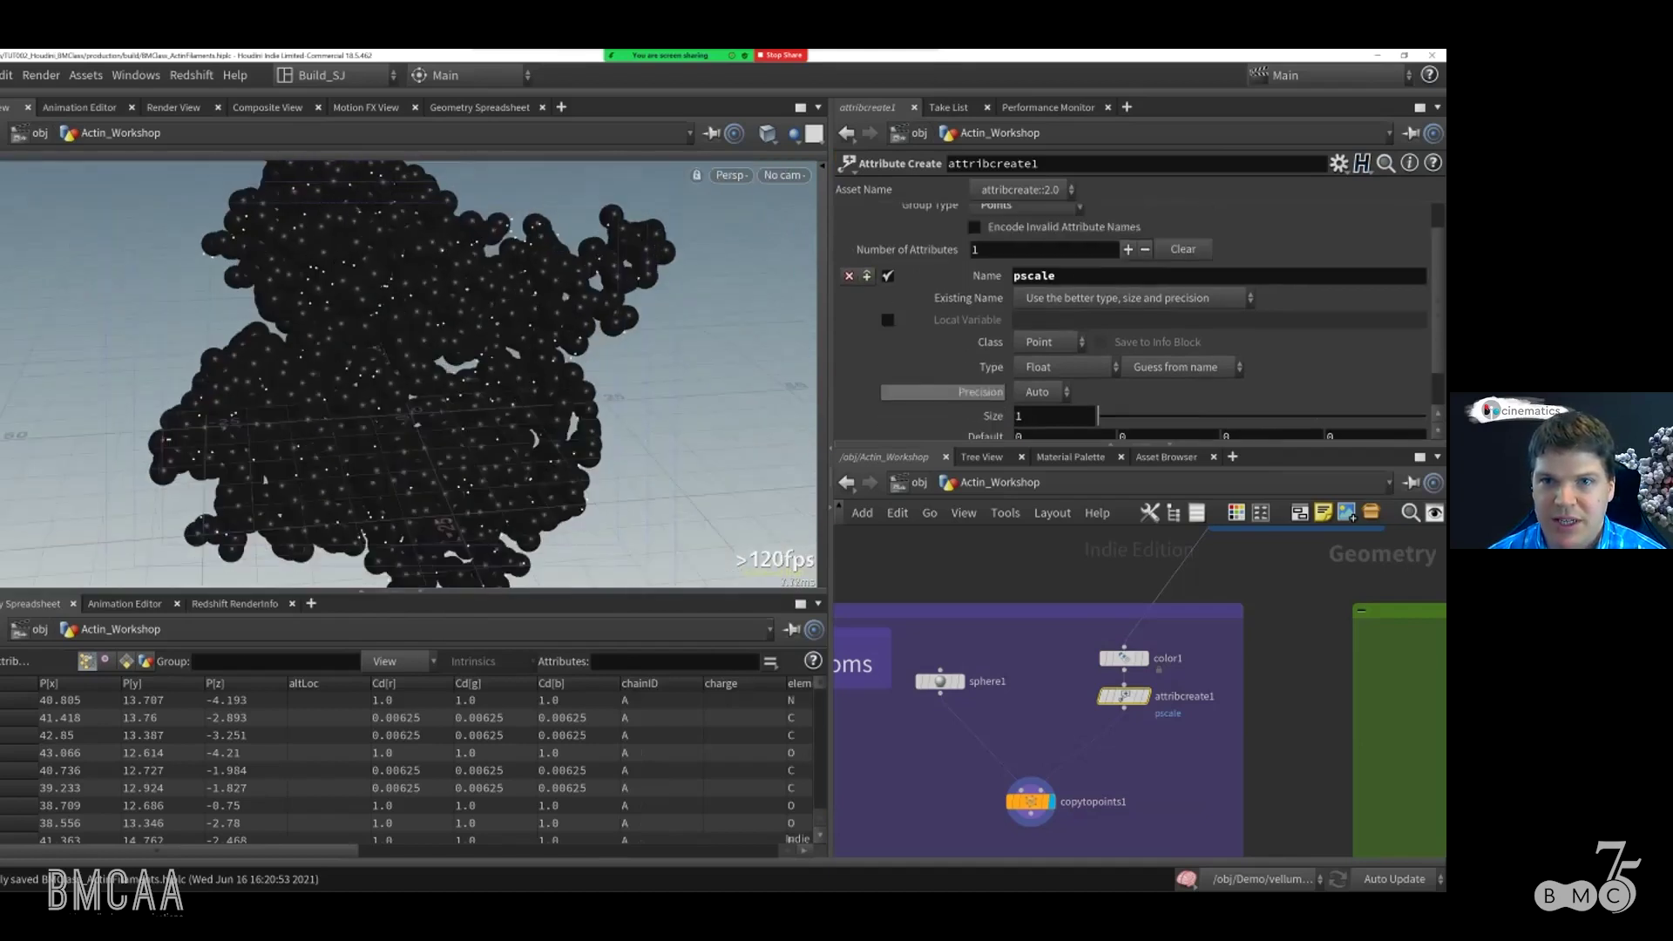
{"action": "scroll", "coordinate": [1132, 322], "scroll_direction": "down", "scroll_amount": 3}
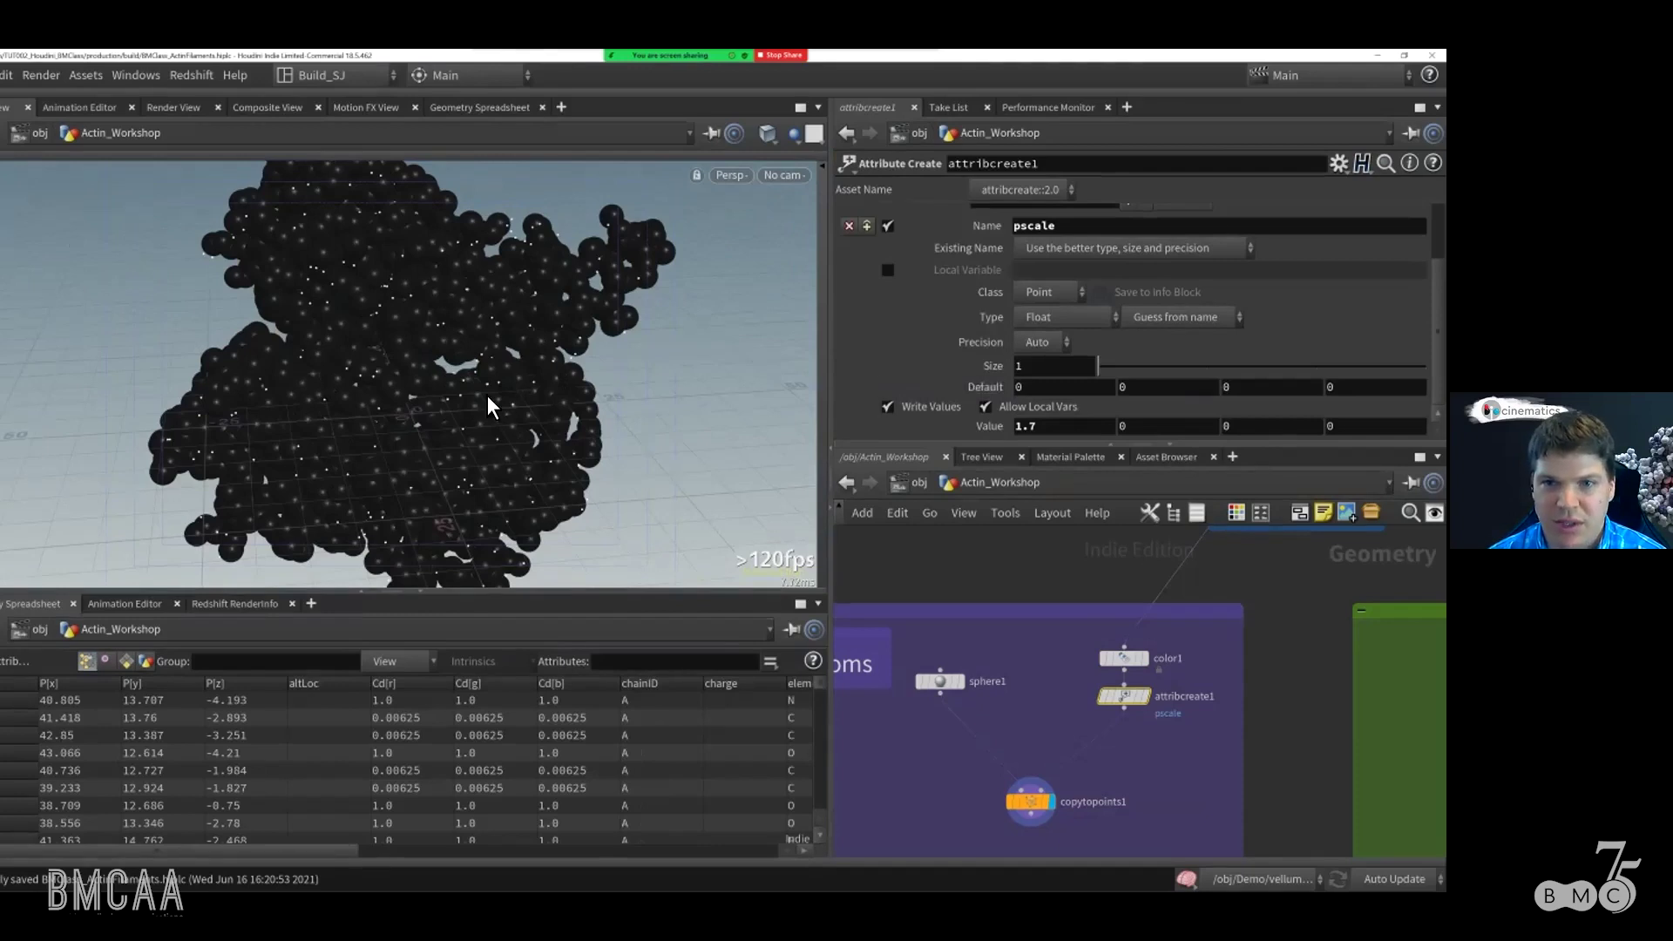
{"action": "left_click", "coordinate": [1046, 386]}
{"action": "type", "text": ".3"}
{"action": "key", "text": "Return"}
{"action": "left_click", "coordinate": [1045, 386]}
{"action": "key", "text": "BackSpace"}
{"action": "type", "text": "5"}
{"action": "key", "text": "Return"}
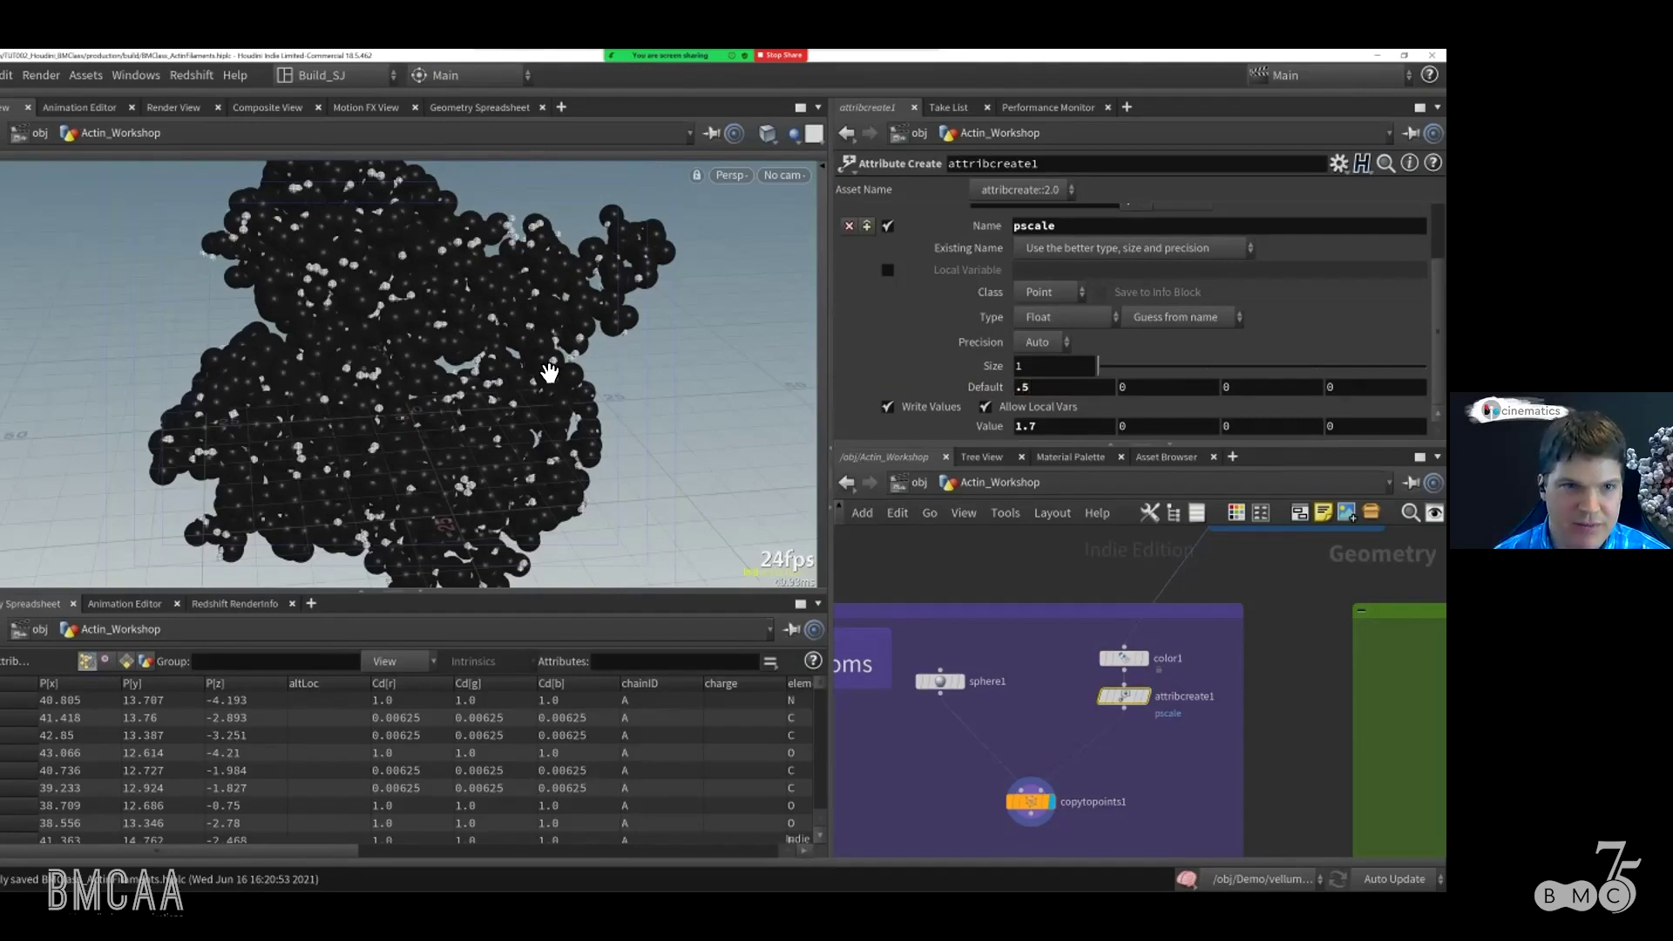
{"action": "scroll", "coordinate": [549, 372], "scroll_direction": "up", "scroll_amount": 5}
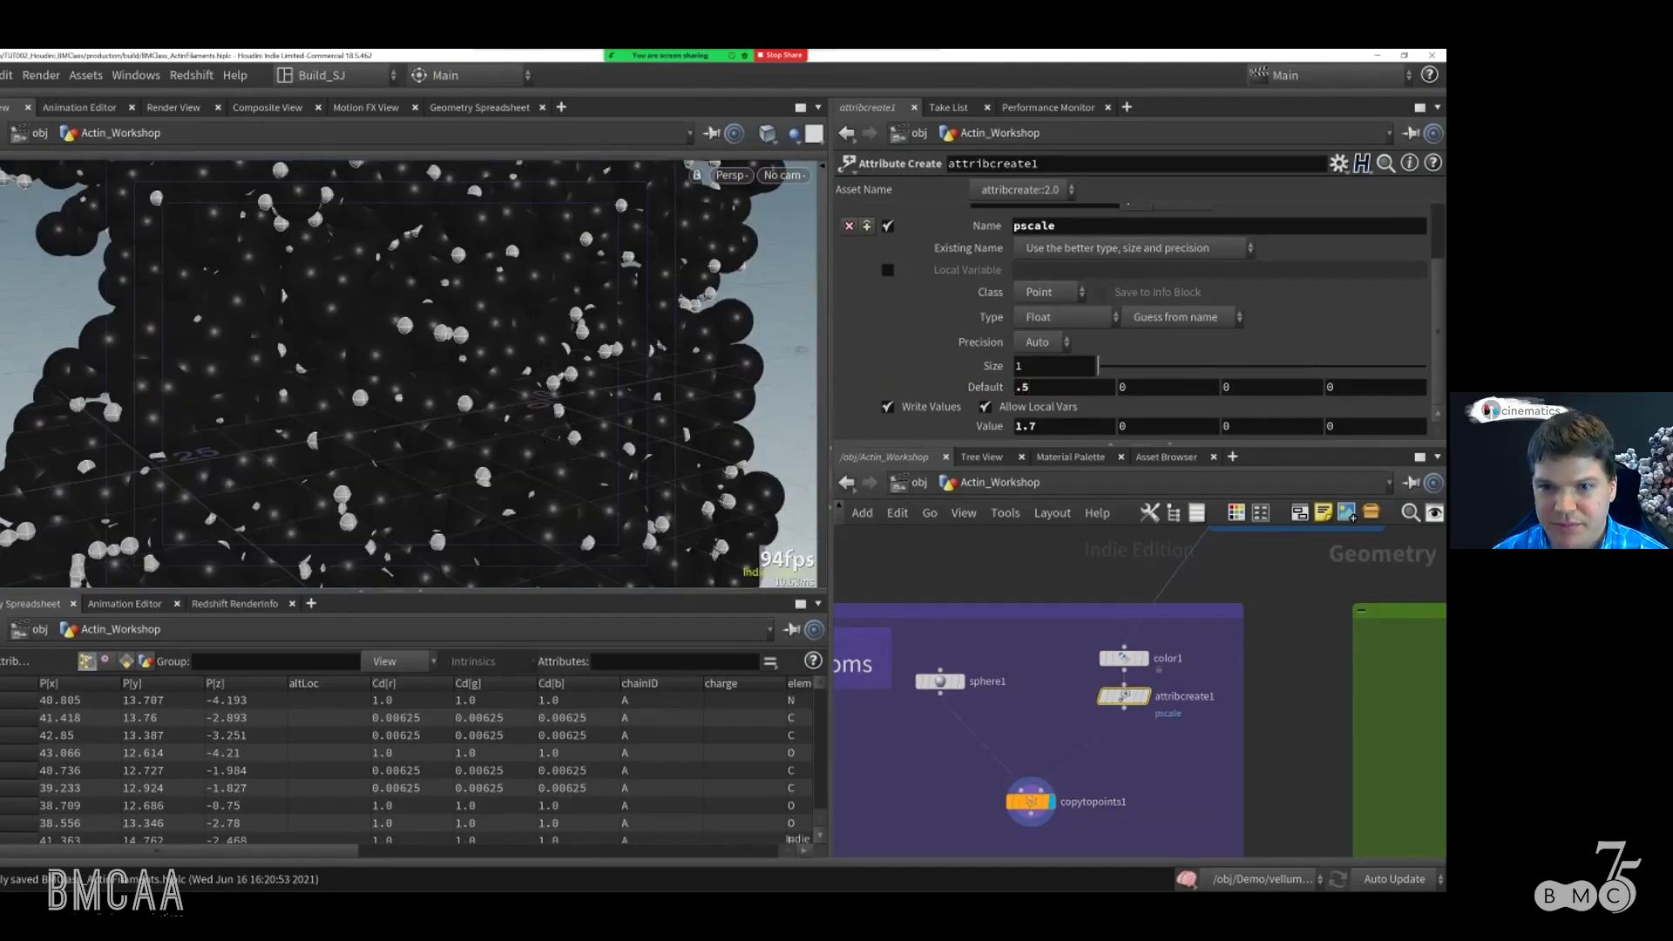
{"action": "scroll", "coordinate": [1028, 766], "scroll_direction": "down", "scroll_amount": 4}
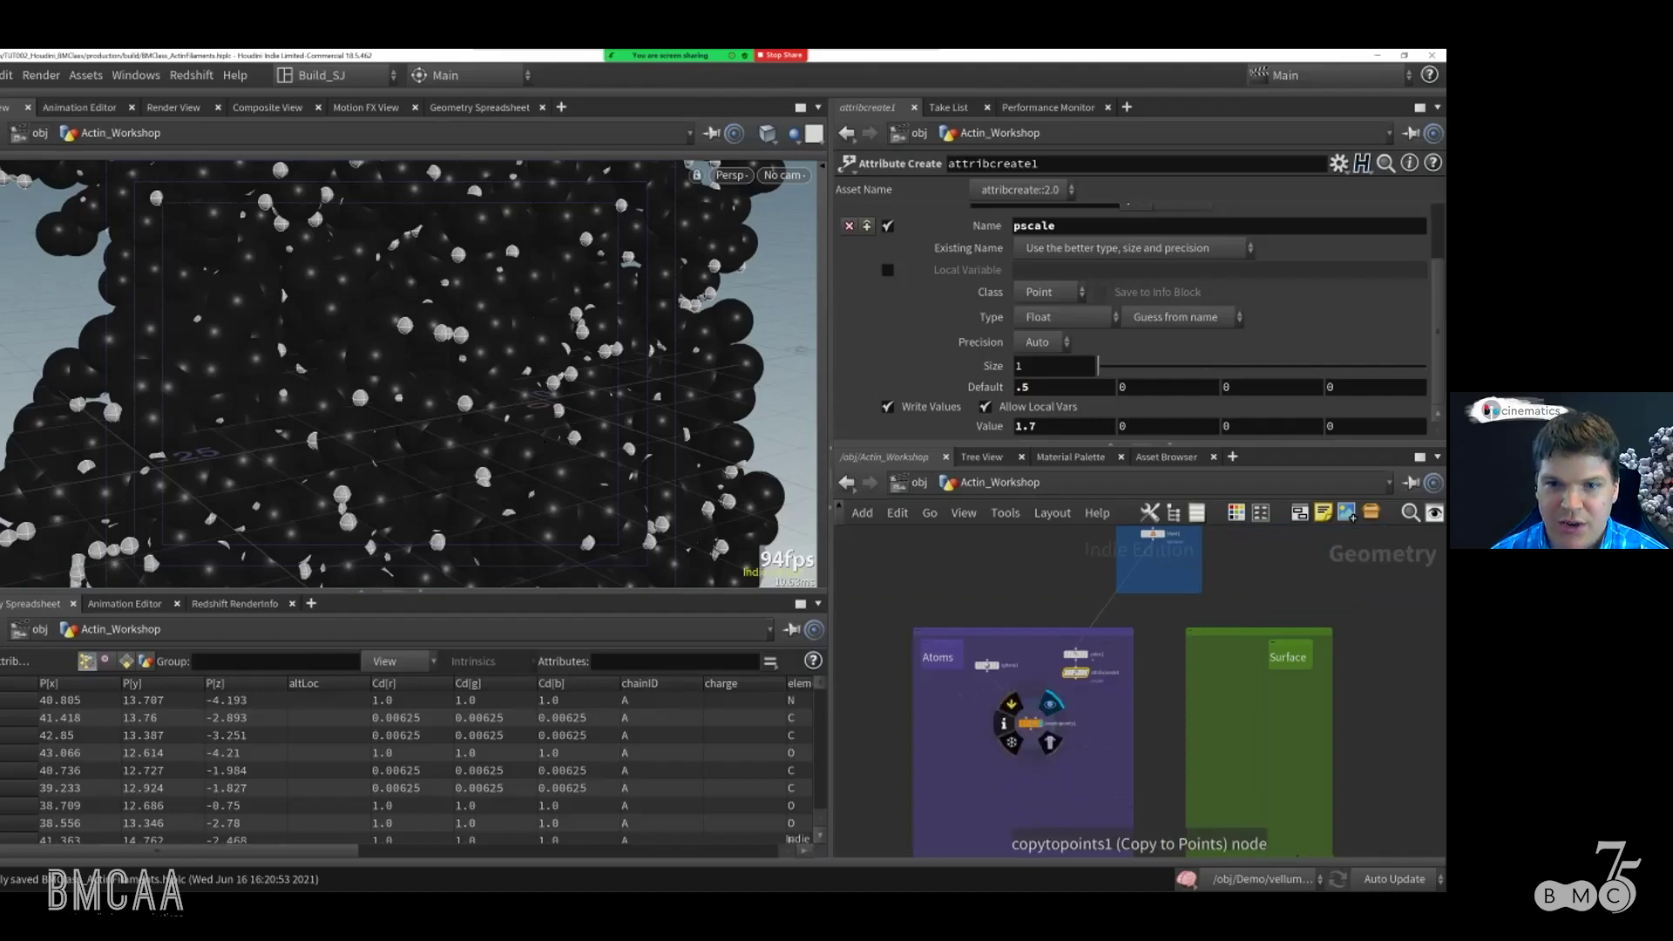
Step: Duplicate the color1 and attribcreate1 node pair and insert the copy below the originals in the Atoms network
{"action": "scroll", "coordinate": [1028, 775], "scroll_direction": "up", "scroll_amount": 2}
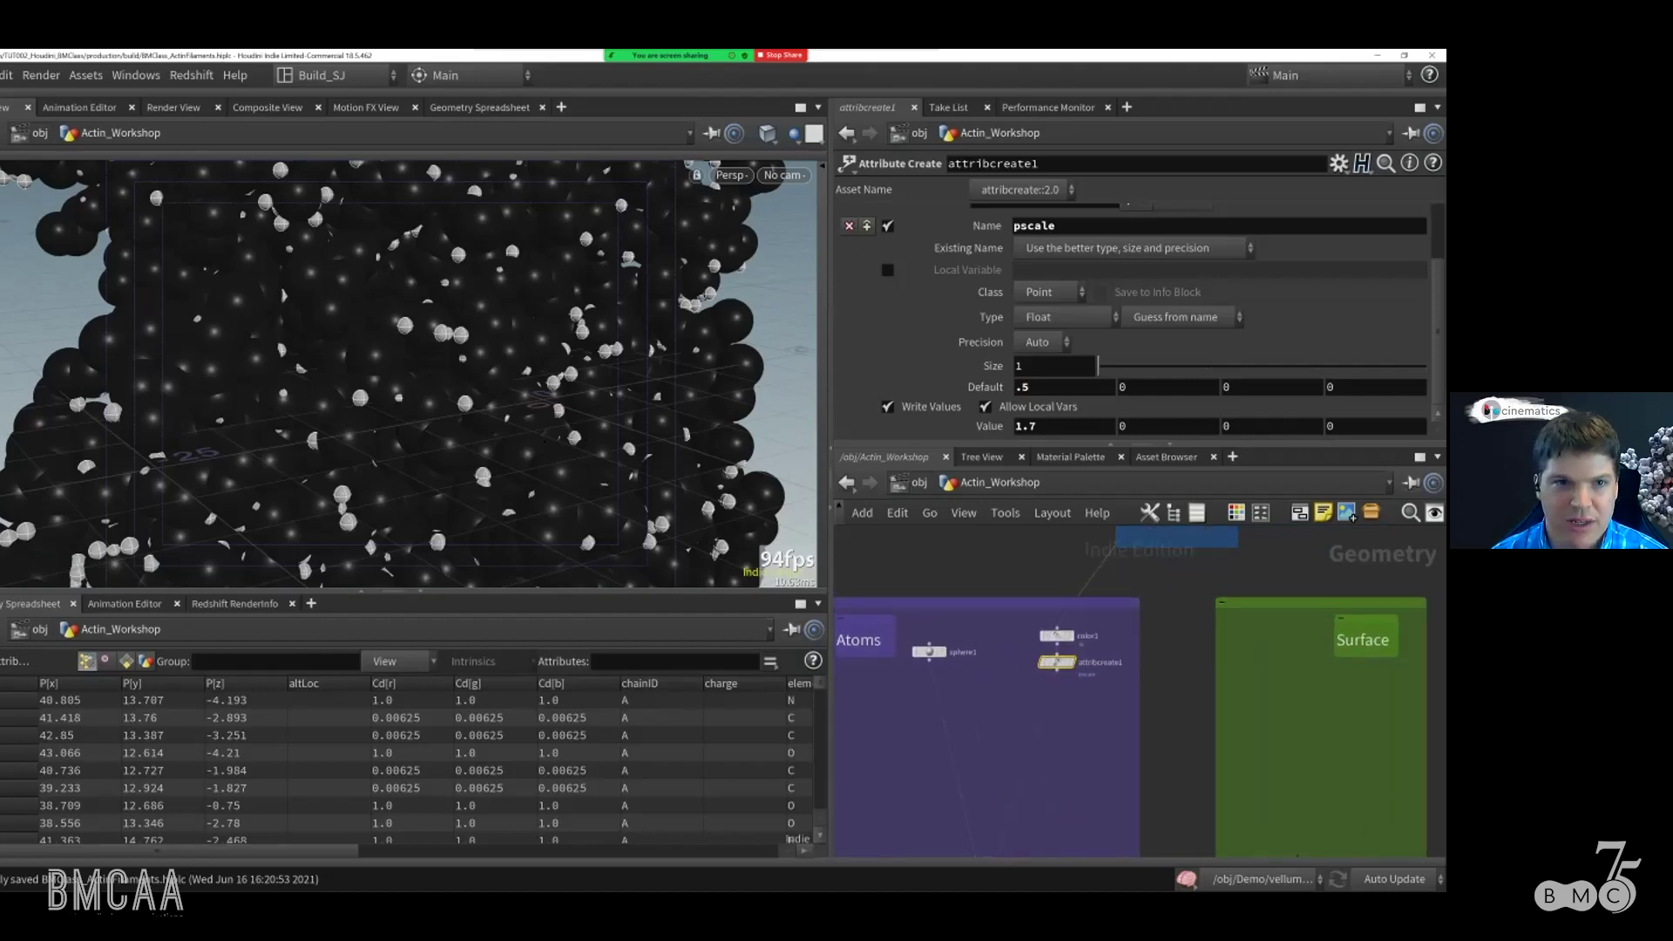
{"action": "left_click_drag", "start_coordinate": [1074, 698], "coordinate": [1060, 622]}
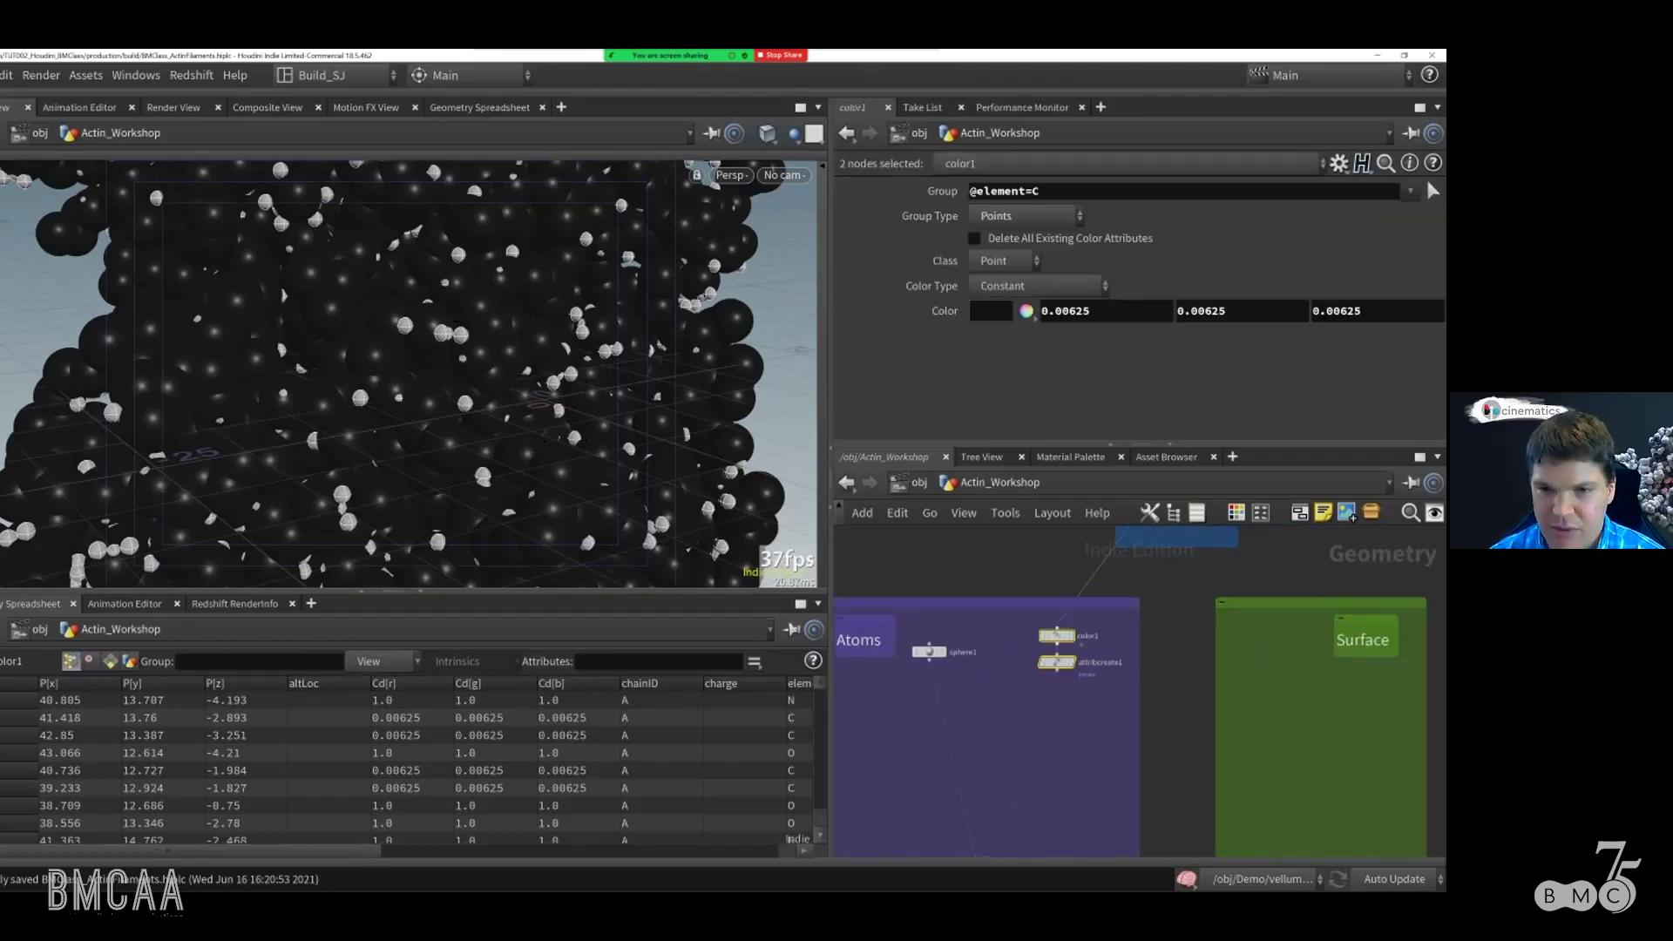
{"action": "key", "text": "ctrl+c"}
{"action": "key", "text": "ctrl+v"}
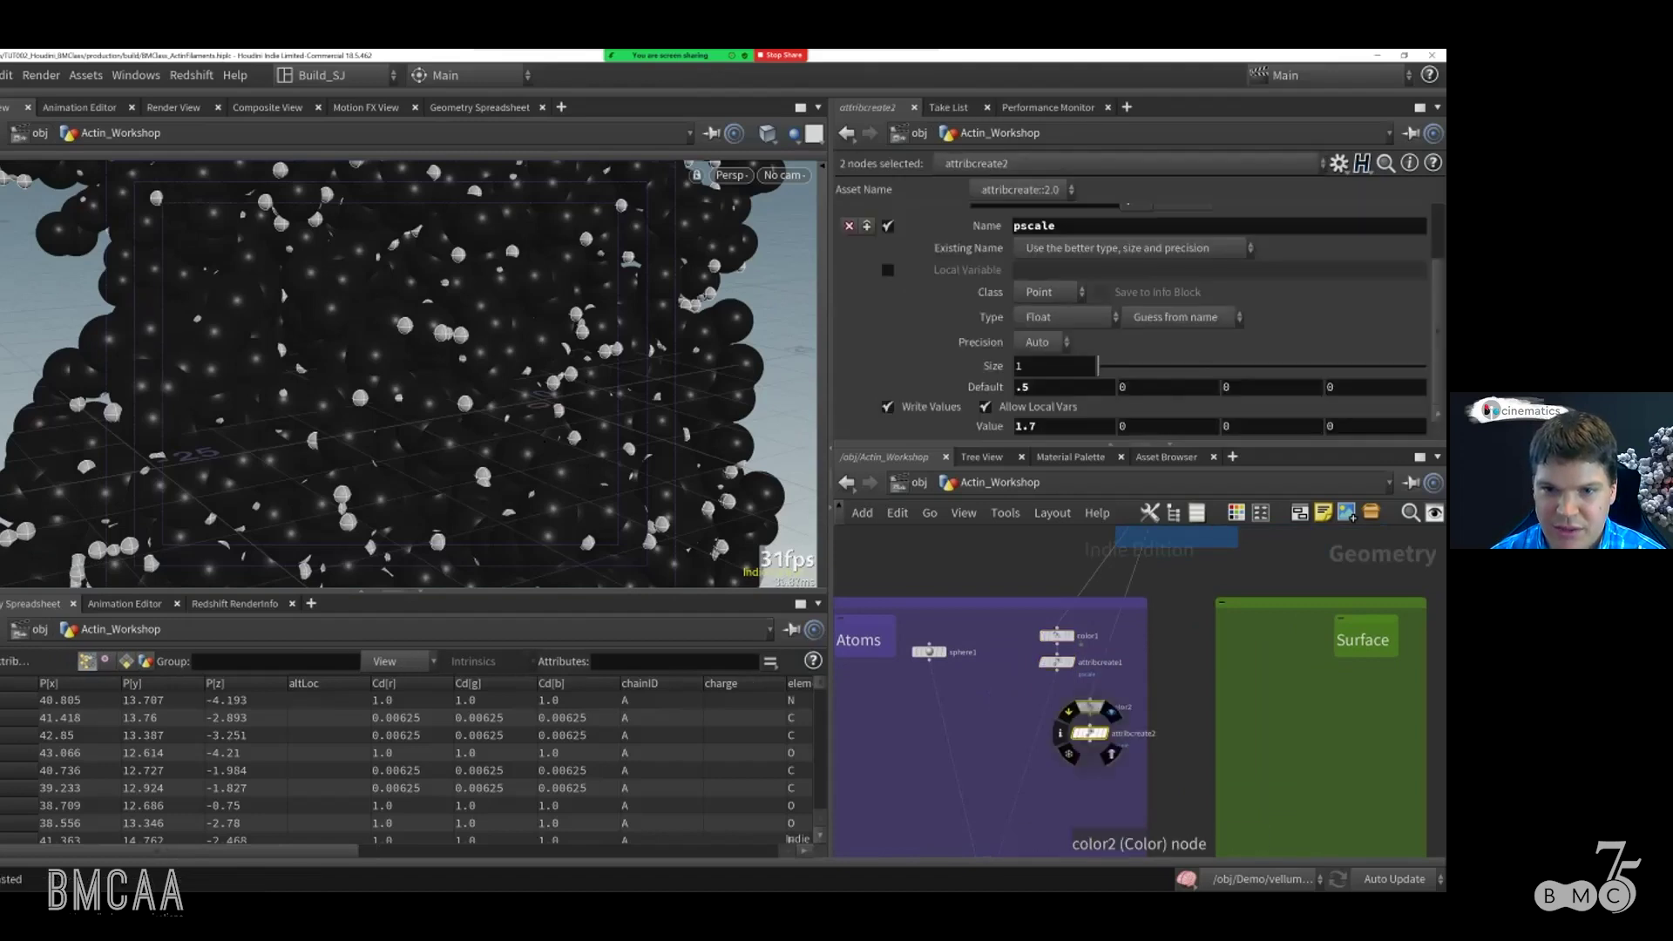
{"action": "left_click_drag", "start_coordinate": [1038, 703], "coordinate": [1092, 699]}
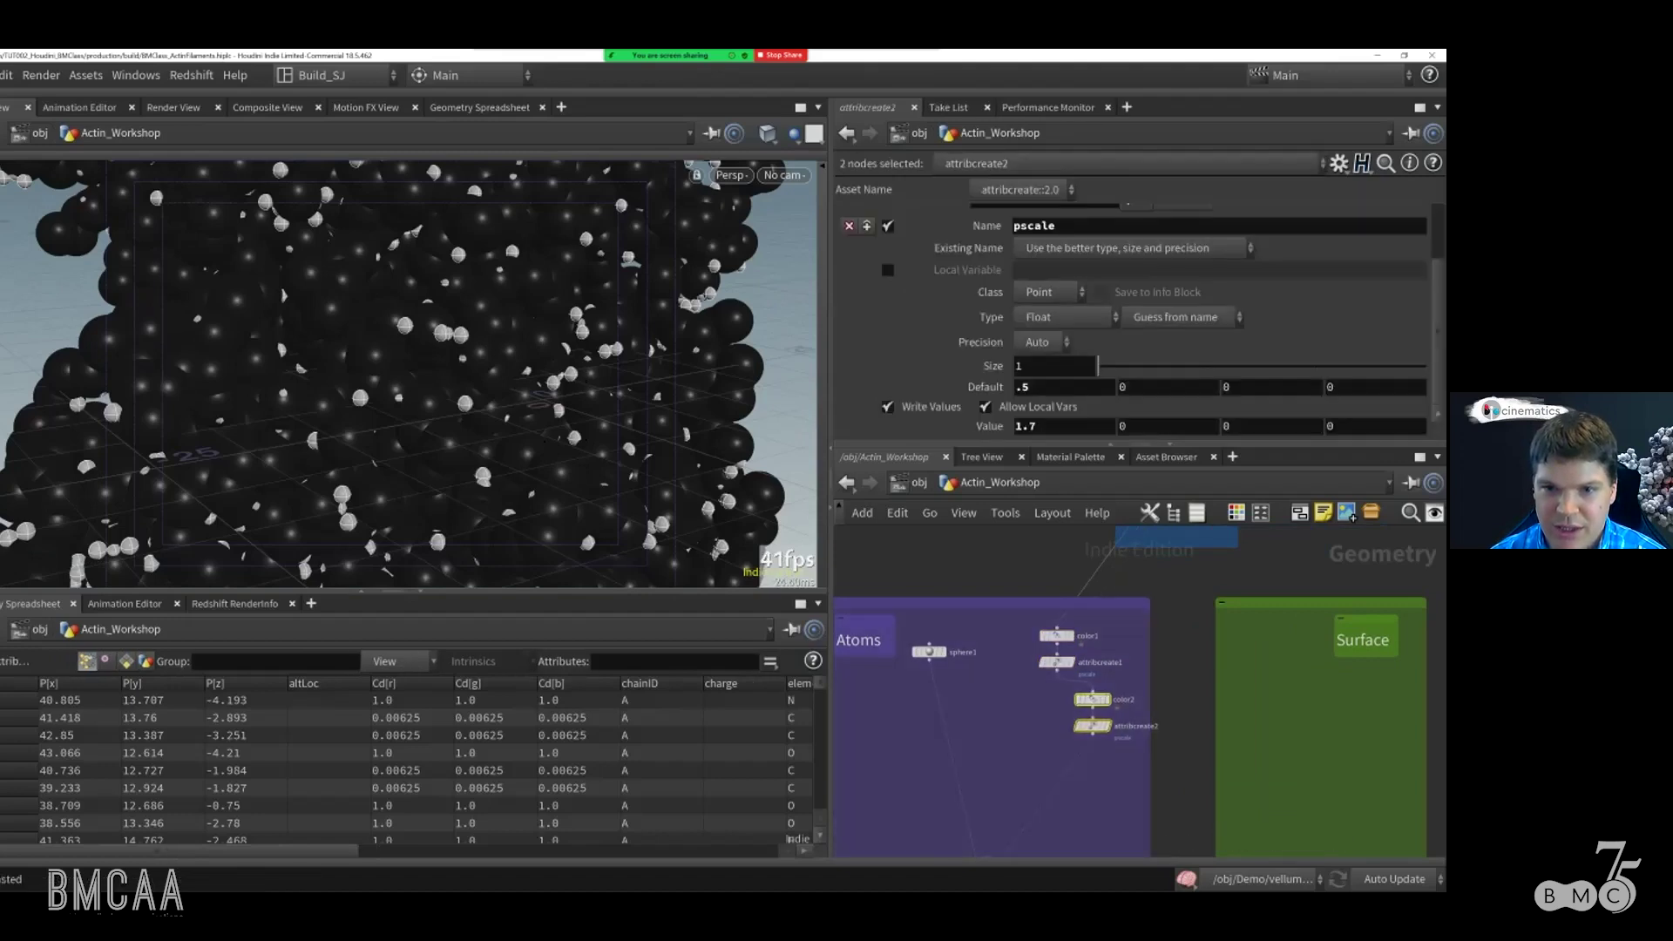
Step: Paste three more copies of the Color and Attribute Create pair and arrange them in the chain above the Copy to Points node
{"action": "middle_click_drag", "start_coordinate": [1046, 758], "coordinate": [1046, 686]}
{"action": "key", "text": "ctrl+v"}
{"action": "left_click_drag", "start_coordinate": [1037, 686], "coordinate": [1035, 678]}
{"action": "key", "text": "ctrl+v"}
{"action": "left_click_drag", "start_coordinate": [1099, 746], "coordinate": [1108, 739]}
{"action": "key", "text": "ctrl+v"}
{"action": "middle_click_drag", "start_coordinate": [1060, 777], "coordinate": [1069, 705]}
{"action": "left_click_drag", "start_coordinate": [993, 738], "coordinate": [1000, 797]}
{"action": "mouse_move", "coordinate": [1069, 707]}
{"action": "left_mouse_down"}
{"action": "mouse_move", "coordinate": [1075, 735]}
{"action": "mouse_move", "coordinate": [1053, 728]}
{"action": "left_mouse_up"}
{"action": "middle_click_drag", "start_coordinate": [1053, 732], "coordinate": [1042, 831]}
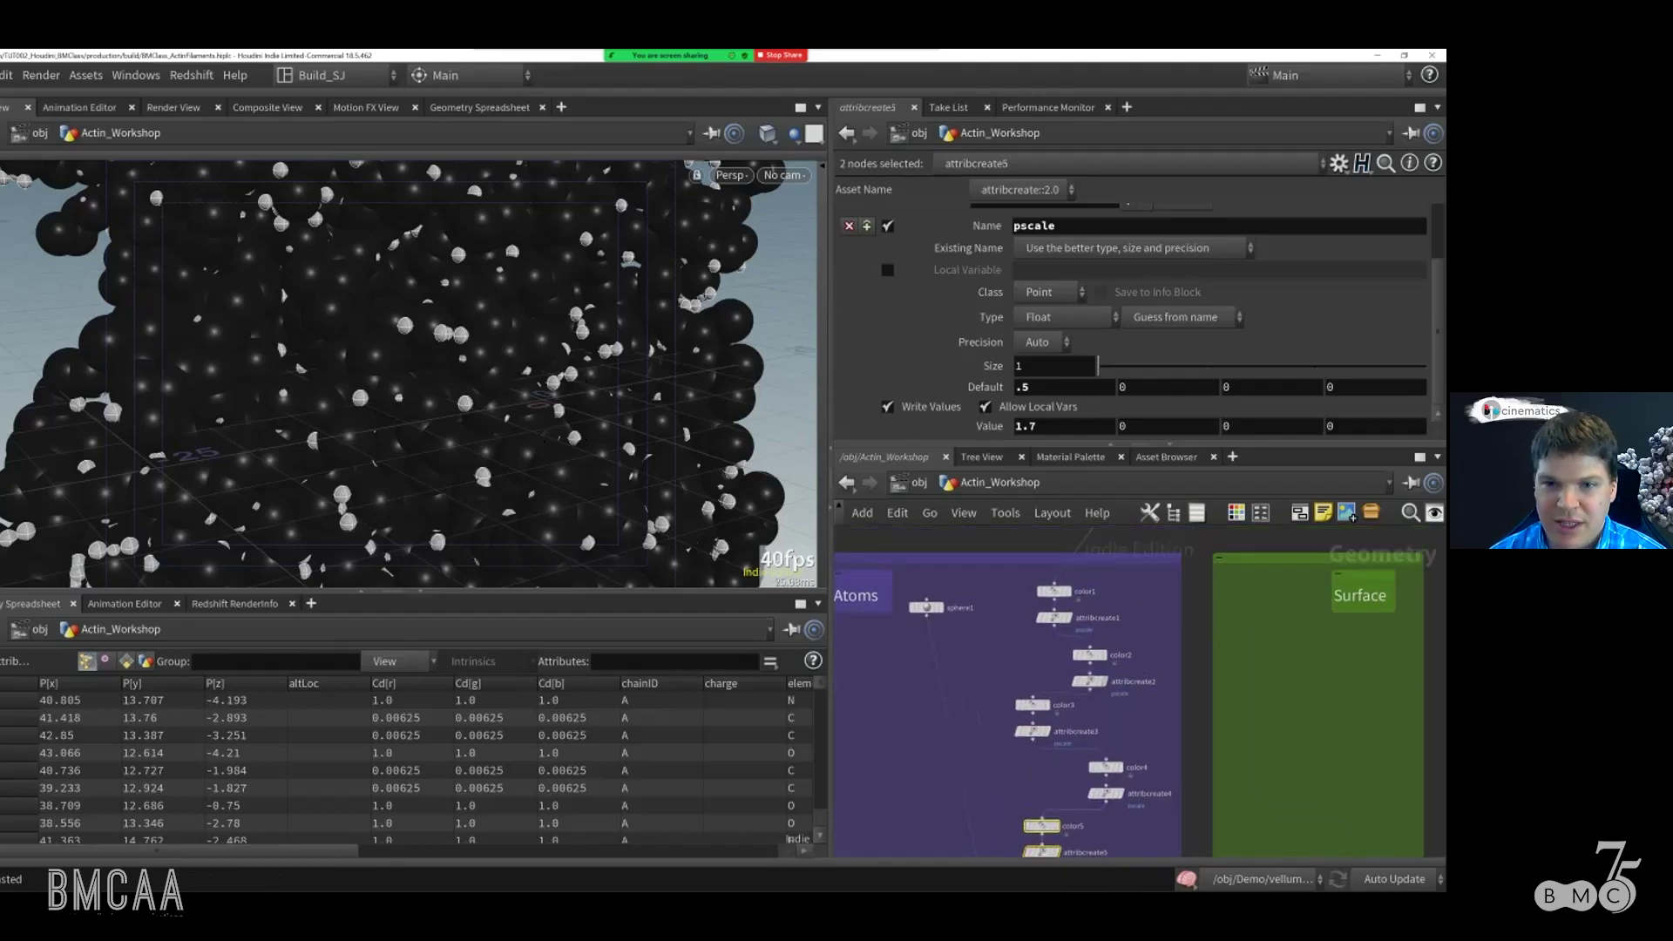
{"action": "left_click", "coordinate": [1090, 654]}
{"action": "mouse_move", "coordinate": [980, 719]}
{"action": "middle_mouse_down"}
{"action": "mouse_move", "coordinate": [971, 698]}
{"action": "mouse_move", "coordinate": [986, 724]}
{"action": "middle_mouse_up"}
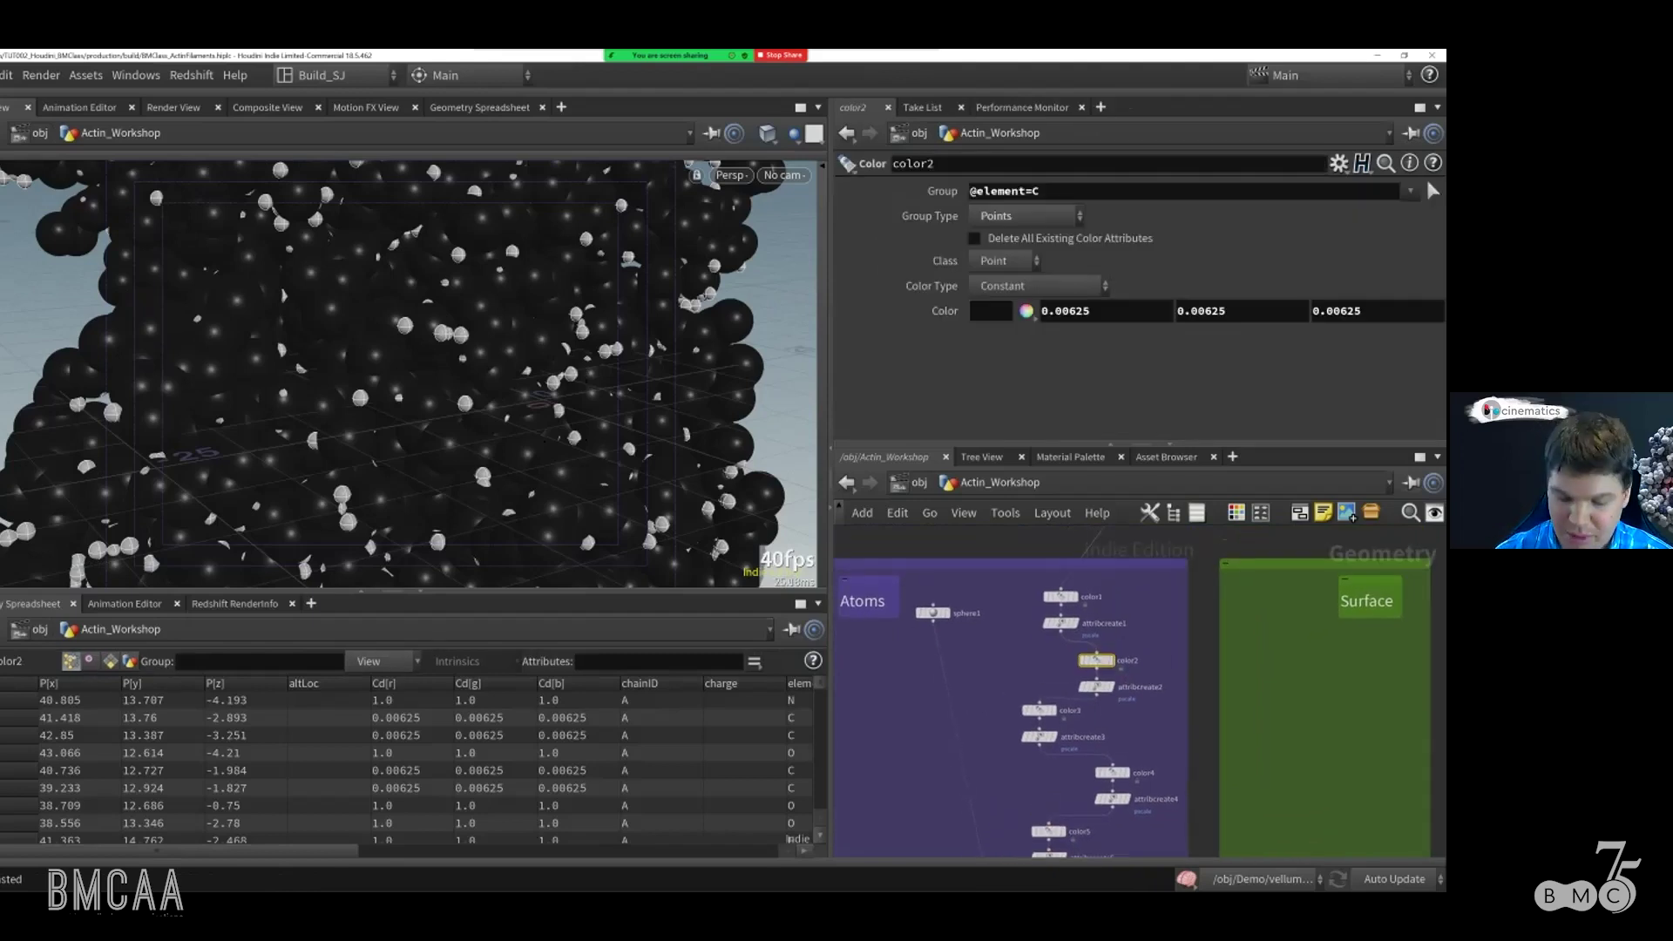
{"action": "left_click", "coordinate": [1036, 191]}
{"action": "key", "text": "BackSpace"}
{"action": "type", "text": "N"}
{"action": "key", "text": "Return"}
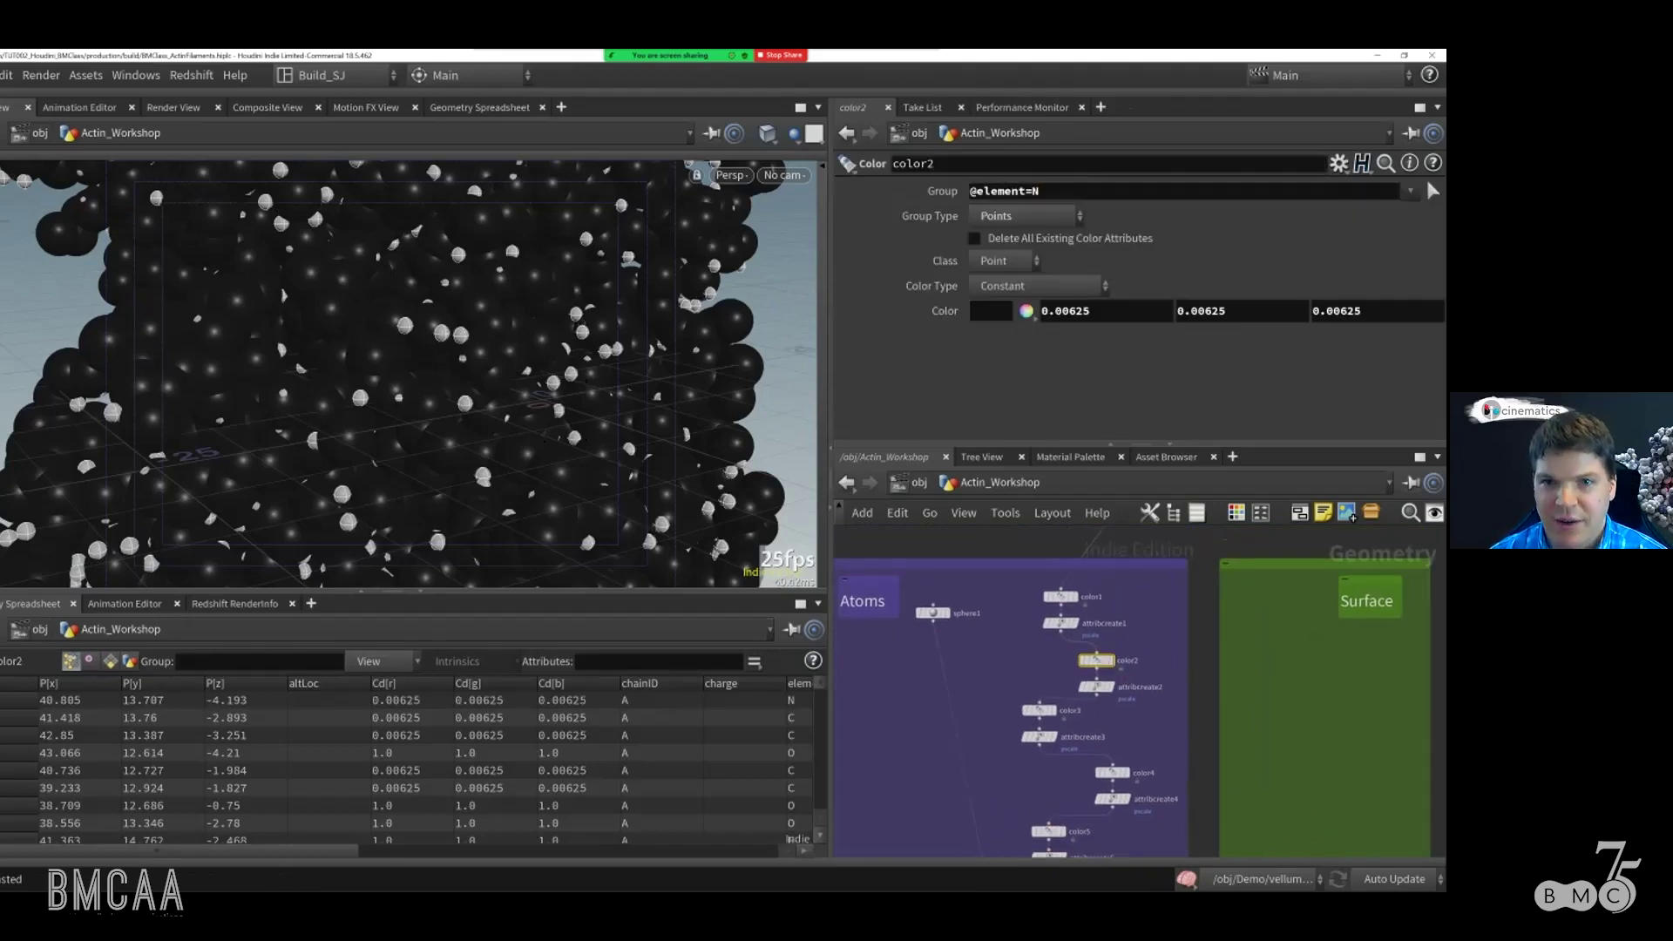
{"action": "left_click", "coordinate": [990, 311]}
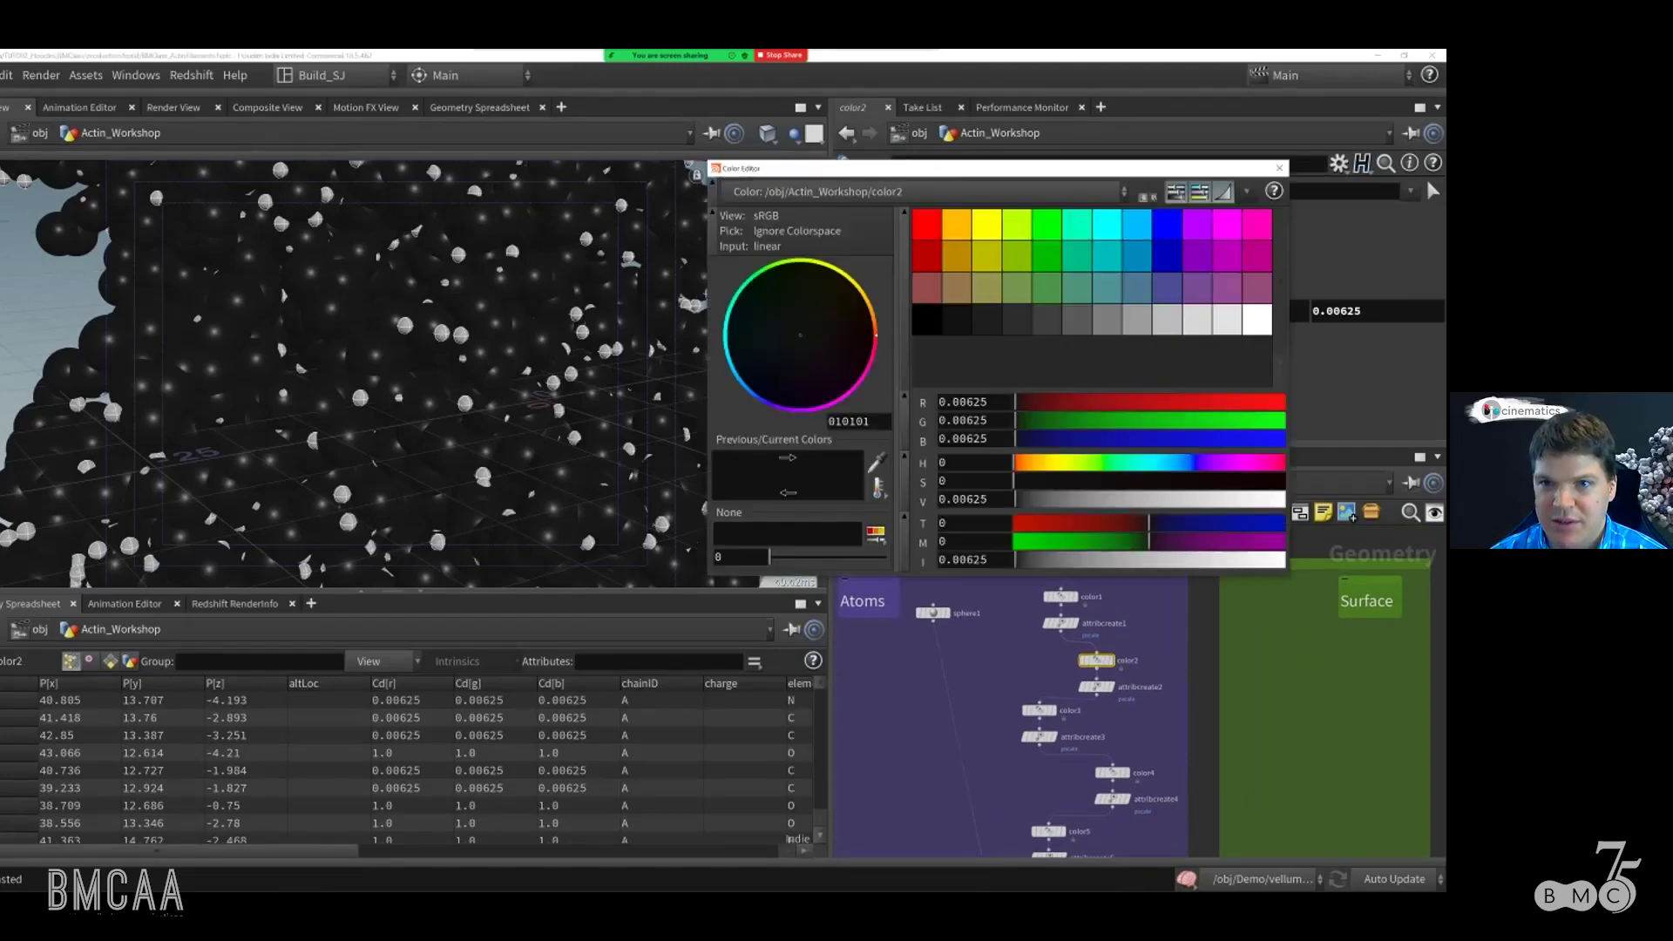
{"action": "left_click", "coordinate": [1136, 225]}
{"action": "left_click", "coordinate": [1279, 167]}
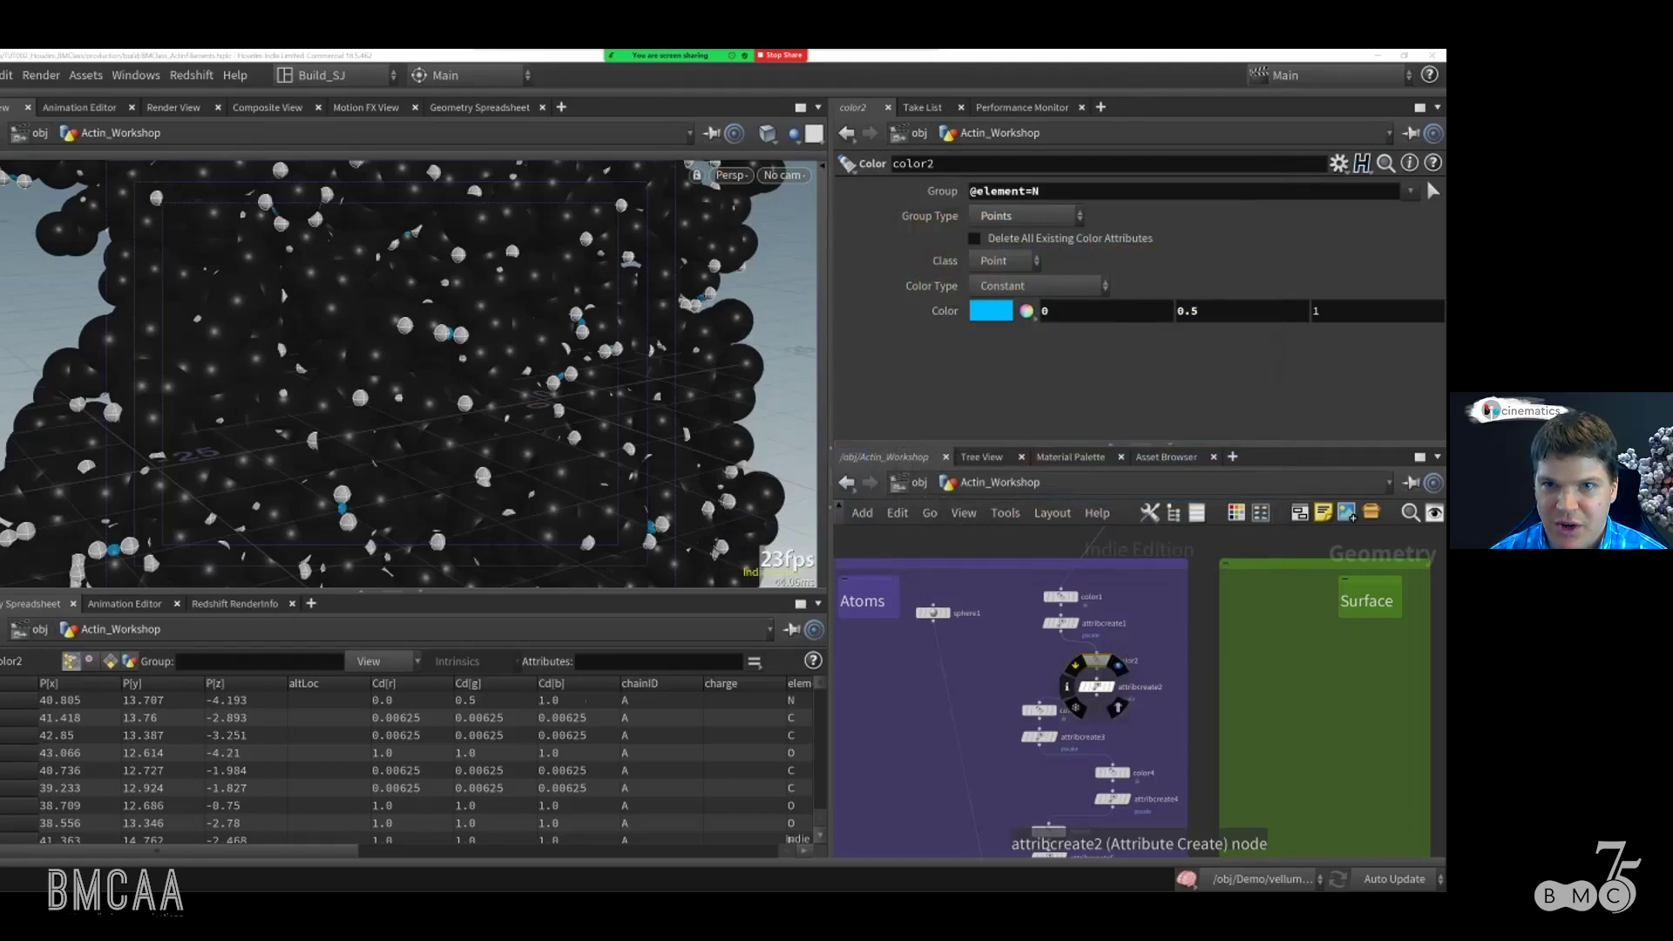
{"action": "left_click", "coordinate": [1096, 687]}
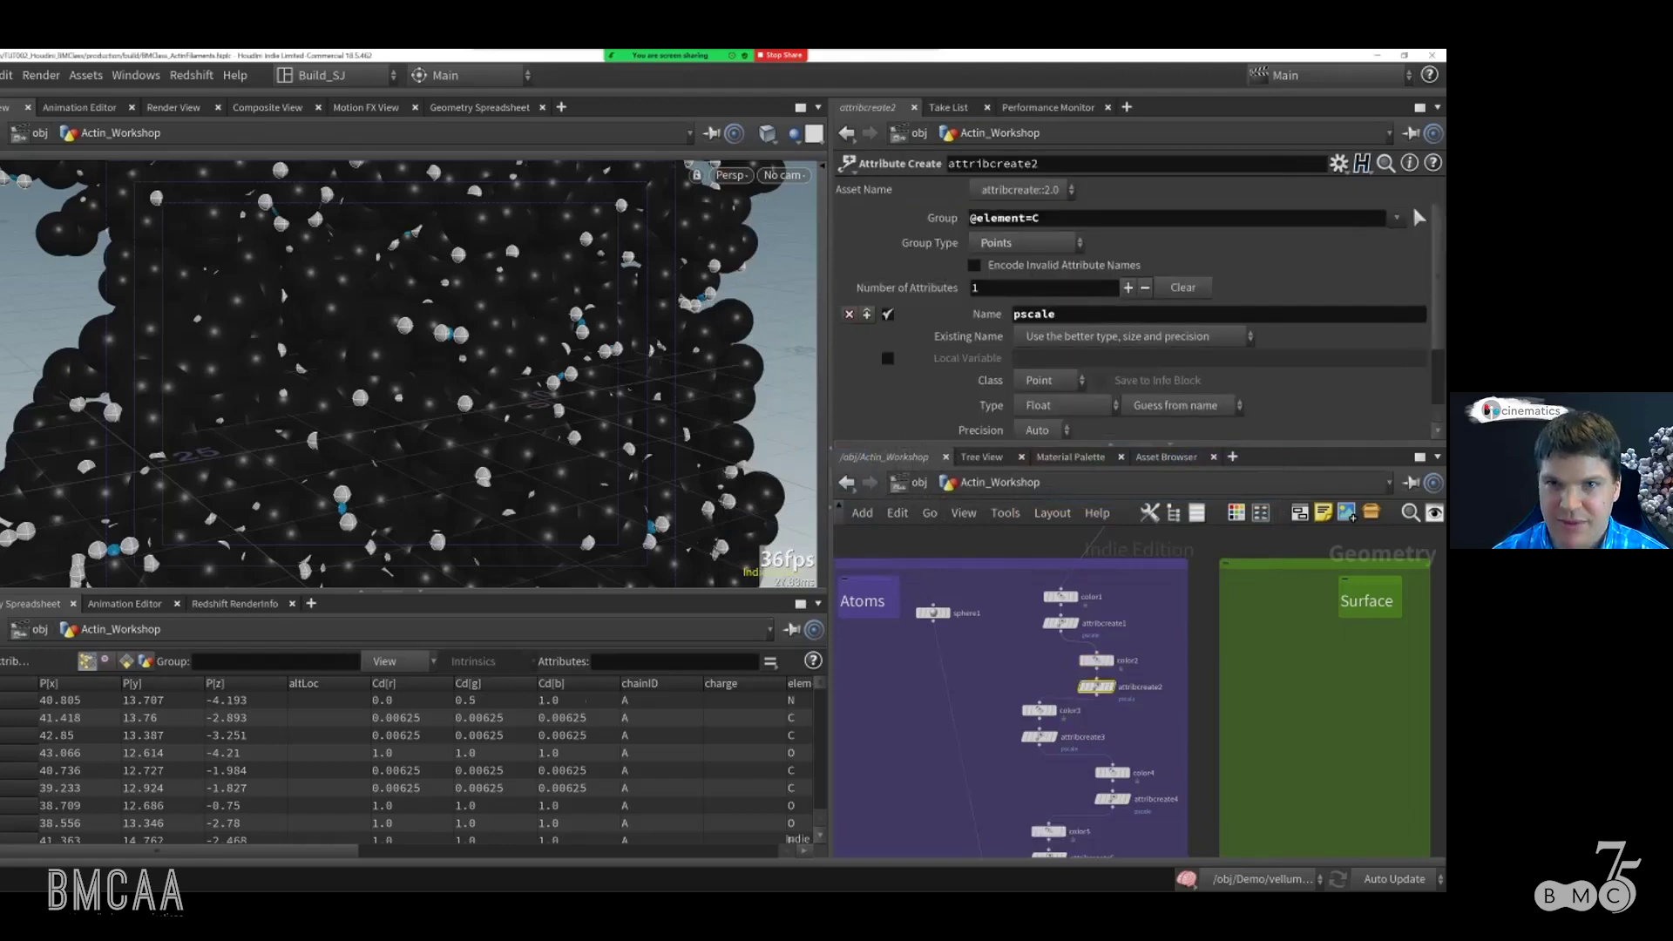
{"action": "left_click", "coordinate": [1041, 218]}
{"action": "key", "text": "Return"}
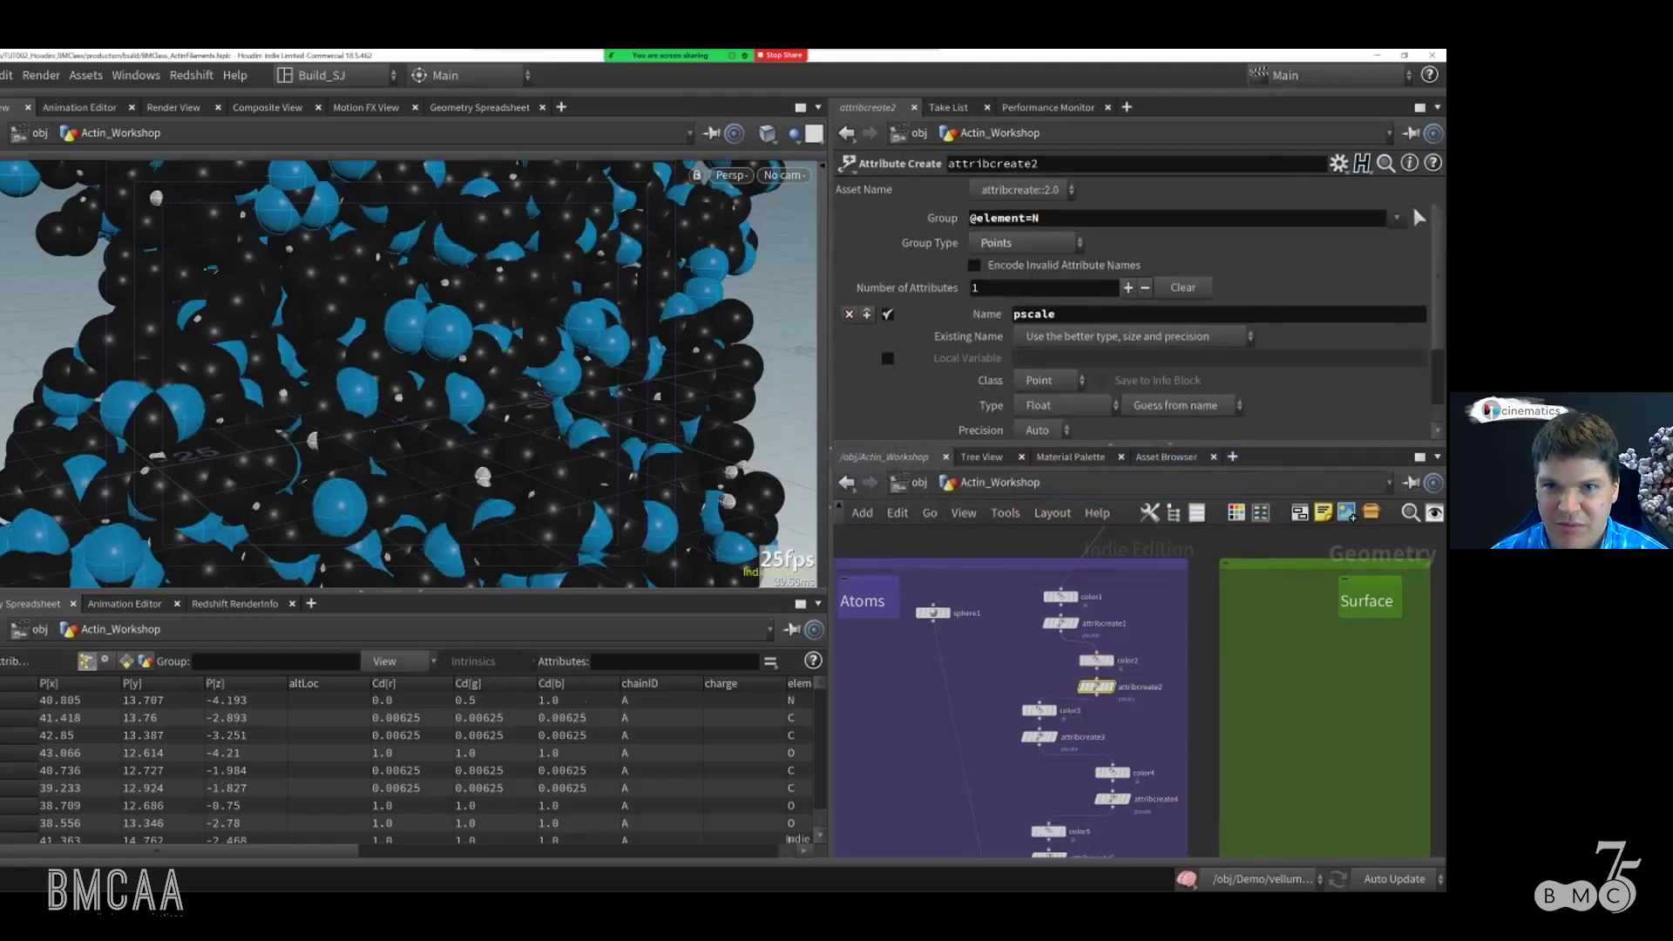
{"action": "scroll", "coordinate": [1141, 319], "scroll_direction": "down", "scroll_amount": 3}
{"action": "scroll", "coordinate": [1141, 319], "scroll_direction": "down", "scroll_amount": 1}
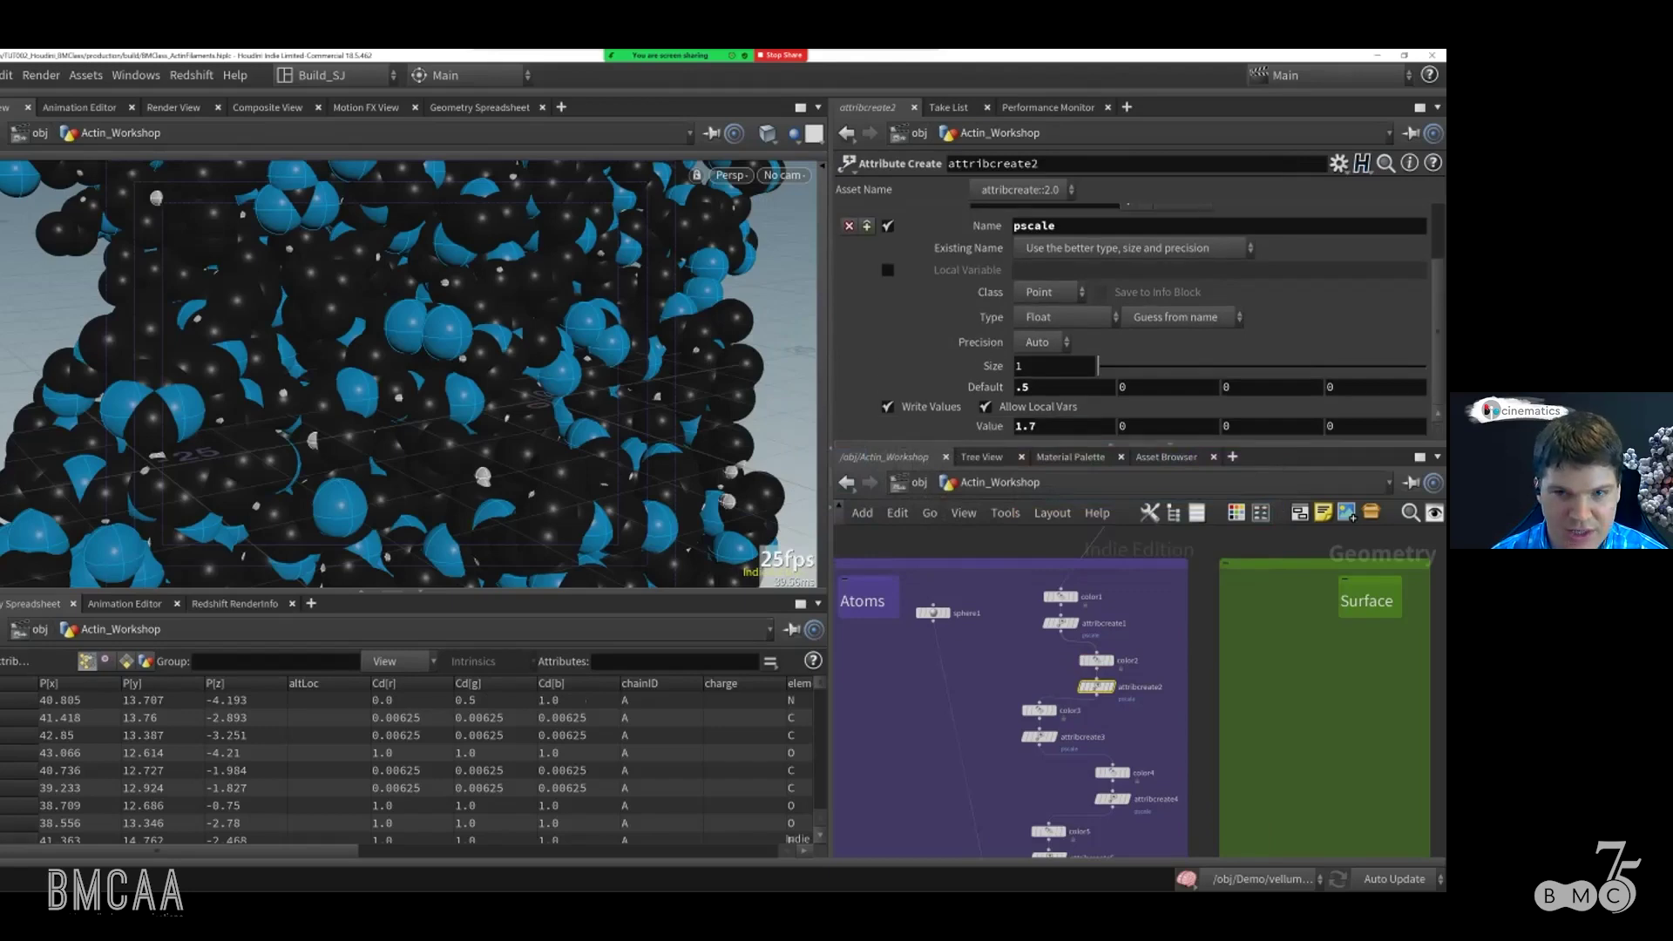
{"action": "double_click", "coordinate": [1026, 426]}
{"action": "type", "text": "1.55"}
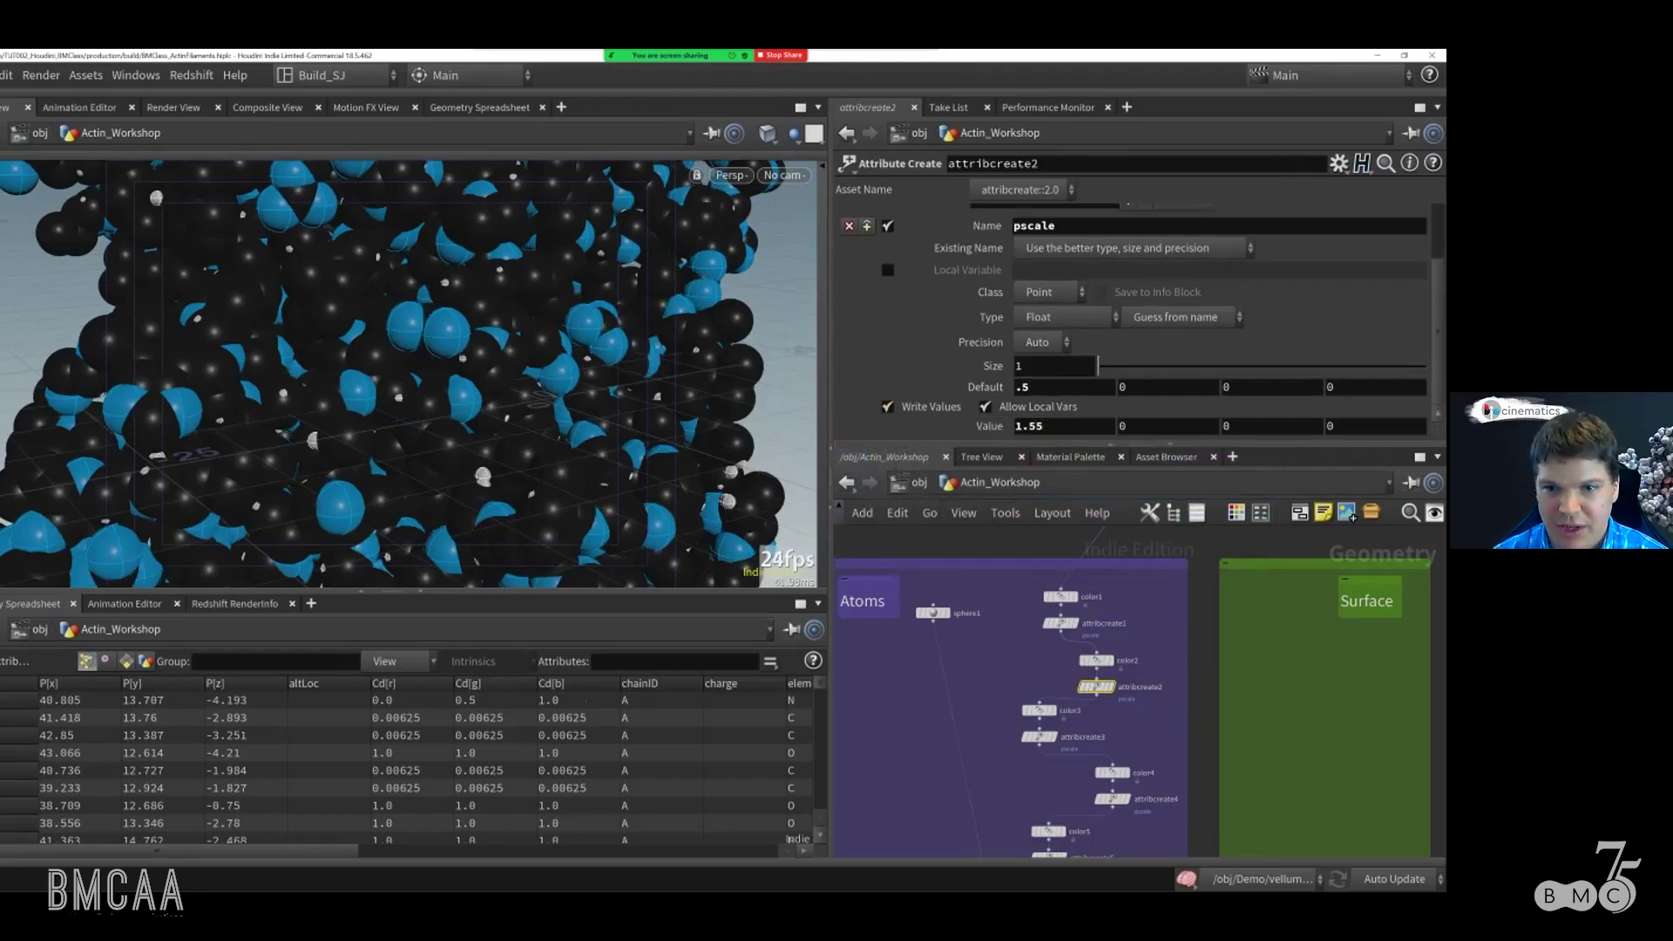
{"action": "left_click", "coordinate": [1039, 710]}
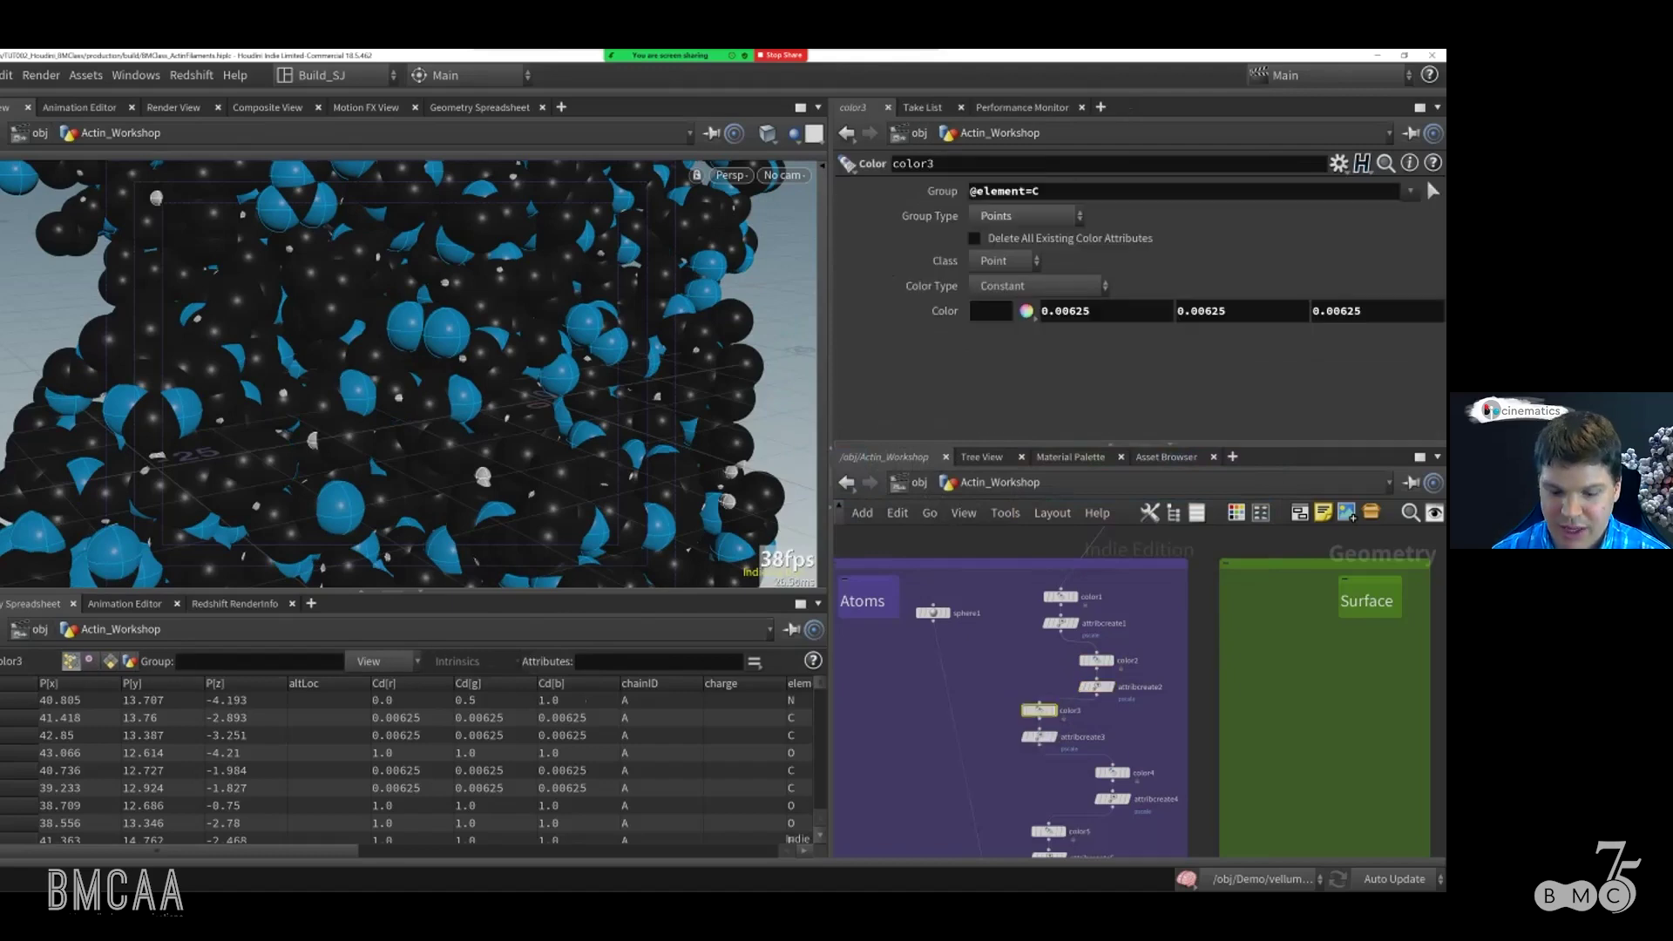
{"action": "left_click", "coordinate": [1056, 191]}
{"action": "key", "text": "BackSpace"}
{"action": "type", "text": "O"}
{"action": "key", "text": "Return"}
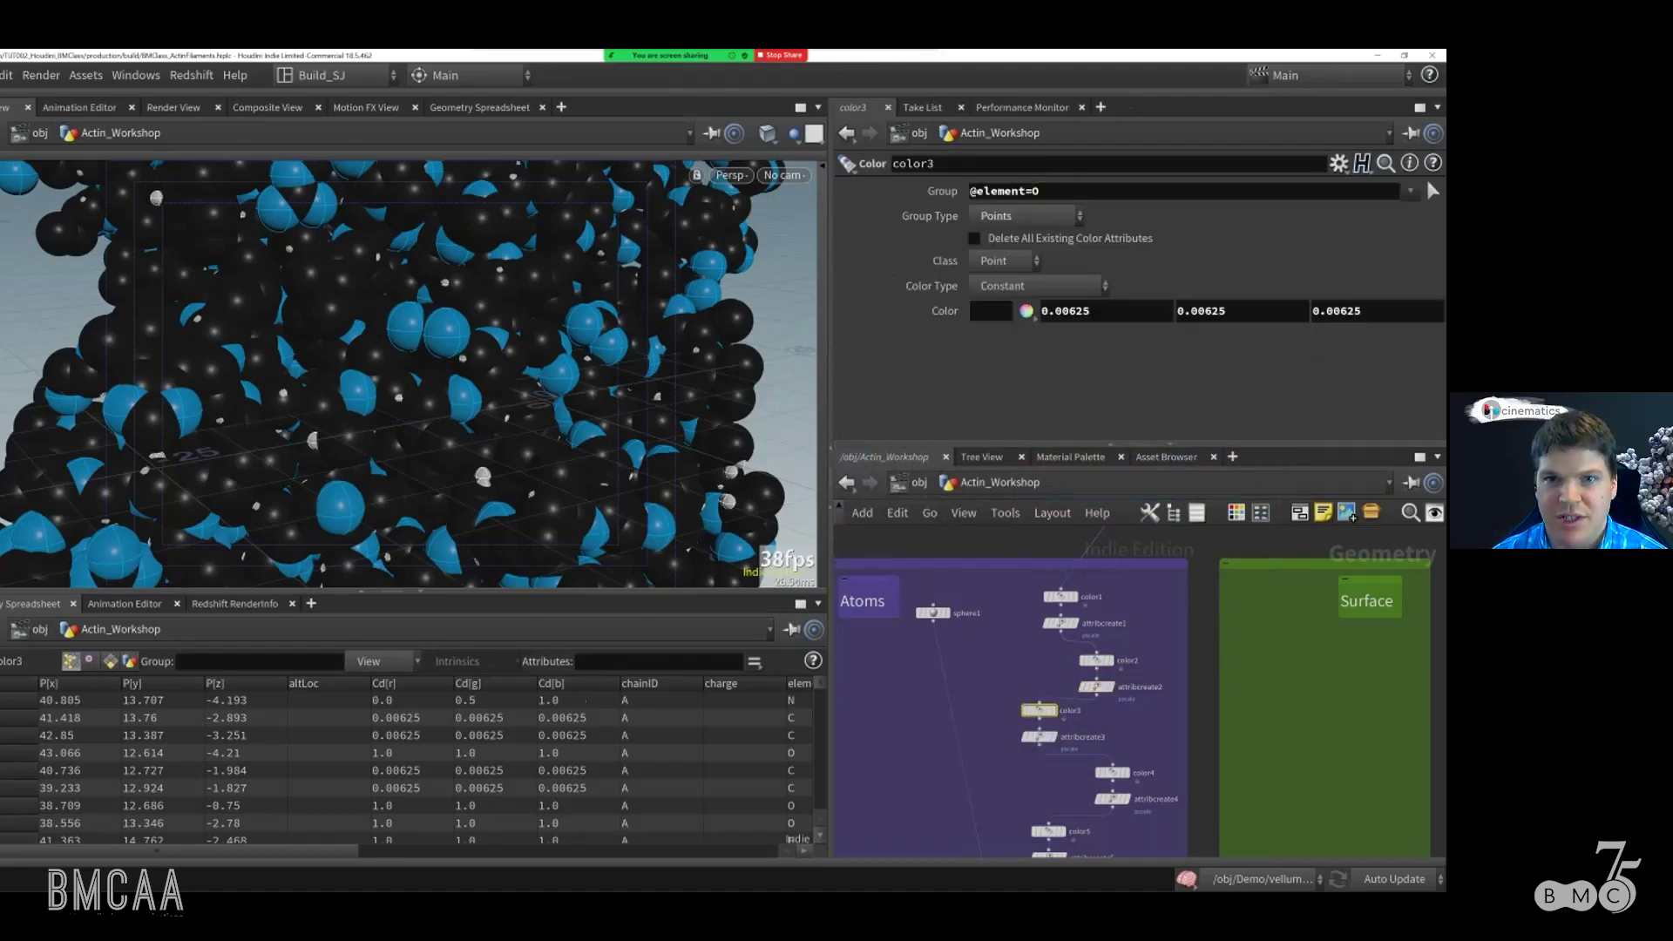
{"action": "left_click", "coordinate": [991, 311]}
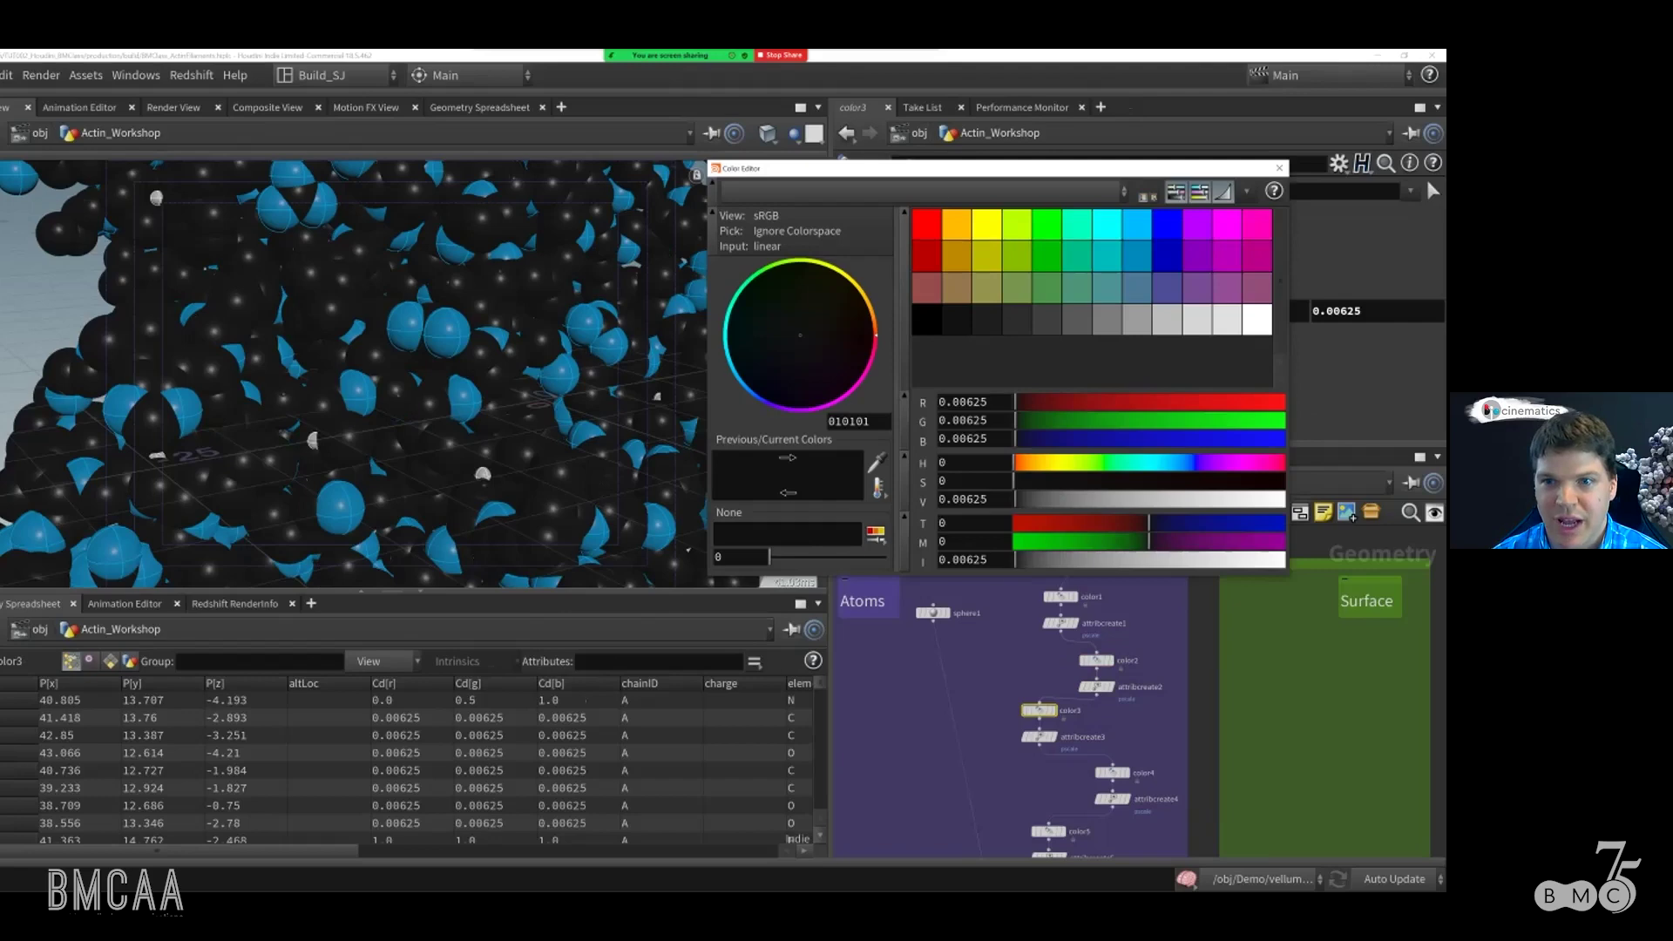
{"action": "left_click", "coordinate": [926, 224]}
{"action": "left_click_drag", "start_coordinate": [1280, 500], "coordinate": [1245, 500]}
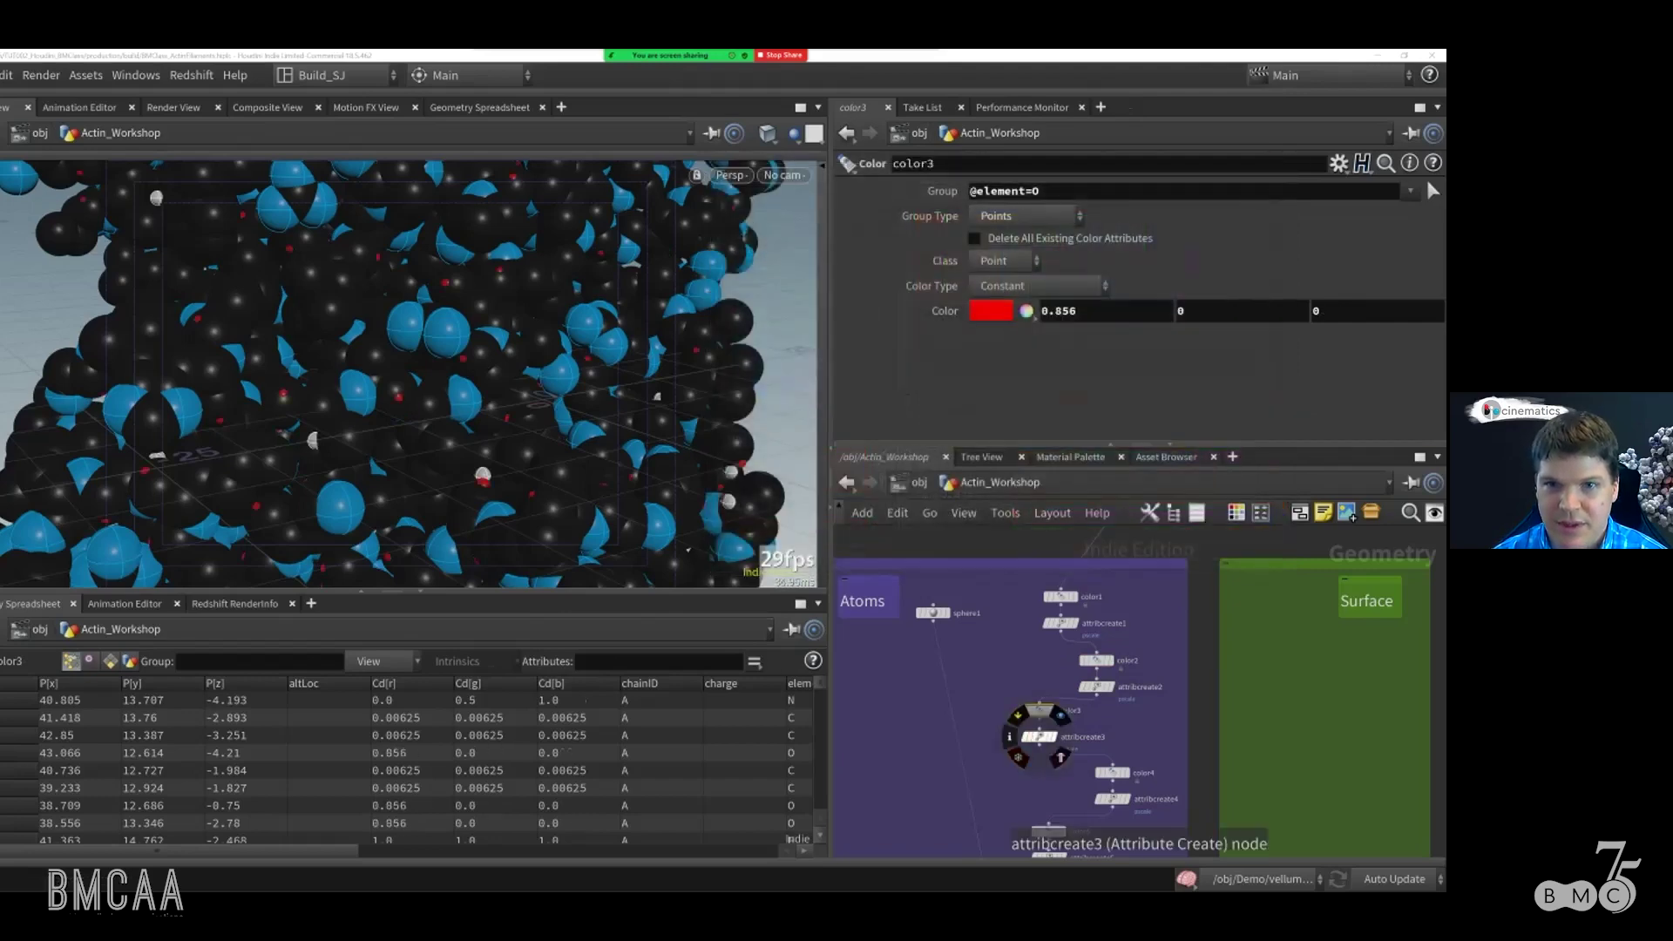
Step: Set the first pscale value of attribcreate3 to 1.52
{"action": "left_click", "coordinate": [1038, 737]}
{"action": "double_click", "coordinate": [1026, 426]}
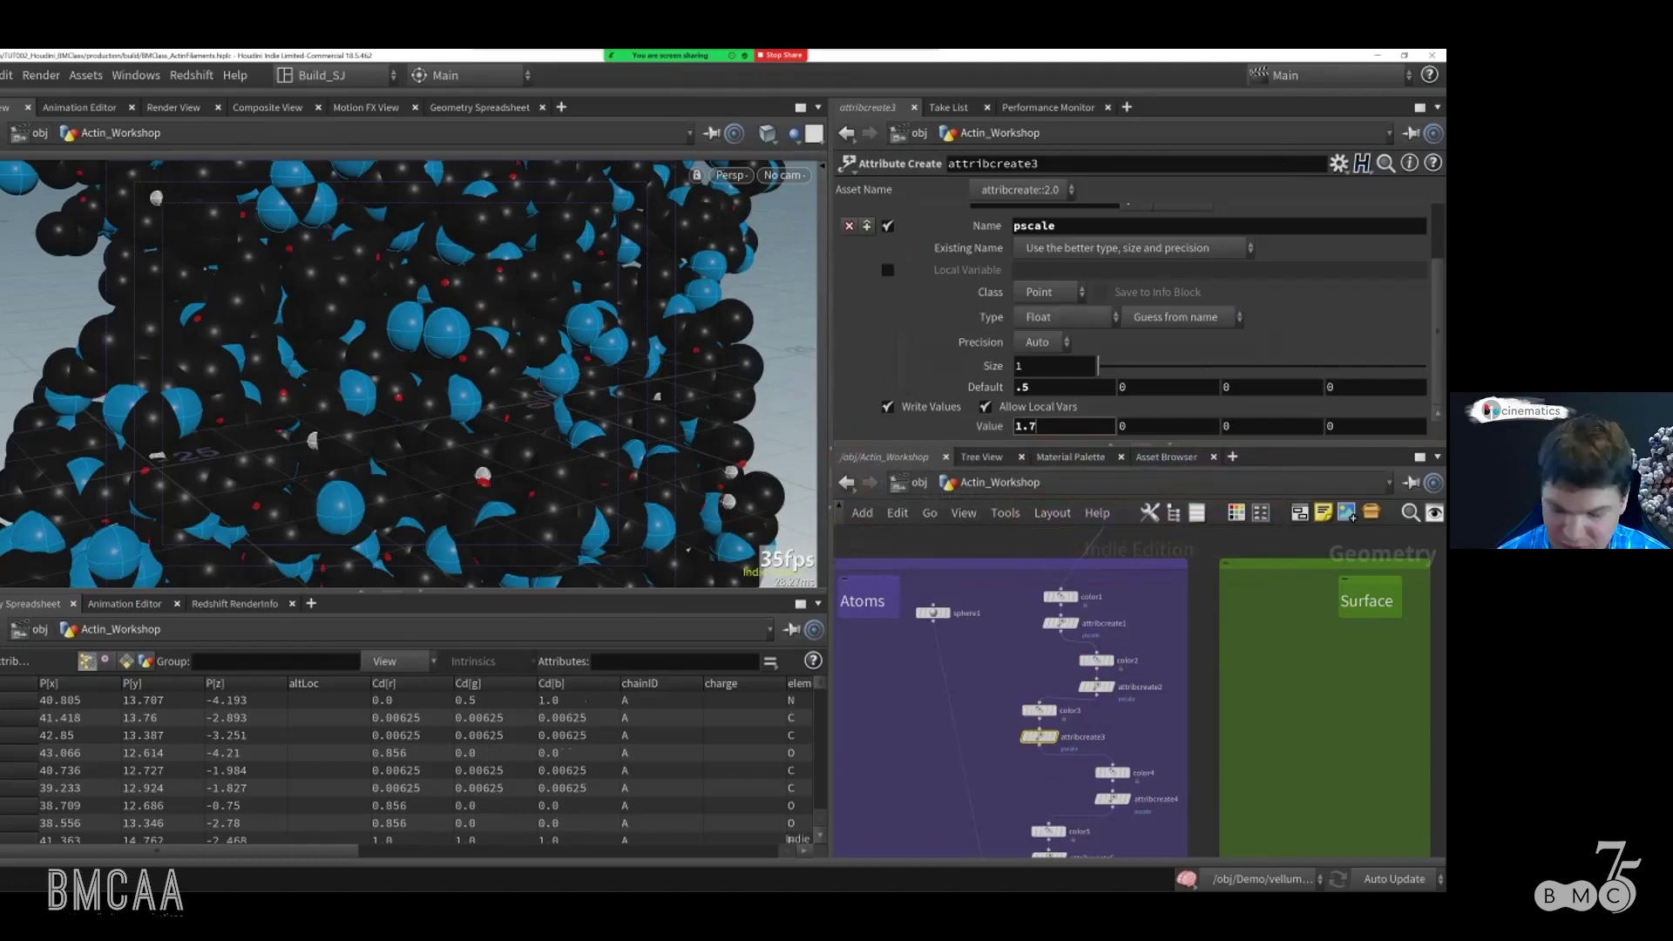
{"action": "type", "text": "1.52"}
{"action": "key", "text": "Return"}
{"action": "middle_click_drag", "start_coordinate": [1109, 772], "coordinate": [1083, 711]}
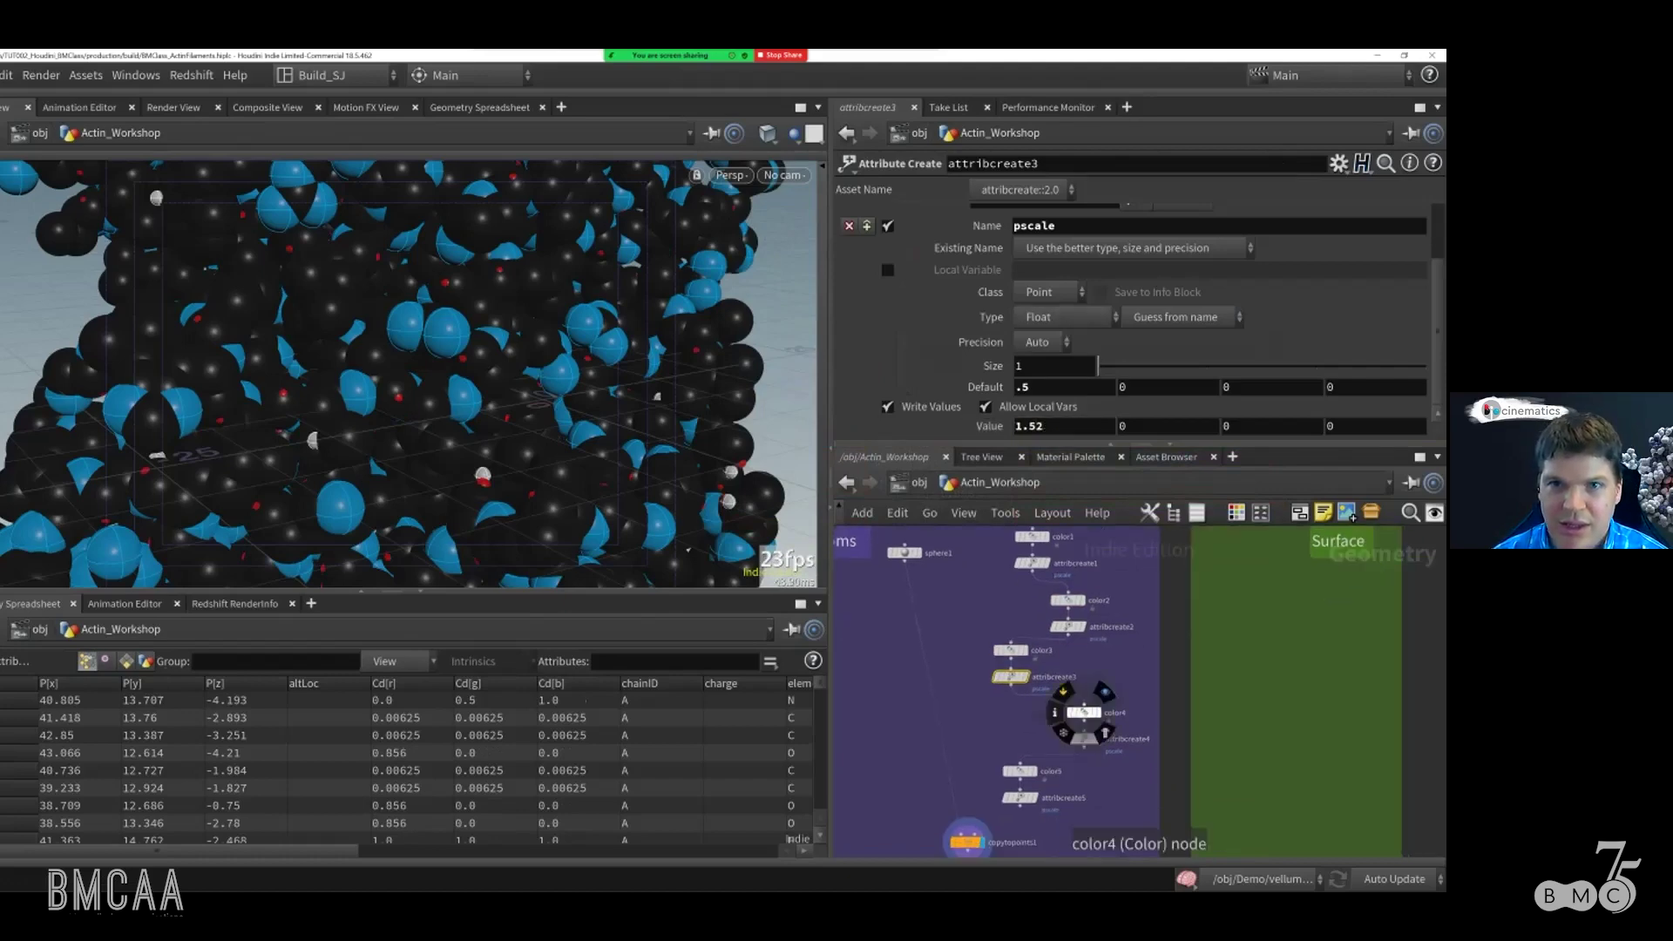
{"action": "left_click", "coordinate": [1082, 712]}
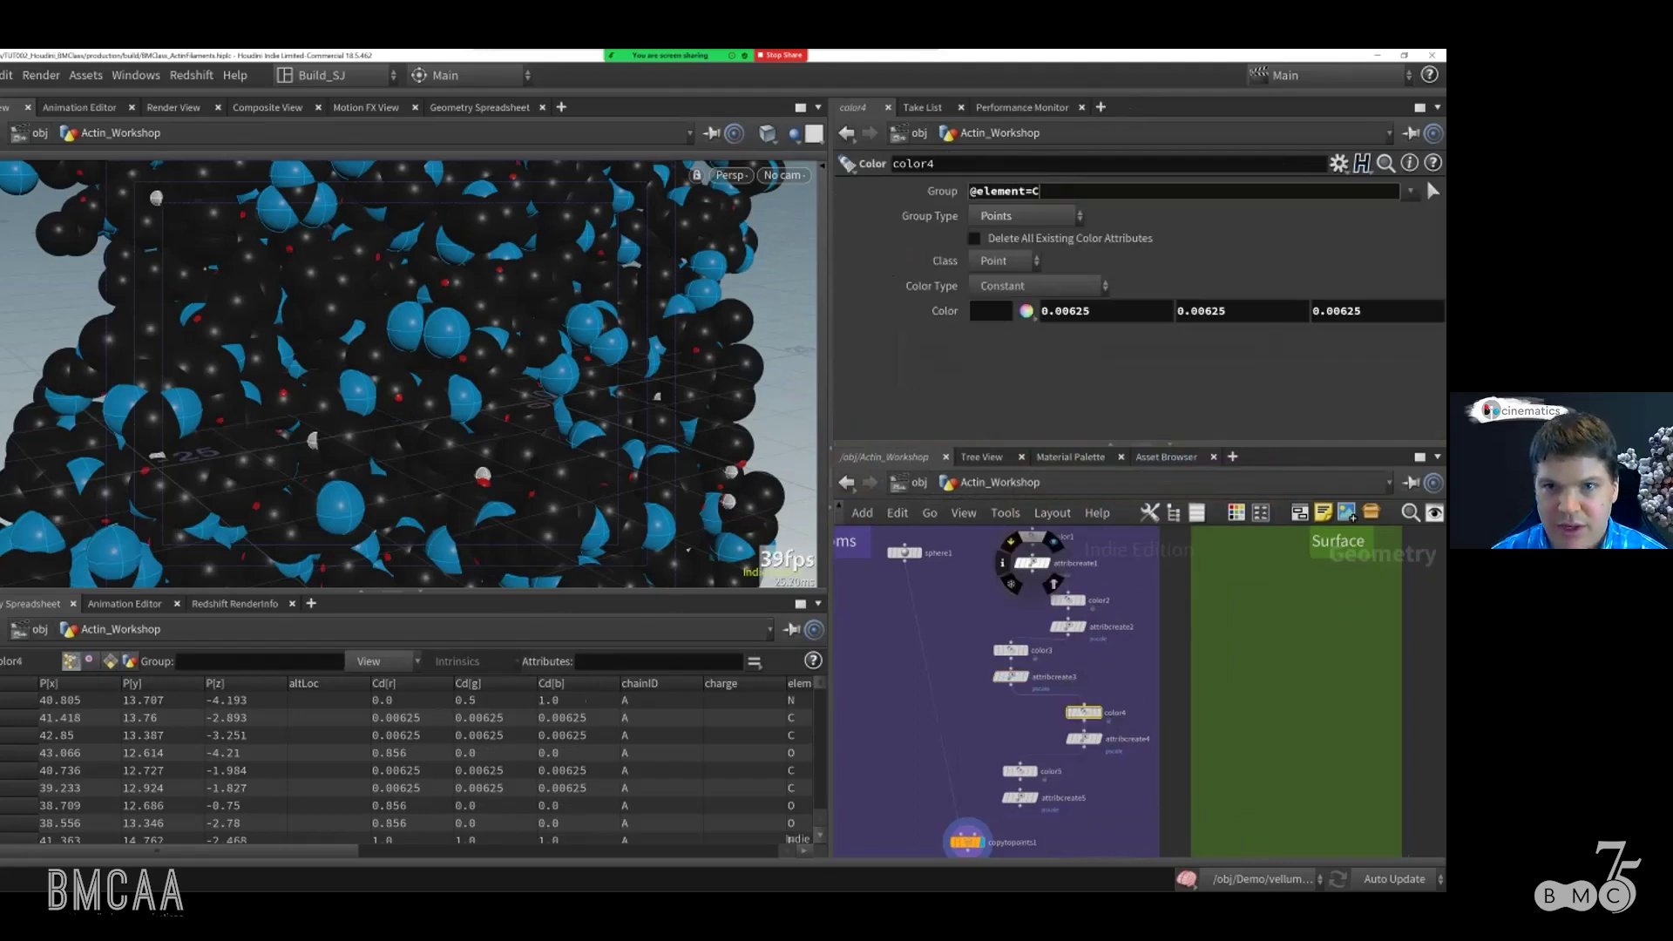
{"action": "left_click", "coordinate": [1026, 310]}
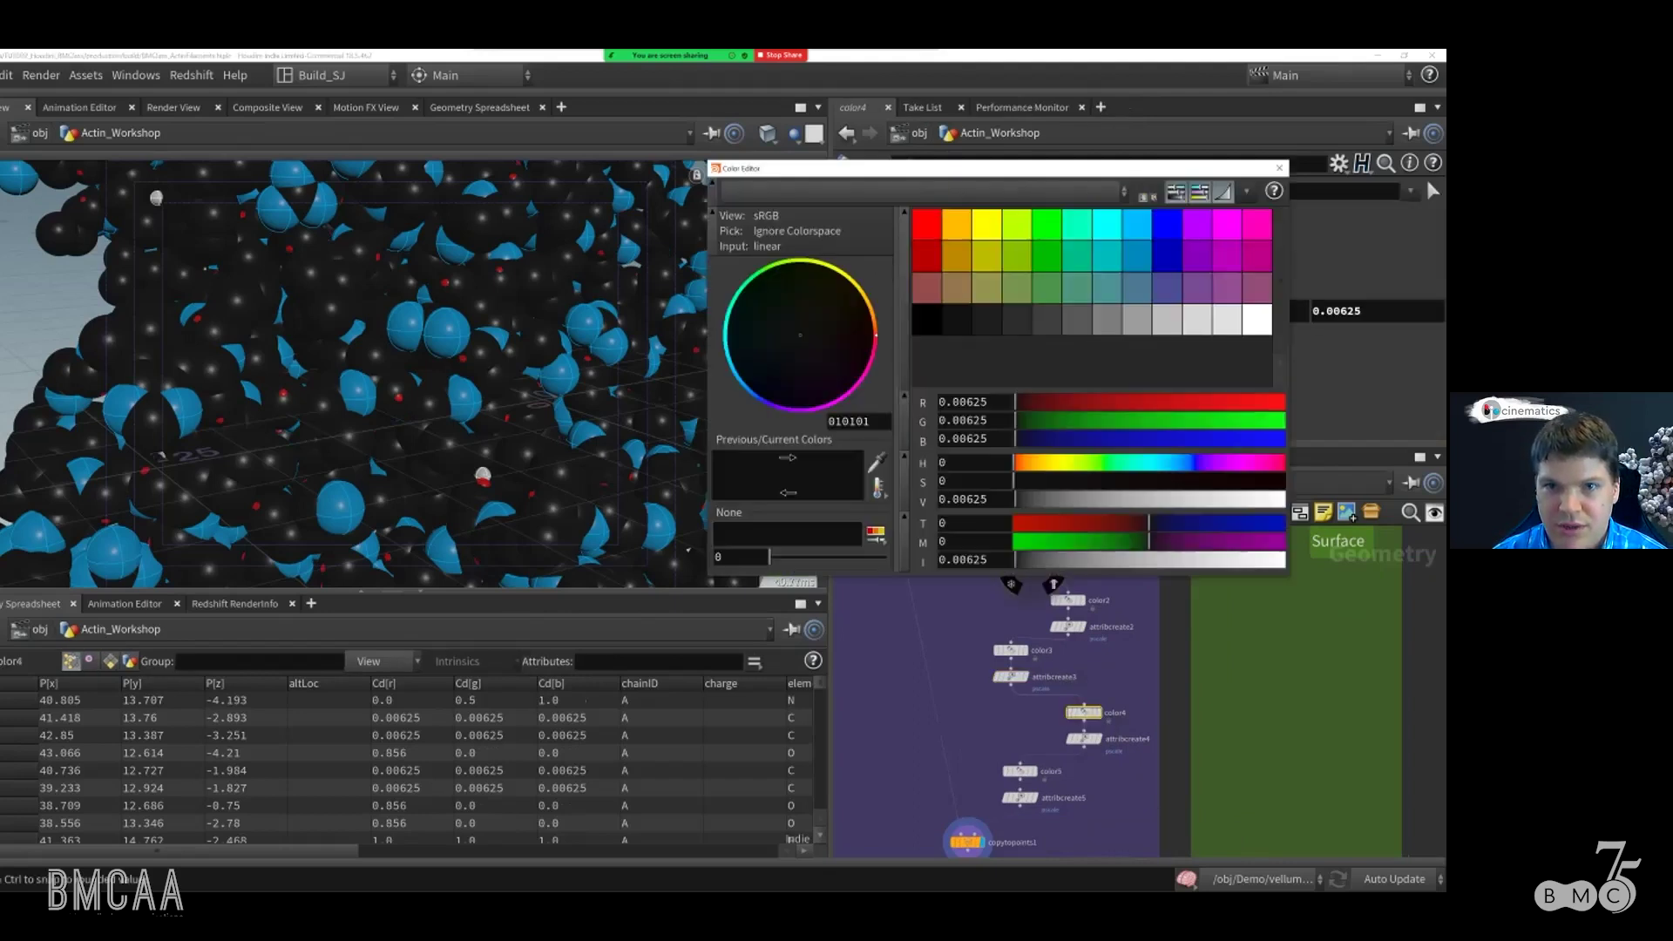
{"action": "left_click", "coordinate": [986, 224]}
{"action": "left_click", "coordinate": [986, 256]}
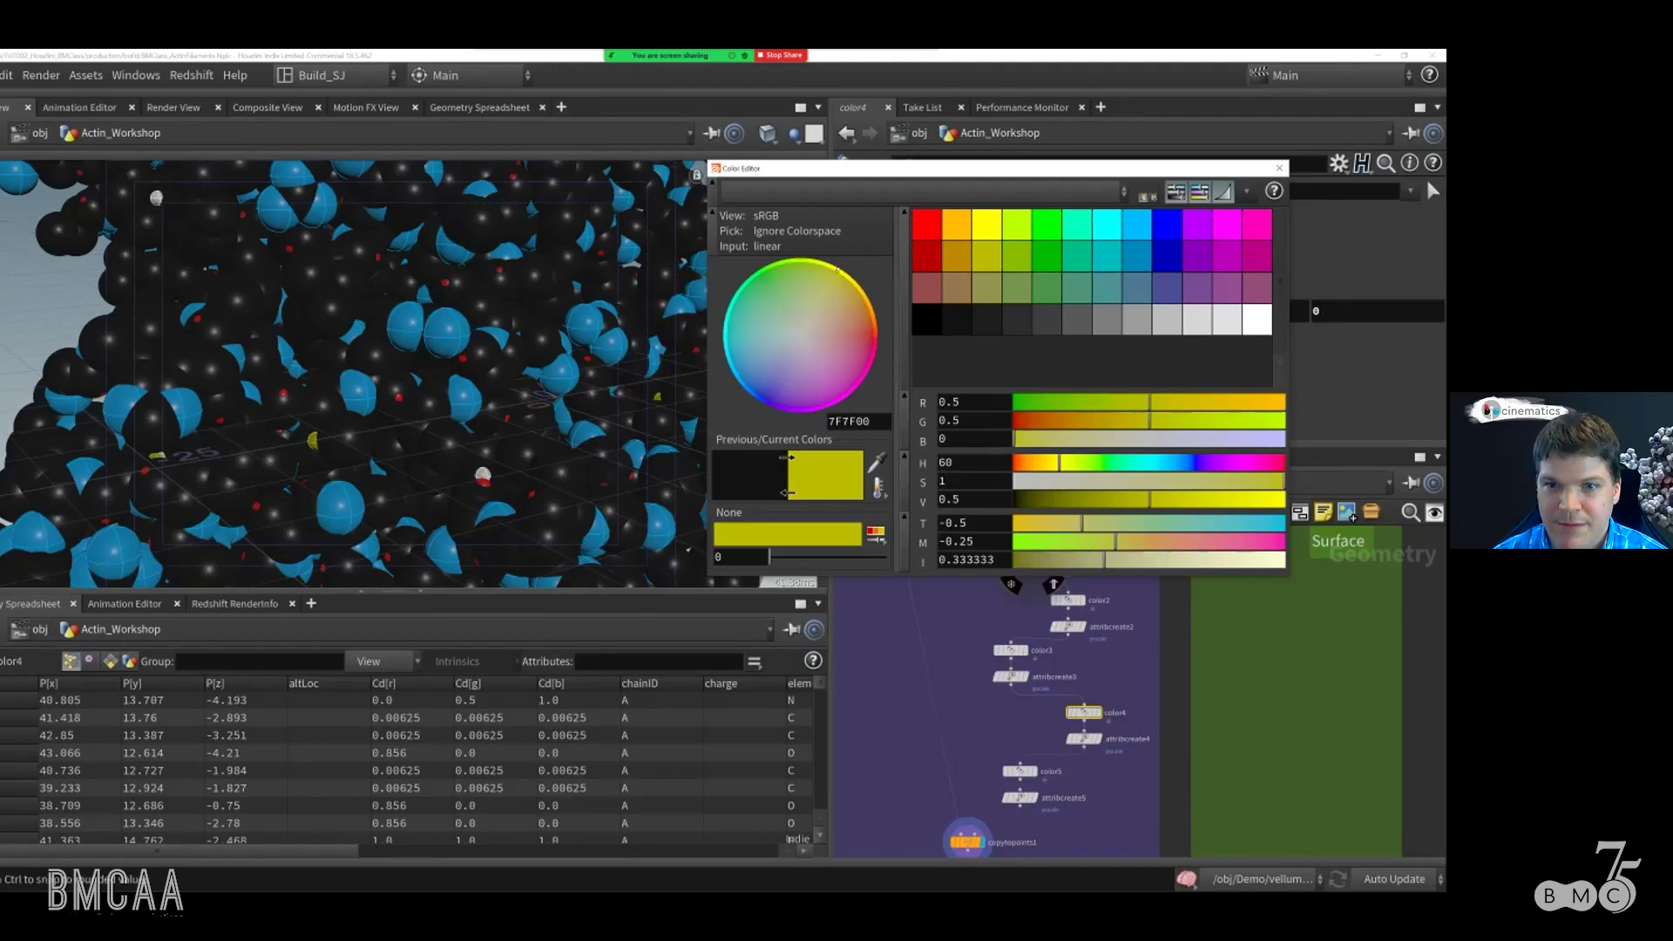
{"action": "left_click_drag", "start_coordinate": [1149, 499], "coordinate": [1220, 500]}
{"action": "left_click", "coordinate": [1279, 168]}
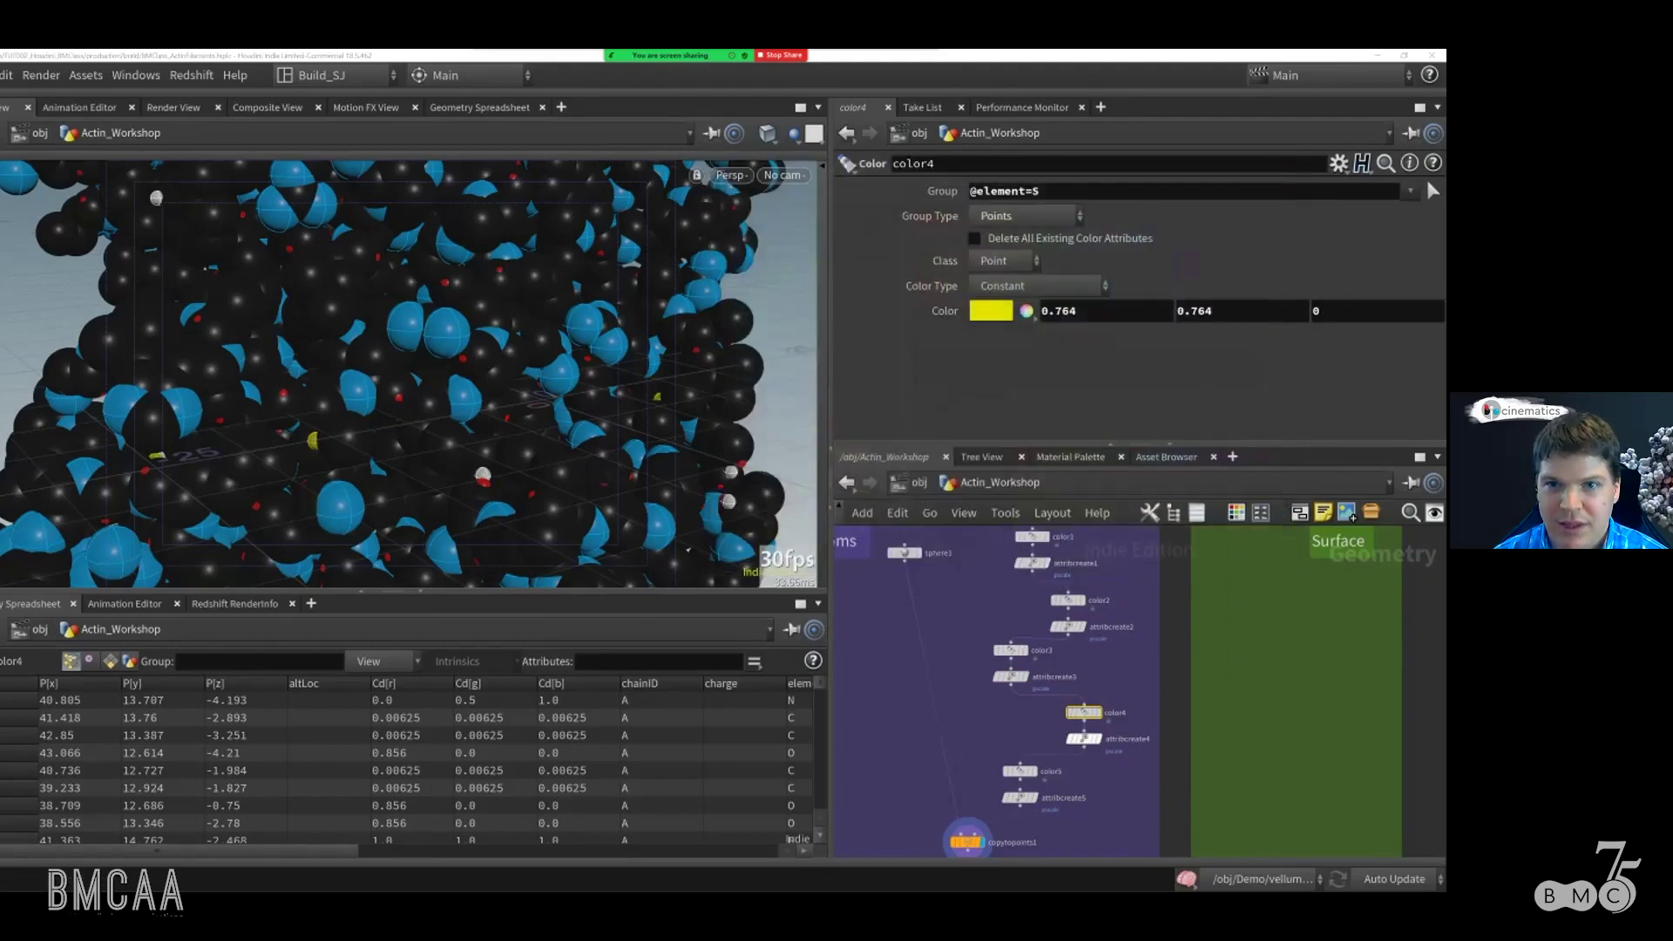
Step: Set the first pscale value of attribcreate4 to 1.8
{"action": "left_click", "coordinate": [1084, 739]}
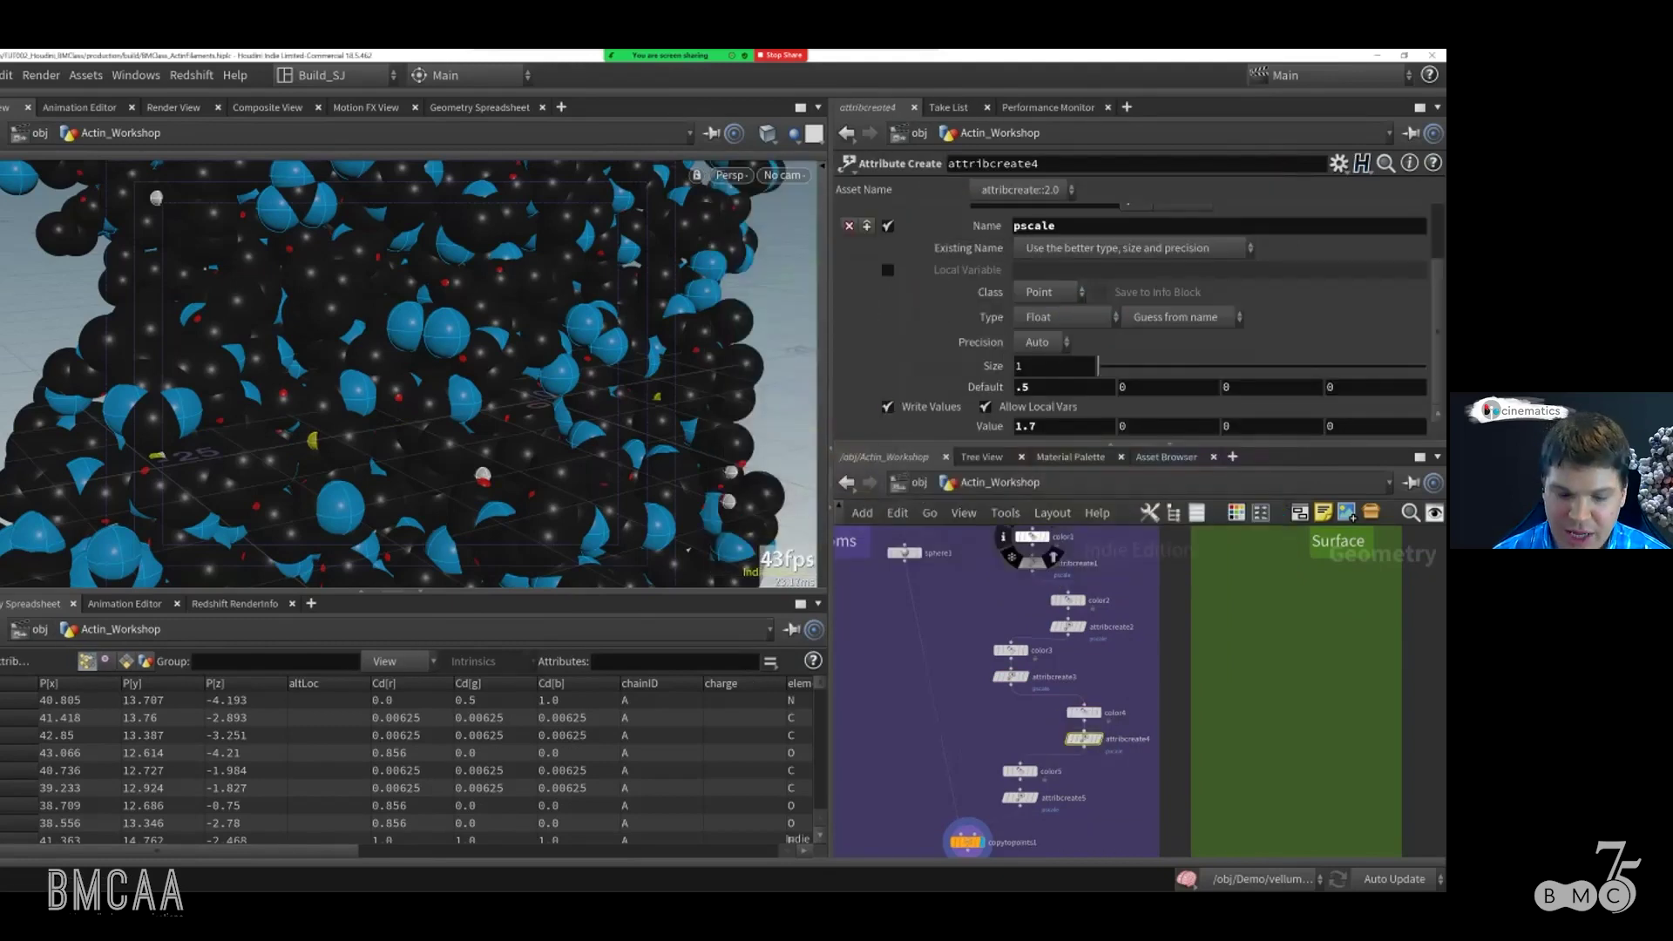
{"action": "left_click", "coordinate": [1035, 426]}
{"action": "key", "text": "BackSpace"}
{"action": "type", "text": "8"}
{"action": "key", "text": "Return"}
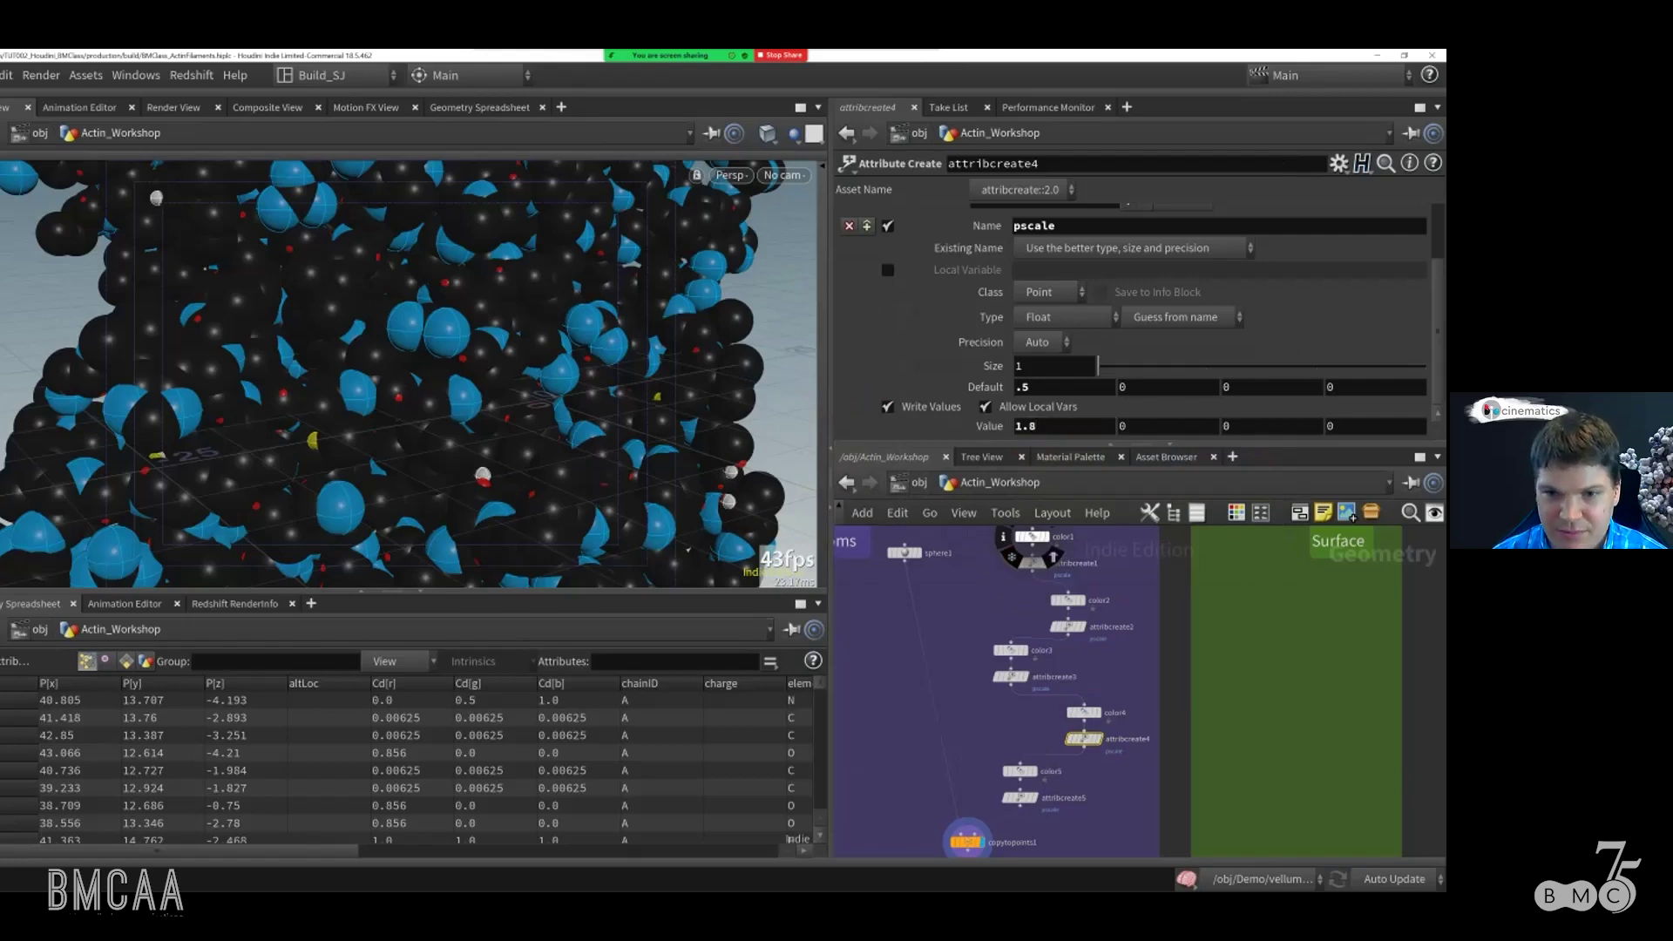
{"action": "left_click", "coordinate": [1023, 727]}
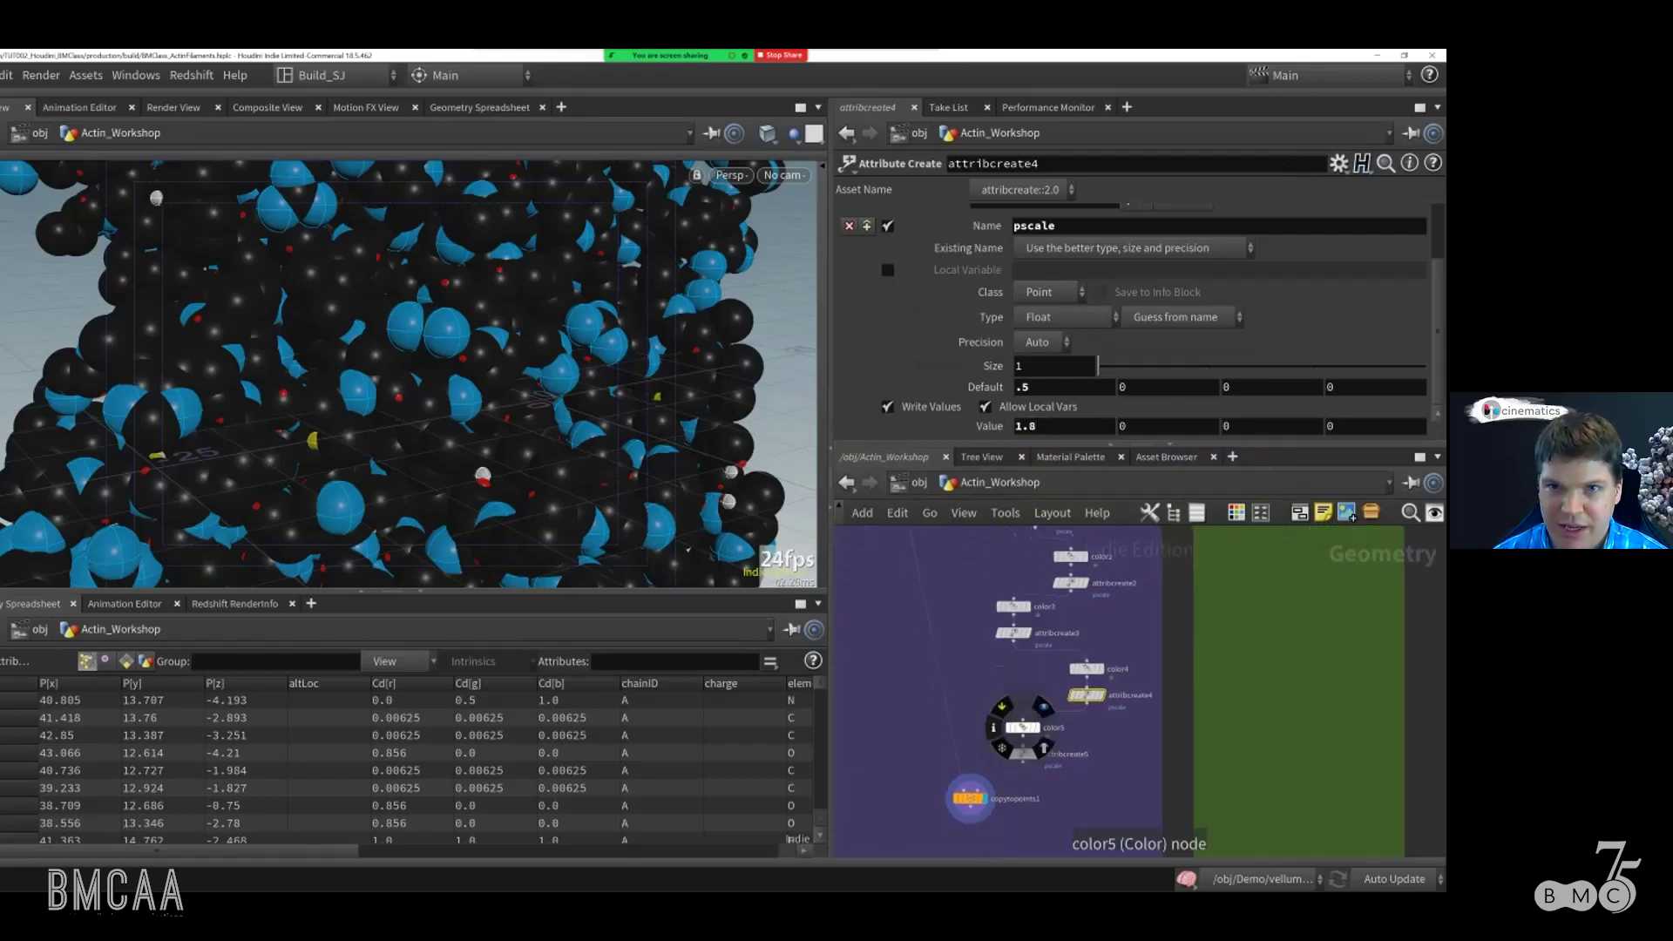
{"action": "left_click", "coordinate": [1054, 191]}
{"action": "key", "text": "BackSpace"}
{"action": "type", "text": "H"}
{"action": "key", "text": "Return"}
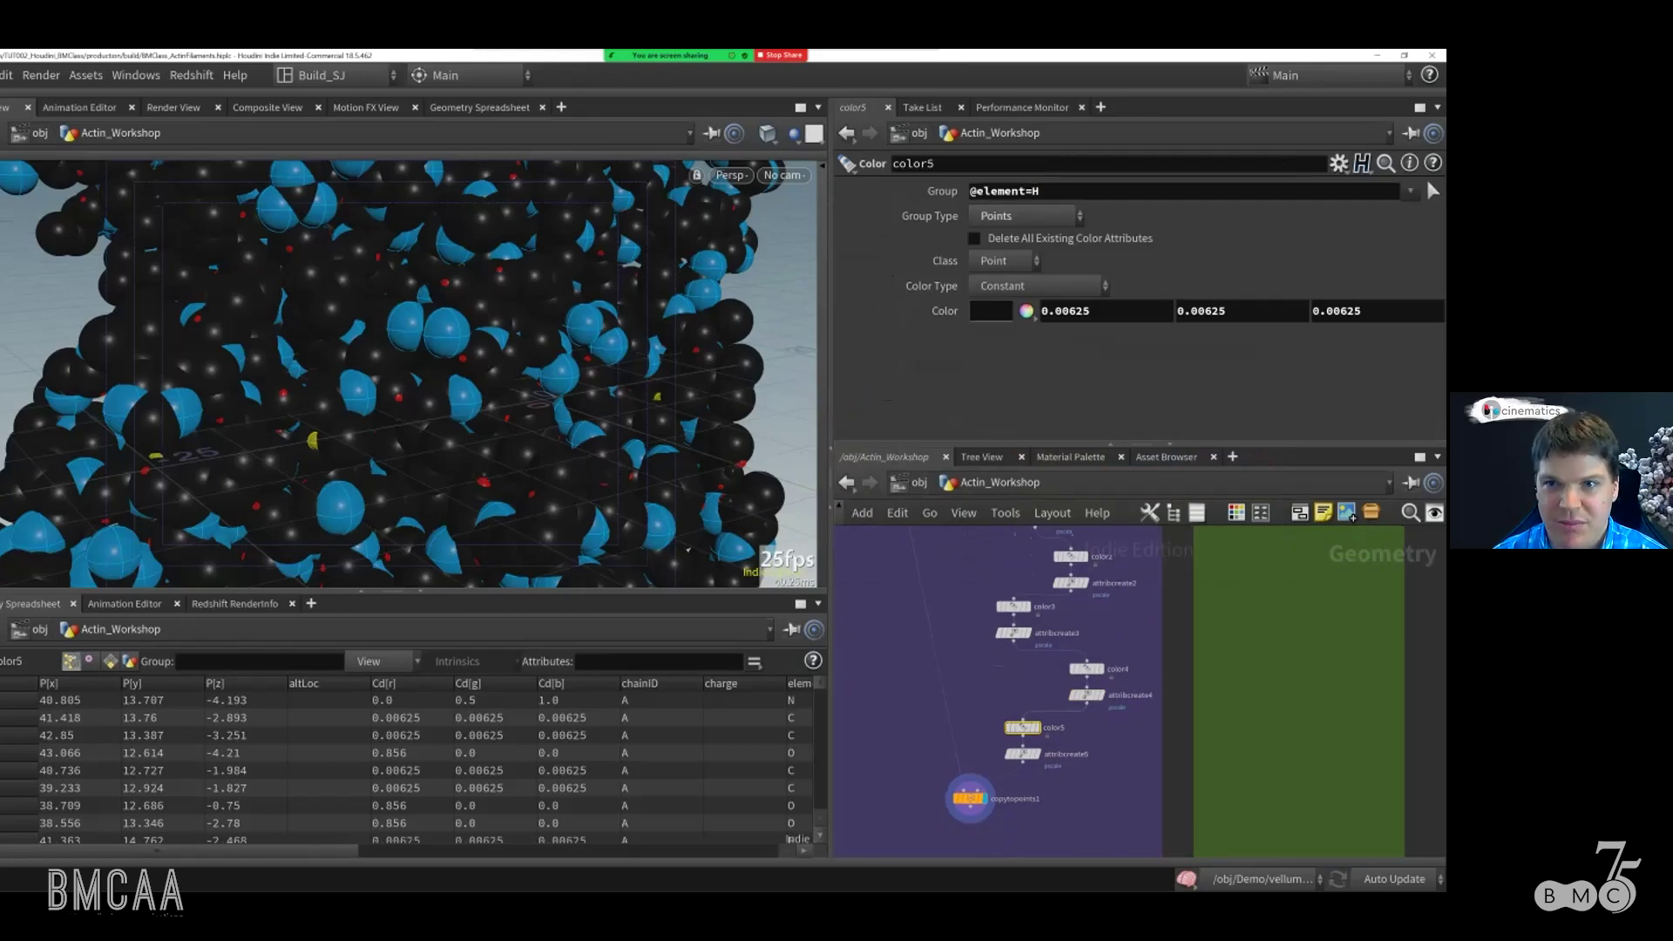
{"action": "left_click", "coordinate": [991, 311]}
{"action": "left_click", "coordinate": [1257, 318]}
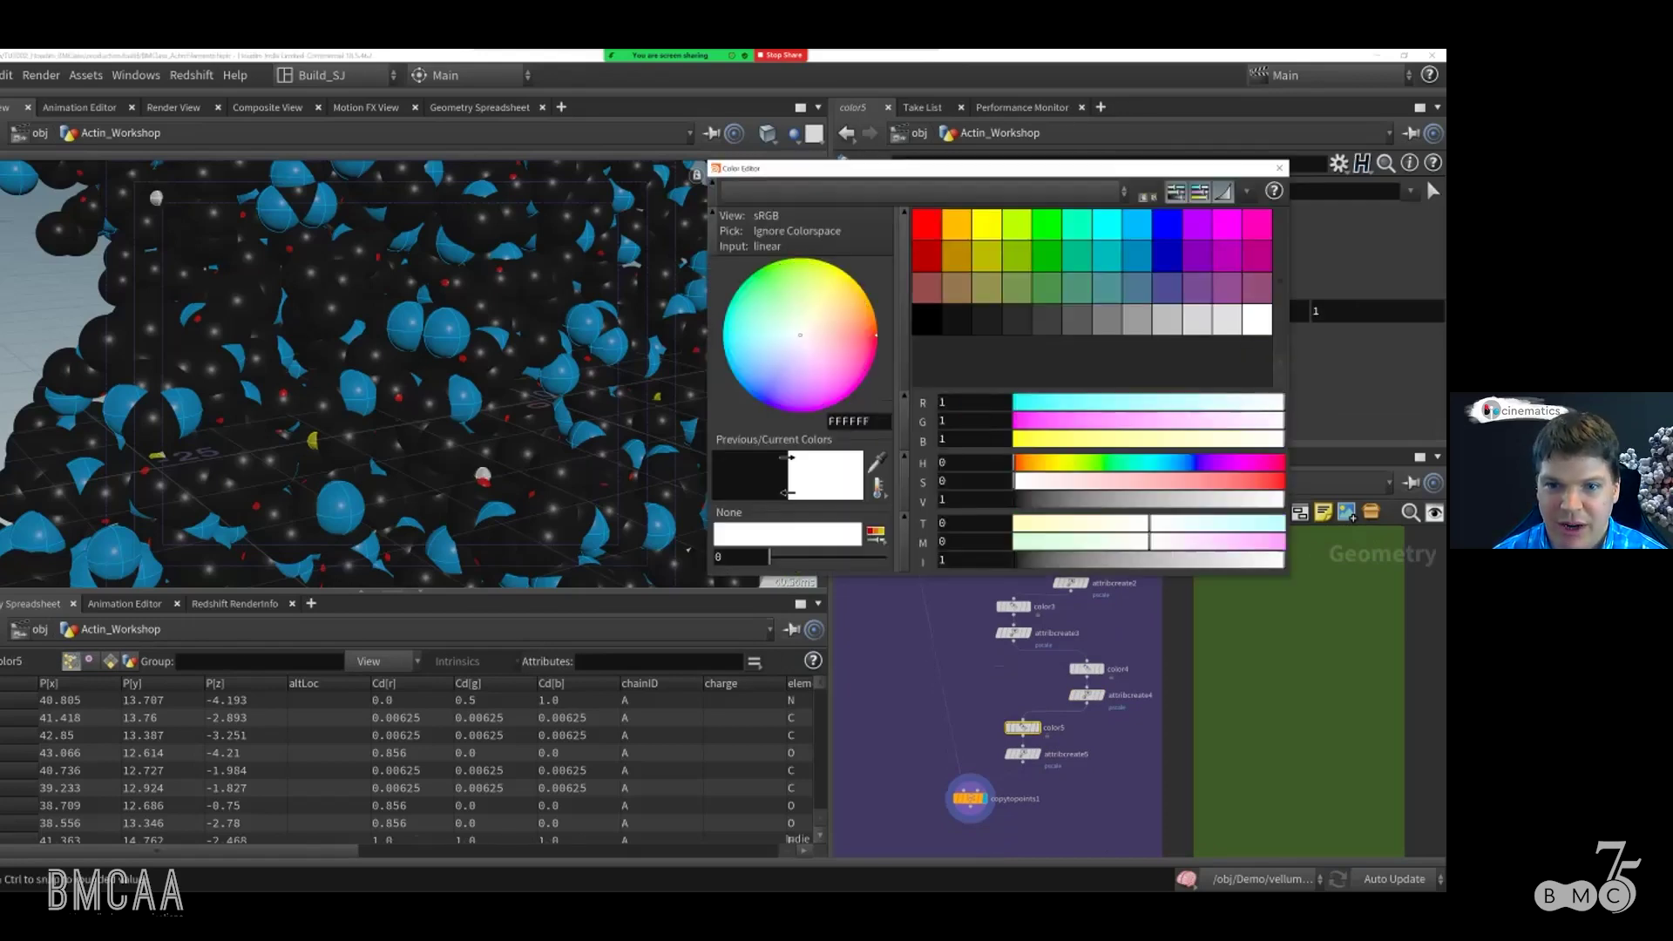
{"action": "left_click", "coordinate": [1279, 168]}
{"action": "left_click", "coordinate": [1022, 753]}
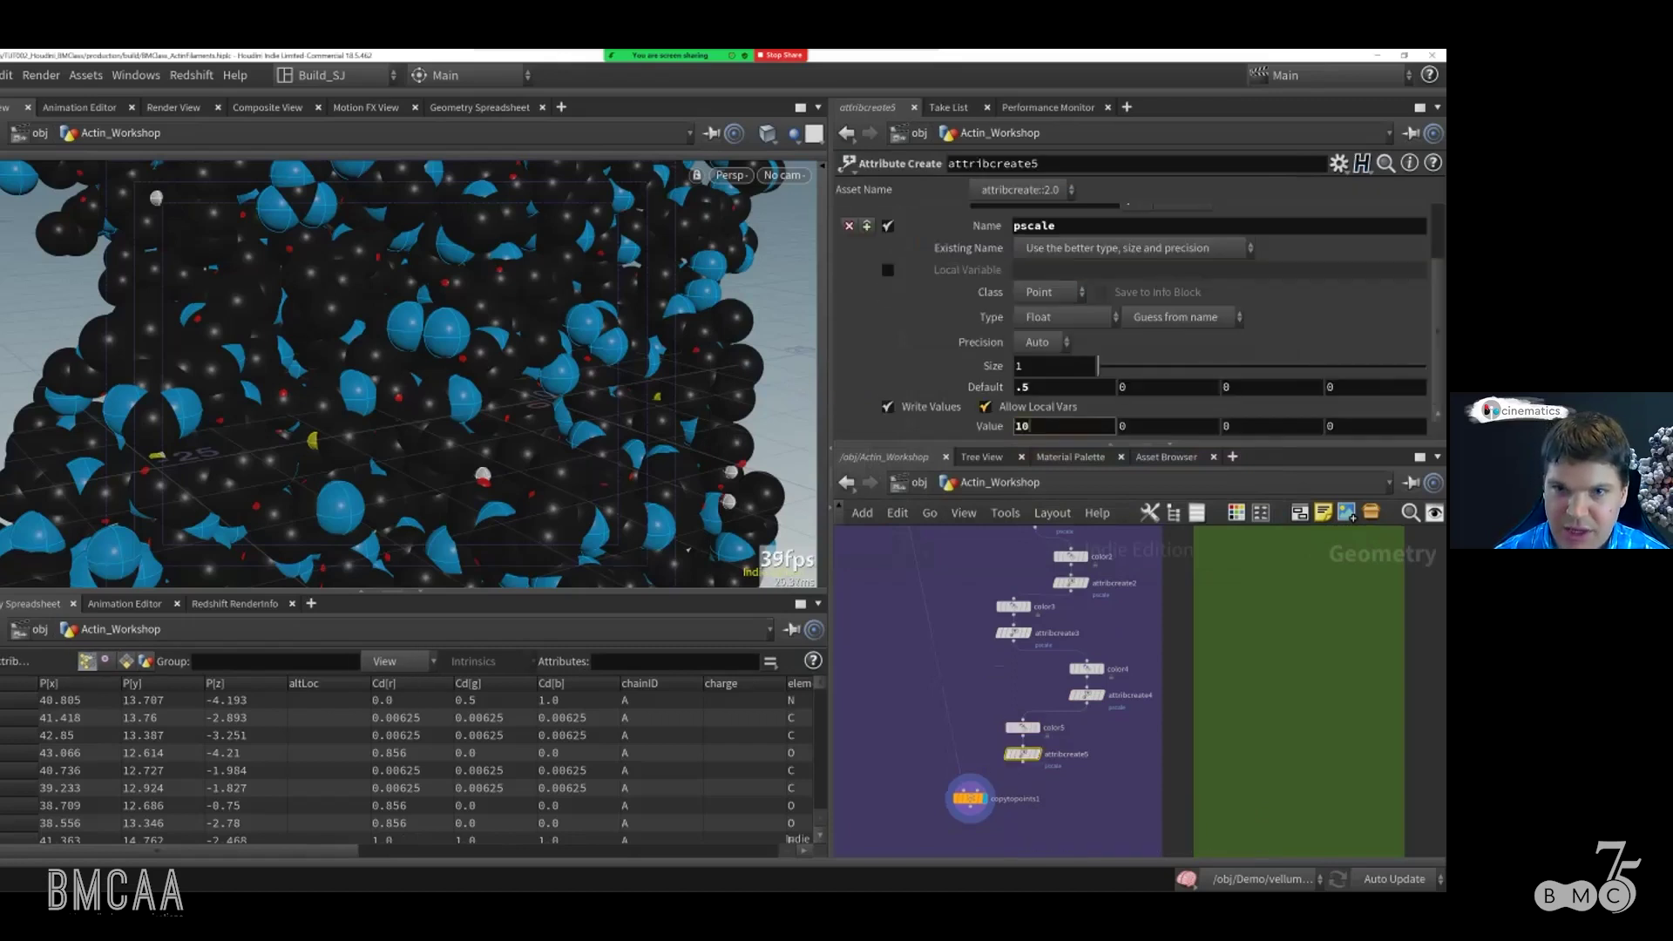
{"action": "left_click", "coordinate": [1047, 426]}
{"action": "key", "text": "ctrl+a"}
{"action": "type", "text": "1.2"}
{"action": "key", "text": "Return"}
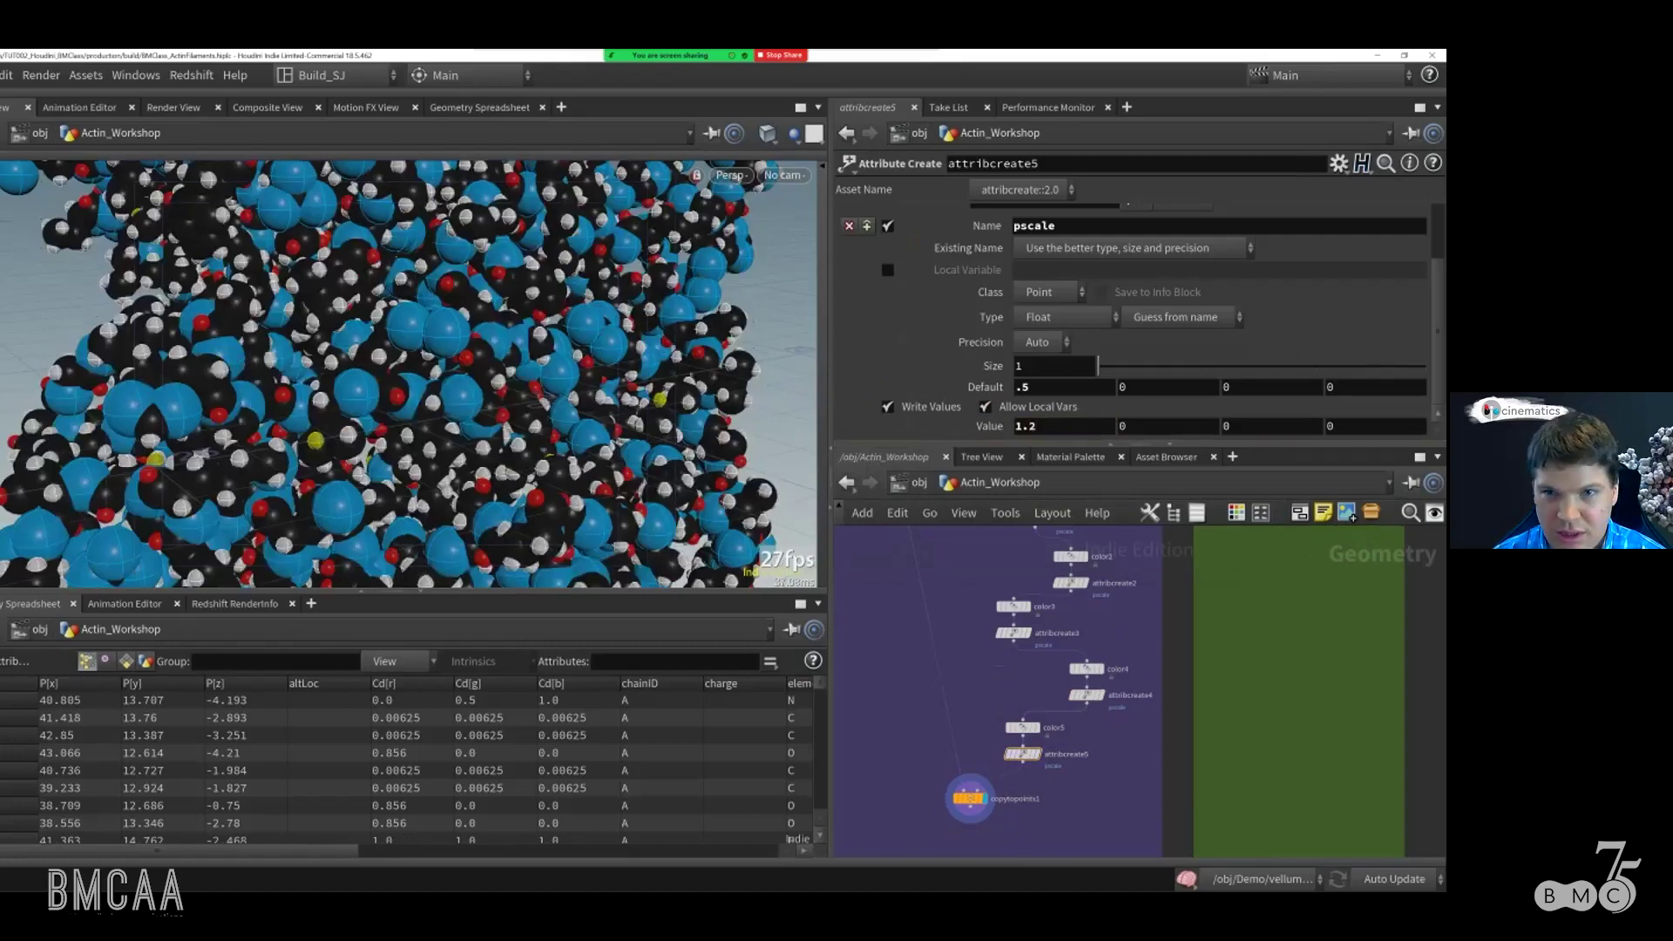
{"action": "scroll", "coordinate": [1413, 206], "scroll_direction": "up", "scroll_amount": 3}
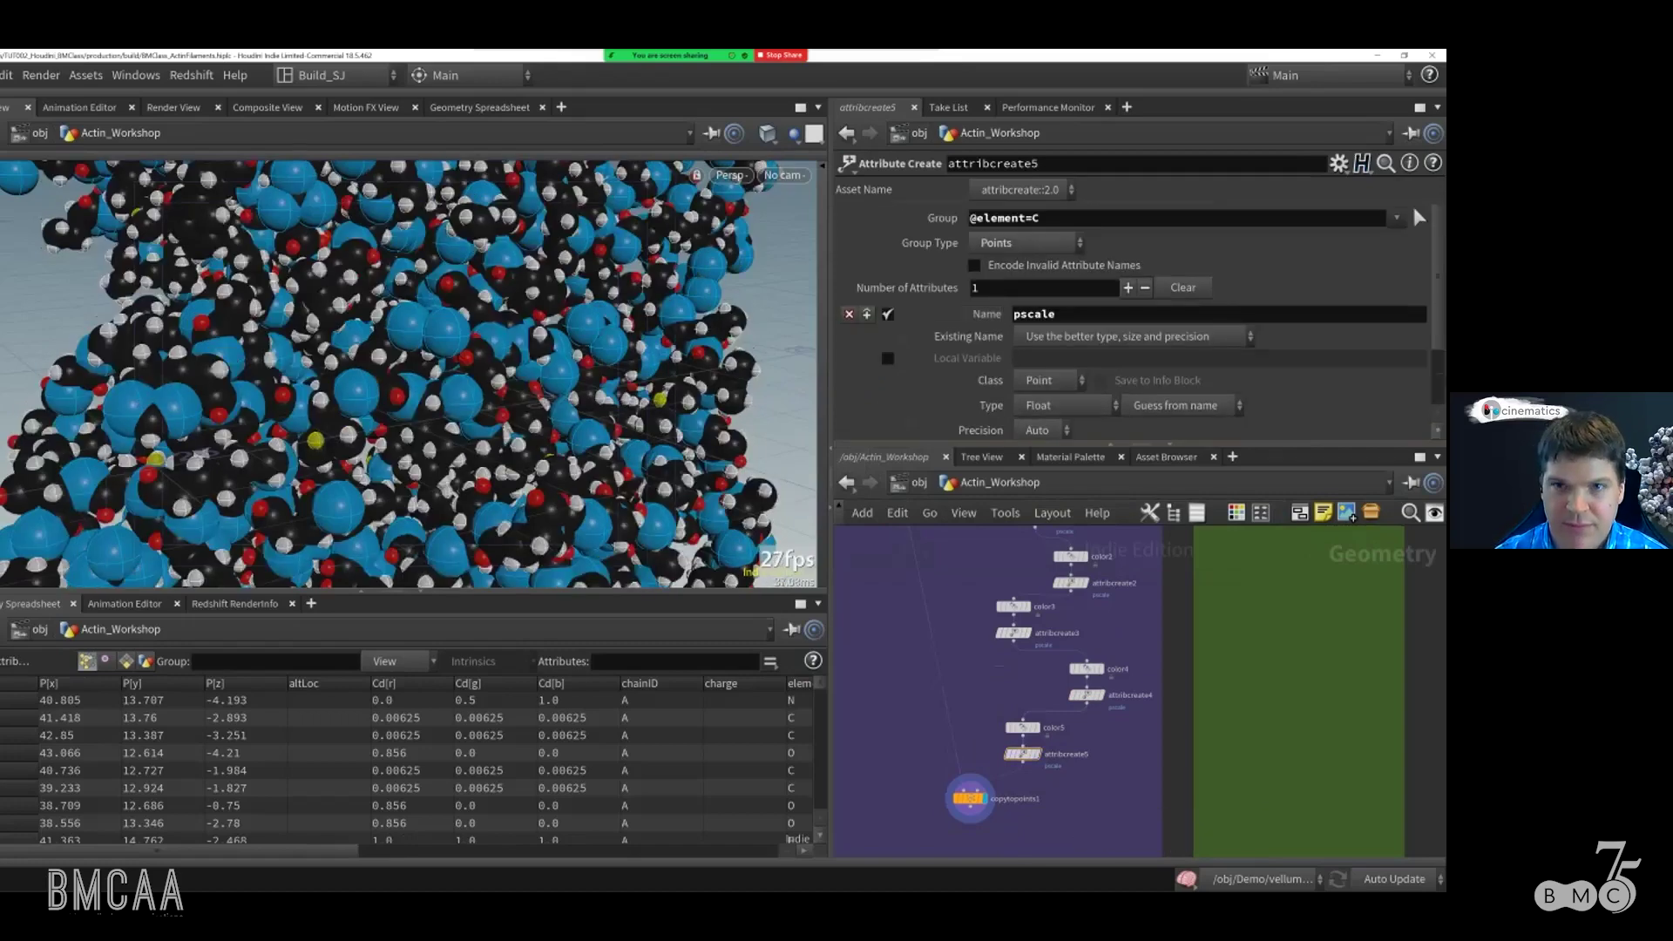
{"action": "key", "text": "BackSpace"}
{"action": "type", "text": "H"}
{"action": "key", "text": "Return"}
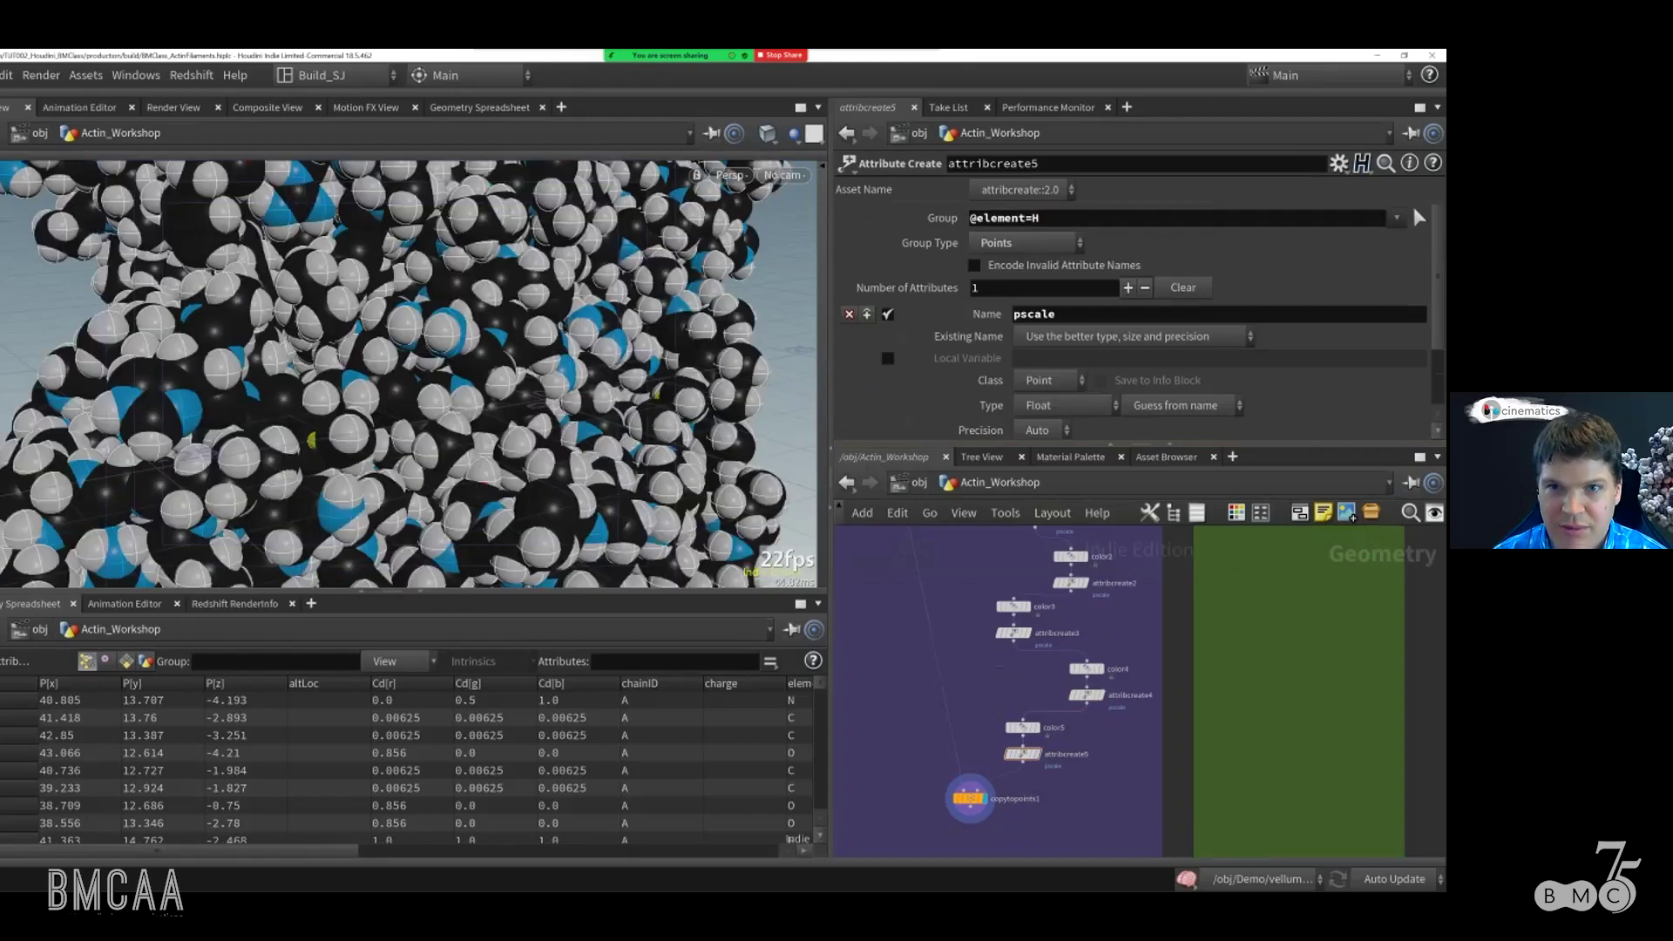
{"action": "left_click", "coordinate": [1087, 694]}
{"action": "left_click", "coordinate": [1042, 218]}
{"action": "key", "text": "BackSpace"}
{"action": "type", "text": "S"}
{"action": "key", "text": "Return"}
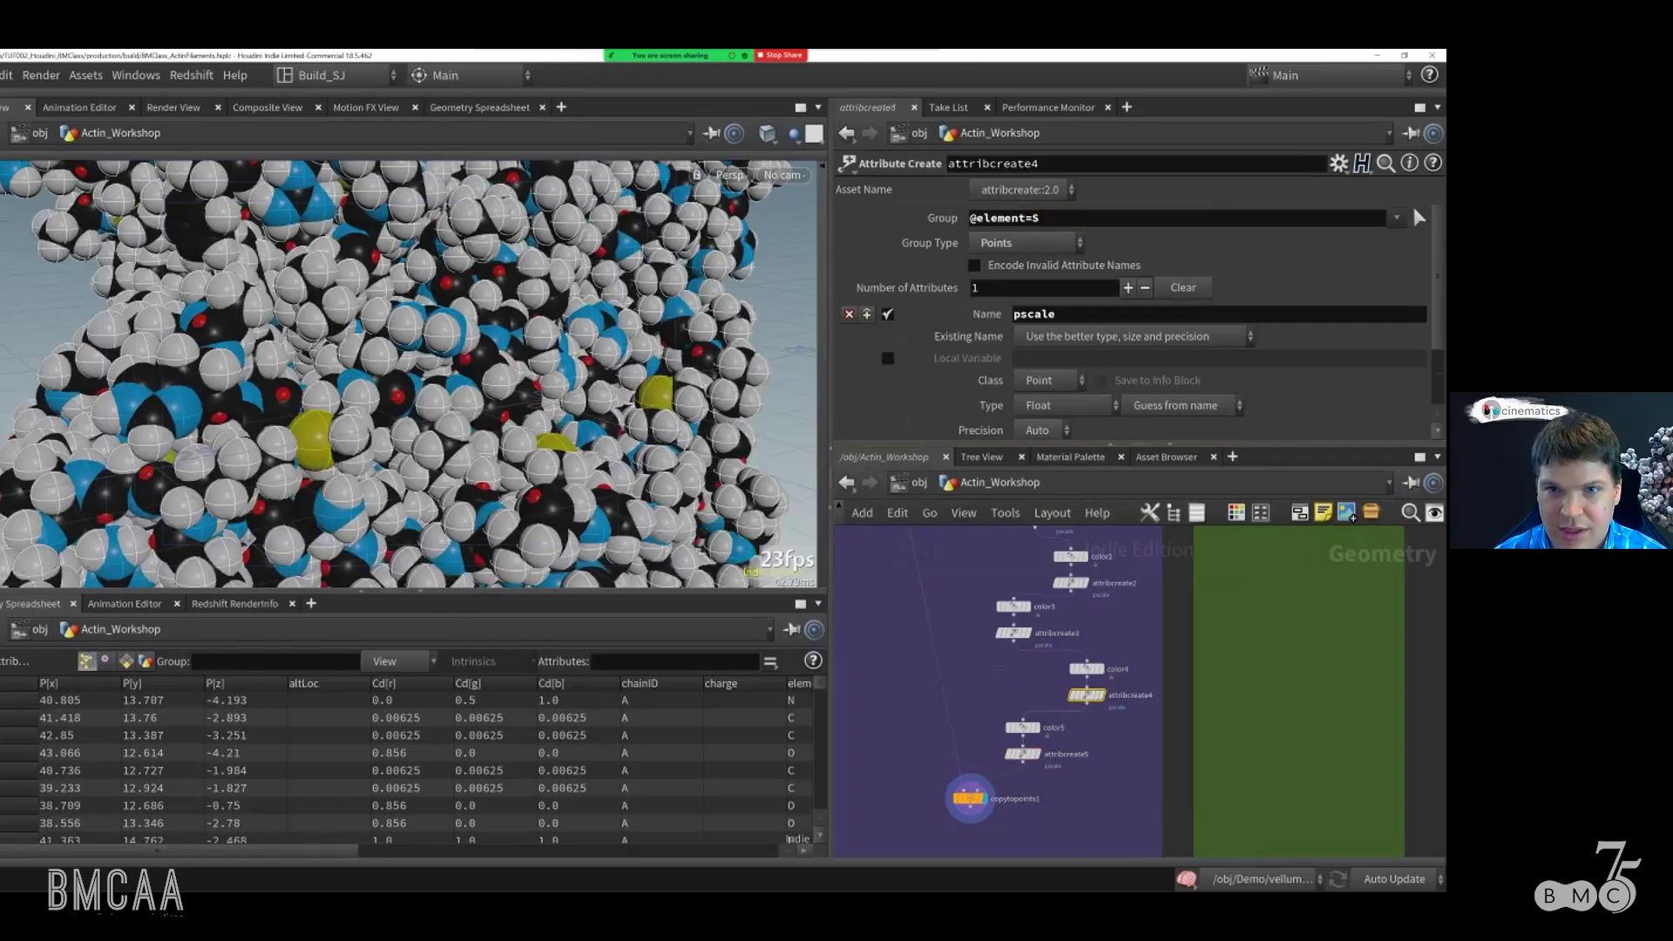
{"action": "left_click", "coordinate": [1014, 632]}
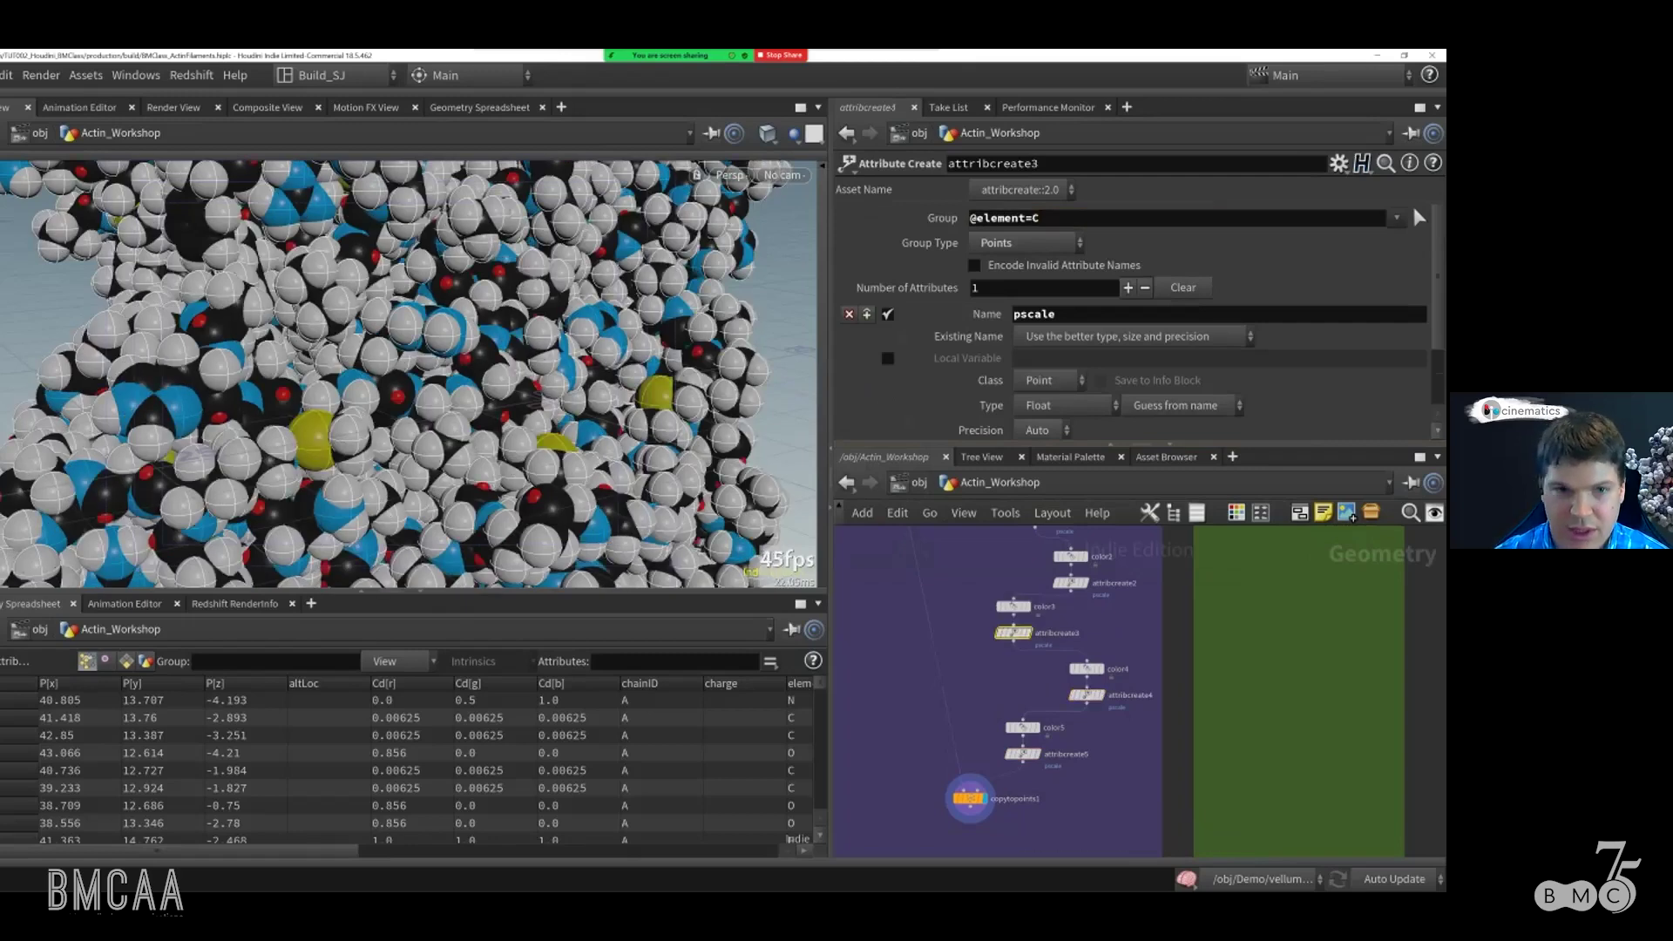
{"action": "key", "text": "Return"}
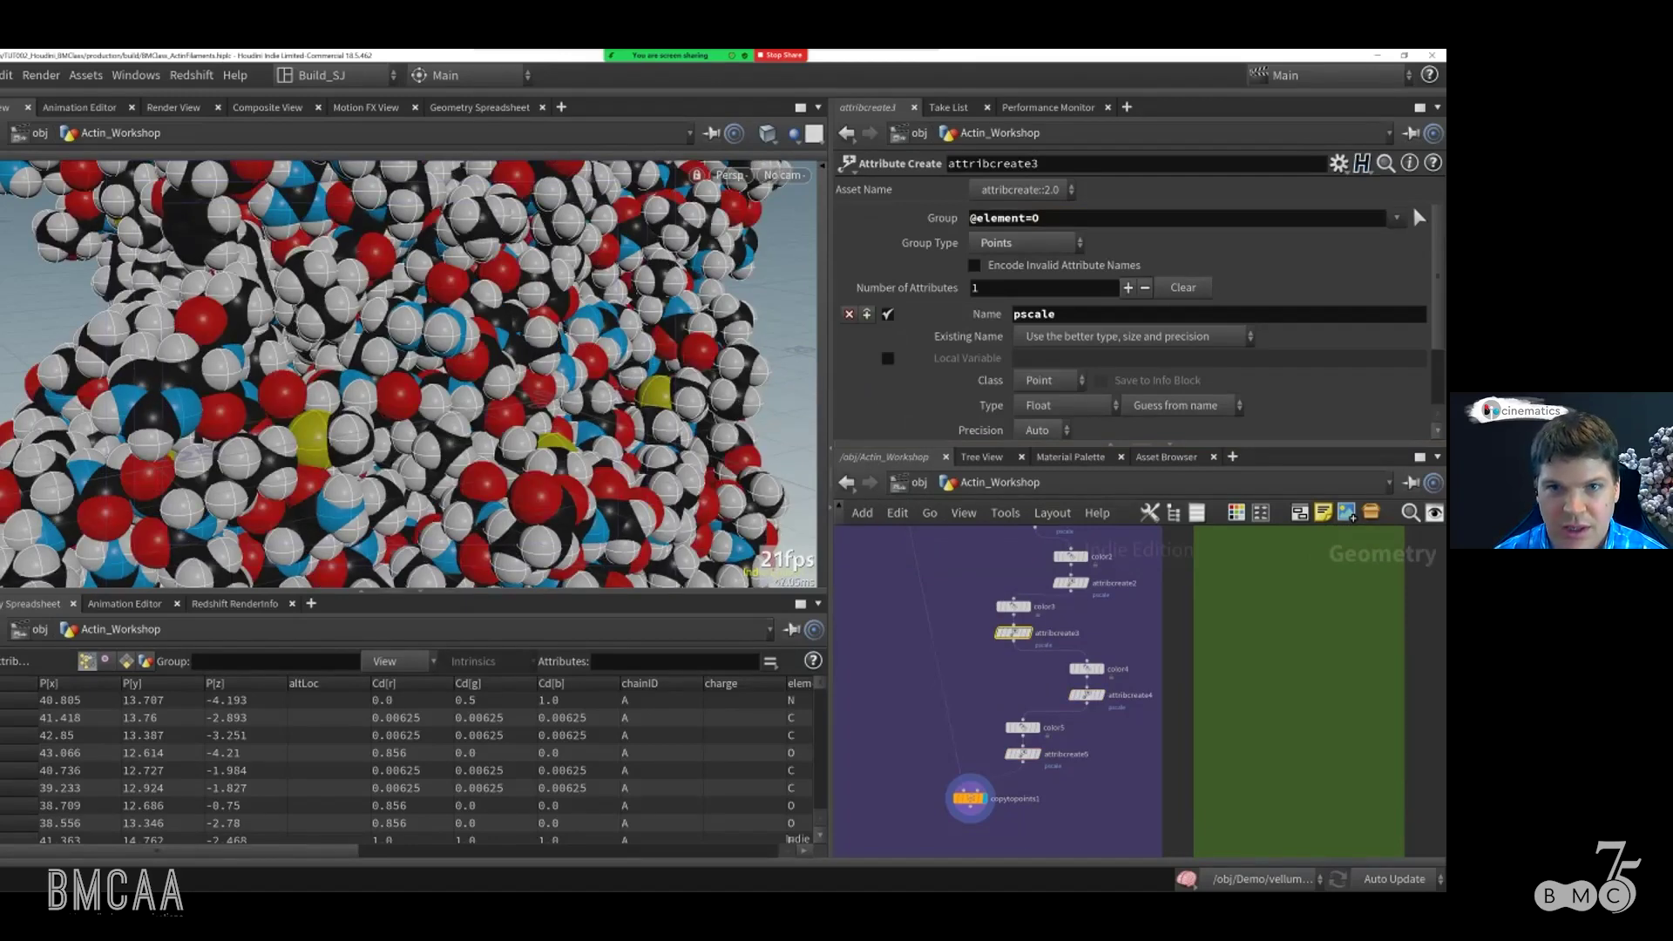
Step: Review the element groups of attribcreate2, attribcreate4 and attribcreate5, the colored atoms, and the geometry file loaded by file1
{"action": "left_click", "coordinate": [1070, 582]}
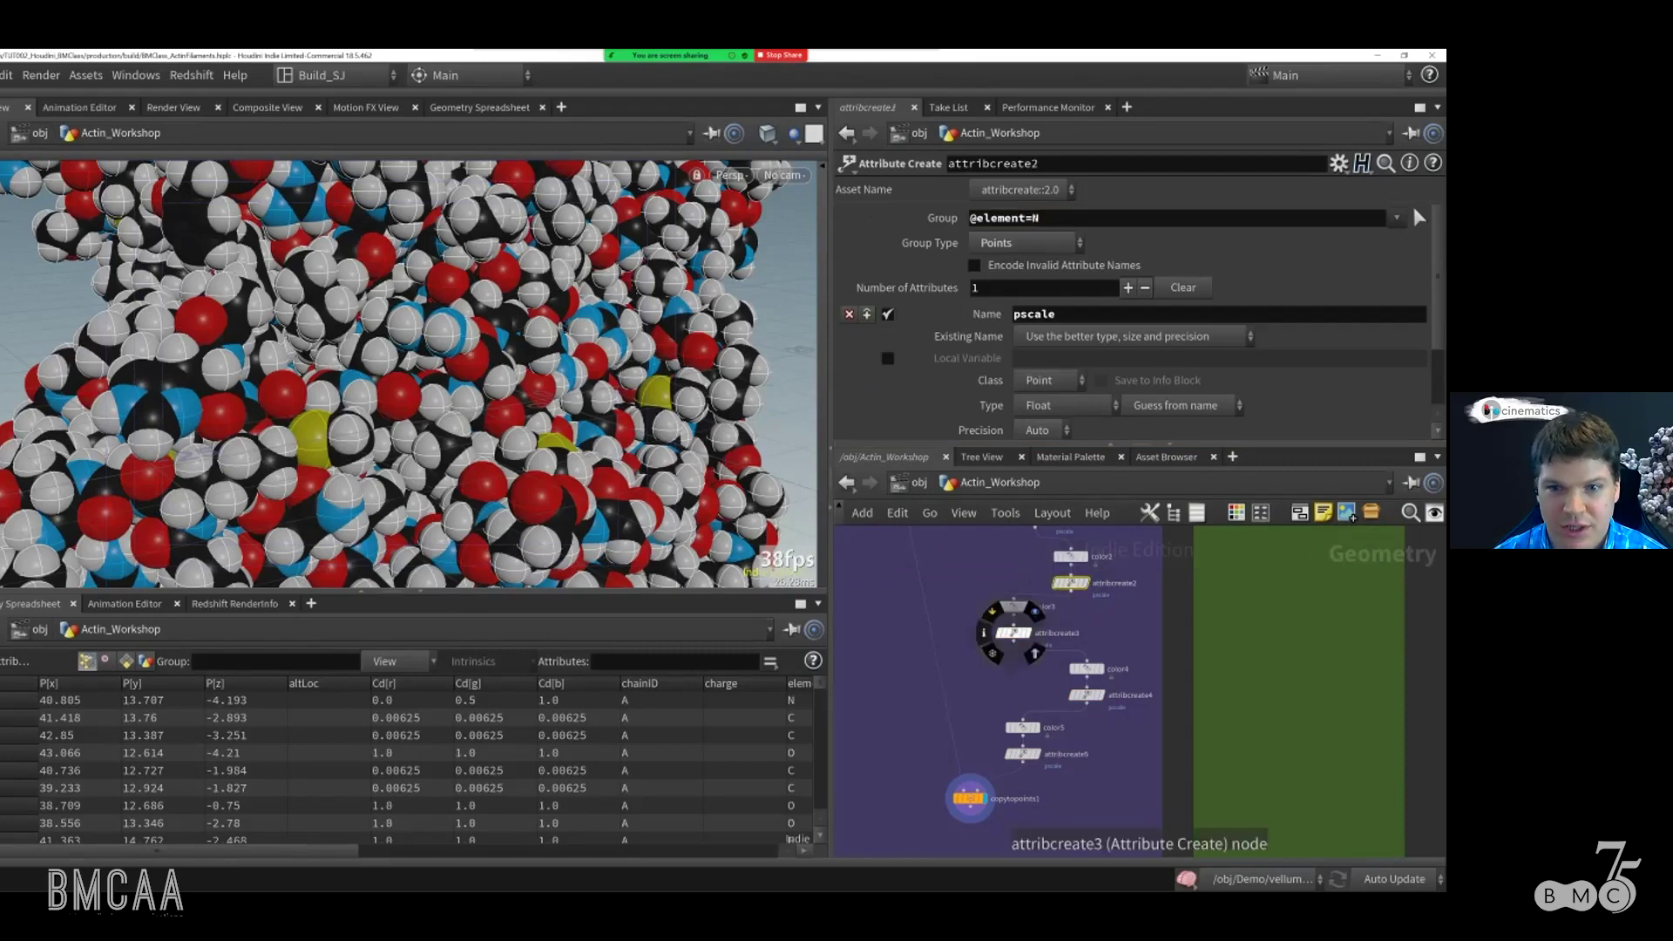
{"action": "left_click", "coordinate": [1086, 694]}
{"action": "left_click", "coordinate": [1023, 754]}
{"action": "middle_click_drag", "start_coordinate": [1023, 755], "coordinate": [1041, 733]}
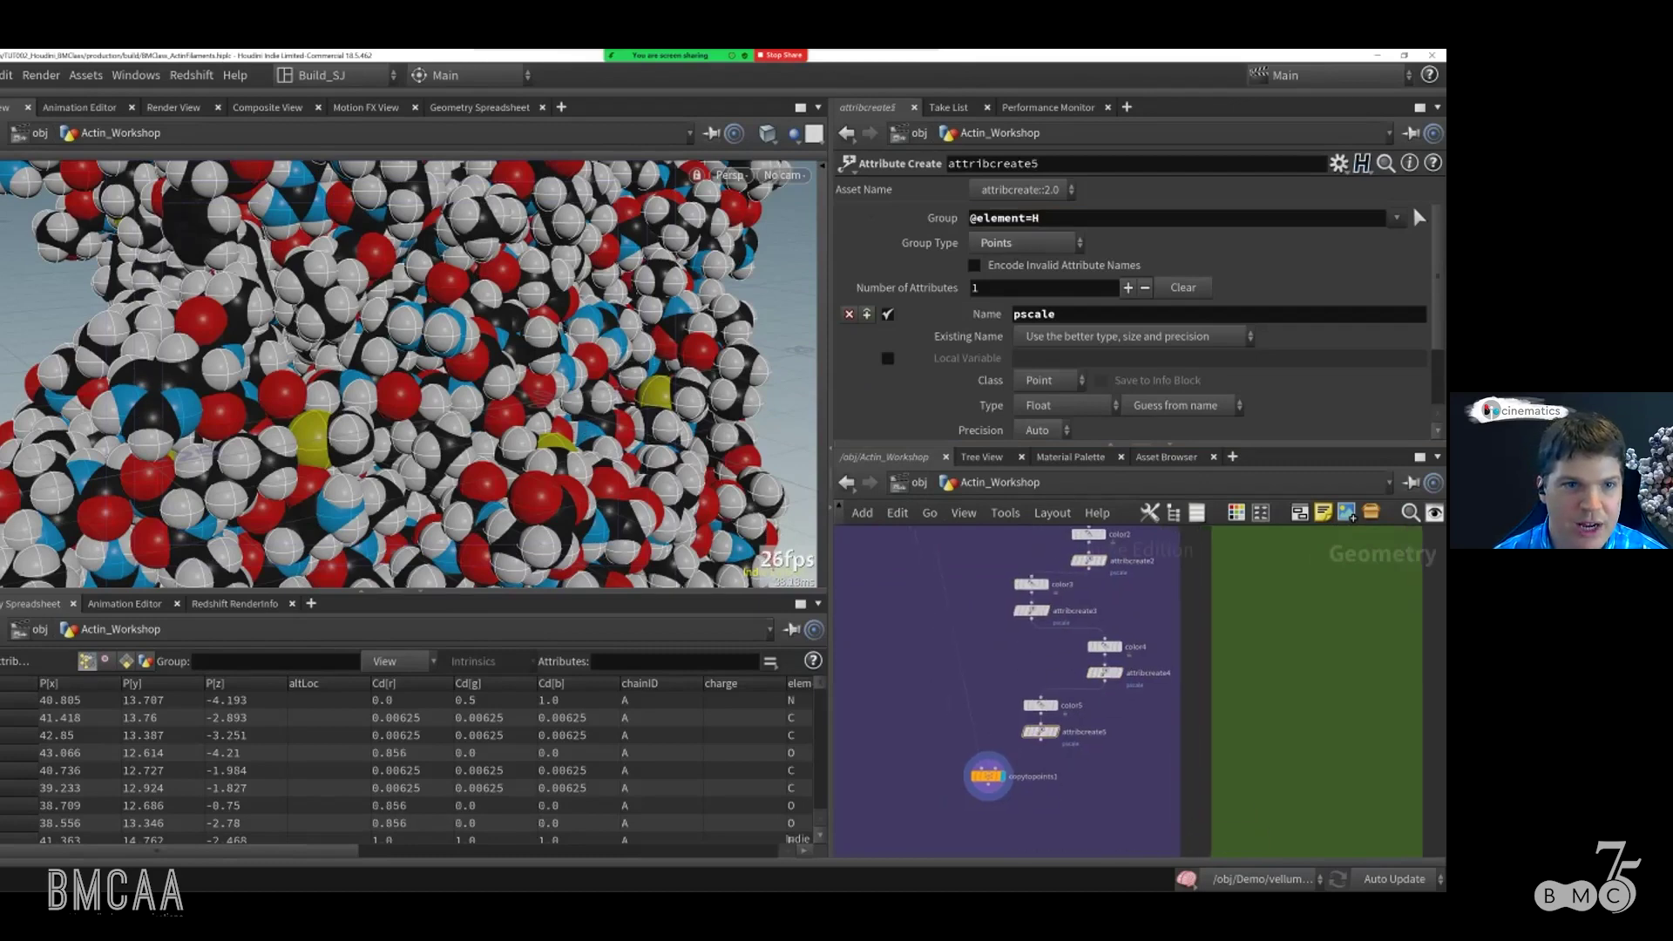
{"action": "right_click_drag", "start_coordinate": [488, 420], "coordinate": [522, 431]}
{"action": "left_click_drag", "start_coordinate": [523, 431], "coordinate": [348, 435]}
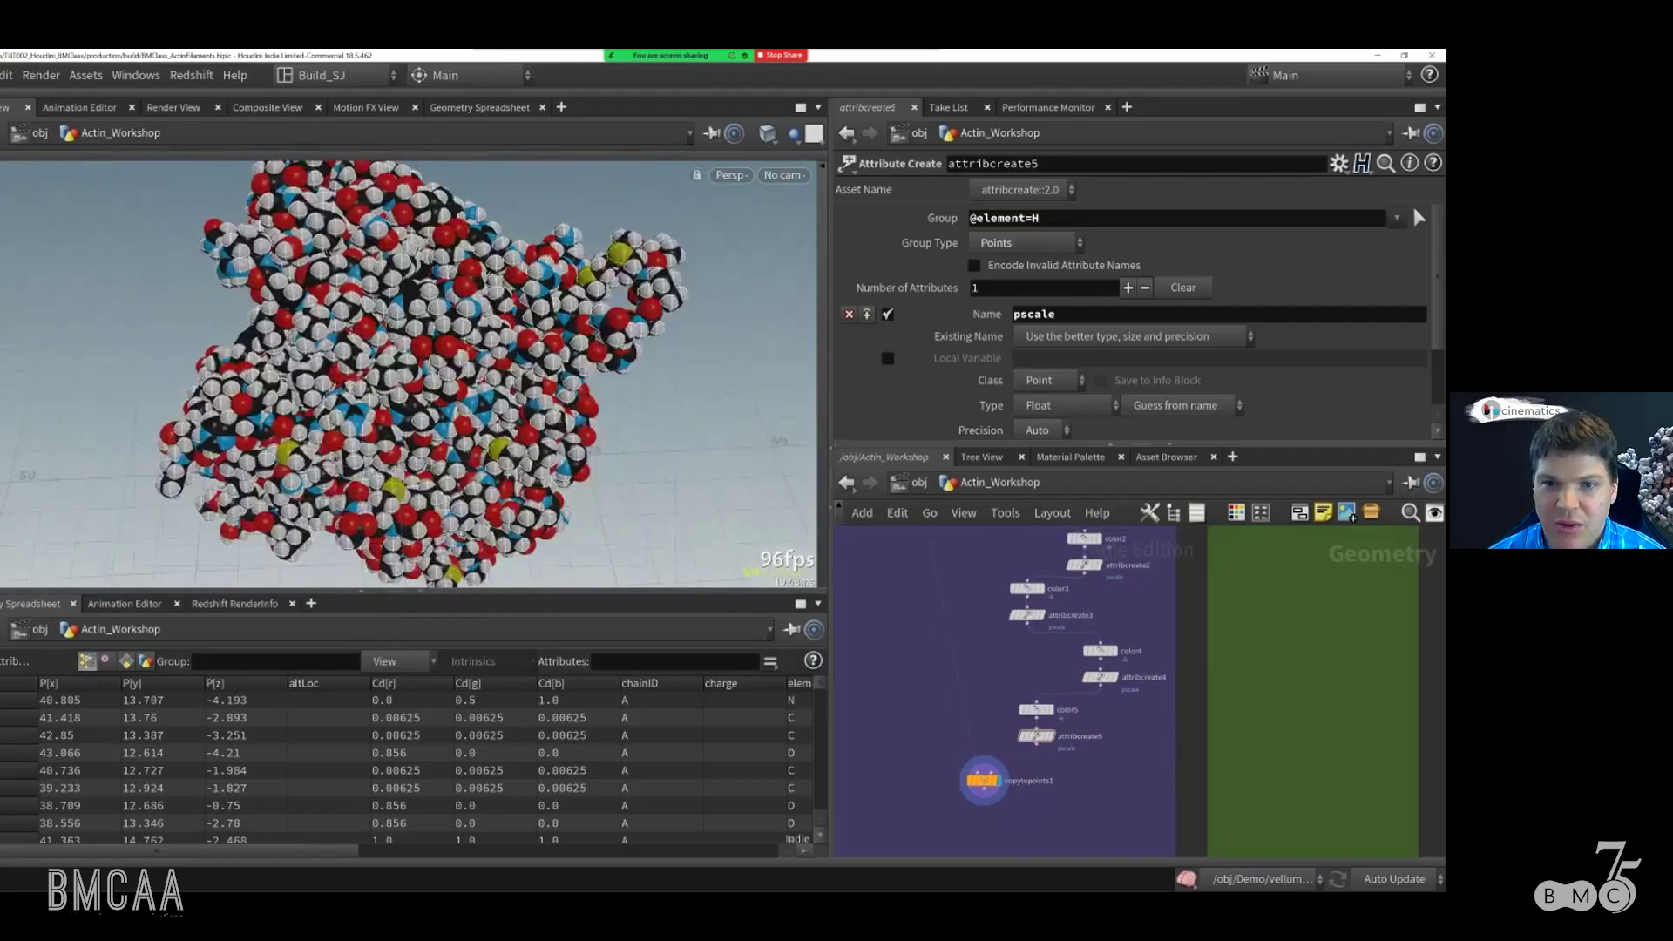
{"action": "scroll", "coordinate": [1102, 741], "scroll_direction": "down", "scroll_amount": 3}
{"action": "scroll", "coordinate": [1137, 680], "scroll_direction": "up", "scroll_amount": 2}
{"action": "middle_click_drag", "start_coordinate": [1184, 610], "coordinate": [1157, 782]}
{"action": "scroll", "coordinate": [1146, 788], "scroll_direction": "up", "scroll_amount": 2}
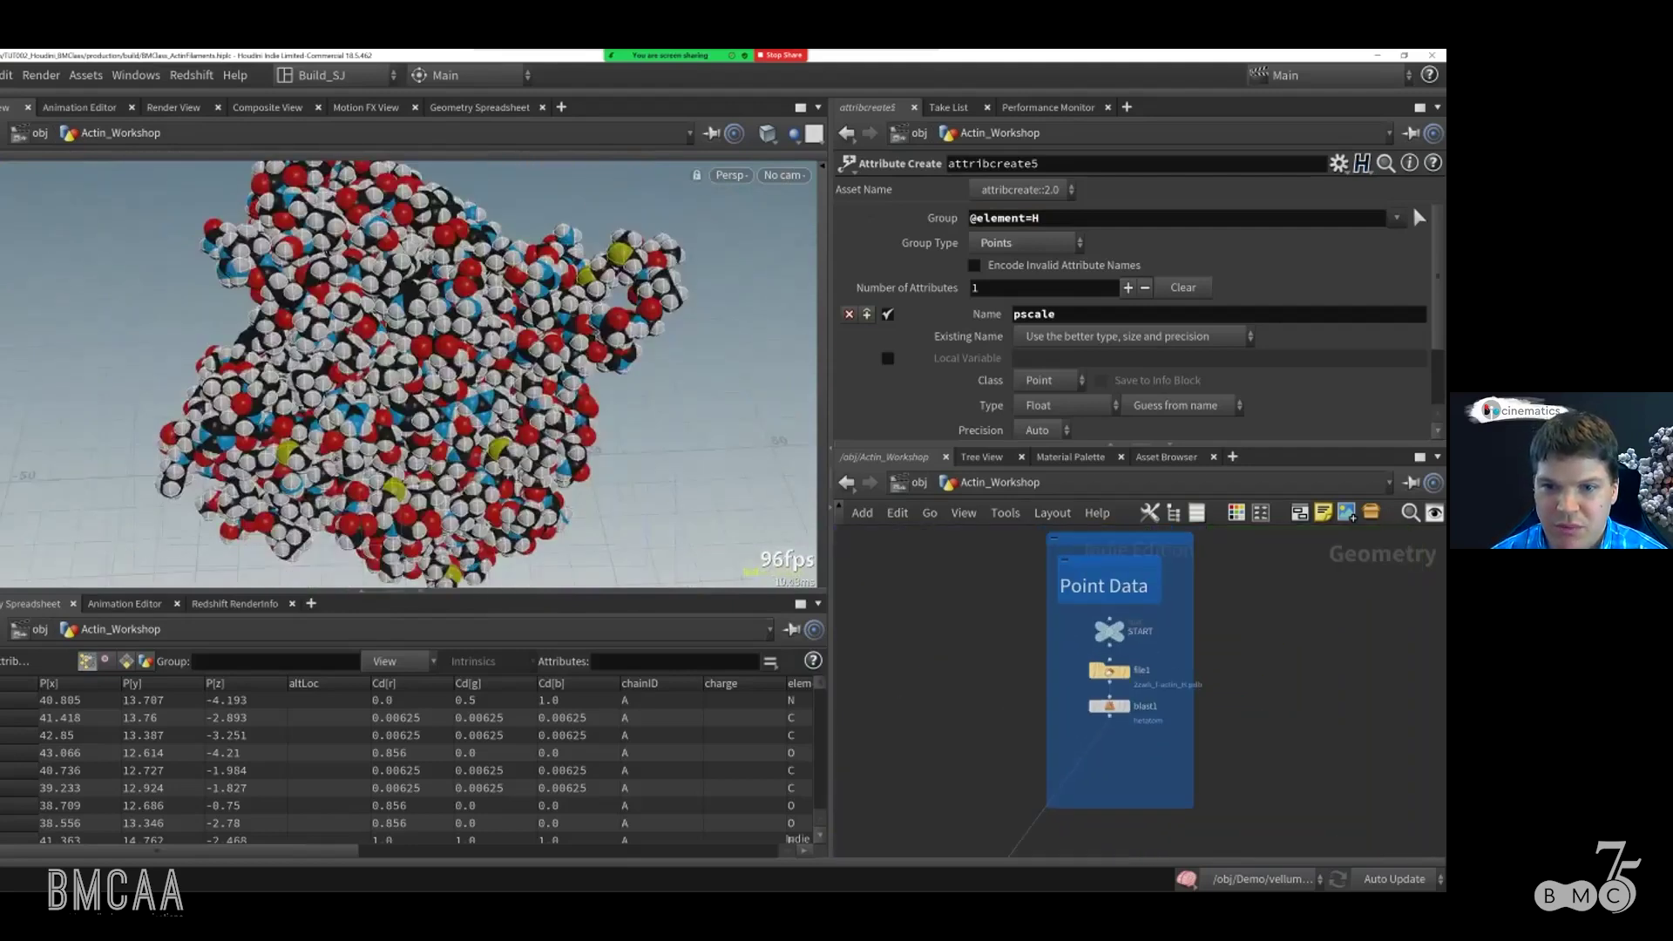
{"action": "left_click", "coordinate": [1112, 654]}
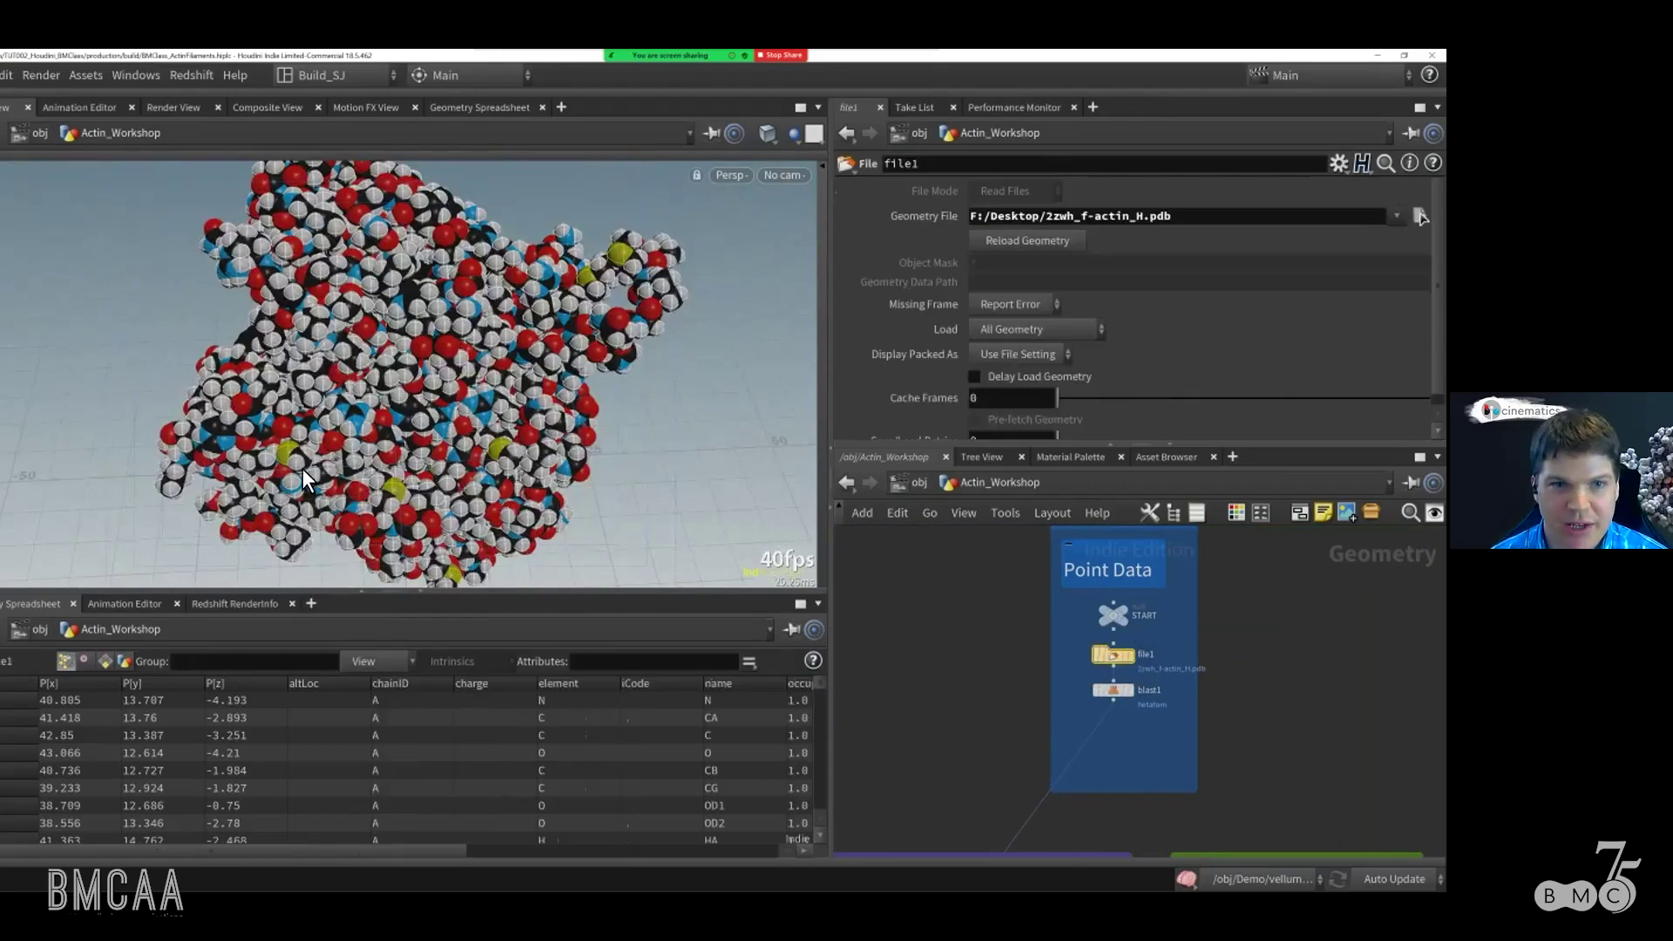
Step: Append a displayed Null below the copytopoints node in the Atoms box and name it ATOMS1
{"action": "middle_click_drag", "start_coordinate": [1220, 802], "coordinate": [1272, 303]}
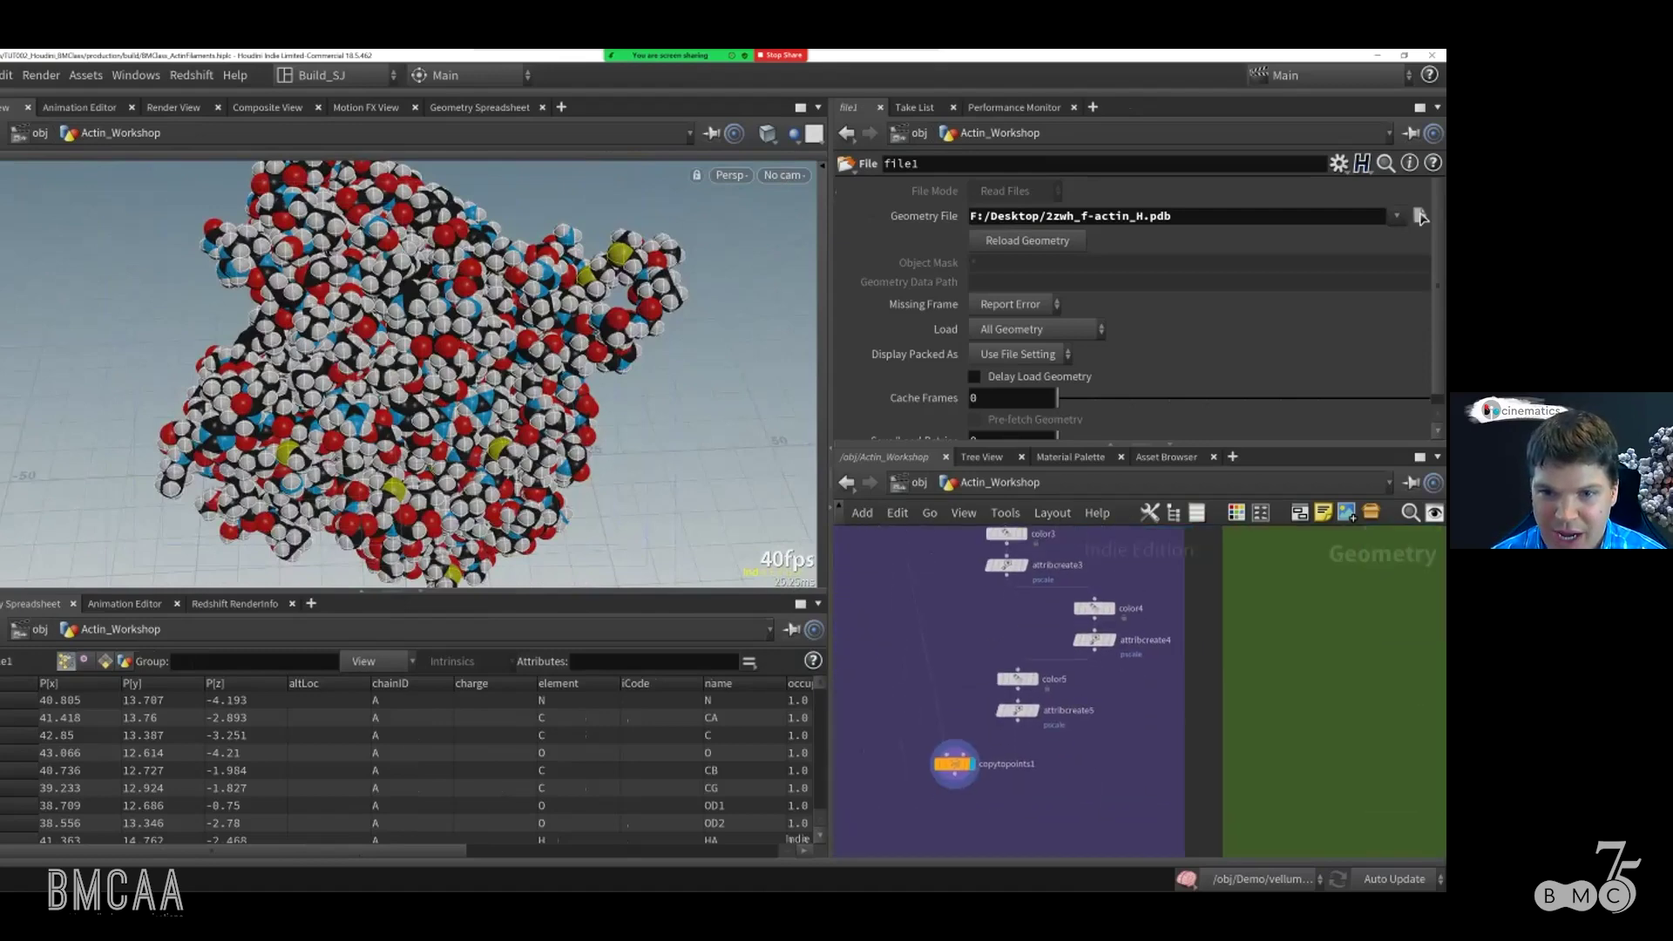
{"action": "scroll", "coordinate": [1041, 838], "scroll_direction": "down", "scroll_amount": 4}
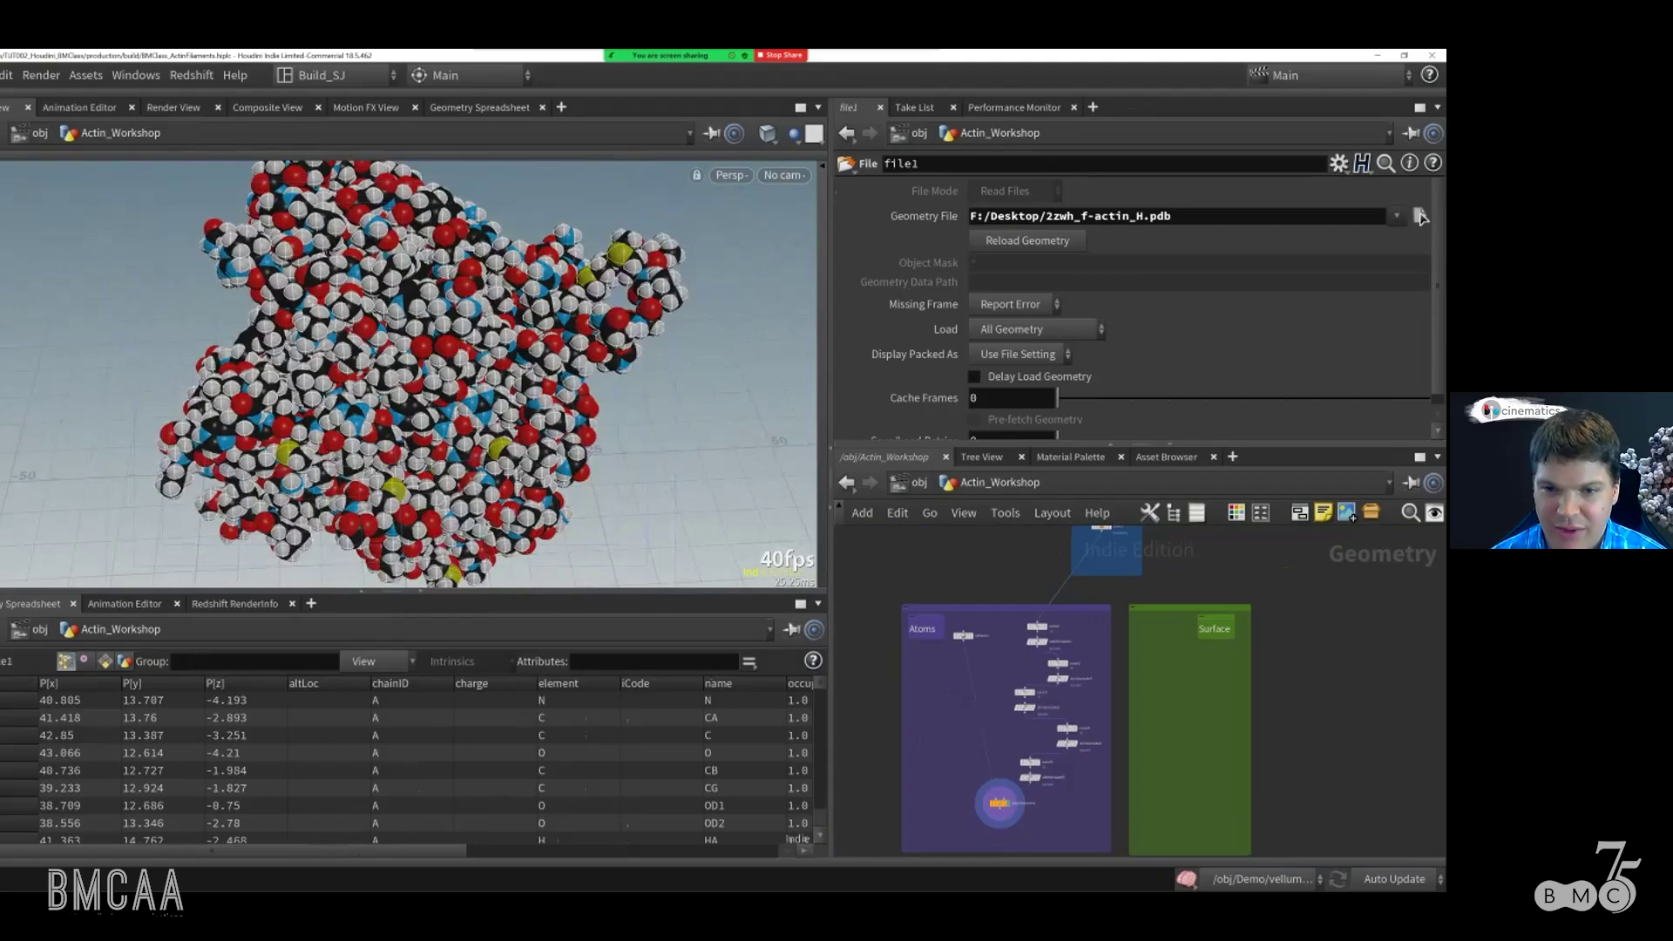
{"action": "scroll", "coordinate": [1013, 823], "scroll_direction": "up", "scroll_amount": 3}
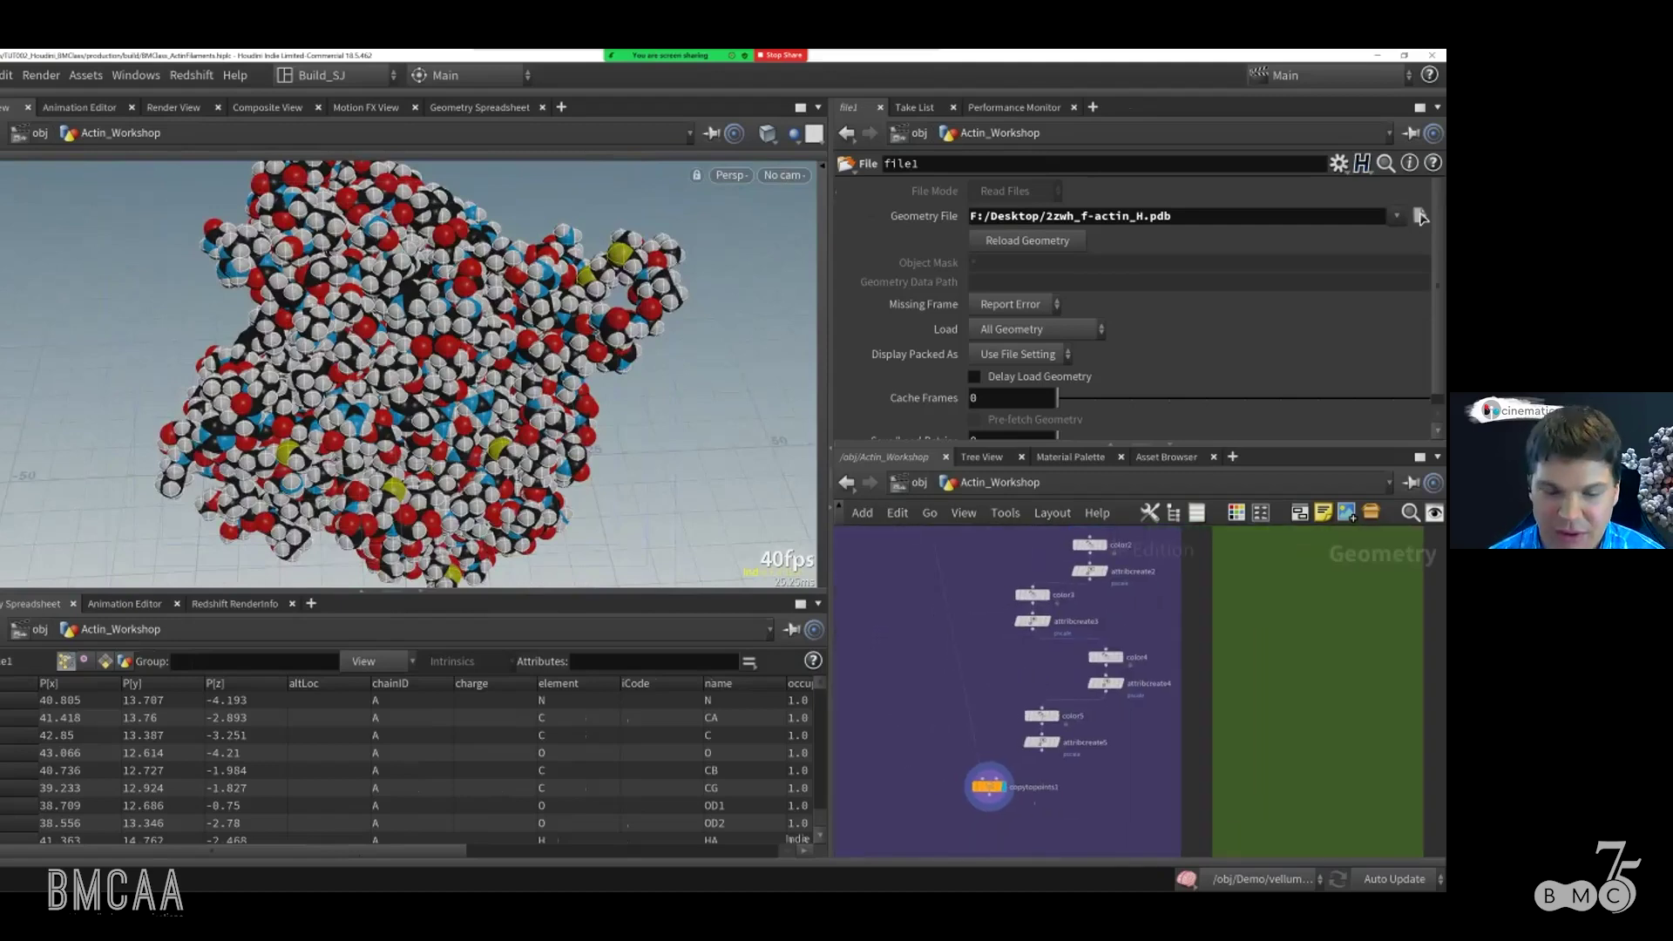
{"action": "middle_click_drag", "start_coordinate": [988, 786], "coordinate": [1002, 721]}
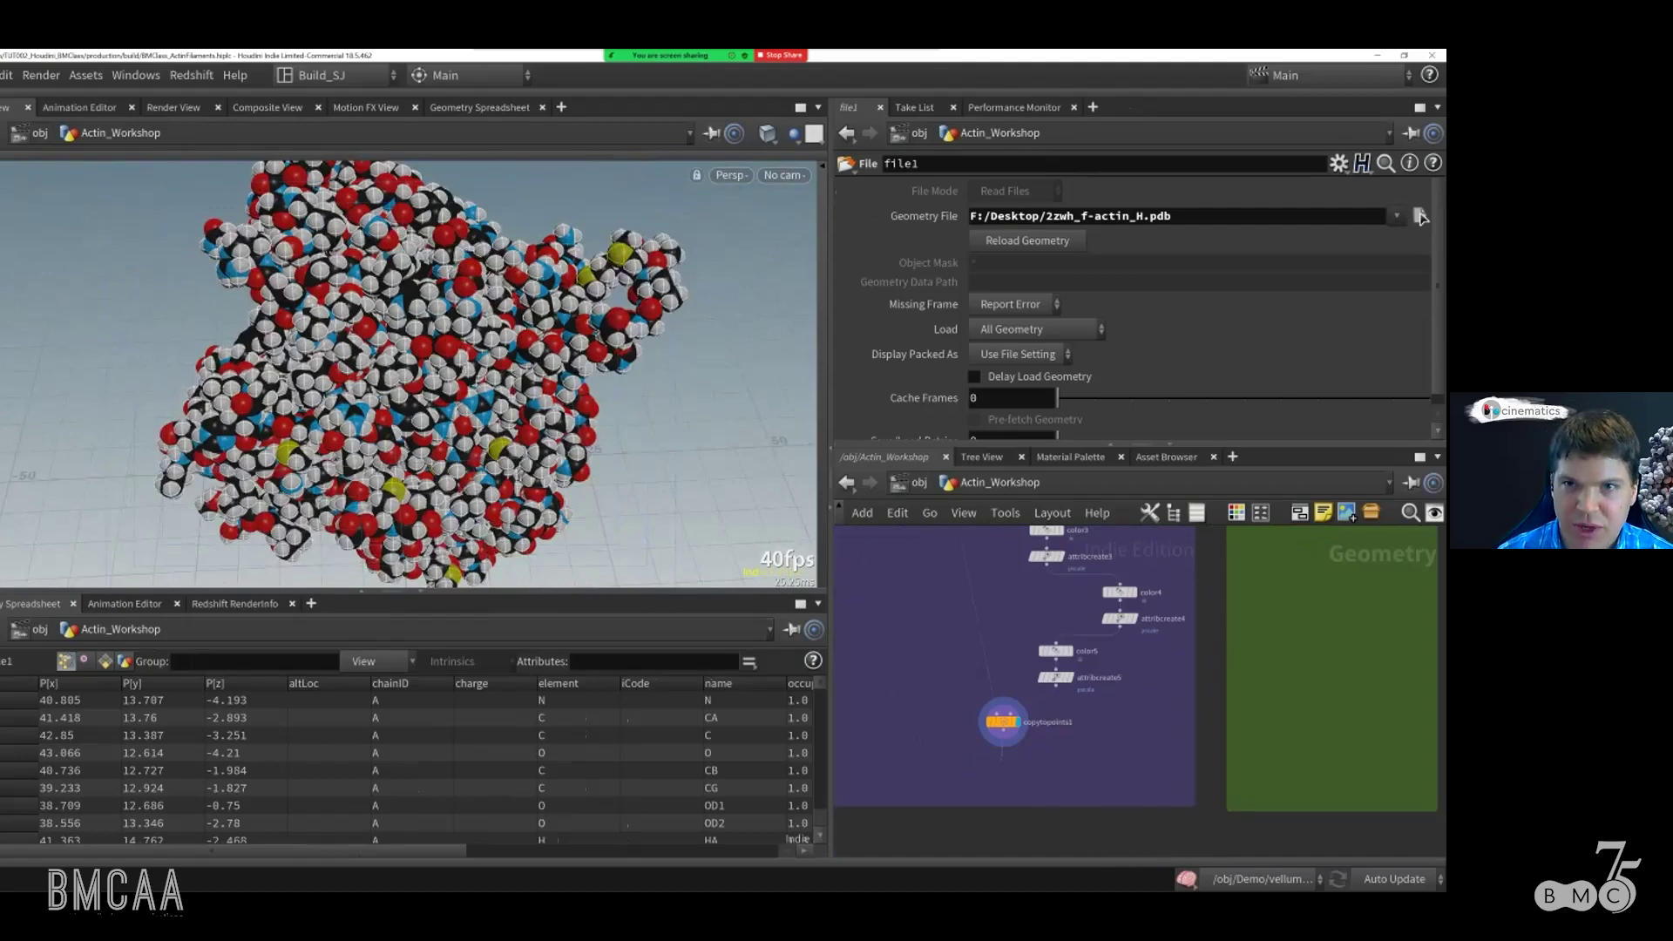
{"action": "key", "text": "Tab"}
{"action": "type", "text": "nu"}
{"action": "key", "text": "Return"}
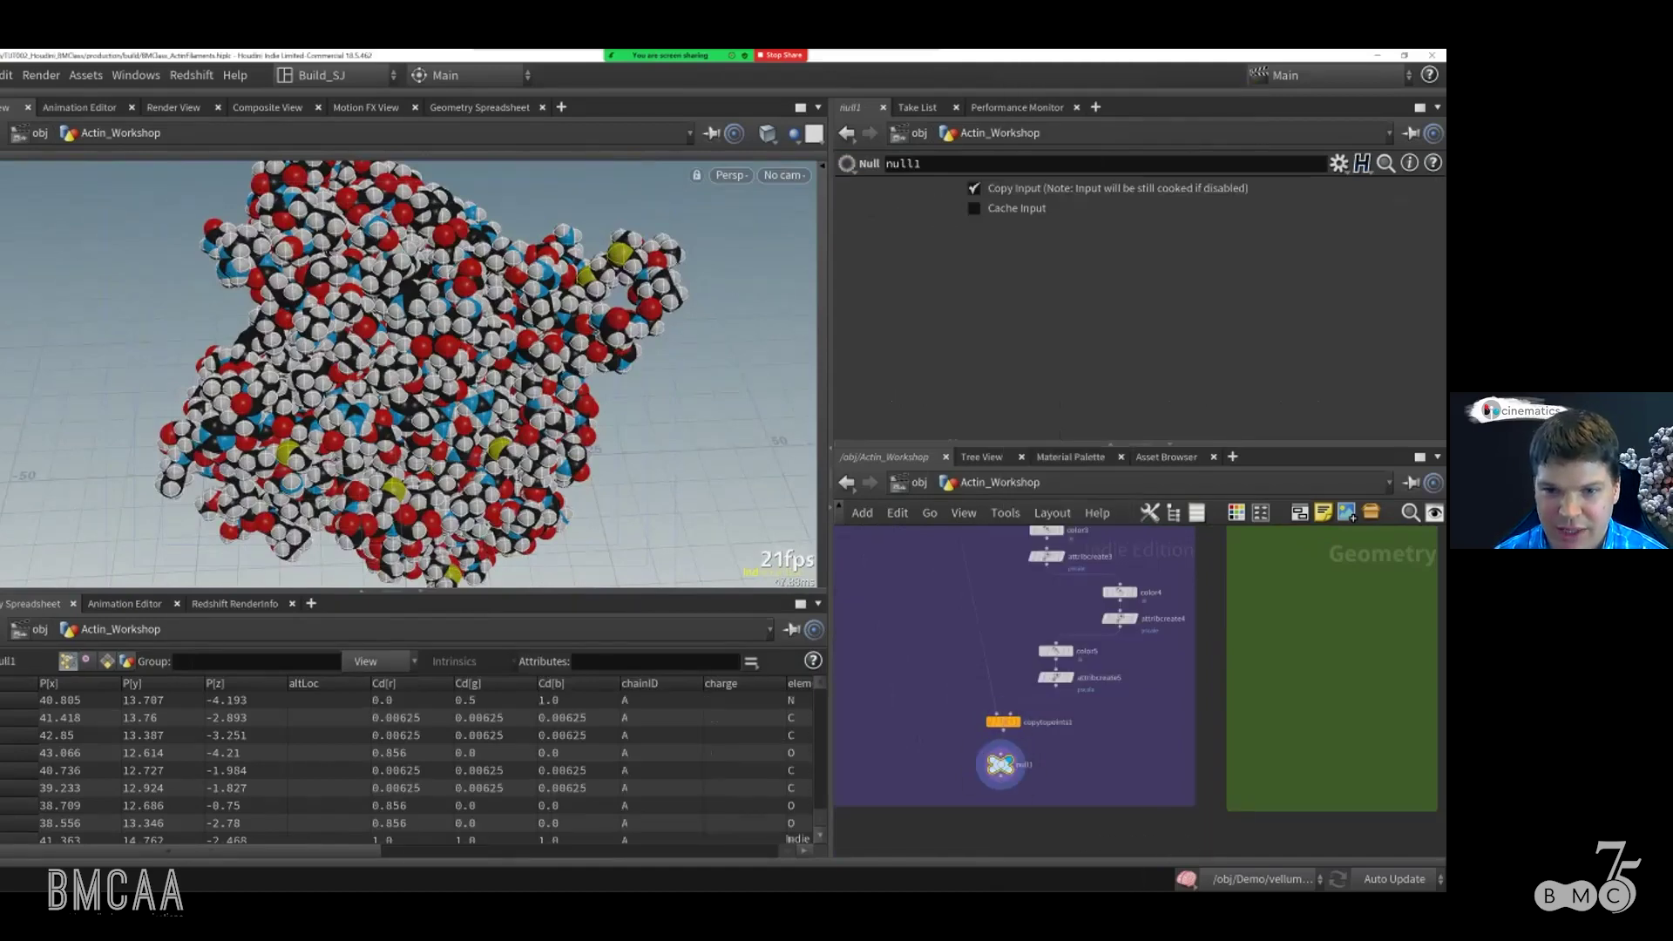
{"action": "left_click_drag", "start_coordinate": [1000, 764], "coordinate": [1003, 773]}
{"action": "type", "text": "ATOMS1"}
{"action": "key", "text": "Return"}
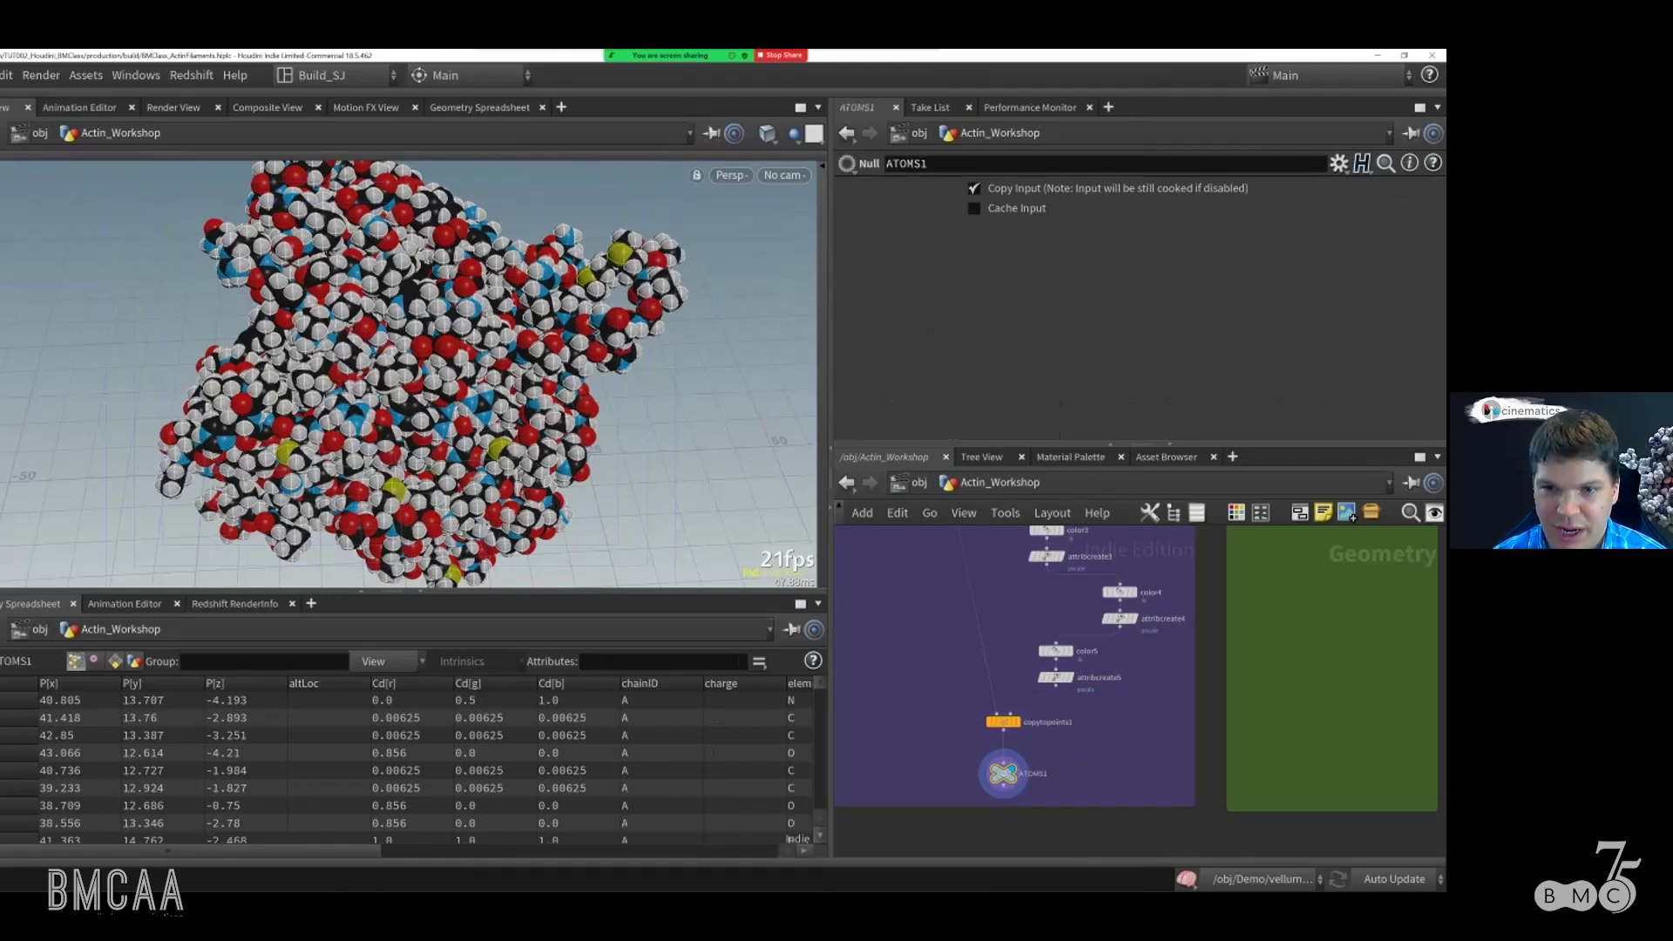
{"action": "scroll", "coordinate": [1002, 776], "scroll_direction": "down", "scroll_amount": 5}
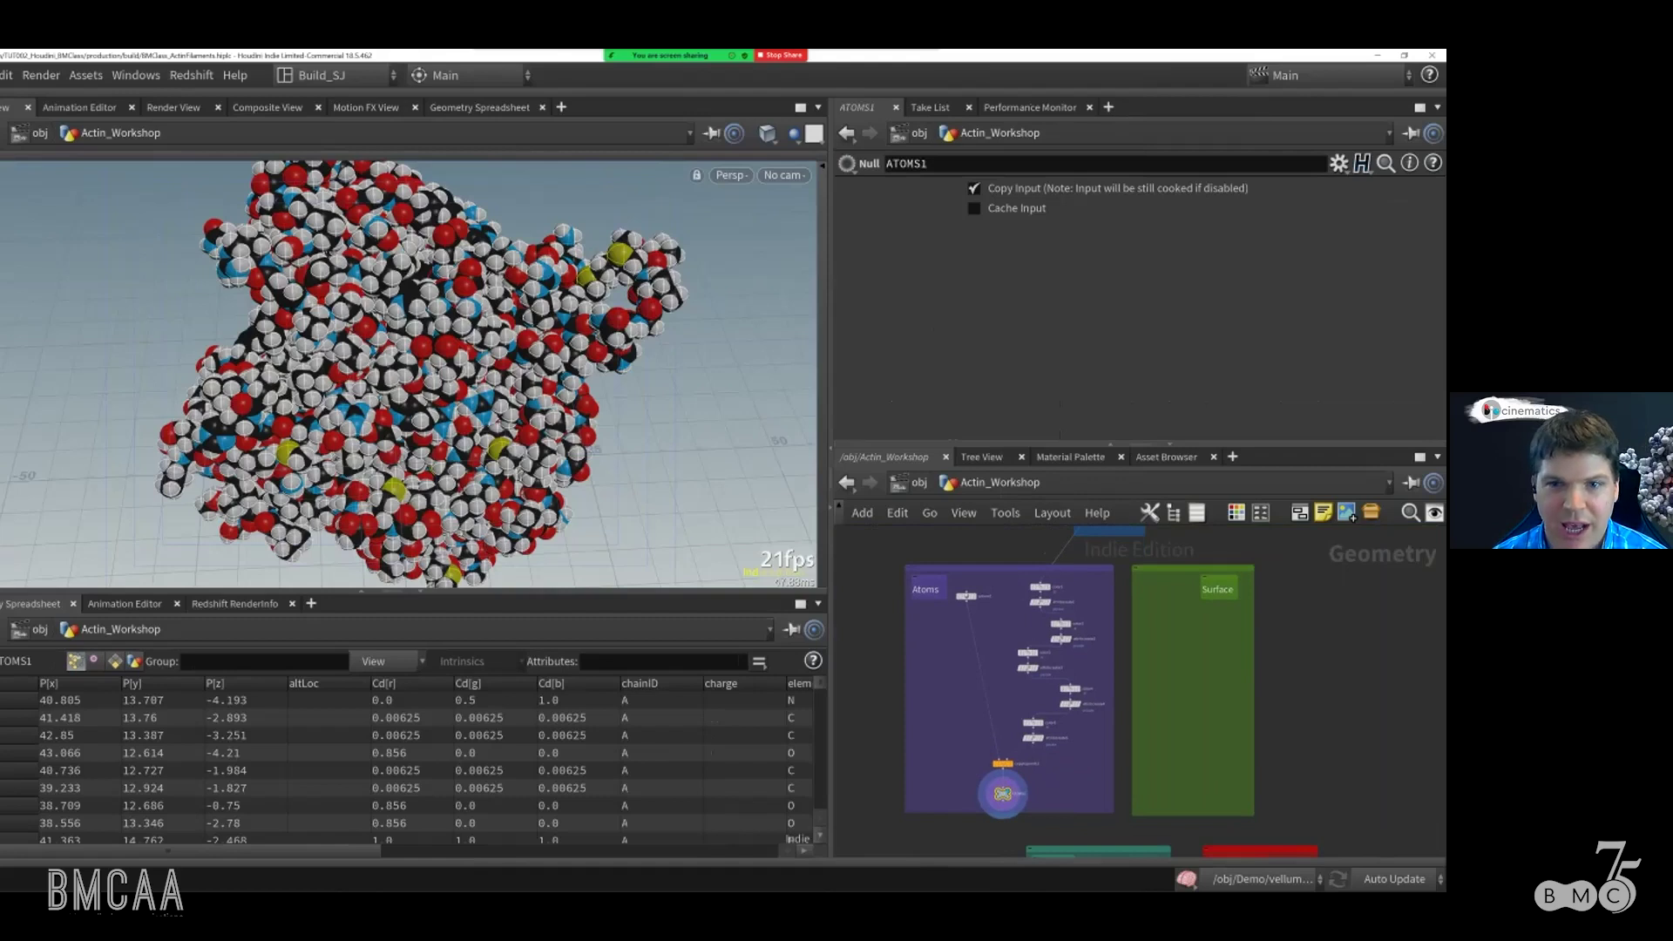
{"action": "middle_click_drag", "start_coordinate": [1002, 775], "coordinate": [987, 870]}
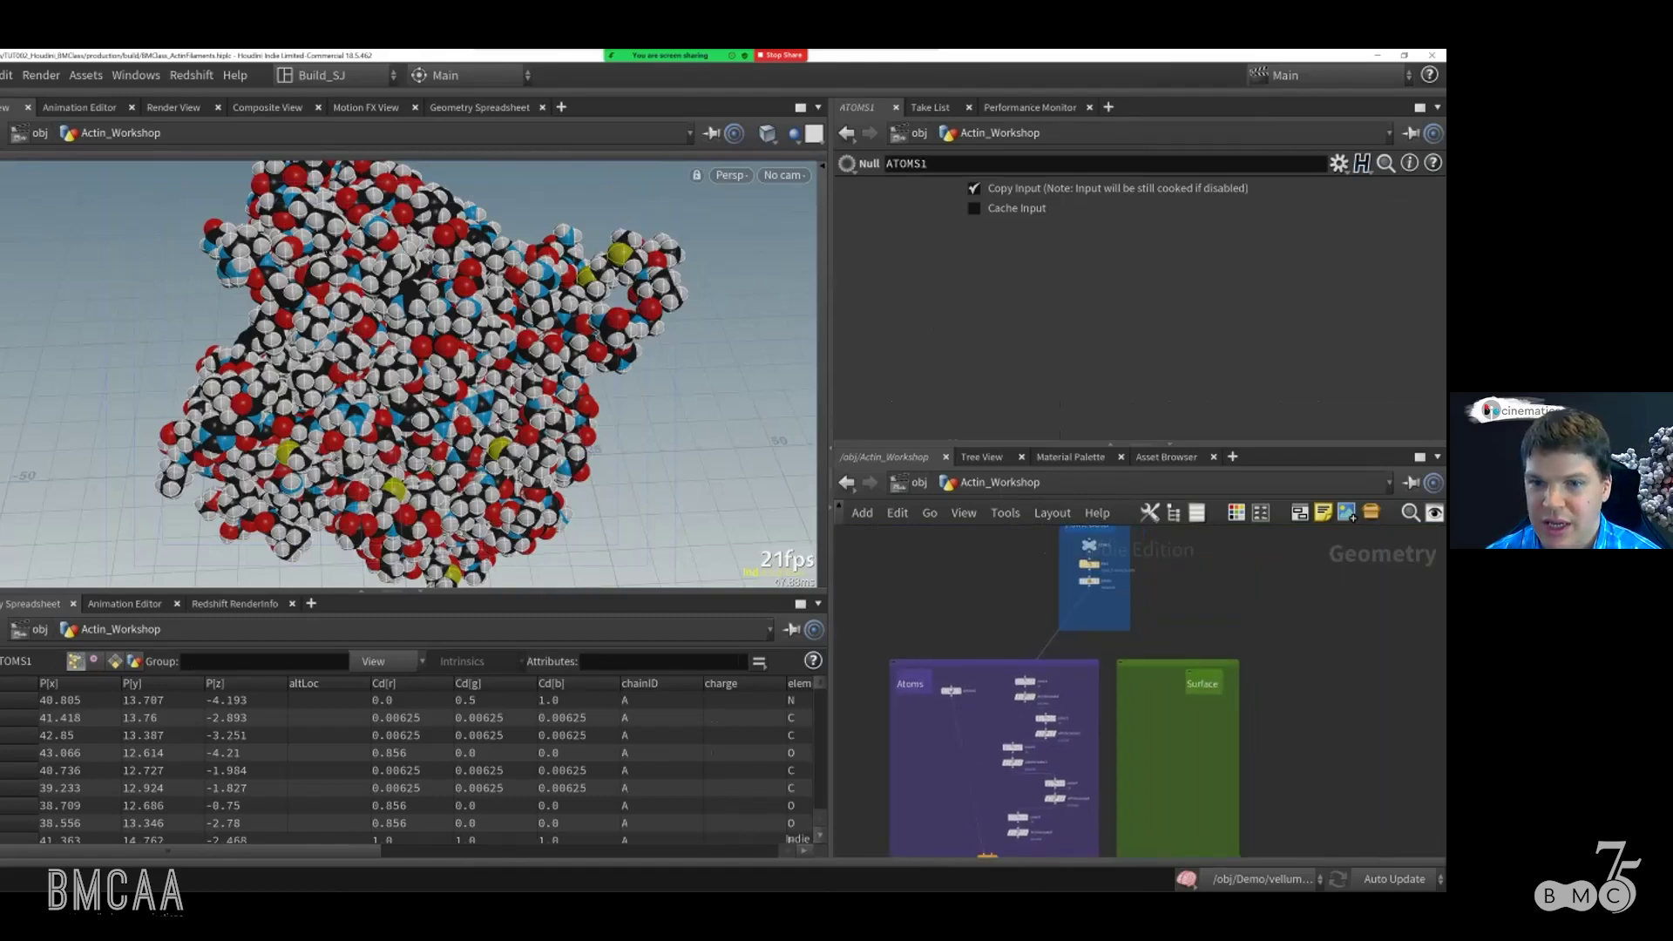
{"action": "middle_click_drag", "start_coordinate": [1117, 699], "coordinate": [1035, 728]}
{"action": "scroll", "coordinate": [1038, 704], "scroll_direction": "up", "scroll_amount": 2}
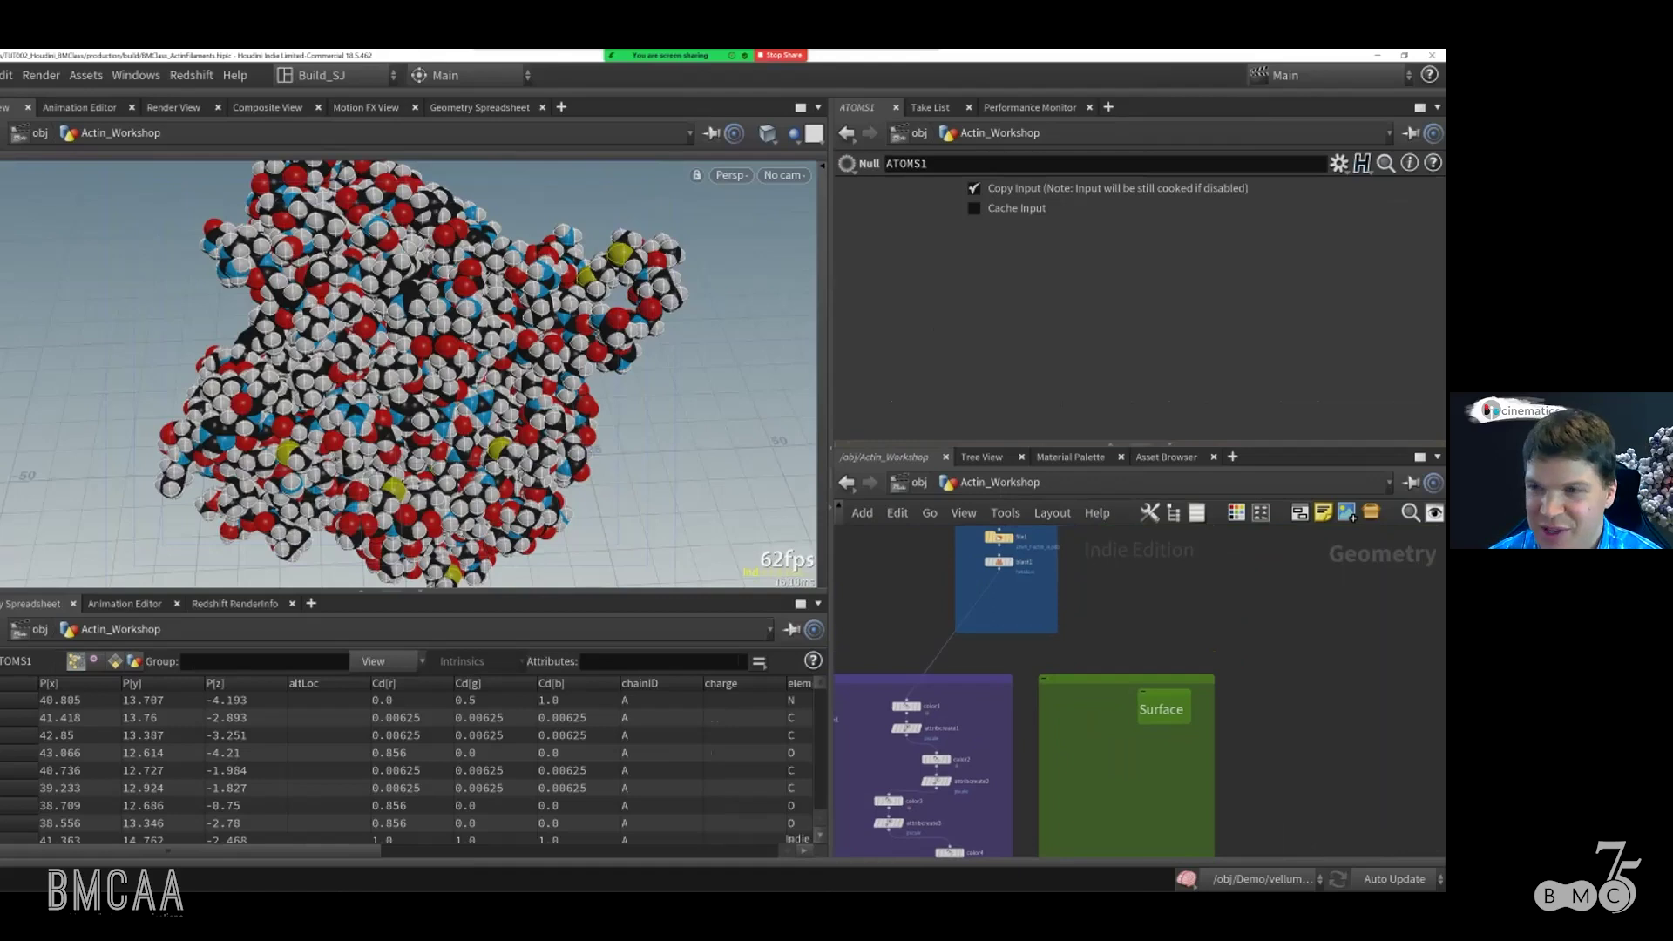
{"action": "mouse_move", "coordinate": [1123, 697]}
{"action": "middle_mouse_down"}
{"action": "mouse_move", "coordinate": [1139, 647]}
{"action": "mouse_move", "coordinate": [1136, 693]}
{"action": "middle_mouse_up"}
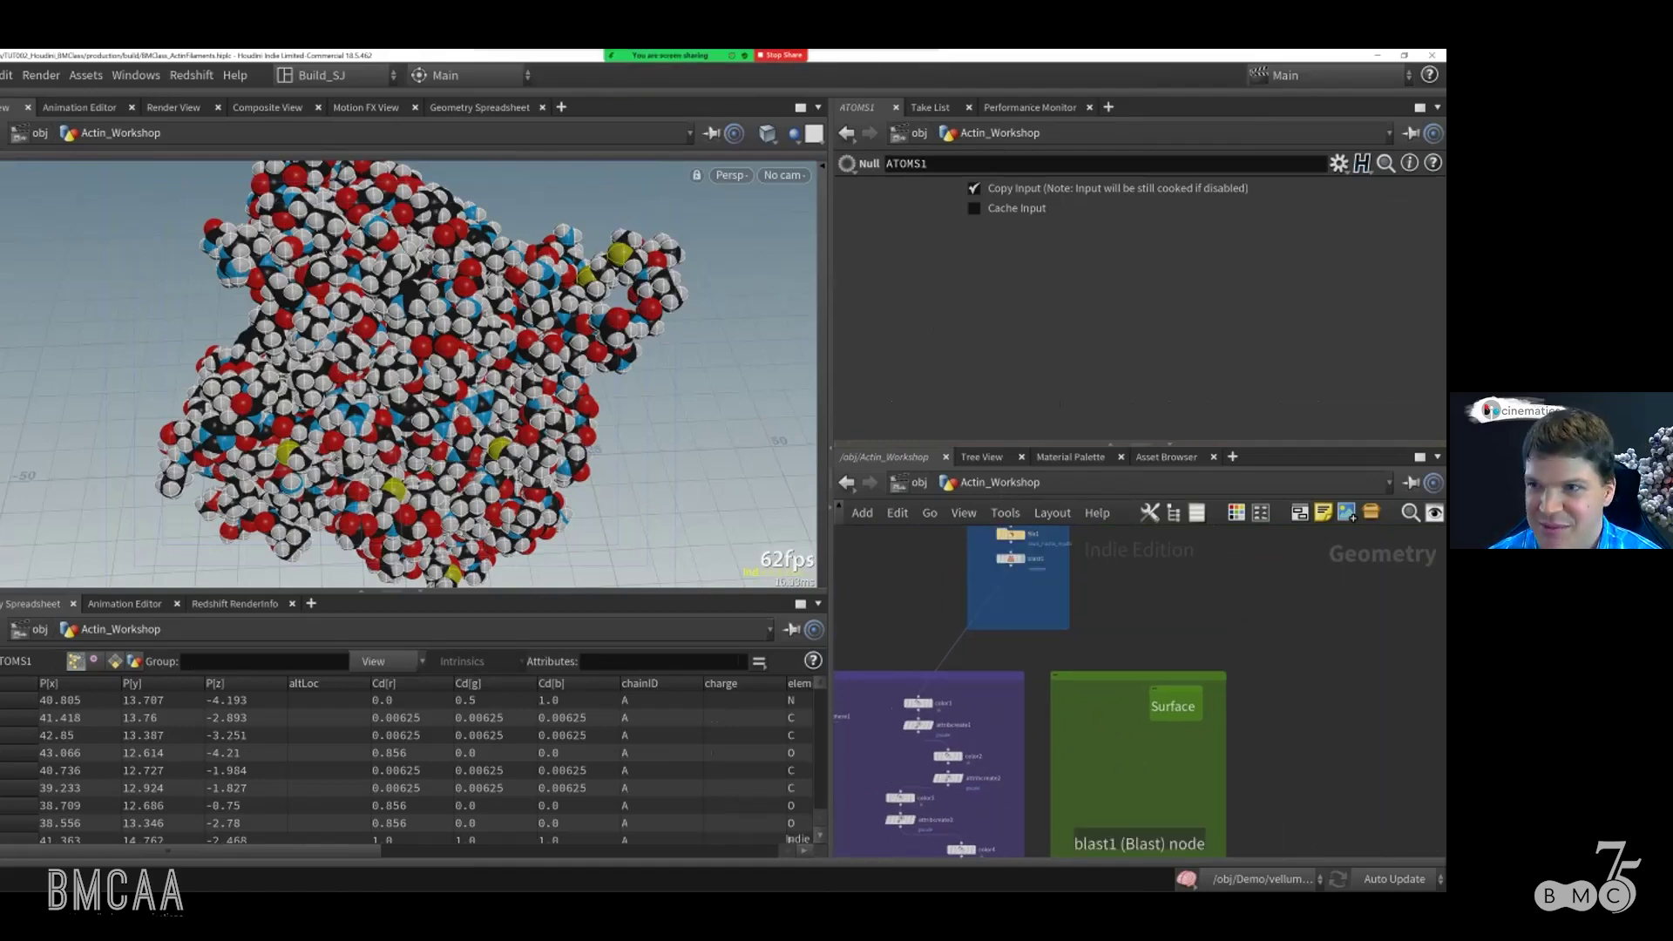
{"action": "left_click", "coordinate": [1011, 567]}
{"action": "middle_click_drag", "start_coordinate": [1096, 720], "coordinate": [1088, 683]}
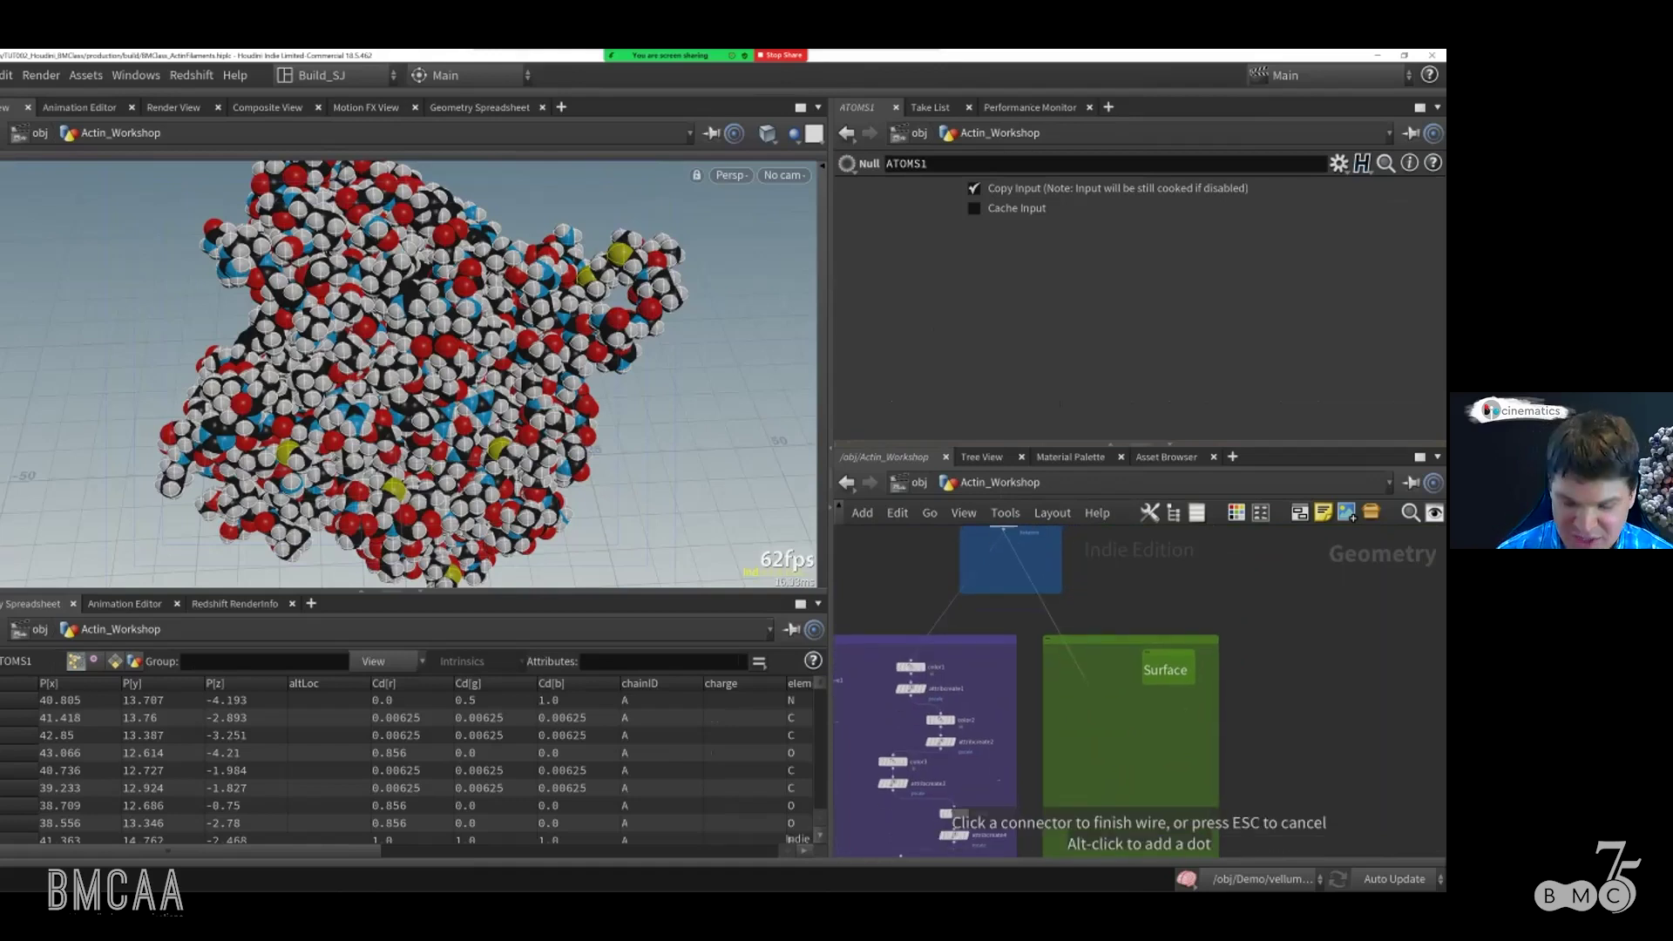
{"action": "key", "text": "Tab"}
{"action": "key", "text": "Escape"}
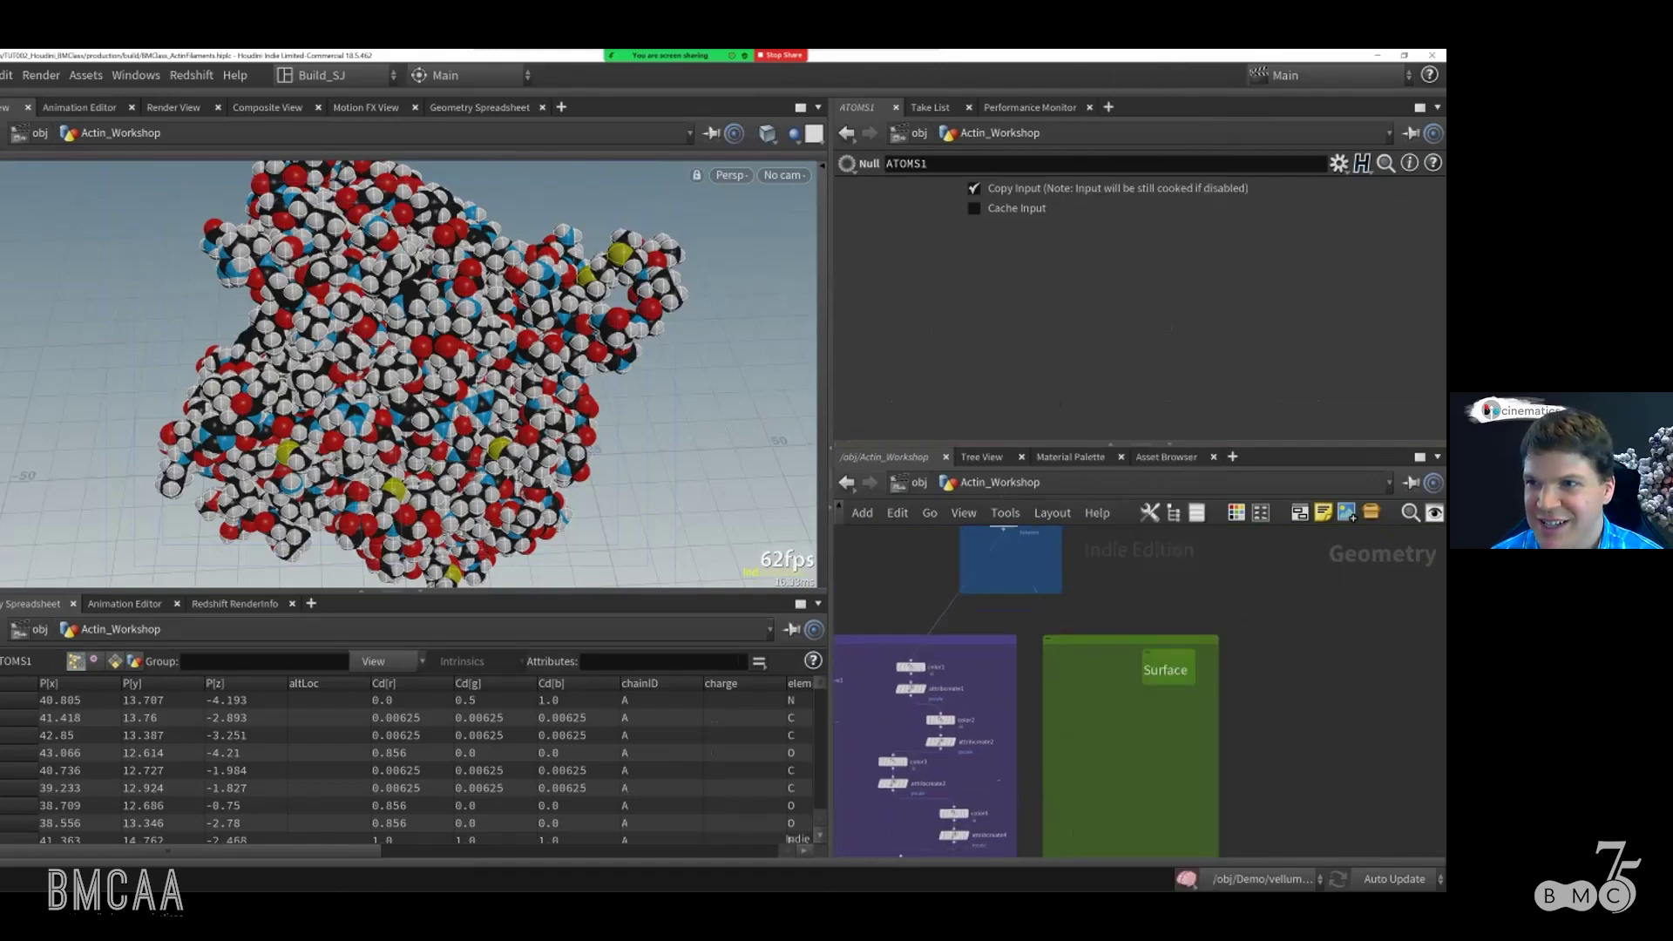
Step: Add a Particle Fluid Surface node in the Surface box and connect blast1 to its first input
{"action": "middle_click_drag", "start_coordinate": [1115, 705], "coordinate": [1149, 721]}
{"action": "scroll", "coordinate": [1110, 689], "scroll_direction": "up", "scroll_amount": 3}
{"action": "scroll", "coordinate": [1176, 689], "scroll_direction": "down", "scroll_amount": 3}
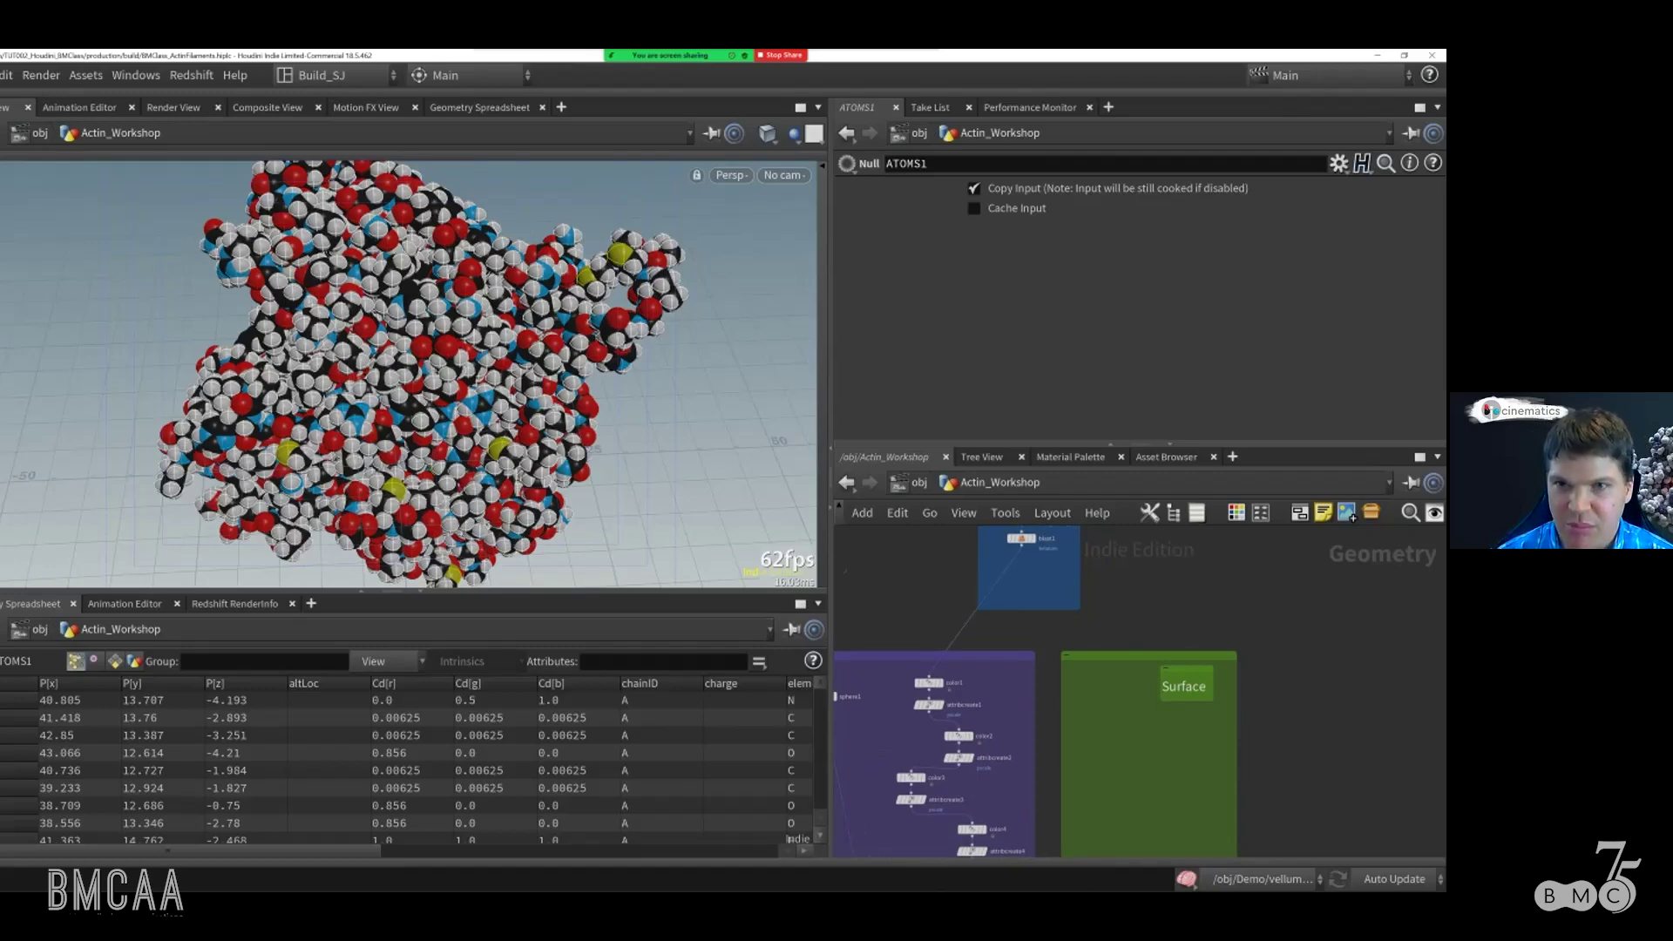
{"action": "key", "text": "Tab"}
{"action": "type", "text": "particle"}
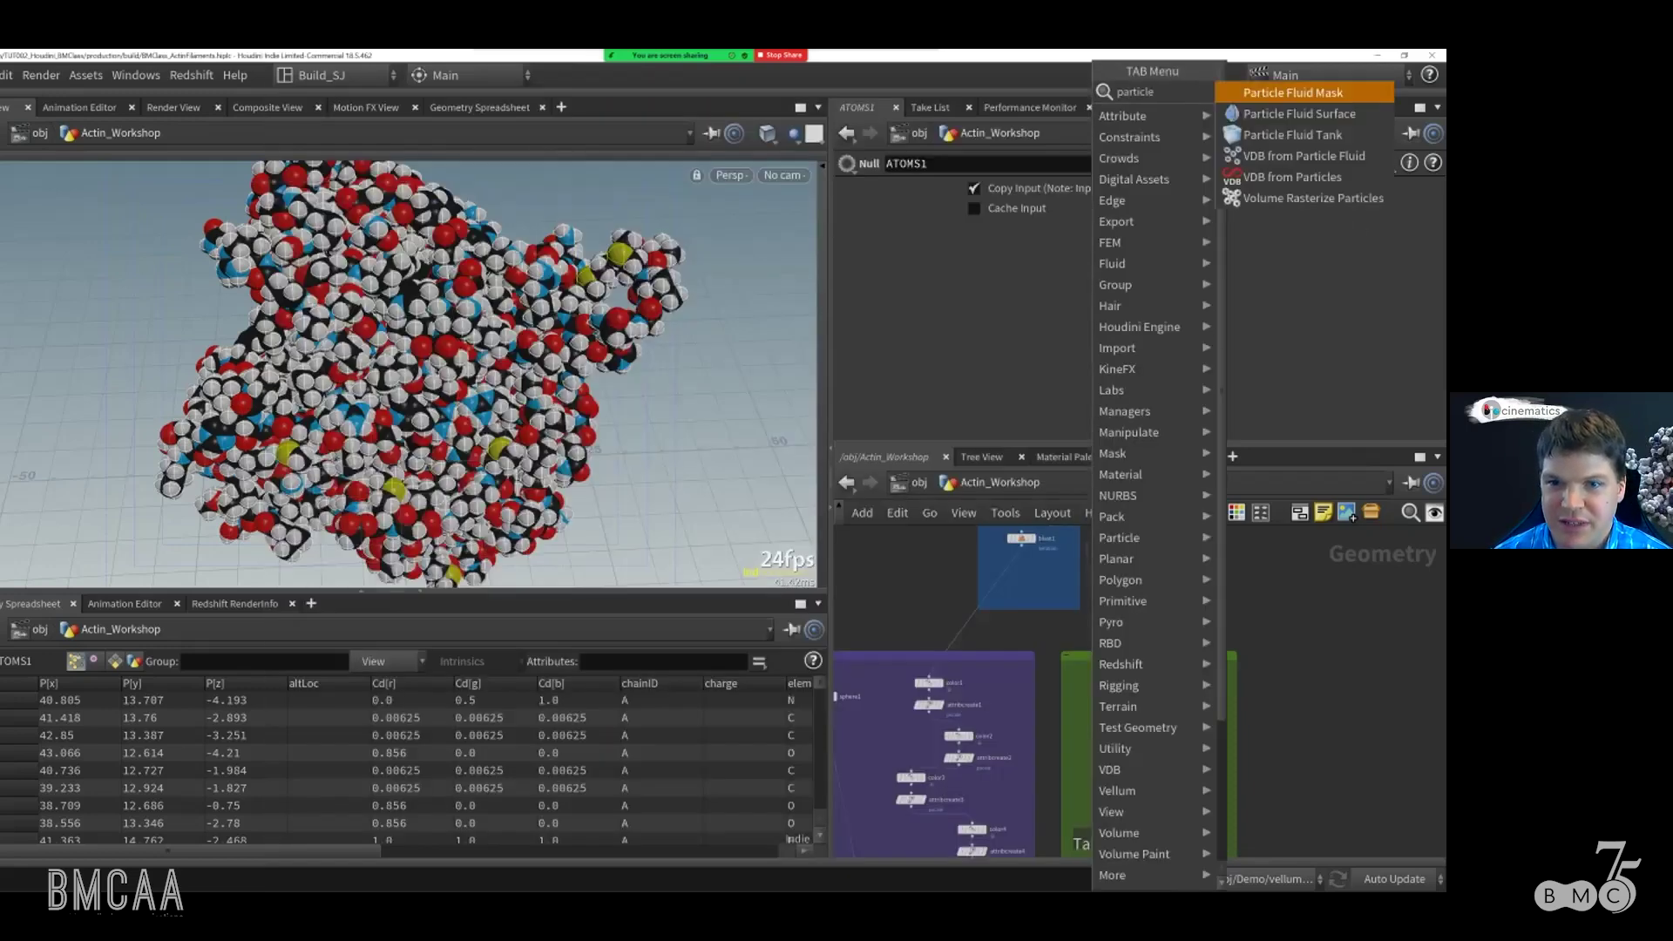
{"action": "key", "text": "Return"}
{"action": "key", "text": "Return"}
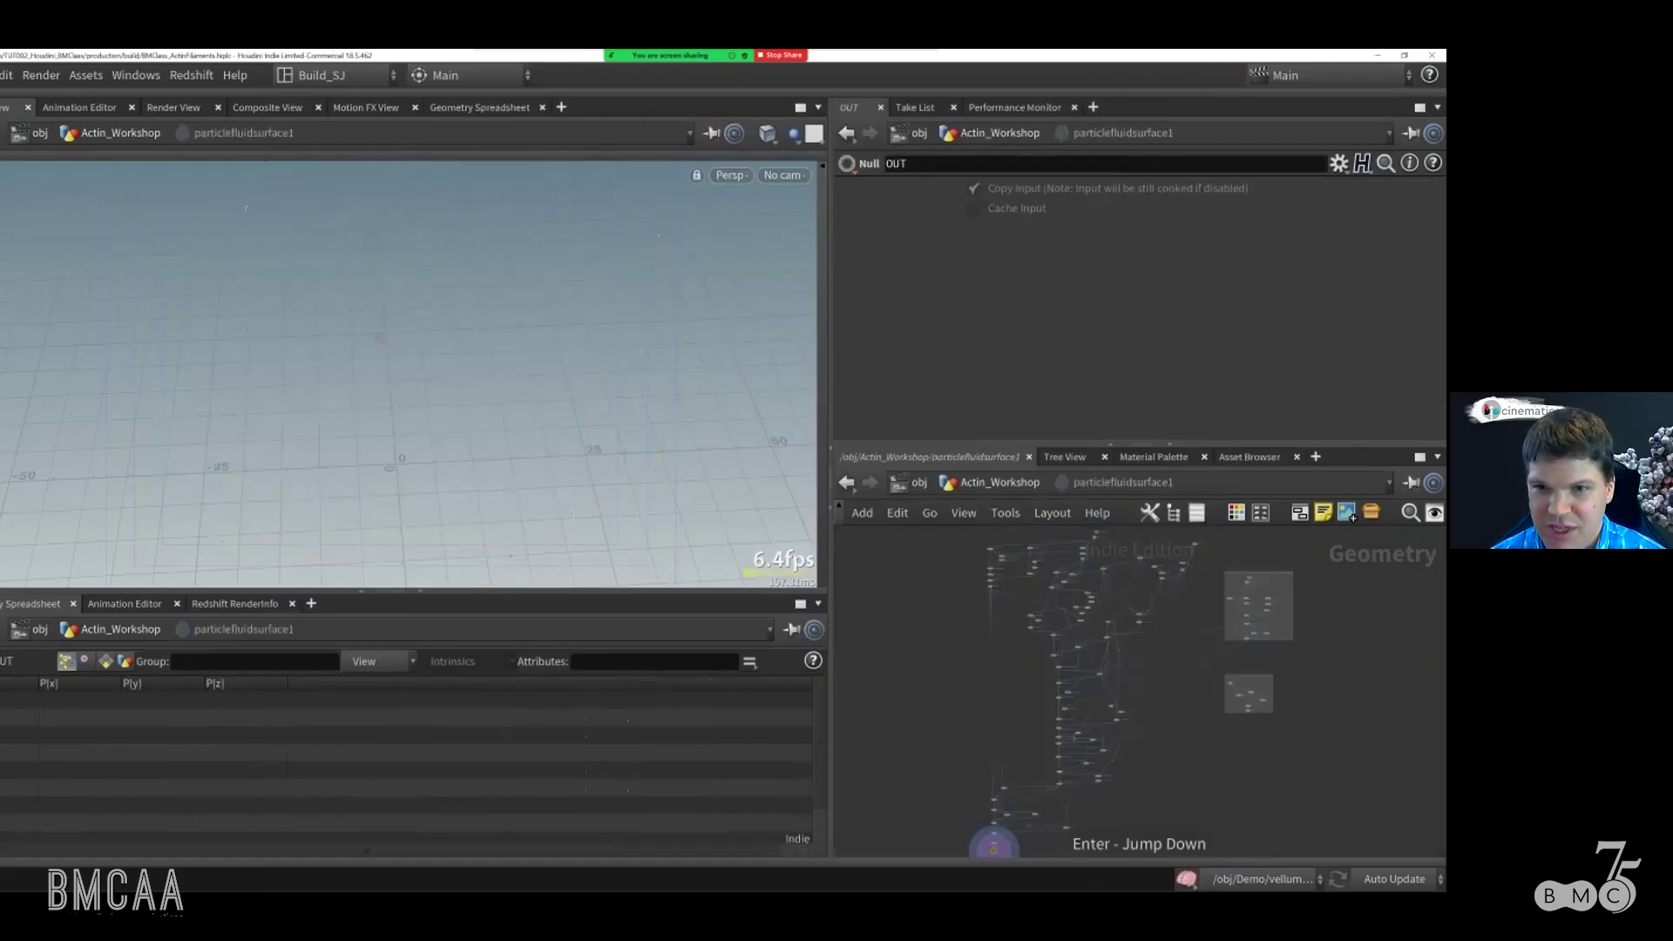
{"action": "key", "text": "u"}
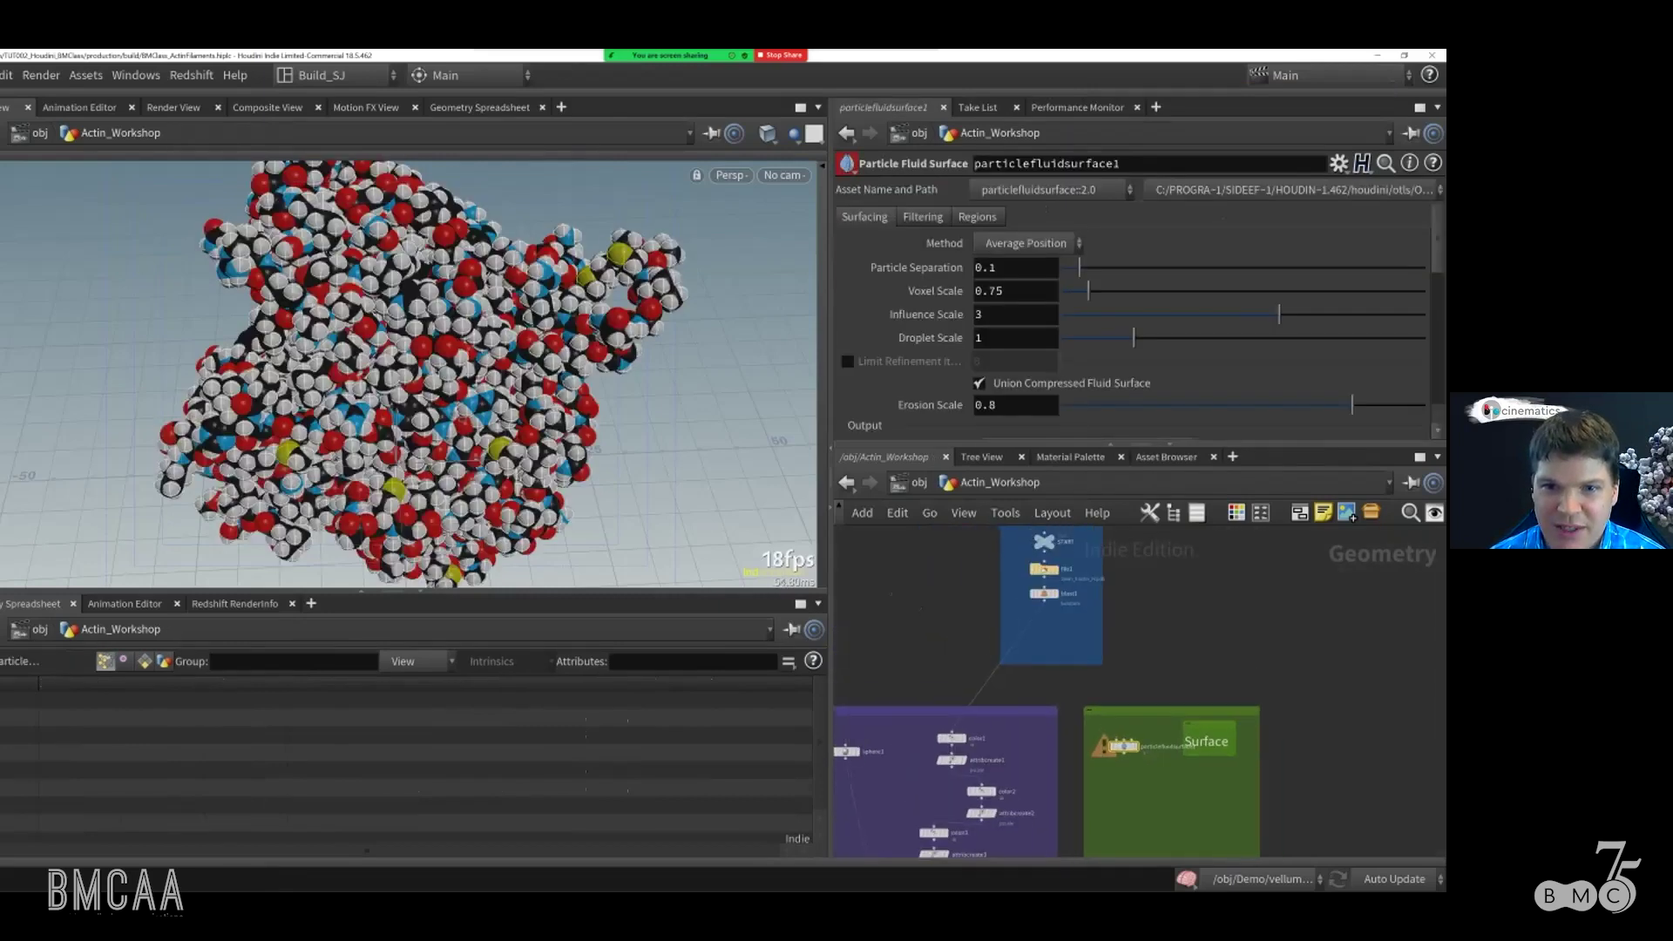
{"action": "left_click", "coordinate": [1112, 750]}
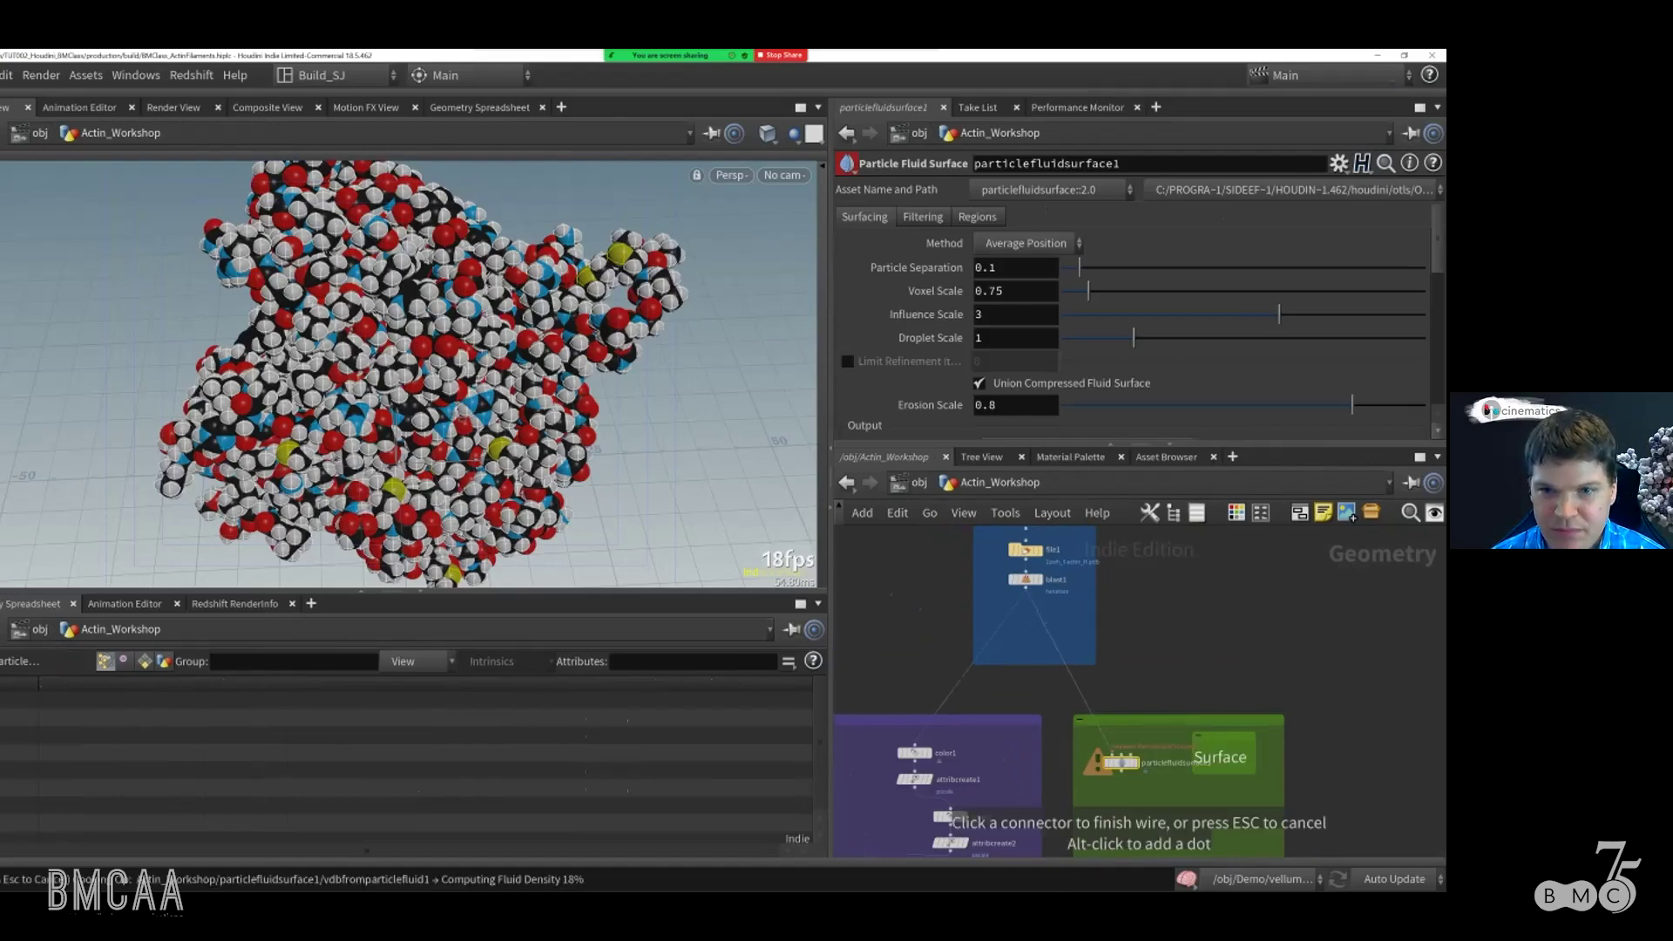
Step: Insert a Null between blast1 and particlefluidsurface1 in the Point Data box and name it Point_Data1
{"action": "right_click", "coordinate": [1121, 771]}
{"action": "type", "text": "null"}
{"action": "key", "text": "Return"}
{"action": "left_click", "coordinate": [1176, 815]}
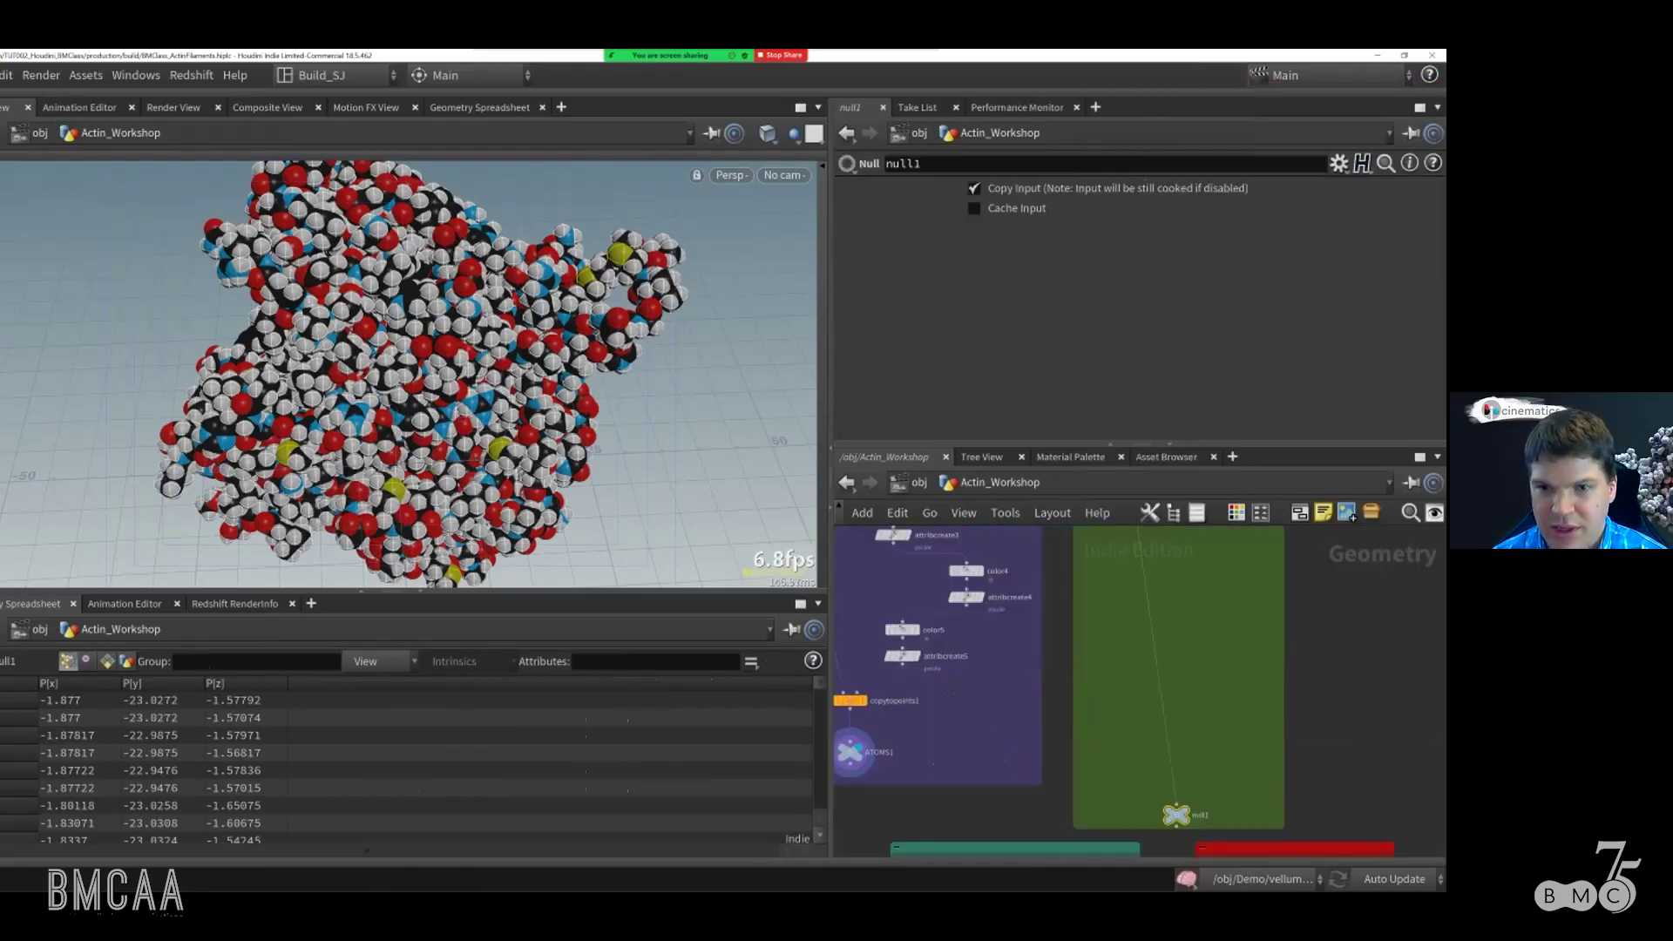
{"action": "left_click_drag", "start_coordinate": [1176, 815], "coordinate": [1089, 633]}
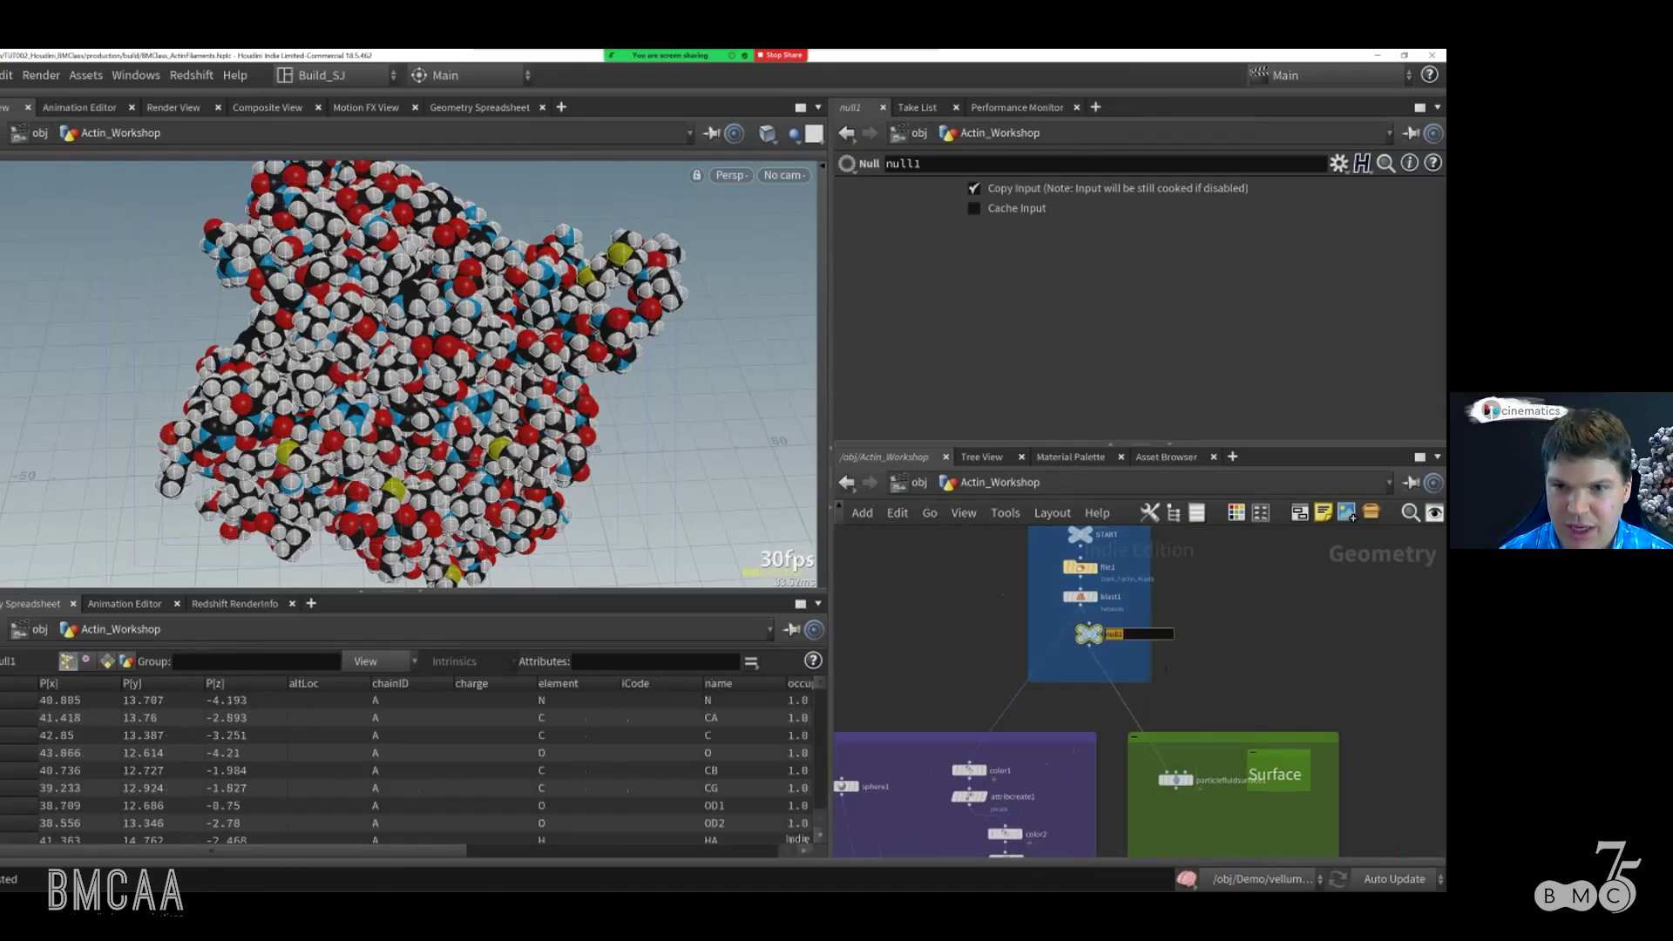
{"action": "type", "text": "Point_Data1"}
{"action": "key", "text": "Return"}
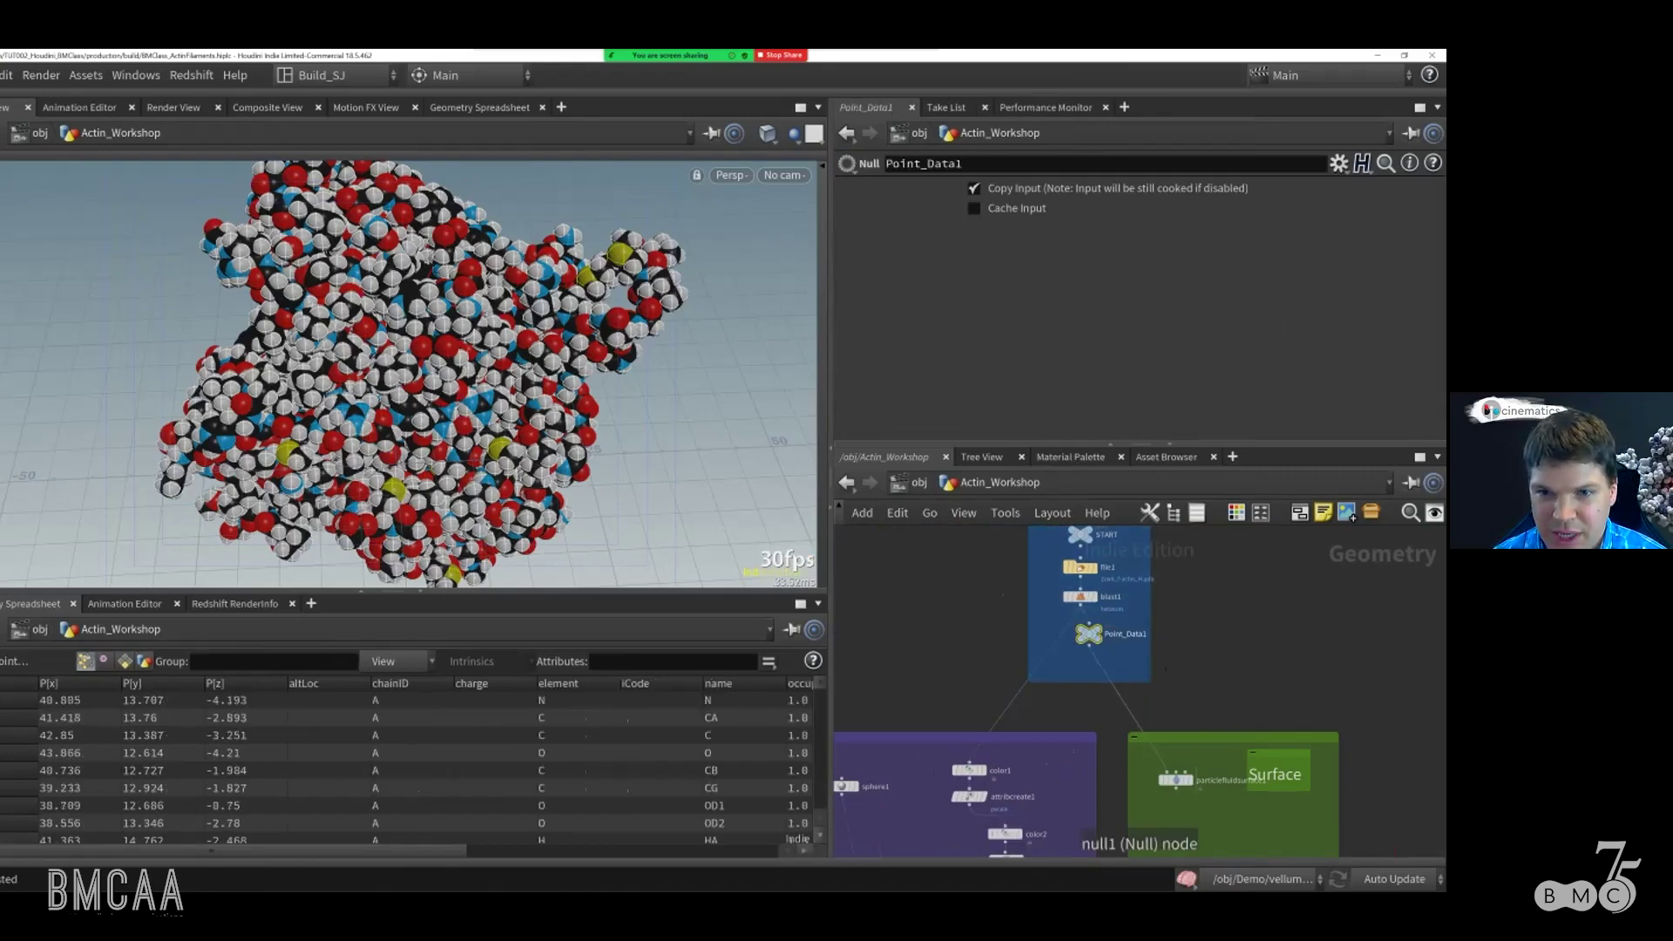
Step: Connect Point_Data1 to color1, align it under blast1, and display its point cloud
{"action": "left_click", "coordinate": [1089, 646]}
{"action": "left_click", "coordinate": [969, 762]}
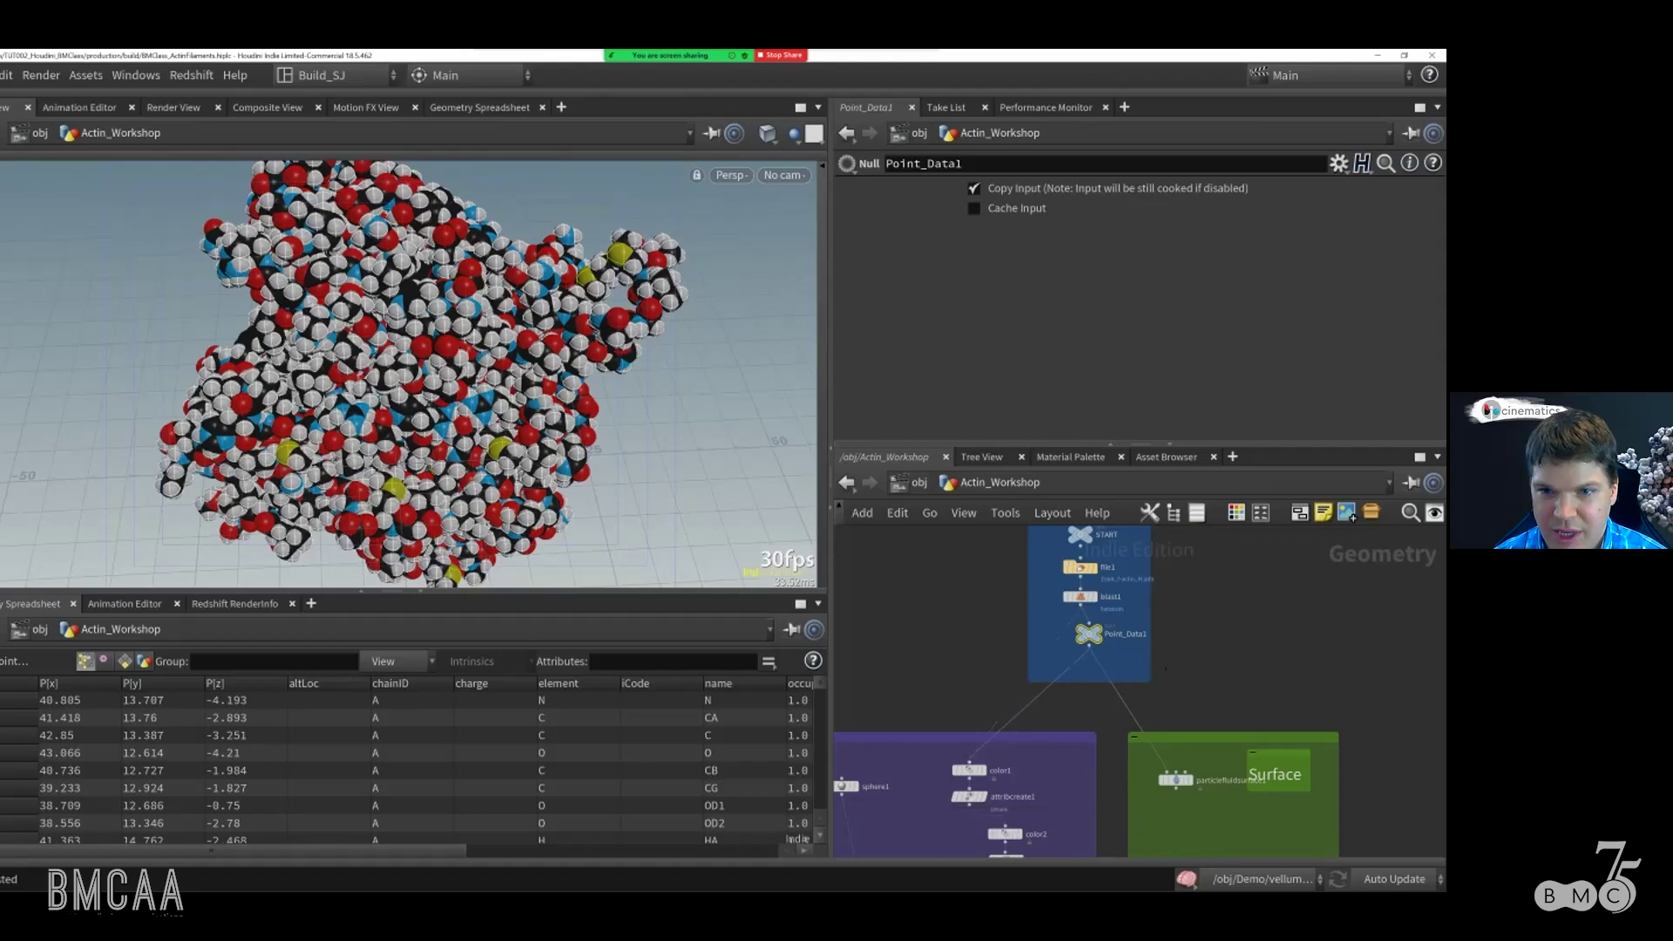
{"action": "left_click_drag", "start_coordinate": [1089, 633], "coordinate": [1080, 637]}
{"action": "left_click", "coordinate": [1091, 637]}
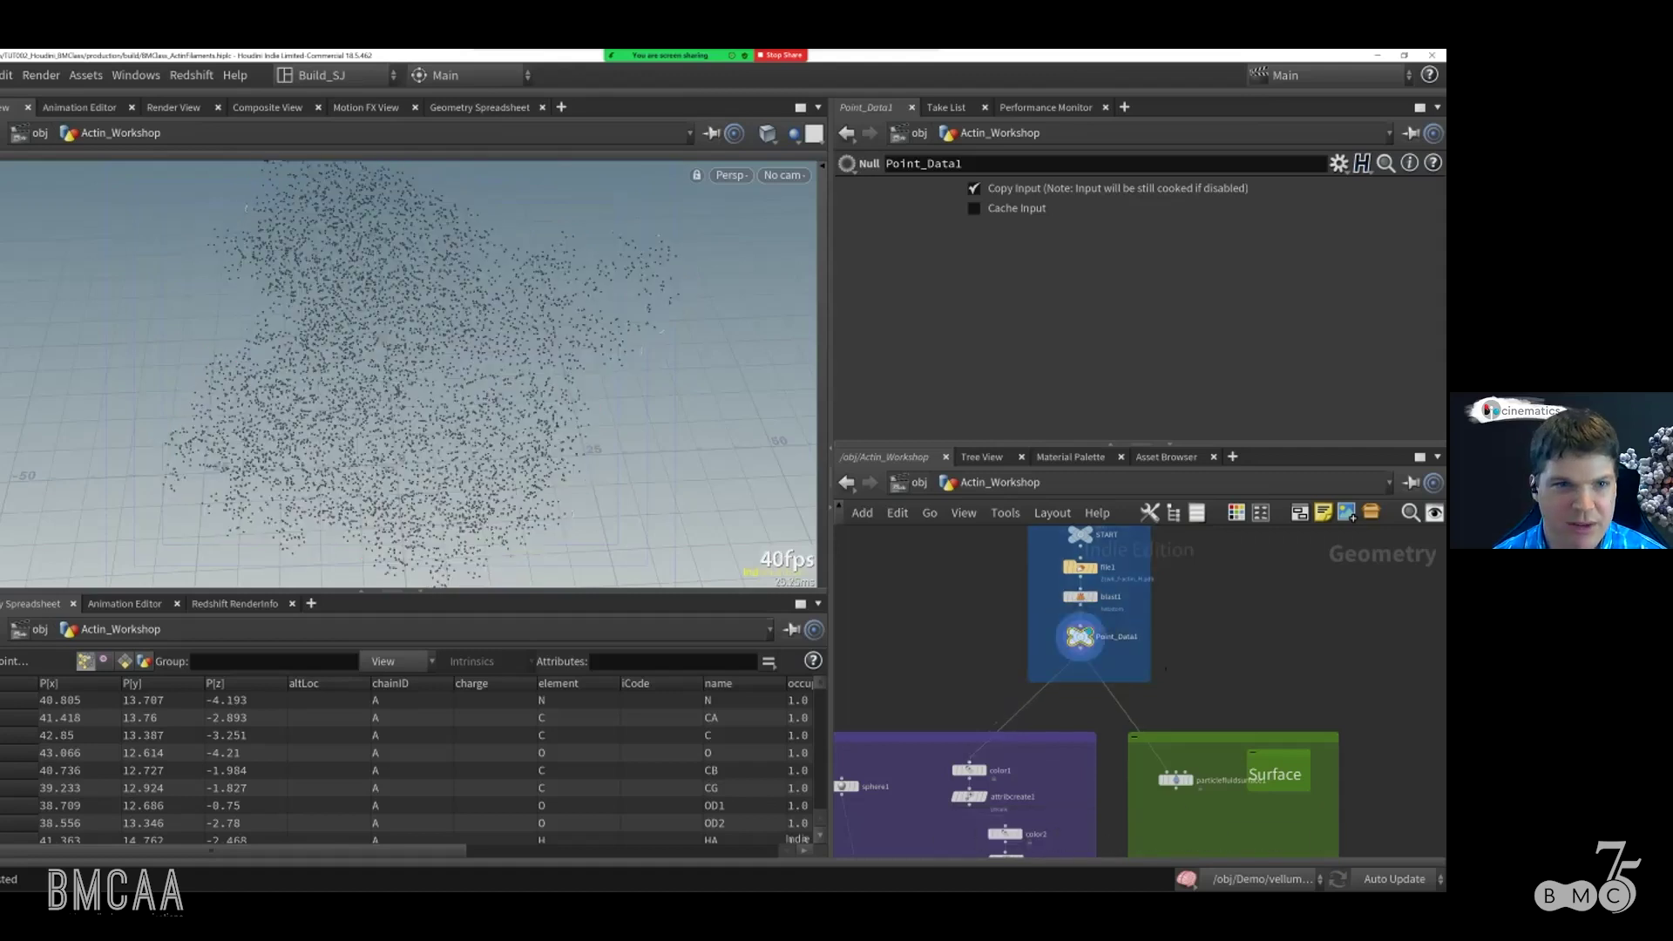
{"action": "left_click_drag", "start_coordinate": [333, 419], "coordinate": [500, 414]}
{"action": "left_click", "coordinate": [1094, 596]}
{"action": "left_click", "coordinate": [1091, 635]}
{"action": "middle_click_drag", "start_coordinate": [1124, 654], "coordinate": [1125, 593]}
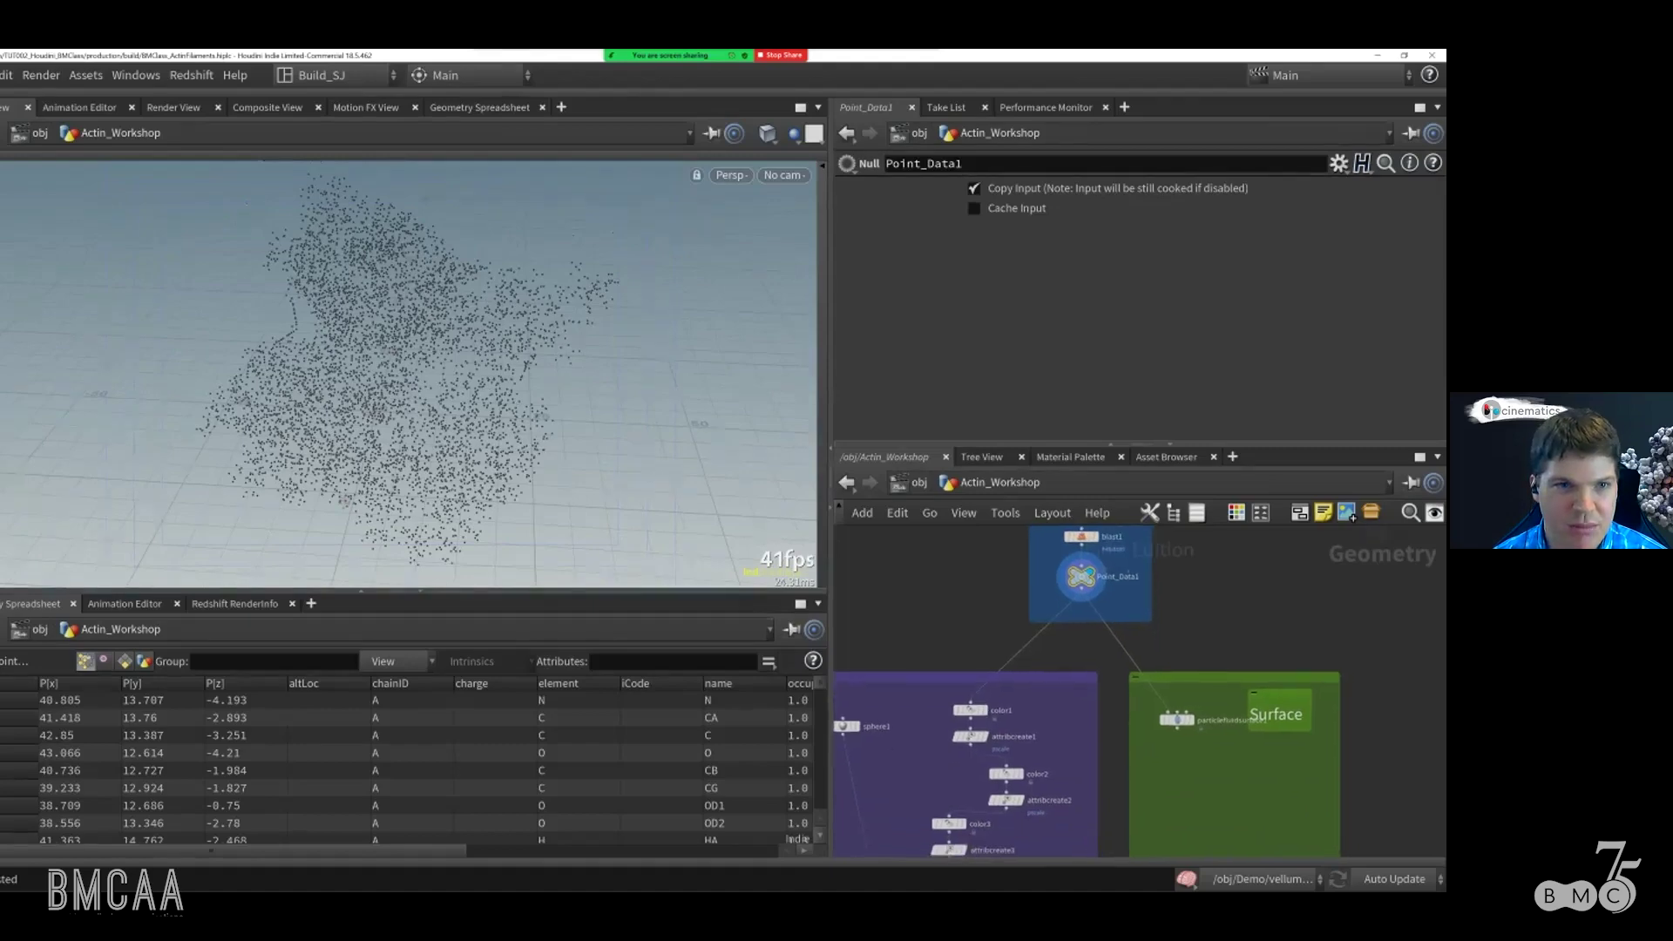
Step: Display particlefluidsurface1 and set its Particle Separation to 1.4 and Voxel Scale to 1
{"action": "left_click_drag", "start_coordinate": [523, 411], "coordinate": [287, 268]}
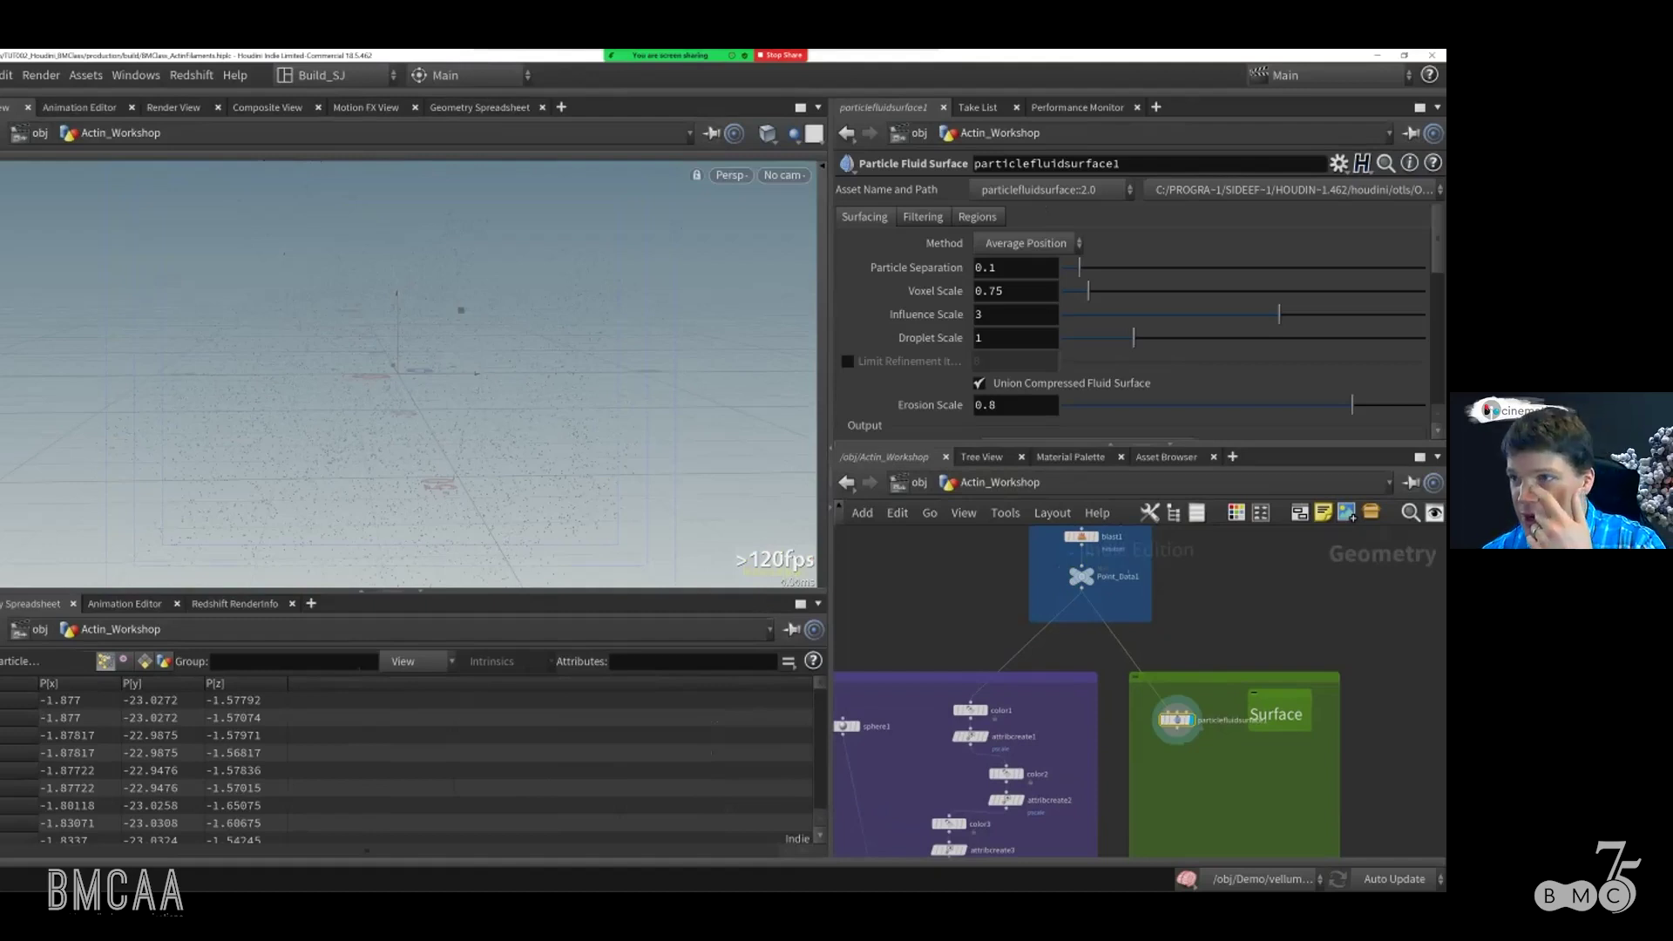
{"action": "left_click", "coordinate": [985, 267]}
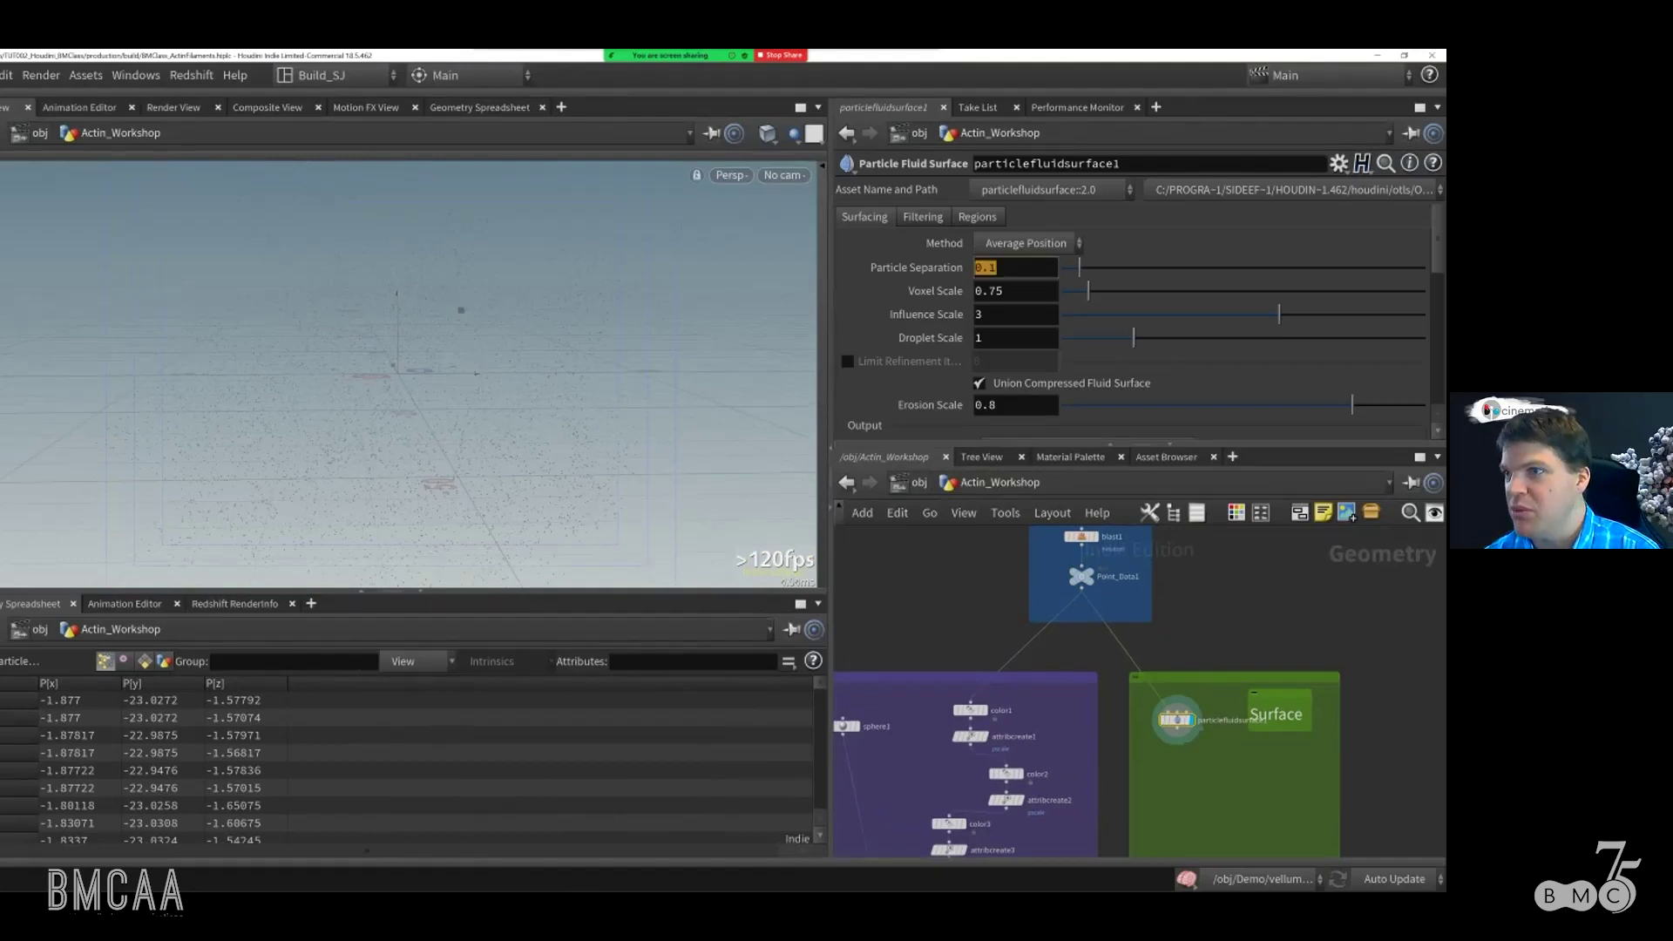
{"action": "type", "text": "1.4"}
{"action": "key", "text": "Tab"}
{"action": "type", "text": "1"}
{"action": "key", "text": "Tab"}
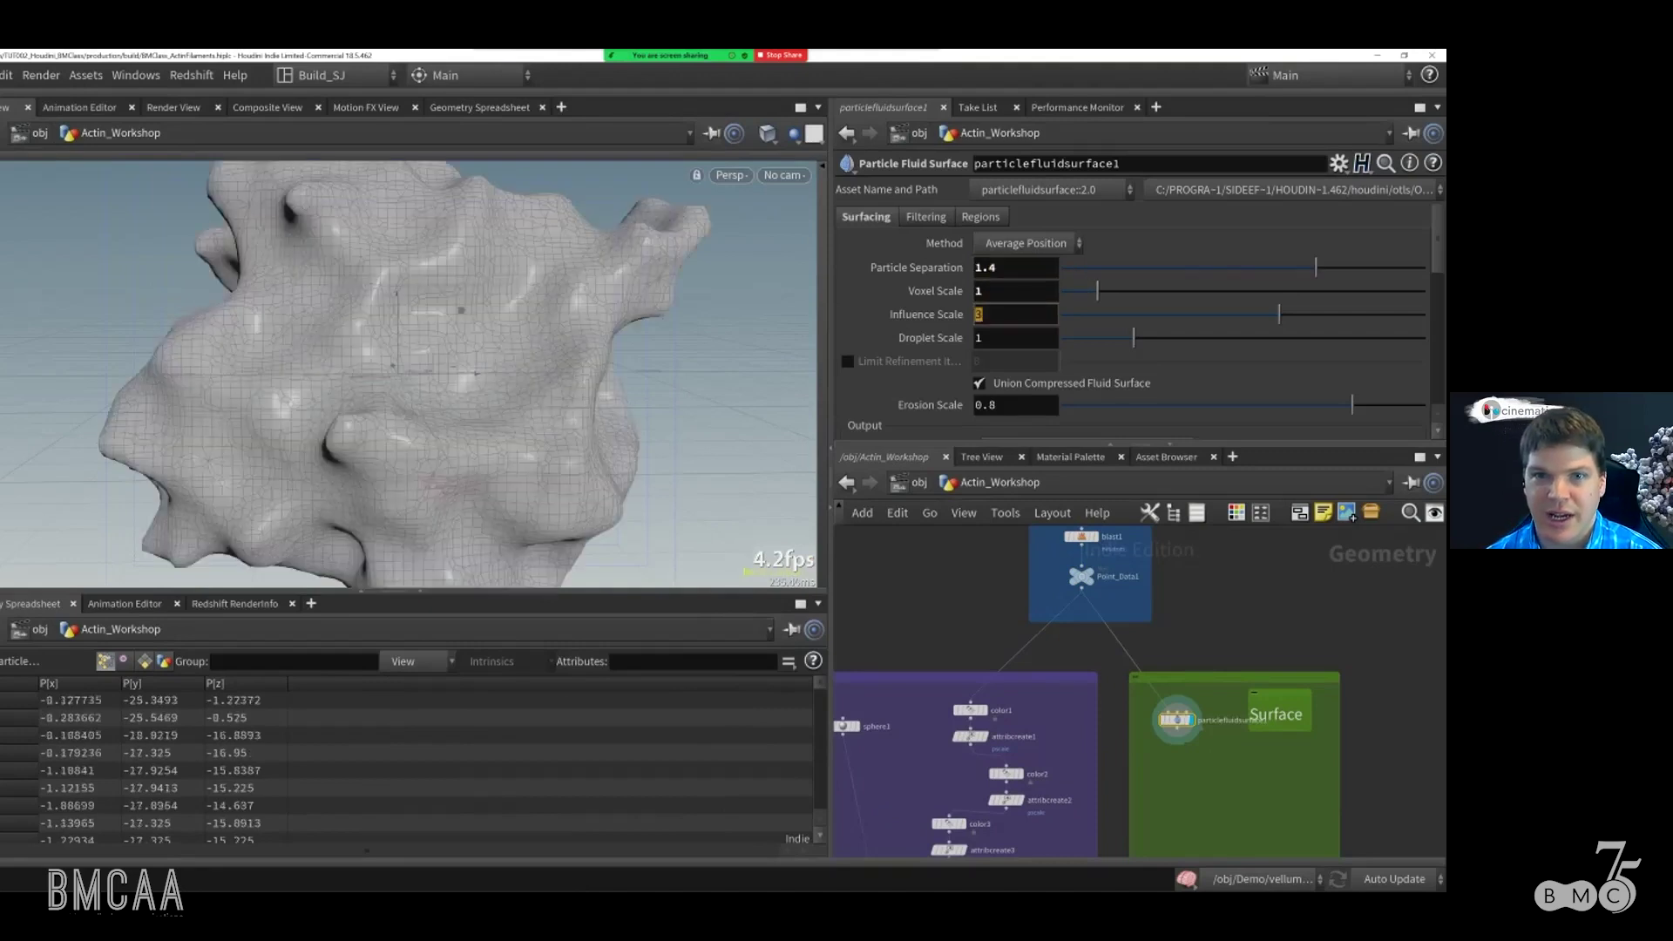
{"action": "key", "text": "Return"}
Step: Set the output Isovalue of particlefluidsurface1 to 1.8
{"action": "key", "text": "Tab"}
{"action": "key", "text": "Tab"}
{"action": "key", "text": "Tab"}
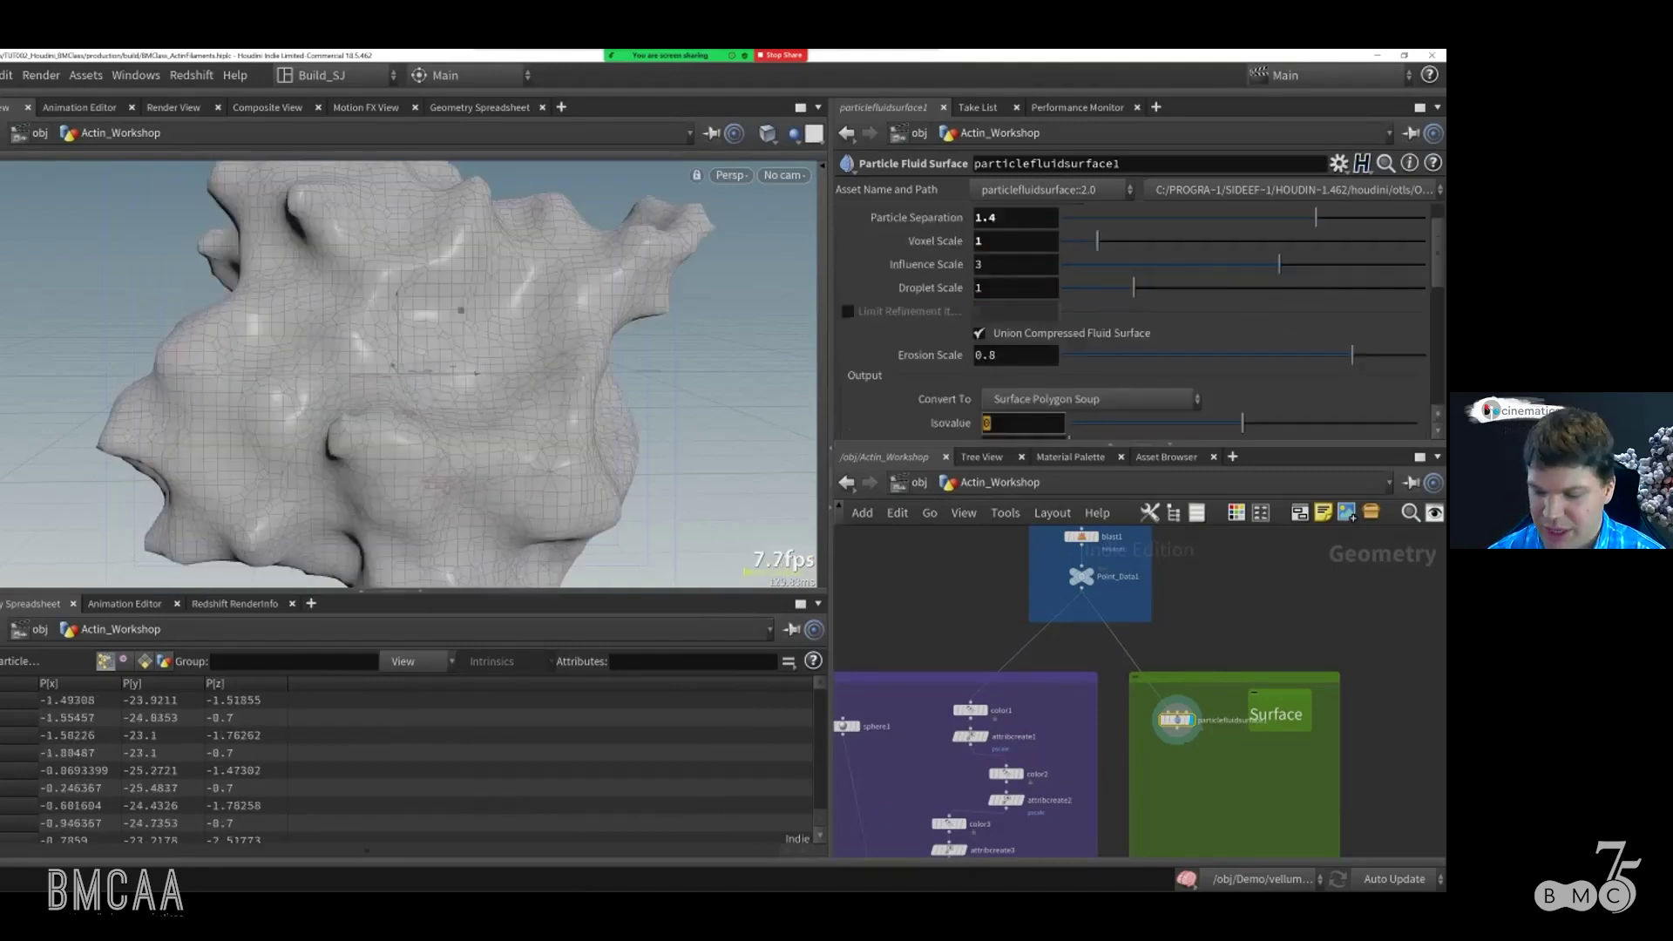
{"action": "type", "text": "1.8"}
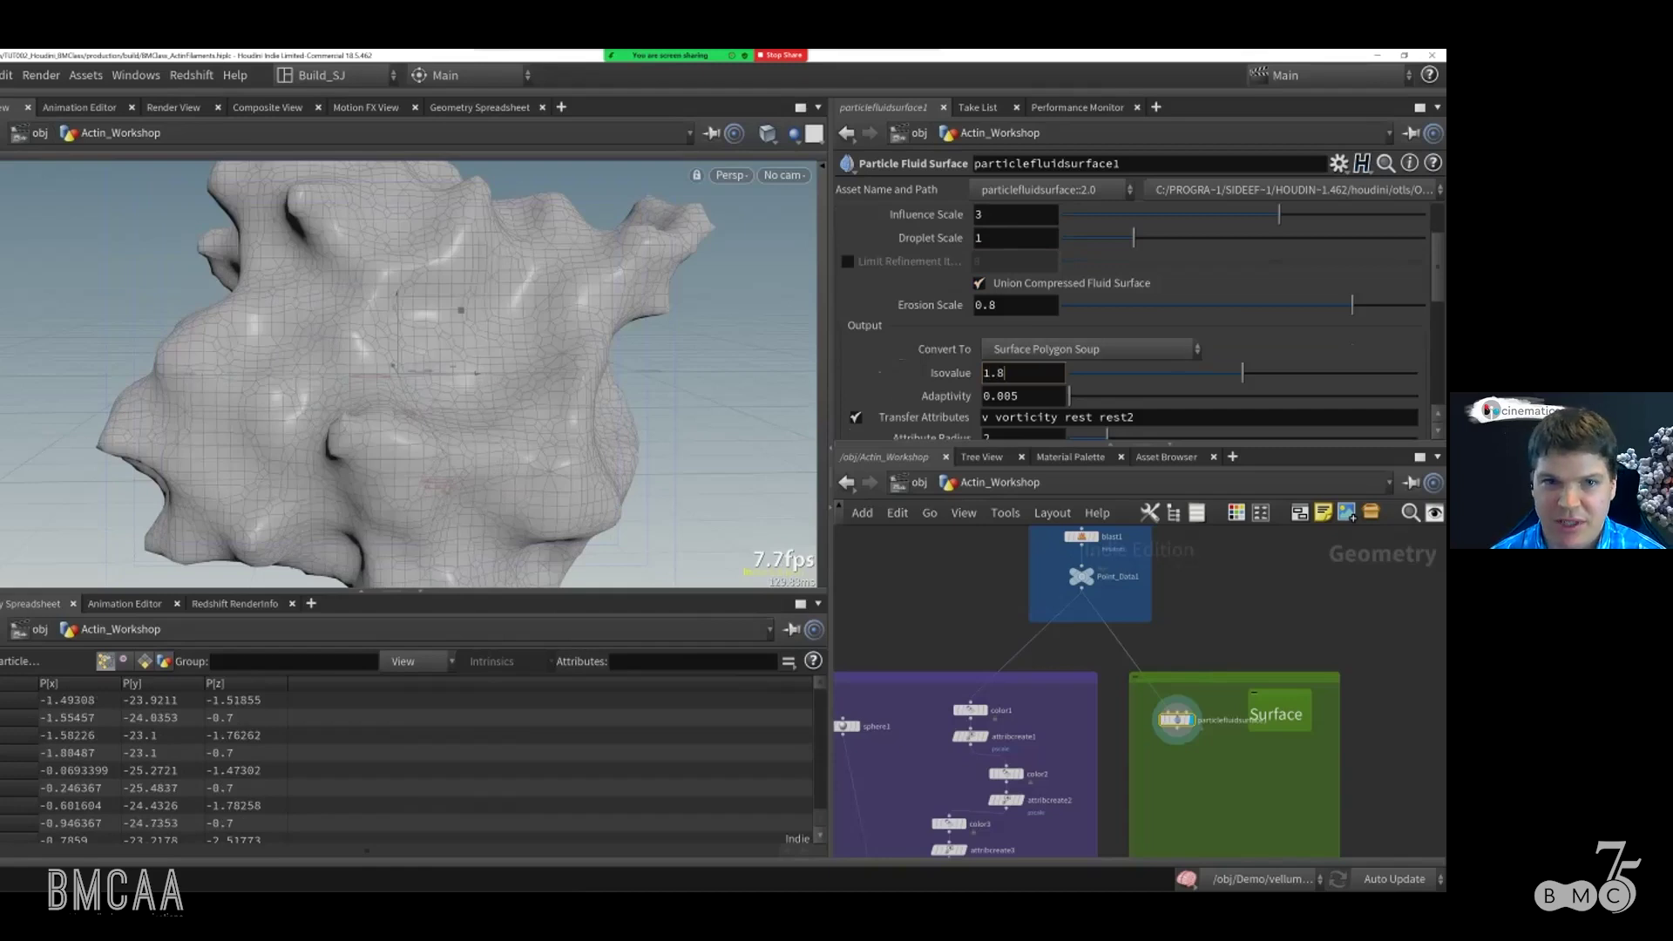
{"action": "key", "text": "Return"}
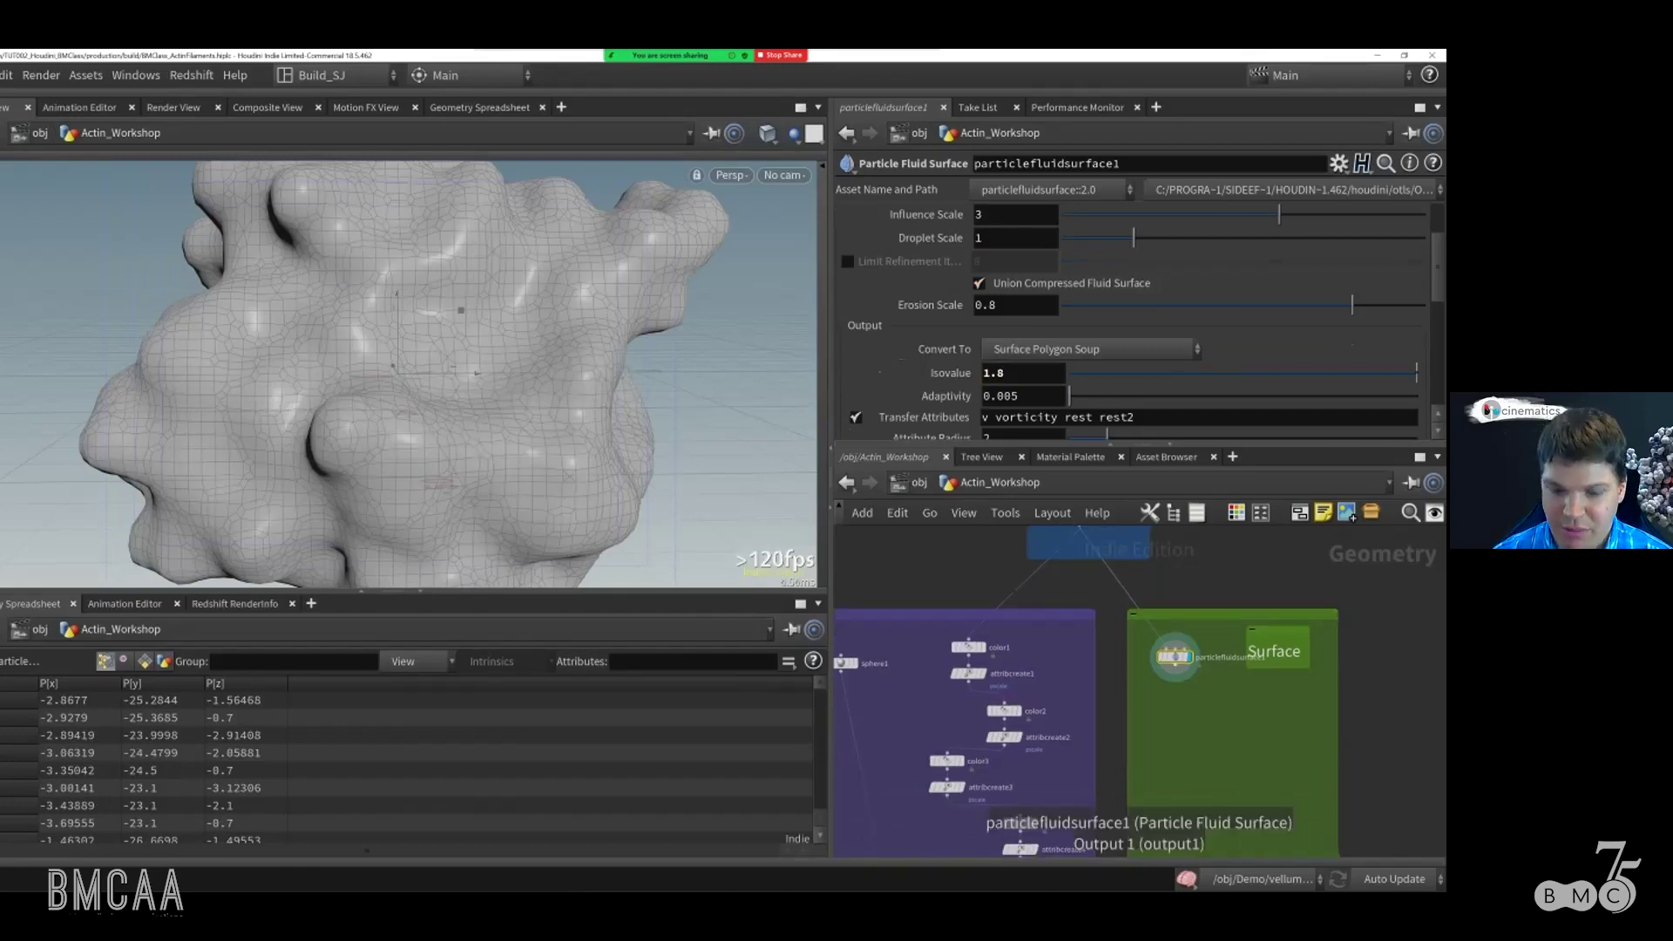
Step: Append a Remesh node below particlefluidsurface1 and display it
{"action": "key", "text": "Tab"}
{"action": "type", "text": "remesh"}
{"action": "key", "text": "Return"}
{"action": "key", "text": "r"}
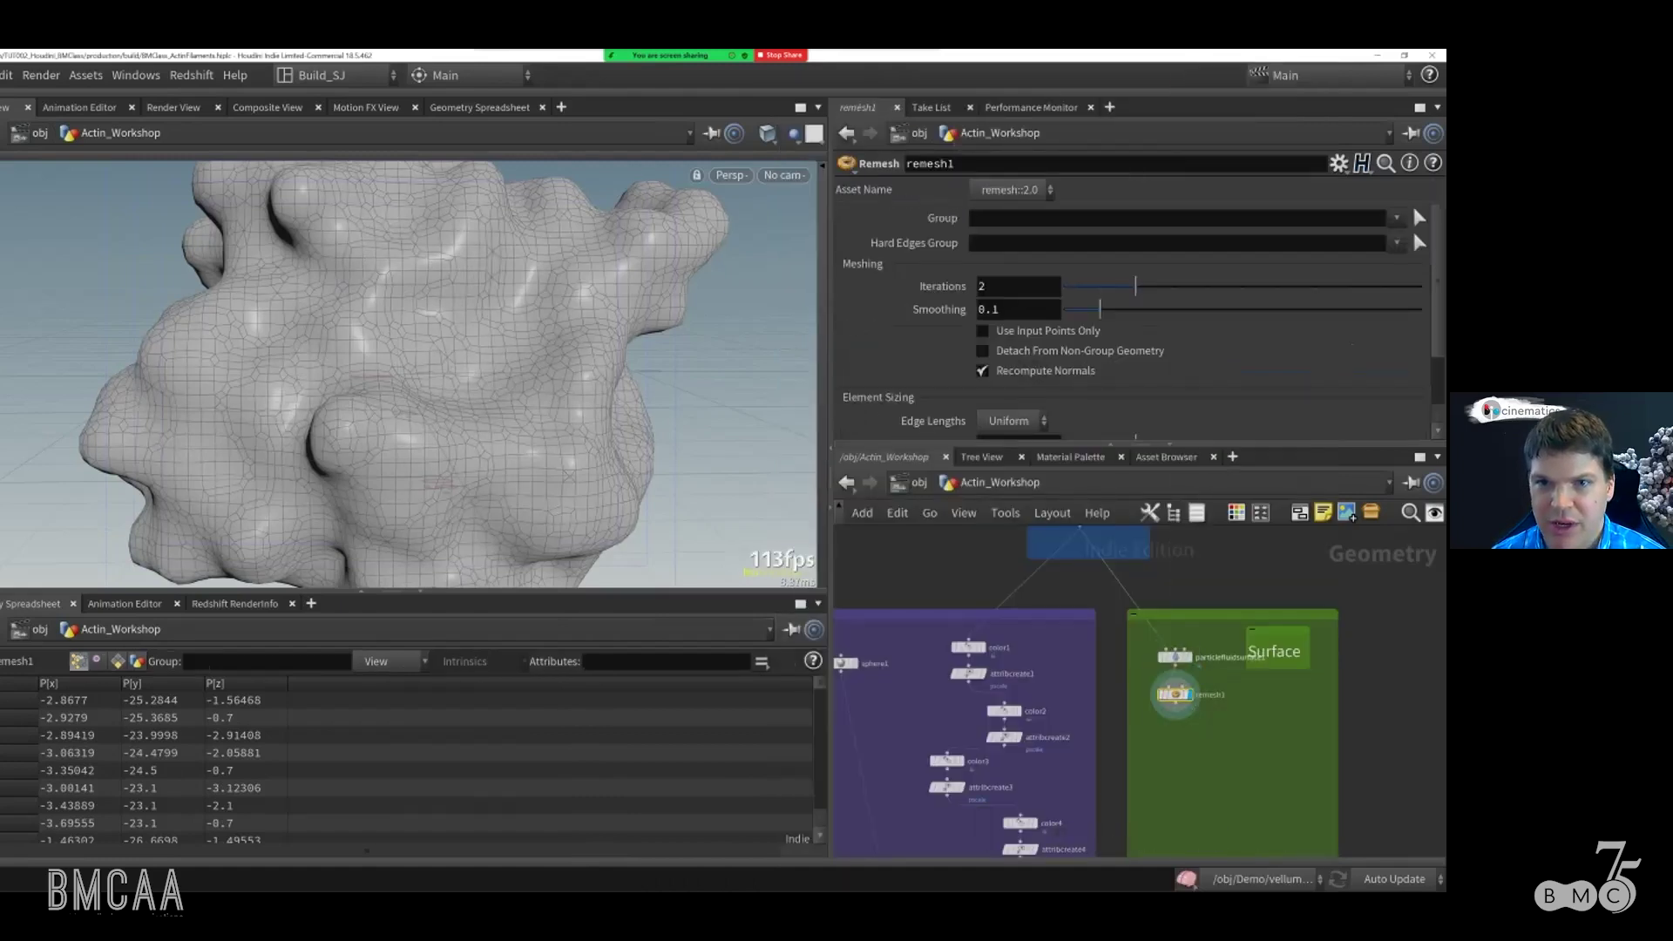
Step: Set the Convert To output of particlefluidsurface1 to Surface Polygons
{"action": "left_click", "coordinate": [1174, 656]}
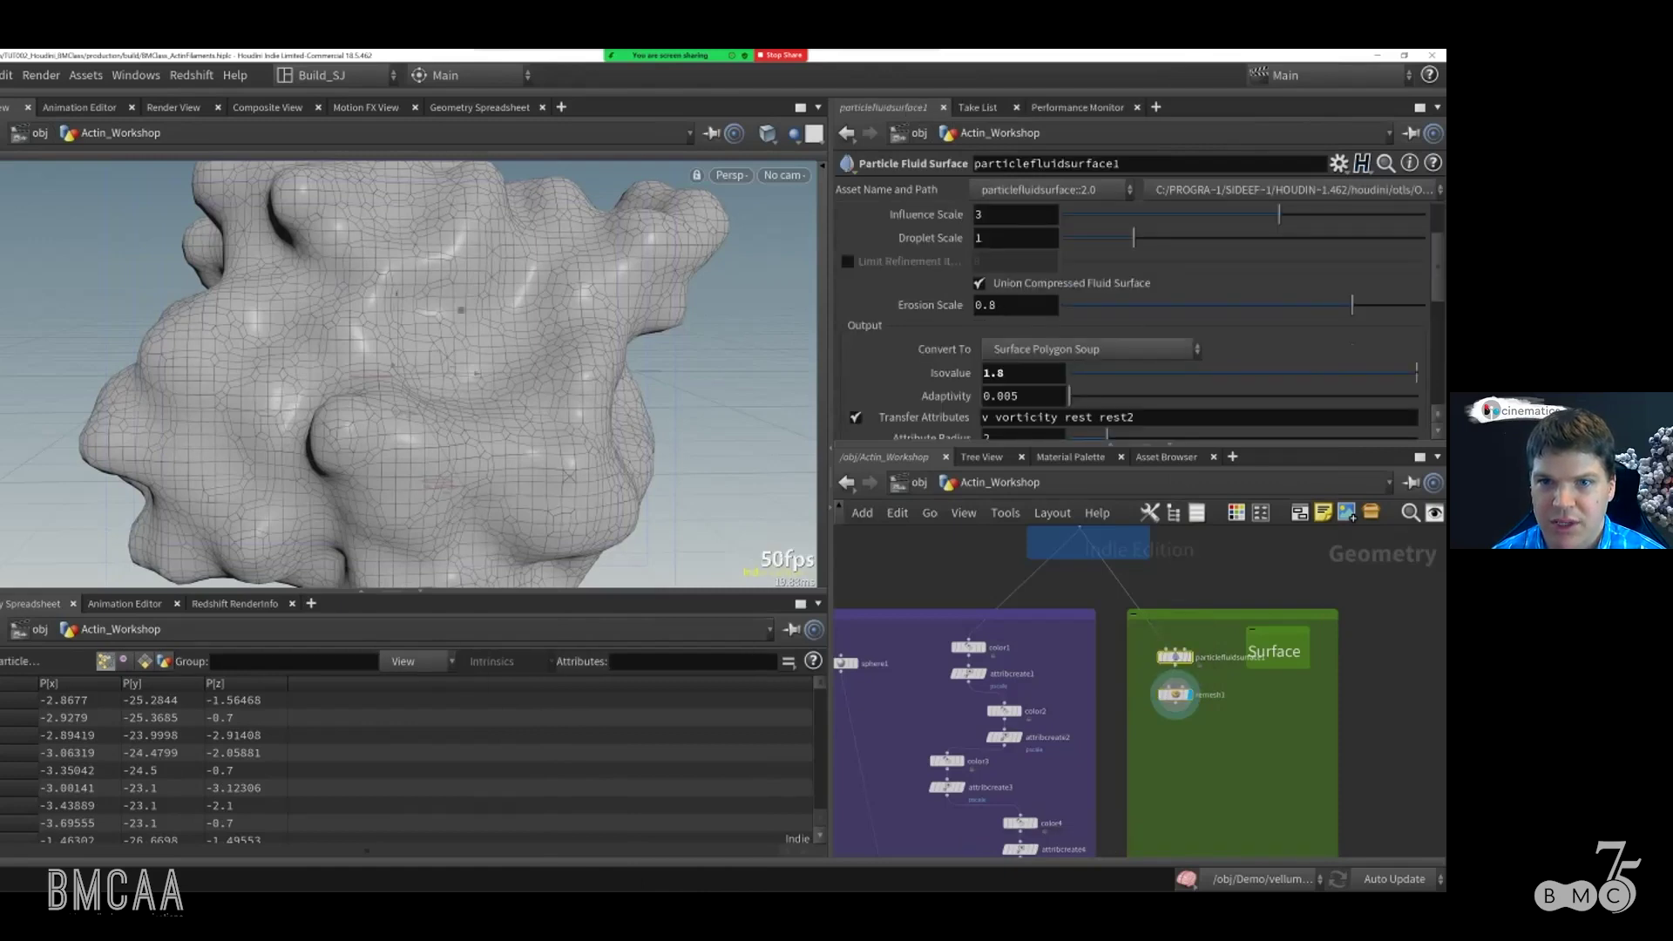
{"action": "left_click", "coordinate": [1089, 348]}
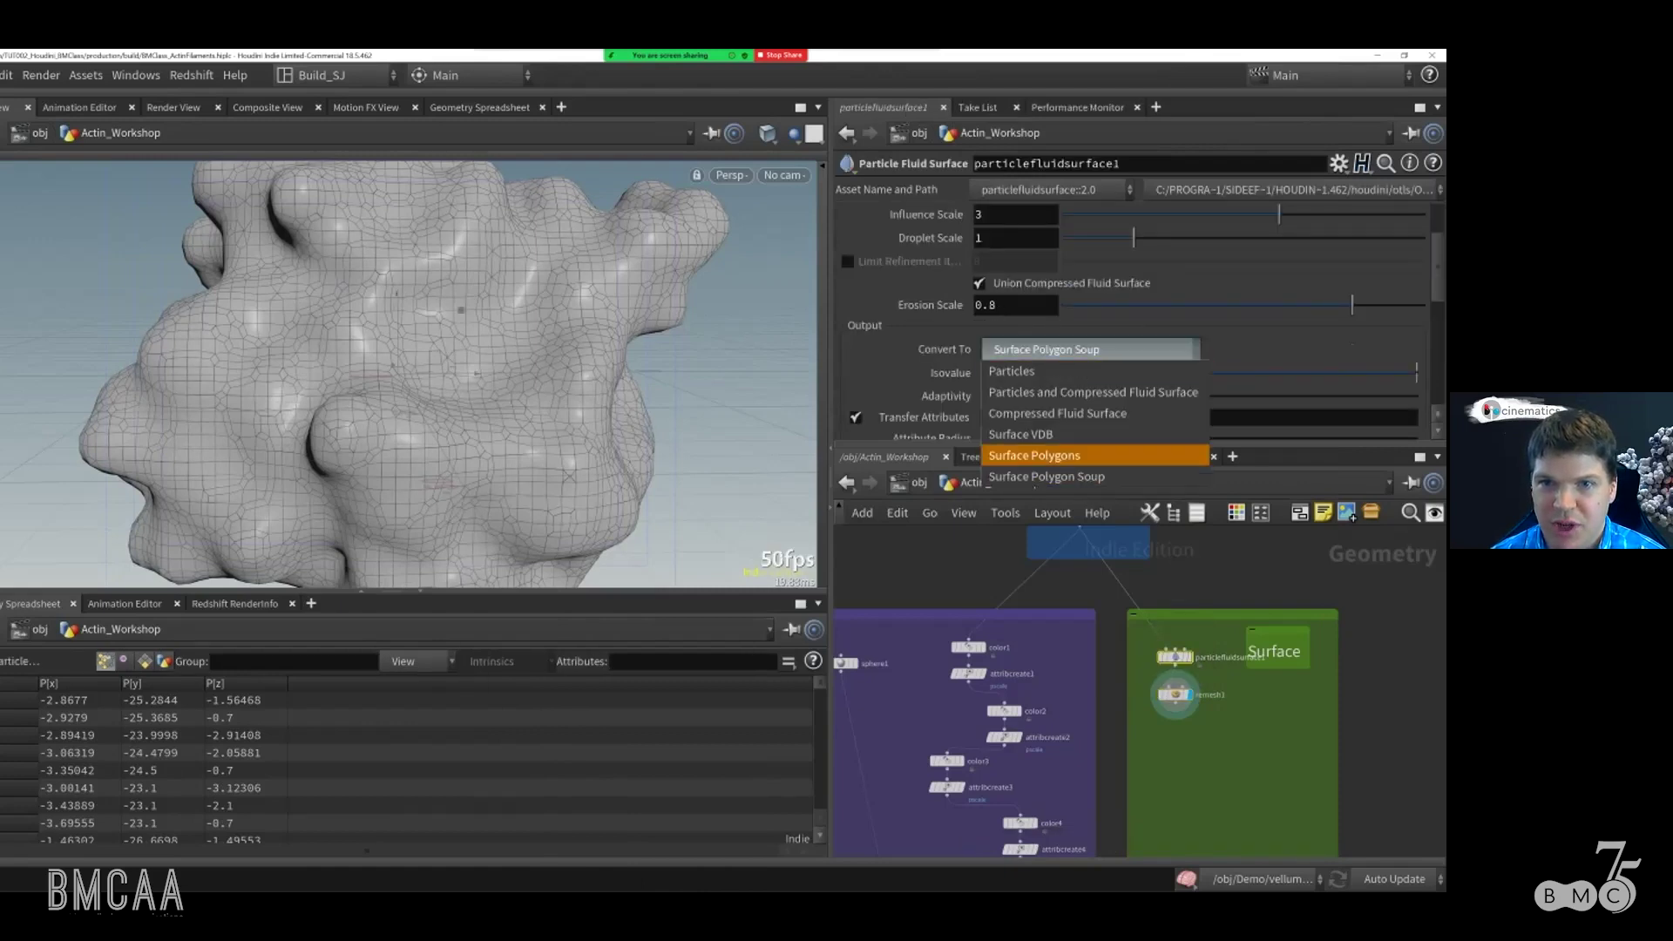
{"action": "key", "text": "Return"}
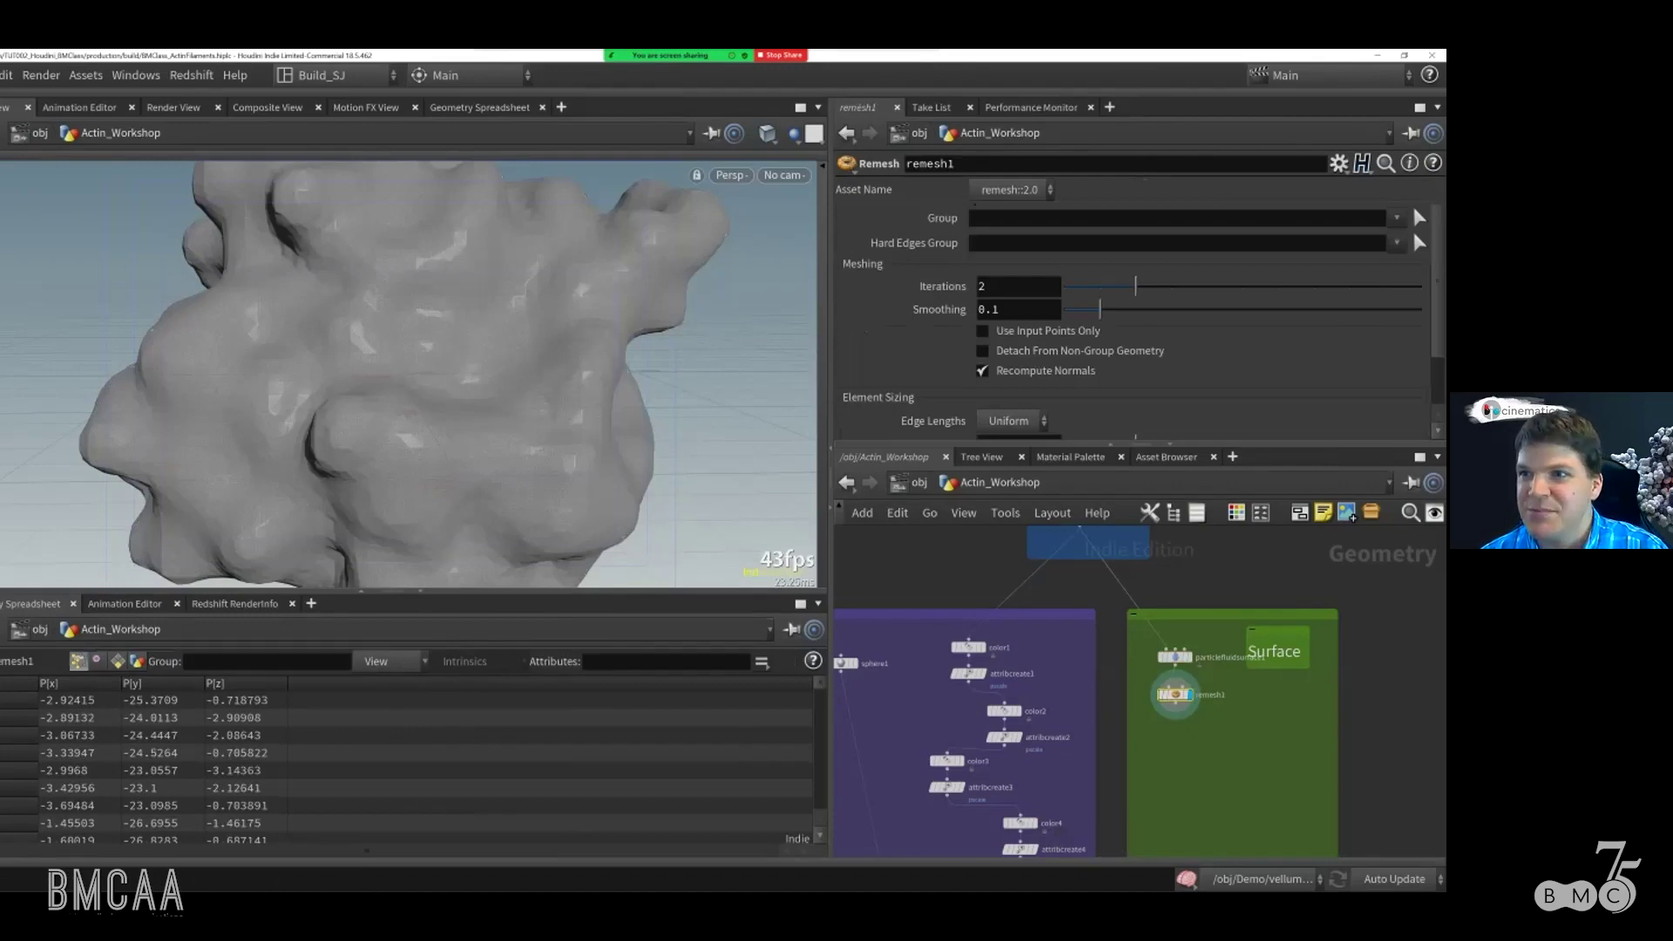
Step: Set the Target Size of remesh1 to 7
{"action": "scroll", "coordinate": [1132, 314], "scroll_direction": "down", "scroll_amount": 3}
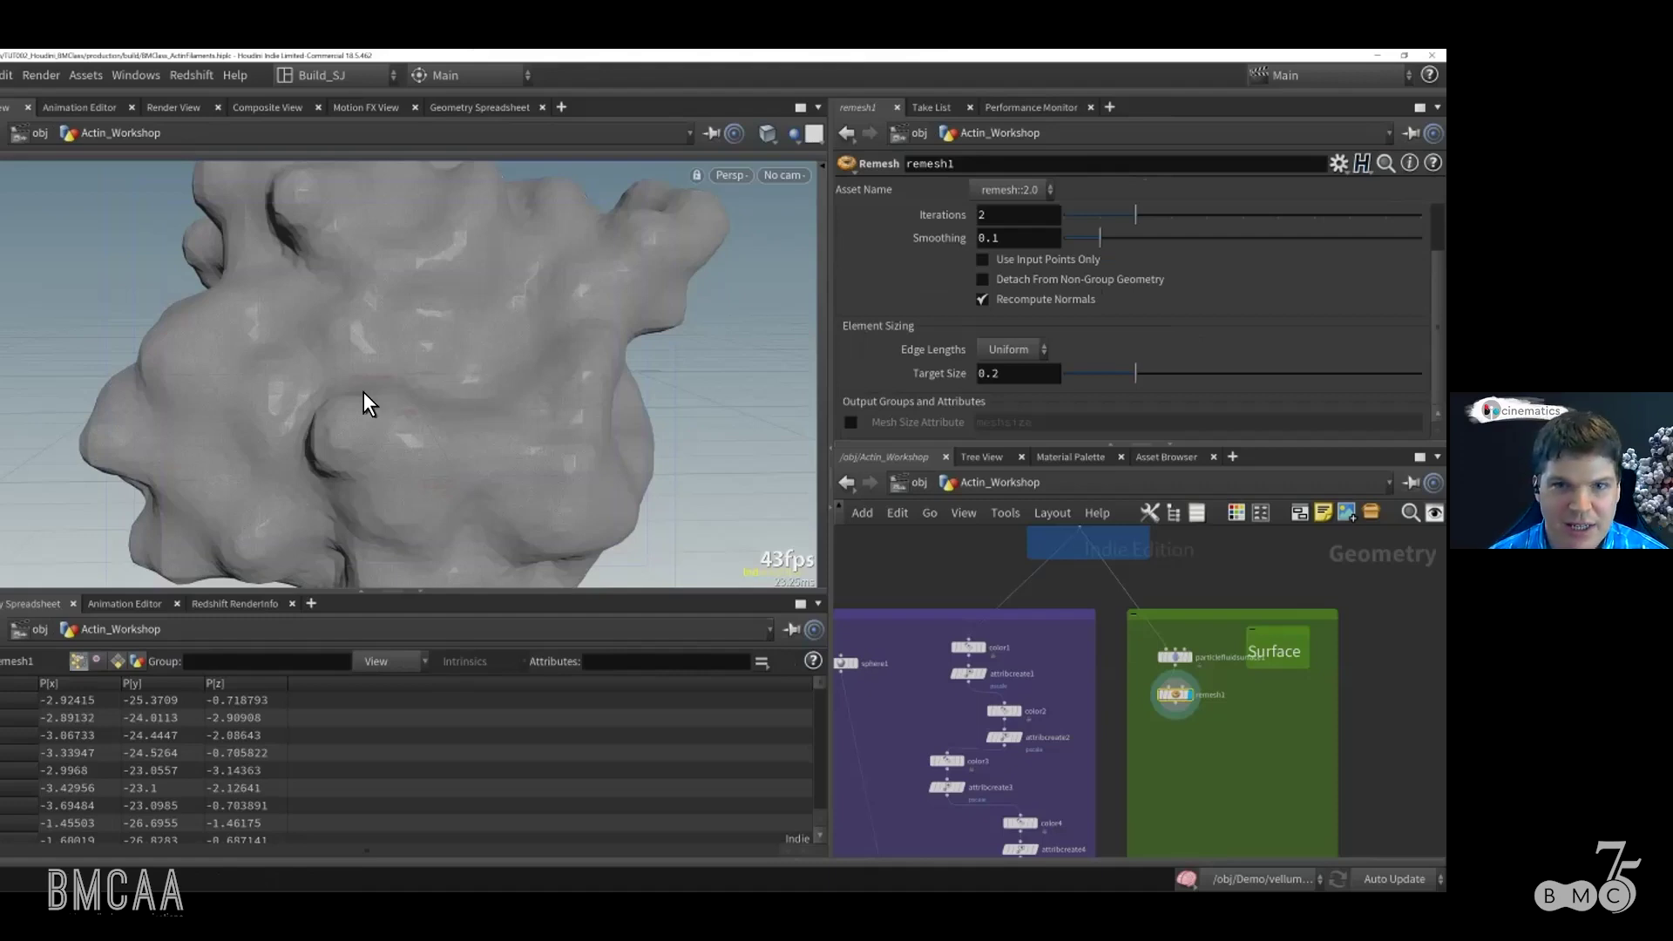
{"action": "double_click", "coordinate": [989, 374]}
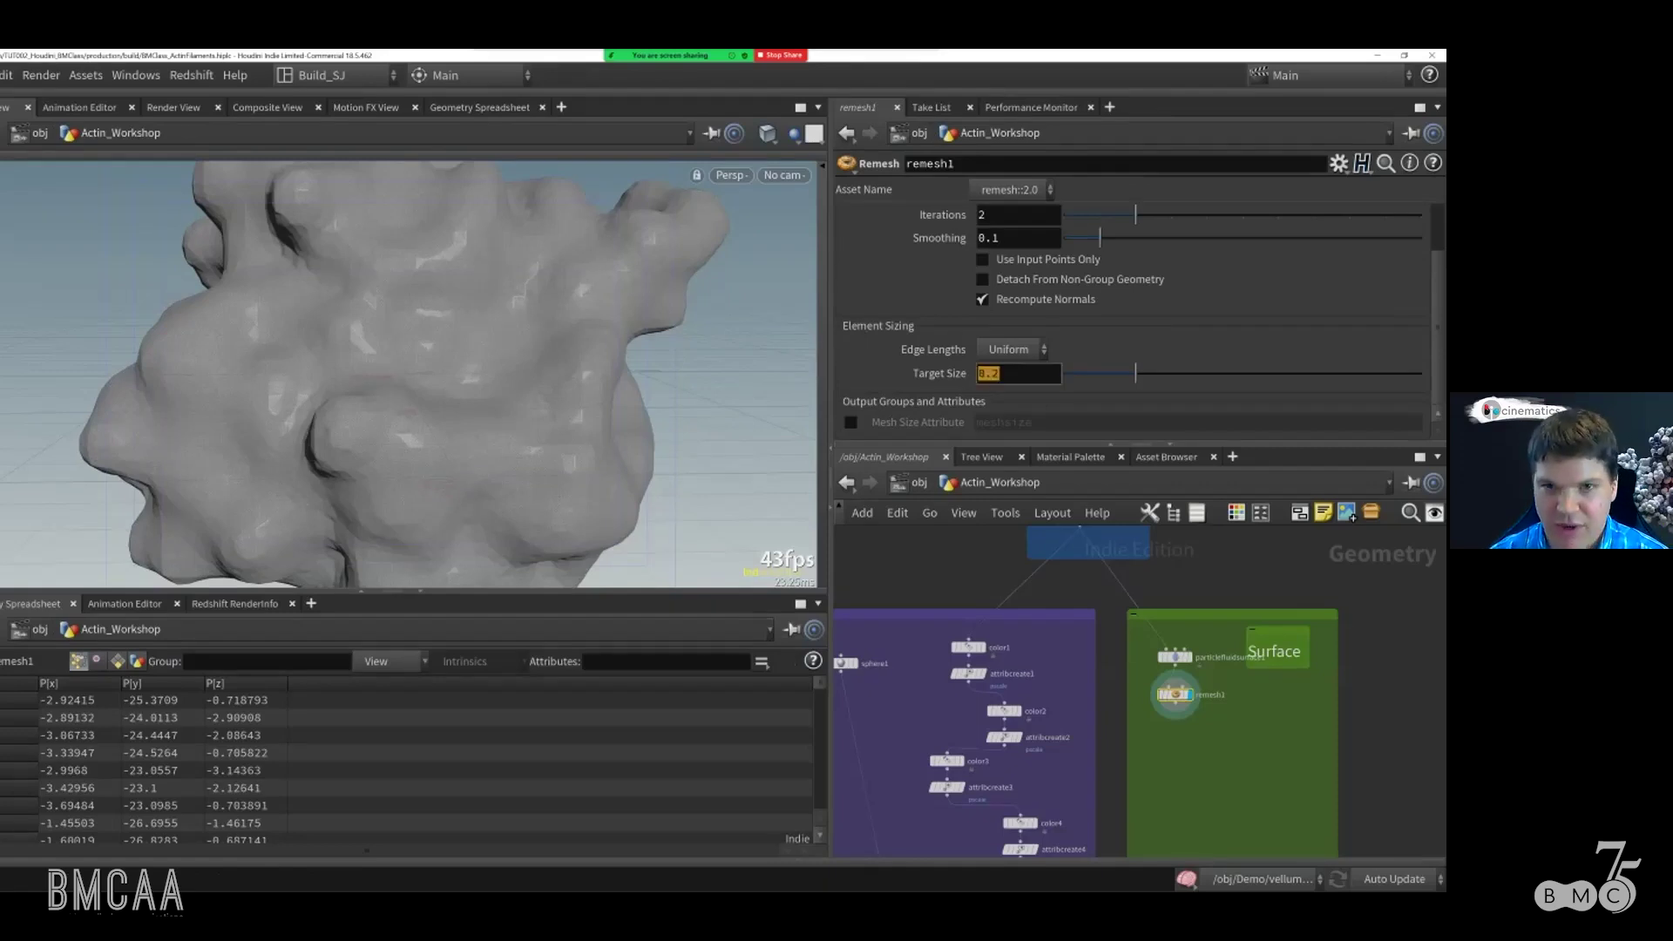
{"action": "type", "text": "7"}
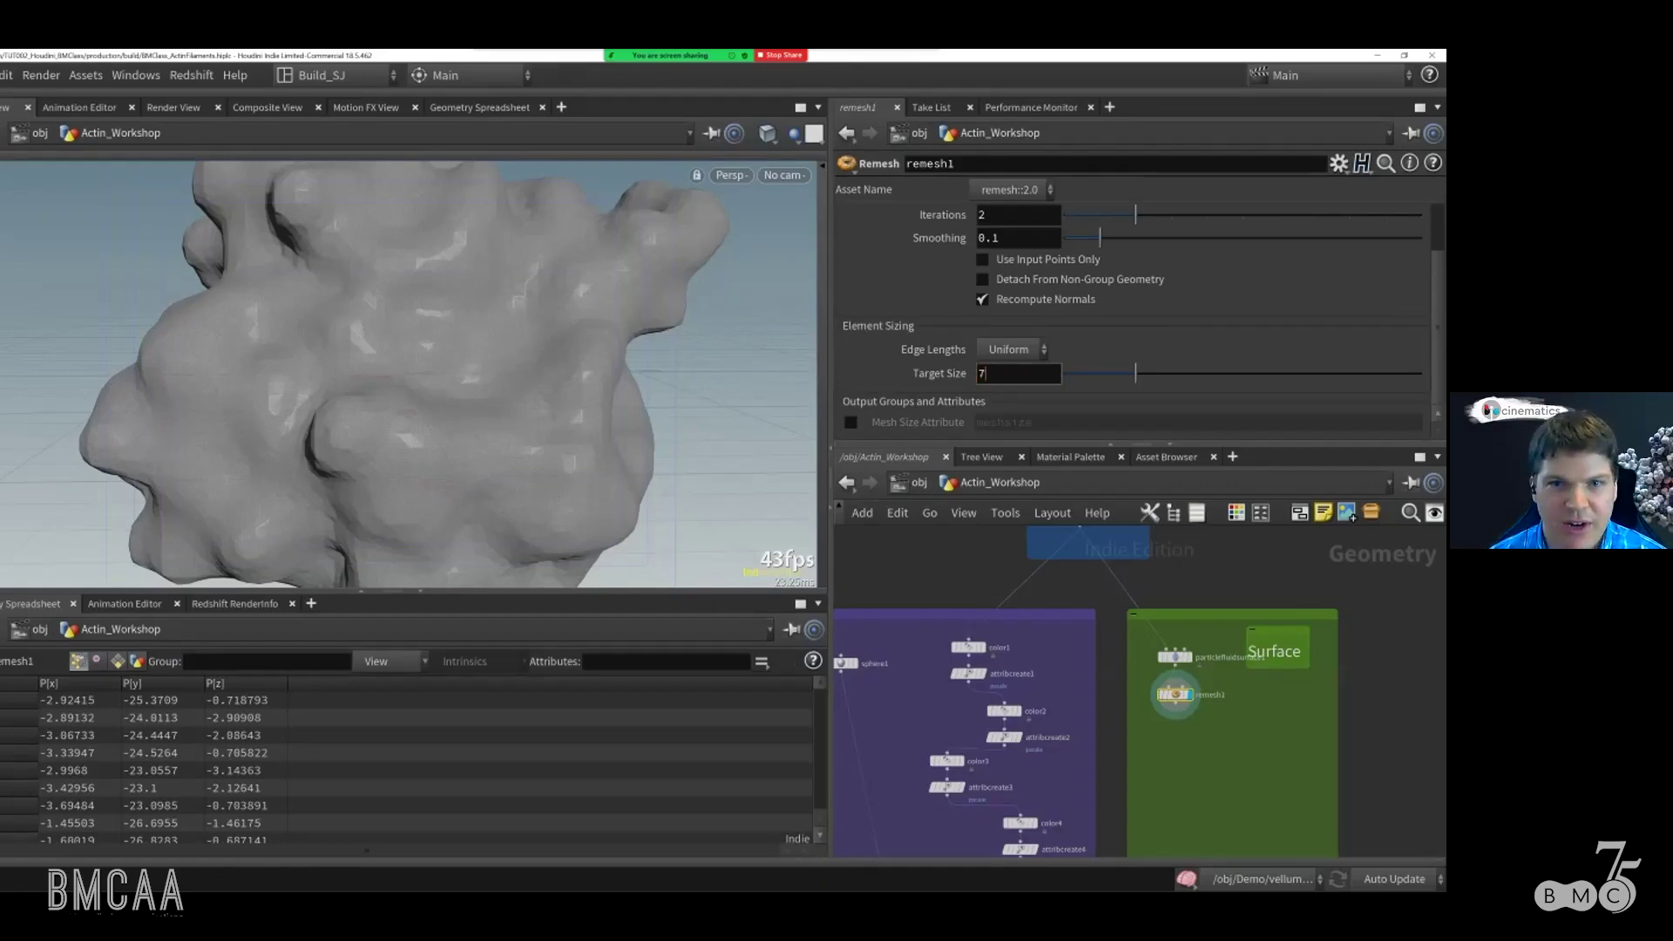
{"action": "key", "text": "Return"}
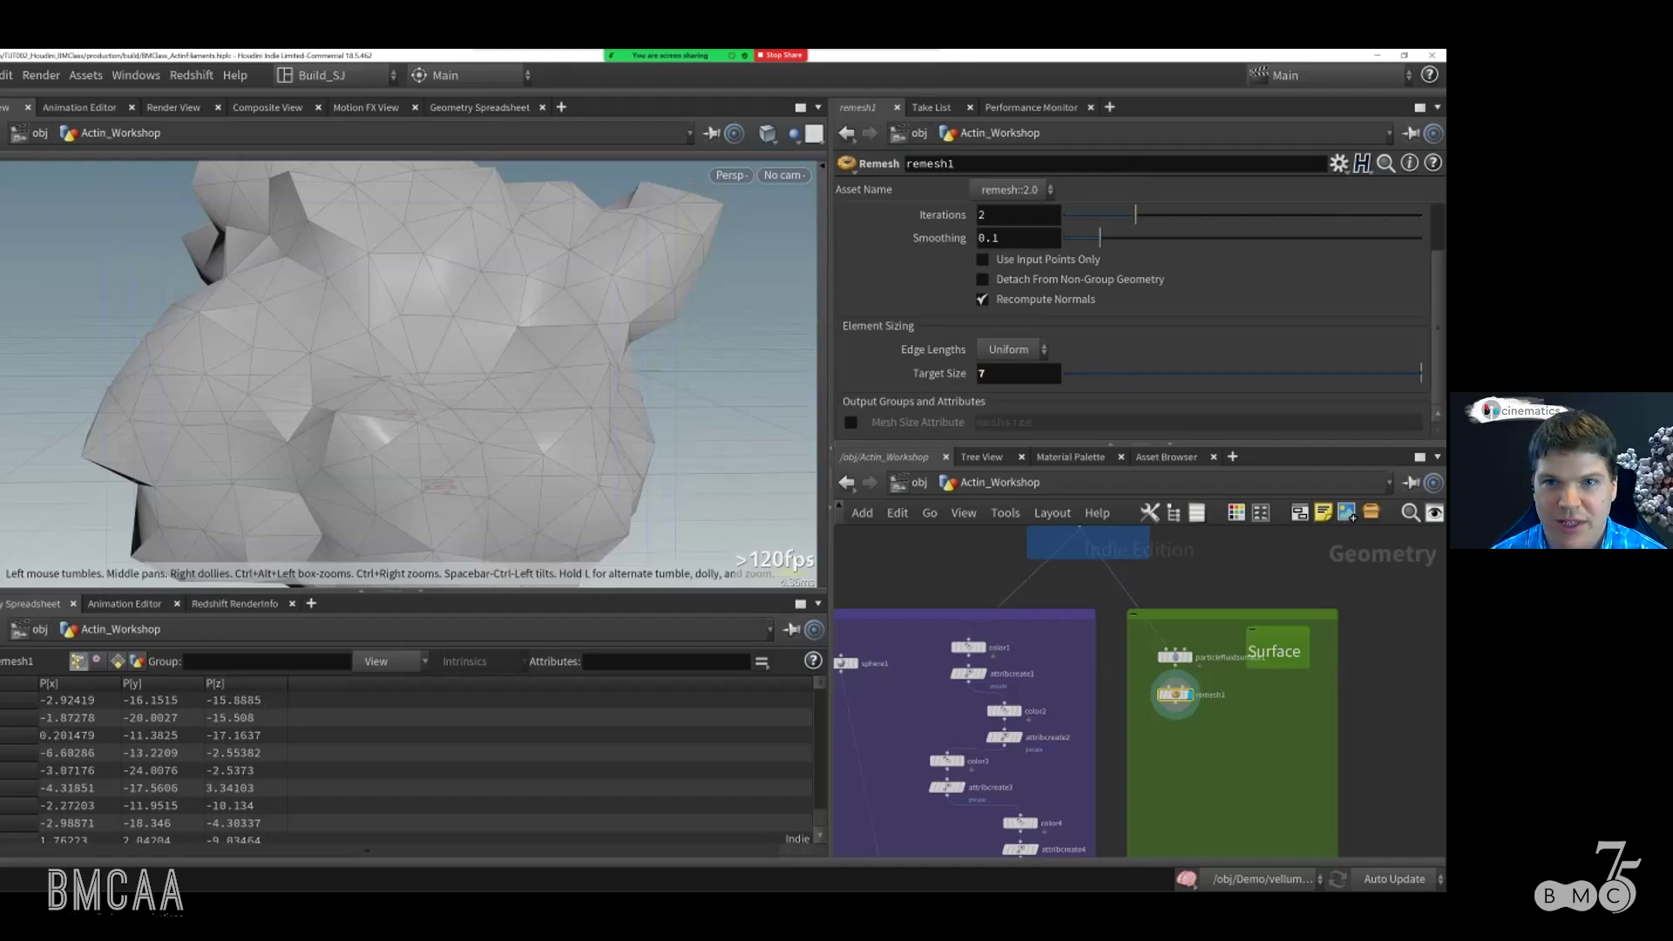
Step: Set remesh1 to 3 Iterations and 0.25 Smoothing, with Recompute Normals turned off
{"action": "left_click_drag", "start_coordinate": [418, 365], "coordinate": [365, 405], "text": "alt"}
{"action": "double_click", "coordinate": [989, 215]}
{"action": "type", "text": "3"}
{"action": "key", "text": "Tab"}
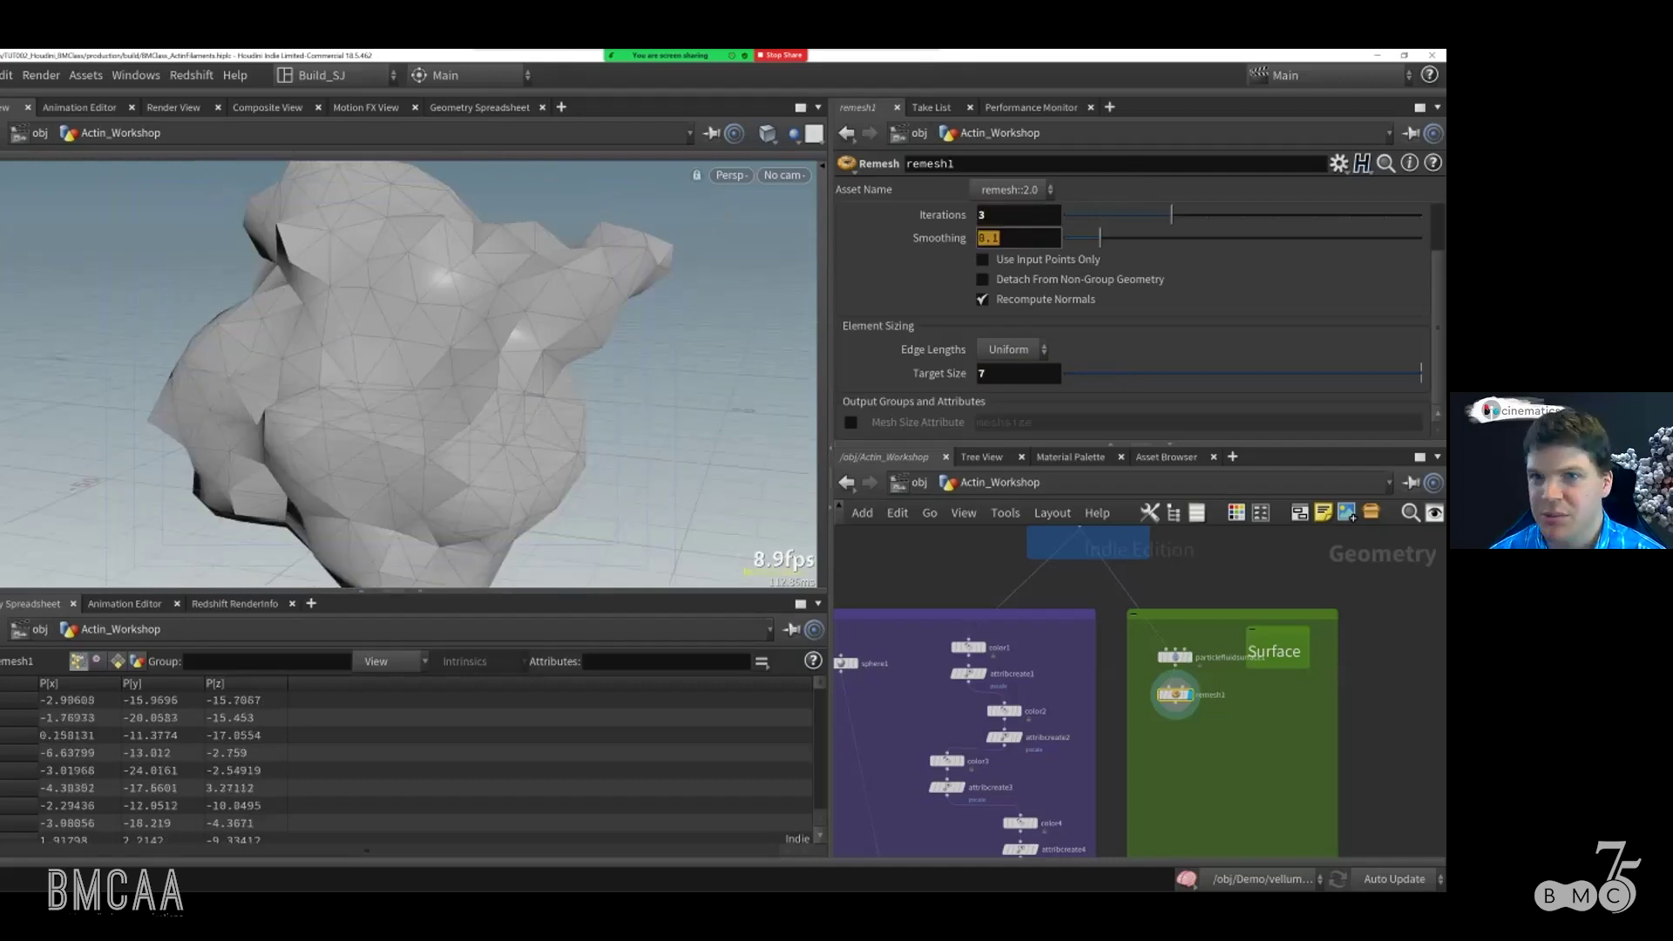
{"action": "type", "text": ".25"}
{"action": "key", "text": "Return"}
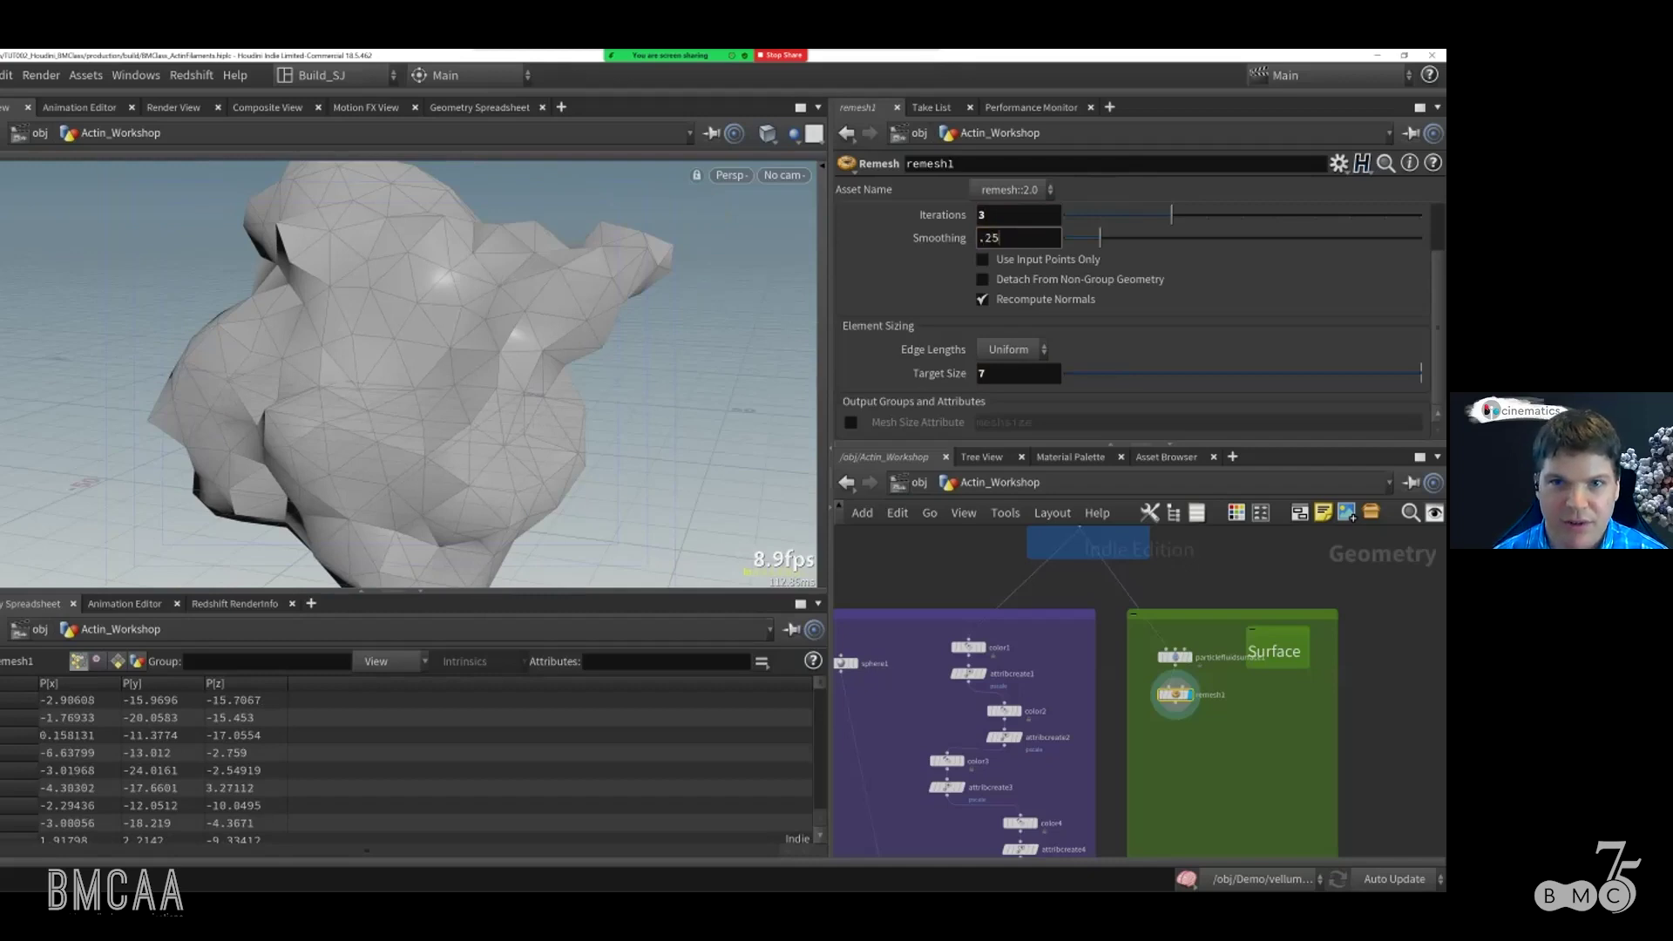
{"action": "left_click_drag", "start_coordinate": [342, 374], "coordinate": [379, 452]}
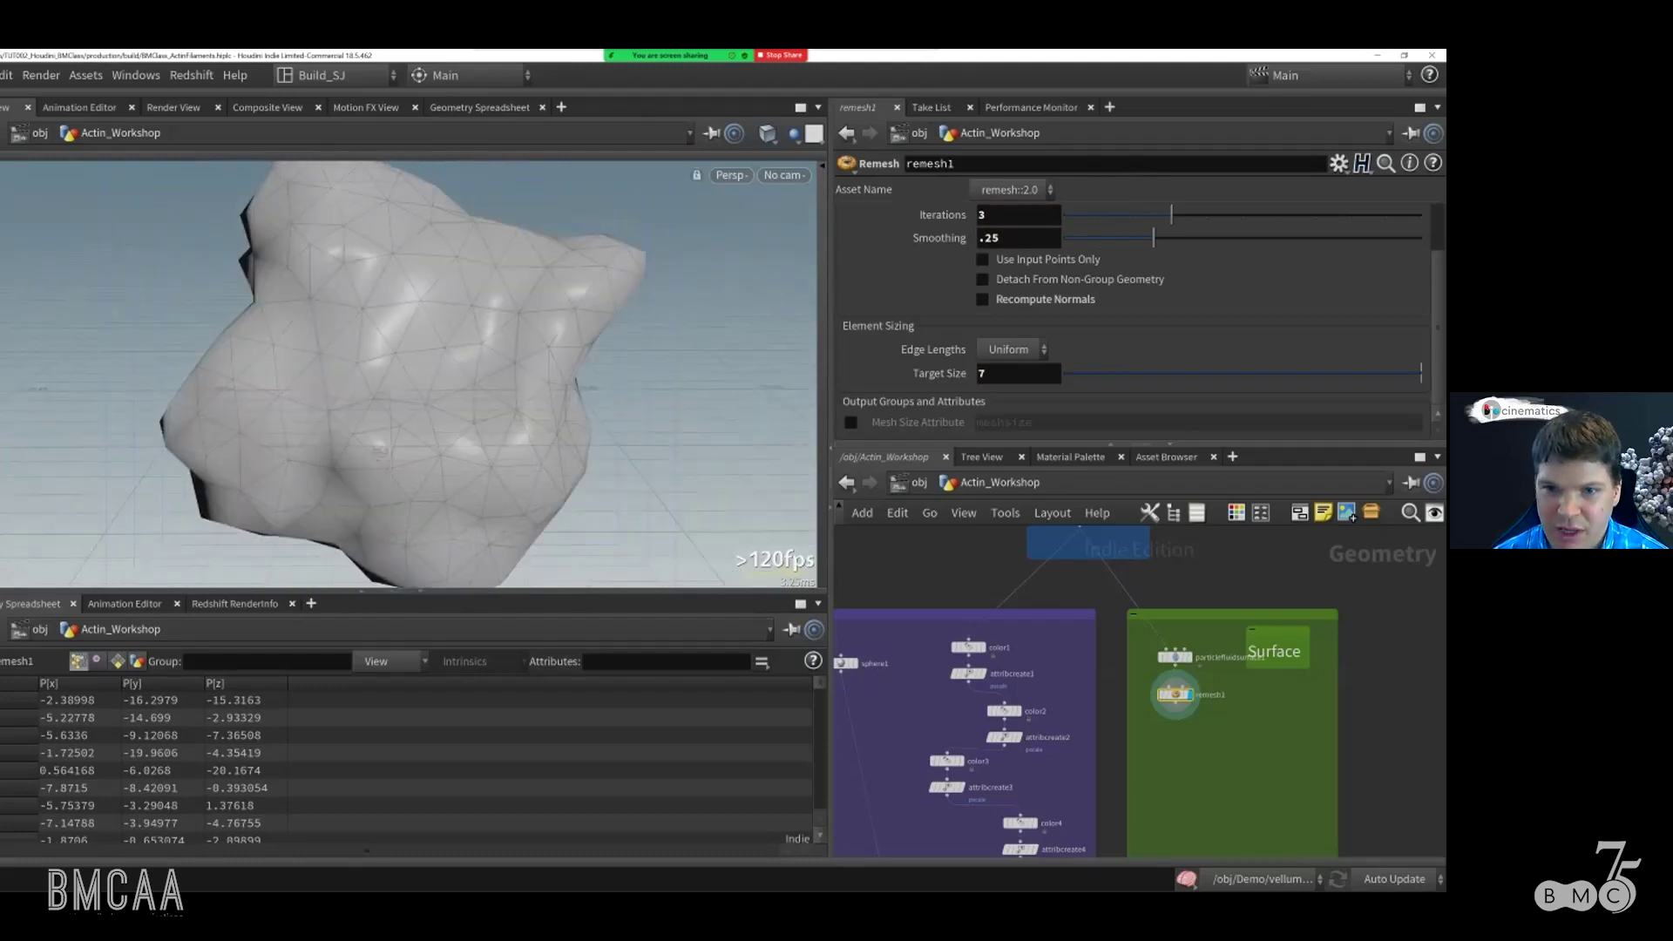
Step: Move particlefluidsurface1 and remesh1 down in the Surface box and paste a copy of the pair beside them
{"action": "middle_click_drag", "start_coordinate": [1237, 767], "coordinate": [1194, 732]}
{"action": "left_click", "coordinate": [1131, 622], "text": "shift"}
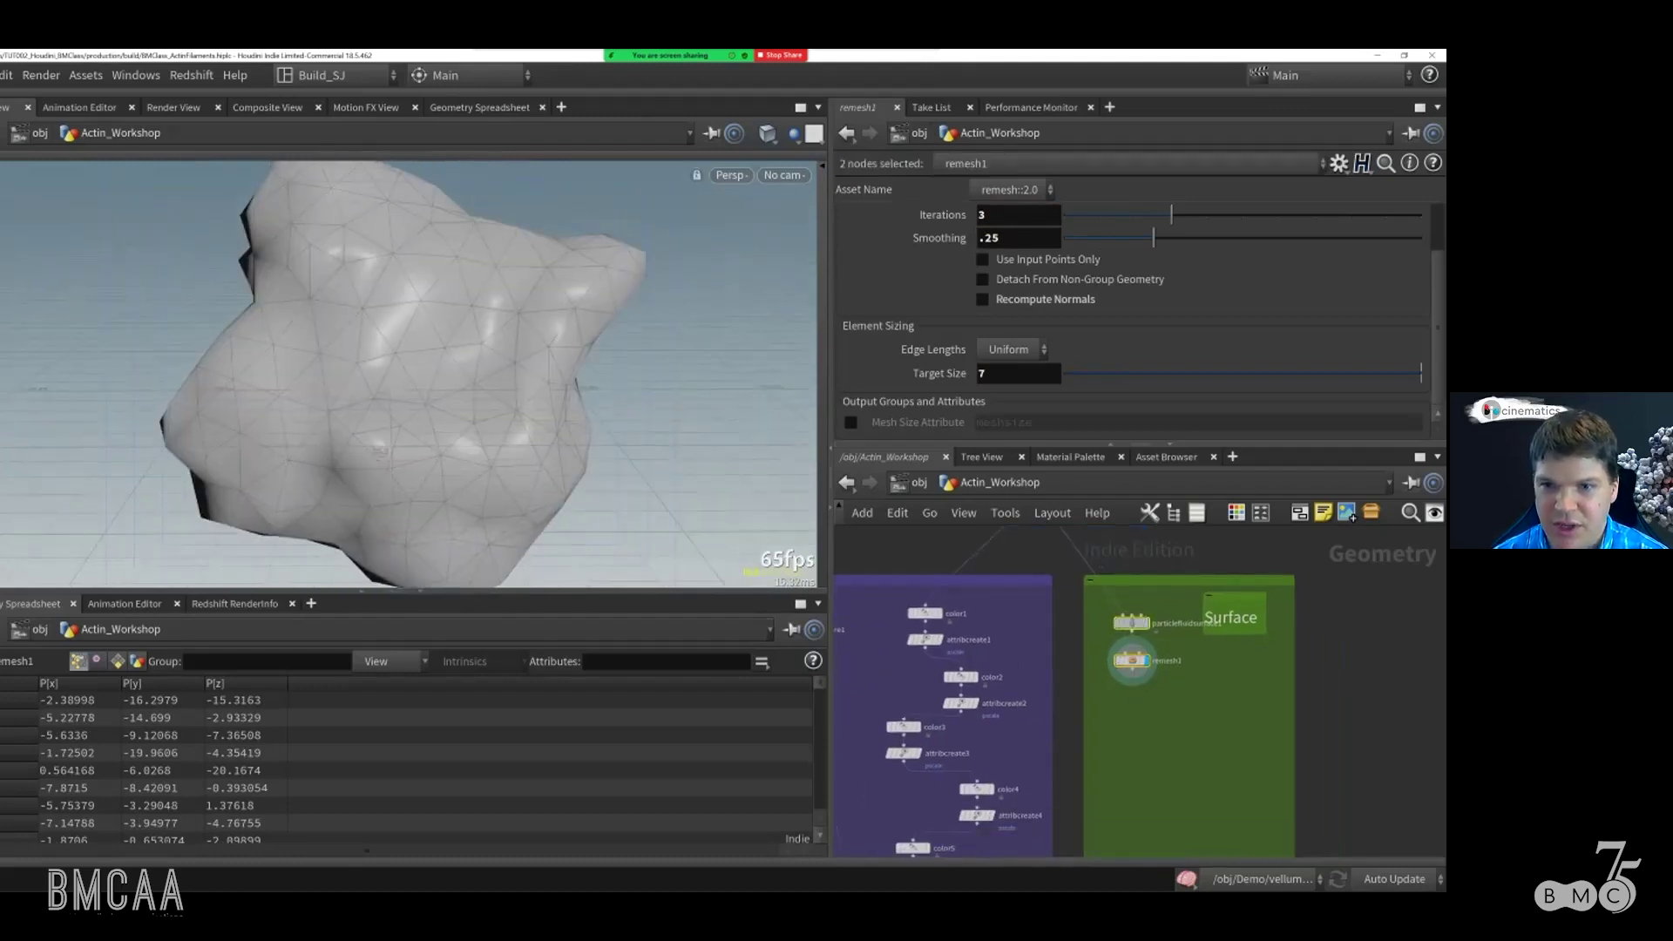
{"action": "left_click_drag", "start_coordinate": [1131, 622], "coordinate": [1131, 672]}
{"action": "key", "text": "ctrl+c"}
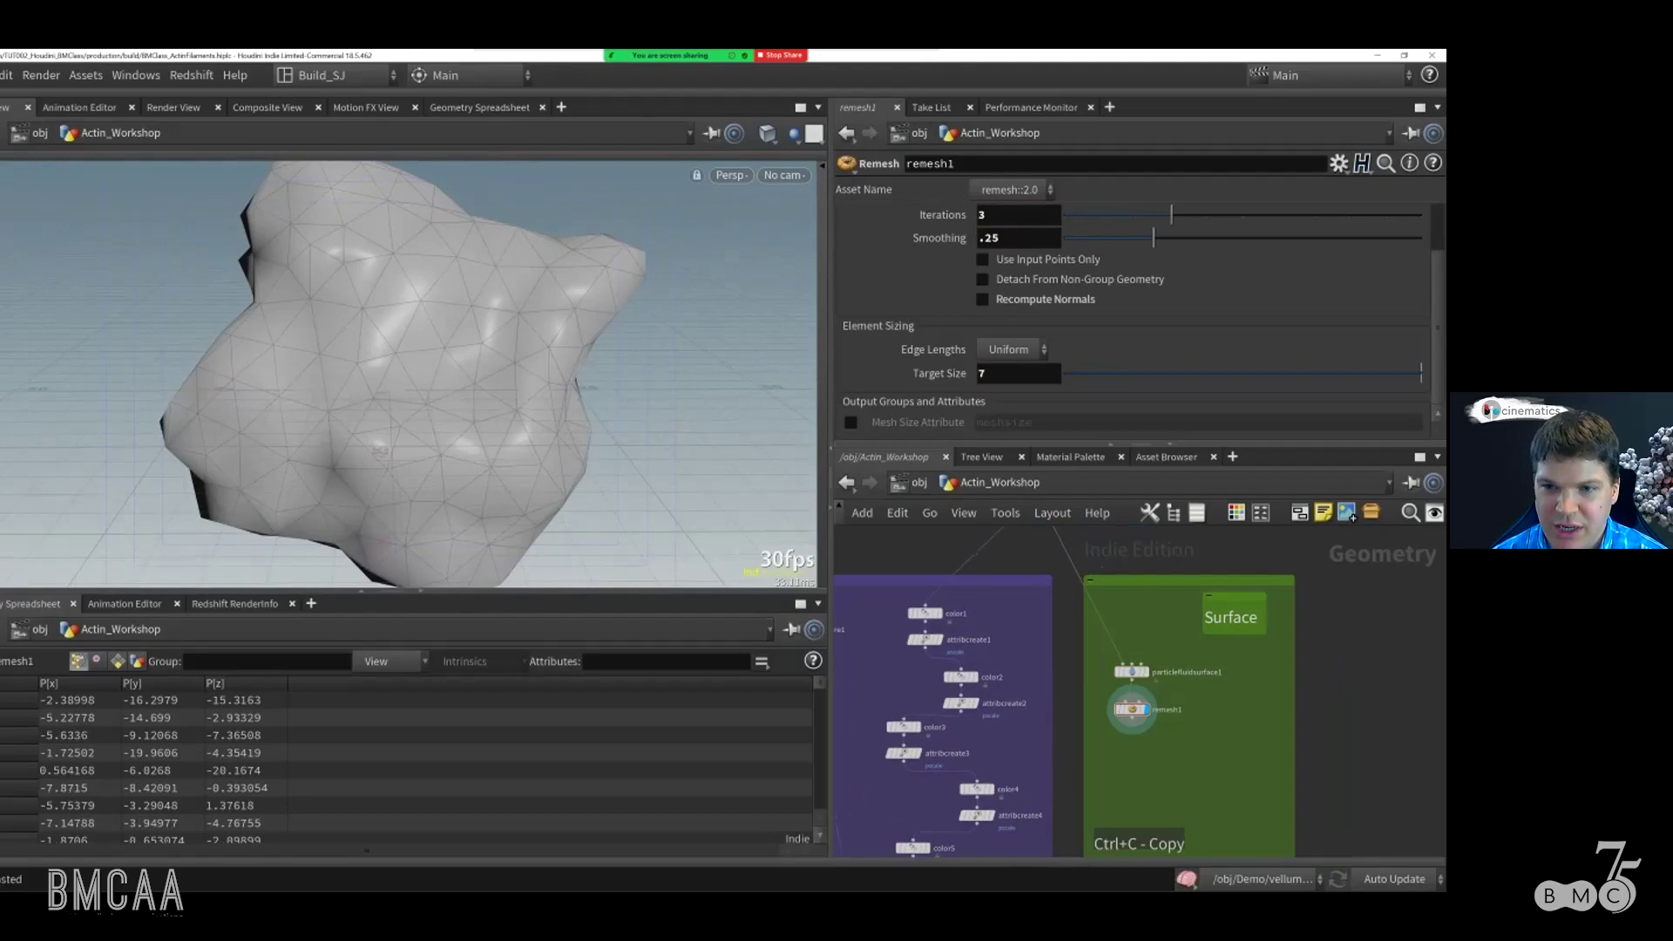
{"action": "key", "text": "ctrl+v"}
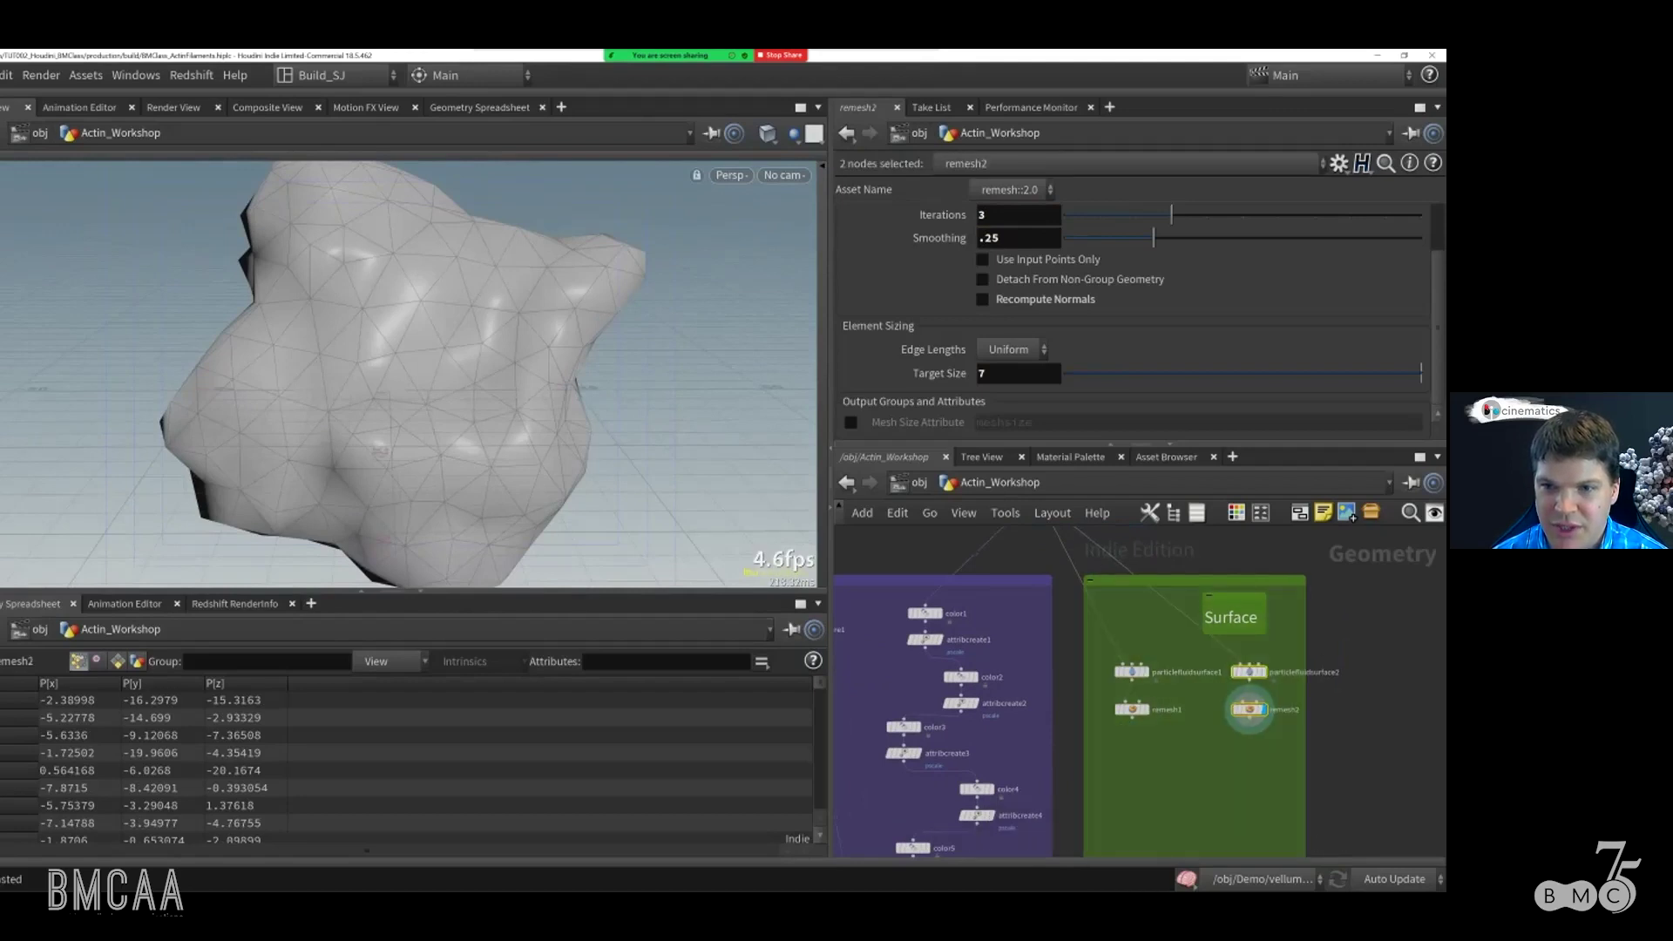
Step: Set particlefluidsurface2's Particle Separation to 0.7 and Voxel Scale to 0.6
{"action": "left_click", "coordinate": [1249, 671]}
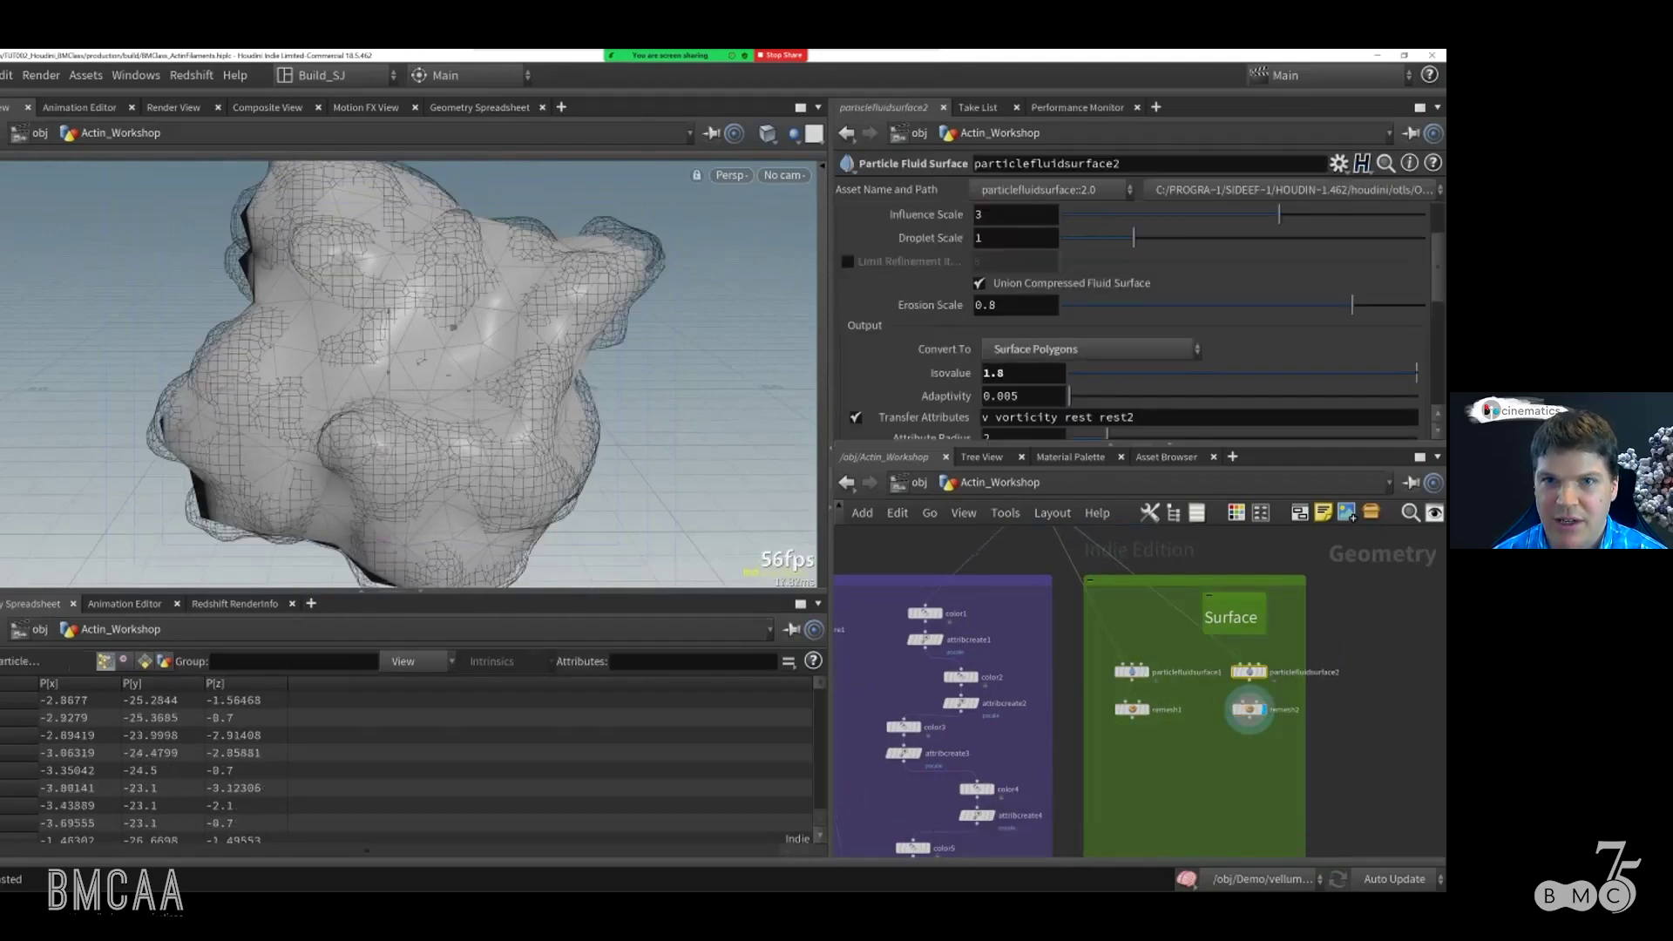
{"action": "scroll", "coordinate": [923, 316], "scroll_direction": "up", "scroll_amount": 3}
{"action": "double_click", "coordinate": [986, 268]}
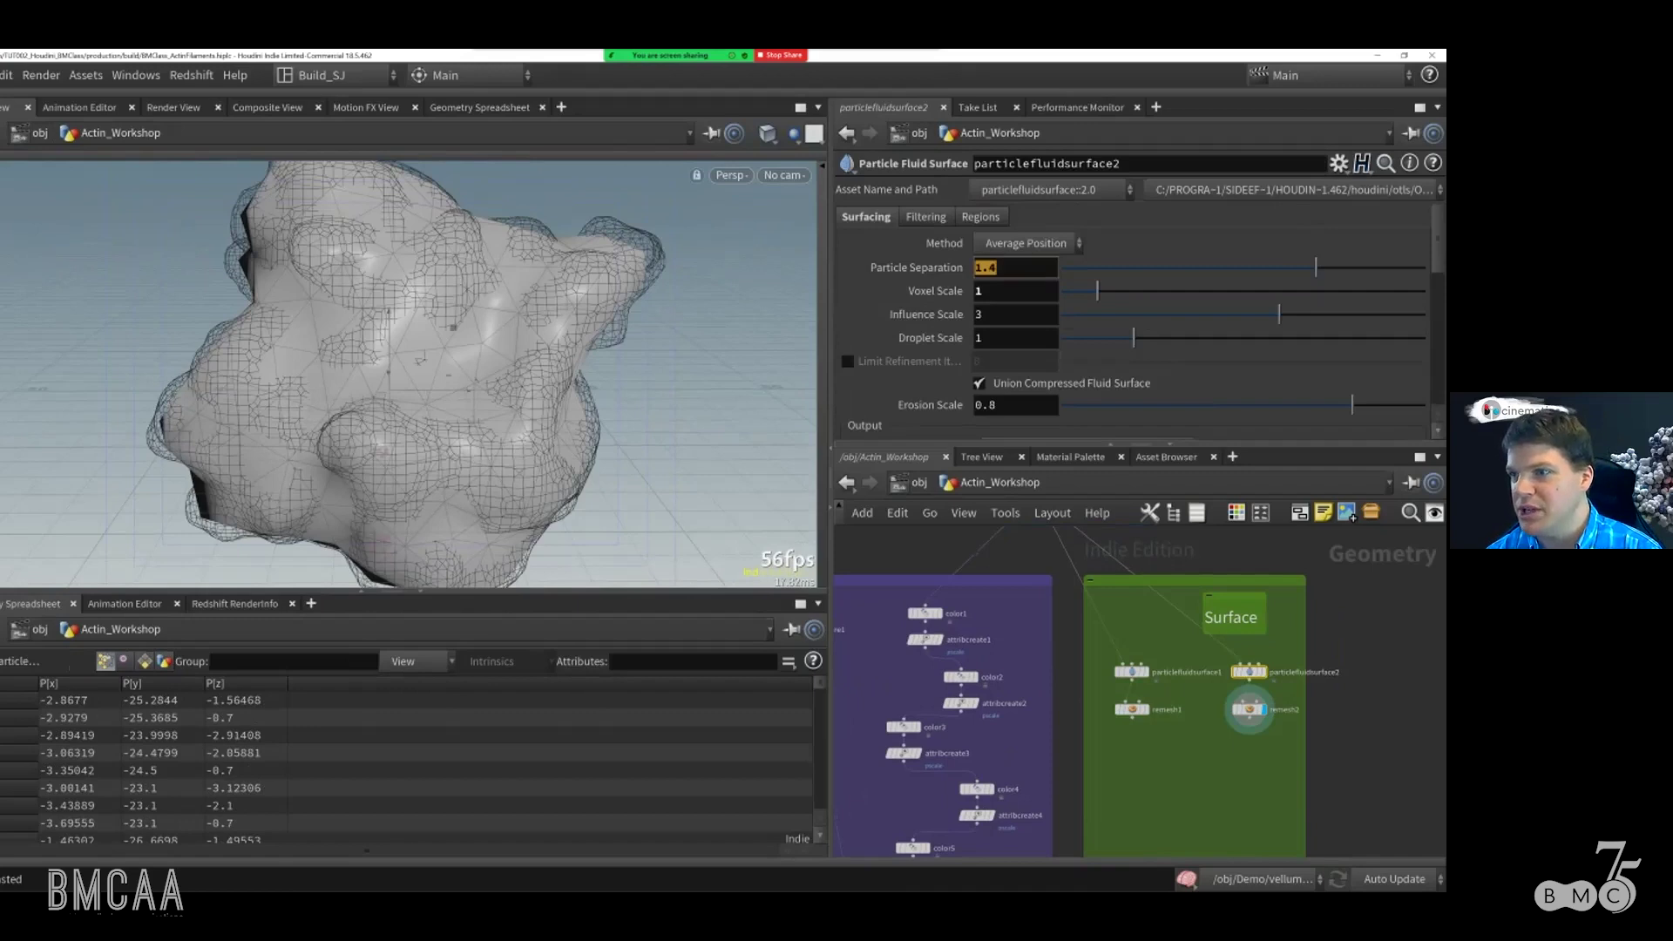
{"action": "type", "text": ".7"}
{"action": "key", "text": "Tab"}
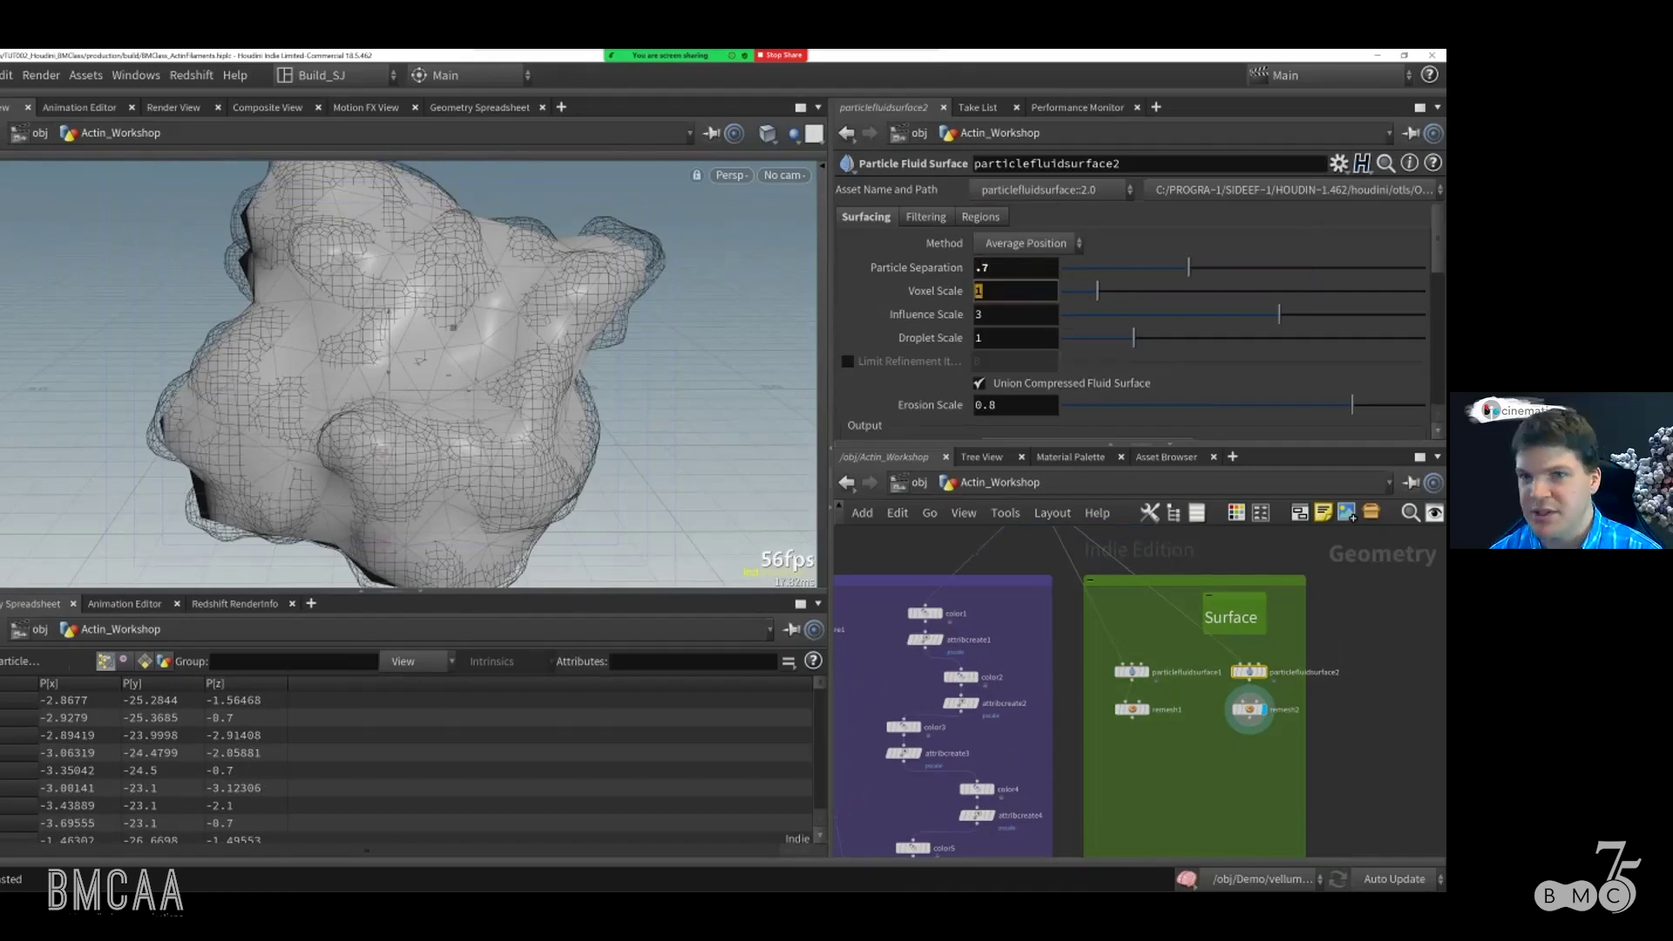
{"action": "type", "text": ".6"}
{"action": "key", "text": "Tab"}
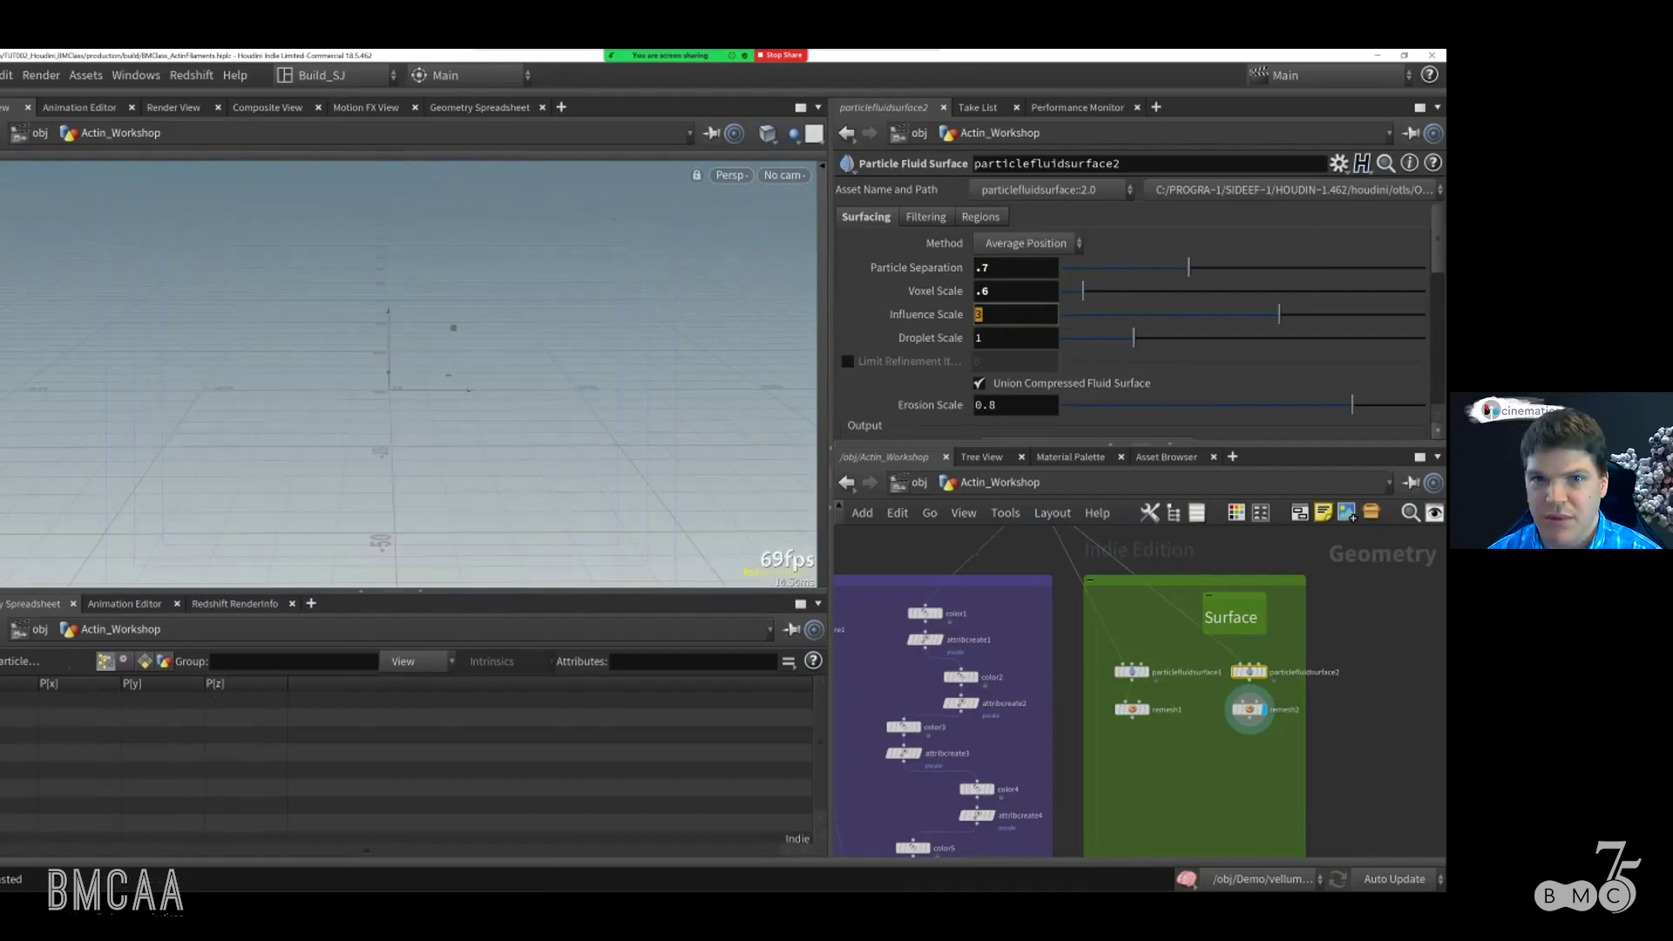
Step: Set particlefluidsurface2's Droplet Scale to 1.3 and output Isovalue to 0.7
{"action": "key", "text": "Tab"}
{"action": "type", "text": "1.3"}
{"action": "key", "text": "Tab"}
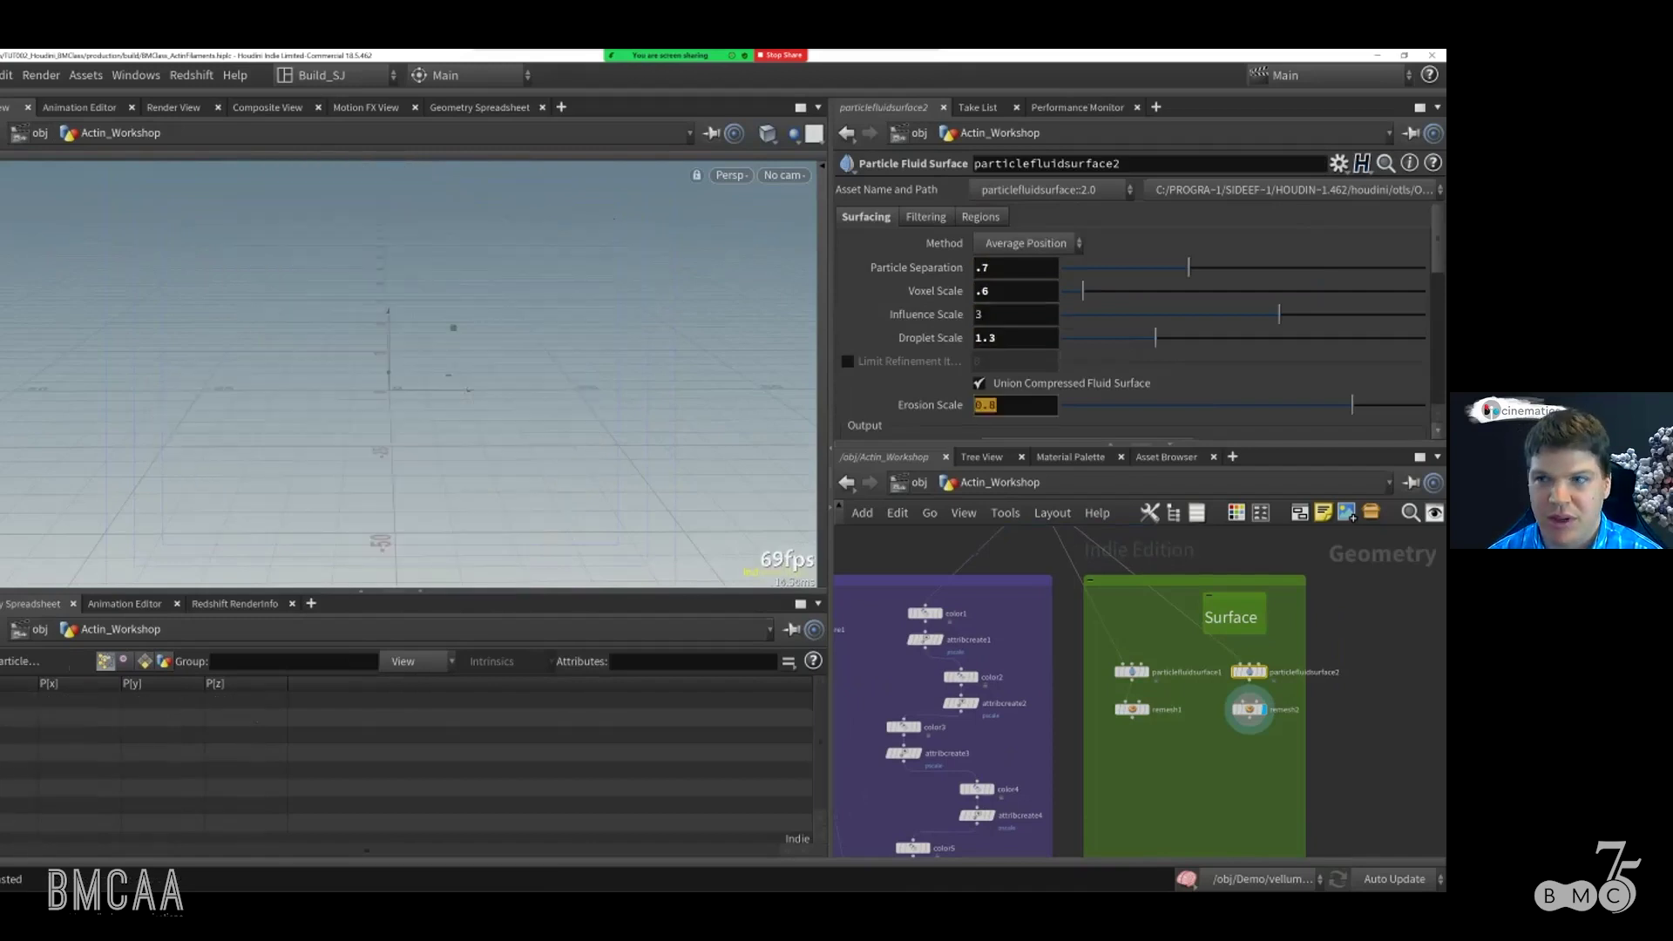
{"action": "key", "text": "Return"}
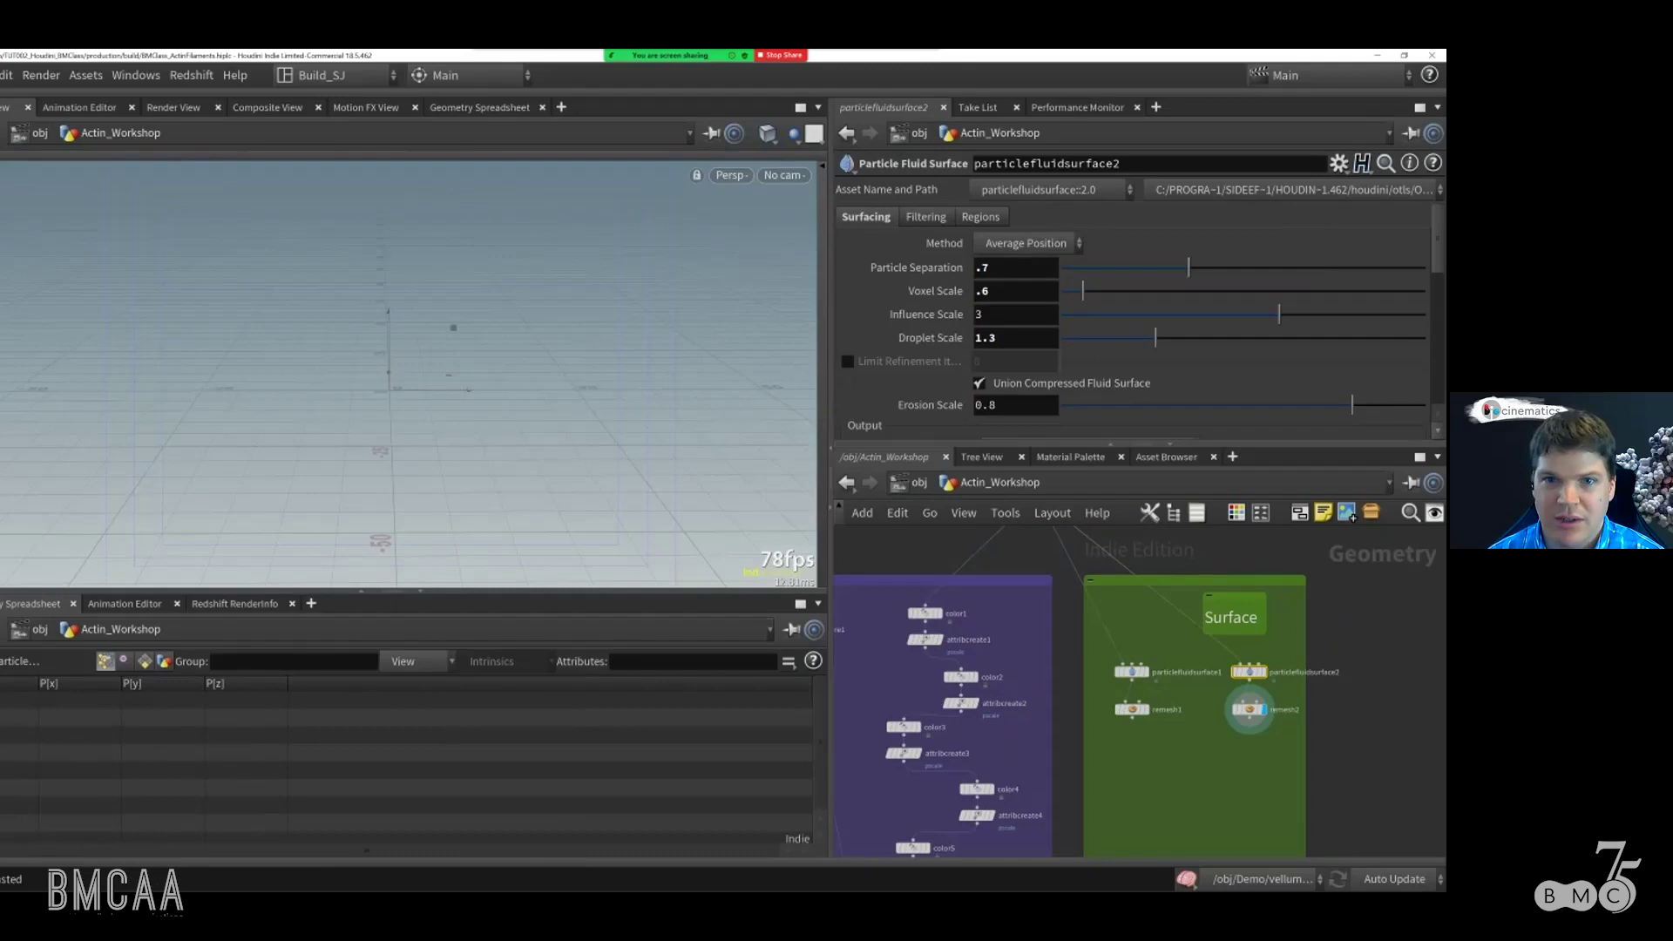
{"action": "key", "text": "Tab"}
{"action": "type", "text": ".7"}
{"action": "key", "text": "Return"}
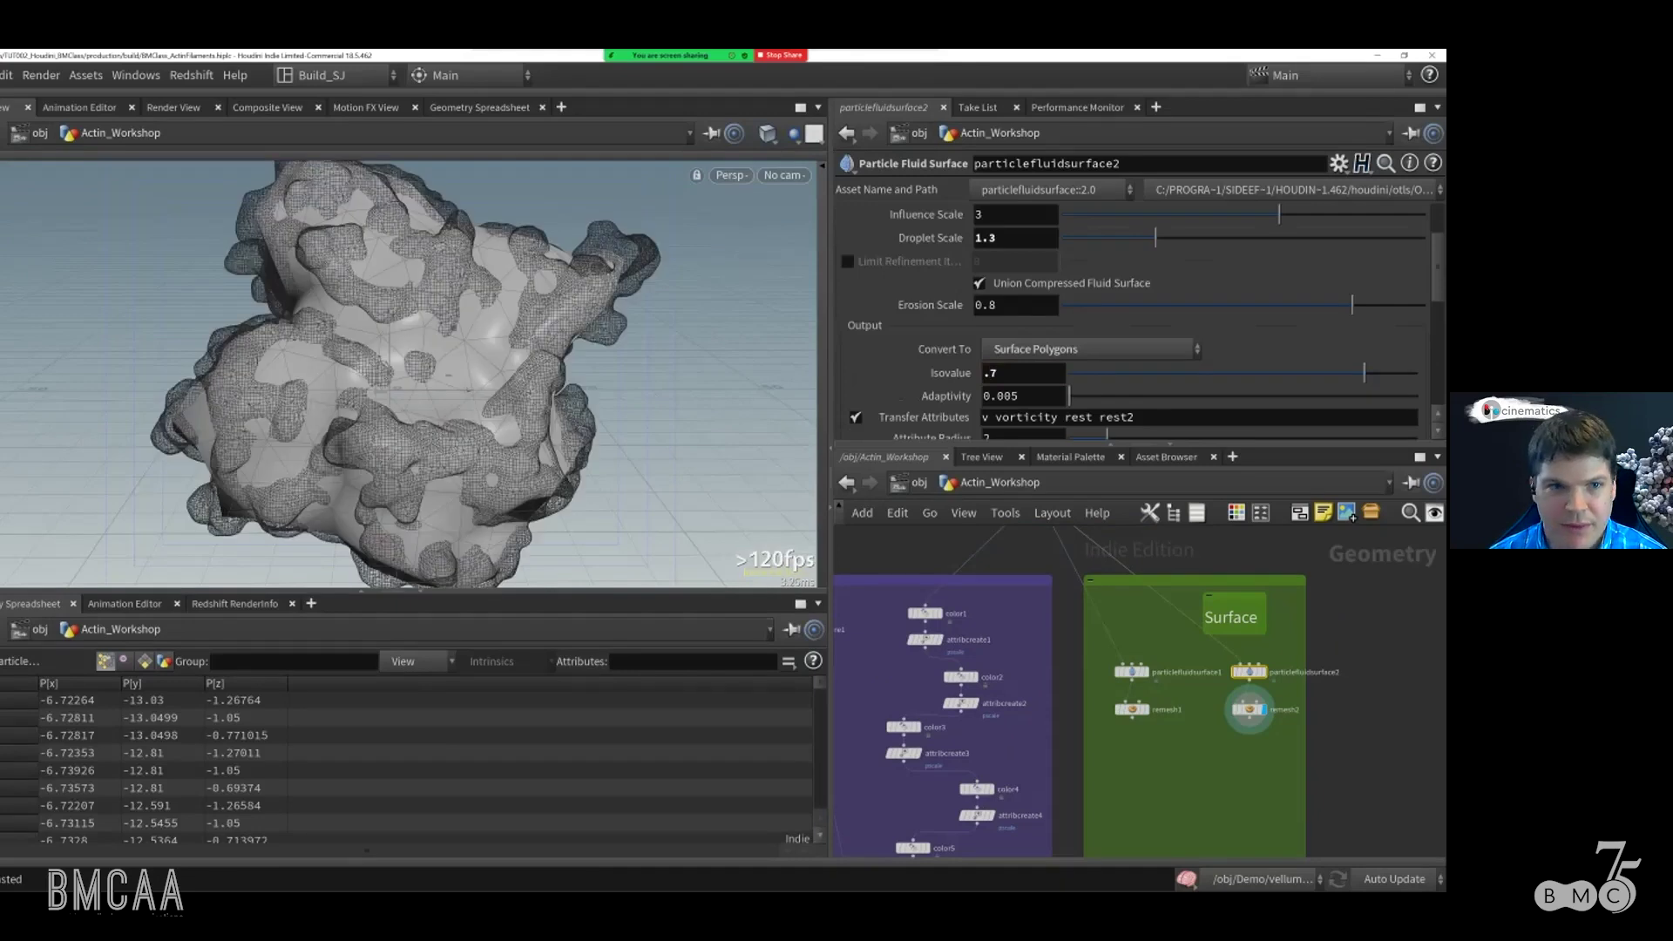
Step: Set remesh2's Target Size to 1 and Iterations to 2
{"action": "left_click", "coordinate": [1249, 709]}
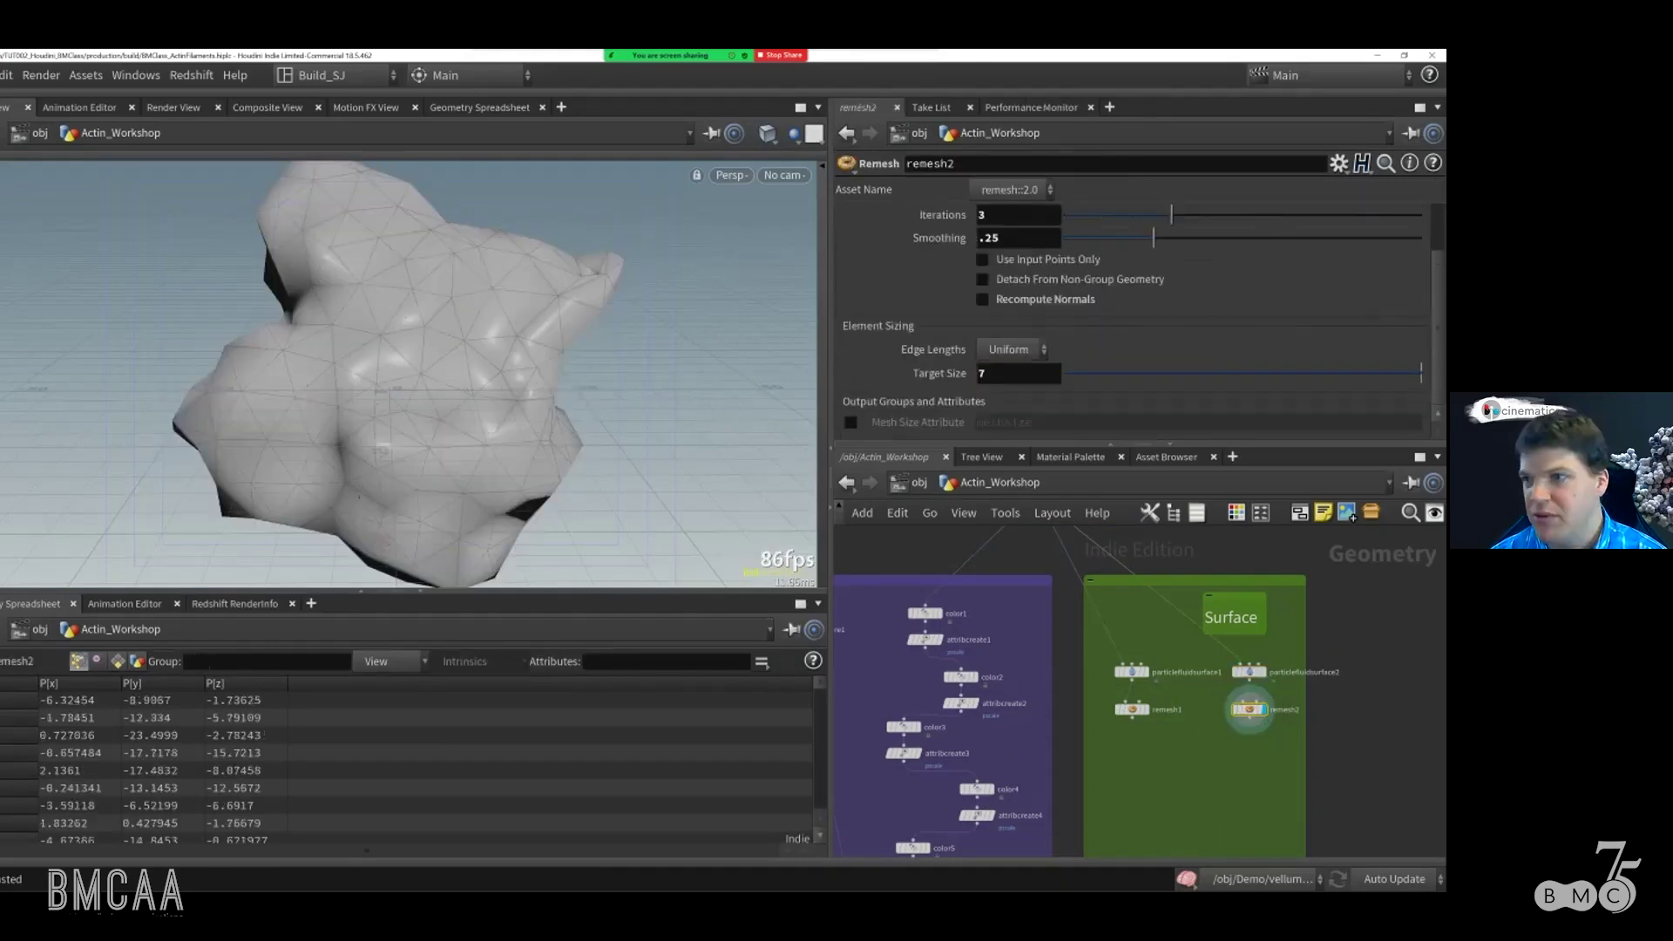
{"action": "left_click", "coordinate": [1017, 373]}
{"action": "type", "text": "1"}
{"action": "key", "text": "Return"}
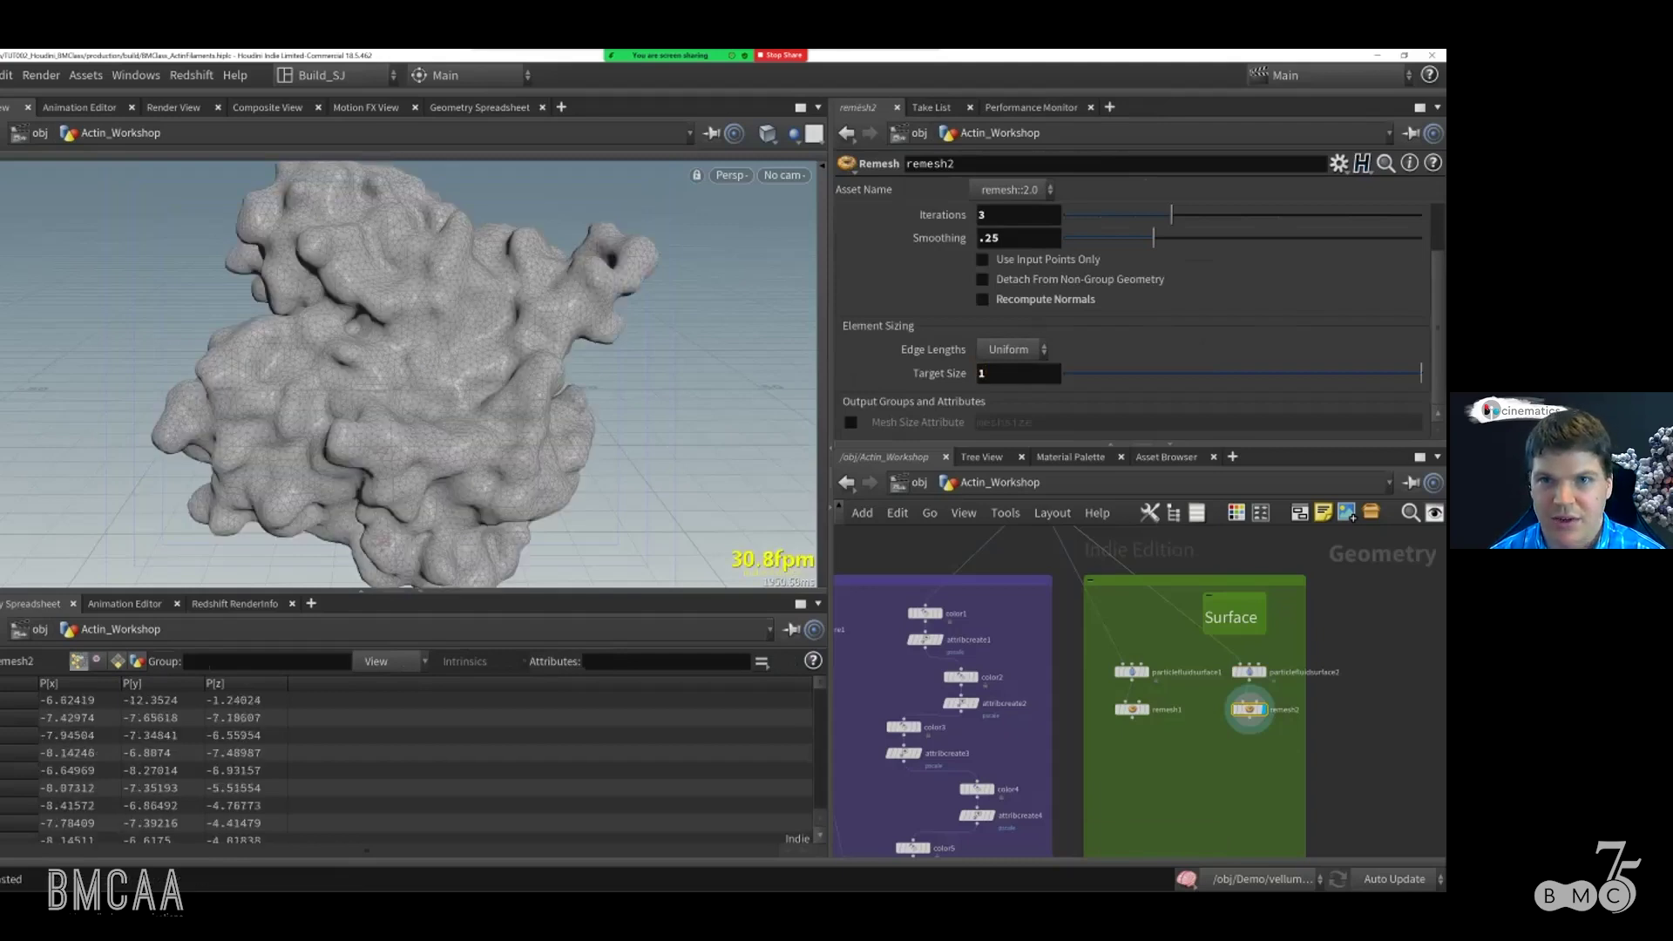
{"action": "left_click", "coordinate": [1017, 214]}
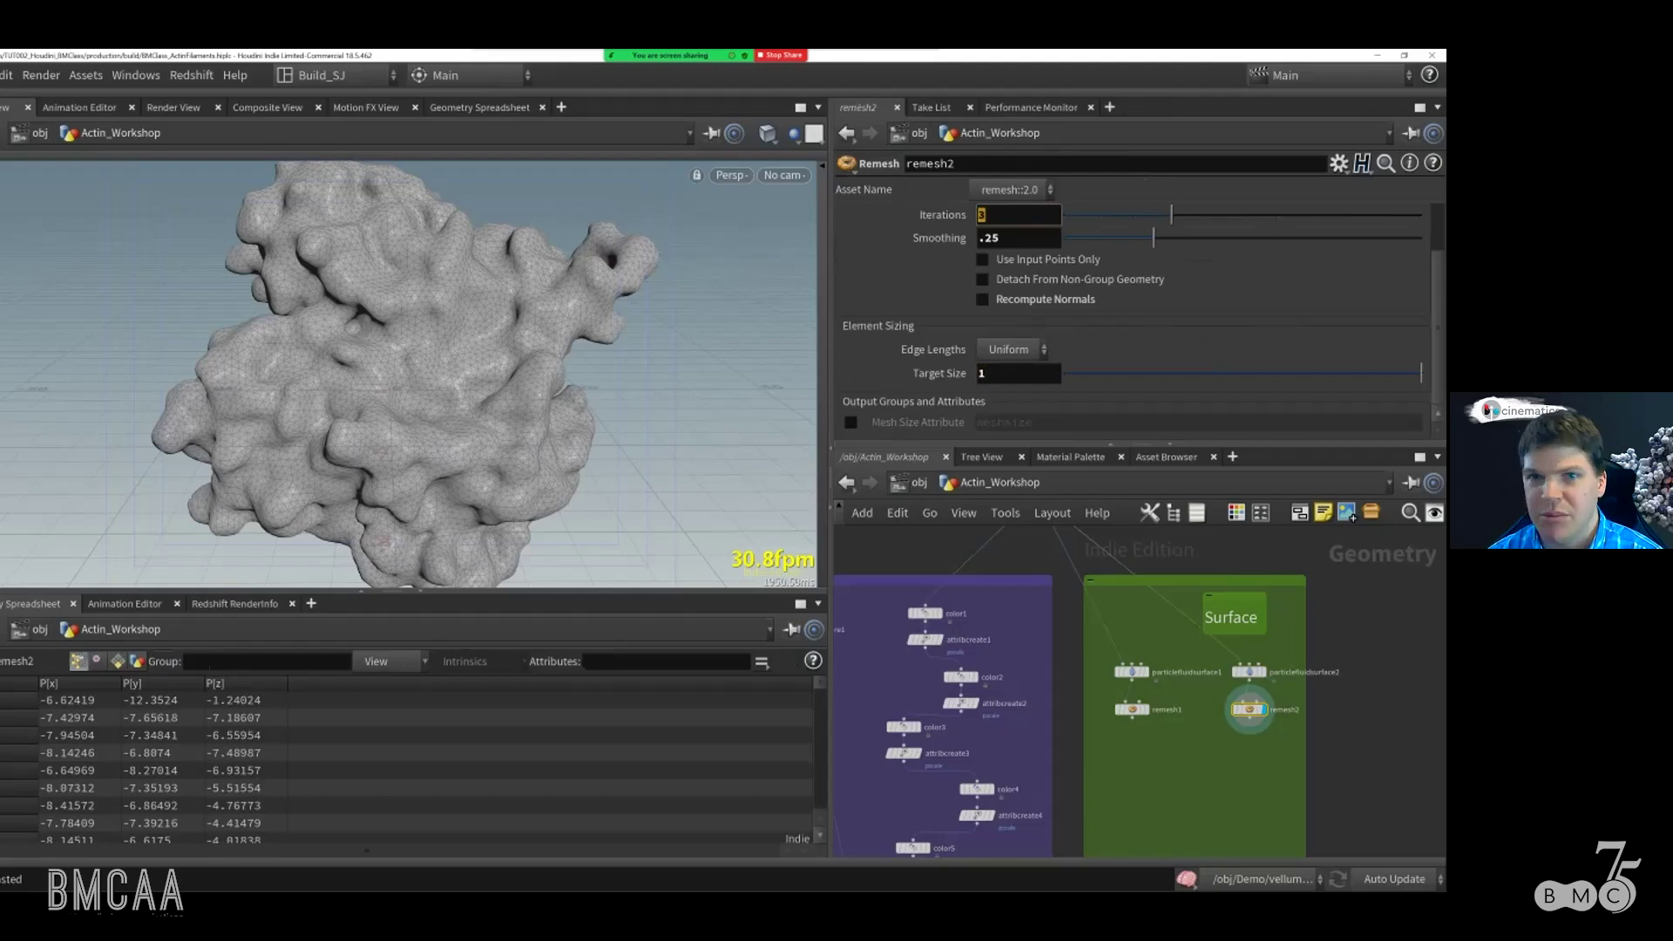
{"action": "type", "text": "2"}
{"action": "key", "text": "Tab"}
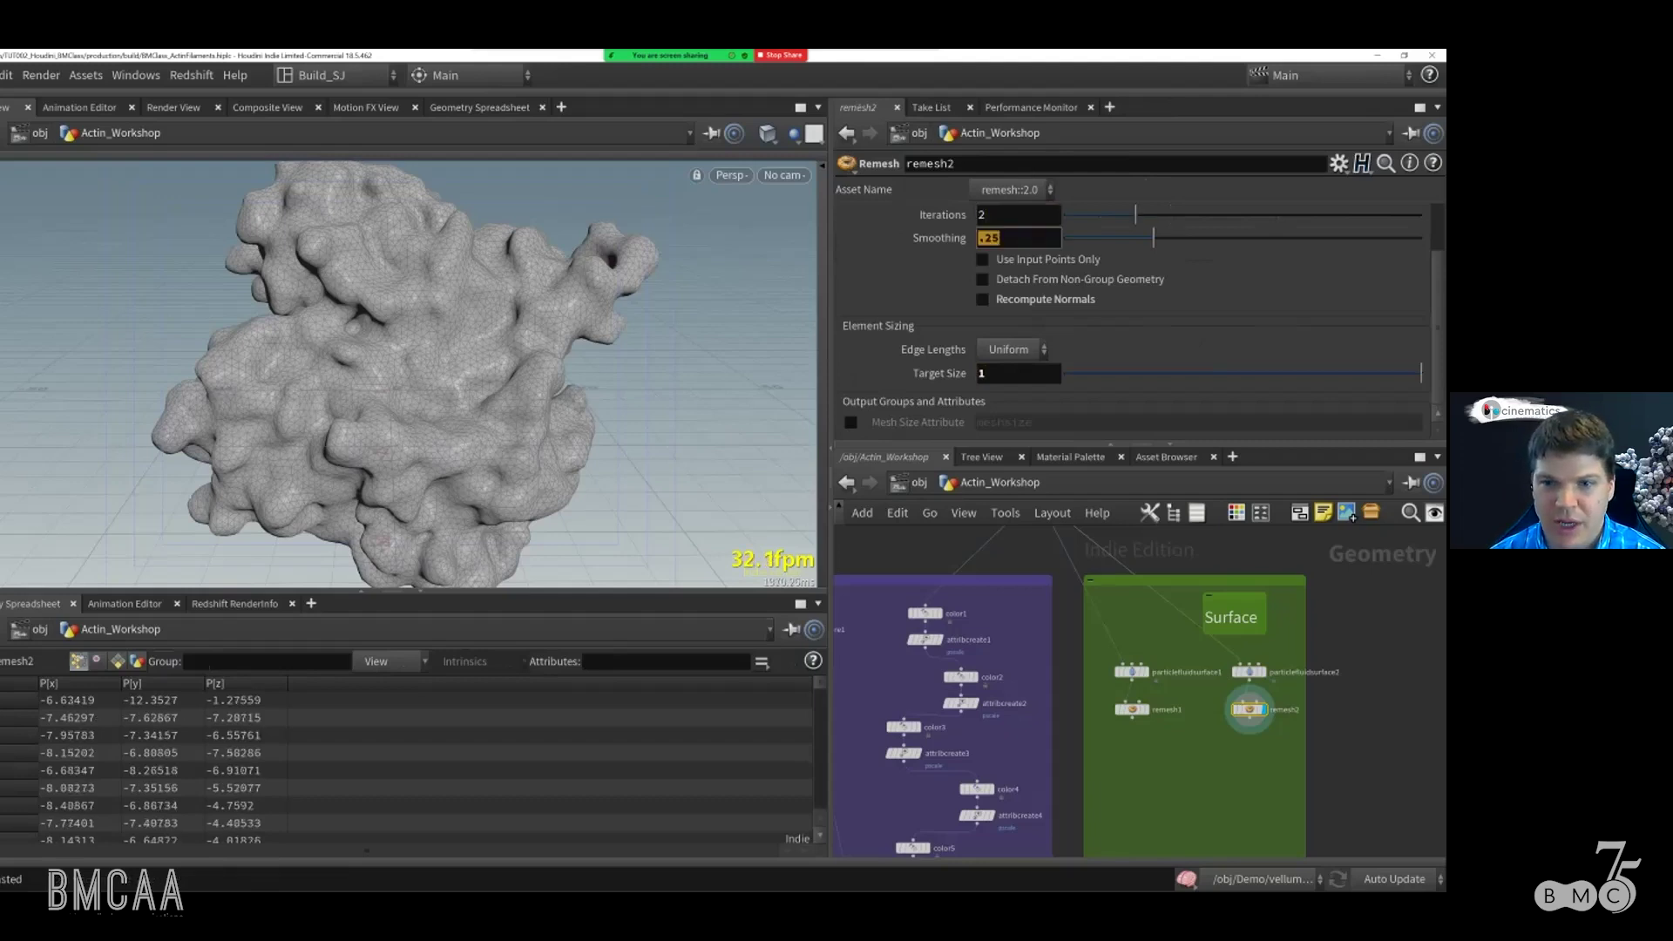
{"action": "mouse_move", "coordinate": [427, 364]}
{"action": "left_mouse_down"}
{"action": "mouse_move", "coordinate": [436, 404]}
{"action": "mouse_move", "coordinate": [314, 389]}
{"action": "mouse_move", "coordinate": [597, 366]}
{"action": "mouse_move", "coordinate": [418, 376]}
{"action": "left_mouse_up"}
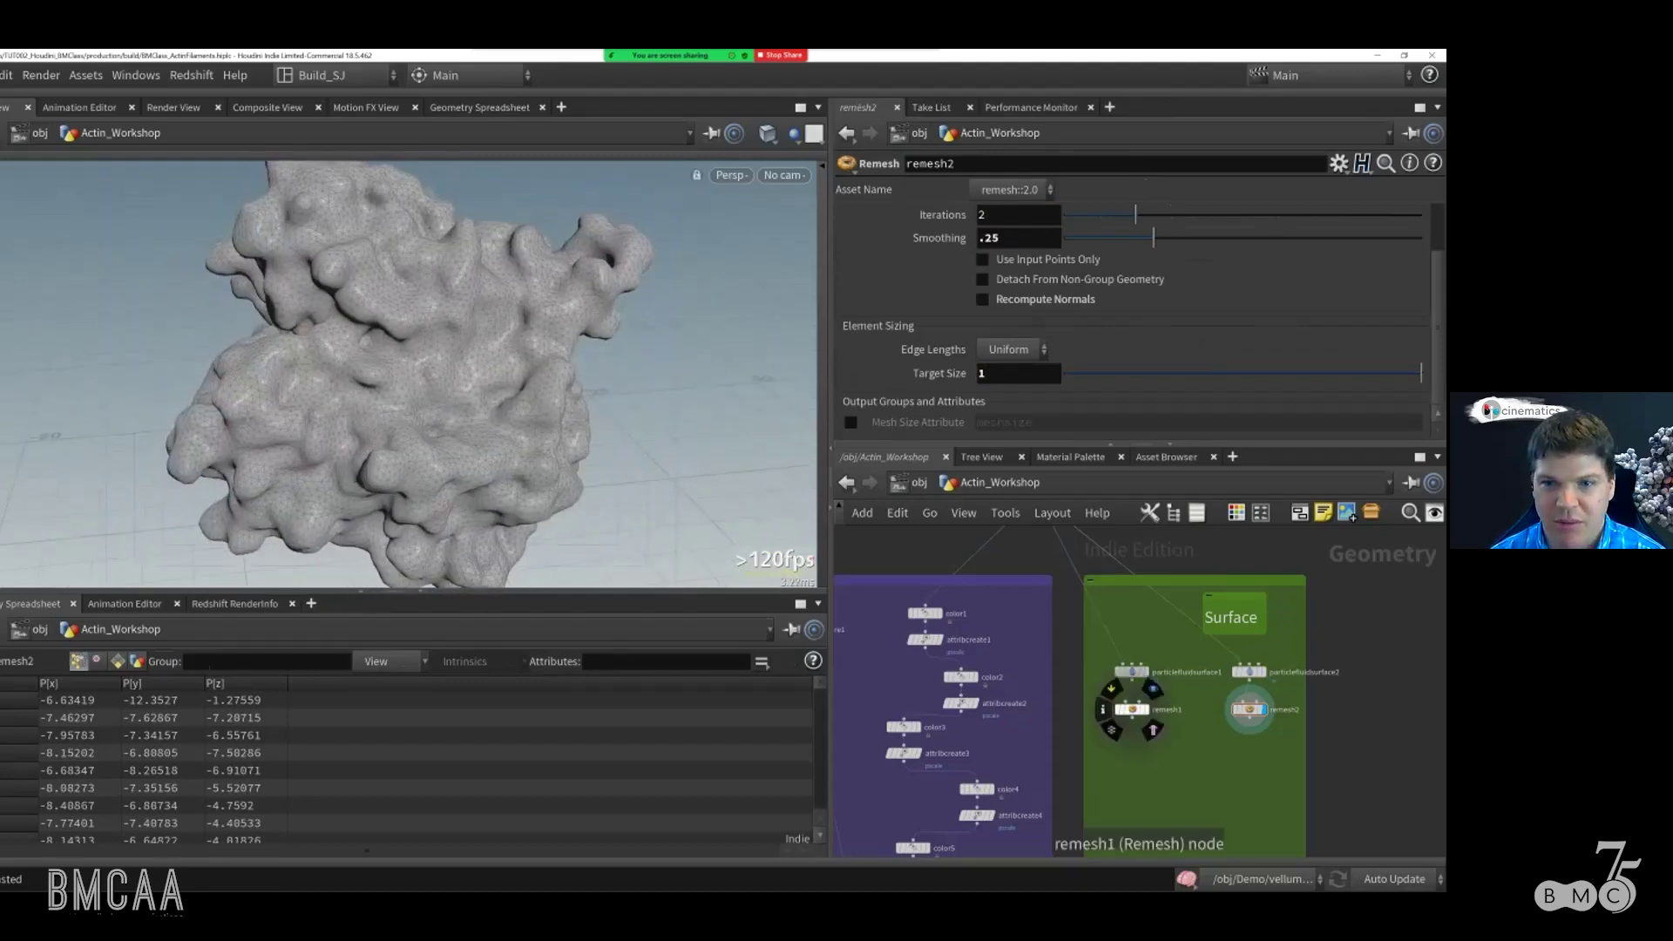
Step: Display remesh1 and place a Switch node below the two Remesh nodes
{"action": "left_click", "coordinate": [1143, 709]}
{"action": "left_click", "coordinate": [1130, 709]}
{"action": "middle_click_drag", "start_coordinate": [1198, 749], "coordinate": [1173, 705]}
{"action": "key", "text": "Tab"}
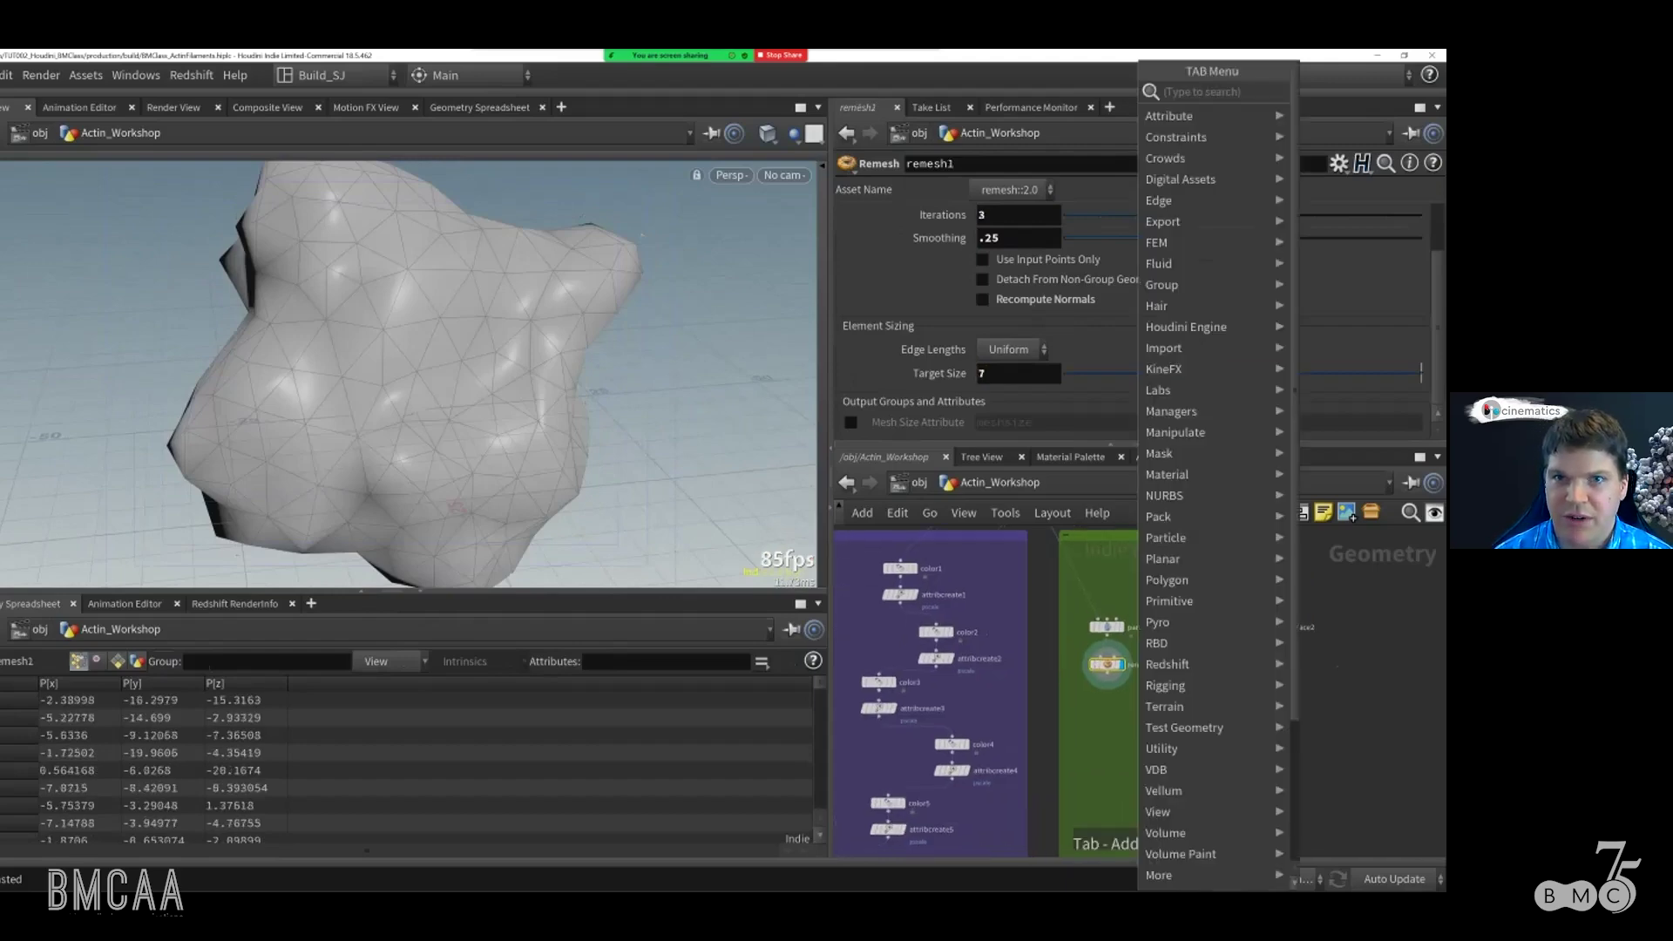
{"action": "type", "text": "sw"}
{"action": "key", "text": "Down"}
{"action": "key", "text": "Return"}
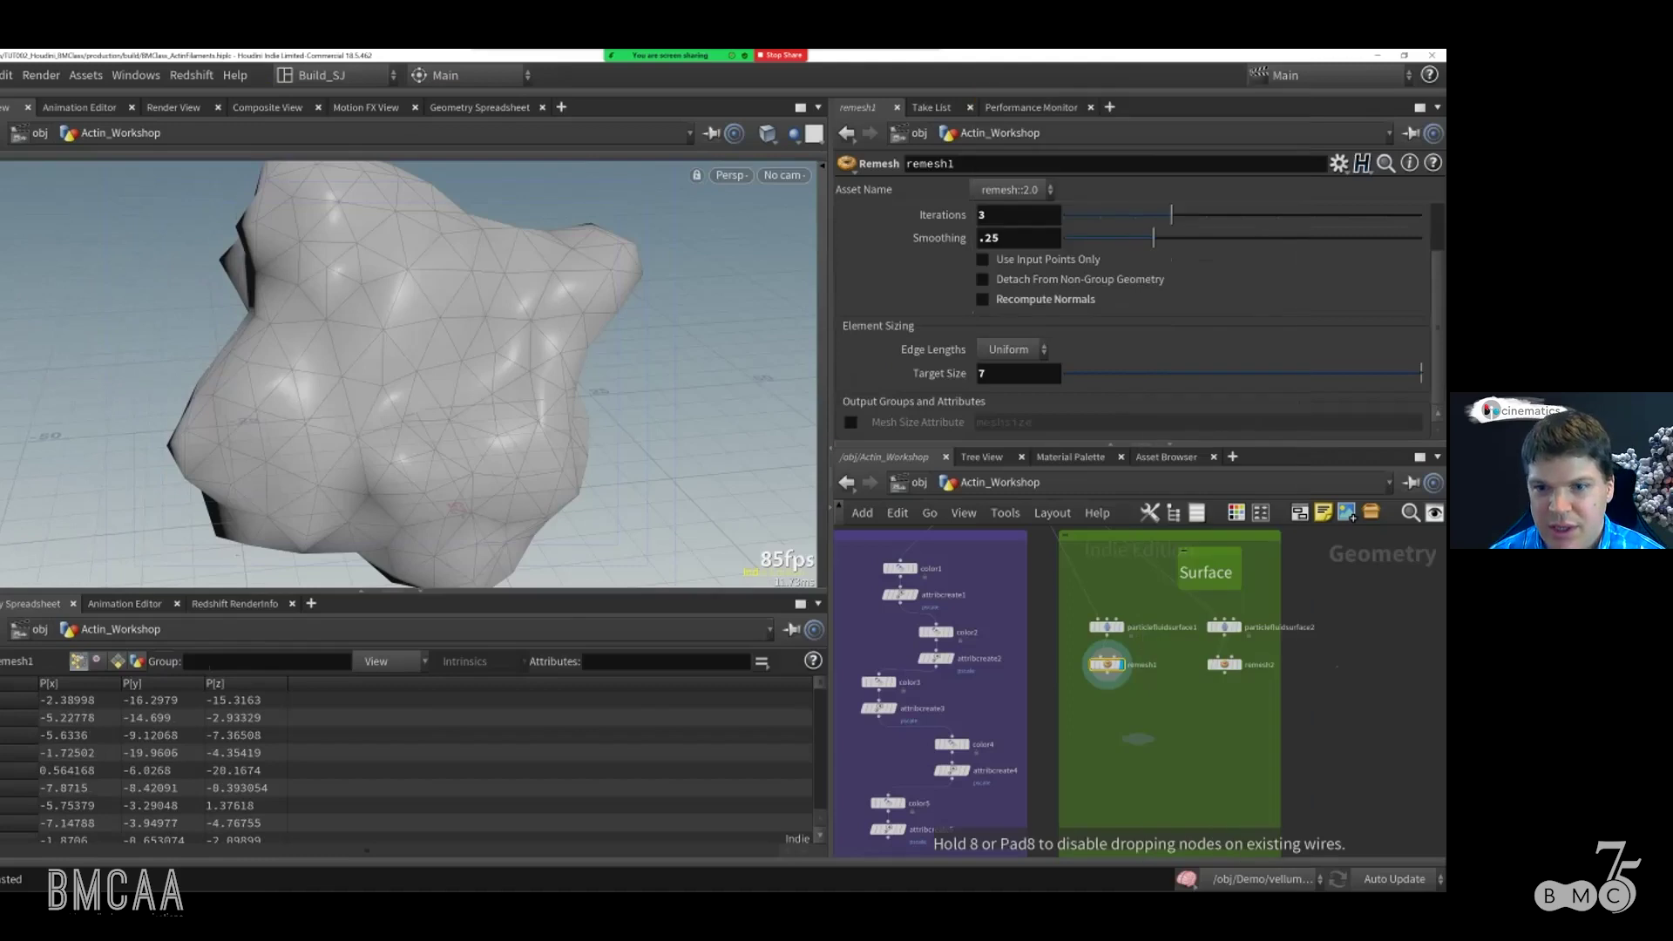
{"action": "left_click", "coordinate": [1170, 746]}
Step: Connect remesh1 and remesh2 into the Switch node in that order and display it with Select Input at 0
{"action": "left_click", "coordinate": [1107, 675]}
{"action": "left_click", "coordinate": [1170, 739]}
{"action": "left_click", "coordinate": [1224, 675]}
{"action": "left_click", "coordinate": [1170, 739]}
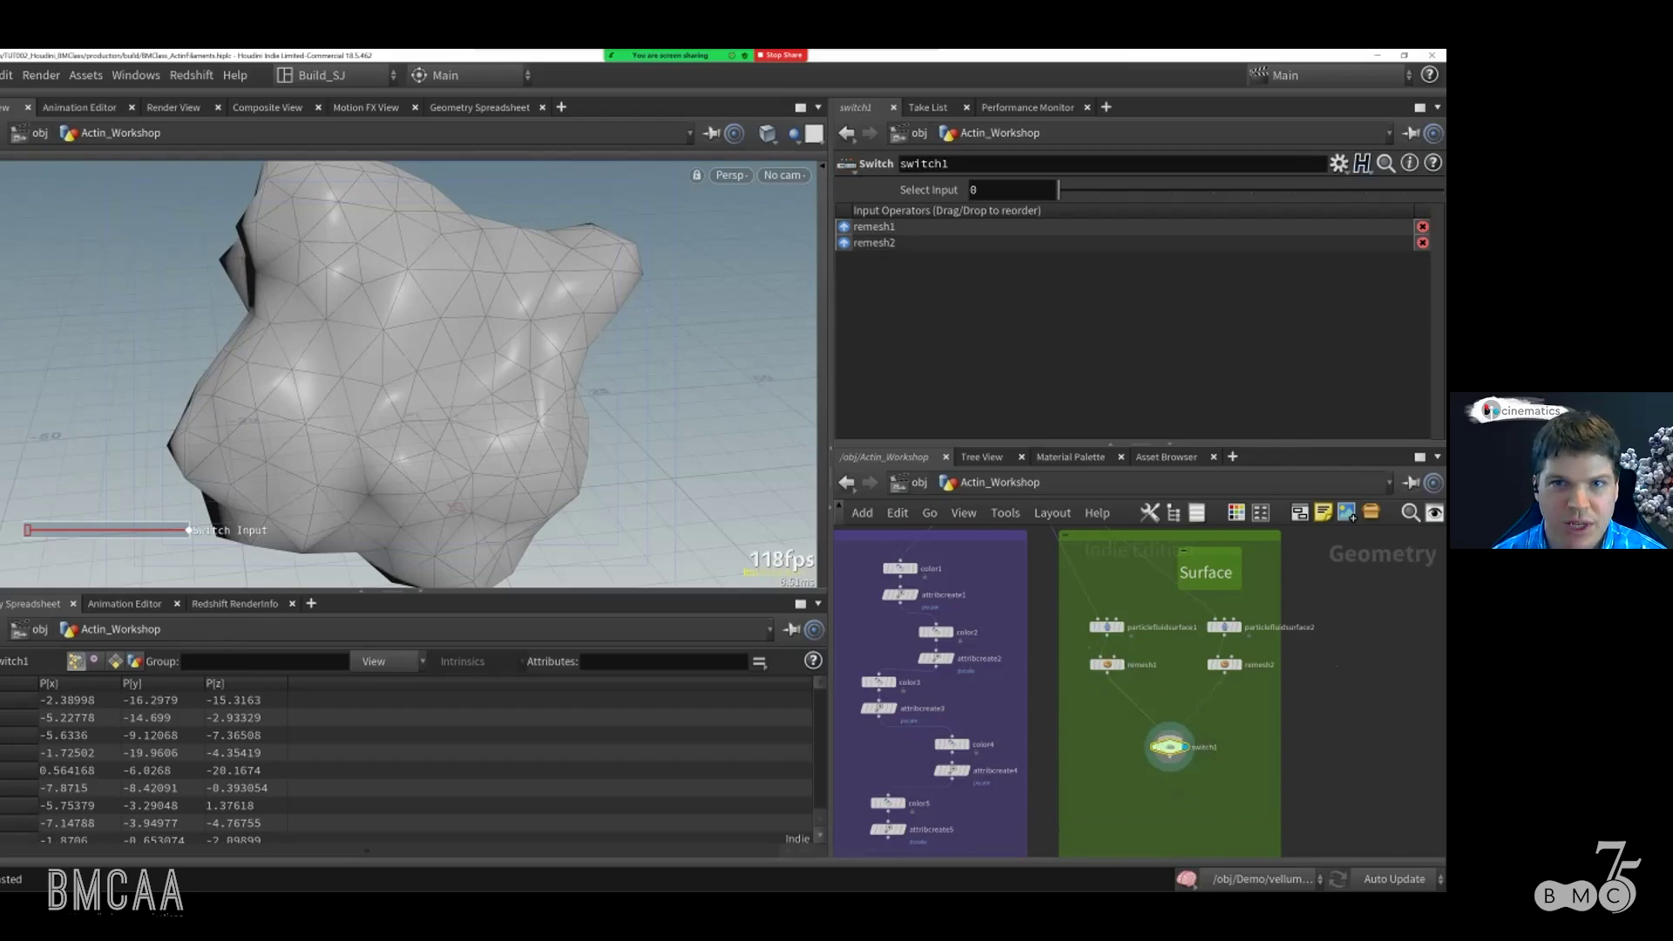
{"action": "mouse_move", "coordinate": [1058, 190]}
{"action": "left_mouse_down"}
{"action": "mouse_move", "coordinate": [1097, 190]}
{"action": "mouse_move", "coordinate": [1058, 190]}
{"action": "left_mouse_up"}
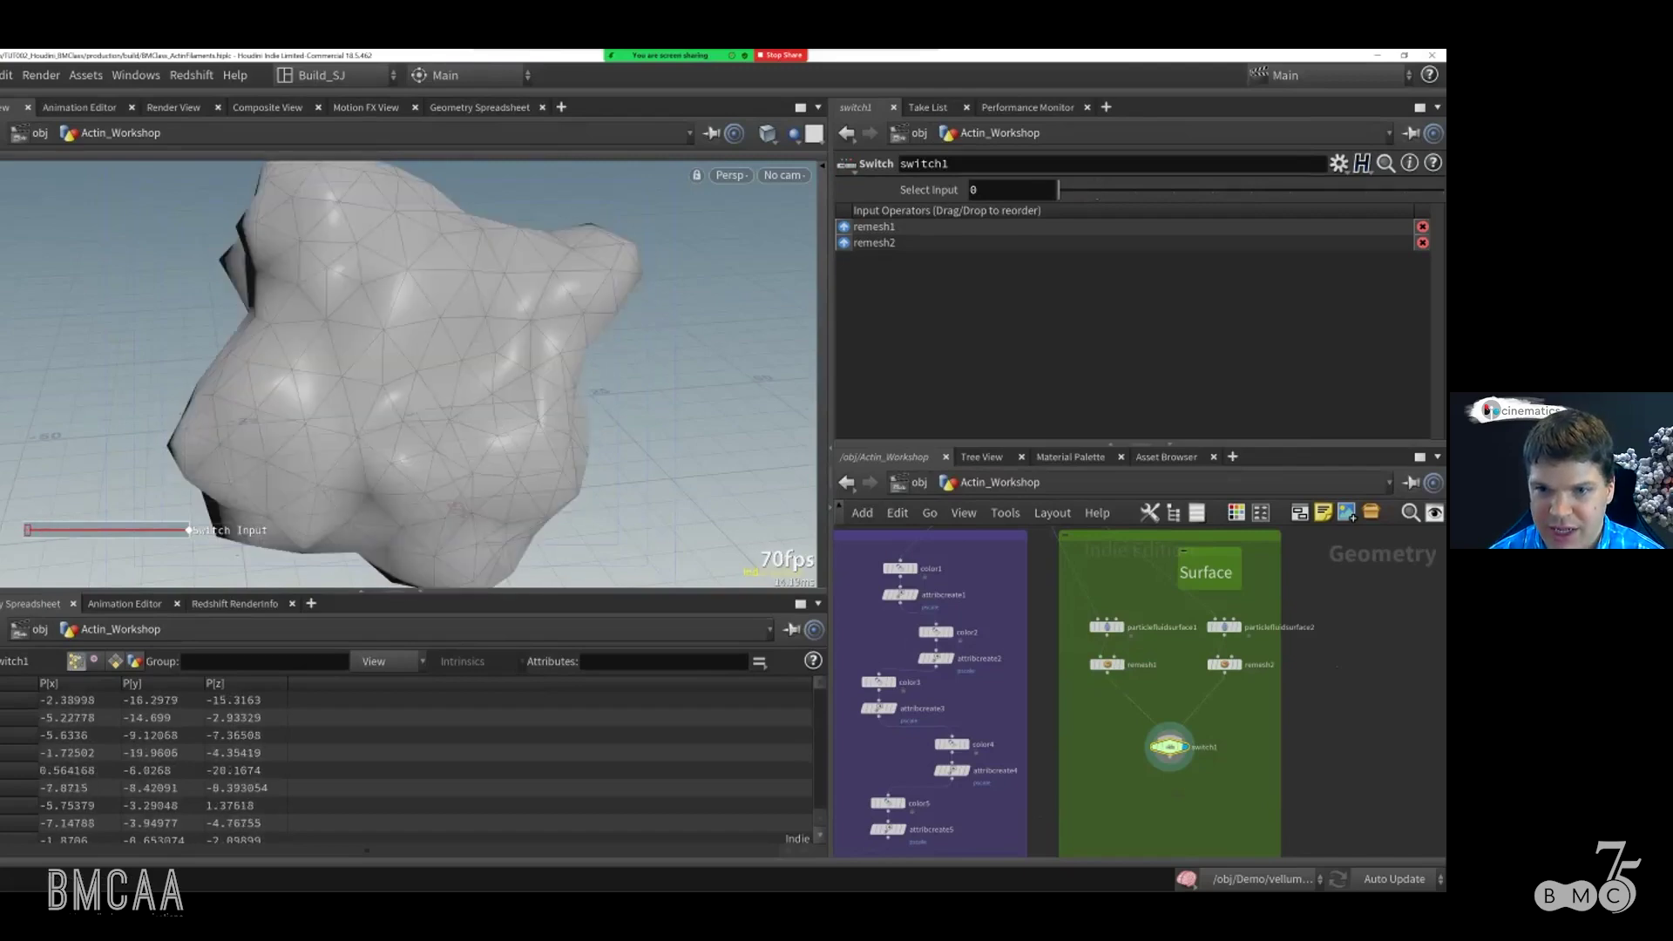
Step: Append a Null node below switch1 at the bottom of the Surface box and display it
{"action": "scroll", "coordinate": [1194, 662], "scroll_direction": "down", "scroll_amount": 3}
{"action": "left_click", "coordinate": [1195, 671]}
{"action": "key", "text": "Tab"}
{"action": "type", "text": "nu"}
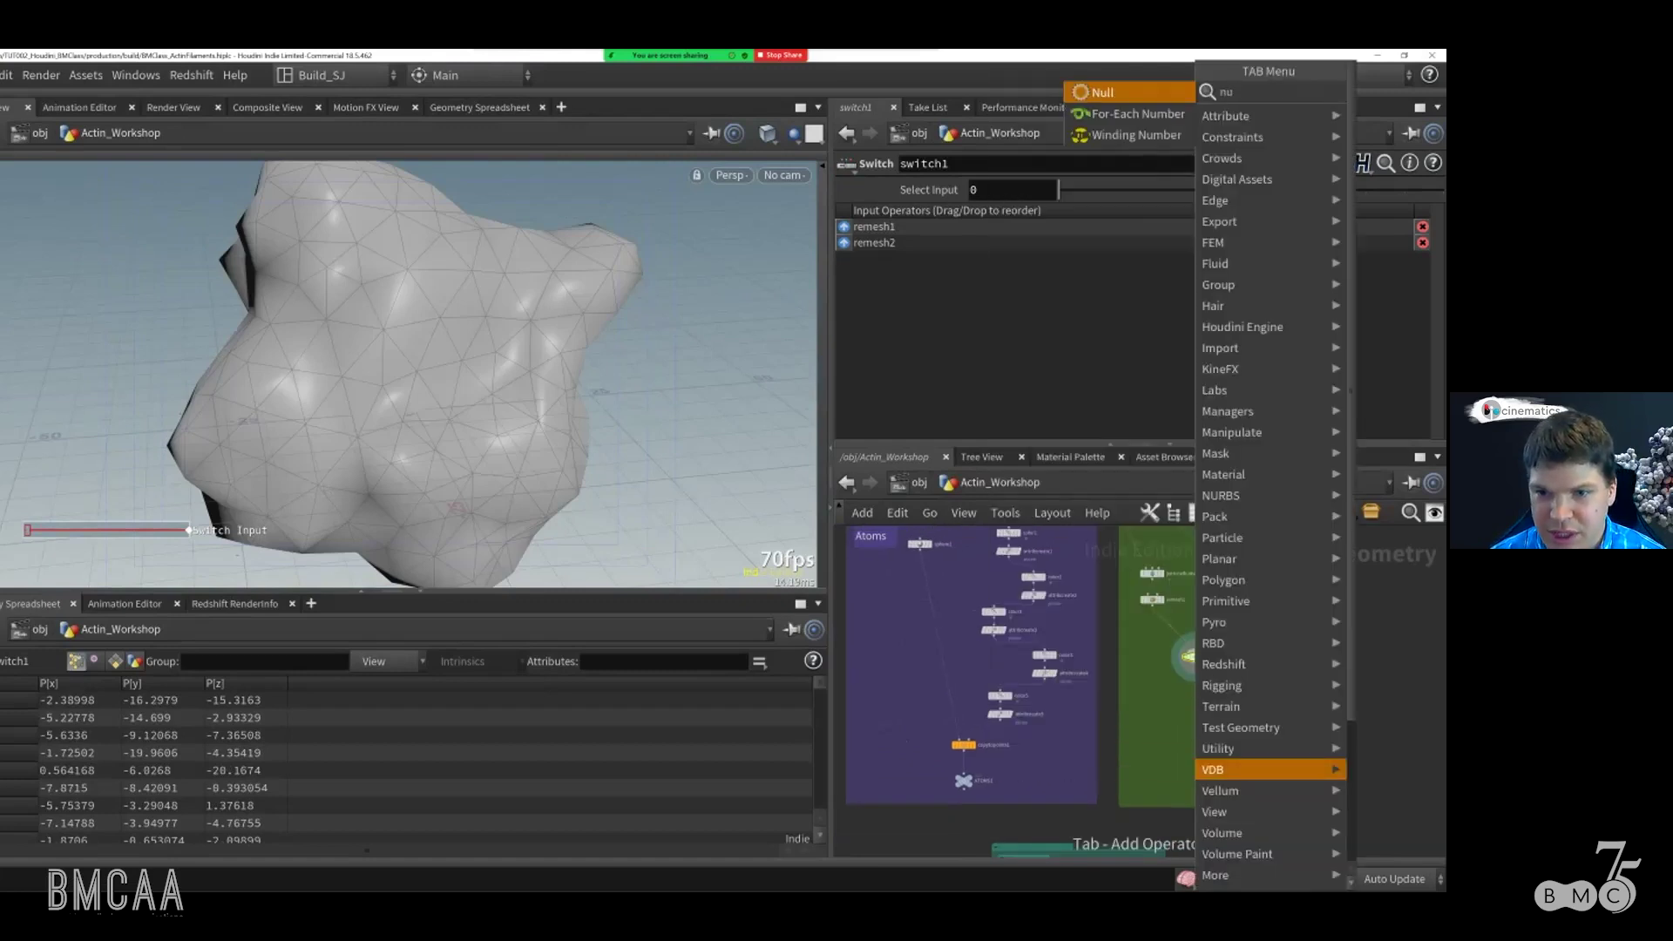
{"action": "key", "text": "Return"}
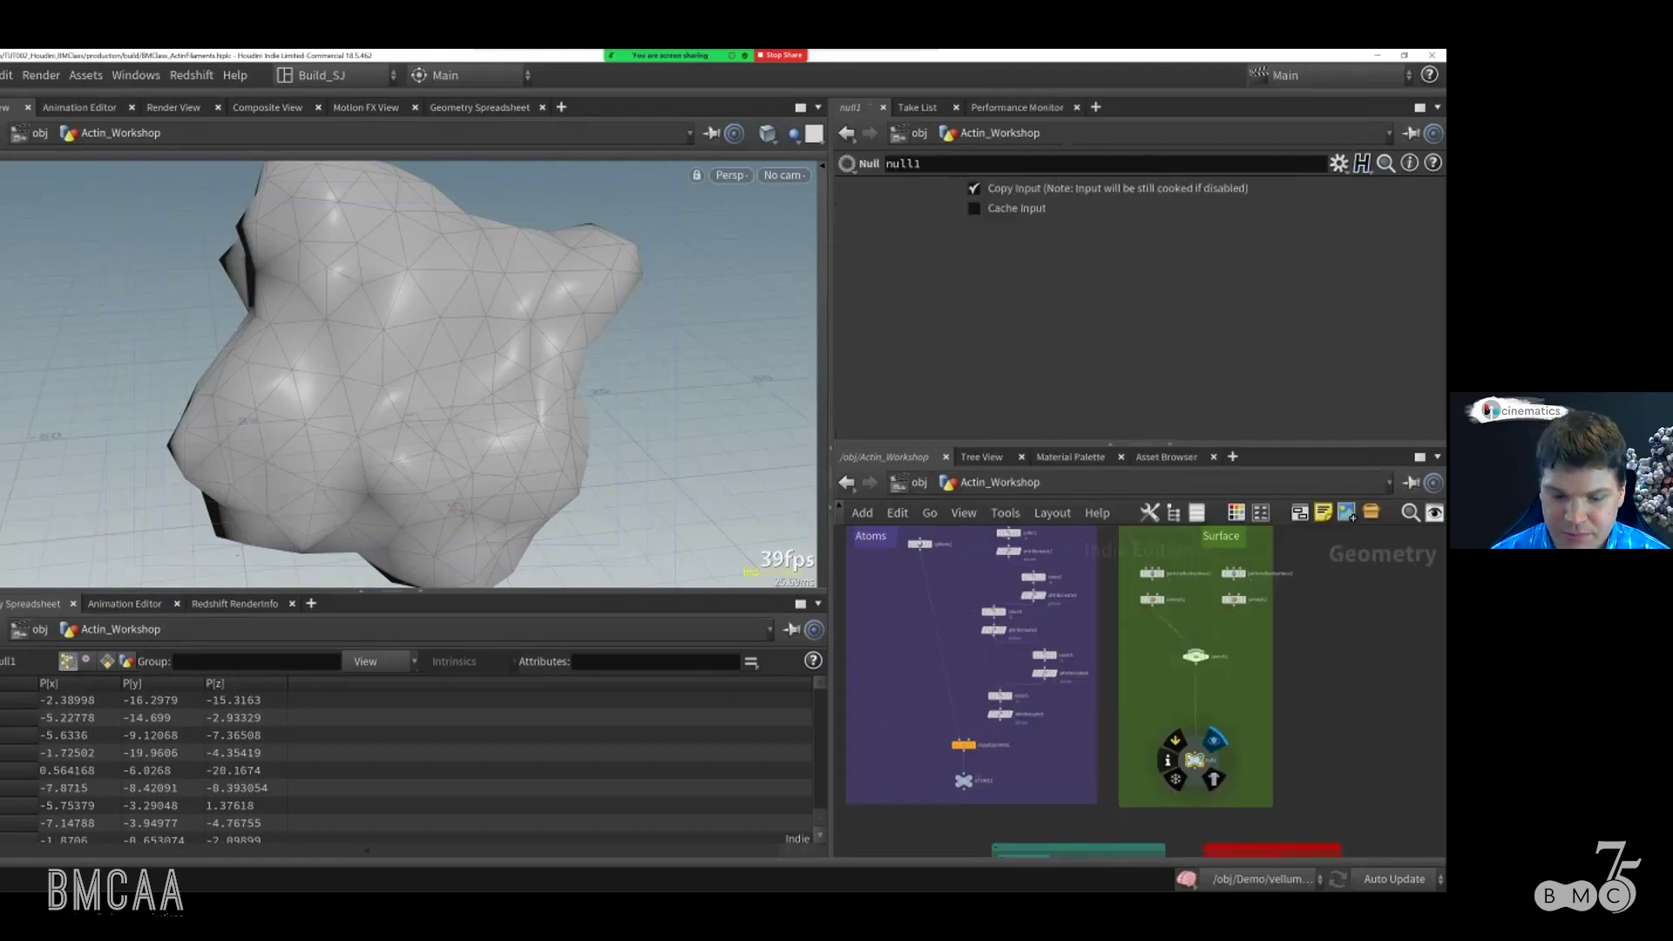
Step: Rename the new Null node as SURFACE1
{"action": "left_click", "coordinate": [1211, 760]}
{"action": "key", "text": "BackSpace"}
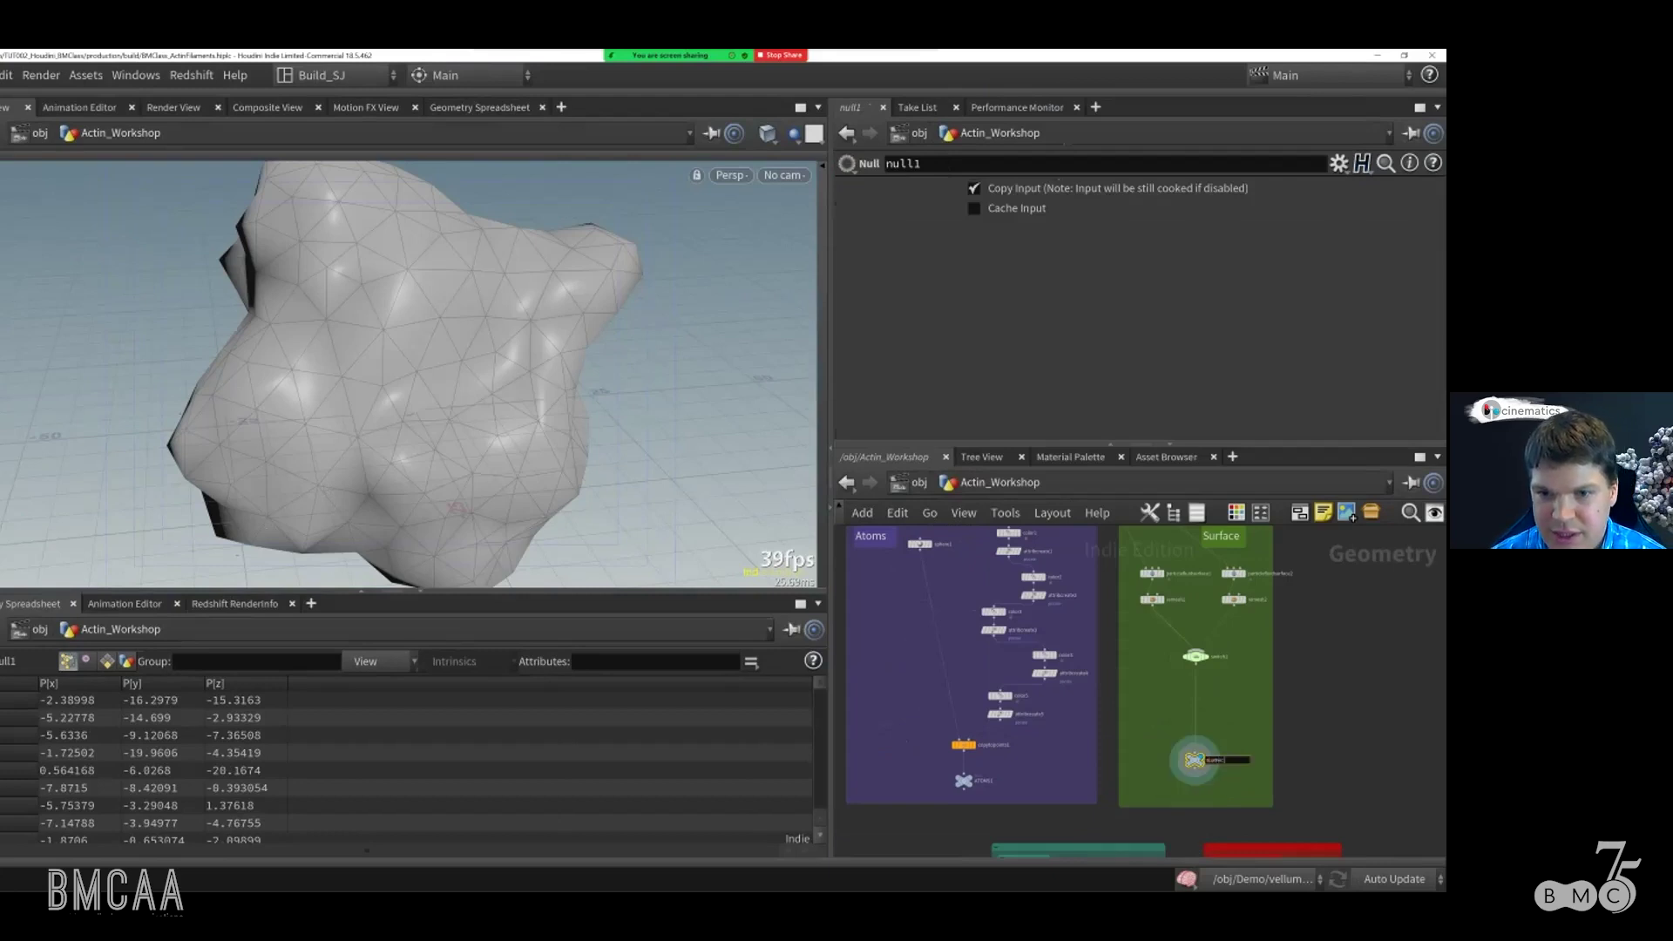
{"action": "type", "text": "SURFACE1"}
{"action": "key", "text": "Return"}
{"action": "scroll", "coordinate": [1132, 662], "scroll_direction": "up", "scroll_amount": 3}
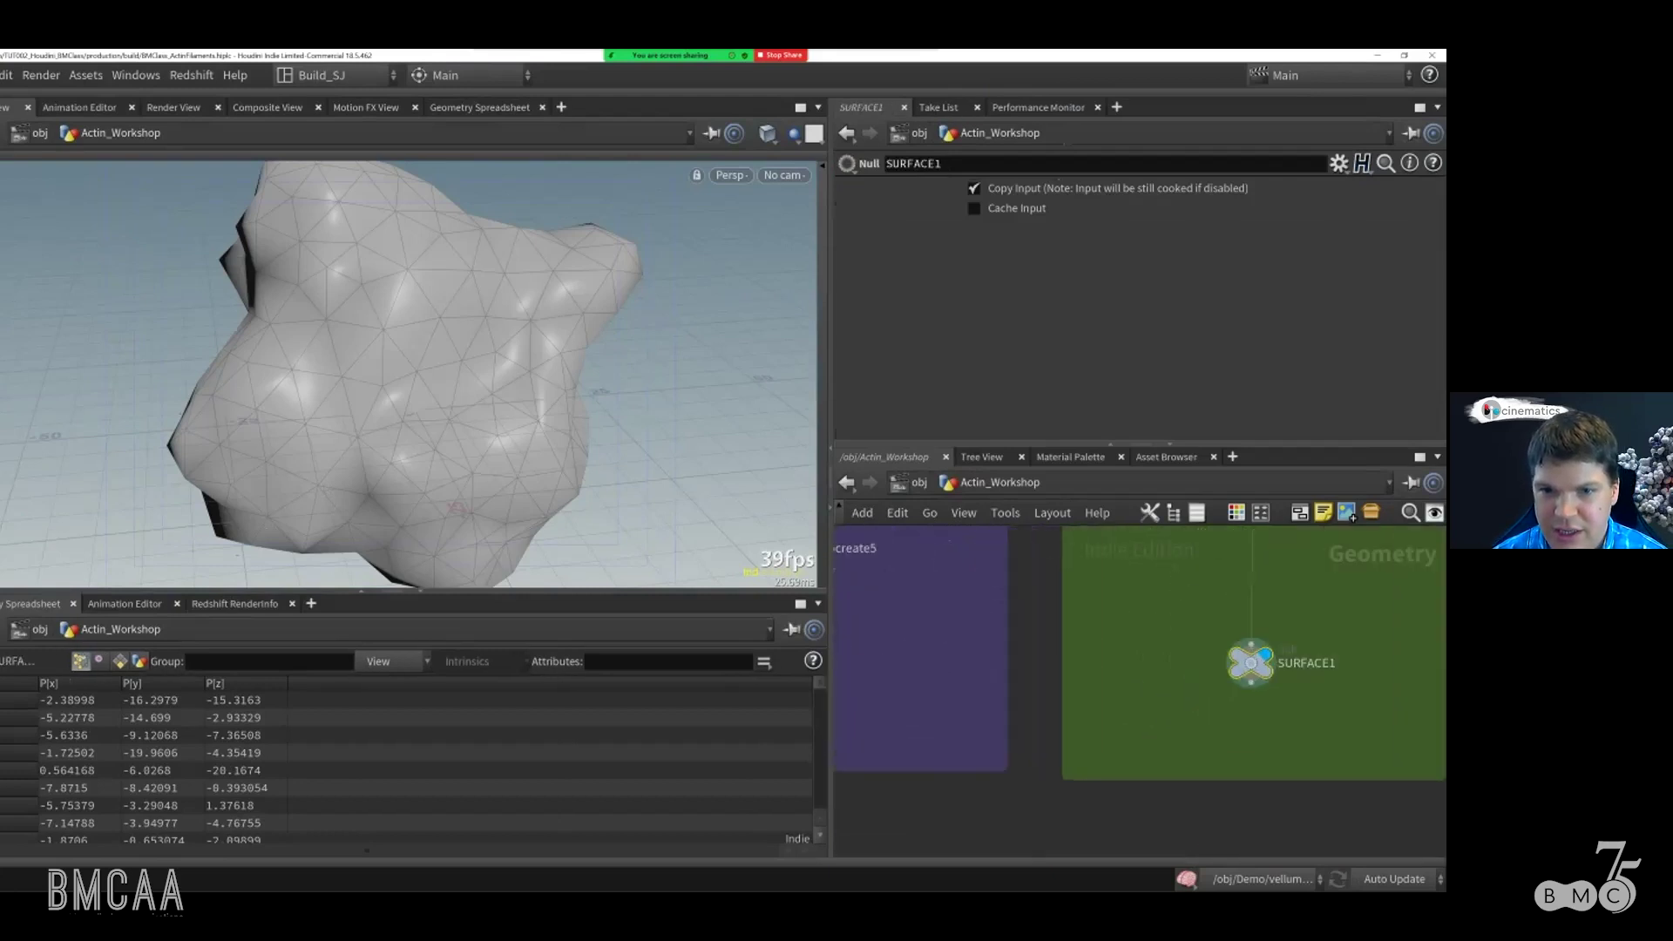
{"action": "scroll", "coordinate": [1139, 691], "scroll_direction": "up", "scroll_amount": 1}
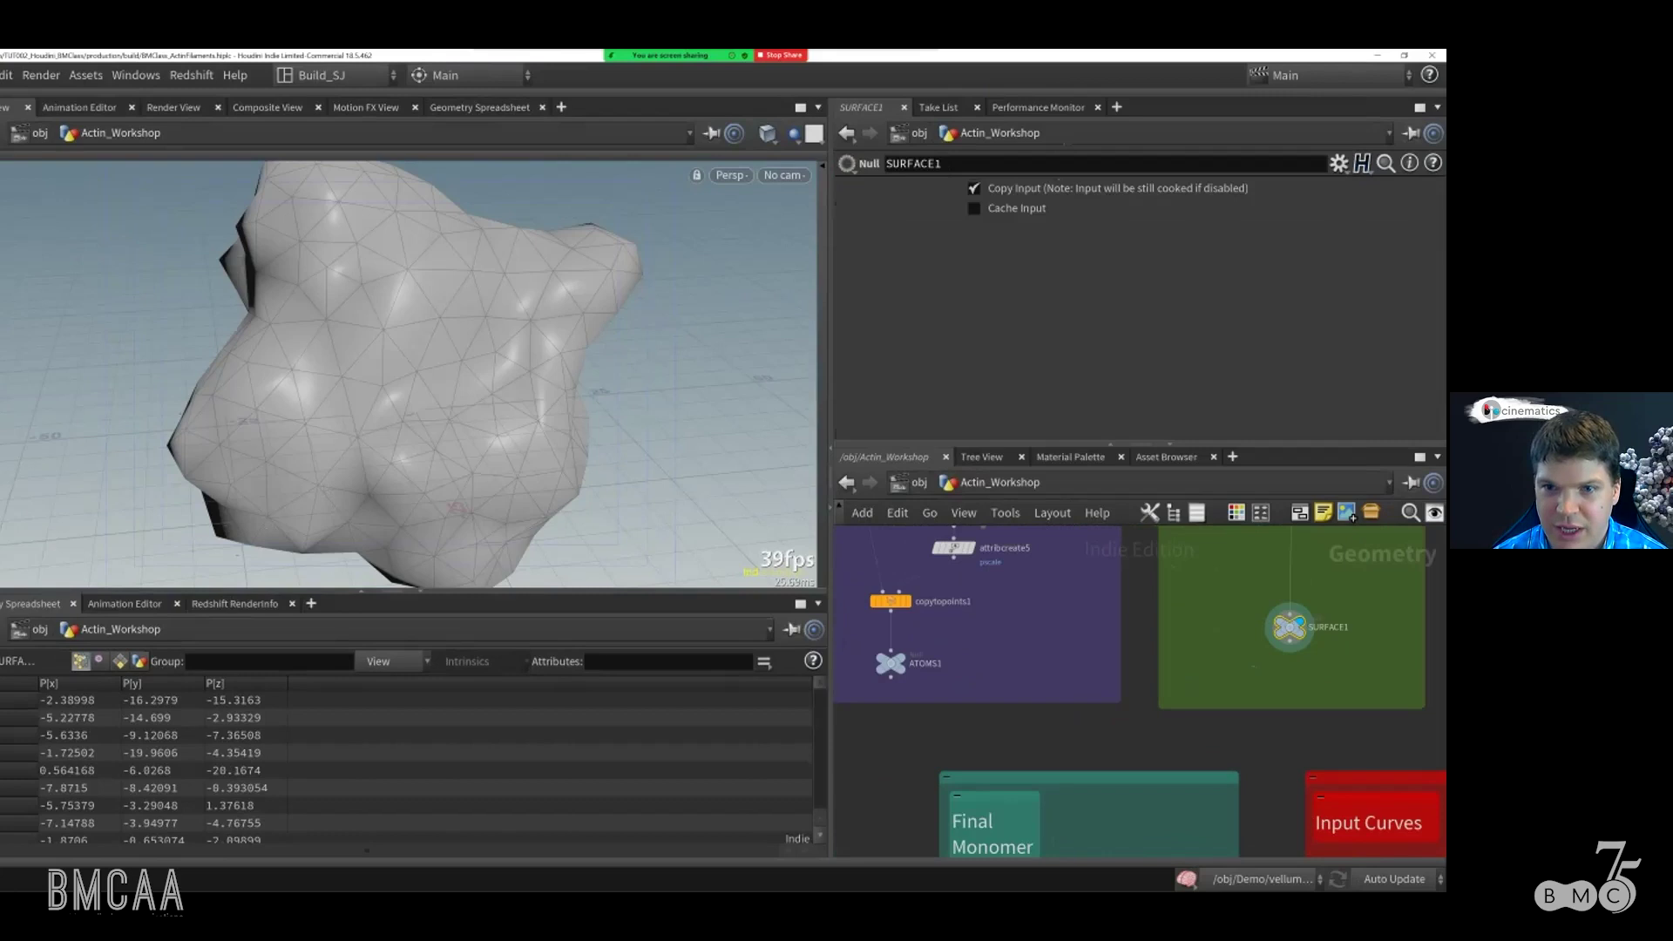
{"action": "left_click_drag", "start_coordinate": [1254, 445], "coordinate": [1254, 429]}
{"action": "middle_click_drag", "start_coordinate": [1163, 732], "coordinate": [1165, 648]}
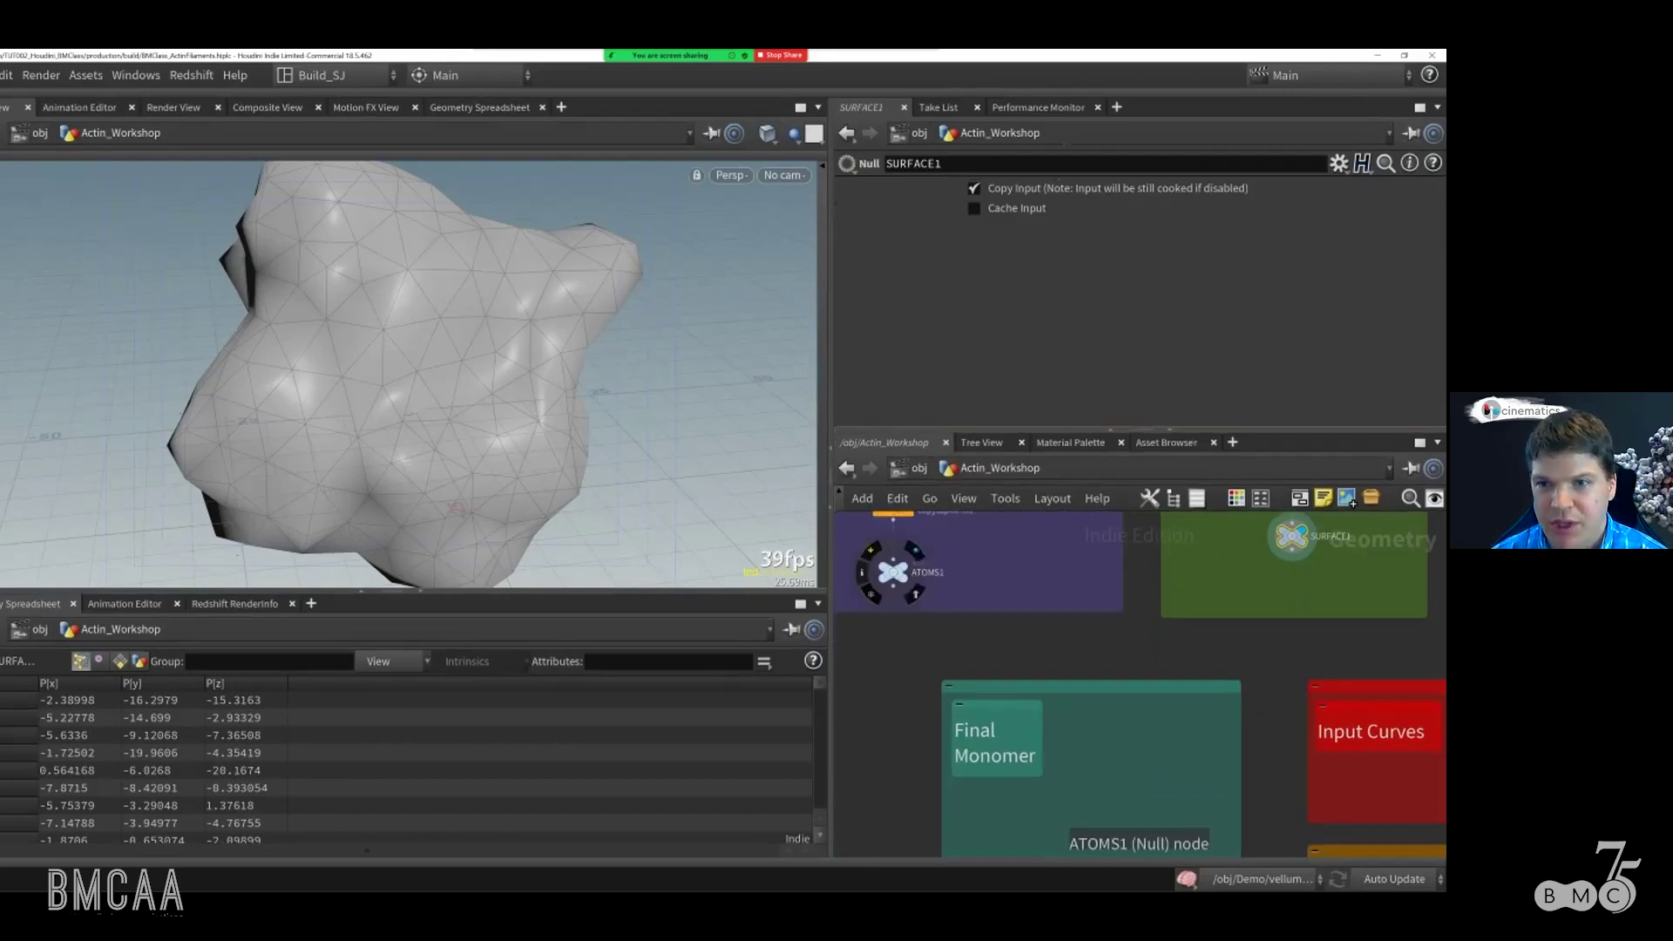
Step: Place a Switch node in the Final Monomer box with ATOMS1 as first input and SURFACE1 as second, and display it
{"action": "left_click_drag", "start_coordinate": [893, 572], "coordinate": [893, 559]}
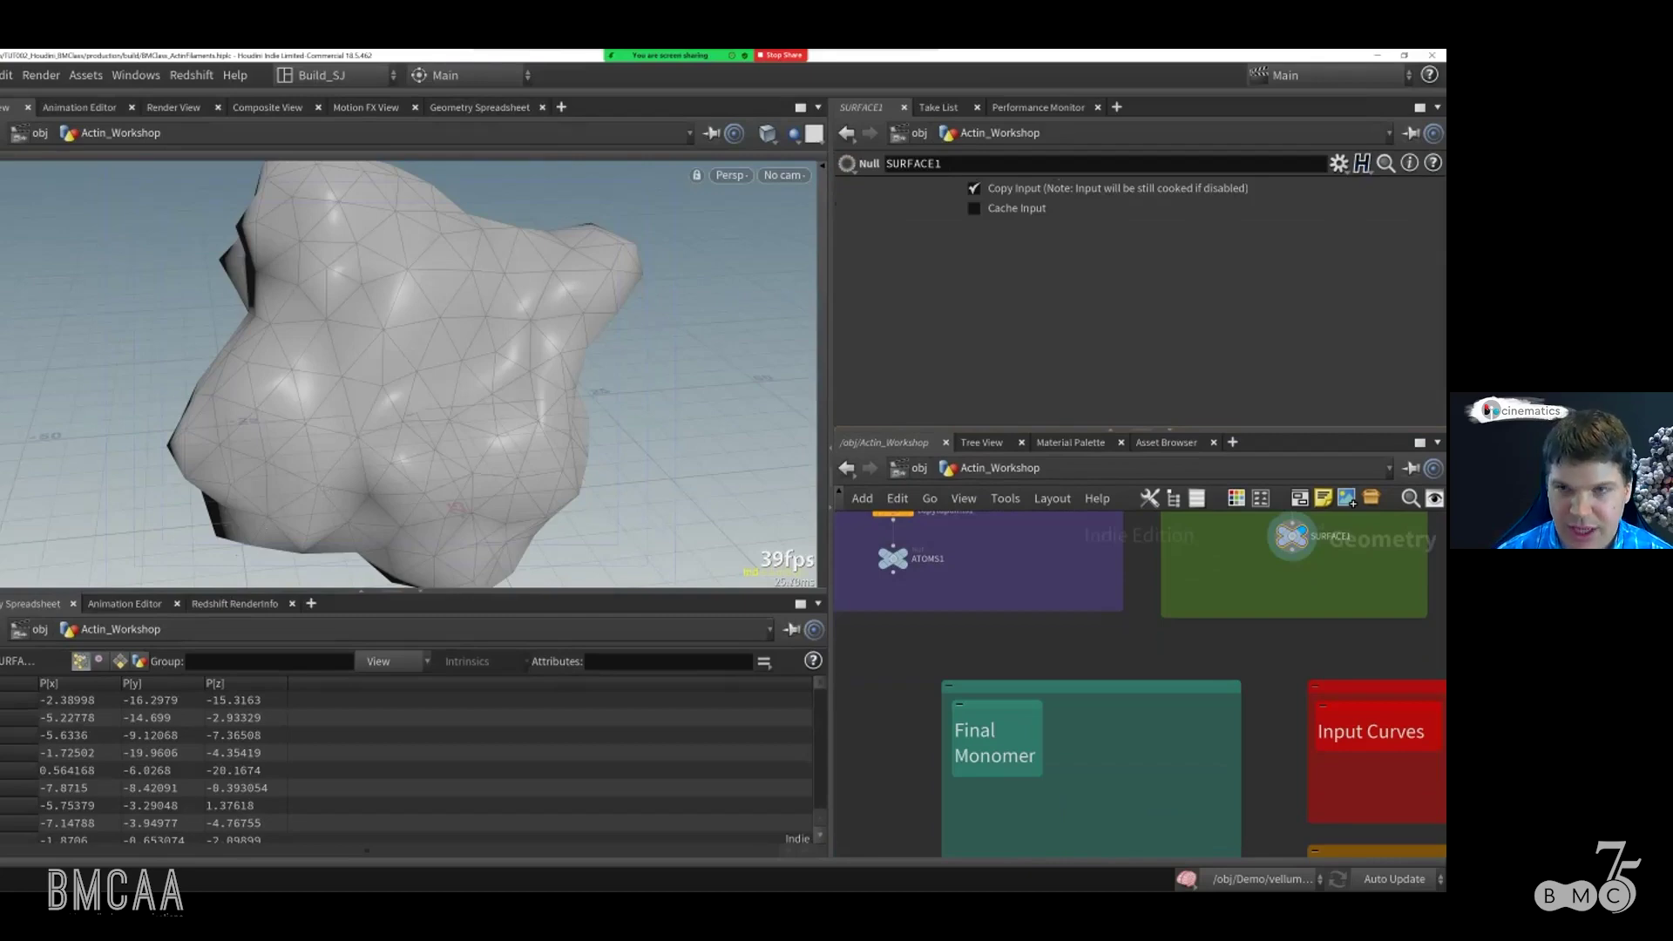
{"action": "key", "text": "Tab"}
{"action": "type", "text": "swi"}
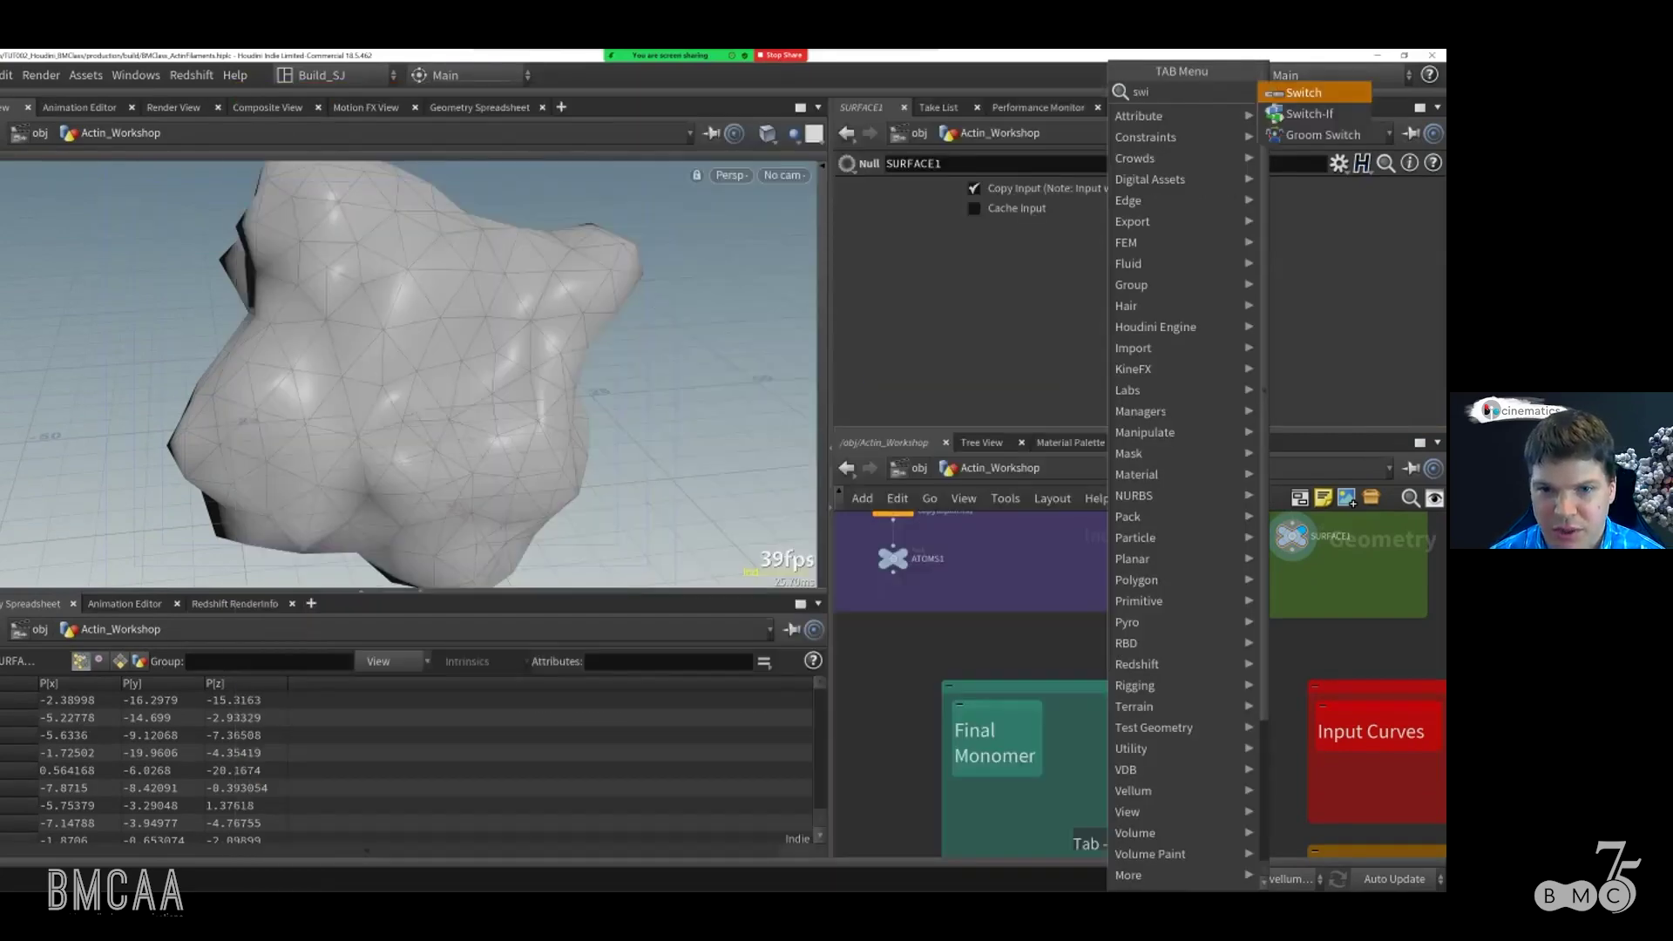
{"action": "key", "text": "Return"}
{"action": "left_click", "coordinate": [1107, 742]}
{"action": "left_click", "coordinate": [893, 572]}
{"action": "left_click", "coordinate": [1107, 729]}
{"action": "left_click", "coordinate": [1291, 558]}
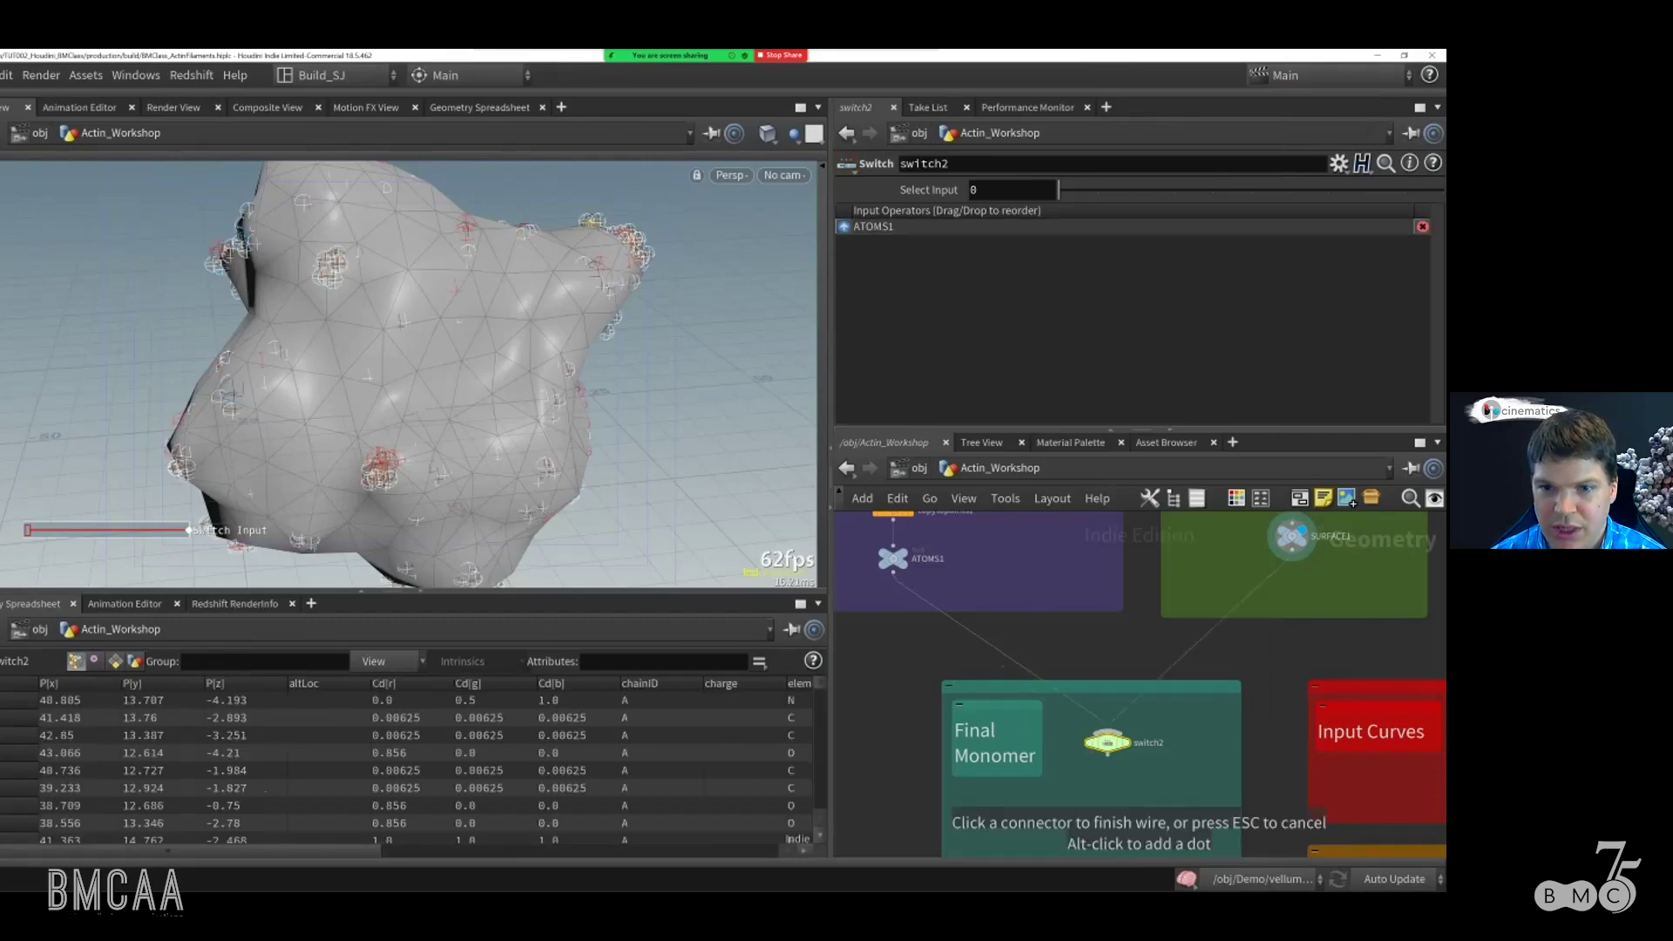
{"action": "left_click", "coordinate": [1107, 730]}
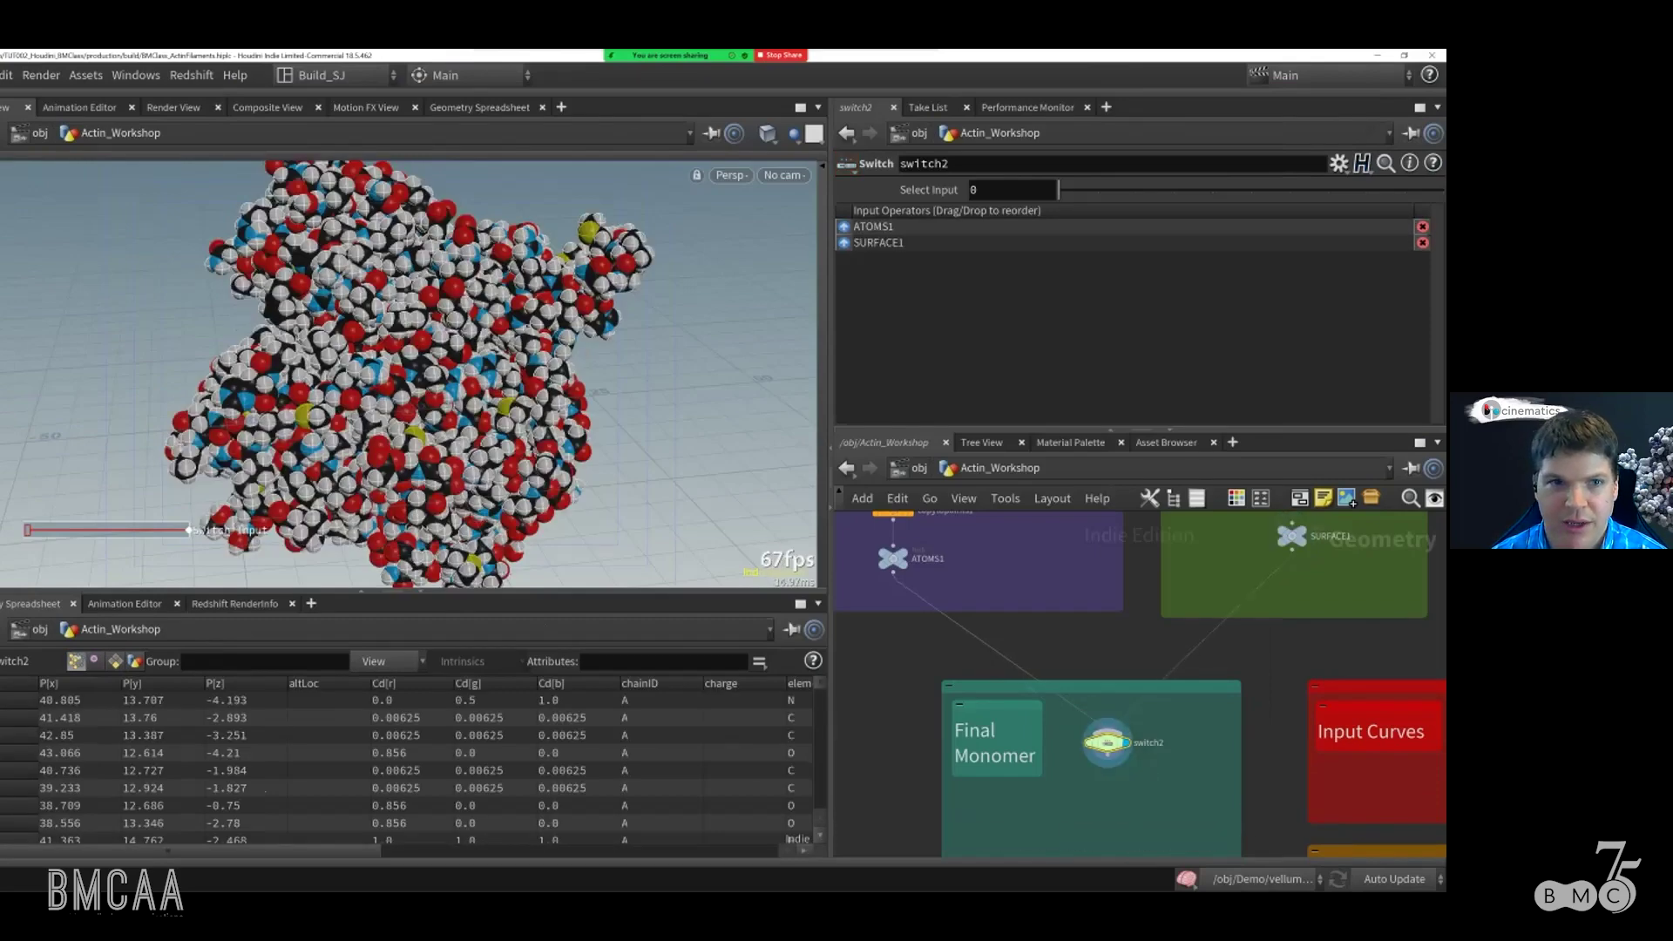
Step: Preview the second input of switch2, return its Select Input to 0, and save the scene file
{"action": "left_click_drag", "start_coordinate": [1059, 190], "coordinate": [1096, 190]}
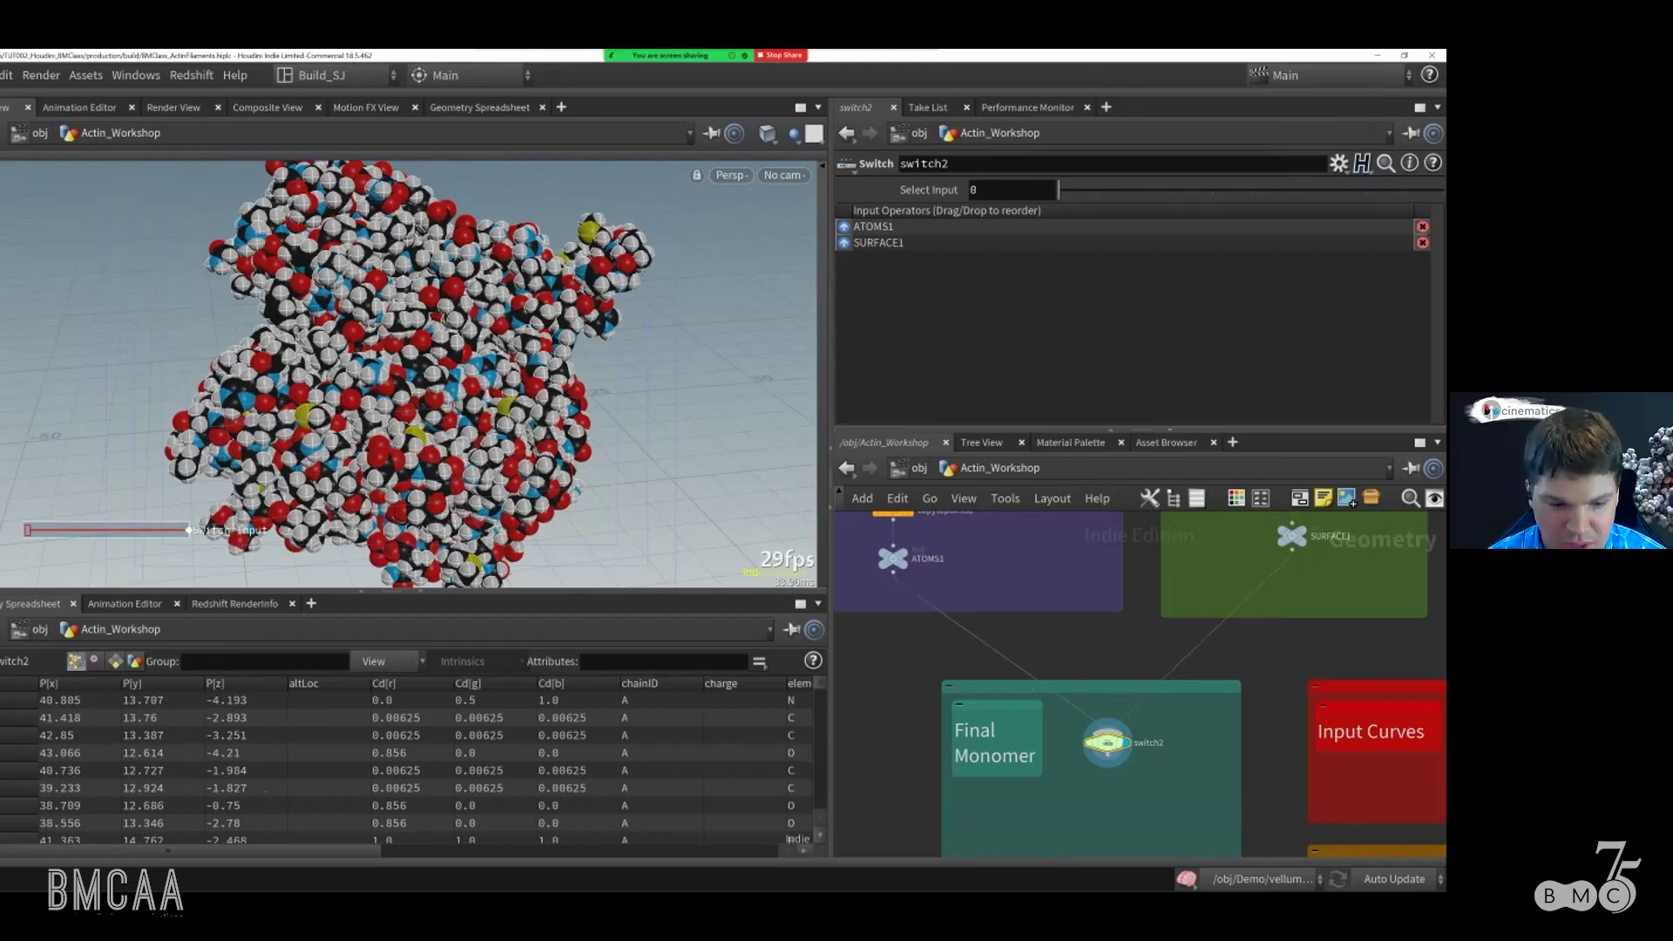
{"action": "middle_click_drag", "start_coordinate": [1124, 740], "coordinate": [1110, 643]}
{"action": "key", "text": "ctrl+s"}
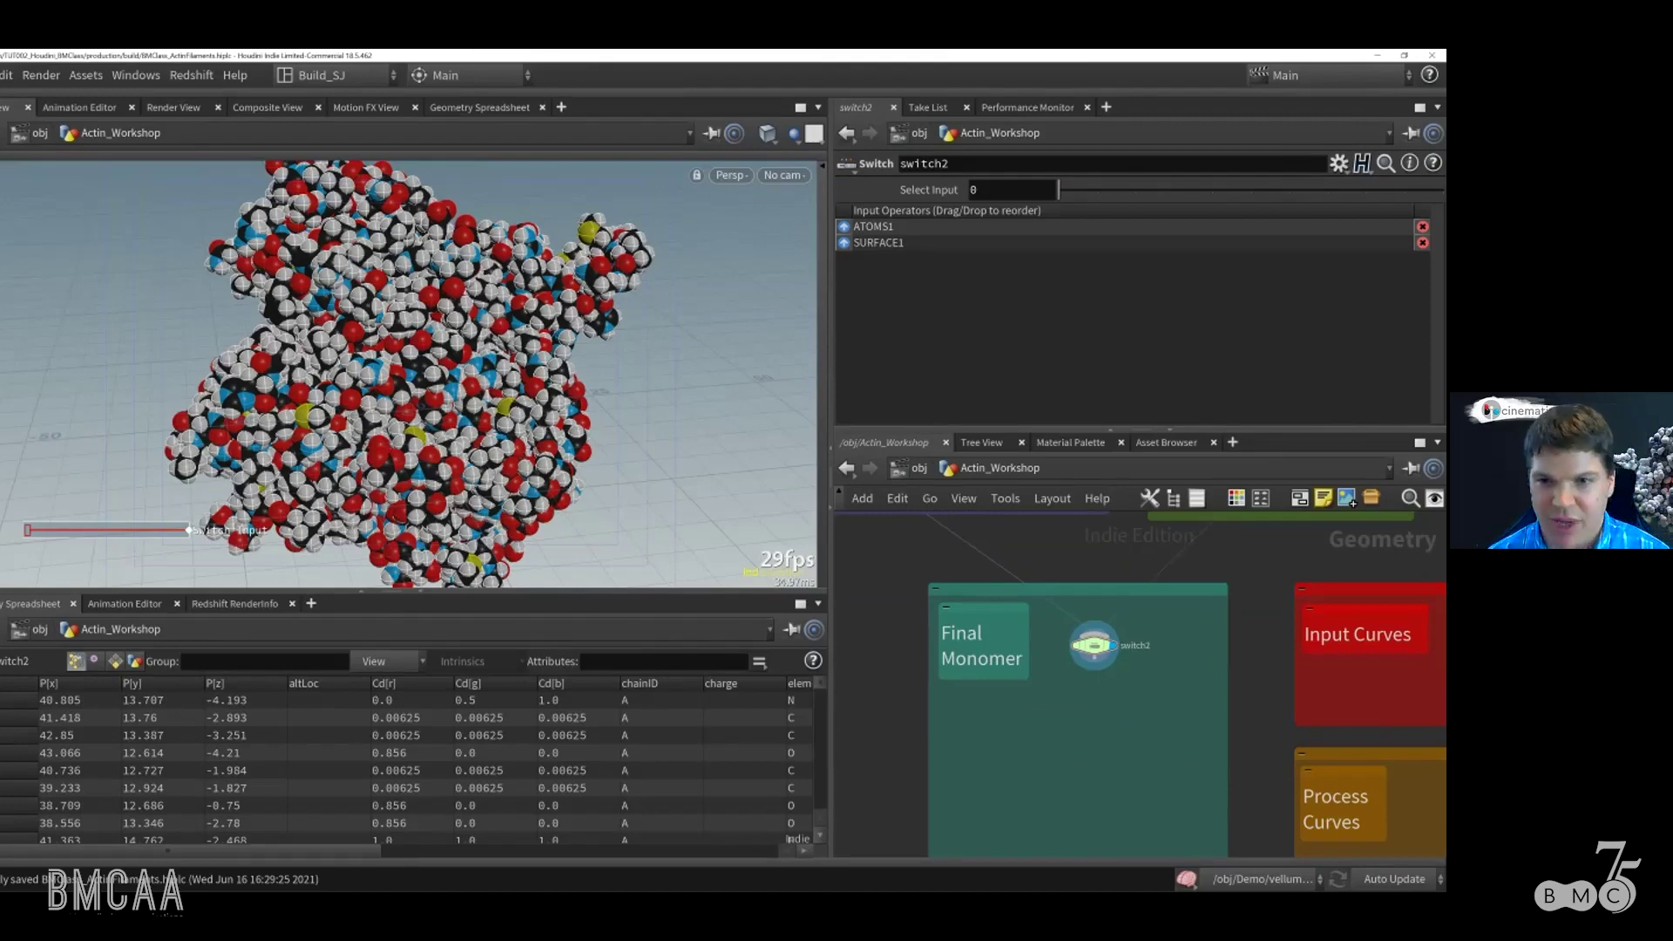
Step: Examine how the Atoms and Surface networks feed into the switch in the Final Monomer box
{"action": "scroll", "coordinate": [1242, 643], "scroll_direction": "down", "scroll_amount": 3}
{"action": "middle_click_drag", "start_coordinate": [1241, 643], "coordinate": [1213, 771]}
{"action": "scroll", "coordinate": [1172, 849], "scroll_direction": "down", "scroll_amount": 1}
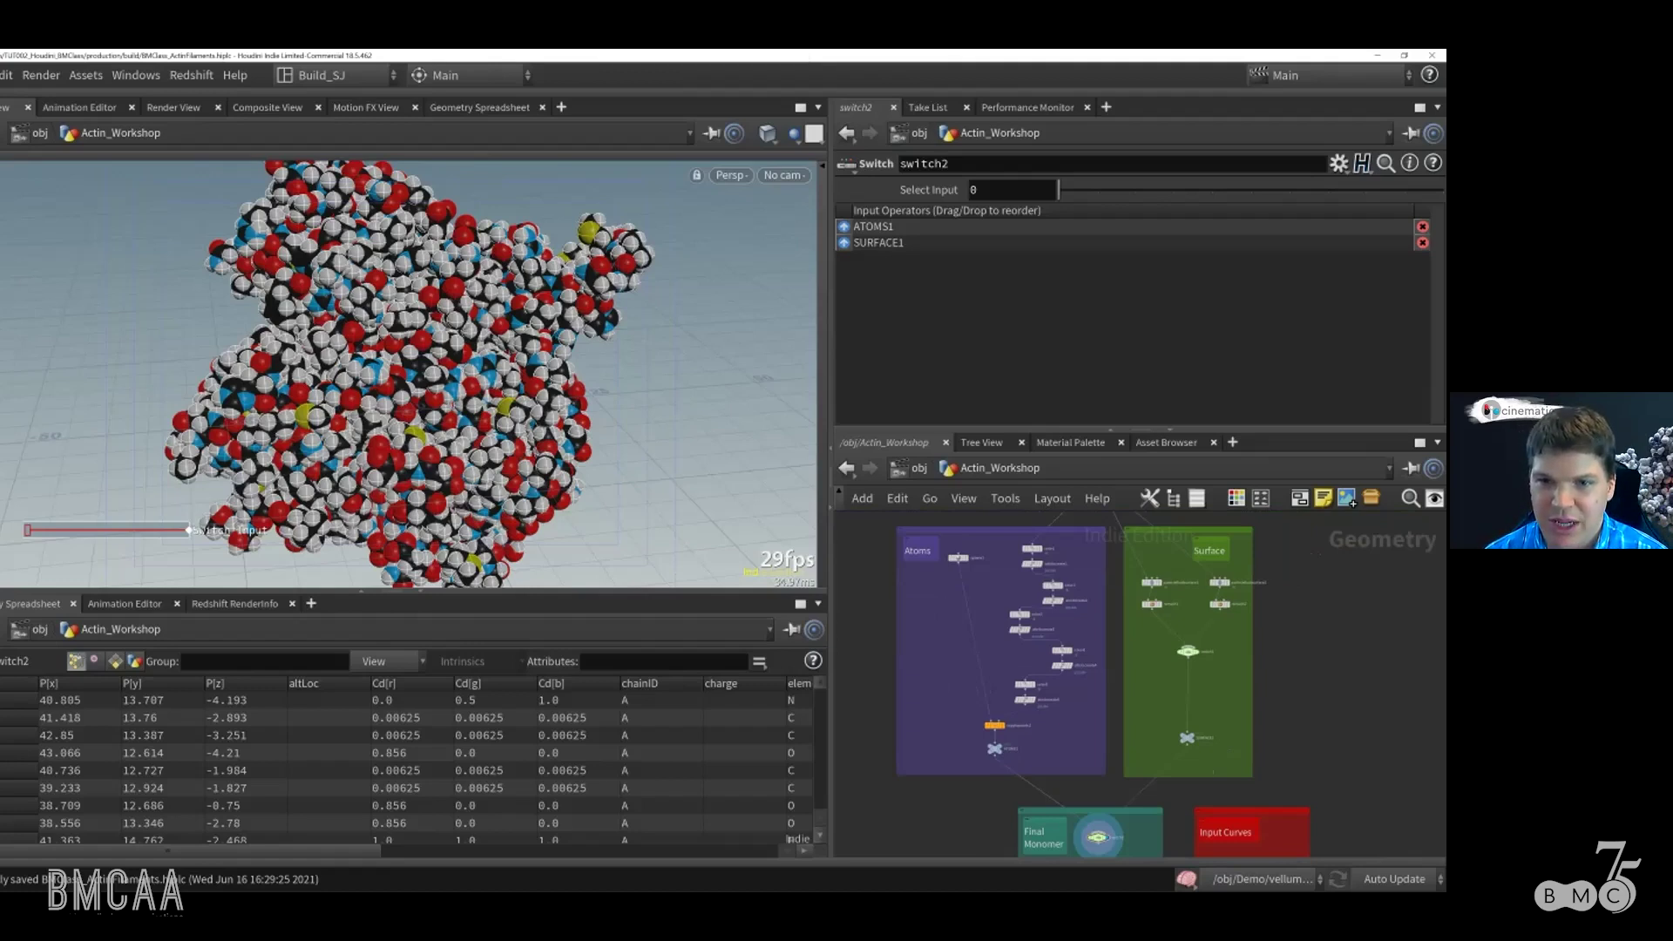
{"action": "mouse_move", "coordinate": [1133, 688]}
{"action": "middle_mouse_down"}
{"action": "mouse_move", "coordinate": [1139, 663]}
{"action": "mouse_move", "coordinate": [1135, 781]}
{"action": "mouse_move", "coordinate": [1135, 679]}
{"action": "middle_mouse_up"}
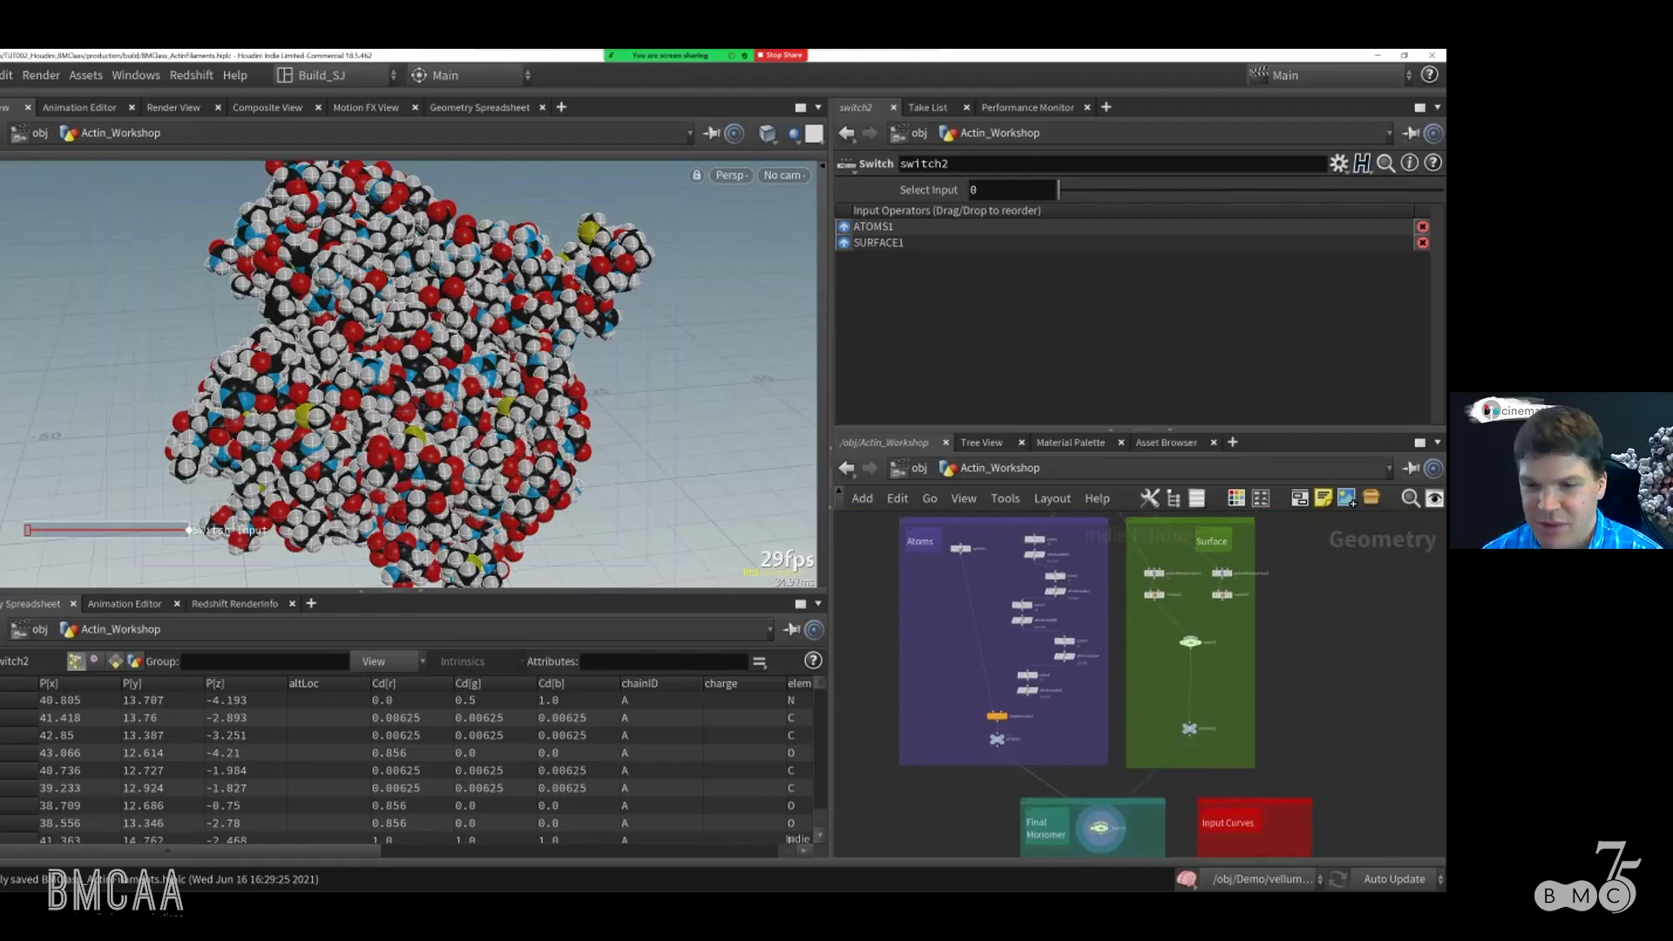
{"action": "middle_click_drag", "start_coordinate": [1103, 819], "coordinate": [1073, 638]}
{"action": "scroll", "coordinate": [1074, 637], "scroll_direction": "up", "scroll_amount": 2}
{"action": "scroll", "coordinate": [1067, 640], "scroll_direction": "up", "scroll_amount": 3}
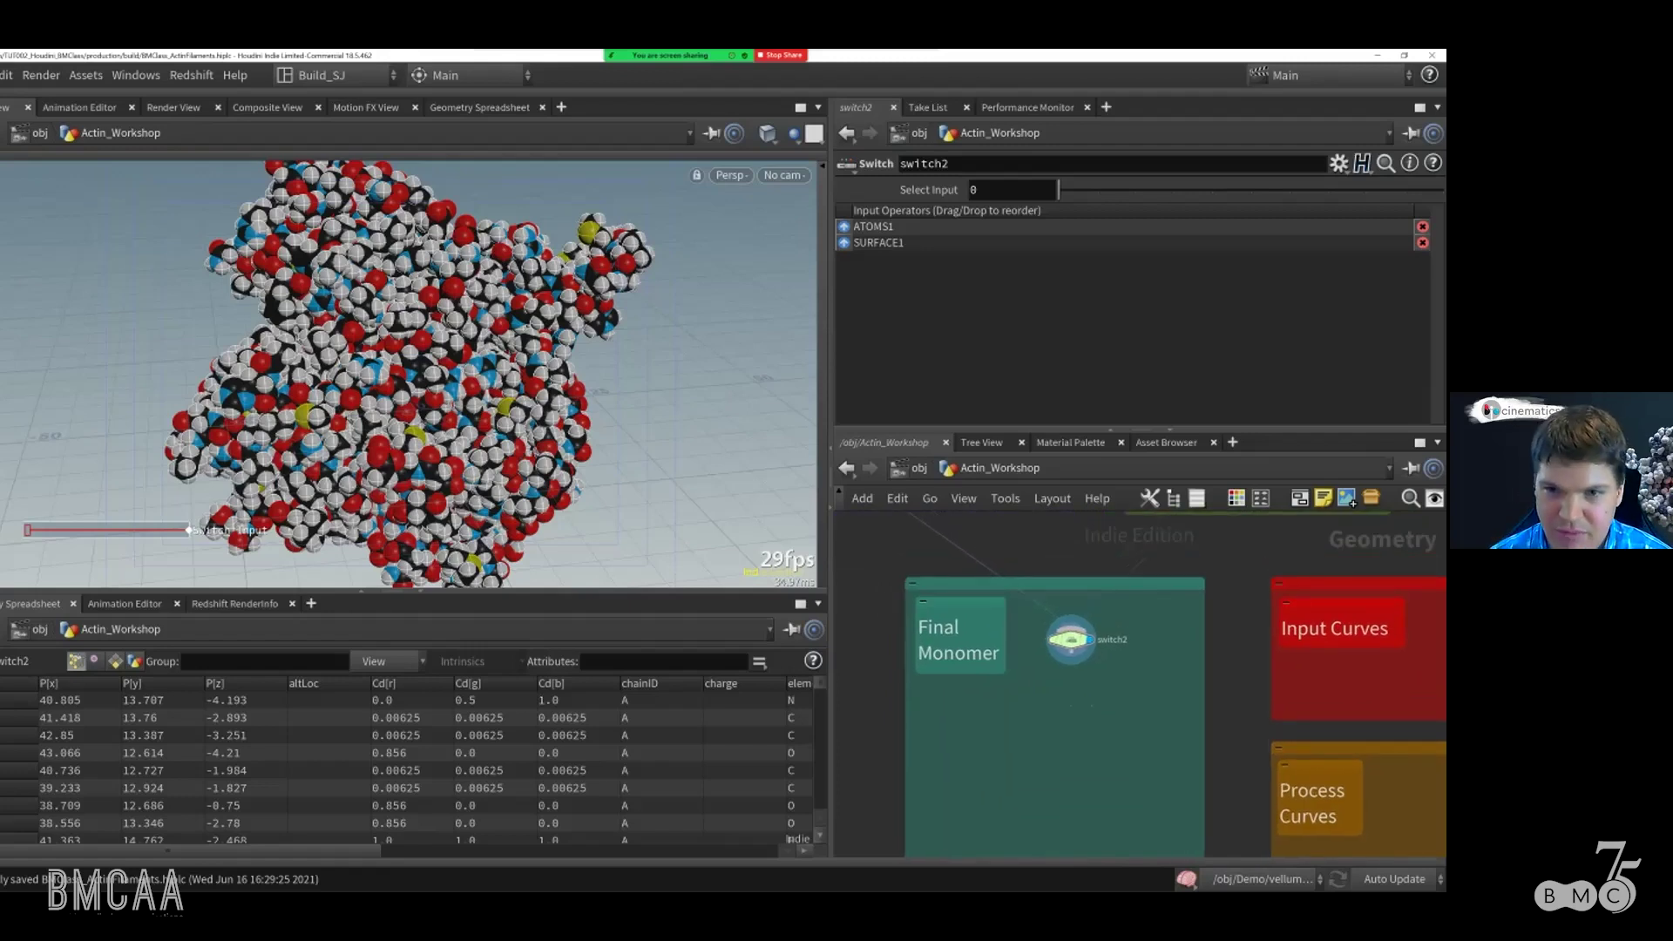
{"action": "mouse_move", "coordinate": [1070, 641]}
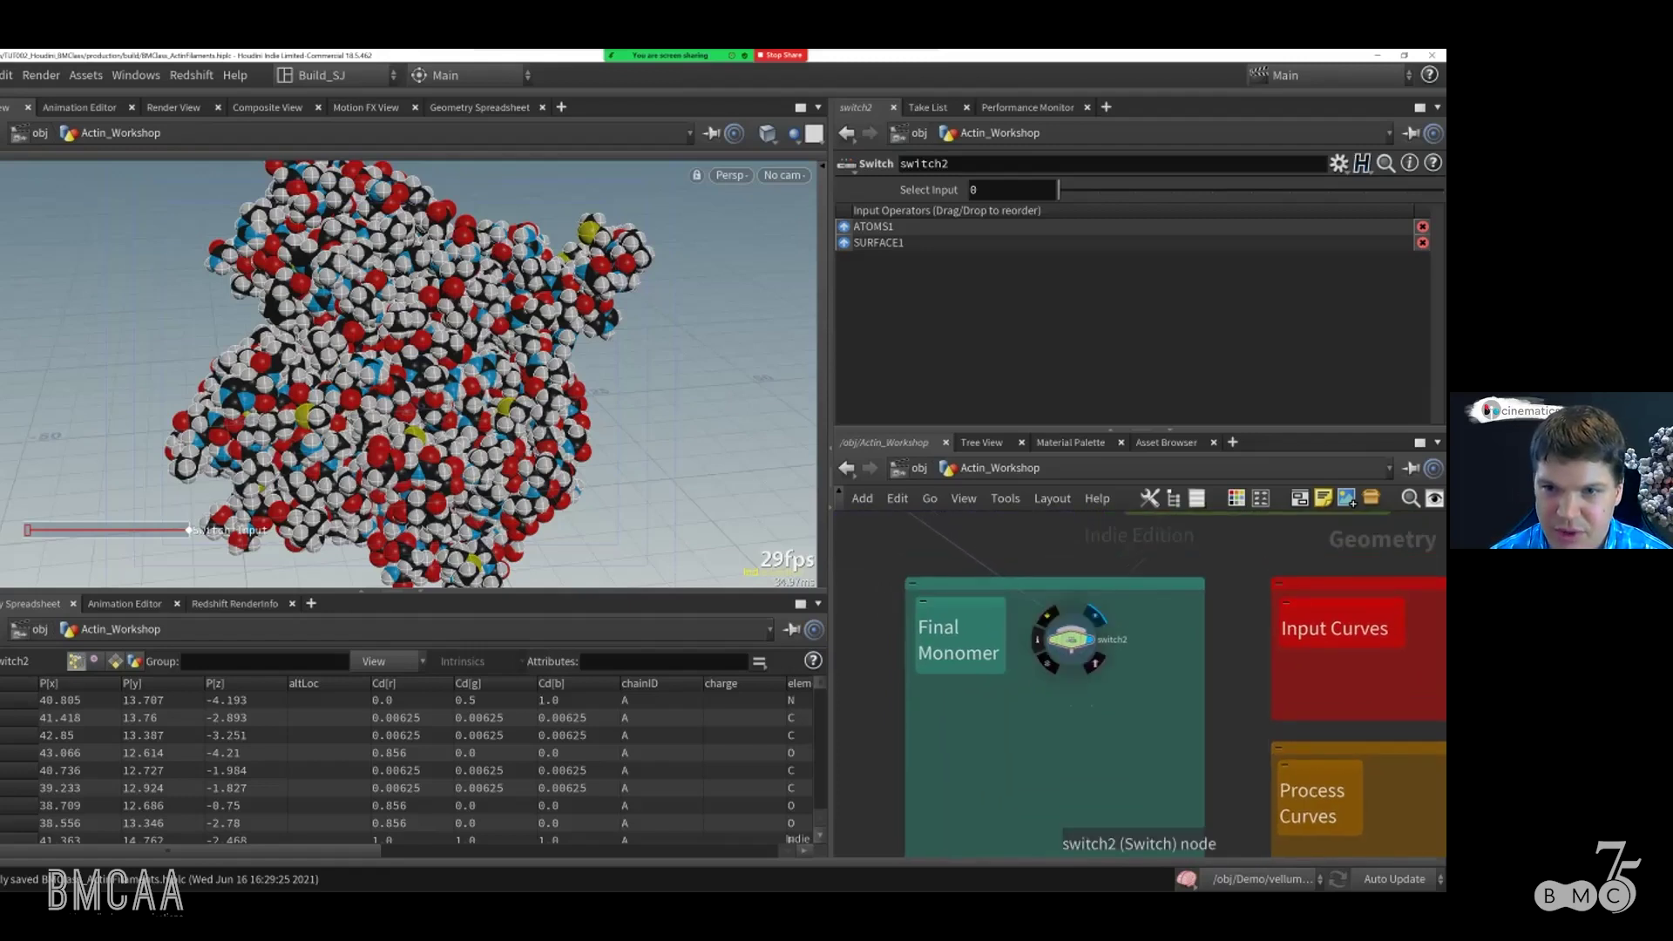
Step: Set Select Input on switch2 to 1 so the monomer uses the surface geometry, and inspect it from several angles
{"action": "left_click_drag", "start_coordinate": [1070, 640], "coordinate": [1060, 635]}
{"action": "middle_click_drag", "start_coordinate": [1060, 635], "coordinate": [1061, 610]}
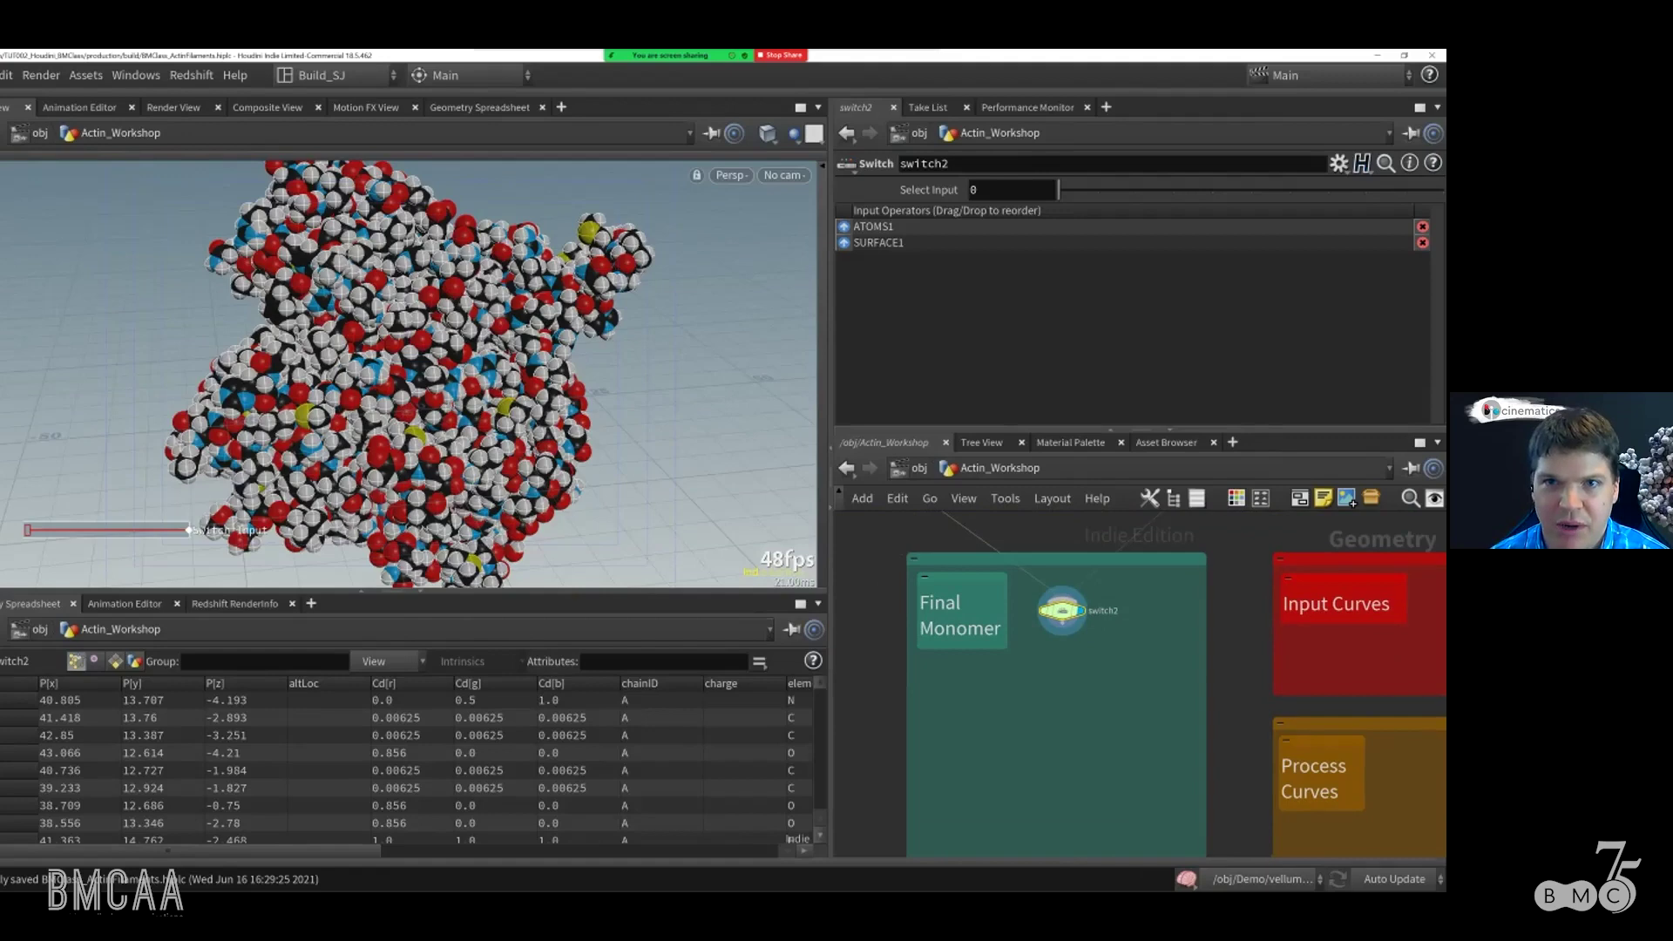
{"action": "left_click_drag", "start_coordinate": [1058, 190], "coordinate": [1097, 190]}
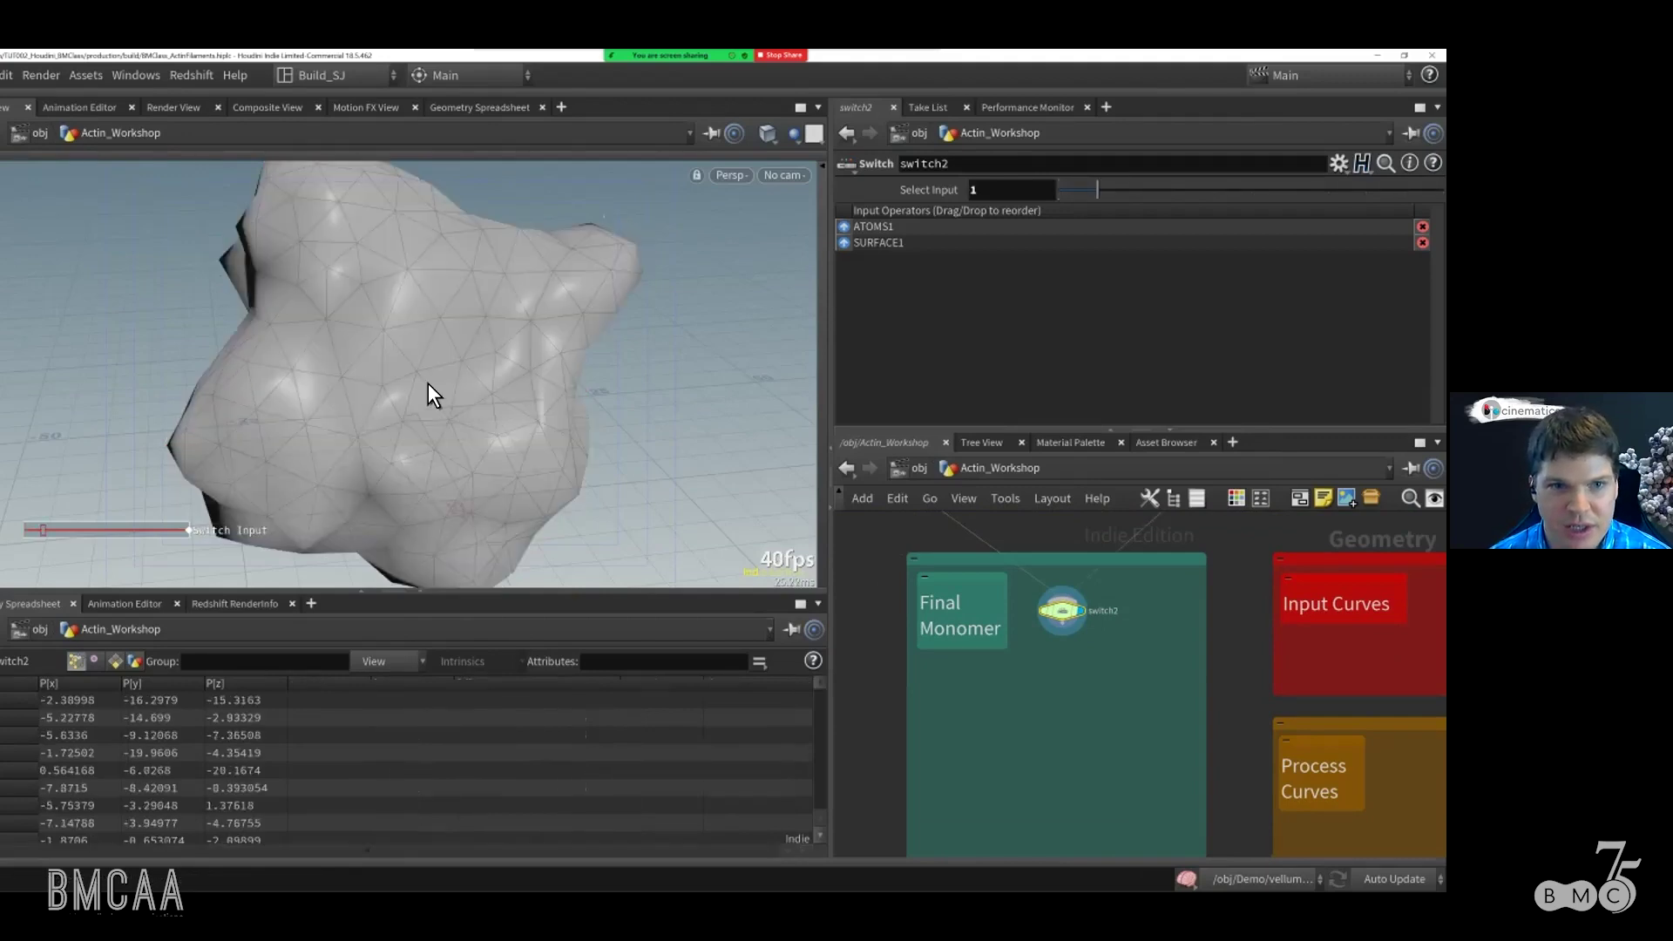
{"action": "left_click_drag", "start_coordinate": [561, 427], "coordinate": [269, 436], "text": "alt"}
{"action": "right_click_drag", "start_coordinate": [269, 436], "coordinate": [262, 400], "text": "alt"}
{"action": "left_click_drag", "start_coordinate": [261, 400], "coordinate": [561, 439], "text": "alt"}
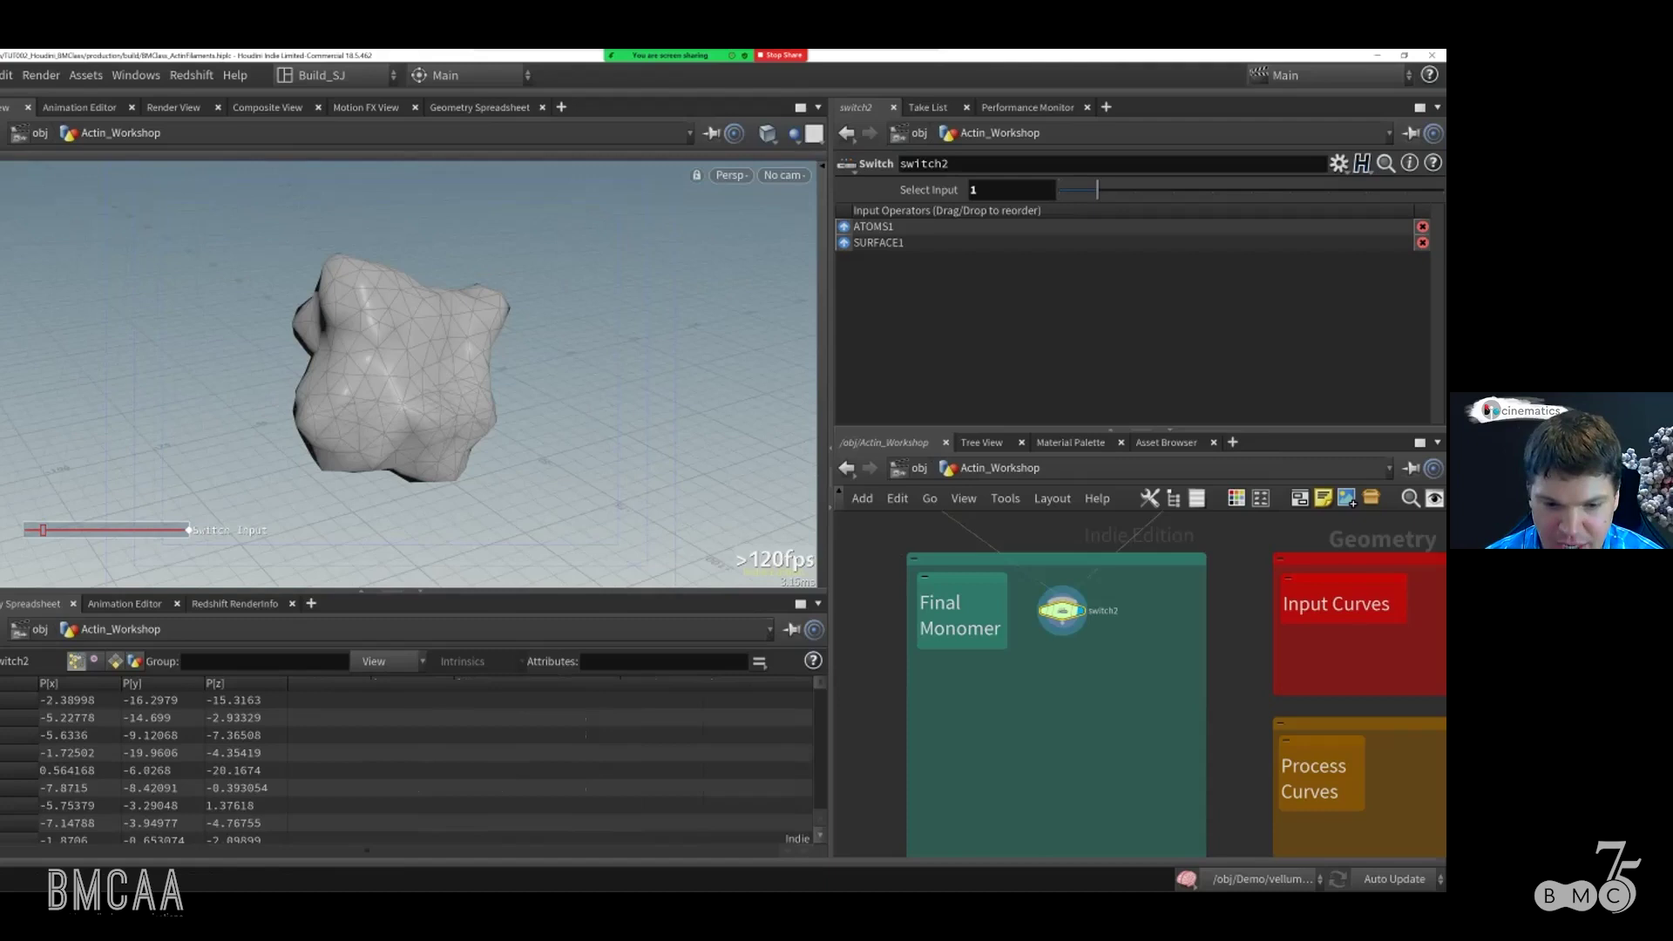
{"action": "middle_click_drag", "start_coordinate": [1132, 688], "coordinate": [1124, 696]}
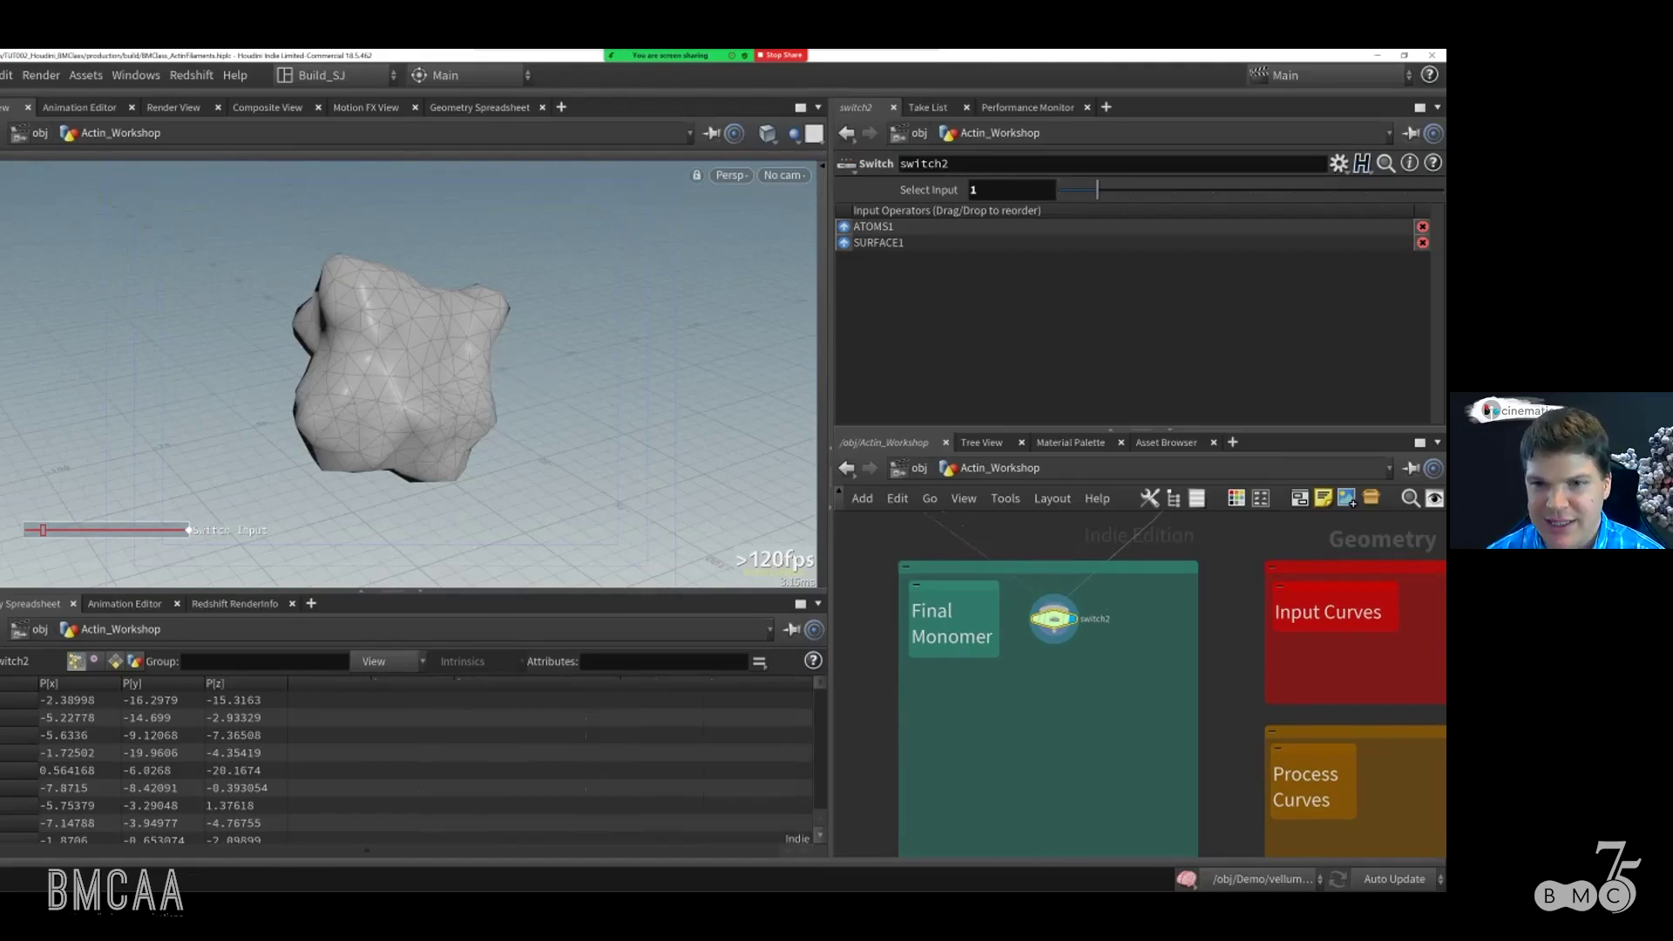
Step: Add a Pack node below switch2 in the Final Monomer box, connect it to the switch, and display it
{"action": "key", "text": "Tab"}
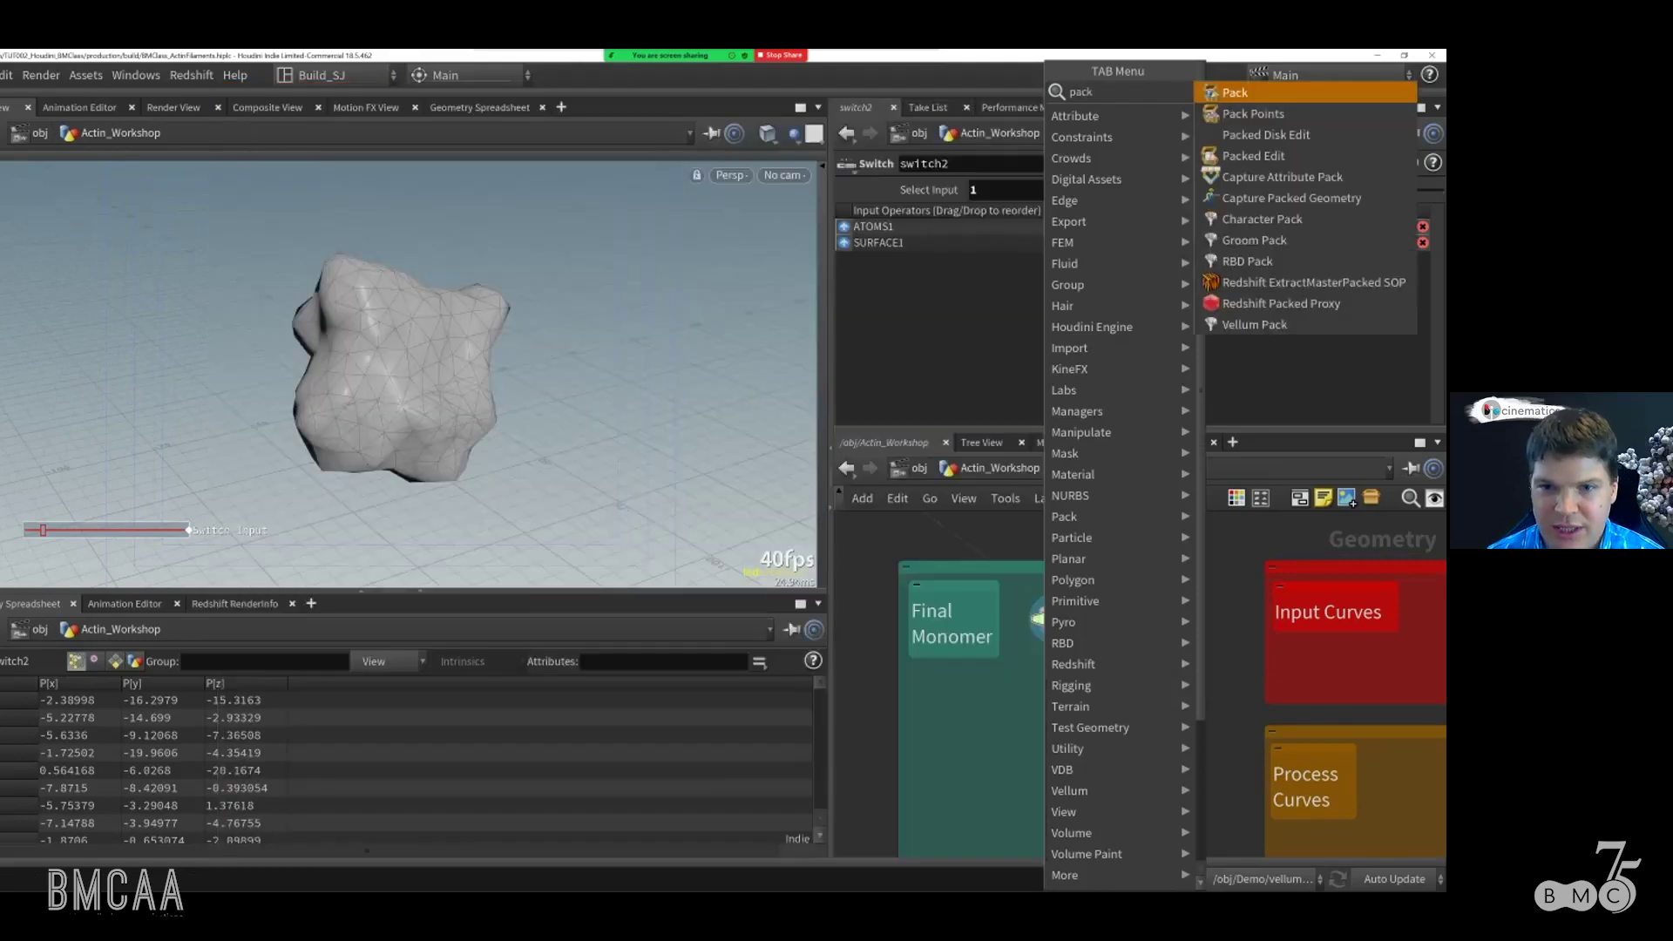
{"action": "left_click", "coordinate": [1255, 87]}
{"action": "left_click", "coordinate": [1043, 695]}
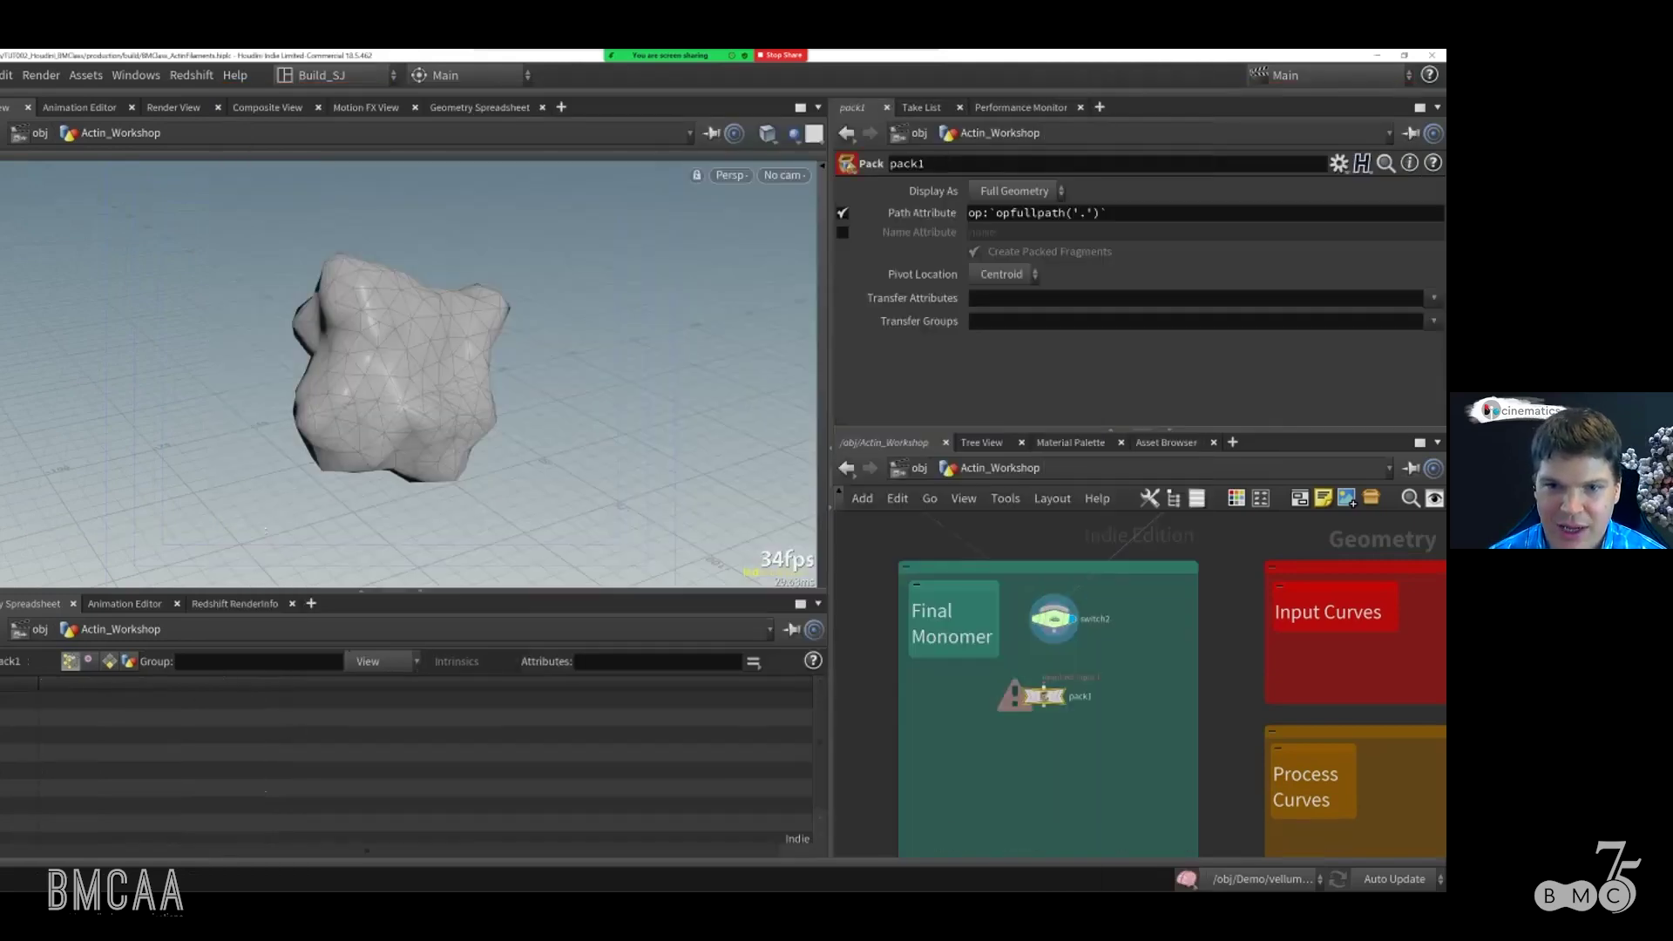
{"action": "left_click", "coordinate": [1053, 641]}
{"action": "left_click", "coordinate": [1044, 685]}
{"action": "left_click_drag", "start_coordinate": [1043, 695], "coordinate": [1053, 689]}
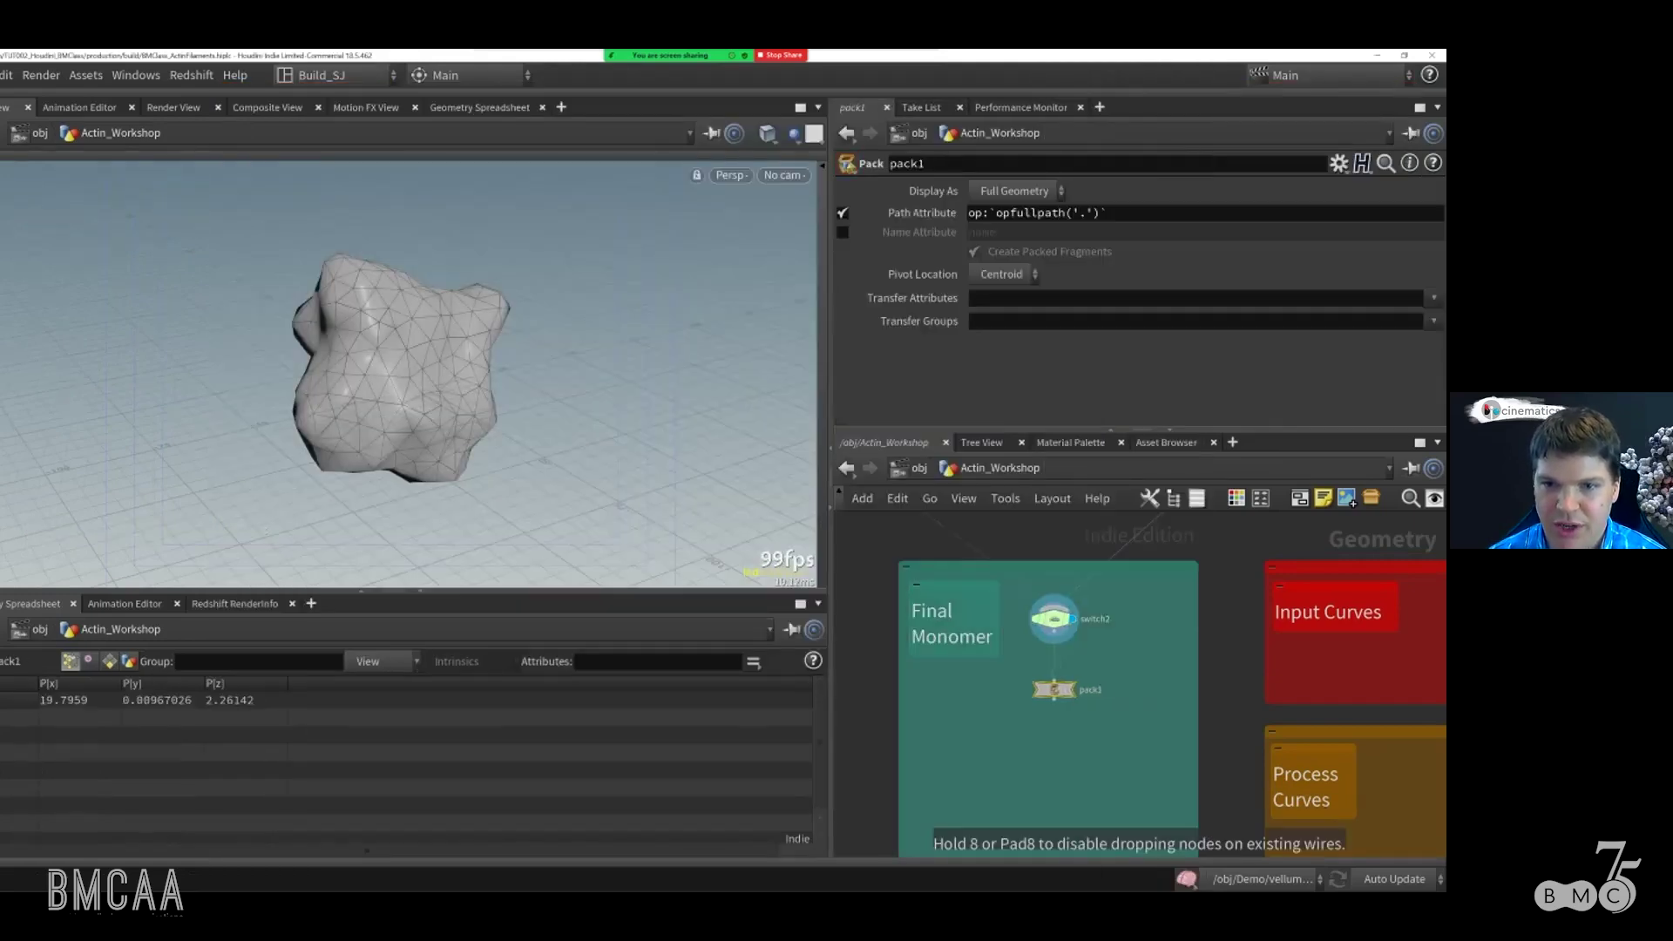
{"action": "left_click", "coordinate": [1069, 689]}
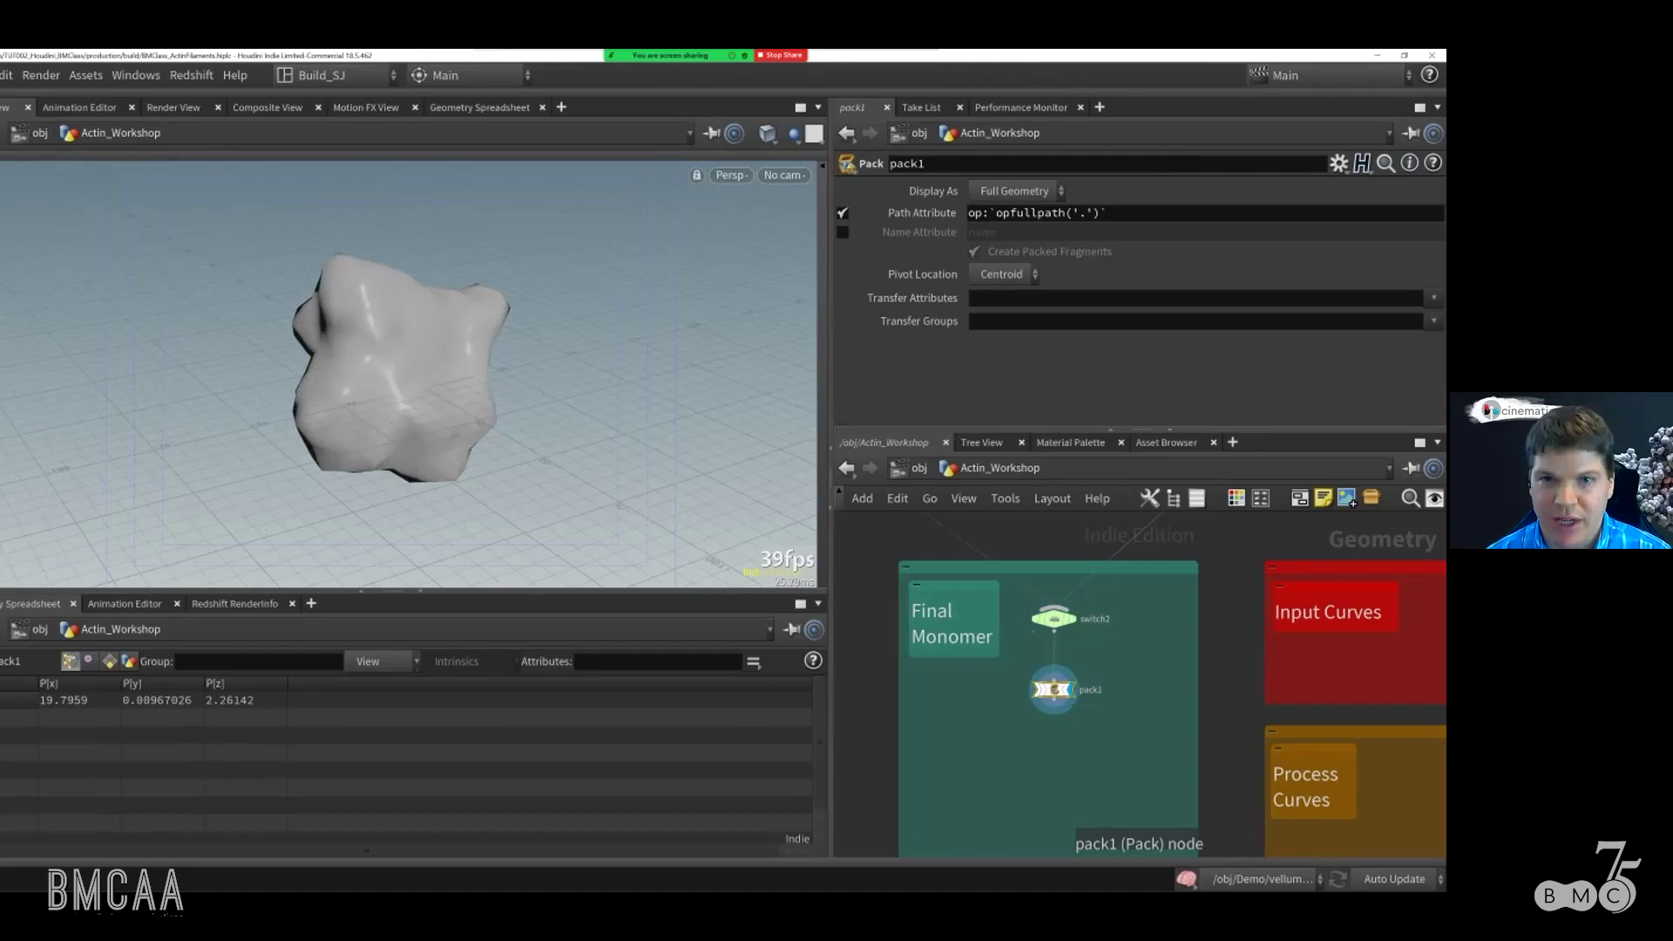
Step: Set the Pivot Location of pack1 to Origin and tuck the node closer beneath switch2
{"action": "left_click", "coordinate": [1002, 273]}
{"action": "left_click", "coordinate": [998, 290]}
{"action": "left_click_drag", "start_coordinate": [1053, 689], "coordinate": [1053, 681]}
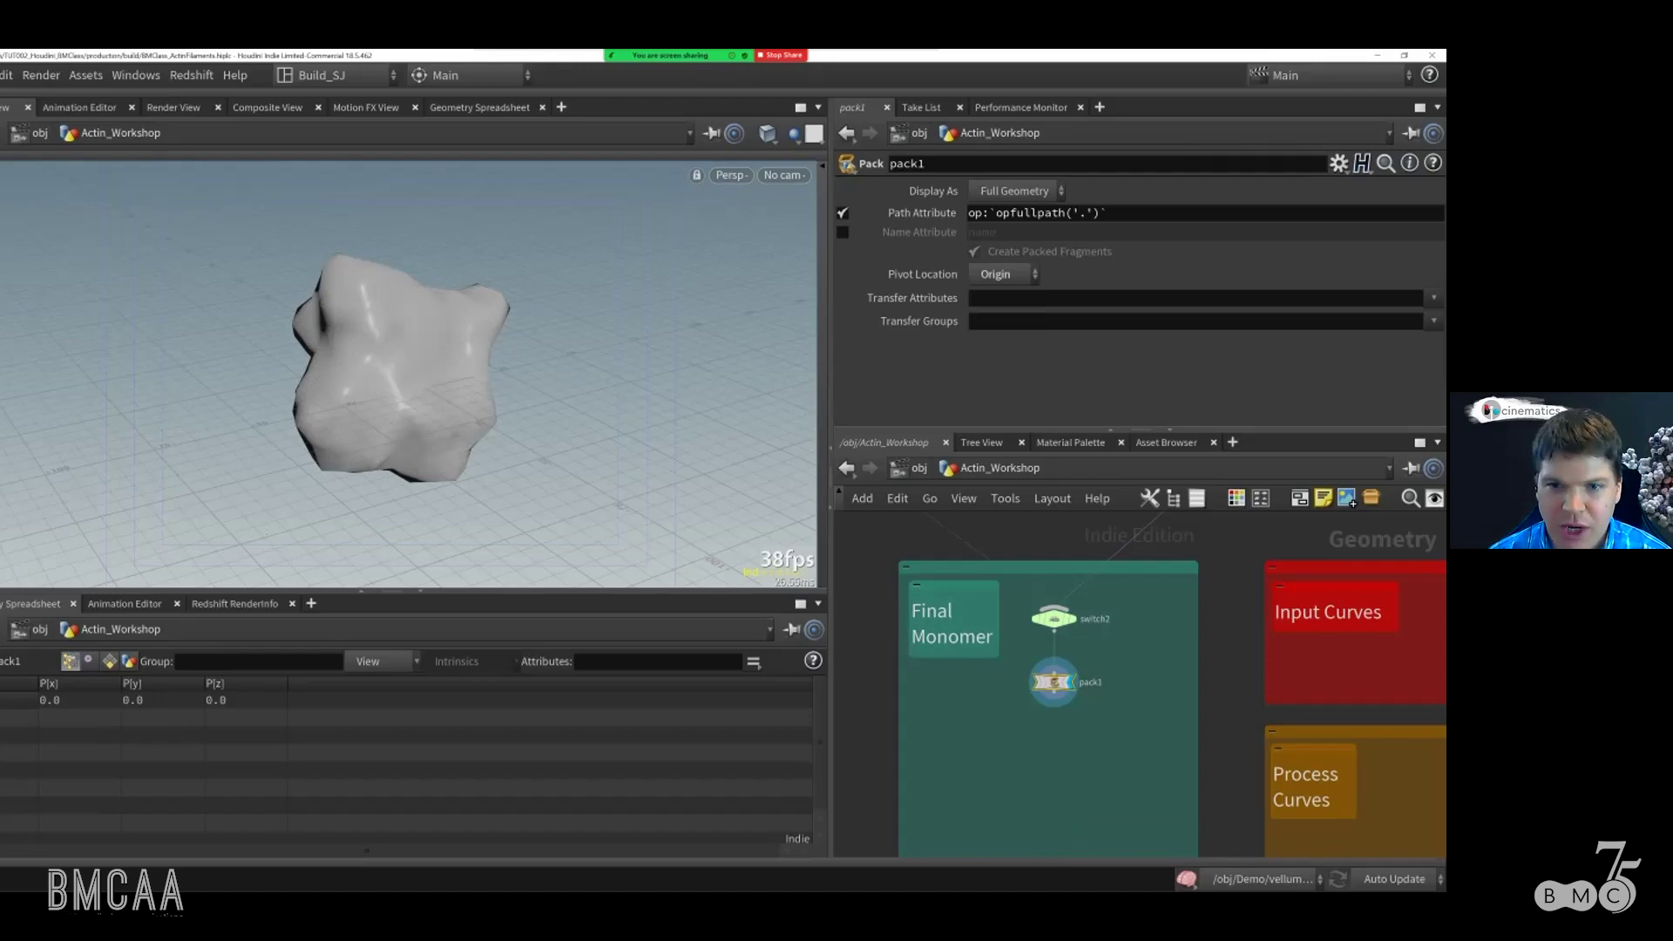
Step: Append a Copy and Transform node directly below pack1 and display it
{"action": "key", "text": "Tab"}
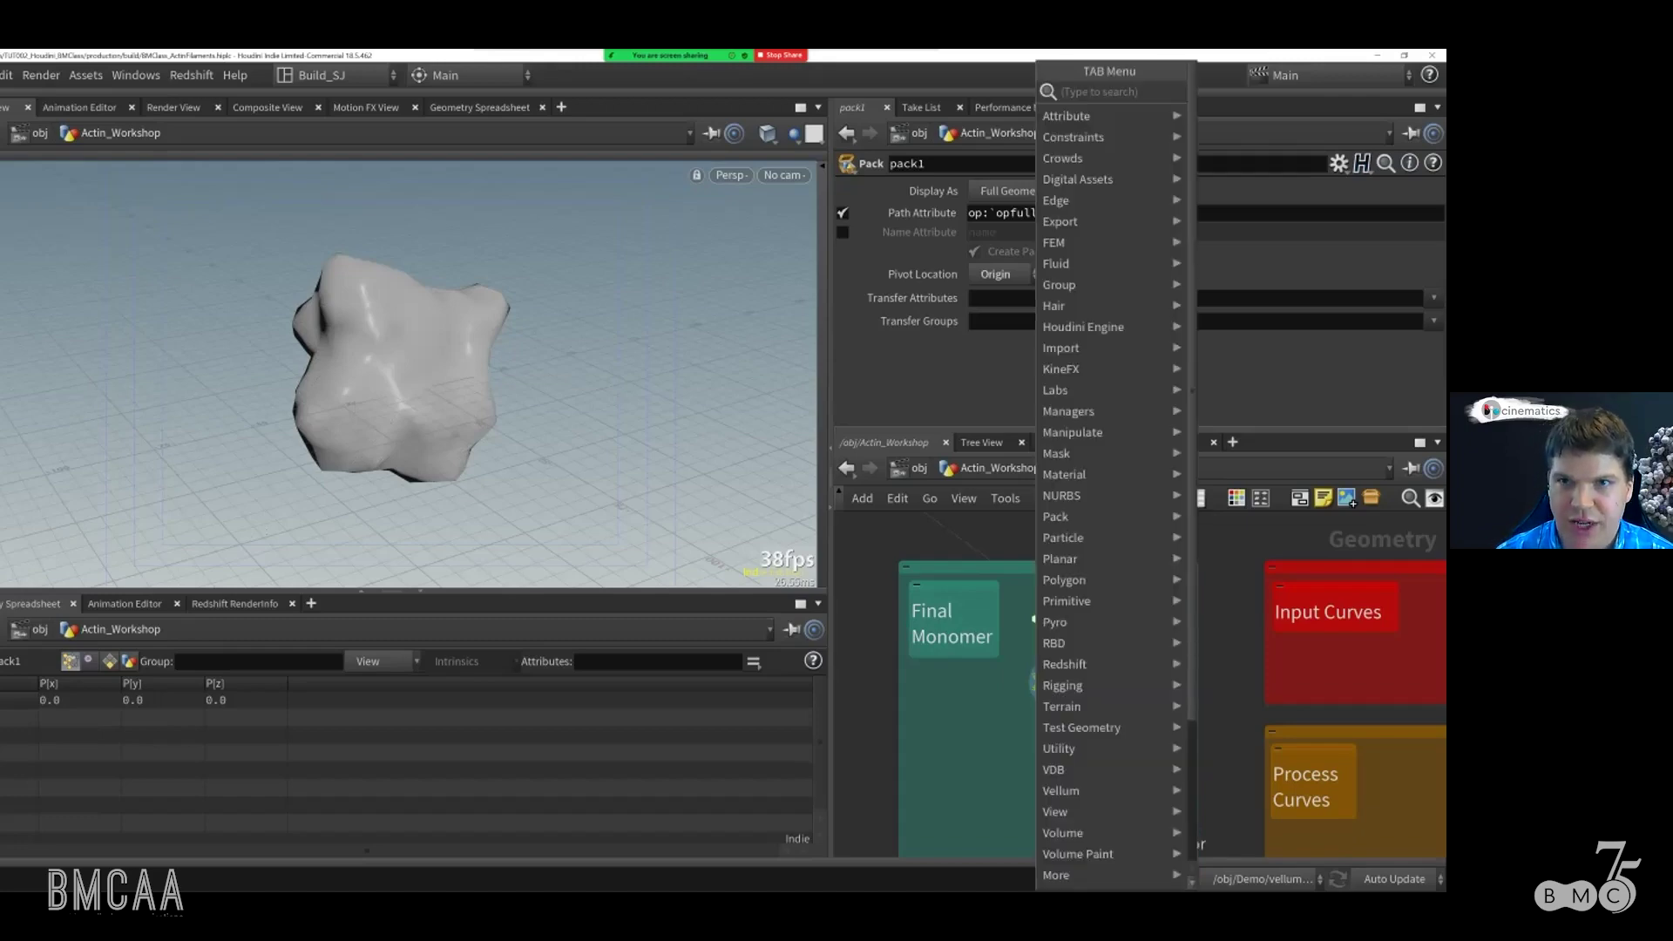
{"action": "type", "text": "copy"}
{"action": "key", "text": "Return"}
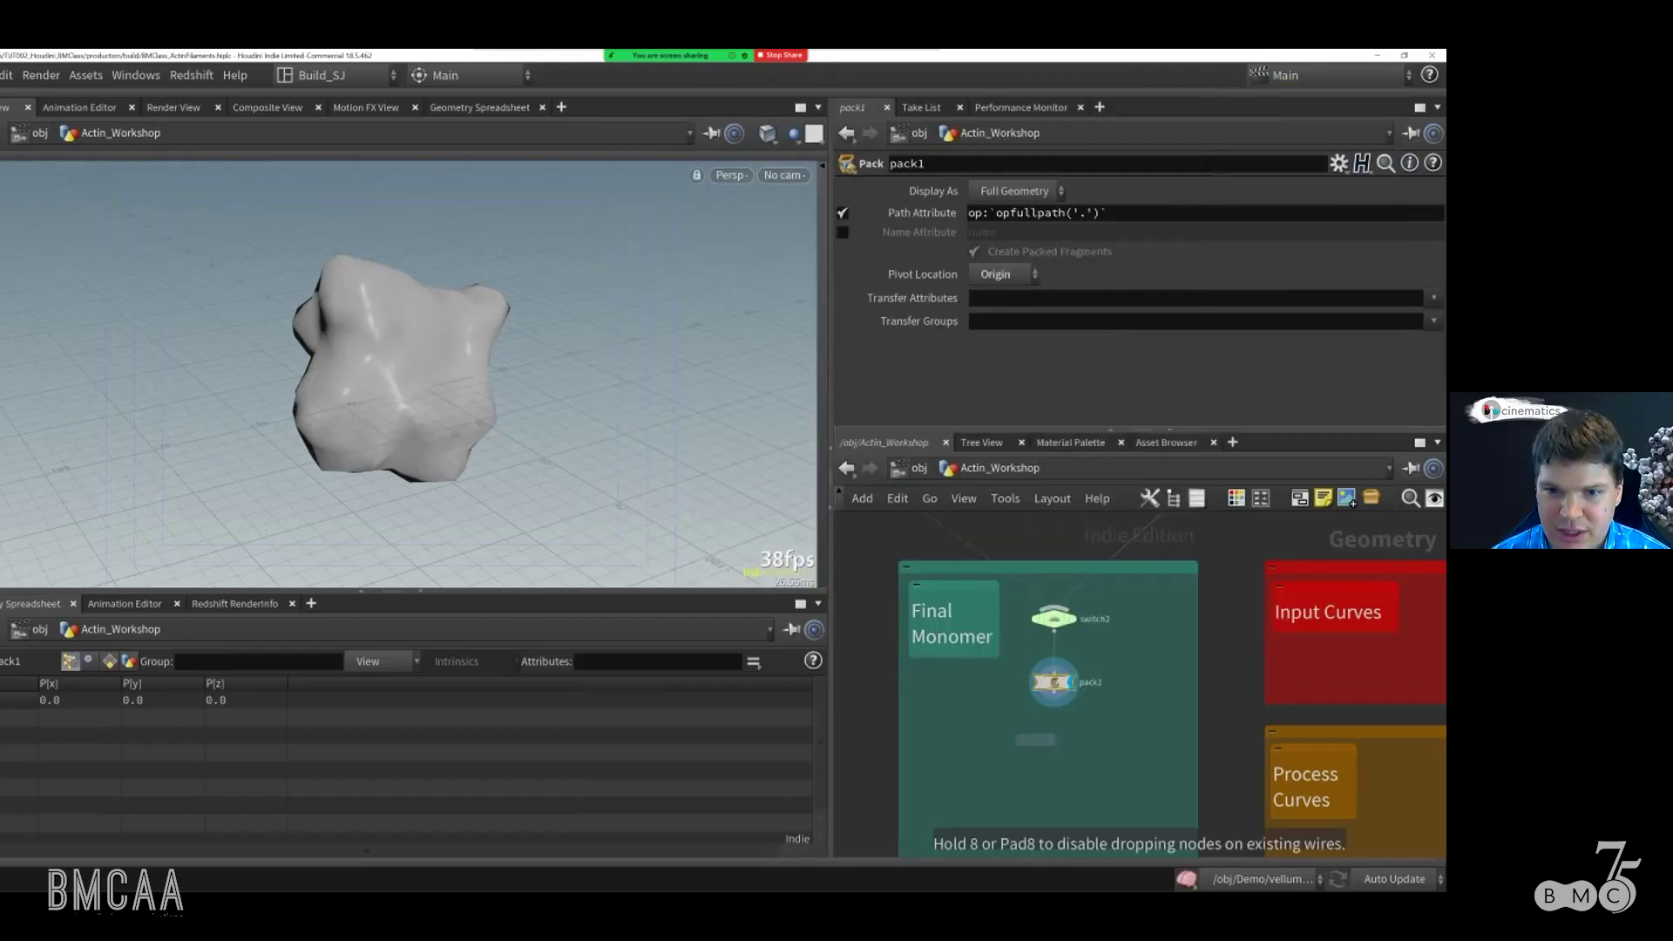
{"action": "left_click", "coordinate": [1035, 739]}
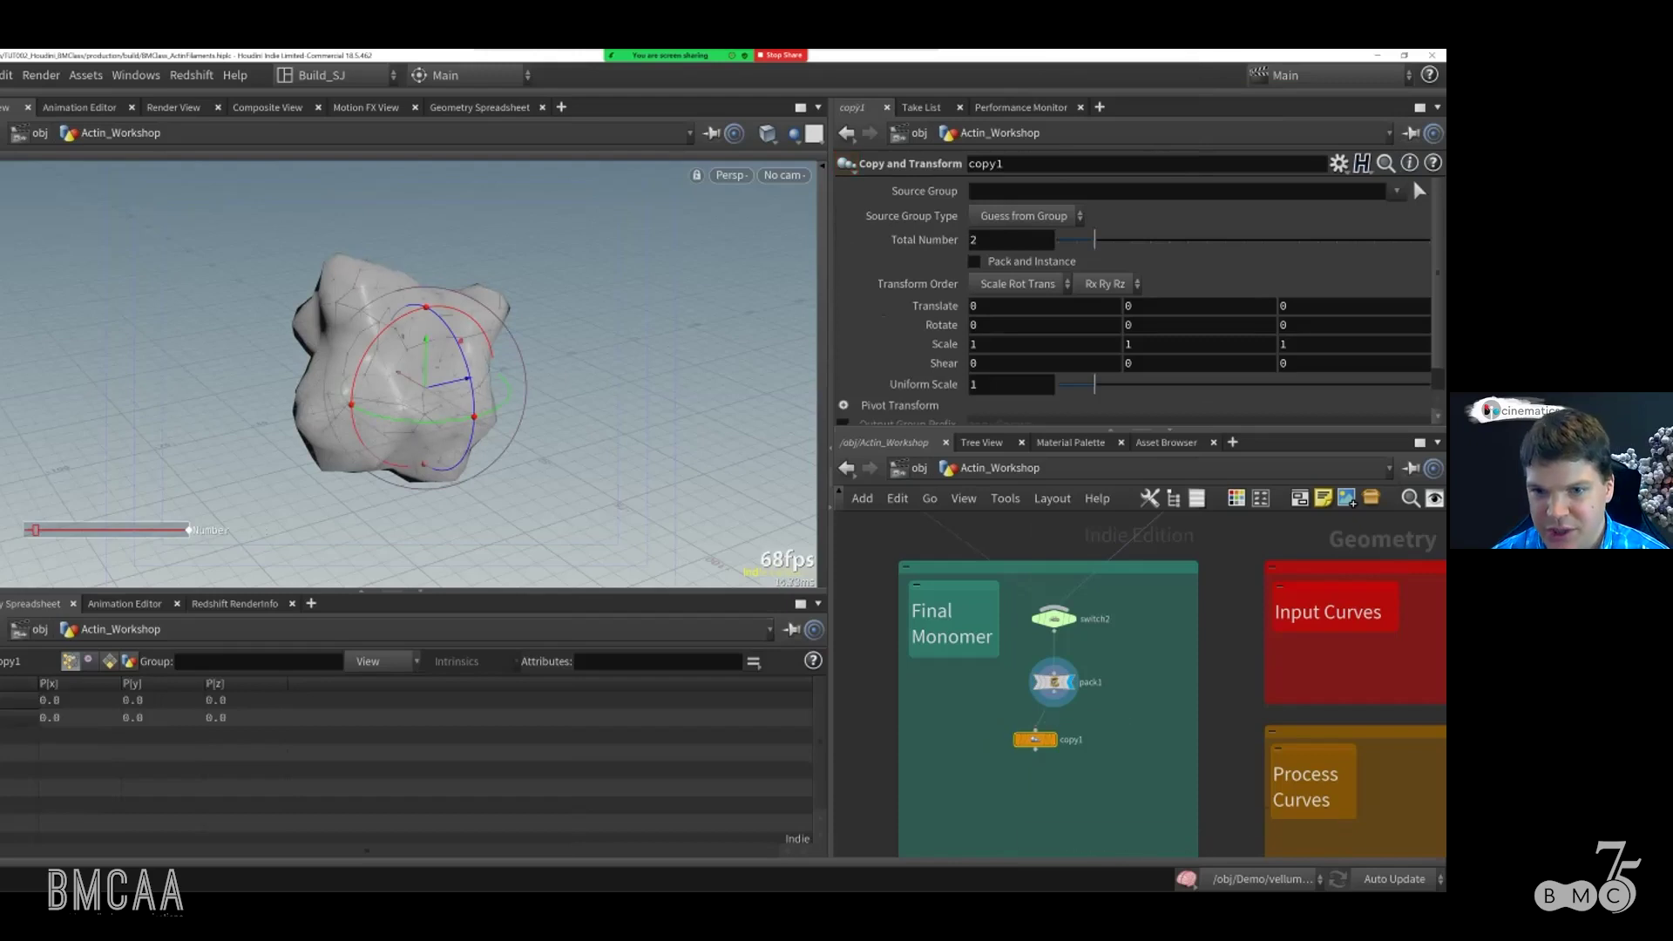
{"action": "left_click_drag", "start_coordinate": [1035, 739], "coordinate": [1054, 731]}
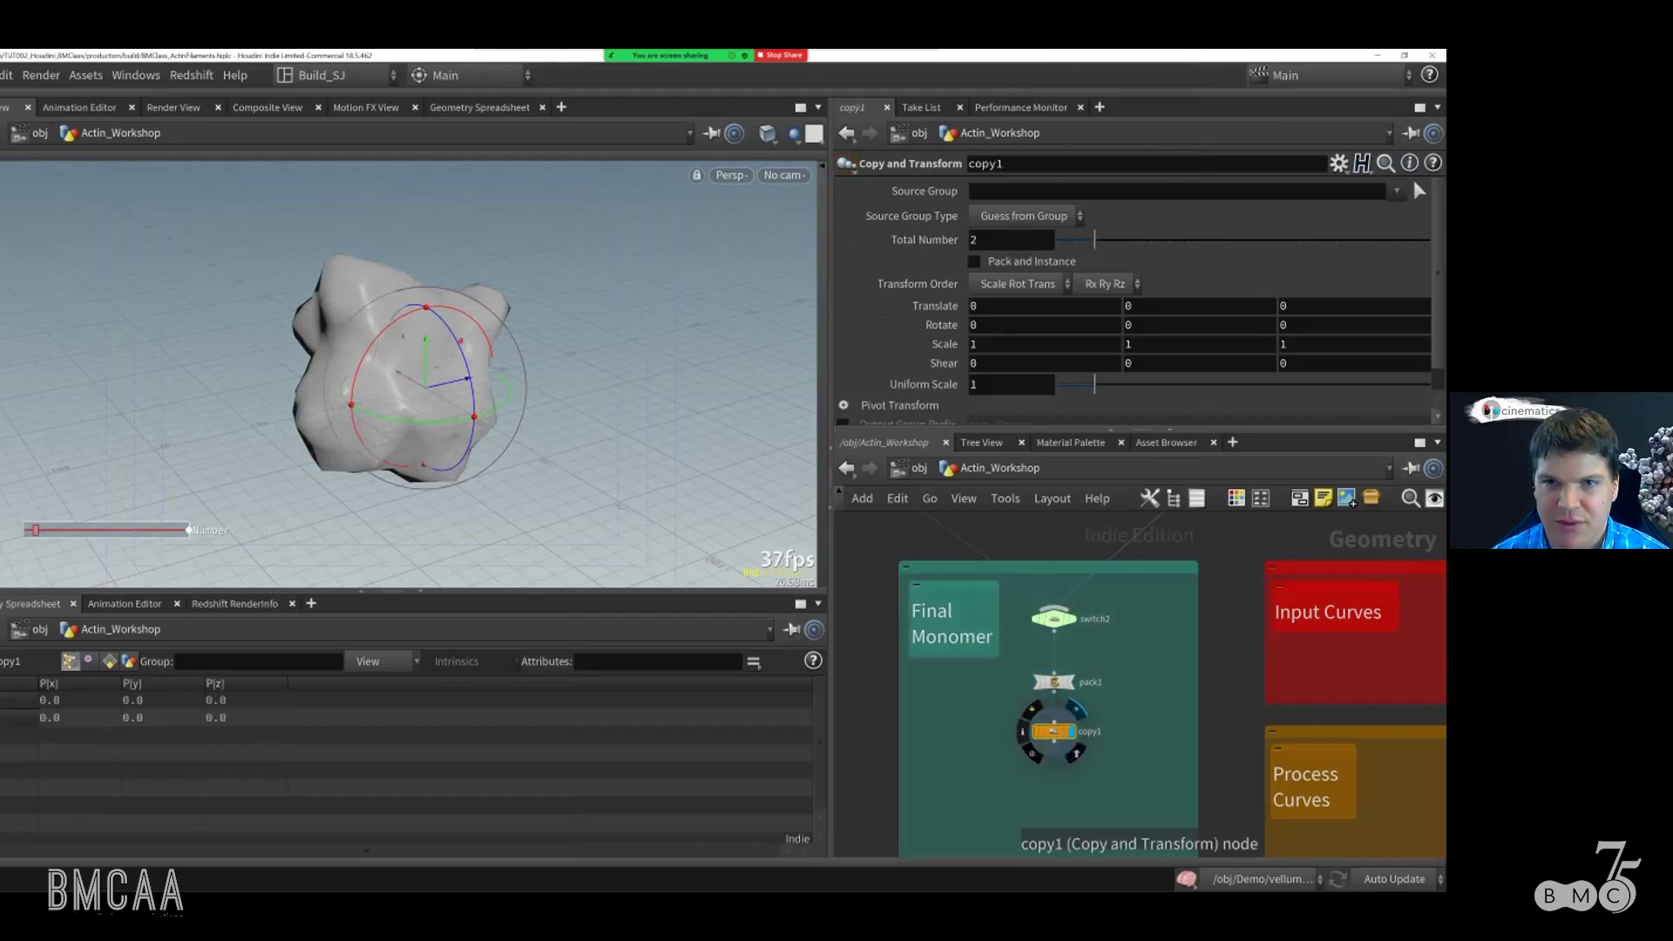
Step: Set the Total Number of copies on copy1 to 10
{"action": "left_click", "coordinate": [1010, 240]}
{"action": "type", "text": "10"}
{"action": "key", "text": "Return"}
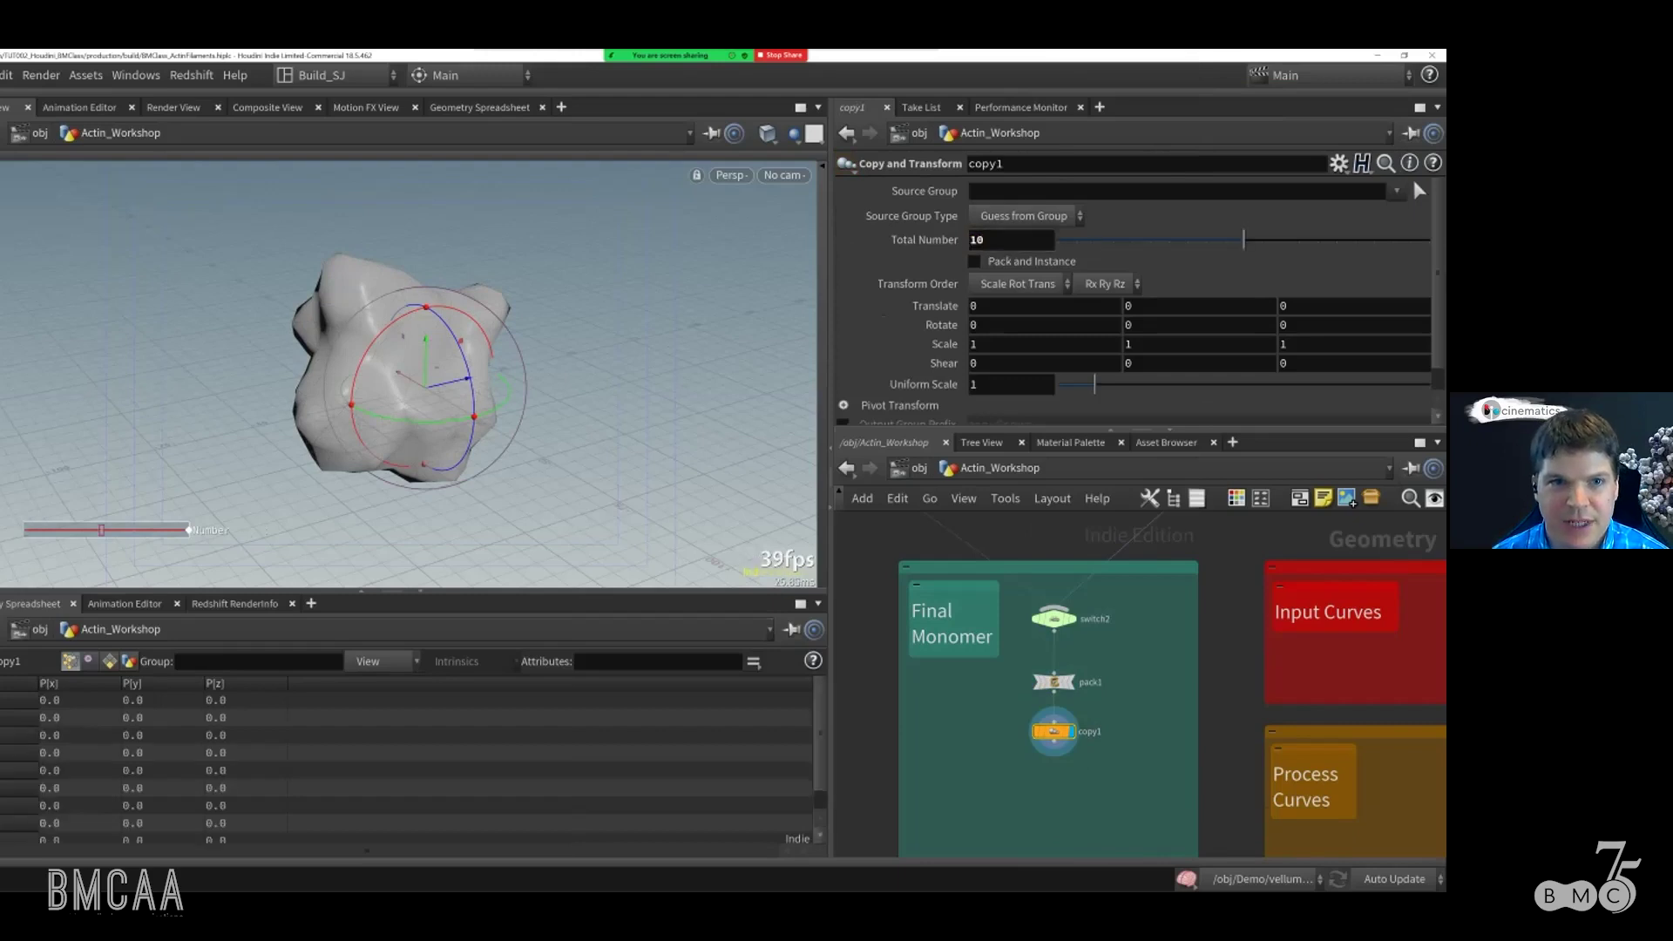
{"action": "right_click_drag", "start_coordinate": [553, 344], "coordinate": [545, 328], "text": "alt"}
{"action": "left_click_drag", "start_coordinate": [545, 329], "coordinate": [487, 377], "text": "alt"}
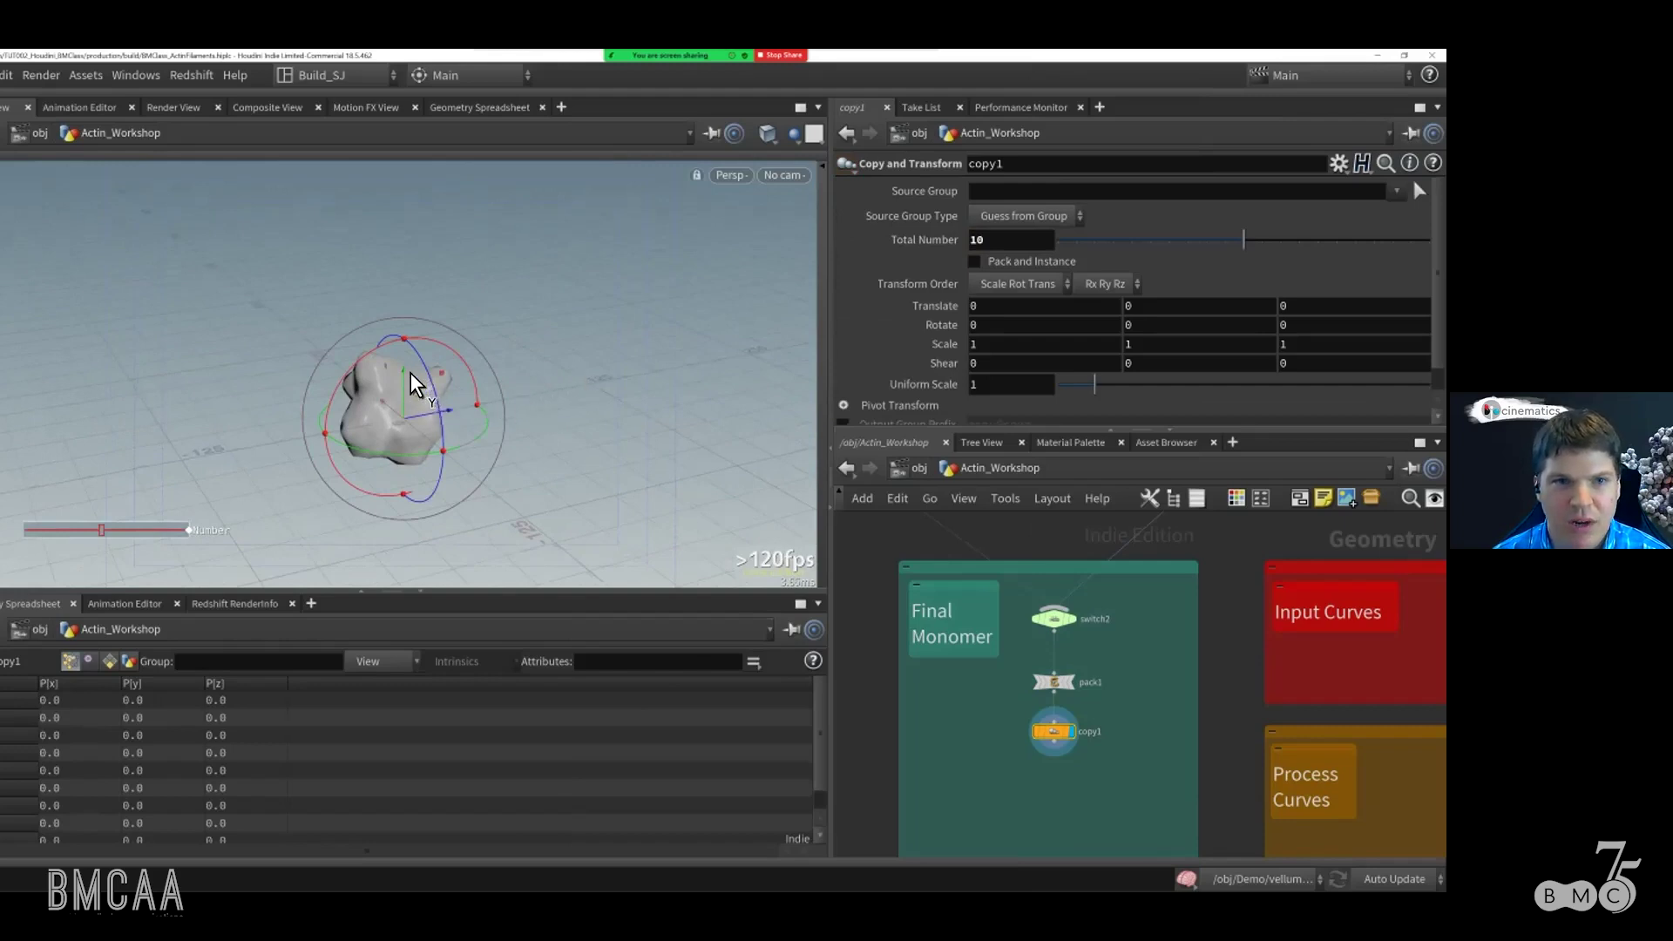
Step: Move the monomer copies apart along Y by about 38.8 using the transform handle in the viewport
{"action": "left_click_drag", "start_coordinate": [414, 307], "coordinate": [497, 371]}
{"action": "right_click_drag", "start_coordinate": [497, 370], "coordinate": [441, 436]}
{"action": "left_click_drag", "start_coordinate": [581, 312], "coordinate": [562, 335]}
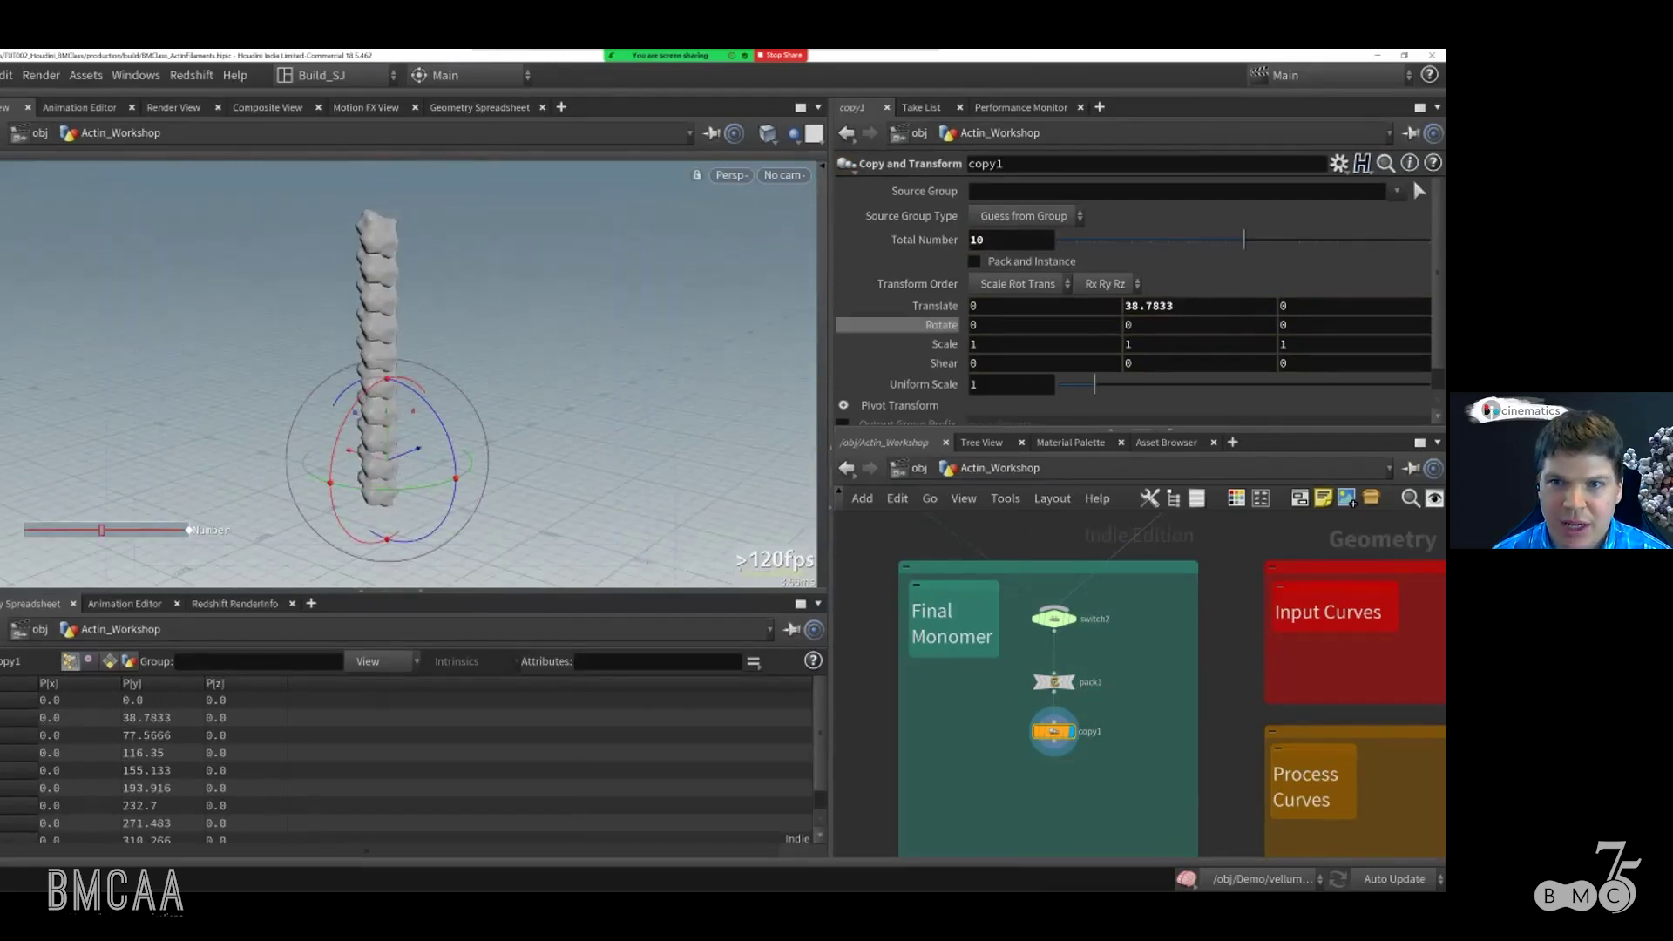
Step: Set the Translate Y value of copy1 to 27.6
{"action": "left_click", "coordinate": [1148, 306]}
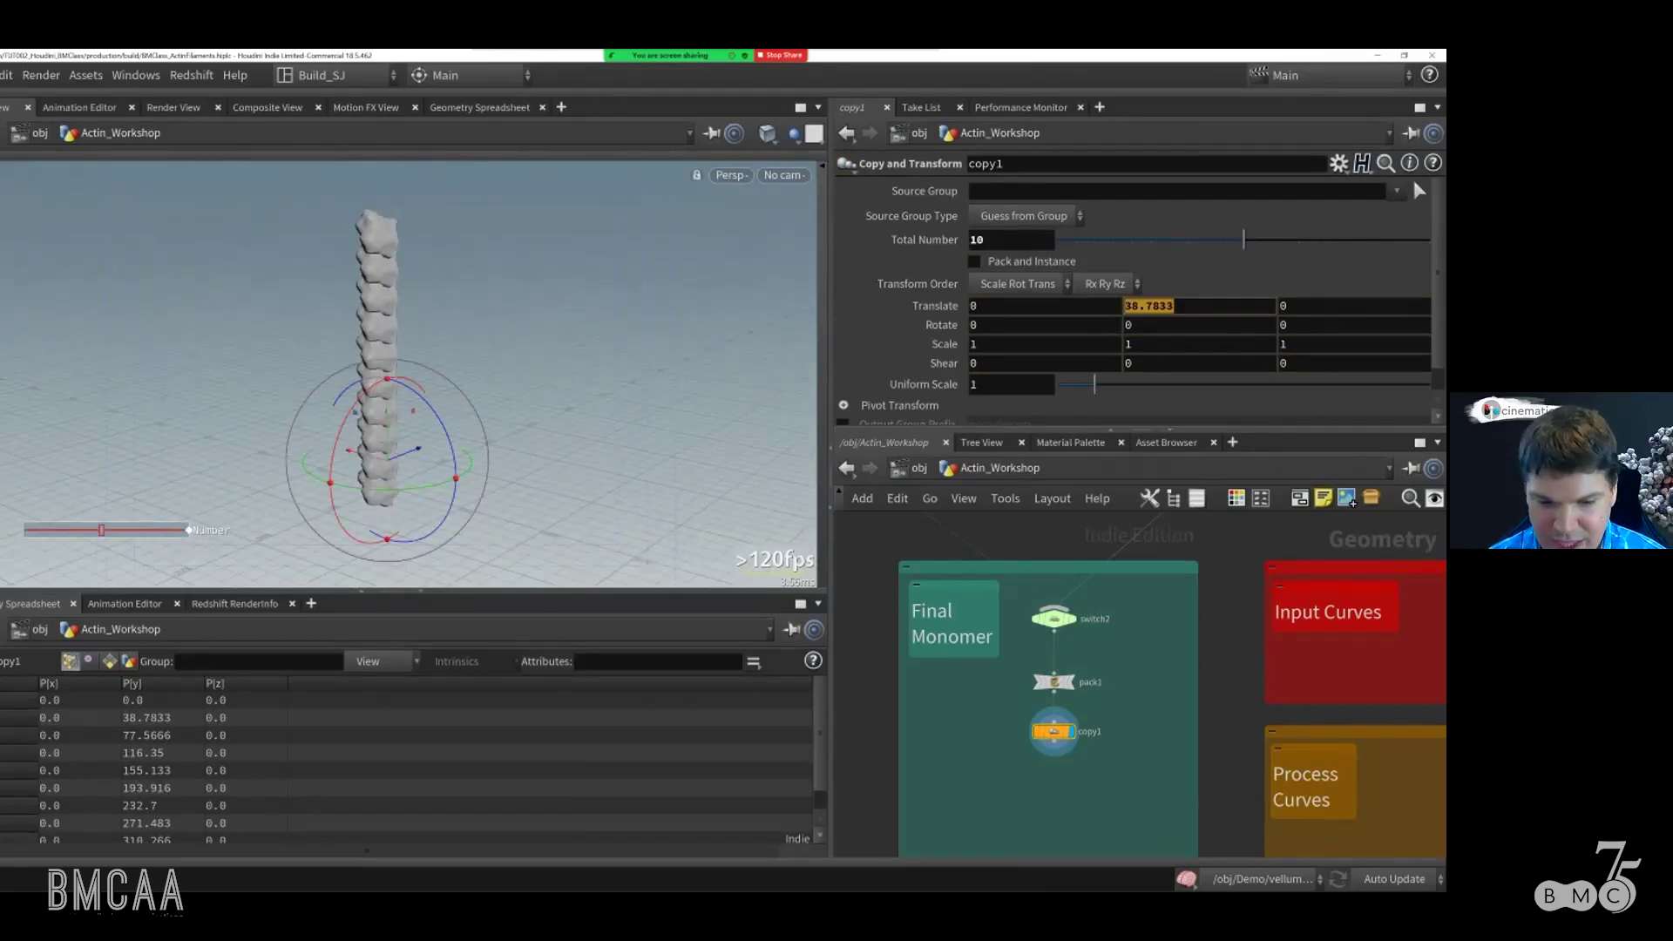
{"action": "type", "text": "27"}
{"action": "key", "text": "Return"}
{"action": "left_click", "coordinate": [1148, 306]}
{"action": "type", "text": ".6"}
{"action": "key", "text": "Return"}
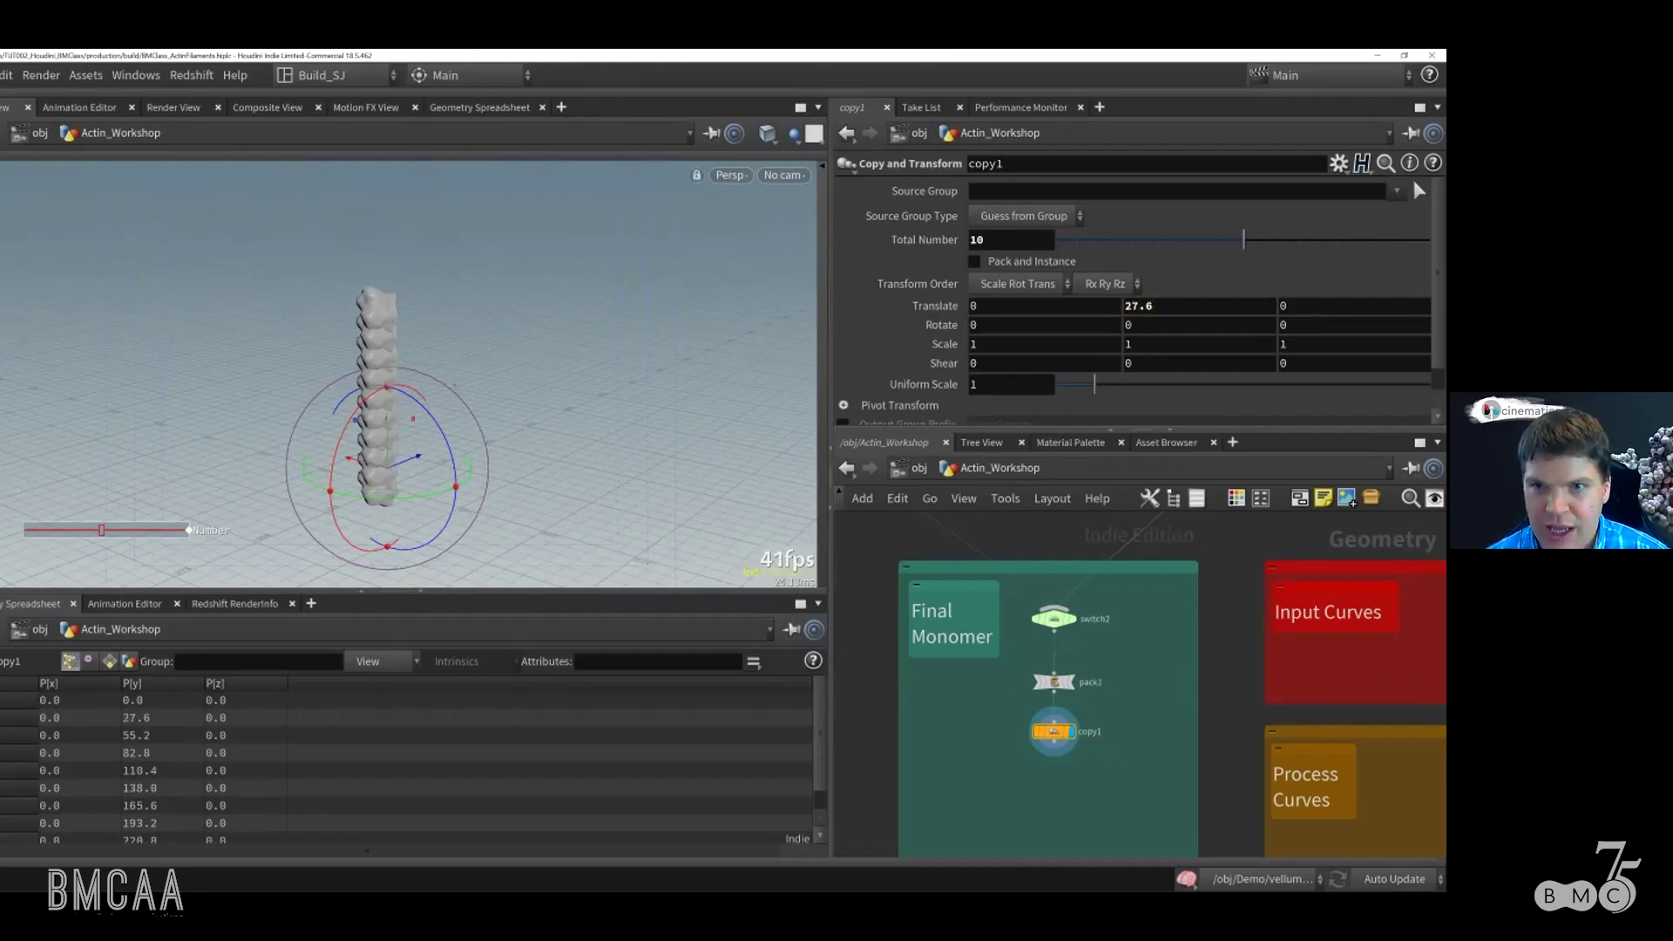
Step: Set the Rotate Y value of copy1 to -166.6
{"action": "double_click", "coordinate": [1128, 325]}
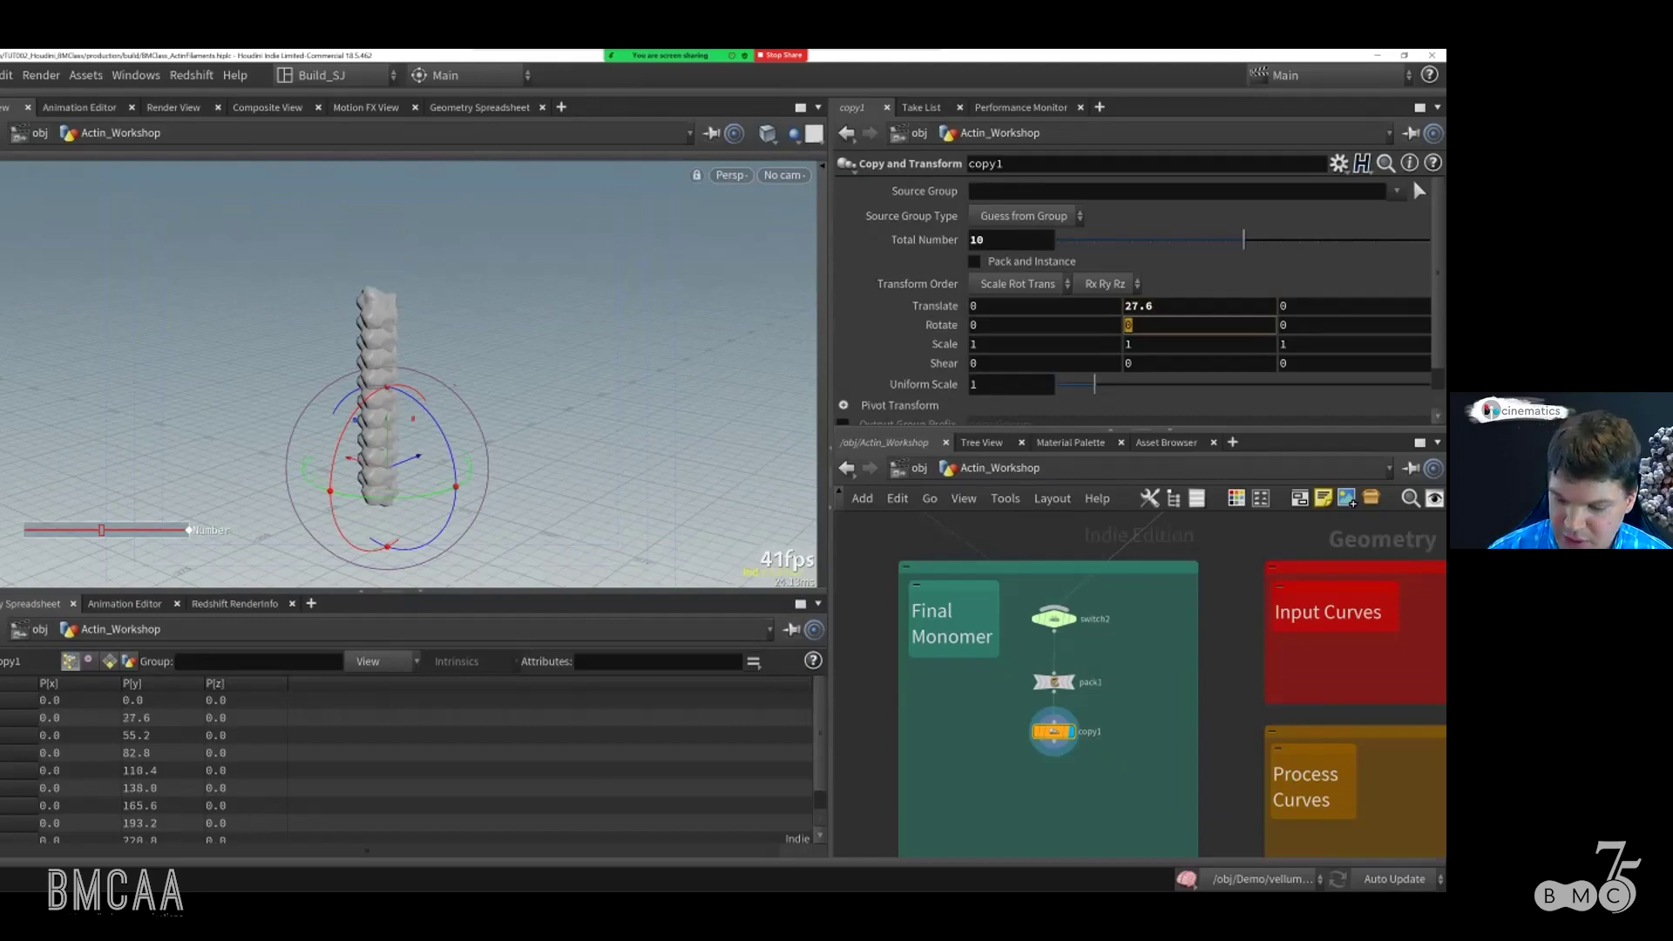
{"action": "type", "text": "-166.6"}
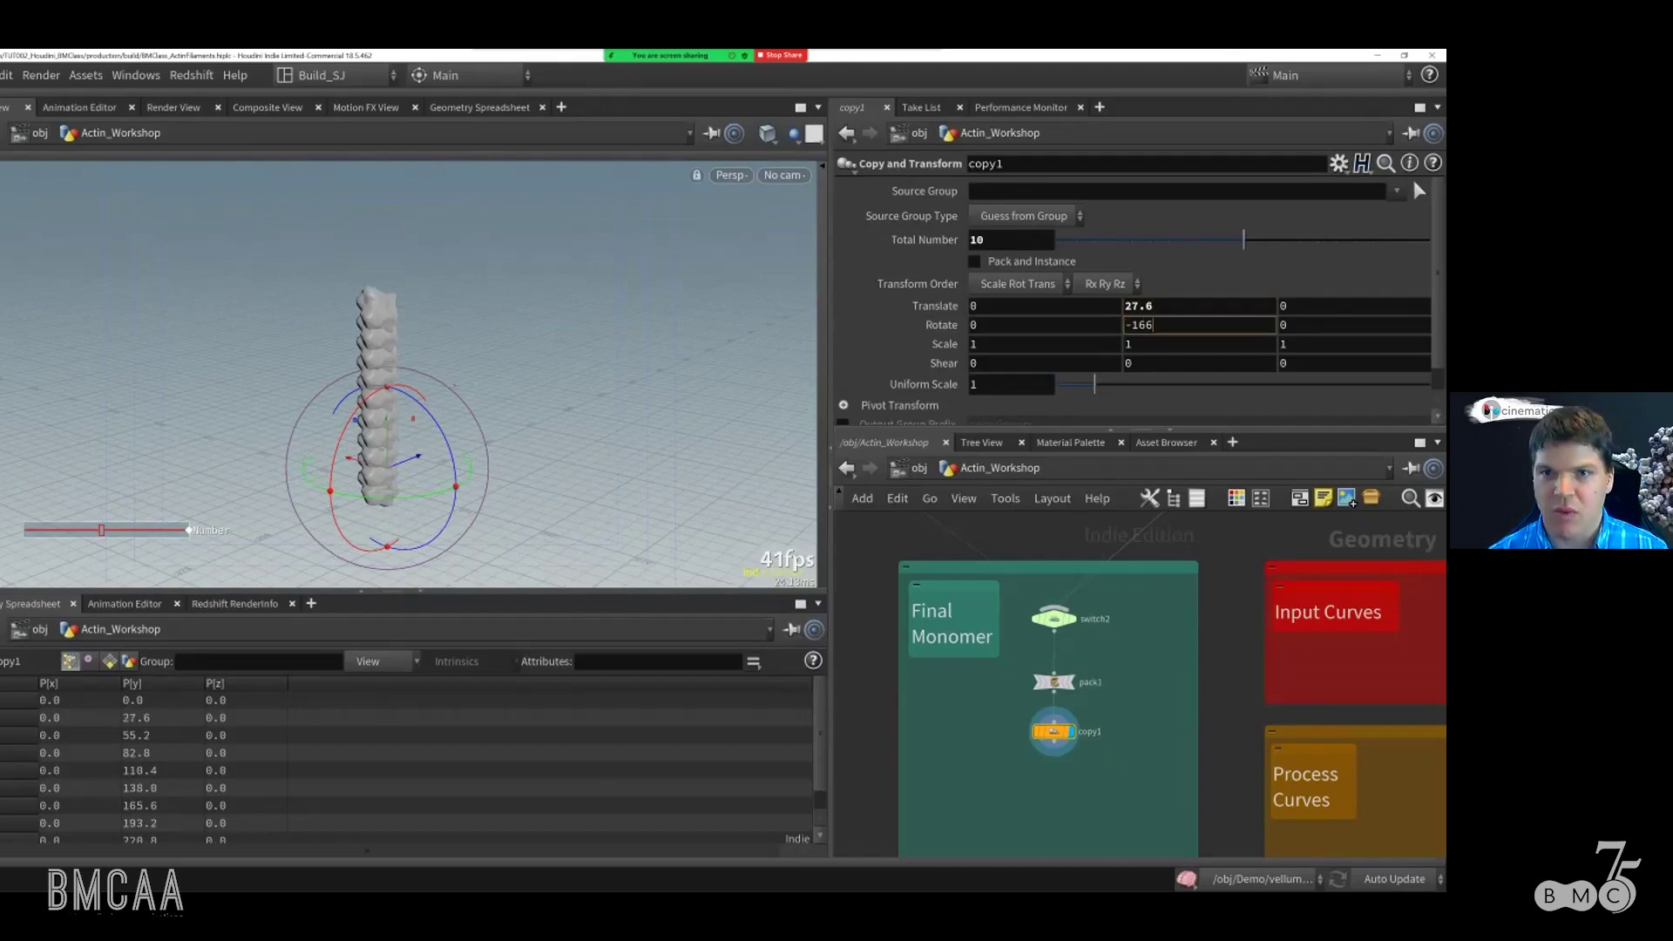
{"action": "key", "text": "Return"}
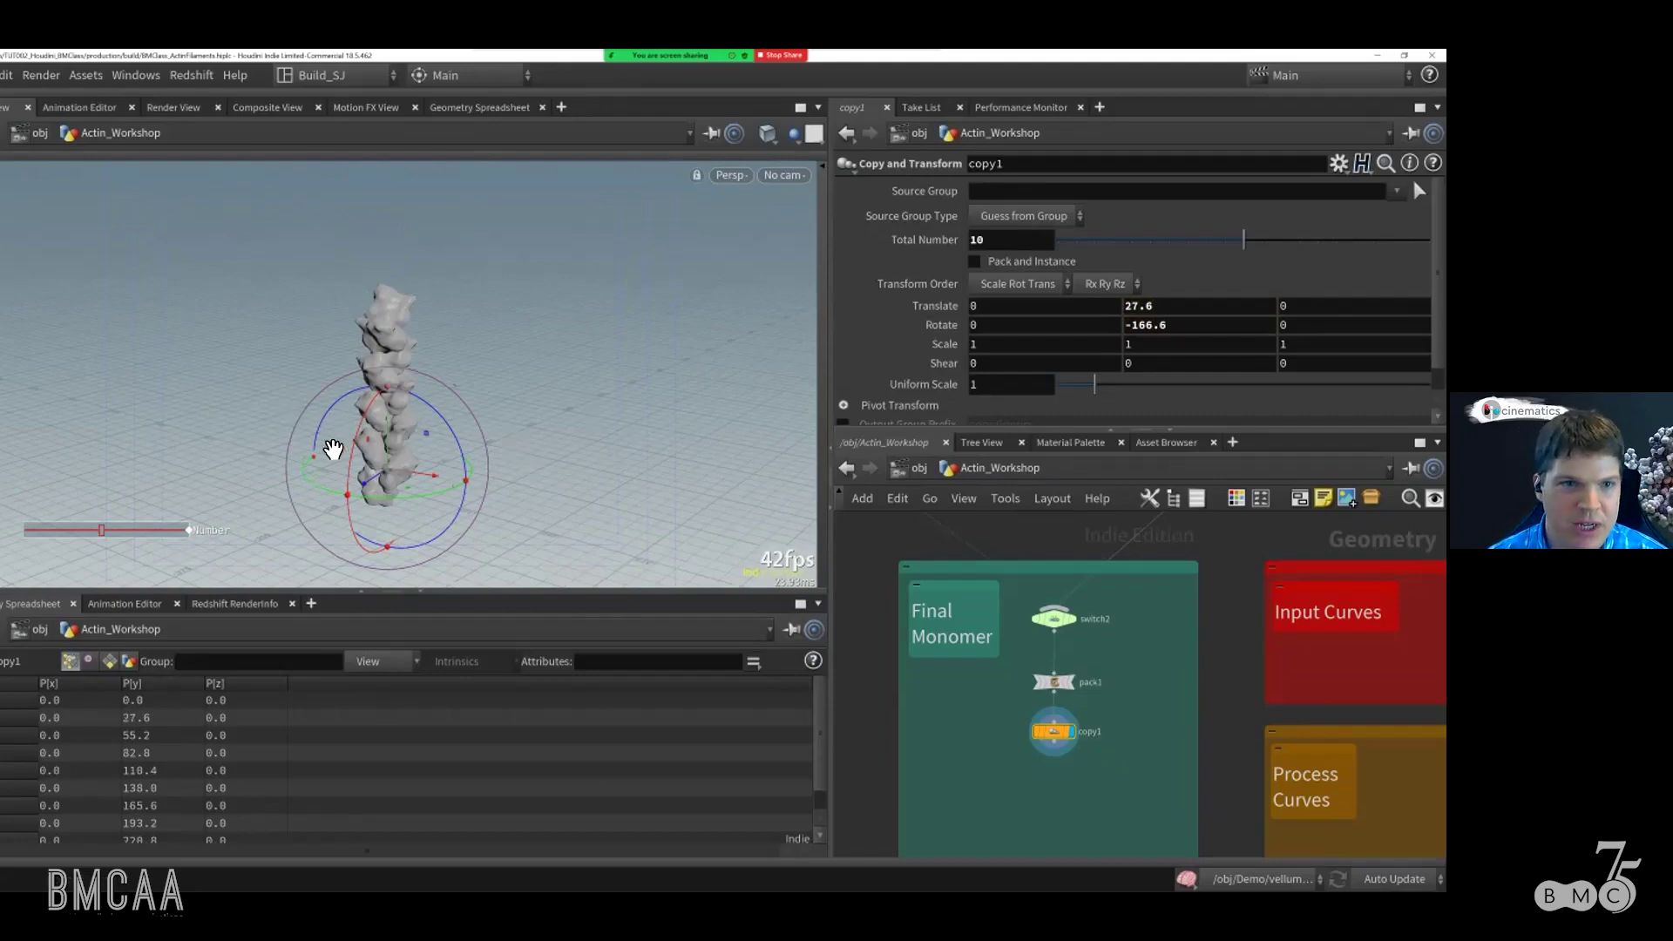
Step: Inspect the twisted stack of monomers up close from several angles, checking how neighbouring copies fit together
{"action": "right_click_drag", "start_coordinate": [333, 449], "coordinate": [452, 411], "text": "alt"}
{"action": "left_click_drag", "start_coordinate": [452, 410], "coordinate": [374, 410], "text": "alt"}
{"action": "left_click_drag", "start_coordinate": [546, 398], "coordinate": [485, 331], "text": "alt"}
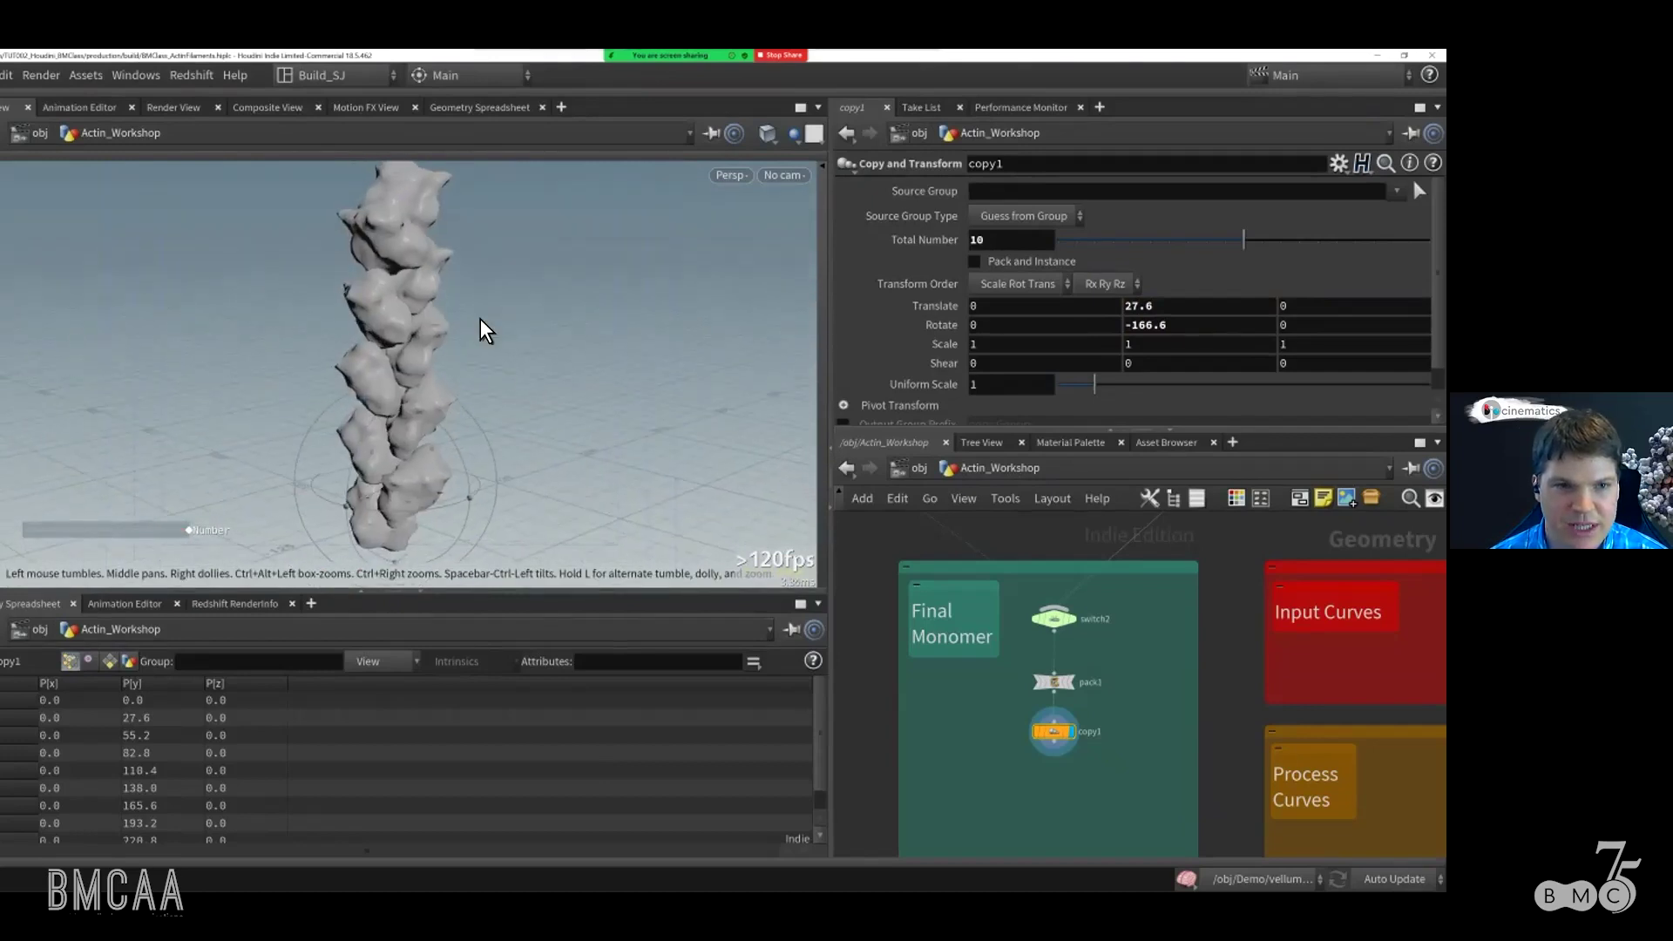
{"action": "middle_click_drag", "start_coordinate": [374, 523], "coordinate": [586, 464], "text": "alt"}
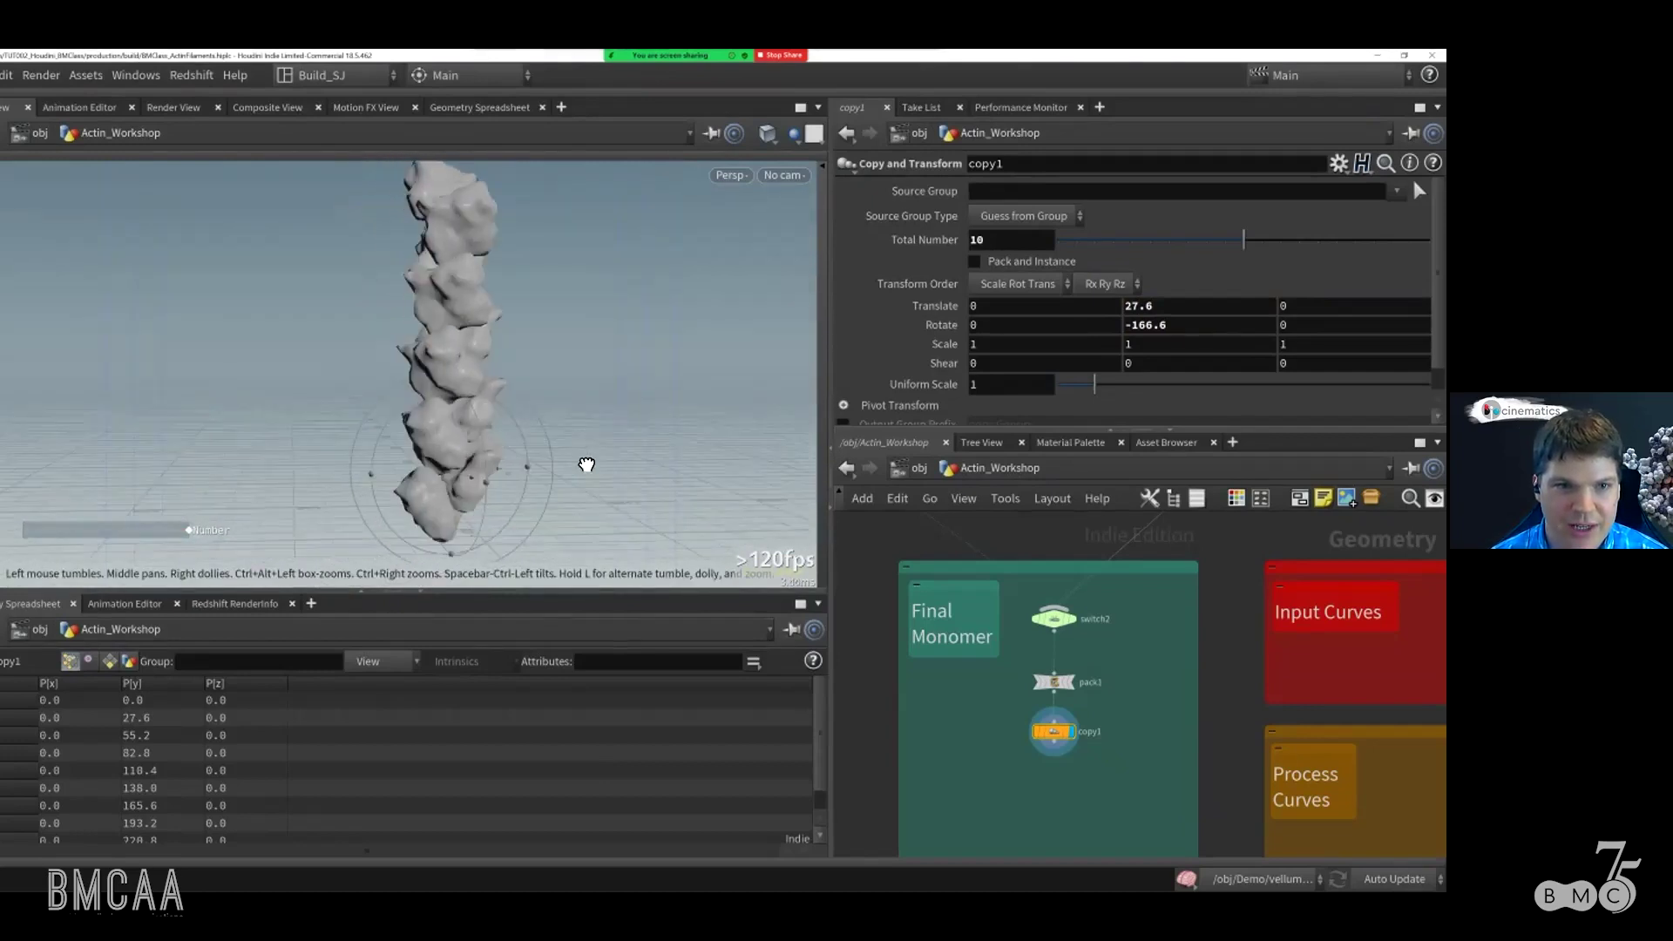
{"action": "right_click_drag", "start_coordinate": [519, 486], "coordinate": [463, 451], "text": "alt"}
{"action": "left_click_drag", "start_coordinate": [507, 361], "coordinate": [491, 465], "text": "alt"}
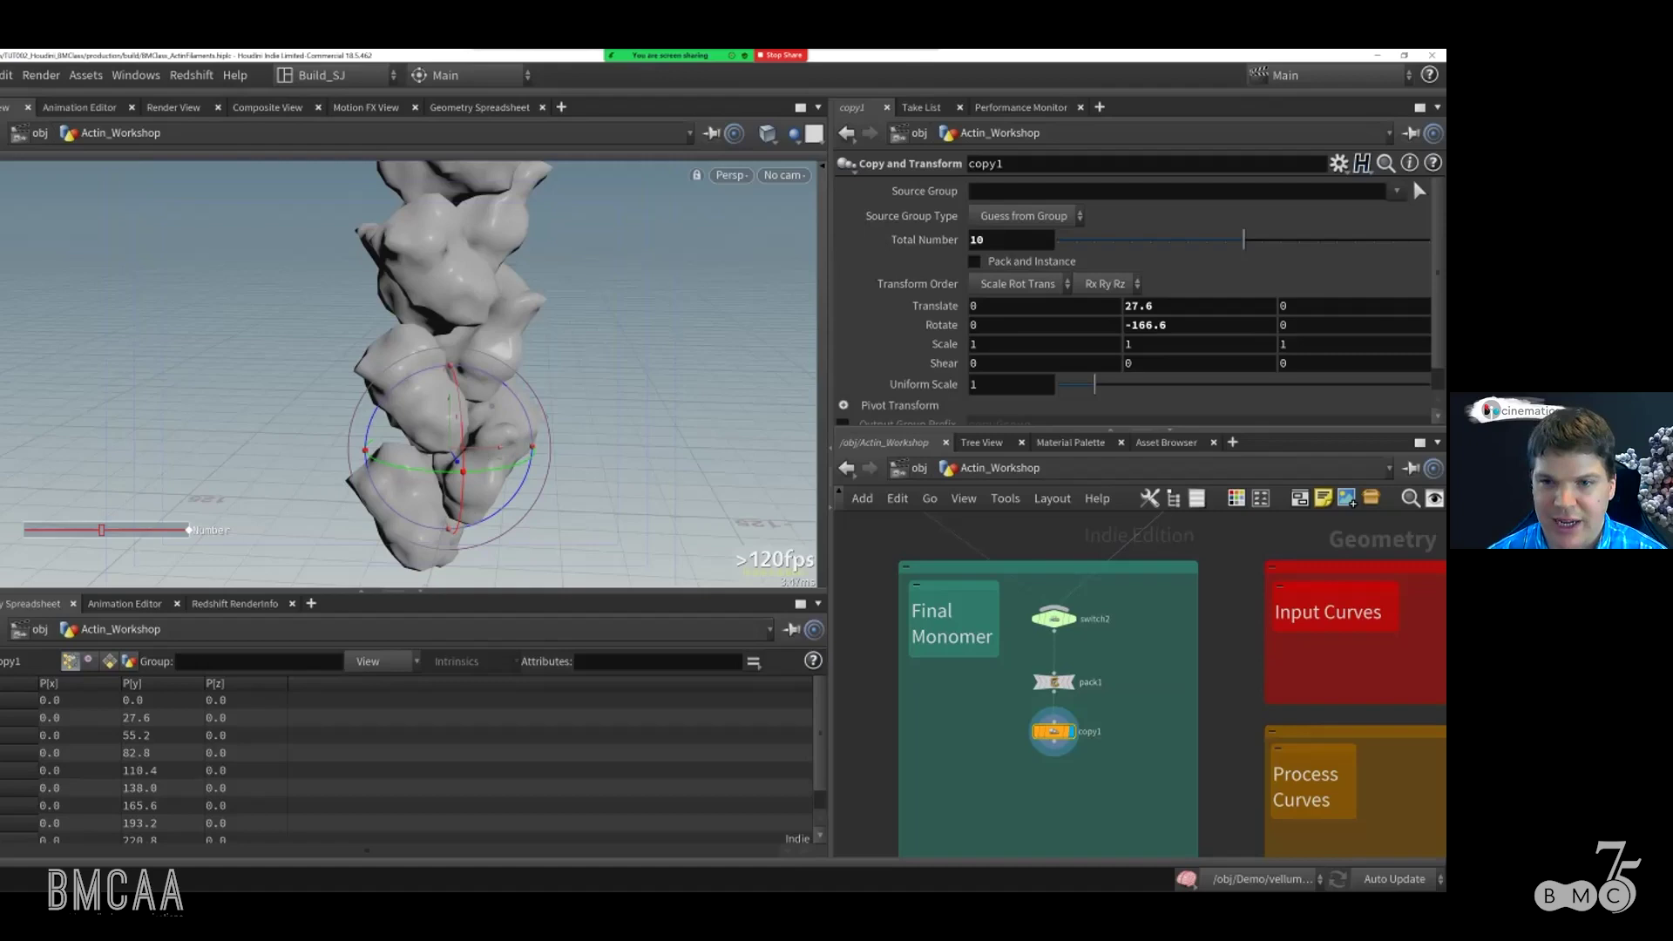
{"action": "middle_click_drag", "start_coordinate": [1132, 627], "coordinate": [1135, 668]}
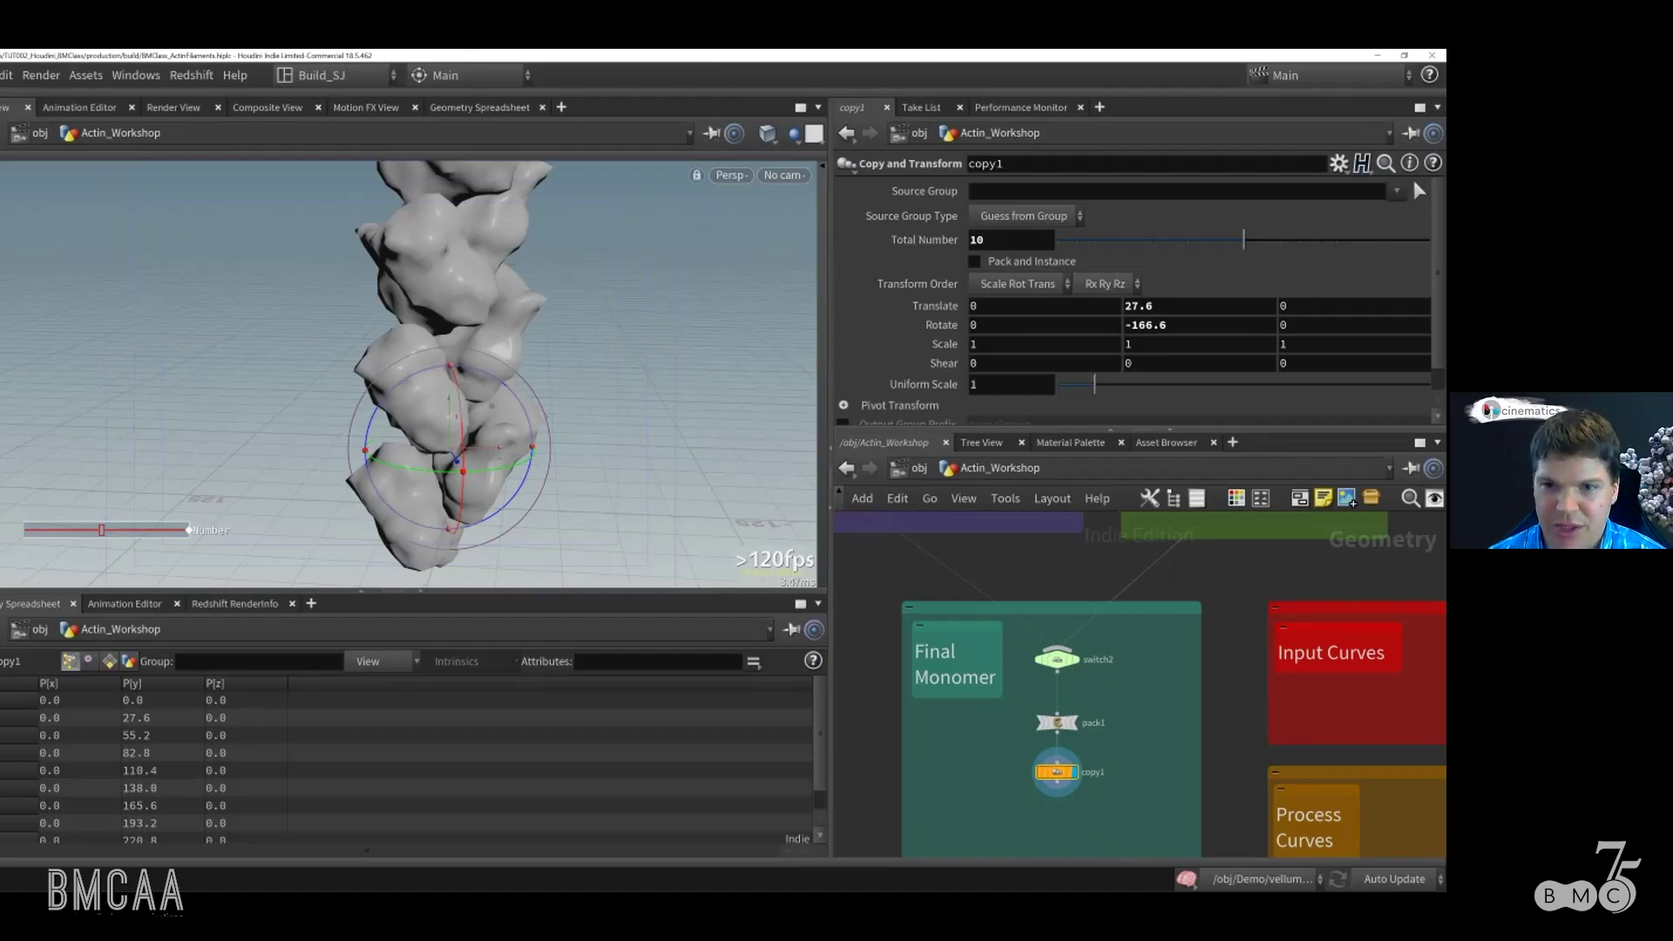
Step: Move the file1 node up in the Point Data network to open a gap above blast1
{"action": "scroll", "coordinate": [1122, 610], "scroll_direction": "down", "scroll_amount": 4}
{"action": "middle_click_drag", "start_coordinate": [1122, 557], "coordinate": [1127, 838]}
{"action": "scroll", "coordinate": [1154, 688], "scroll_direction": "up", "scroll_amount": 6}
{"action": "middle_click_drag", "start_coordinate": [1144, 660], "coordinate": [1255, 839]}
{"action": "left_click", "coordinate": [1065, 643]}
{"action": "key", "text": "Delete"}
{"action": "left_click_drag", "start_coordinate": [1069, 710], "coordinate": [1069, 630]}
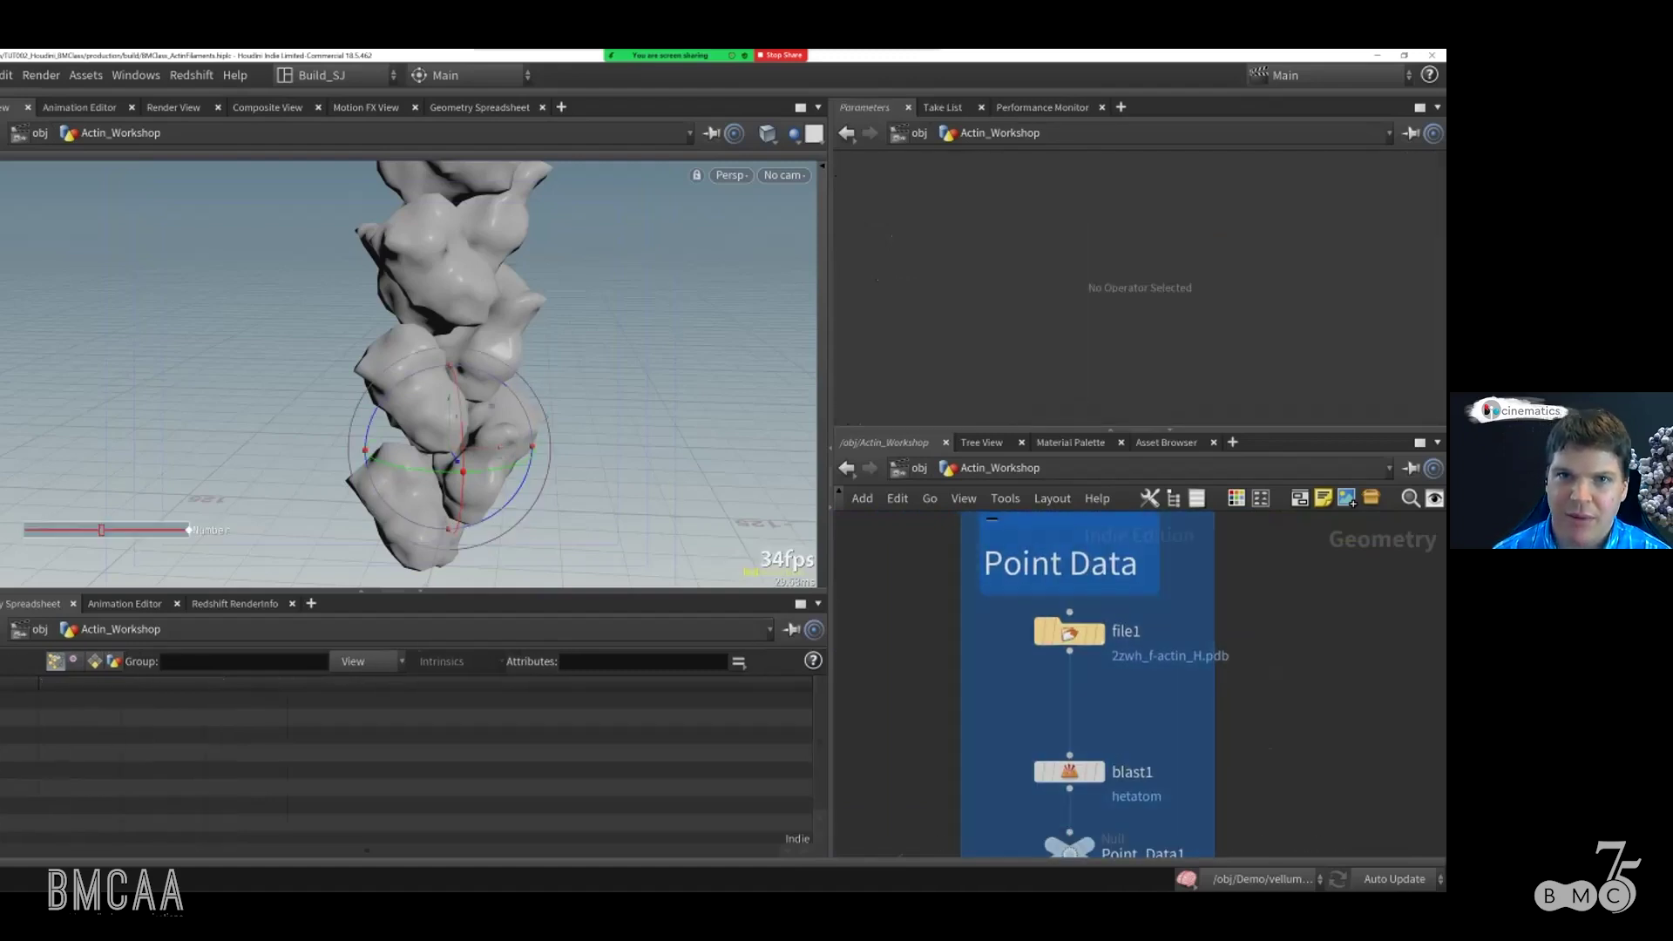
Step: Insert a Transform node between file1 and blast1, spaced evenly in the Point Data chain
{"action": "key", "text": "Tab"}
{"action": "type", "text": "tr"}
{"action": "key", "text": "Down"}
{"action": "key", "text": "Down"}
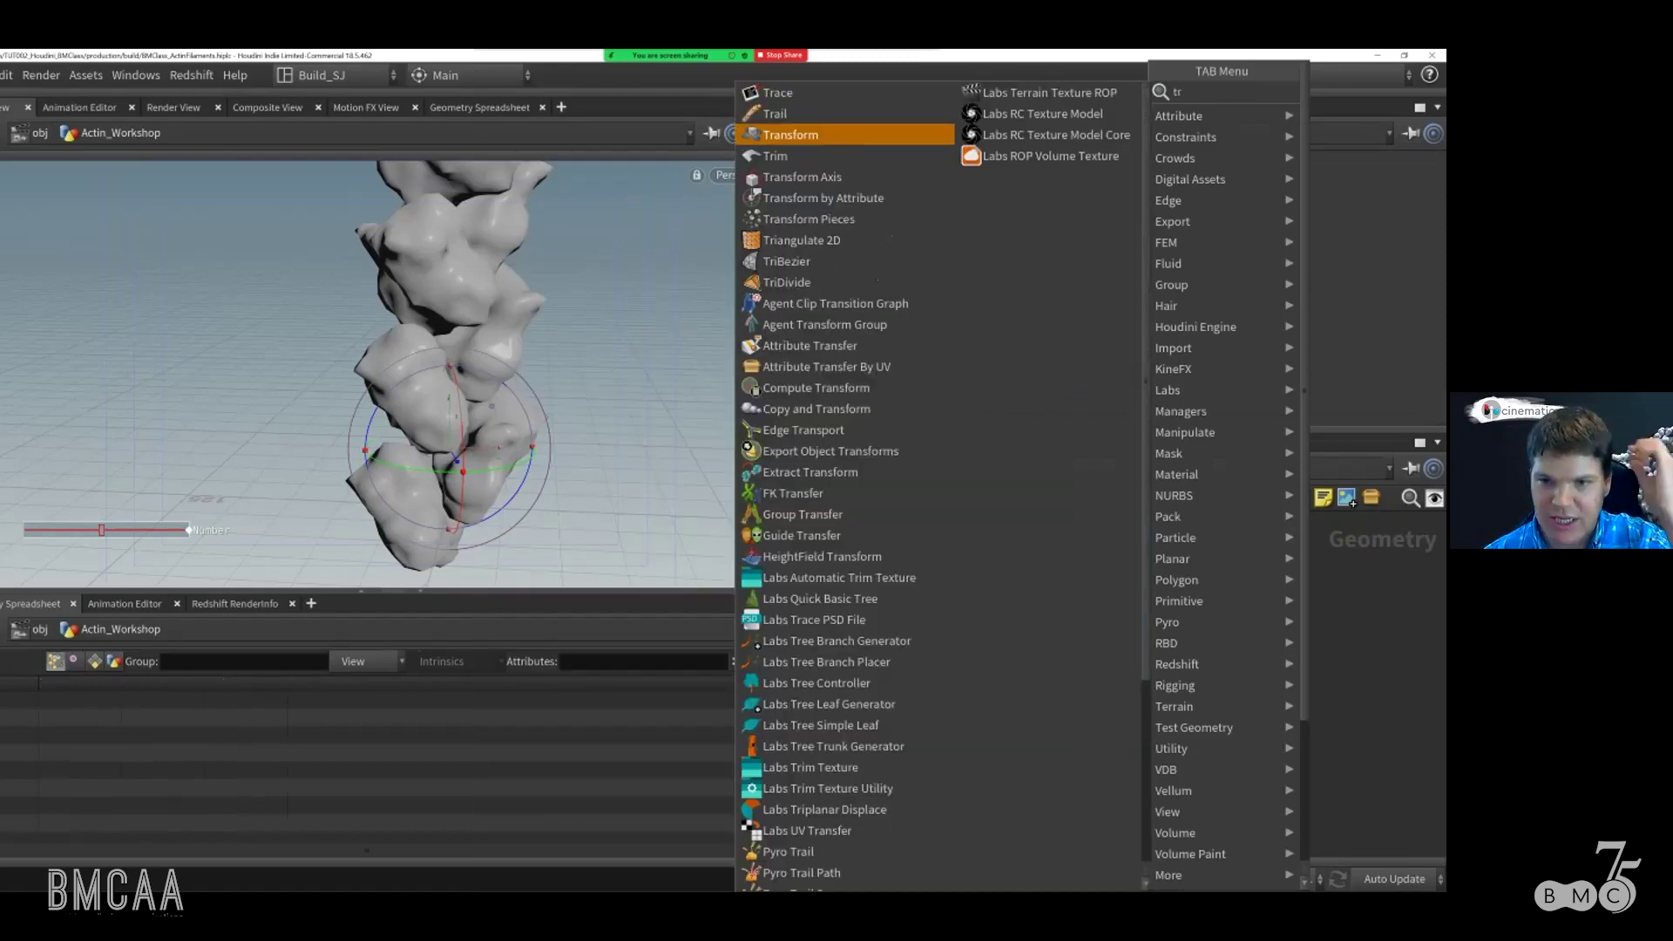
{"action": "key", "text": "Return"}
{"action": "left_click", "coordinate": [1069, 698]}
{"action": "left_click_drag", "start_coordinate": [1069, 698], "coordinate": [1069, 703]}
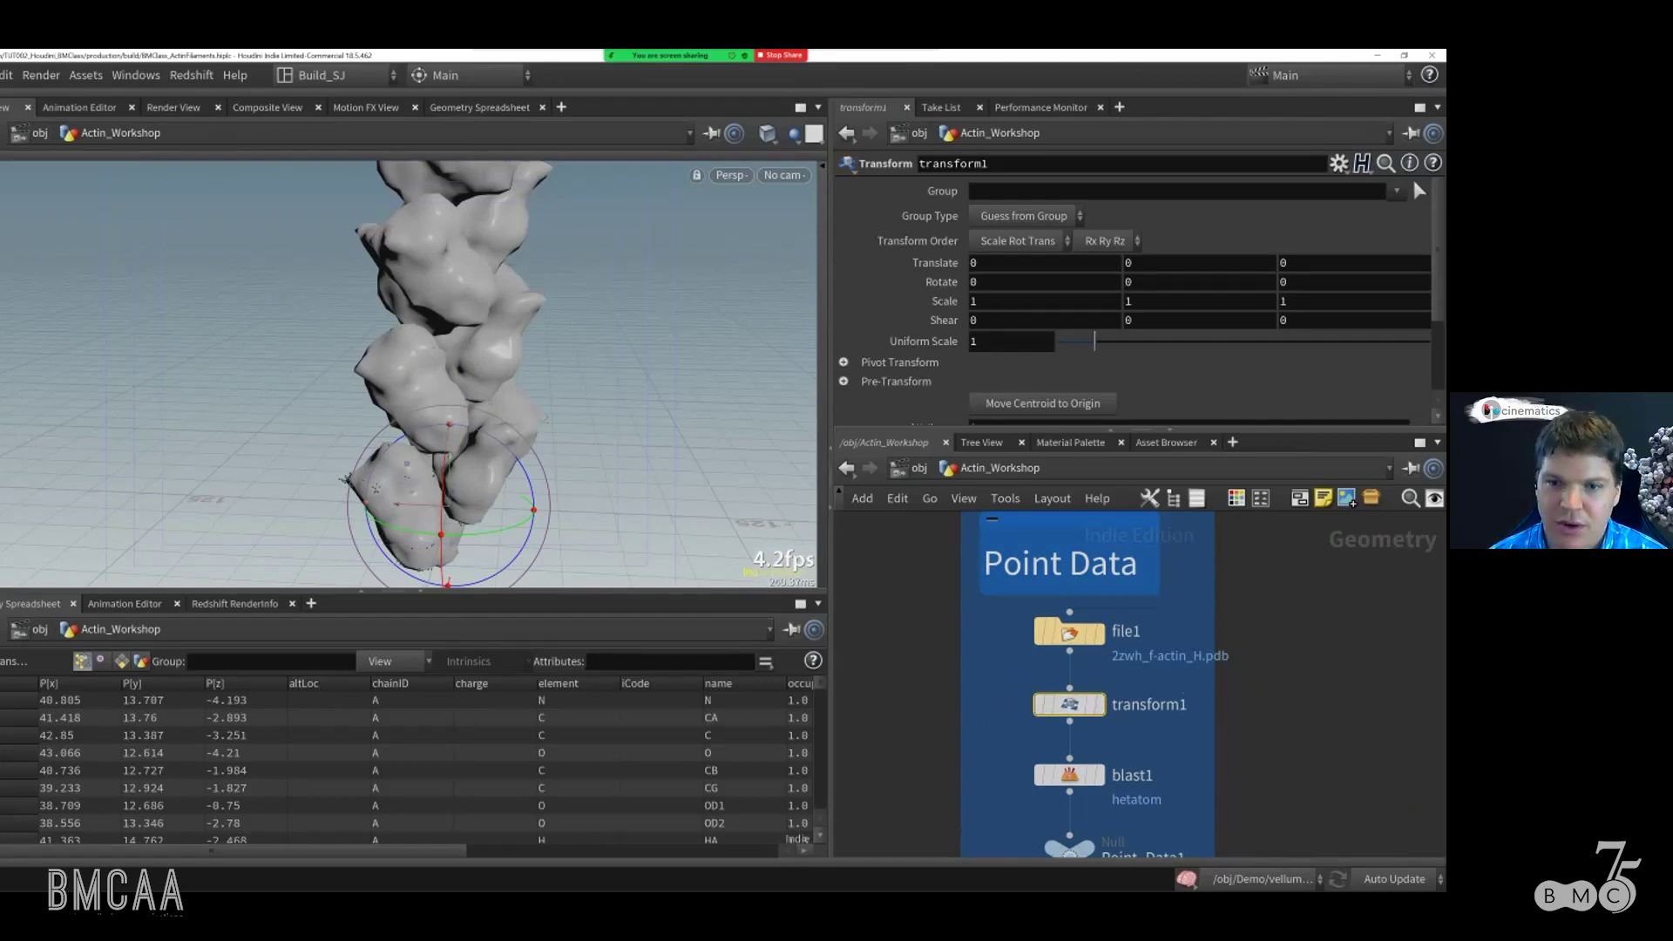
{"action": "left_click_drag", "start_coordinate": [1069, 704], "coordinate": [1069, 698]}
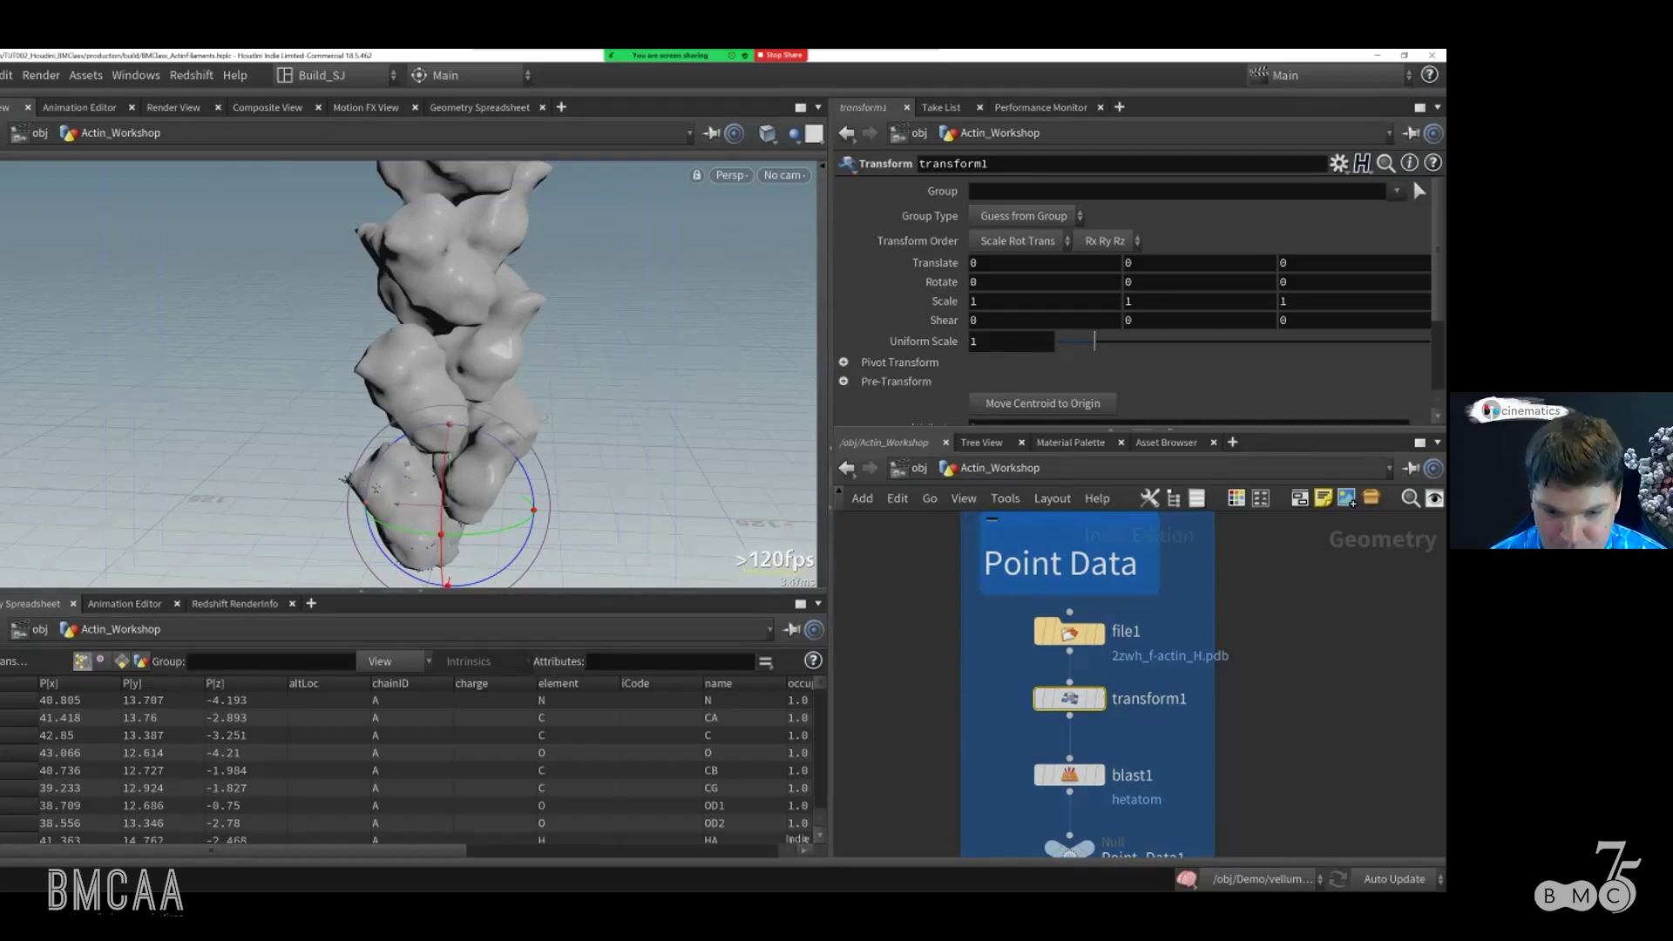
Step: Expand the Pivot Transform settings of transform1 and open the Pivot Translate X value for editing
{"action": "mouse_move", "coordinate": [1069, 699]}
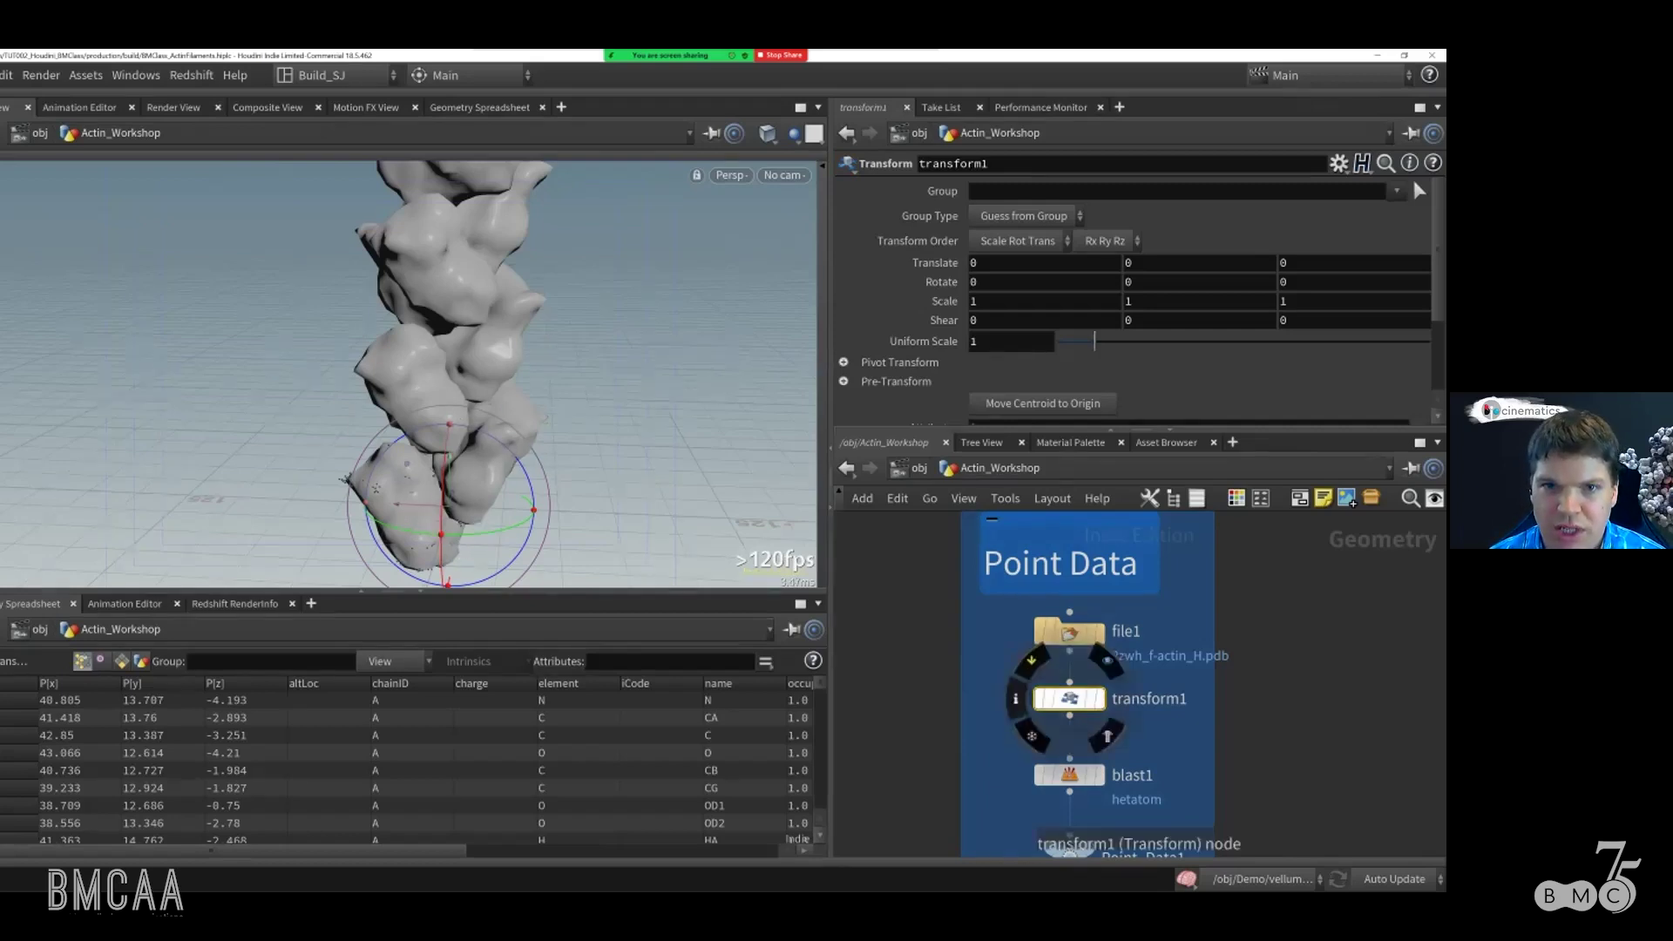
{"action": "left_click", "coordinate": [844, 362]}
{"action": "scroll", "coordinate": [903, 320], "scroll_direction": "down", "scroll_amount": 4}
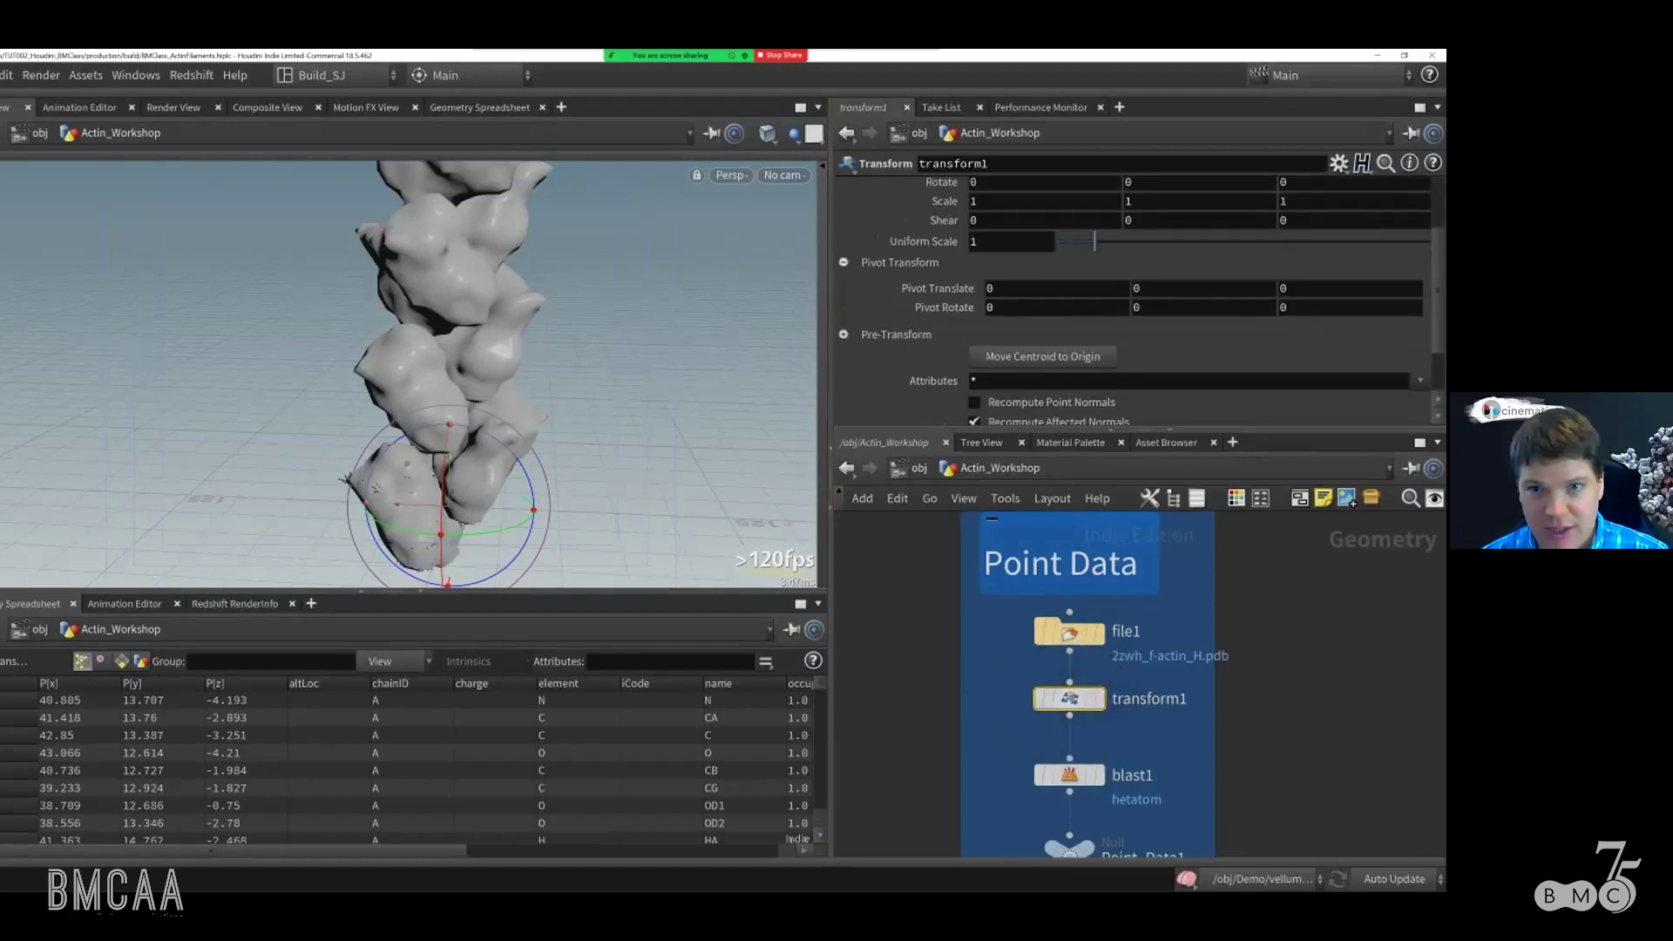
{"action": "scroll", "coordinate": [914, 292], "scroll_direction": "up", "scroll_amount": 3}
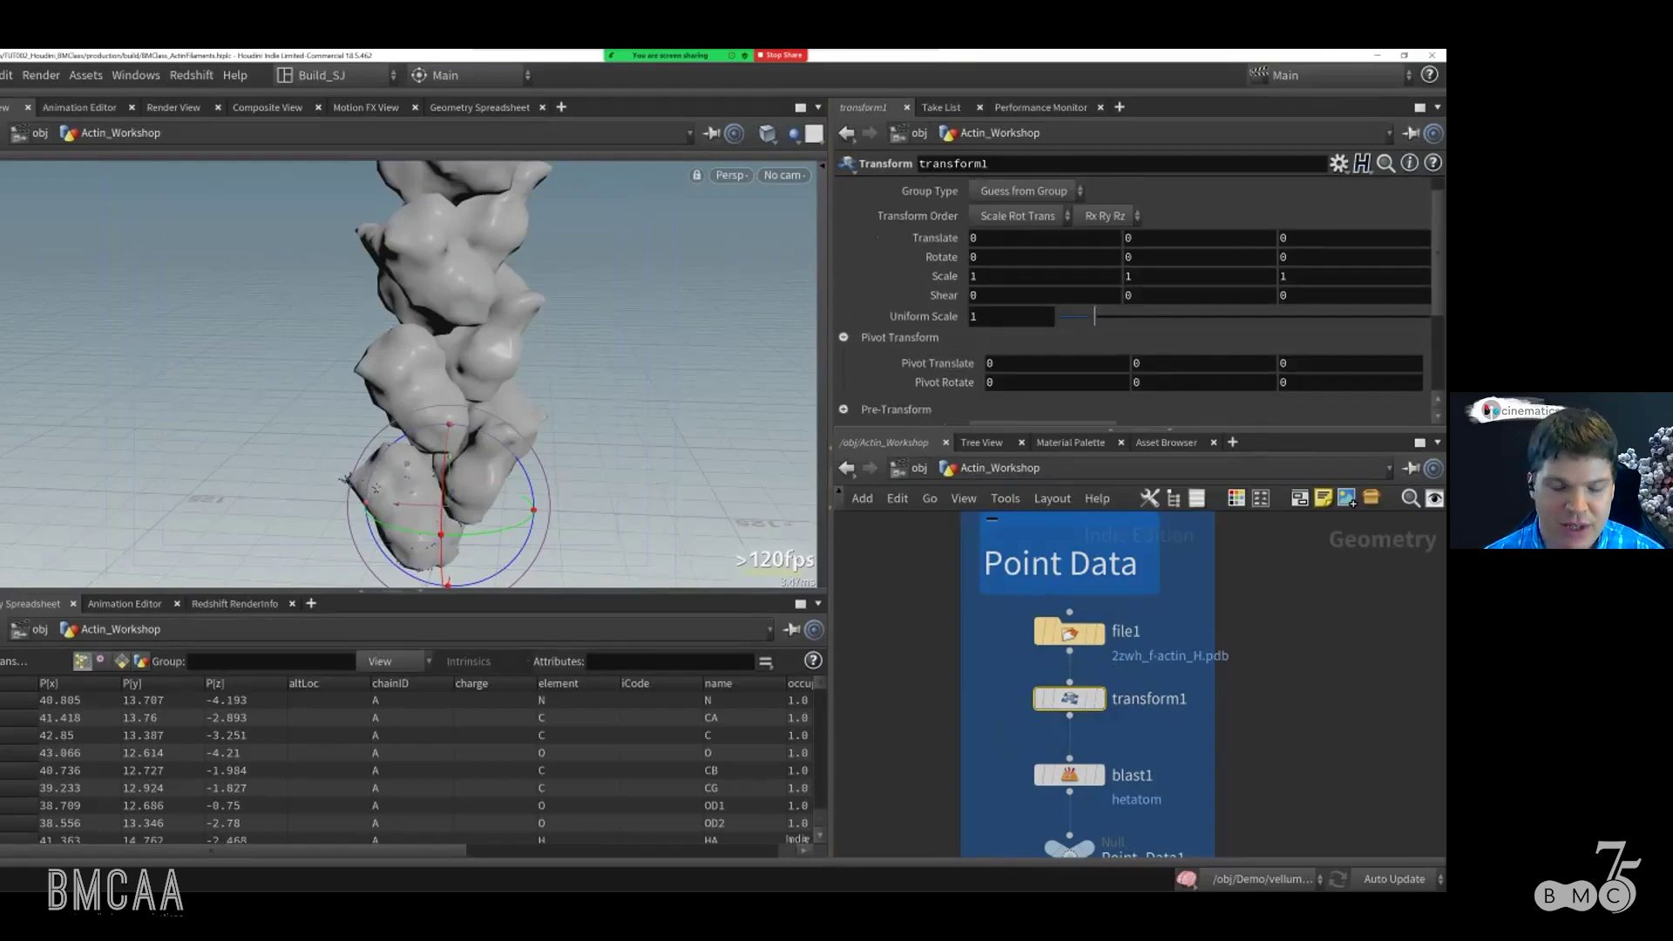
{"action": "left_click", "coordinate": [990, 363]}
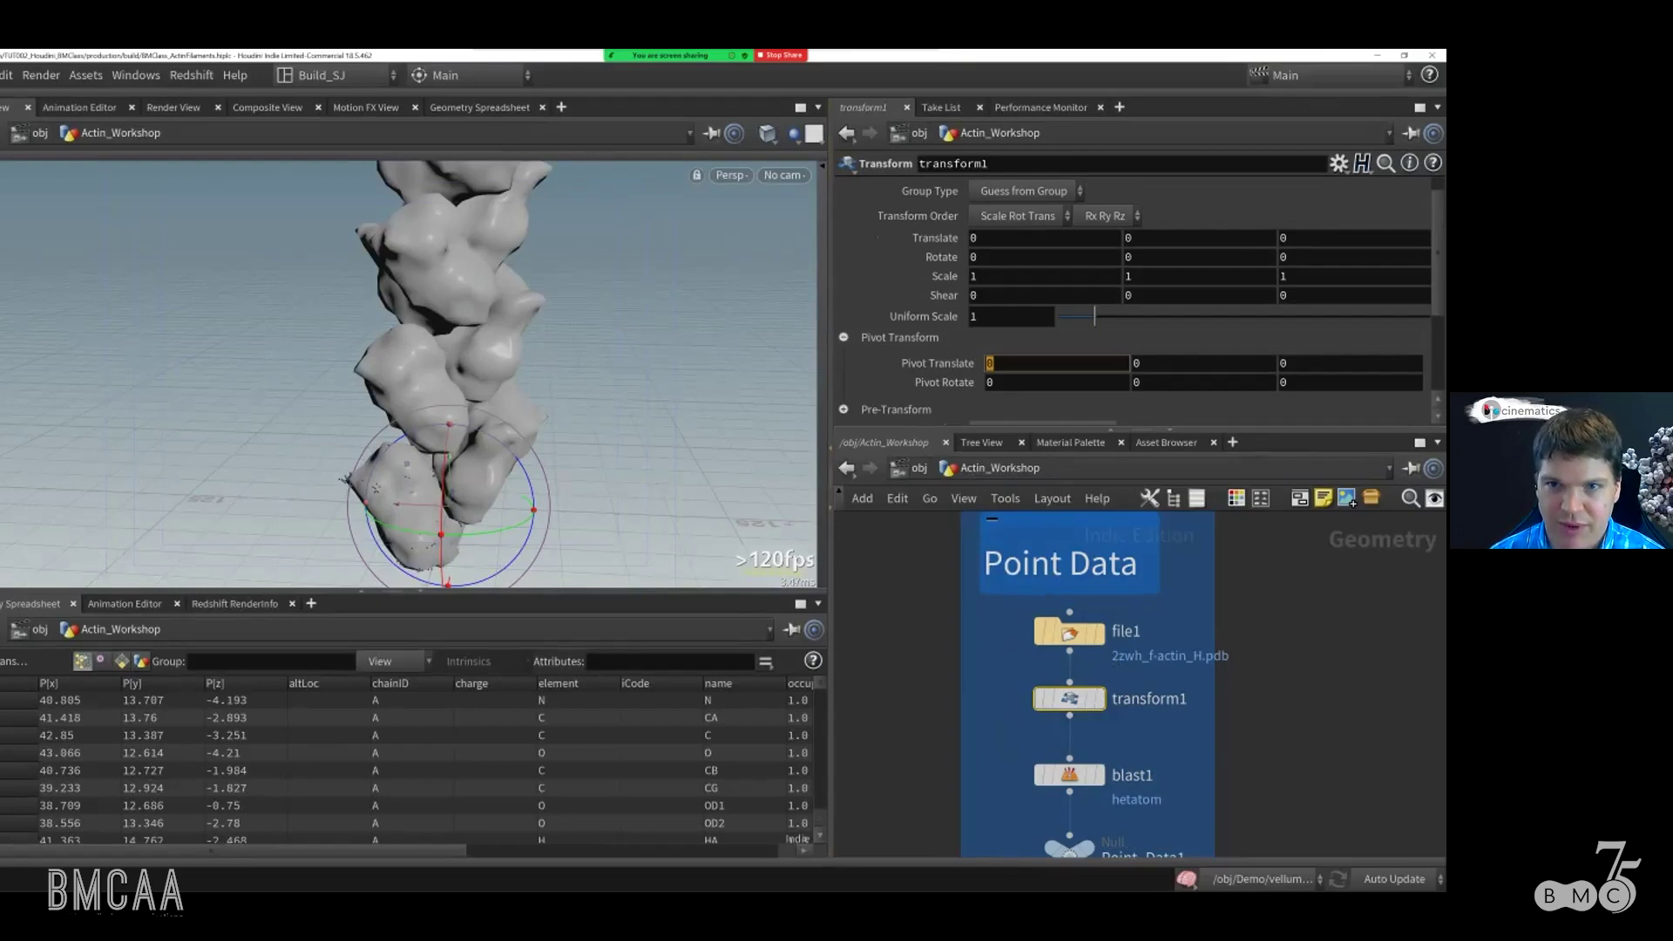
Step: Set the pivot translate of transform1 to 20.5, 0.3 and 2.9
{"action": "type", "text": "20.5"}
{"action": "key", "text": "Tab"}
{"action": "type", "text": ".3"}
{"action": "key", "text": "Tab"}
{"action": "type", "text": "2.9"}
{"action": "key", "text": "Return"}
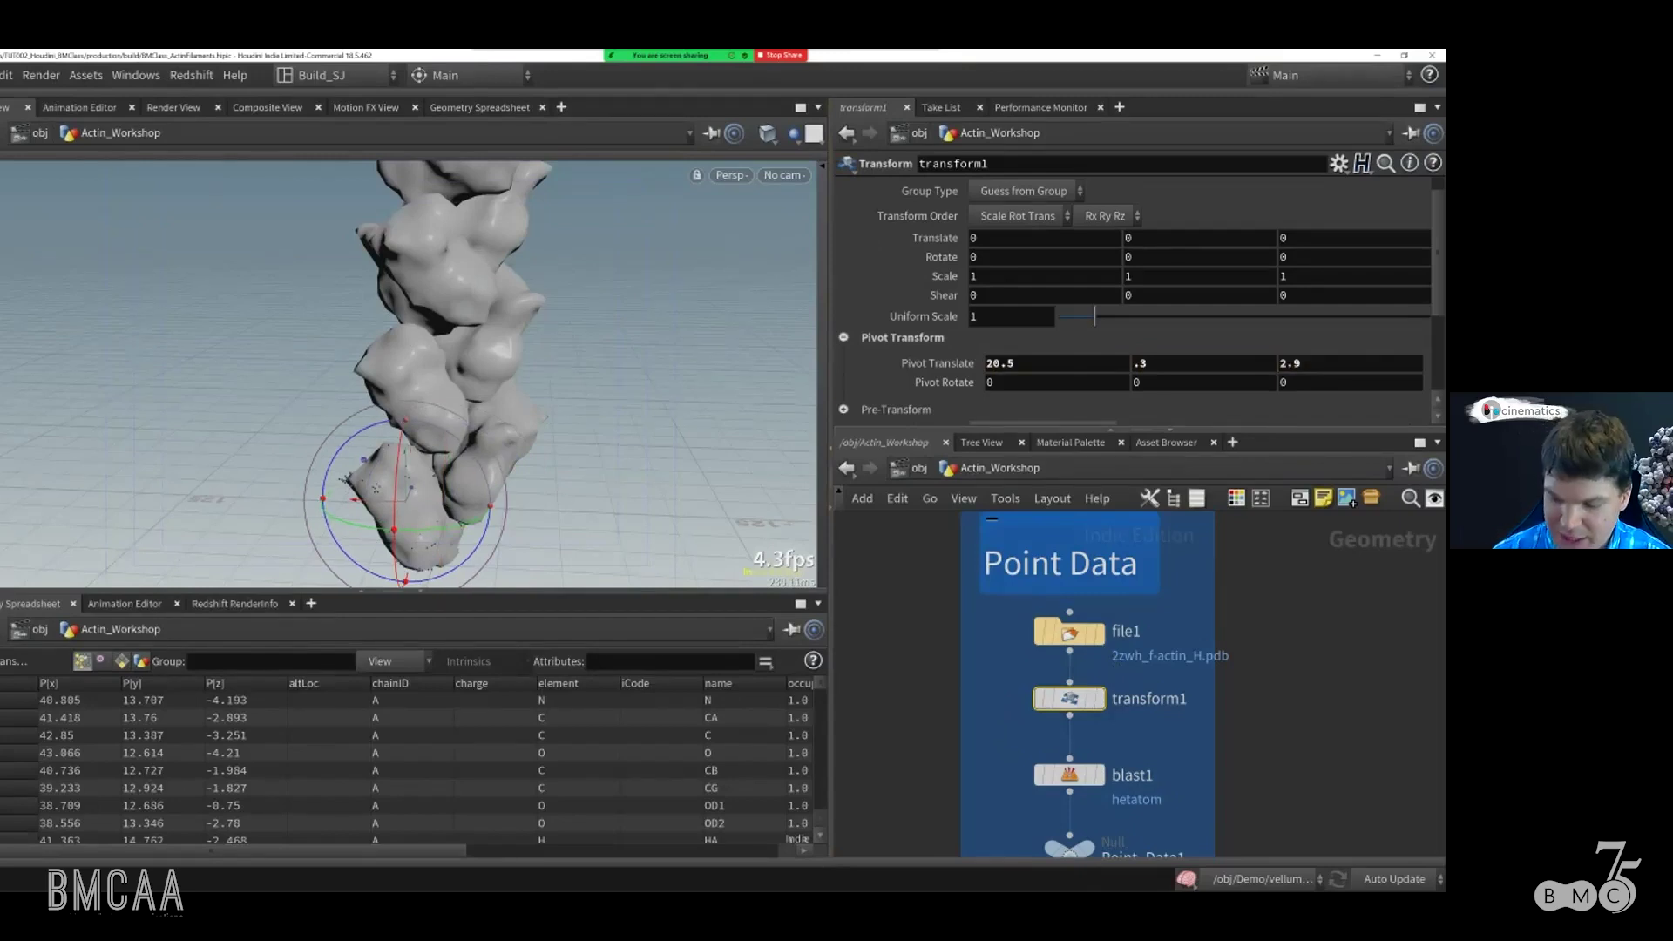
Step: Set the translate values of transform1 to -38.9, 0.4 and 5.1
{"action": "double_click", "coordinate": [976, 238]}
{"action": "type", "text": "-38.9"}
{"action": "key", "text": "Tab"}
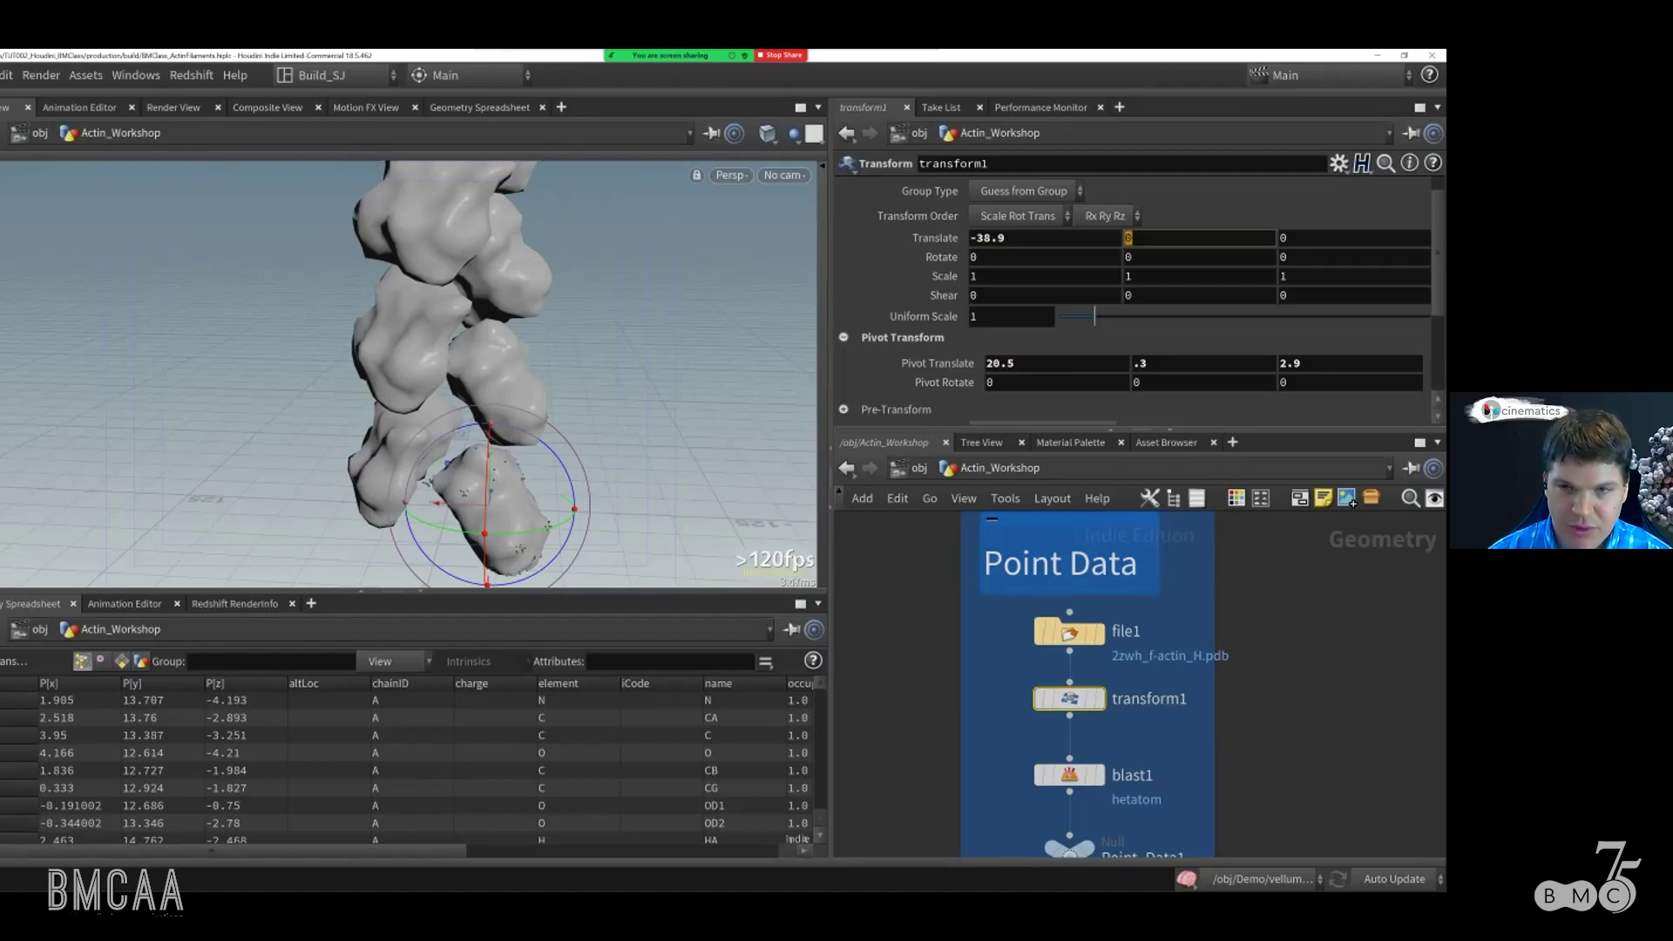
{"action": "type", "text": "-28.2"}
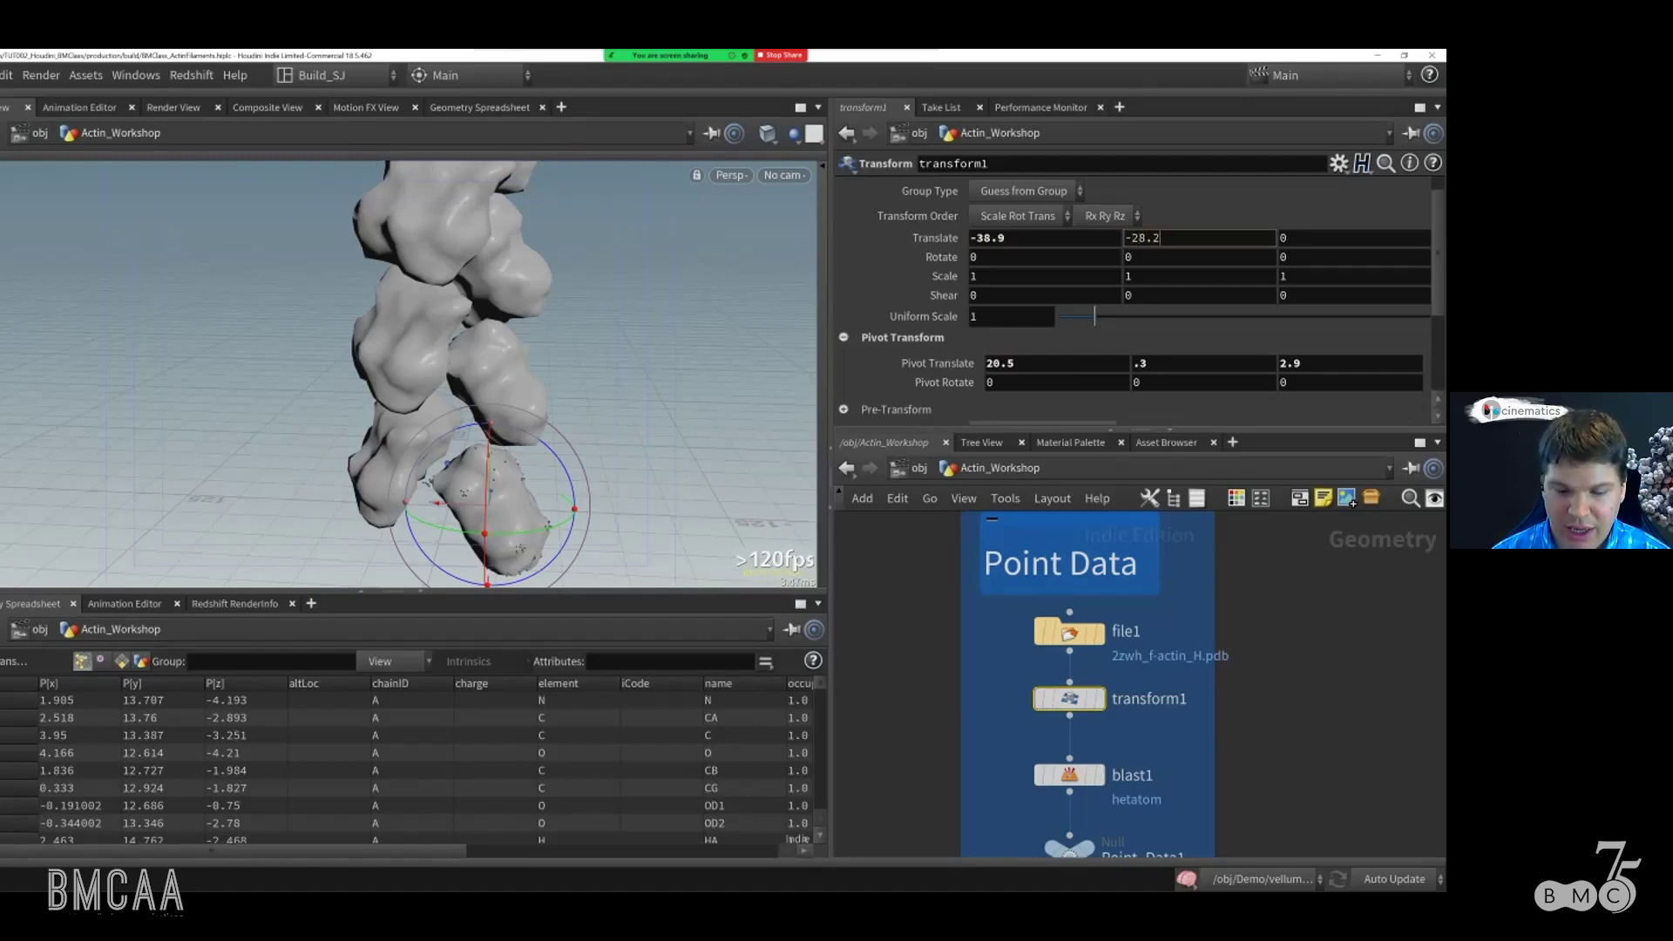
{"action": "key", "text": "Tab"}
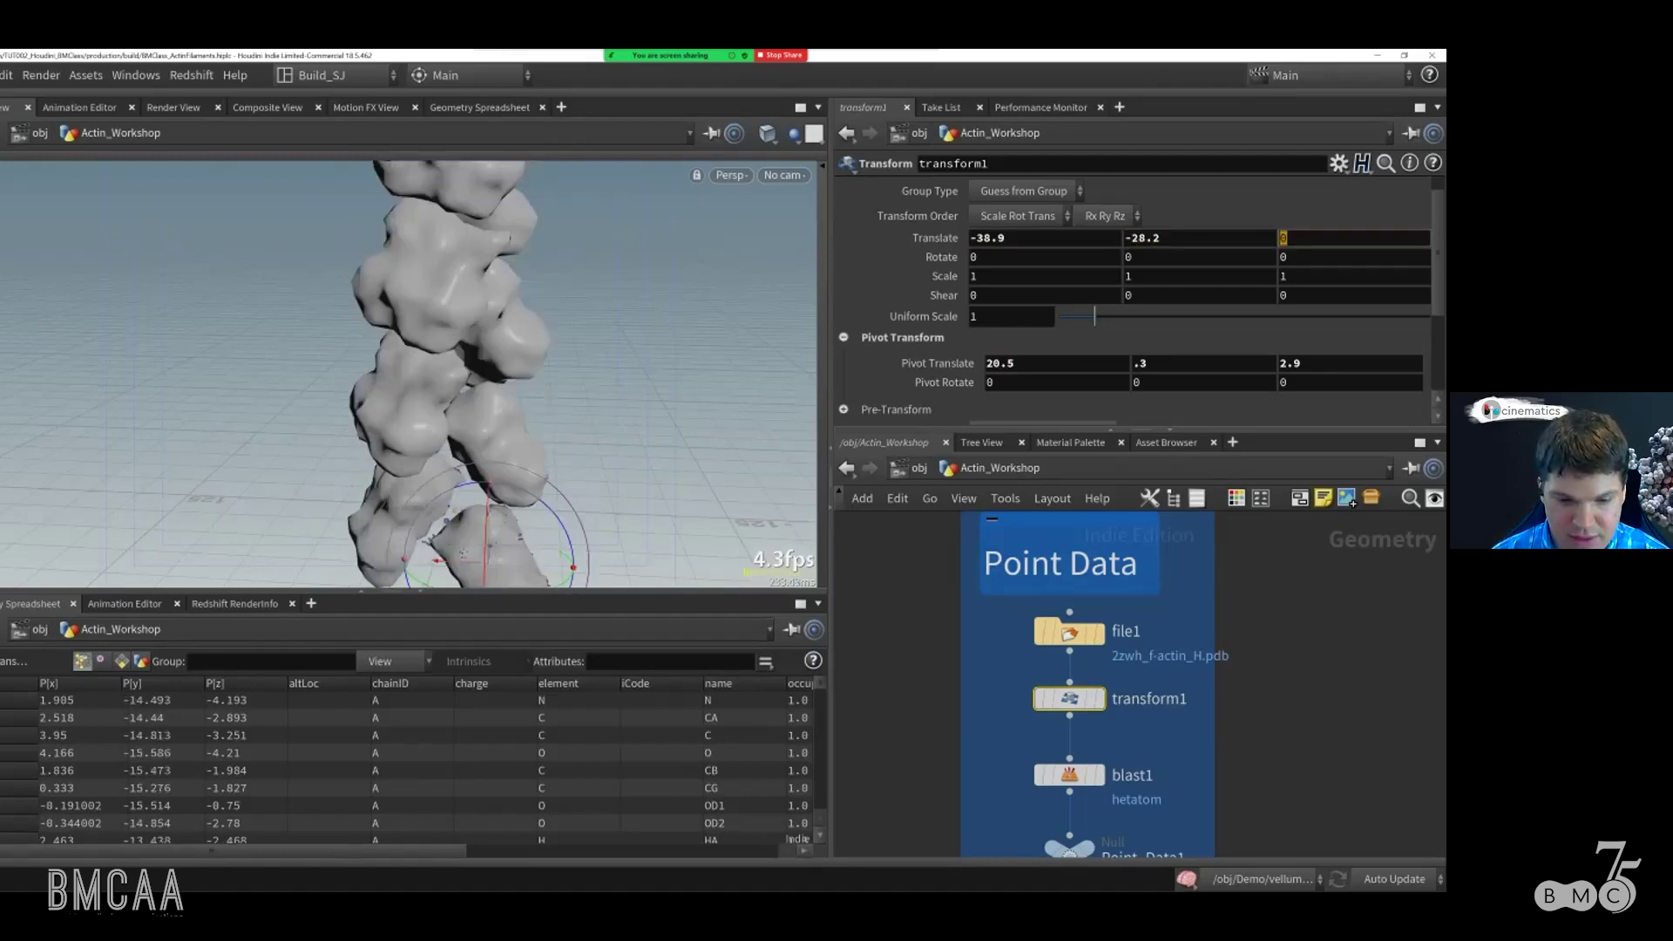
{"action": "key", "text": "shift+Tab"}
{"action": "type", "text": ".4"}
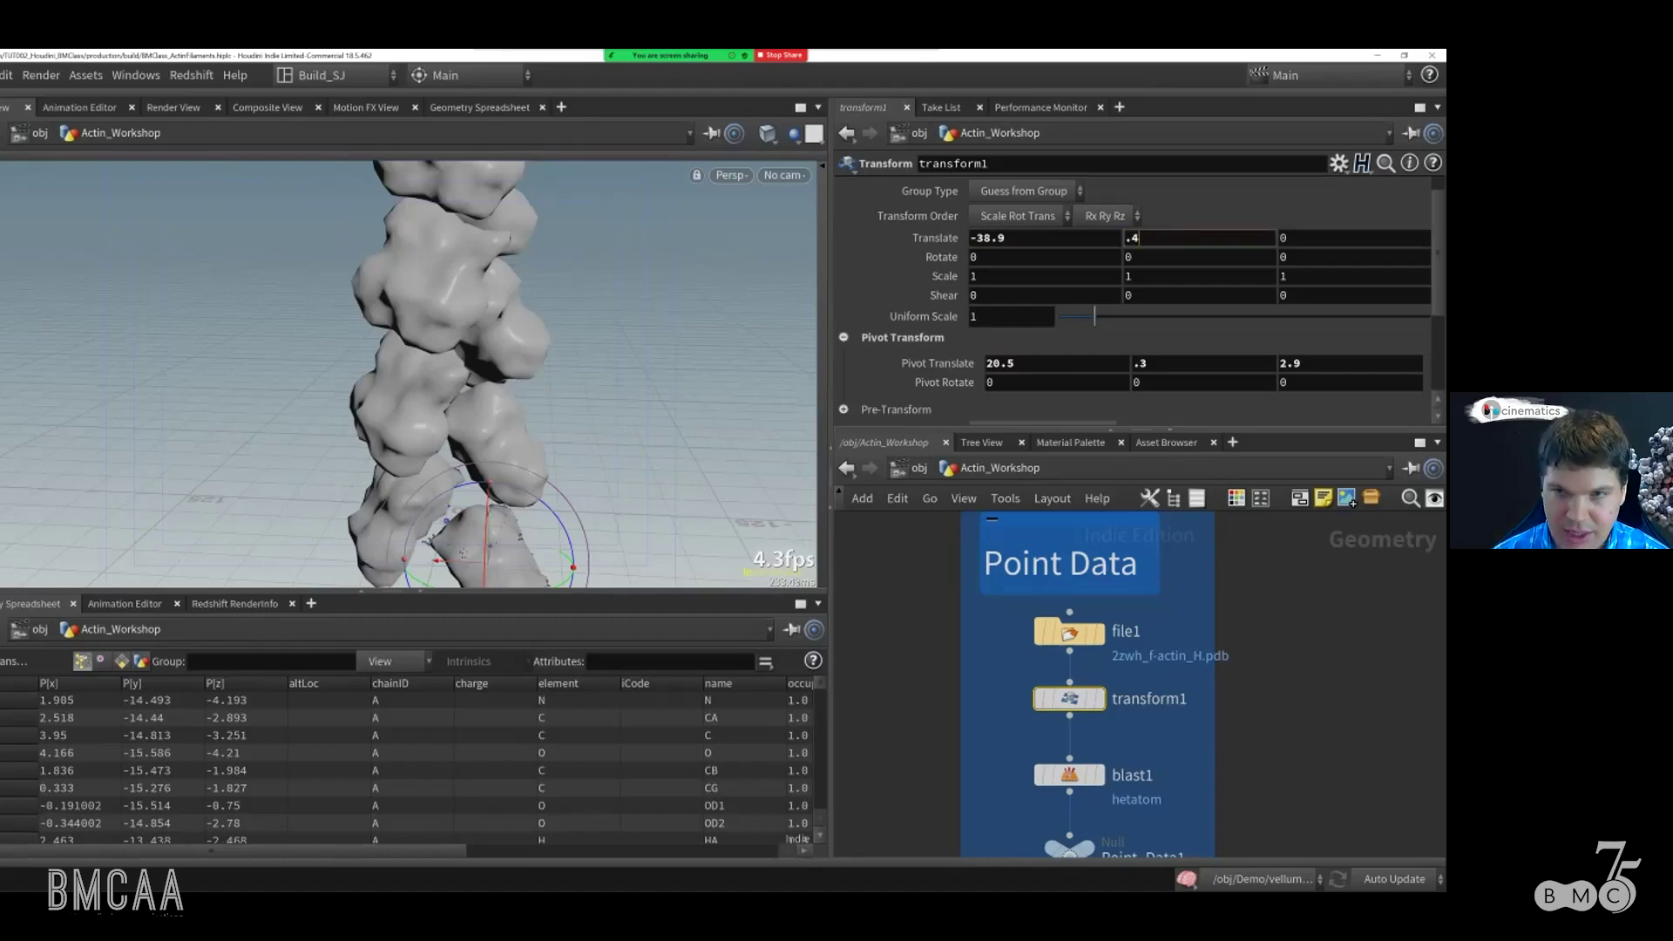
{"action": "key", "text": "Tab"}
{"action": "type", "text": "5.1"}
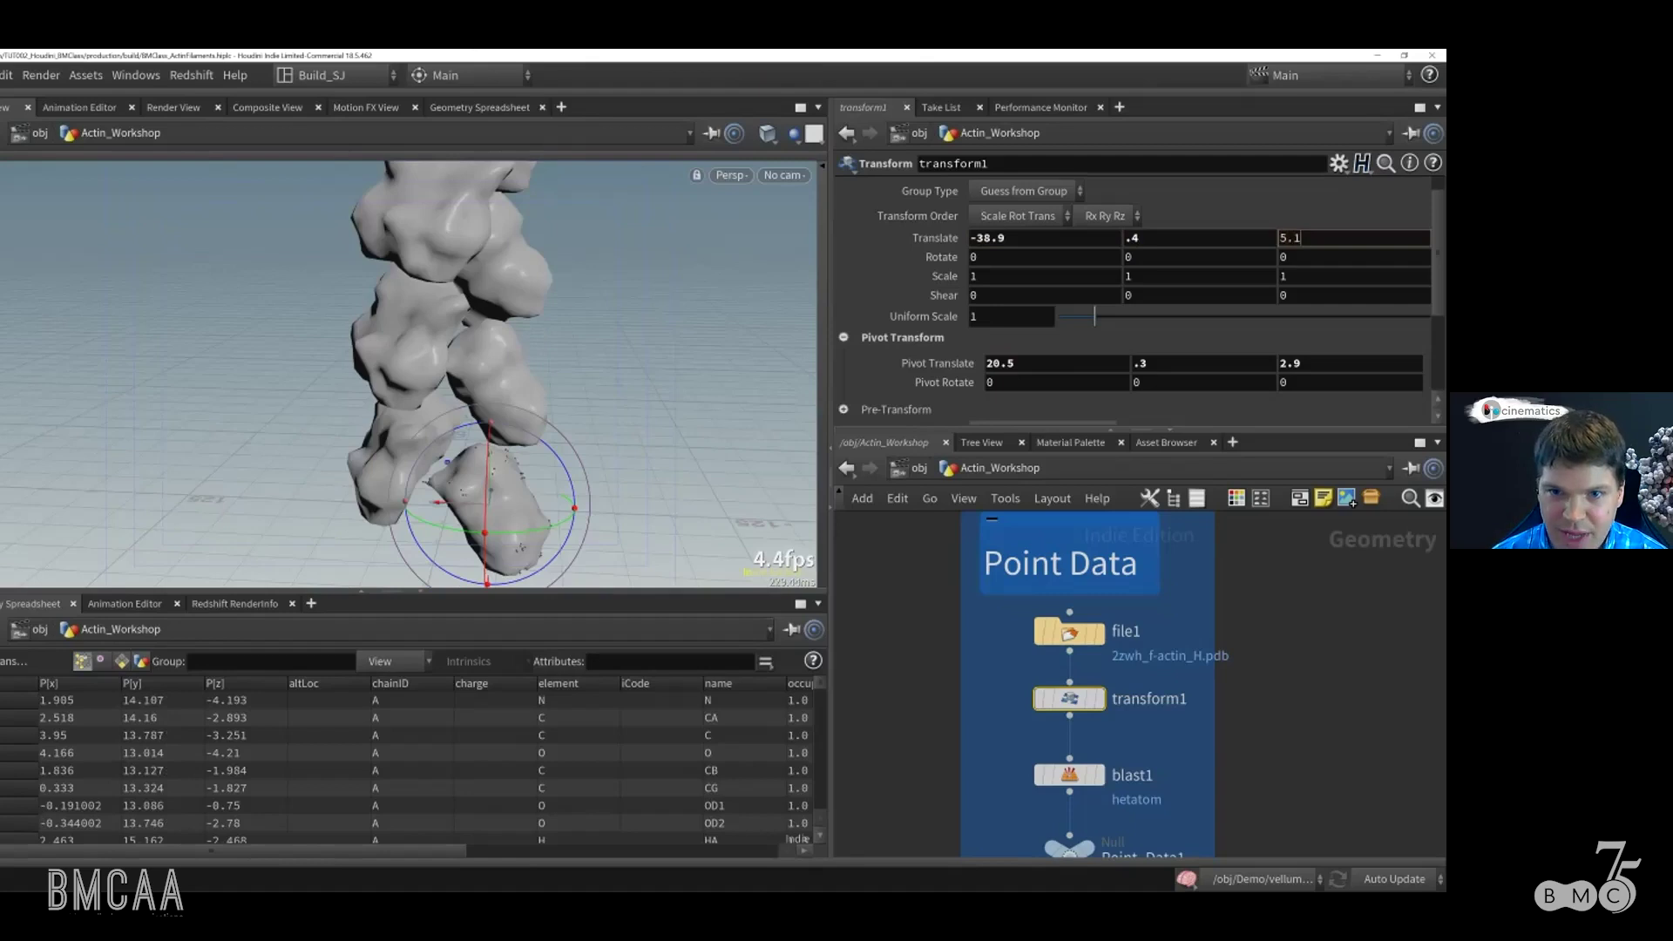
{"action": "key", "text": "Return"}
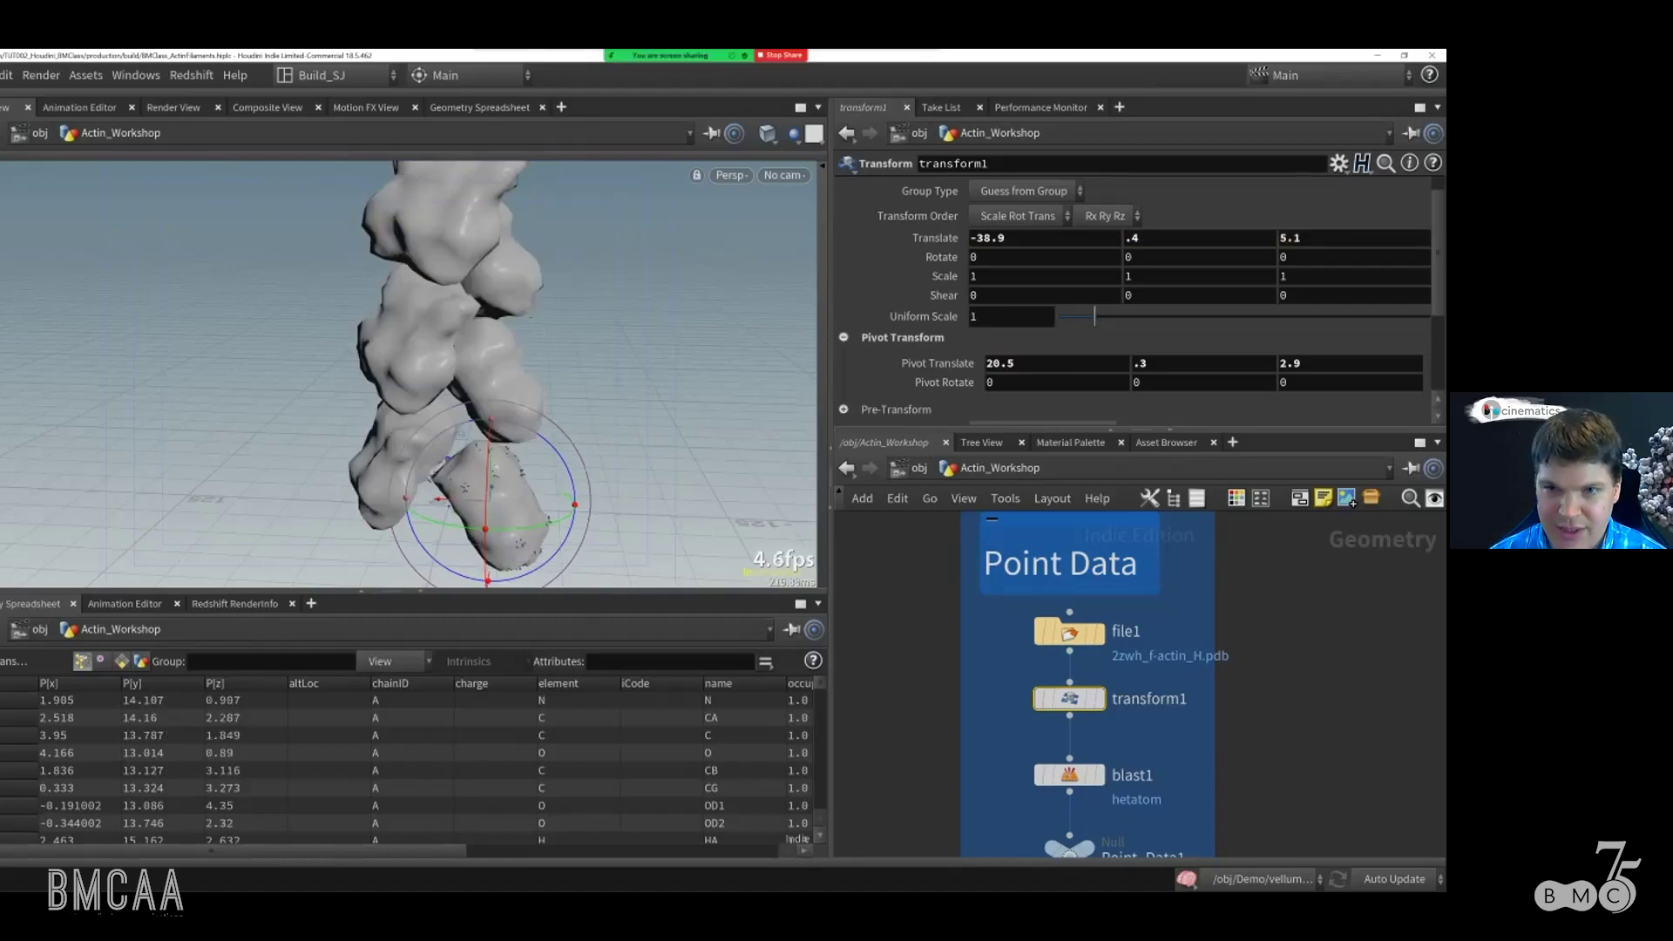
Step: Set the rotate values of transform1 to 90.5, -28.2 and -184
{"action": "left_click", "coordinate": [973, 257]}
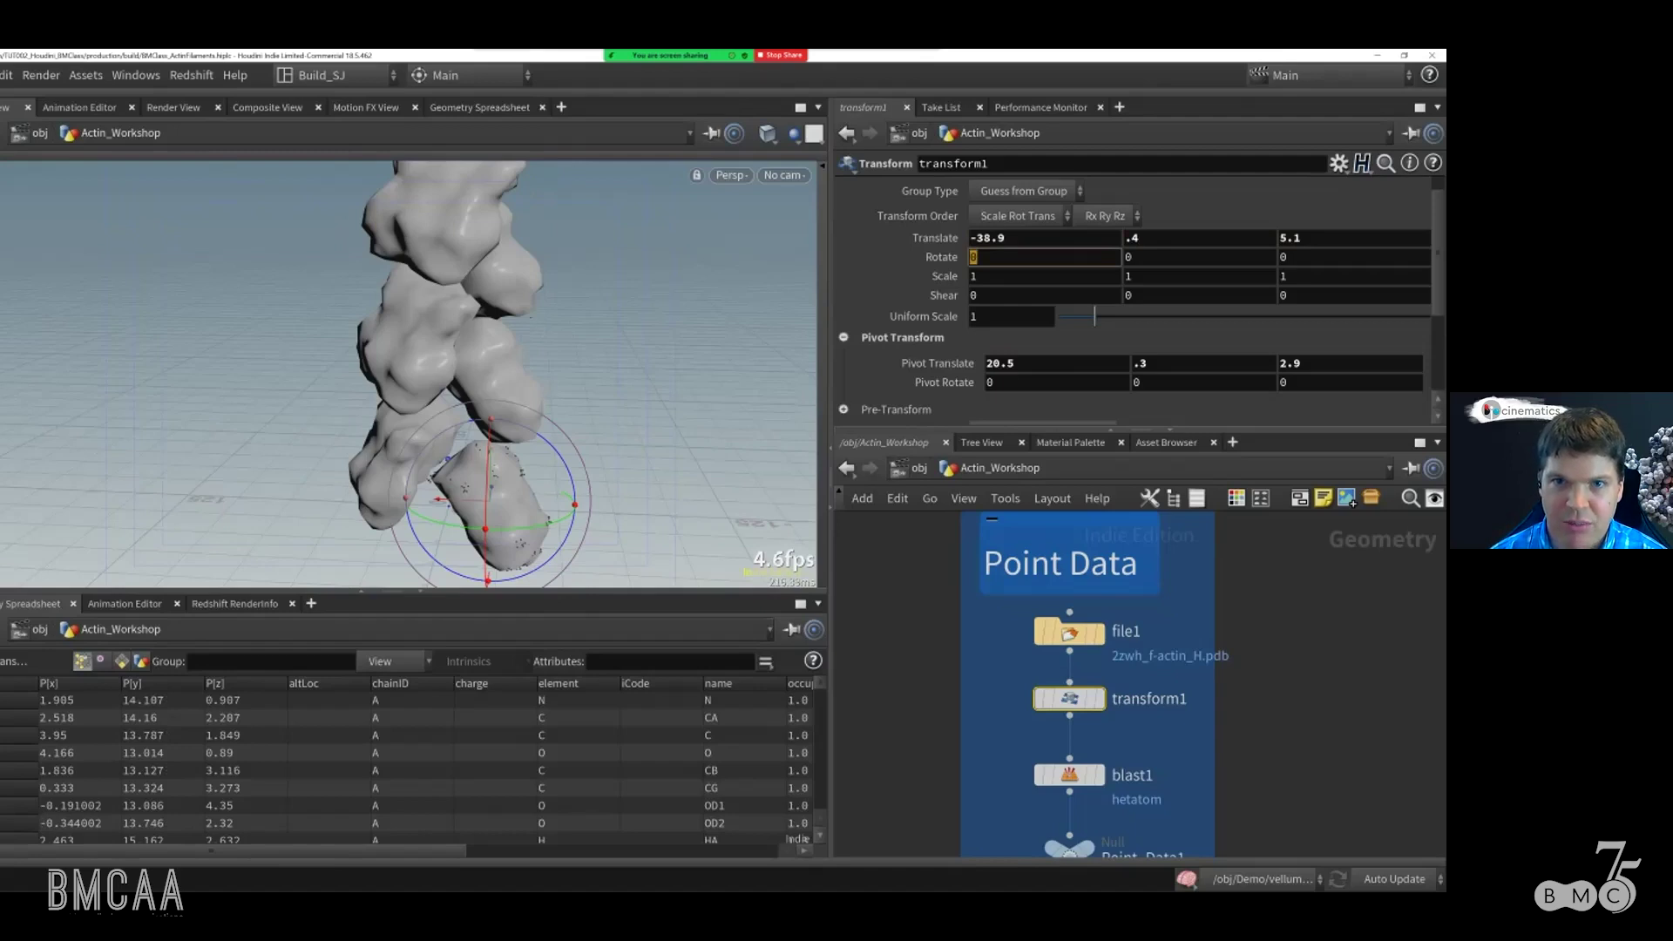
{"action": "type", "text": "90.5"}
{"action": "key", "text": "Tab"}
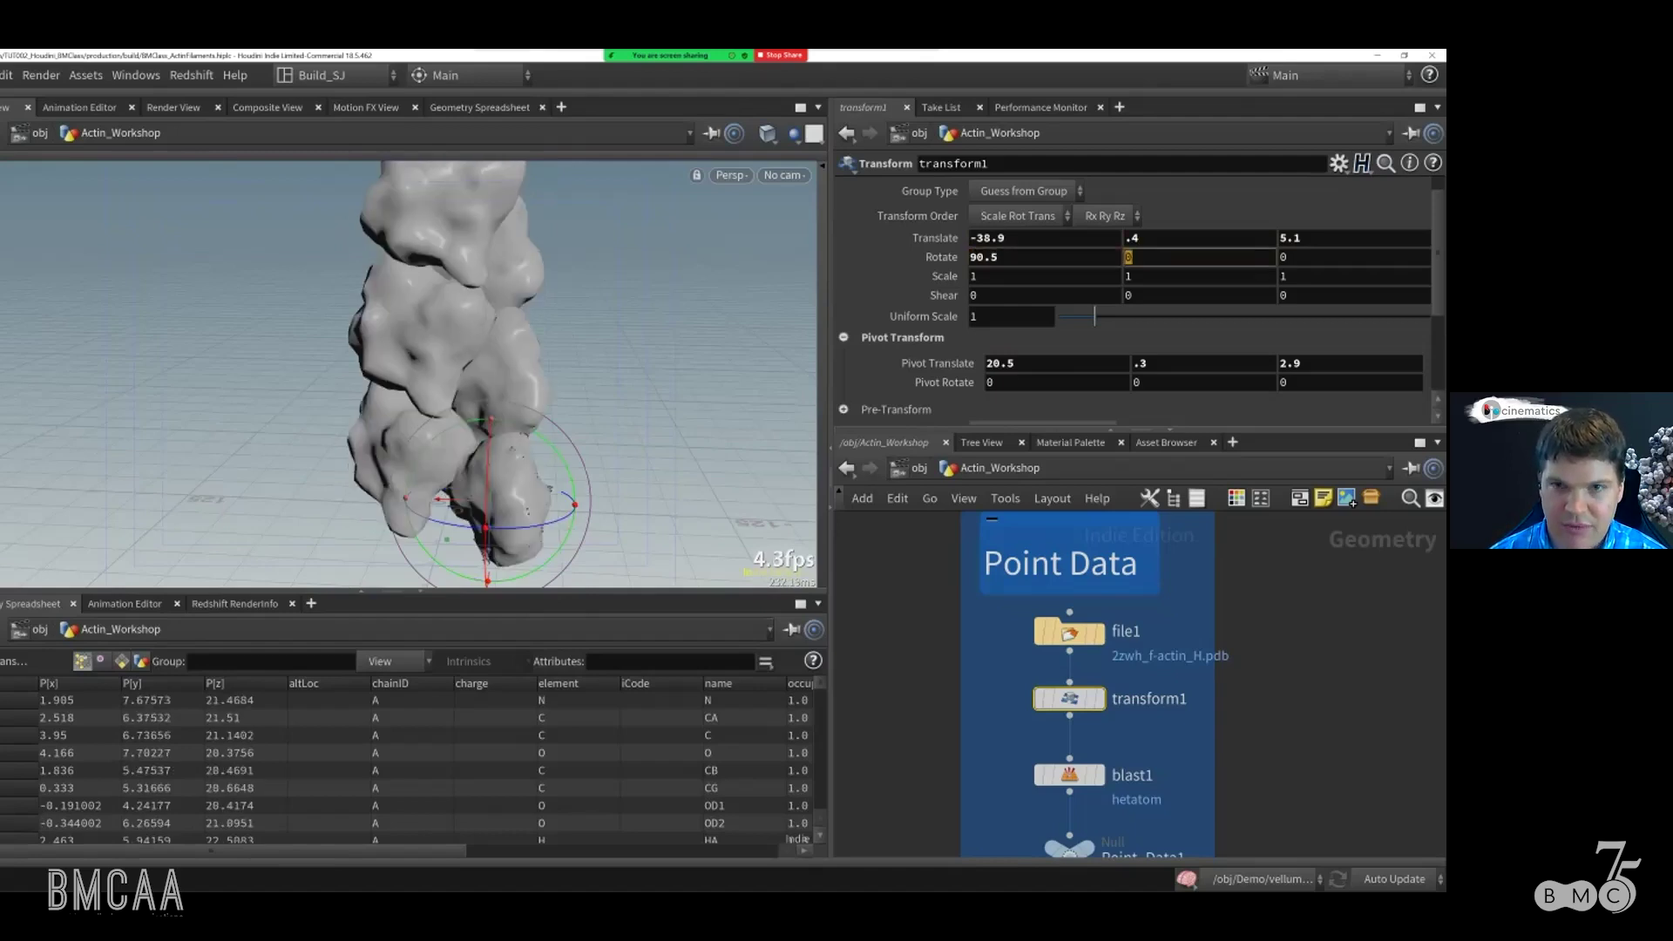
{"action": "type", "text": "-28.2"}
{"action": "key", "text": "Tab"}
{"action": "type", "text": "-184"}
{"action": "key", "text": "Return"}
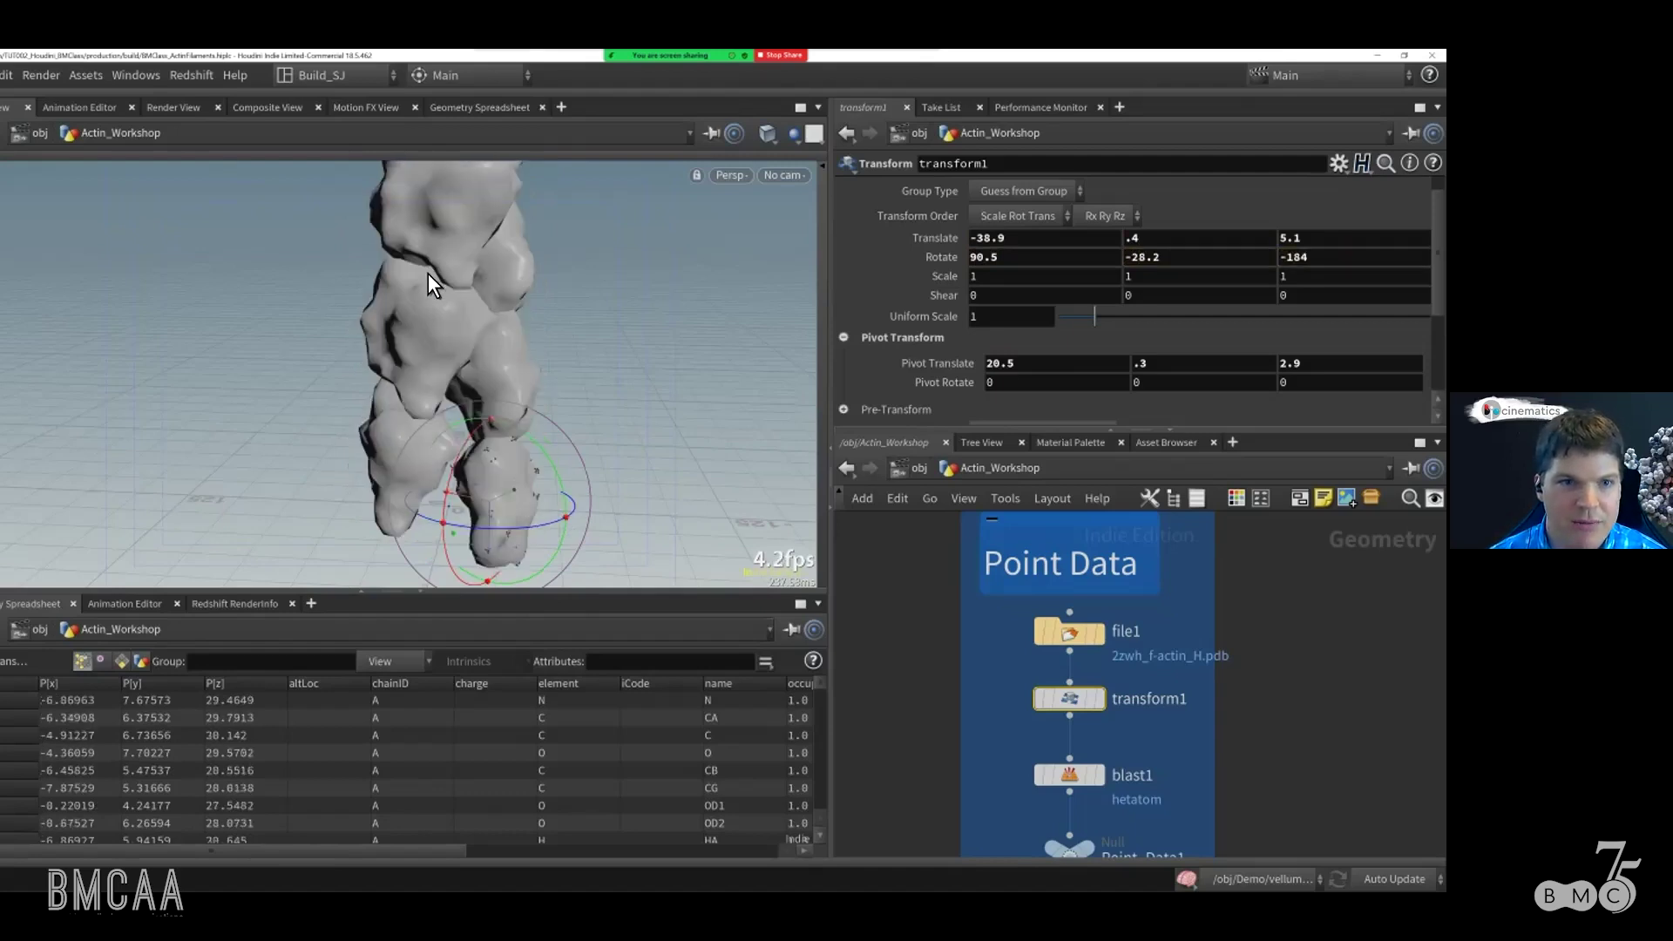
Step: Set the selected input of switch1 to 0 so the remesh1 branch is used
{"action": "left_click_drag", "start_coordinate": [369, 388], "coordinate": [314, 436], "text": "alt"}
{"action": "right_click_drag", "start_coordinate": [313, 436], "coordinate": [419, 383], "text": "alt"}
{"action": "left_click_drag", "start_coordinate": [419, 382], "coordinate": [497, 398]}
{"action": "right_click_drag", "start_coordinate": [498, 398], "coordinate": [480, 357], "text": "alt"}
{"action": "middle_click_drag", "start_coordinate": [1267, 784], "coordinate": [1218, 589]}
{"action": "scroll", "coordinate": [1257, 623], "scroll_direction": "down", "scroll_amount": 5}
{"action": "middle_click_drag", "start_coordinate": [1289, 749], "coordinate": [1171, 608]}
{"action": "scroll", "coordinate": [1185, 757], "scroll_direction": "up", "scroll_amount": 4}
{"action": "middle_click_drag", "start_coordinate": [1185, 758], "coordinate": [1197, 629]}
{"action": "left_click", "coordinate": [1157, 682]}
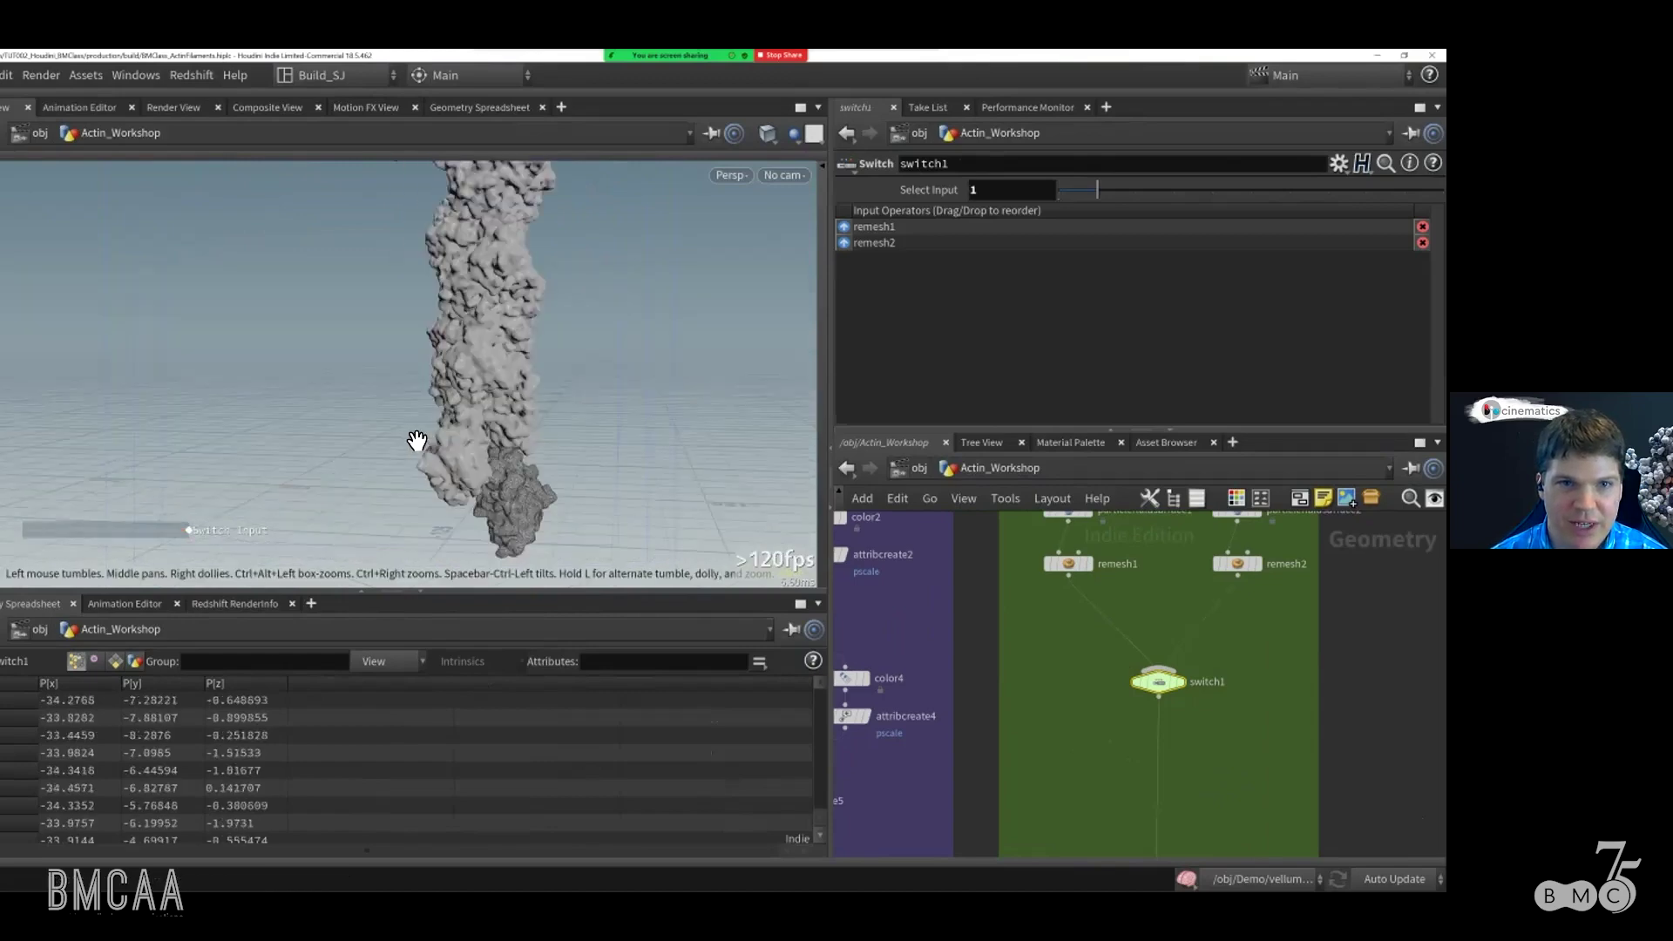
{"action": "scroll", "coordinate": [516, 440], "scroll_direction": "up", "scroll_amount": 5}
{"action": "left_click_drag", "start_coordinate": [563, 412], "coordinate": [505, 414]}
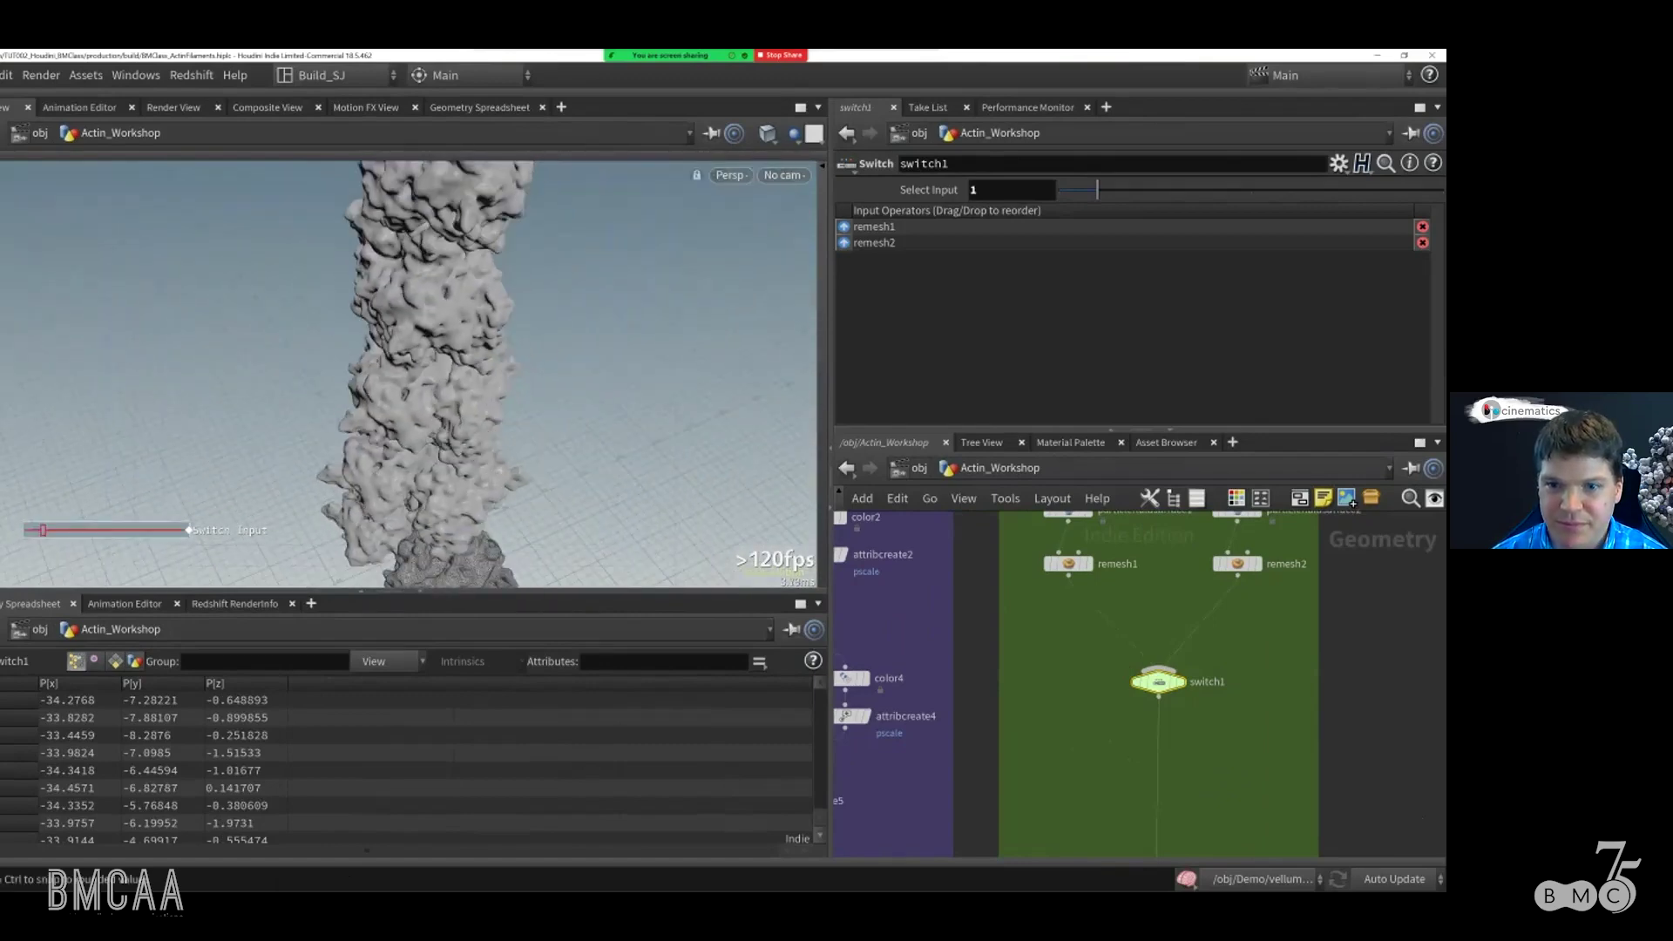
{"action": "left_click_drag", "start_coordinate": [1097, 190], "coordinate": [1058, 190]}
Step: Select copy1 in the Final Monomer group and reposition it farther below pack1
{"action": "scroll", "coordinate": [1254, 749], "scroll_direction": "down", "scroll_amount": 4}
{"action": "middle_click_drag", "start_coordinate": [1255, 749], "coordinate": [1262, 481]}
{"action": "scroll", "coordinate": [1191, 590], "scroll_direction": "up", "scroll_amount": 3}
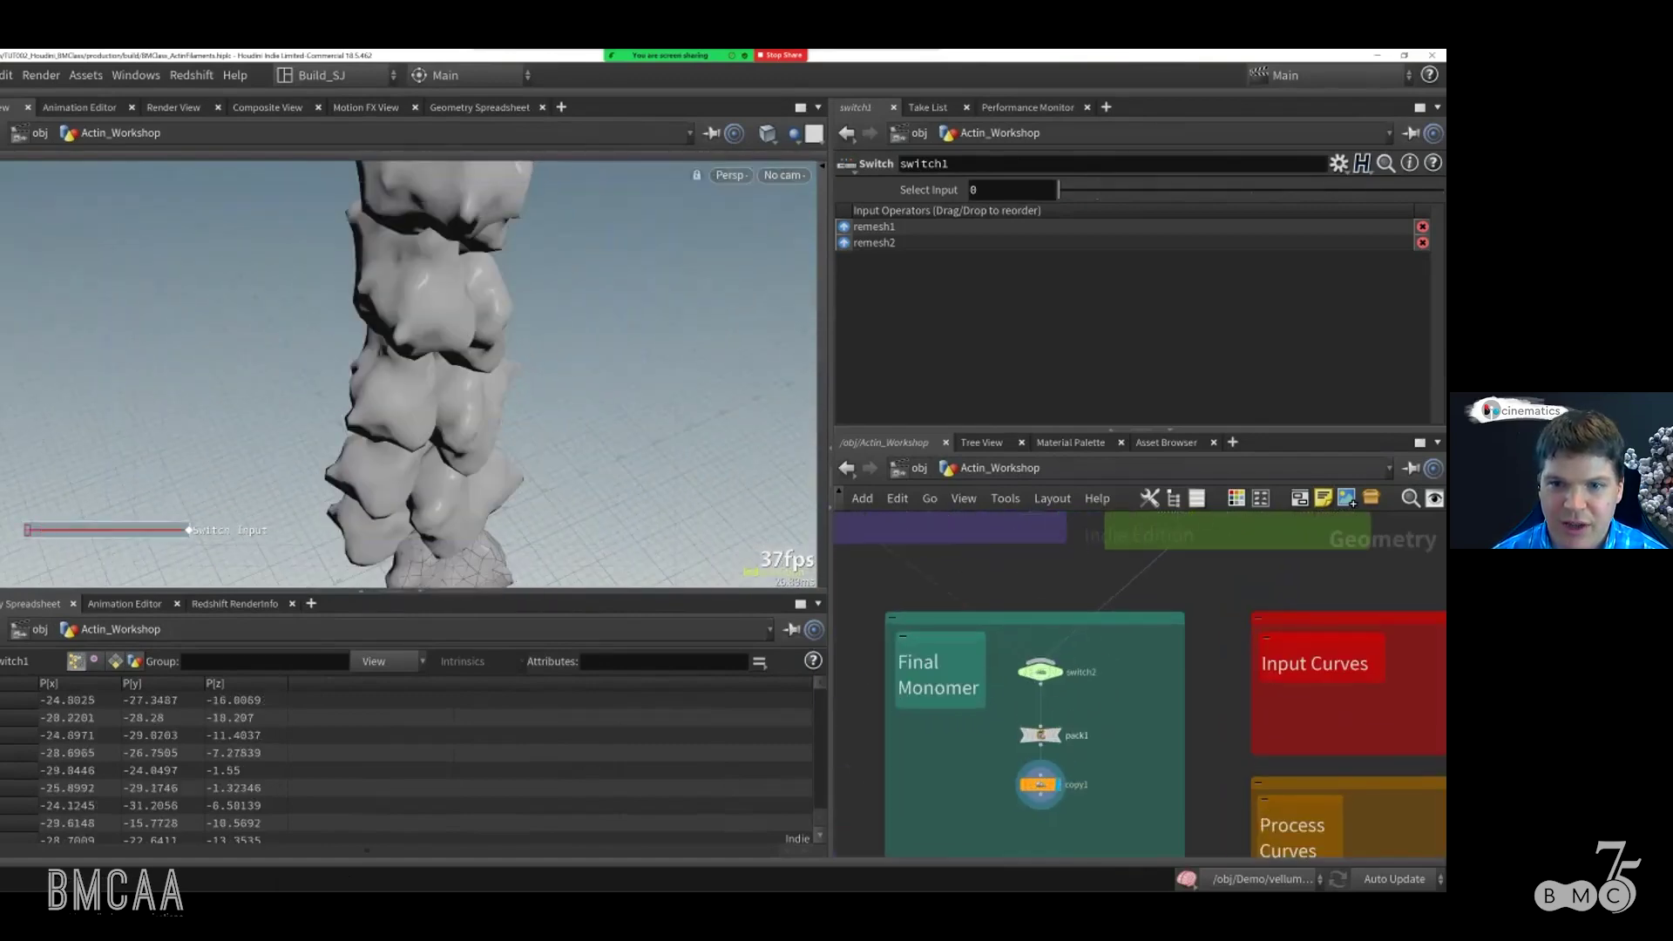
{"action": "left_click", "coordinate": [1038, 784]}
{"action": "middle_click_drag", "start_coordinate": [1037, 784], "coordinate": [1102, 656]}
{"action": "left_click_drag", "start_coordinate": [1102, 657], "coordinate": [1034, 748]}
{"action": "scroll", "coordinate": [492, 407], "scroll_direction": "down", "scroll_amount": 3}
{"action": "scroll", "coordinate": [492, 408], "scroll_direction": "up", "scroll_amount": 3}
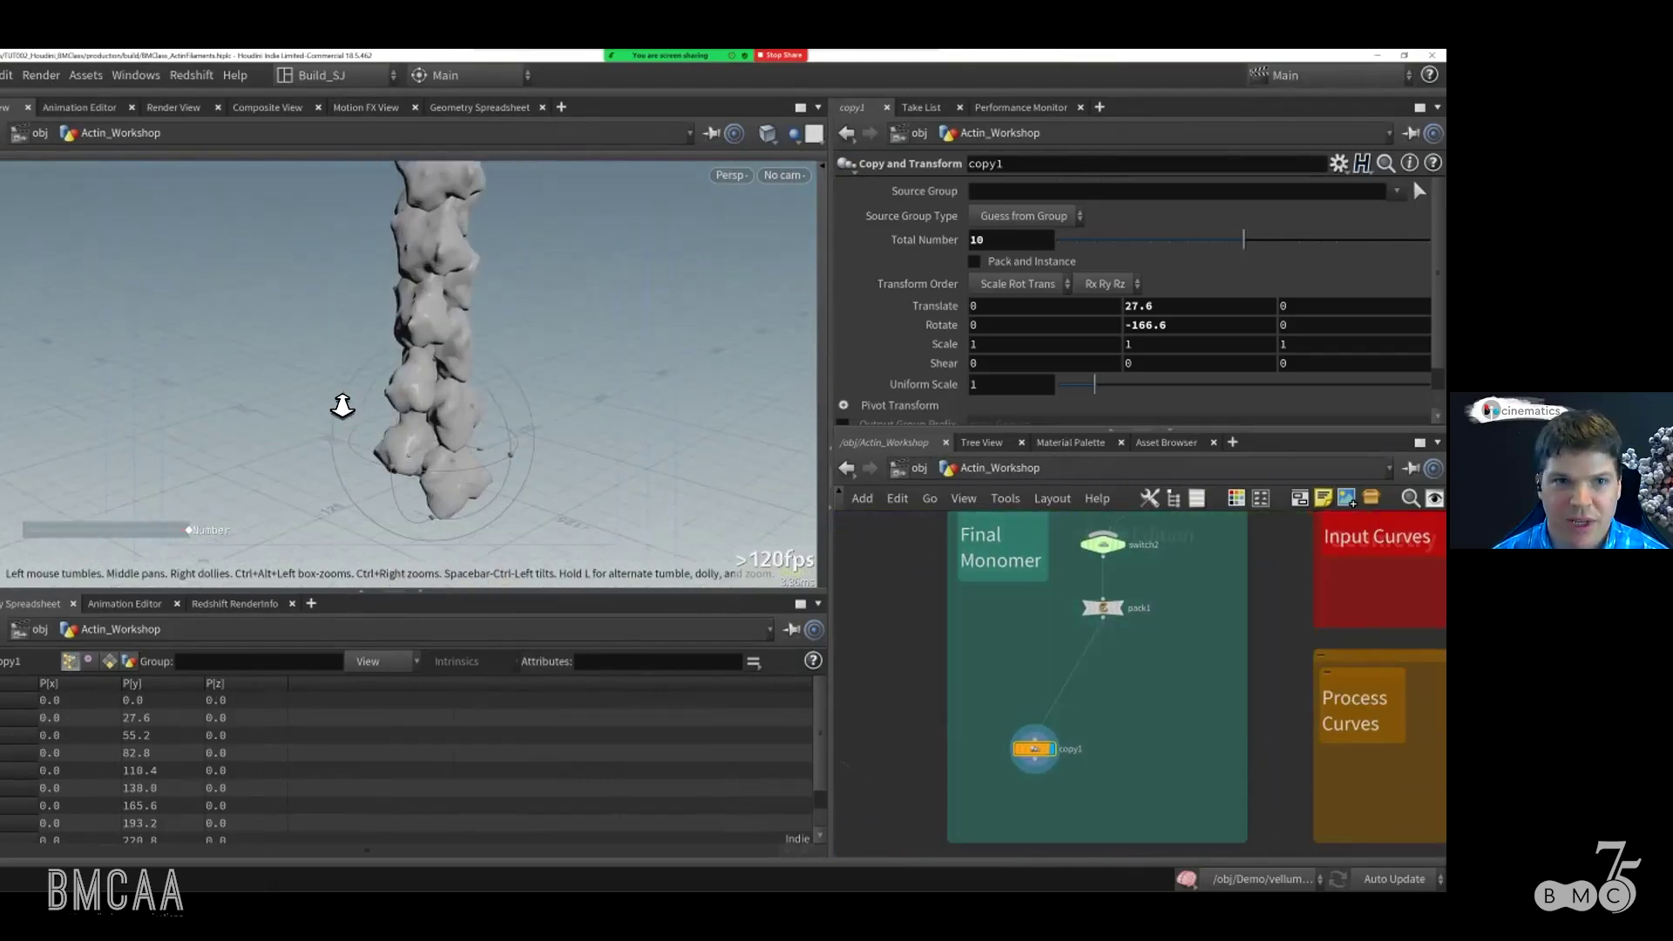
Step: Set the total number of copies in copy1 to 15
{"action": "left_click_drag", "start_coordinate": [187, 529], "coordinate": [144, 529]}
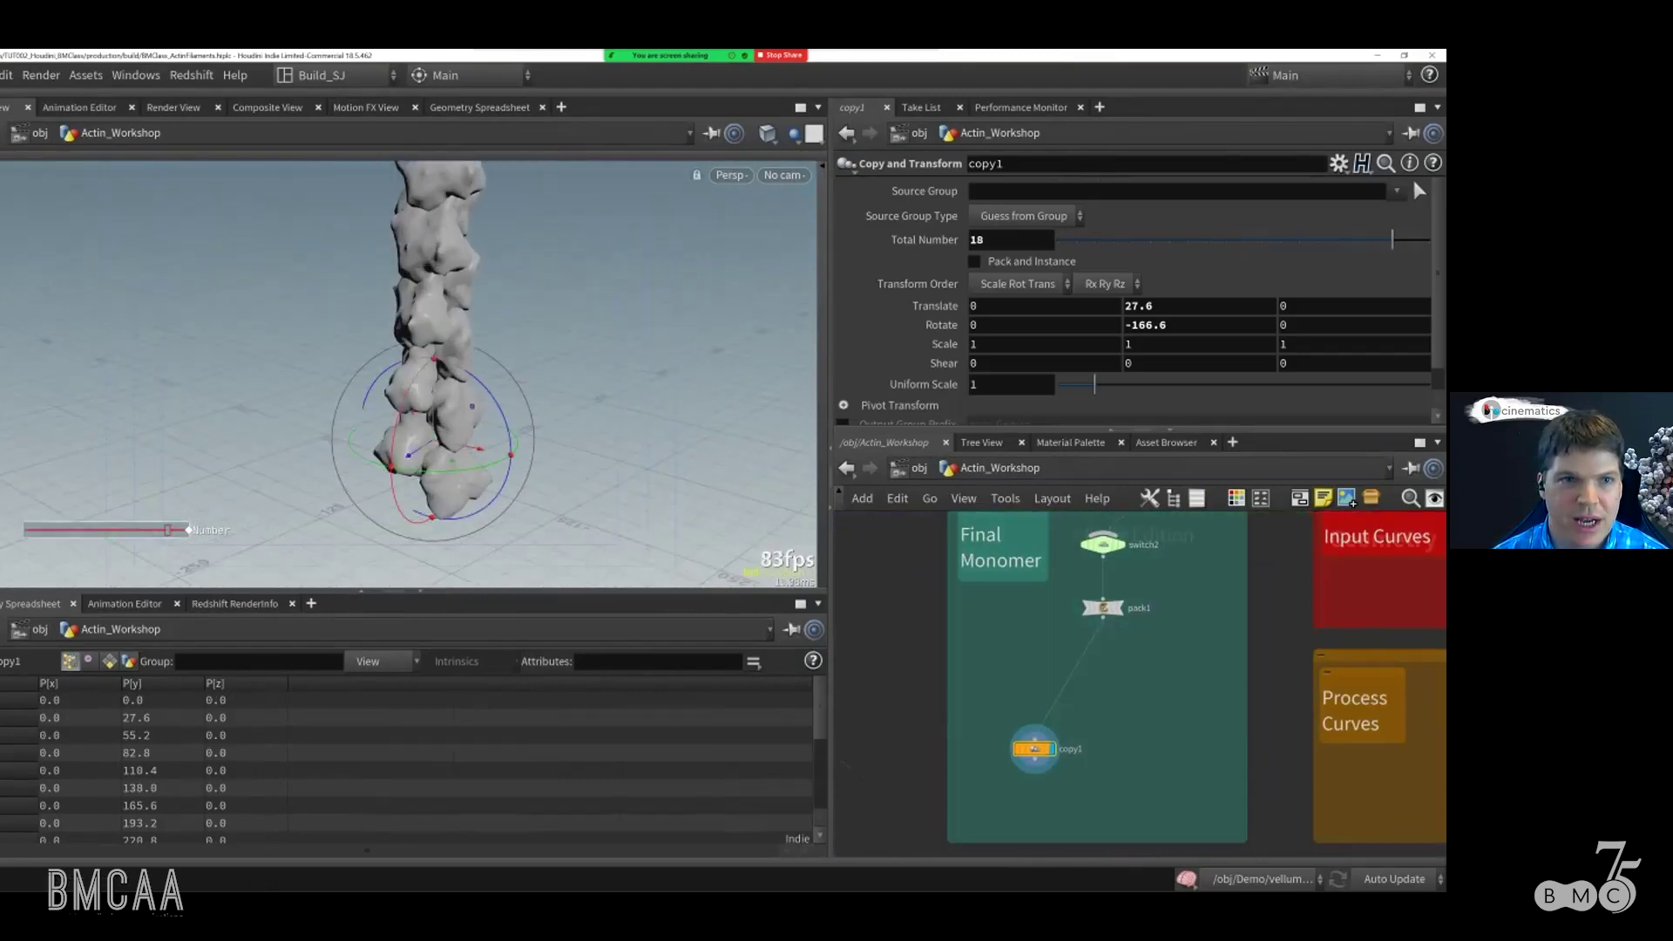
{"action": "scroll", "coordinate": [456, 313], "scroll_direction": "down", "scroll_amount": 5}
{"action": "scroll", "coordinate": [508, 349], "scroll_direction": "up", "scroll_amount": 3}
{"action": "scroll", "coordinate": [507, 349], "scroll_direction": "up", "scroll_amount": 3}
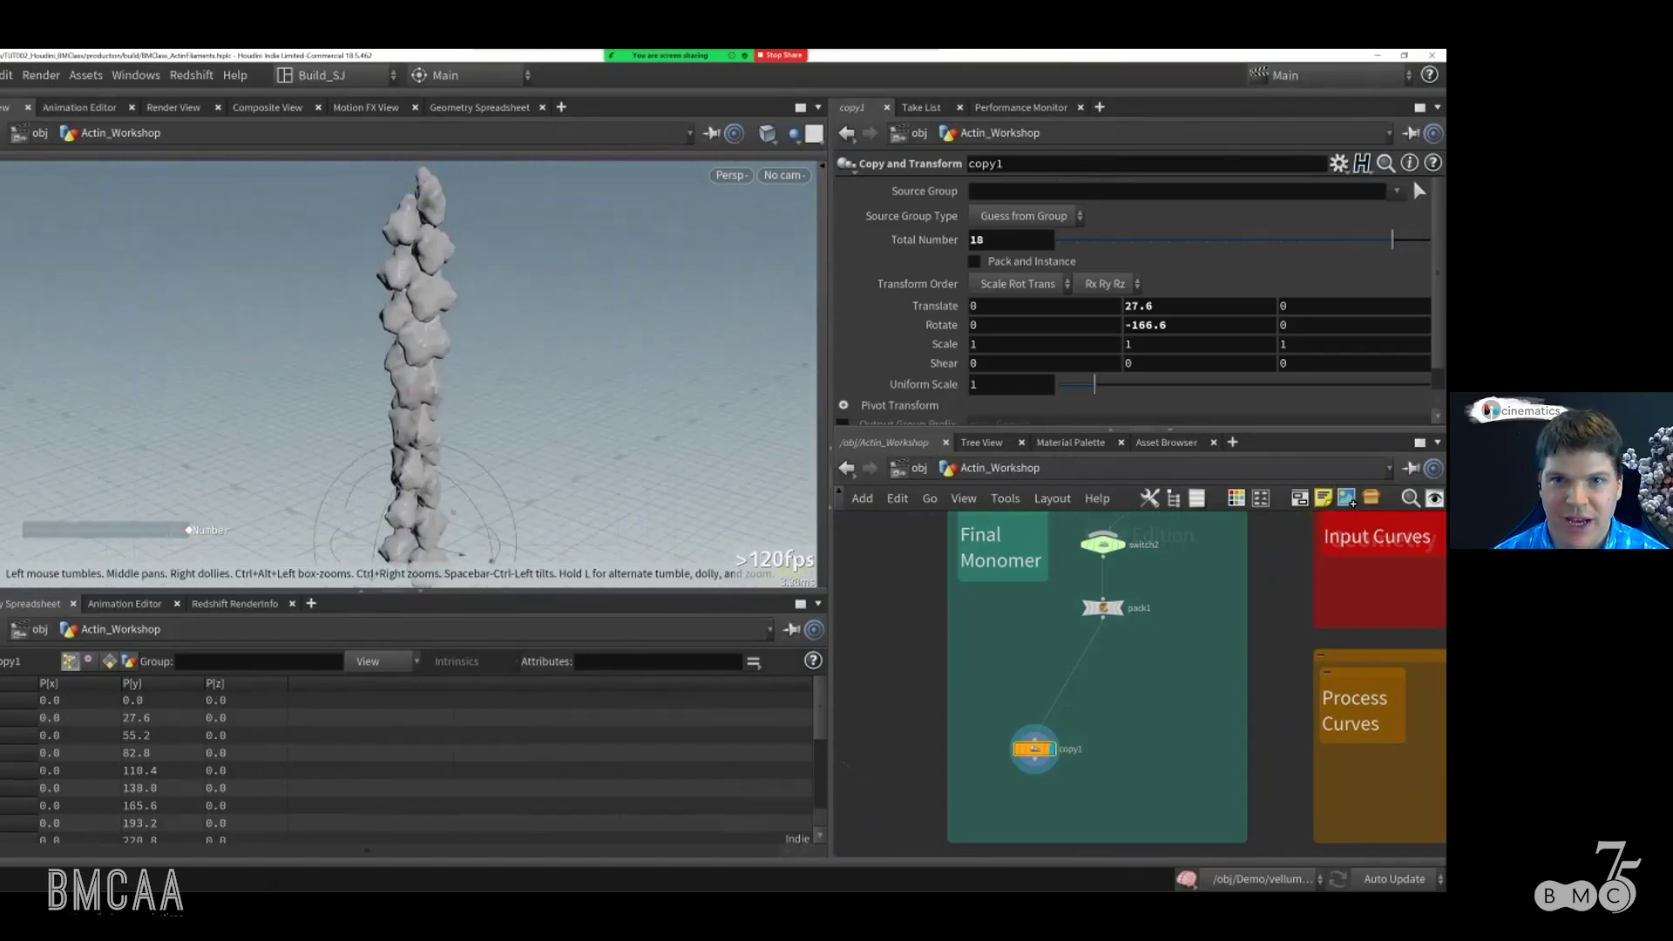
{"action": "left_click_drag", "start_coordinate": [167, 529], "coordinate": [142, 529]}
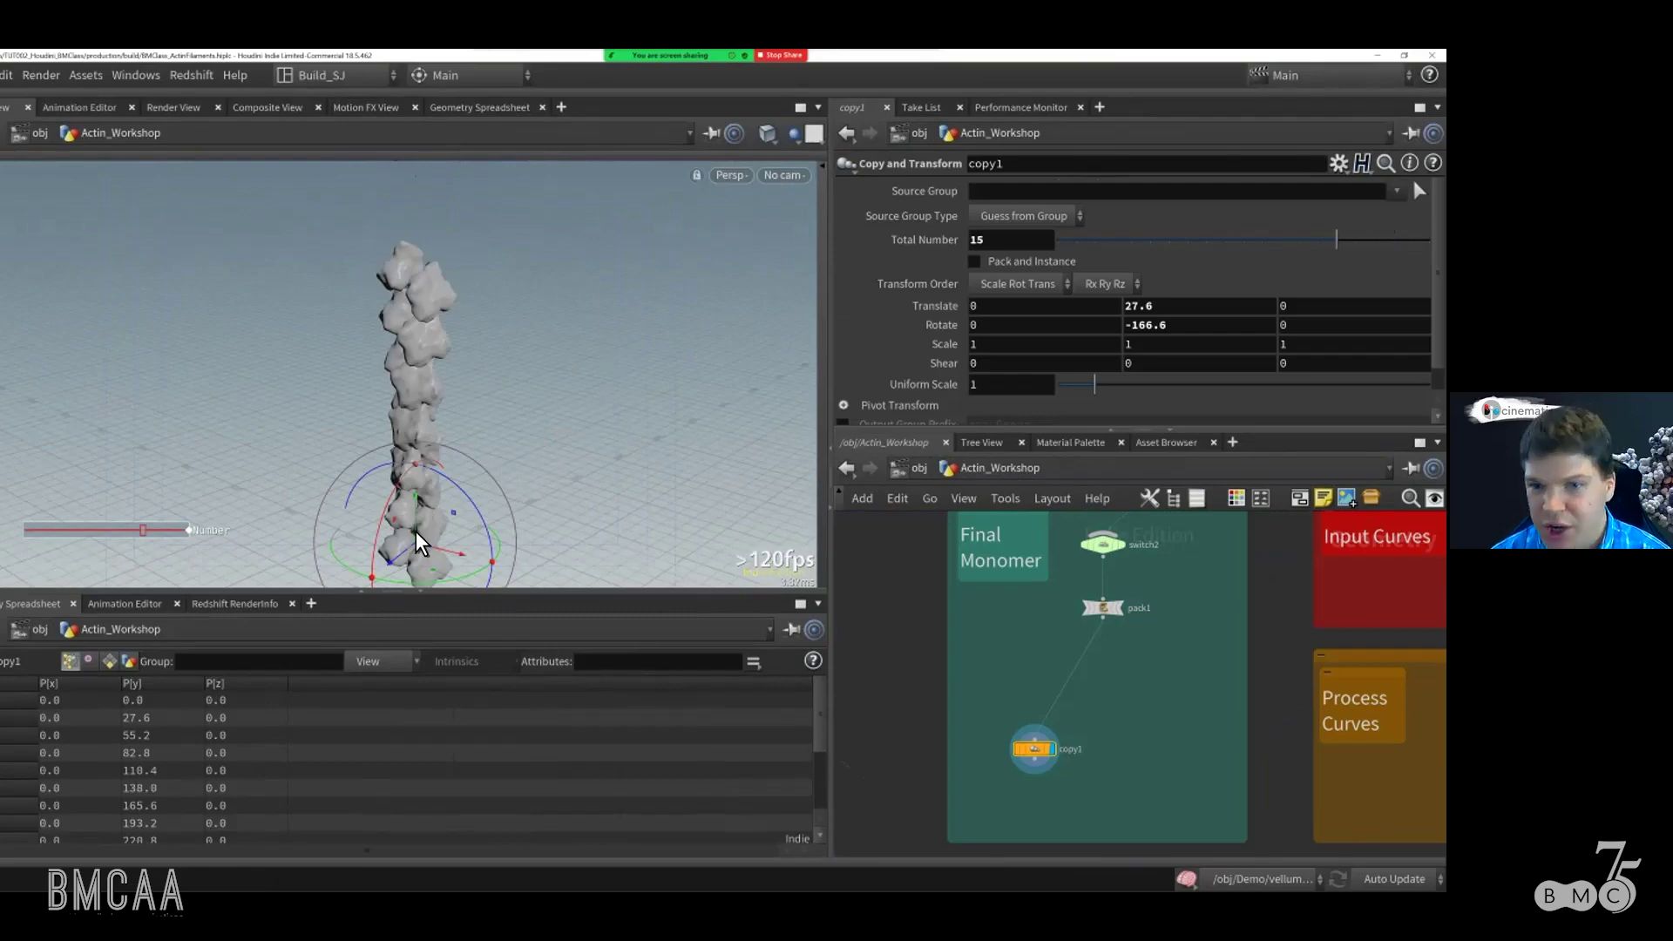
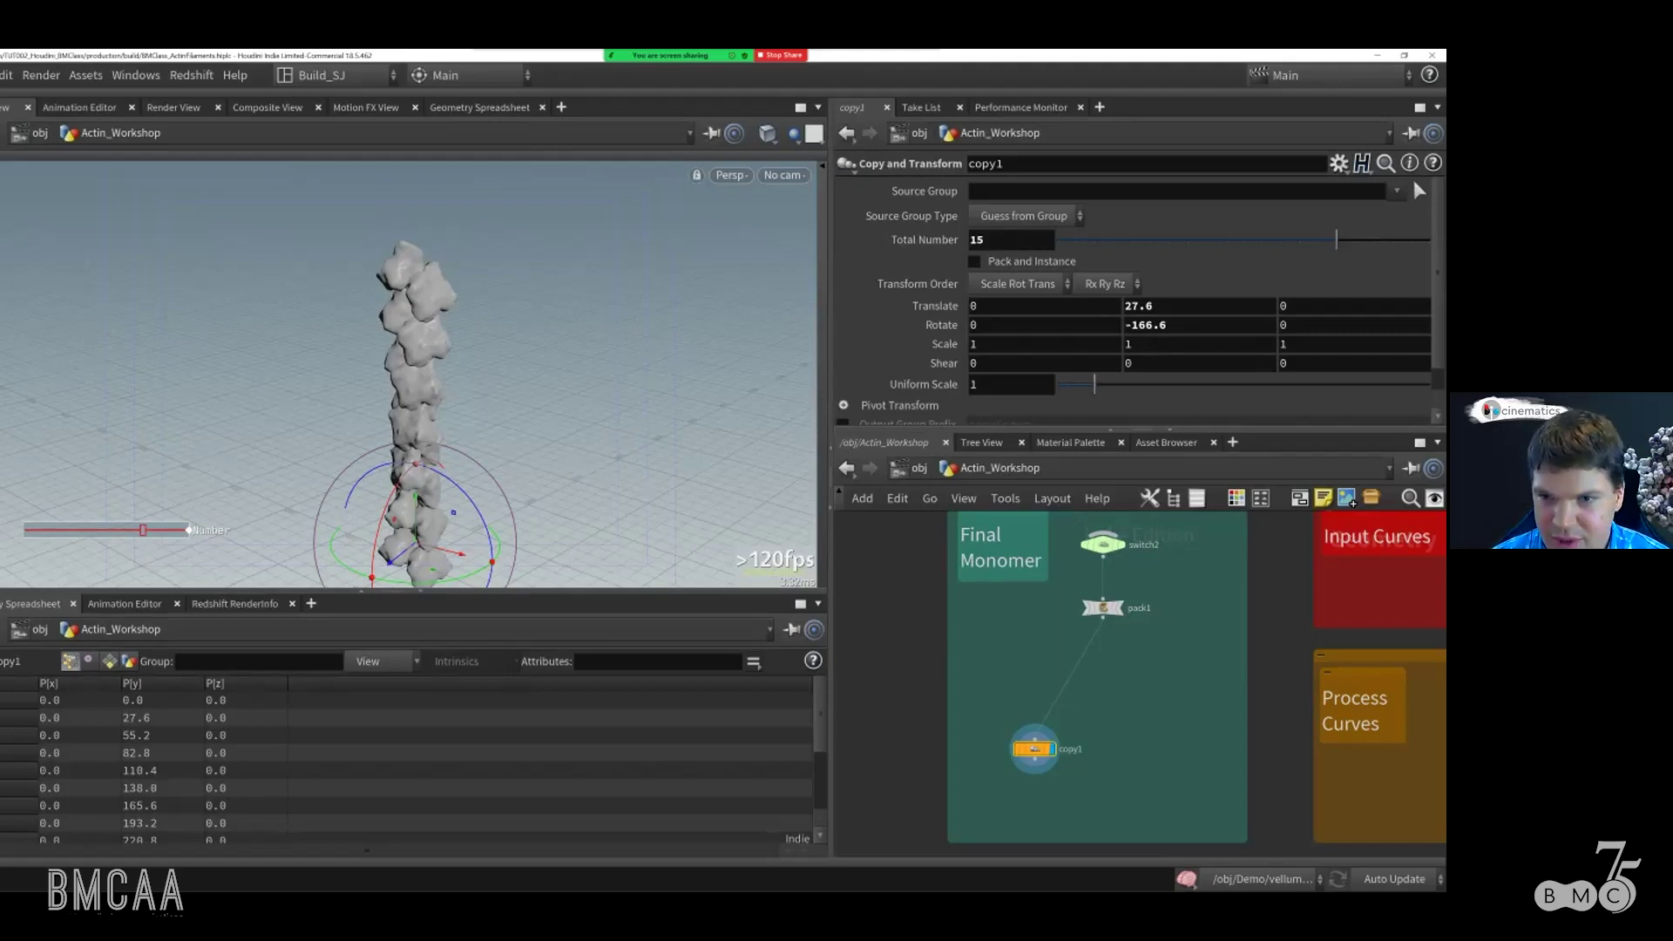
Step: Add a Curve node inside the Input Curves network box
{"action": "middle_click_drag", "start_coordinate": [1176, 679], "coordinate": [963, 758]}
{"action": "key", "text": "Tab"}
{"action": "type", "text": "curve"}
{"action": "key", "text": "Return"}
{"action": "left_click", "coordinate": [1163, 653]}
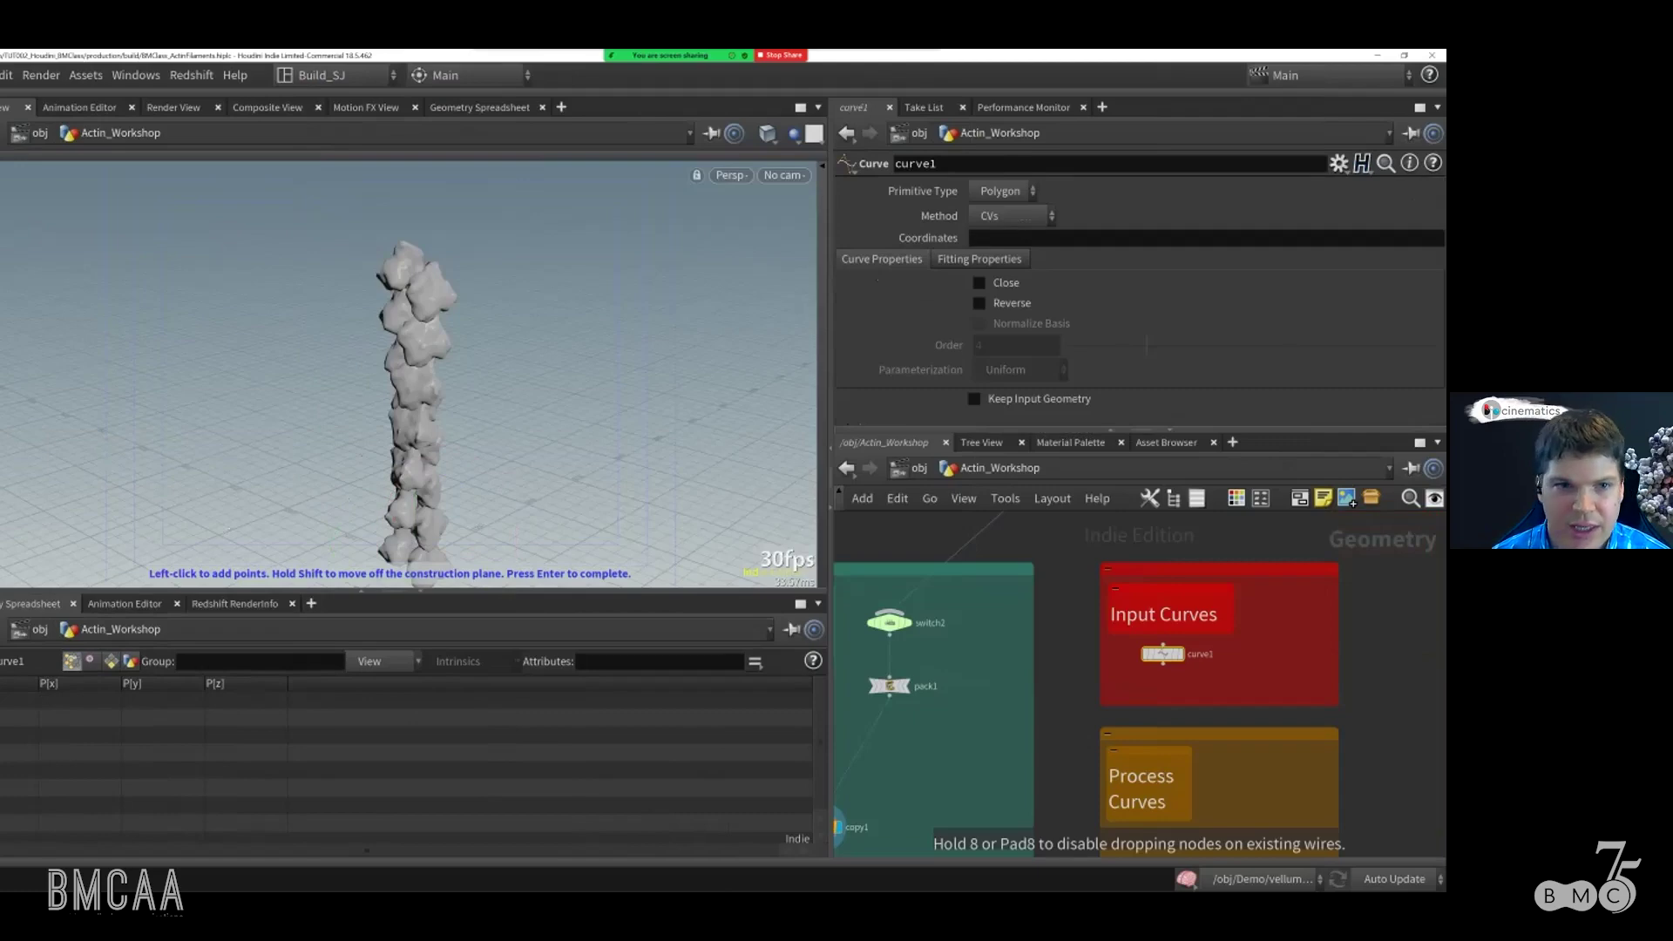
Step: Draw an open four-point zigzag curve past the filament, from about (542, 13, -240) to about (-741, 408, 407)
{"action": "key", "text": "Escape"}
{"action": "right_click_drag", "start_coordinate": [448, 447], "coordinate": [172, 492]}
{"action": "key", "text": "Return"}
{"action": "left_click", "coordinate": [162, 469]}
{"action": "left_click", "coordinate": [326, 328]}
{"action": "left_click", "coordinate": [552, 529]}
{"action": "left_click", "coordinate": [778, 264]}
{"action": "key", "text": "Return"}
{"action": "key", "text": "Escape"}
{"action": "left_click_drag", "start_coordinate": [587, 399], "coordinate": [269, 429]}
{"action": "key", "text": "Return"}
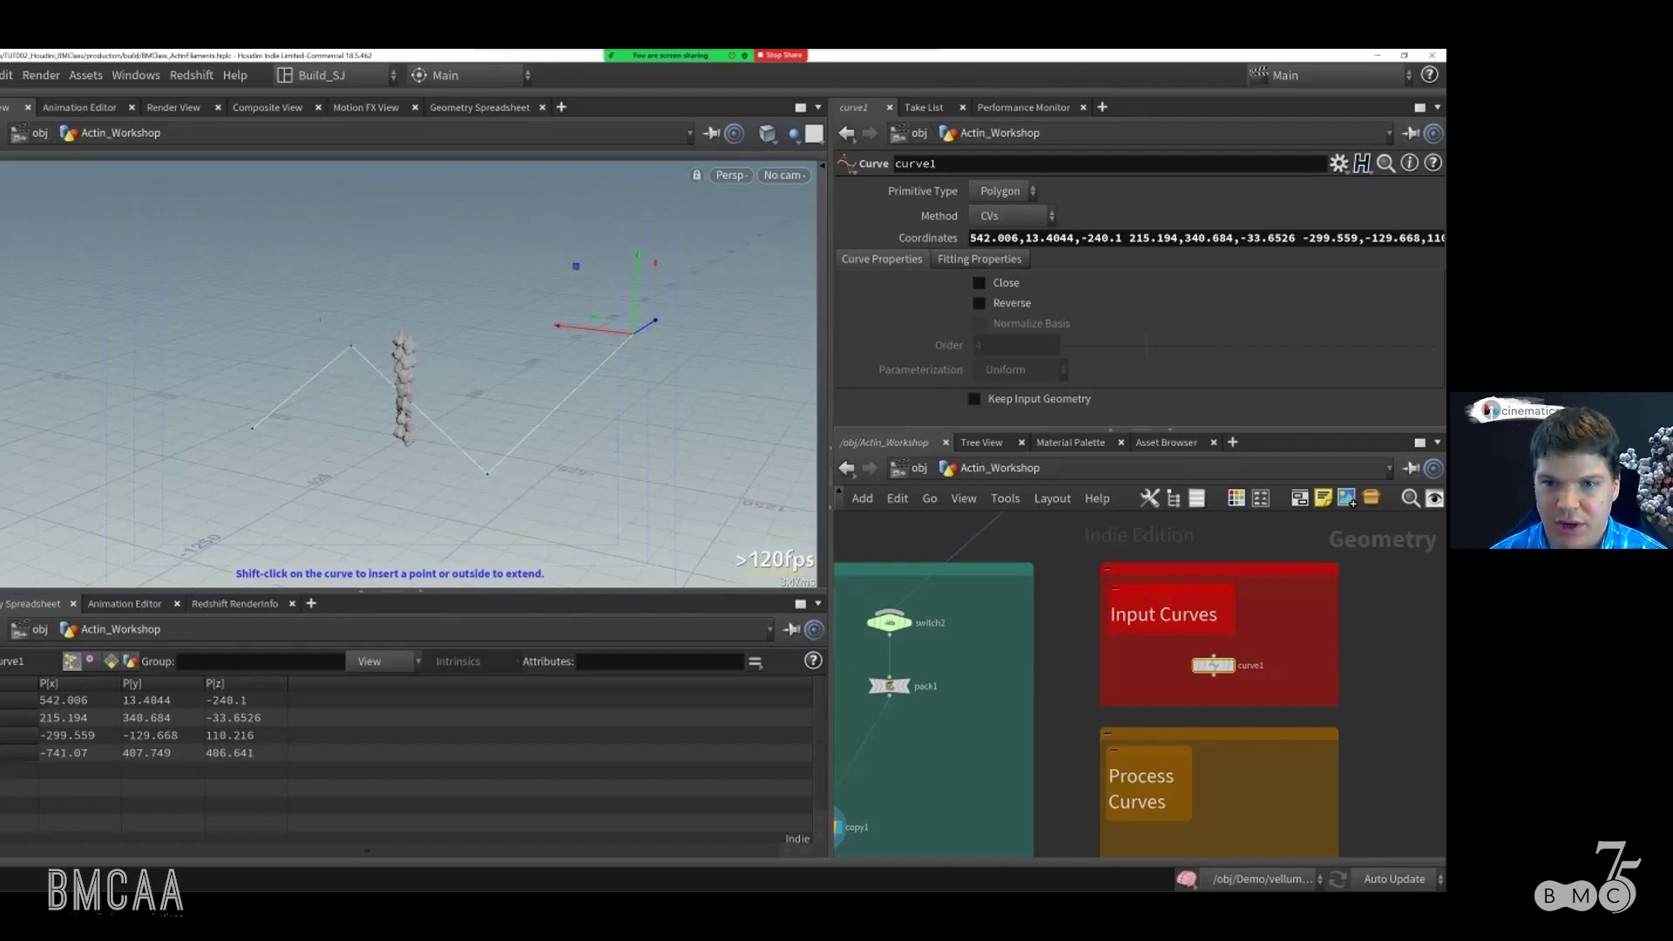
Step: Add a Resample node in the Process Curves box, connect curve1 to its input and display it
{"action": "middle_click_drag", "start_coordinate": [1219, 740], "coordinate": [1176, 643]}
{"action": "key", "text": "Tab"}
{"action": "type", "text": "res"}
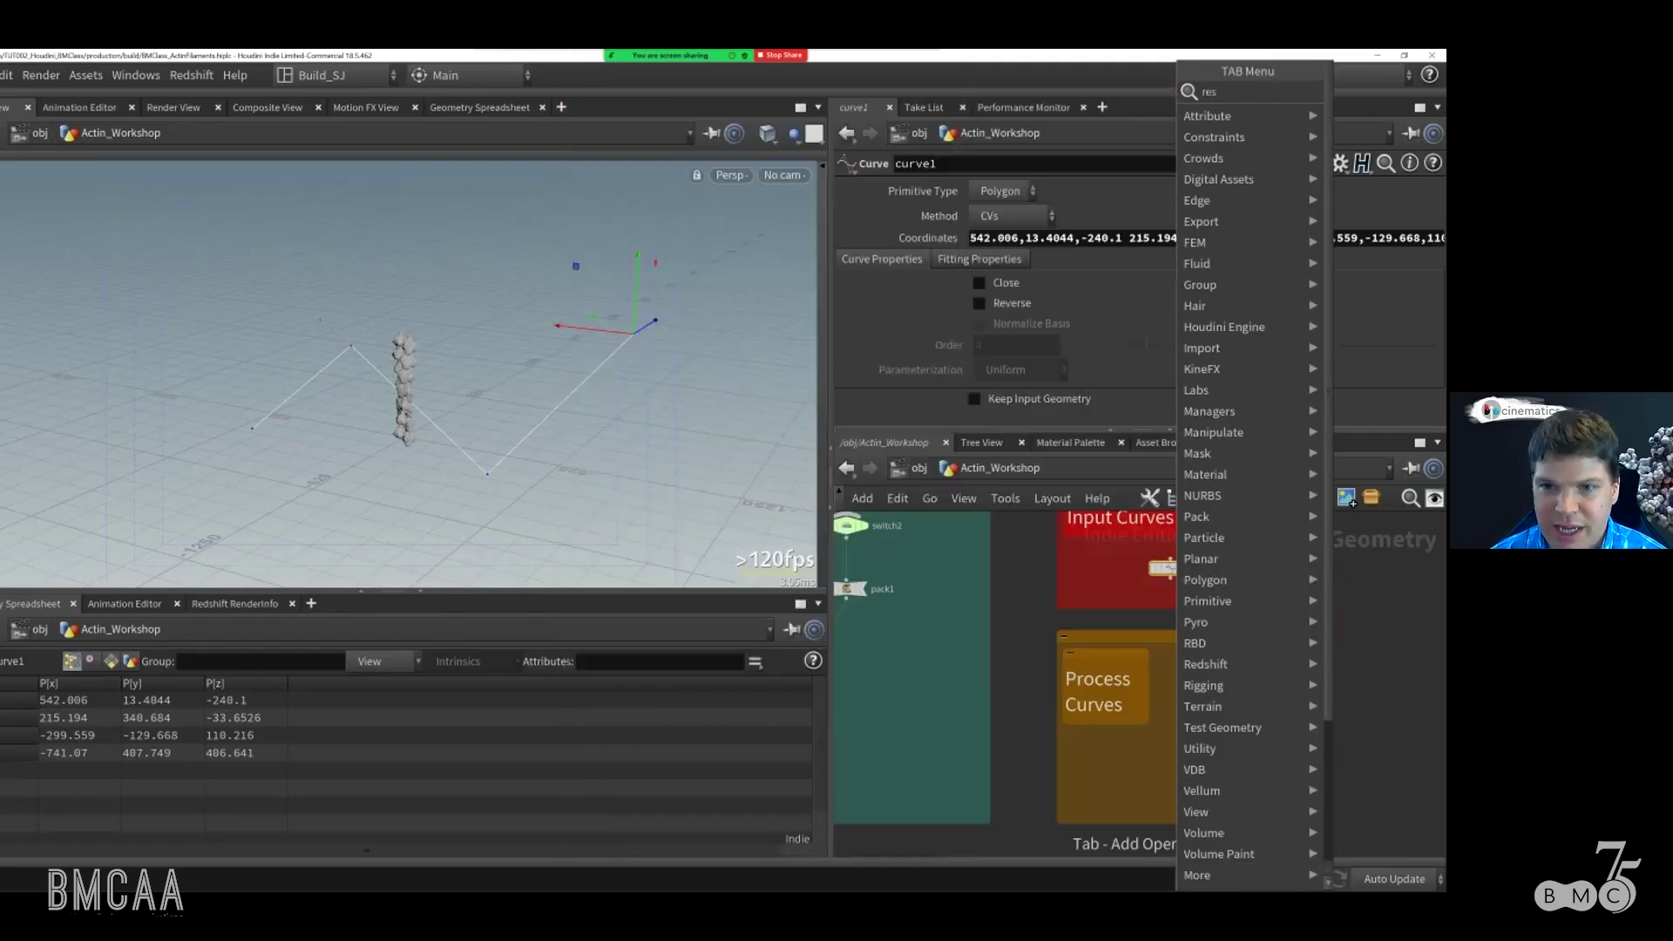
{"action": "key", "text": "Return"}
{"action": "left_click", "coordinate": [1175, 668]}
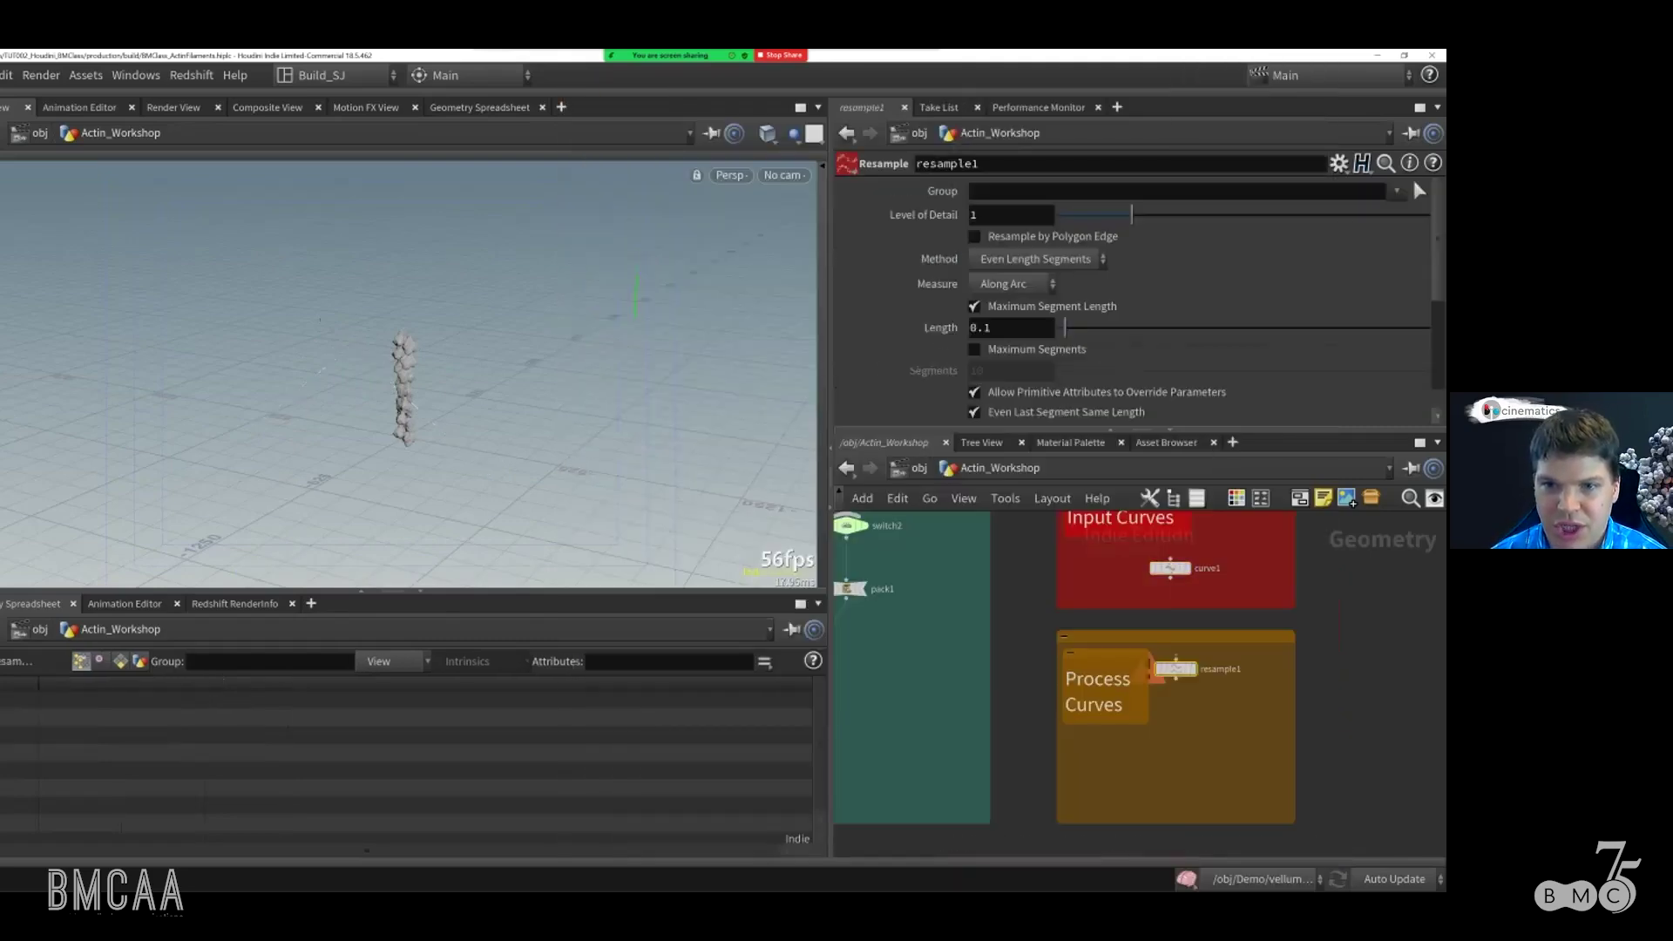
{"action": "left_click", "coordinate": [1176, 659]}
{"action": "left_click", "coordinate": [1170, 576]}
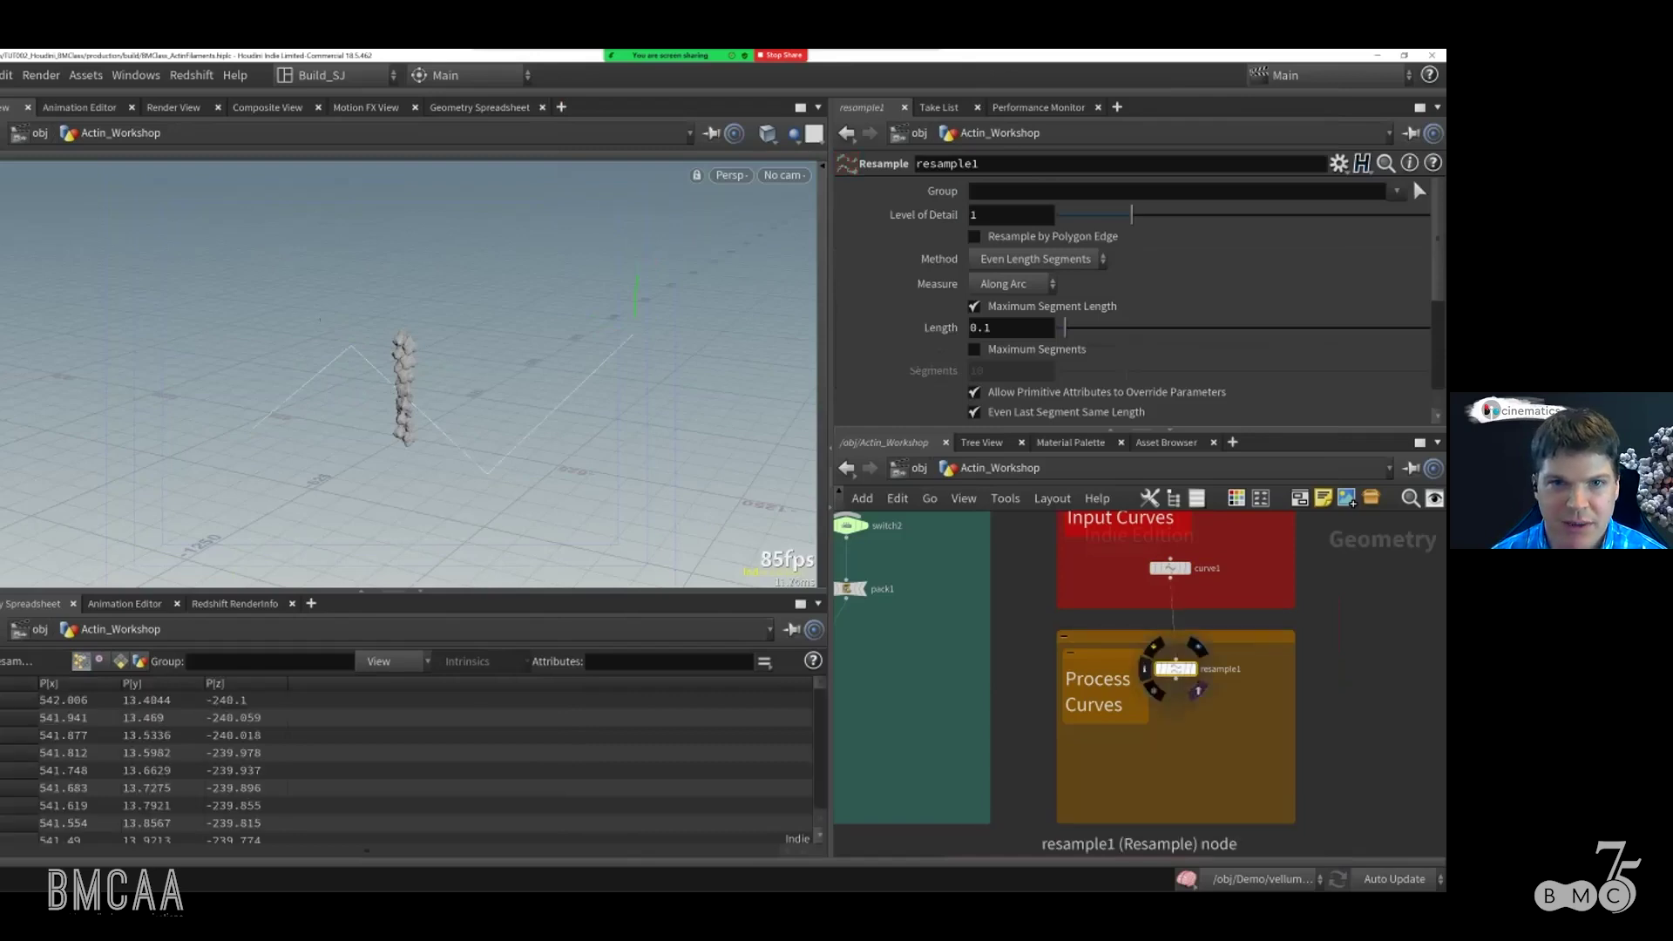
{"action": "left_click", "coordinate": [1175, 668]}
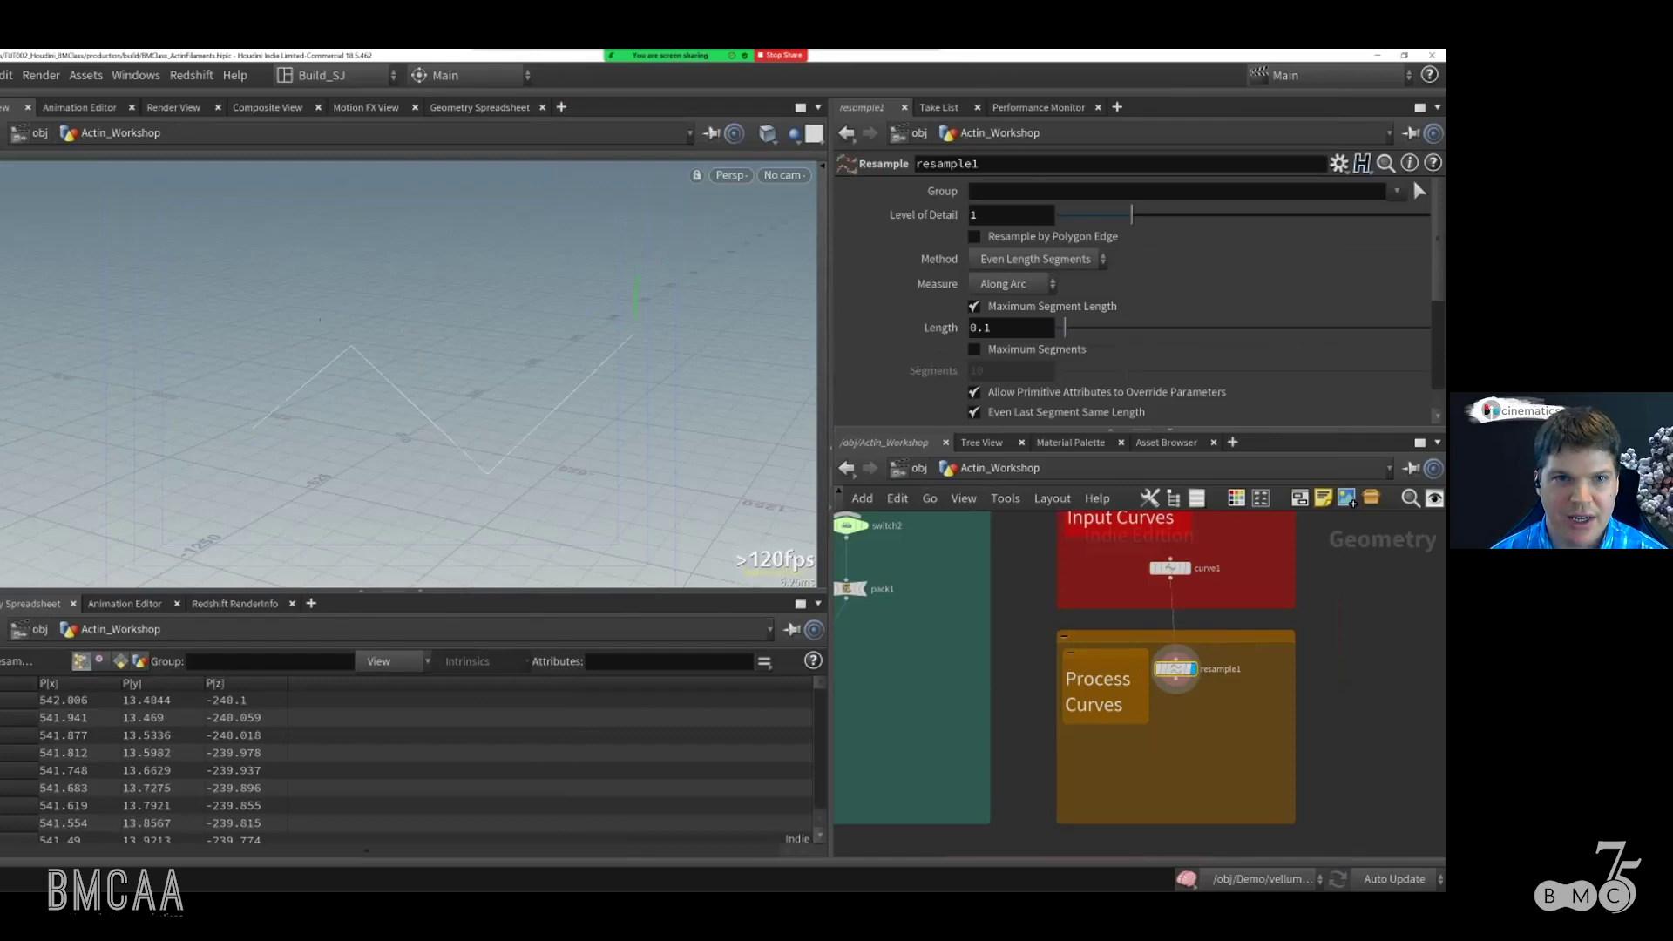
Step: Turn on point display in the viewport and inspect the spacing of points along the resampled curve
{"action": "left_click", "coordinate": [821, 165]}
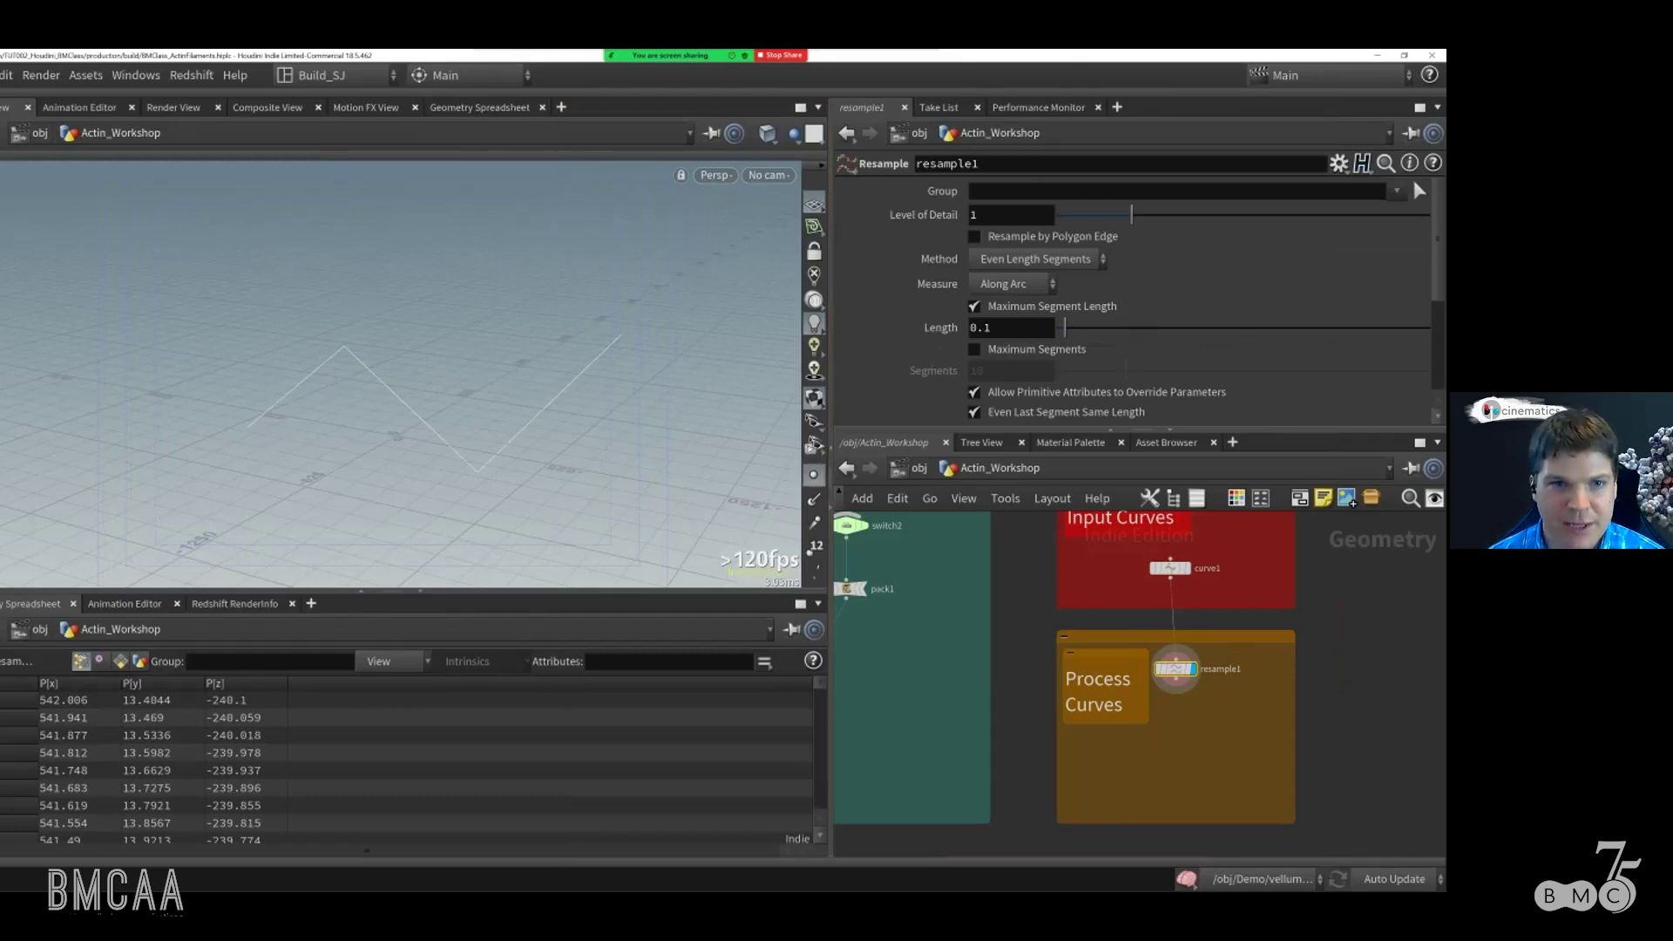
{"action": "left_click", "coordinate": [814, 474]}
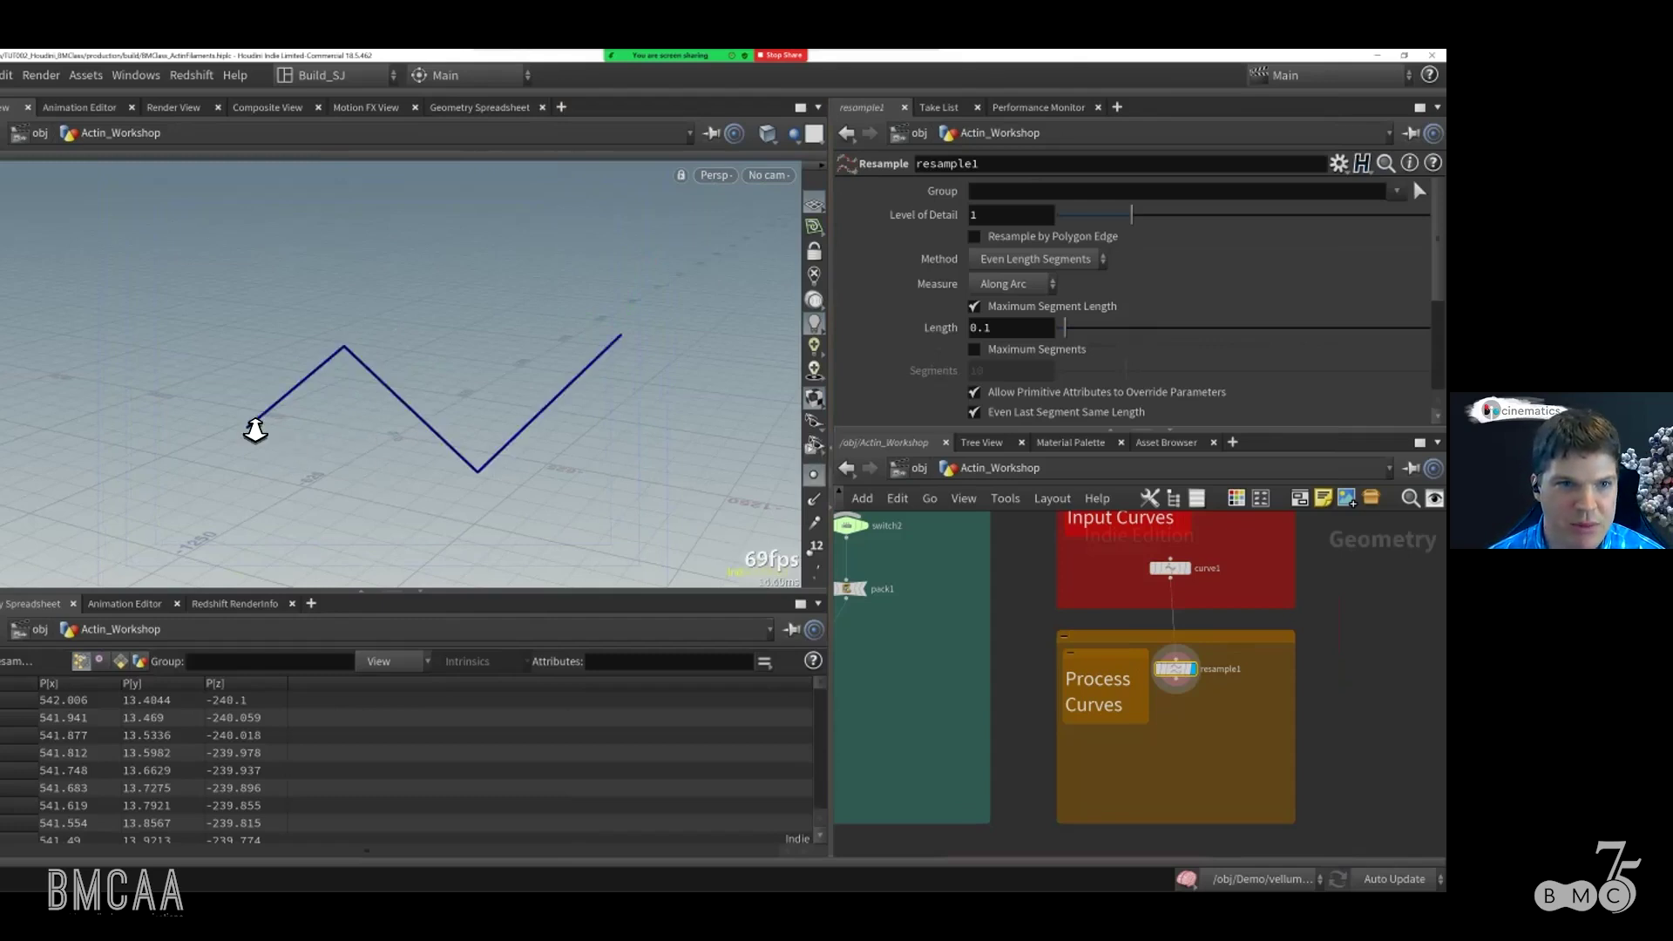
{"action": "scroll", "coordinate": [526, 422], "scroll_direction": "up", "scroll_amount": 4}
{"action": "scroll", "coordinate": [541, 415], "scroll_direction": "up", "scroll_amount": 8}
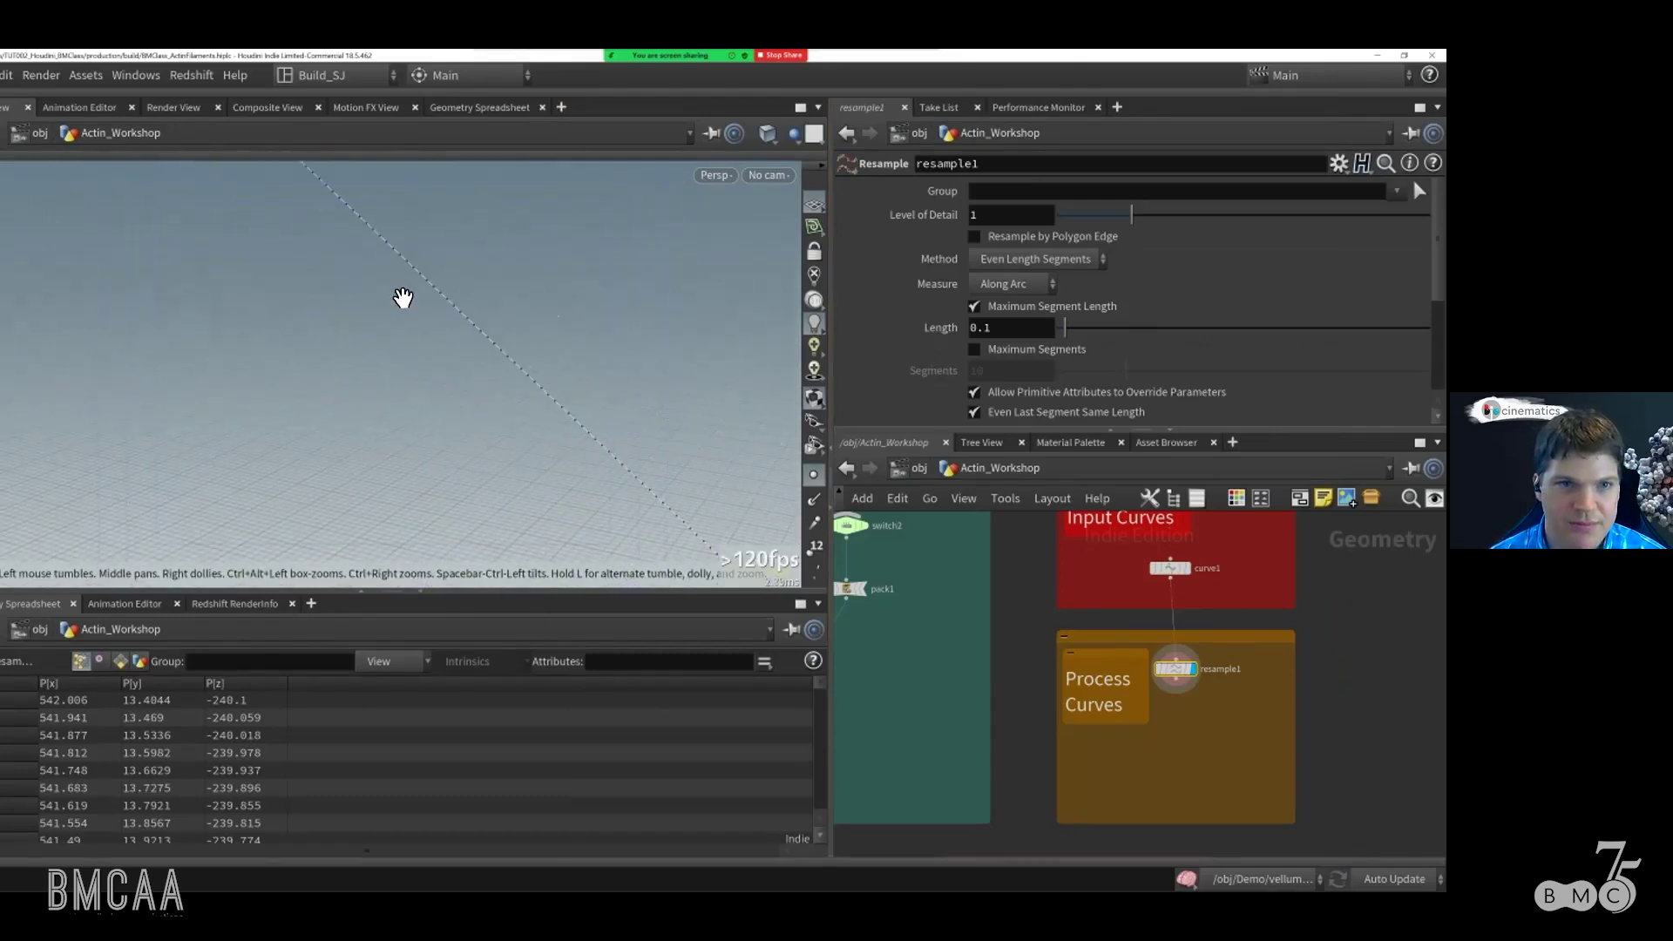
{"action": "scroll", "coordinate": [470, 331], "scroll_direction": "down", "scroll_amount": 3}
{"action": "scroll", "coordinate": [470, 331], "scroll_direction": "down", "scroll_amount": 6}
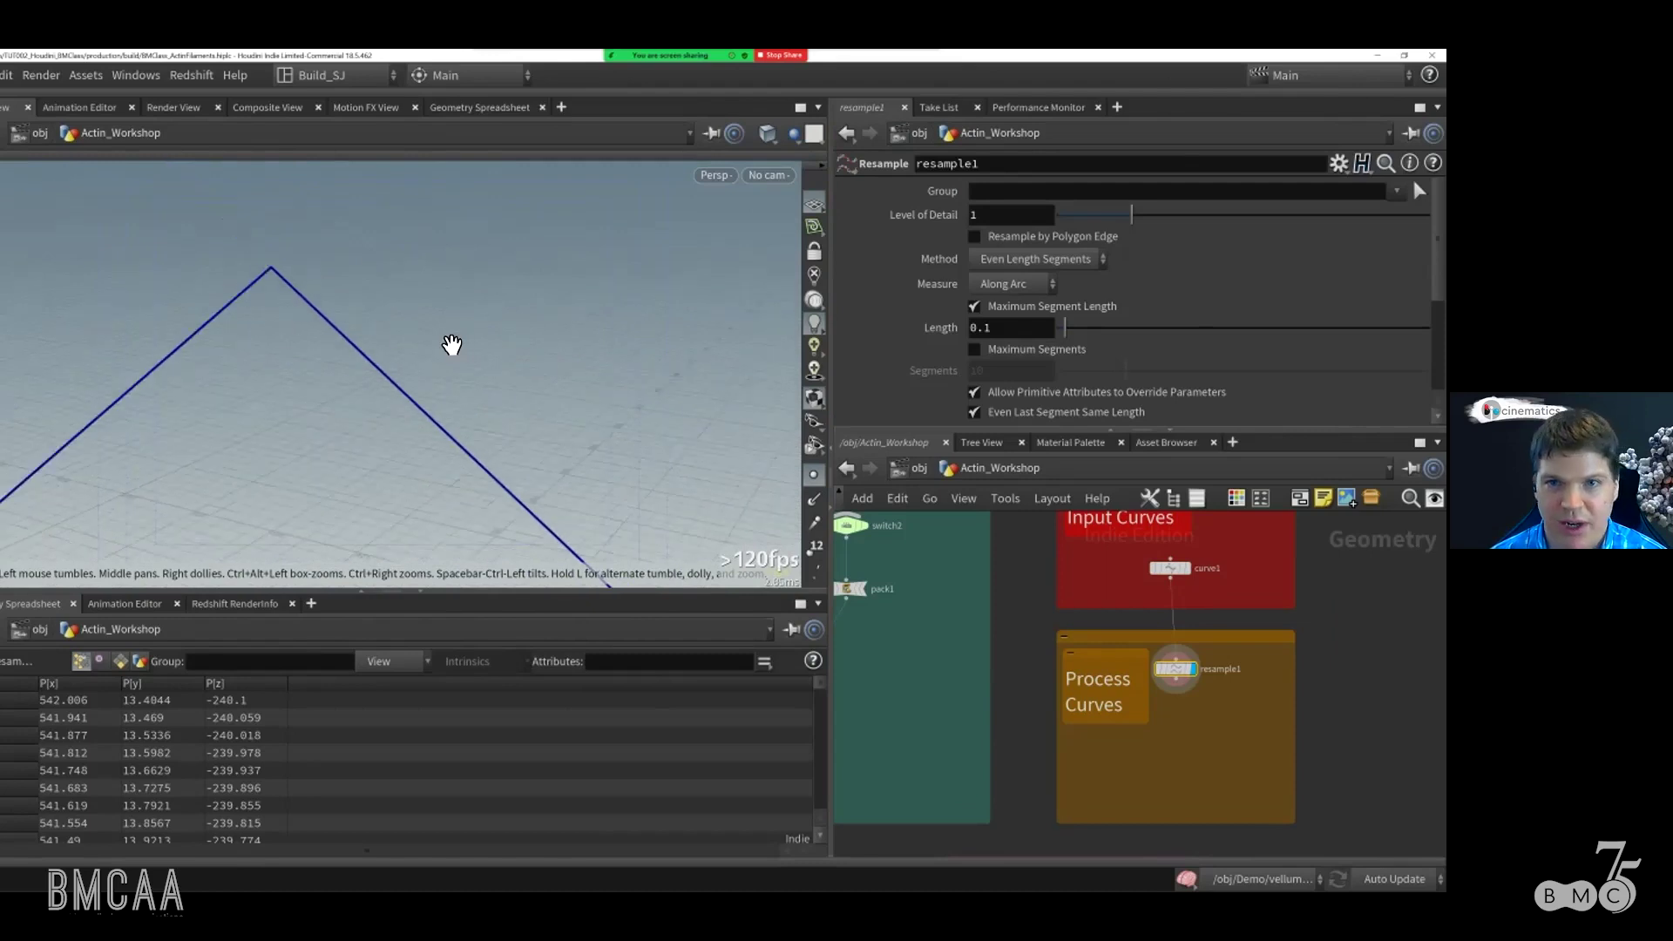
Step: Set the maximum segment length of resample1 to 200 and treat polygons as Subdivision Curves
{"action": "double_click", "coordinate": [985, 328]}
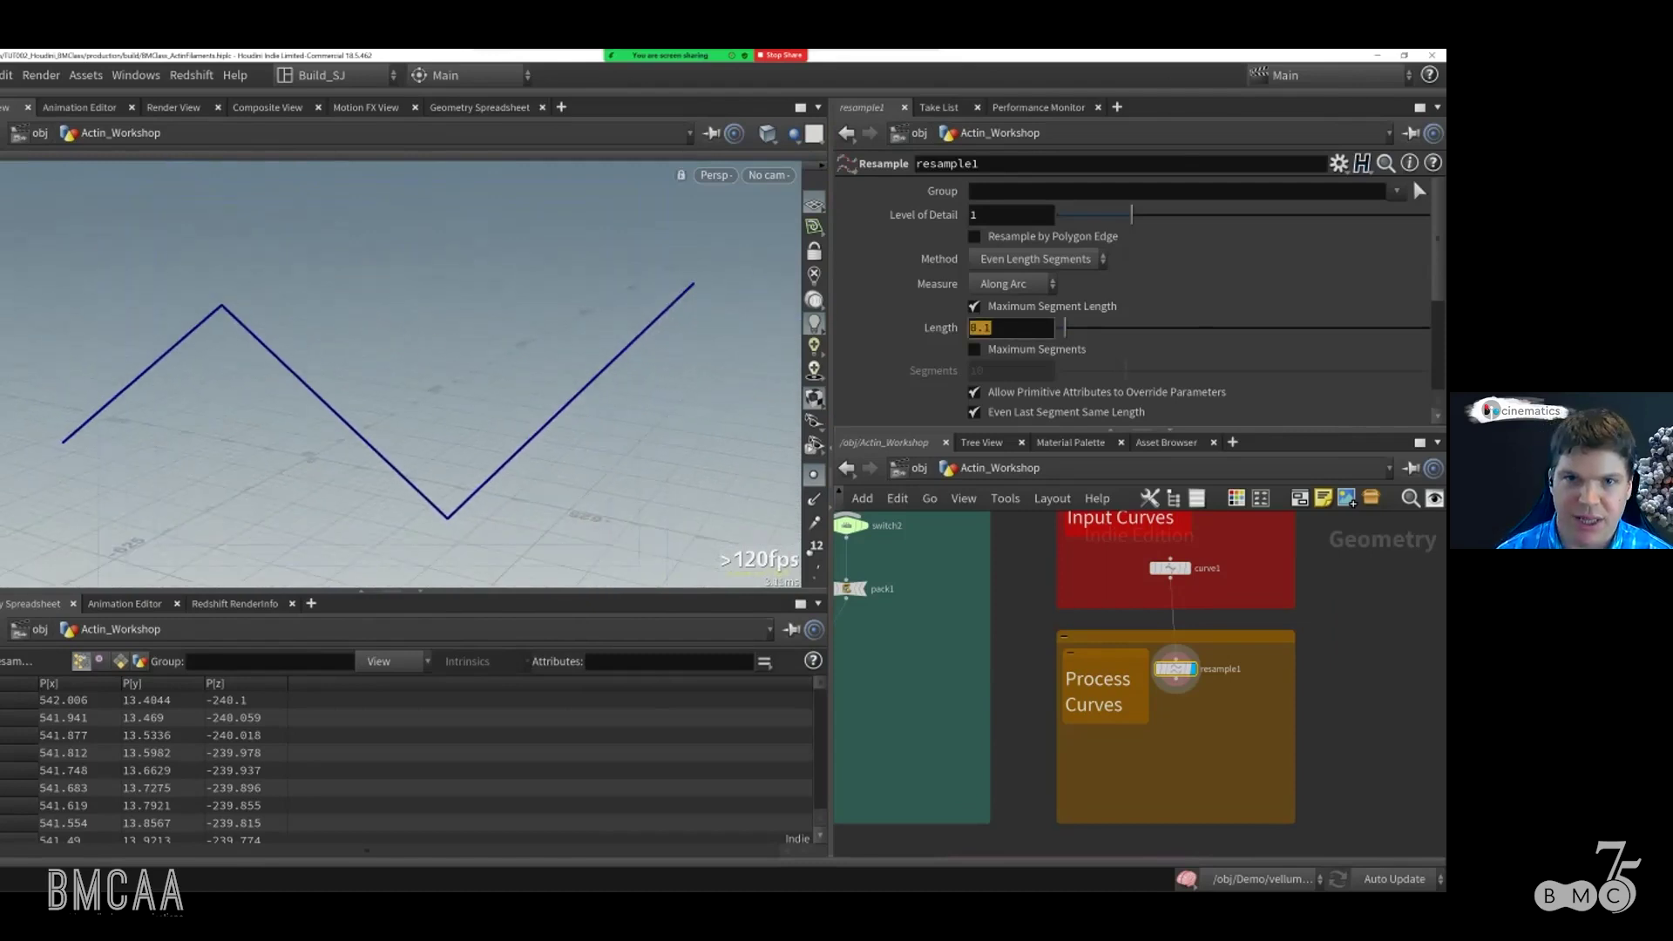
{"action": "type", "text": "200"}
{"action": "key", "text": "Return"}
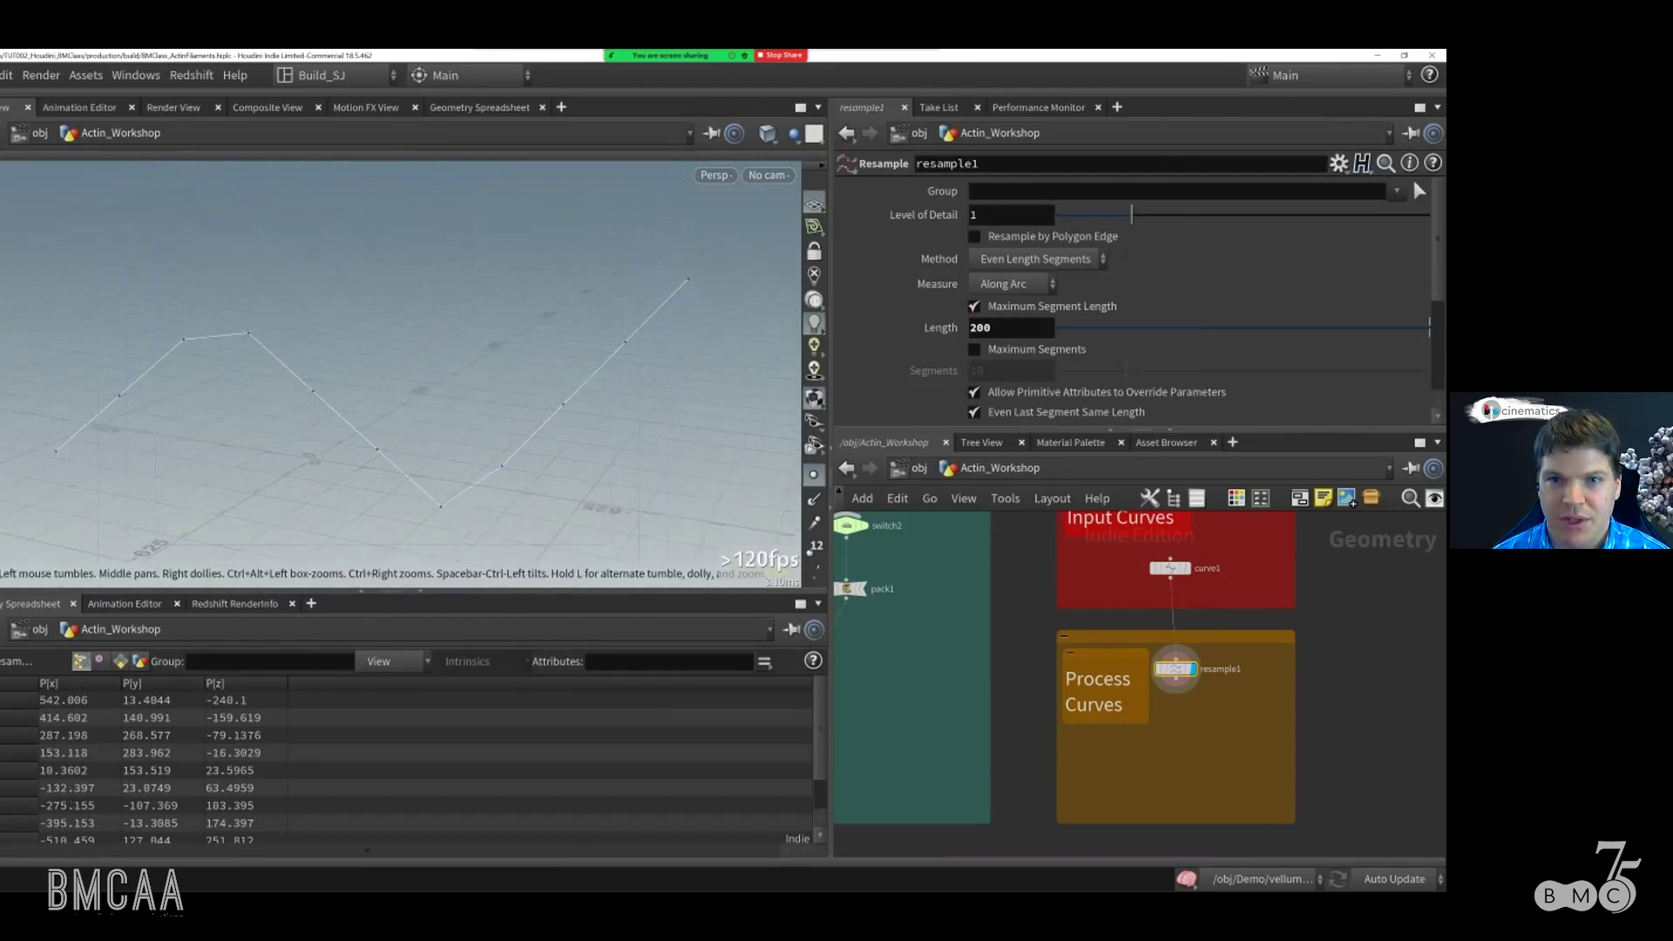
{"action": "scroll", "coordinate": [1132, 296], "scroll_direction": "down", "scroll_amount": 3}
{"action": "left_click", "coordinate": [1028, 394]}
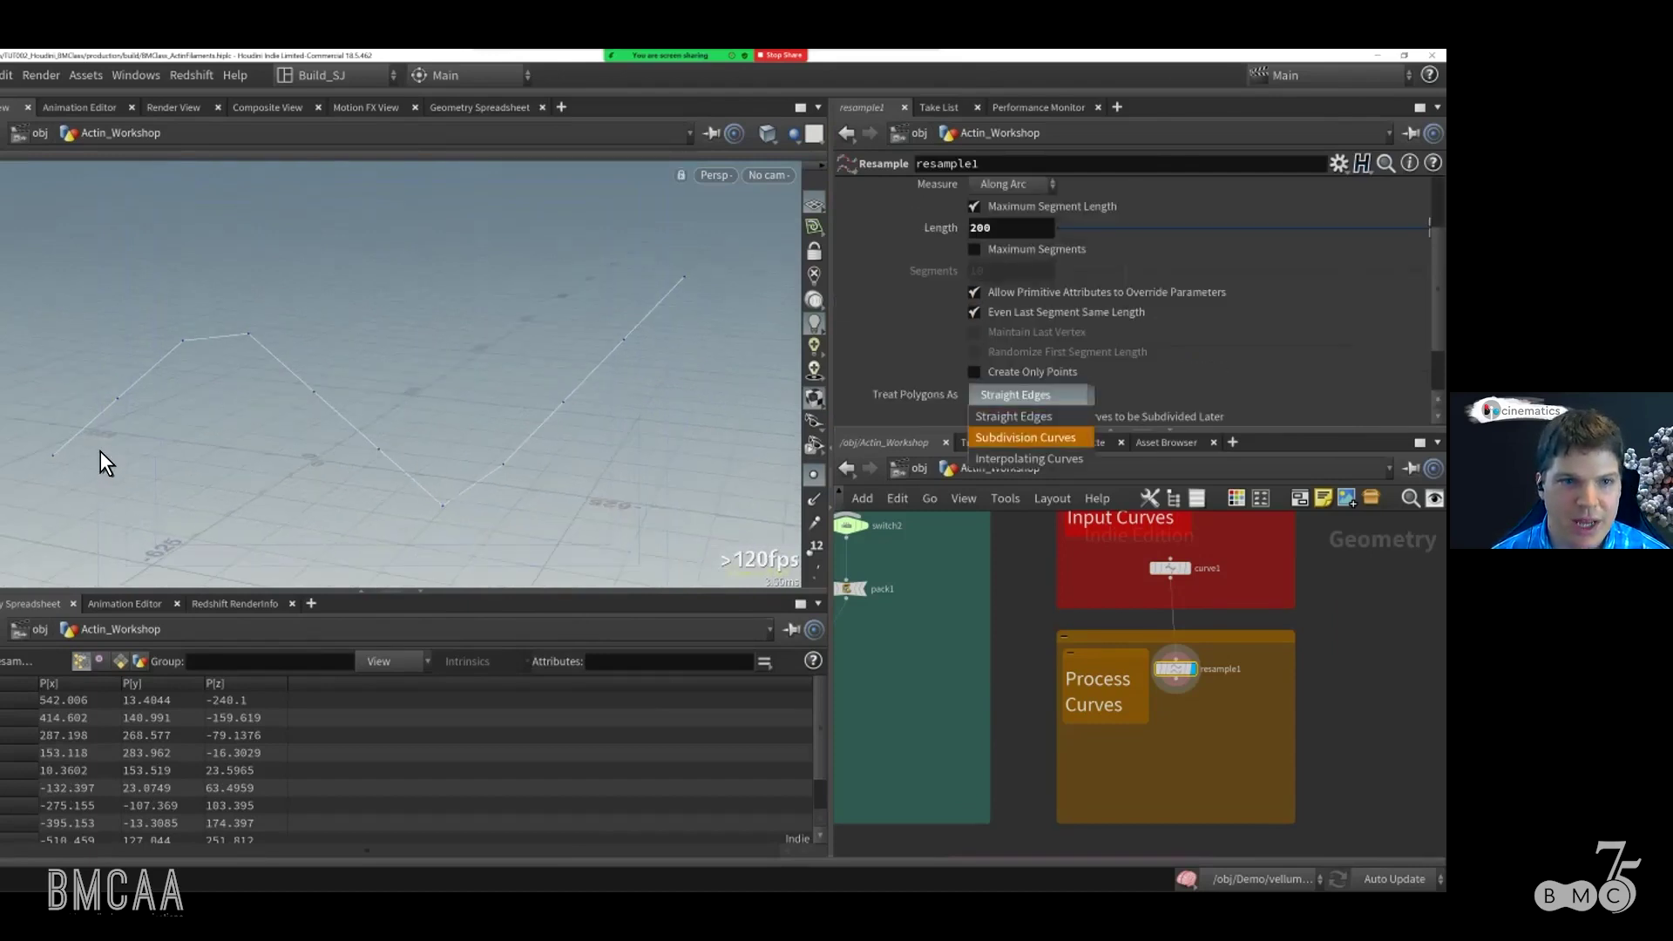
{"action": "left_click", "coordinate": [1026, 437]}
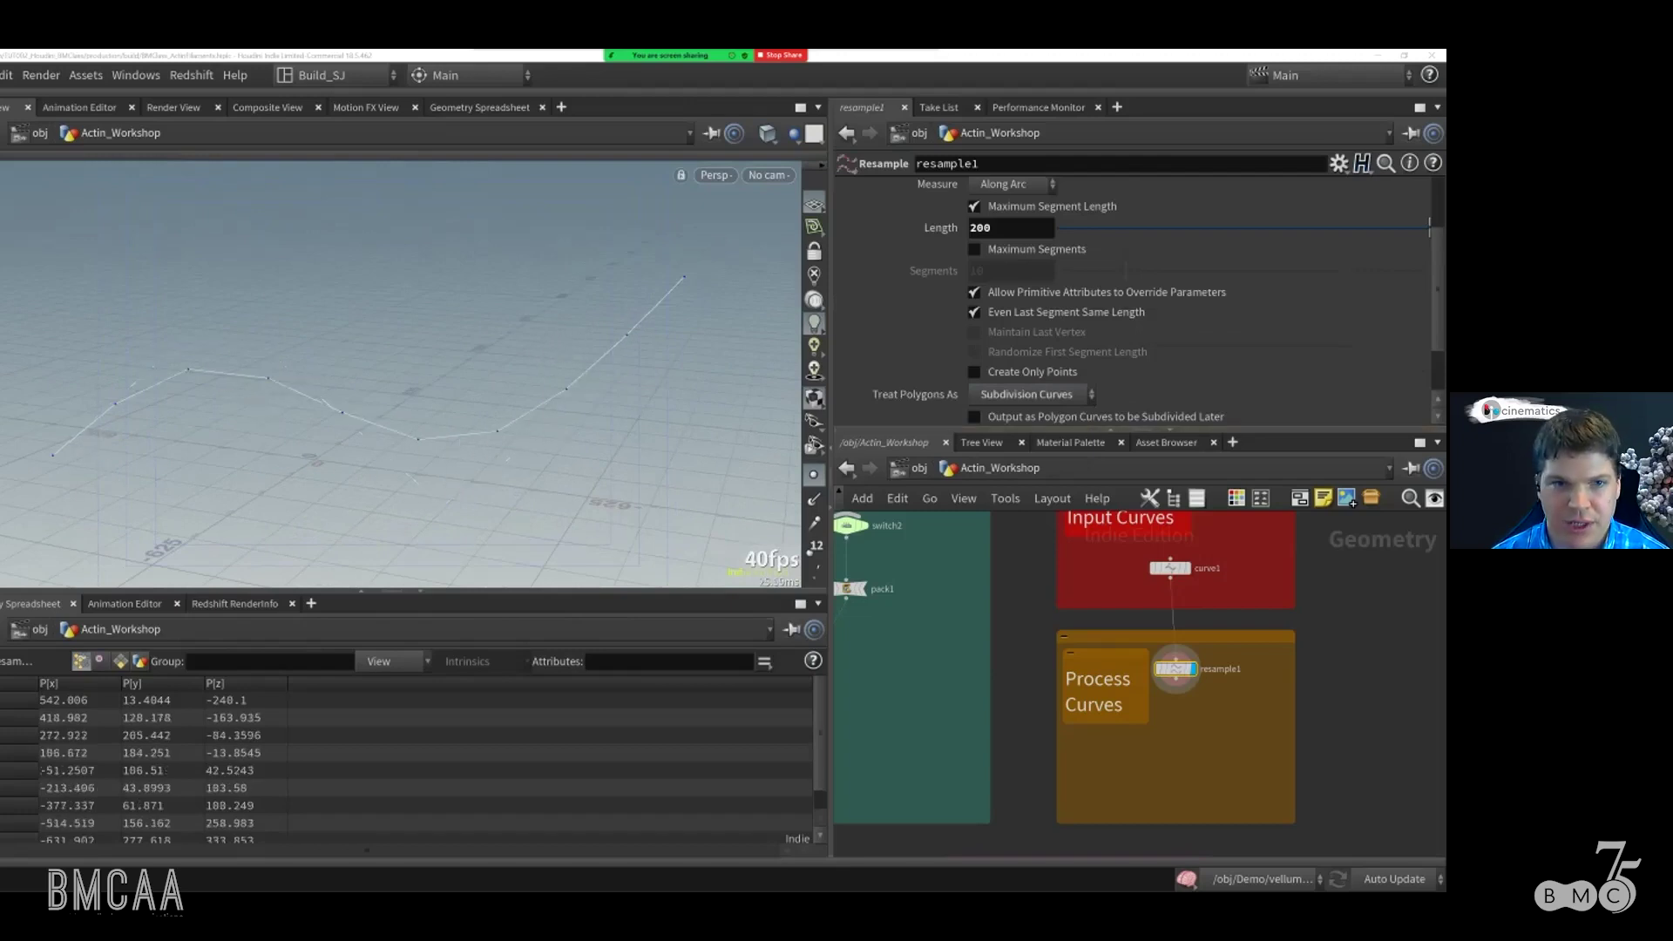
Step: Compare the original curve1 with the resampled curve using the template and display flags, ending with resample1 displayed
{"action": "key", "text": "t"}
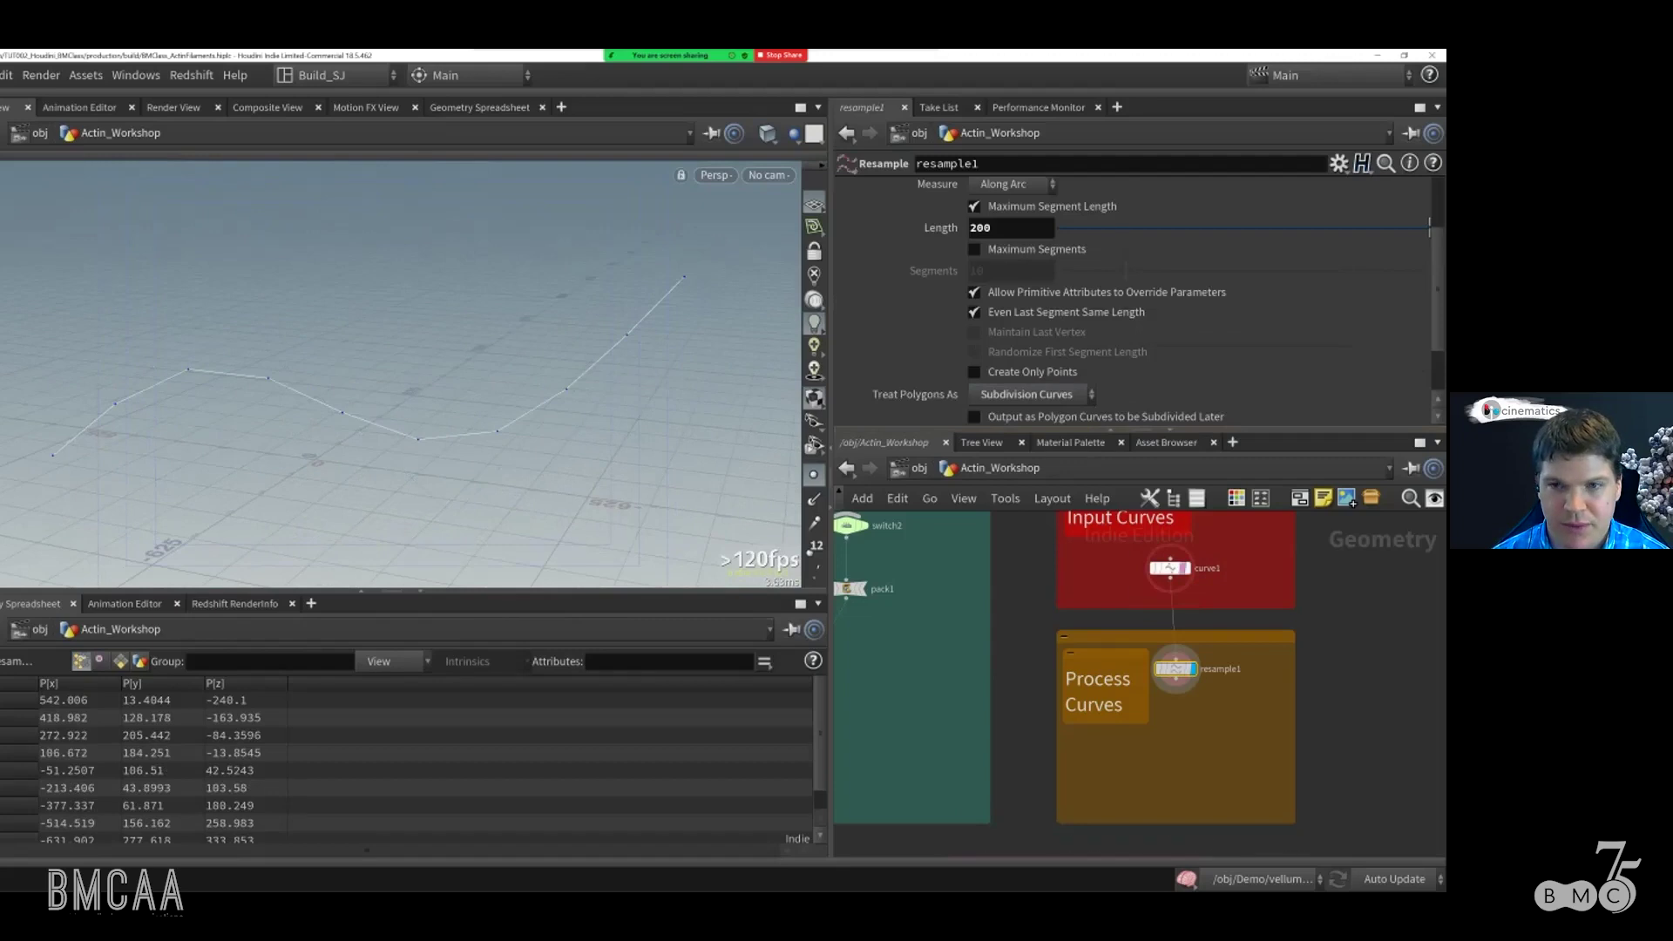
{"action": "key", "text": "e"}
{"action": "left_click", "coordinate": [1170, 568]}
{"action": "key", "text": "r"}
{"action": "left_click", "coordinate": [1170, 568]}
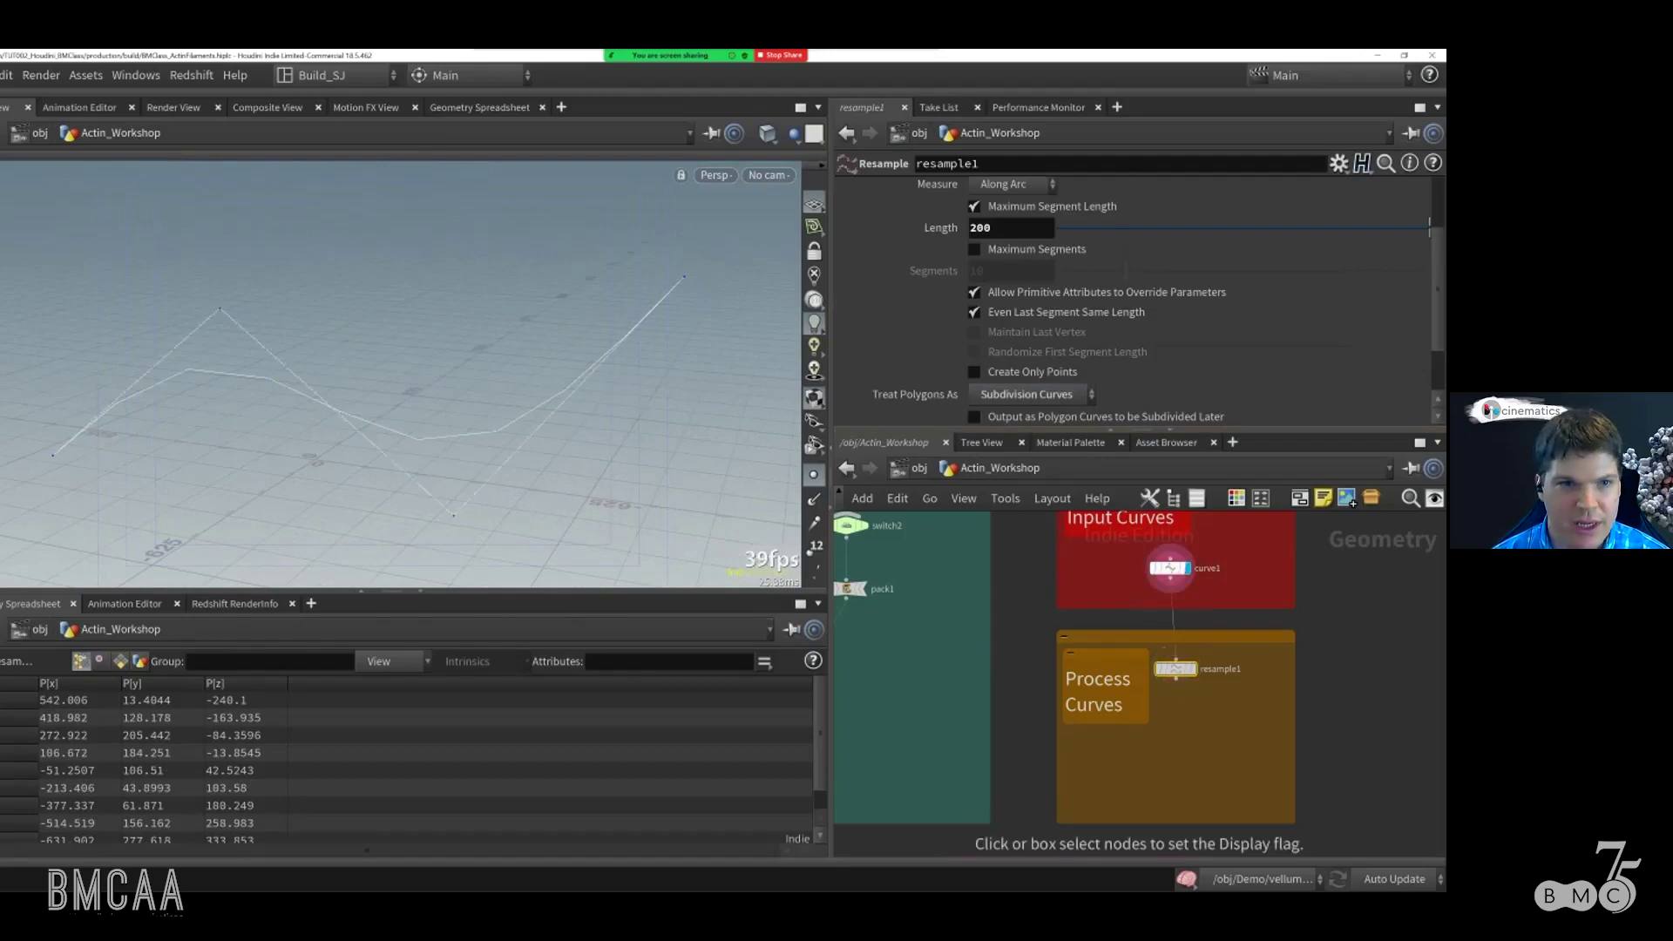
{"action": "left_click", "coordinate": [1173, 668]}
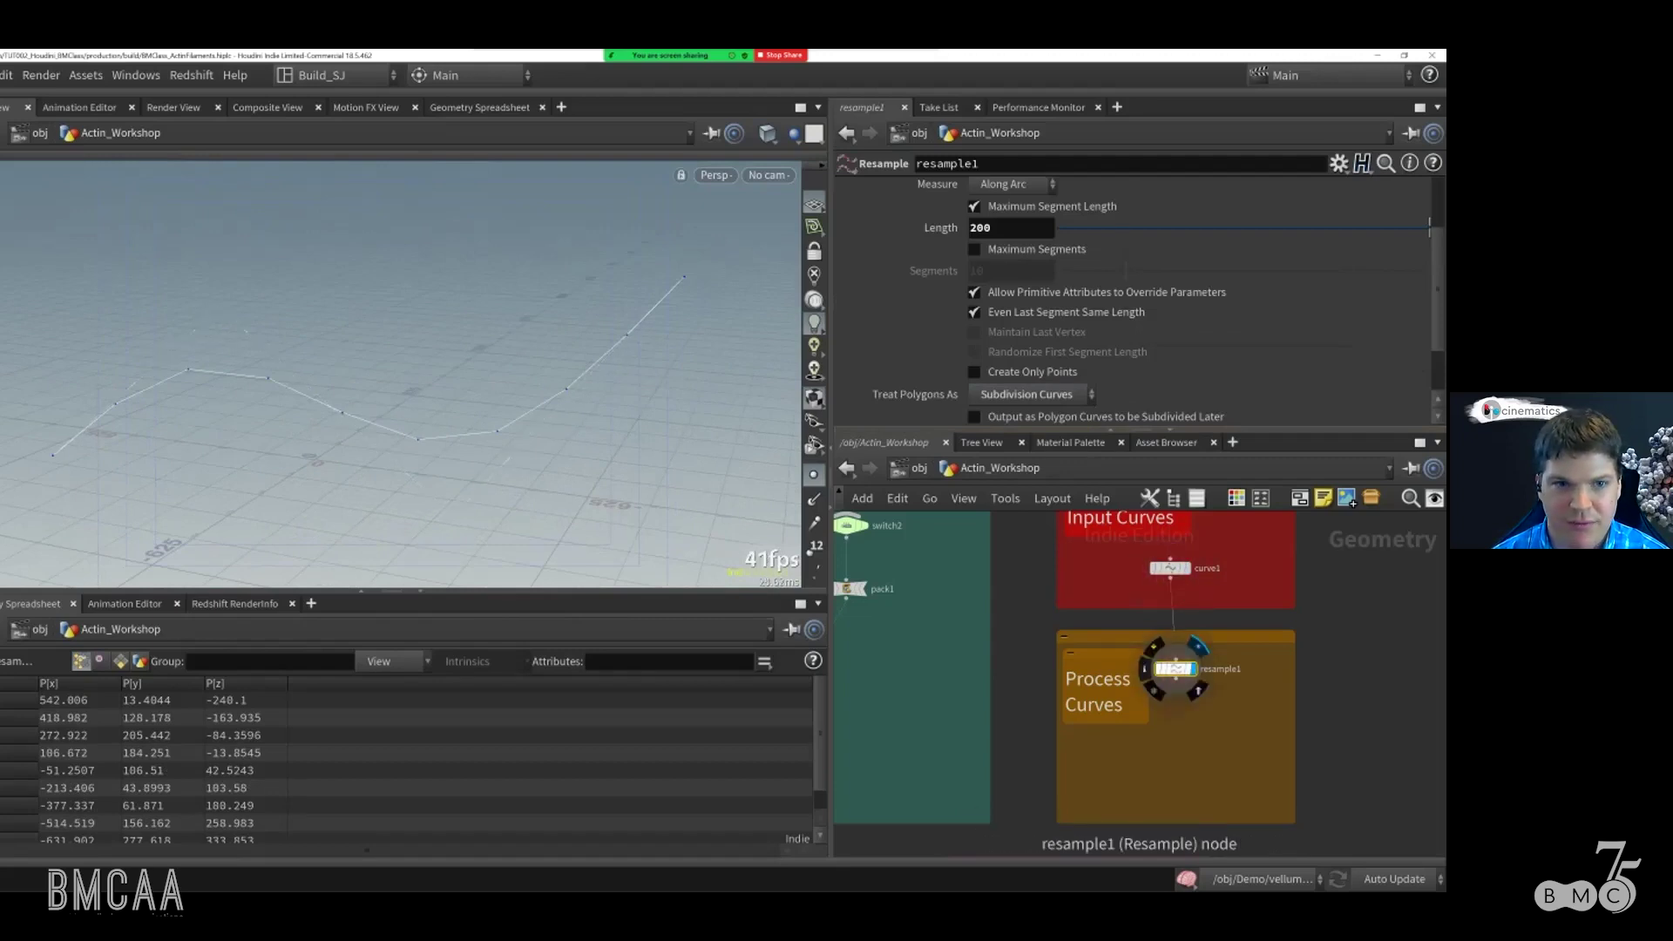
Step: Add a Smooth node below resample1 in the Process Curves box, connect resample1 to its input and display it
{"action": "left_click_drag", "start_coordinate": [1174, 668], "coordinate": [1190, 667]}
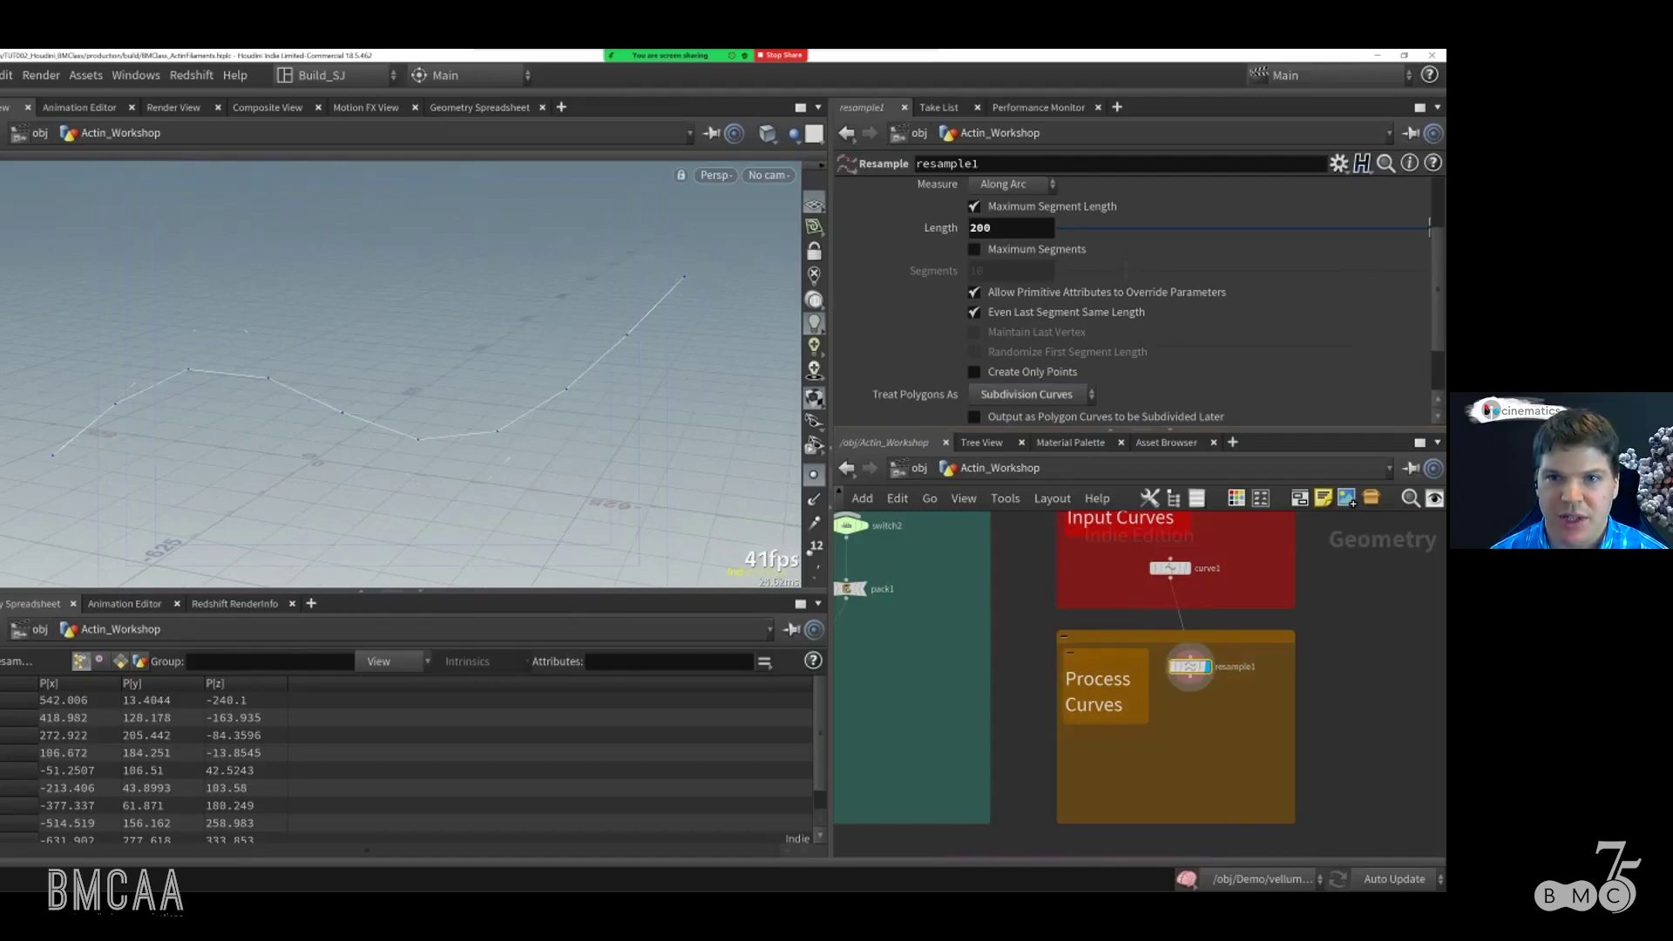
{"action": "scroll", "coordinate": [1133, 296], "scroll_direction": "up", "scroll_amount": 2}
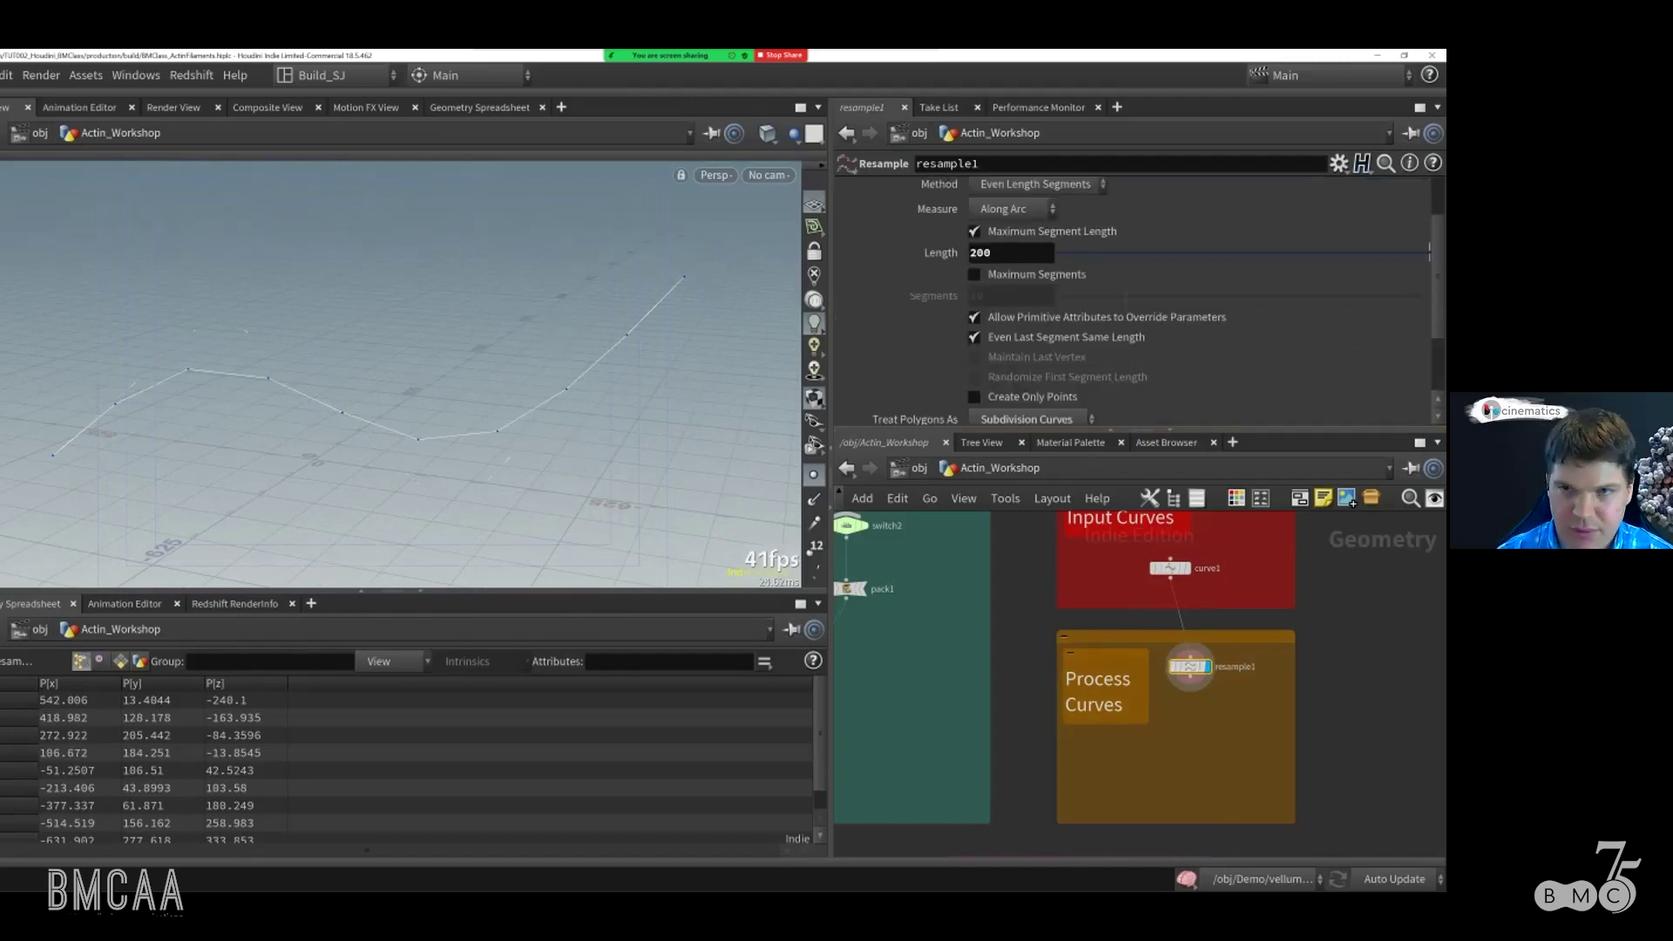
{"action": "key", "text": "Tab"}
{"action": "type", "text": "smoo"}
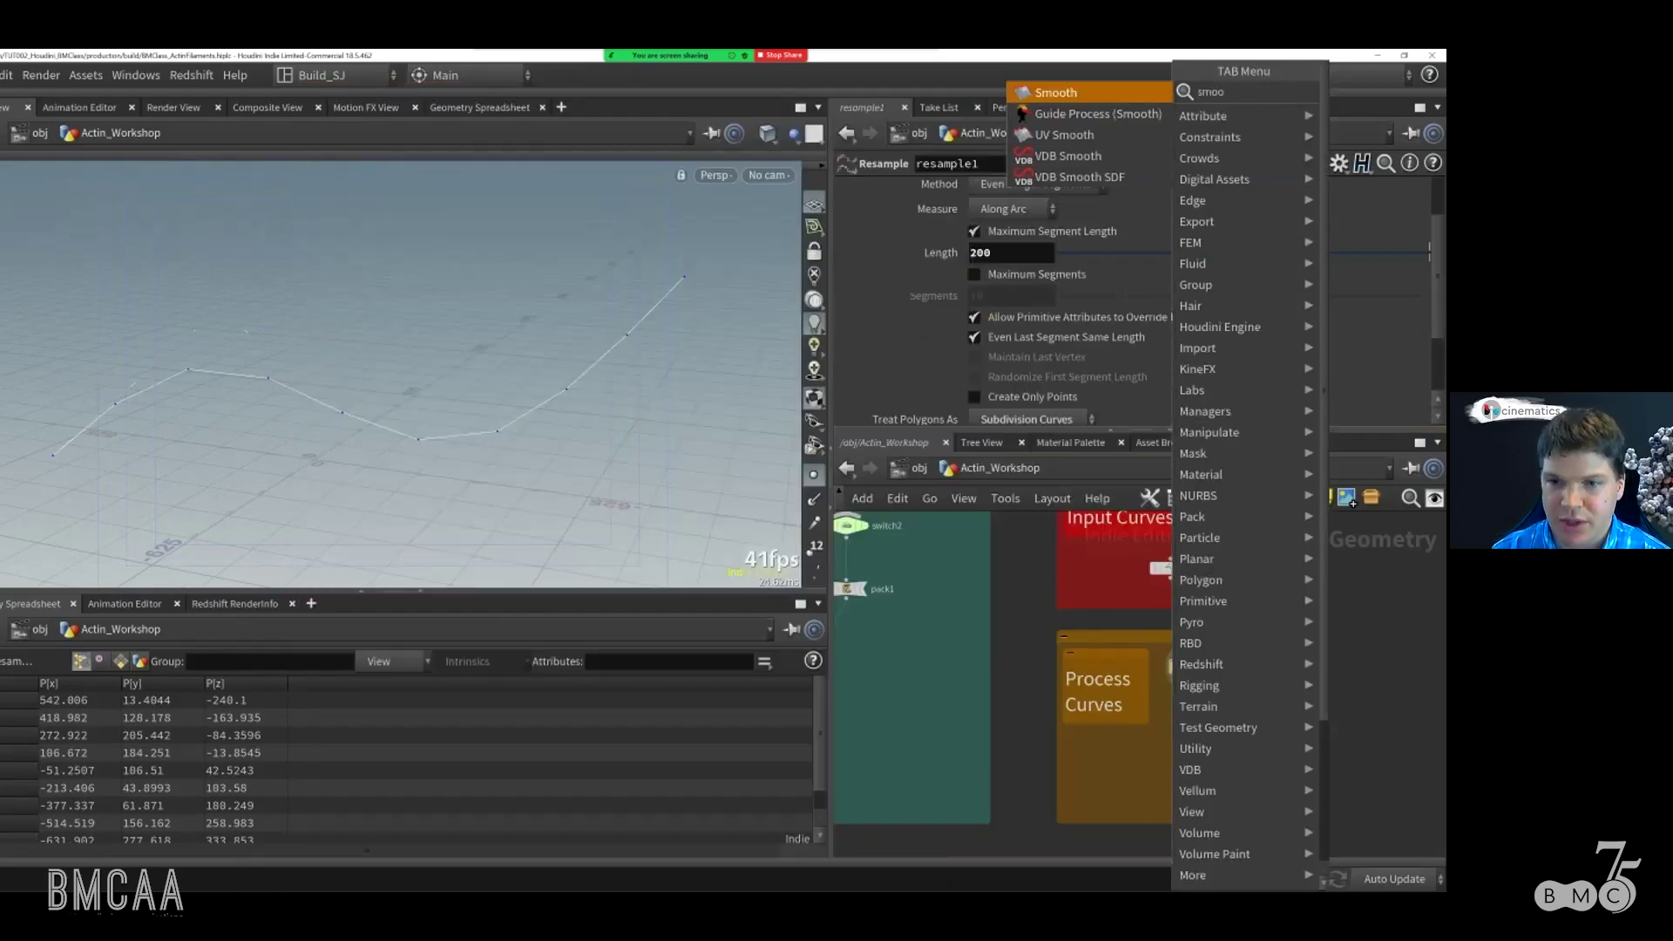
{"action": "key", "text": "Return"}
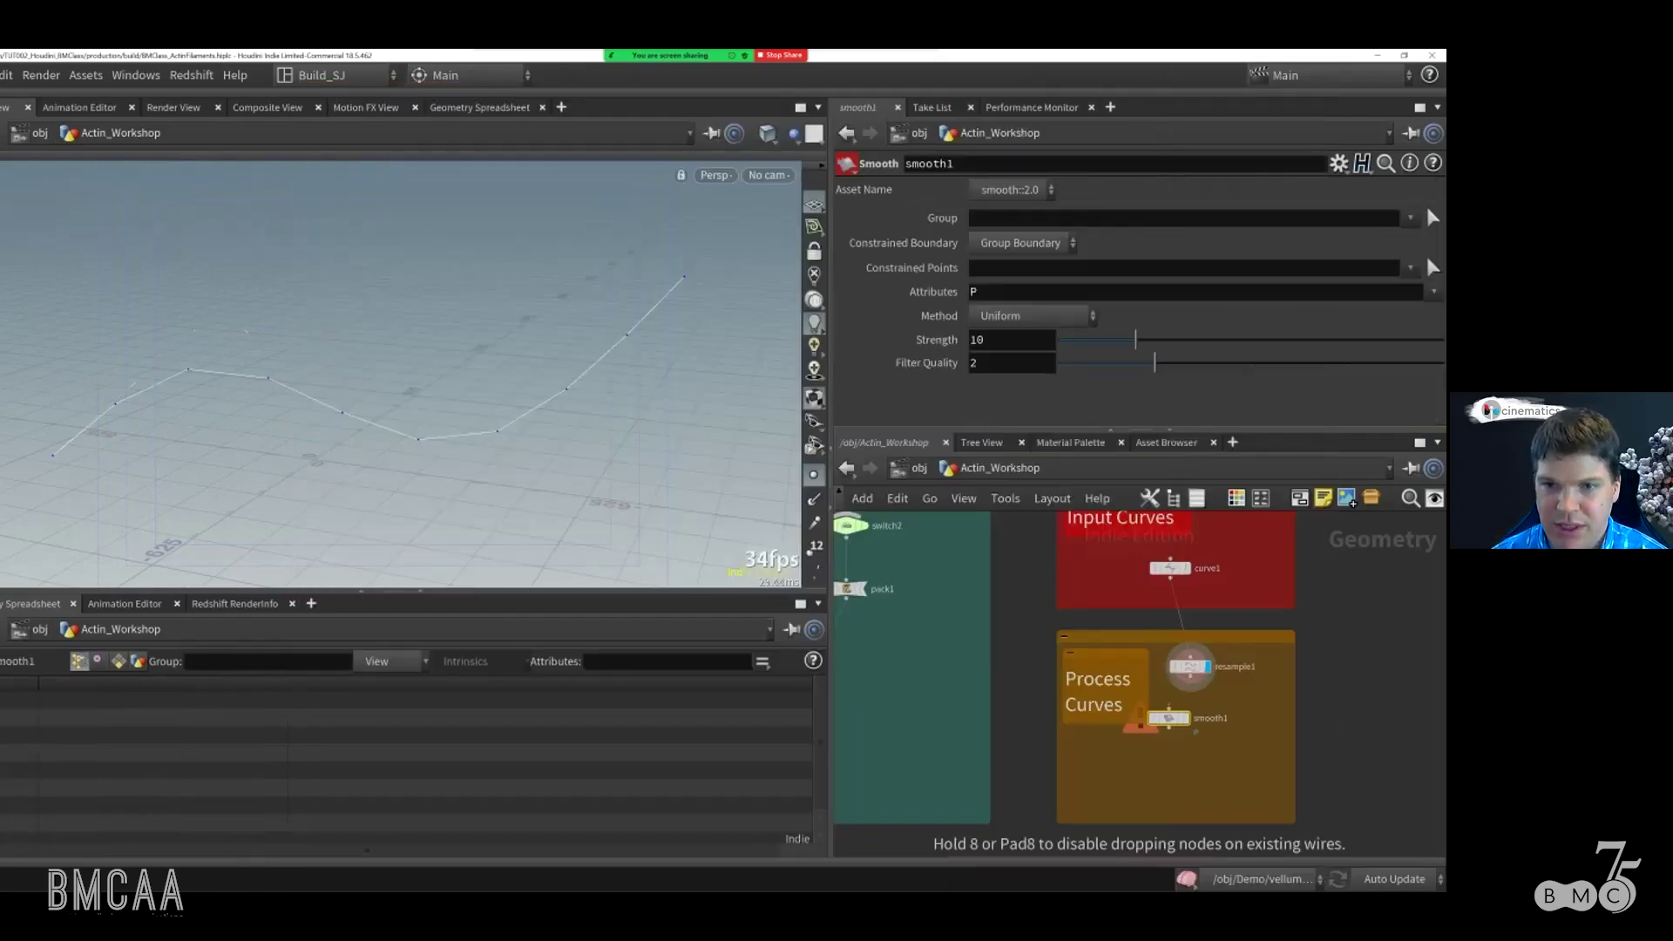
{"action": "left_click", "coordinate": [1189, 717]}
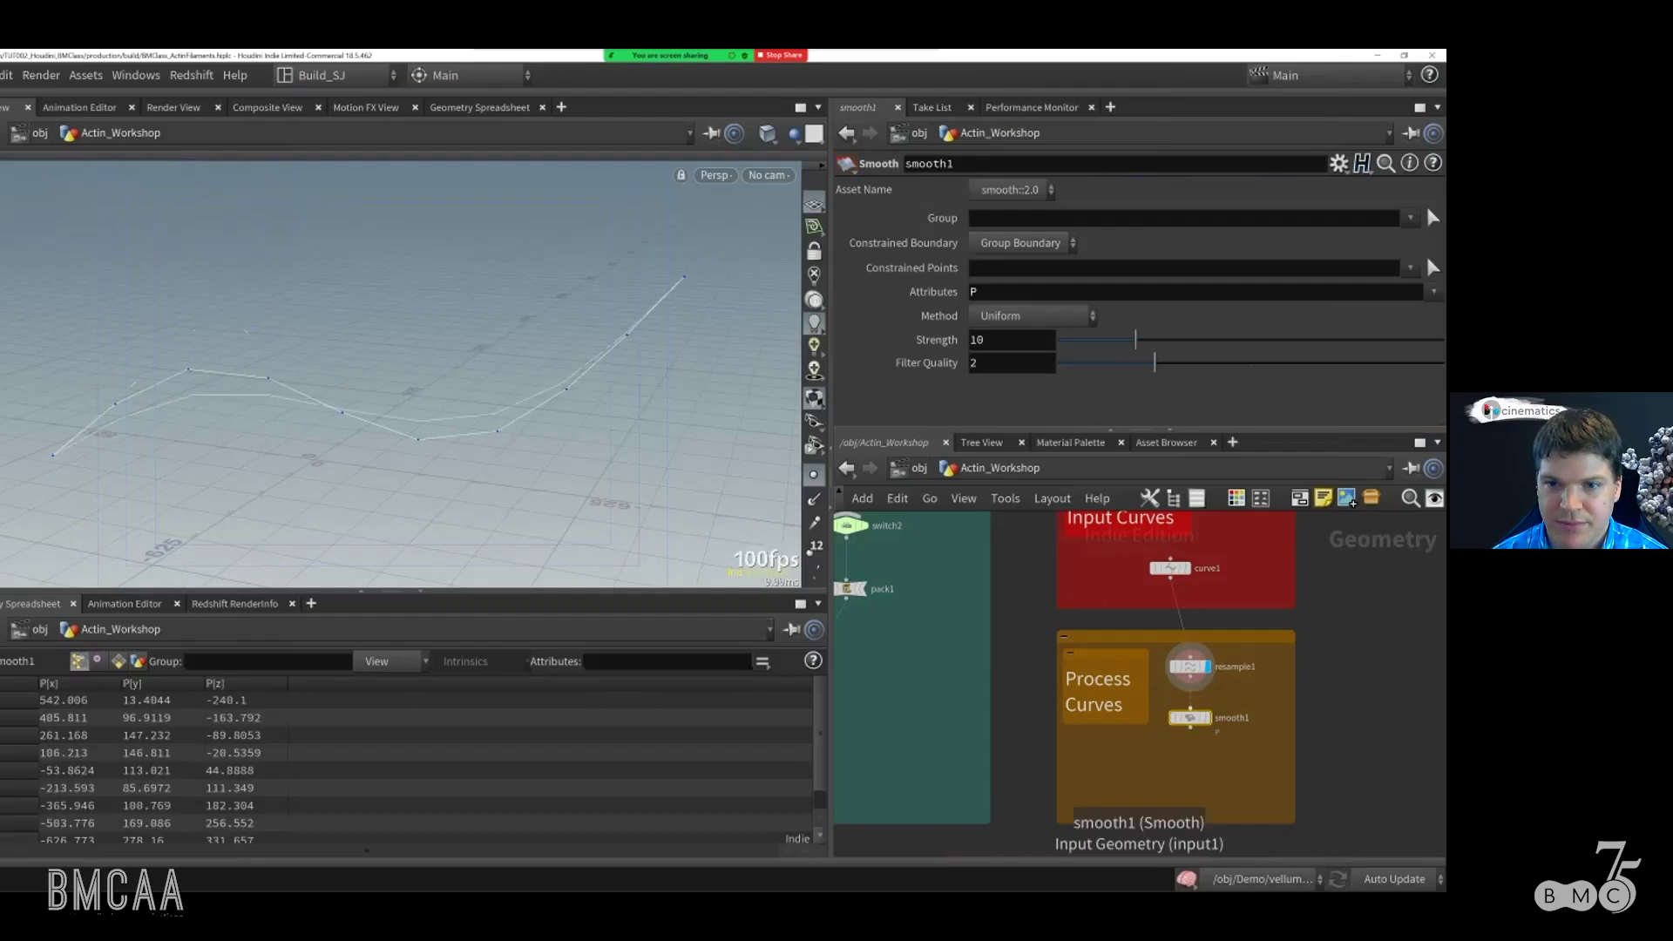
{"action": "left_click_drag", "start_coordinate": [1189, 717], "coordinate": [1189, 703]}
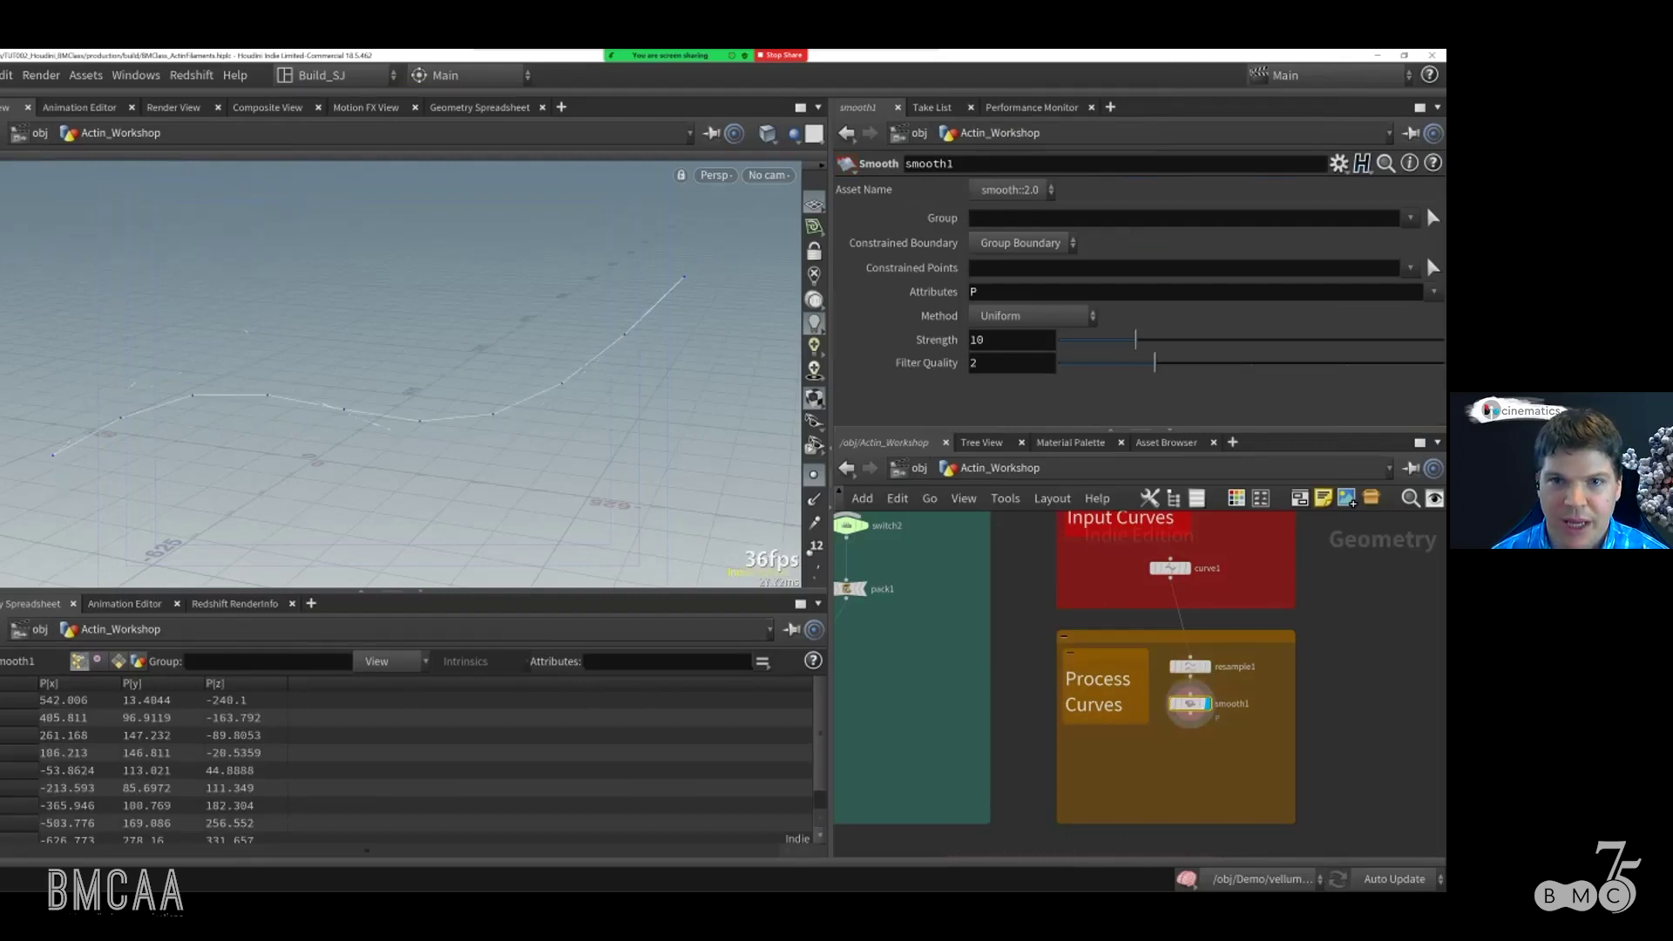
Step: Set the smooth1 strength to 17.51 and filter quality to 1, and inspect the smoothed curve
{"action": "left_click_drag", "start_coordinate": [1134, 339], "coordinate": [1193, 339]}
{"action": "scroll", "coordinate": [497, 388], "scroll_direction": "down", "scroll_amount": 3}
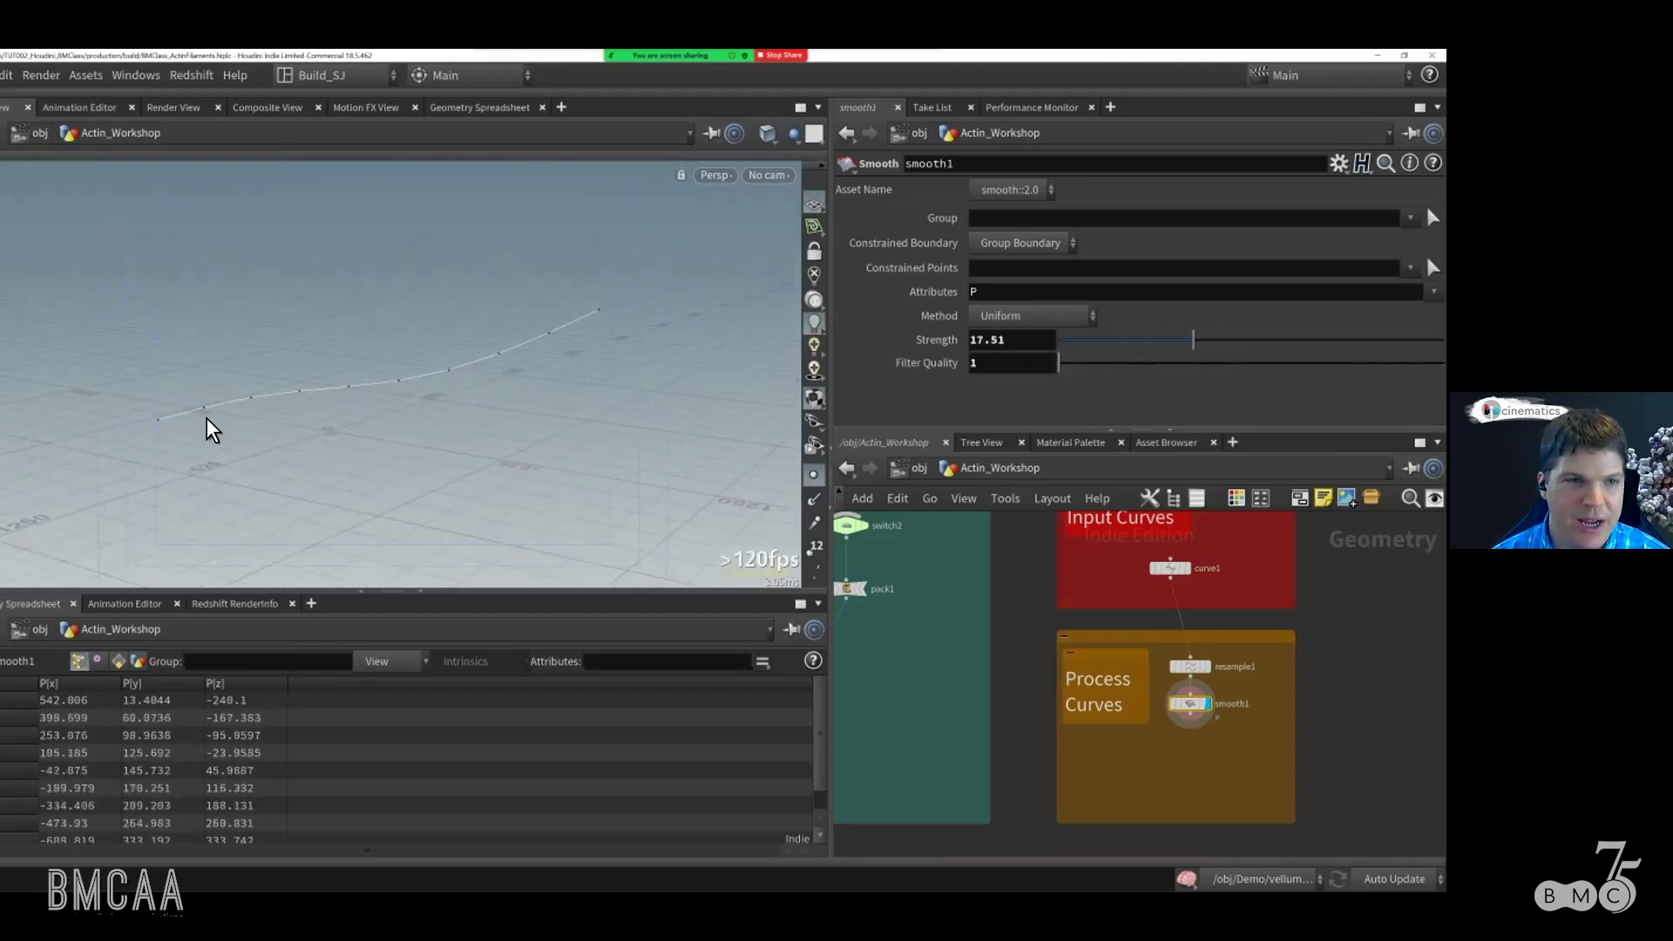
{"action": "scroll", "coordinate": [192, 442], "scroll_direction": "up", "scroll_amount": 2}
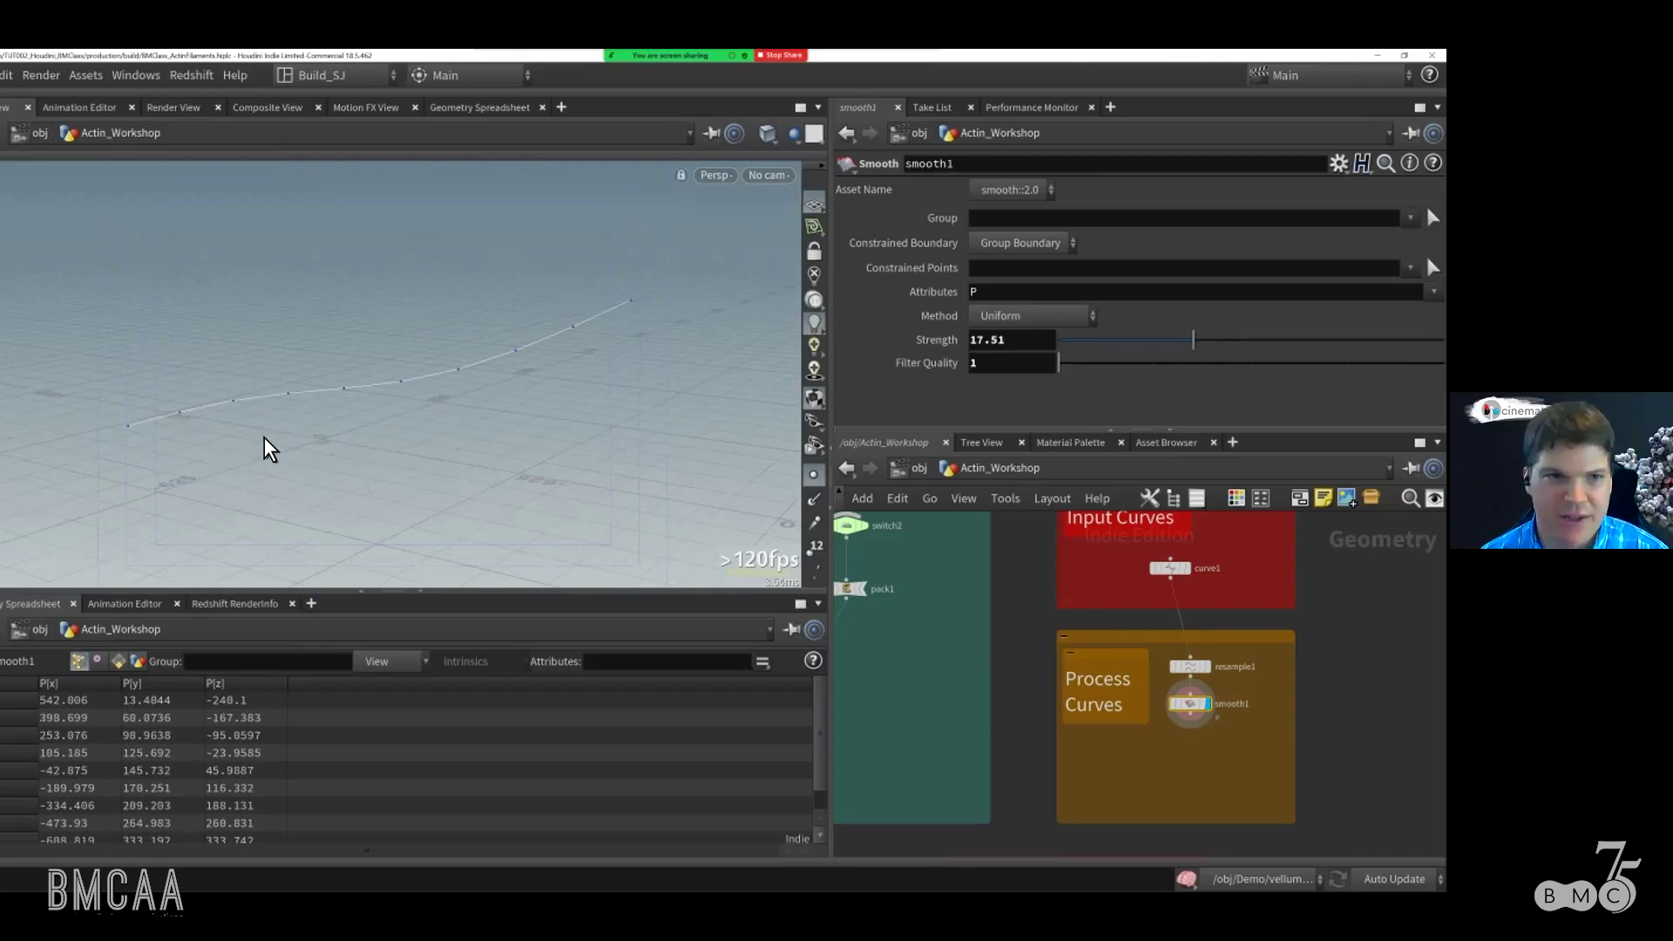
{"action": "left_click_drag", "start_coordinate": [291, 394], "coordinate": [323, 393], "text": "alt"}
{"action": "left_click_drag", "start_coordinate": [7, 453], "coordinate": [39, 455], "text": "alt"}
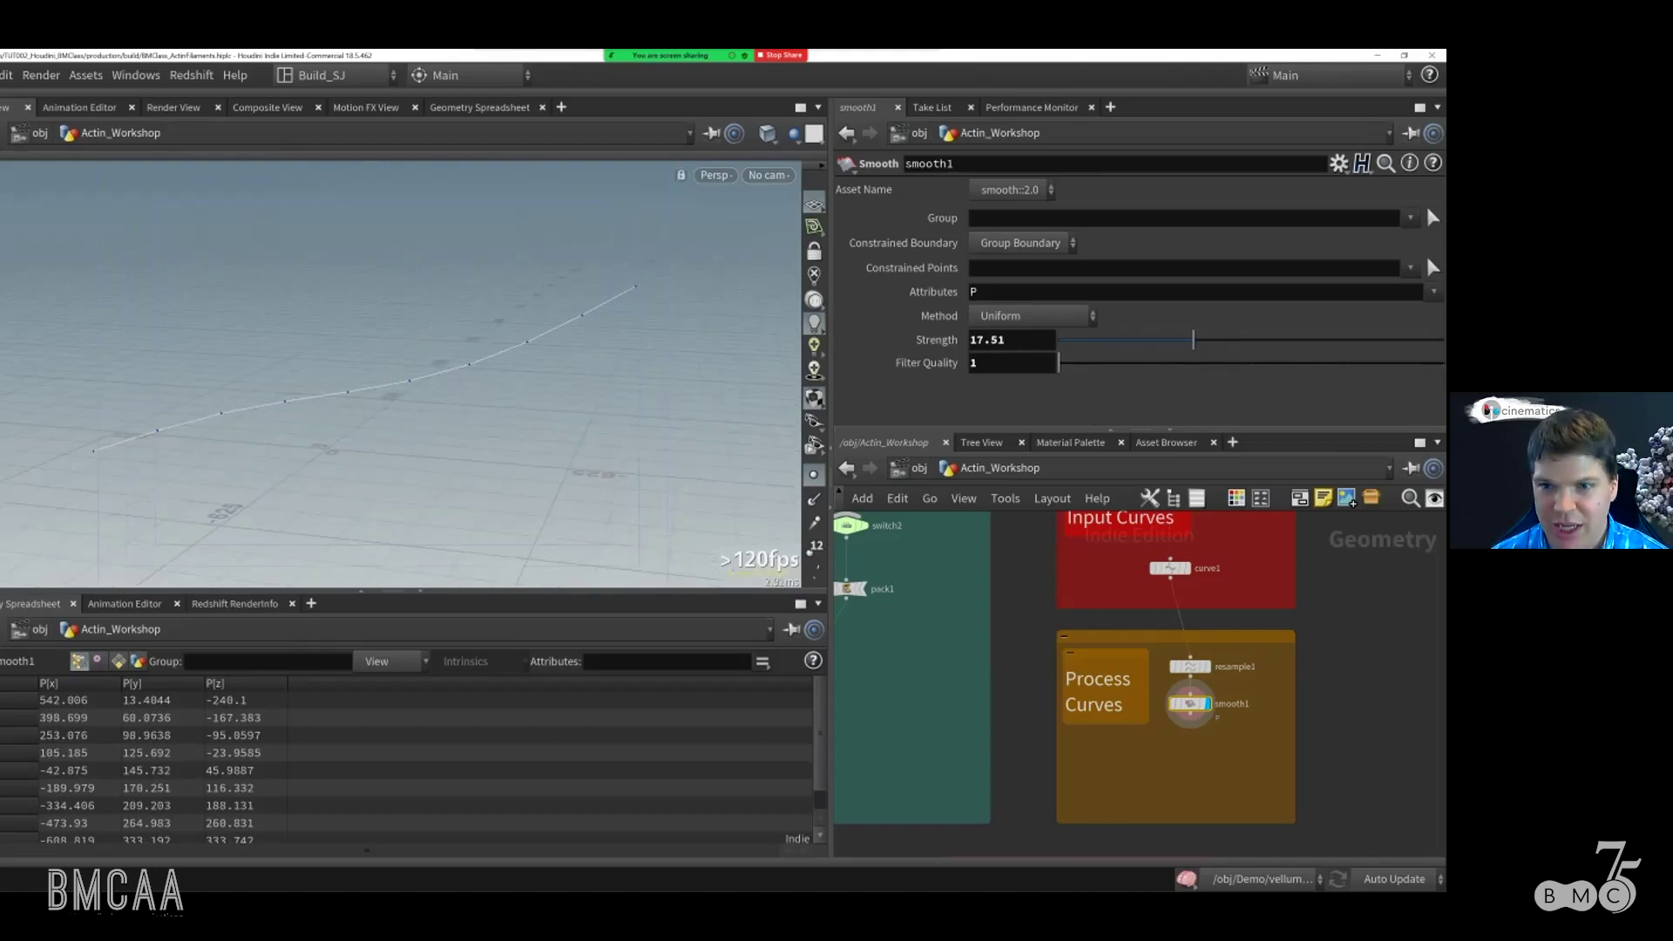
Step: Line up the curve1, resample1 and smooth1 nodes in a compact vertical column
{"action": "left_click_drag", "start_coordinate": [1170, 568], "coordinate": [1190, 564]}
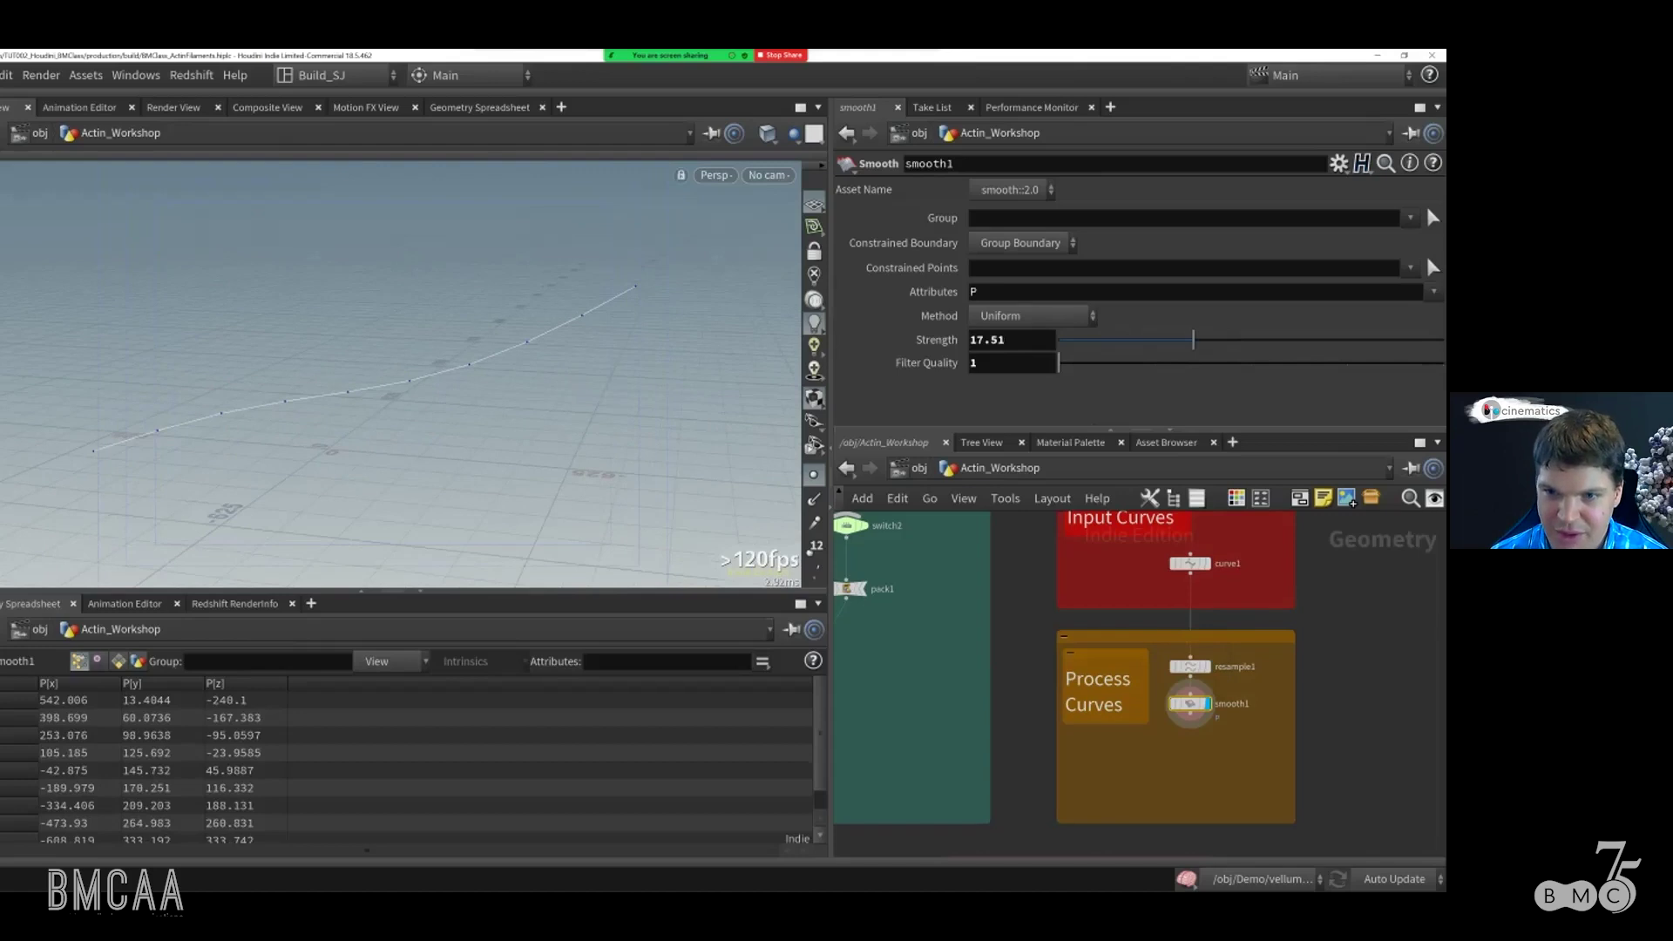
{"action": "scroll", "coordinate": [1199, 785], "scroll_direction": "up", "scroll_amount": 3}
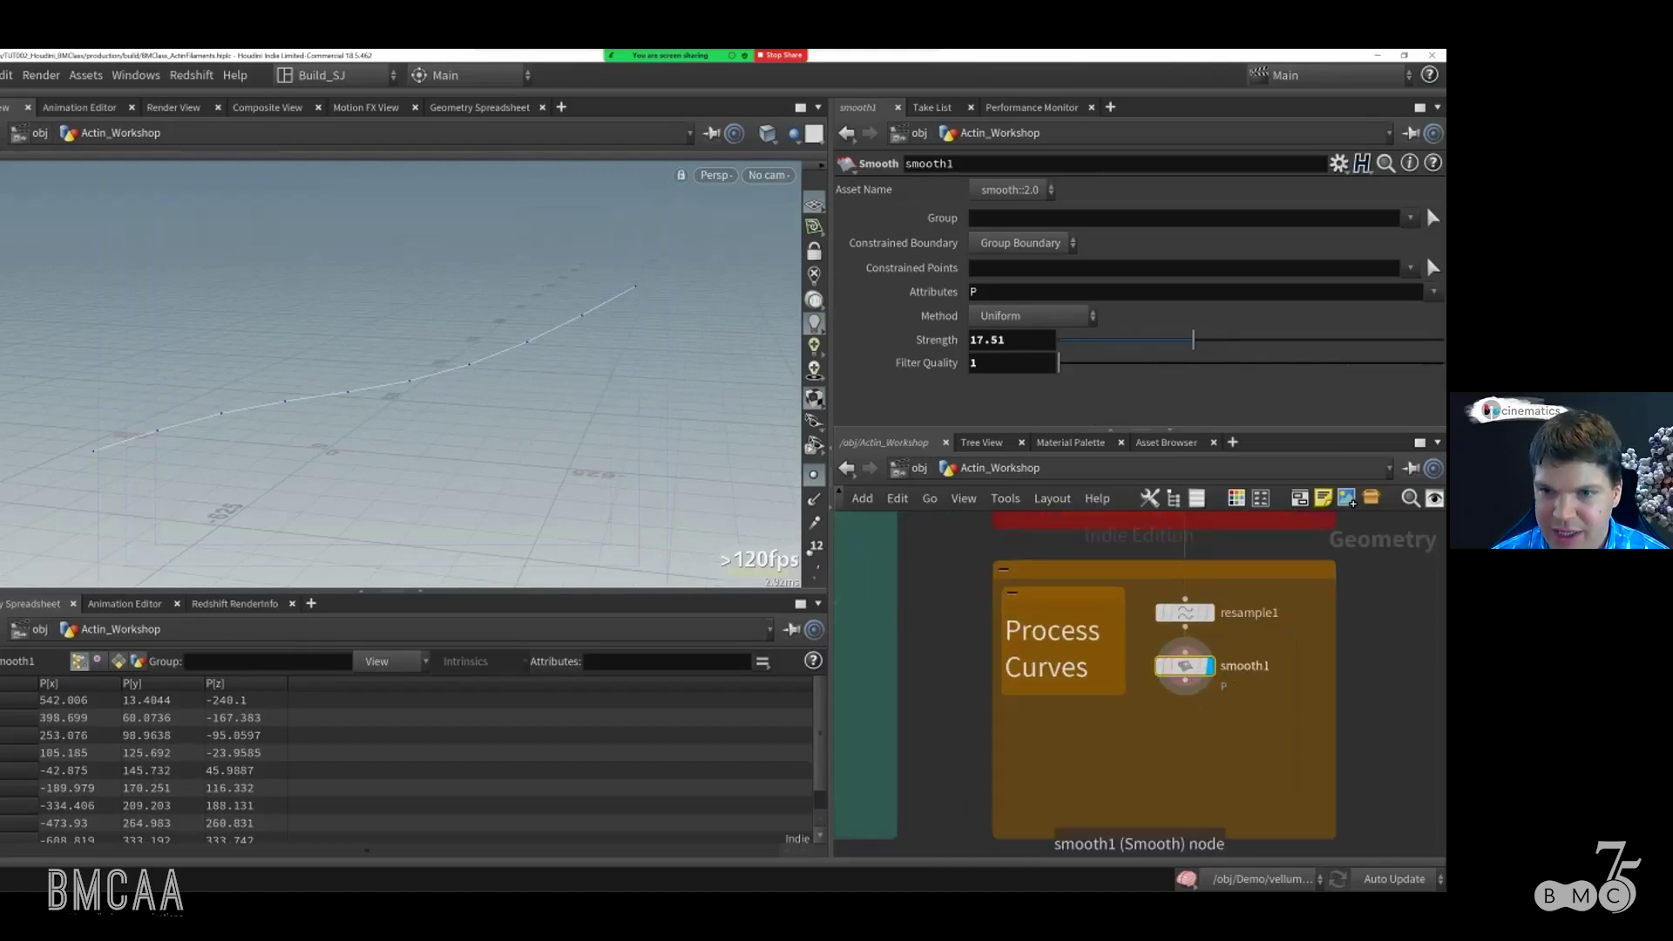
{"action": "left_click_drag", "start_coordinate": [1184, 612], "coordinate": [1184, 607]}
{"action": "left_click_drag", "start_coordinate": [1185, 665], "coordinate": [1184, 654]}
{"action": "middle_click_drag", "start_coordinate": [1190, 740], "coordinate": [1185, 749]}
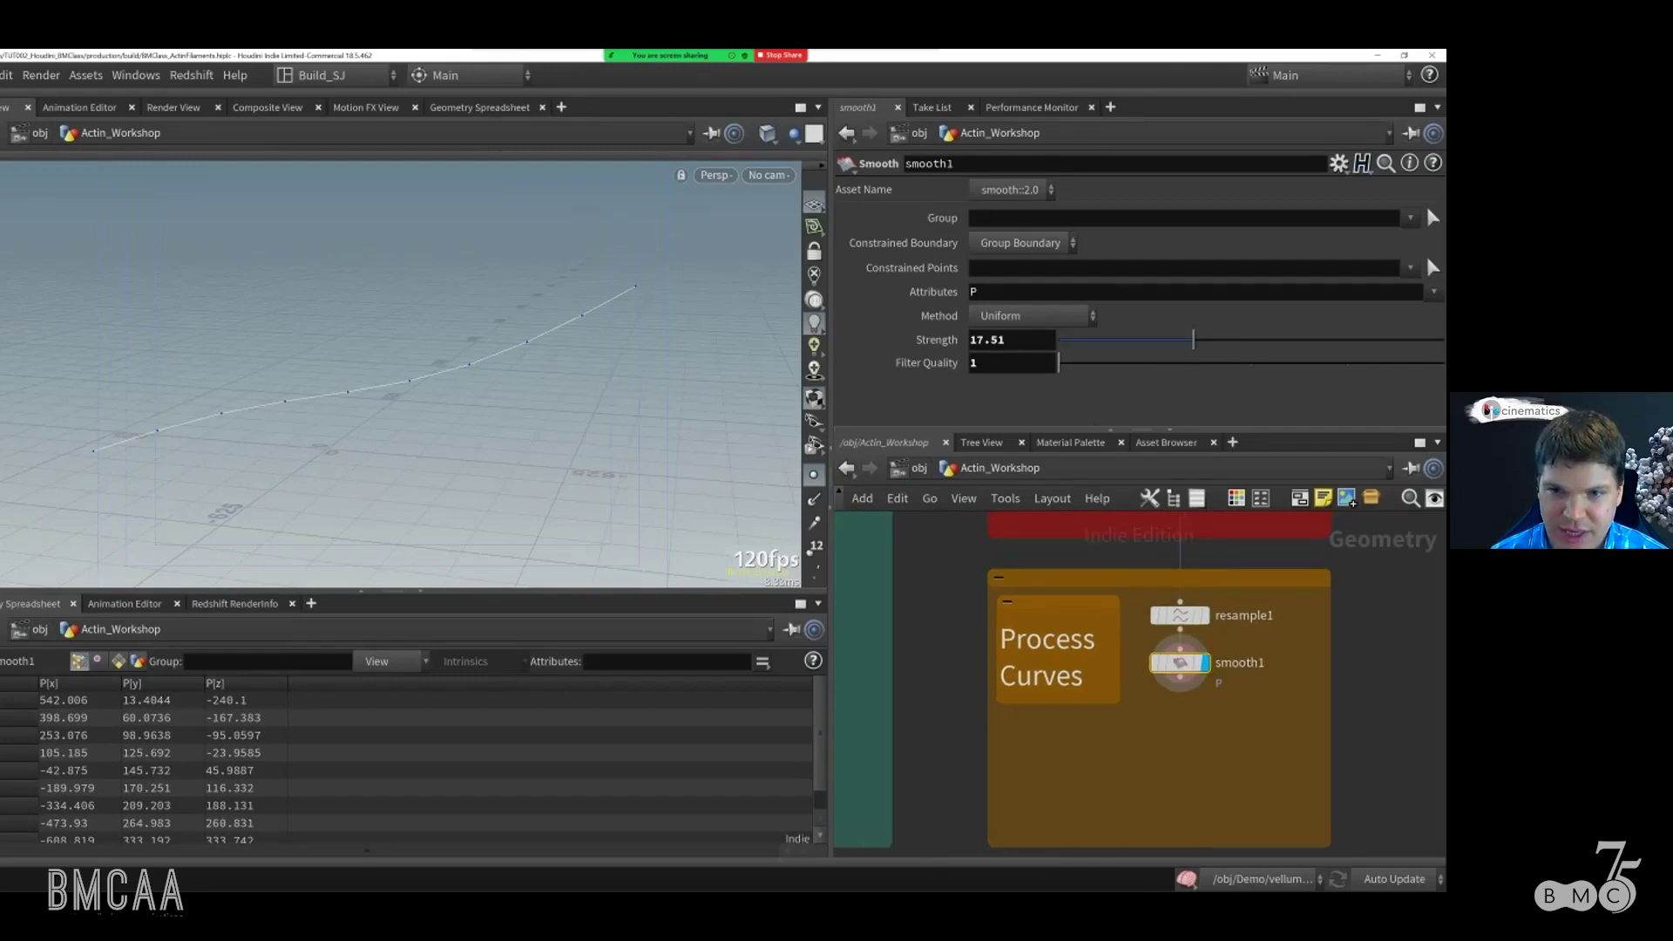
Step: Add a second Resample node below smooth1, connect smooth1 to its input and display it
{"action": "middle_click_drag", "start_coordinate": [1190, 749], "coordinate": [1153, 706]}
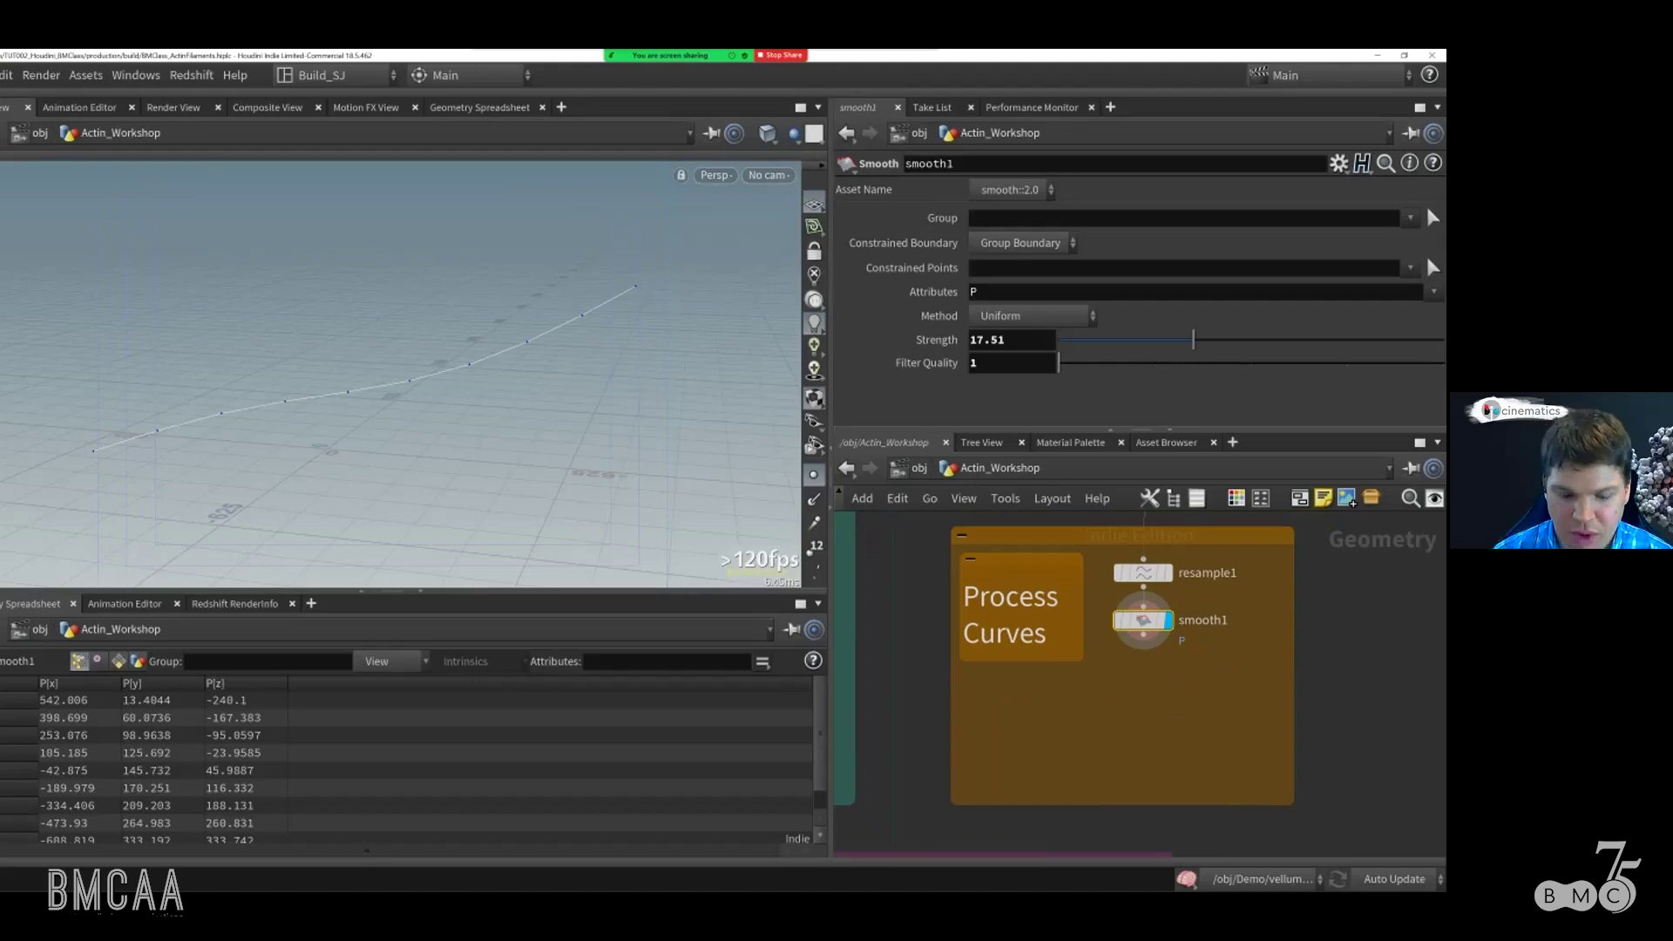
{"action": "key", "text": "Tab"}
{"action": "type", "text": "resa"}
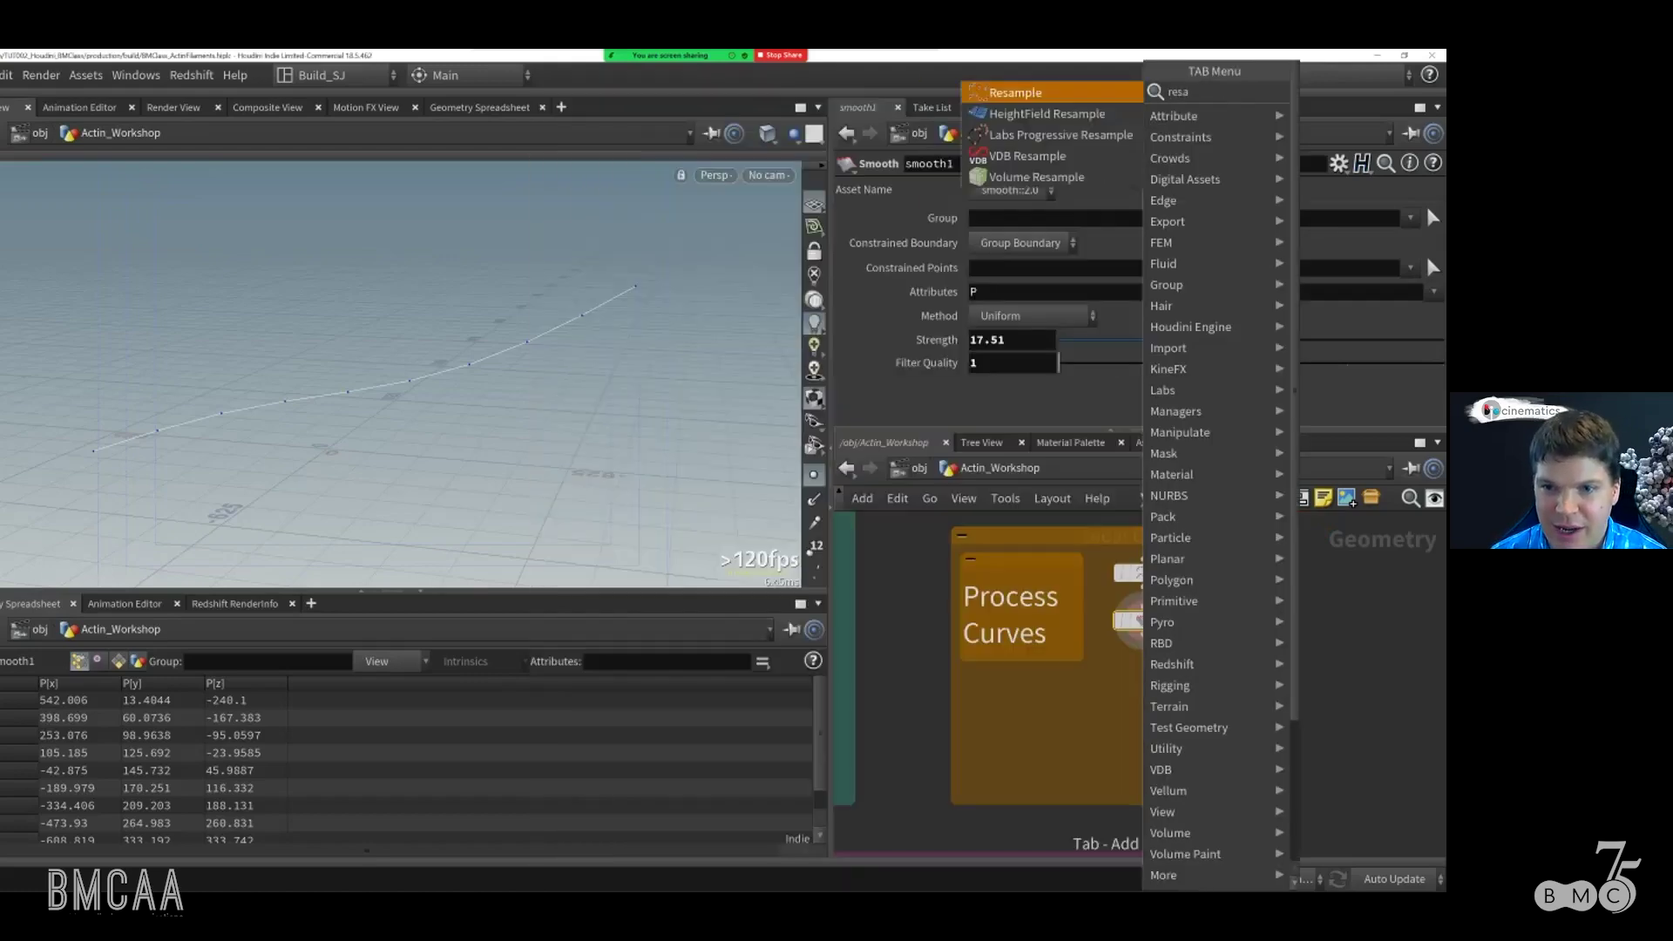
{"action": "key", "text": "Return"}
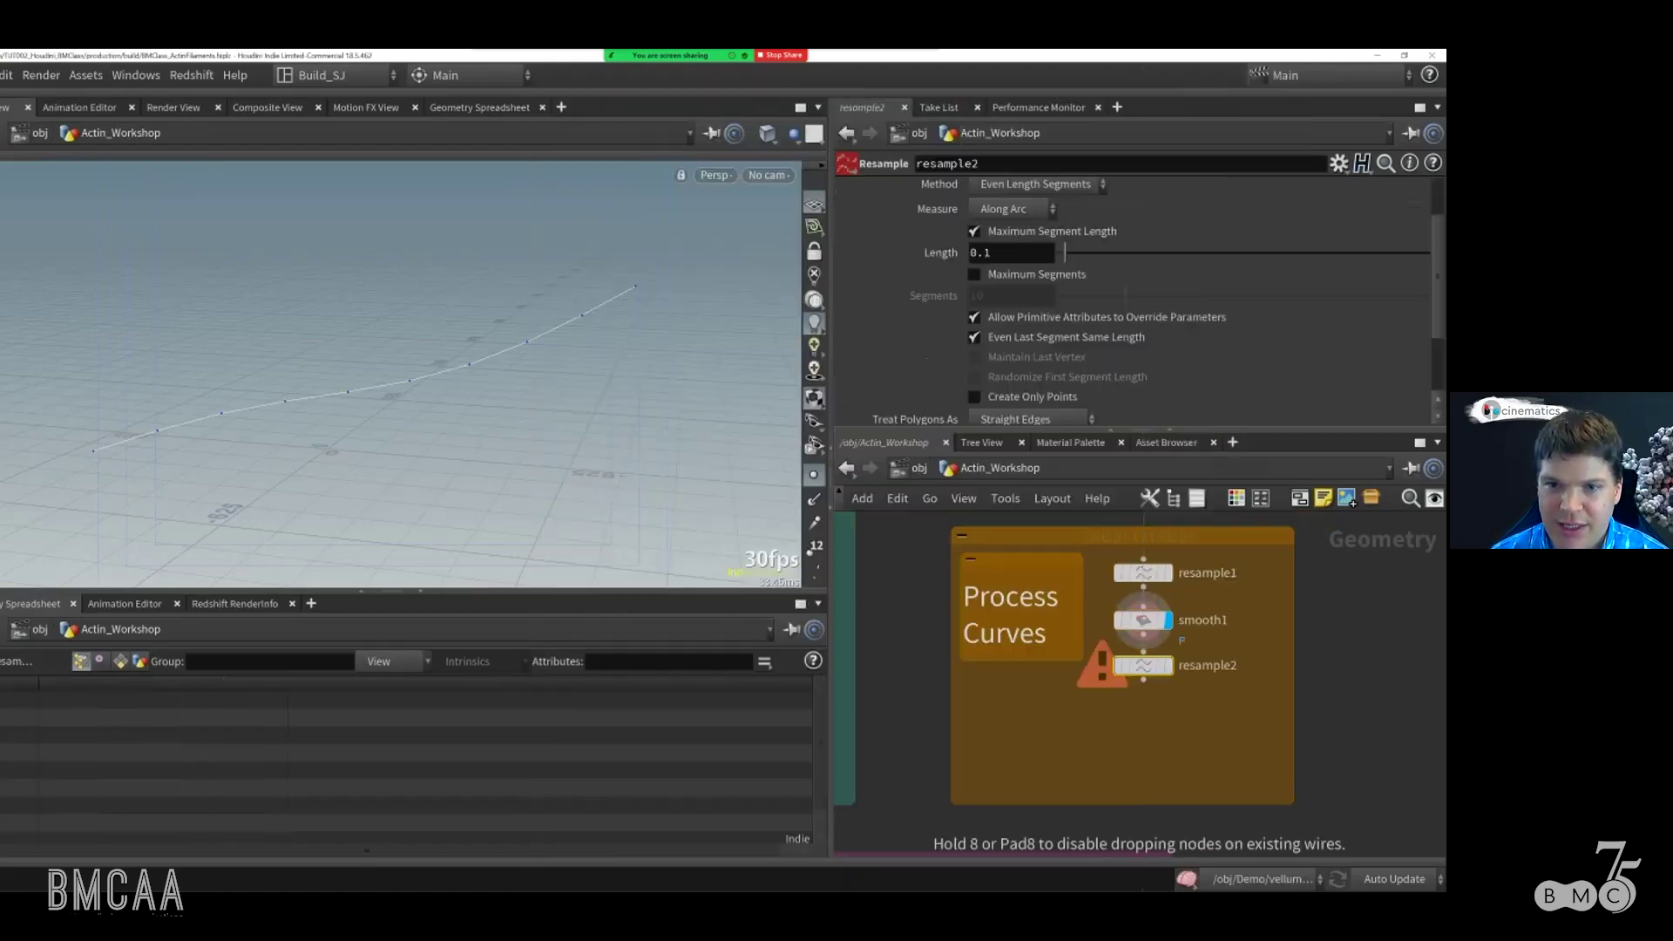
{"action": "left_click_drag", "start_coordinate": [1143, 666], "coordinate": [1143, 702]}
{"action": "left_click", "coordinate": [1143, 635]}
{"action": "left_click", "coordinate": [1143, 689]}
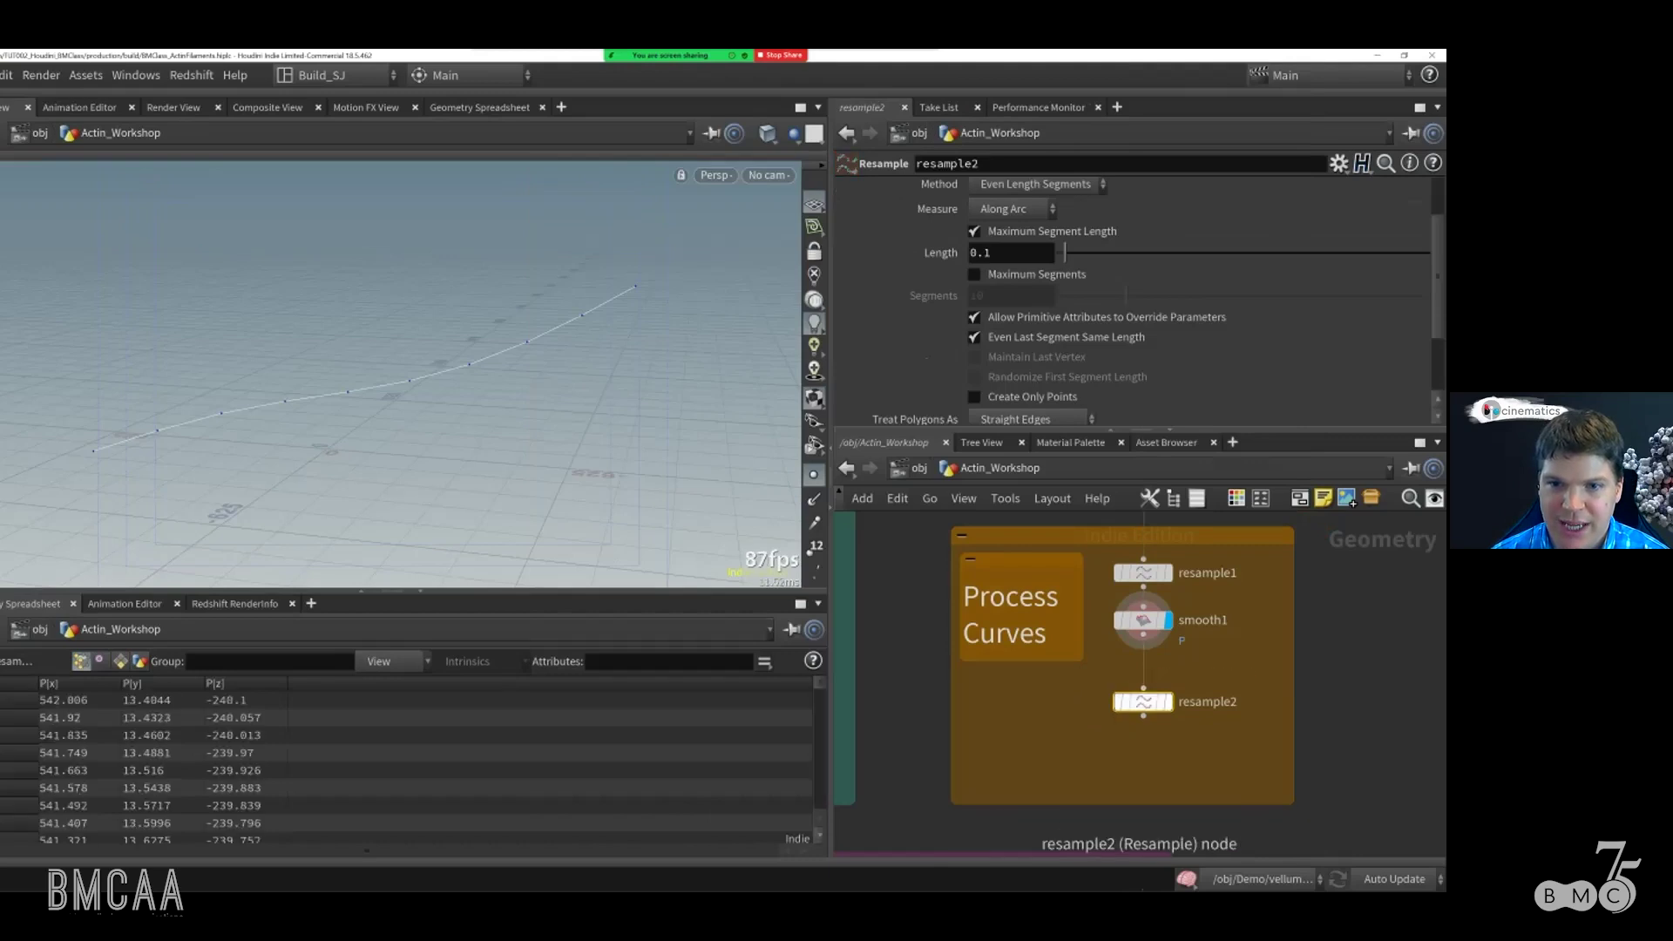
{"action": "left_click", "coordinate": [1169, 702]}
Step: Check the vertical translate of copy1 for the monomer spacing and set the maximum segment length of resample2 to 27.615
{"action": "middle_click_drag", "start_coordinate": [910, 740], "coordinate": [1372, 729]}
{"action": "left_click", "coordinate": [1010, 658]}
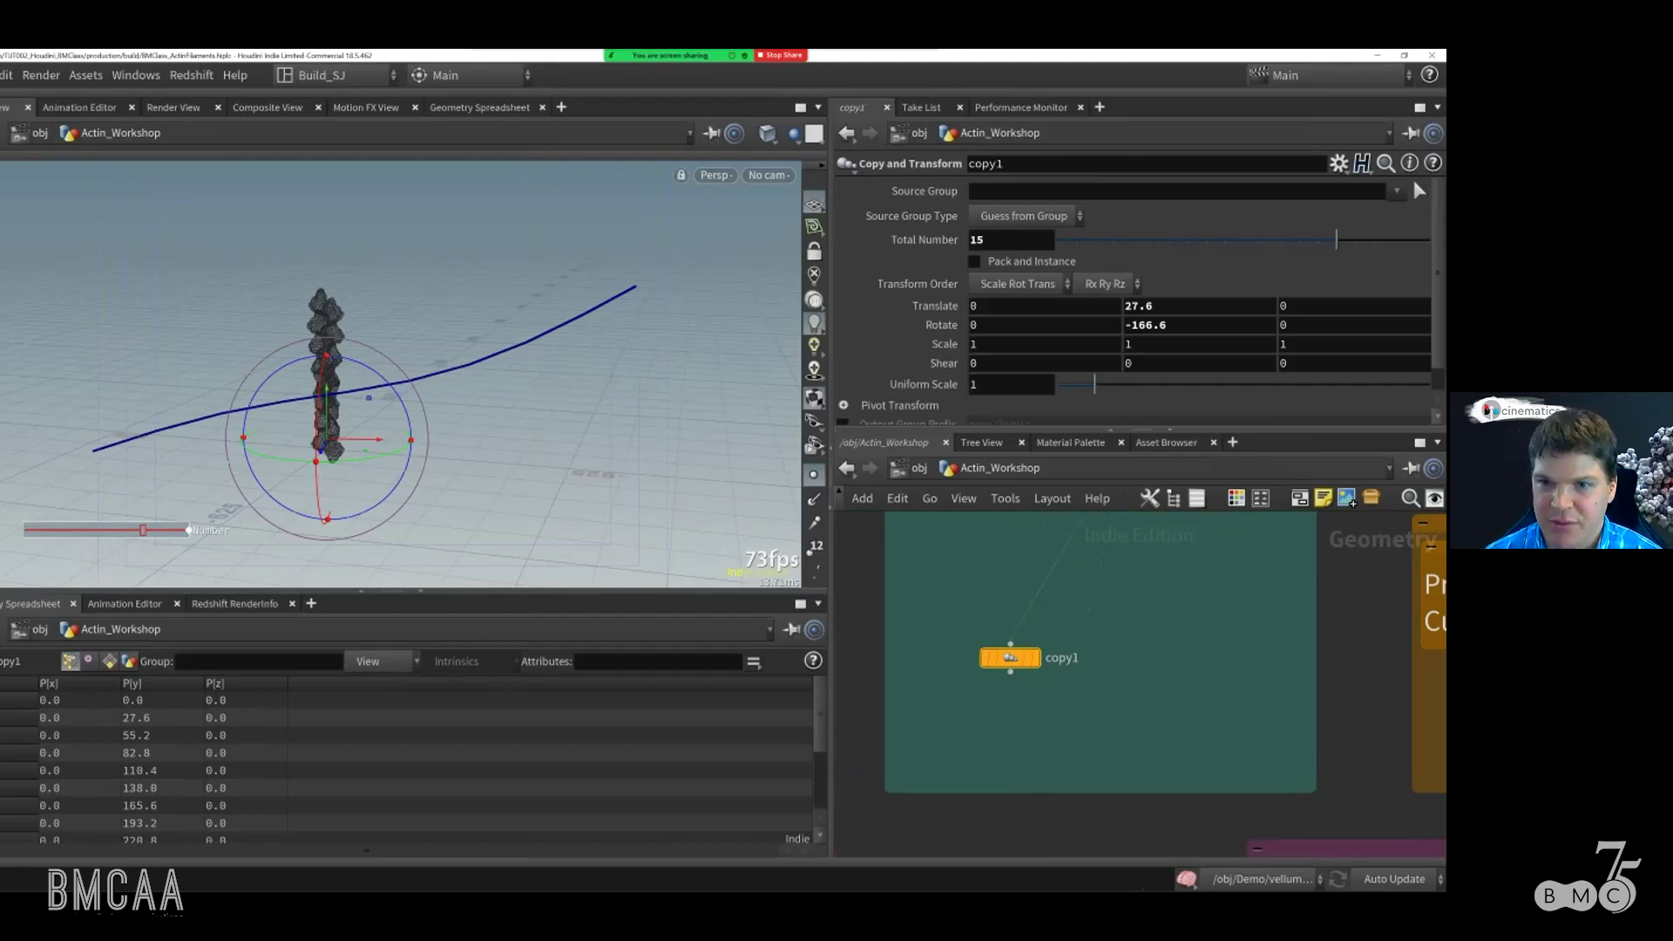
{"action": "middle_click_drag", "start_coordinate": [1359, 629], "coordinate": [1025, 627]}
{"action": "left_click", "coordinate": [1271, 673]}
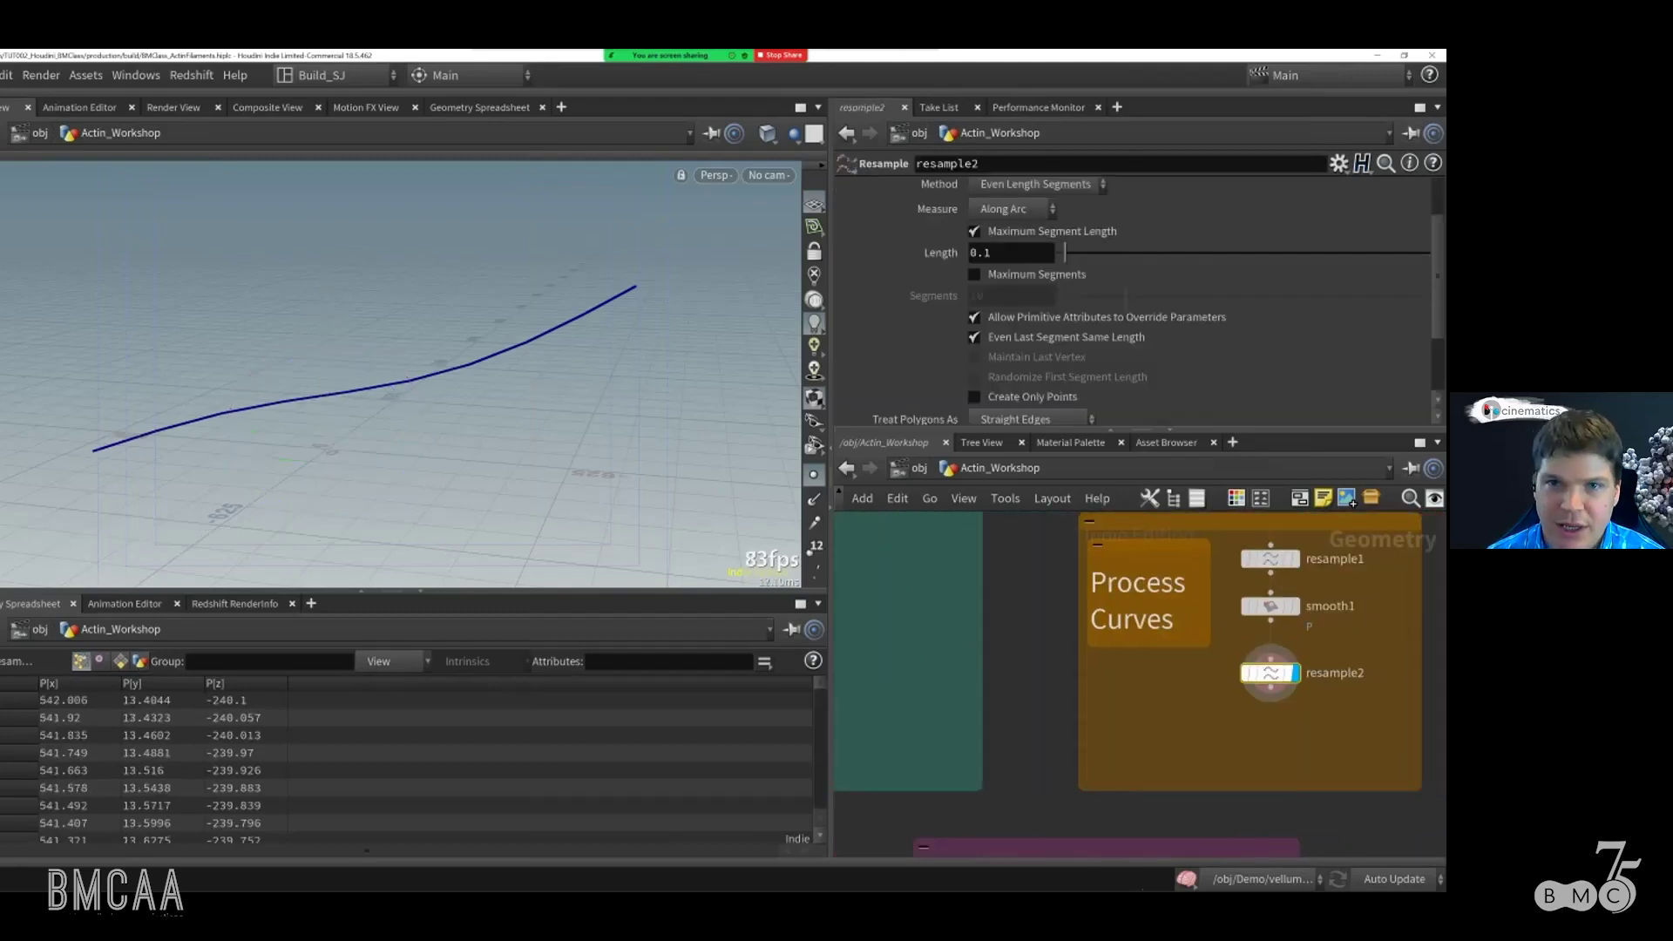
{"action": "double_click", "coordinate": [980, 252]}
{"action": "type", "text": "27.615"}
{"action": "key", "text": "Return"}
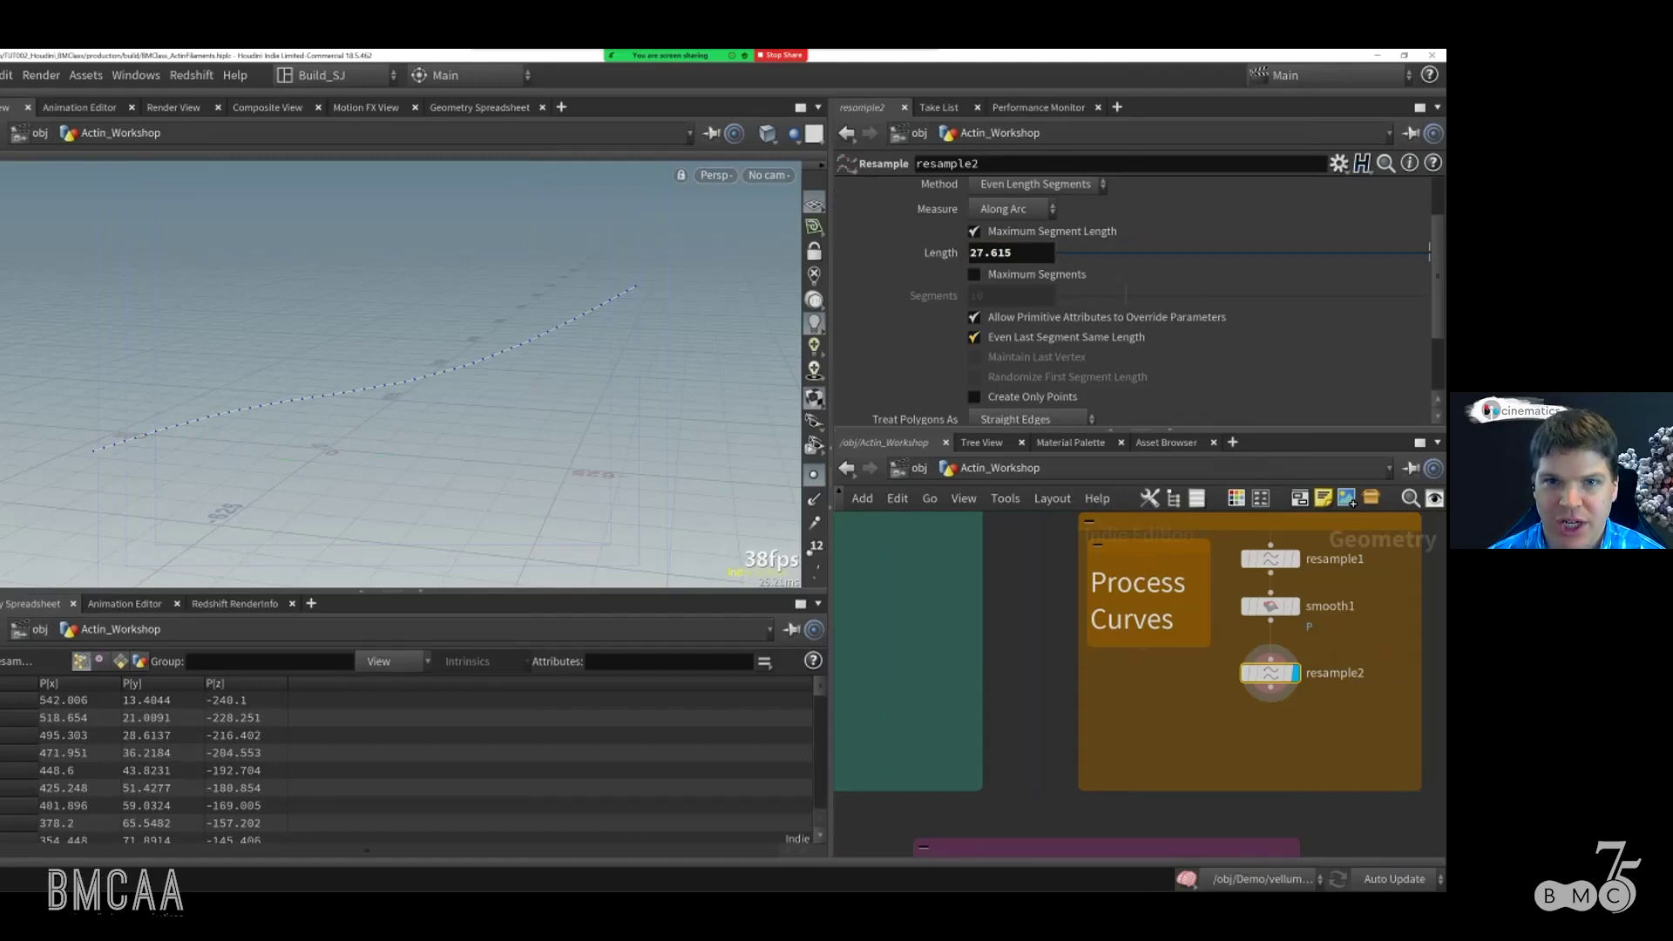
Step: Turn off Even Last Segment Same Length on resample2 and inspect the point spacing at the curve's end
{"action": "right_click_drag", "start_coordinate": [403, 433], "coordinate": [621, 393], "text": "alt"}
{"action": "middle_click_drag", "start_coordinate": [620, 393], "coordinate": [293, 422], "text": "alt"}
{"action": "right_click_drag", "start_coordinate": [293, 422], "coordinate": [609, 419], "text": "alt"}
{"action": "middle_click_drag", "start_coordinate": [608, 419], "coordinate": [494, 428], "text": "alt"}
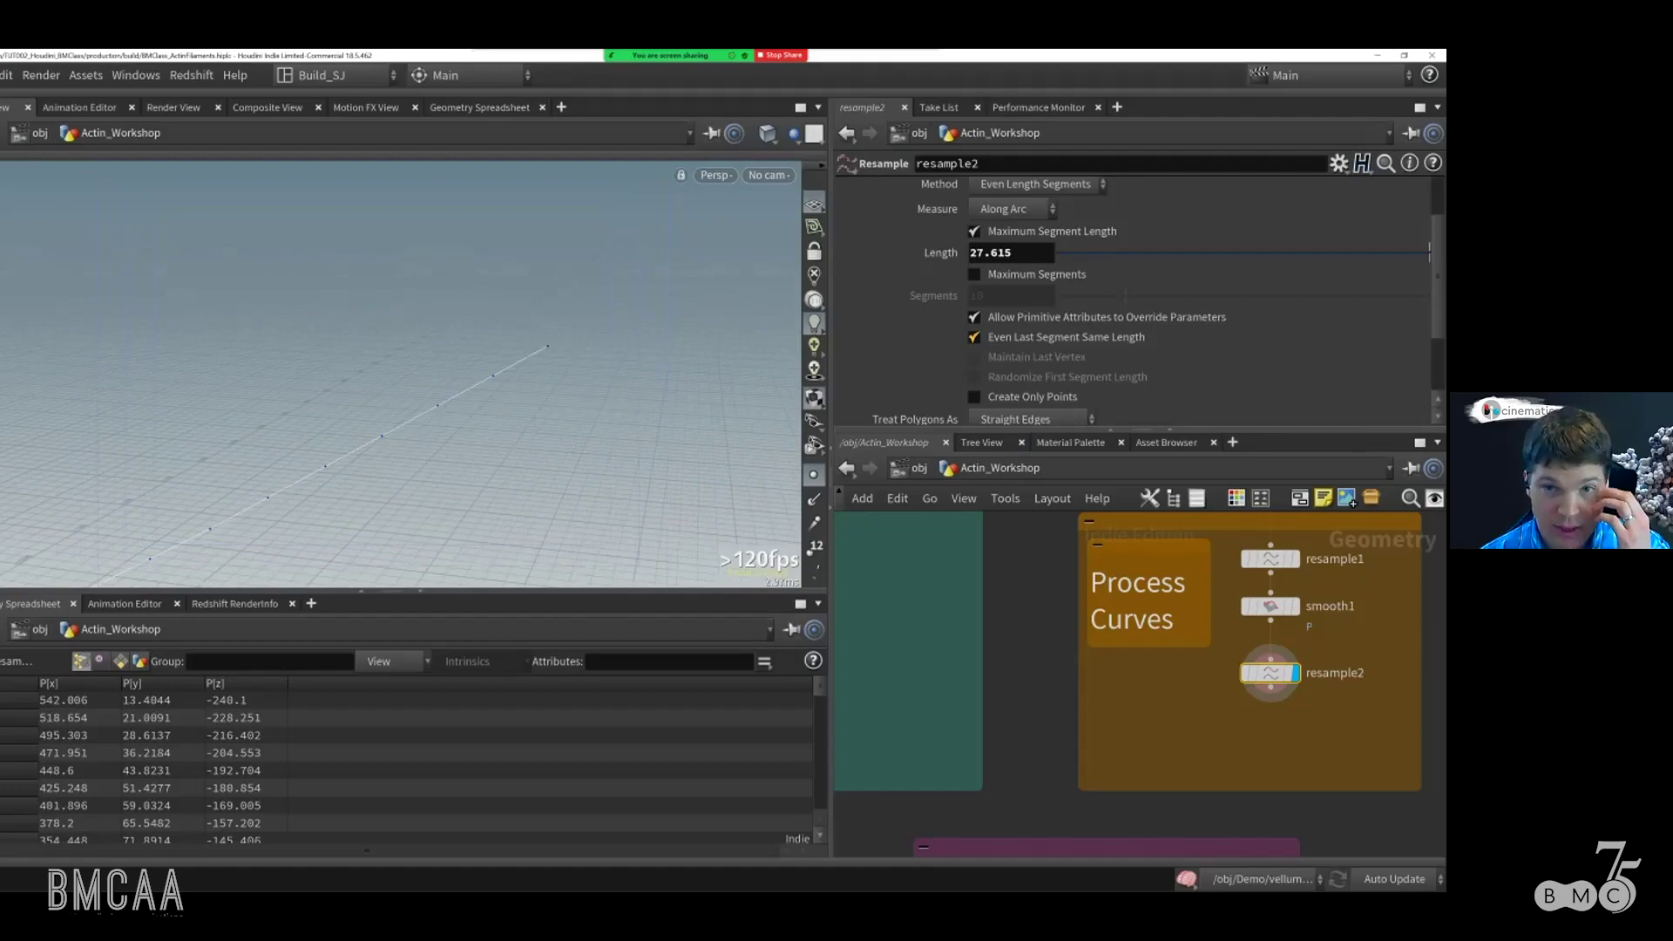
{"action": "left_click", "coordinate": [973, 337]}
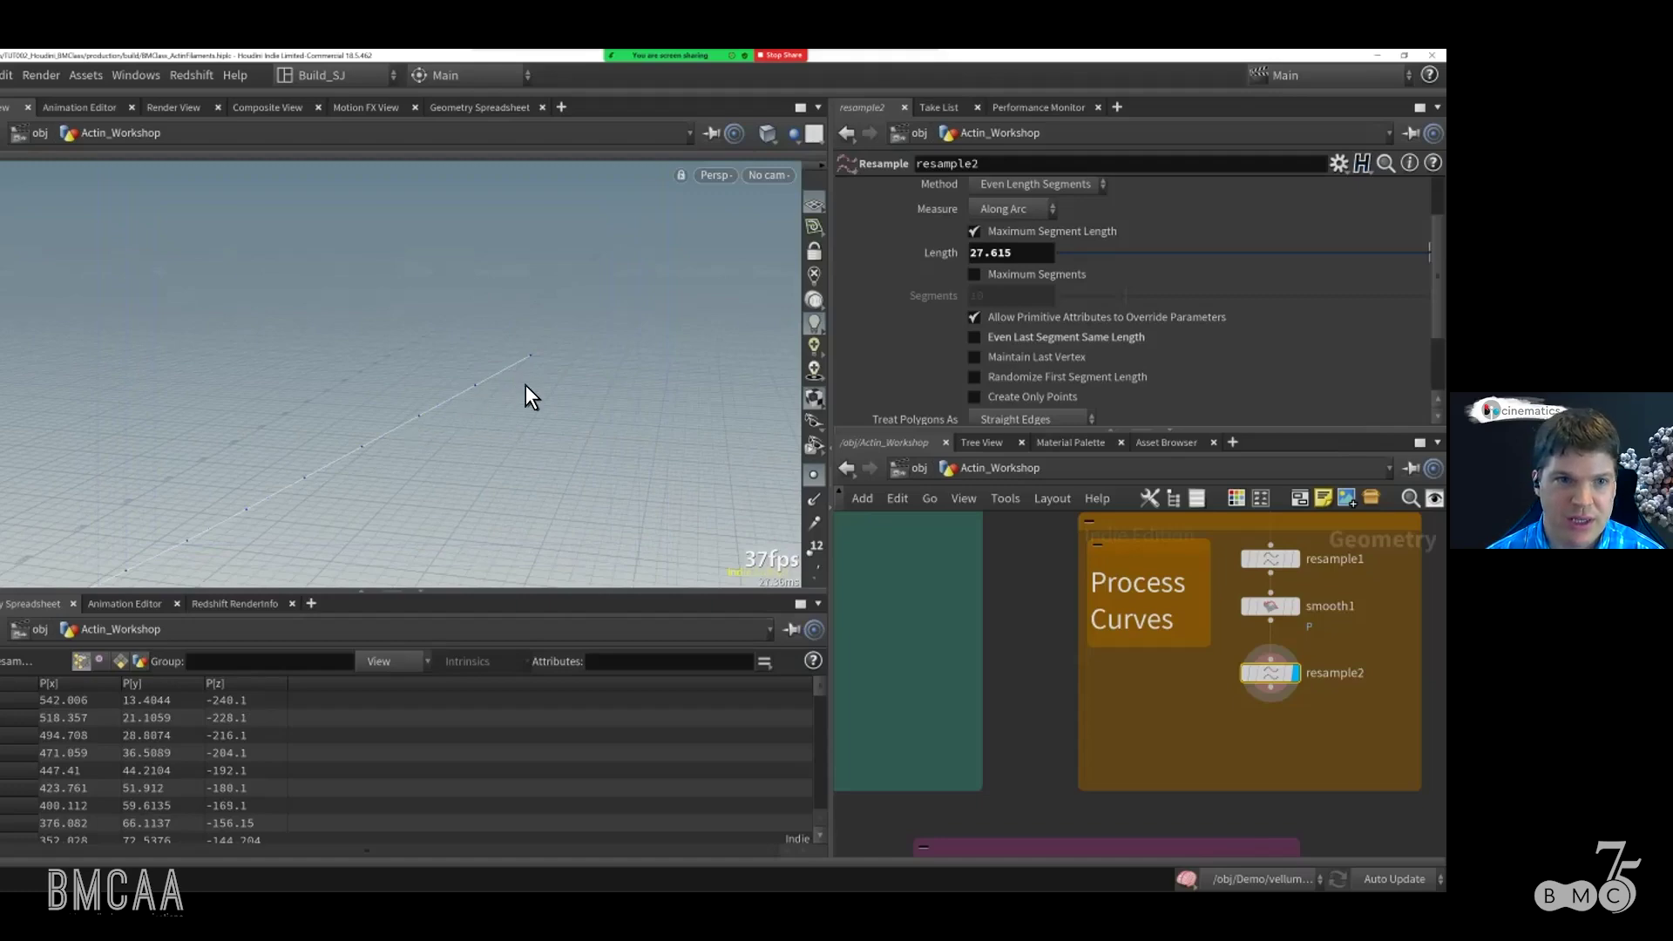
{"action": "scroll", "coordinate": [420, 408], "scroll_direction": "down", "scroll_amount": 2}
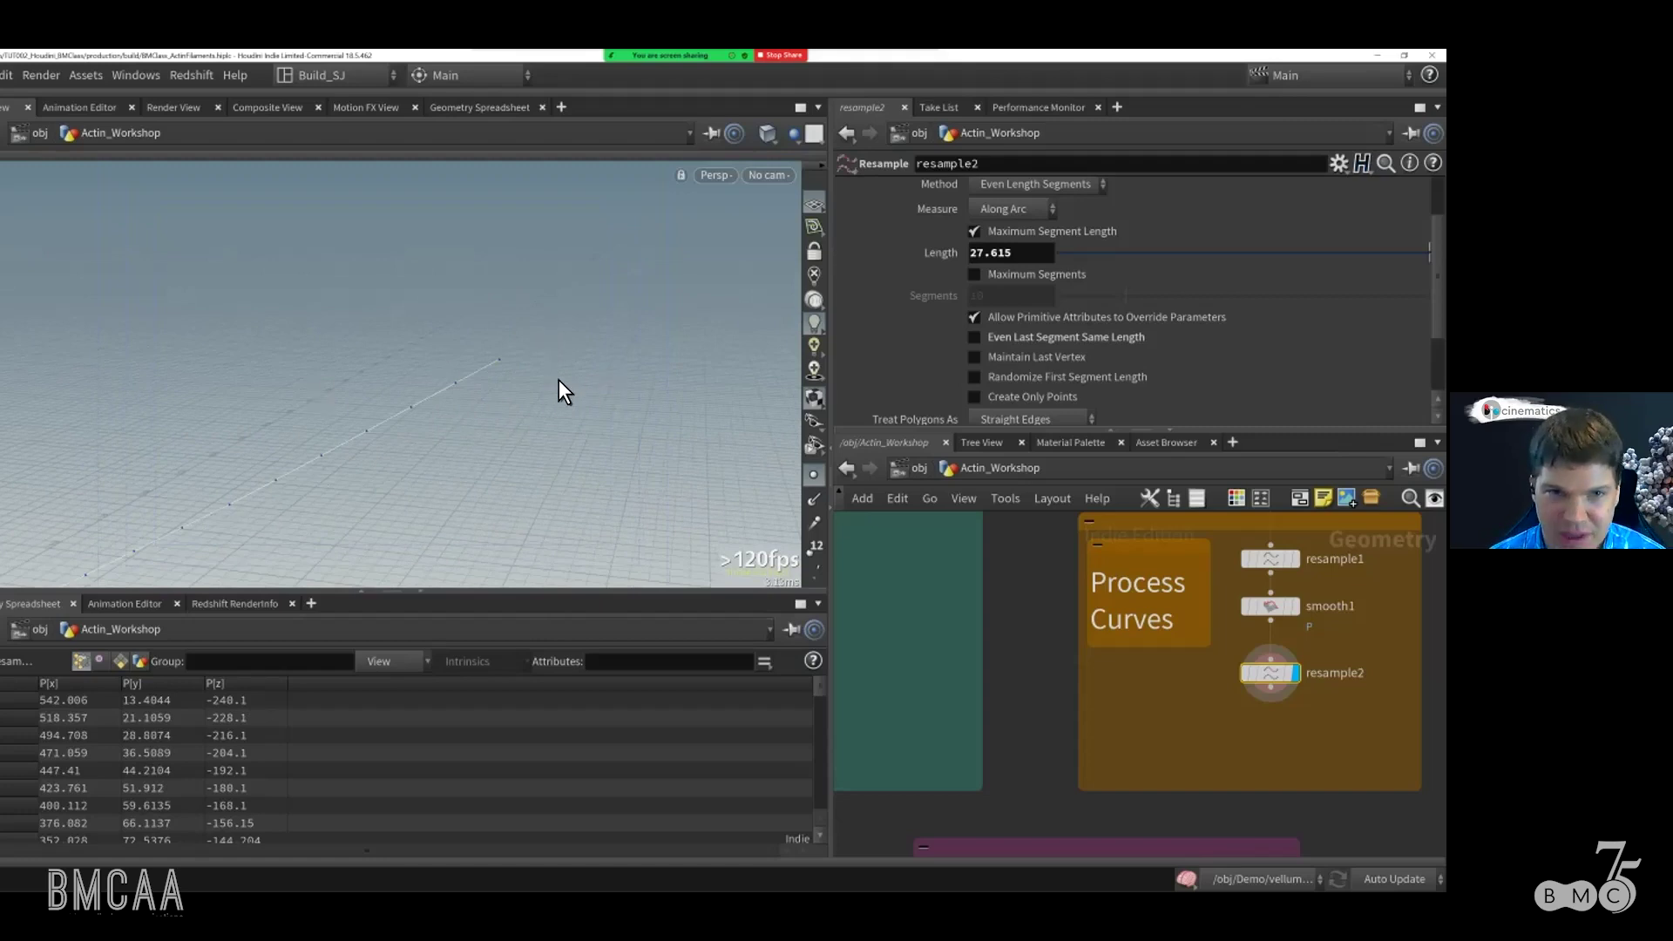
{"action": "key", "text": "Escape"}
{"action": "left_click_drag", "start_coordinate": [324, 418], "coordinate": [362, 462]}
Step: Set resample2 to treat polygons as Subdivision Curves and inspect the resulting curve
{"action": "scroll", "coordinate": [1133, 300], "scroll_direction": "down", "scroll_amount": 1}
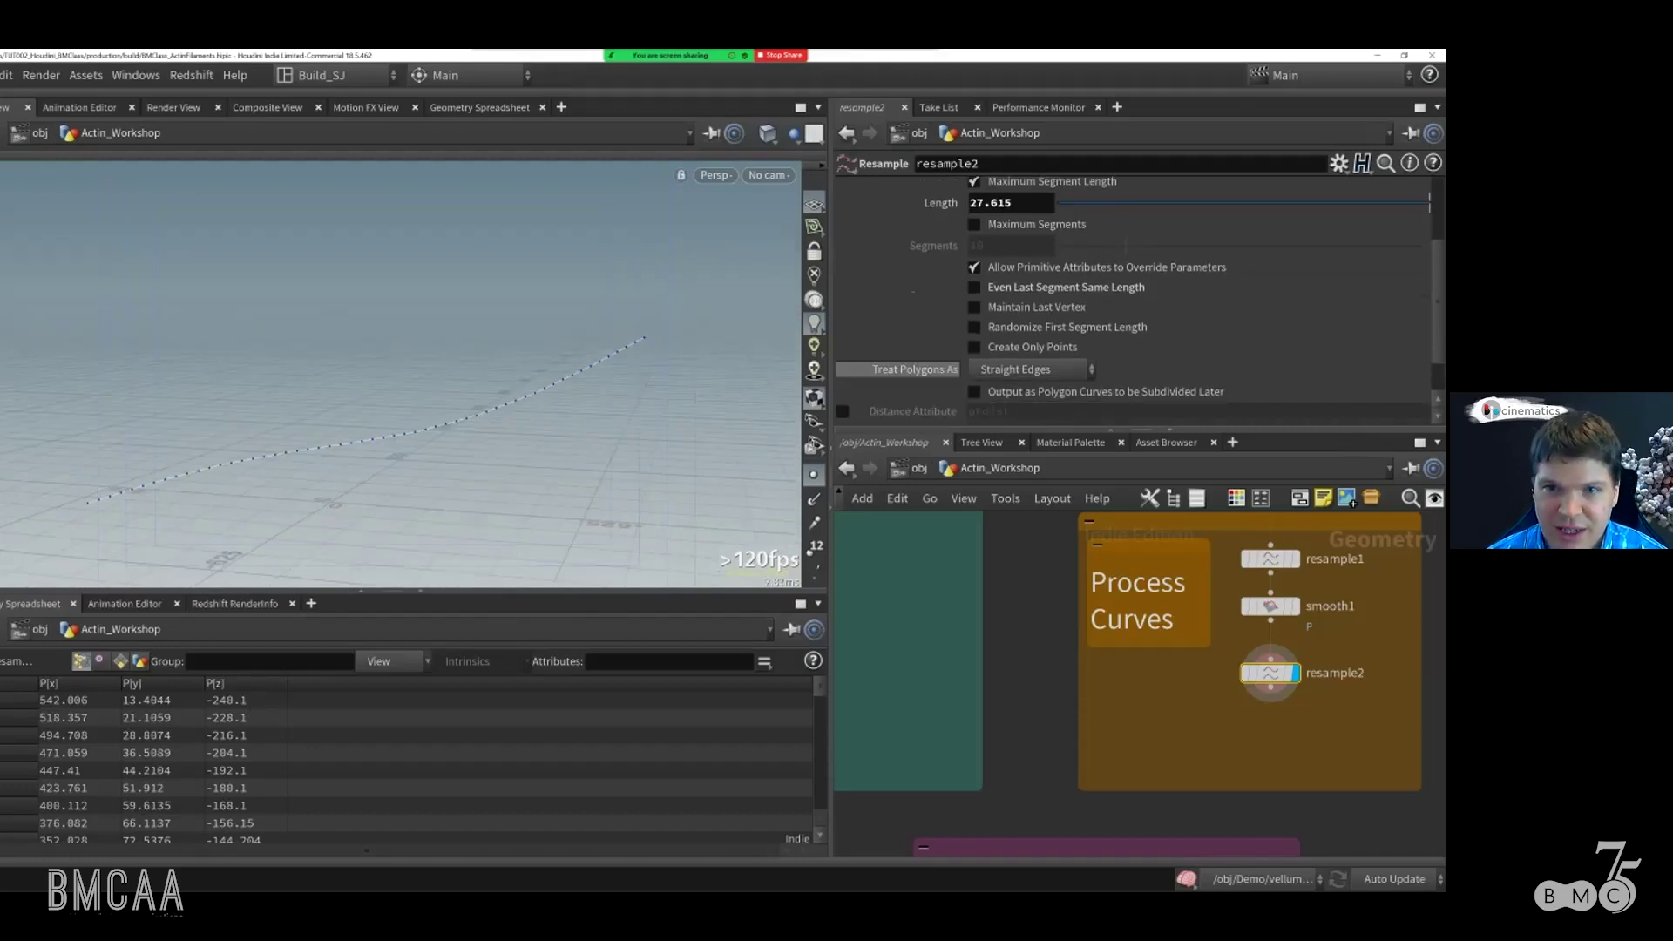
{"action": "left_click", "coordinate": [1028, 369]}
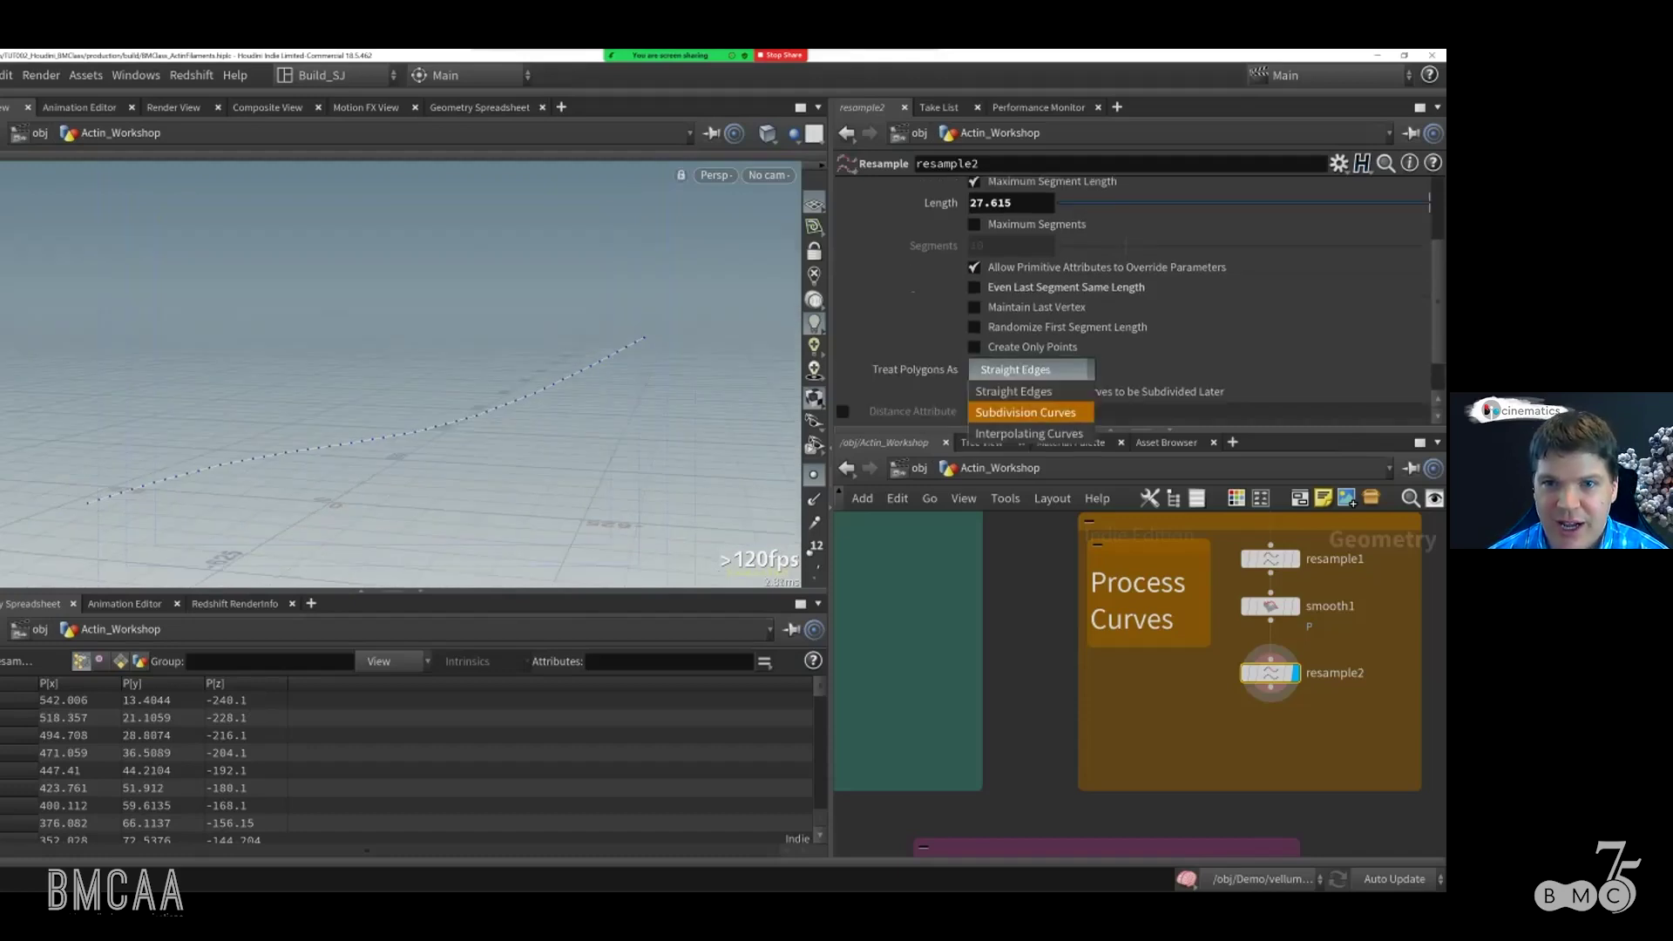
{"action": "left_click", "coordinate": [1026, 412]}
{"action": "scroll", "coordinate": [360, 490], "scroll_direction": "up", "scroll_amount": 2}
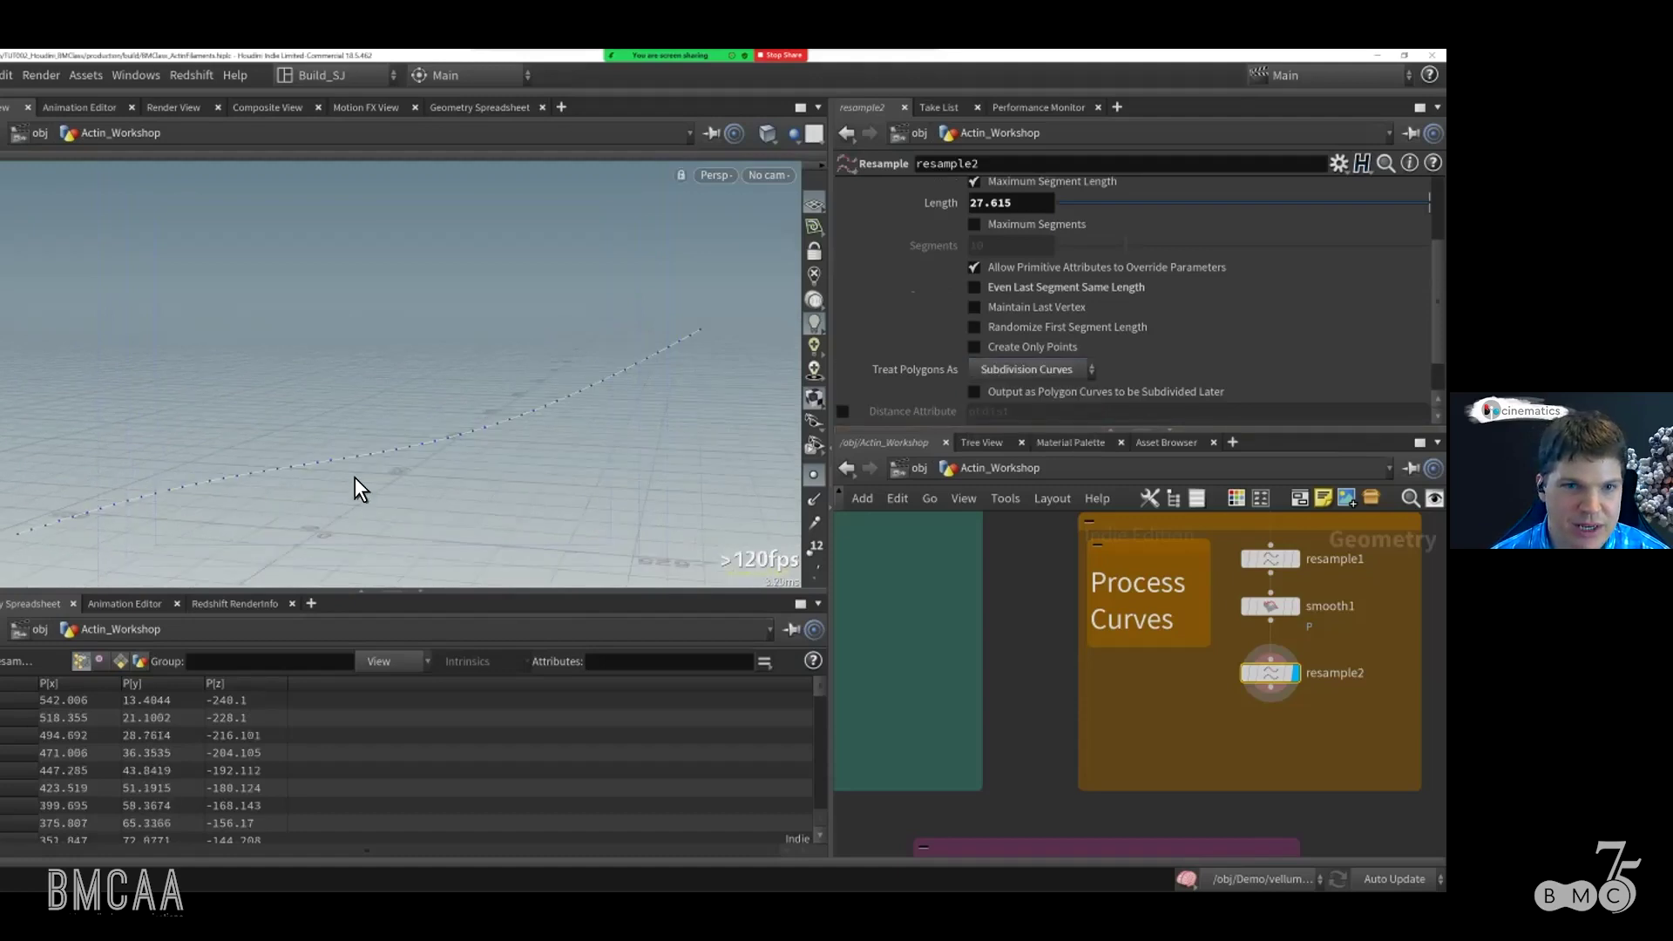
{"action": "middle_click_drag", "start_coordinate": [511, 477], "coordinate": [574, 462], "text": "alt"}
Step: Rename the pack1 node in the Final Monomer box as actinMonomer1 and display it
{"action": "scroll", "coordinate": [944, 692], "scroll_direction": "down", "scroll_amount": 3}
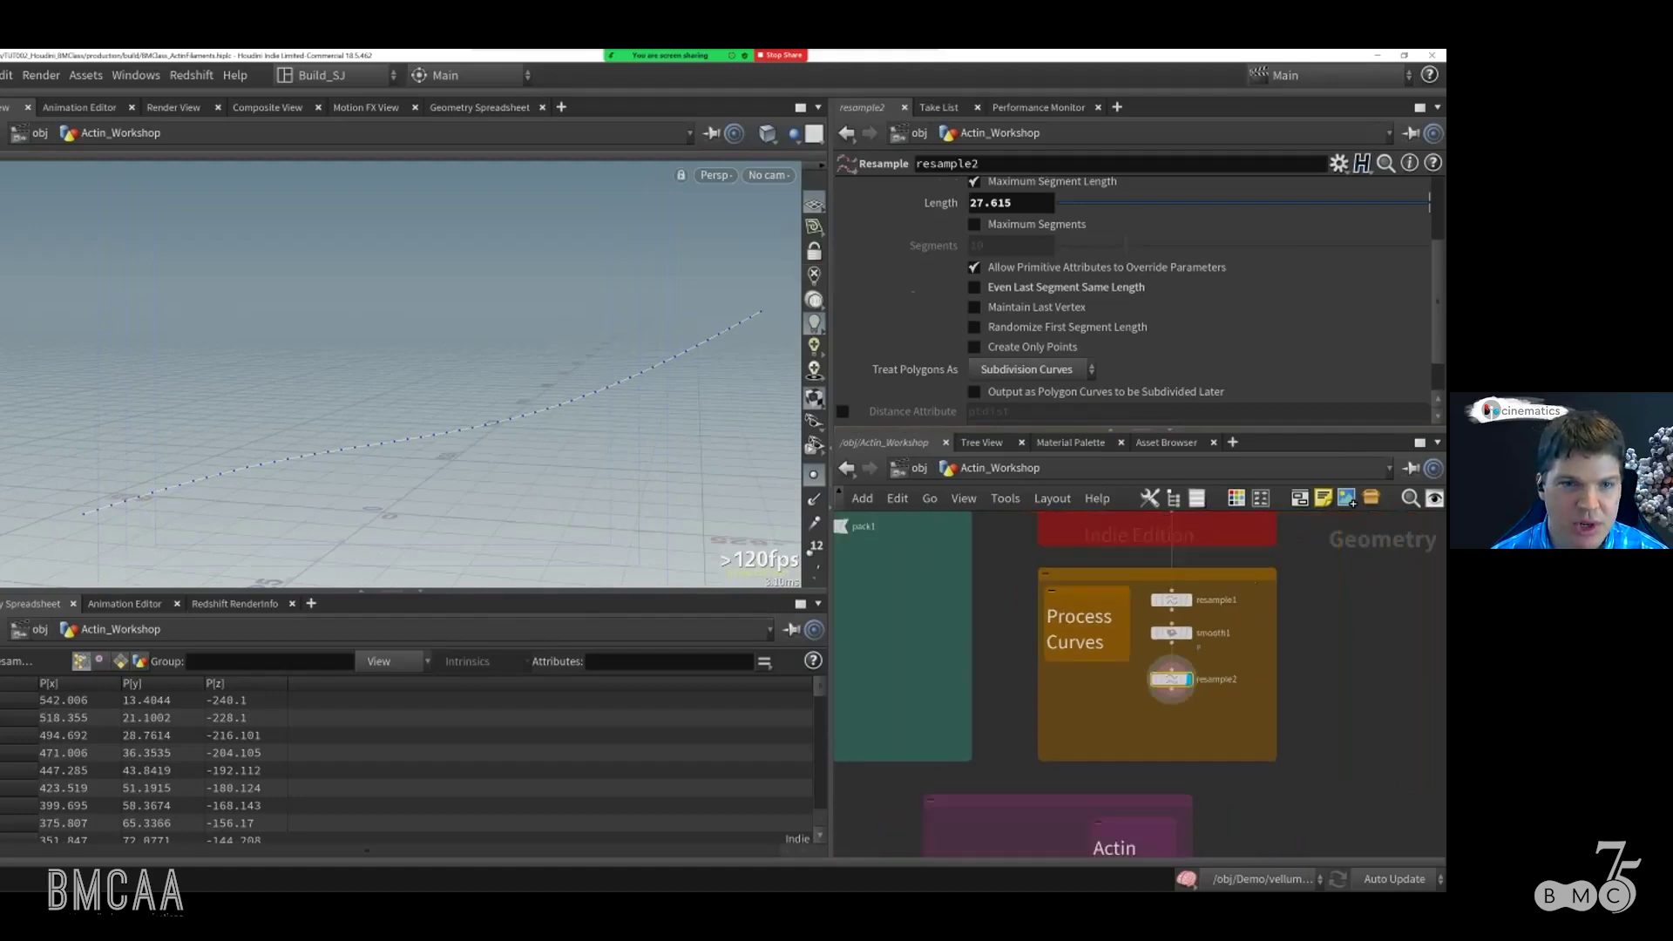
{"action": "scroll", "coordinate": [1125, 586], "scroll_direction": "down", "scroll_amount": 2}
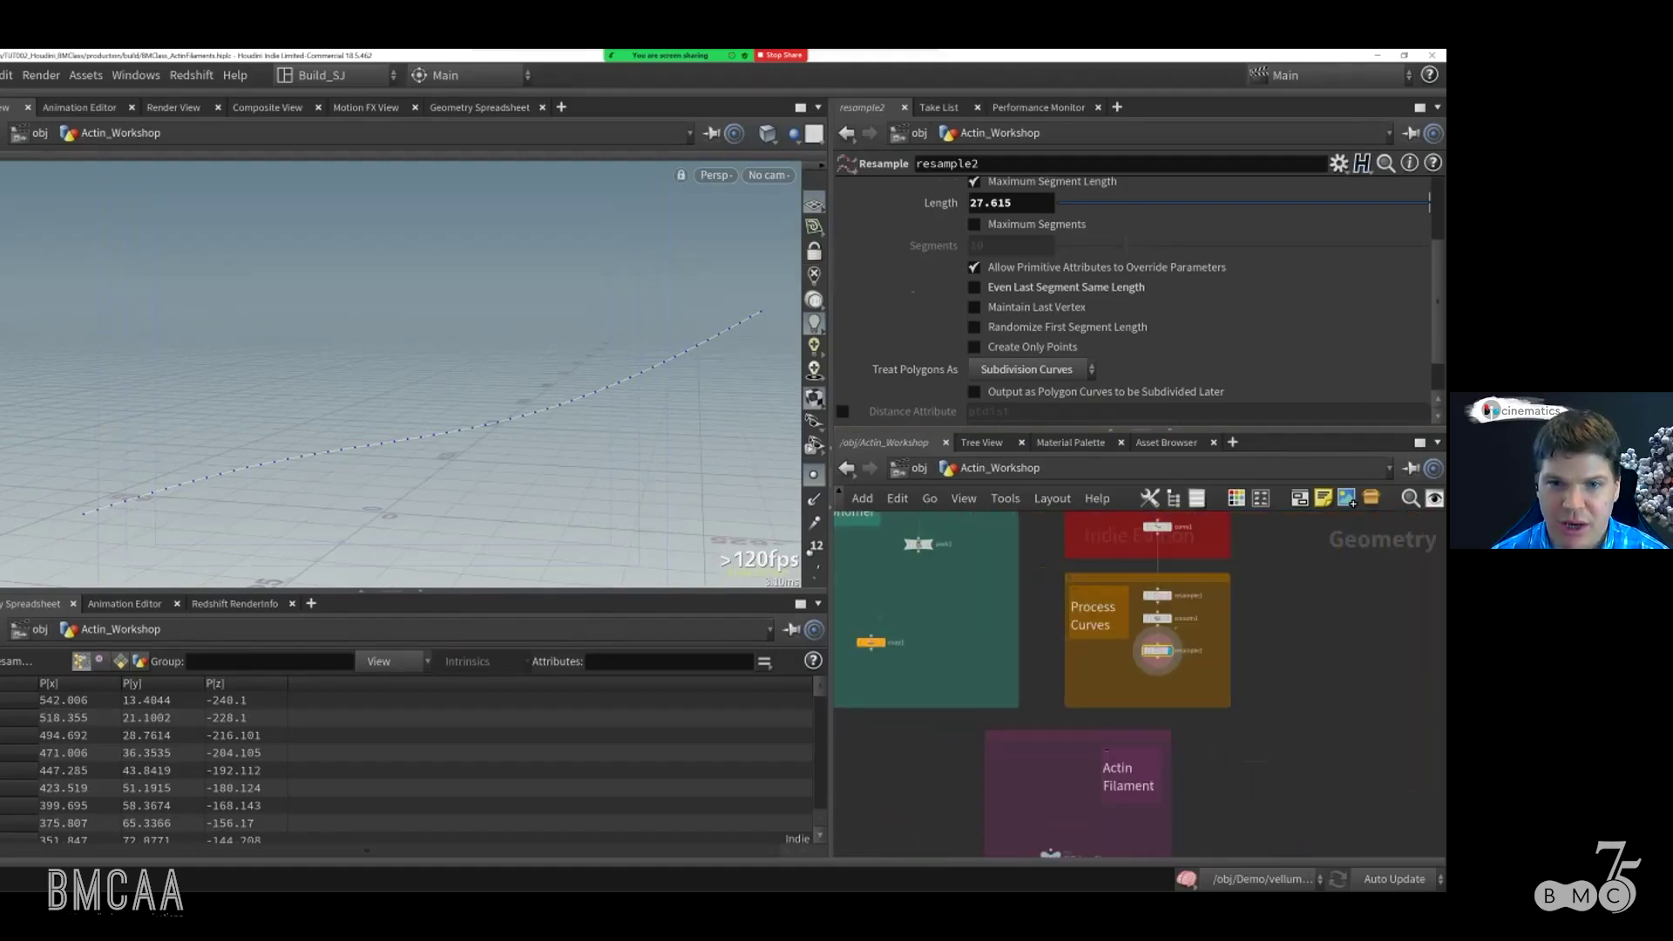
{"action": "left_click", "coordinate": [917, 544]}
{"action": "middle_click_drag", "start_coordinate": [917, 543], "coordinate": [931, 630]}
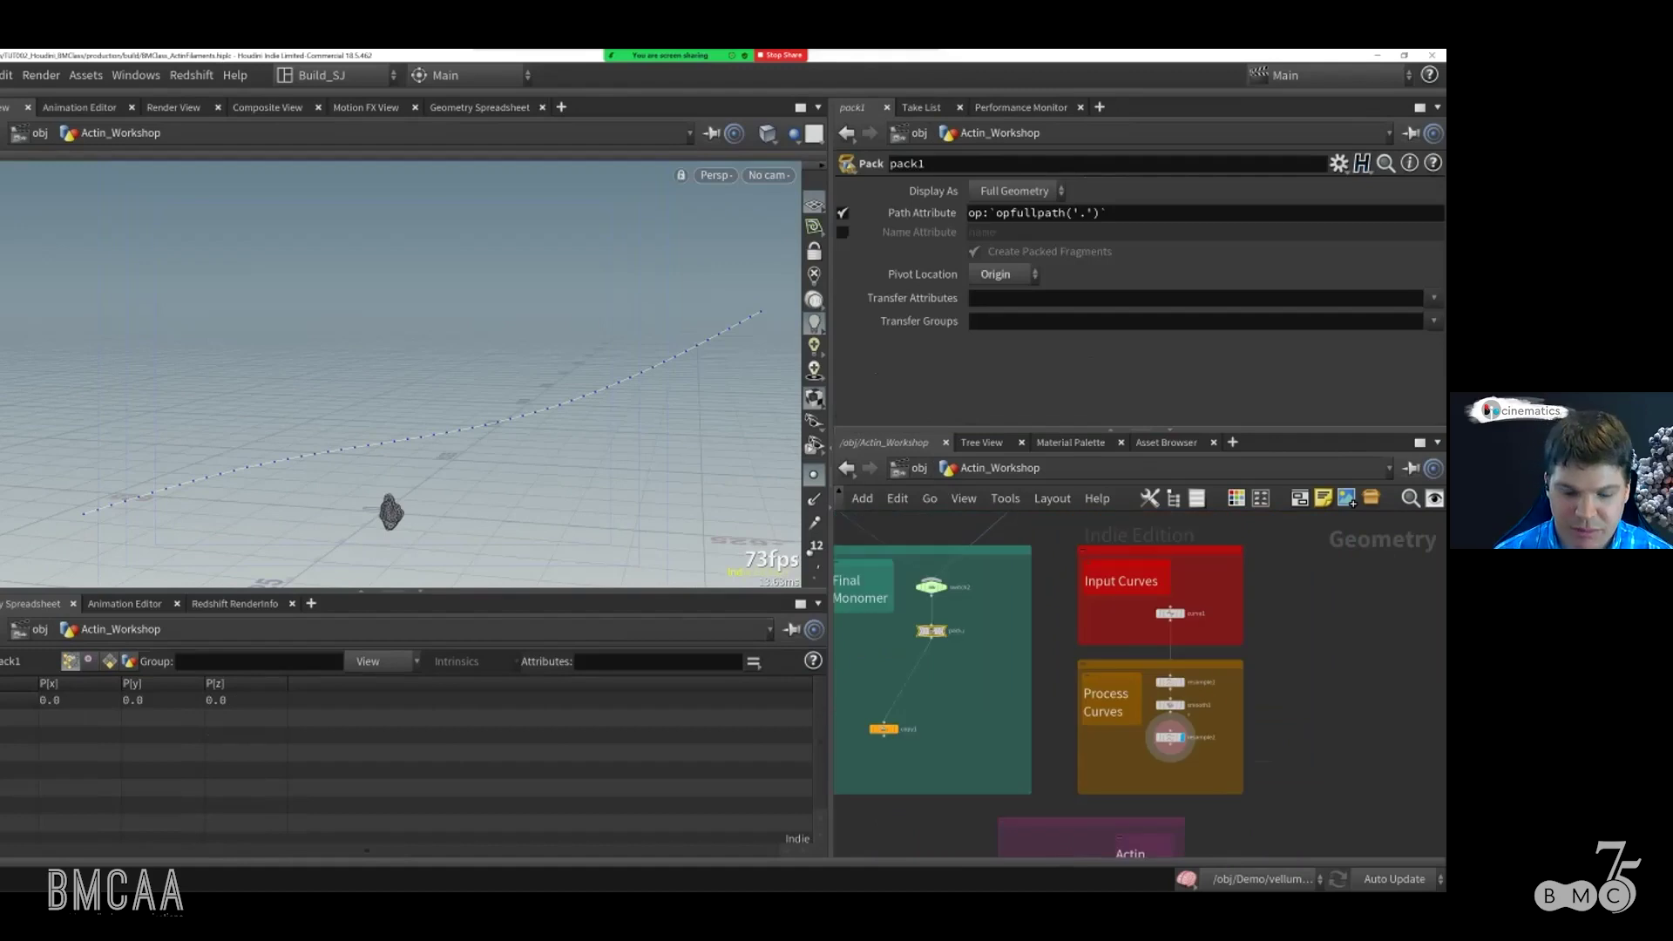
{"action": "double_click", "coordinate": [956, 630]}
{"action": "type", "text": "ad"}
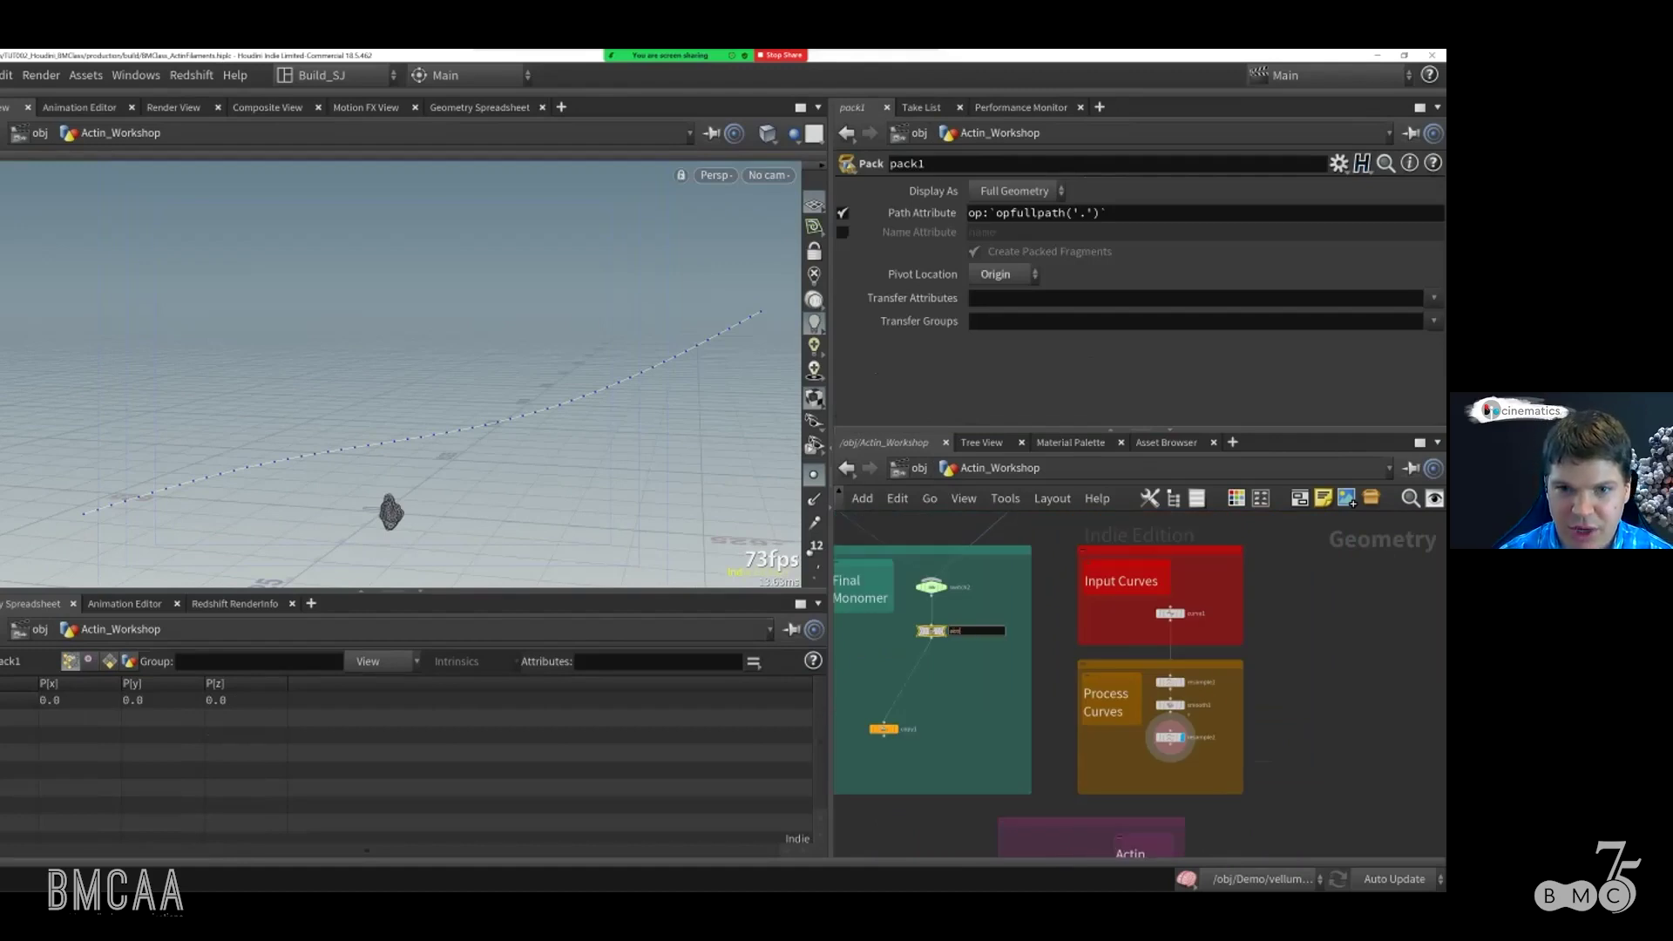
{"action": "key", "text": "Return"}
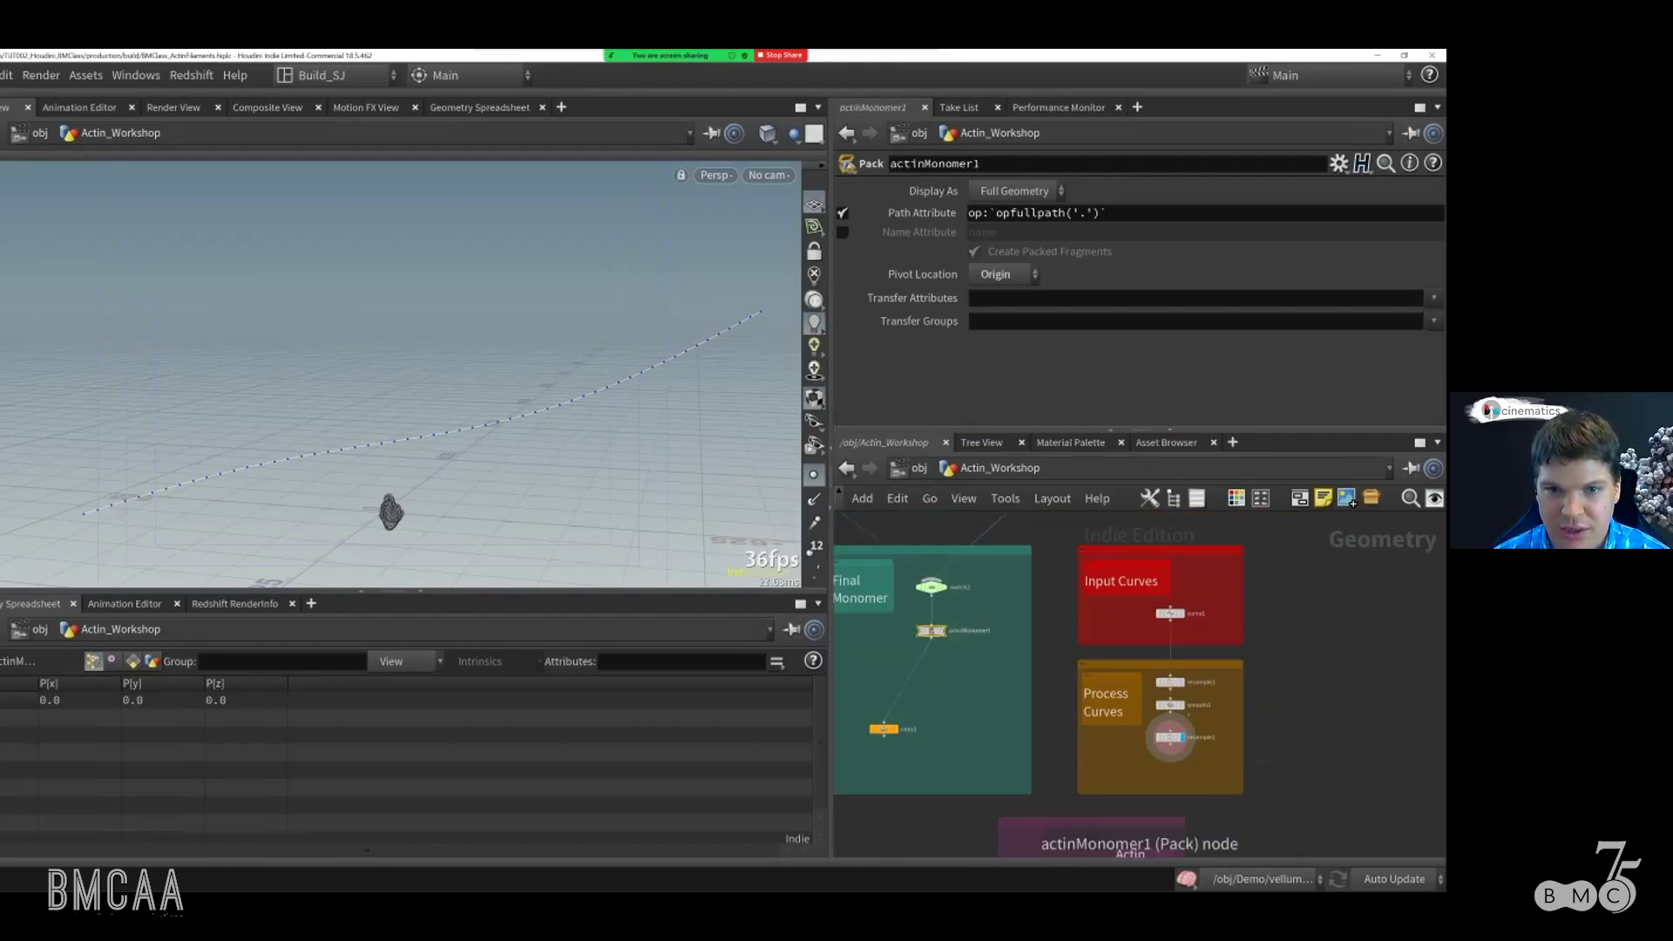
{"action": "scroll", "coordinate": [956, 629], "scroll_direction": "up", "scroll_amount": 3}
{"action": "scroll", "coordinate": [912, 627], "scroll_direction": "up", "scroll_amount": 3}
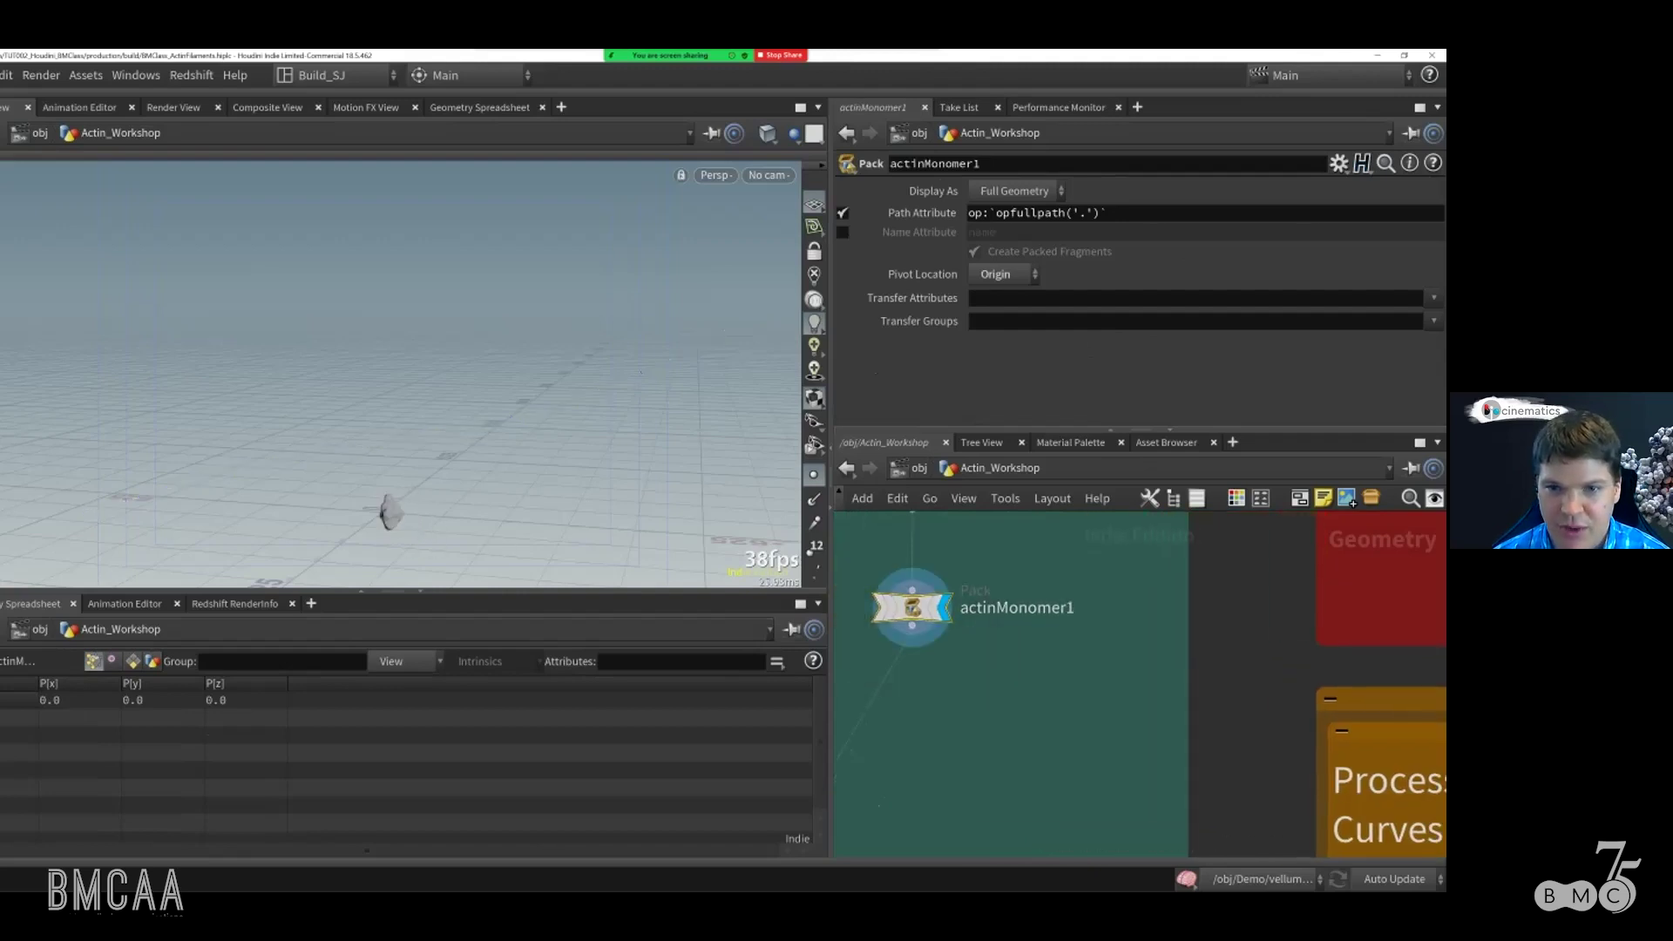
Step: Add a Copy to Curves node in the Actin Filament box and connect actinMonomer1 to its first input
{"action": "scroll", "coordinate": [971, 624], "scroll_direction": "down", "scroll_amount": 5}
{"action": "middle_click_drag", "start_coordinate": [972, 625], "coordinate": [928, 488]}
{"action": "key", "text": "Tab"}
{"action": "type", "text": "copt"}
{"action": "key", "text": "Down"}
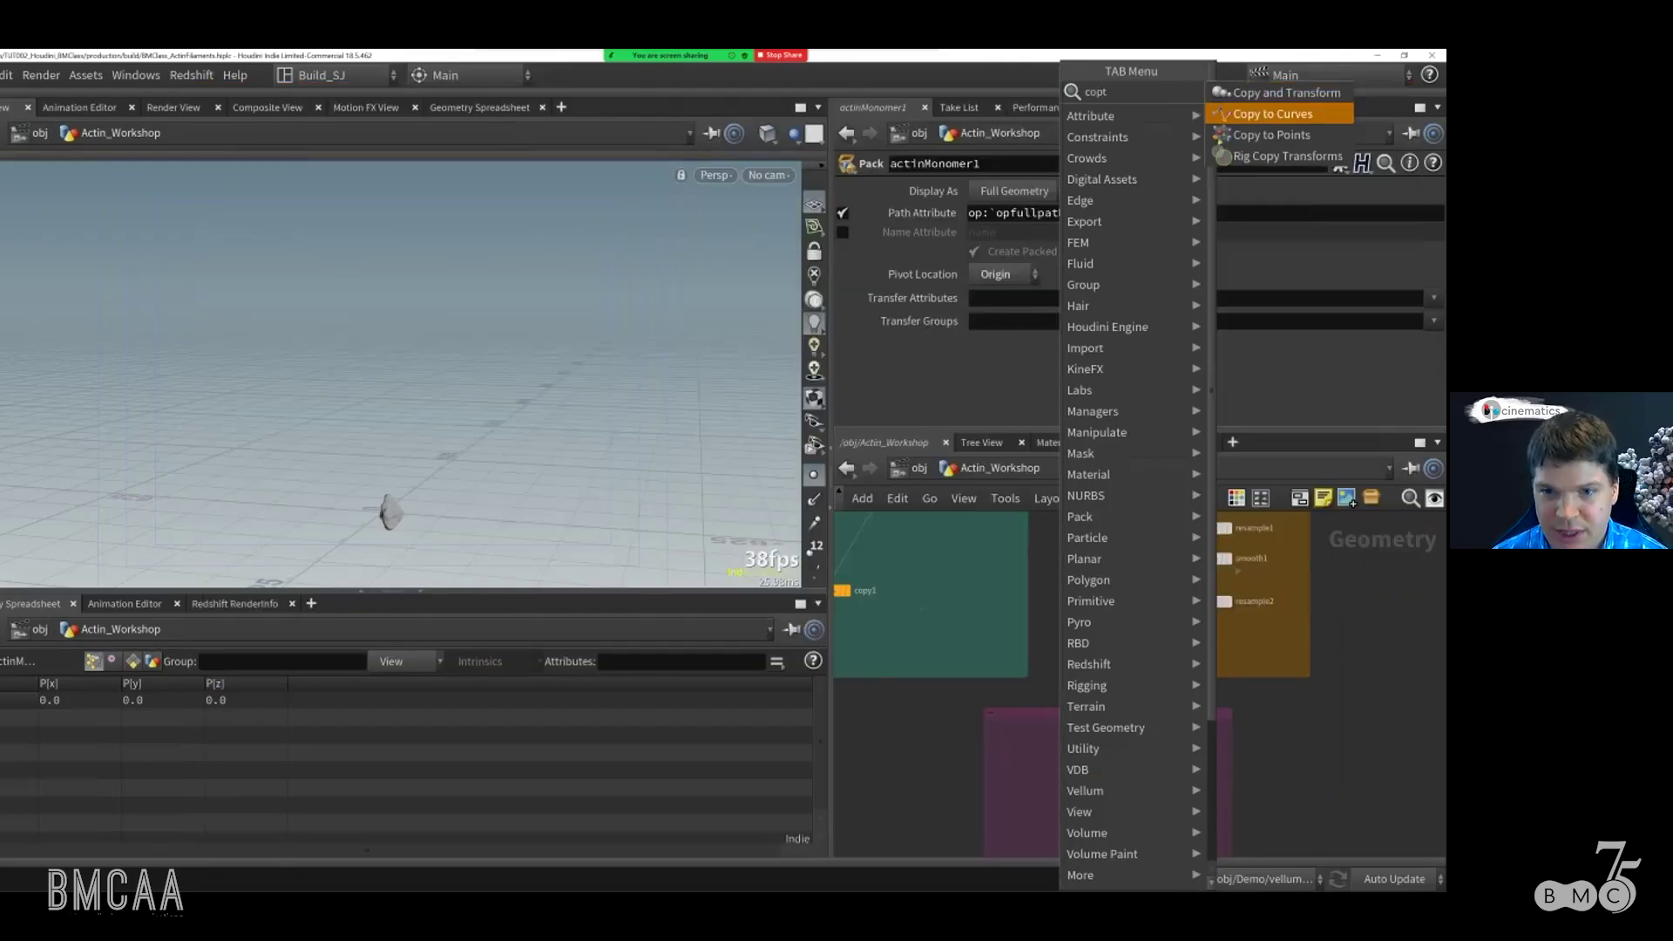
{"action": "key", "text": "Return"}
{"action": "left_click", "coordinate": [1045, 748]}
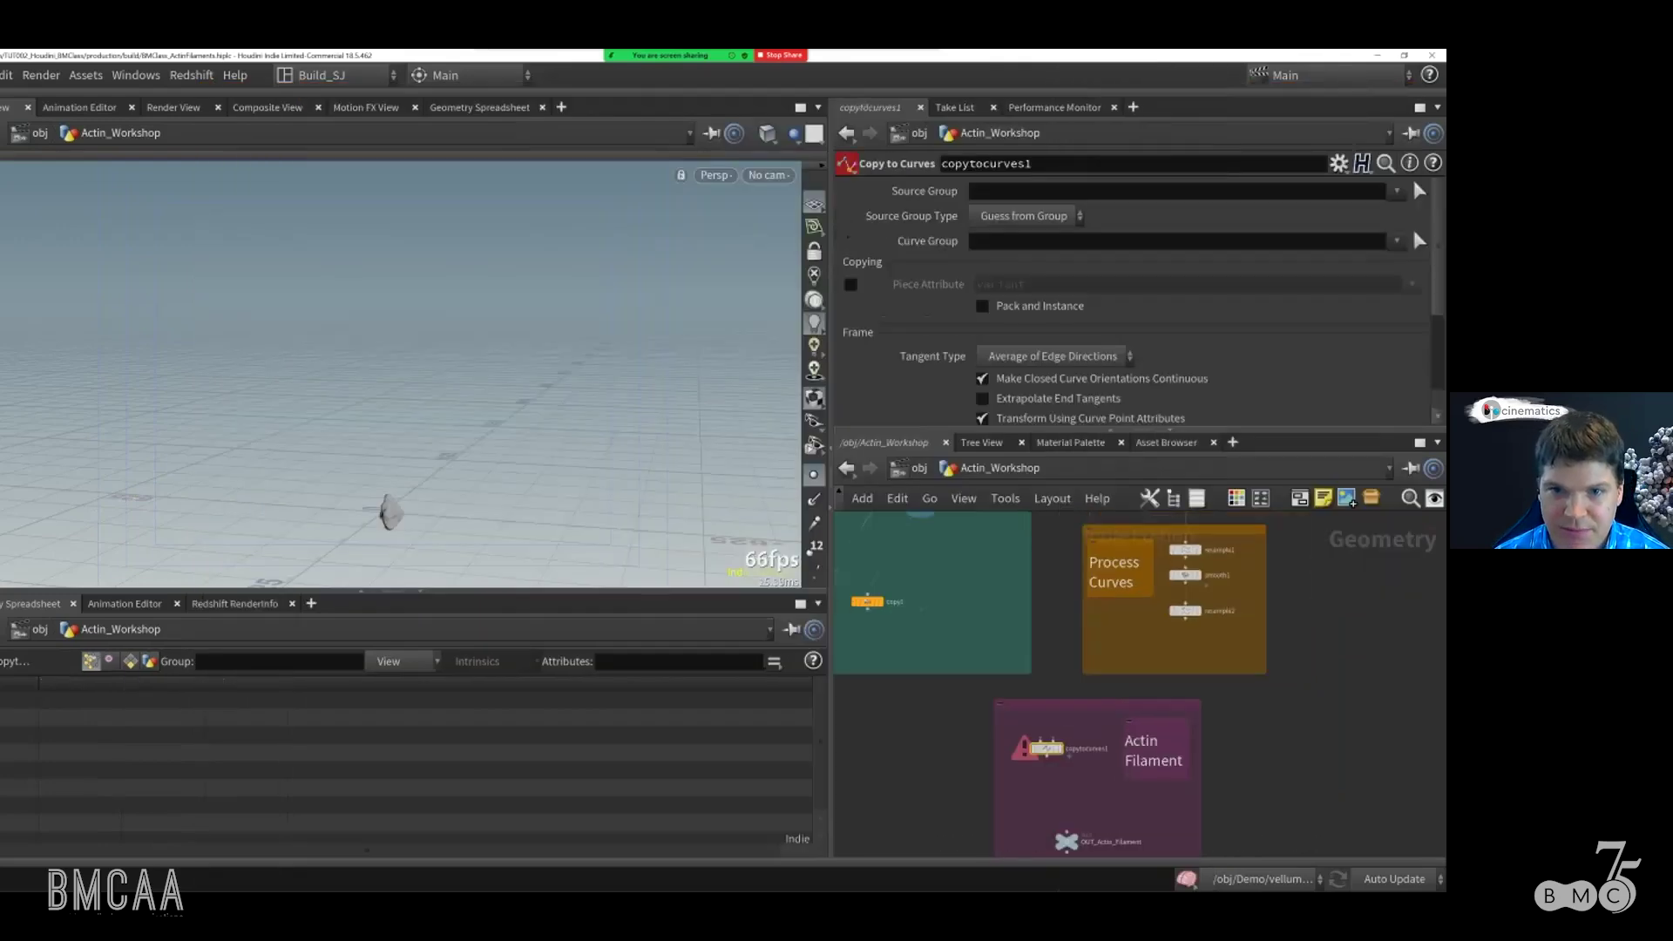
{"action": "left_click", "coordinate": [922, 514]}
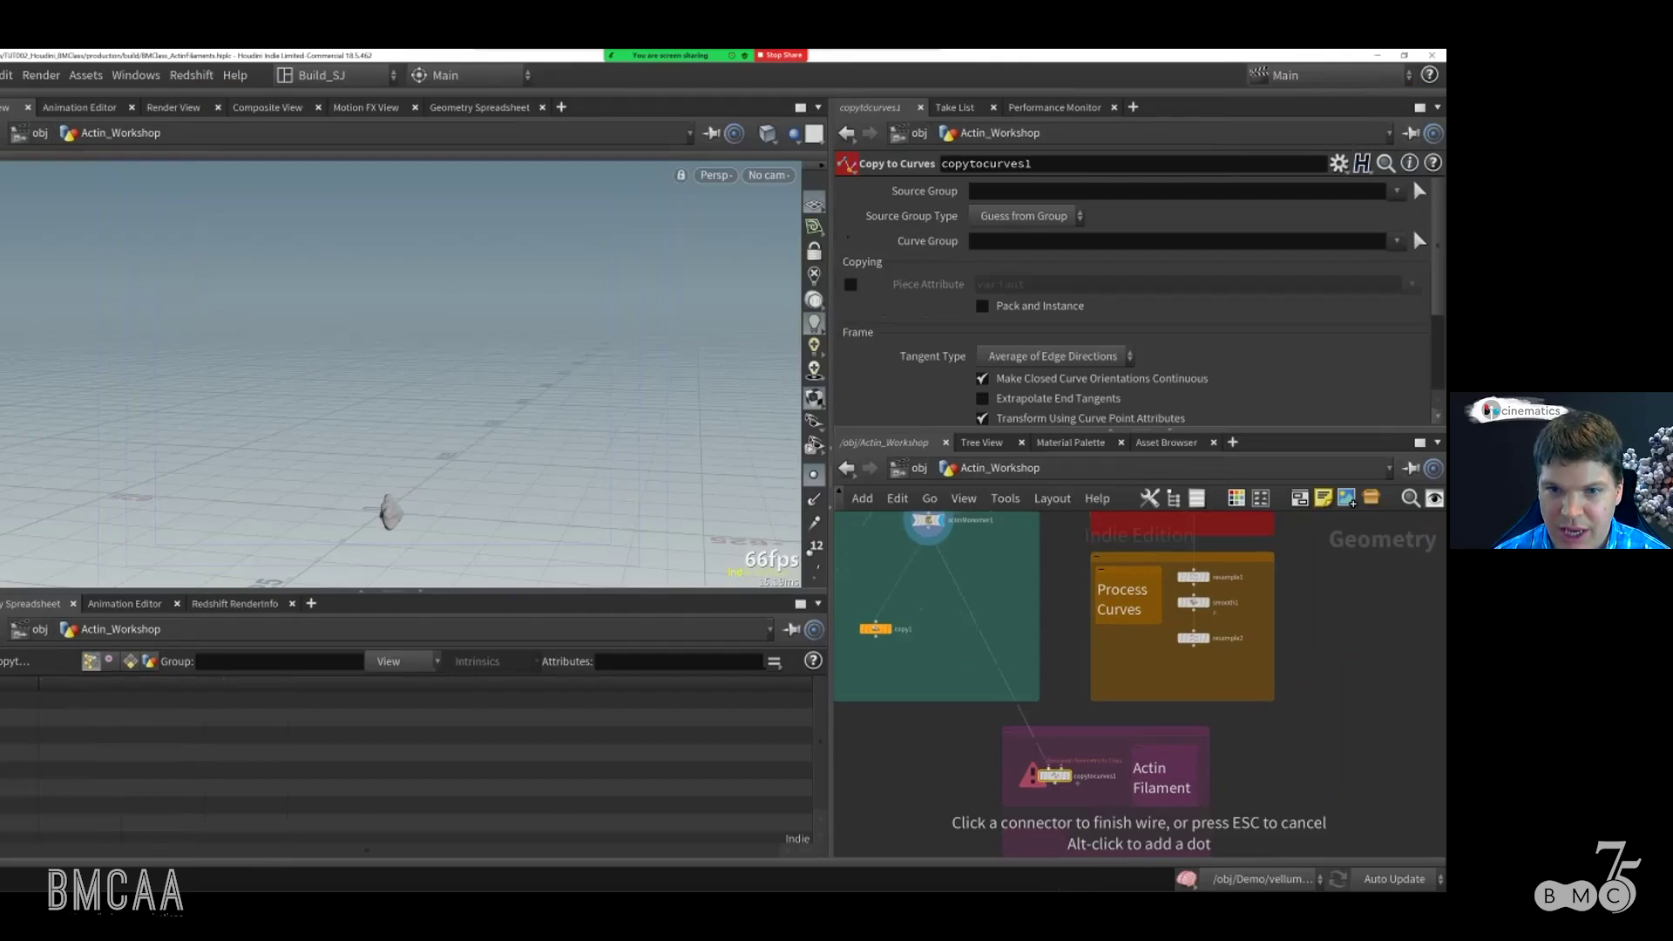
{"action": "left_click", "coordinate": [1044, 766]}
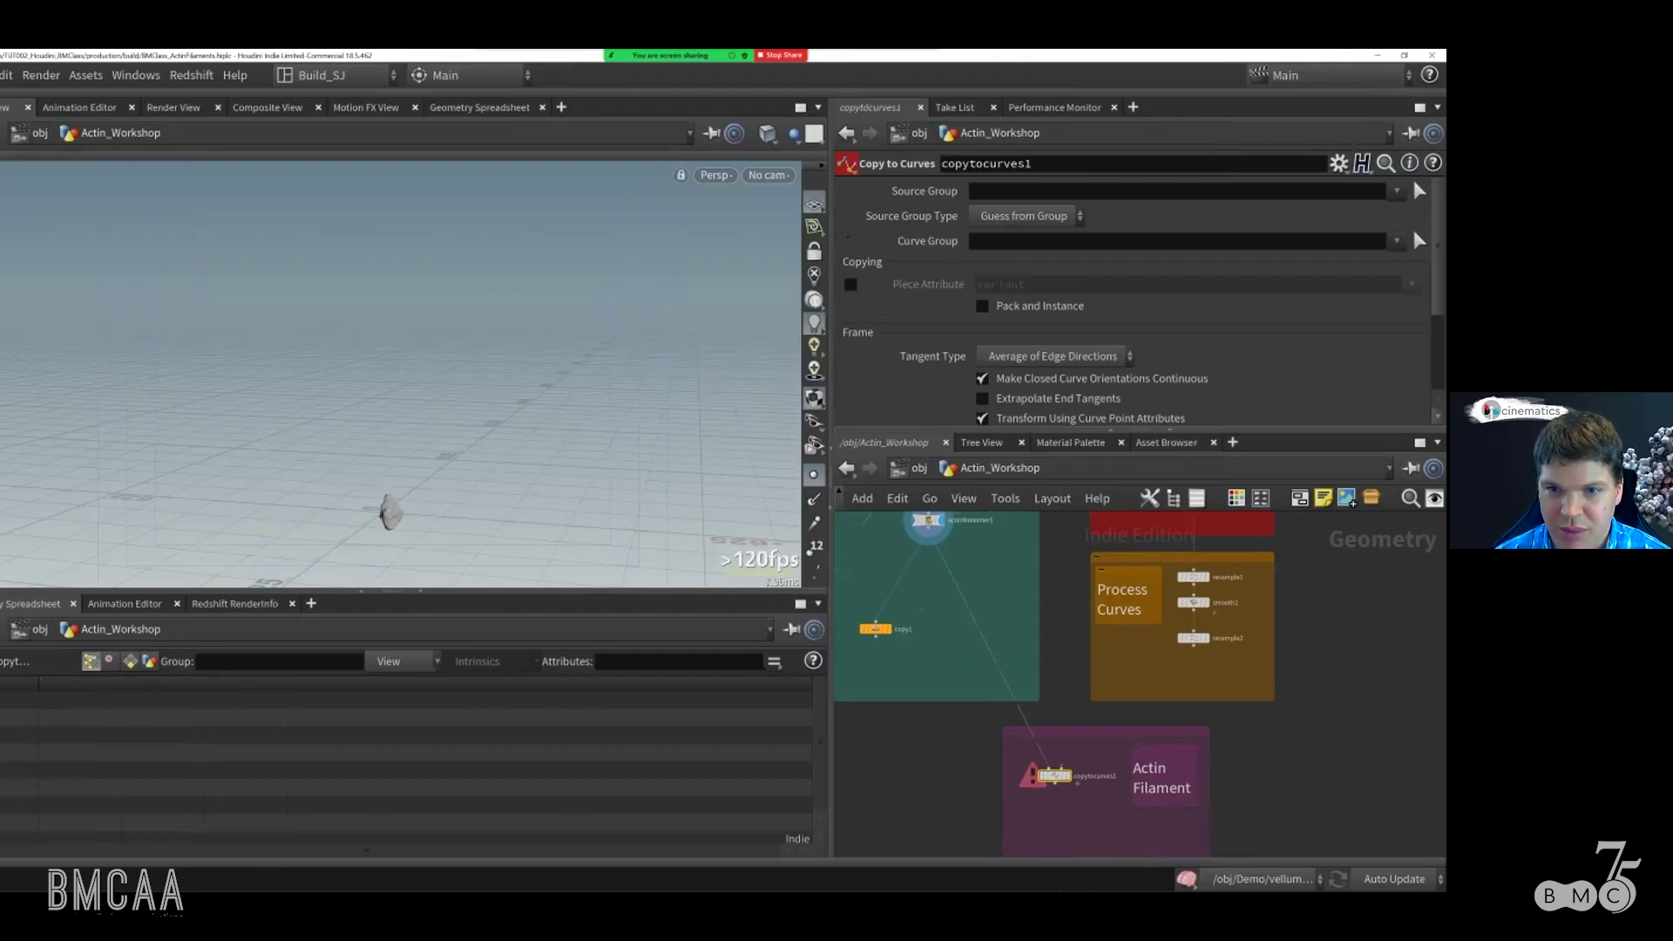
Step: Connect resample2 to the second input of copytocurves1, display the result and inspect the copied monomers along the curve
{"action": "left_click", "coordinate": [1193, 646]}
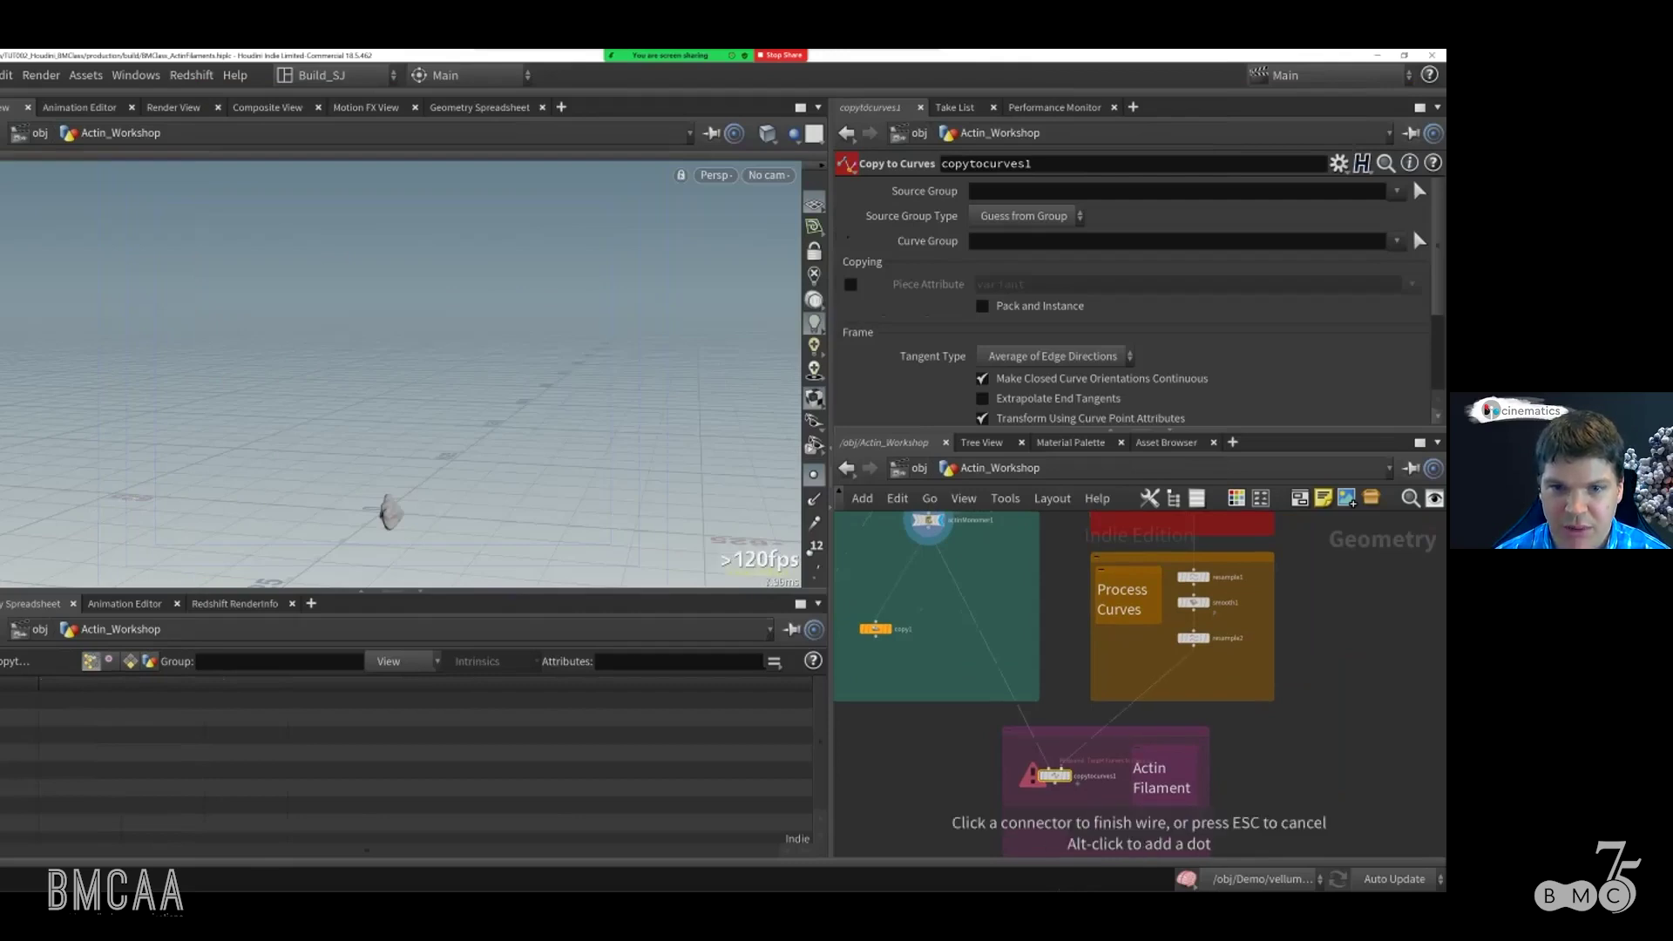
{"action": "left_click", "coordinate": [1061, 766]}
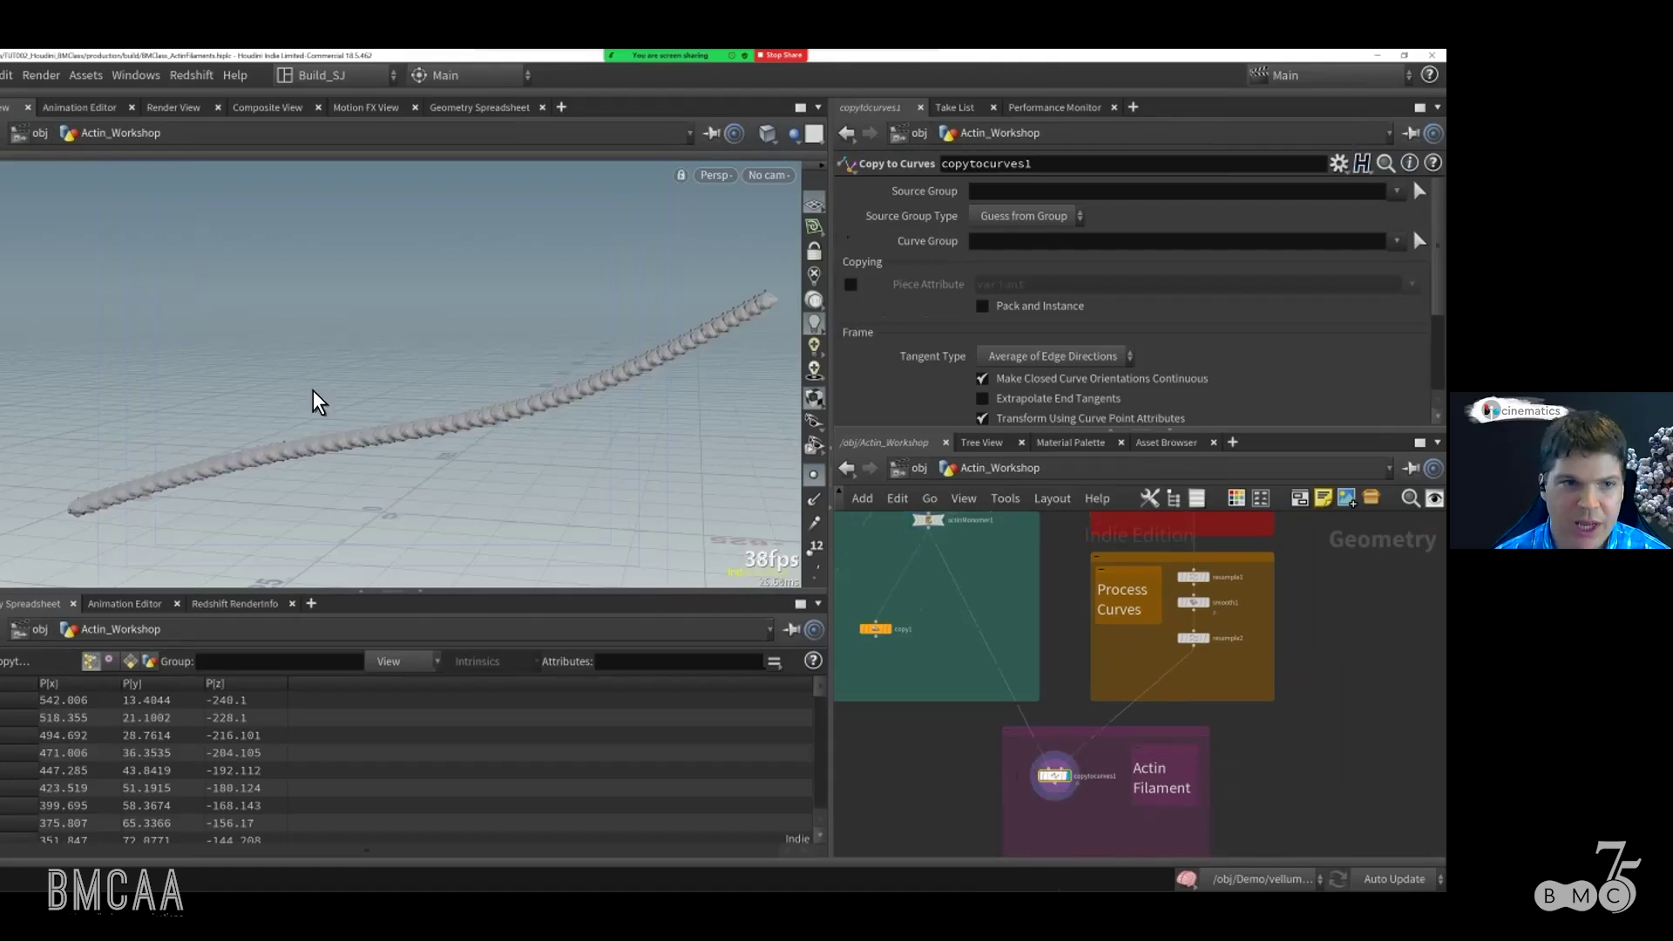
{"action": "left_click_drag", "start_coordinate": [485, 426], "coordinate": [354, 393]}
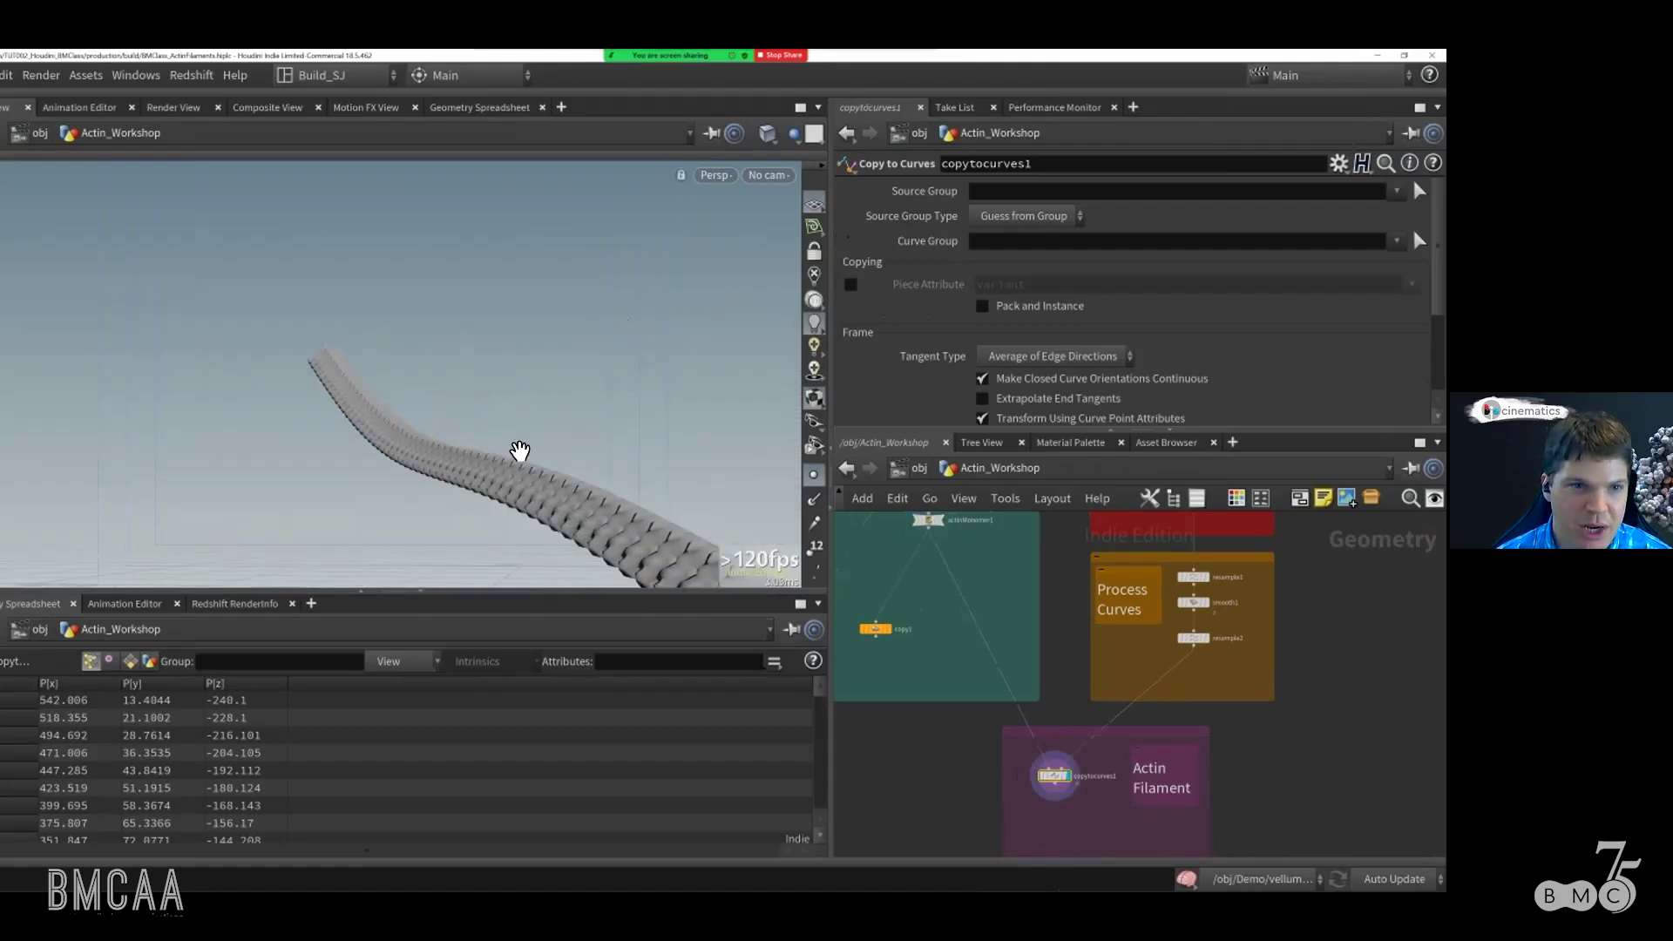
{"action": "left_click_drag", "start_coordinate": [384, 485], "coordinate": [224, 392]}
{"action": "left_click_drag", "start_coordinate": [552, 358], "coordinate": [474, 402]}
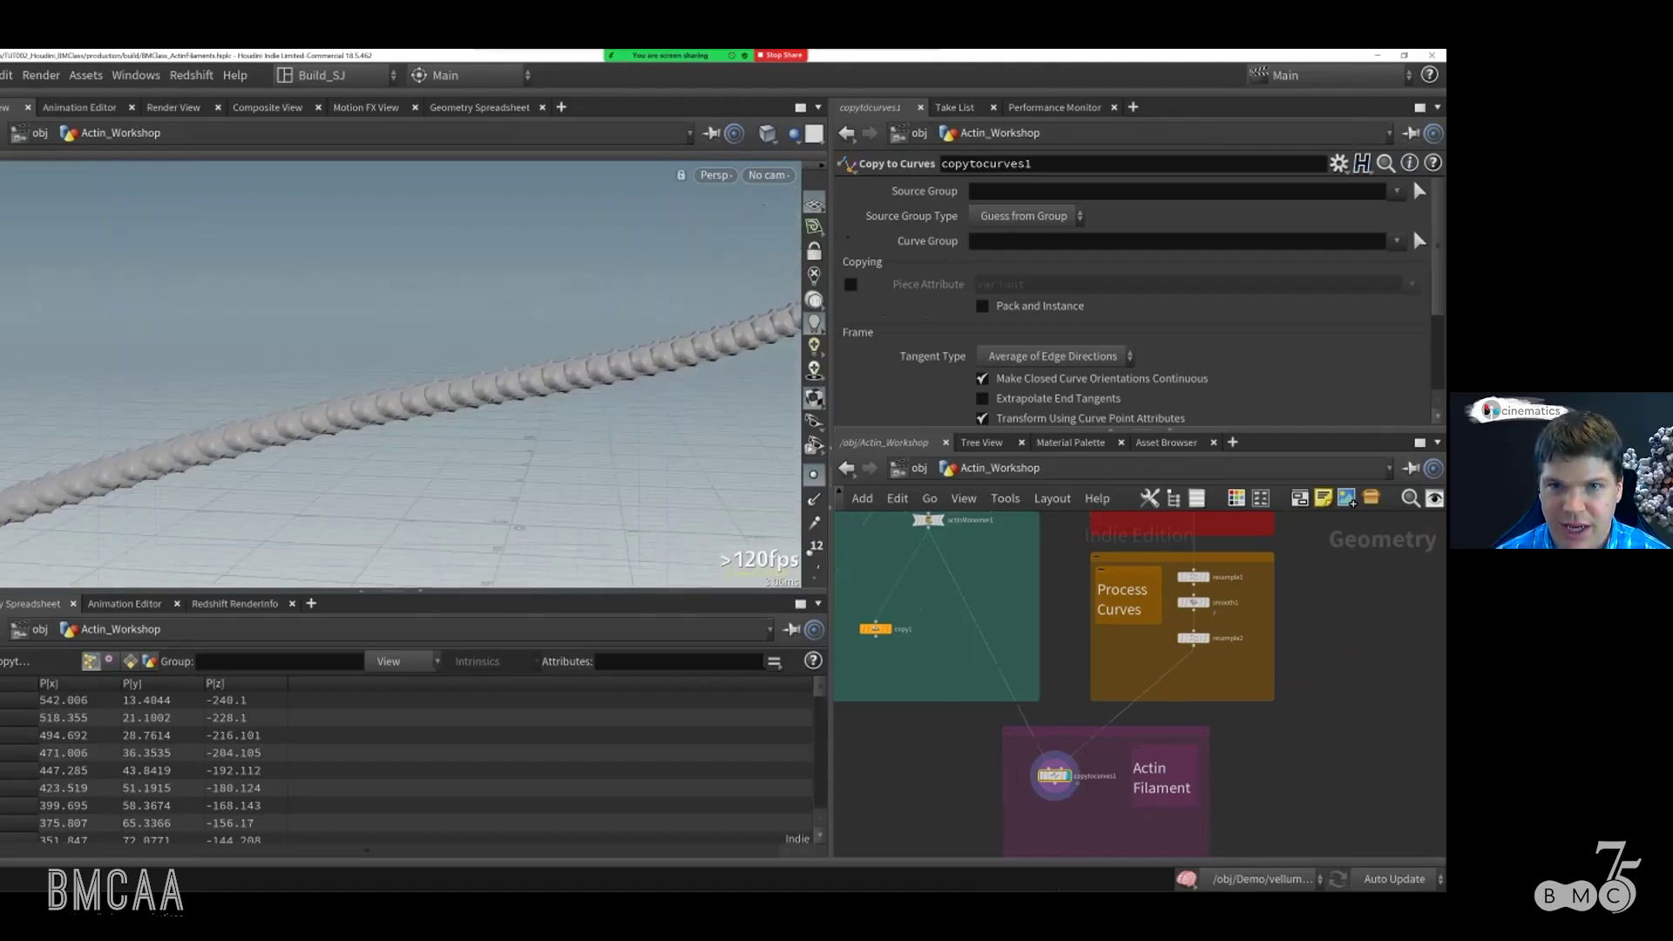
Step: Enable Apply Roll or Twist in the additional rotations of copytocurves1 and set Partial Twist to -166.6
{"action": "scroll", "coordinate": [1132, 305], "scroll_direction": "down", "scroll_amount": 3}
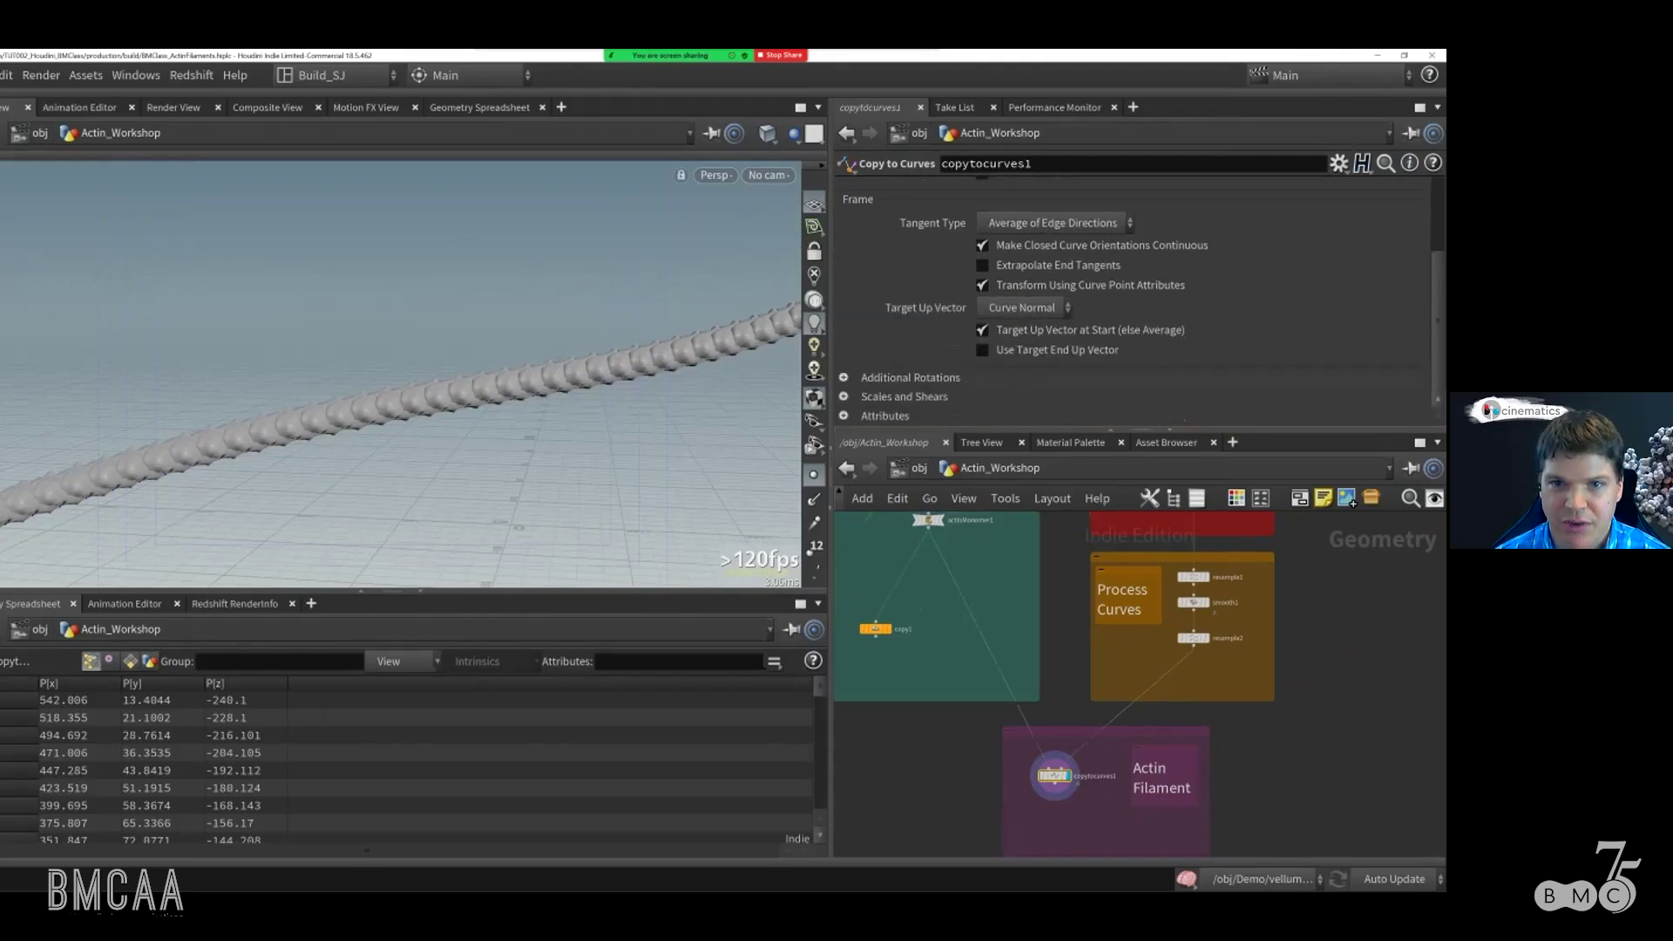
{"action": "left_click", "coordinate": [910, 377]}
{"action": "scroll", "coordinate": [1133, 305], "scroll_direction": "down", "scroll_amount": 2}
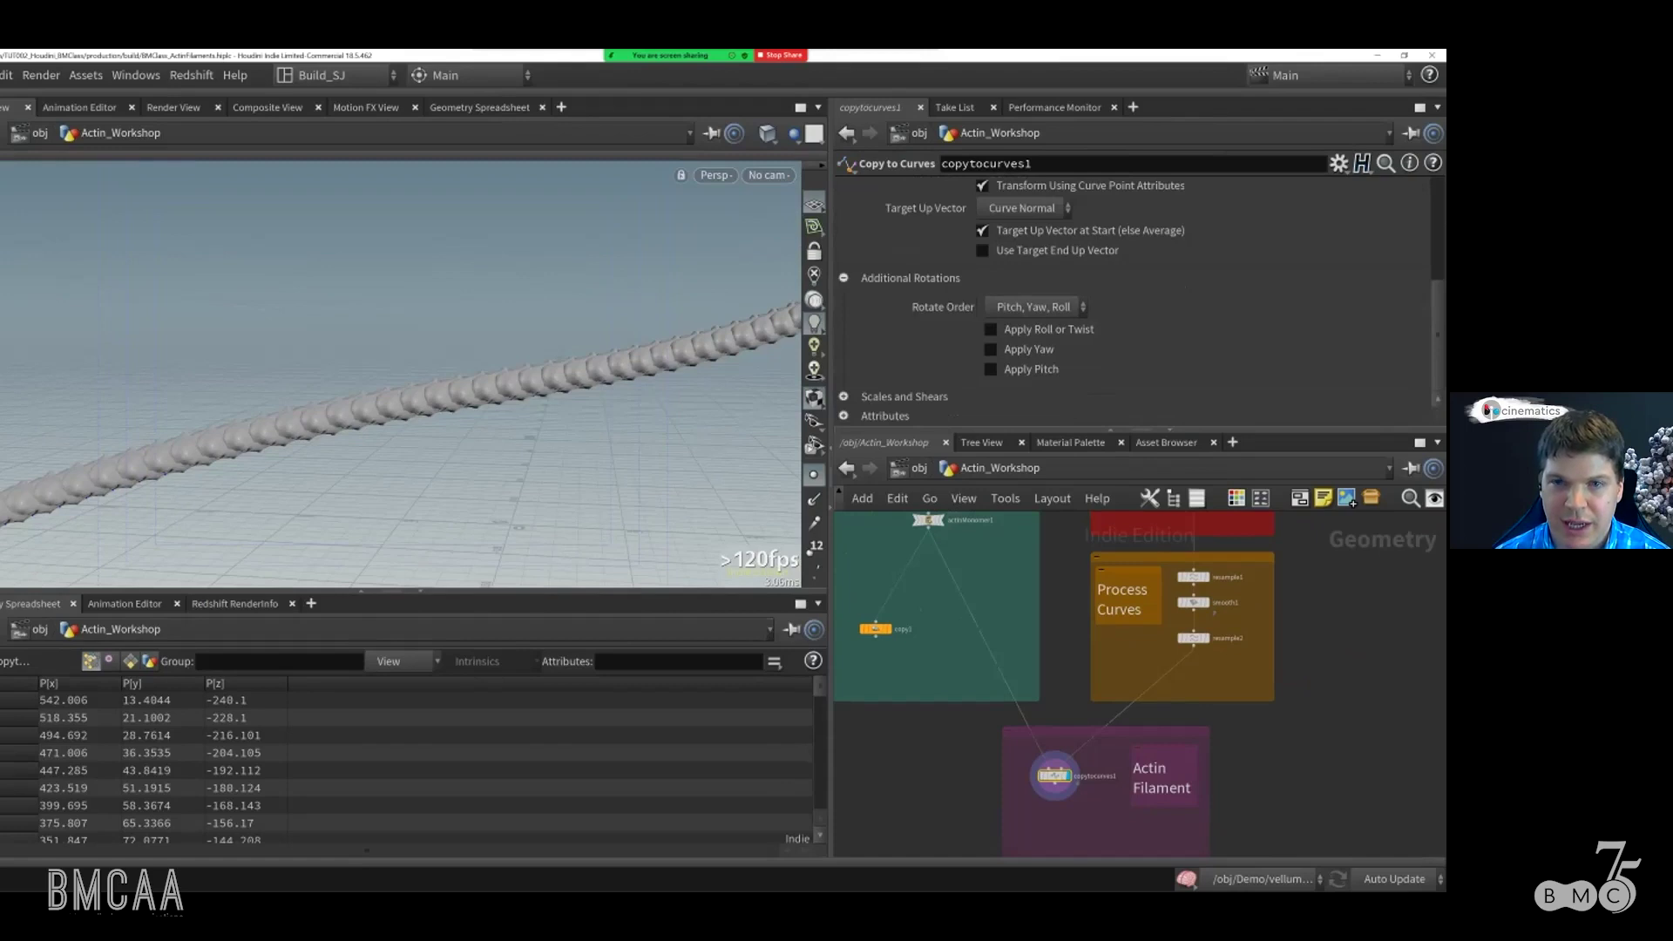
{"action": "left_click", "coordinate": [990, 329]}
{"action": "scroll", "coordinate": [915, 305], "scroll_direction": "down", "scroll_amount": 1}
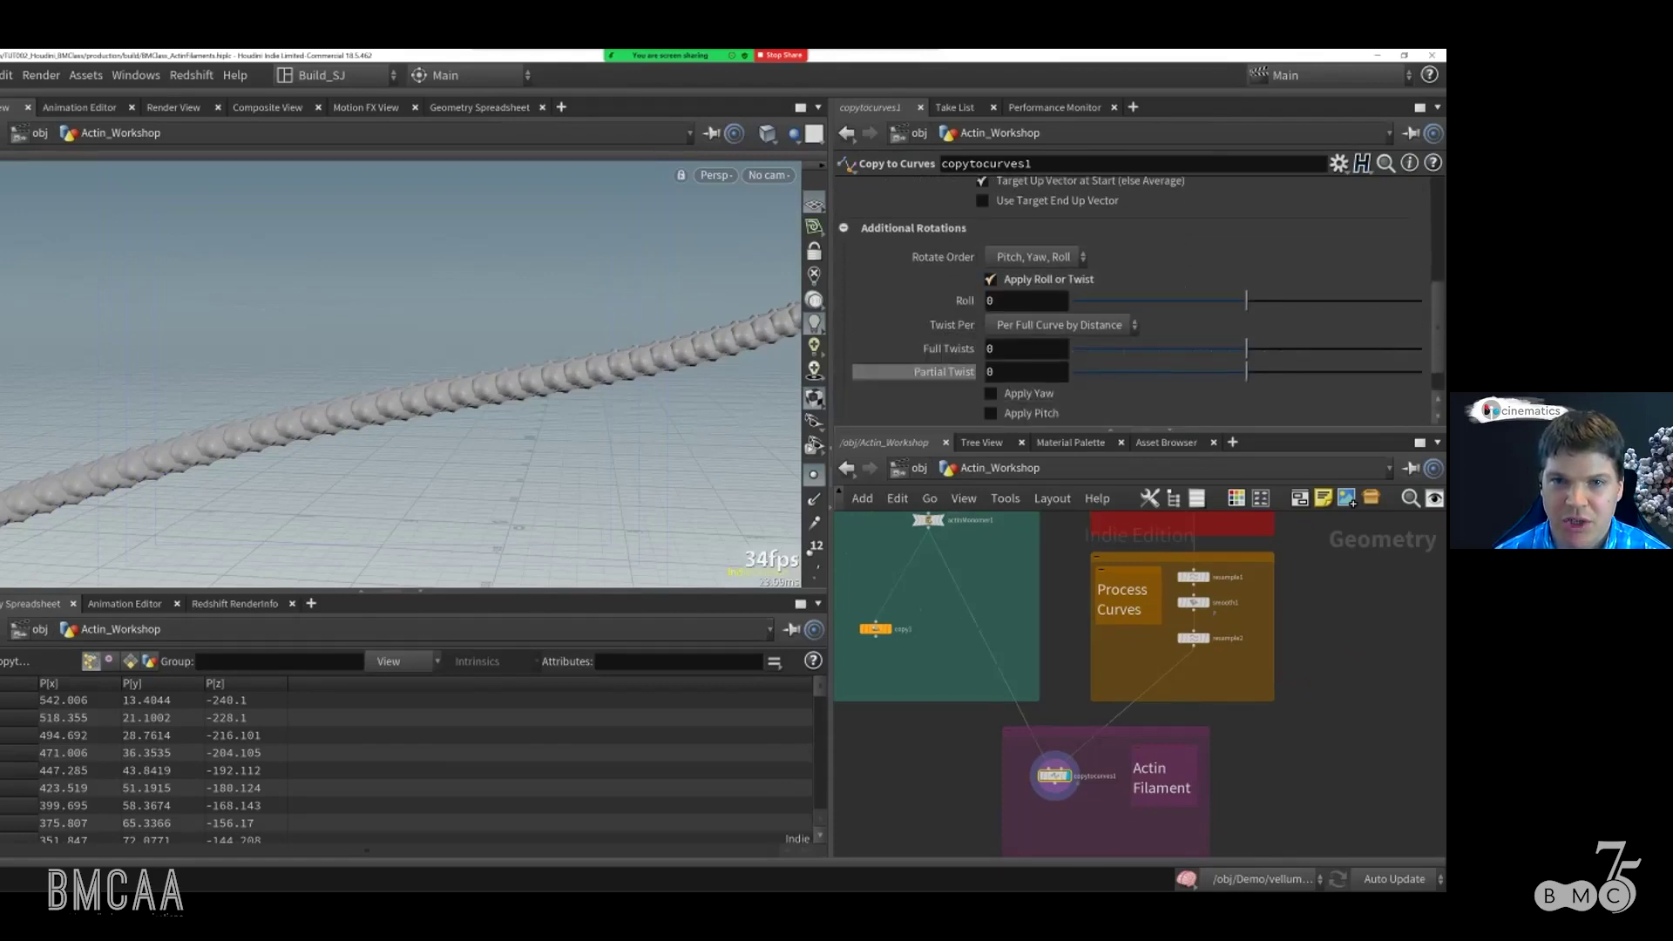
{"action": "double_click", "coordinate": [1010, 372]}
{"action": "type", "text": "-166.6"}
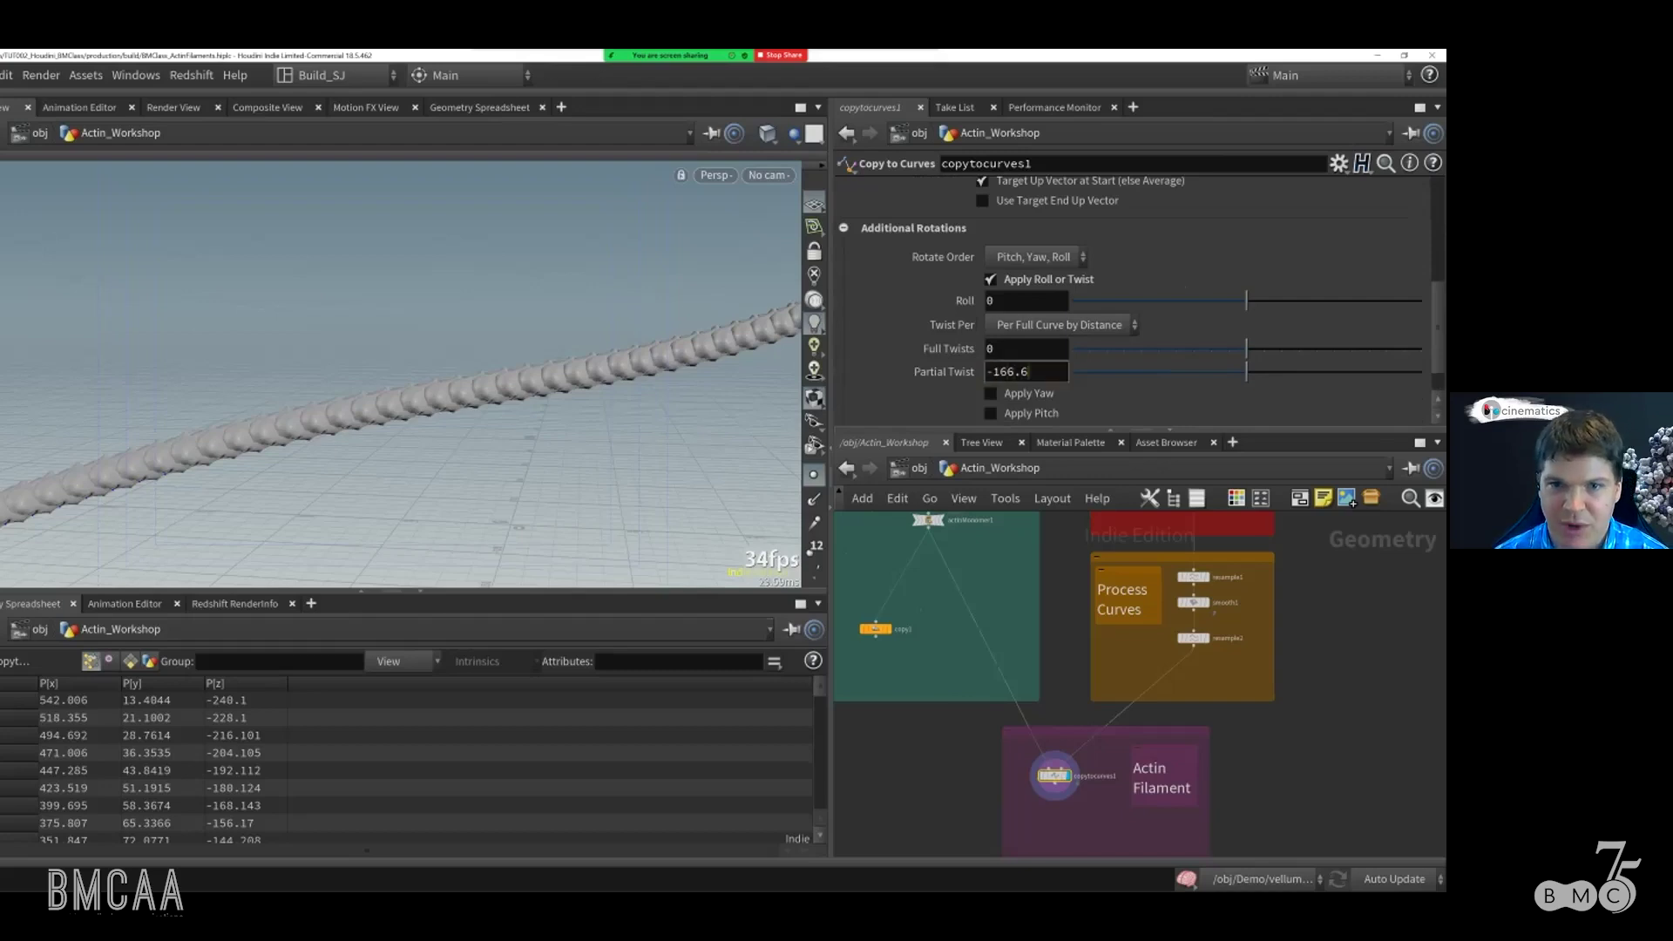
{"action": "key", "text": "Return"}
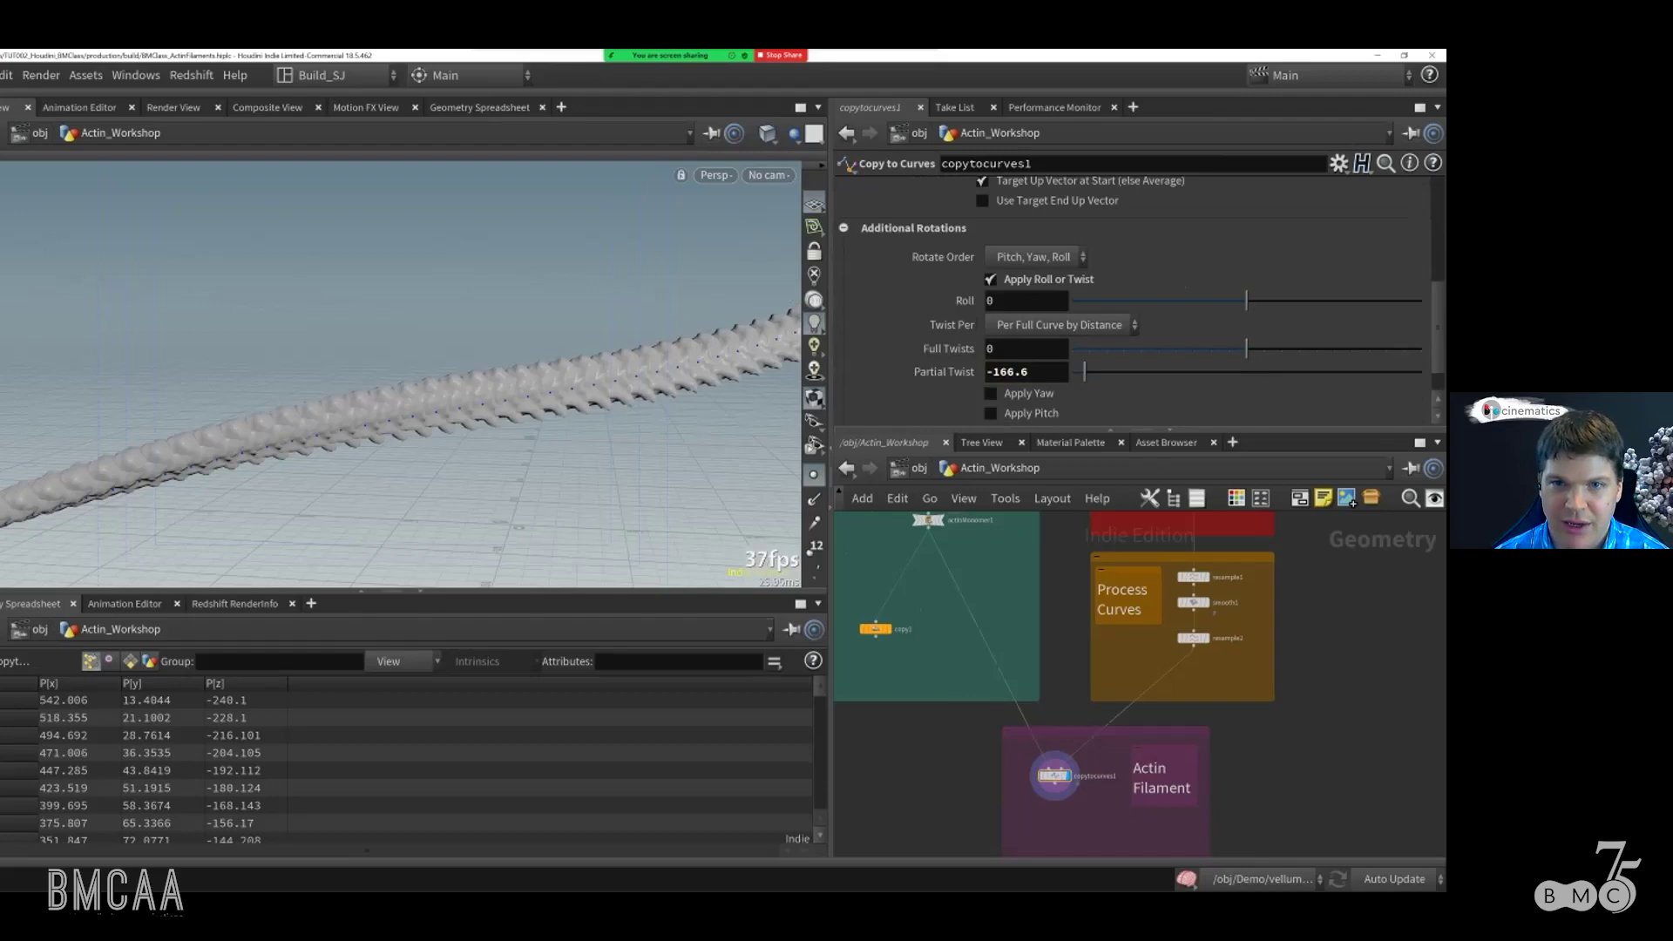
Step: Check the rotation used in the copy1 node and compare it with the twist of the copytocurves1 filament
{"action": "left_click", "coordinate": [912, 675]}
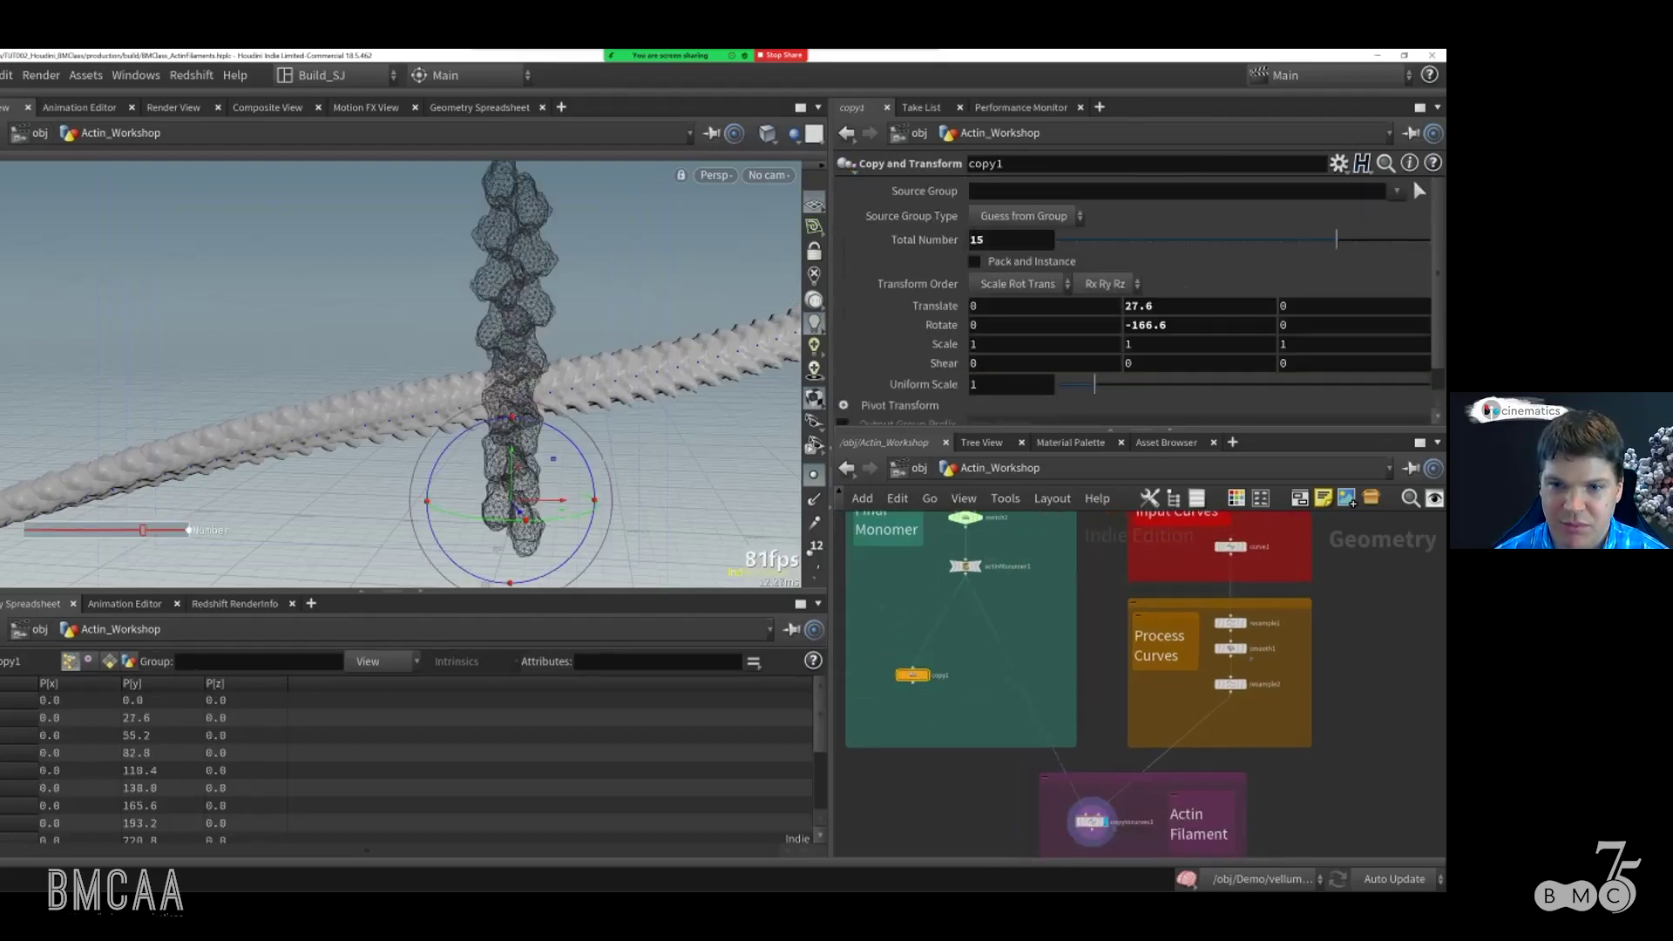
{"action": "middle_click_drag", "start_coordinate": [1080, 803], "coordinate": [1066, 733]}
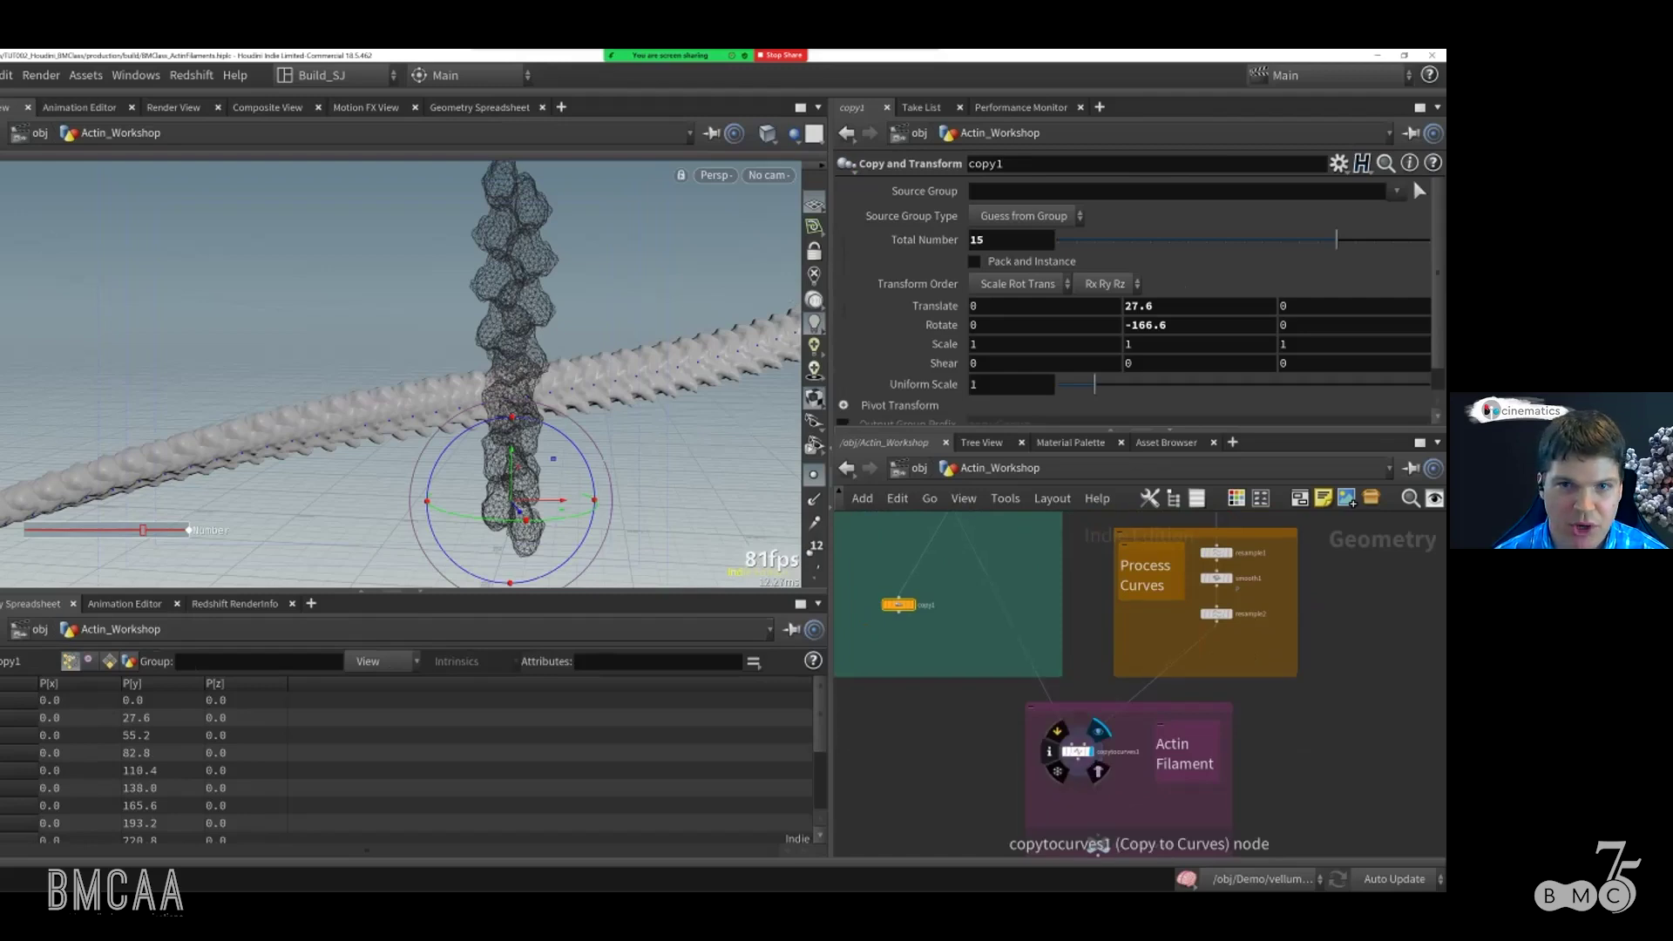
{"action": "left_click", "coordinate": [1077, 751]}
{"action": "scroll", "coordinate": [494, 405], "scroll_direction": "down", "scroll_amount": 8}
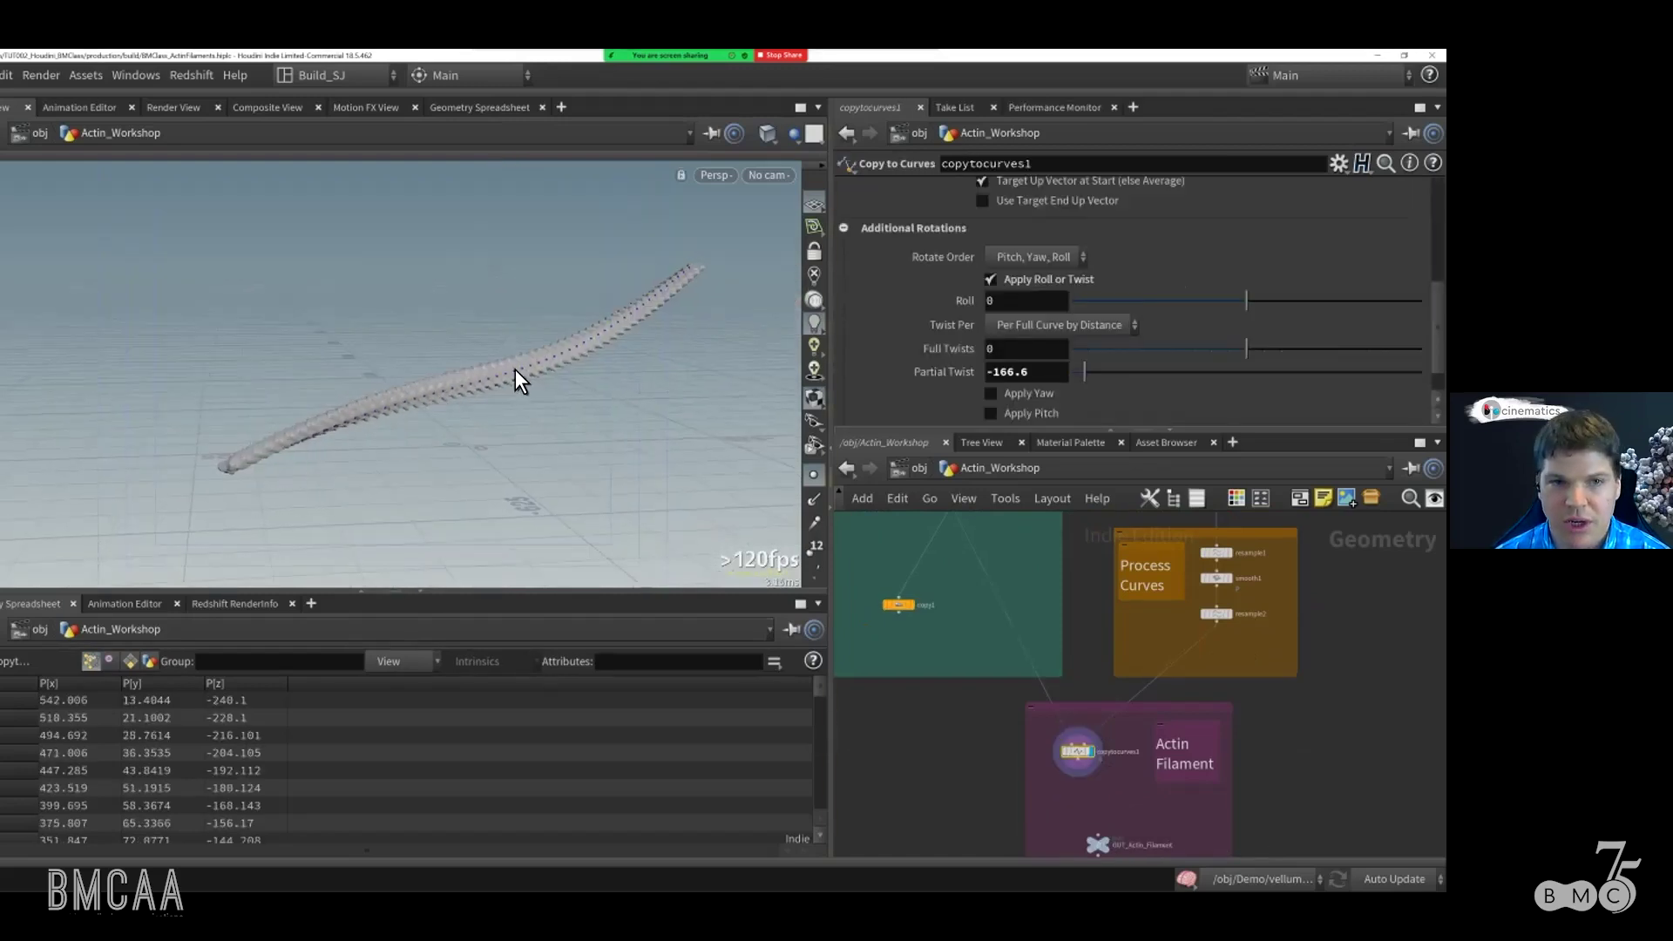
{"action": "key", "text": "space"}
{"action": "left_click_drag", "start_coordinate": [375, 439], "coordinate": [337, 420]}
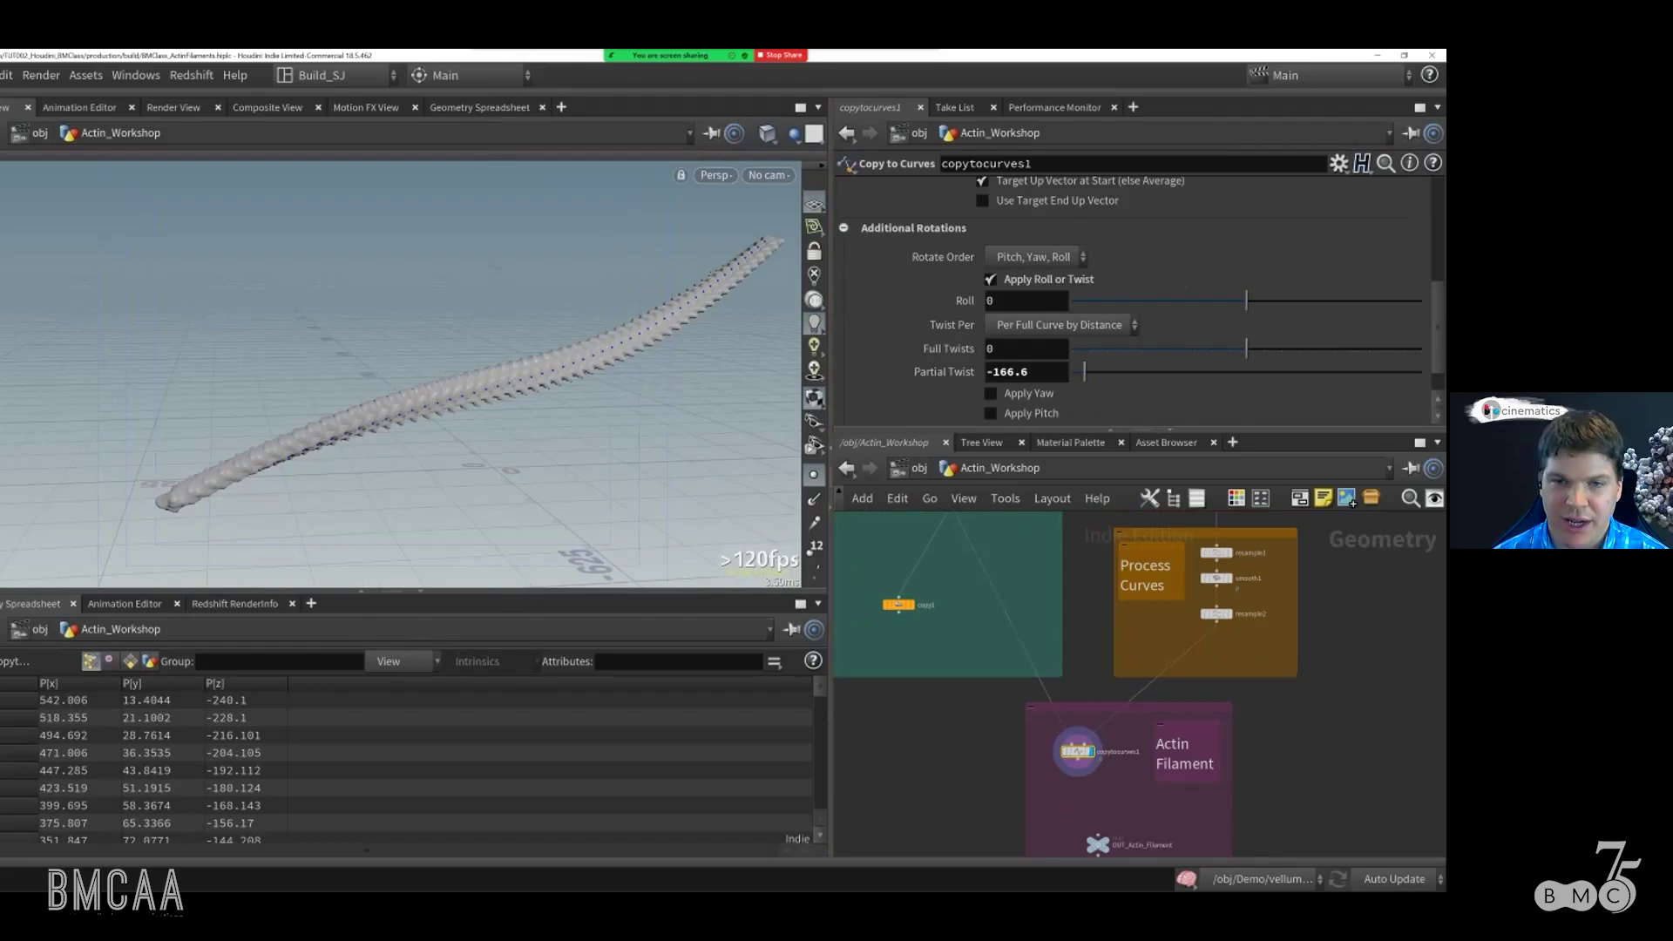
Step: Set Twist Per to Per Edge on copytocurves1 and inspect the twisted filament
{"action": "left_click", "coordinate": [1059, 325]}
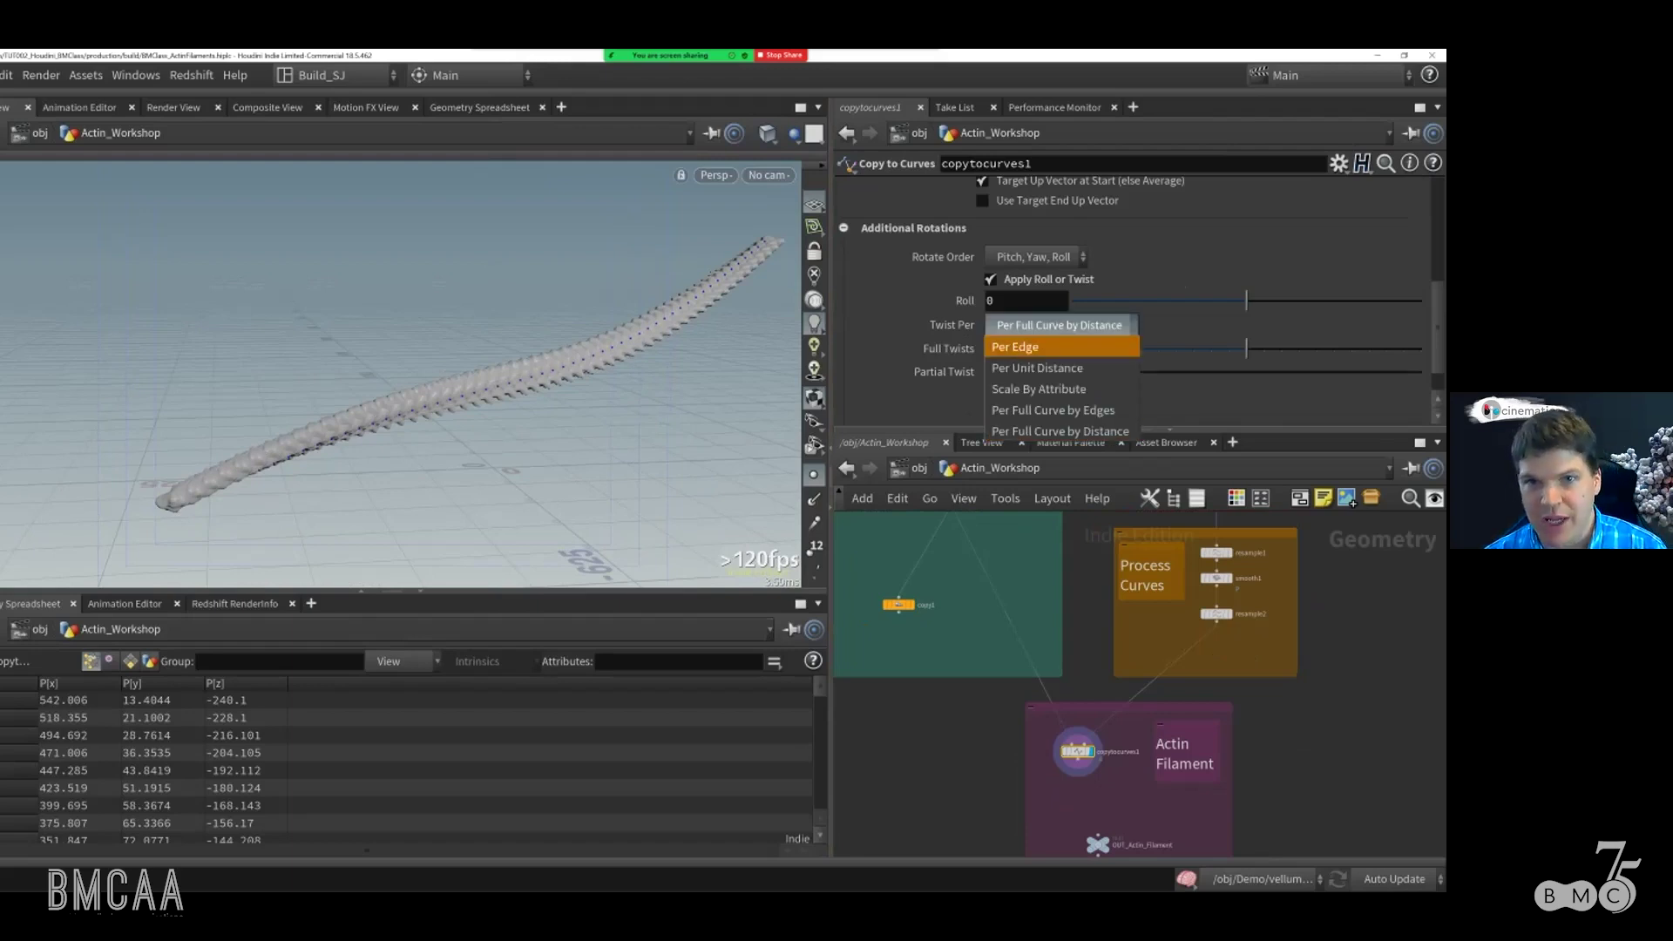
{"action": "left_click", "coordinate": [1015, 347]}
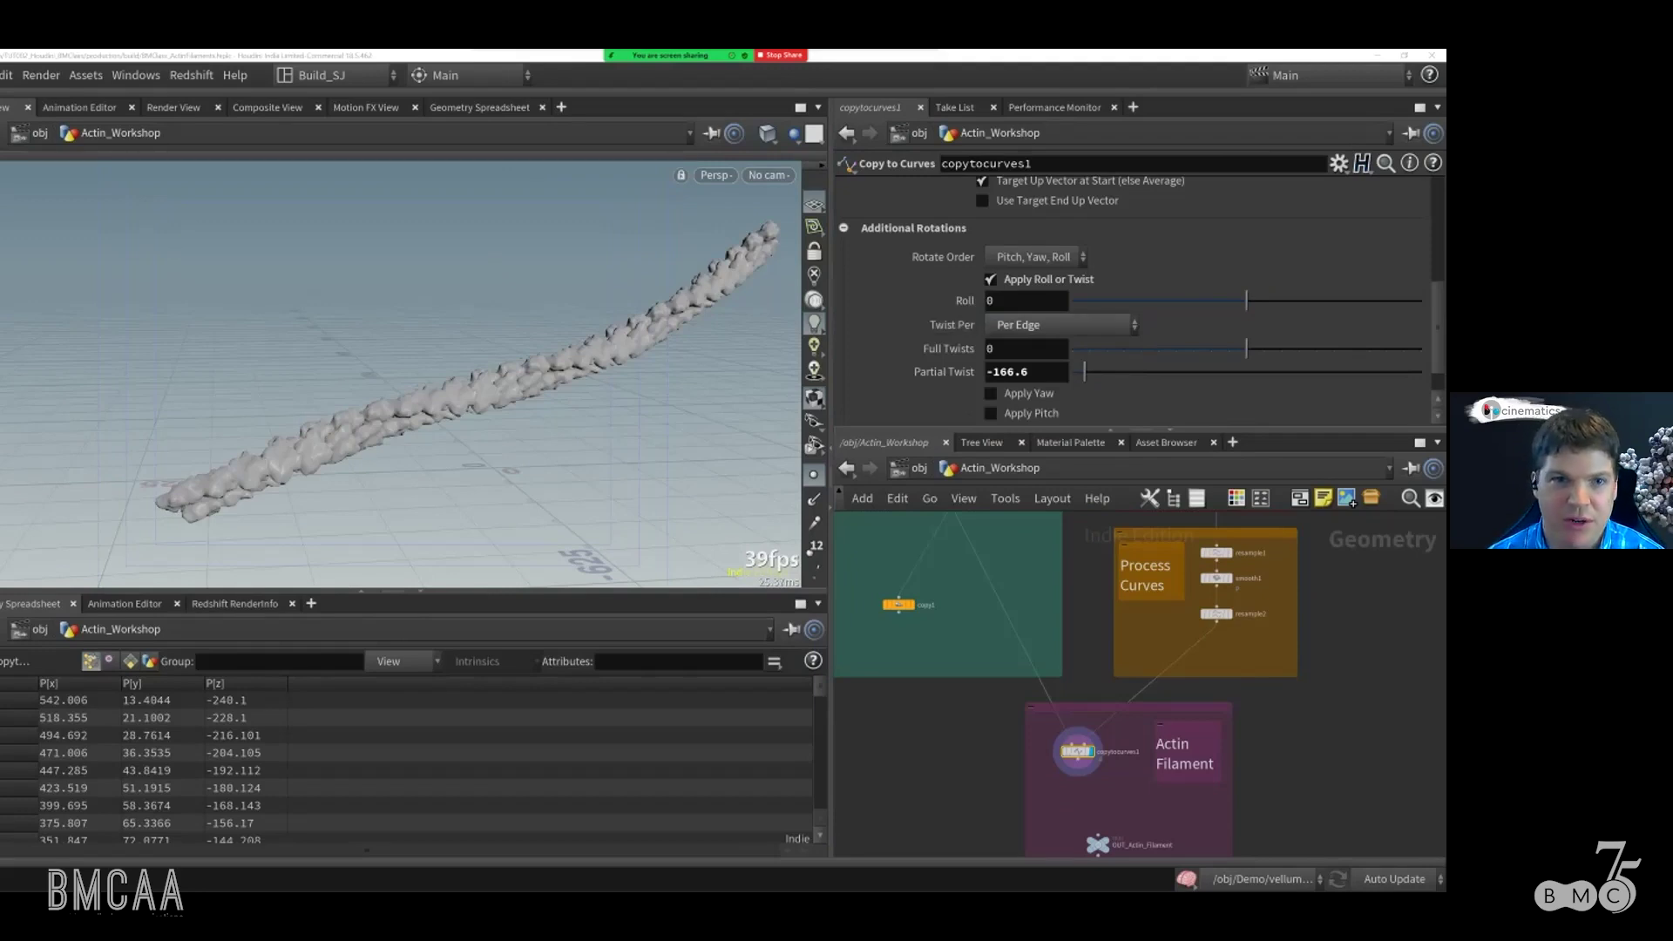
{"action": "scroll", "coordinate": [360, 418], "scroll_direction": "up", "scroll_amount": 3}
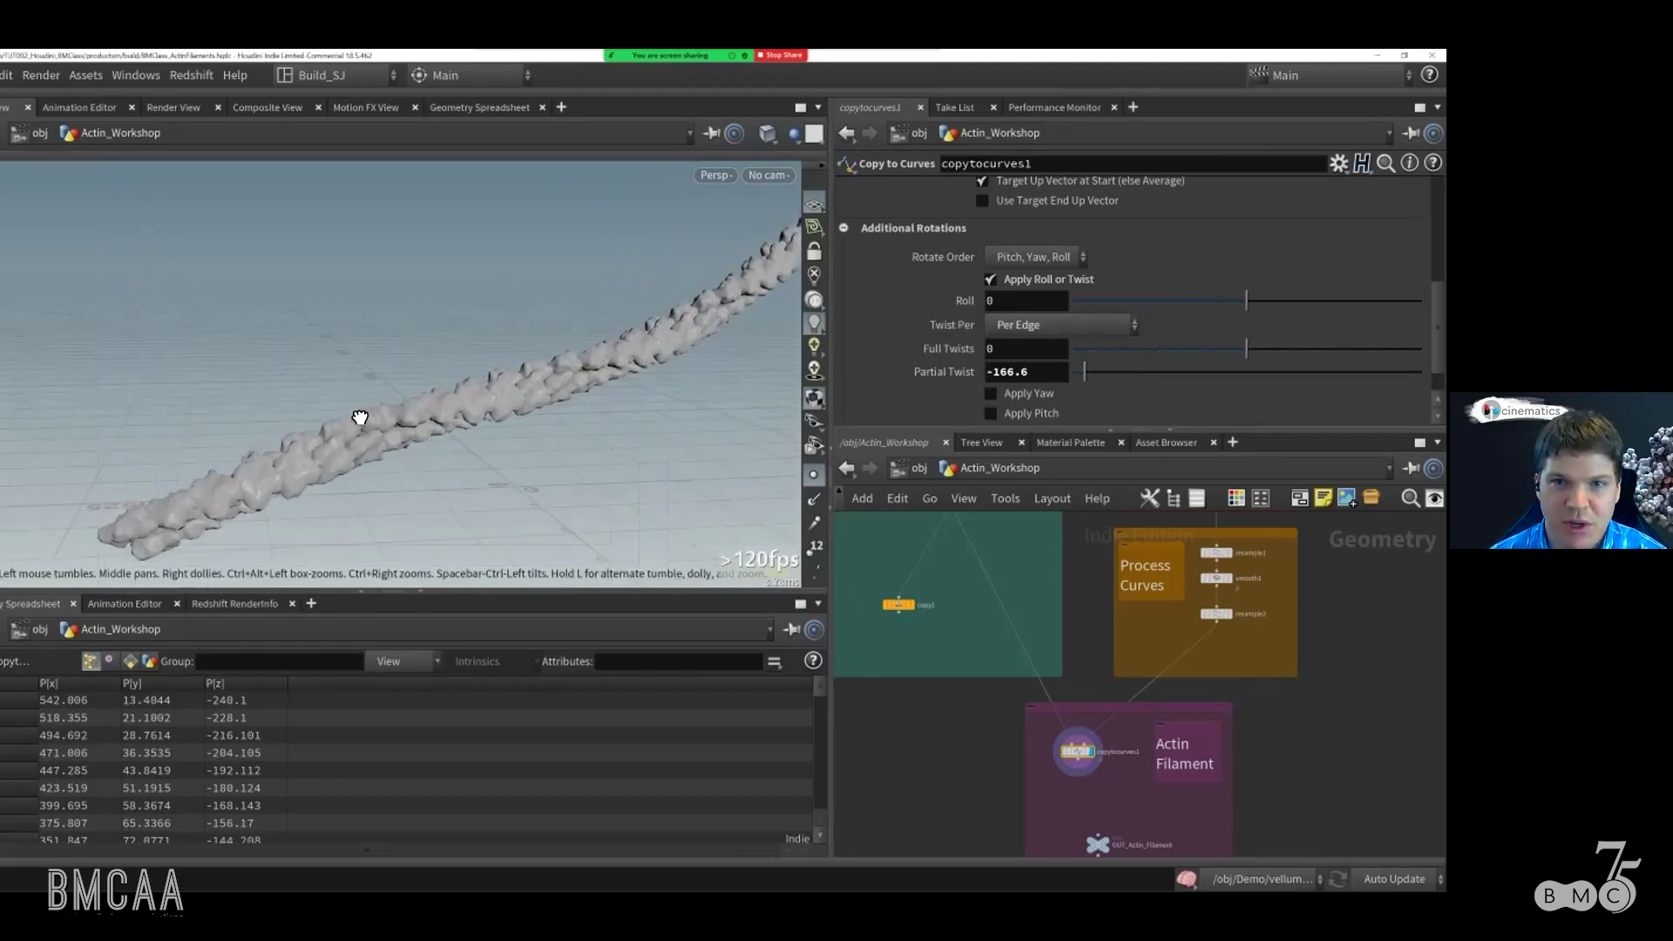
{"action": "left_click_drag", "start_coordinate": [360, 417], "coordinate": [299, 519]}
{"action": "left_click_drag", "start_coordinate": [597, 400], "coordinate": [429, 418]}
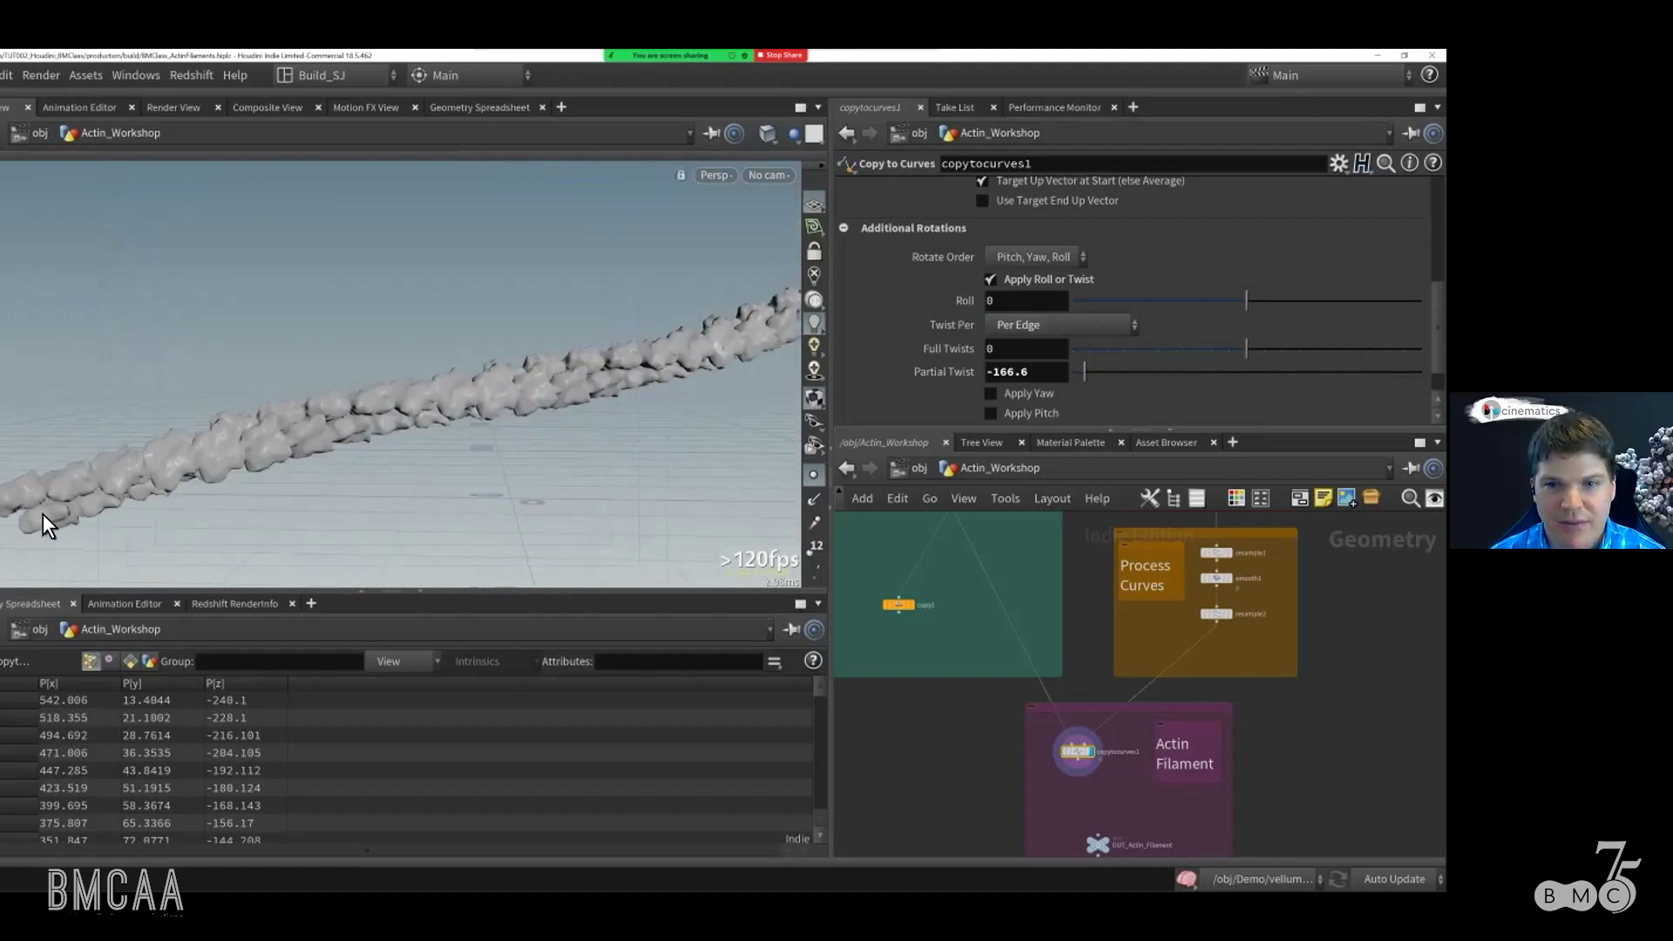
Step: Display the copy1 reference filament and compare its monomer orientation with the copytocurves1 result and settings
{"action": "middle_click_drag", "start_coordinate": [984, 610], "coordinate": [1016, 685]}
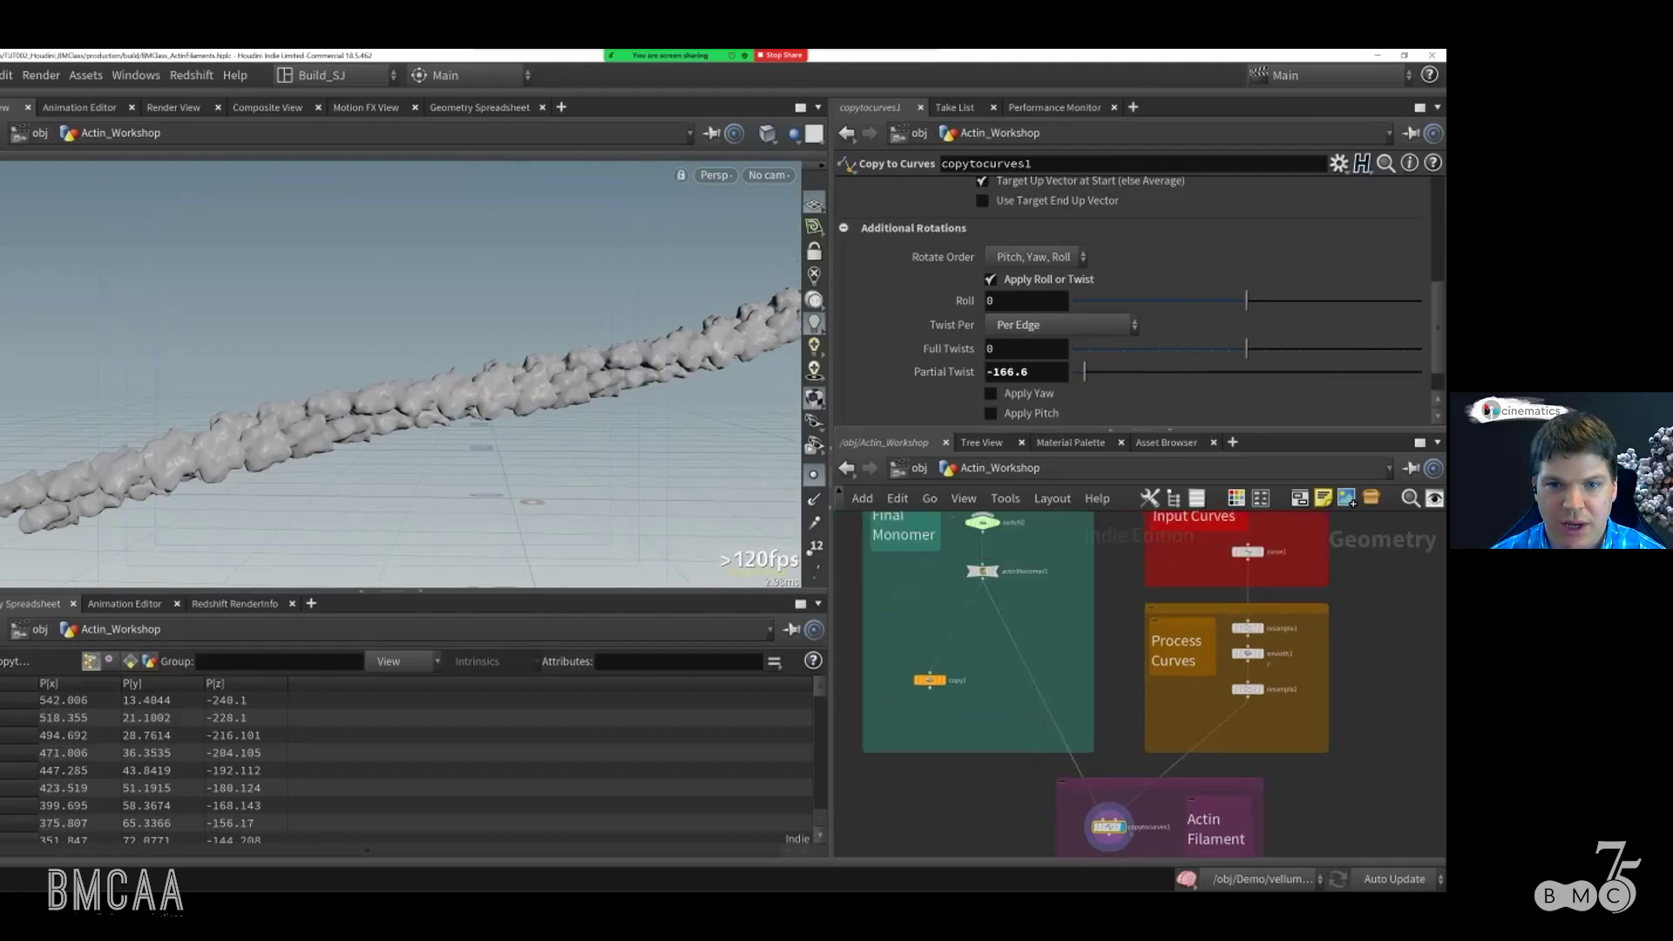
{"action": "left_click", "coordinate": [929, 680]}
{"action": "left_click", "coordinate": [951, 659]}
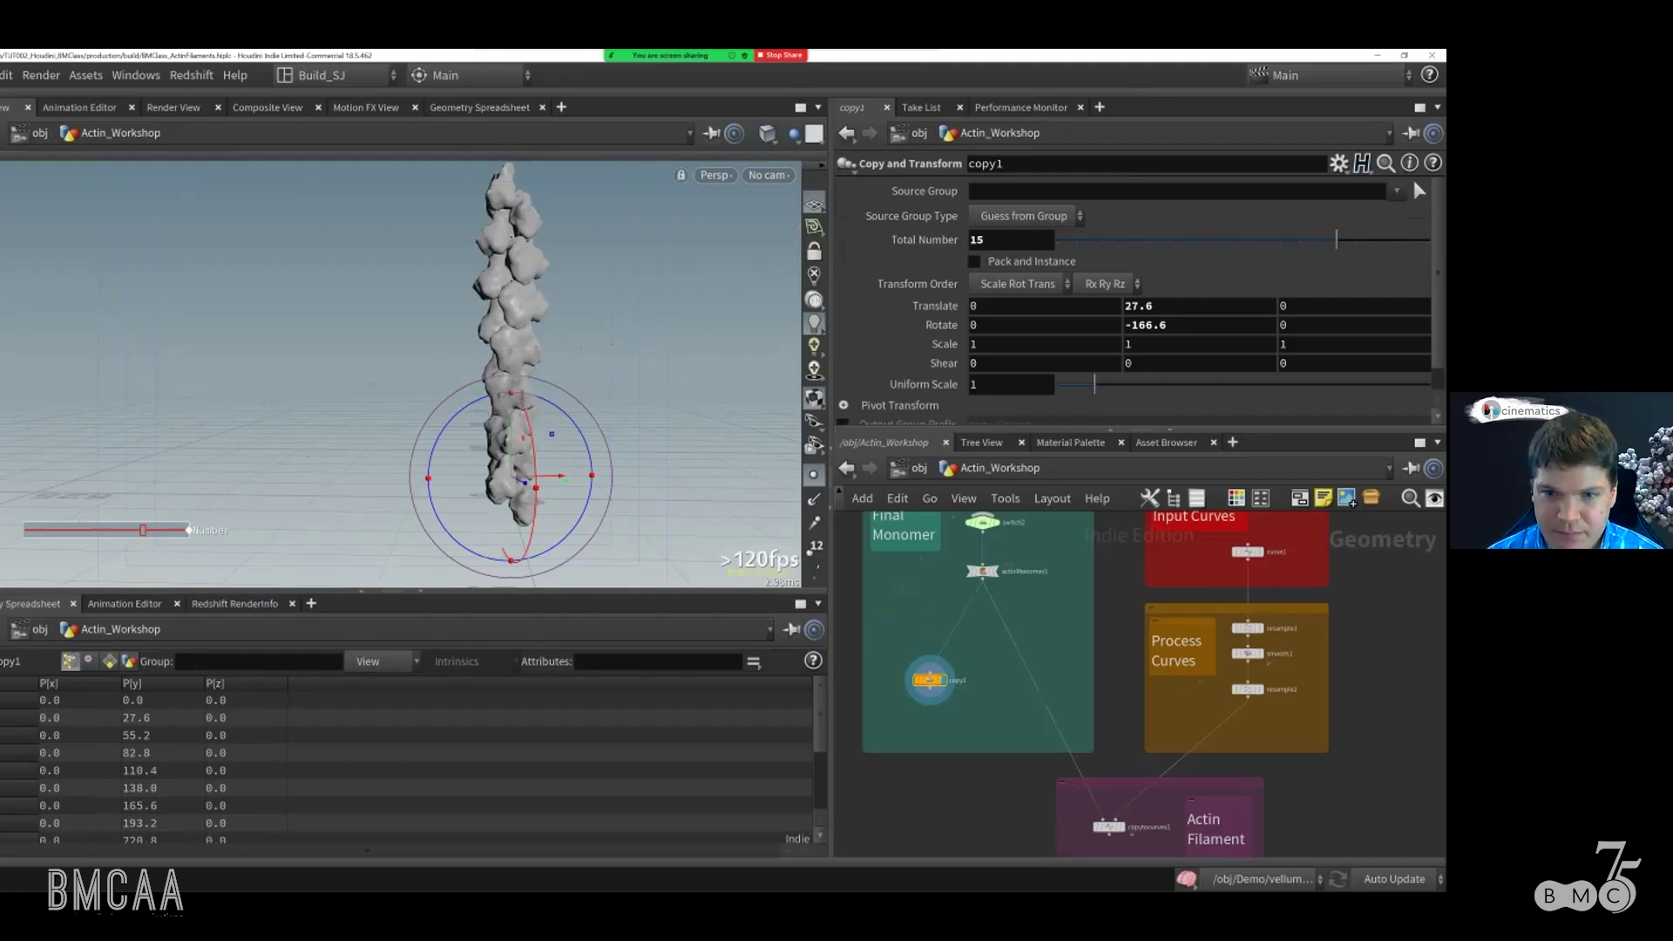
{"action": "left_click", "coordinate": [1108, 826]}
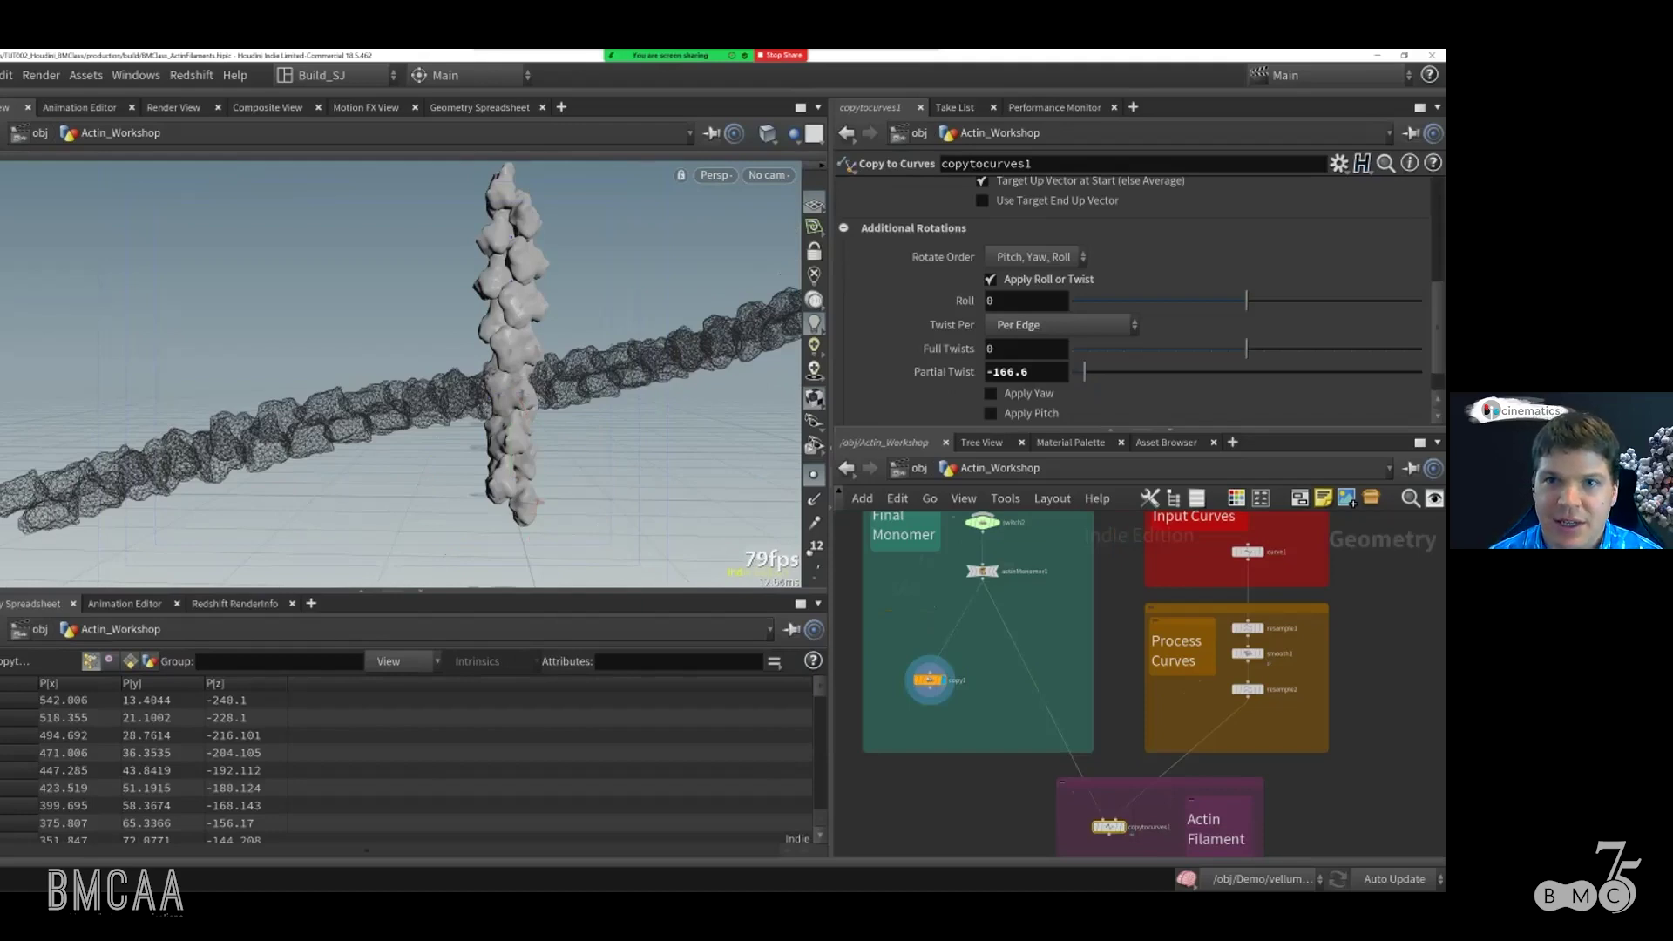
{"action": "scroll", "coordinate": [1132, 296], "scroll_direction": "up", "scroll_amount": 5}
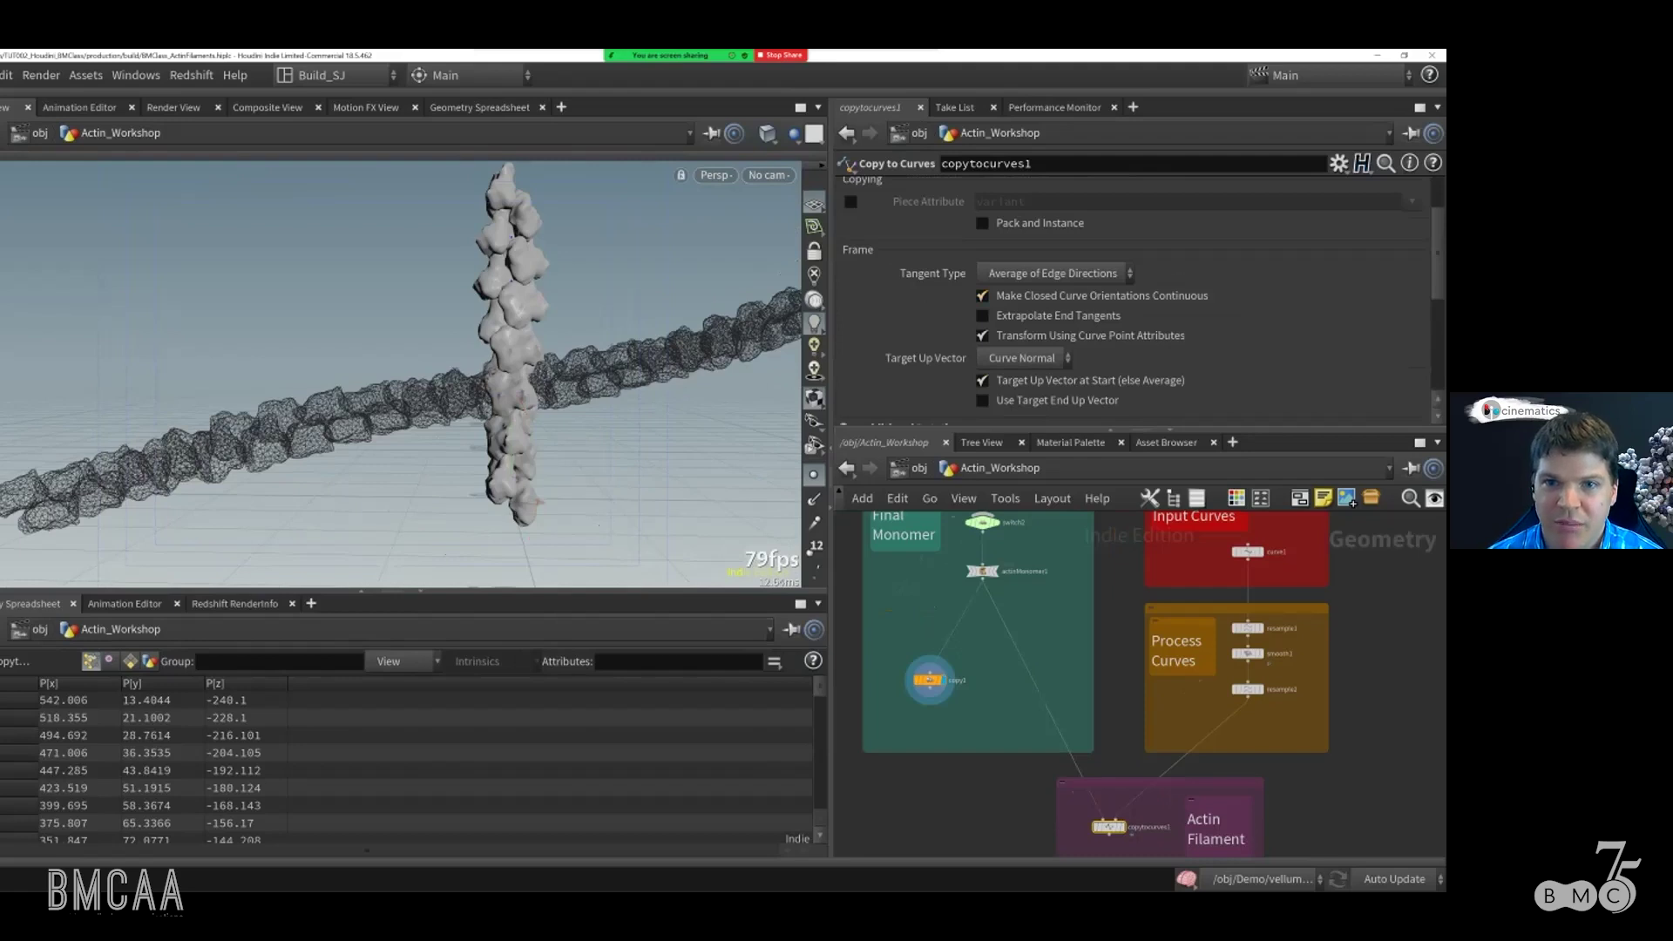
{"action": "scroll", "coordinate": [1132, 296], "scroll_direction": "down", "scroll_amount": 2}
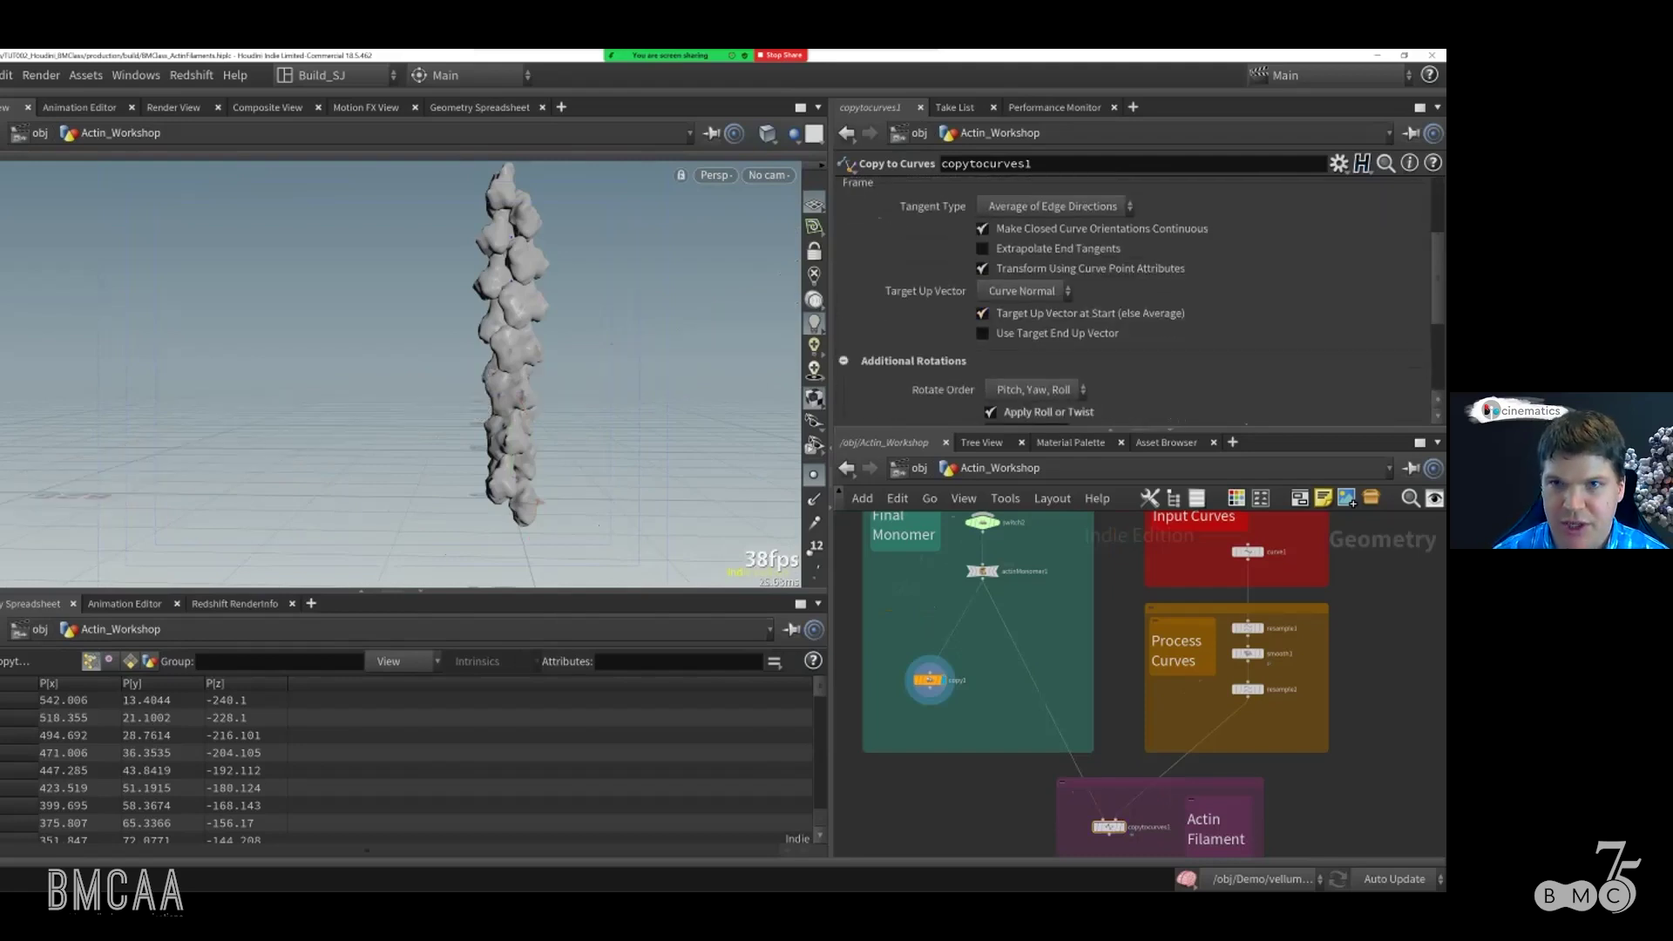
Step: Insert a Transform node between actinMonomer1 and copytocurves1, rotate it 90 degrees about X, and display the resulting filament
{"action": "key", "text": "Tab"}
{"action": "type", "text": "trs"}
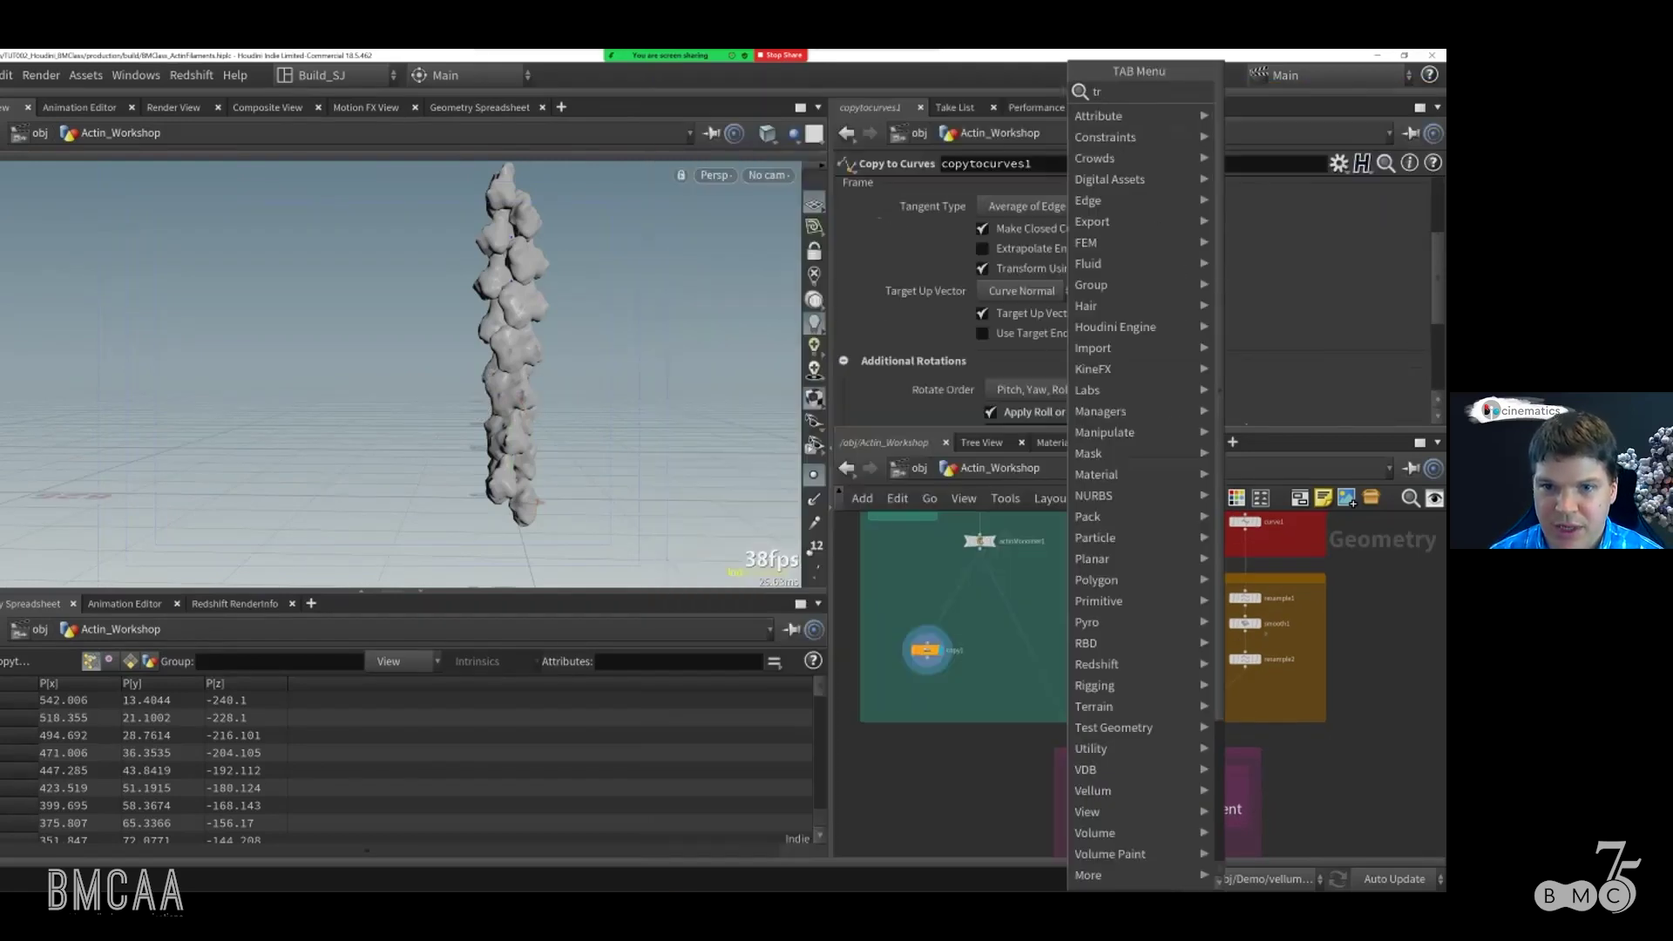
{"action": "key", "text": "Return"}
{"action": "left_click", "coordinate": [1030, 649]}
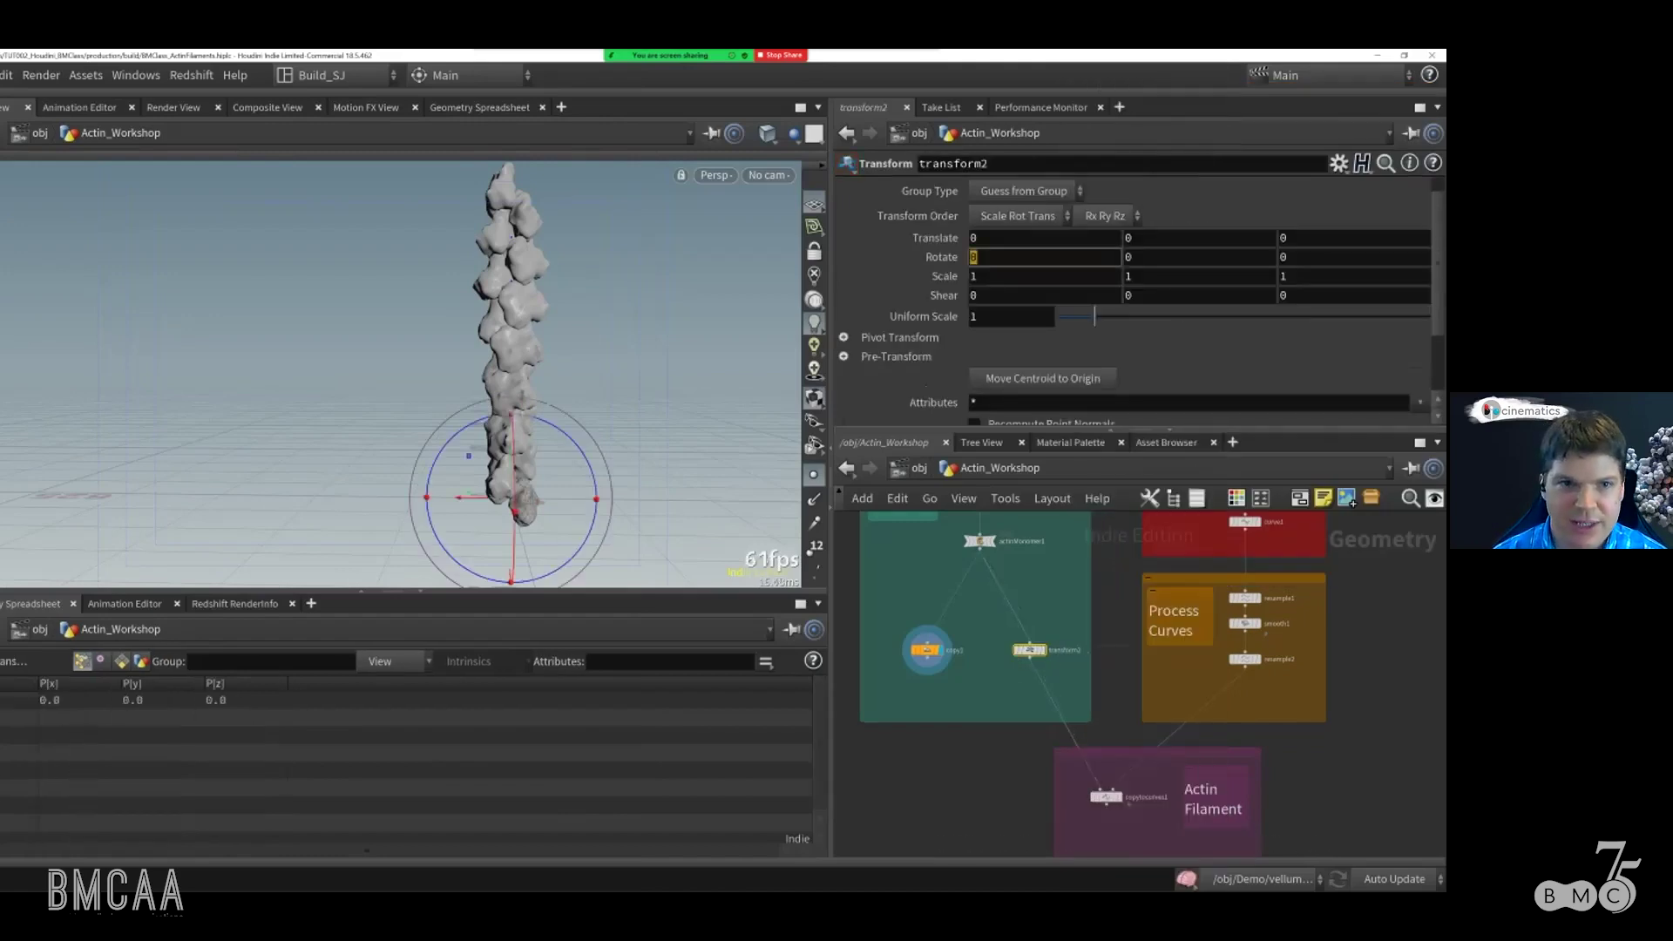
{"action": "type", "text": "90"}
{"action": "key", "text": "Return"}
{"action": "middle_click_drag", "start_coordinate": [1123, 740], "coordinate": [1109, 667]}
{"action": "left_click", "coordinate": [1112, 703]}
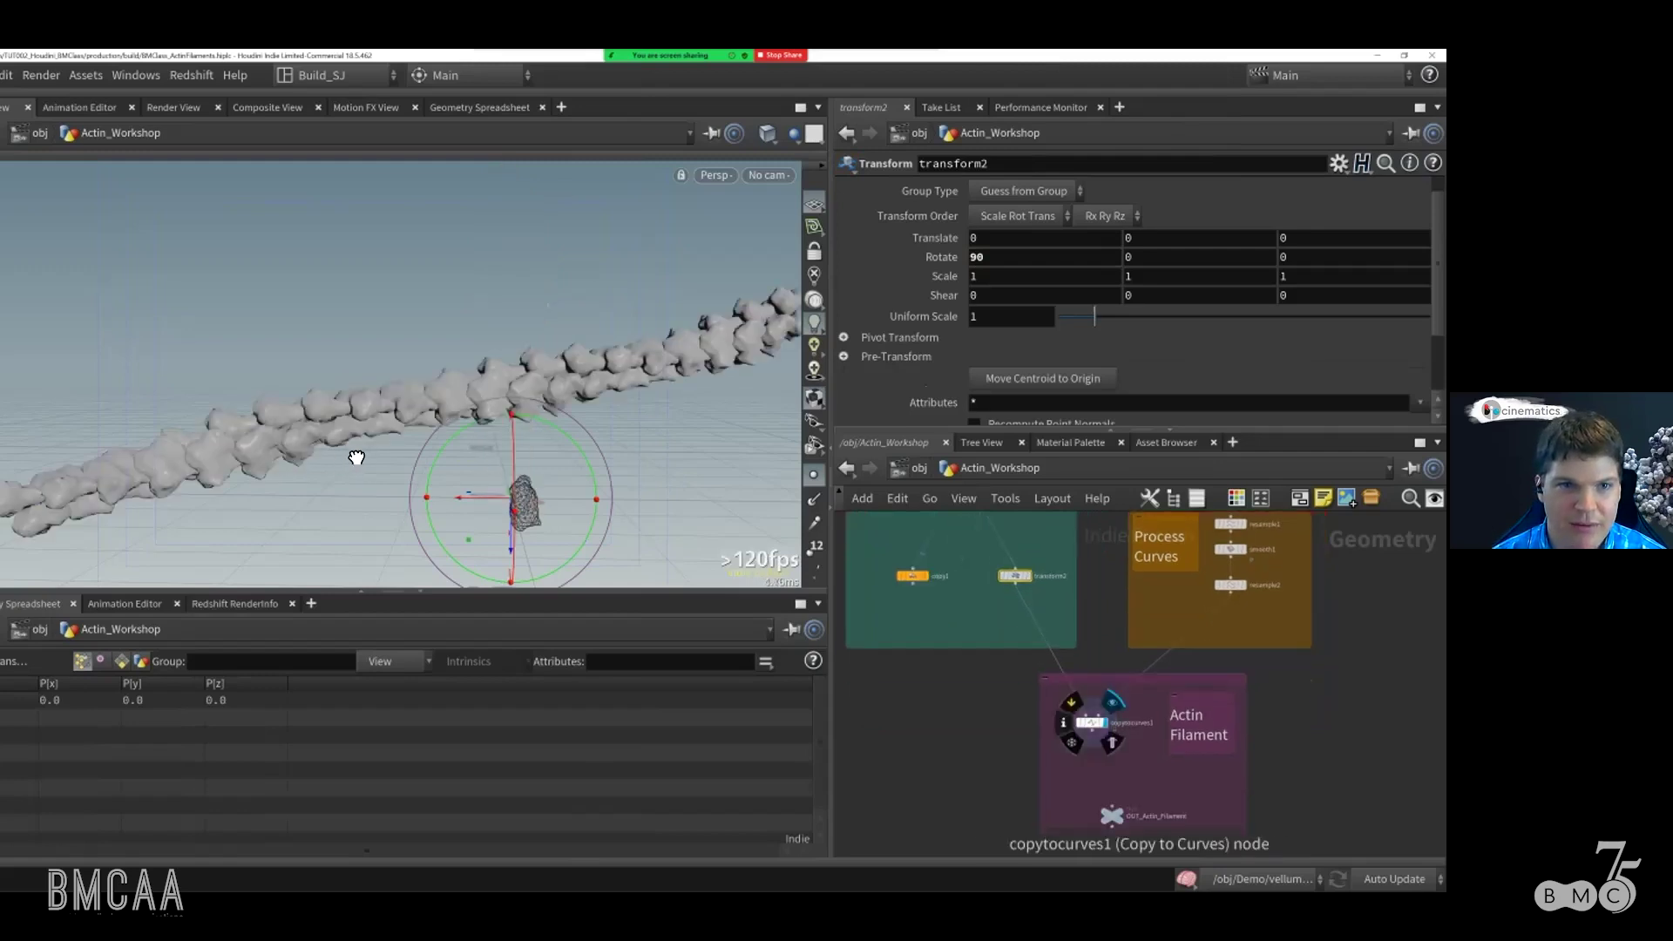
{"action": "left_click_drag", "start_coordinate": [421, 452], "coordinate": [536, 406]}
Step: Copy the debug tube and its merge node and paste them into the Final Monomer box
{"action": "left_click", "coordinate": [1014, 575]}
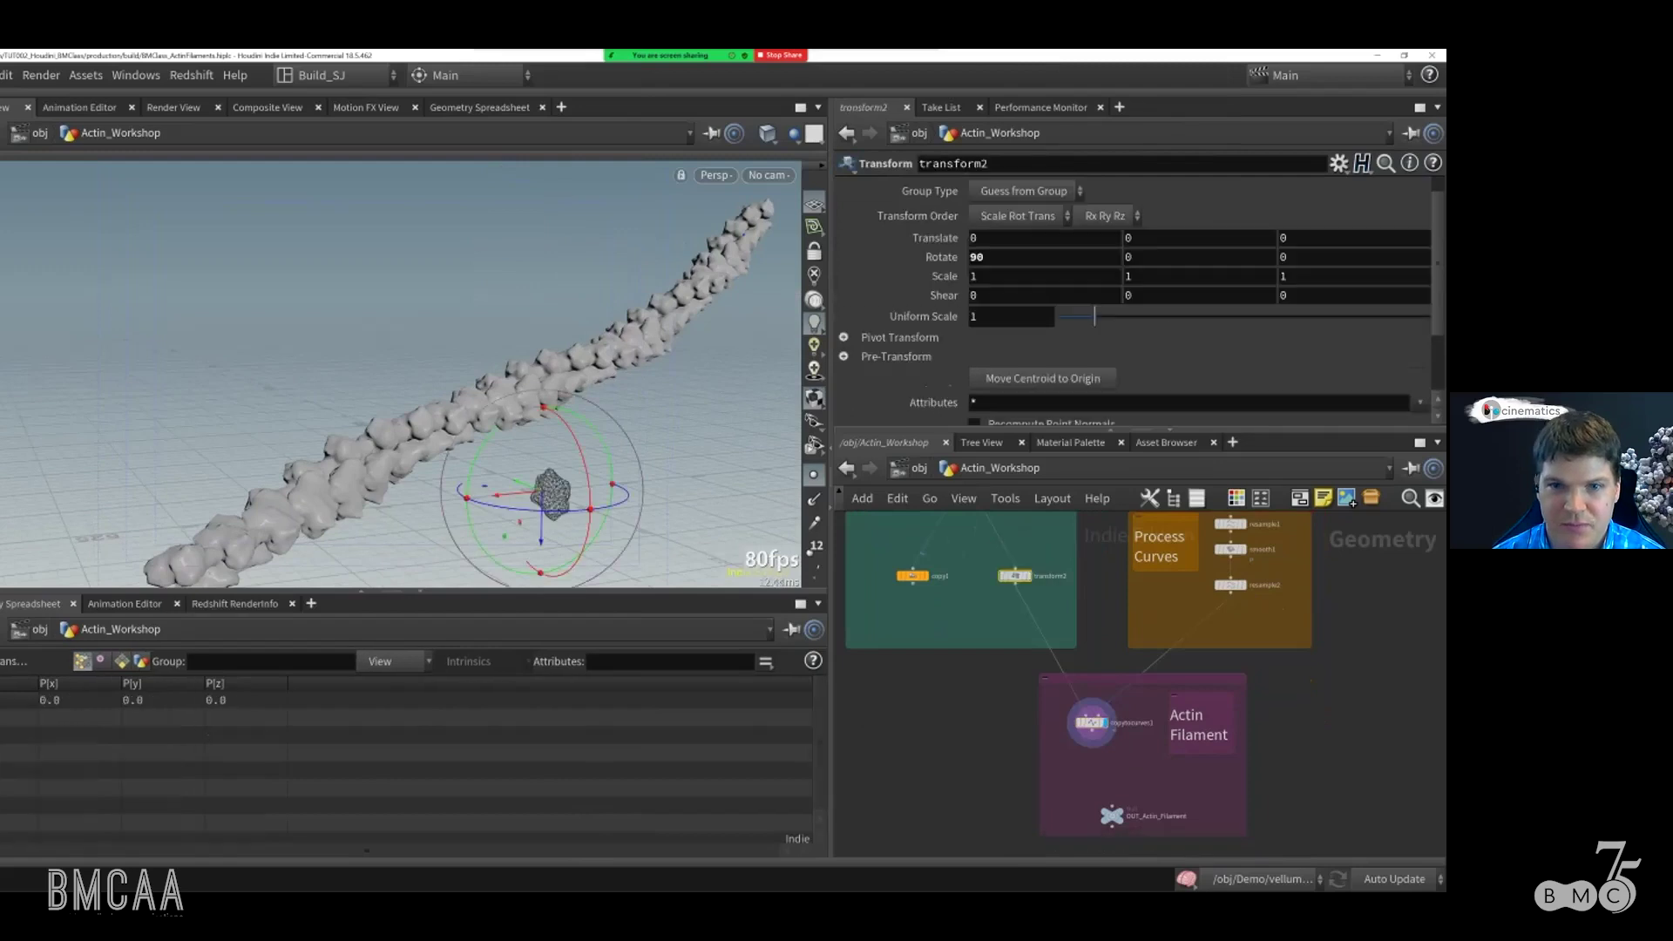
{"action": "middle_click_drag", "start_coordinate": [1046, 538], "coordinate": [1065, 646]}
{"action": "scroll", "coordinate": [1066, 646], "scroll_direction": "down", "scroll_amount": 2}
{"action": "scroll", "coordinate": [1133, 679], "scroll_direction": "down", "scroll_amount": 5}
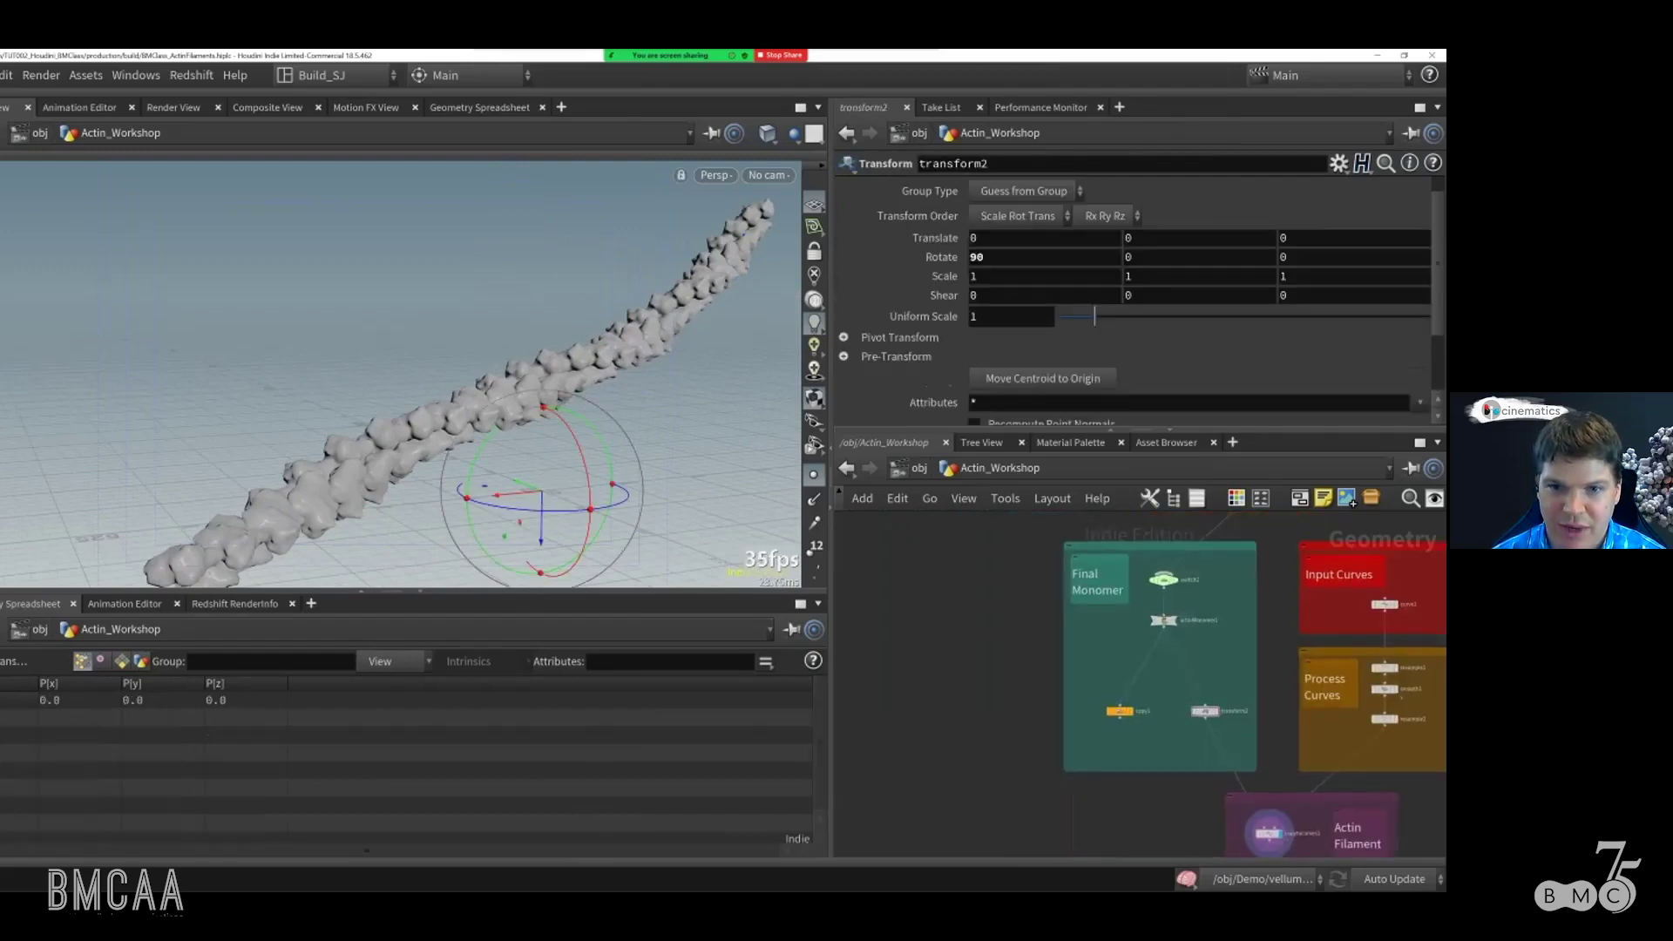
{"action": "scroll", "coordinate": [1075, 622], "scroll_direction": "up", "scroll_amount": 3}
{"action": "left_click_drag", "start_coordinate": [953, 674], "coordinate": [869, 734]}
{"action": "middle_click_drag", "start_coordinate": [933, 707], "coordinate": [1062, 690]}
{"action": "key", "text": "ctrl+v"}
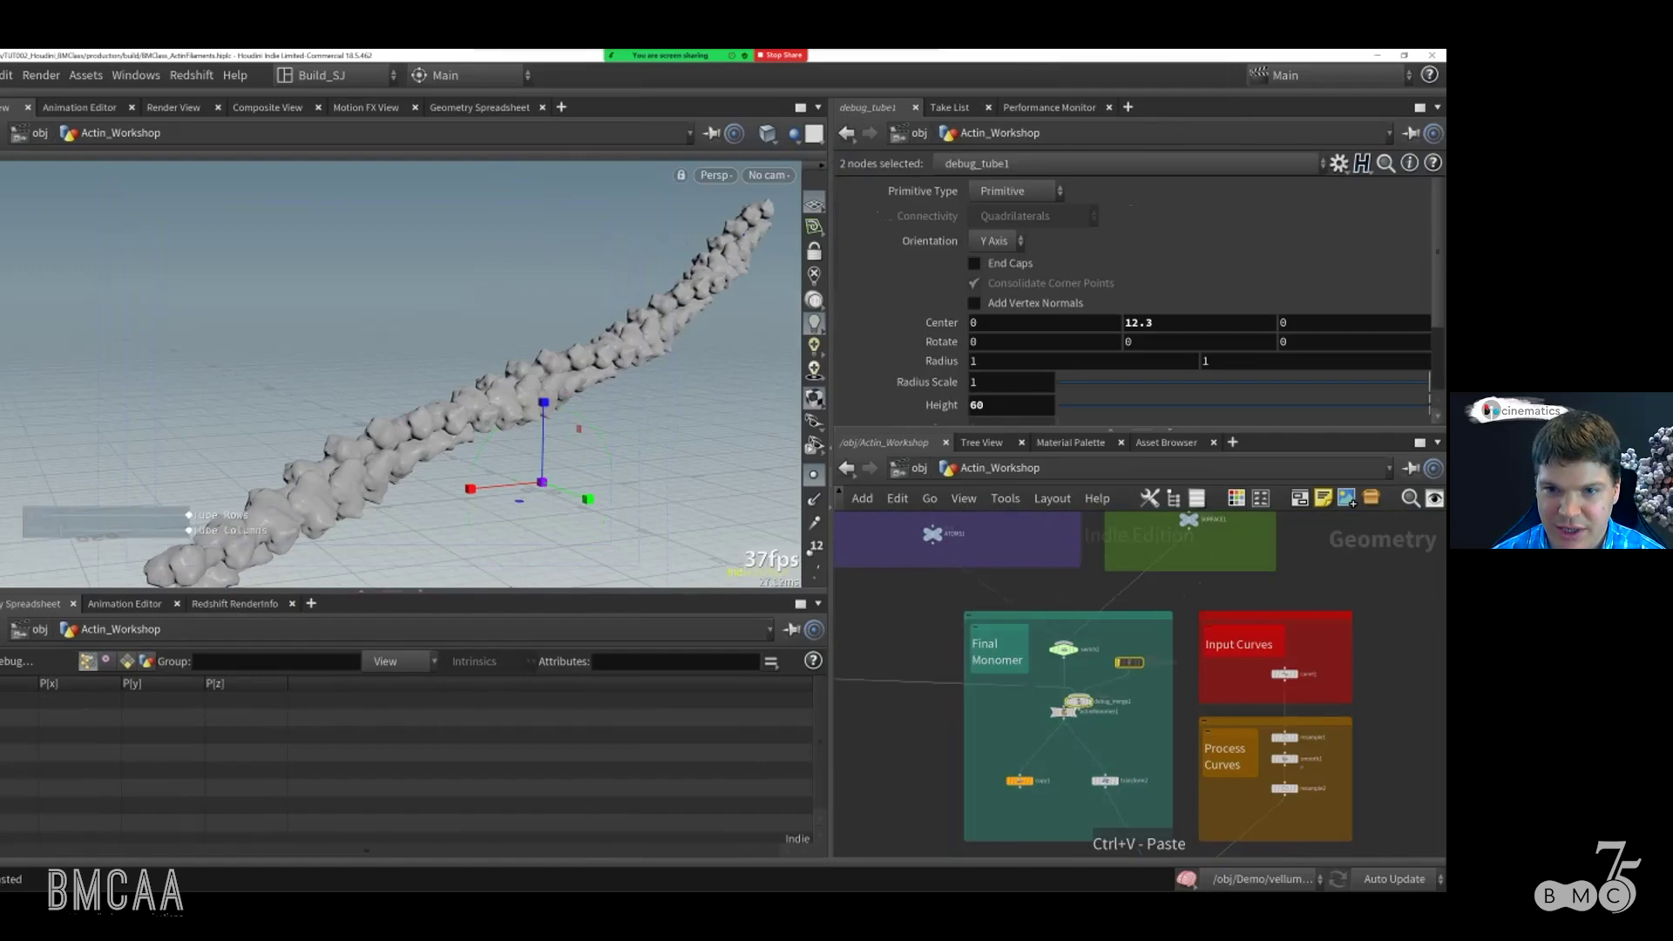
Step: Insert the pasted debug merge between the switch and actinMonomer1, display it and inspect the tube's position in the monomer
{"action": "mouse_move", "coordinate": [1079, 702]}
{"action": "left_mouse_down"}
{"action": "mouse_move", "coordinate": [1063, 693]}
{"action": "mouse_move", "coordinate": [1062, 715]}
{"action": "left_mouse_up"}
{"action": "left_click", "coordinate": [1114, 677]}
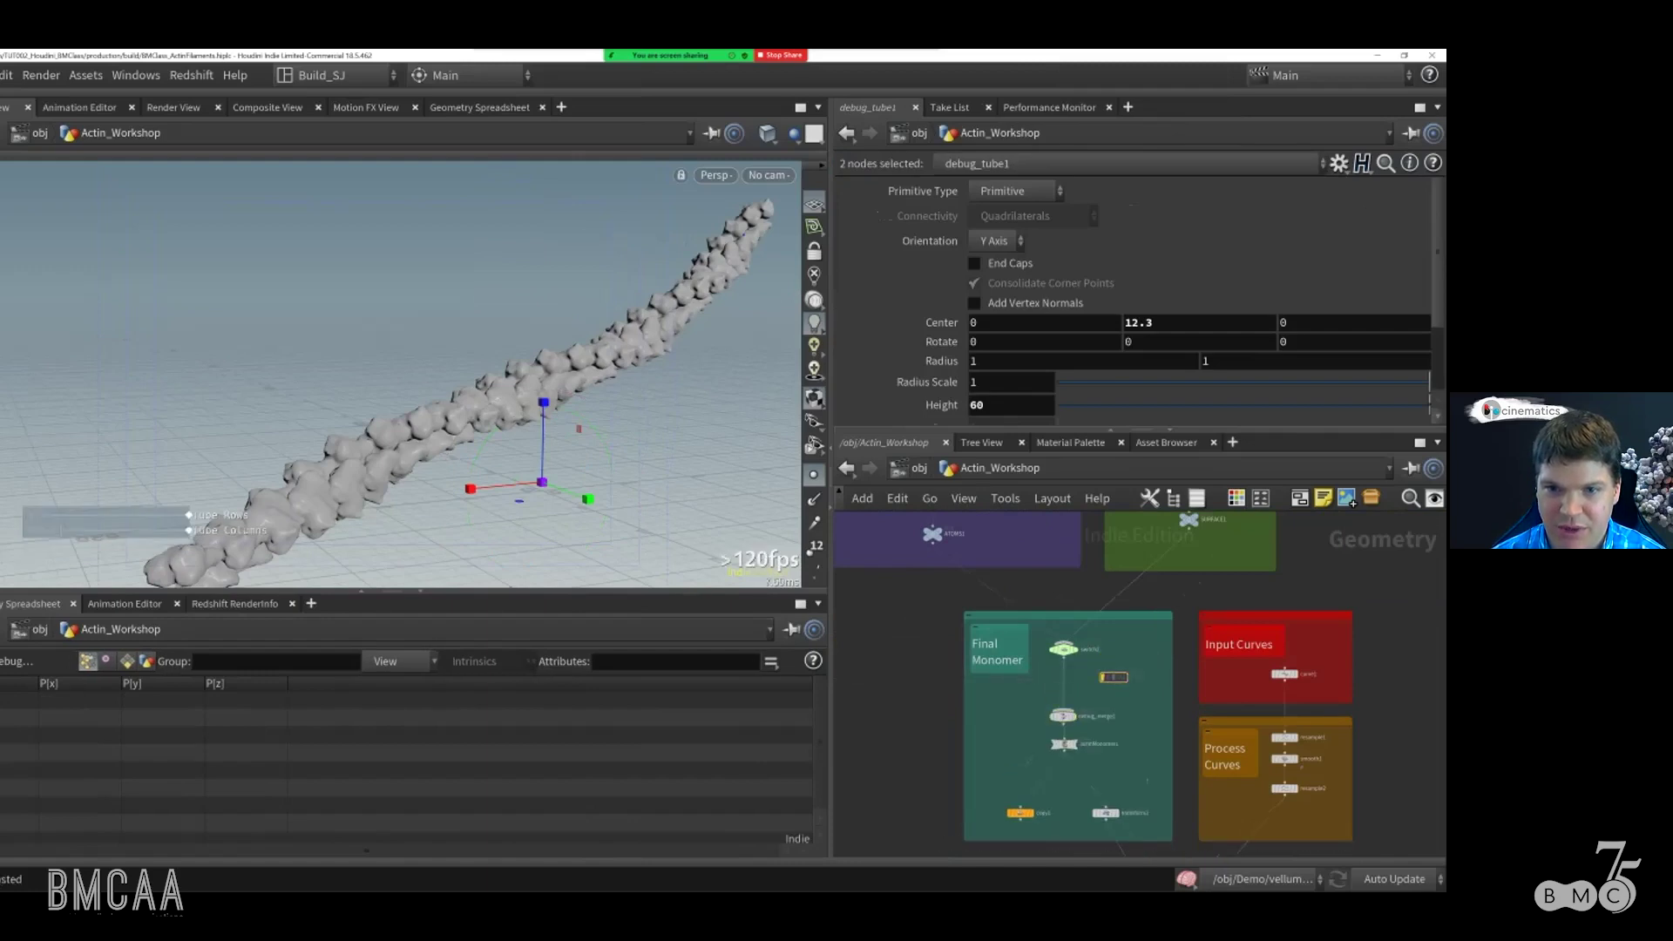
{"action": "left_click", "coordinate": [1104, 677]}
{"action": "left_click", "coordinate": [1063, 716]}
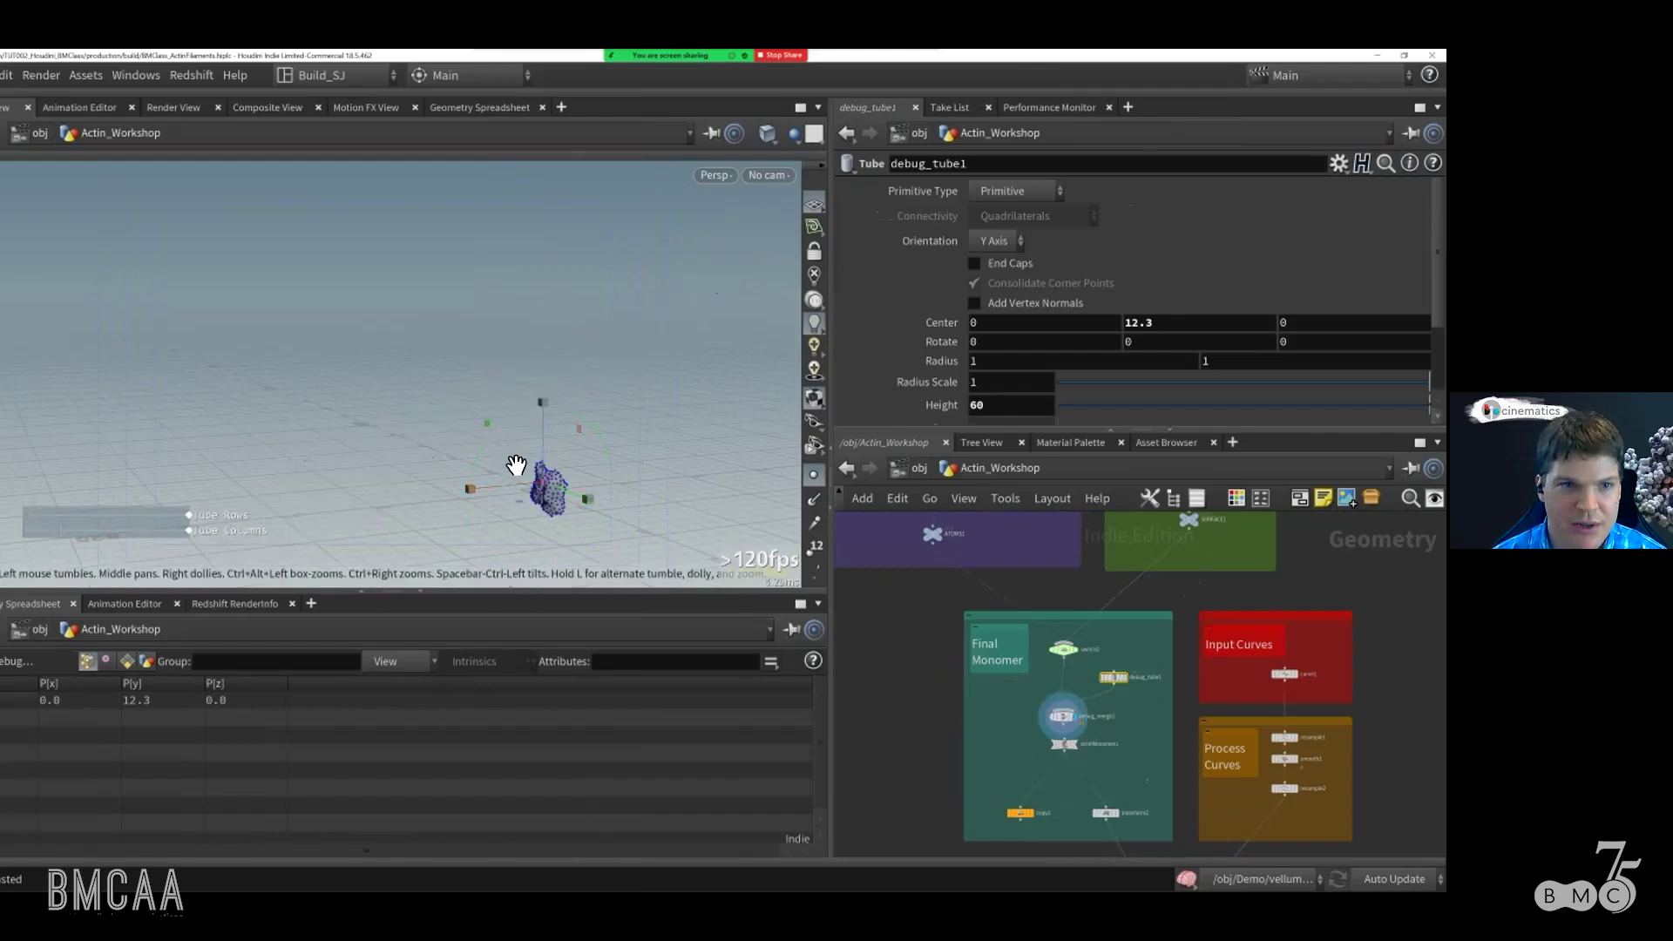
{"action": "key", "text": "f"}
{"action": "right_click_drag", "start_coordinate": [319, 444], "coordinate": [488, 441]}
{"action": "left_click_drag", "start_coordinate": [489, 440], "coordinate": [369, 489]}
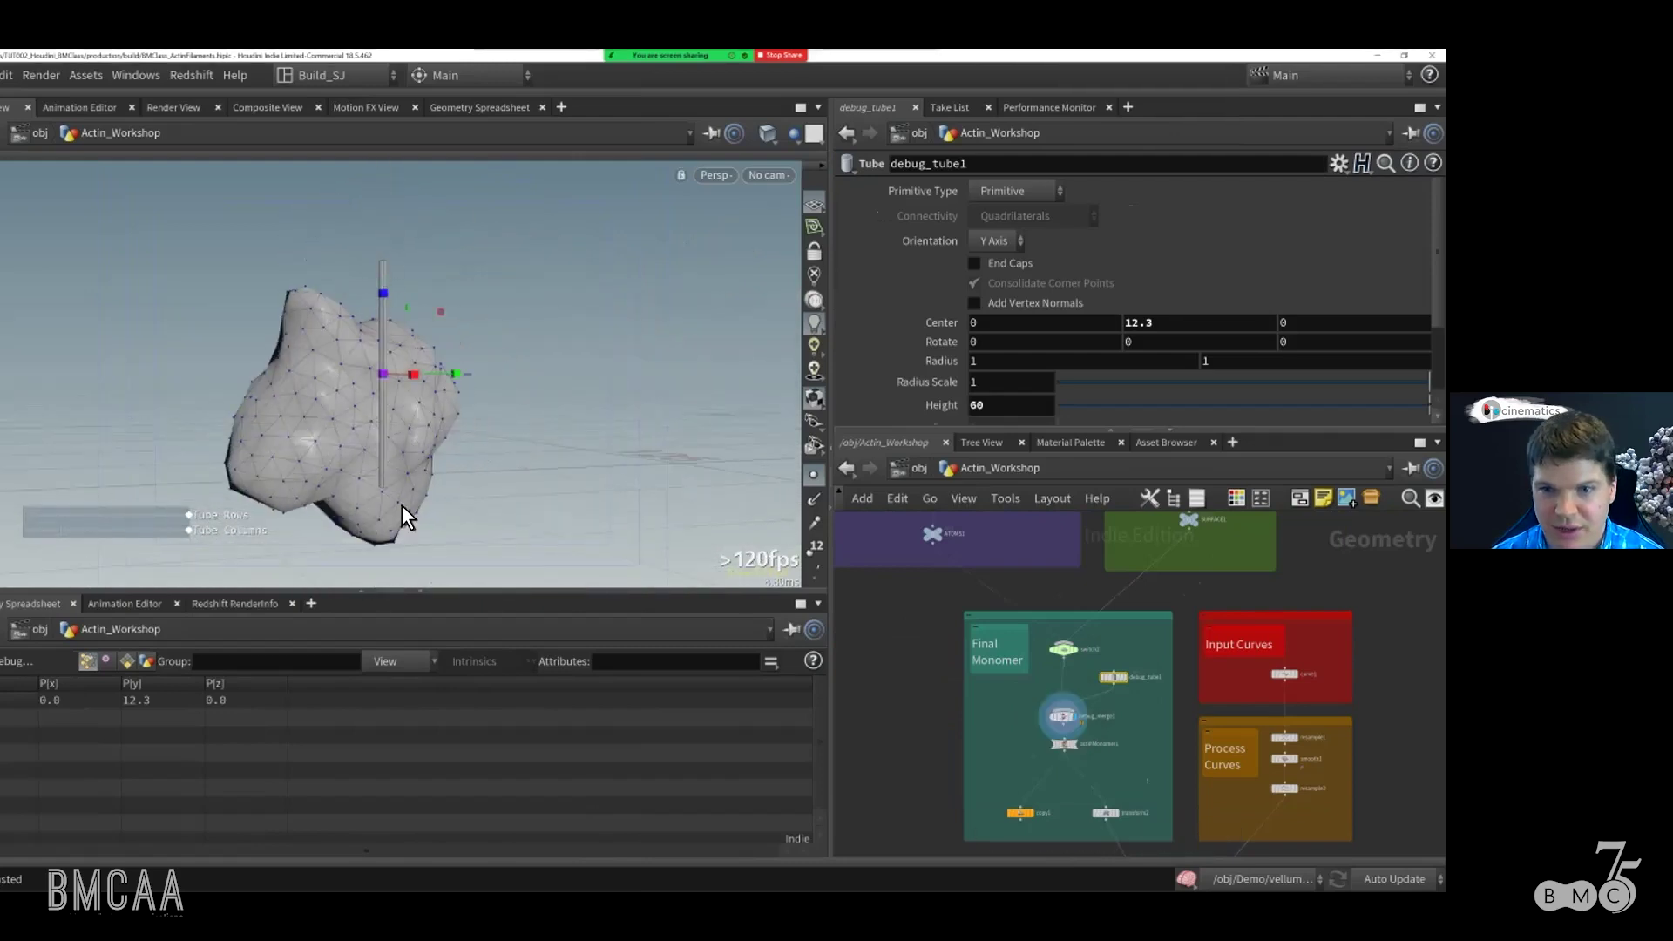
Step: Display copytocurves1 and examine up close how the debug tubes line up along the filament's axis
{"action": "middle_click_drag", "start_coordinate": [1147, 781], "coordinate": [1033, 536]}
{"action": "left_click", "coordinate": [1074, 670]}
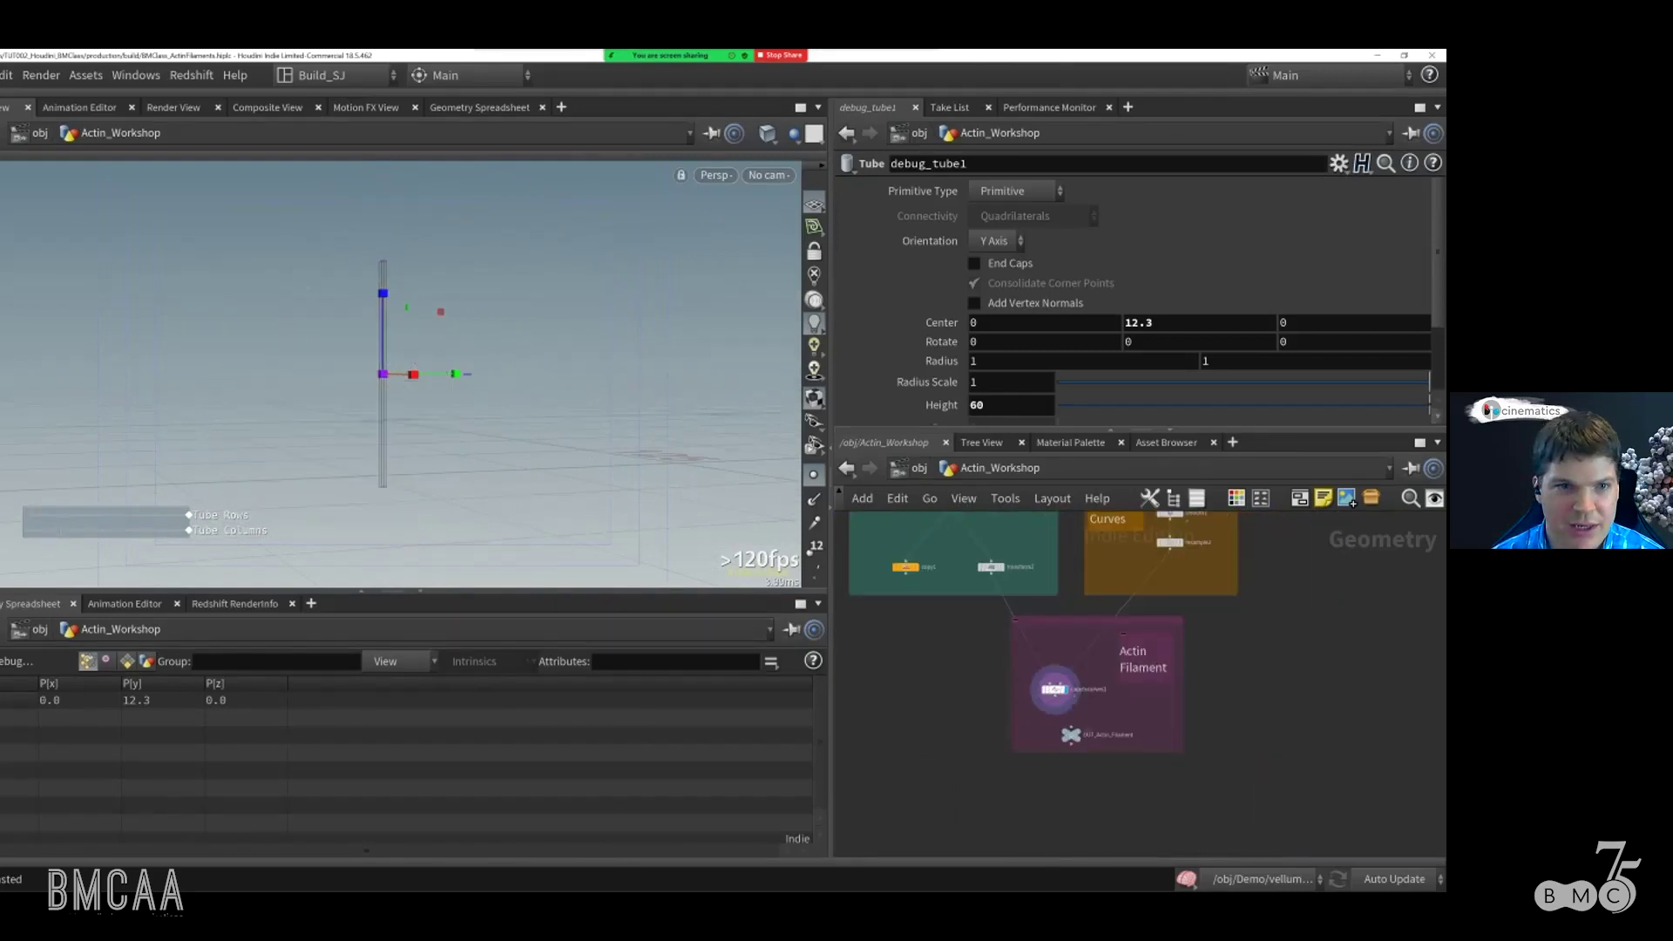
{"action": "left_click", "coordinate": [1054, 689]}
{"action": "key", "text": "space+f"}
{"action": "left_click_drag", "start_coordinate": [394, 396], "coordinate": [521, 411]}
{"action": "scroll", "coordinate": [521, 411], "scroll_direction": "up", "scroll_amount": 10}
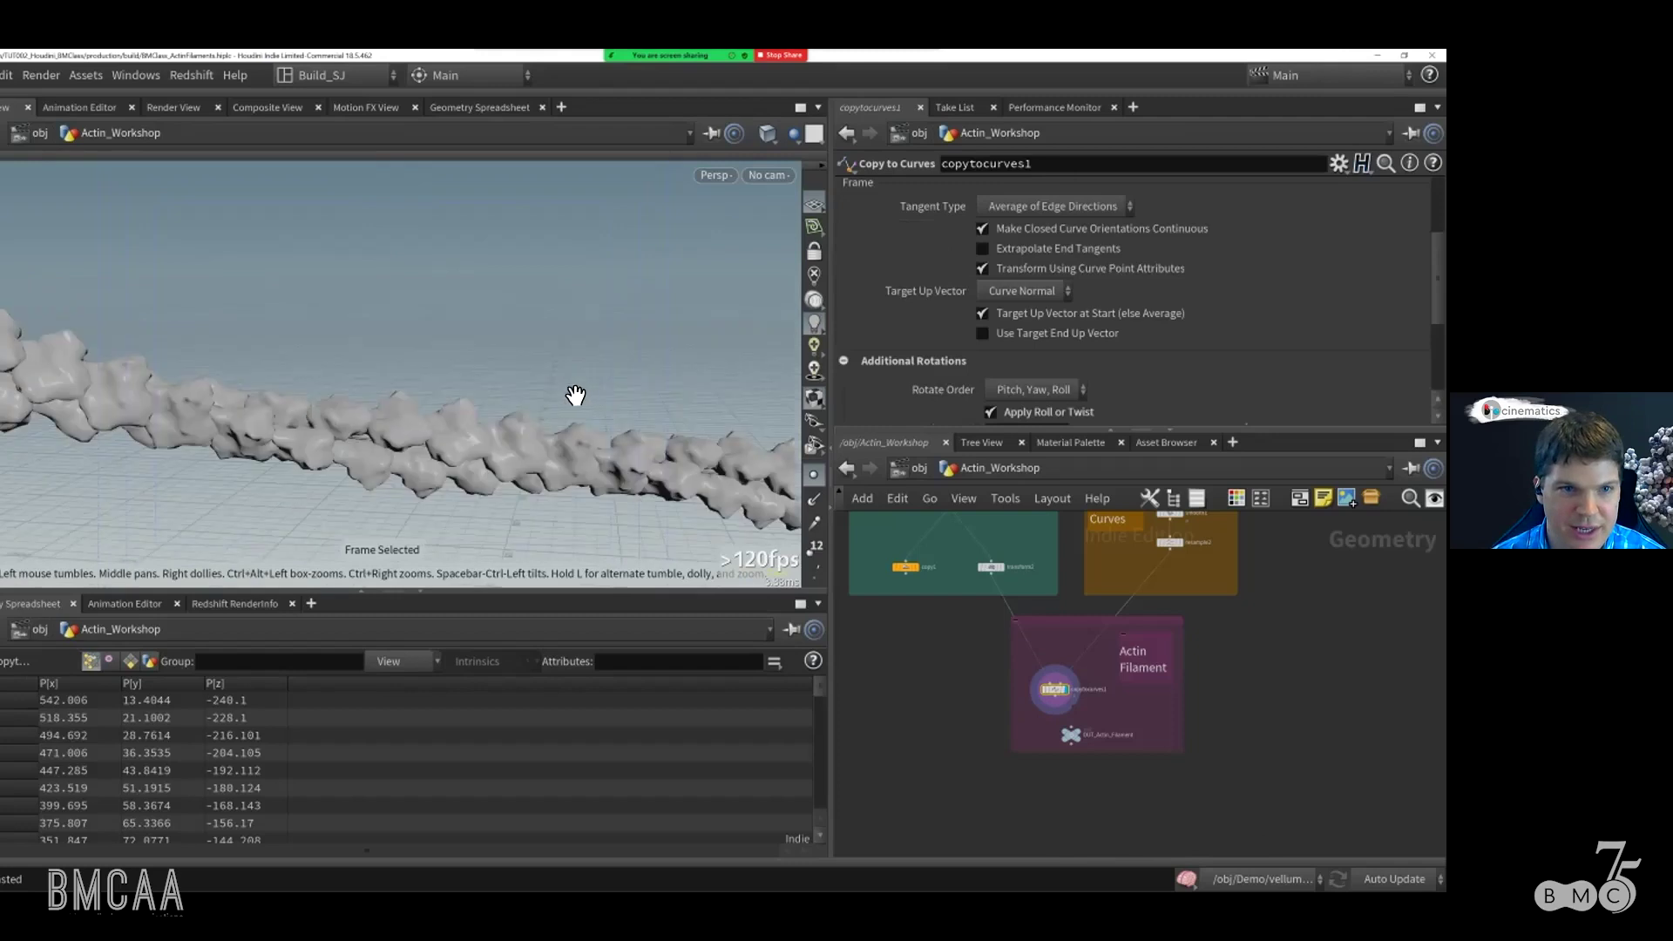
{"action": "scroll", "coordinate": [553, 389], "scroll_direction": "up", "scroll_amount": 10}
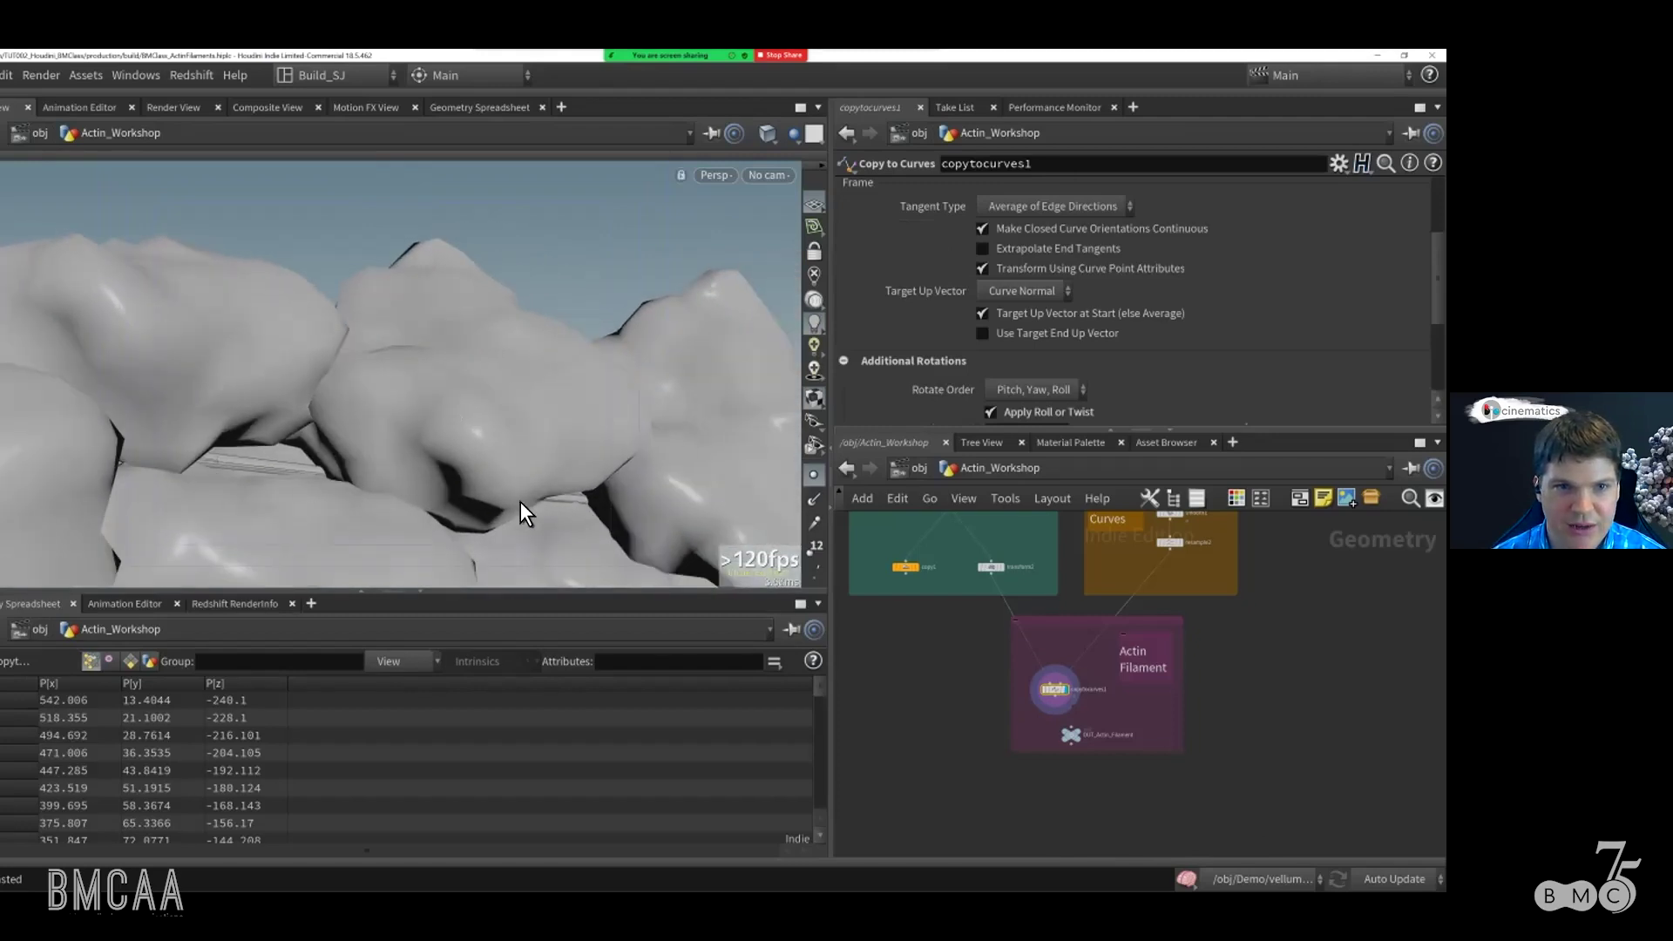
{"action": "scroll", "coordinate": [315, 473], "scroll_direction": "down", "scroll_amount": 10}
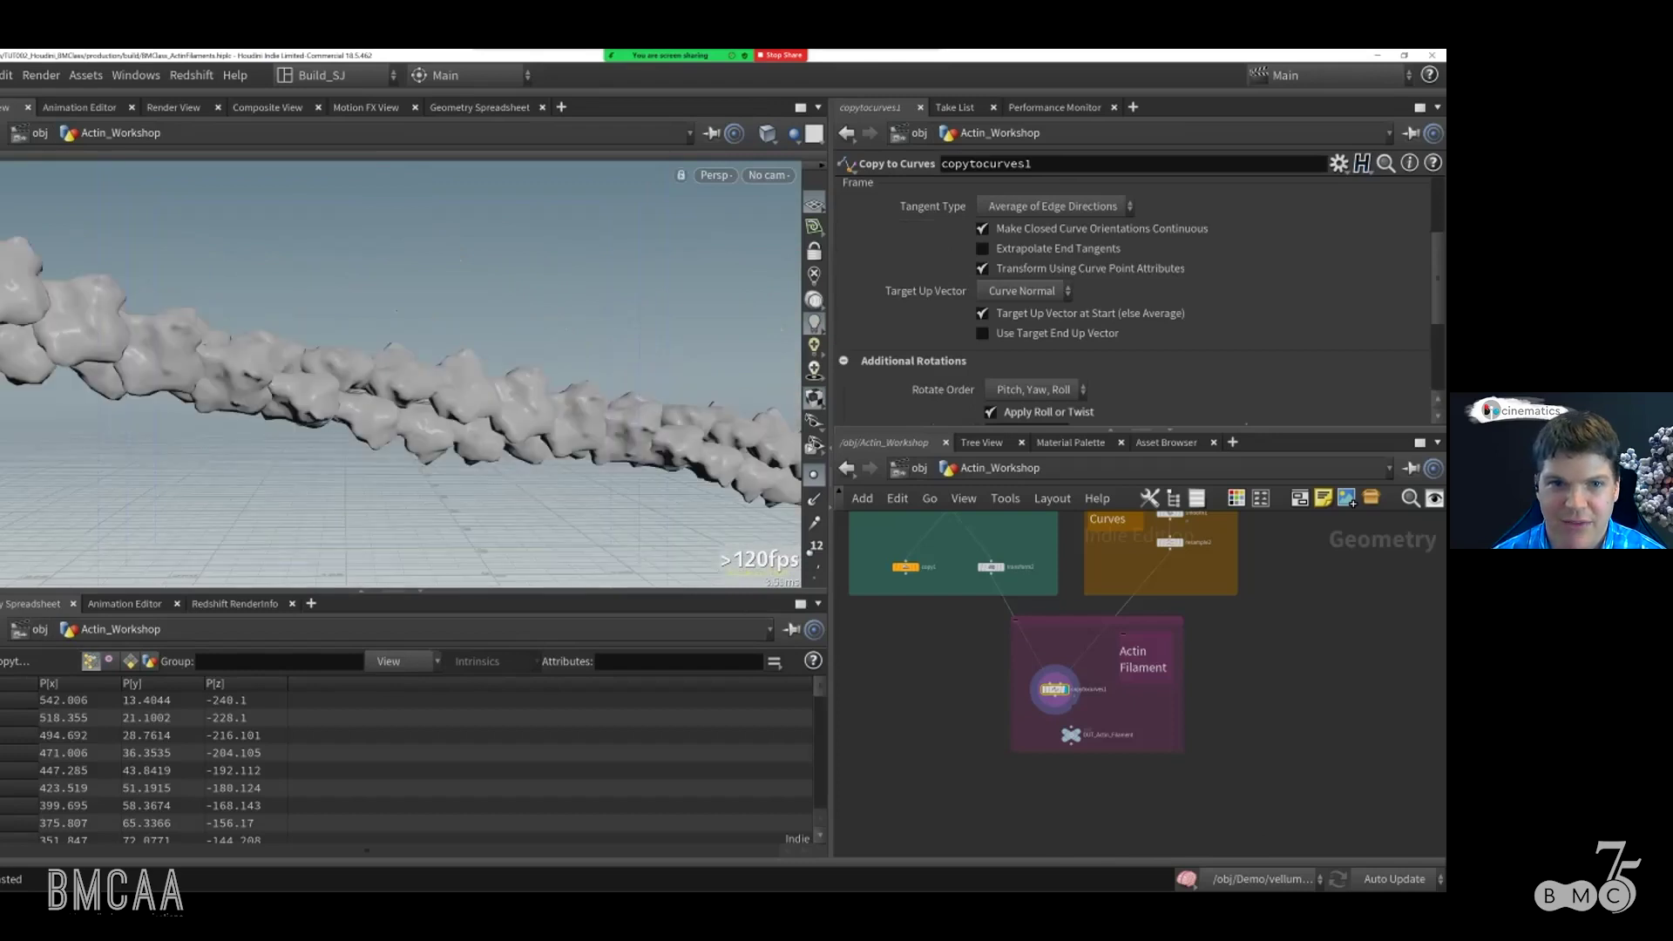
Step: Bypass transform2 and examine how the debug tubes sit along the filament without the 90-degree rotation
{"action": "left_click", "coordinate": [989, 565]}
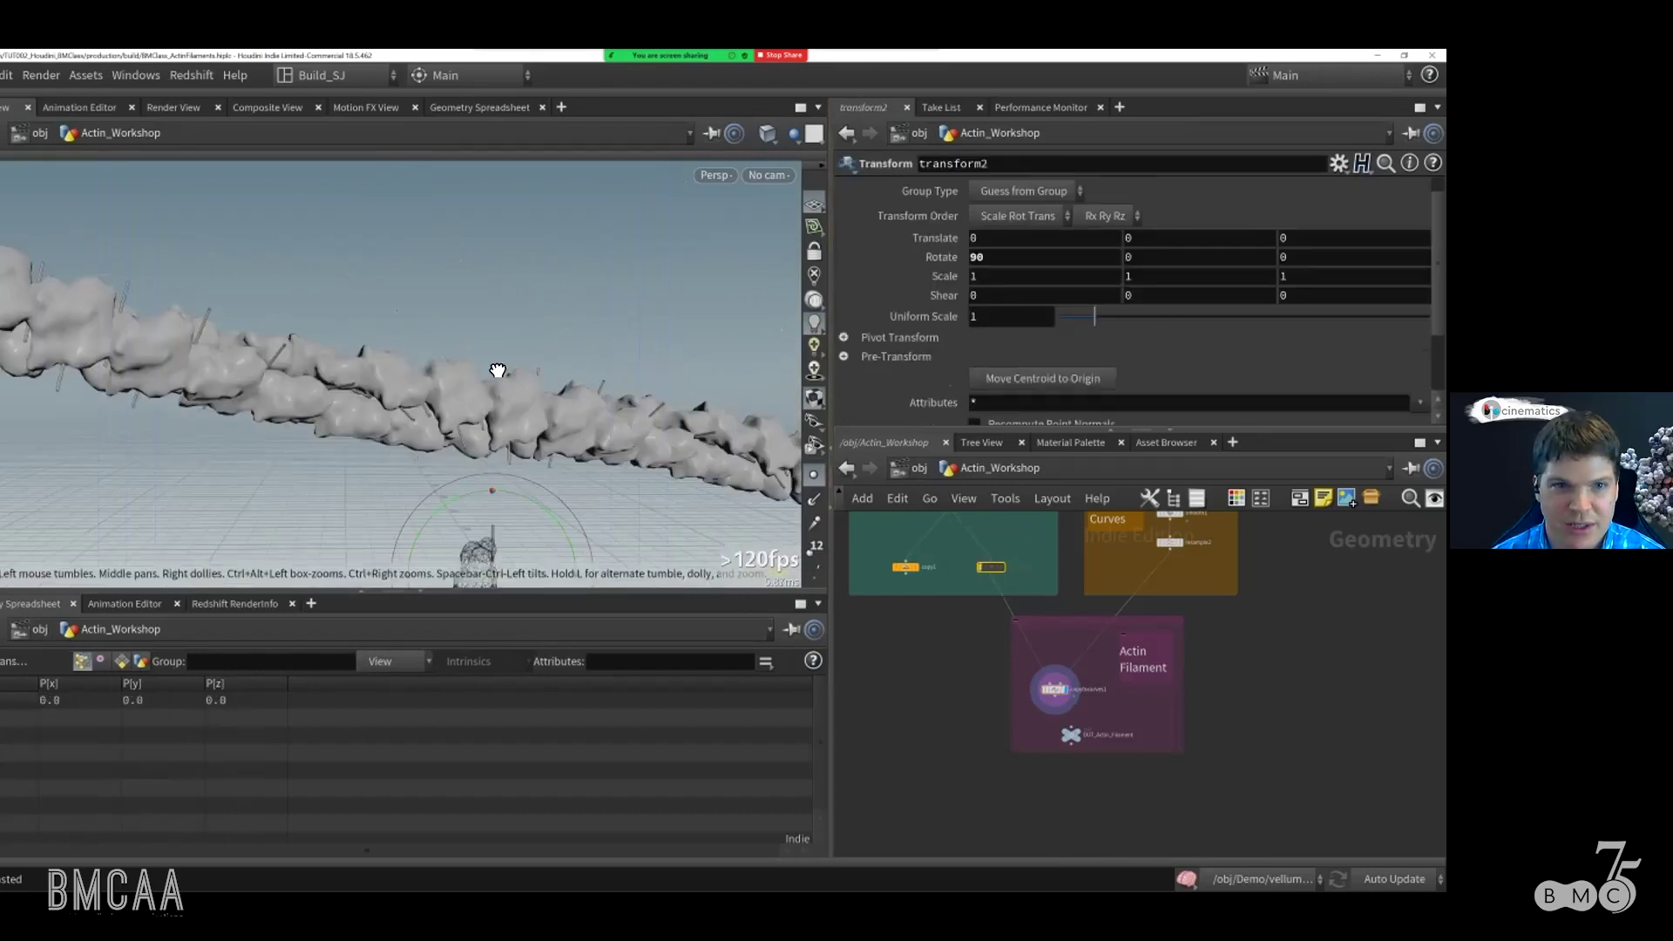
{"action": "left_click_drag", "start_coordinate": [508, 373], "coordinate": [390, 407]}
{"action": "scroll", "coordinate": [390, 407], "scroll_direction": "up", "scroll_amount": 5}
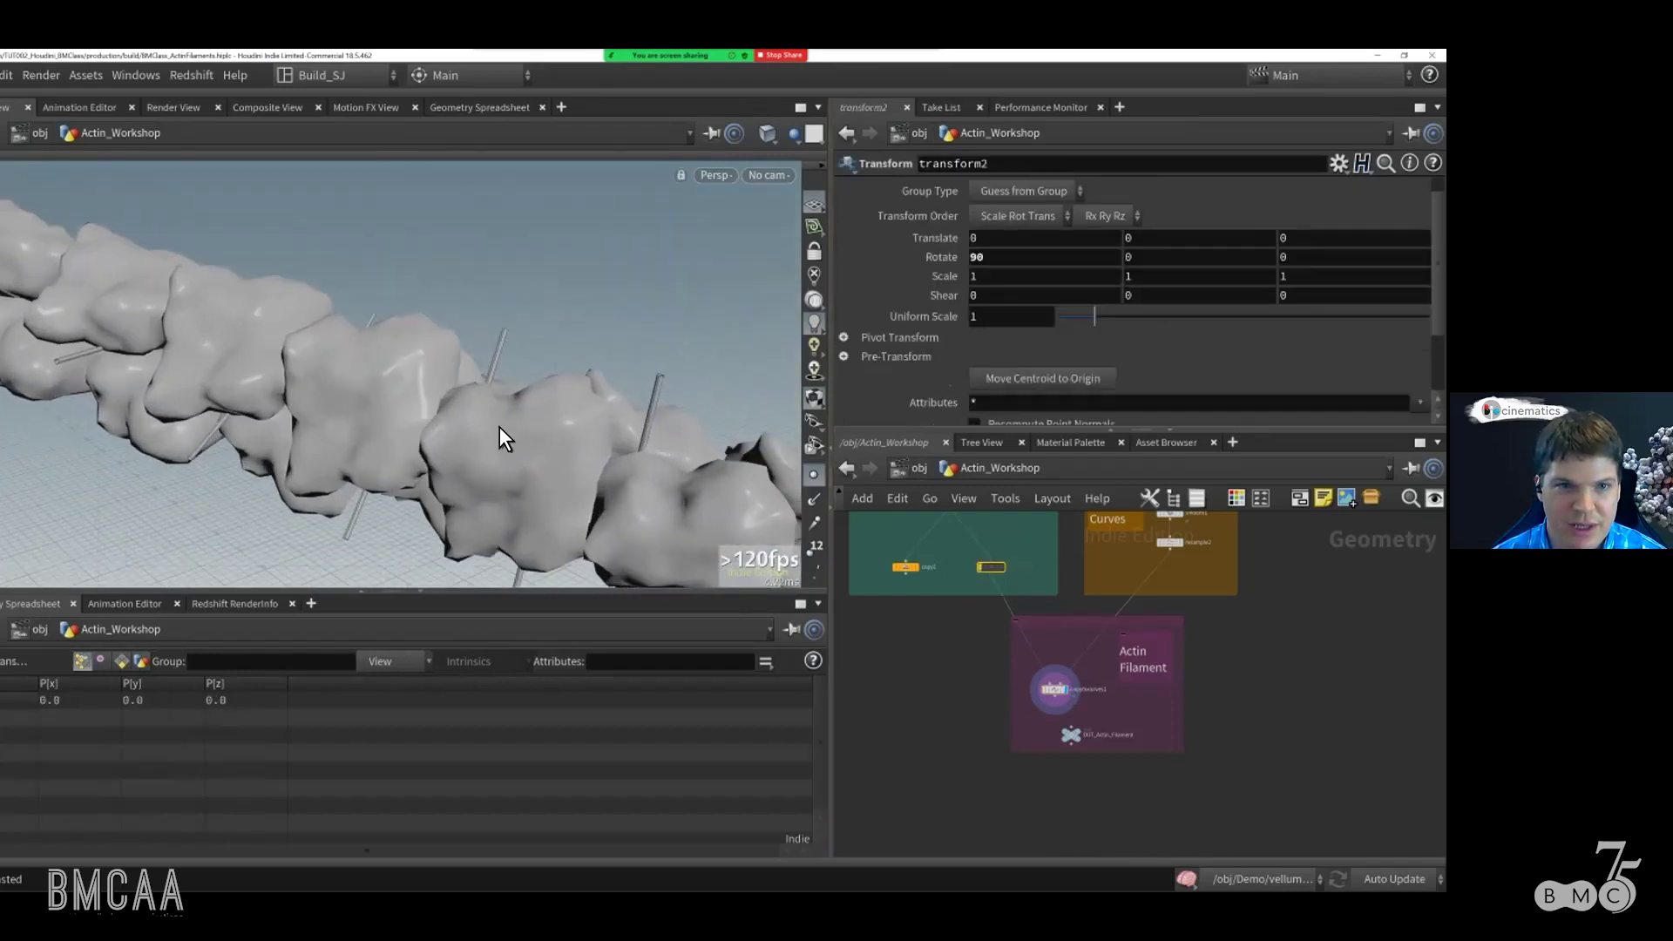
{"action": "scroll", "coordinate": [504, 436], "scroll_direction": "up", "scroll_amount": 4}
{"action": "mouse_move", "coordinate": [592, 437]}
{"action": "left_mouse_down"}
{"action": "mouse_move", "coordinate": [609, 400]}
{"action": "mouse_move", "coordinate": [474, 466]}
{"action": "mouse_move", "coordinate": [598, 454]}
{"action": "left_mouse_up"}
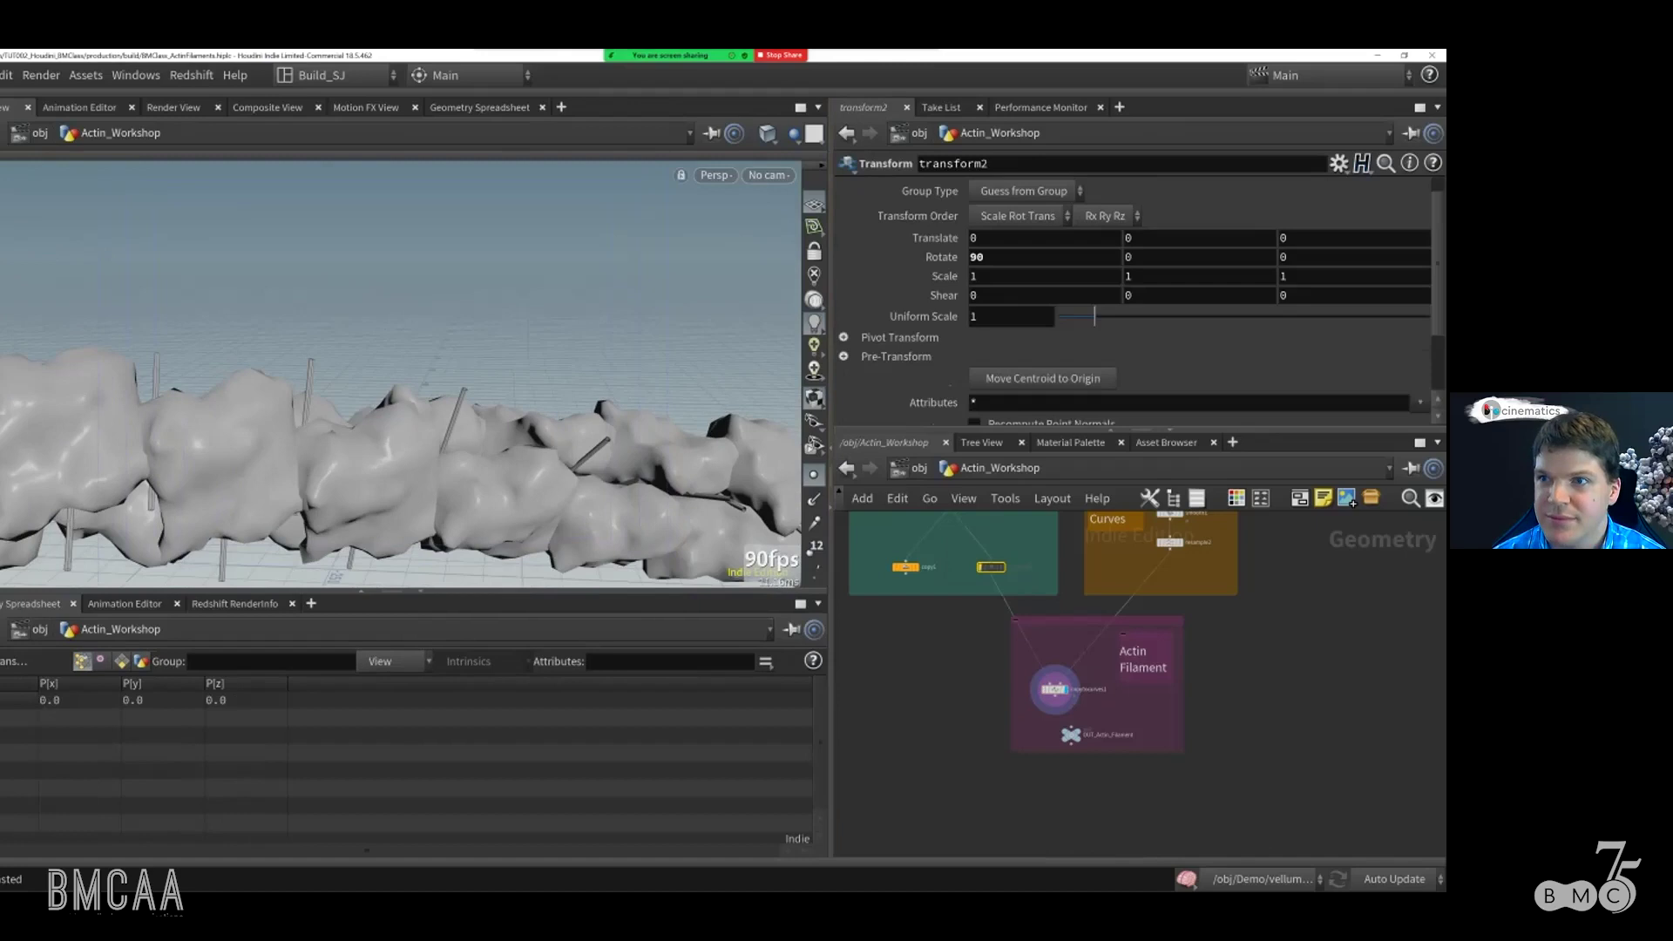
{"action": "mouse_move", "coordinate": [990, 568]}
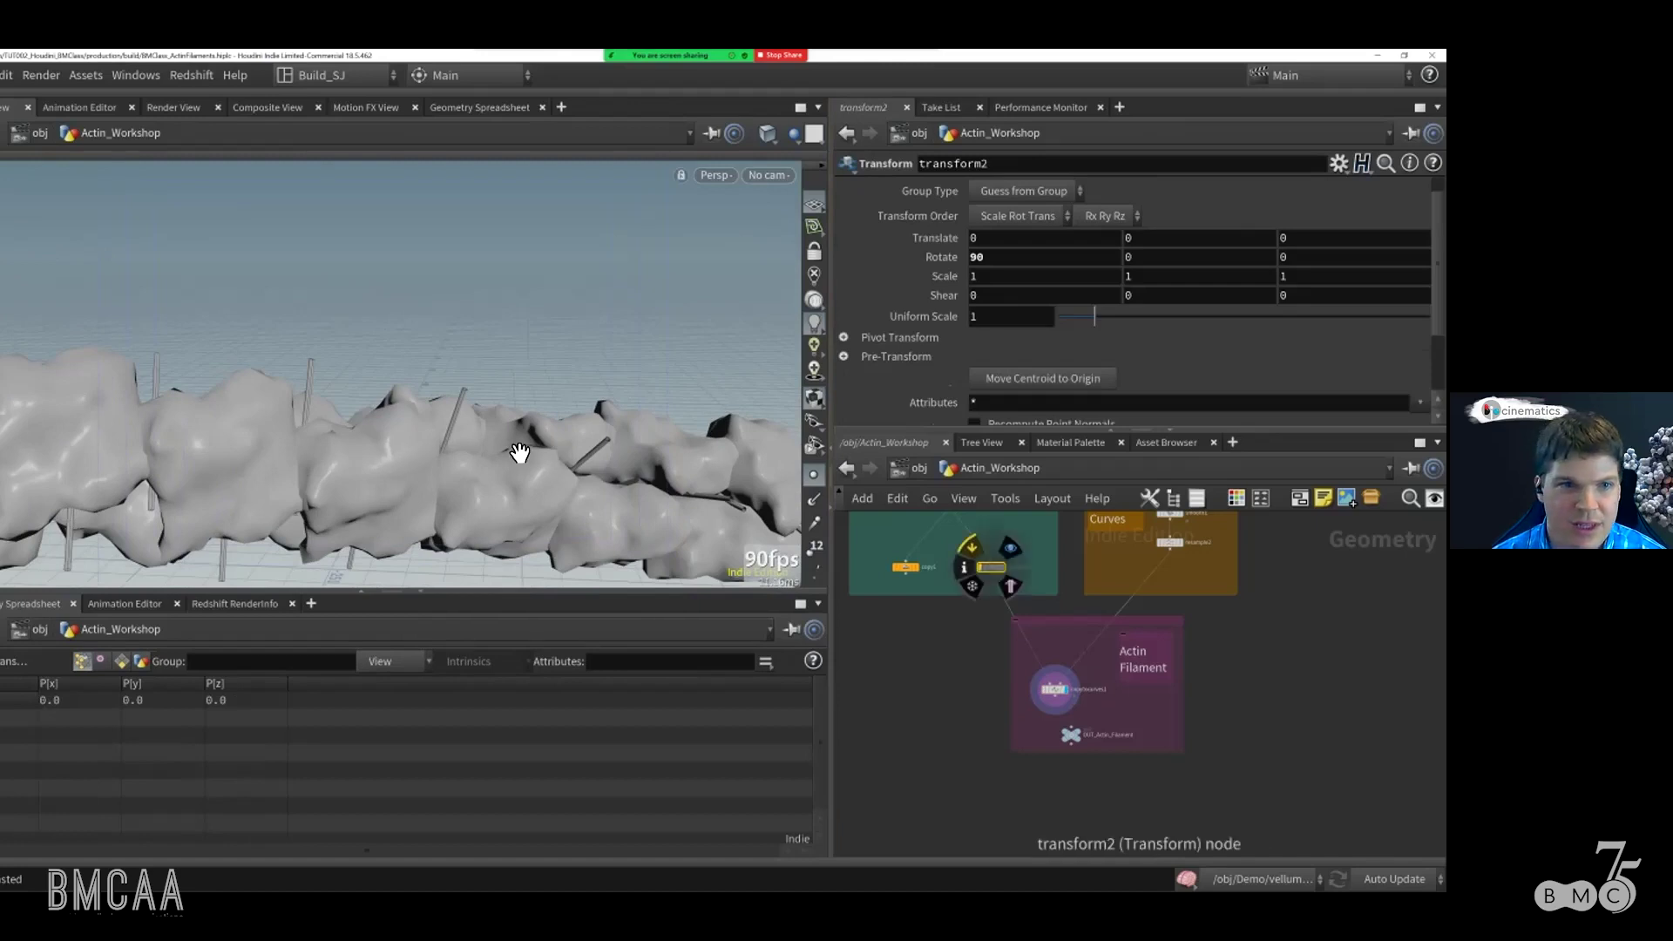
{"action": "left_click_drag", "start_coordinate": [295, 451], "coordinate": [504, 425]}
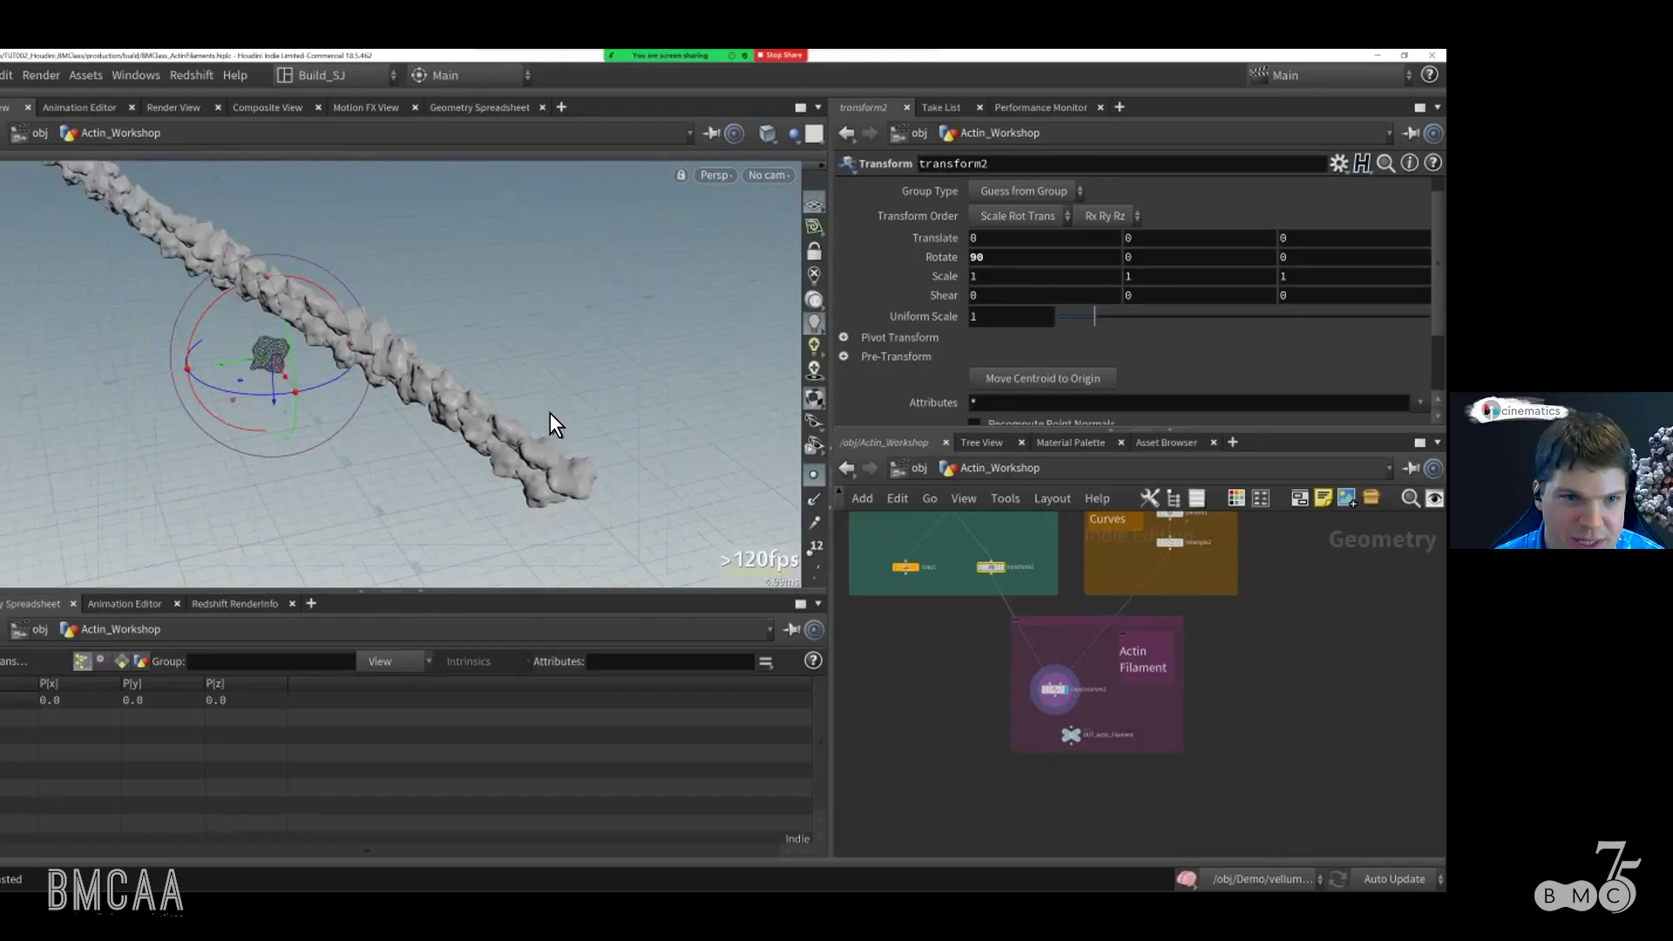
Step: Bypass debug_tube1 in the Final Monomer box so the tube is left out of the filament
{"action": "key", "text": "Escape"}
{"action": "left_click_drag", "start_coordinate": [441, 403], "coordinate": [369, 374]}
{"action": "left_click_drag", "start_coordinate": [263, 426], "coordinate": [516, 484]}
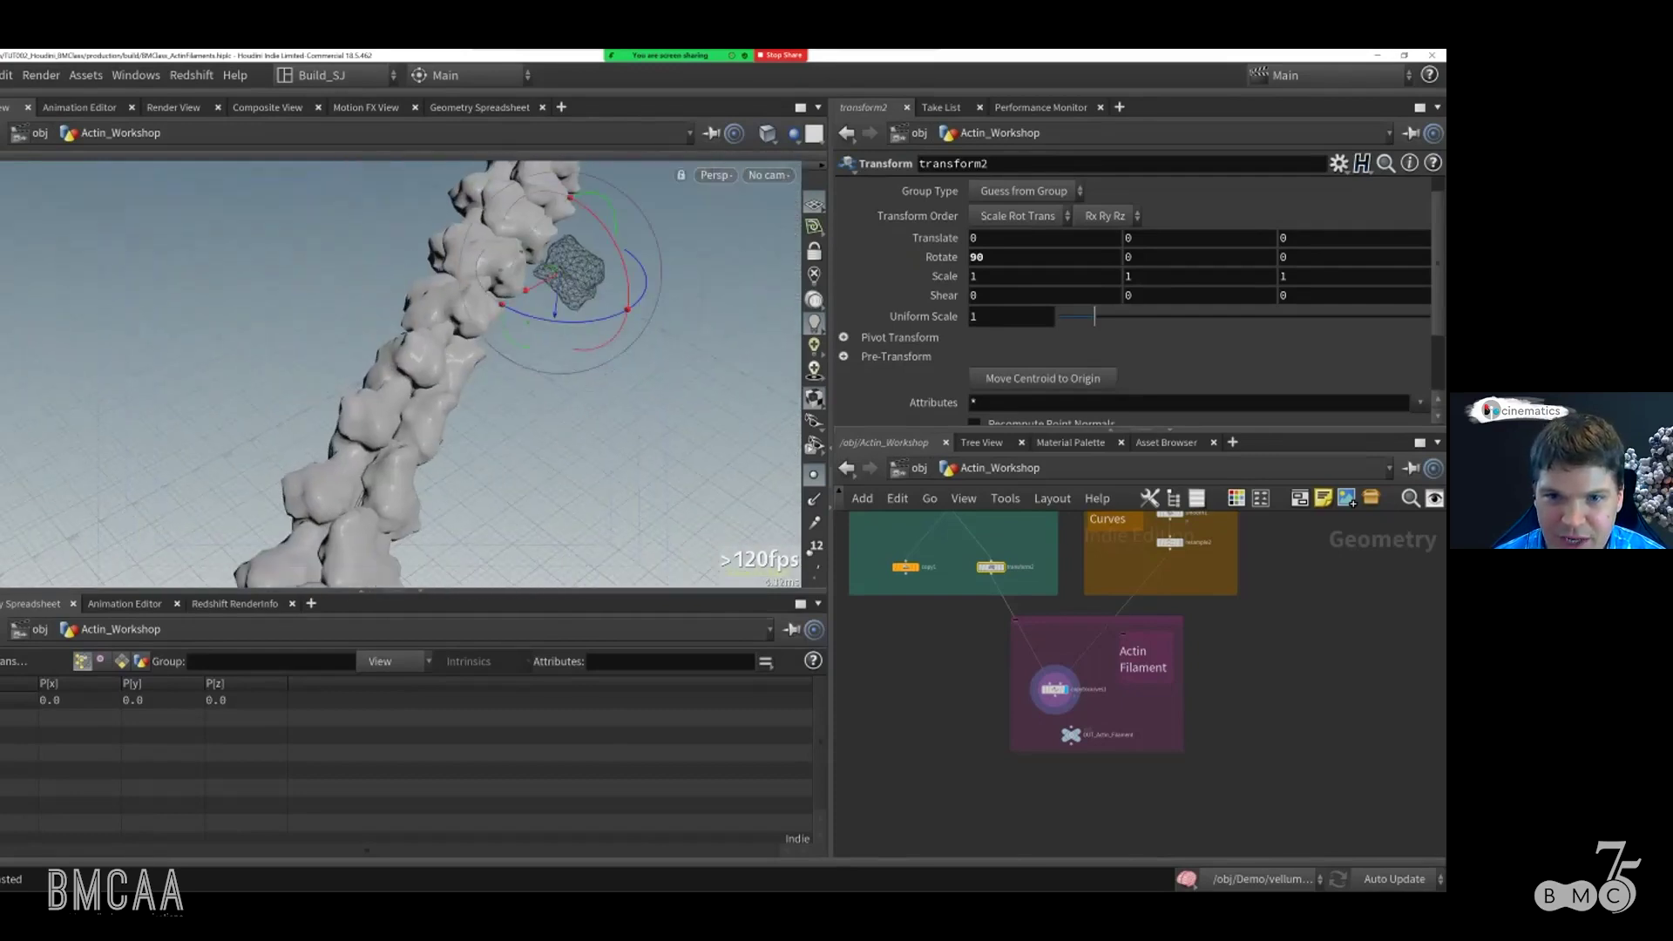
{"action": "middle_click_drag", "start_coordinate": [950, 610], "coordinate": [961, 815]}
{"action": "left_click", "coordinate": [1011, 636]}
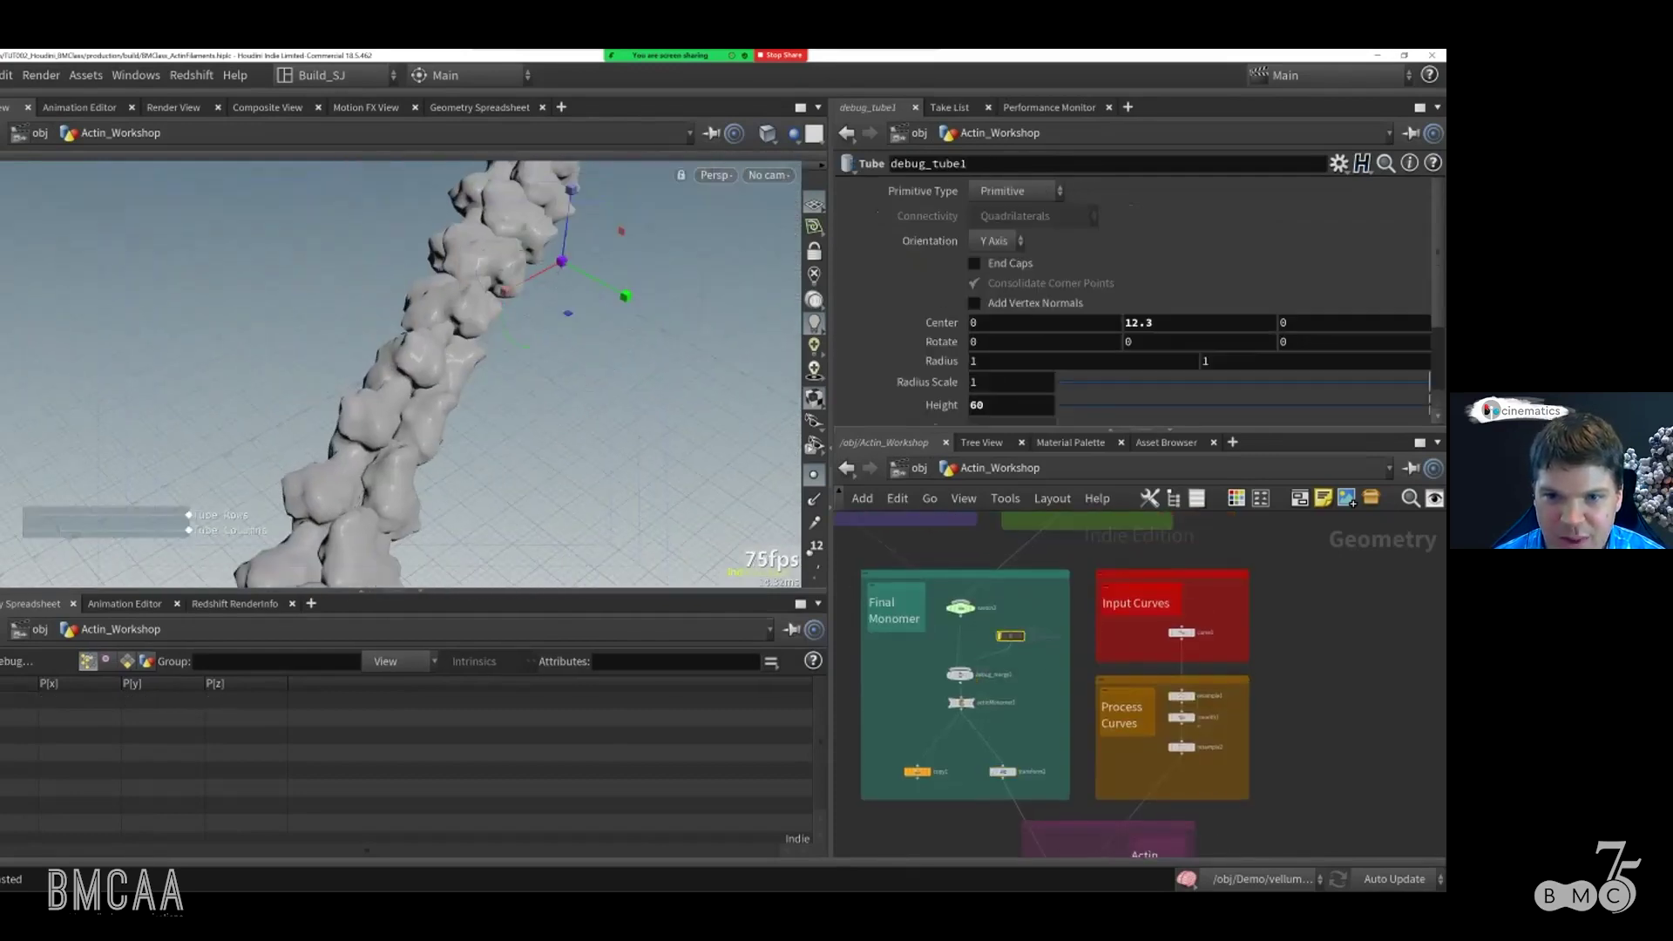
Step: Align OUT_Actin_Filament beneath copytocurves1 and connect copytocurves1's output to it
{"action": "middle_click_drag", "start_coordinate": [1010, 636], "coordinate": [1008, 515]}
{"action": "scroll", "coordinate": [1036, 565], "scroll_direction": "down", "scroll_amount": 3}
{"action": "middle_click_drag", "start_coordinate": [1047, 620], "coordinate": [1037, 581]}
{"action": "scroll", "coordinate": [1037, 581], "scroll_direction": "up", "scroll_amount": 4}
{"action": "middle_click_drag", "start_coordinate": [1071, 798], "coordinate": [1089, 738]}
{"action": "left_click_drag", "start_coordinate": [1089, 739], "coordinate": [1071, 741]}
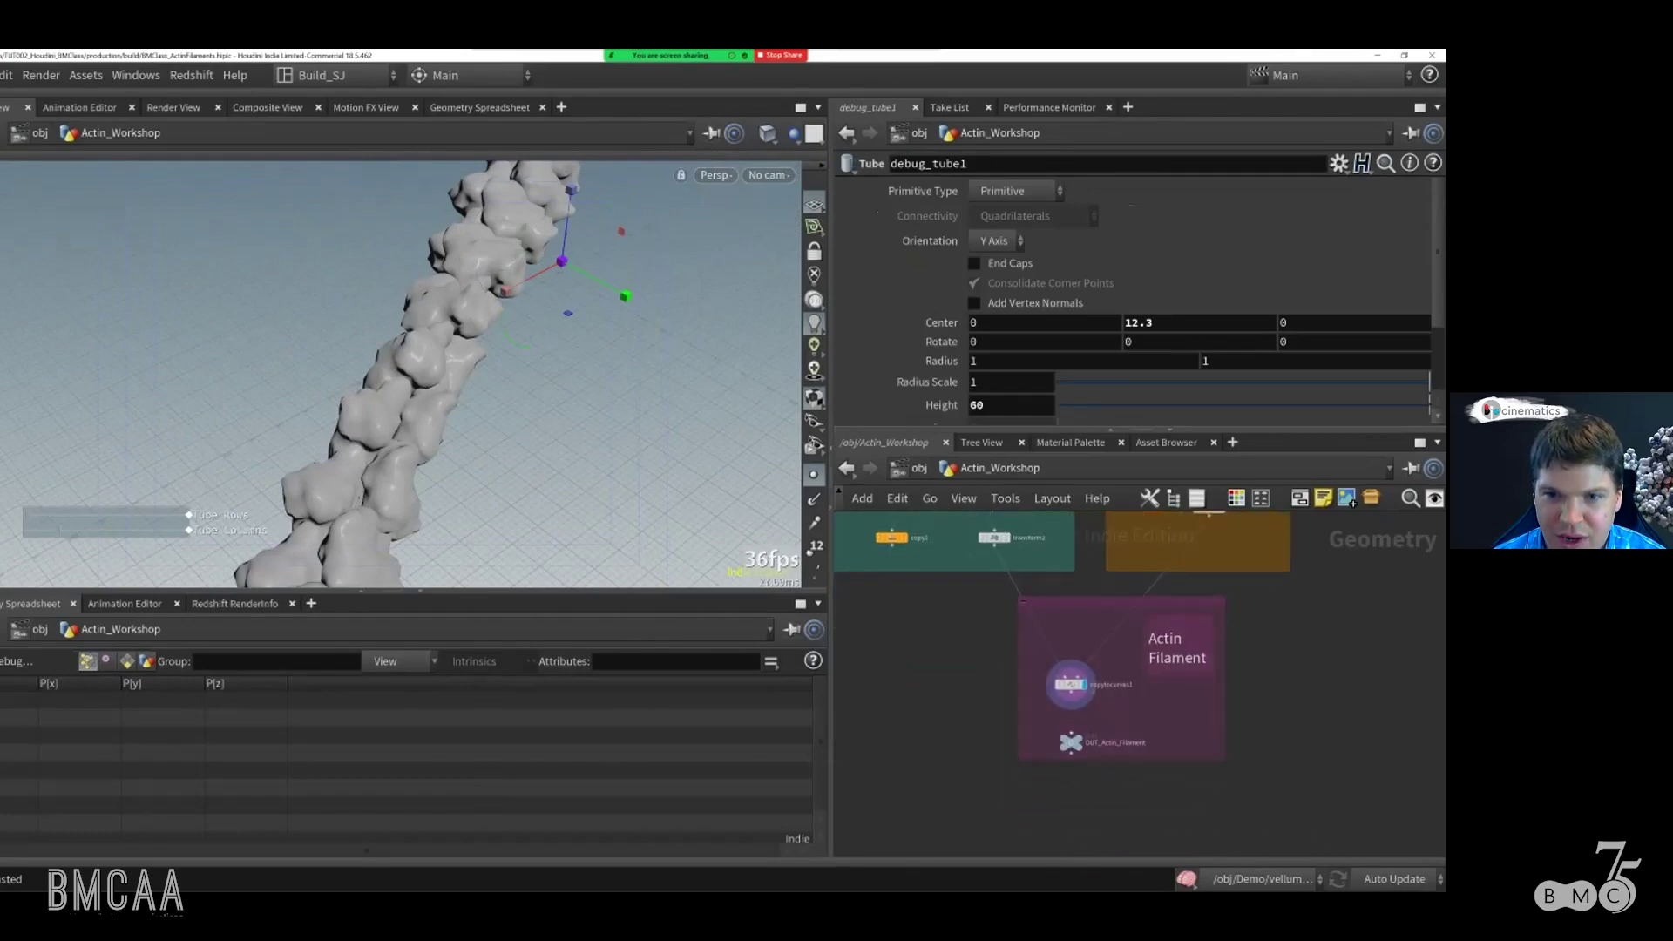
{"action": "left_click", "coordinate": [1071, 700]}
{"action": "left_click", "coordinate": [1071, 733]}
Step: Display the OUT_Actin_Filament node and save the scene
{"action": "scroll", "coordinate": [1176, 705], "scroll_direction": "down", "scroll_amount": 2}
{"action": "key", "text": "r"}
{"action": "left_click", "coordinate": [1088, 737]}
{"action": "middle_click_drag", "start_coordinate": [1088, 737], "coordinate": [1088, 755]}
{"action": "key", "text": "ctrl+s"}
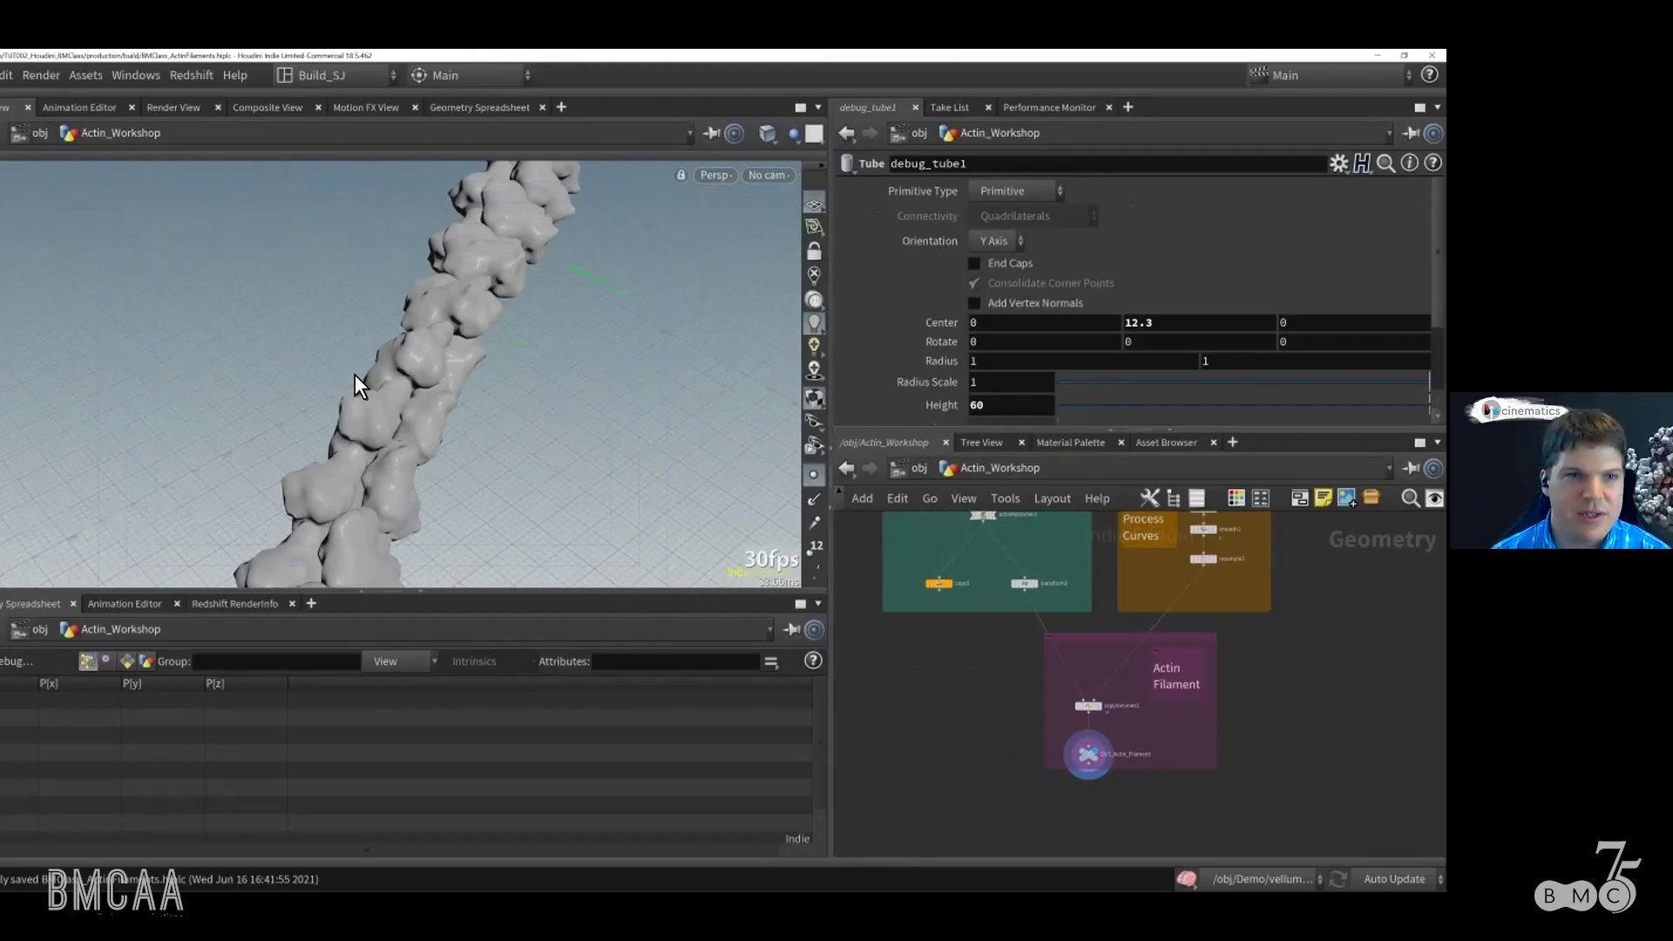
Step: Examine the whole filament and review the node network that builds it
{"action": "left_click_drag", "start_coordinate": [536, 357], "coordinate": [286, 398]}
{"action": "left_click_drag", "start_coordinate": [552, 284], "coordinate": [403, 493]}
{"action": "middle_click_drag", "start_coordinate": [1163, 610], "coordinate": [1141, 723]}
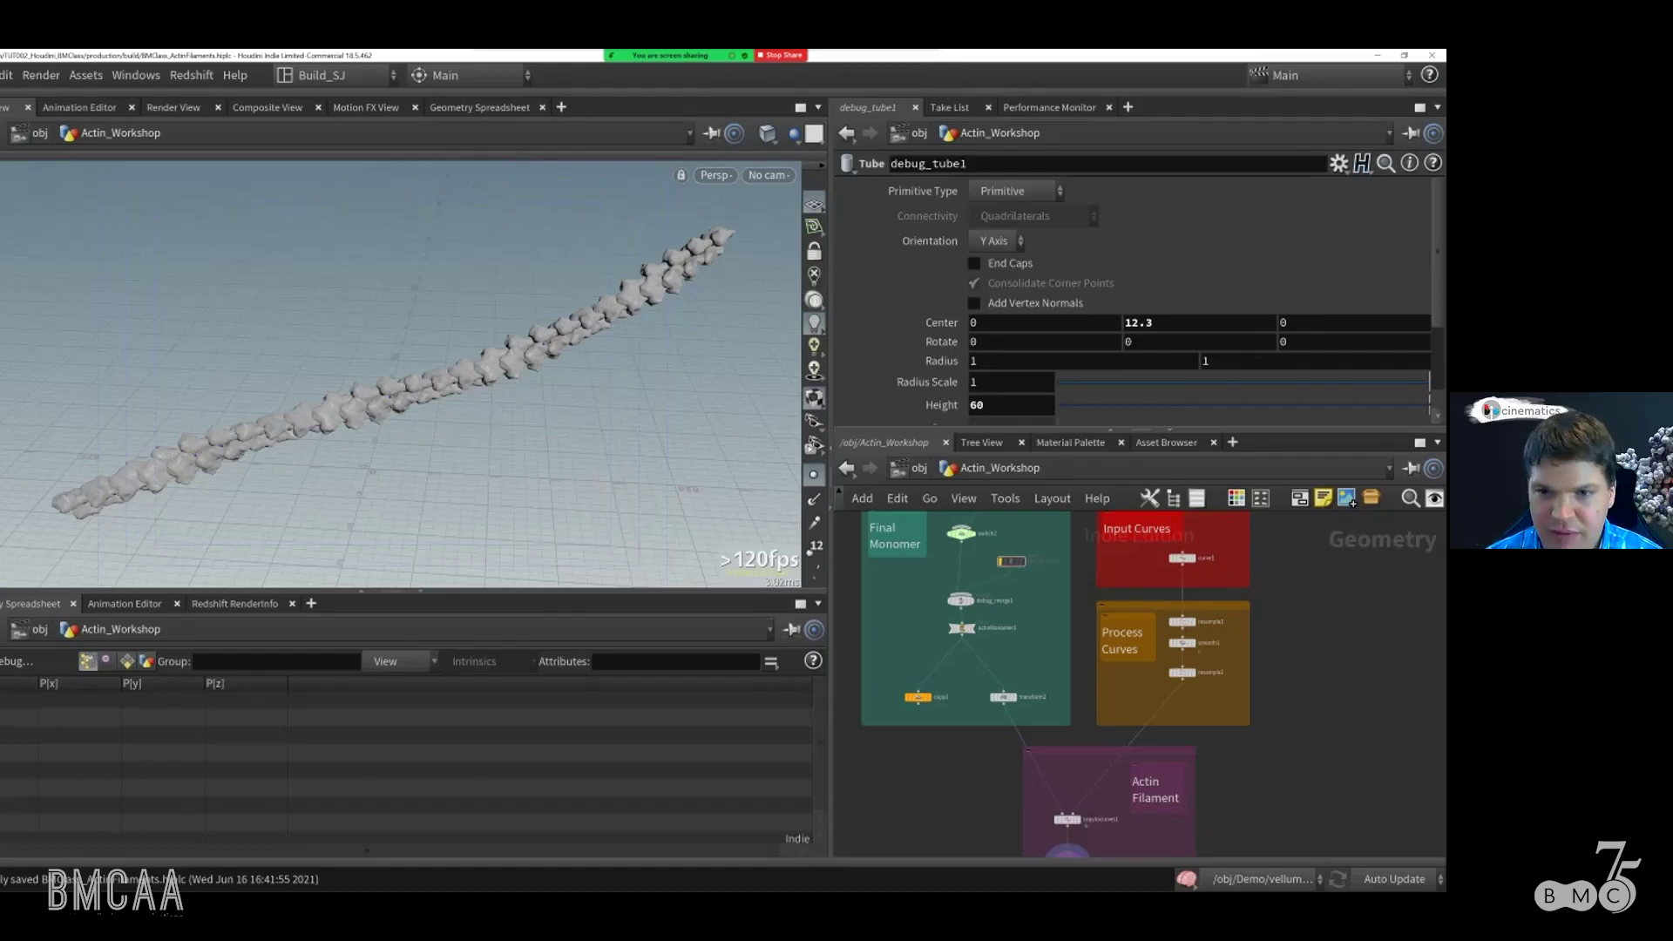
{"action": "key", "text": "f"}
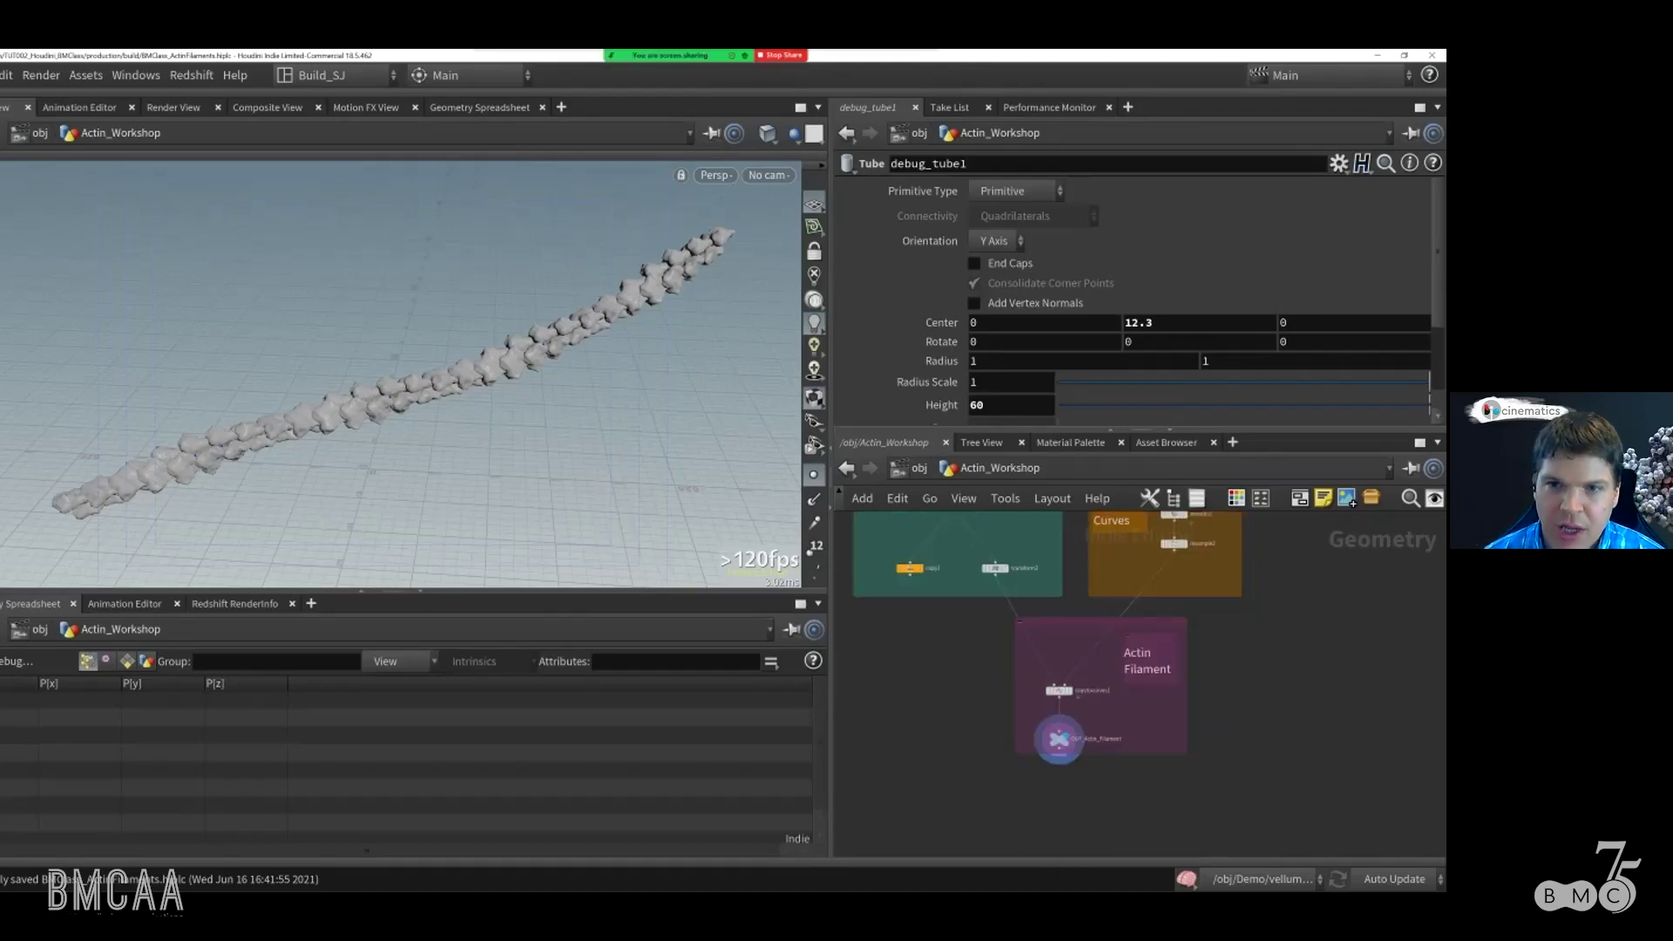
{"action": "mouse_move", "coordinate": [1223, 814]}
{"action": "middle_mouse_down"}
{"action": "mouse_move", "coordinate": [1204, 750]}
{"action": "mouse_move", "coordinate": [1211, 840]}
{"action": "middle_mouse_up"}
{"action": "scroll", "coordinate": [1205, 749], "scroll_direction": "down", "scroll_amount": 4}
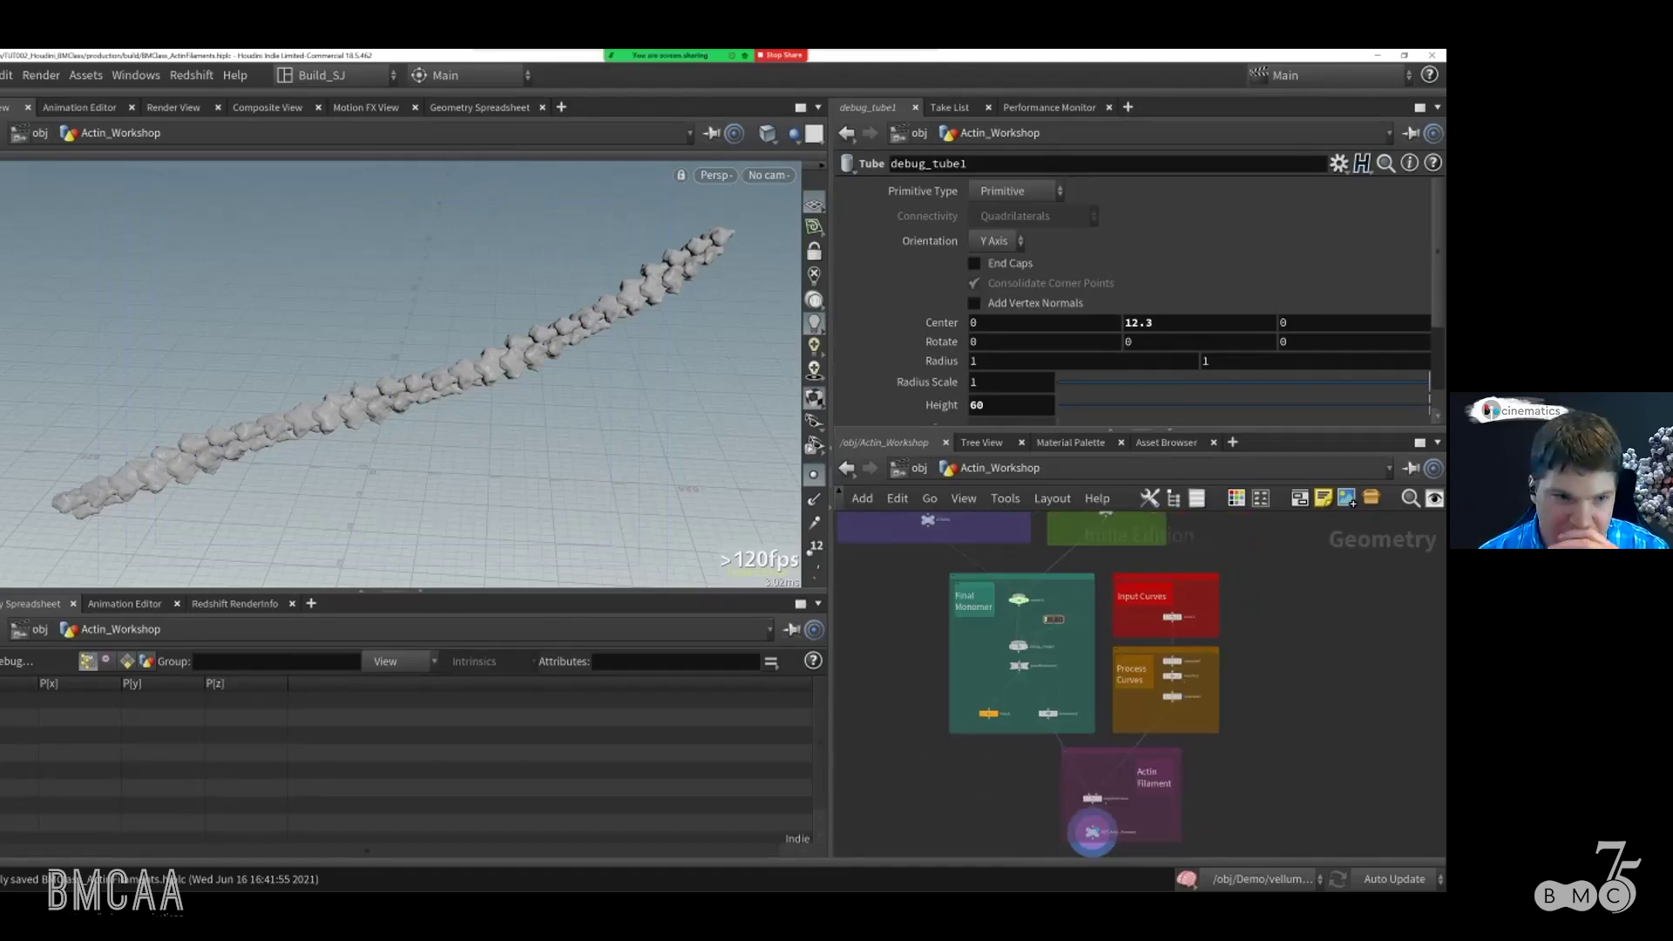
{"action": "middle_click_drag", "start_coordinate": [1092, 832], "coordinate": [1126, 834]}
{"action": "scroll", "coordinate": [1106, 826], "scroll_direction": "down", "scroll_amount": 6}
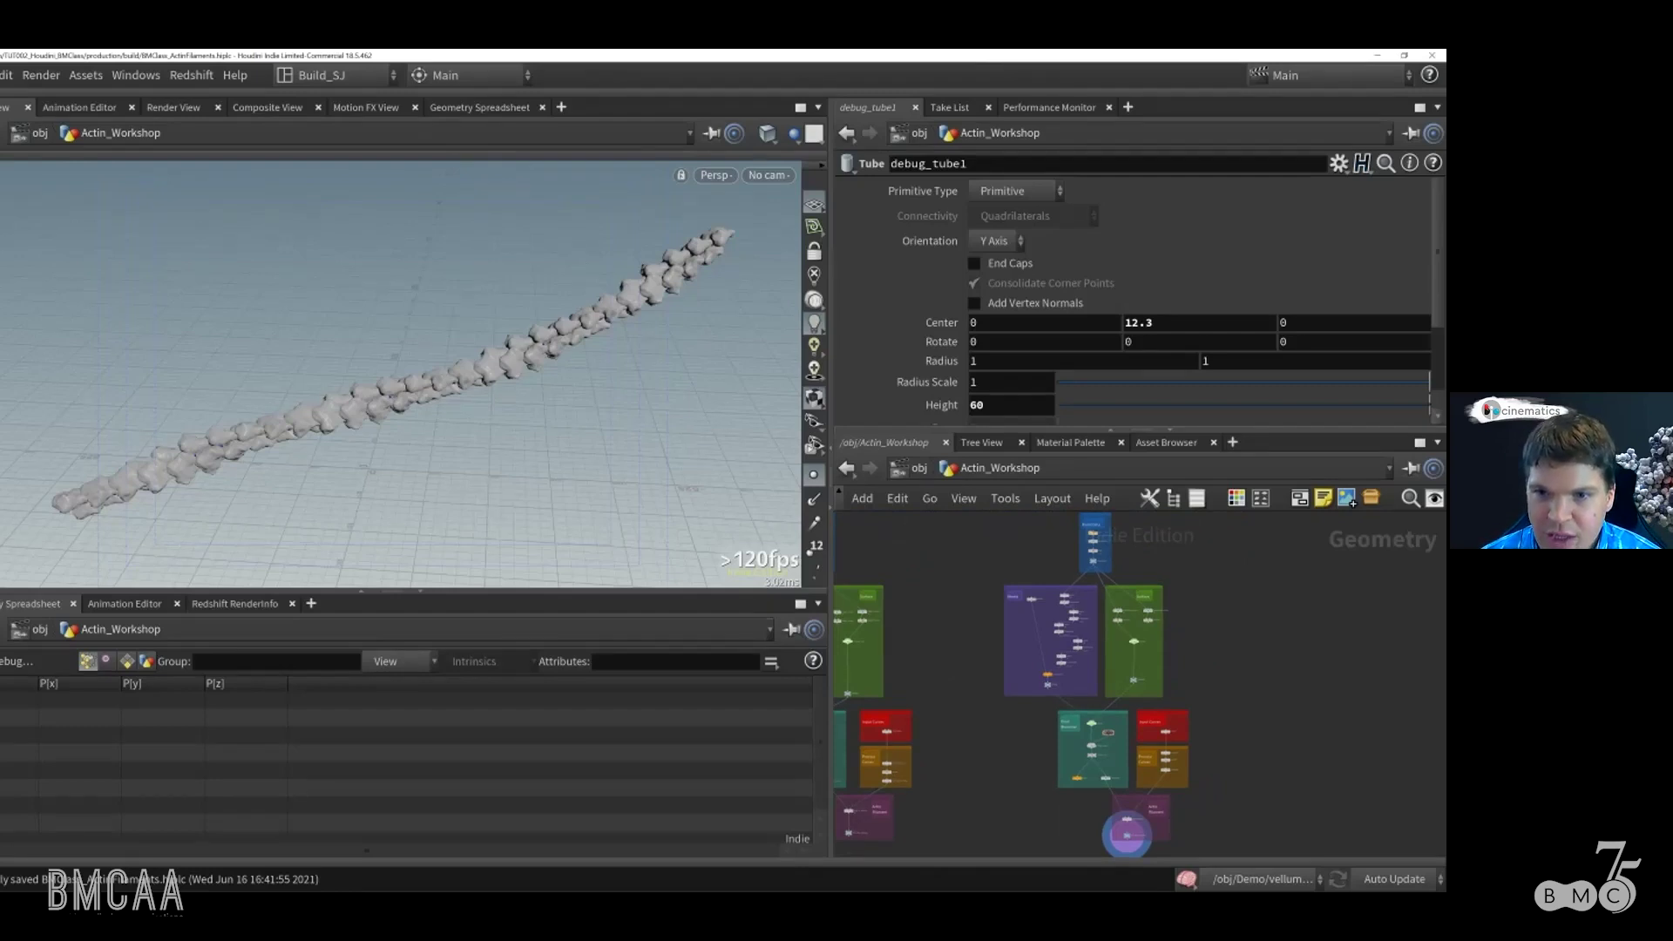
Step: Move the Input Curves box away from the rest of the filament network
{"action": "left_click_drag", "start_coordinate": [1162, 726], "coordinate": [1293, 653]}
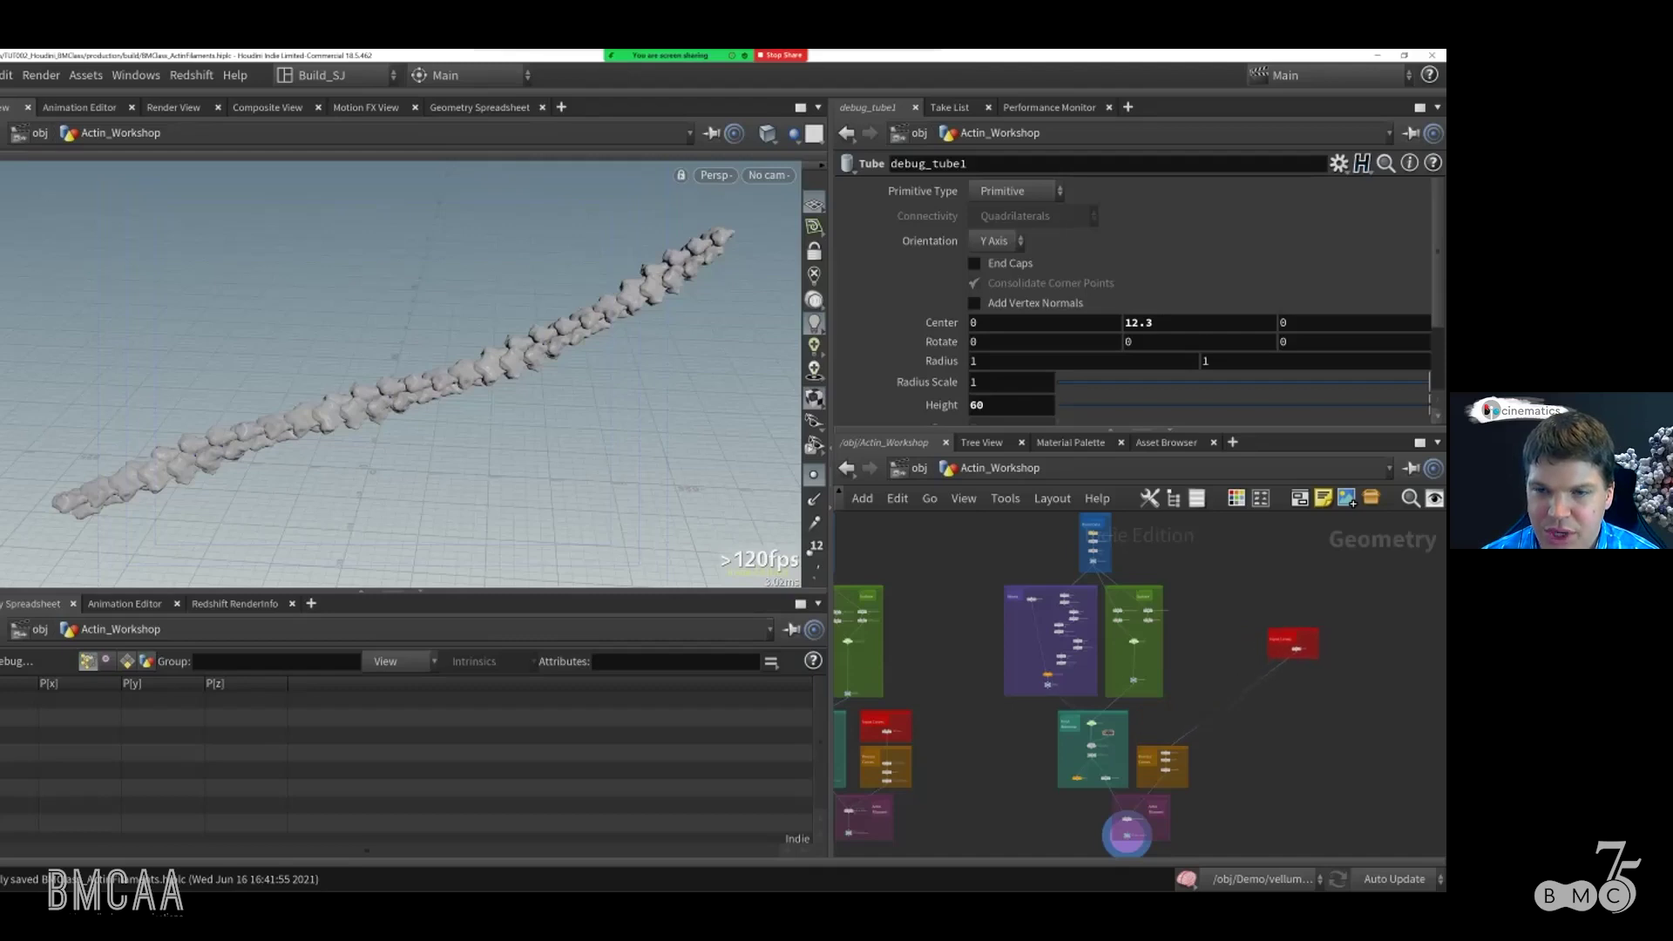
{"action": "scroll", "coordinate": [1293, 654], "scroll_direction": "up", "scroll_amount": 3}
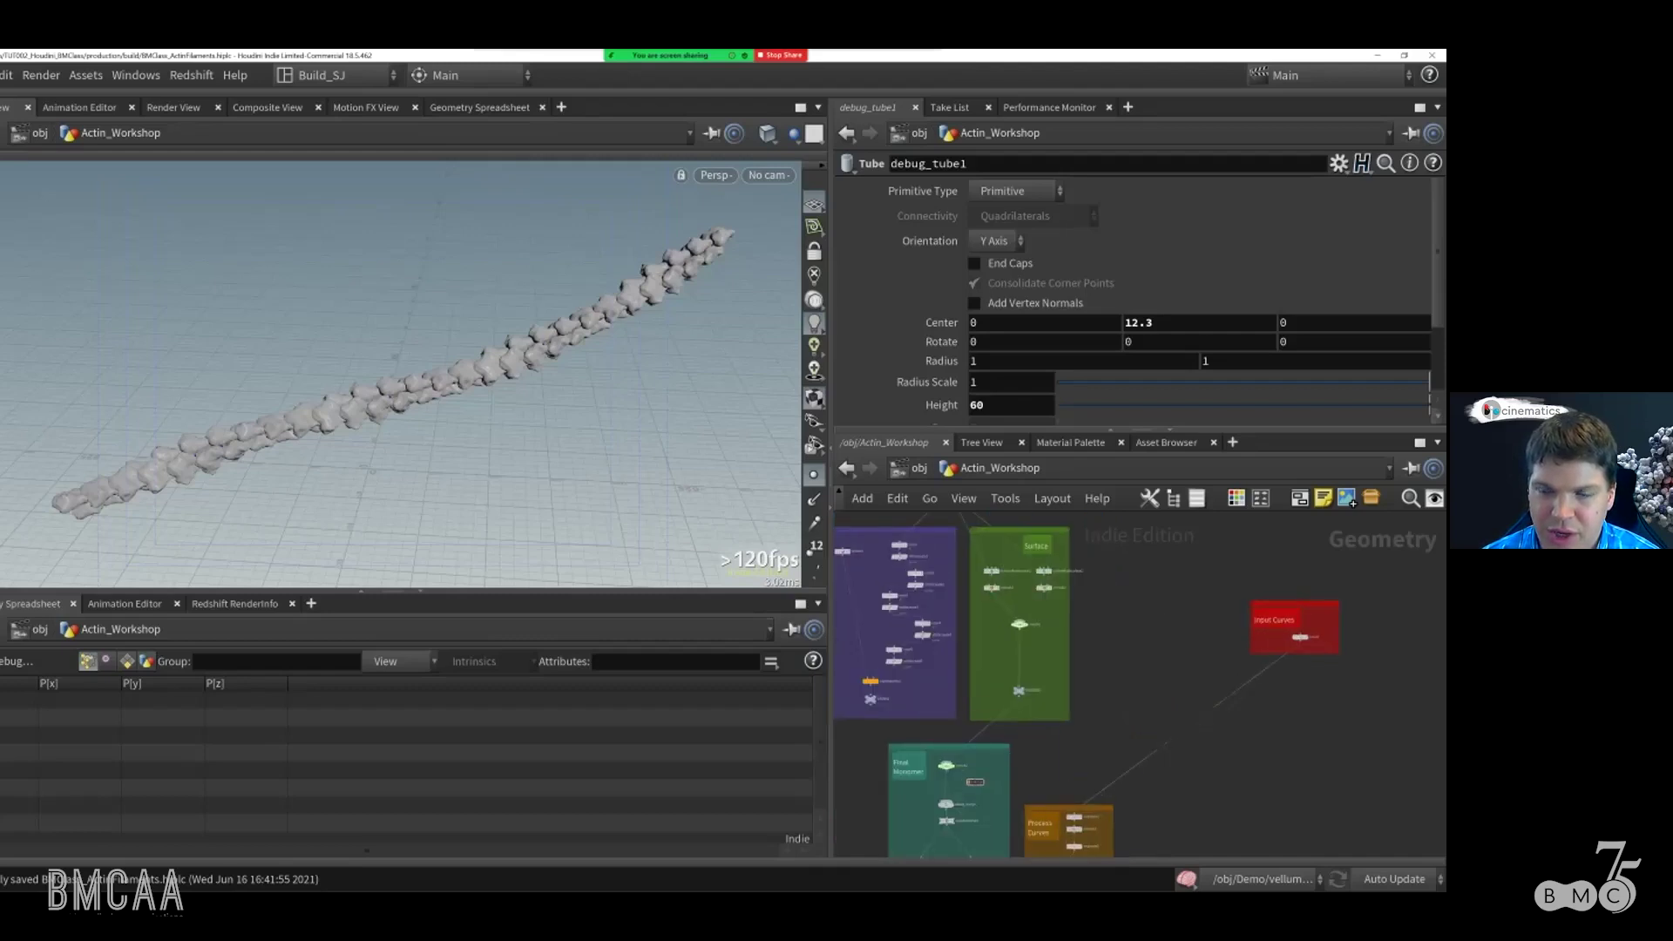
{"action": "left_click_drag", "start_coordinate": [1298, 604], "coordinate": [1374, 550]}
Step: Collapse all filament nodes and boxes except Input Curves into a subnetwork
{"action": "scroll", "coordinate": [1334, 625], "scroll_direction": "down", "scroll_amount": 3}
{"action": "scroll", "coordinate": [1143, 810], "scroll_direction": "down", "scroll_amount": 2}
{"action": "left_click_drag", "start_coordinate": [1029, 514], "coordinate": [1247, 819]}
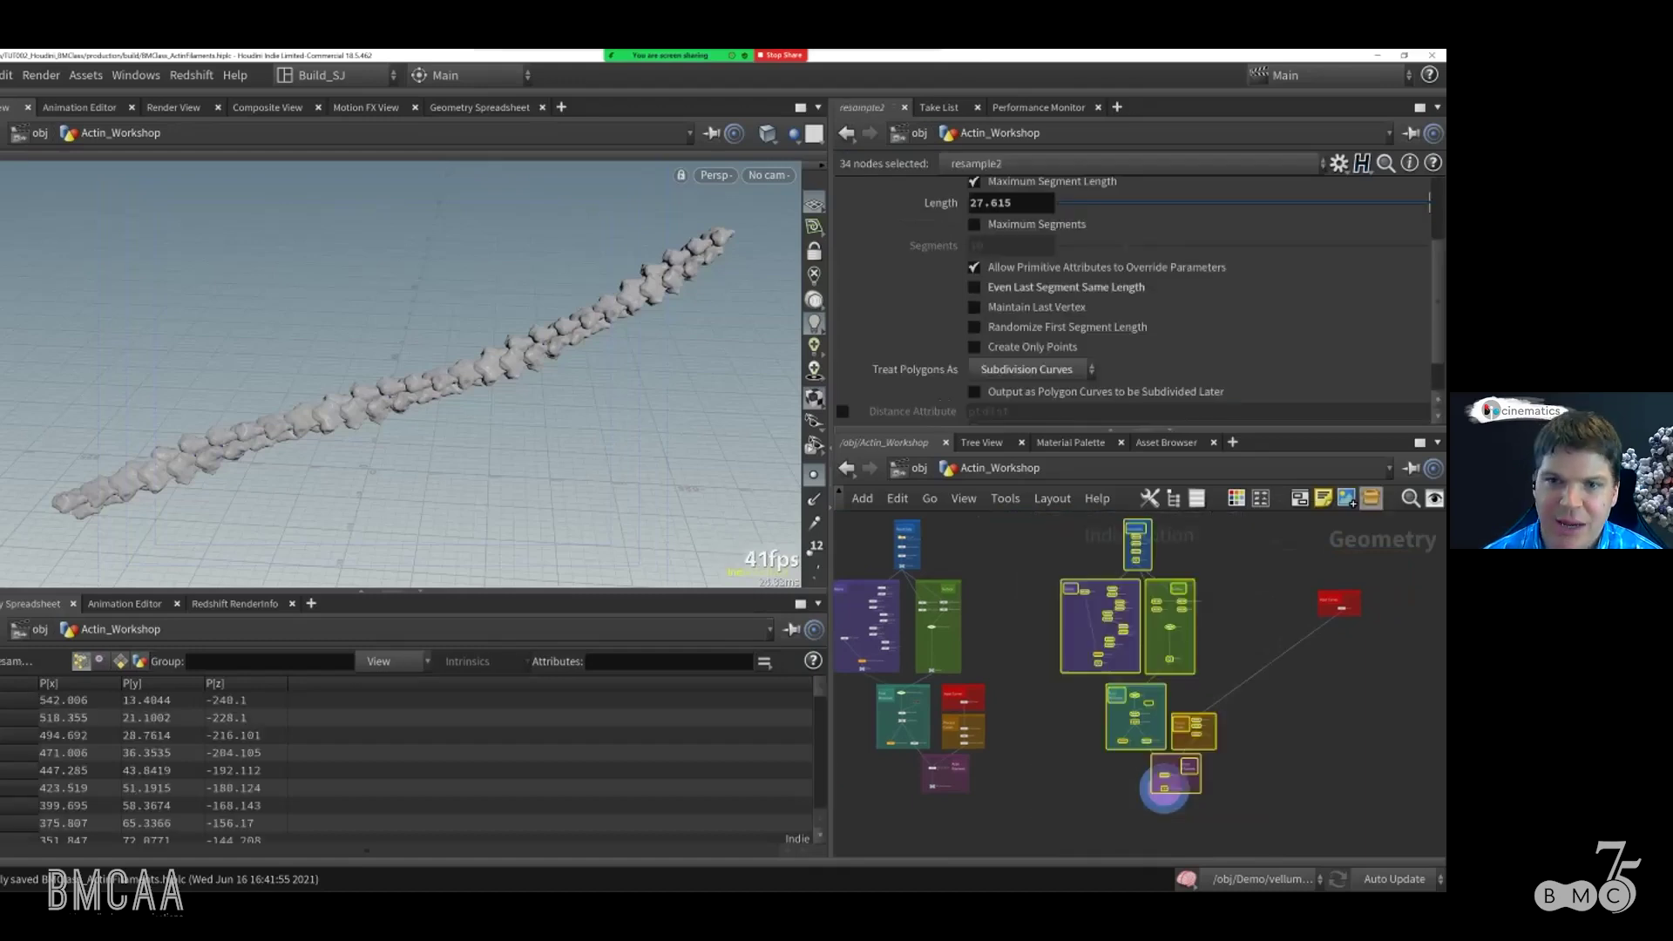
{"action": "key", "text": "shift+c"}
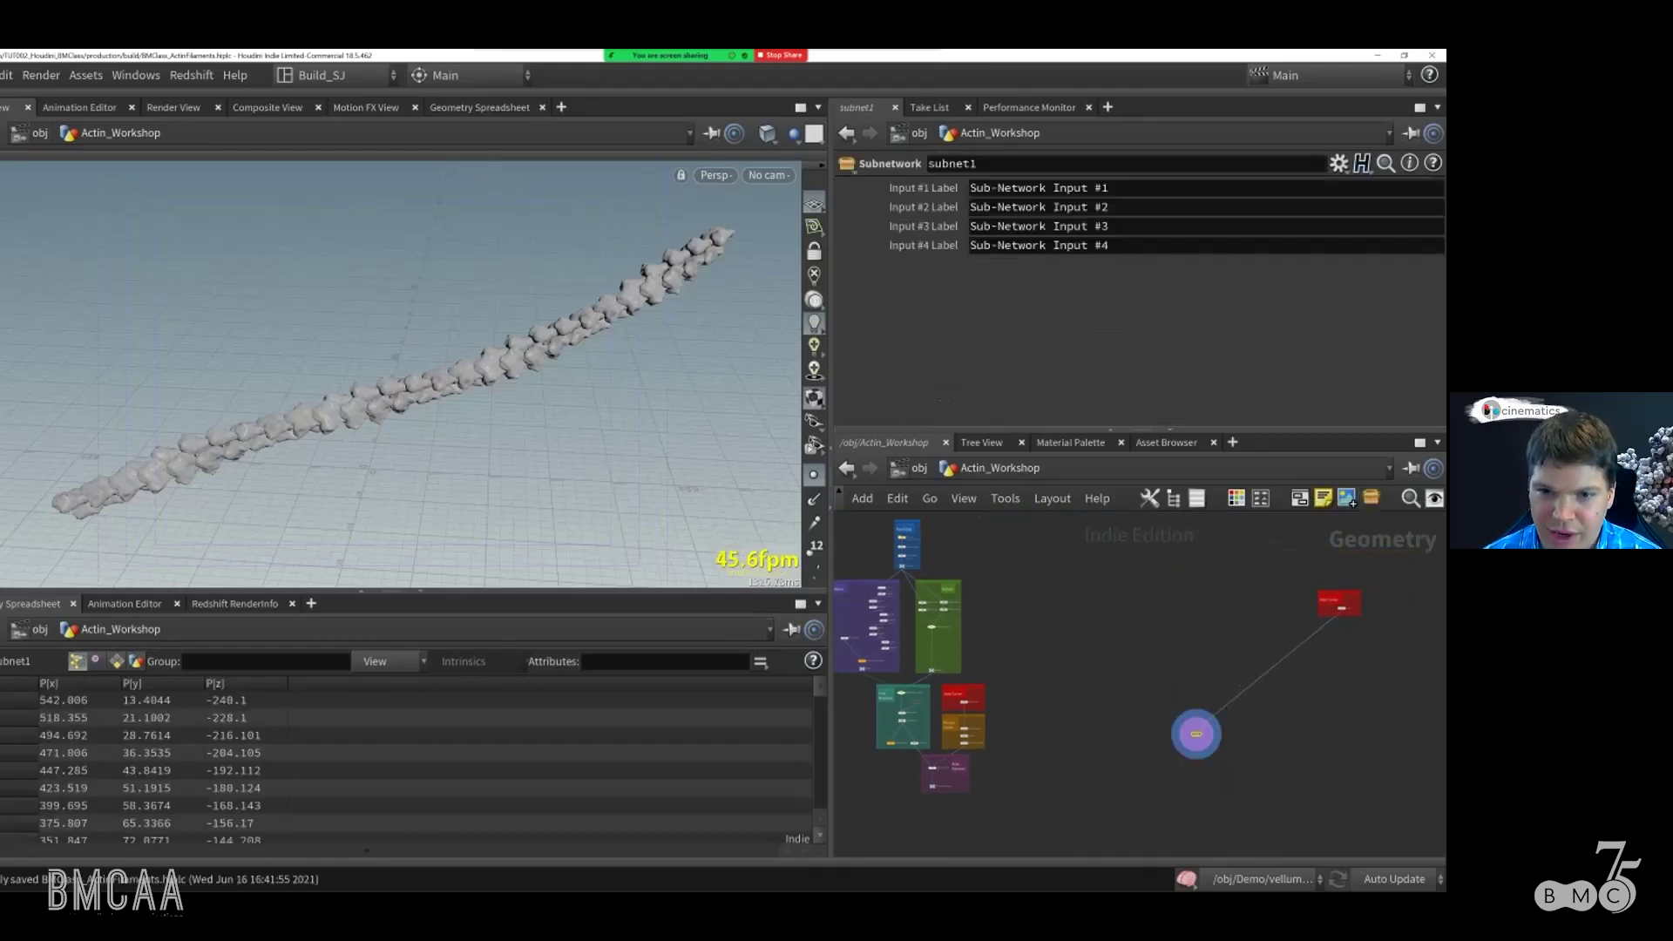
Step: Place subnet1 beneath the Input Curves box and check the network it contains
{"action": "middle_click_drag", "start_coordinate": [1258, 703], "coordinate": [1142, 730]}
{"action": "scroll", "coordinate": [1142, 730], "scroll_direction": "up", "scroll_amount": 3}
{"action": "left_click_drag", "start_coordinate": [1034, 784], "coordinate": [1281, 608]}
{"action": "middle_click", "coordinate": [1280, 609]}
{"action": "middle_click_drag", "start_coordinate": [1334, 635], "coordinate": [1117, 699]}
{"action": "scroll", "coordinate": [1116, 700], "scroll_direction": "up", "scroll_amount": 3}
{"action": "middle_click_drag", "start_coordinate": [979, 640], "coordinate": [1038, 640]}
{"action": "double_click", "coordinate": [1038, 639]}
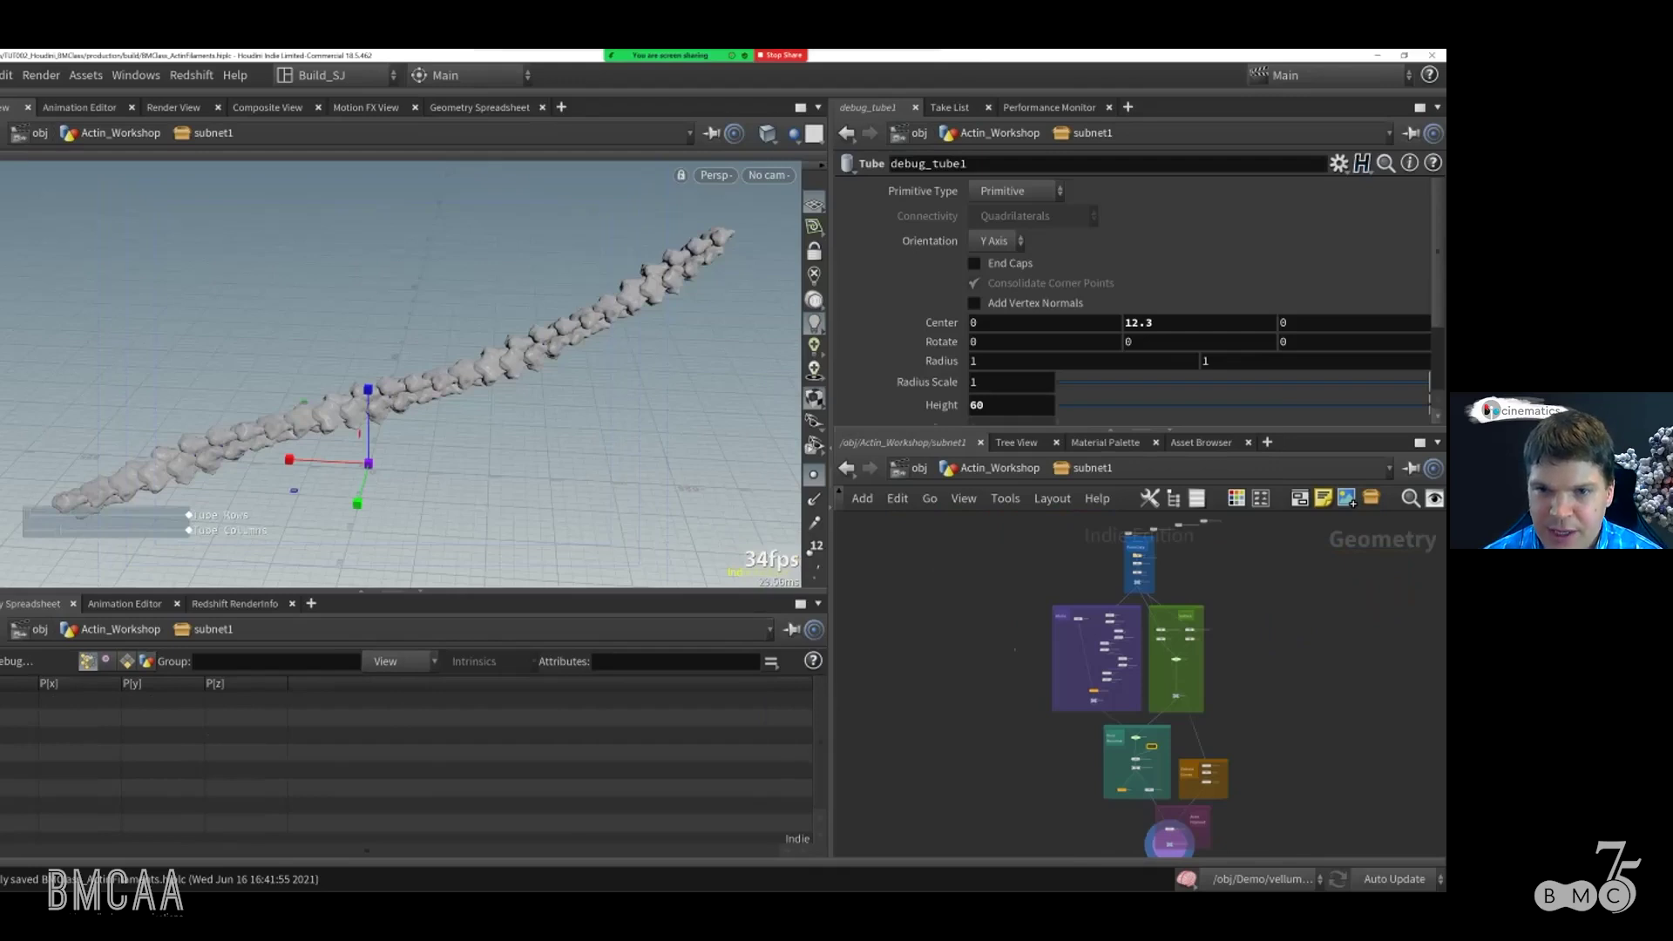
{"action": "key", "text": "u"}
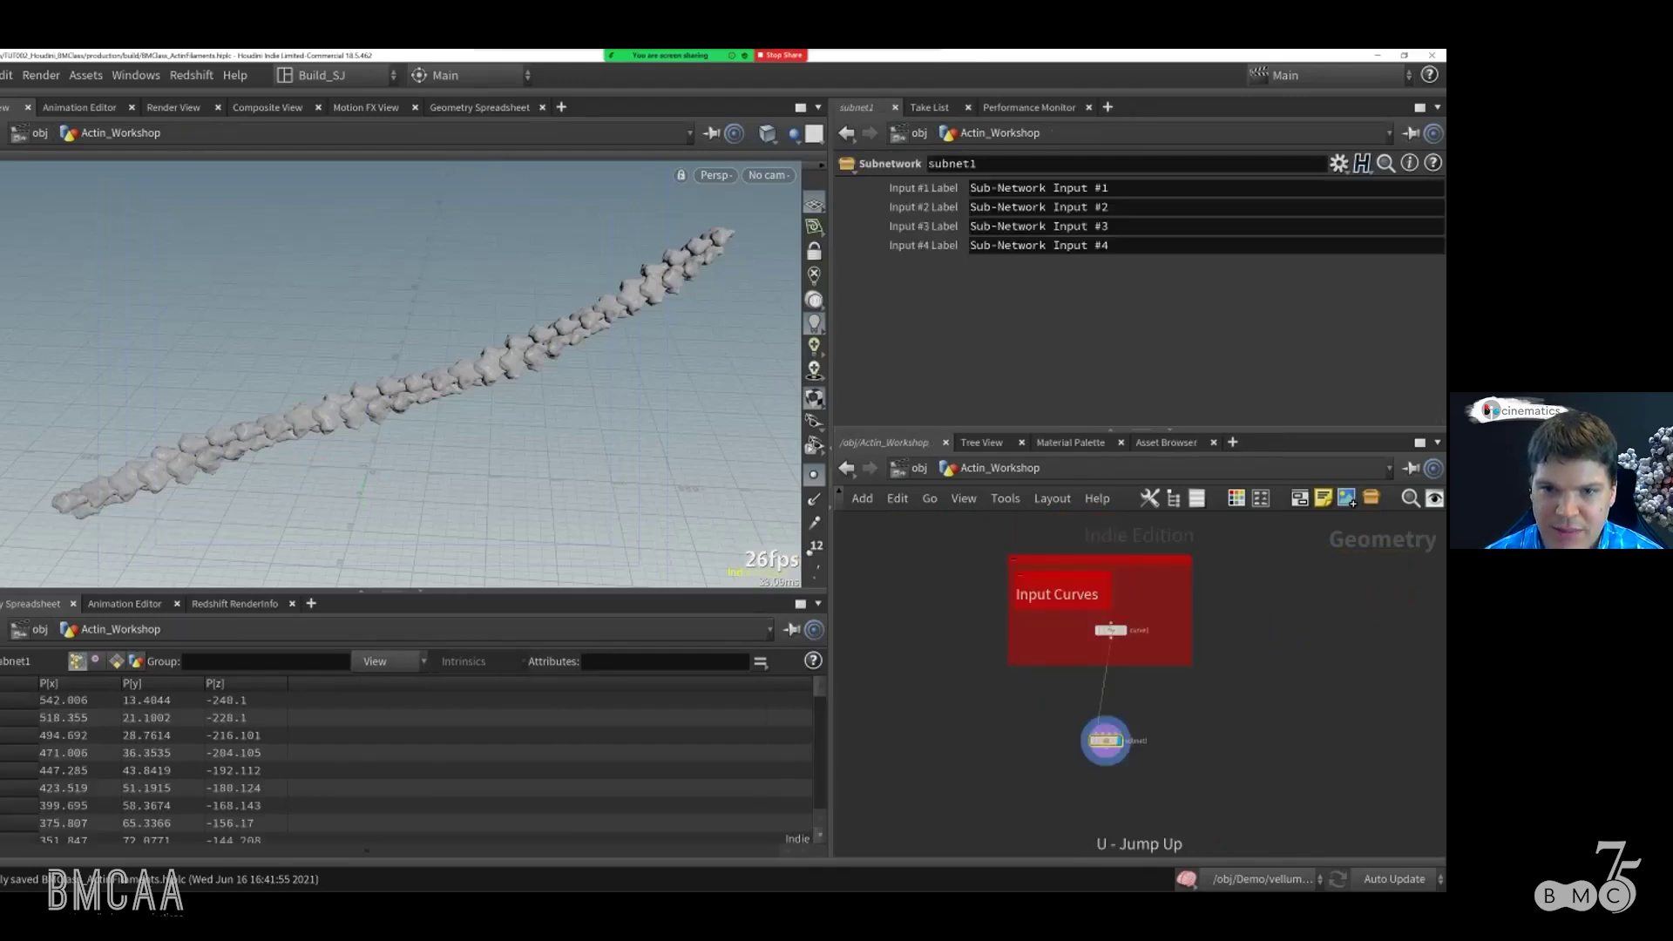
Step: Start a new digital asset from subnet1 with the operator name actinFilamentWorkshop
{"action": "left_click_drag", "start_coordinate": [1064, 748], "coordinate": [1068, 697]}
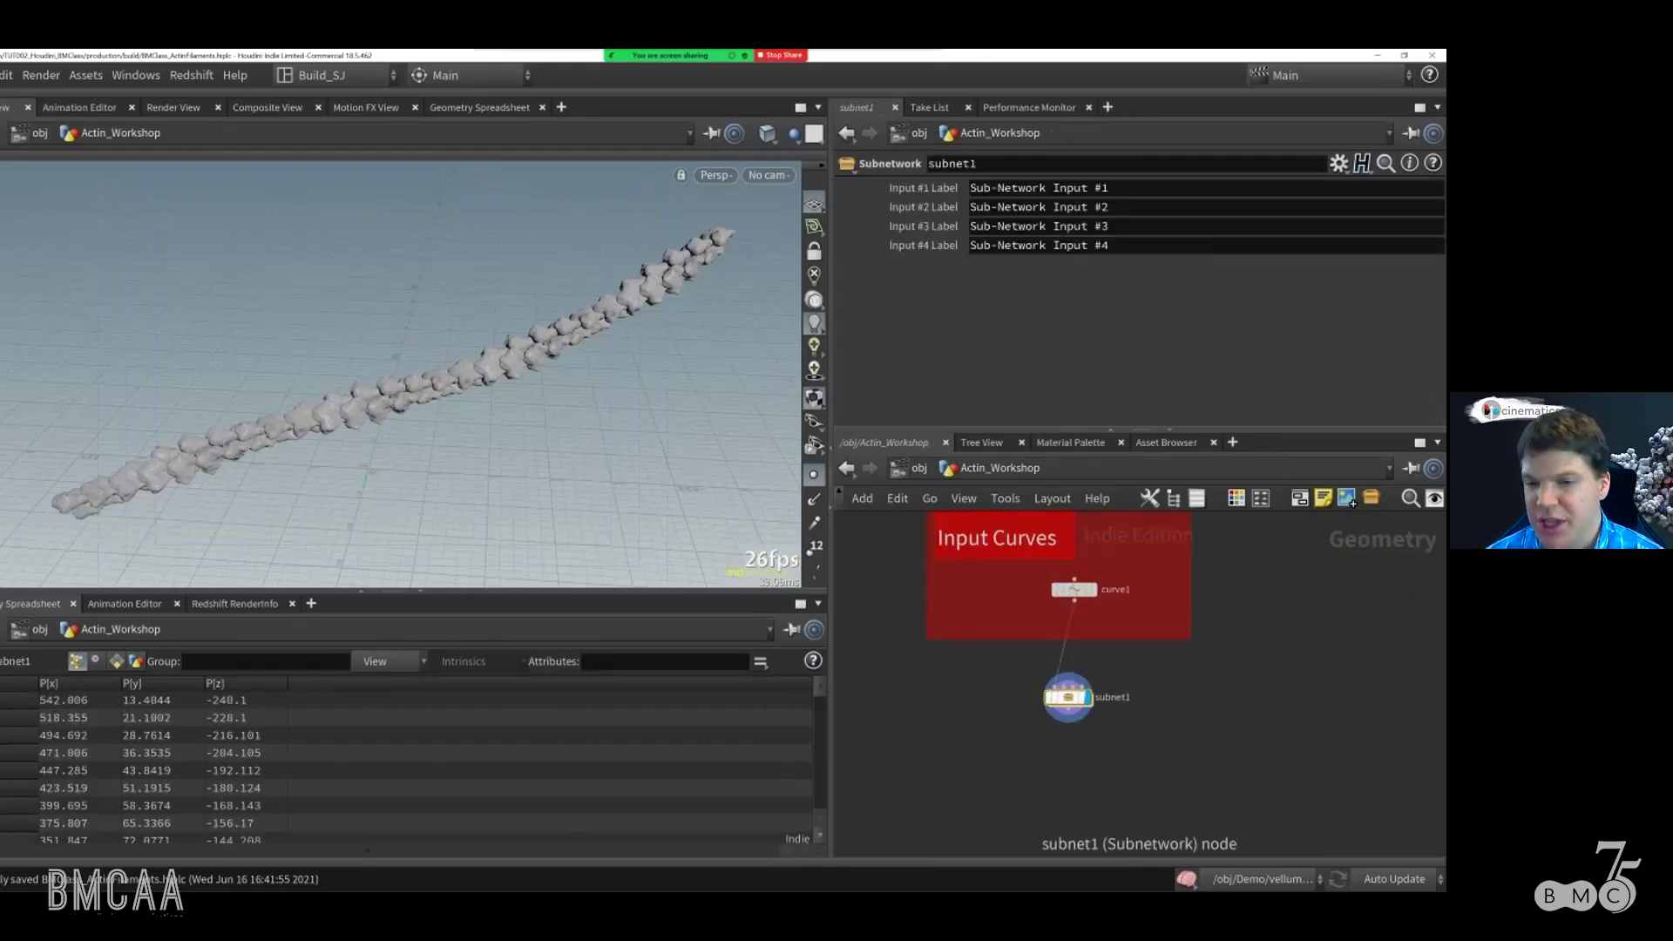
{"action": "right_click", "coordinate": [1068, 697]}
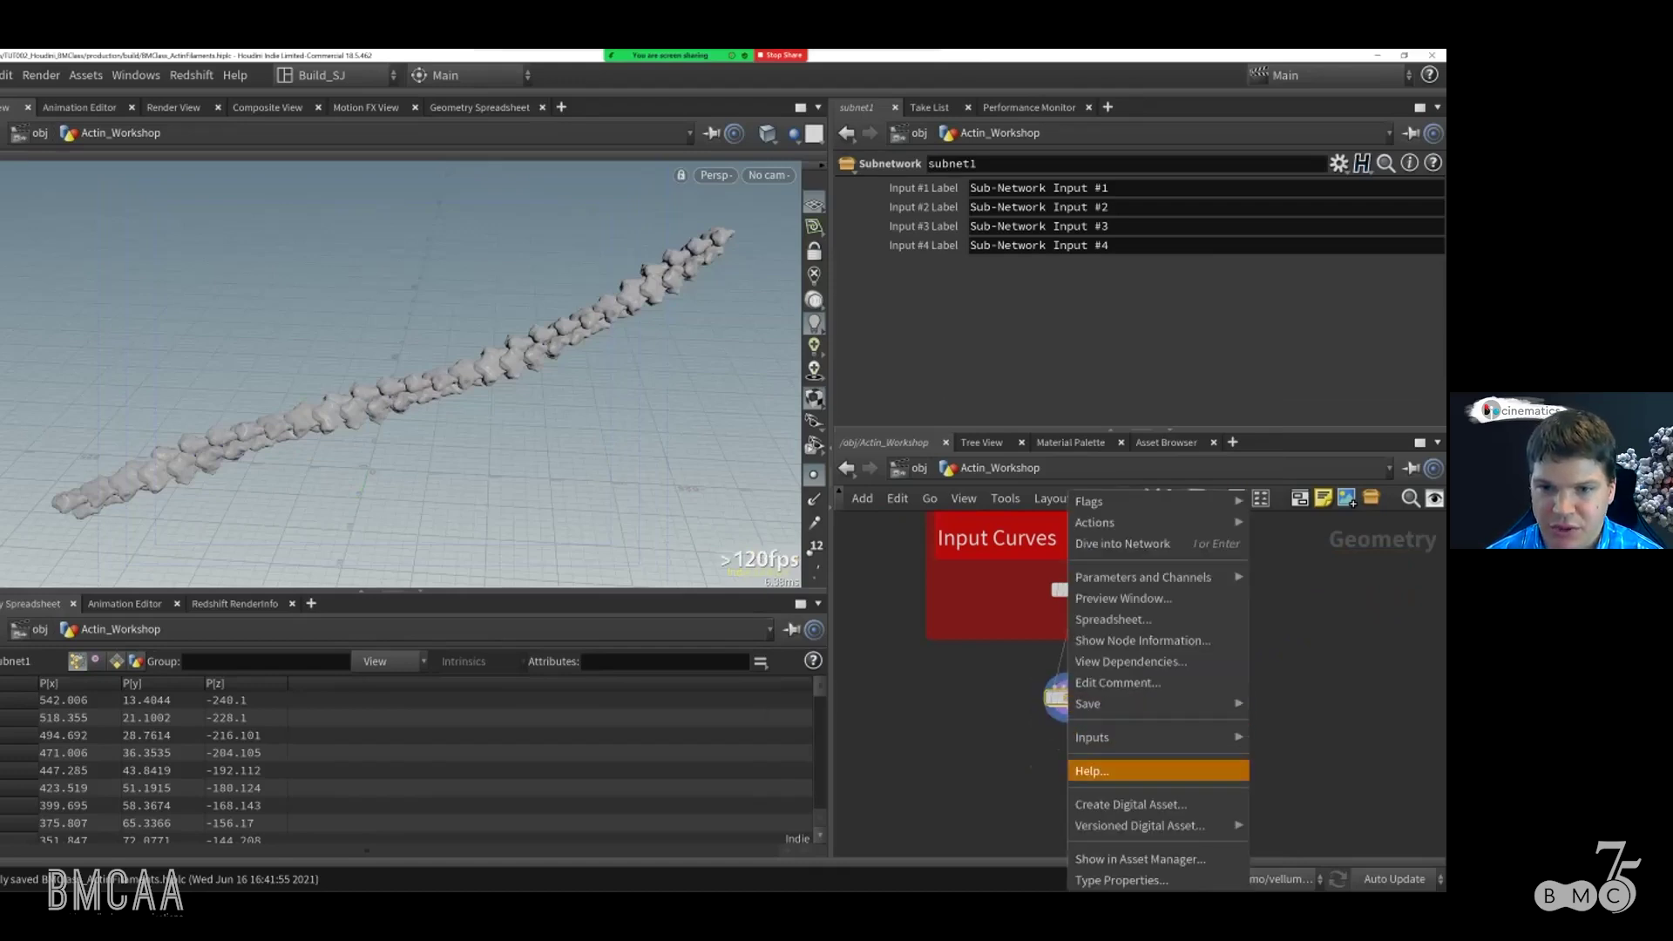
{"action": "left_click", "coordinate": [1130, 804]}
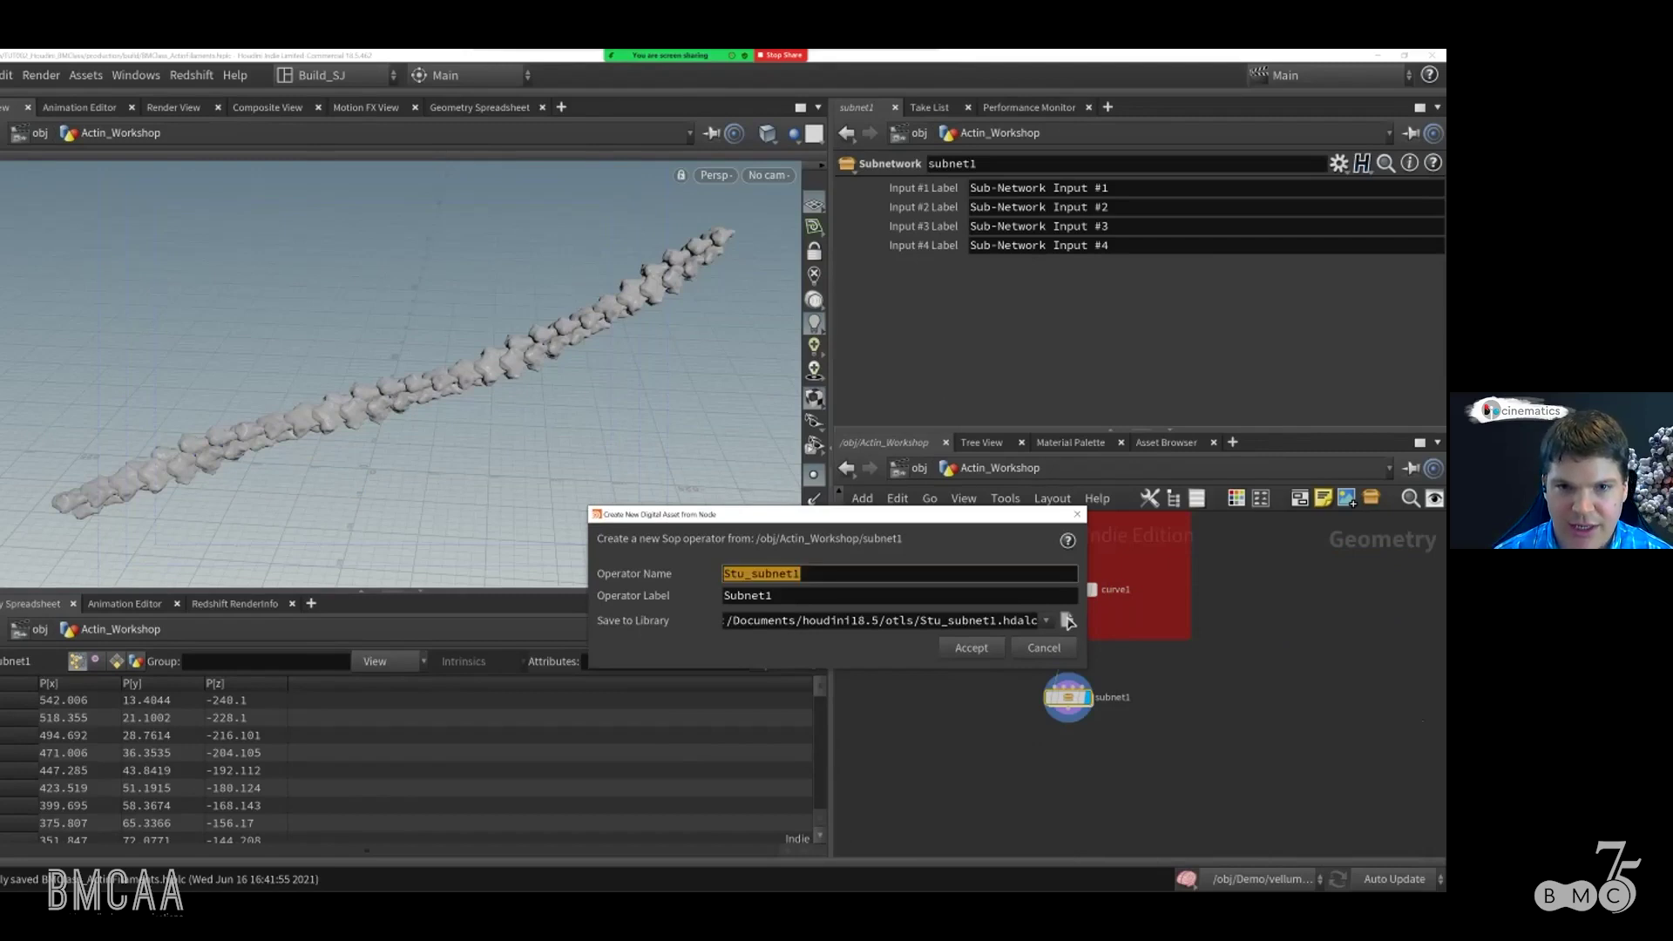
{"action": "type", "text": "actinFil"}
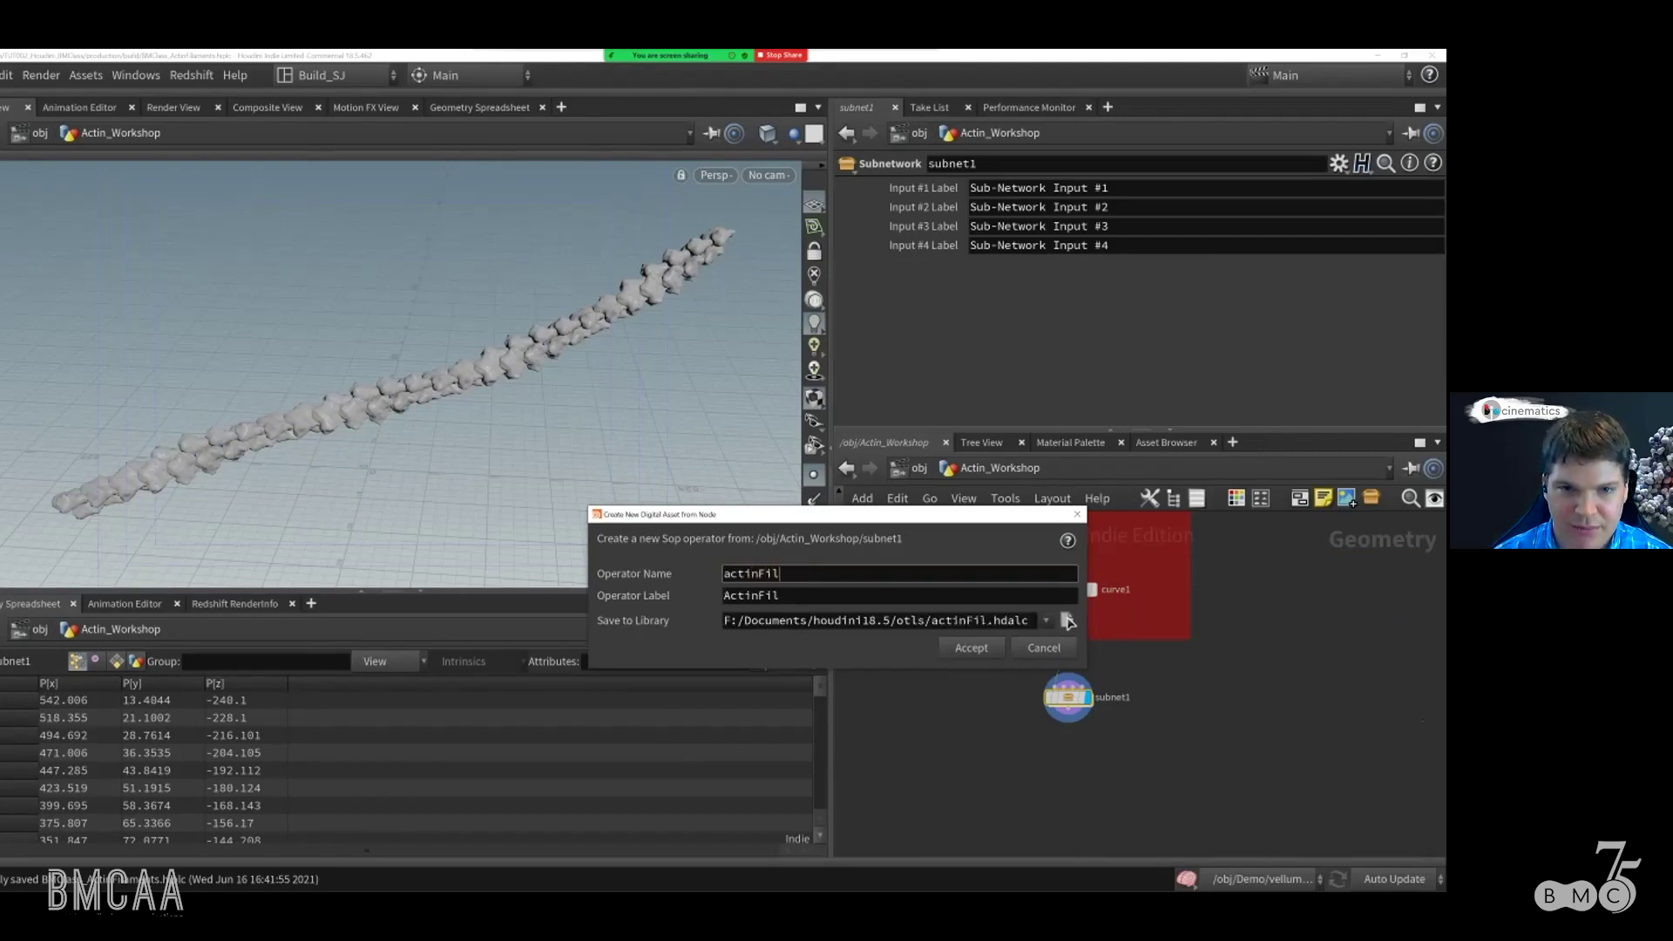
{"action": "type", "text": "amentWorkshop"}
Step: Change the asset's operator label to "Actin Filament"
{"action": "key", "text": "Tab"}
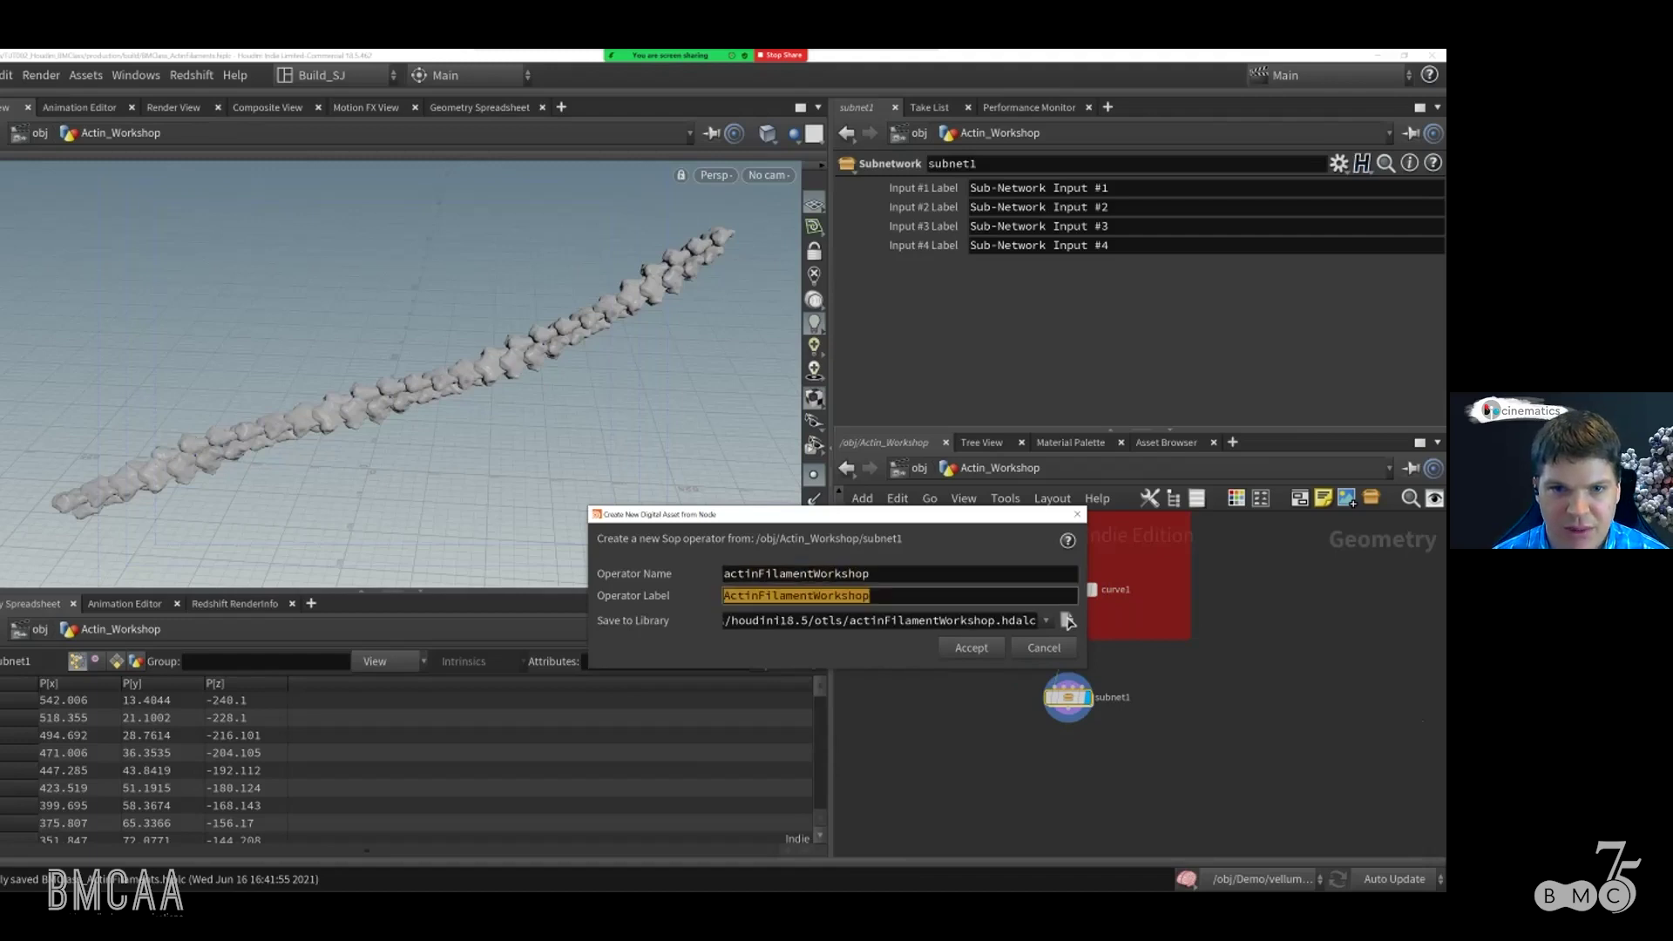
{"action": "key", "text": "Home"}
{"action": "key", "text": "Right"}
{"action": "key", "text": "Right"}
{"action": "key", "text": "Right"}
{"action": "key", "text": "Right"}
{"action": "key", "text": "Right"}
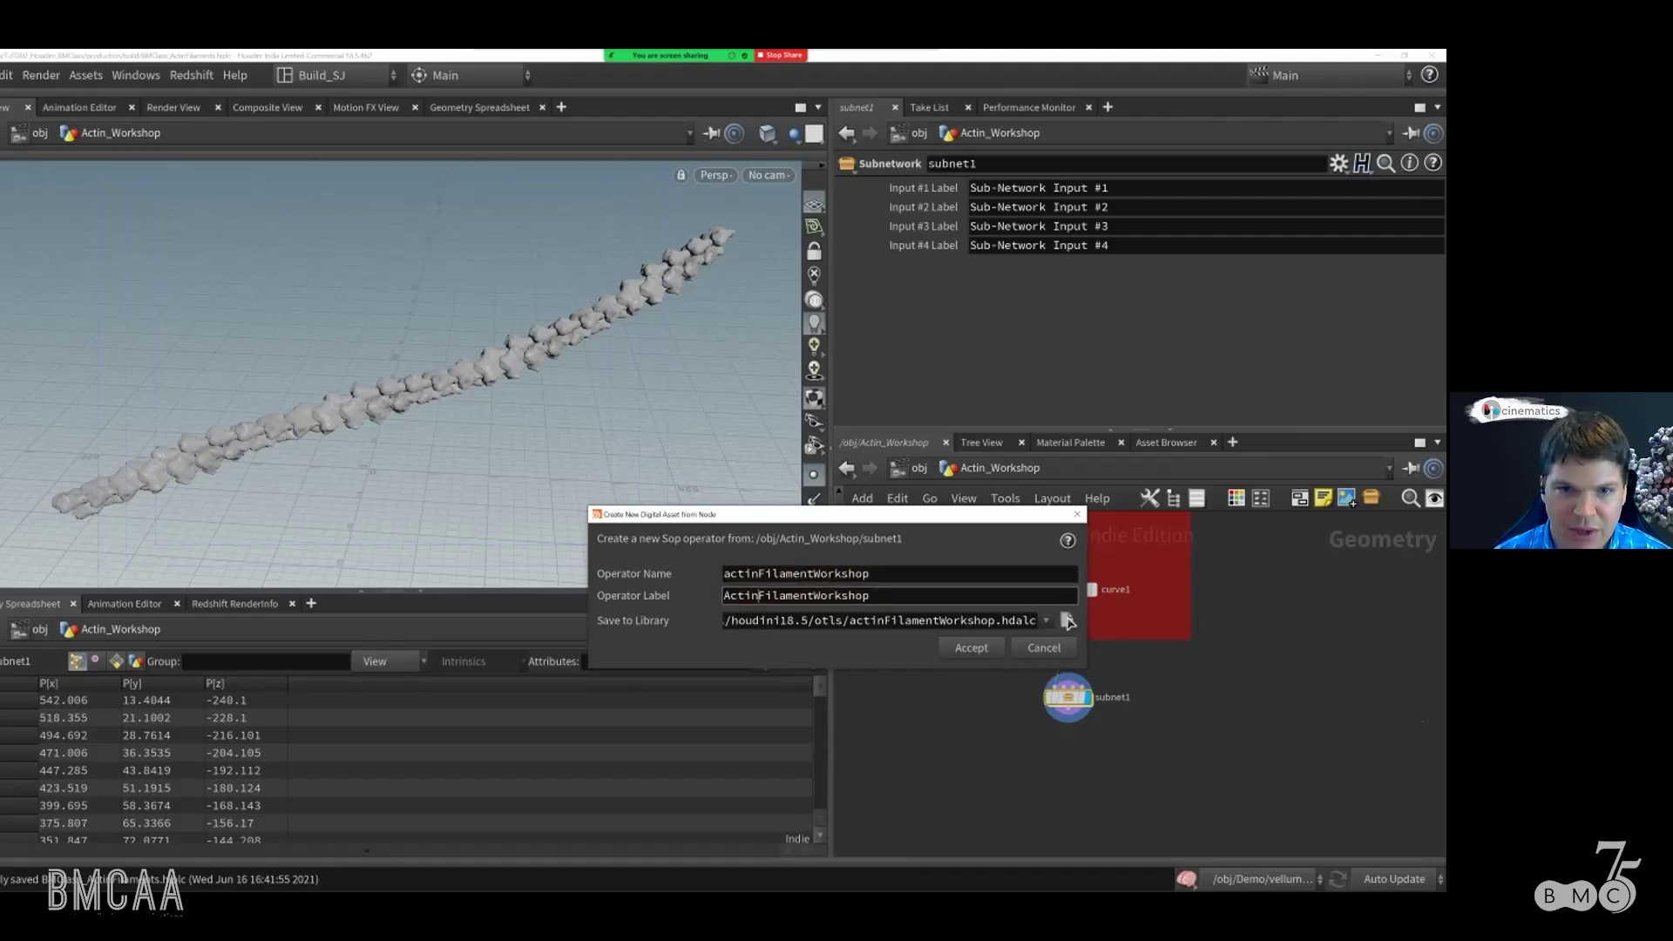
{"action": "key", "text": "BackSpace"}
{"action": "key", "text": "BackSpace"}
{"action": "key", "text": "BackSpace"}
{"action": "key", "text": "BackSpace"}
{"action": "key", "text": "BackSpace"}
{"action": "key", "text": "BackSpace"}
{"action": "key", "text": "BackSpace"}
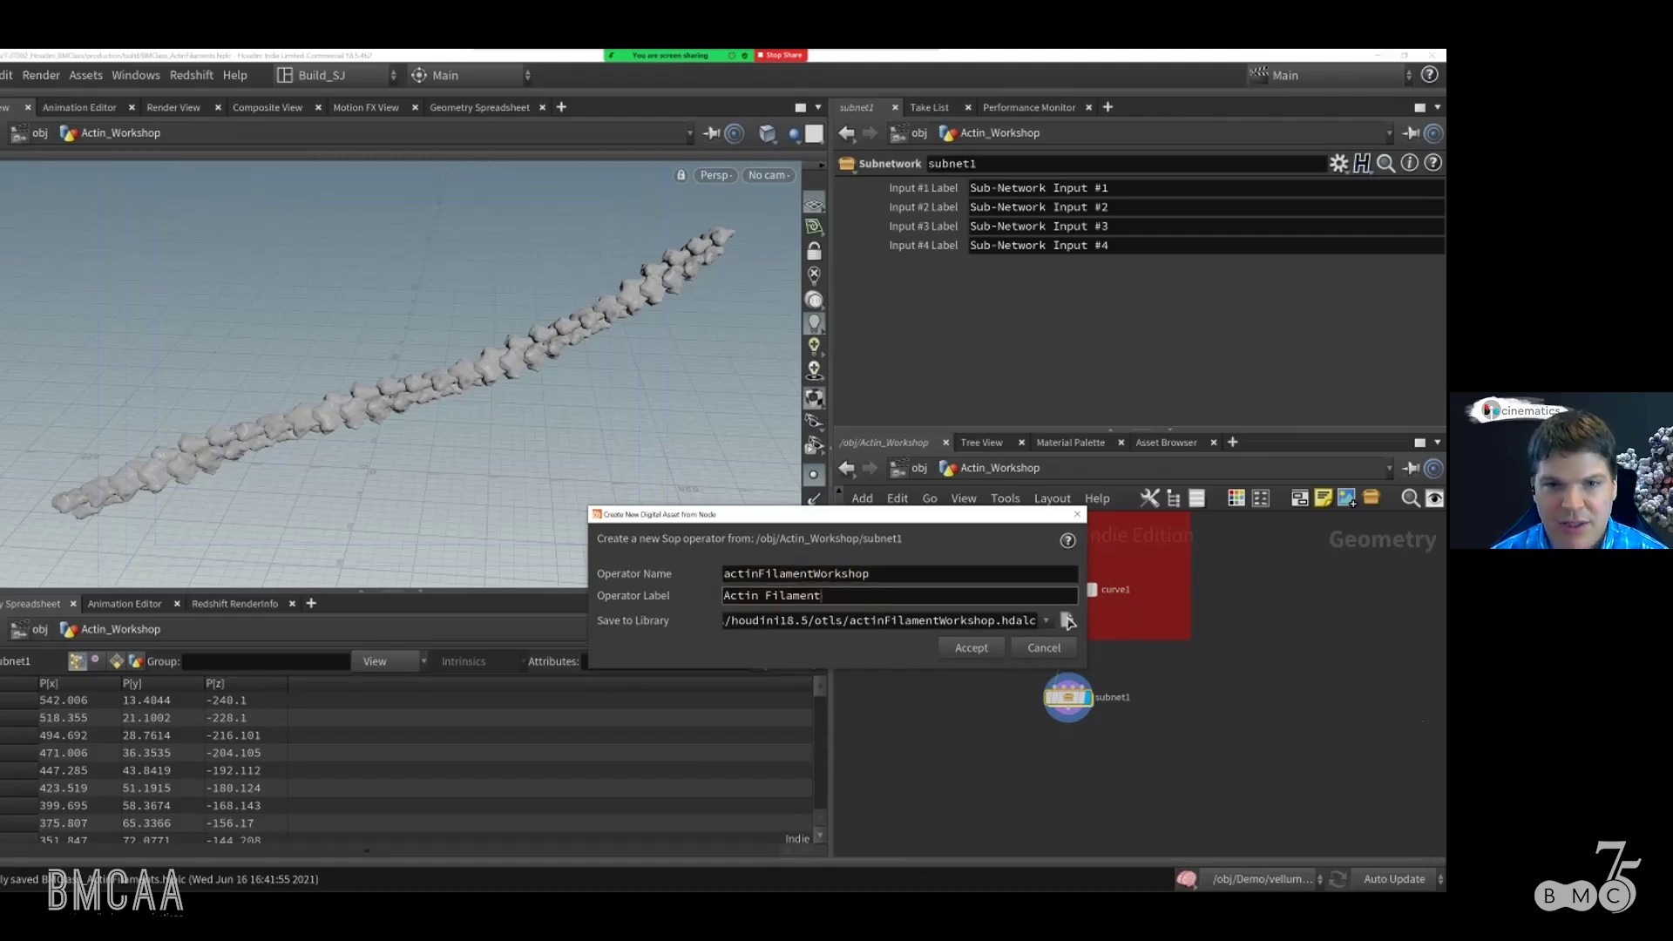
Step: Check the otls folder and .hdalc extension in the library path, and create the digital asset as actinFilamentWorkshop.hdalc
{"action": "key", "text": "Tab"}
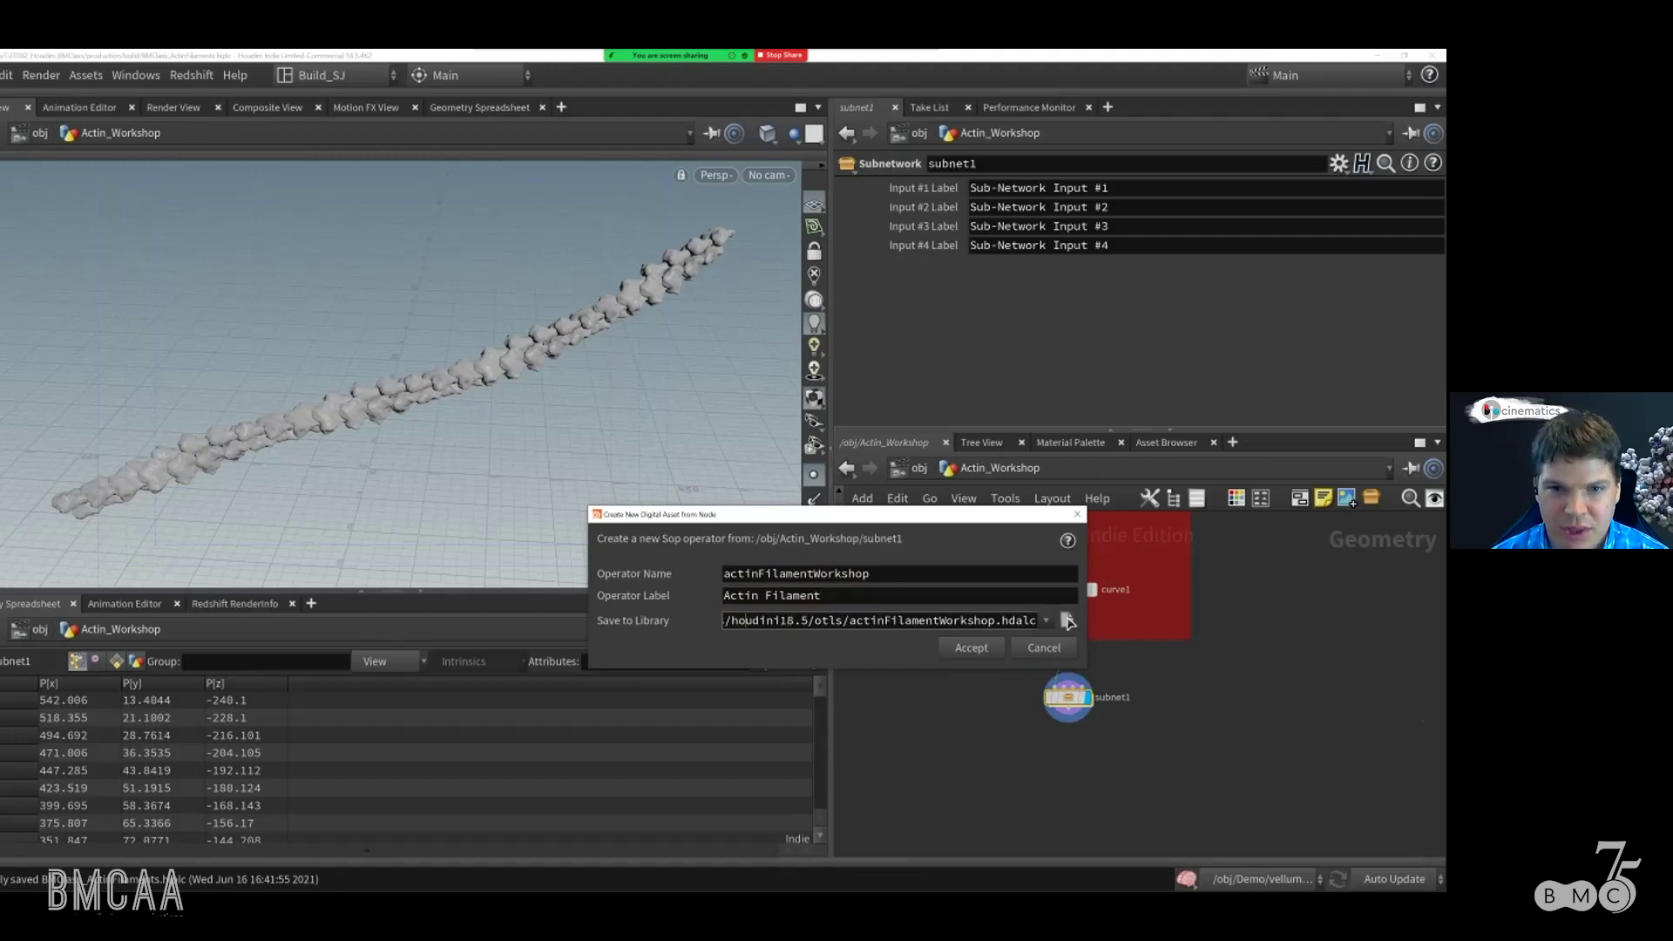
{"action": "left_click_drag", "start_coordinate": [797, 620], "coordinate": [914, 620]}
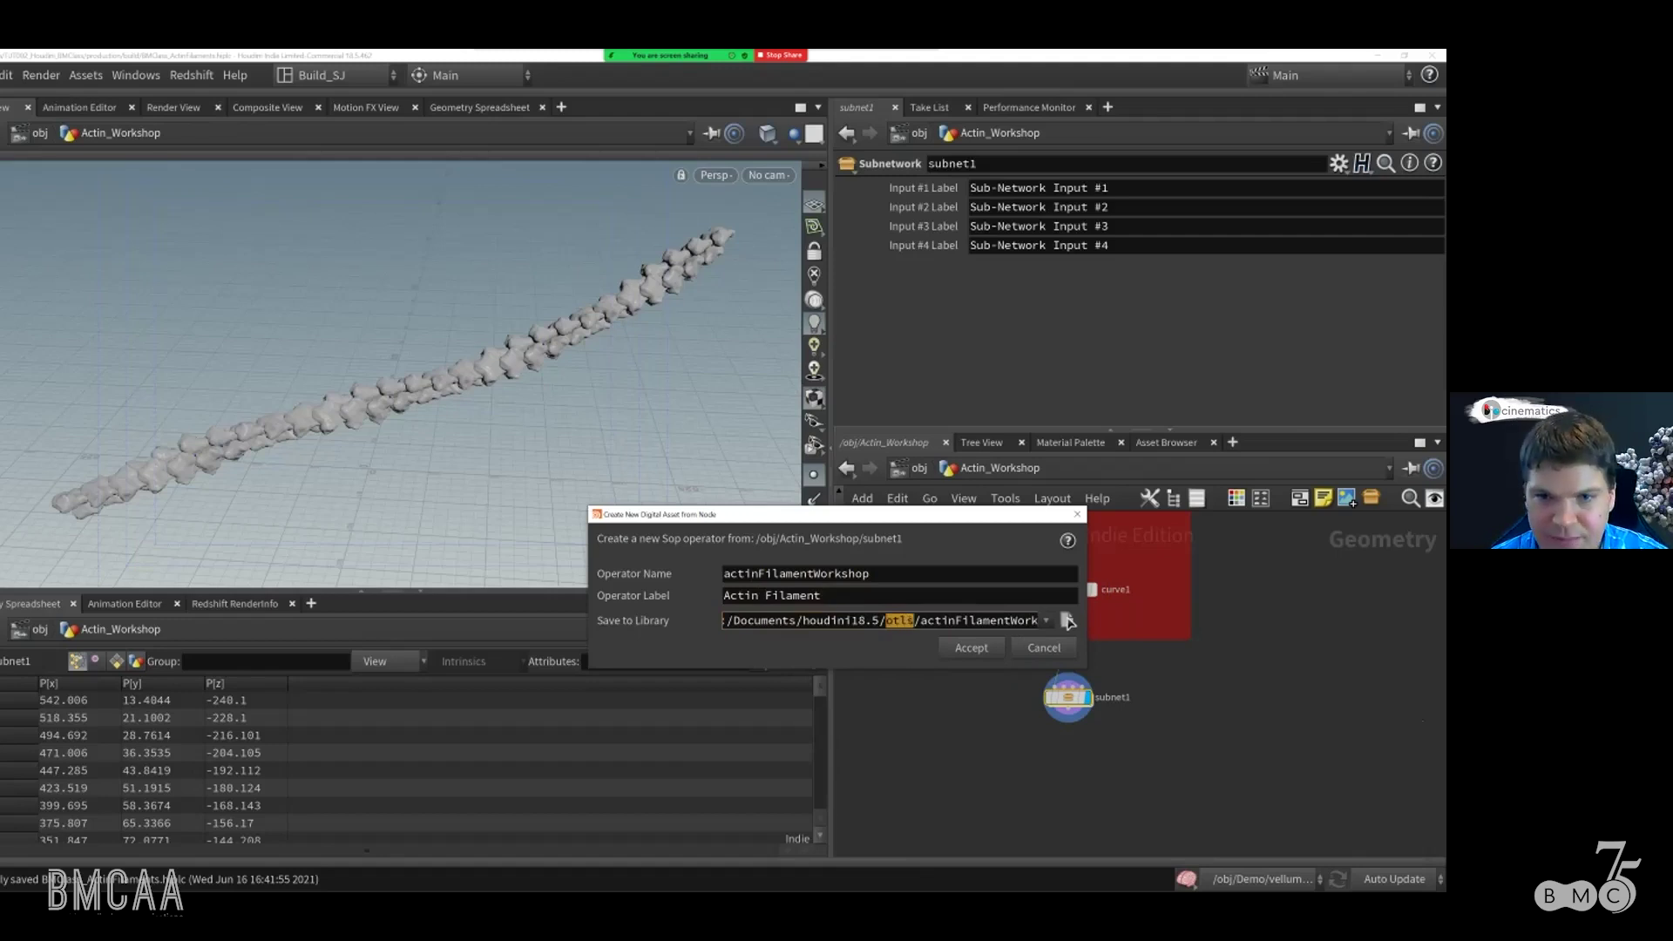
{"action": "left_click_drag", "start_coordinate": [986, 620], "coordinate": [1067, 620]}
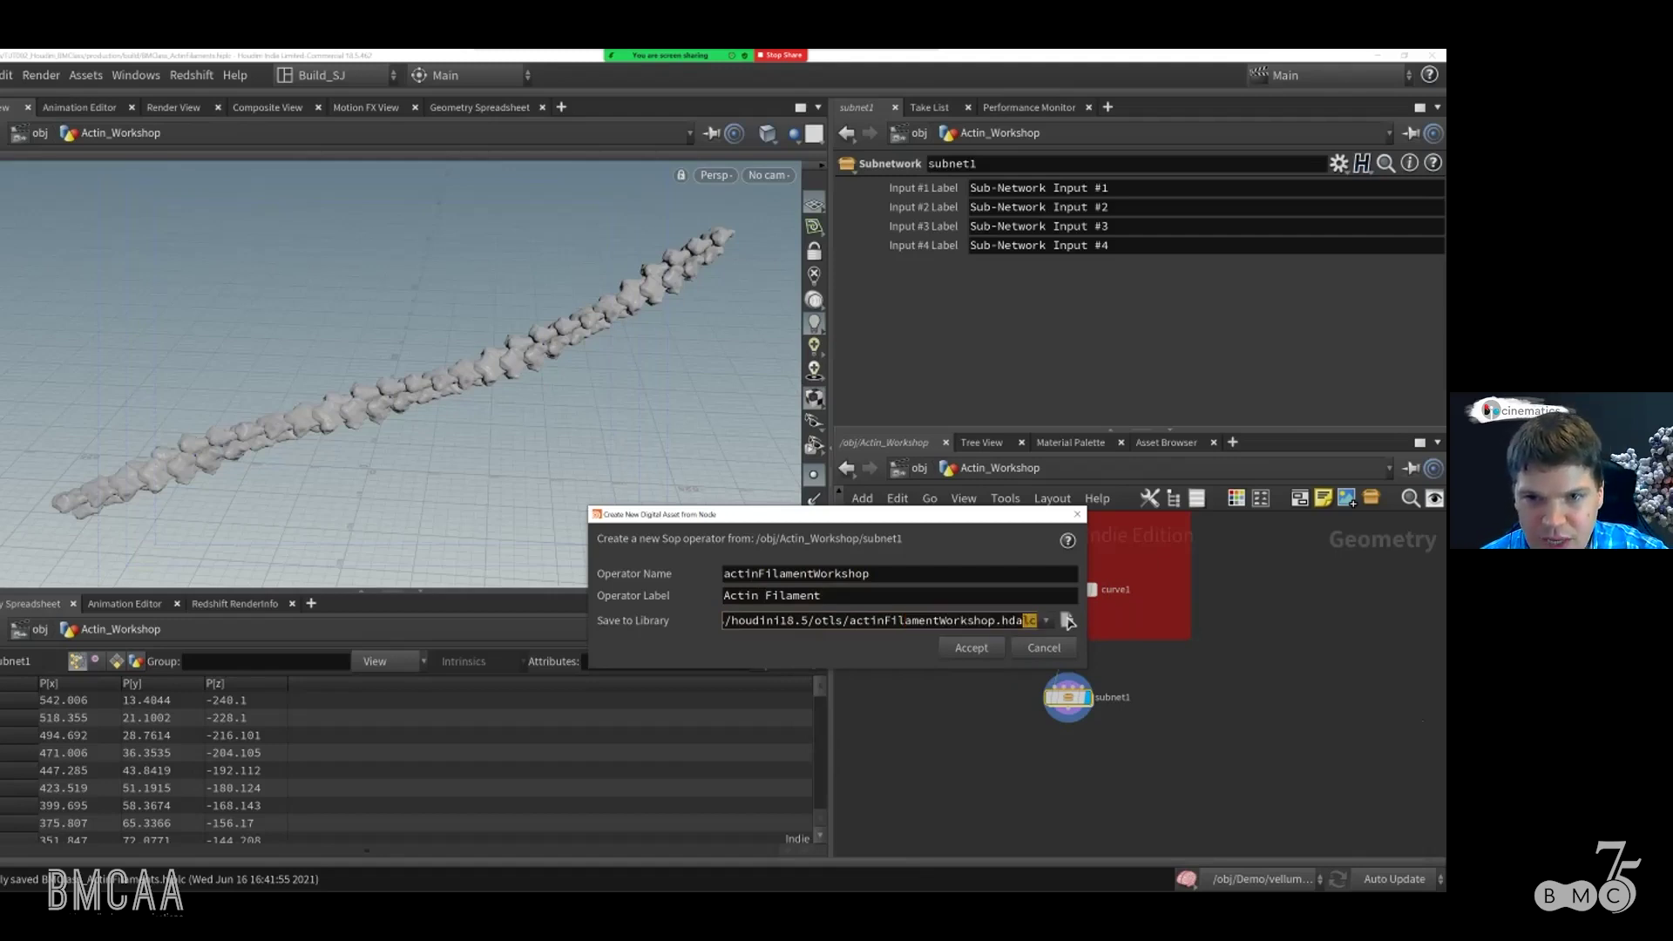
{"action": "key", "text": "Left"}
{"action": "key", "text": "Left"}
{"action": "key", "text": "Left"}
{"action": "key", "text": "Left"}
{"action": "key", "text": "Left"}
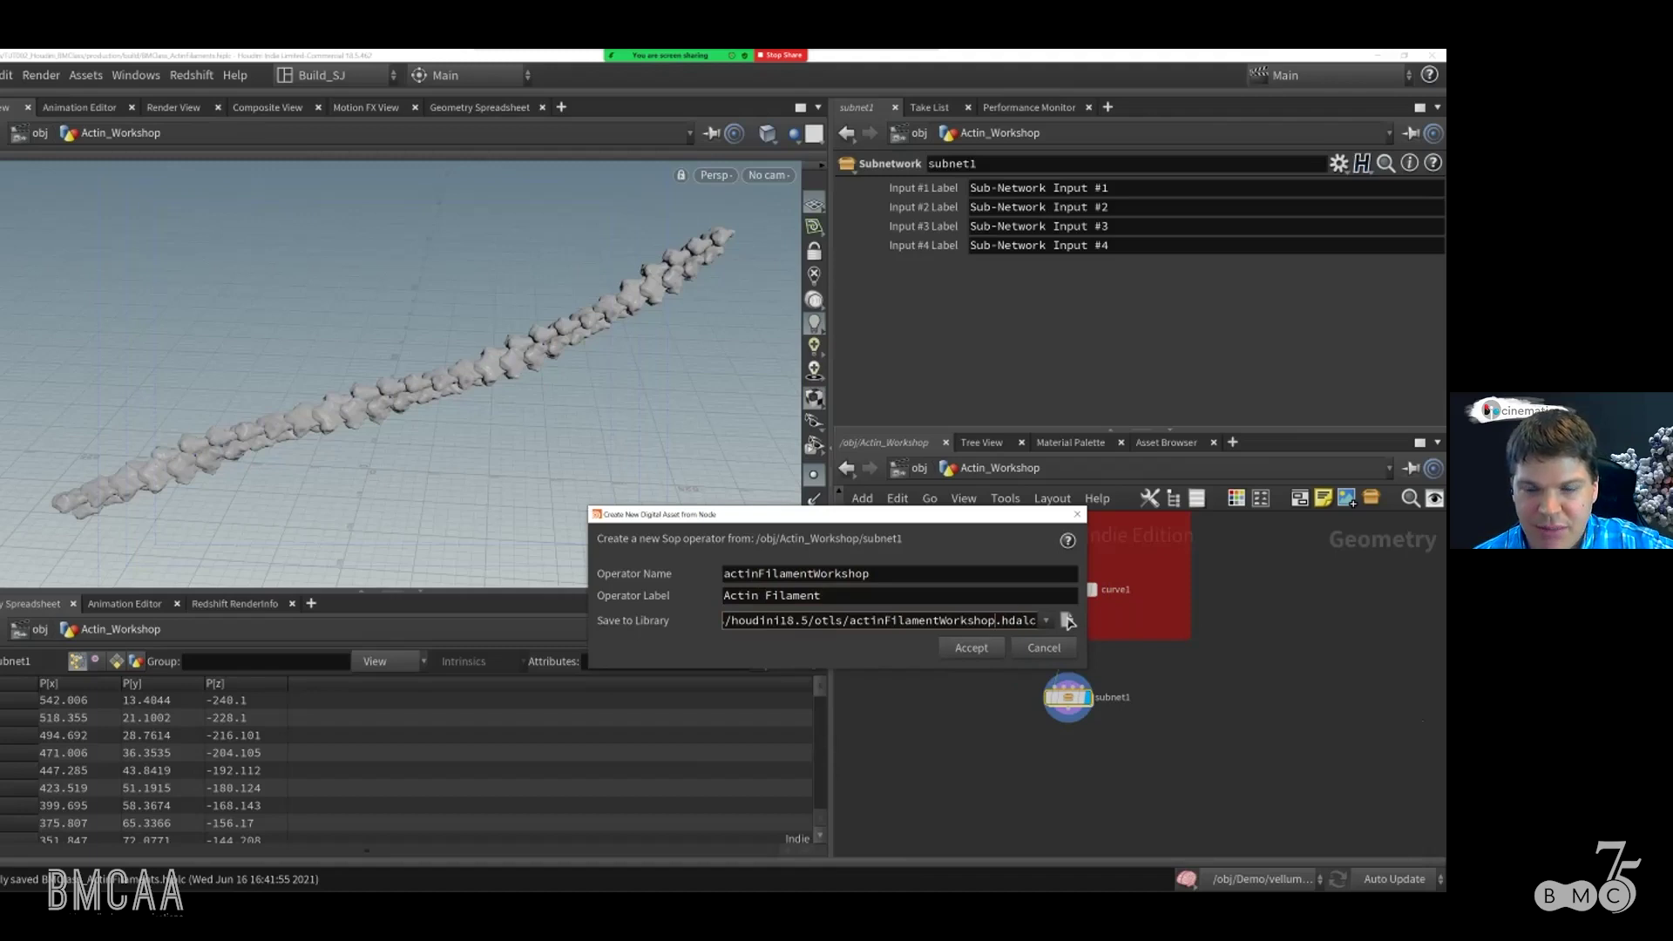
{"action": "key", "text": "Tab"}
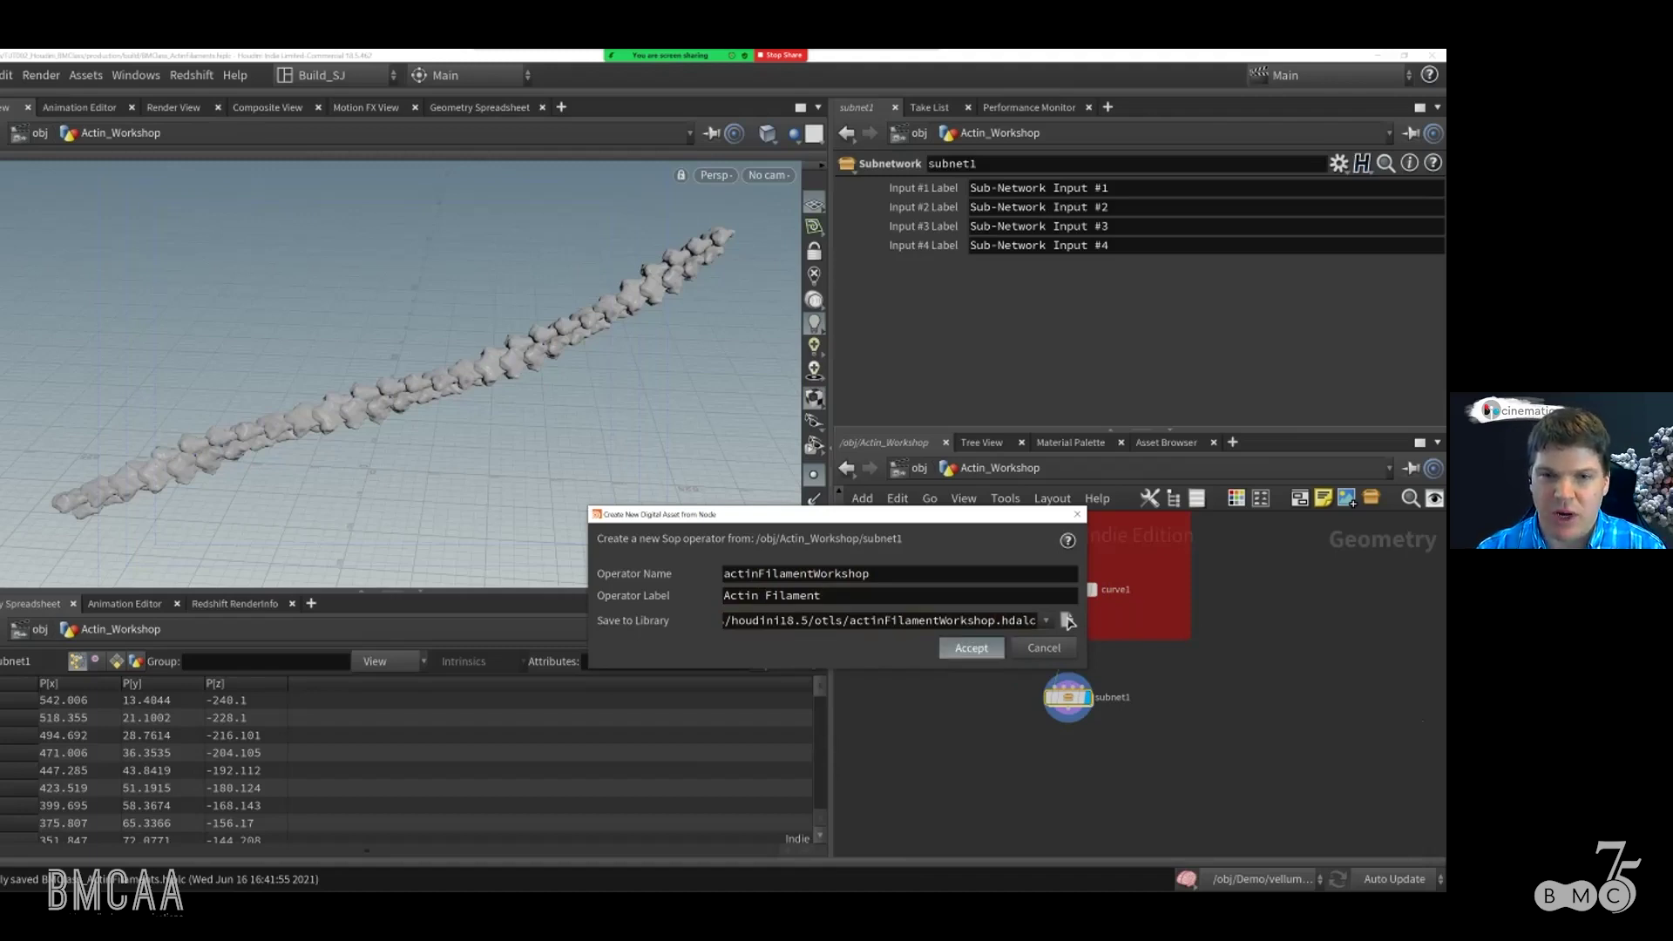
{"action": "key", "text": "Return"}
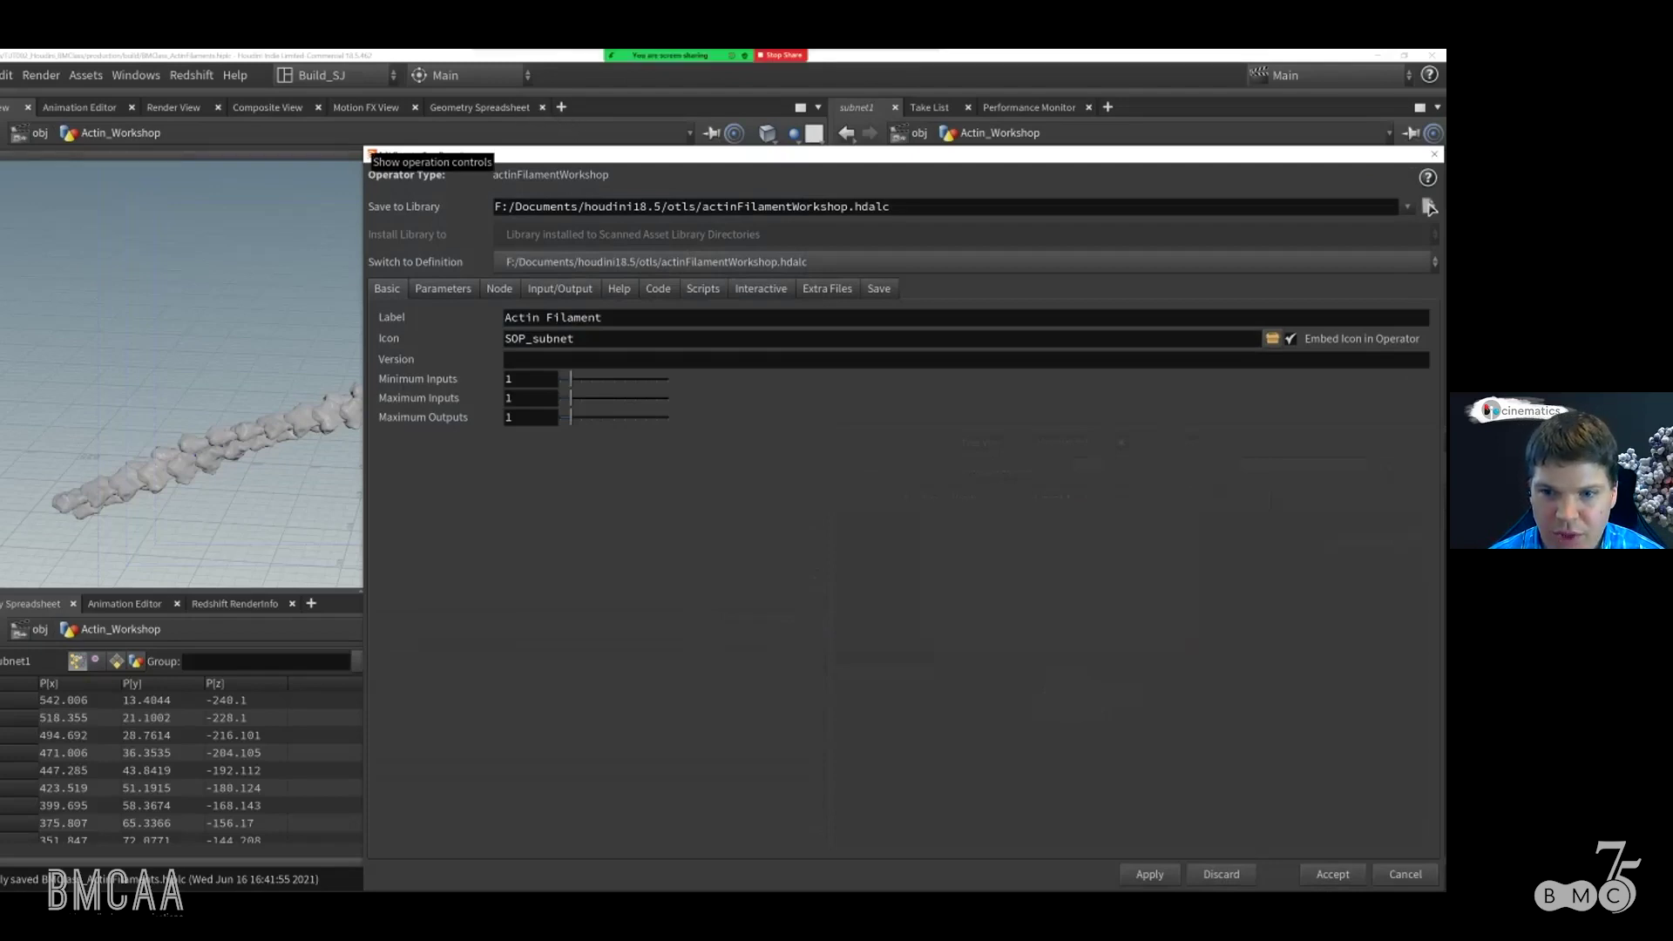
Step: Move and narrow the Edit Operator Type Properties window so the asset's parameters and the node network stay visible
{"action": "left_click_drag", "start_coordinate": [570, 154], "coordinate": [293, 95]}
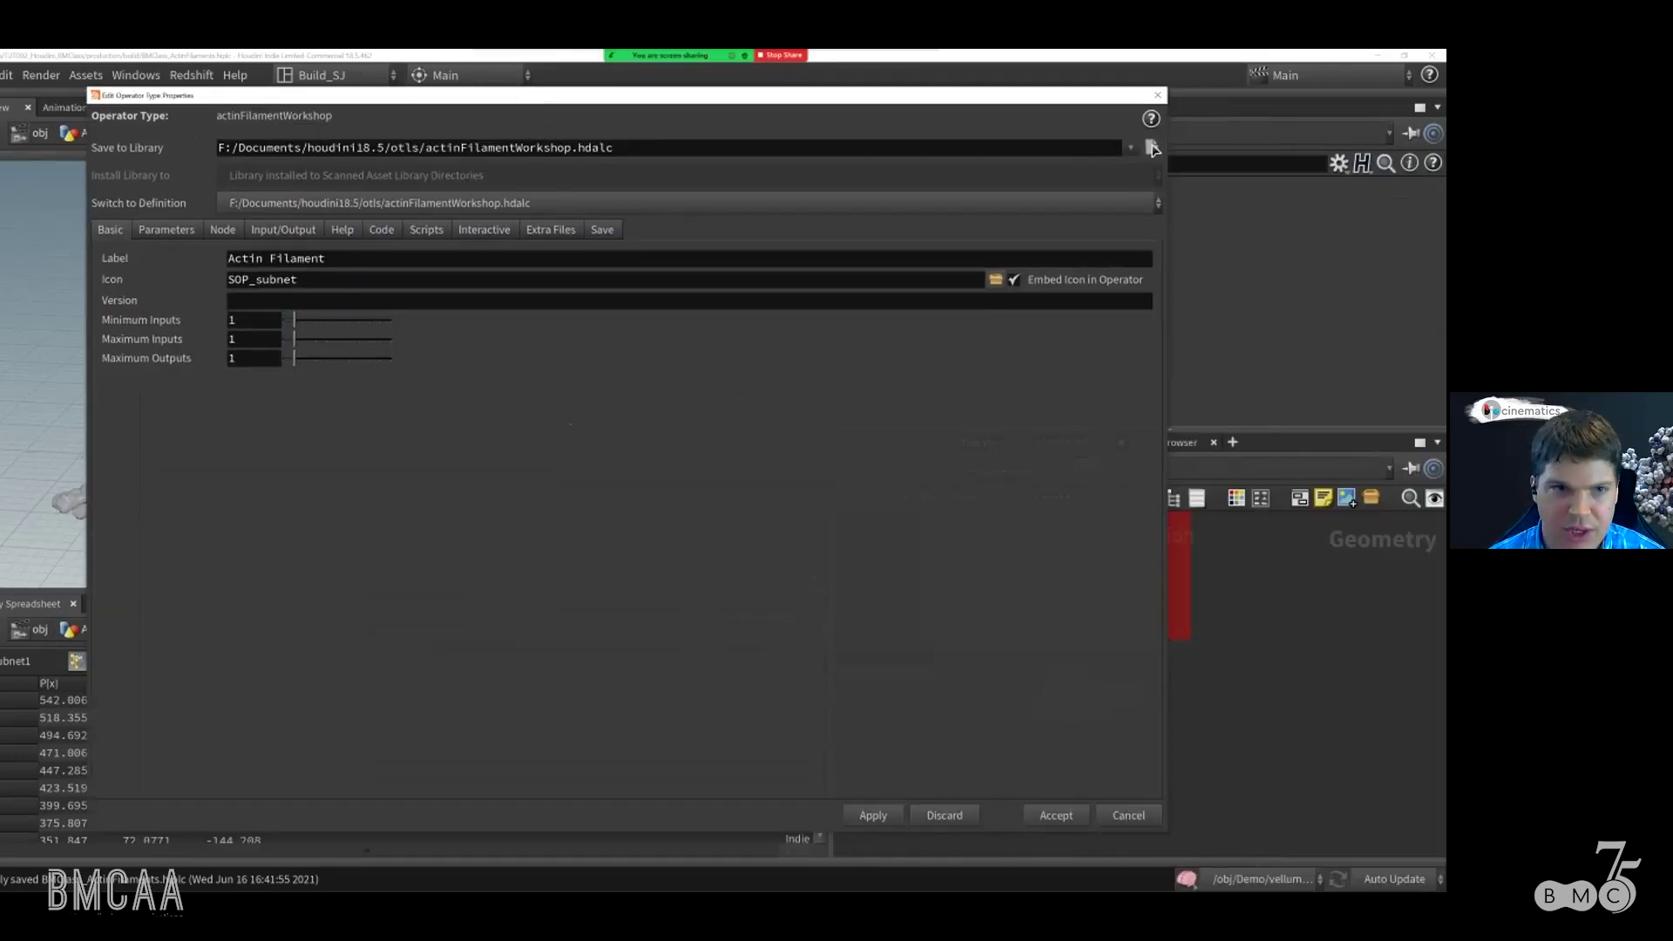
{"action": "left_click_drag", "start_coordinate": [1166, 832], "coordinate": [871, 819]}
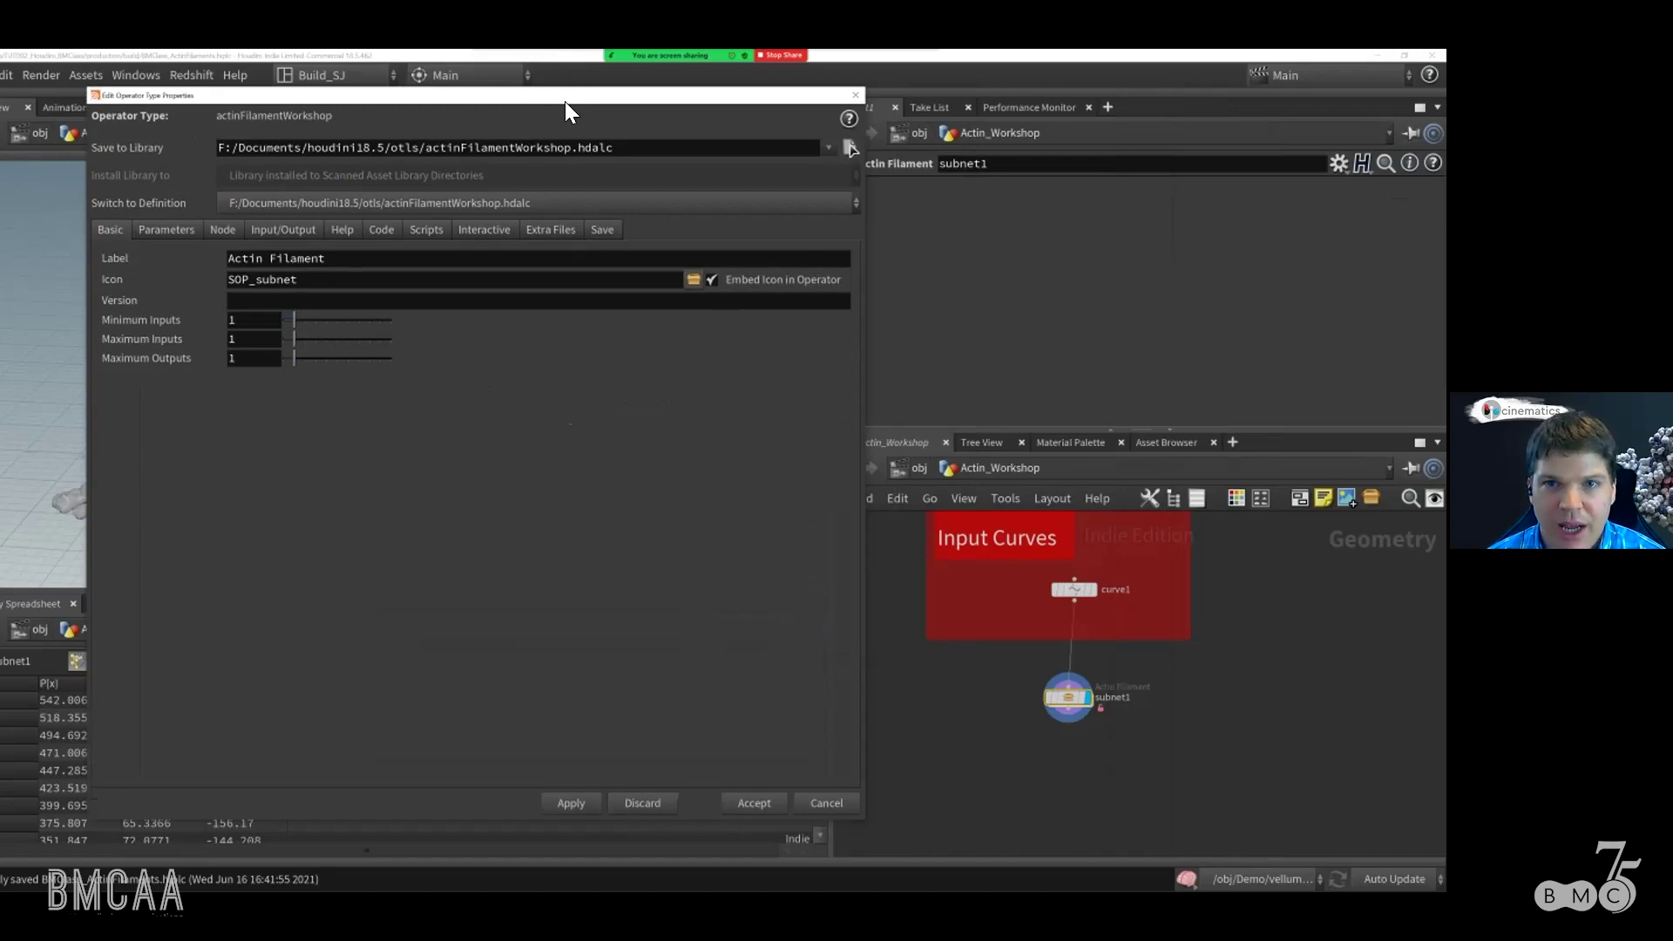
{"action": "left_click_drag", "start_coordinate": [469, 102], "coordinate": [478, 105]}
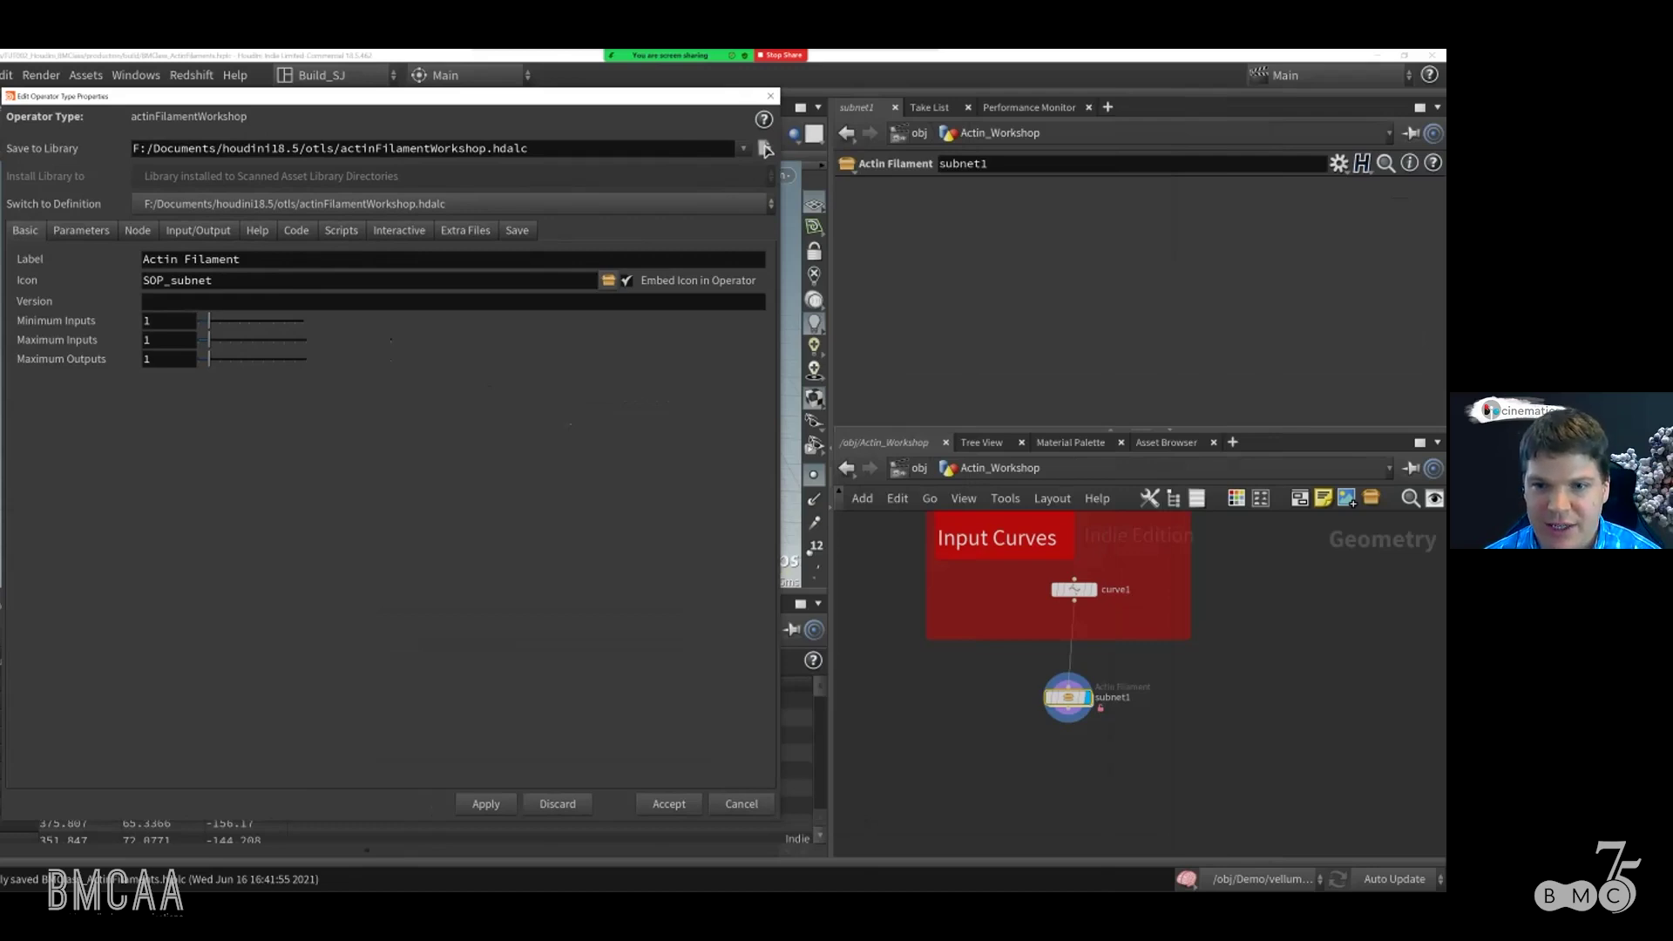
Step: Inside subnet1, promote the Select Input parameter of switch2 in the Final Monomer group to the asset's root parameters
{"action": "key", "text": "i"}
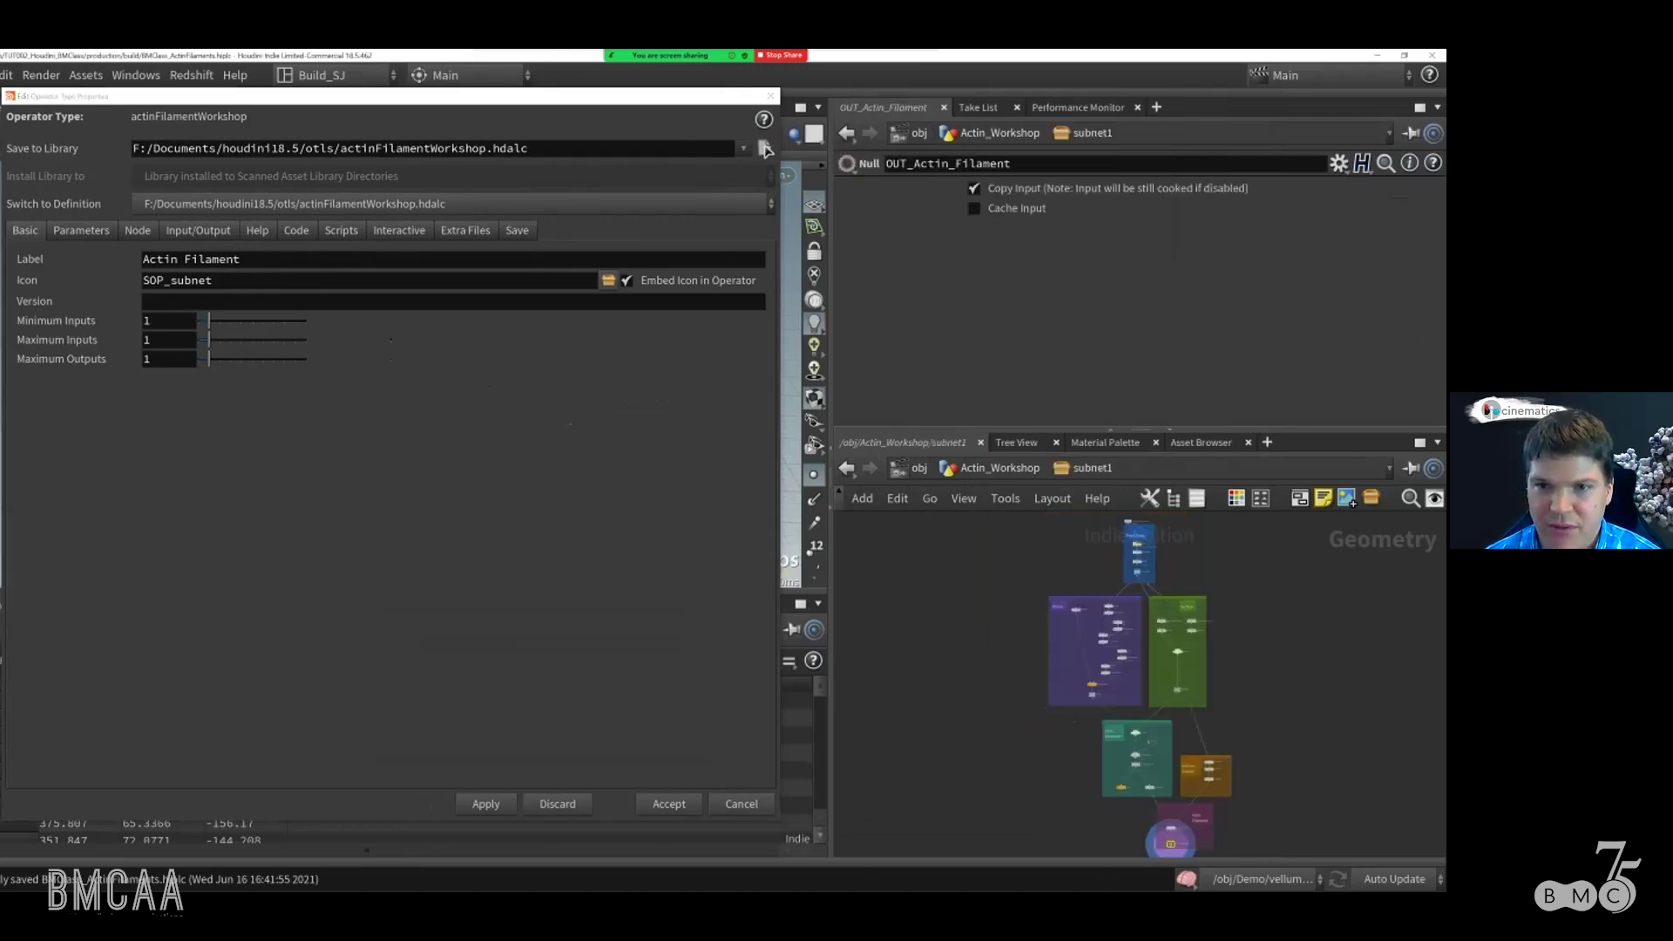
{"action": "left_click", "coordinate": [101, 227]}
{"action": "left_click_drag", "start_coordinate": [343, 103], "coordinate": [345, 101]}
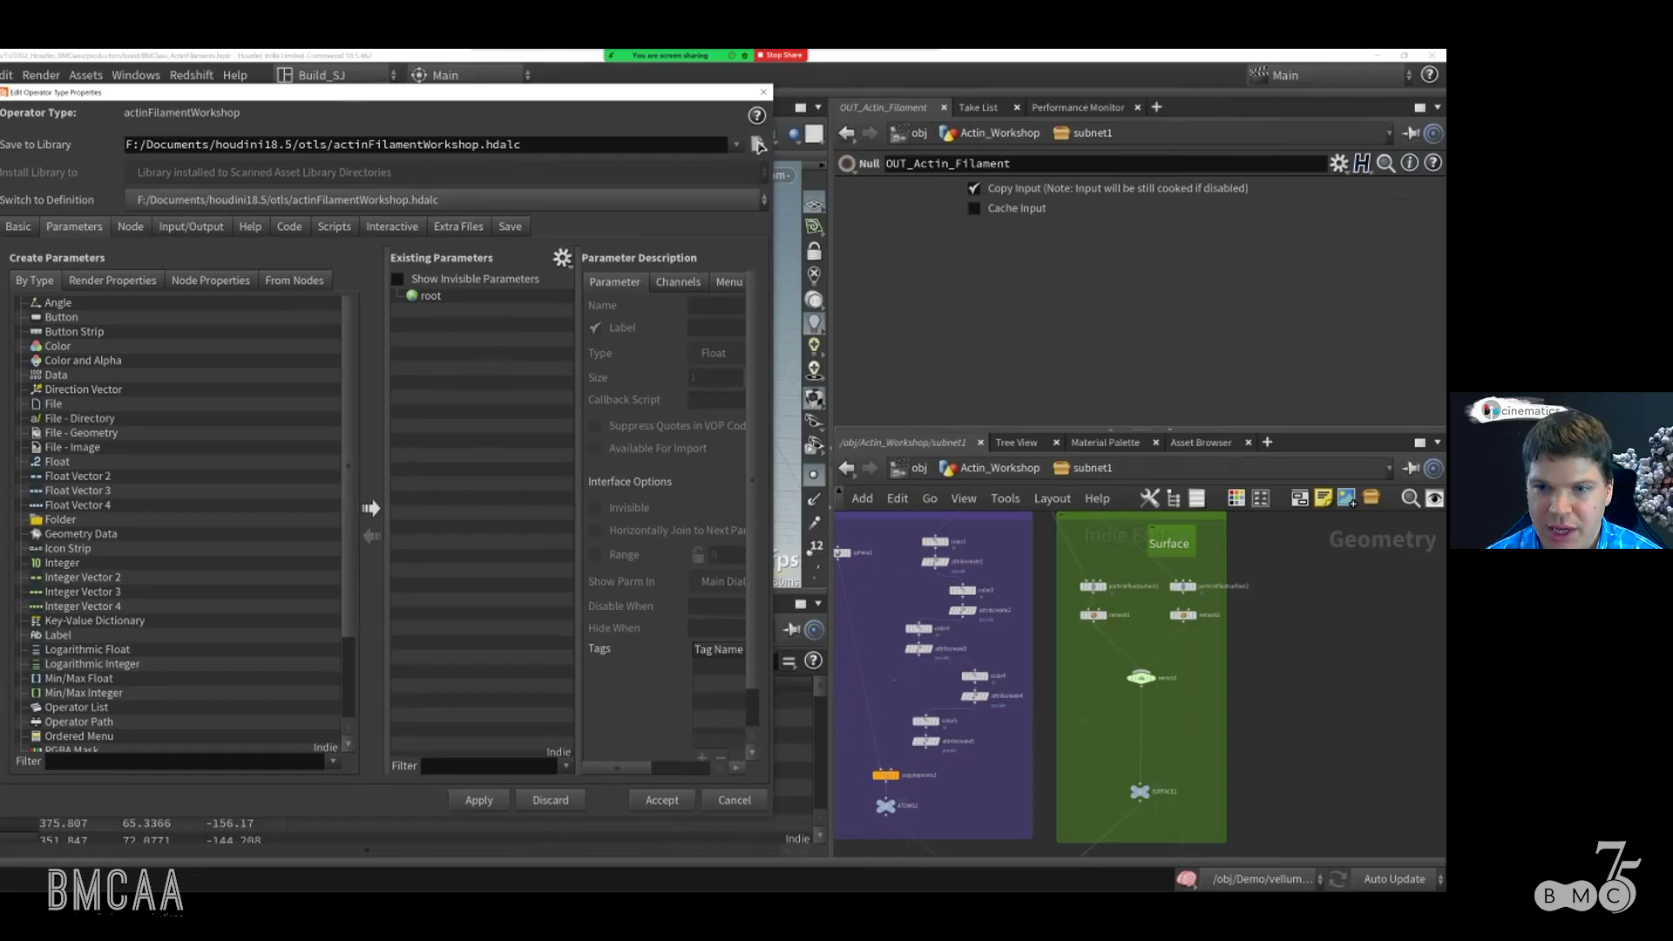
{"action": "left_click", "coordinate": [1096, 699]}
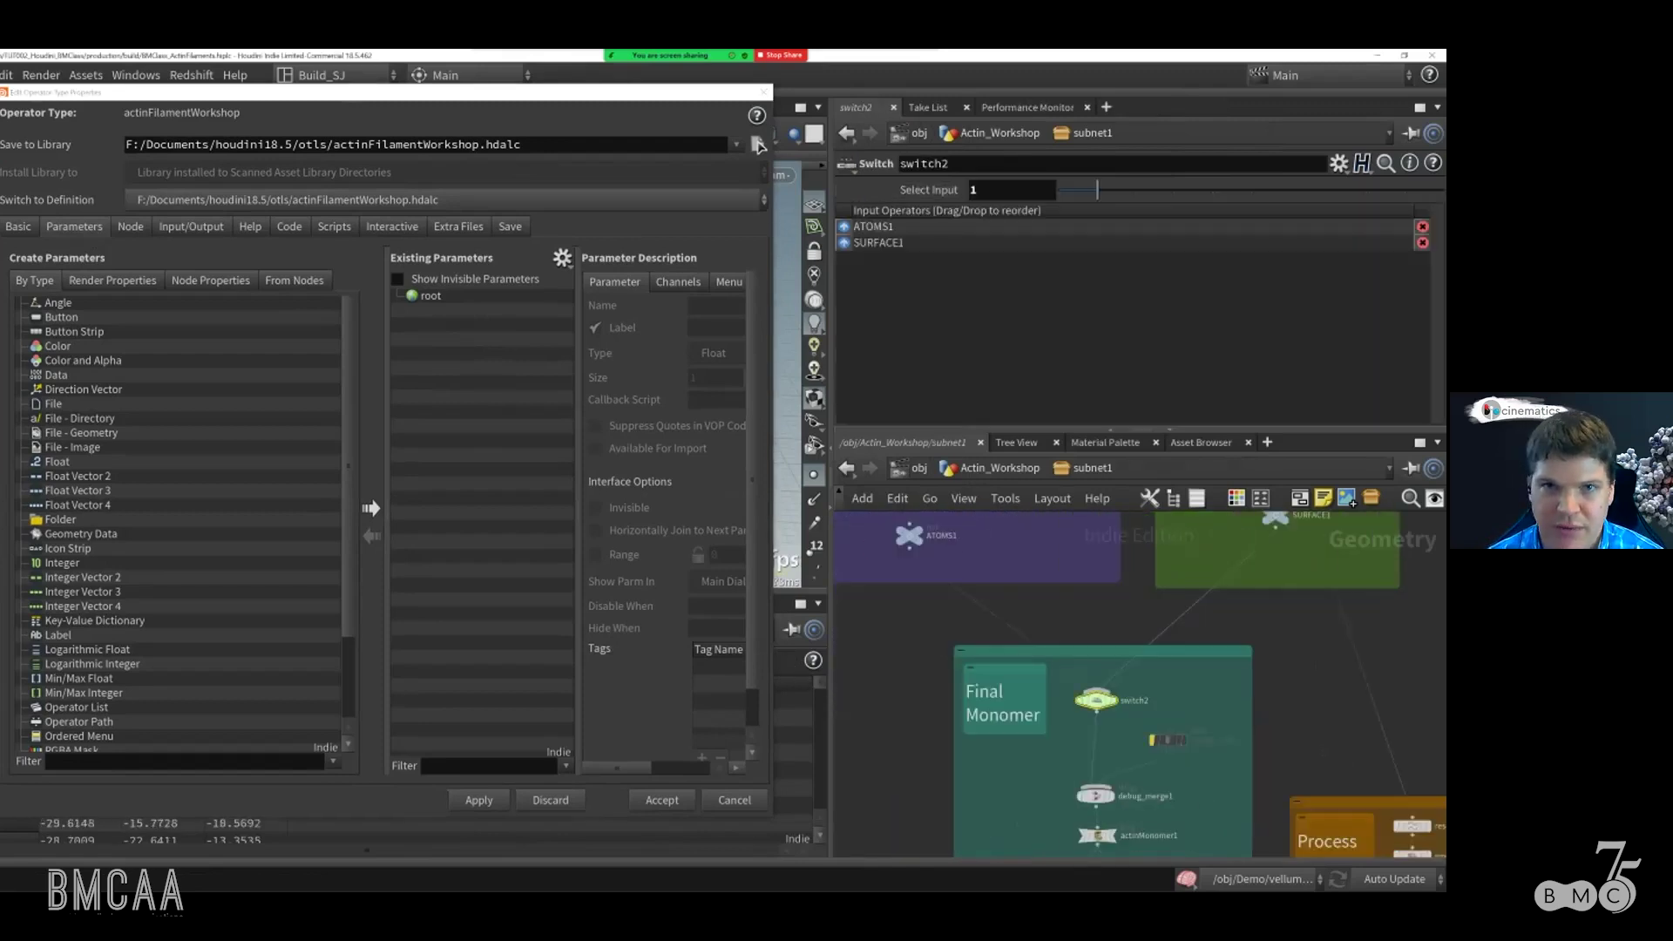
{"action": "left_click_drag", "start_coordinate": [928, 190], "coordinate": [438, 303]}
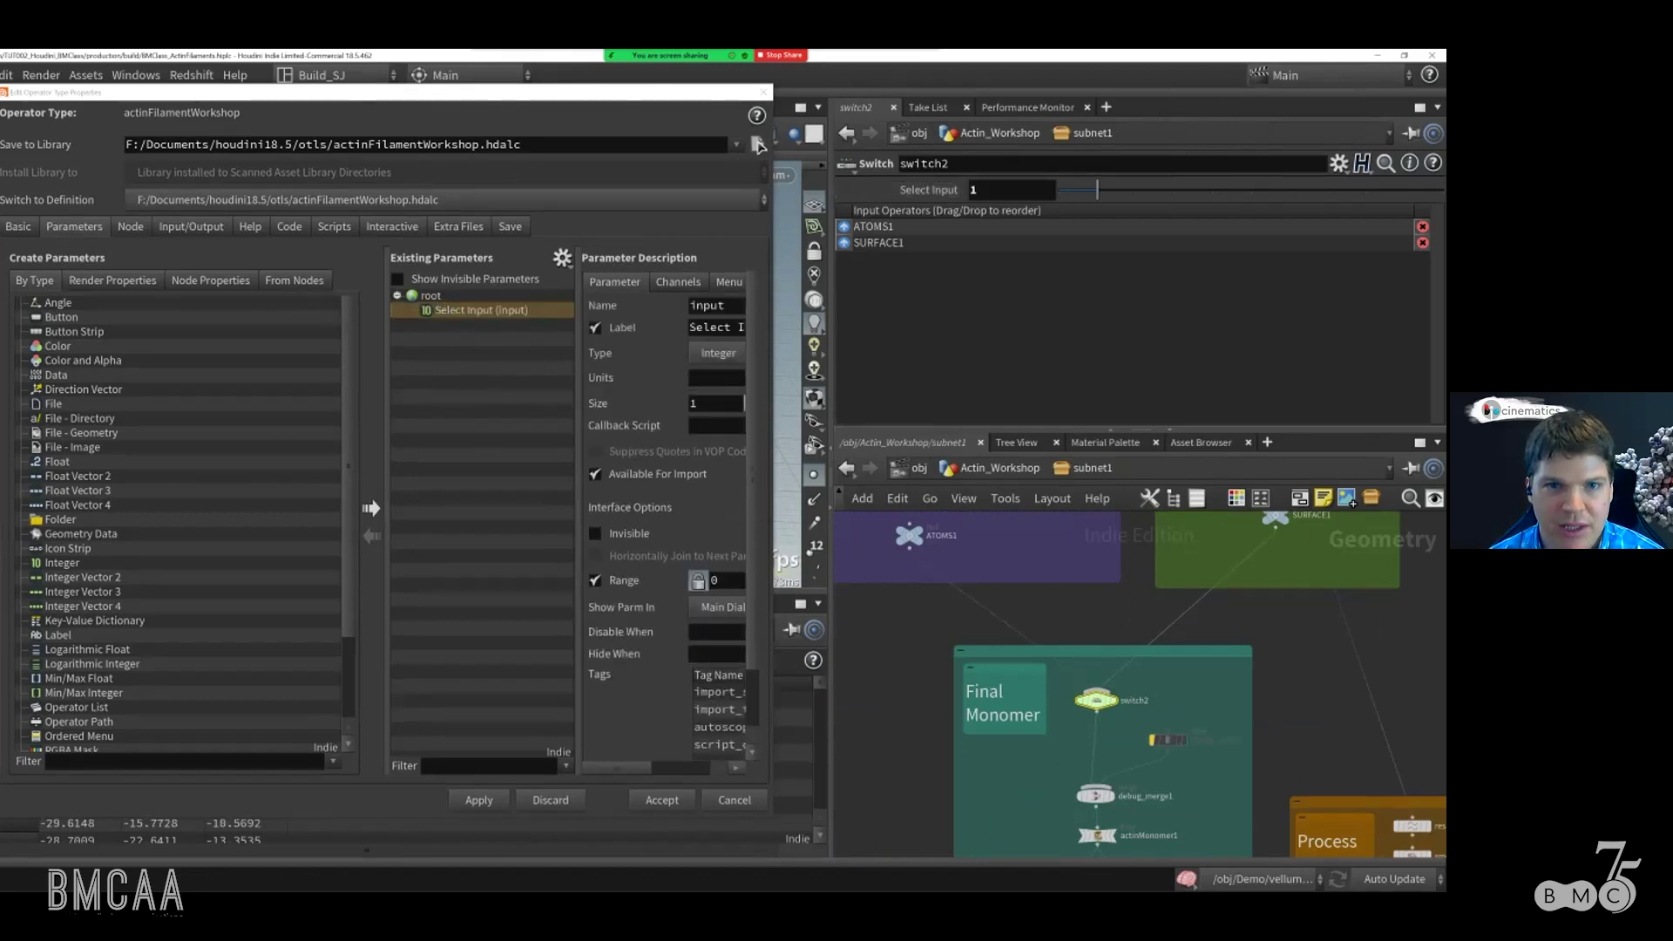
Step: Widen the operator type properties window and label the promoted Select Input parameter "Representation"
{"action": "left_click_drag", "start_coordinate": [772, 148], "coordinate": [955, 148]}
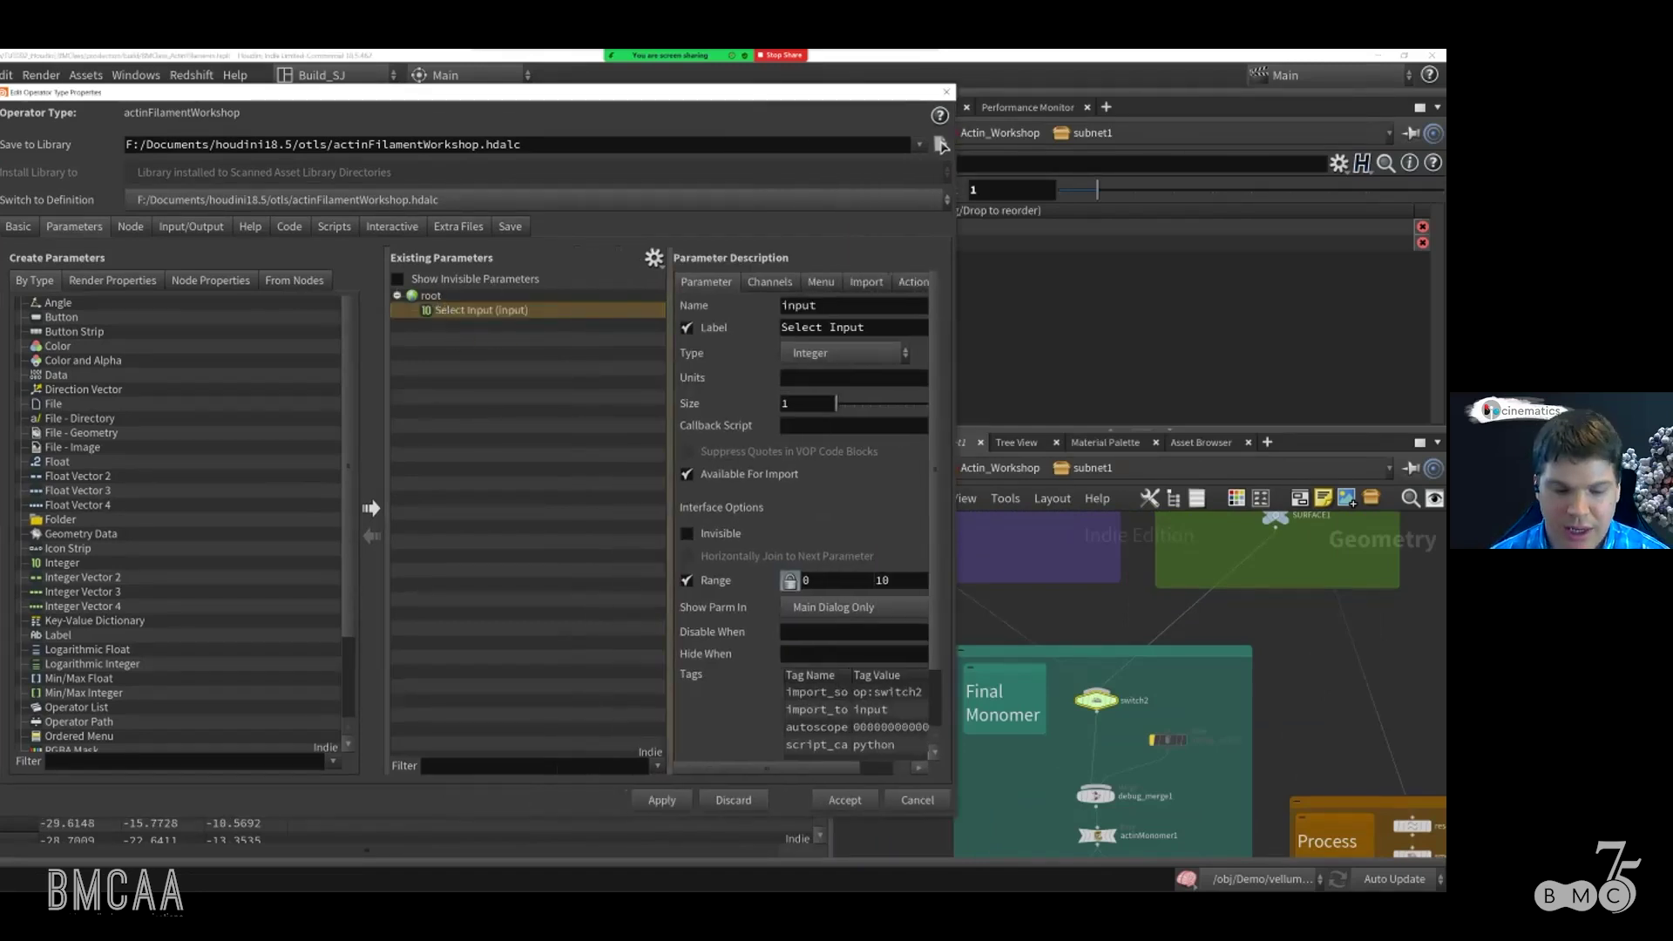
{"action": "triple_click", "coordinate": [732, 327]}
{"action": "type", "text": "R"}
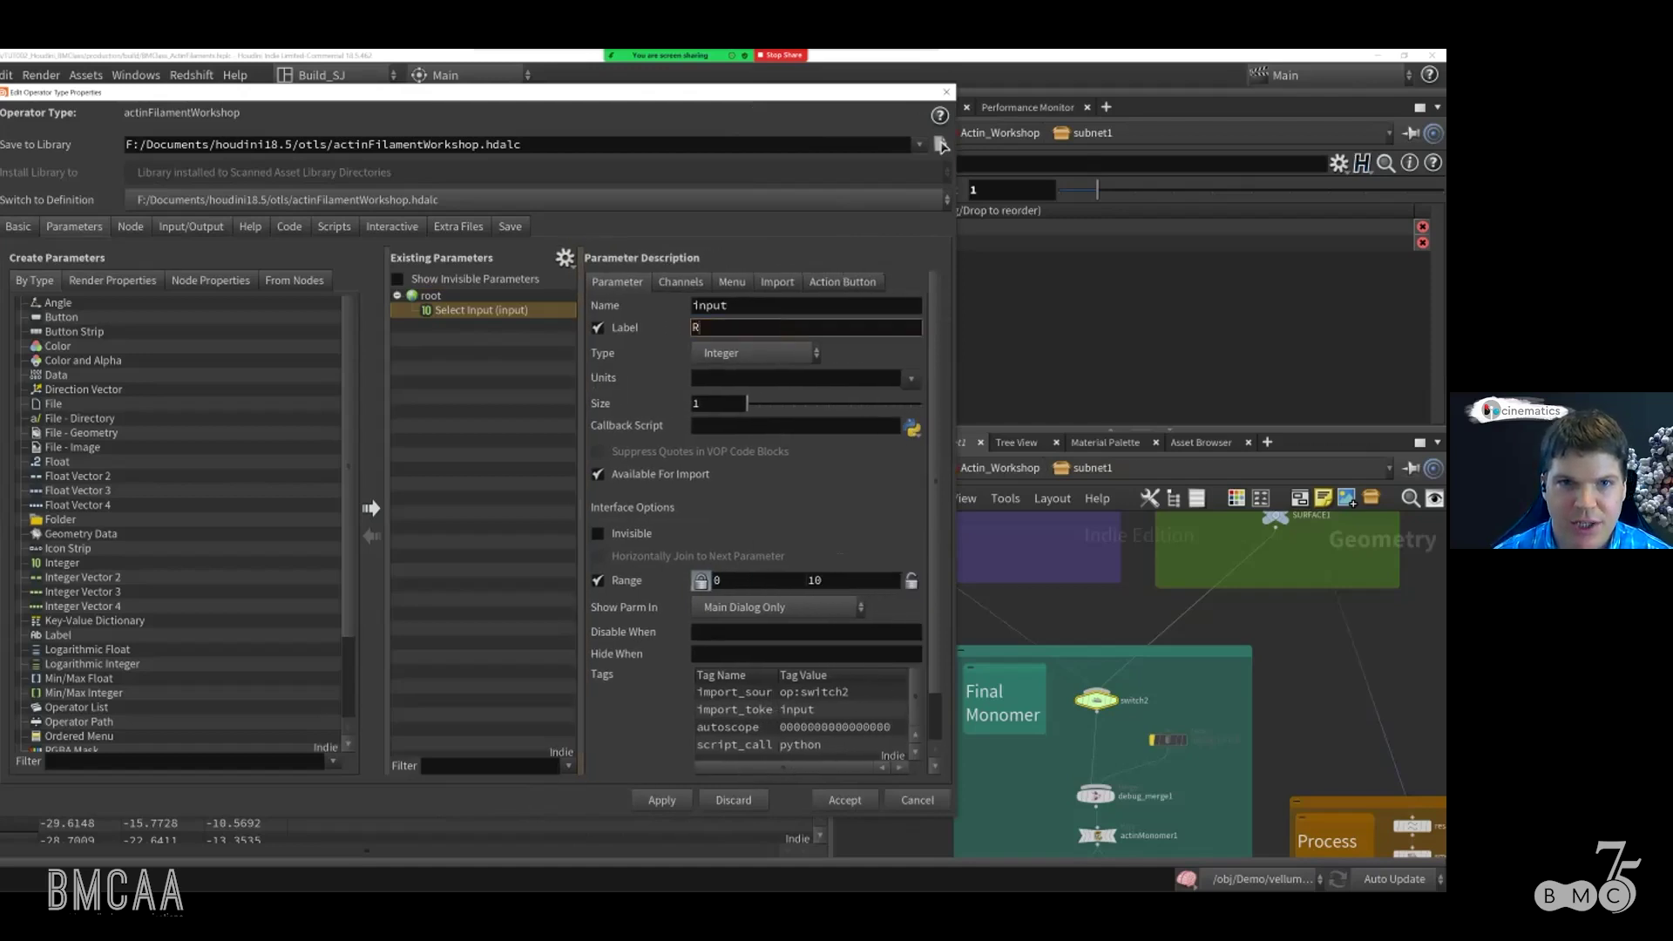
{"action": "type", "text": "epresentation"}
{"action": "key", "text": "Return"}
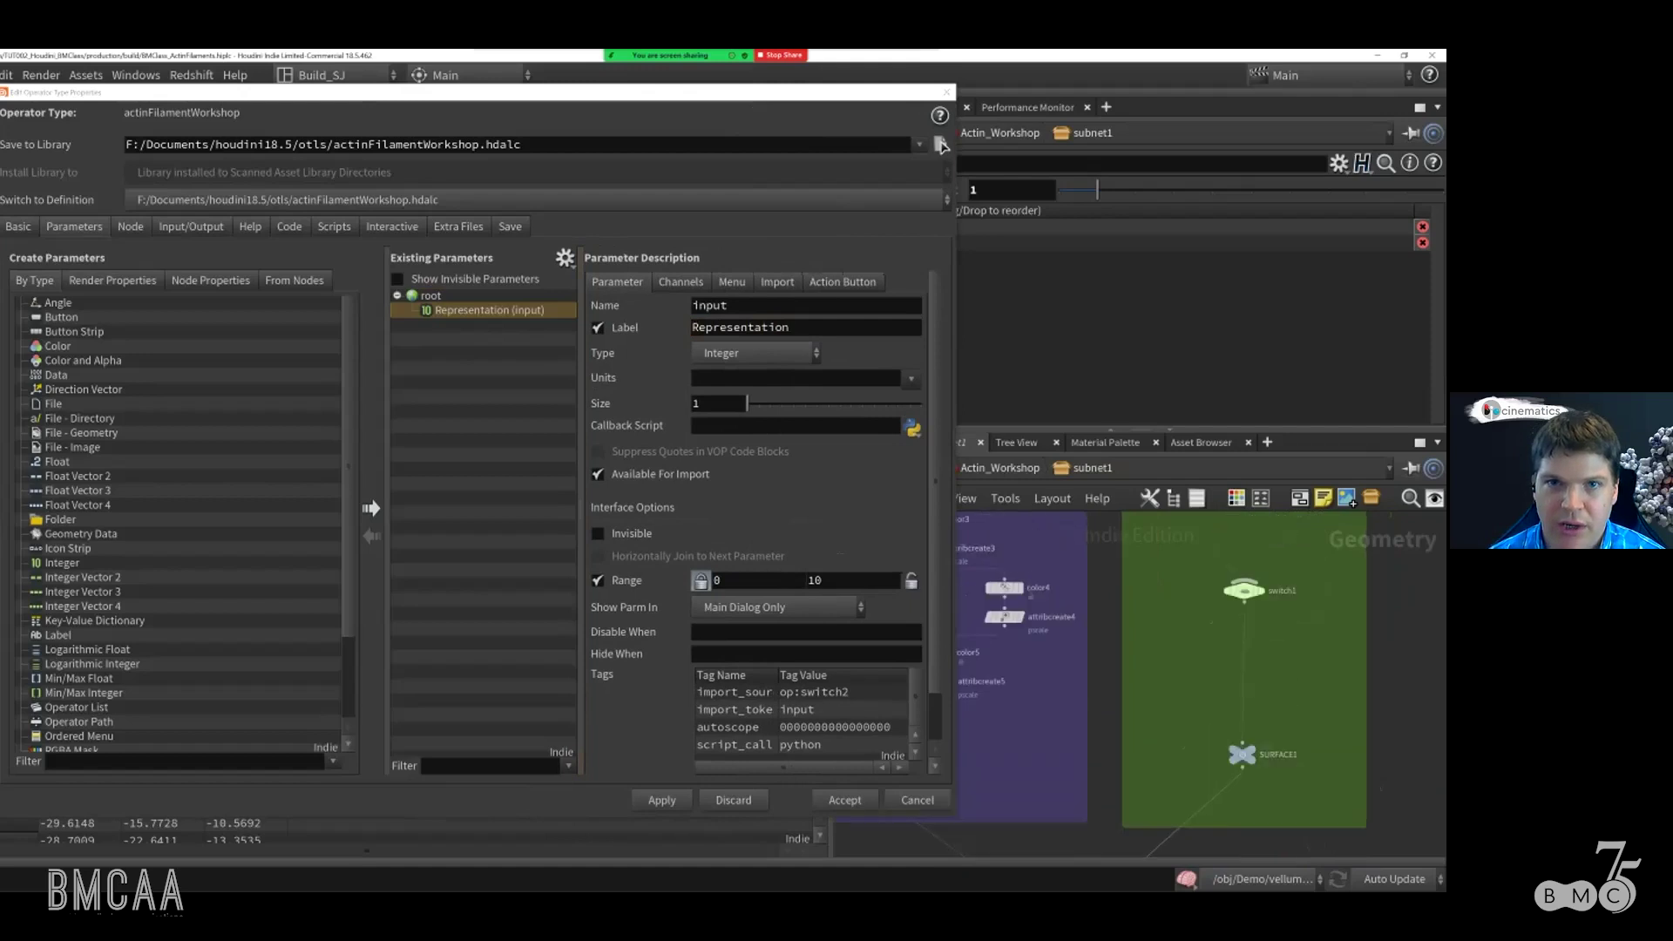
Step: Promote the Select Input parameter of switch1 in the Surface group to the asset and label it "Surface Resolution"
{"action": "left_click_drag", "start_coordinate": [819, 91], "coordinate": [759, 92]}
{"action": "left_click_drag", "start_coordinate": [929, 190], "coordinate": [374, 301]}
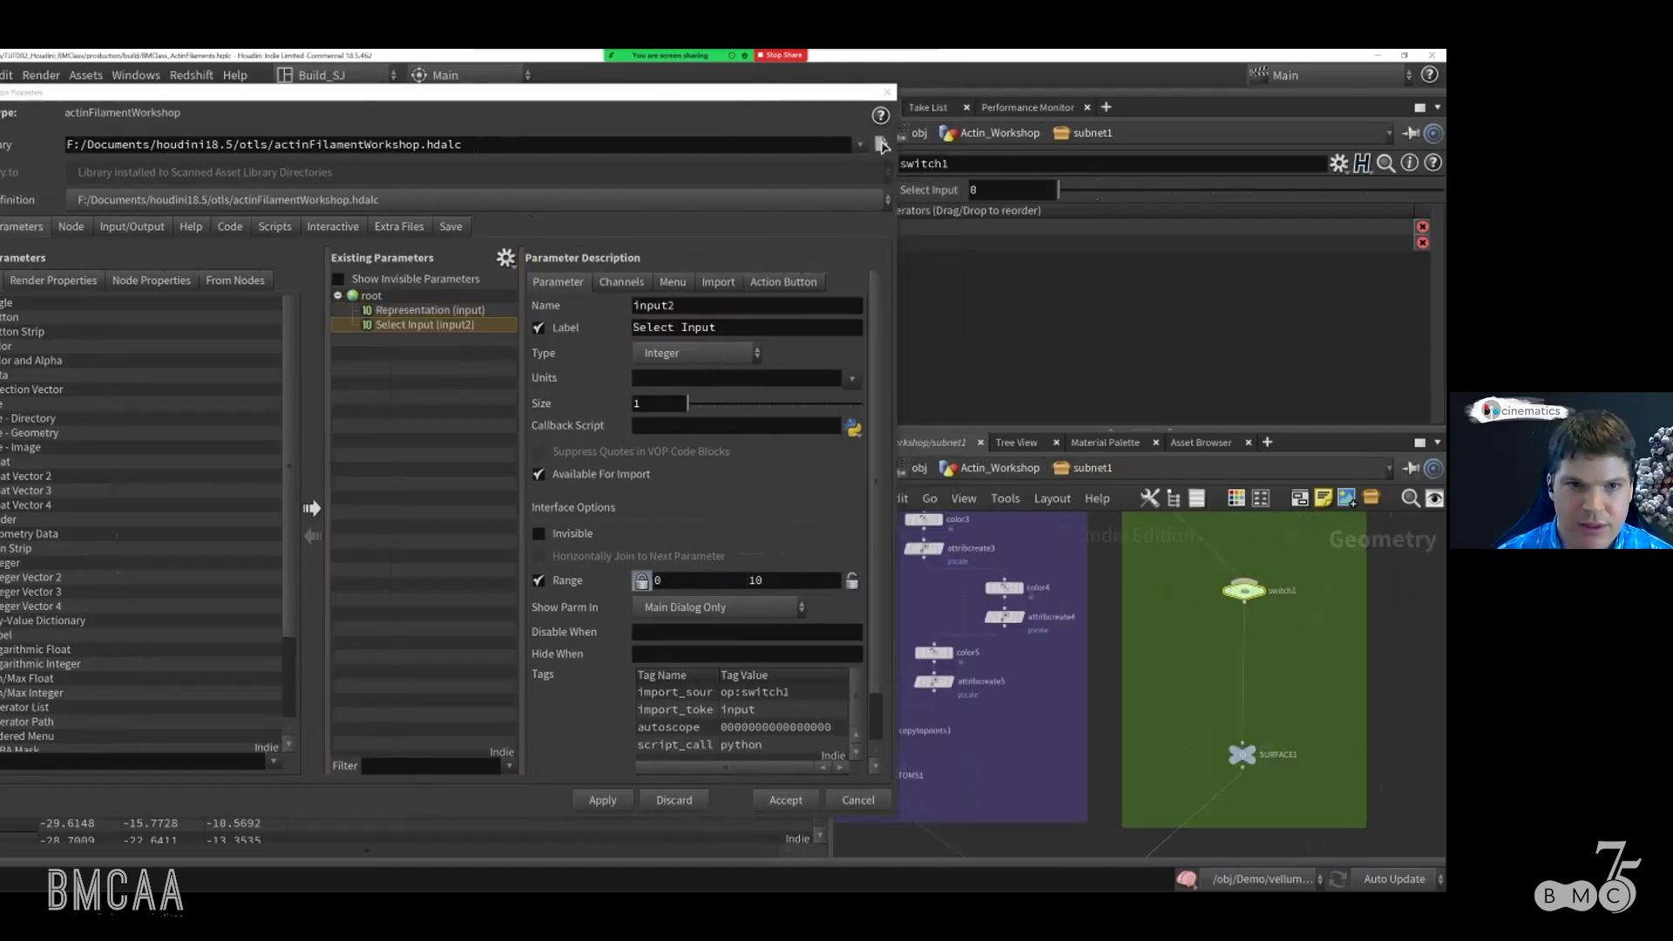
{"action": "double_click", "coordinate": [697, 327]}
{"action": "type", "text": "Surface "}
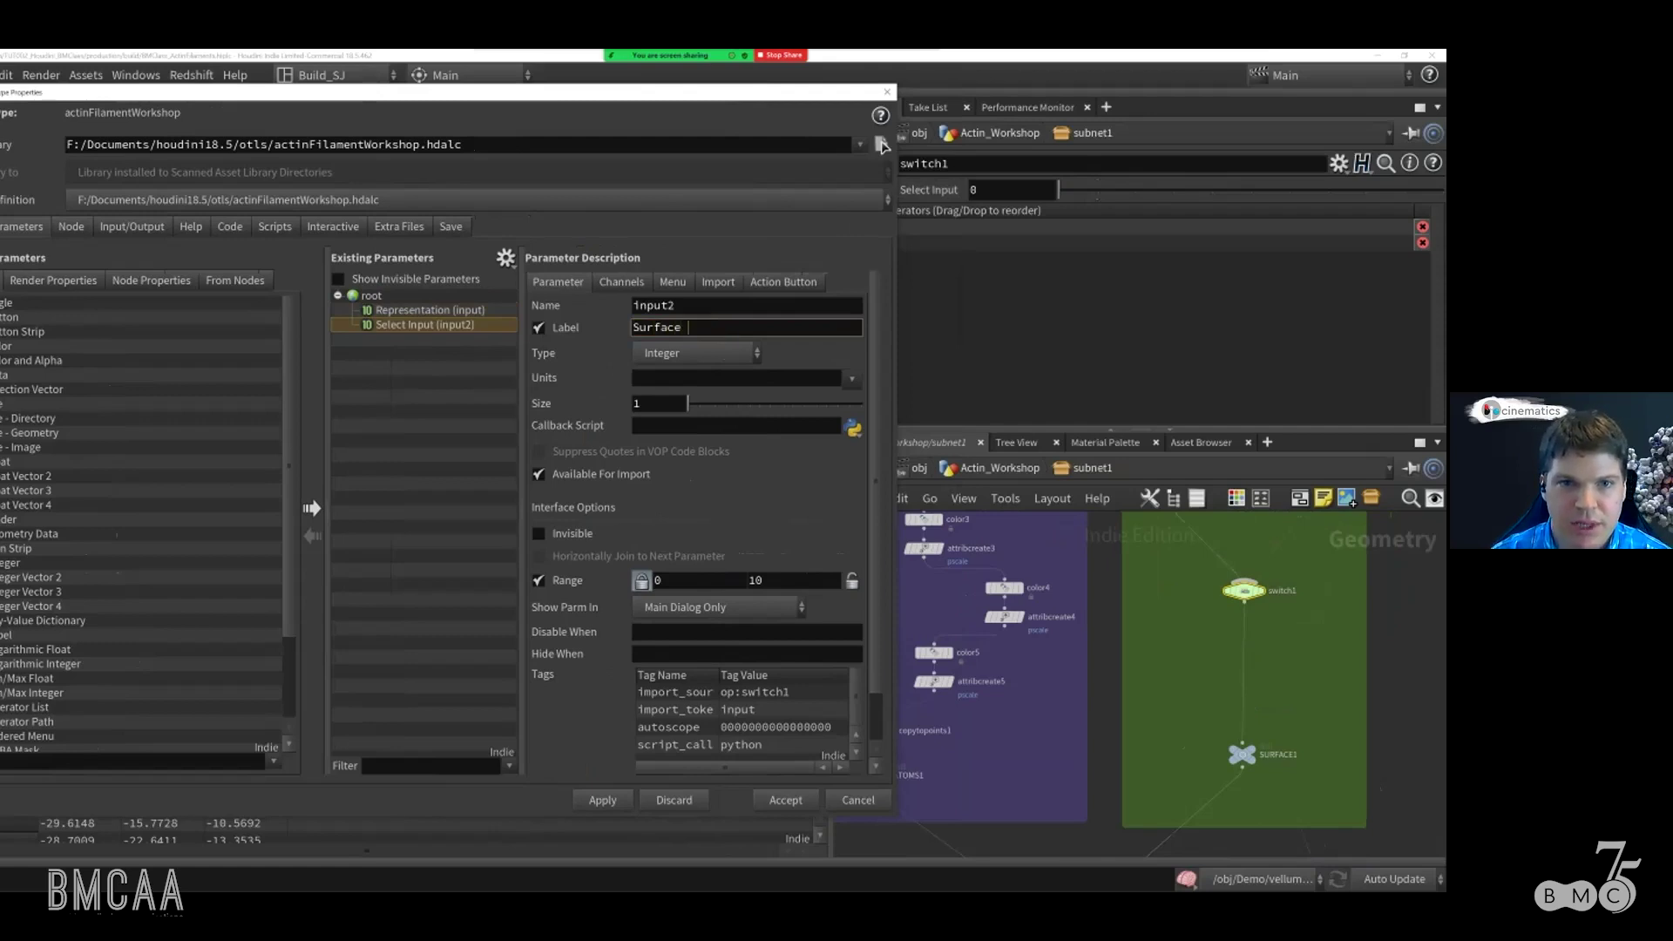
{"action": "type", "text": "Resolution"}
{"action": "key", "text": "Return"}
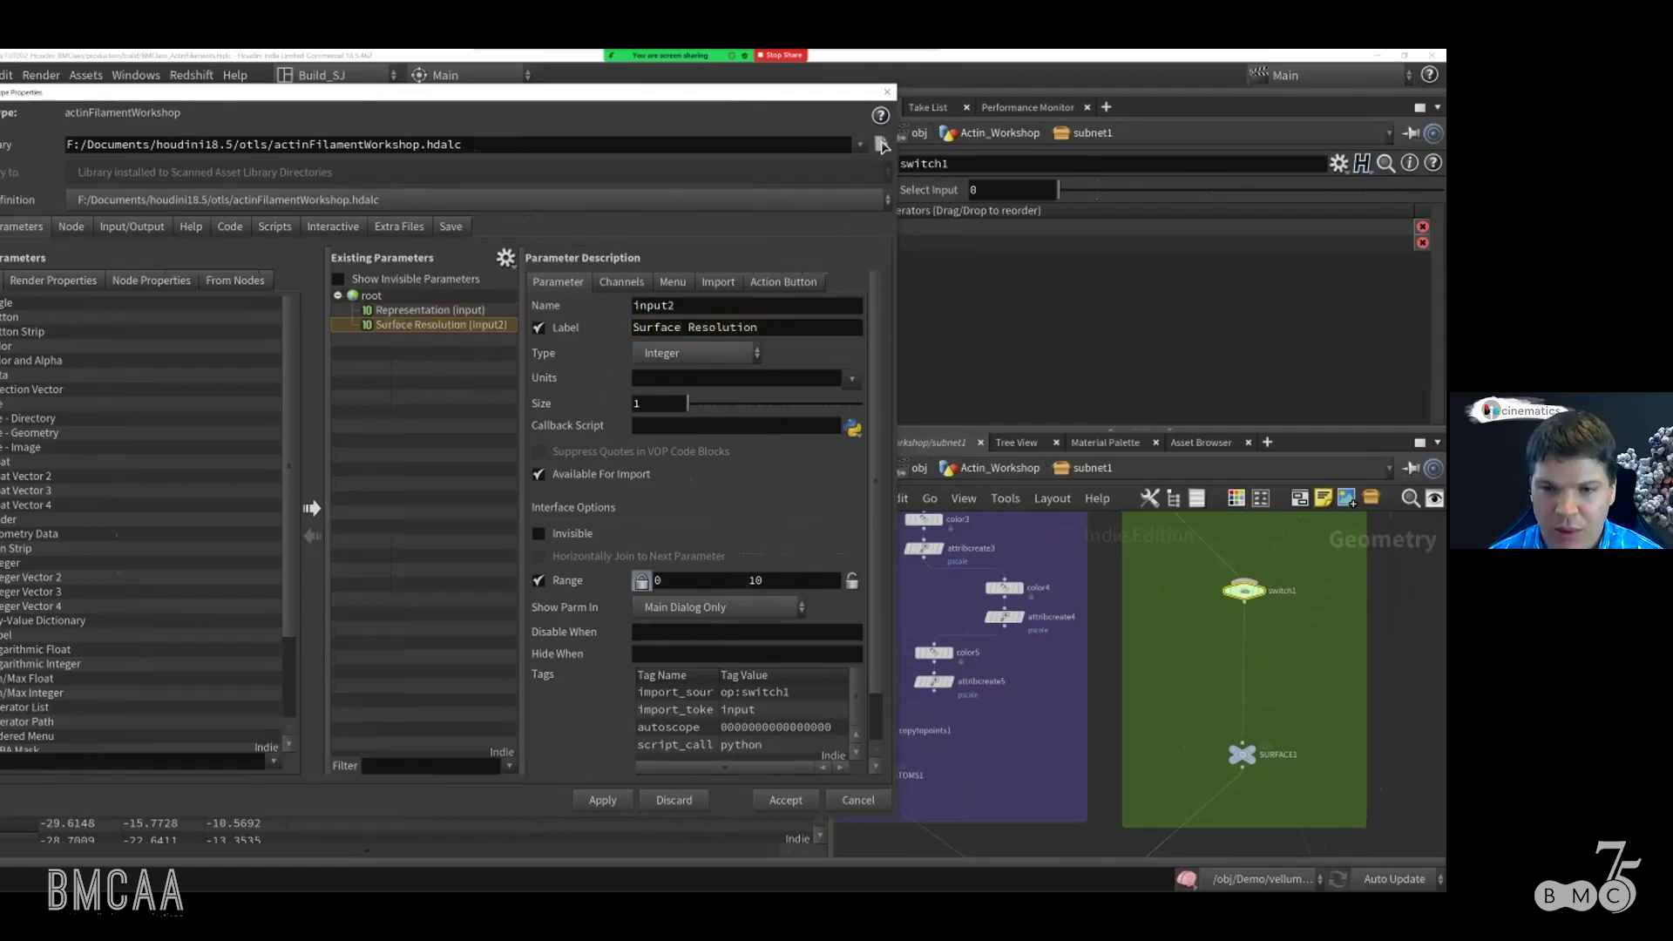
Step: Promote the Strength and Filter Quality parameters of smooth1 in the Process Curves group to the asset
{"action": "middle_click_drag", "start_coordinate": [1167, 767], "coordinate": [1280, 615]}
{"action": "middle_click_drag", "start_coordinate": [1254, 784], "coordinate": [1085, 523]}
{"action": "scroll", "coordinate": [1216, 644], "scroll_direction": "up", "scroll_amount": 2}
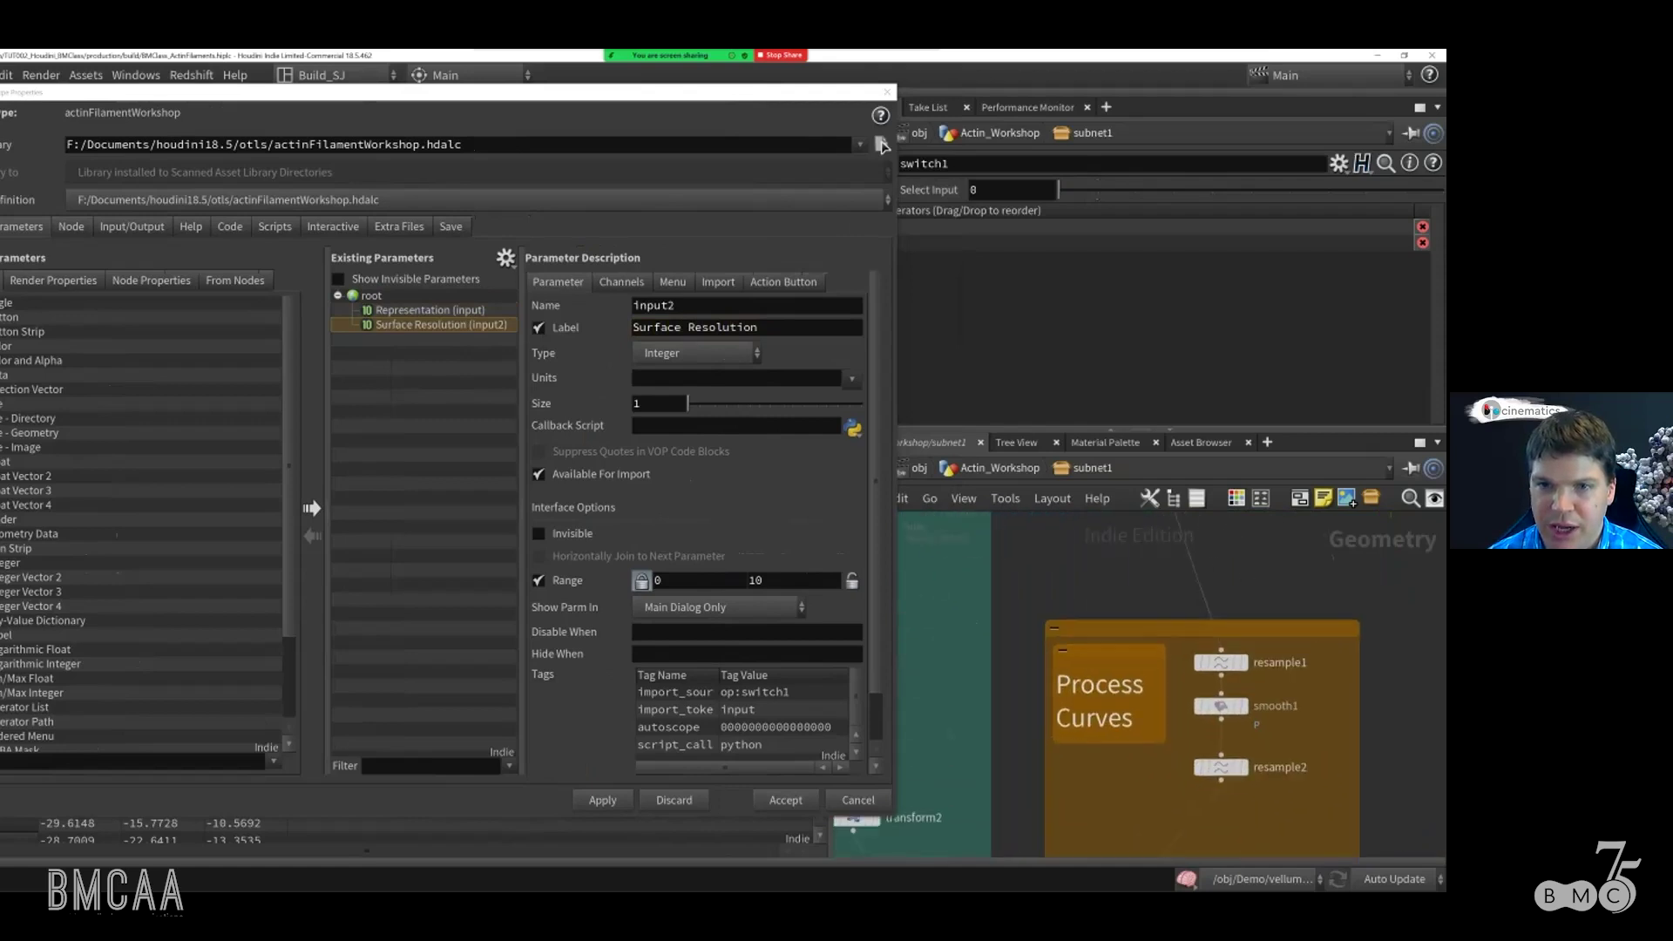
{"action": "left_click", "coordinate": [1218, 708]}
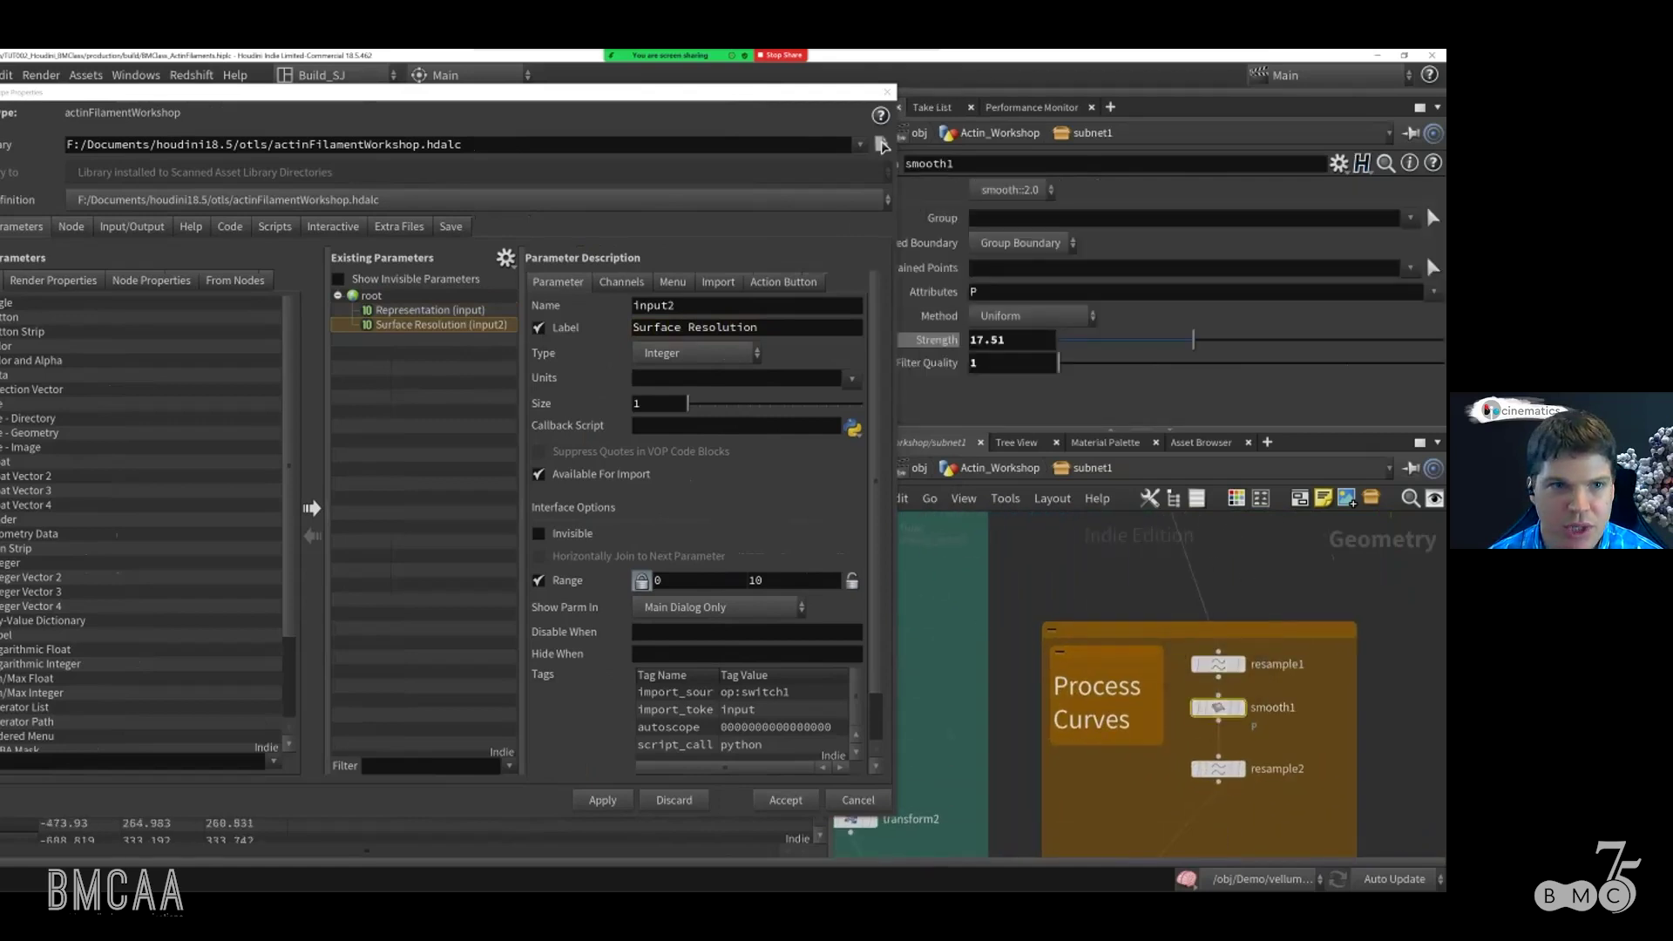
{"action": "left_click_drag", "start_coordinate": [371, 303], "coordinate": [373, 307]}
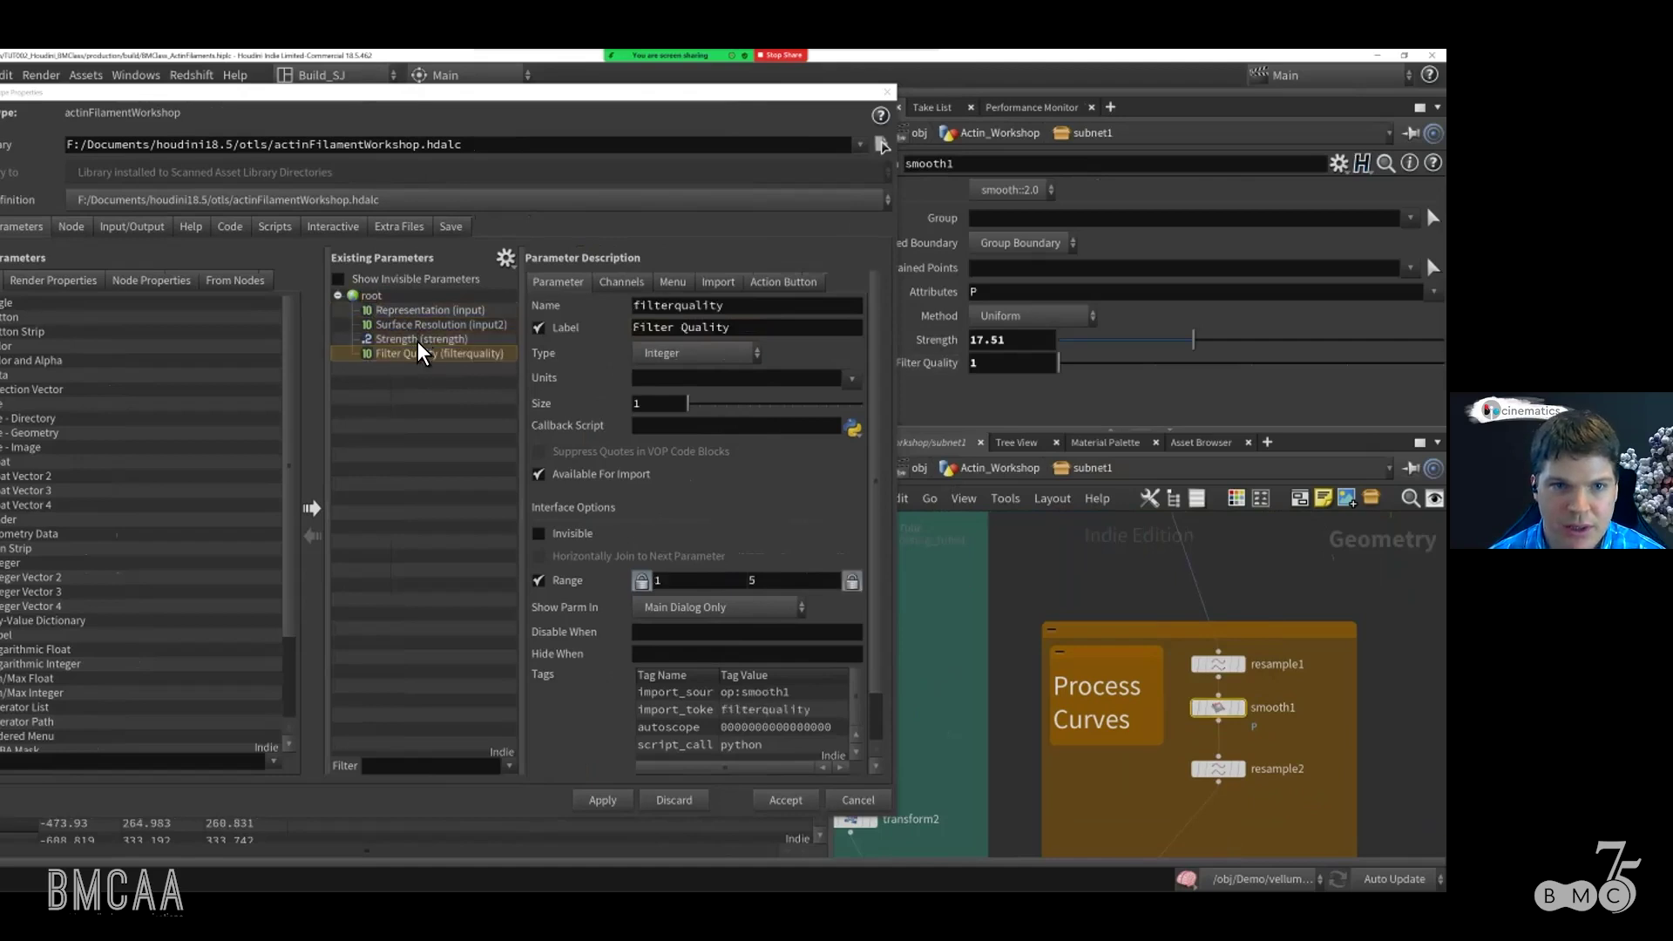
Step: Label the promoted smoothing parameters "Smooth Strength" and "Smooth Filter Quality"
{"action": "left_click", "coordinate": [634, 327]}
{"action": "type", "text": "Smooth Strength"}
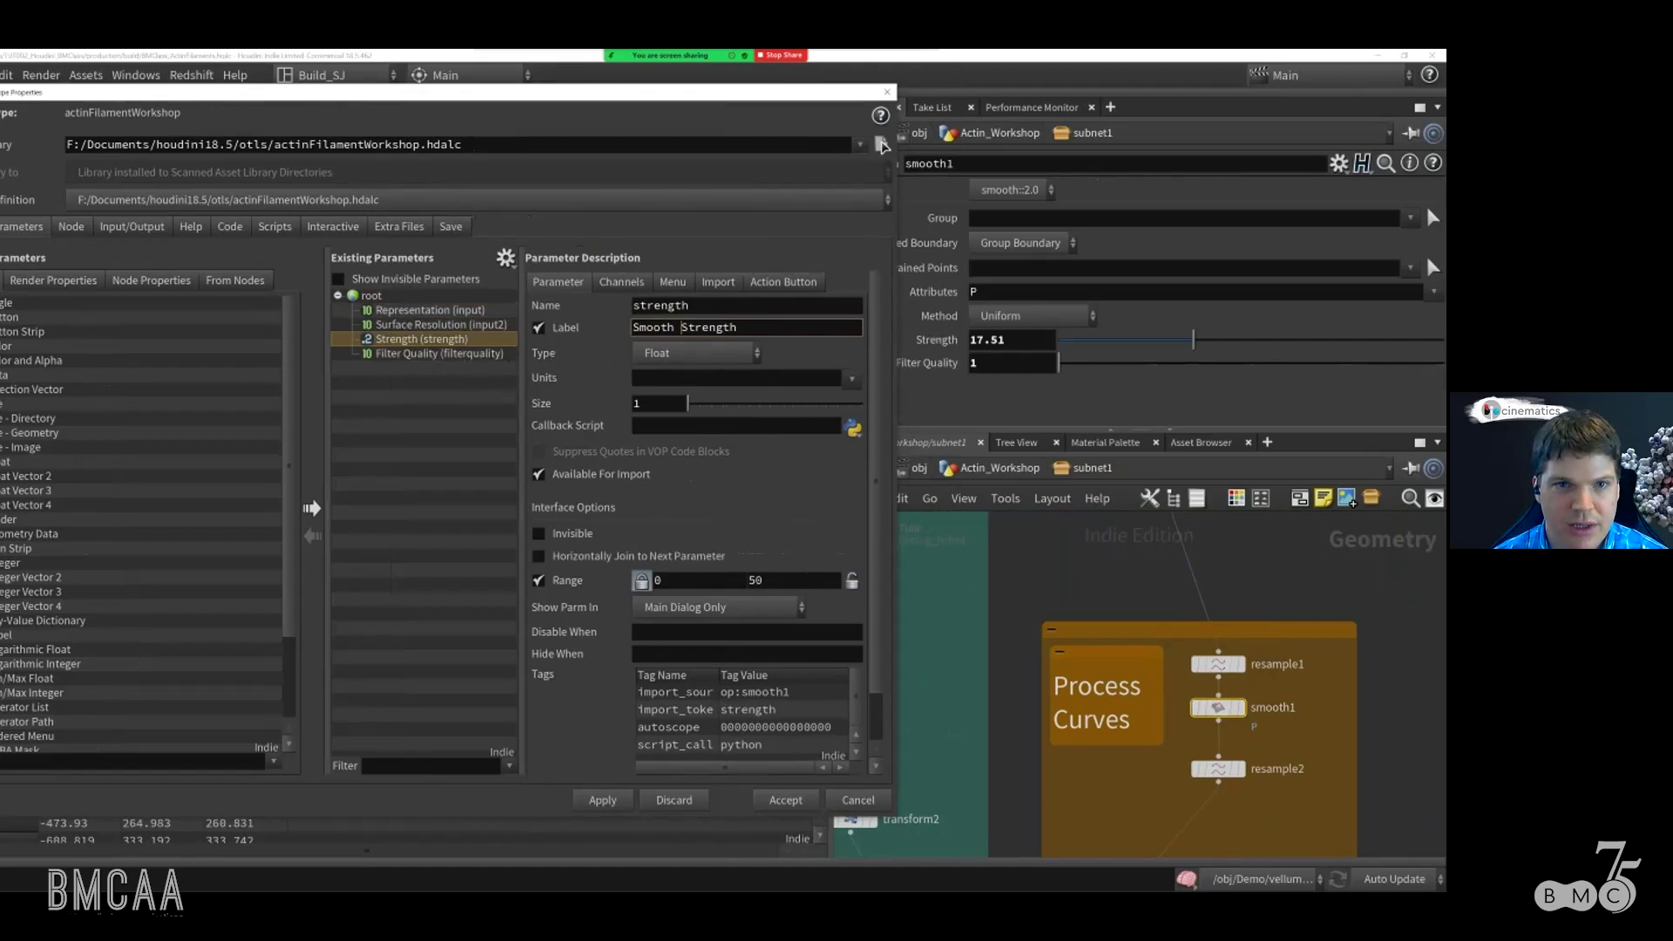
{"action": "left_click", "coordinate": [435, 353]}
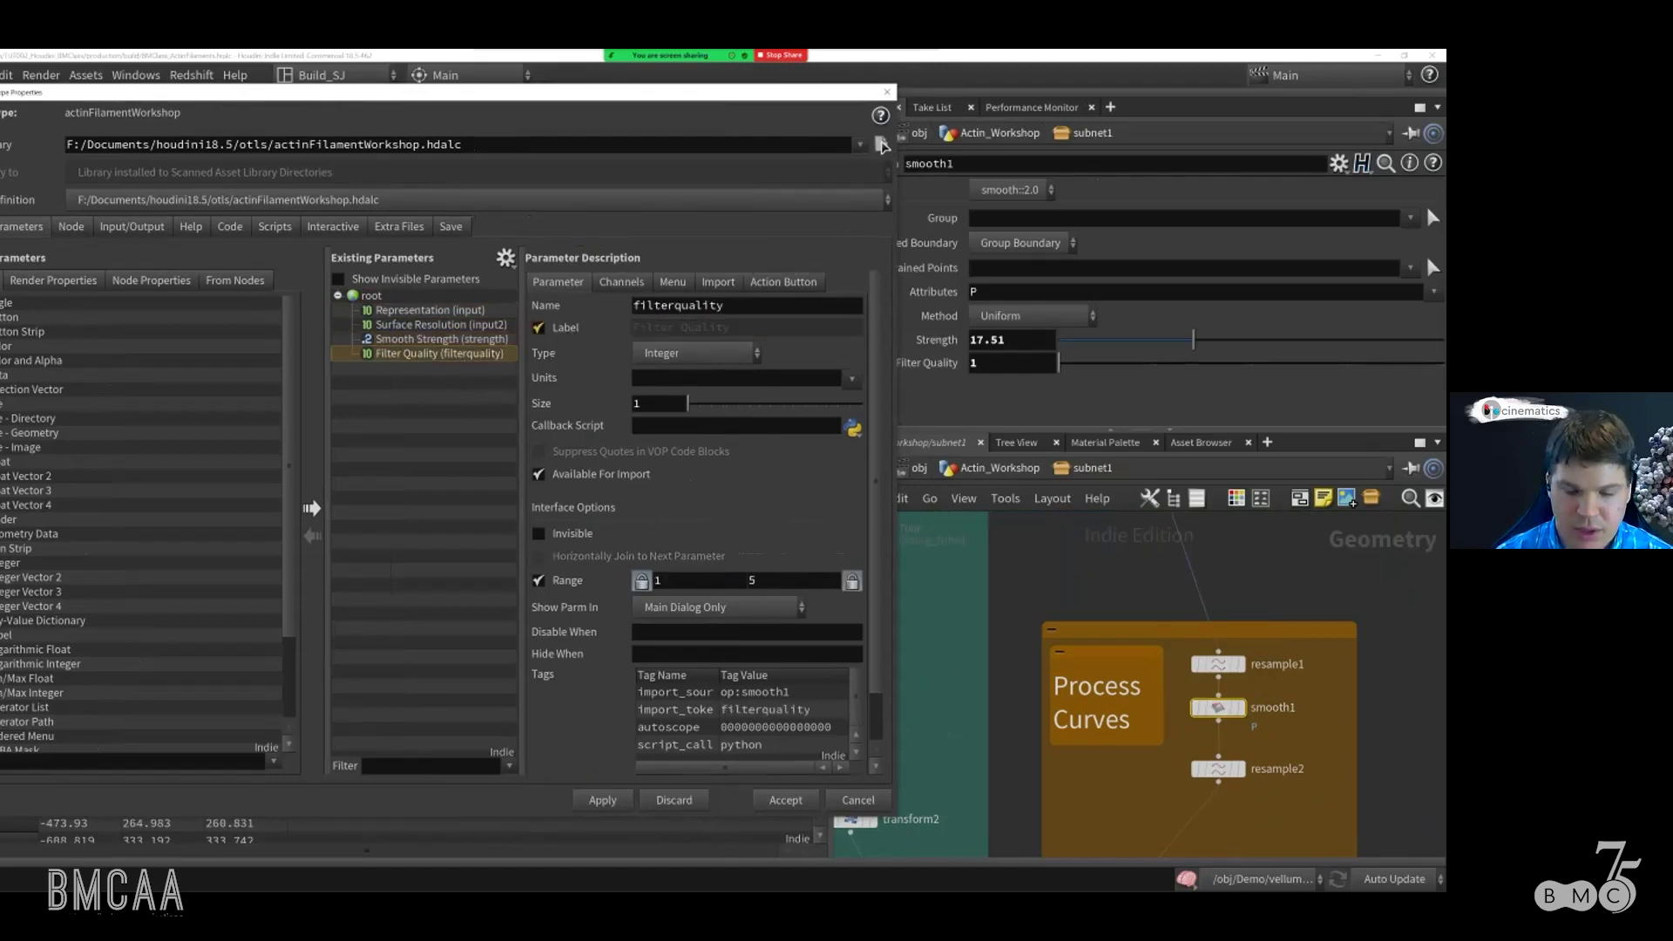
{"action": "left_click", "coordinate": [633, 326]}
{"action": "type", "text": "Smooth"}
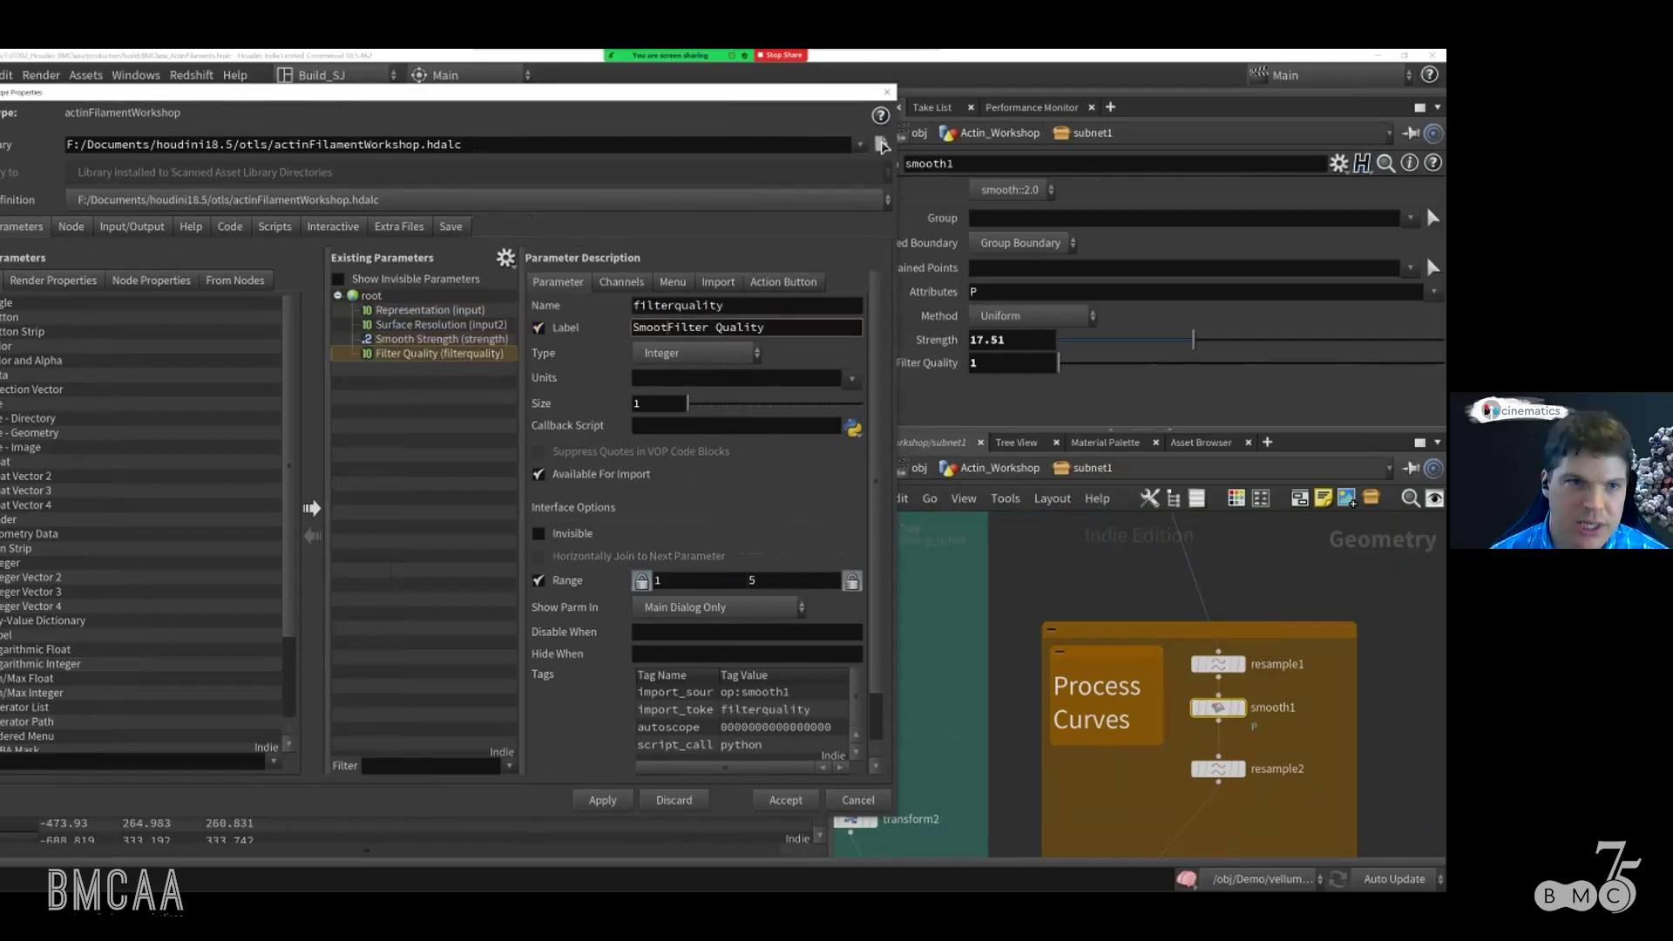
{"action": "key", "text": "Return"}
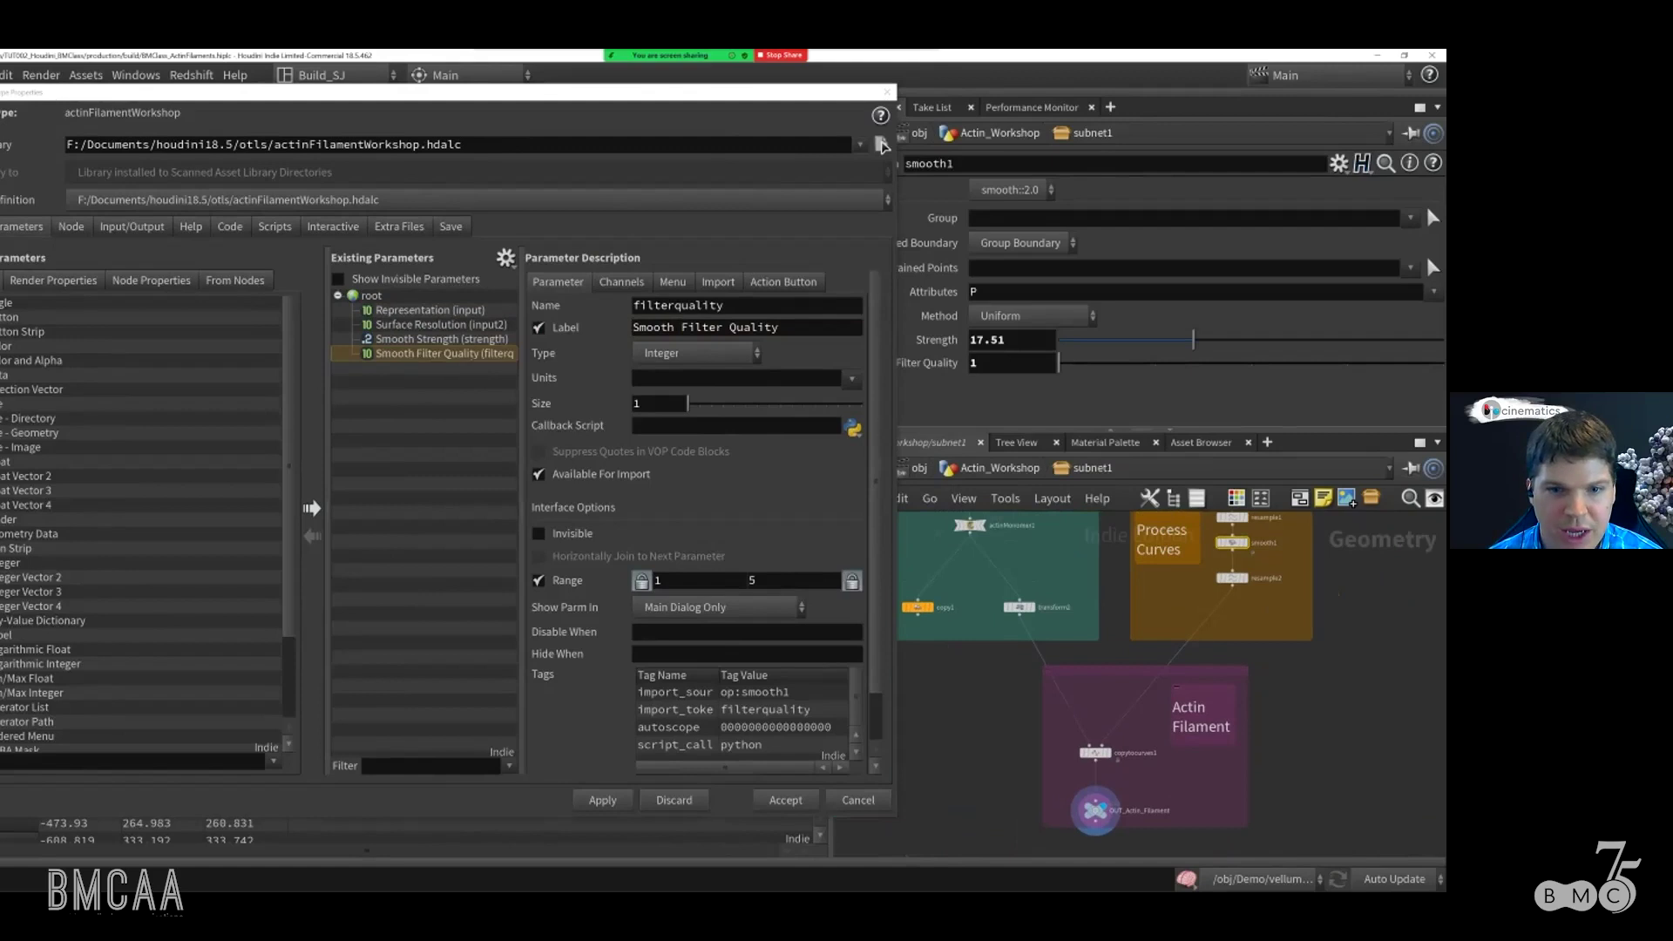
Step: Apply the parameter changes, return to the Actin_Workshop level and accept the operator type properties
{"action": "left_click", "coordinate": [602, 799]}
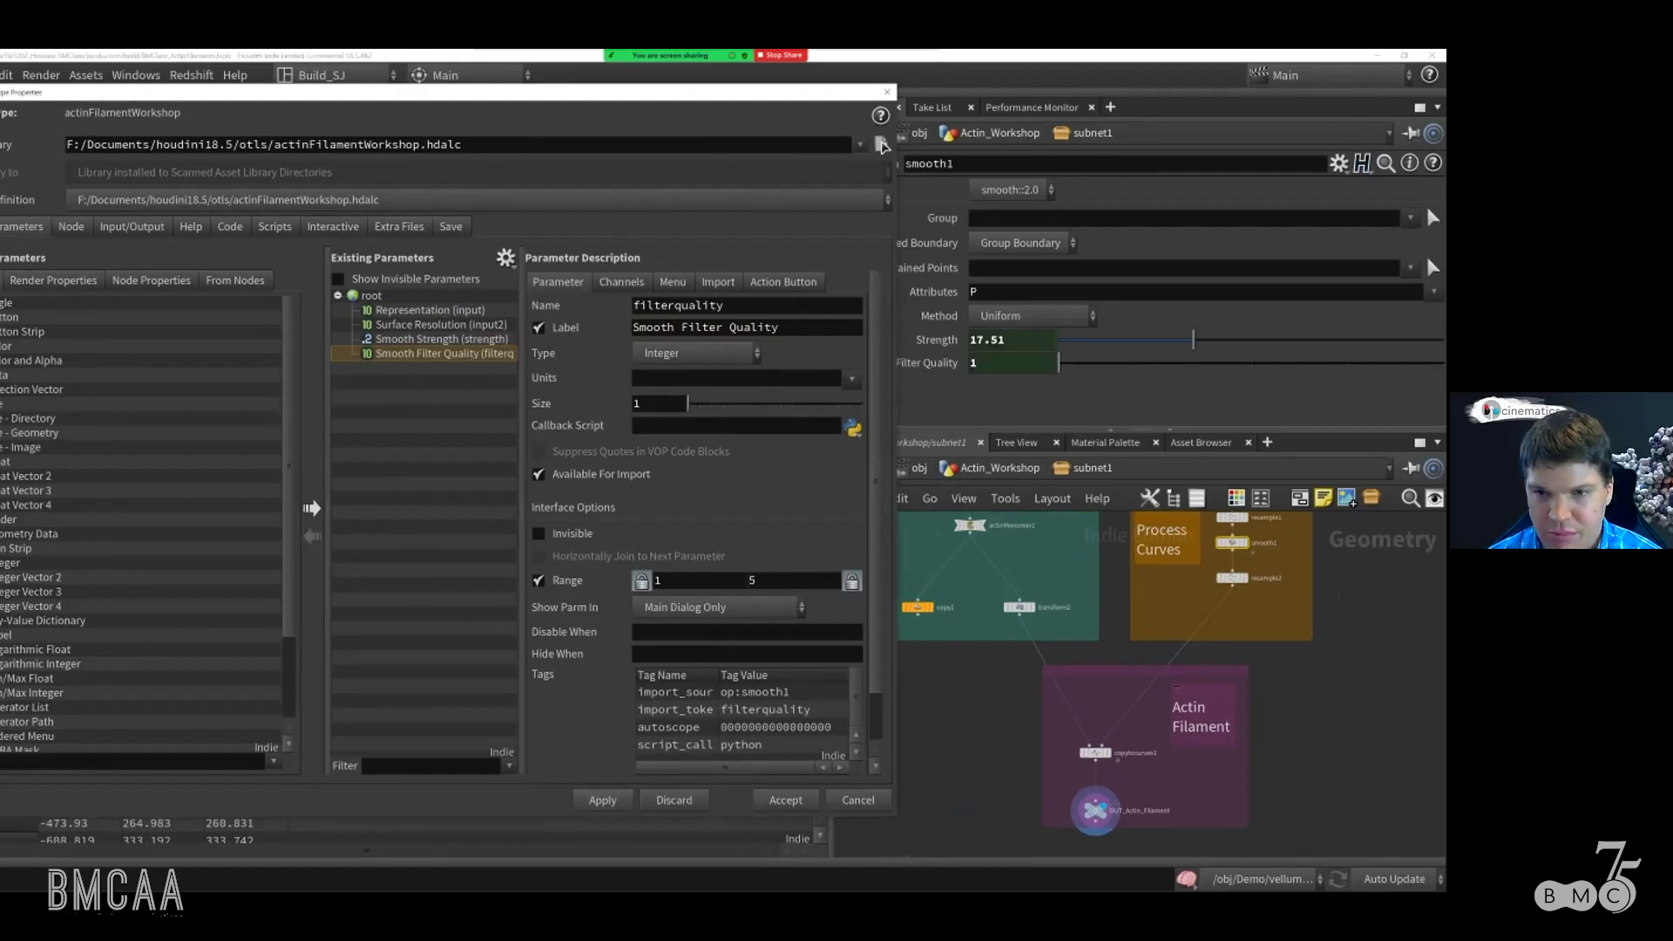
{"action": "key", "text": "u"}
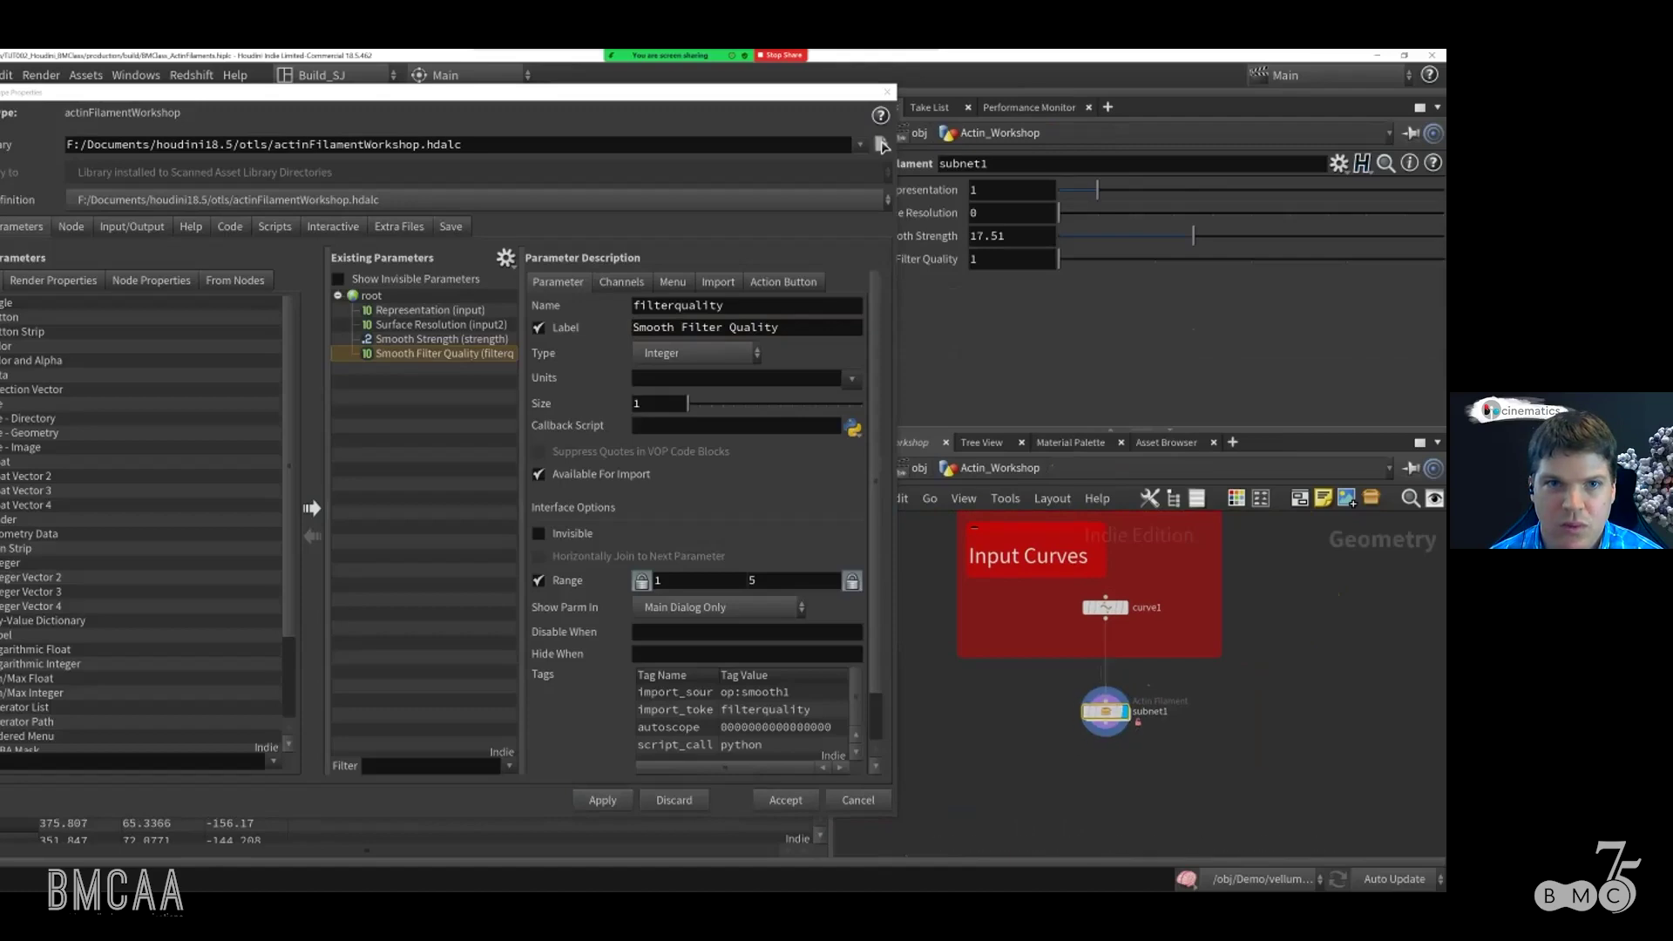
{"action": "left_click_drag", "start_coordinate": [896, 145], "coordinate": [749, 139]}
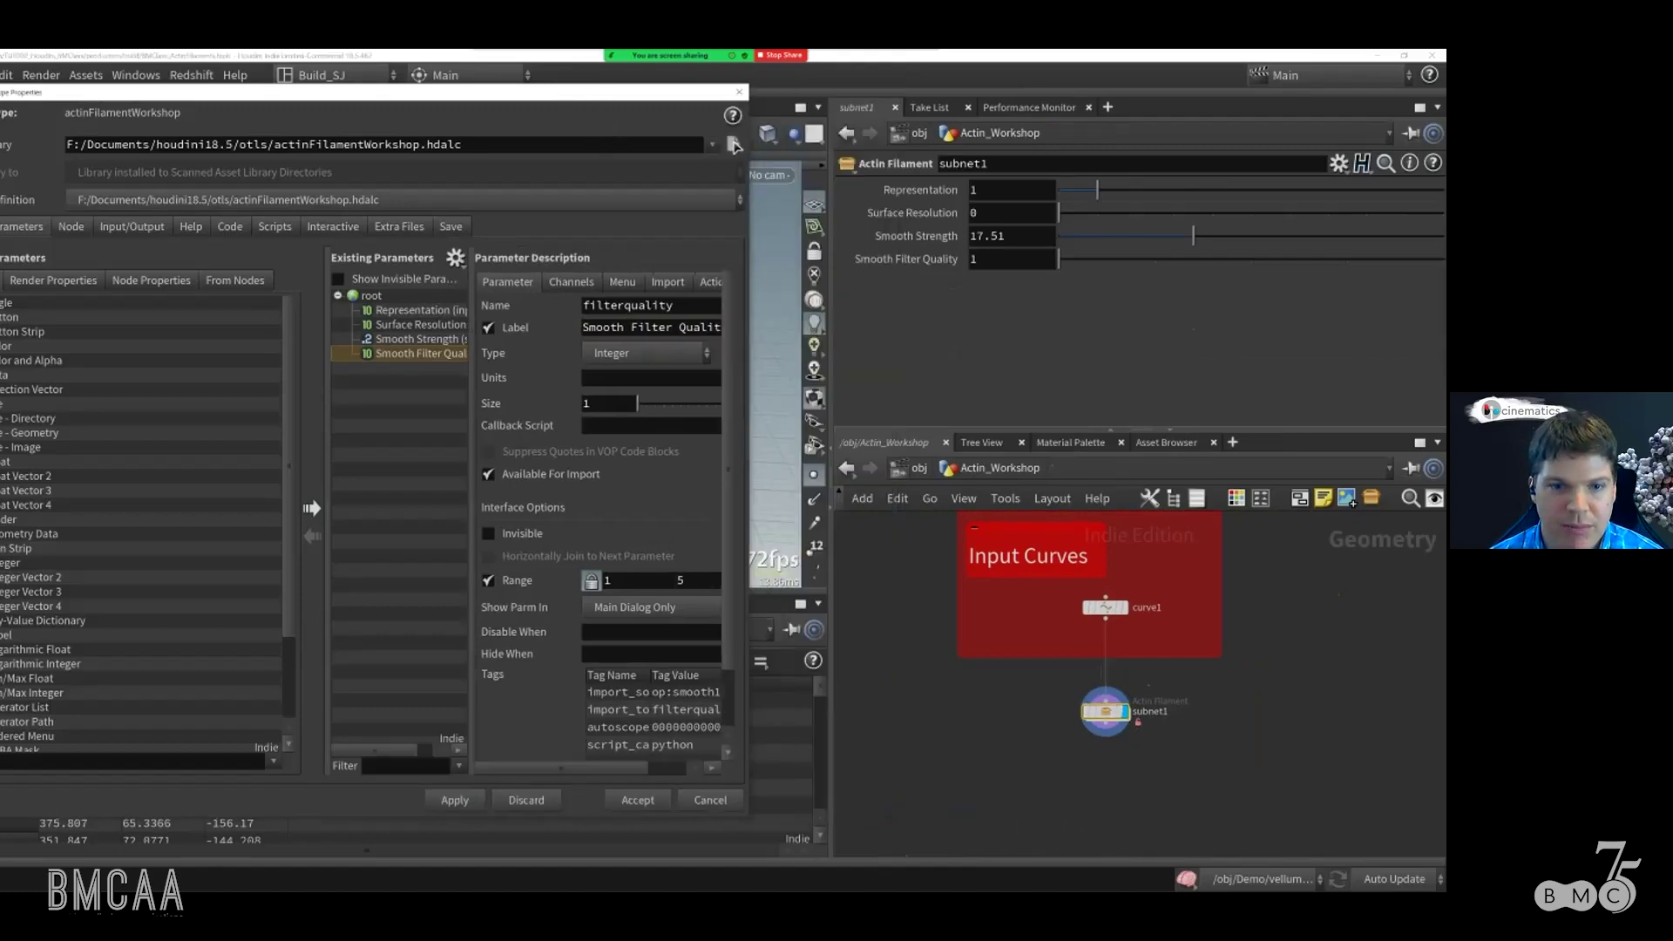
{"action": "left_click_drag", "start_coordinate": [593, 94], "coordinate": [685, 109]}
{"action": "left_click", "coordinate": [730, 814]}
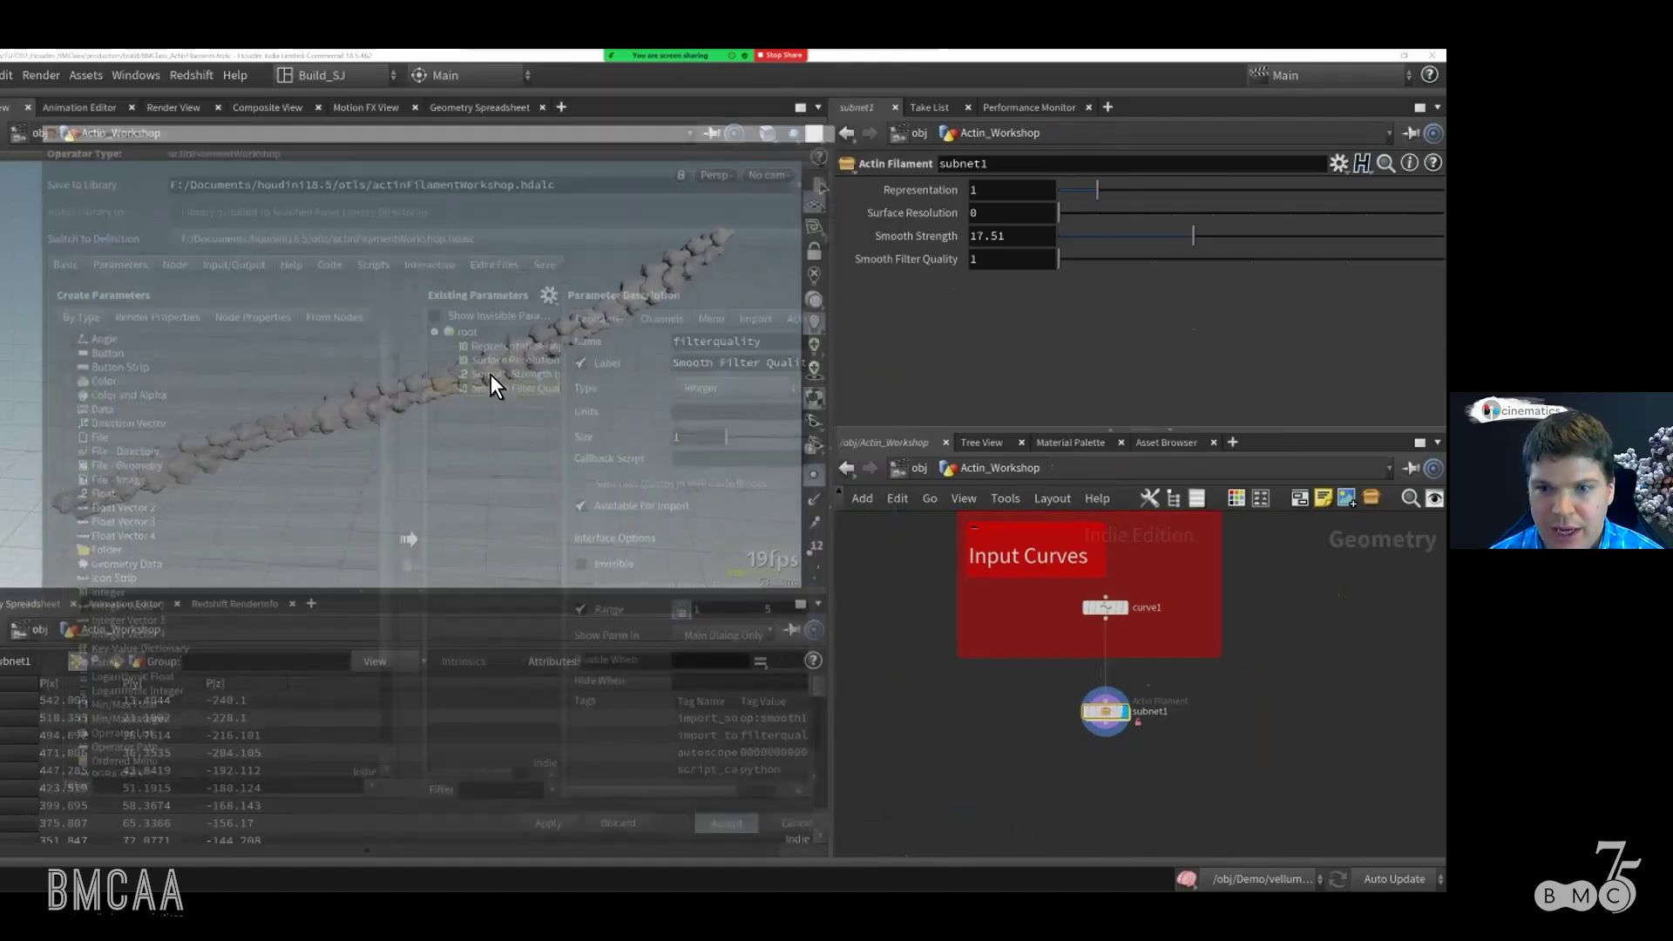
Step: Test the asset's Representation at 0 with a close-up of the filament, and return it to 1
{"action": "left_click_drag", "start_coordinate": [1105, 711], "coordinate": [1104, 683]}
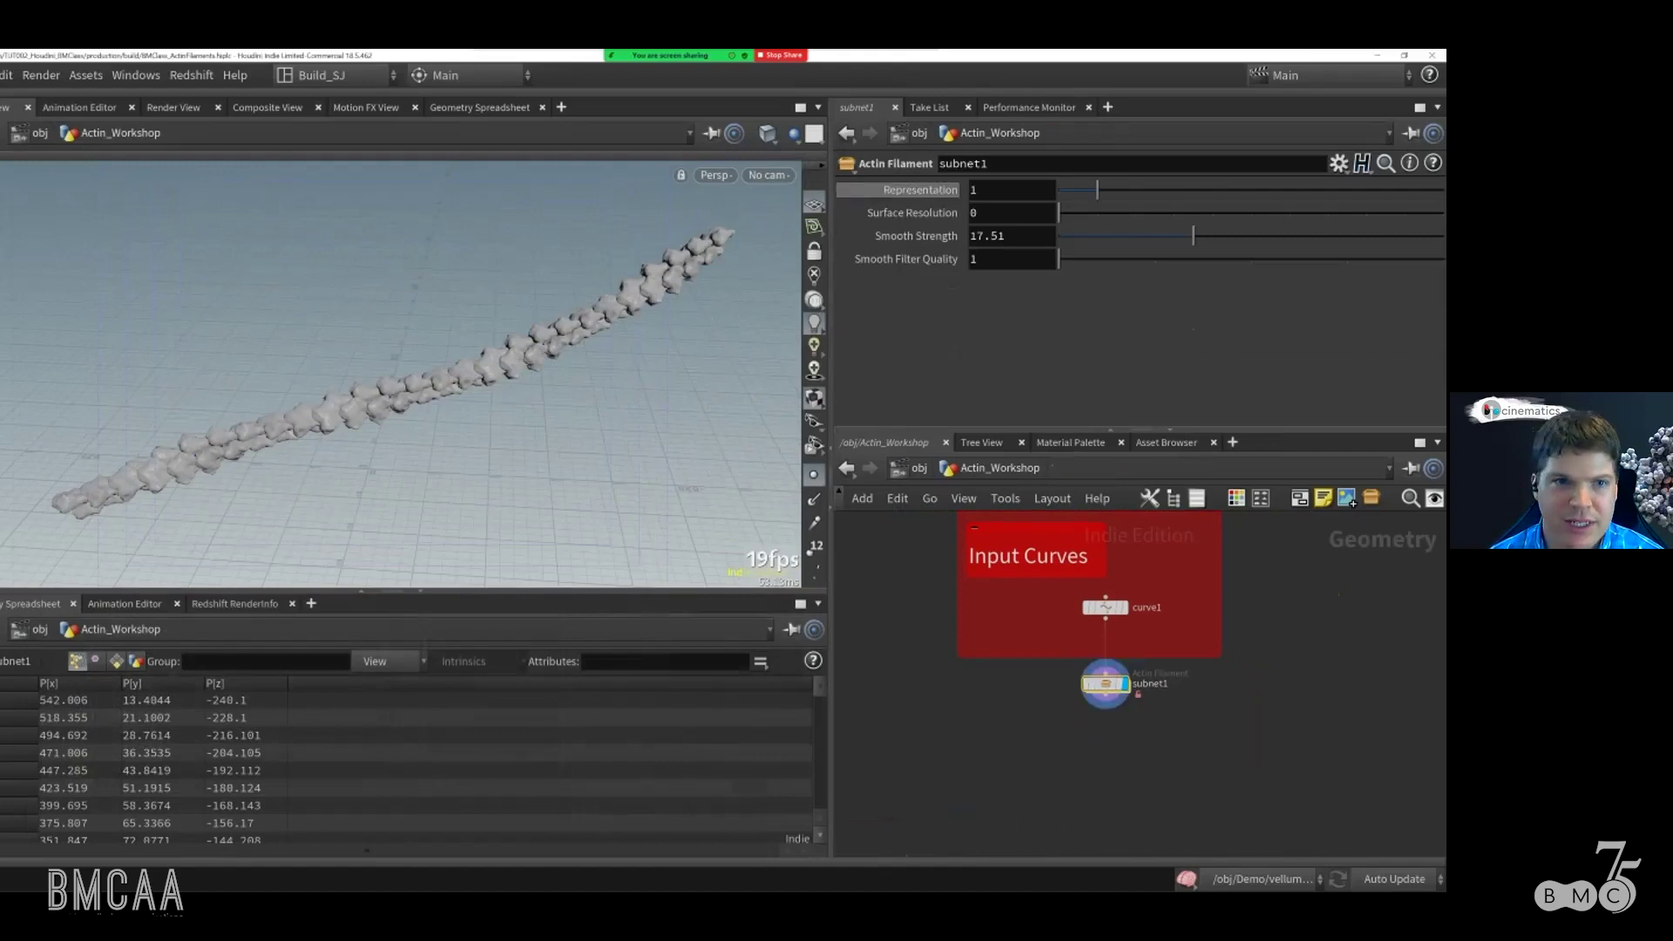
{"action": "scroll", "coordinate": [336, 429], "scroll_direction": "up", "scroll_amount": 3}
{"action": "left_click_drag", "start_coordinate": [336, 429], "coordinate": [463, 354]}
{"action": "scroll", "coordinate": [462, 354], "scroll_direction": "up", "scroll_amount": 5}
{"action": "left_click_drag", "start_coordinate": [1097, 190], "coordinate": [1058, 189]}
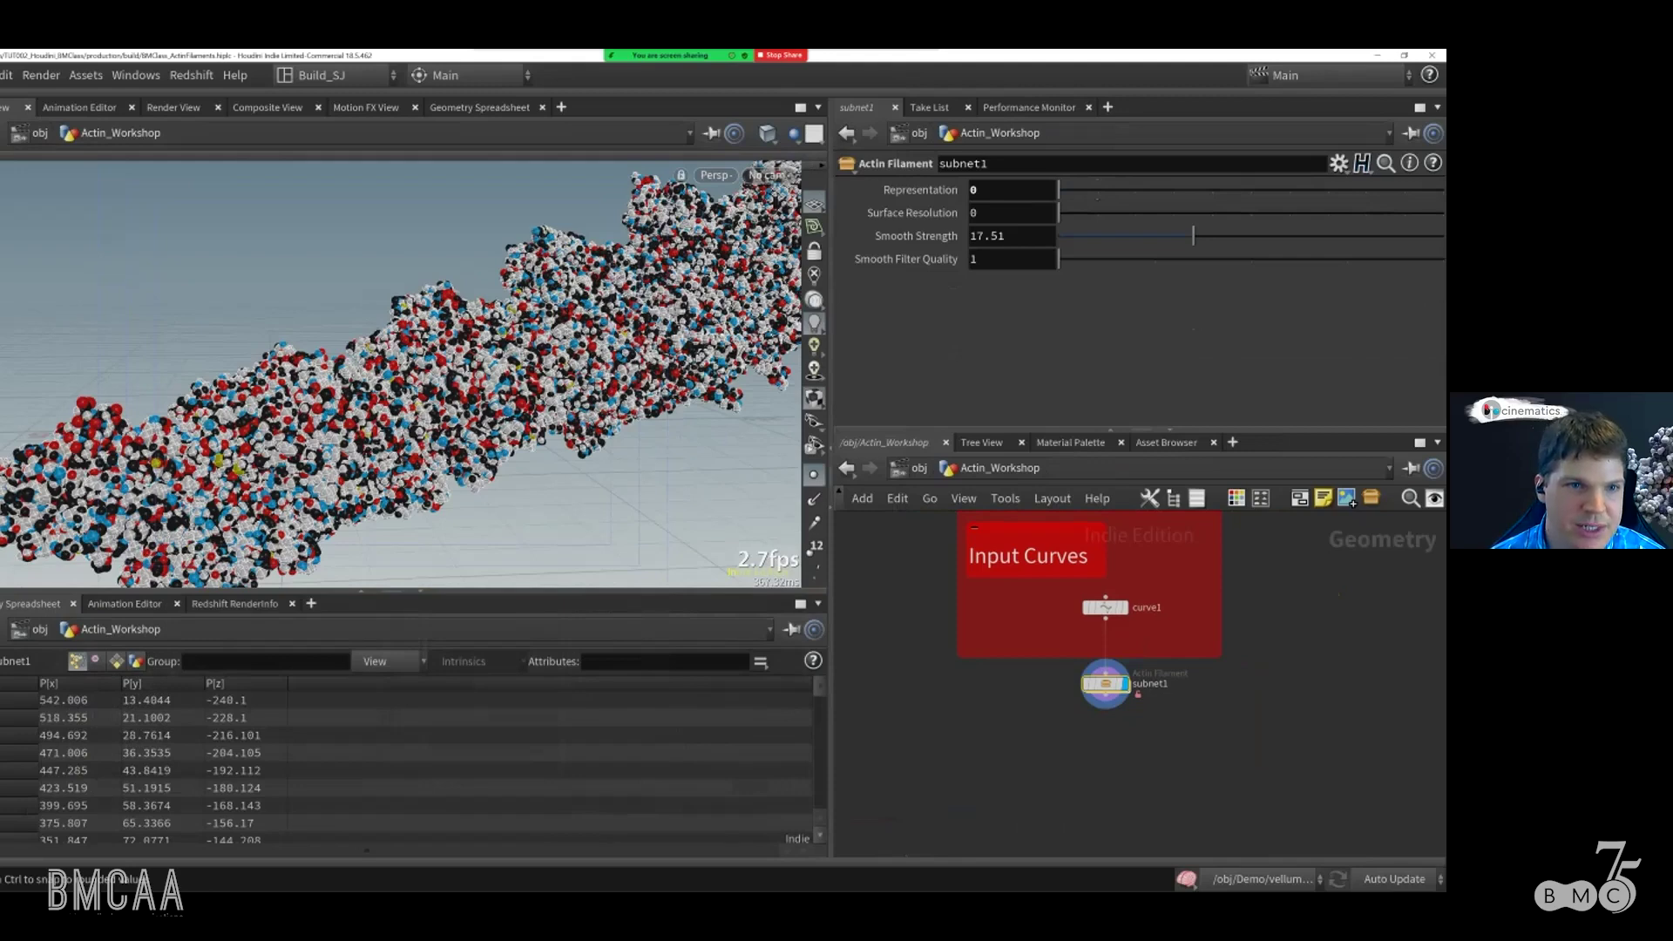
{"action": "scroll", "coordinate": [399, 393], "scroll_direction": "up", "scroll_amount": 3}
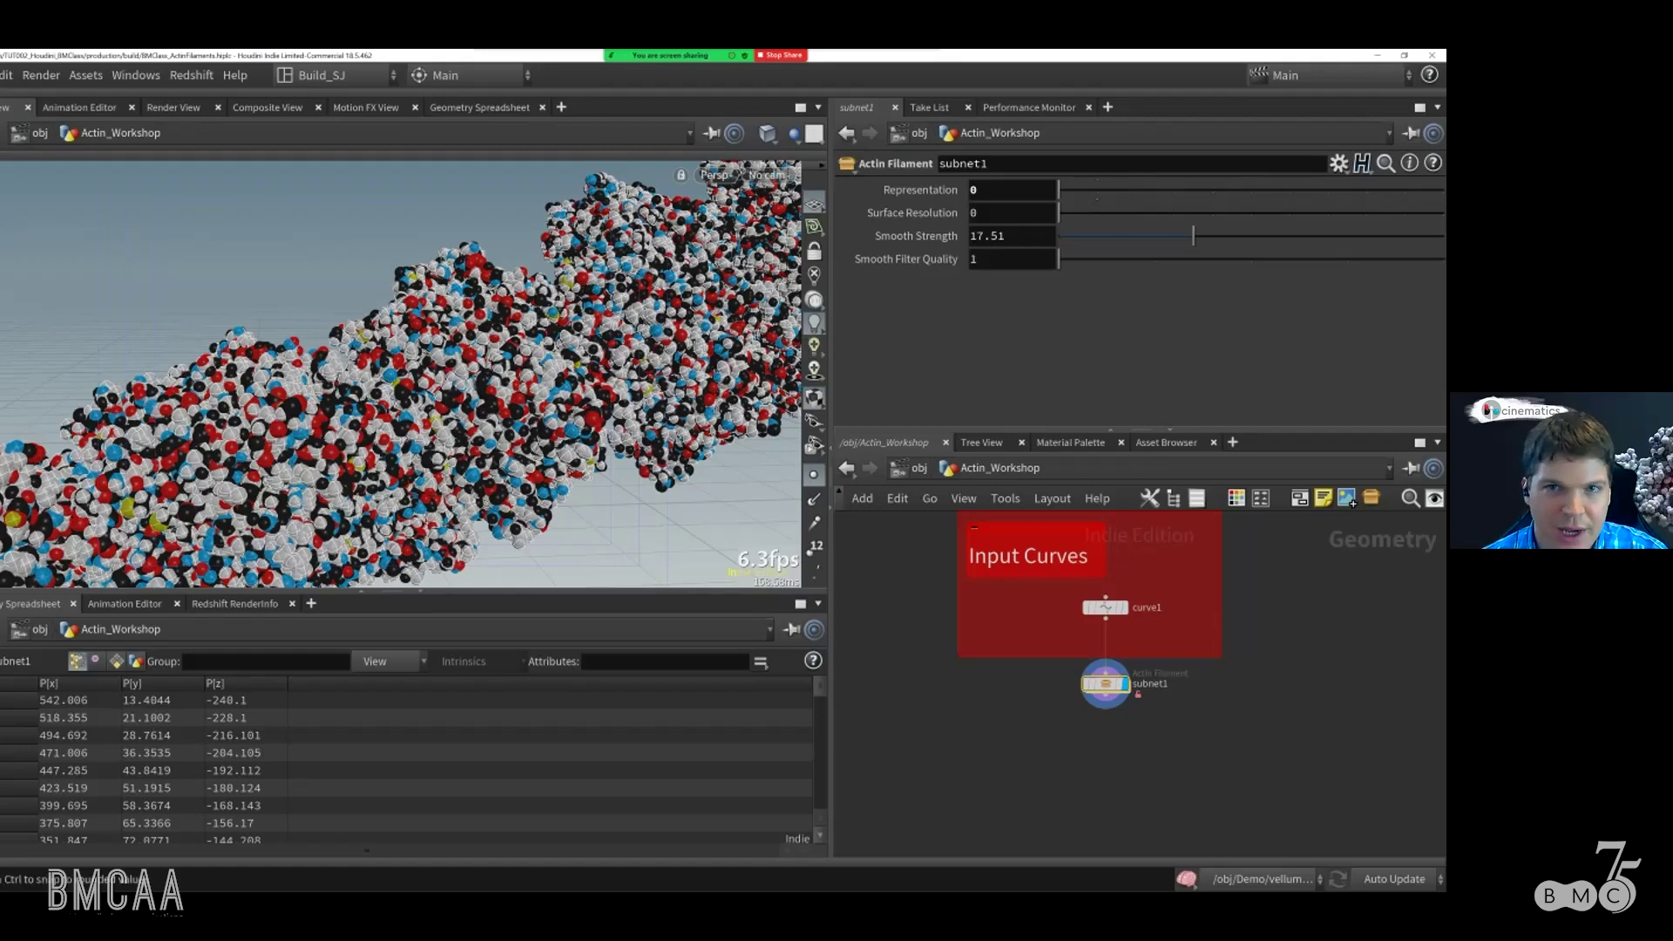
{"action": "left_click", "coordinate": [1097, 189]}
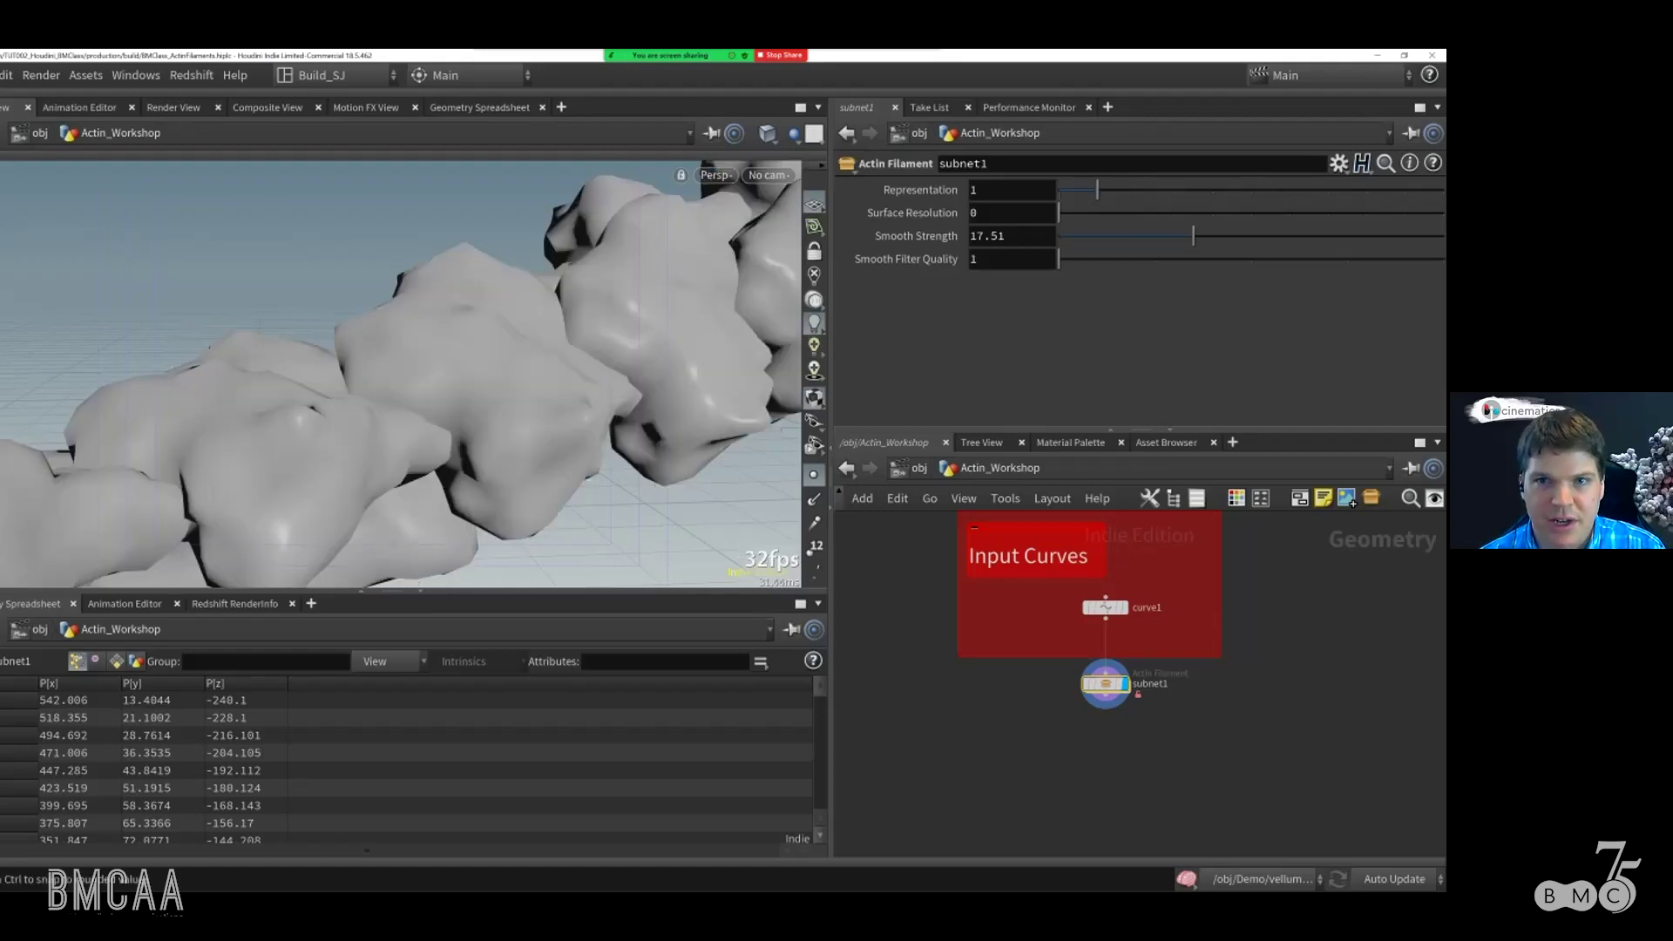
{"action": "mouse_move", "coordinate": [1097, 189]}
{"action": "left_mouse_down"}
{"action": "mouse_move", "coordinate": [1060, 189]}
{"action": "mouse_move", "coordinate": [1096, 189]}
{"action": "left_mouse_up"}
Step: Set the Actin Filament asset's Surface Resolution to 1 and its Smooth Strength to 1.42
{"action": "left_click", "coordinate": [1097, 212]}
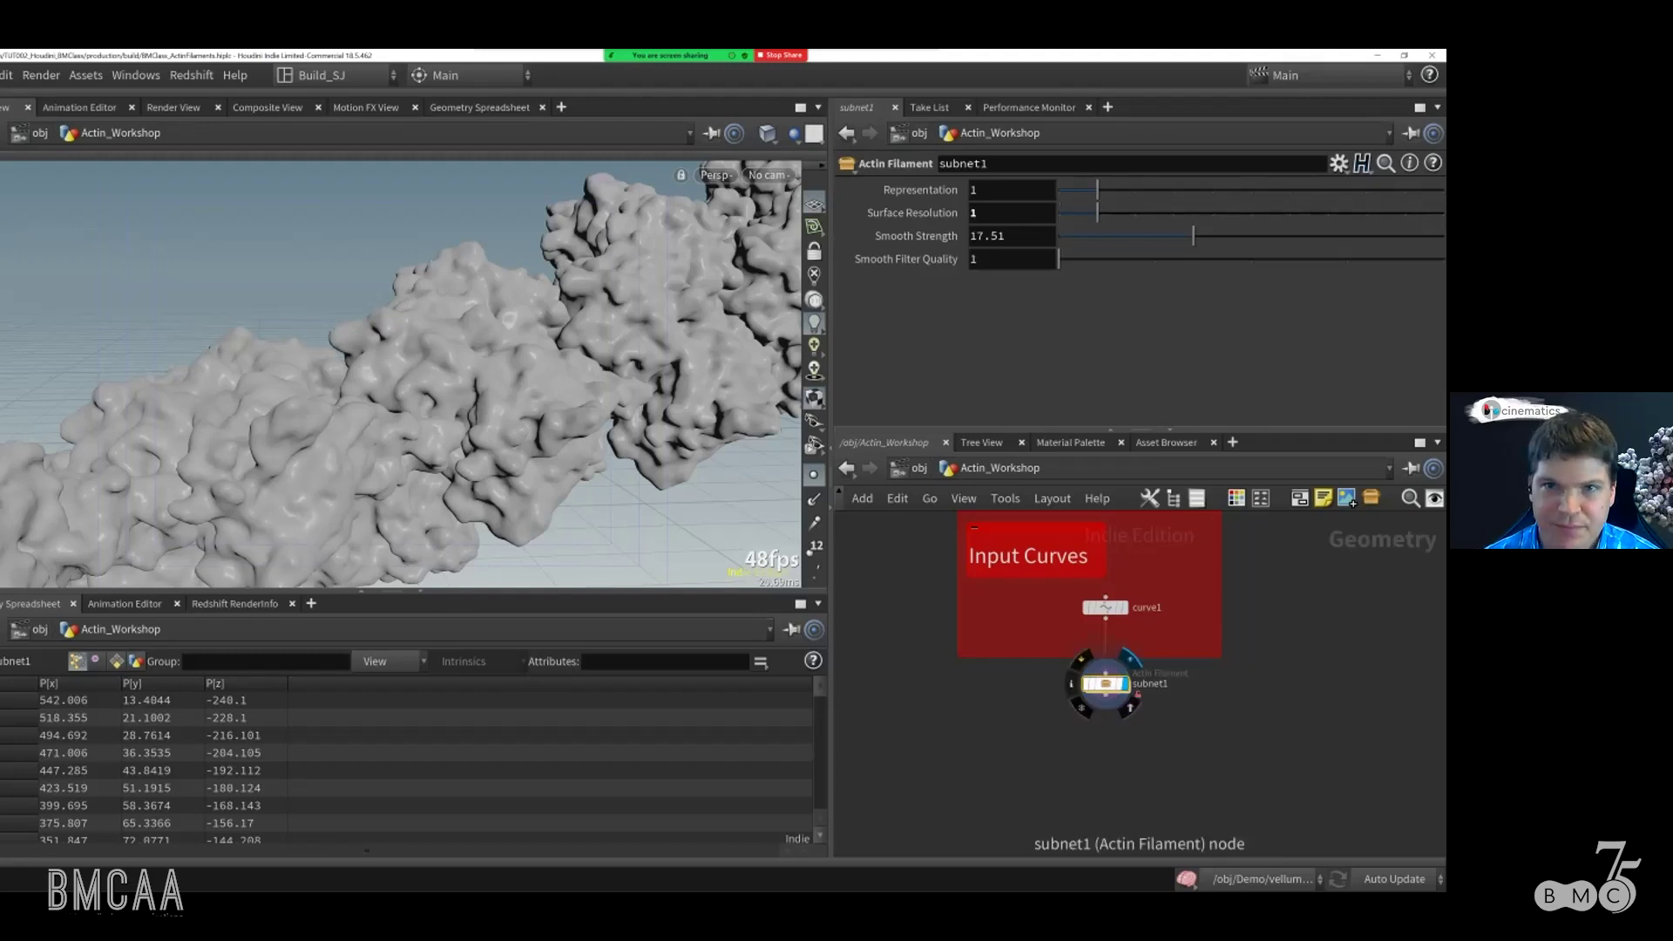
{"action": "mouse_move", "coordinate": [1097, 214]}
{"action": "left_mouse_down"}
{"action": "mouse_move", "coordinate": [1060, 213]}
{"action": "mouse_move", "coordinate": [1097, 214]}
{"action": "left_mouse_up"}
{"action": "right_click_drag", "start_coordinate": [323, 369], "coordinate": [340, 304], "text": "alt"}
{"action": "left_click_drag", "start_coordinate": [339, 304], "coordinate": [292, 318], "text": "alt"}
{"action": "left_click_drag", "start_coordinate": [1193, 236], "coordinate": [1068, 236]}
{"action": "left_click_drag", "start_coordinate": [456, 400], "coordinate": [247, 489]}
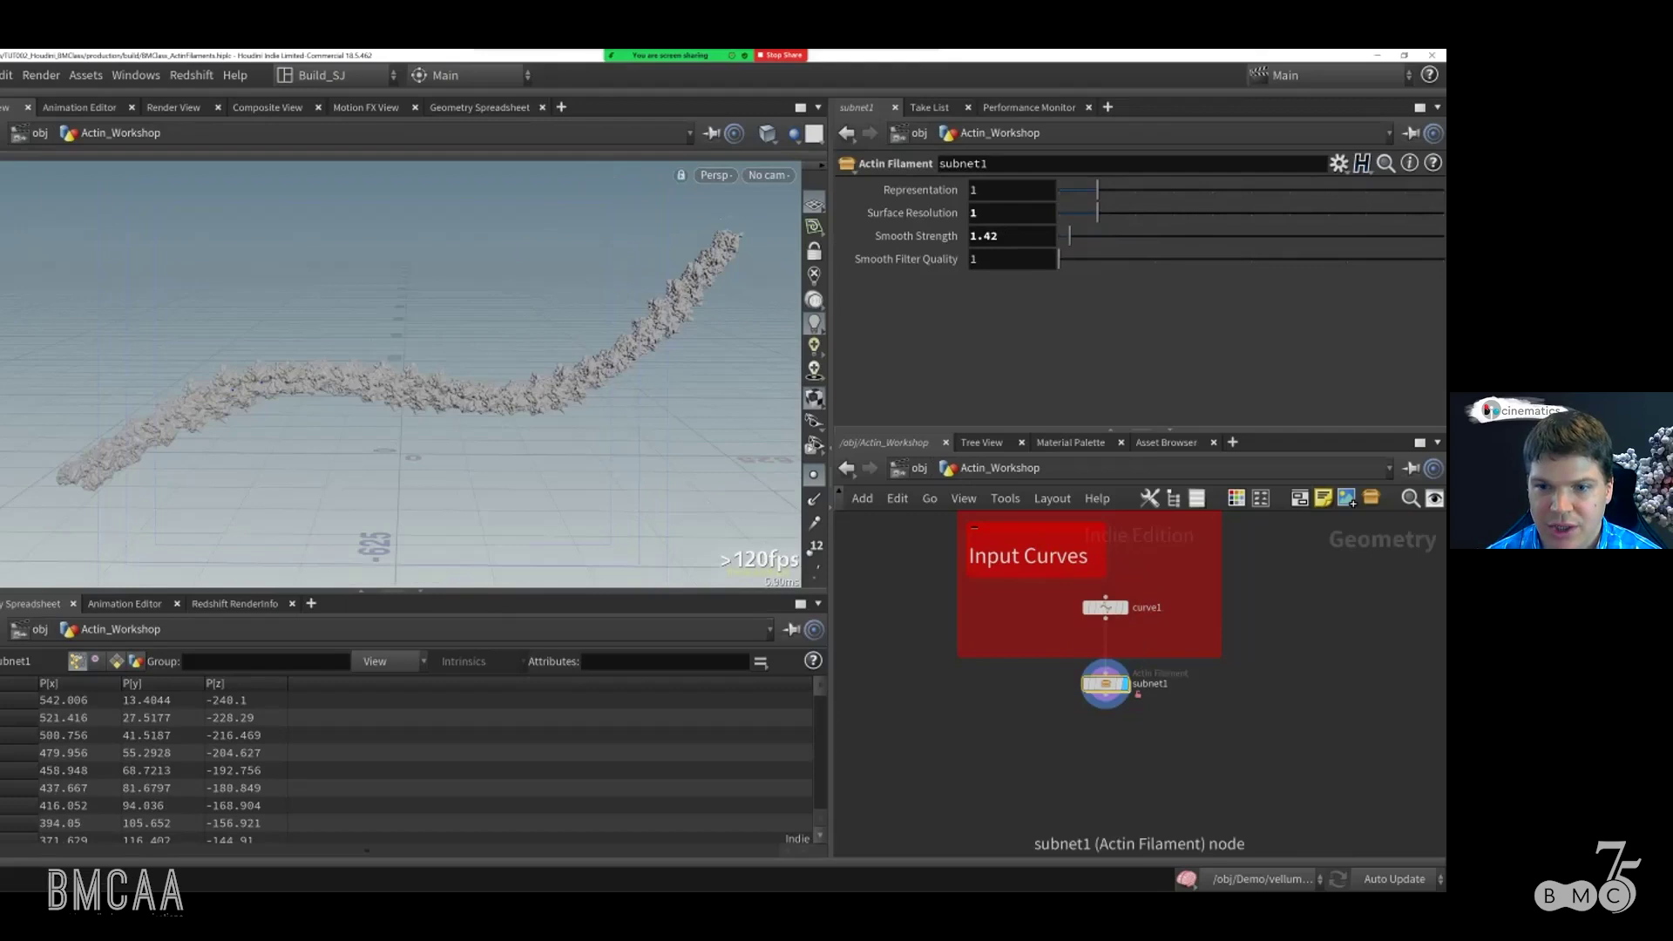
Step: Open the type properties of the Actin Filament node and widen the window to show the full parameter description
{"action": "right_click", "coordinate": [1105, 683]}
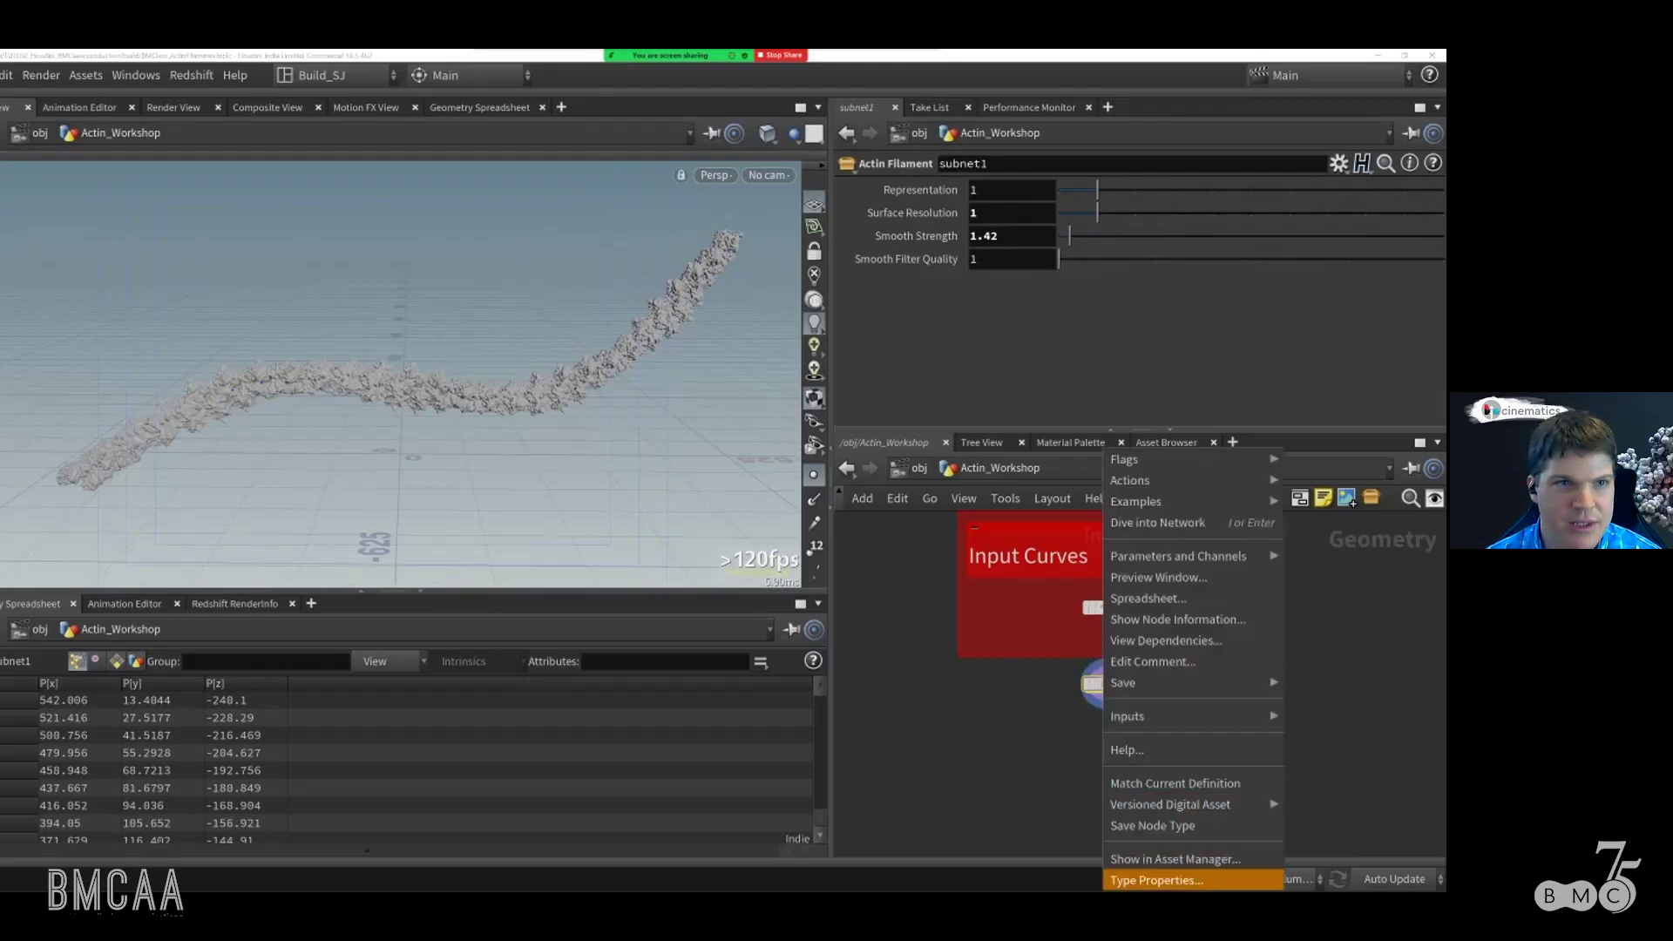
{"action": "left_click", "coordinate": [1156, 880]}
{"action": "left_click_drag", "start_coordinate": [412, 108], "coordinate": [372, 112]}
{"action": "left_click_drag", "start_coordinate": [800, 383], "coordinate": [1061, 383]}
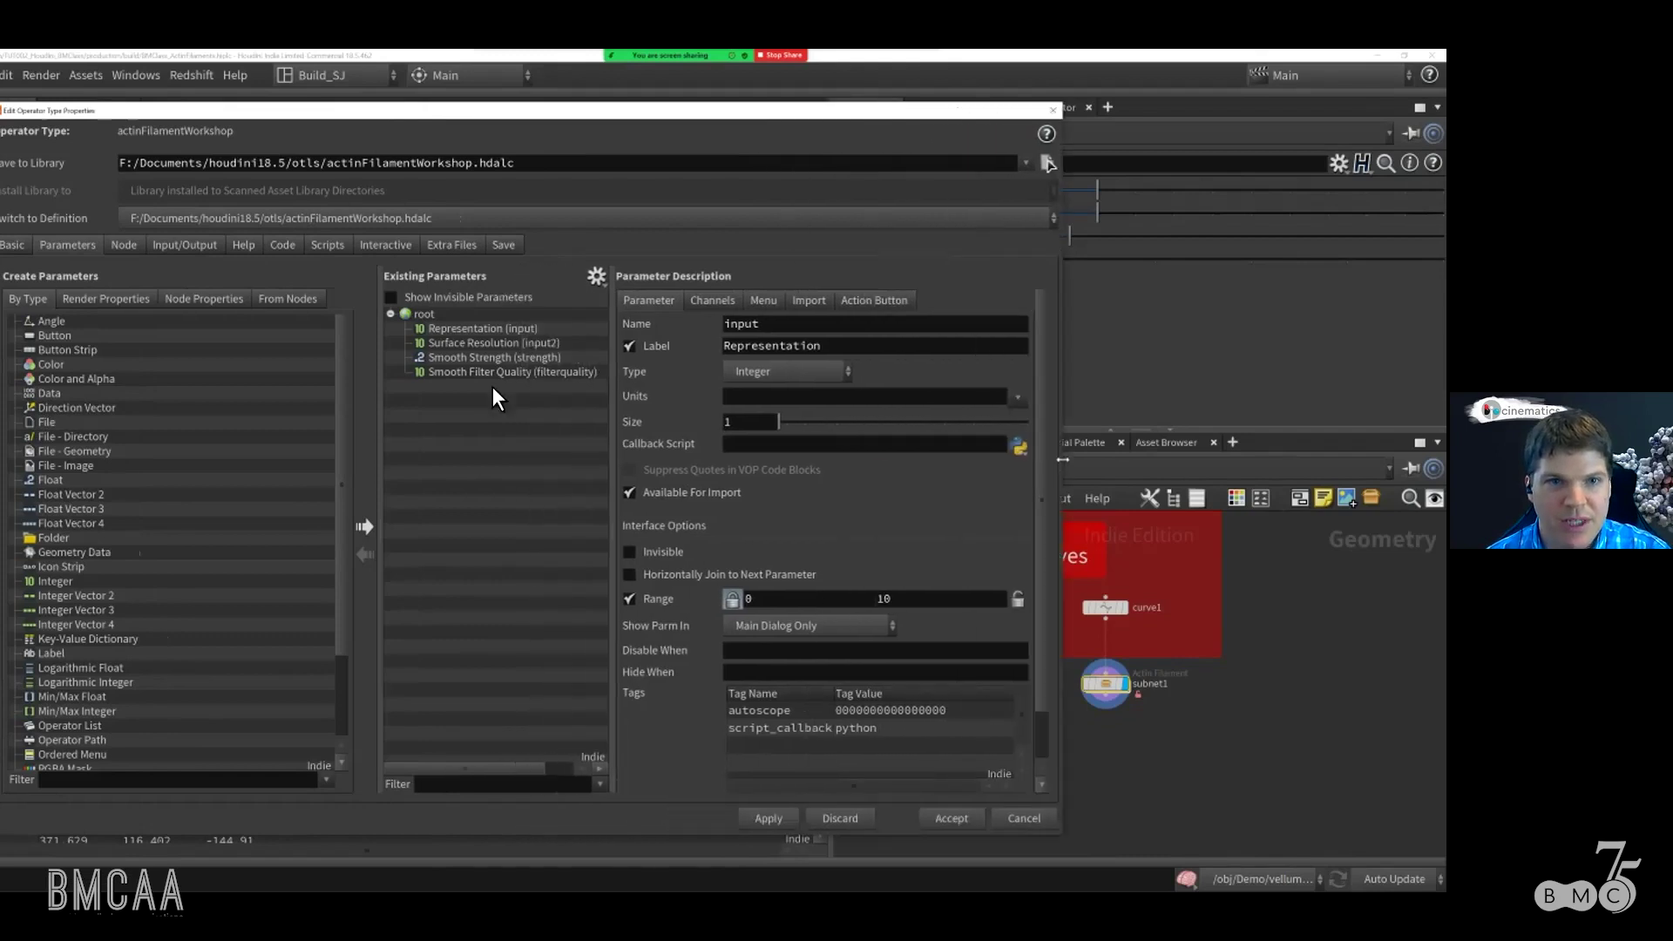
Step: Change the Representation parameter's type to Ordered Menu
{"action": "double_click", "coordinate": [463, 329]}
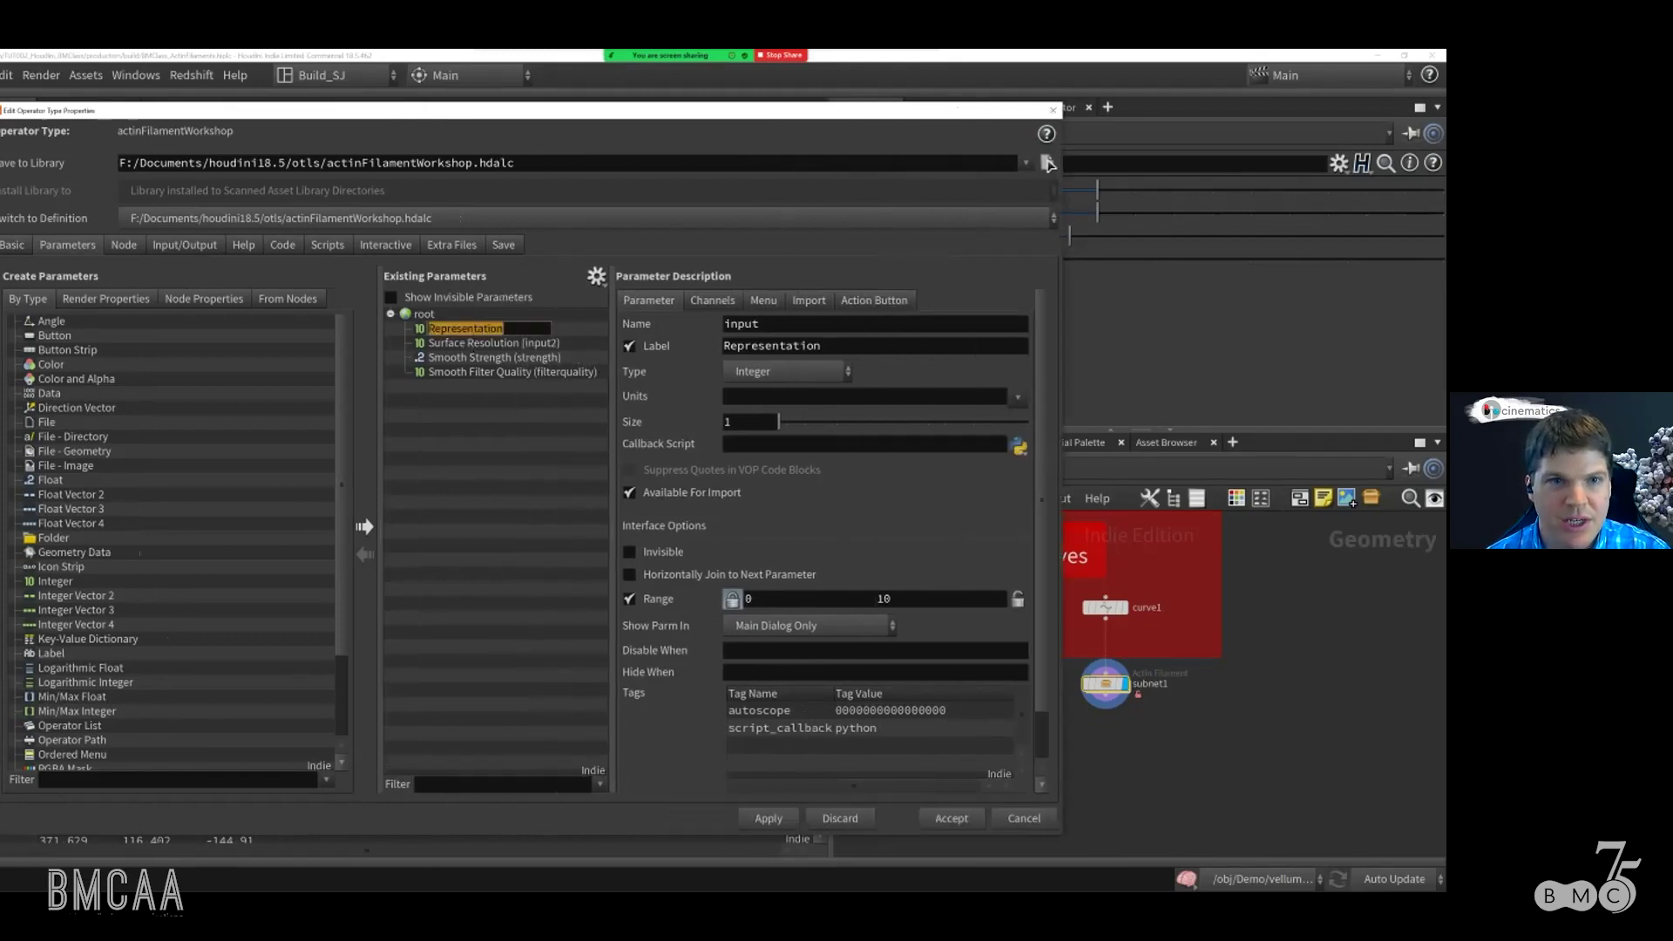
{"action": "left_click", "coordinate": [578, 328]}
{"action": "left_click", "coordinate": [788, 372]}
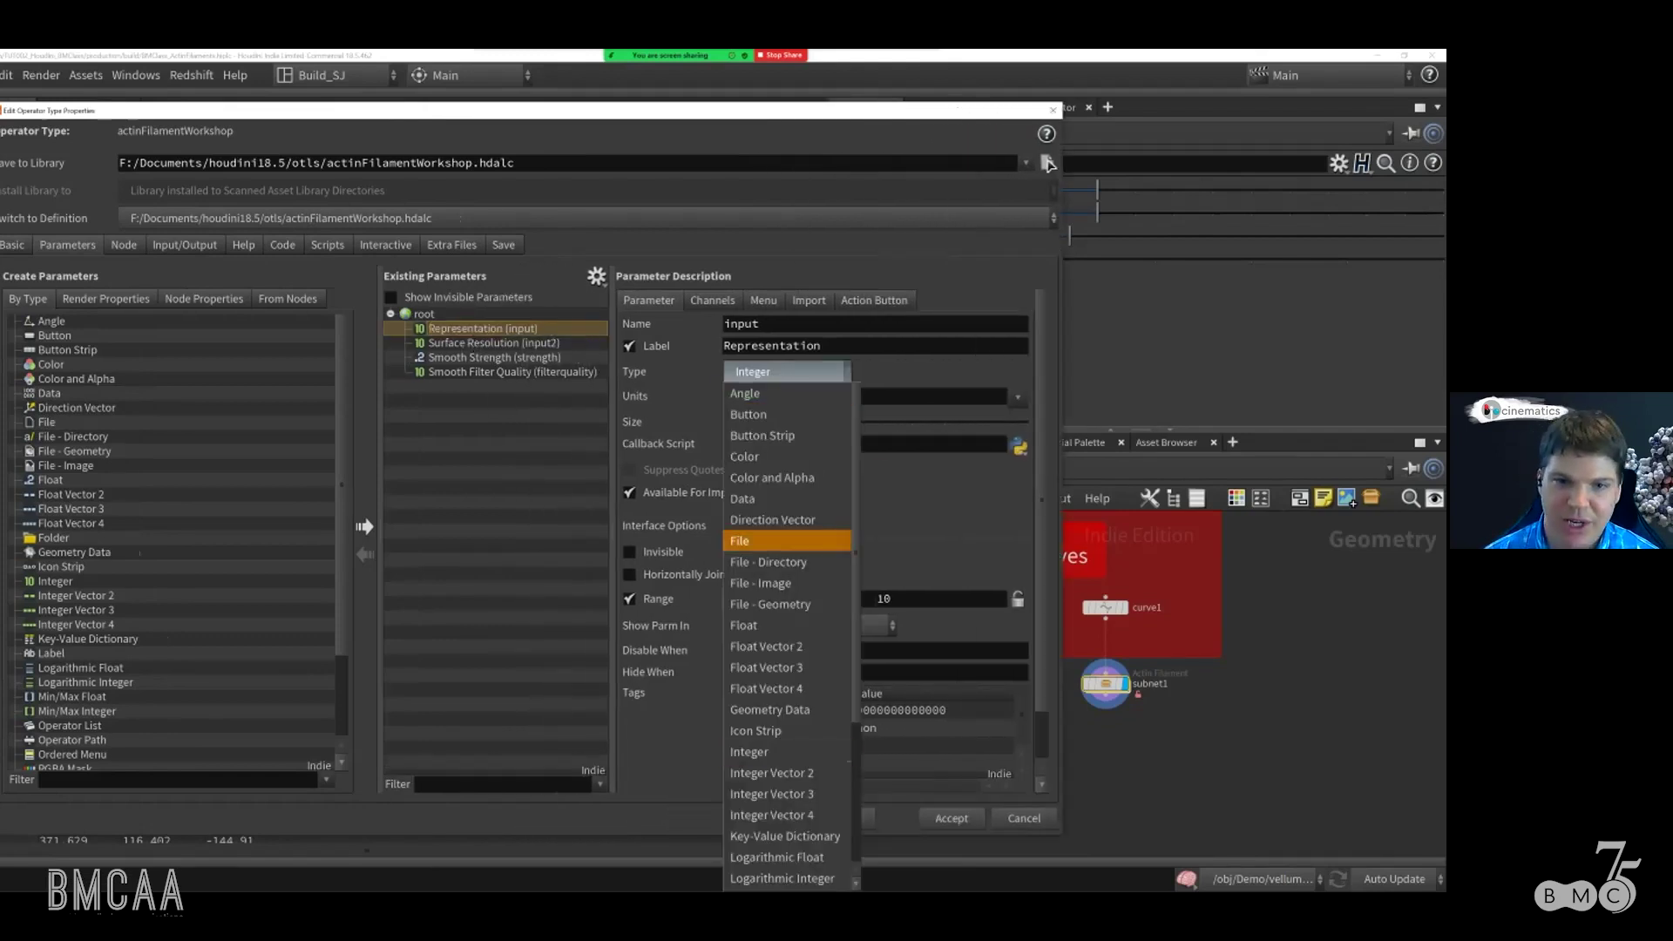
{"action": "scroll", "coordinate": [788, 731], "scroll_direction": "down", "scroll_amount": 2}
{"action": "scroll", "coordinate": [787, 605], "scroll_direction": "down", "scroll_amount": 2}
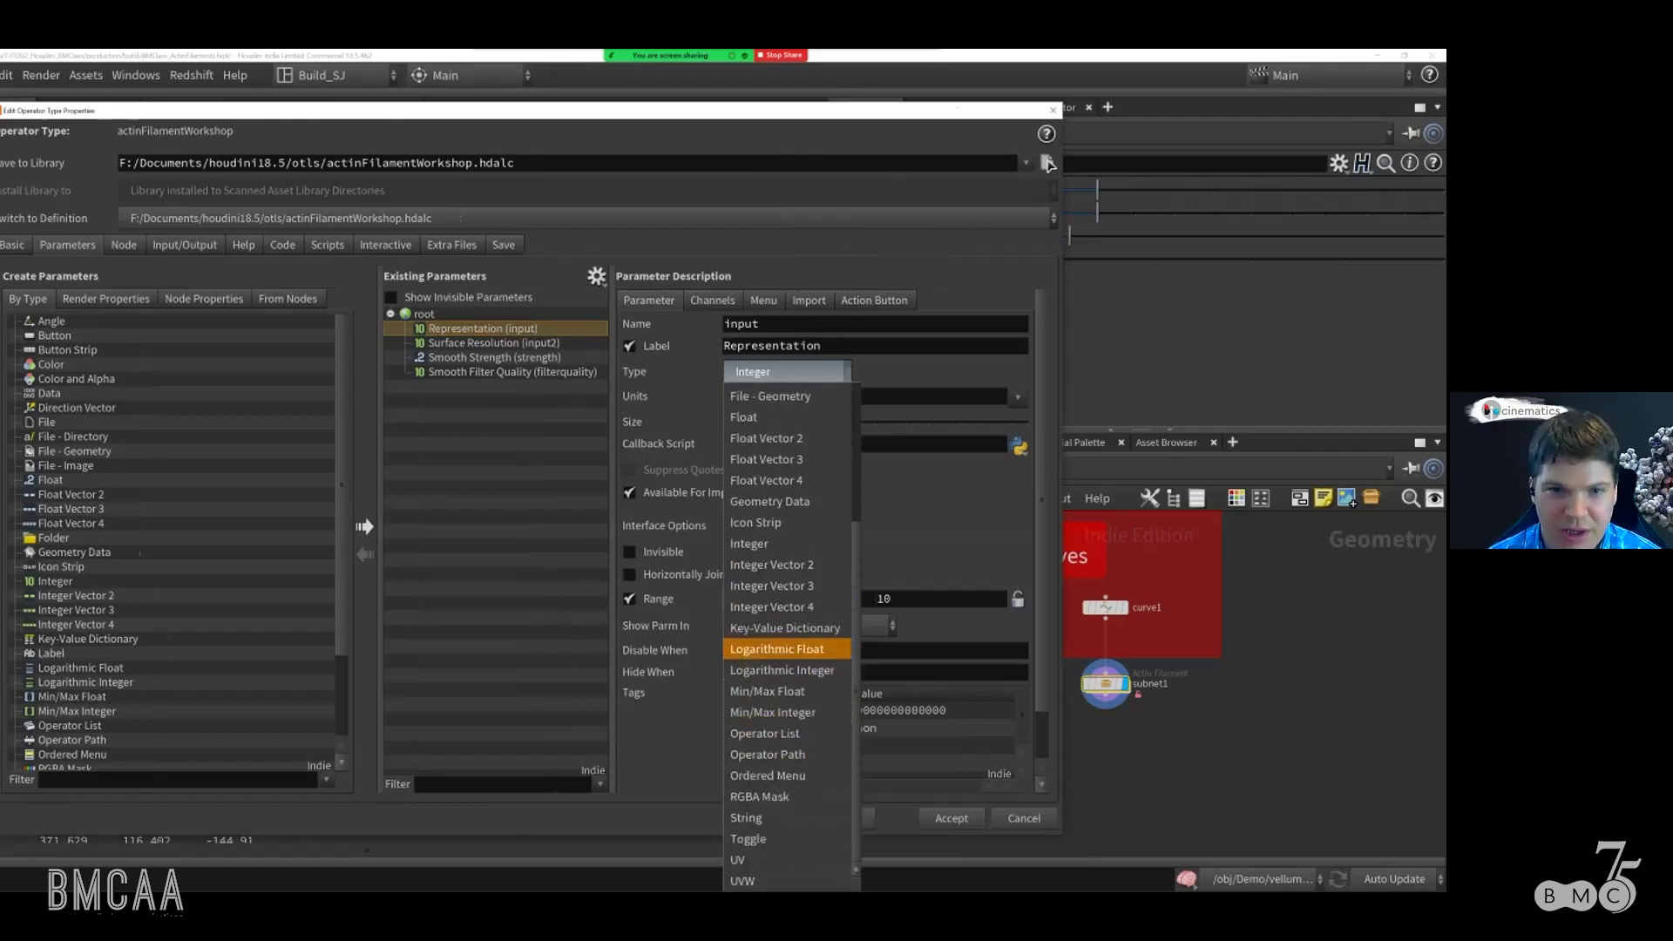
{"action": "left_click", "coordinate": [767, 775]}
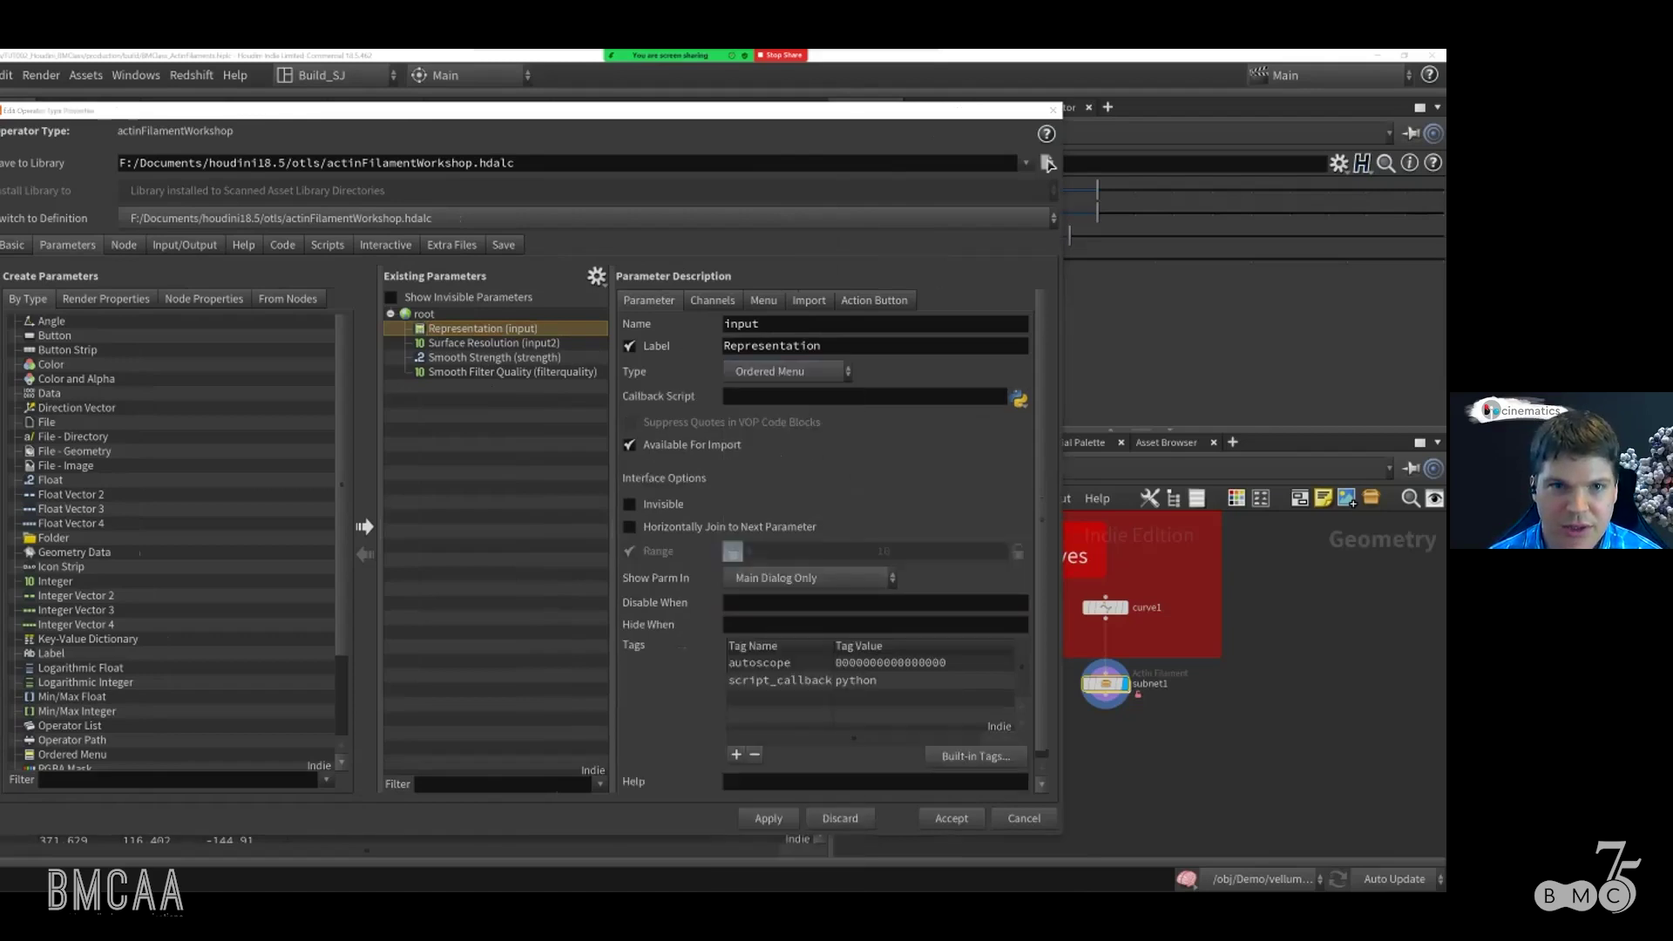
Step: Add a menu item with token 0 and label Atoms to the Representation parameter
{"action": "left_click", "coordinate": [763, 300]}
{"action": "left_click", "coordinate": [728, 395]}
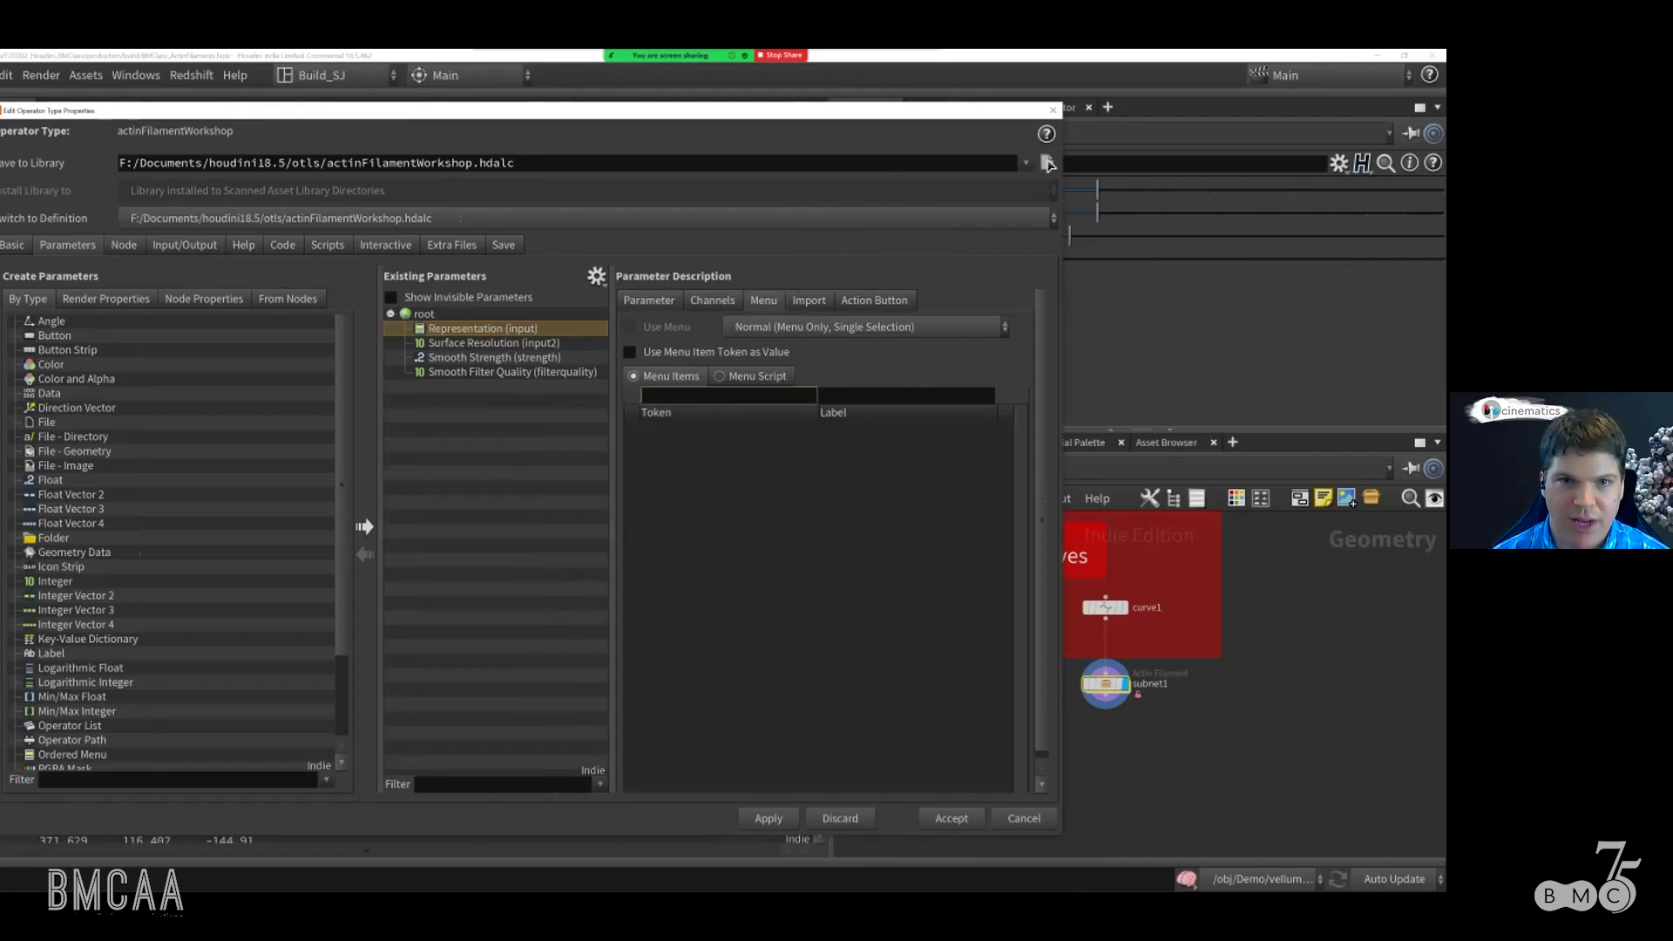
{"action": "key", "text": "Tab"}
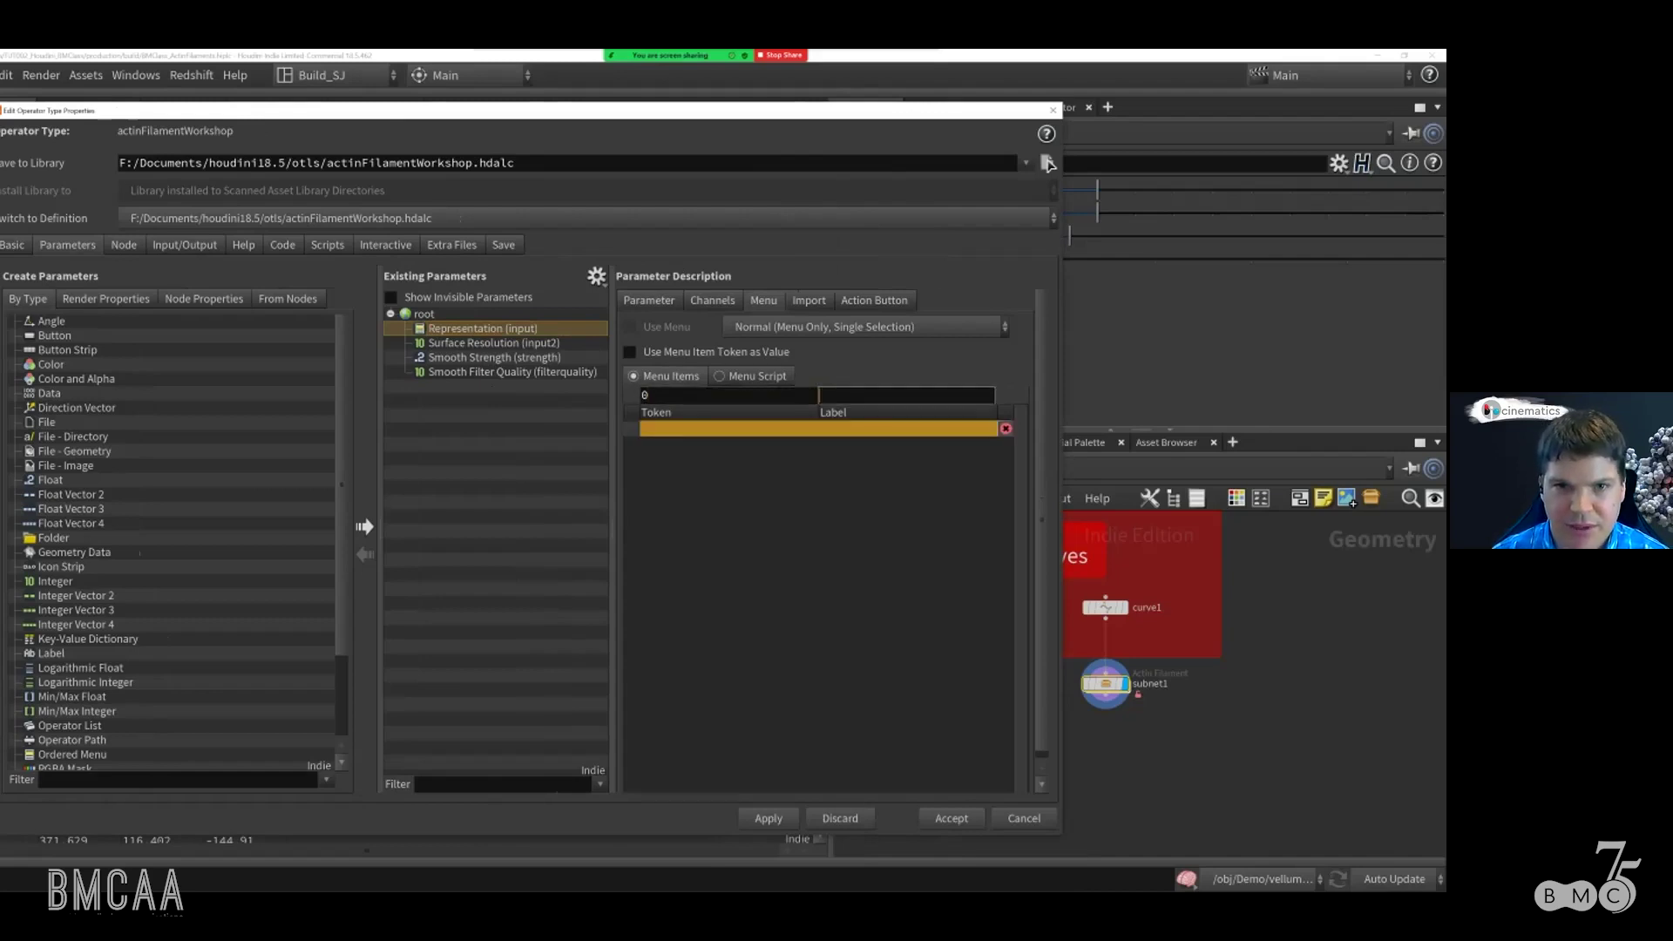
{"action": "key", "text": "BackSpace"}
{"action": "key", "text": "BackSpace"}
{"action": "key", "text": "BackSpace"}
{"action": "key", "text": "BackSpace"}
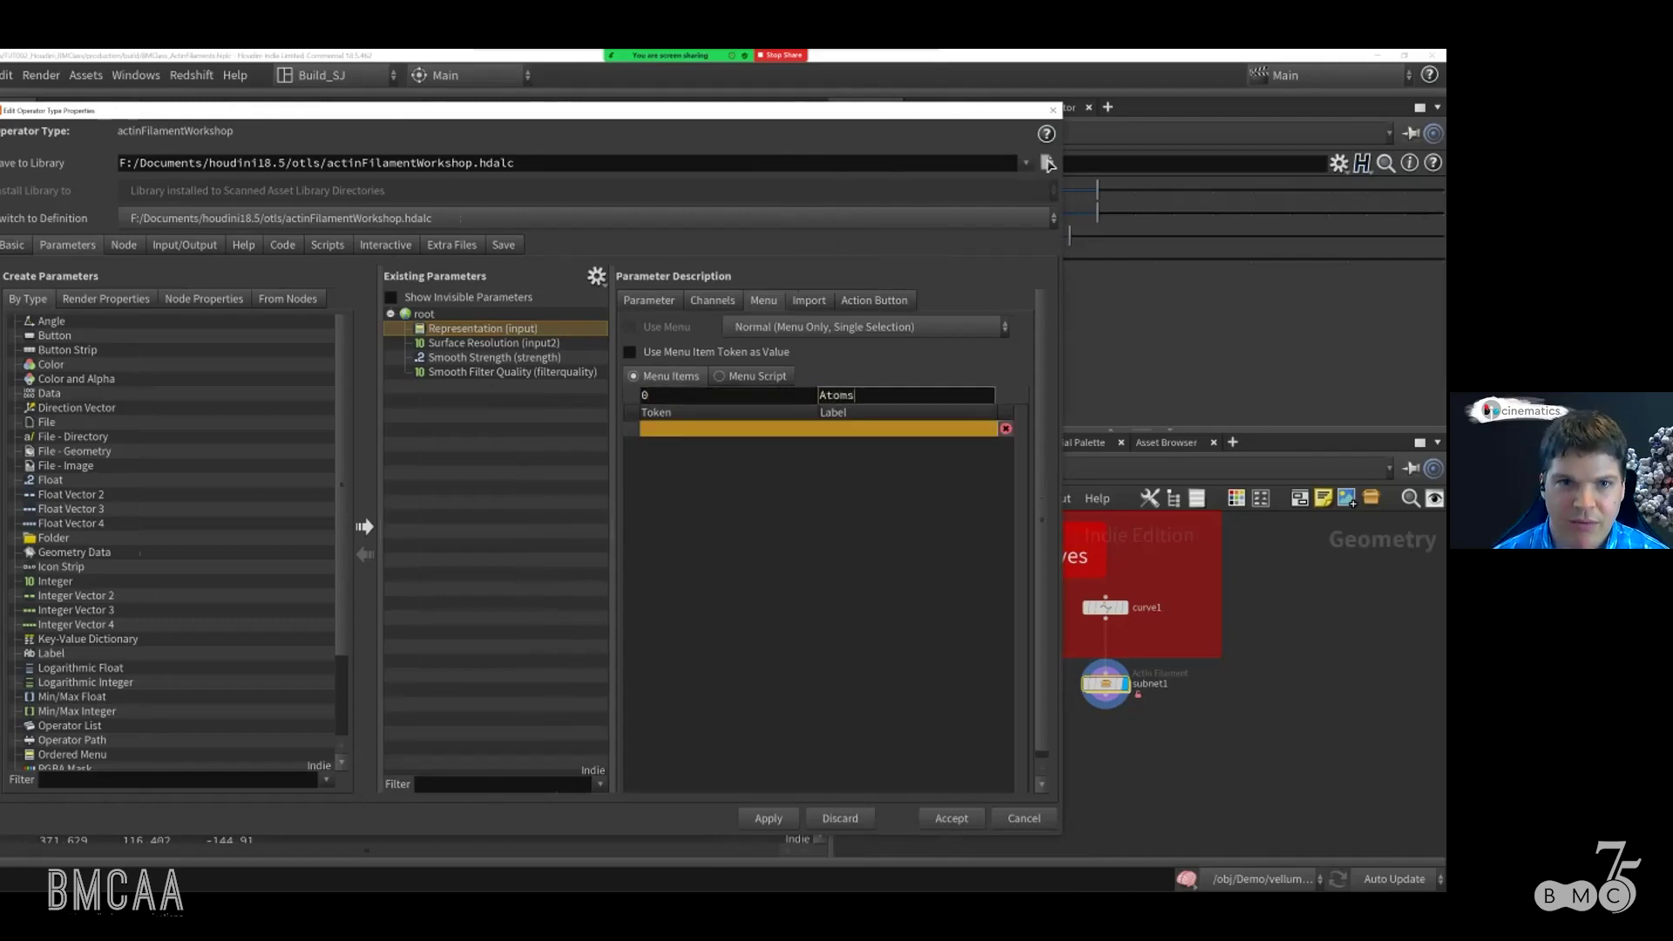
{"action": "key", "text": "Tab"}
Step: Add a second Representation menu item with token 1 and label Surface
{"action": "type", "text": "1"}
{"action": "key", "text": "Tab"}
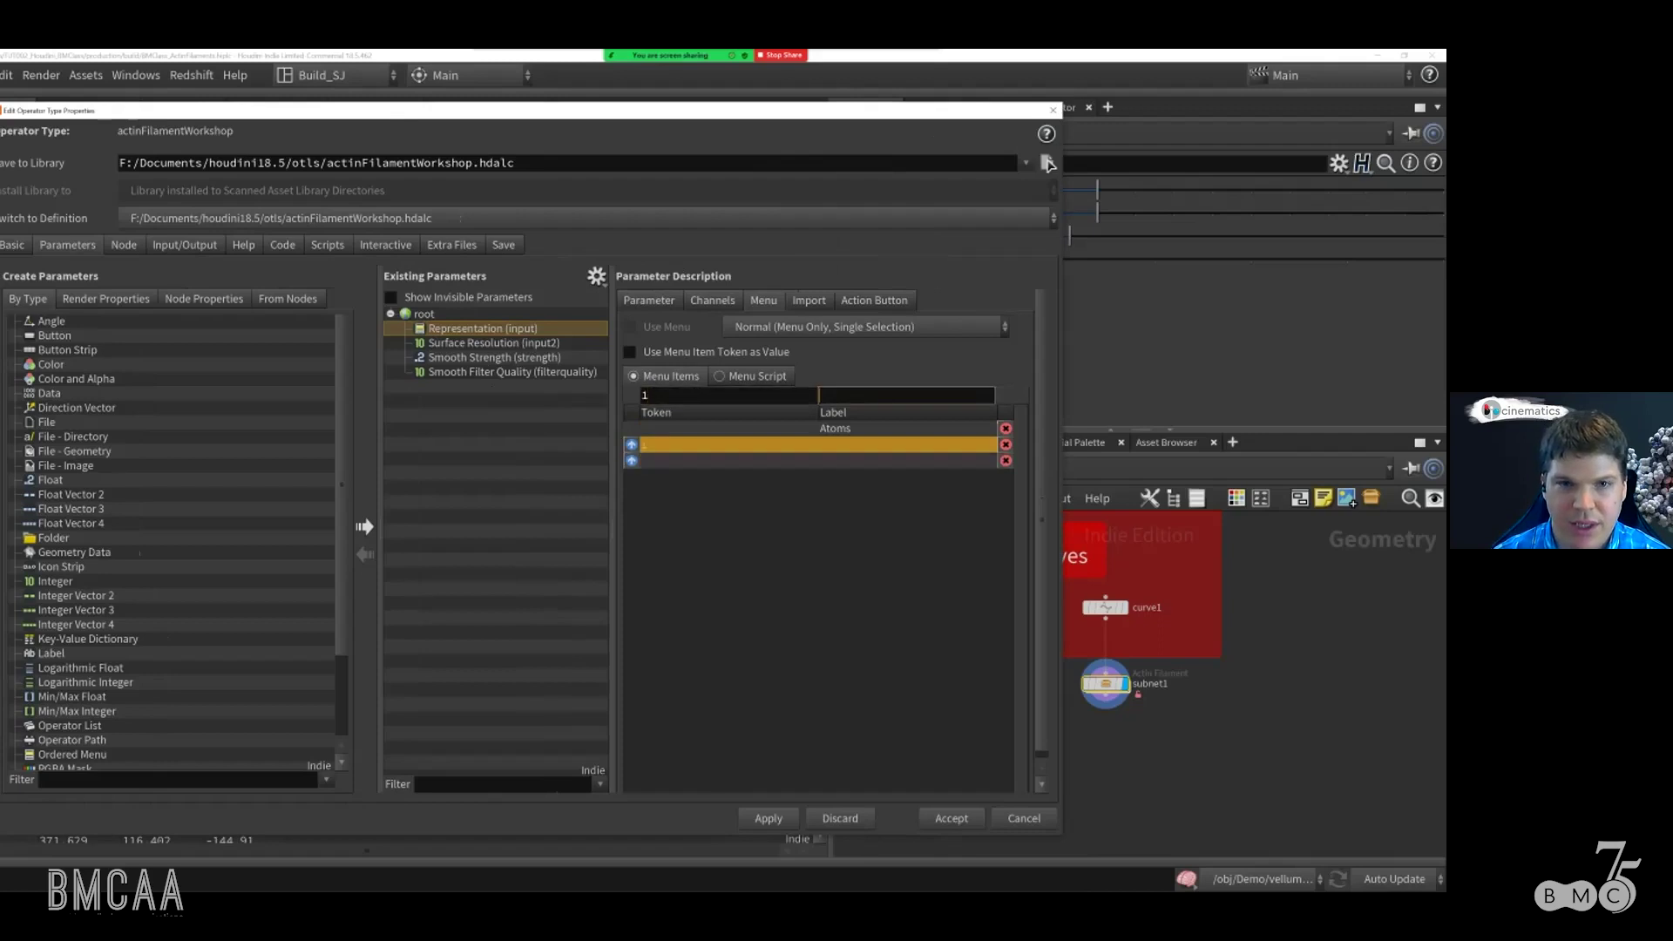
{"action": "type", "text": "Surfac"}
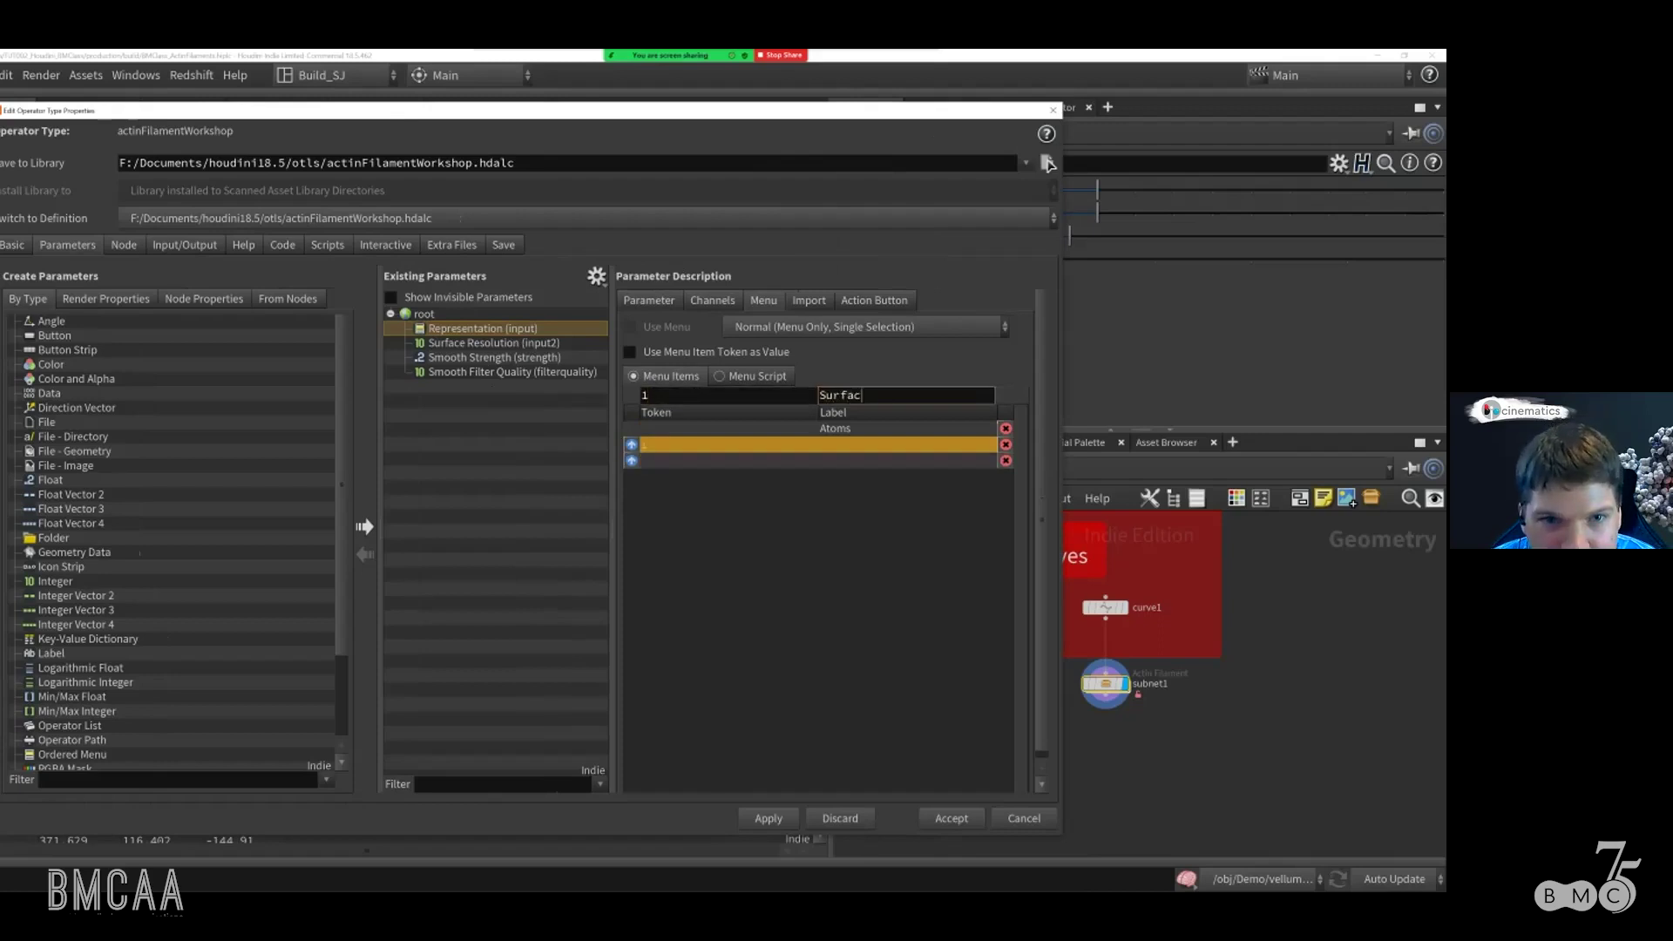
{"action": "type", "text": "e"}
{"action": "key", "text": "Tab"}
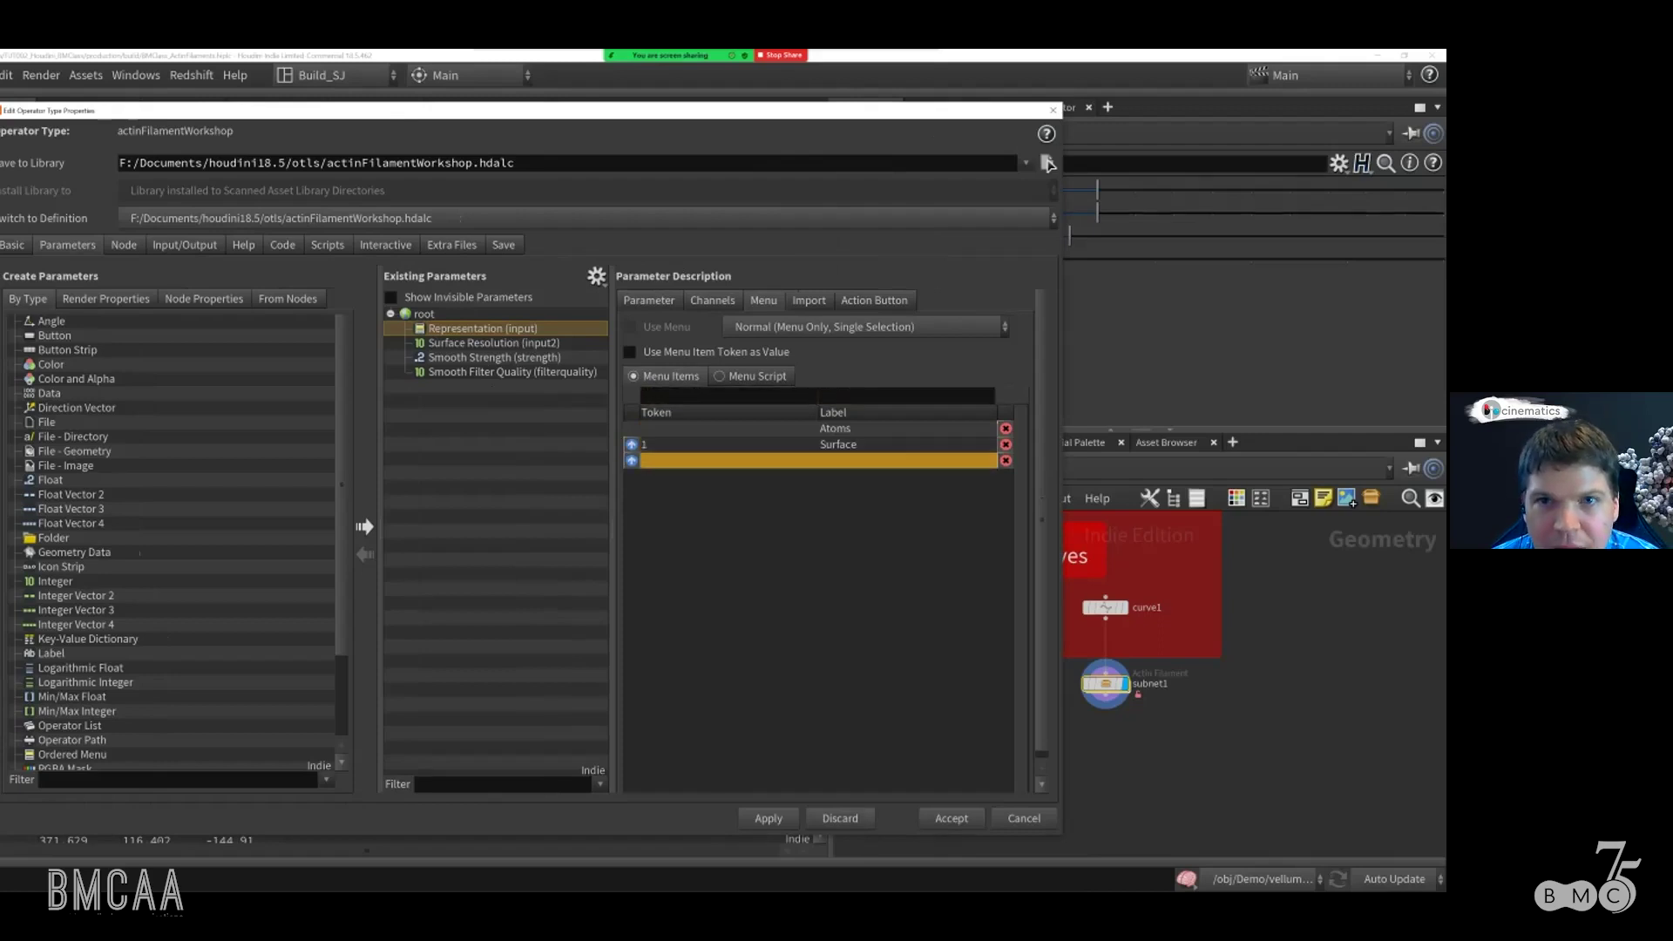
{"action": "left_click", "coordinate": [732, 429]}
Step: Change the Surface Resolution parameter's type to Ordered Menu
{"action": "left_click_drag", "start_coordinate": [912, 113], "coordinate": [737, 128]}
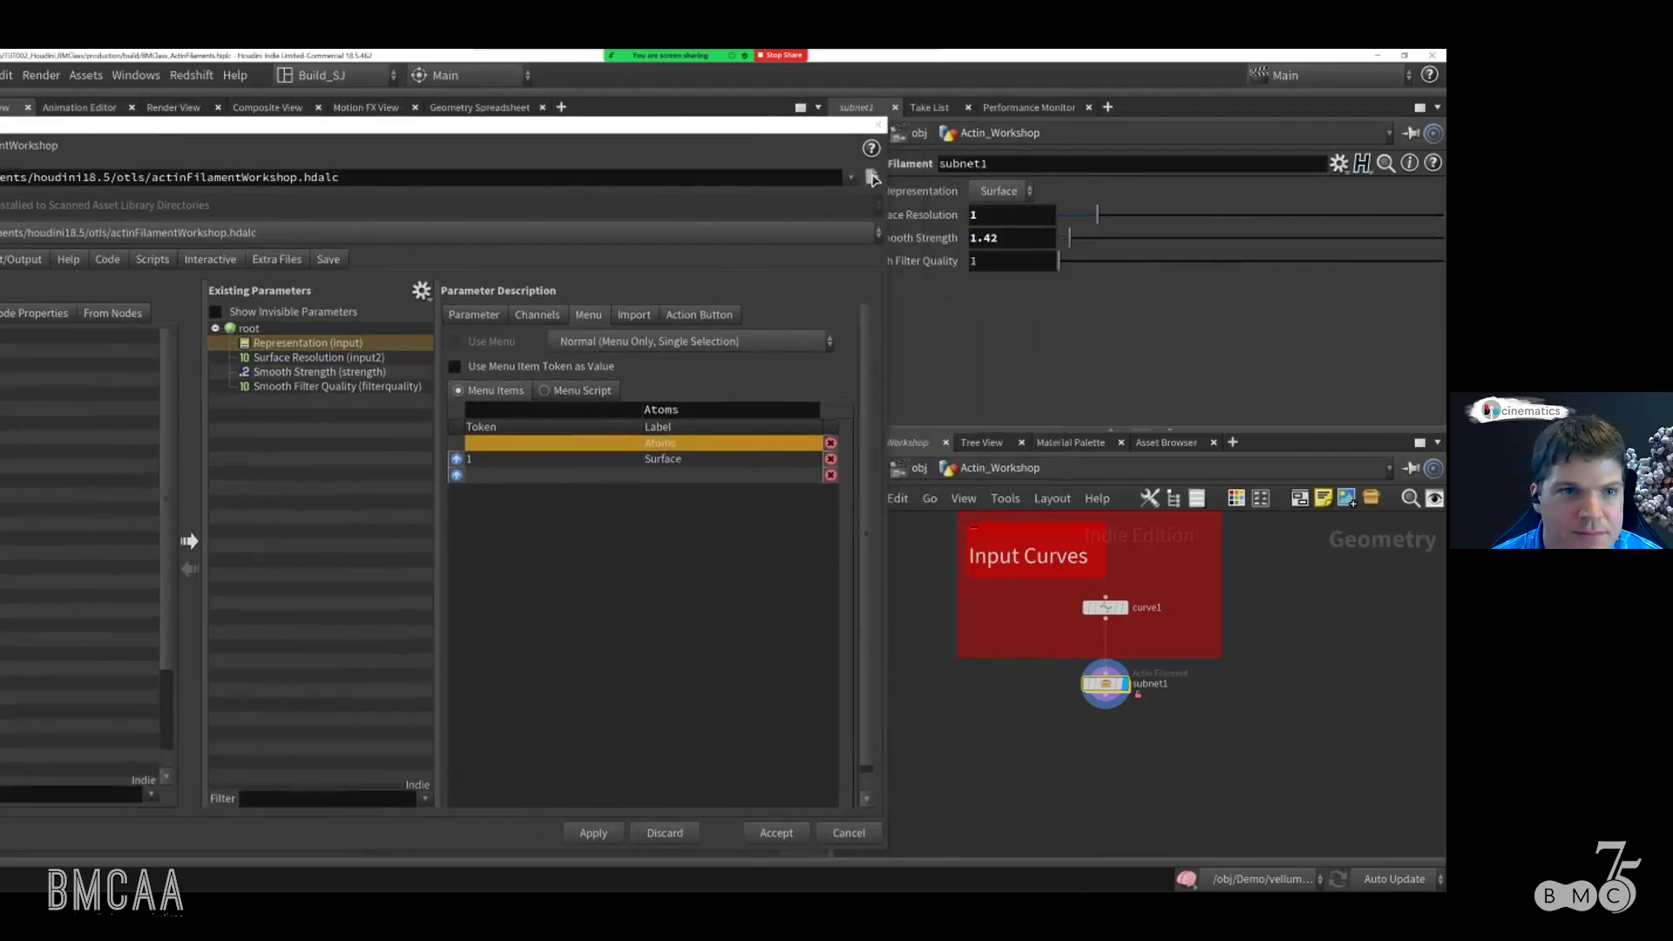
{"action": "left_click_drag", "start_coordinate": [593, 133], "coordinate": [622, 133]}
{"action": "left_click", "coordinate": [399, 357]}
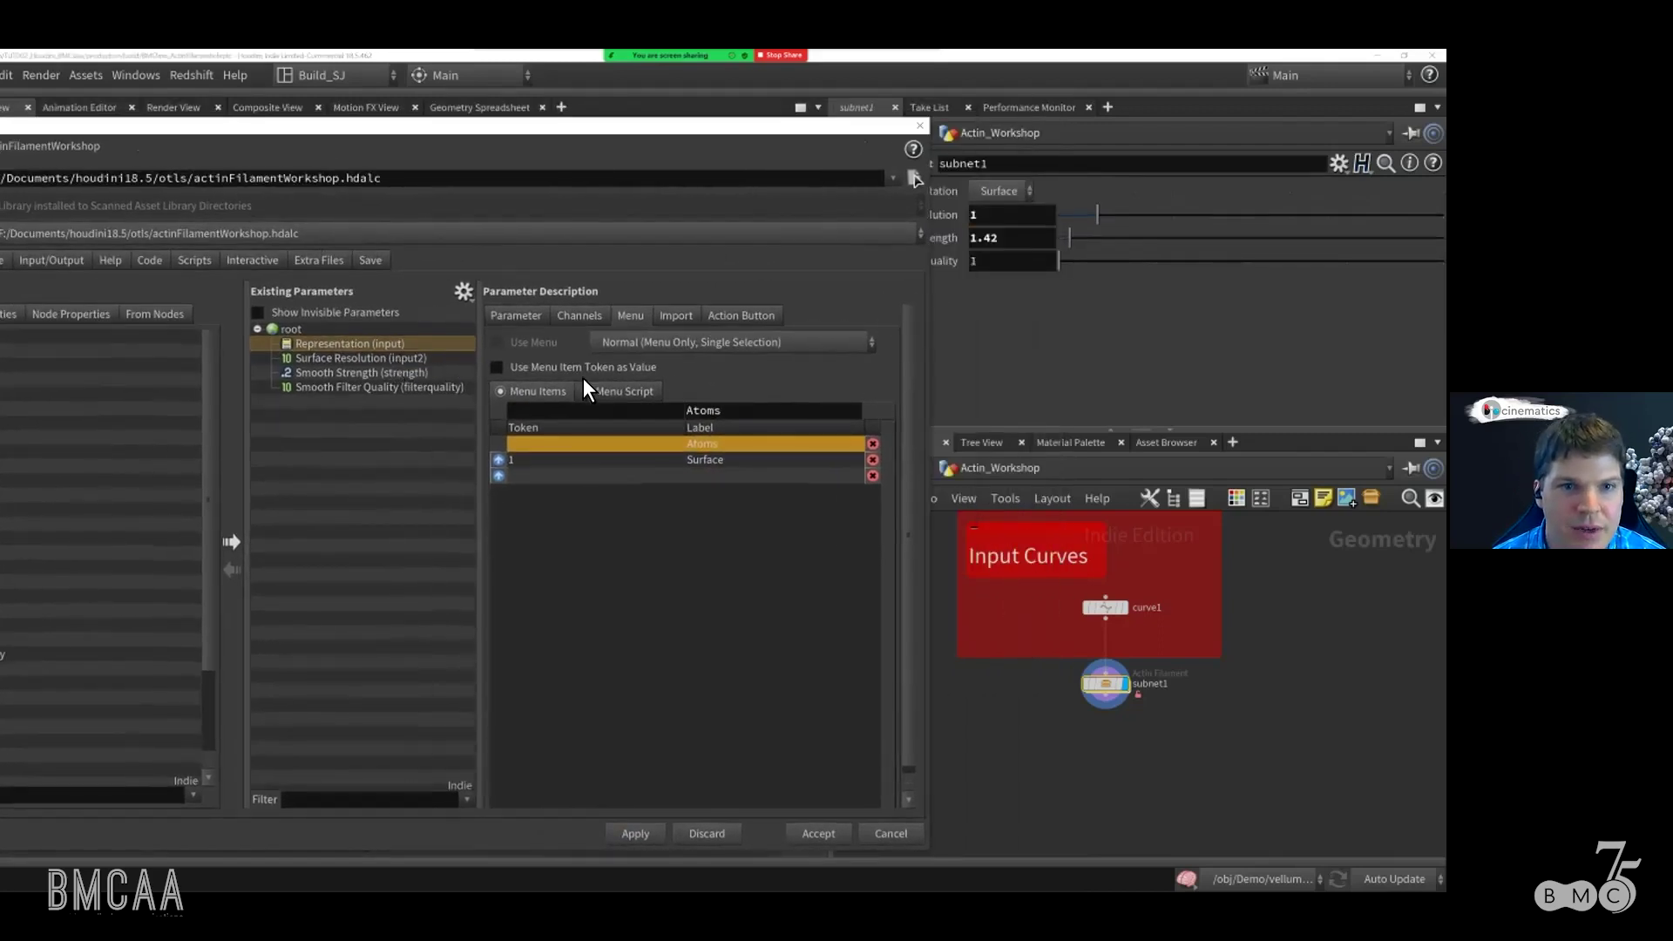
{"action": "left_click", "coordinate": [516, 315]}
{"action": "left_click", "coordinate": [653, 387]}
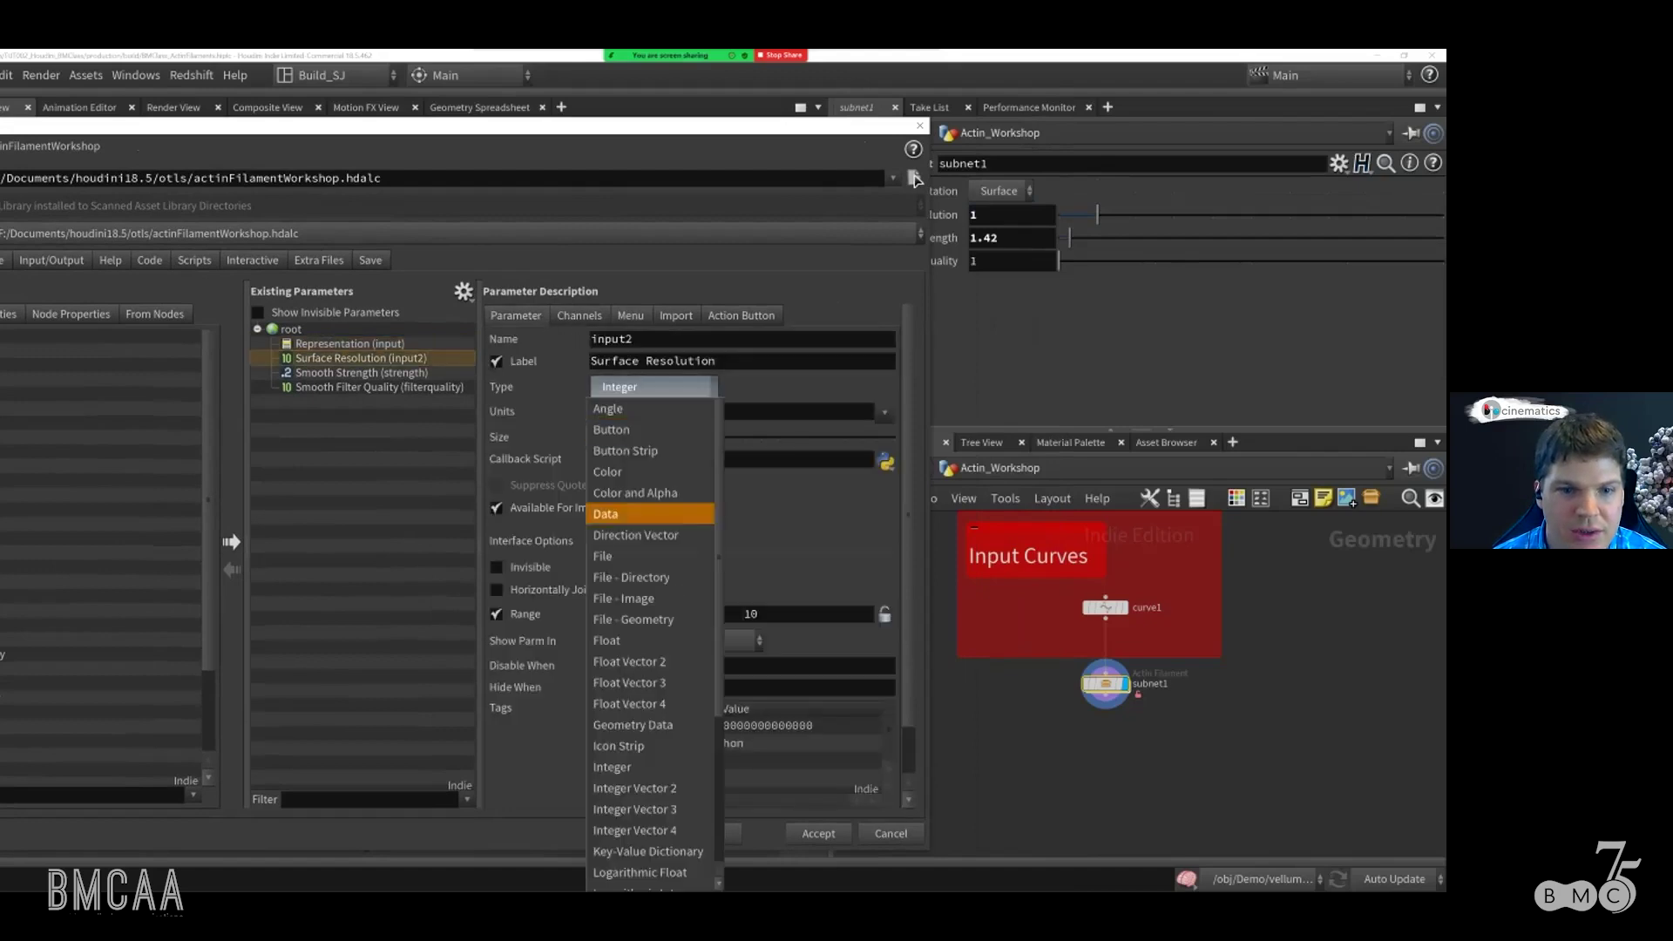
{"action": "scroll", "coordinate": [649, 609], "scroll_direction": "down", "scroll_amount": 3}
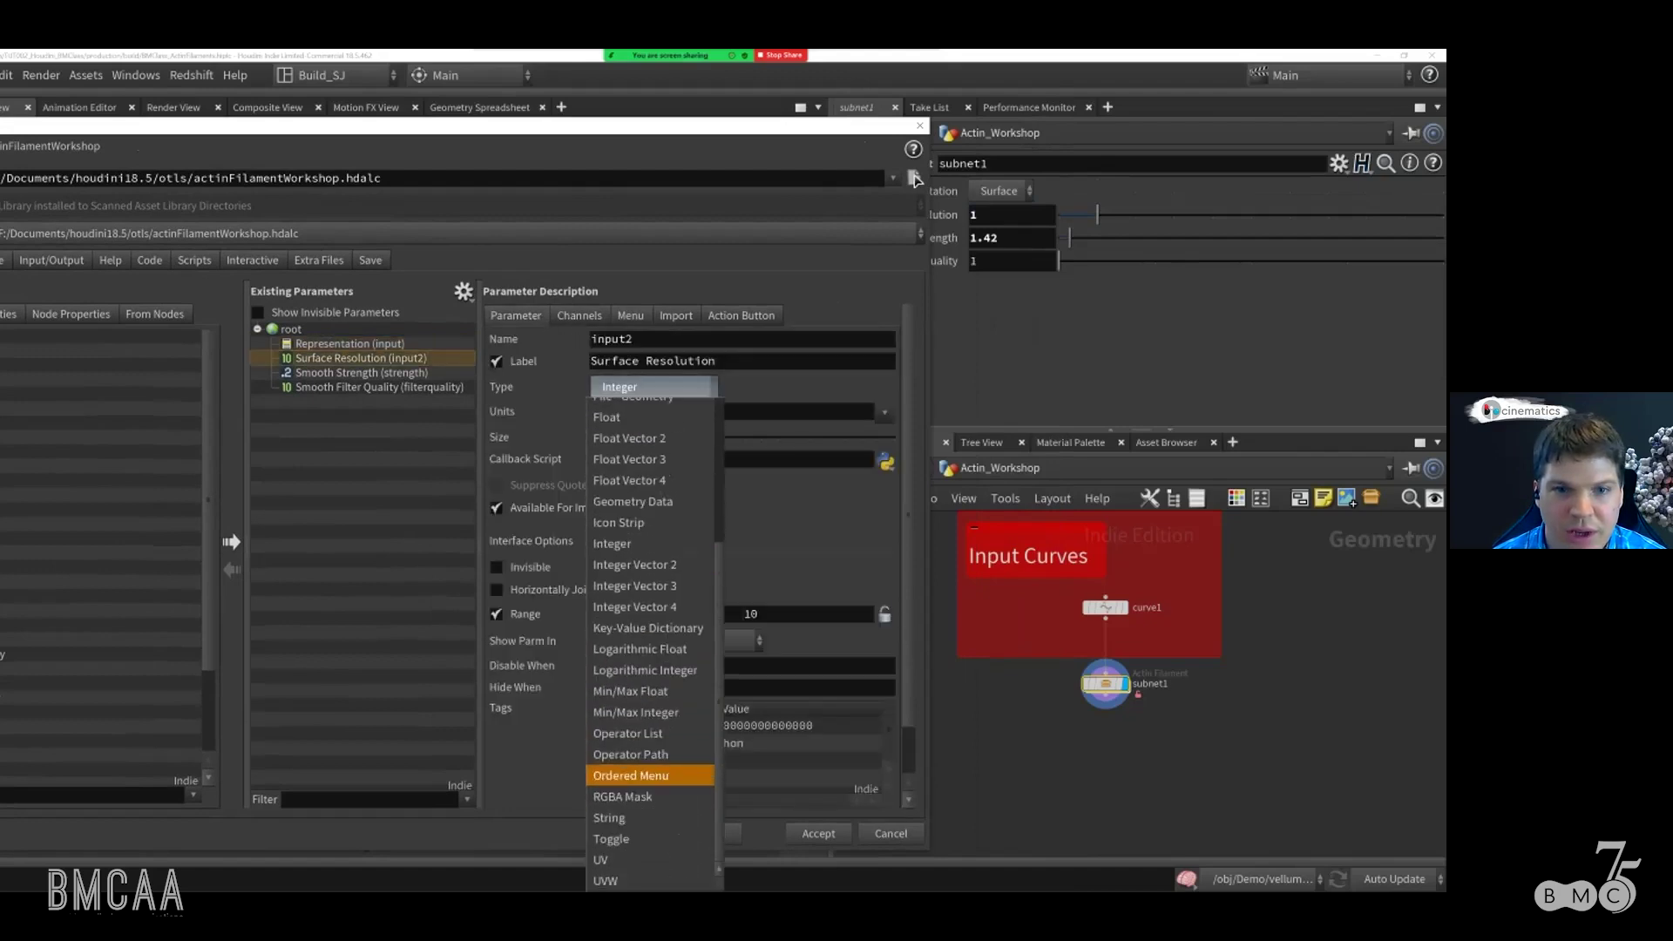
{"action": "left_click", "coordinate": [649, 792]}
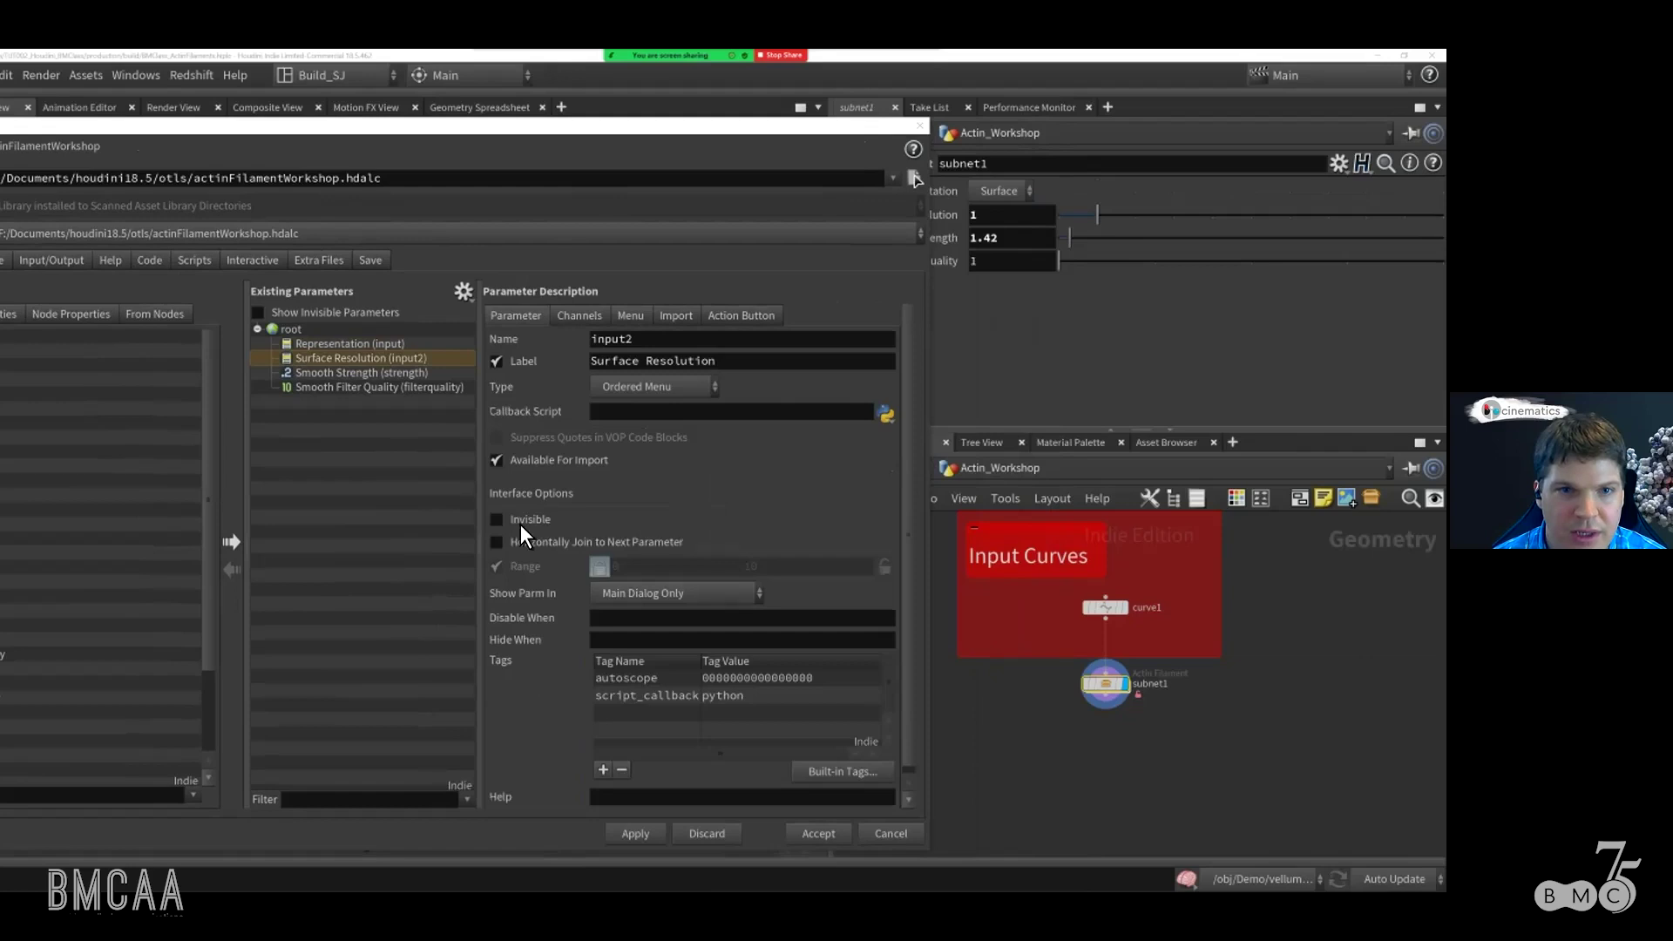
Step: Give the Surface Resolution menu the items 0 Low and 1 High, and accept the type properties
{"action": "left_click", "coordinate": [630, 315]}
{"action": "left_click", "coordinate": [610, 411]}
{"action": "type", "text": "0"}
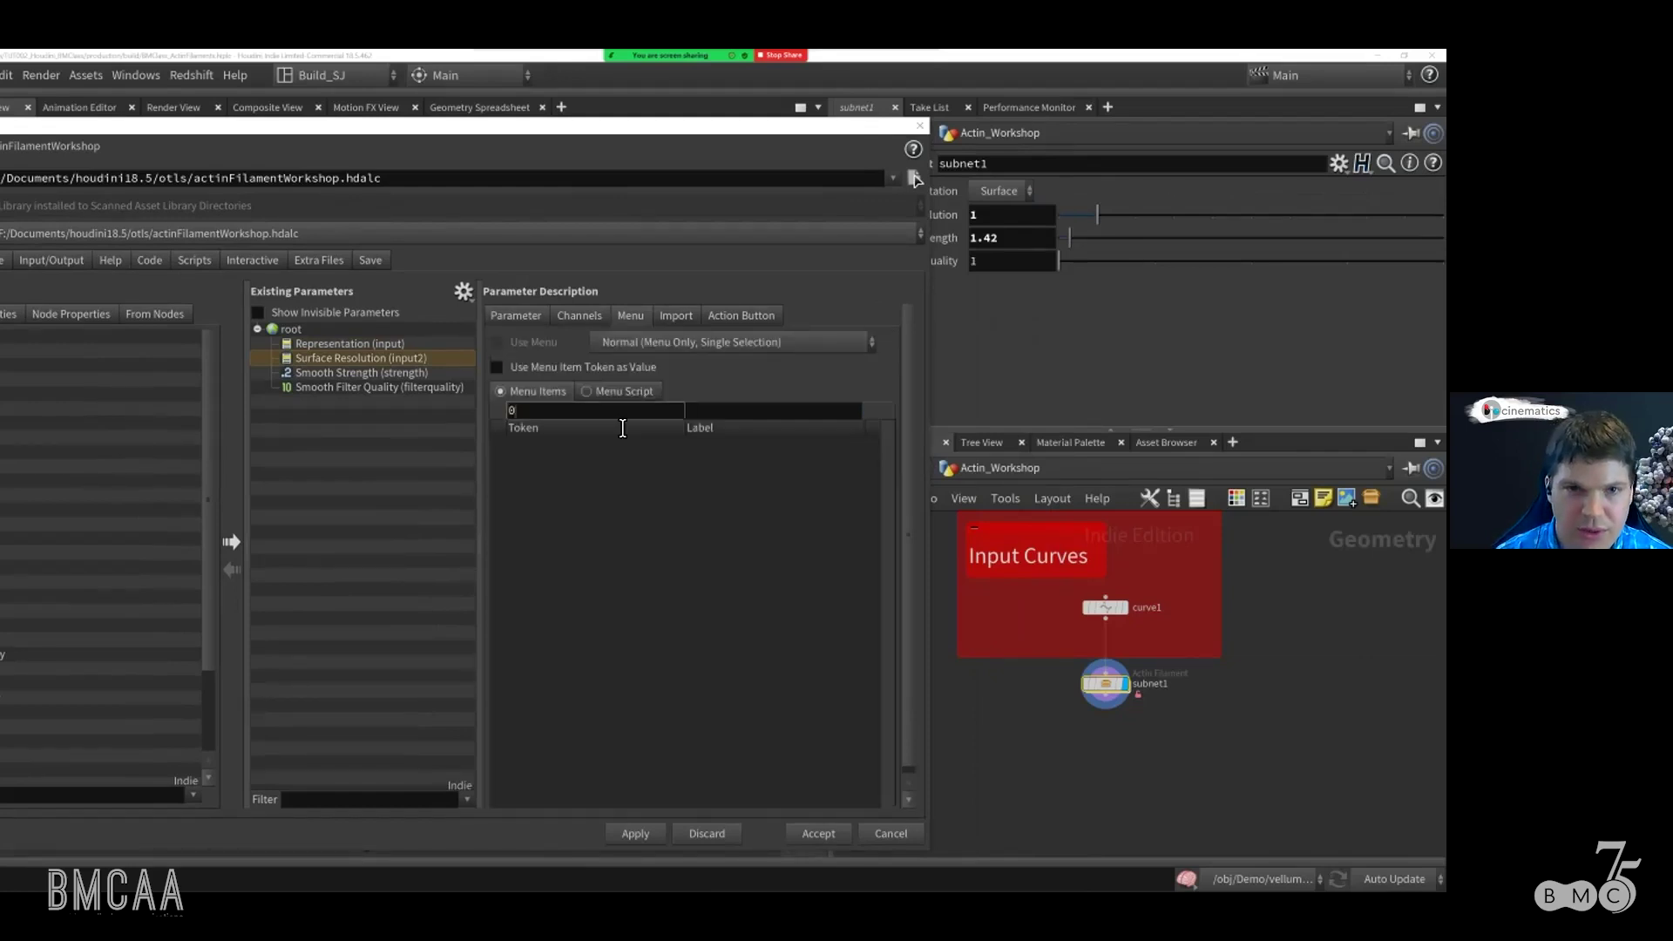
{"action": "key", "text": "Tab"}
{"action": "type", "text": "Low"}
{"action": "key", "text": "Return"}
{"action": "type", "text": "1"}
{"action": "key", "text": "Tab"}
{"action": "type", "text": "High"}
{"action": "key", "text": "Return"}
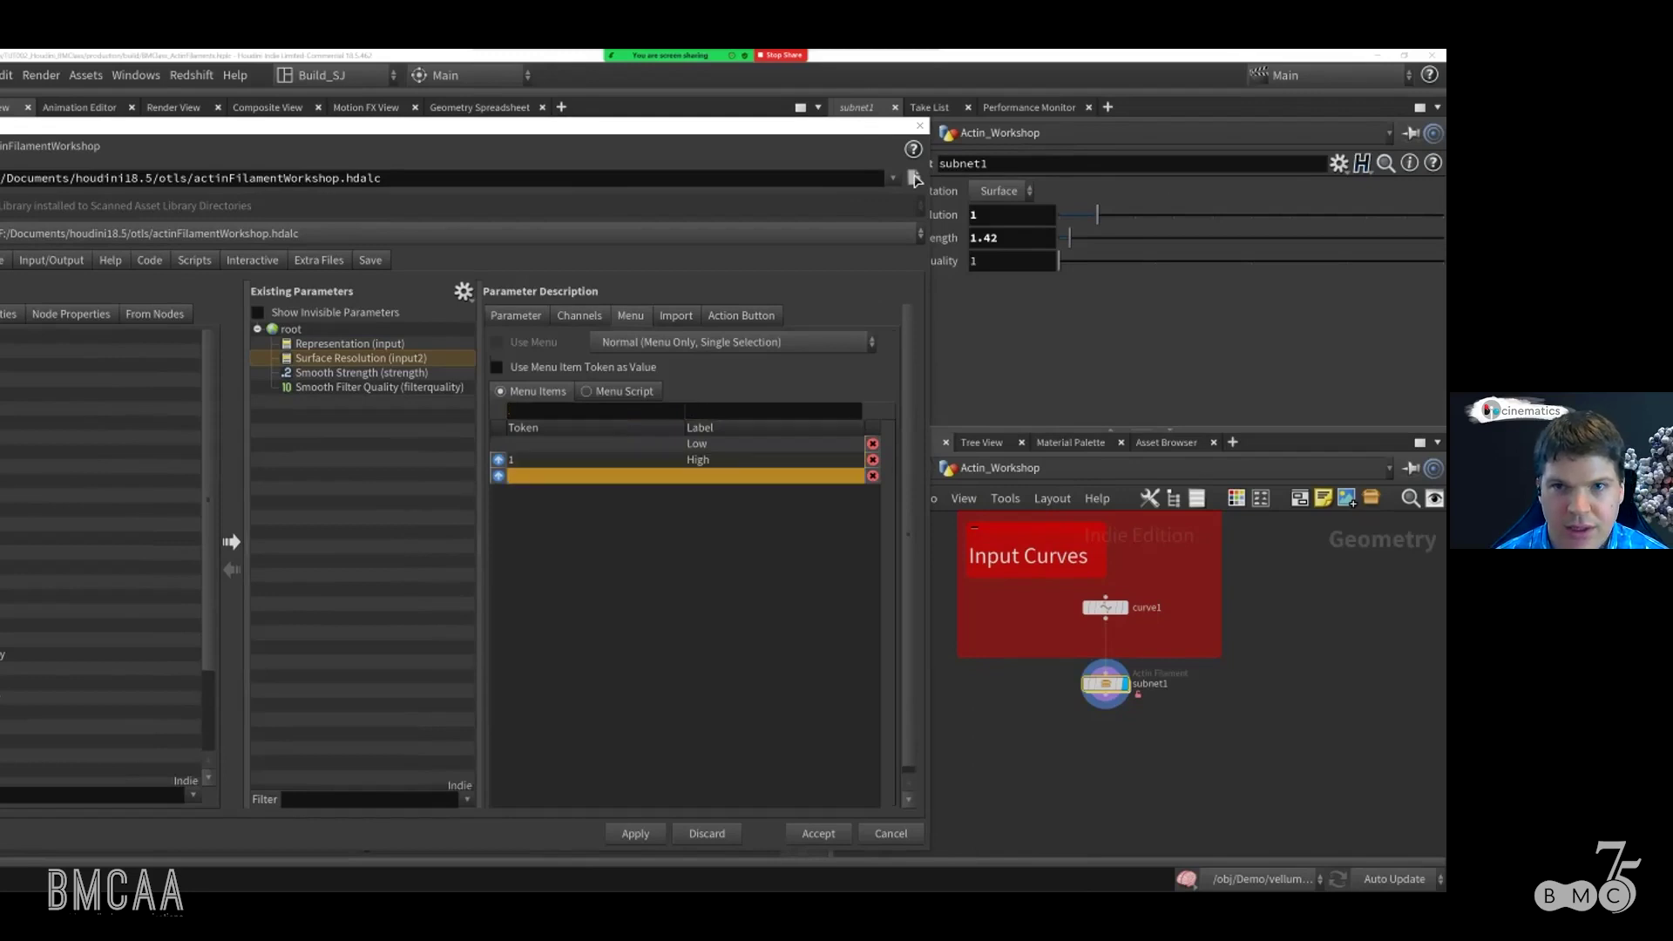
{"action": "left_click", "coordinate": [818, 832]}
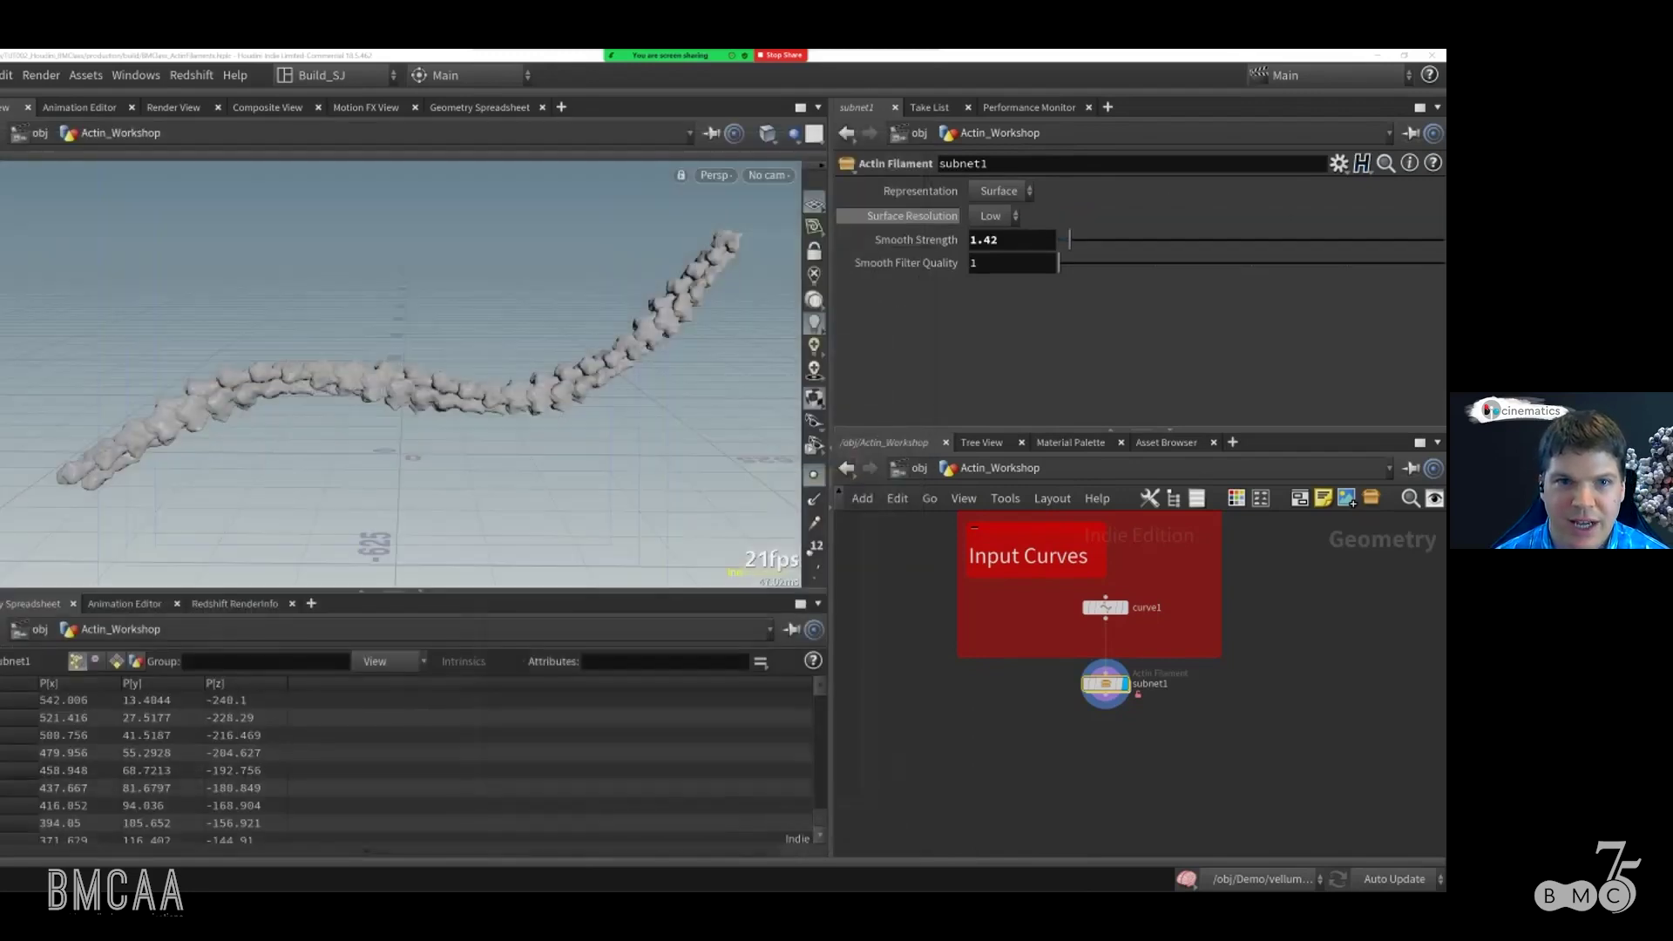
Step: Test the new menus by switching Representation to Atoms and back to Surface, and Surface Resolution to High and back to Low
{"action": "left_click", "coordinate": [999, 191]}
{"action": "left_click", "coordinate": [992, 213]}
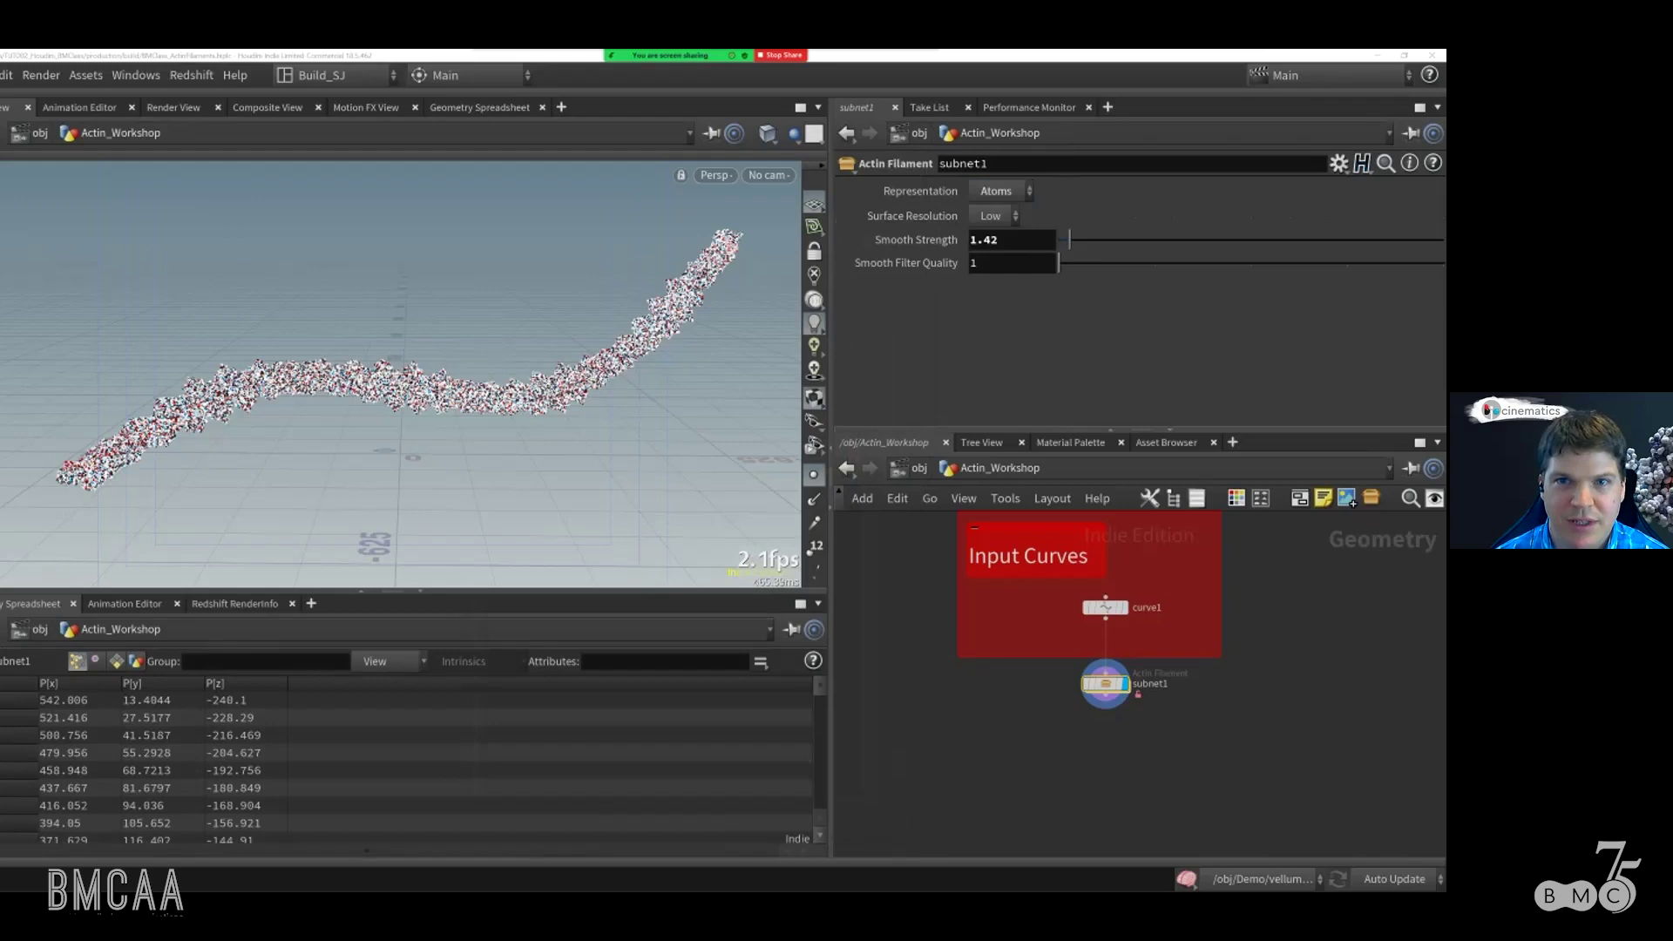
{"action": "left_click", "coordinate": [998, 191]}
{"action": "left_click", "coordinate": [999, 212]}
{"action": "left_click", "coordinate": [991, 216]}
{"action": "left_click", "coordinate": [992, 235]}
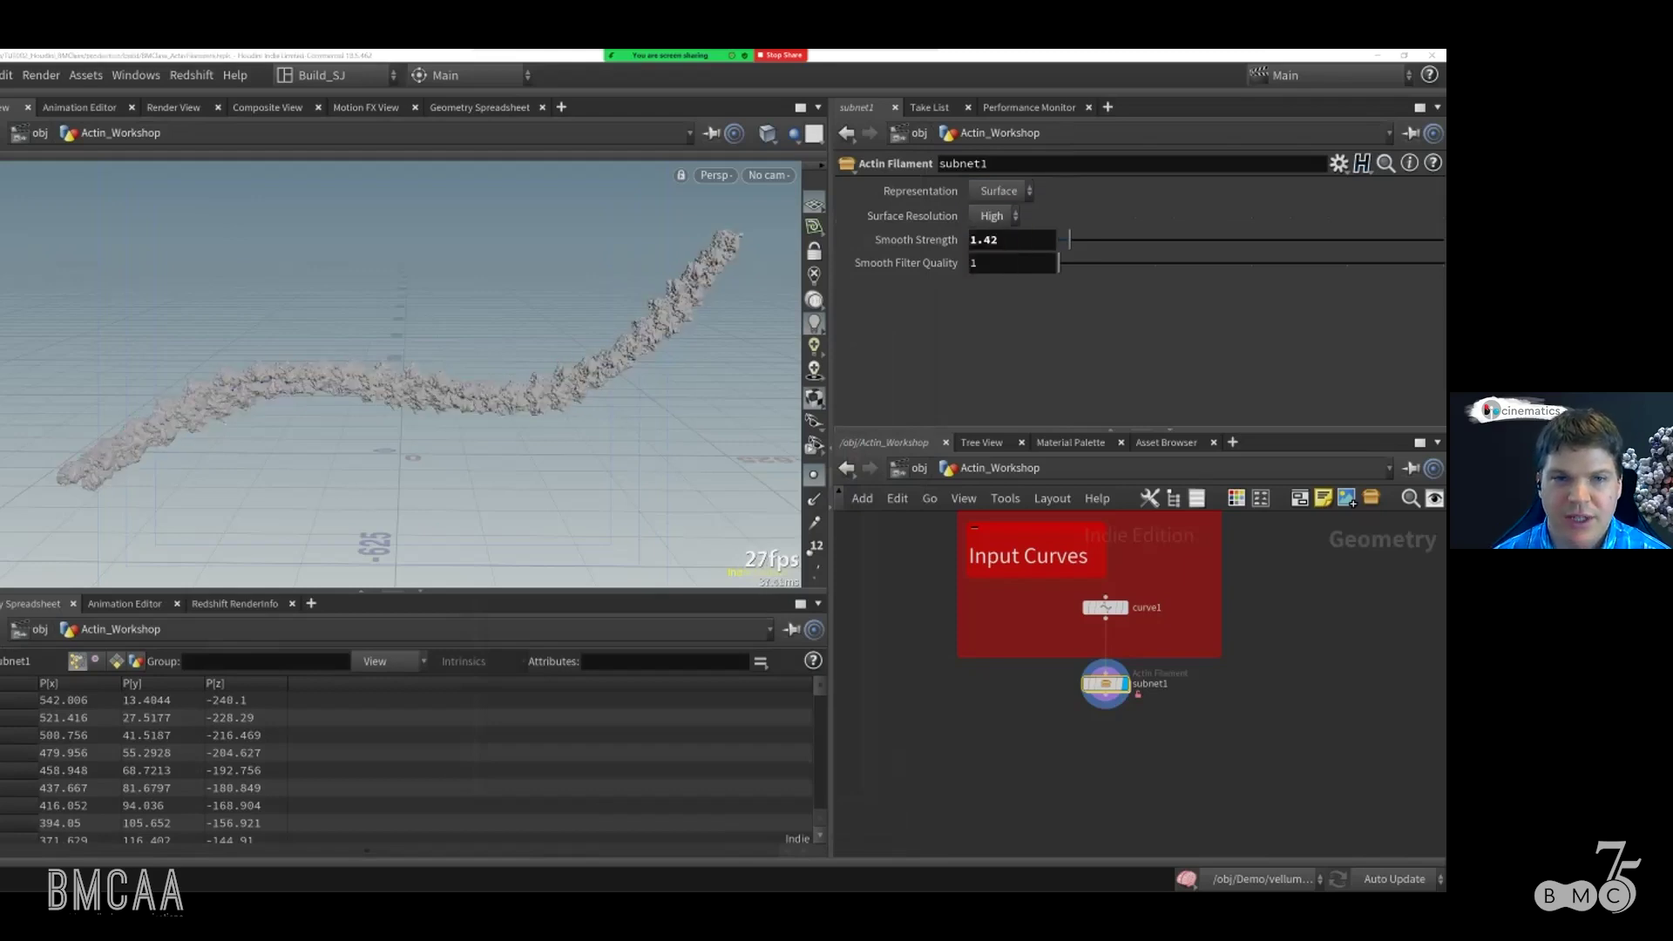
{"action": "left_click", "coordinate": [991, 216]}
{"action": "left_click", "coordinate": [992, 209]}
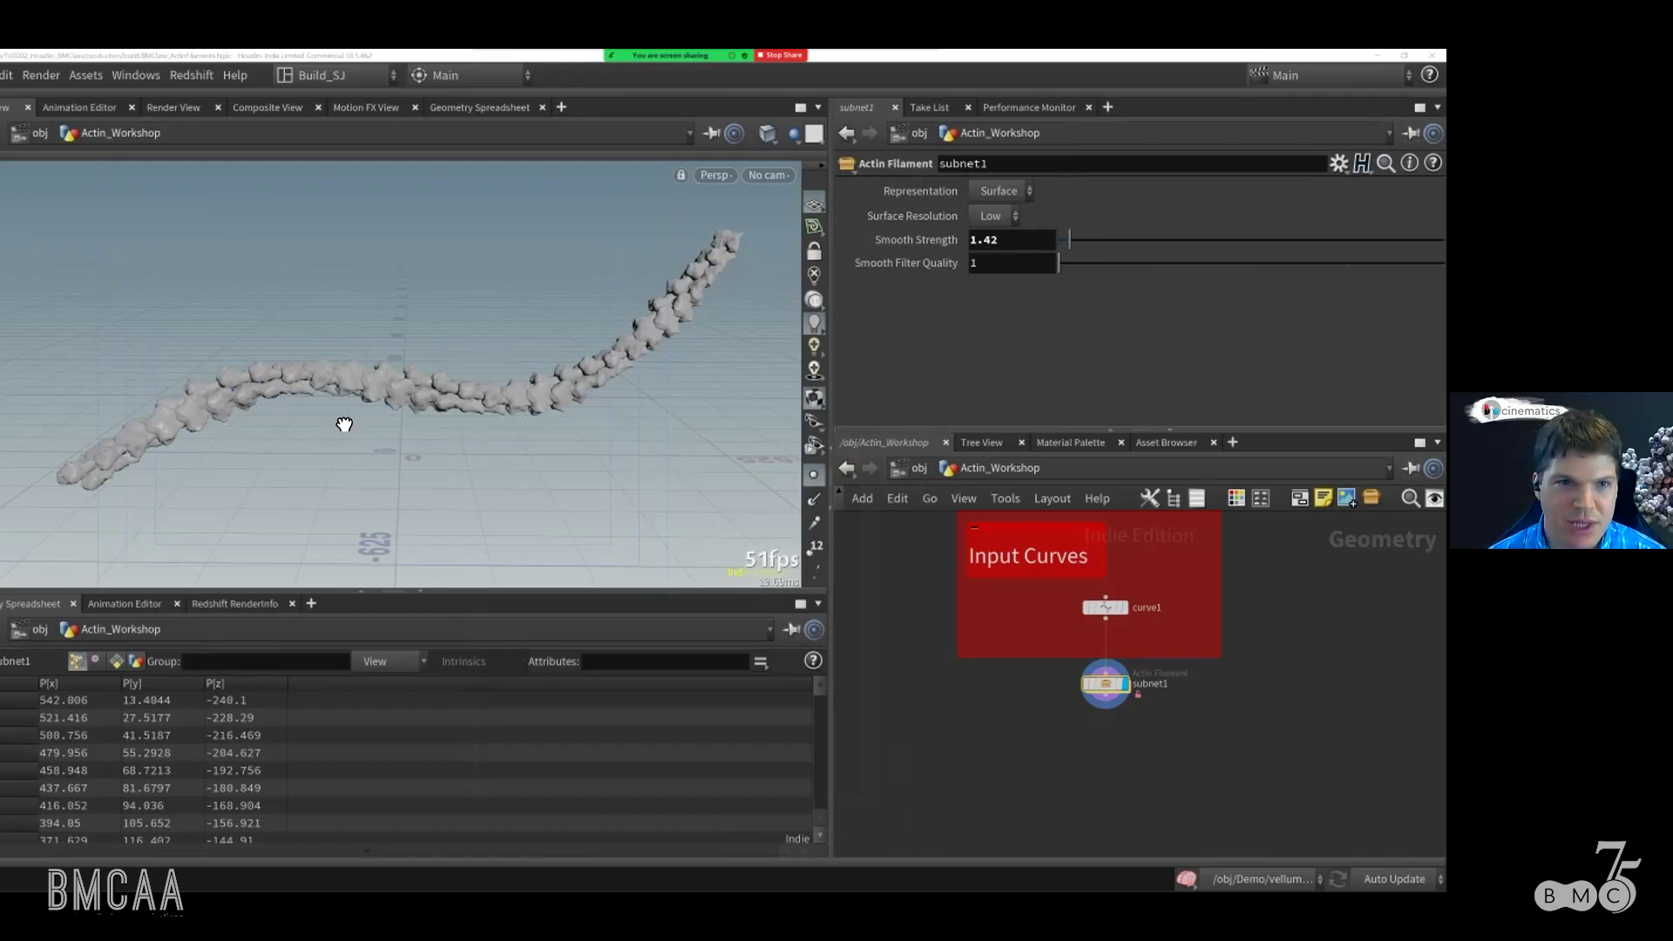
Step: Save the Actin Filament node type and lock the node by matching it to the current definition
{"action": "left_click_drag", "start_coordinate": [509, 429], "coordinate": [557, 440], "text": "alt"}
{"action": "right_click_drag", "start_coordinate": [557, 440], "coordinate": [593, 439], "text": "alt"}
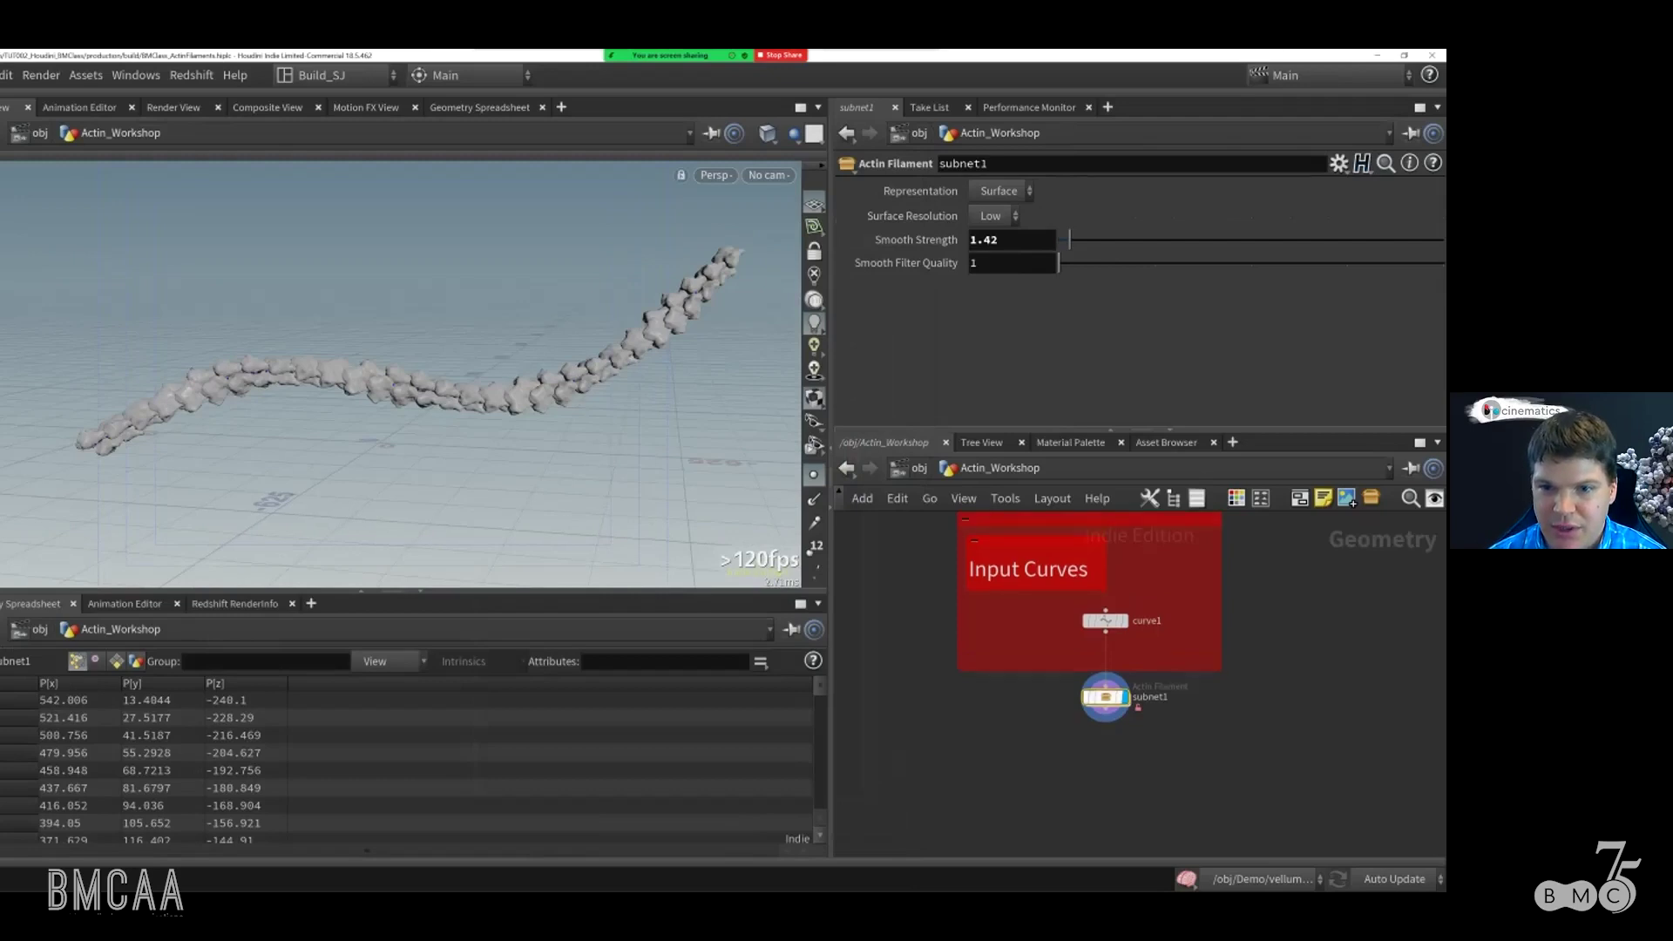
{"action": "right_click", "coordinate": [1104, 690]}
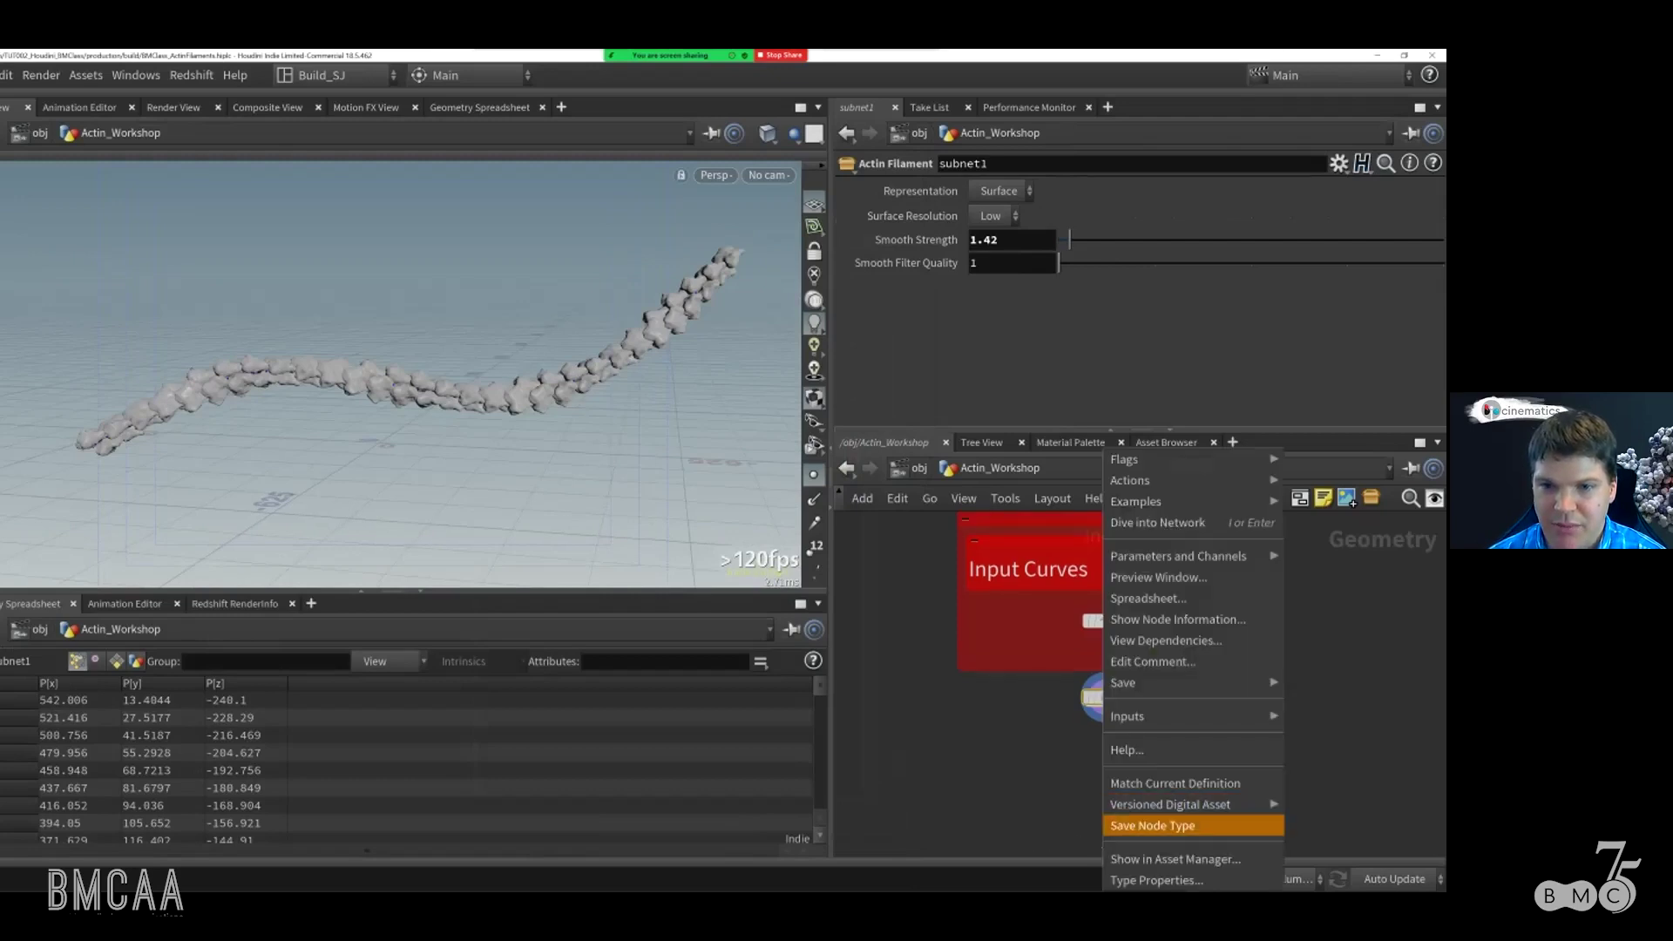
{"action": "left_click", "coordinate": [1151, 825]}
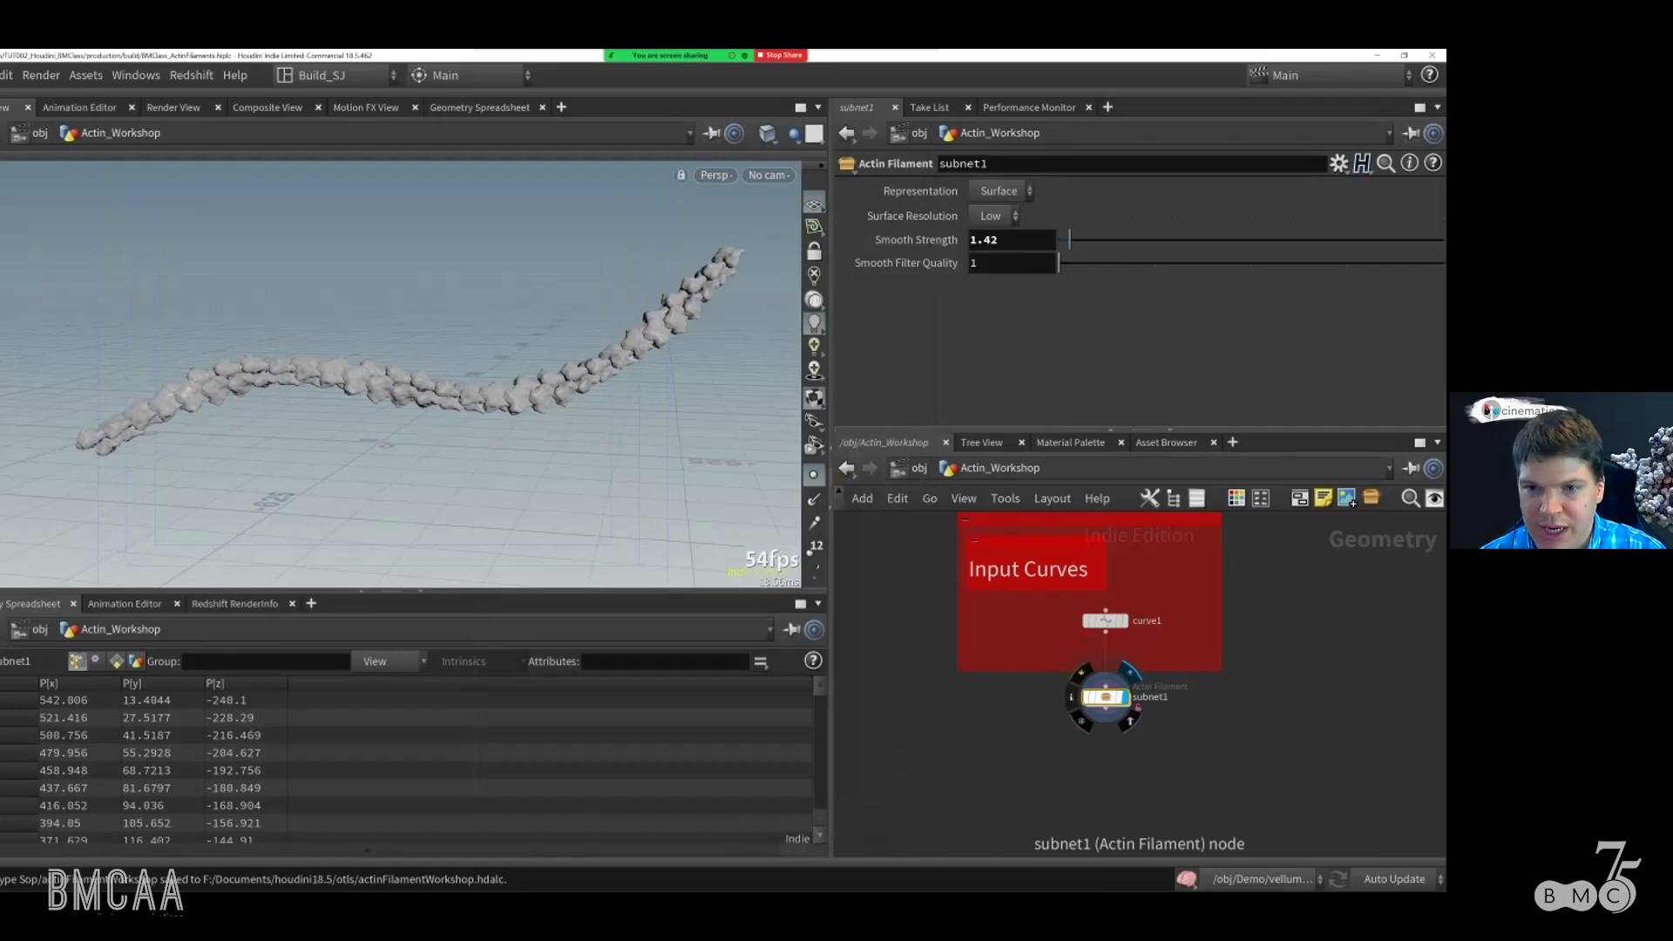
{"action": "right_click", "coordinate": [1105, 696]}
{"action": "left_click", "coordinate": [1149, 781]}
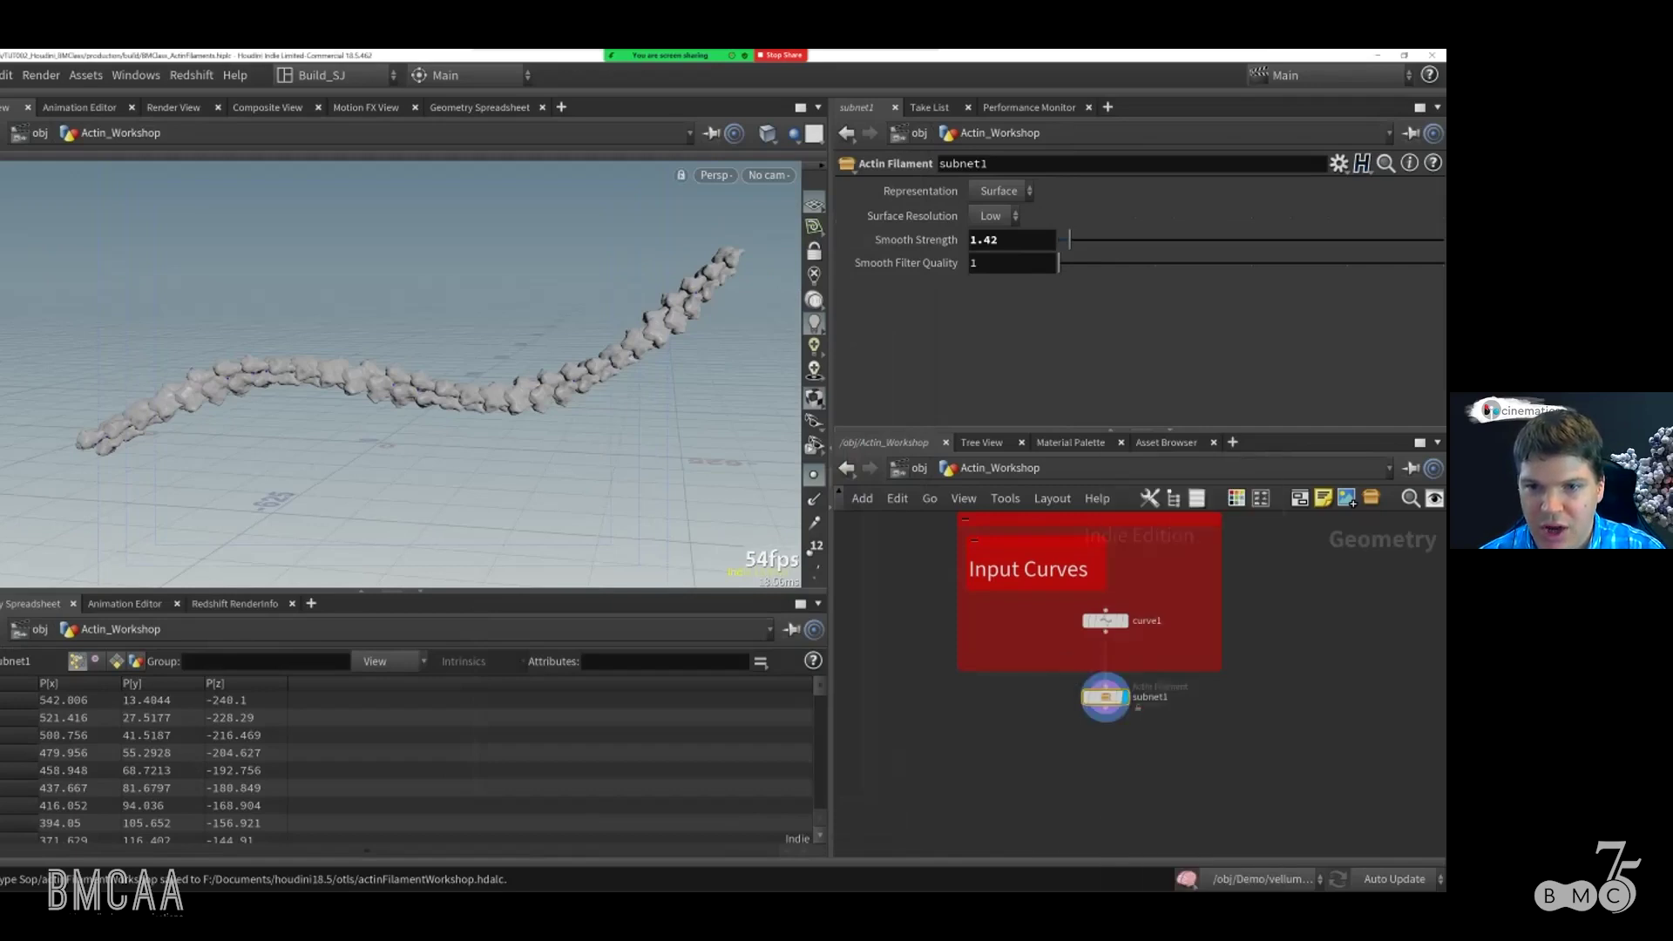
{"action": "mouse_move", "coordinate": [1104, 697]}
{"action": "left_mouse_down"}
{"action": "mouse_move", "coordinate": [1128, 699]}
{"action": "mouse_move", "coordinate": [1104, 699]}
{"action": "left_mouse_up"}
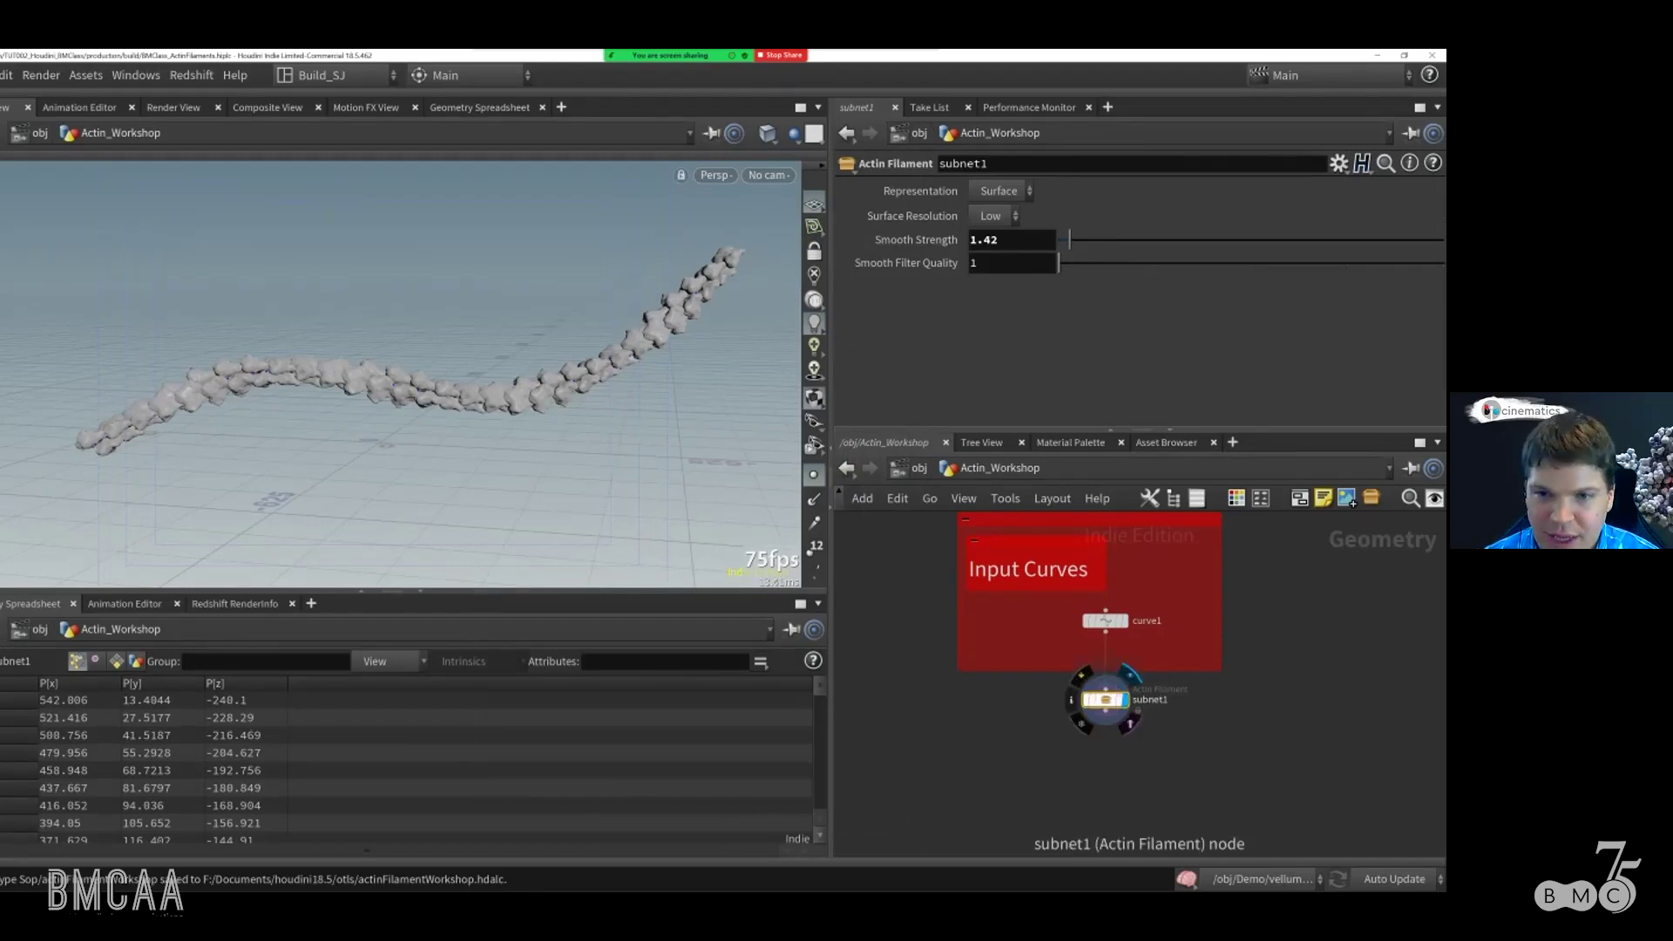
Step: Add a Stroke node beside curve1 and connect it to the Actin Filament node's input in place of the curve
{"action": "left_click_drag", "start_coordinate": [1105, 620], "coordinate": [1141, 612]}
{"action": "key", "text": "Tab"}
{"action": "type", "text": "stro"}
{"action": "key", "text": "Return"}
{"action": "left_click", "coordinate": [1067, 613]}
{"action": "left_click", "coordinate": [1067, 621]}
{"action": "left_click", "coordinate": [1105, 677]}
{"action": "left_click_drag", "start_coordinate": [1105, 699], "coordinate": [1067, 699]}
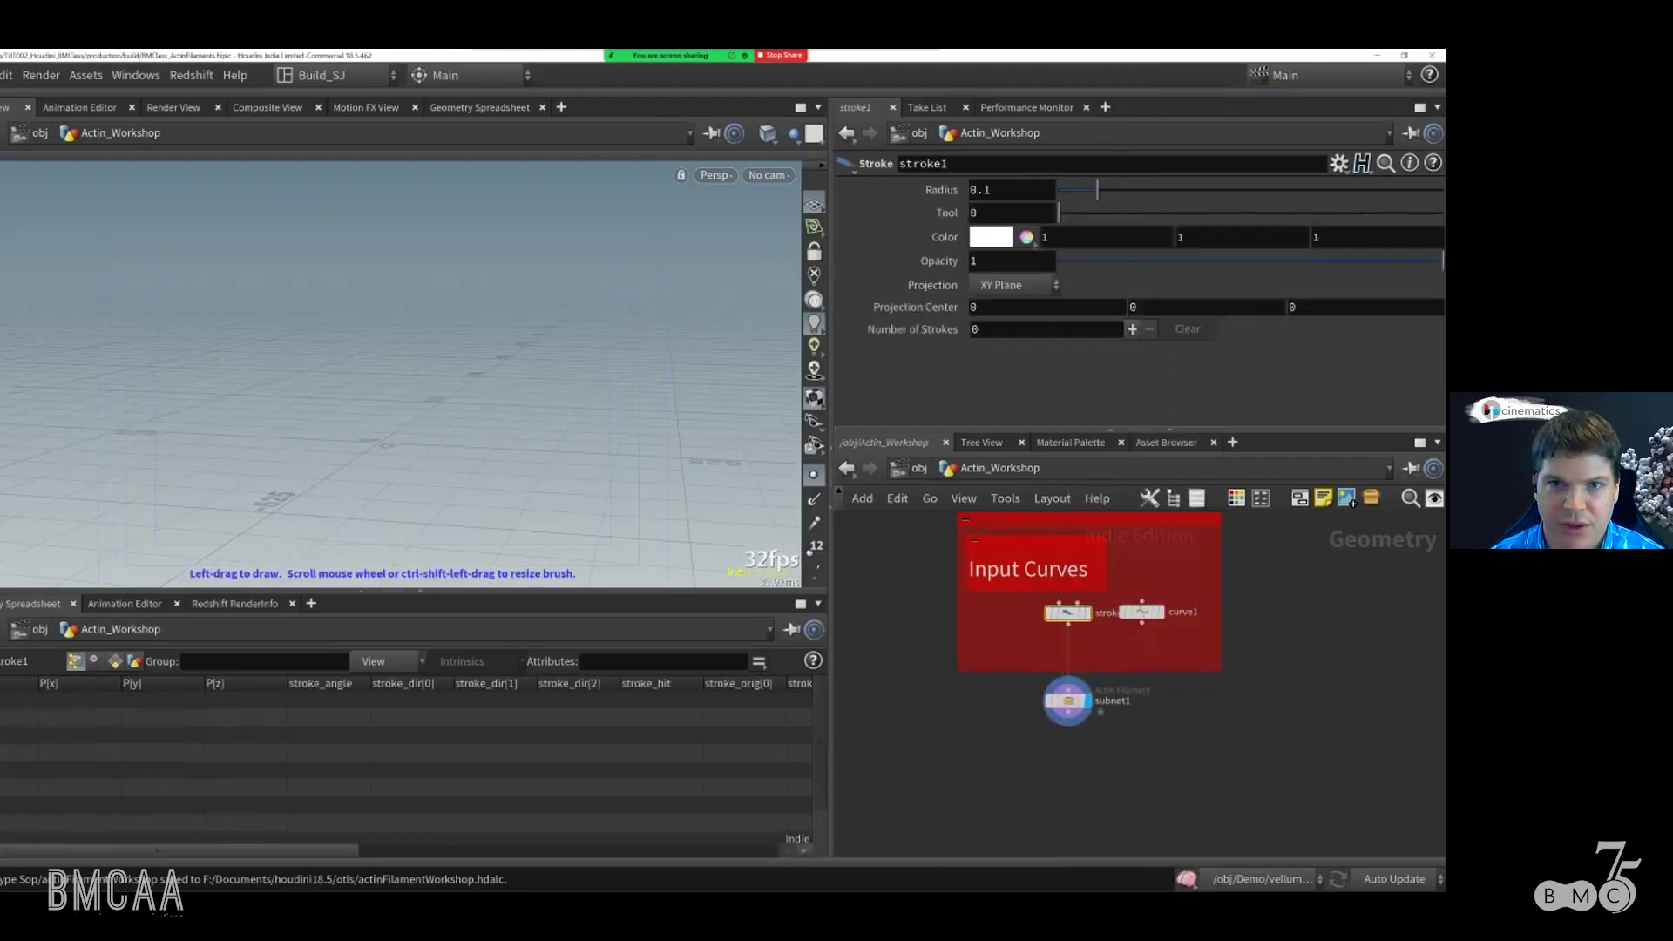
Step: Set the Stroke node's Projection to Screen Plane and draw two long freehand strokes in the viewport
{"action": "scroll", "coordinate": [461, 416], "scroll_direction": "down", "scroll_amount": 5, "text": "alt"}
{"action": "left_click", "coordinate": [1015, 284]}
{"action": "left_click", "coordinate": [1010, 369]}
{"action": "mouse_move", "coordinate": [137, 460]}
{"action": "left_mouse_down"}
{"action": "mouse_move", "coordinate": [606, 320]}
{"action": "mouse_move", "coordinate": [261, 542]}
{"action": "left_mouse_up"}
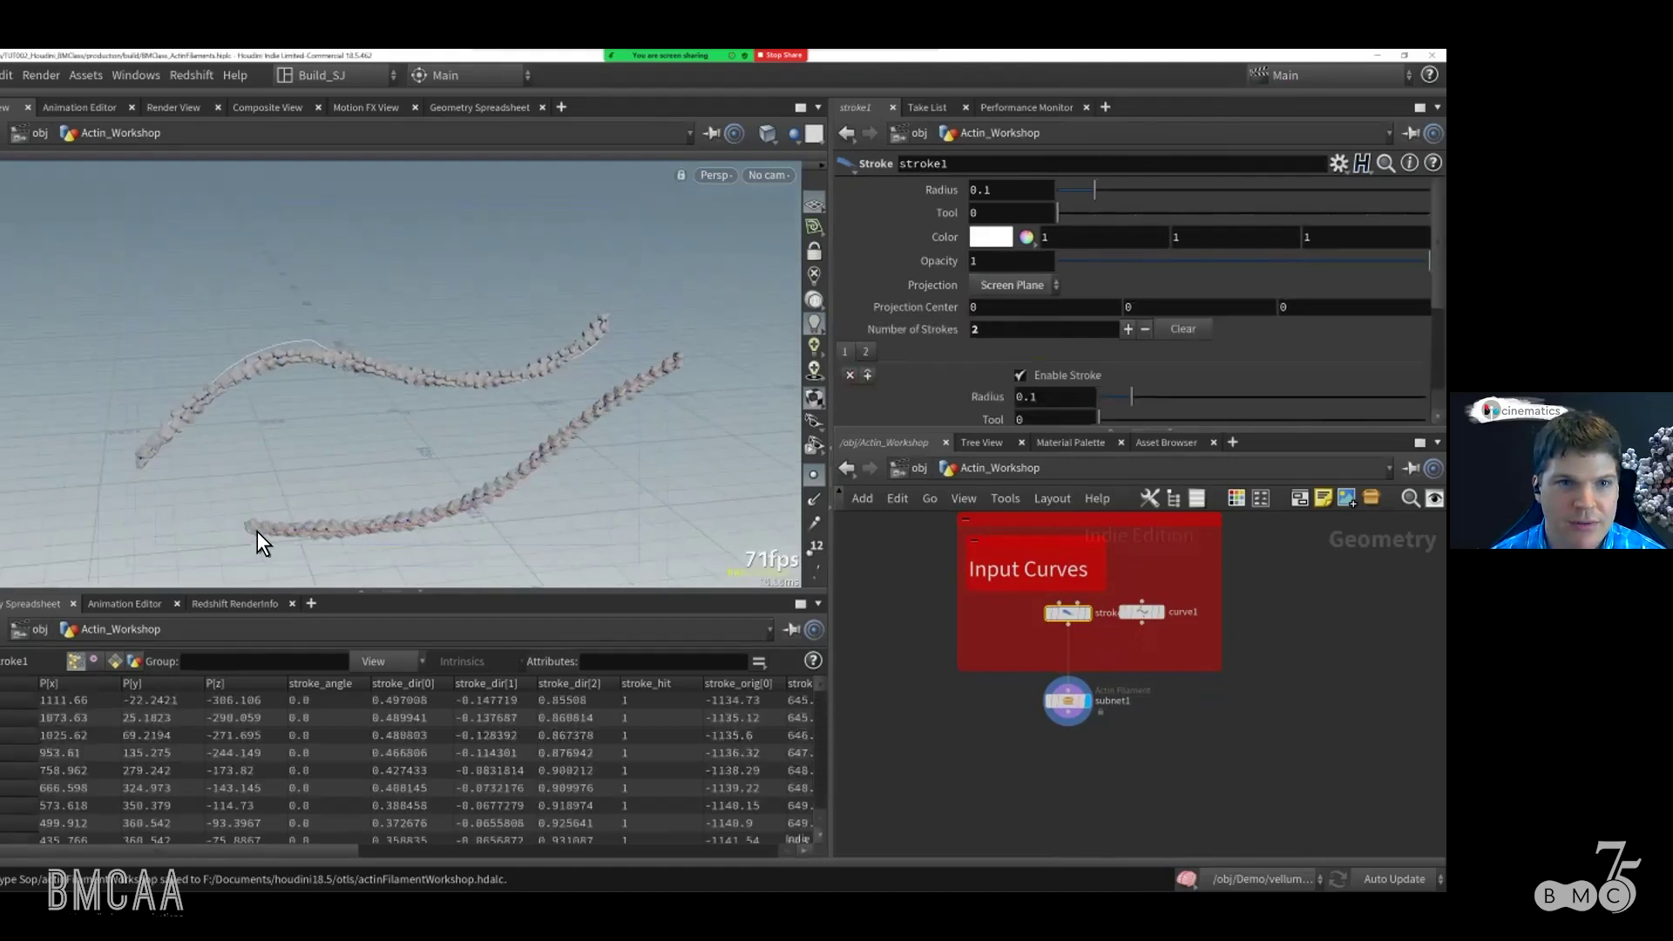
Step: Draw four more freehand strokes from different viewing angles, crossing the existing filaments, and inspect the network up close
{"action": "left_click_drag", "start_coordinate": [134, 306], "coordinate": [671, 231]}
{"action": "scroll", "coordinate": [415, 364], "scroll_direction": "down", "scroll_amount": 5, "text": "alt"}
{"action": "left_click_drag", "start_coordinate": [549, 335], "coordinate": [459, 486]}
{"action": "key", "text": "Escape"}
{"action": "right_click_drag", "start_coordinate": [201, 421], "coordinate": [603, 426]}
{"action": "mouse_move", "coordinate": [625, 431]}
{"action": "left_mouse_down"}
{"action": "mouse_move", "coordinate": [329, 396]}
{"action": "mouse_move", "coordinate": [248, 219]}
{"action": "left_mouse_up"}
{"action": "right_click_drag", "start_coordinate": [250, 228], "coordinate": [253, 347], "text": "alt"}
{"action": "mouse_move", "coordinate": [254, 347]}
{"action": "left_mouse_down", "text": "alt"}
{"action": "mouse_move", "coordinate": [479, 394]}
{"action": "mouse_move", "coordinate": [410, 410]}
{"action": "mouse_move", "coordinate": [123, 369]}
{"action": "left_mouse_up", "text": "alt"}
{"action": "mouse_move", "coordinate": [123, 369]}
{"action": "right_mouse_down", "text": "alt"}
{"action": "mouse_move", "coordinate": [186, 395]}
{"action": "mouse_move", "coordinate": [281, 376]}
{"action": "right_mouse_up", "text": "alt"}
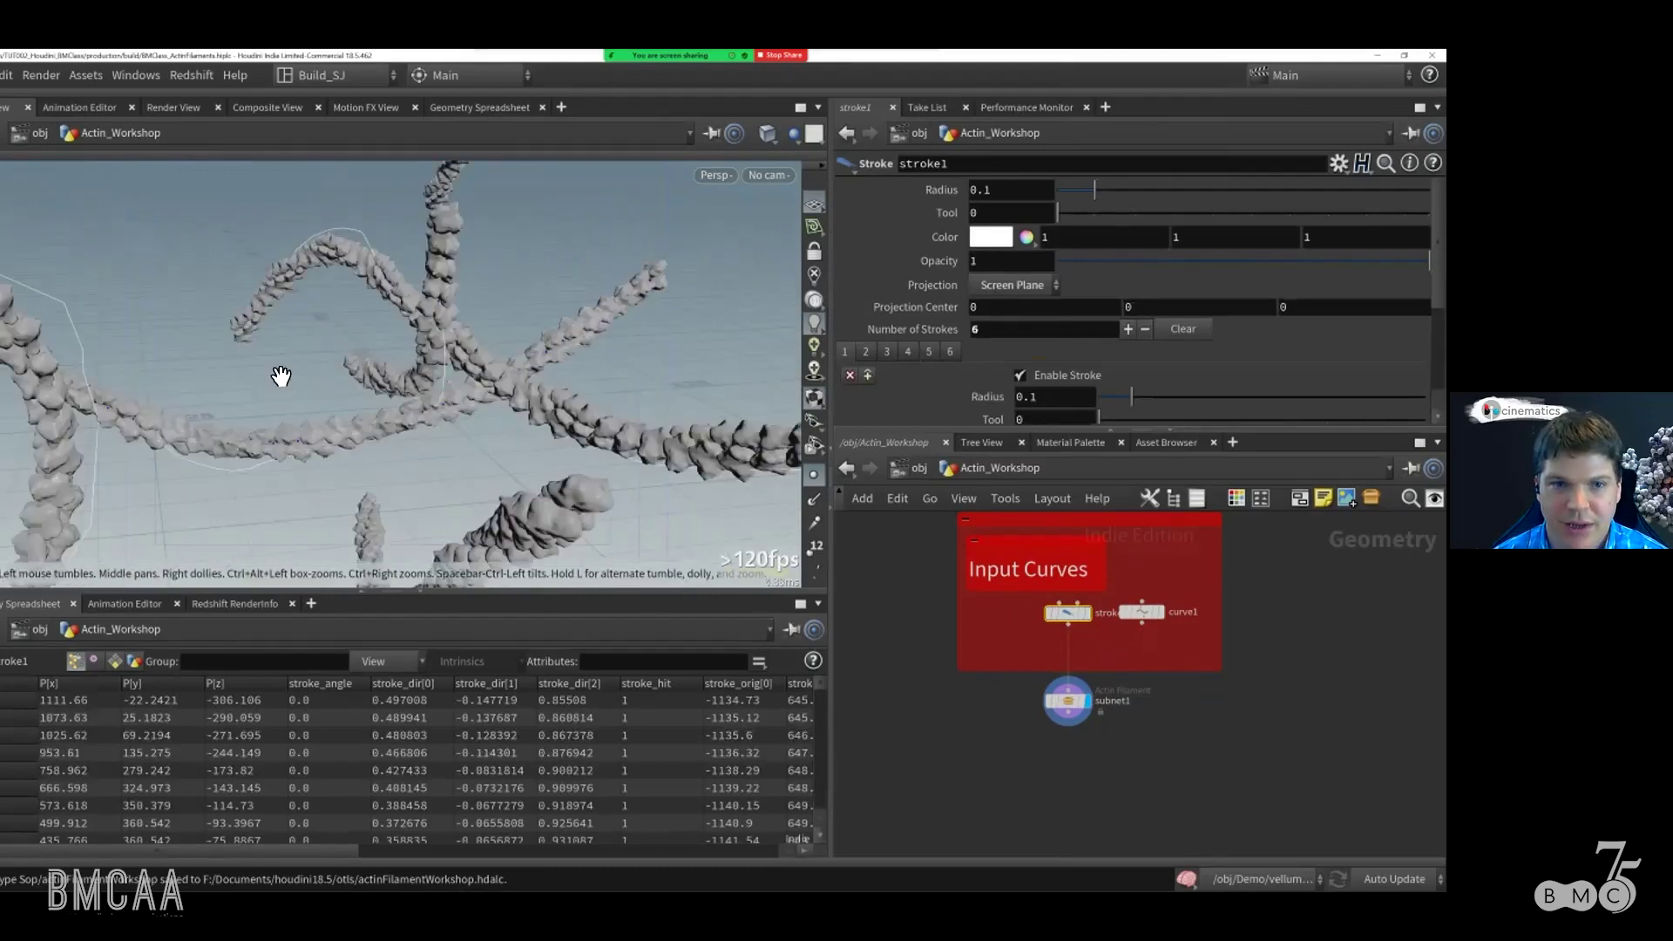
Step: Set the Actin Filament node's Smooth Strength to 9.75 and its Surface Resolution to High
{"action": "left_click", "coordinate": [1067, 699]}
{"action": "key", "text": "h"}
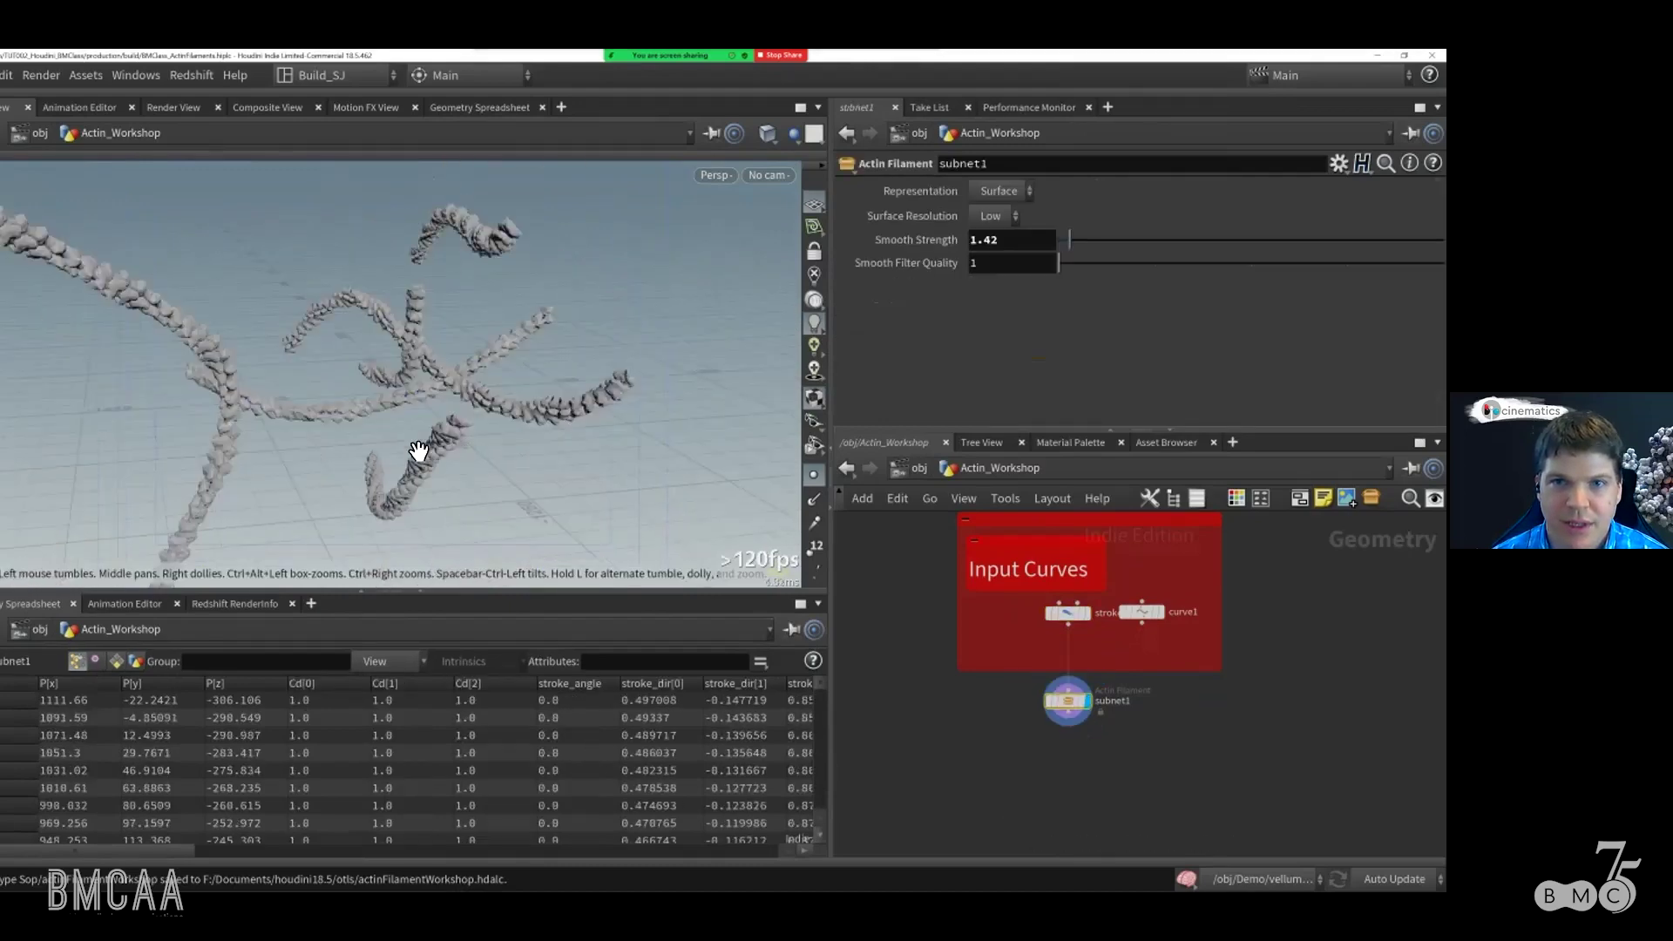
{"action": "left_click_drag", "start_coordinate": [419, 450], "coordinate": [514, 464], "text": "alt"}
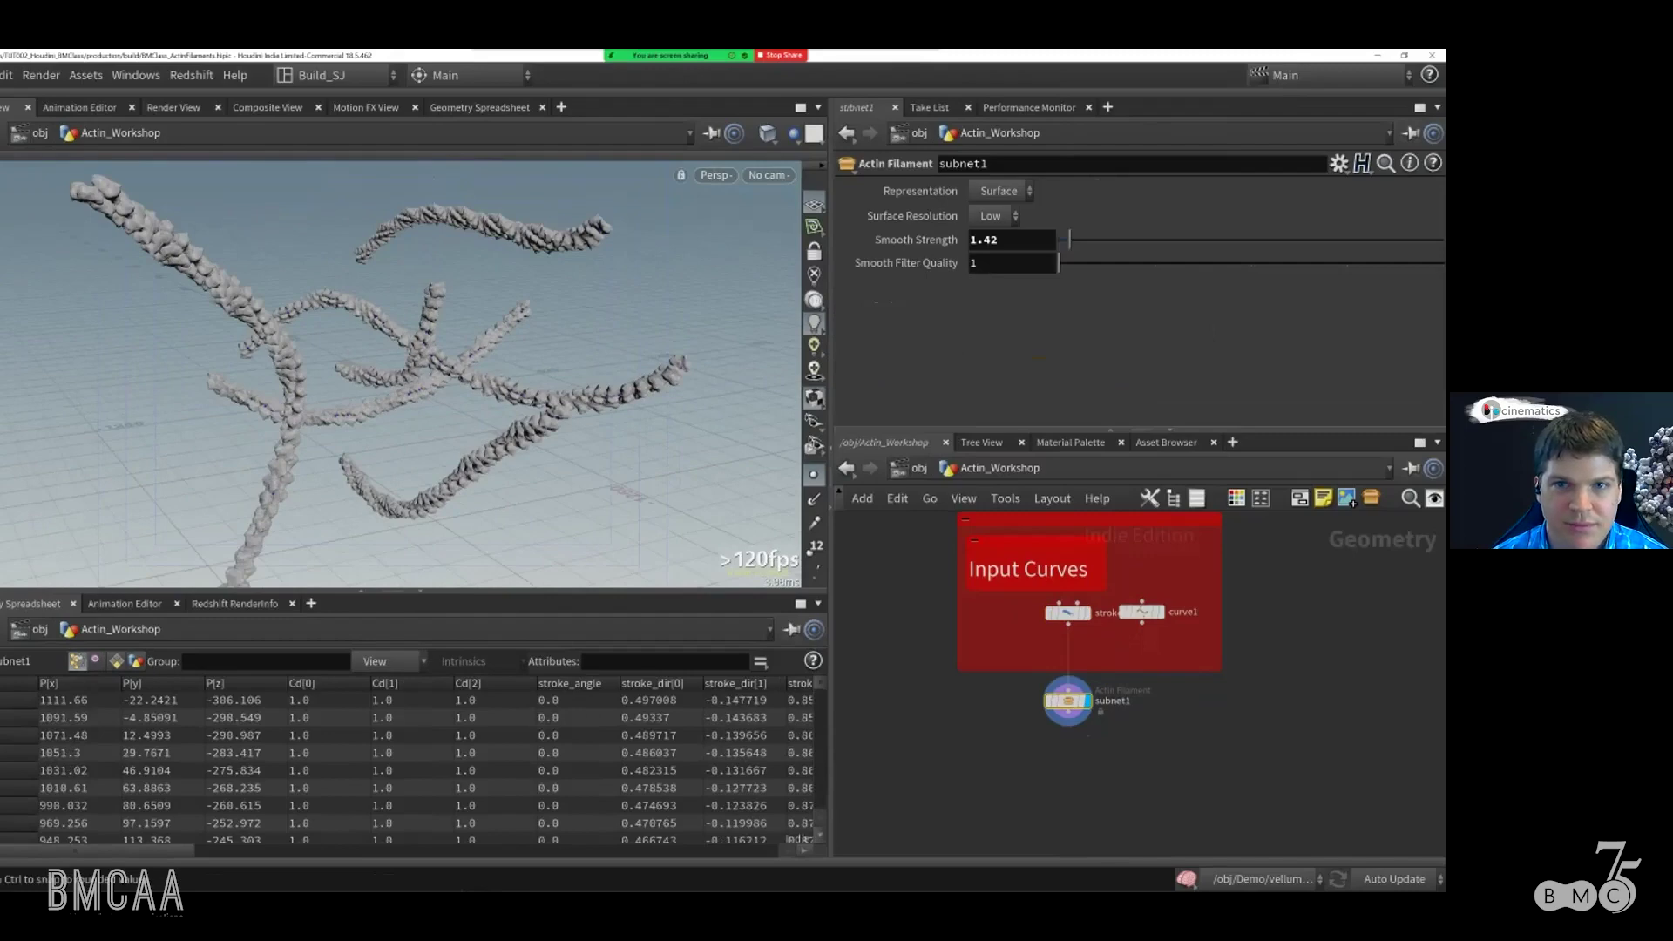
{"action": "left_click_drag", "start_coordinate": [1069, 239], "coordinate": [1134, 239]}
{"action": "left_click", "coordinate": [991, 216]}
{"action": "left_click", "coordinate": [993, 260]}
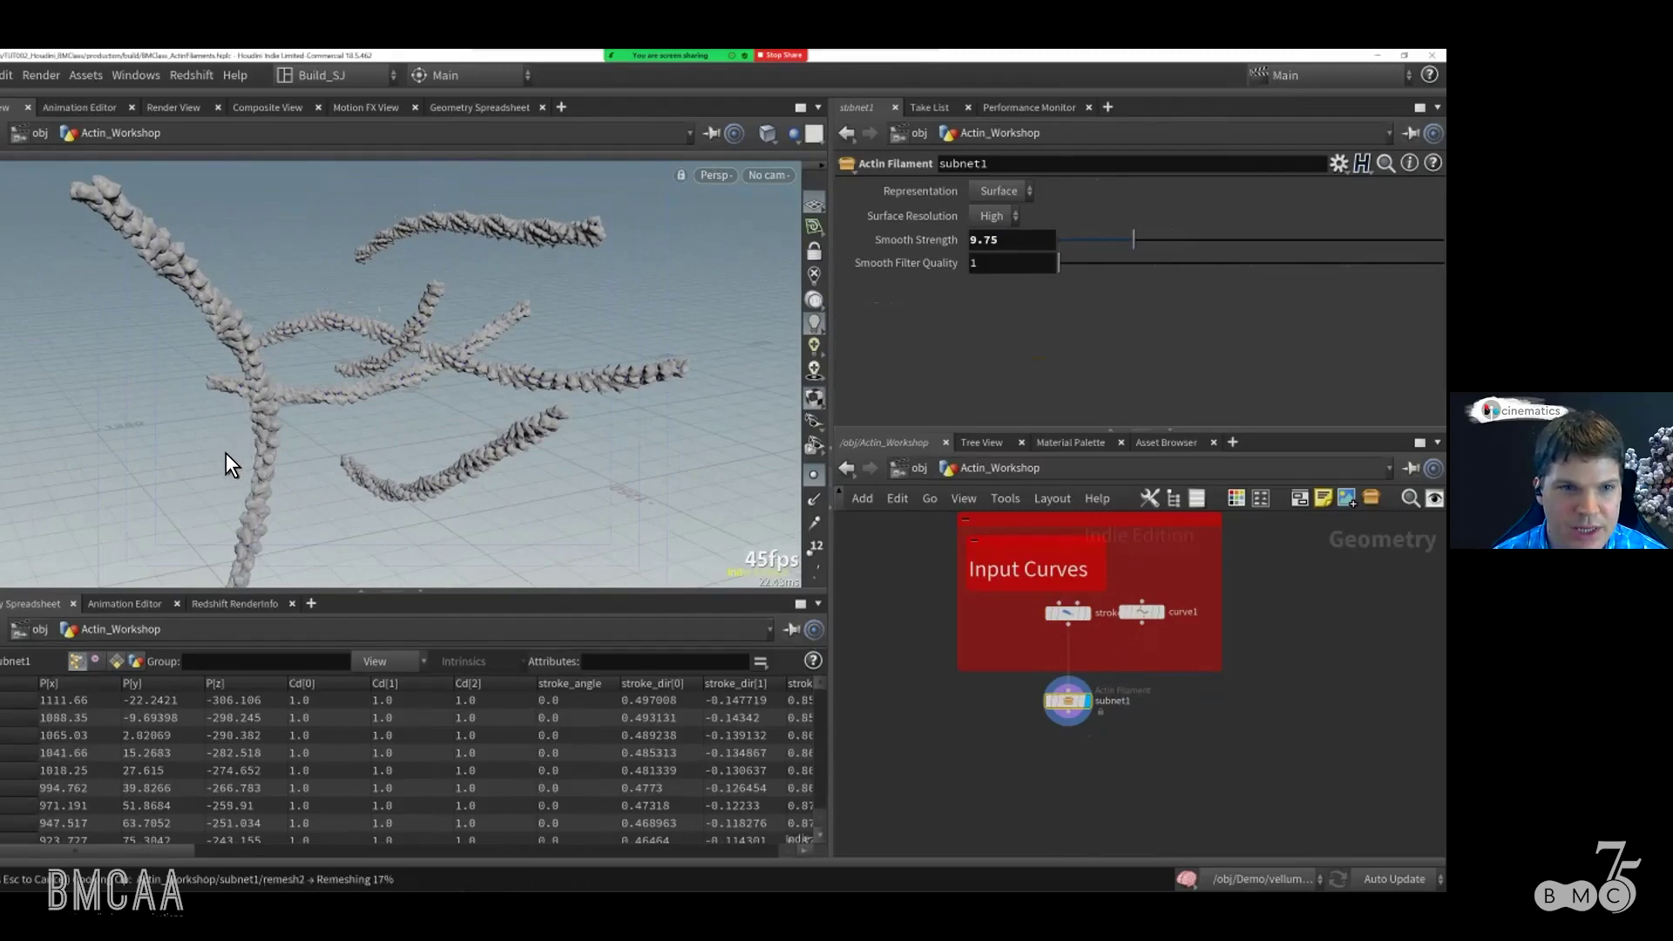
Step: Inspect the crossing filaments up close at high resolution and set the Surface Resolution back to Low
{"action": "right_click_drag", "start_coordinate": [63, 388], "coordinate": [422, 416]}
{"action": "left_click_drag", "start_coordinate": [422, 415], "coordinate": [499, 419]}
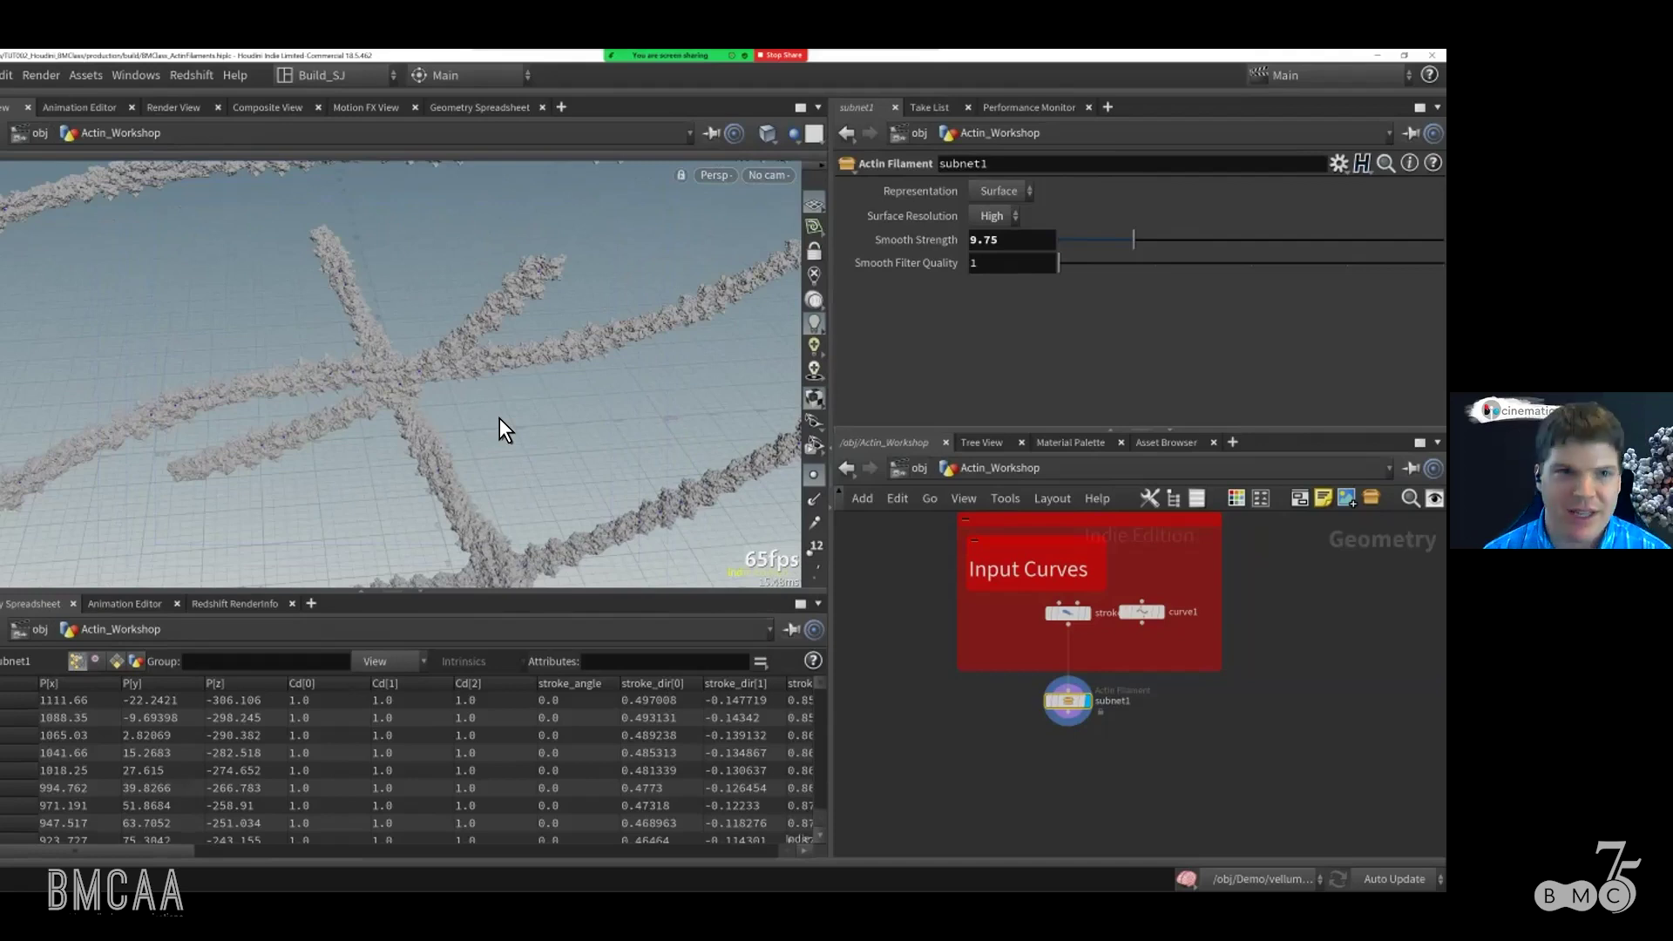
{"action": "left_click_drag", "start_coordinate": [296, 335], "coordinate": [401, 382]}
{"action": "left_click", "coordinate": [993, 216]}
{"action": "left_click", "coordinate": [989, 237]}
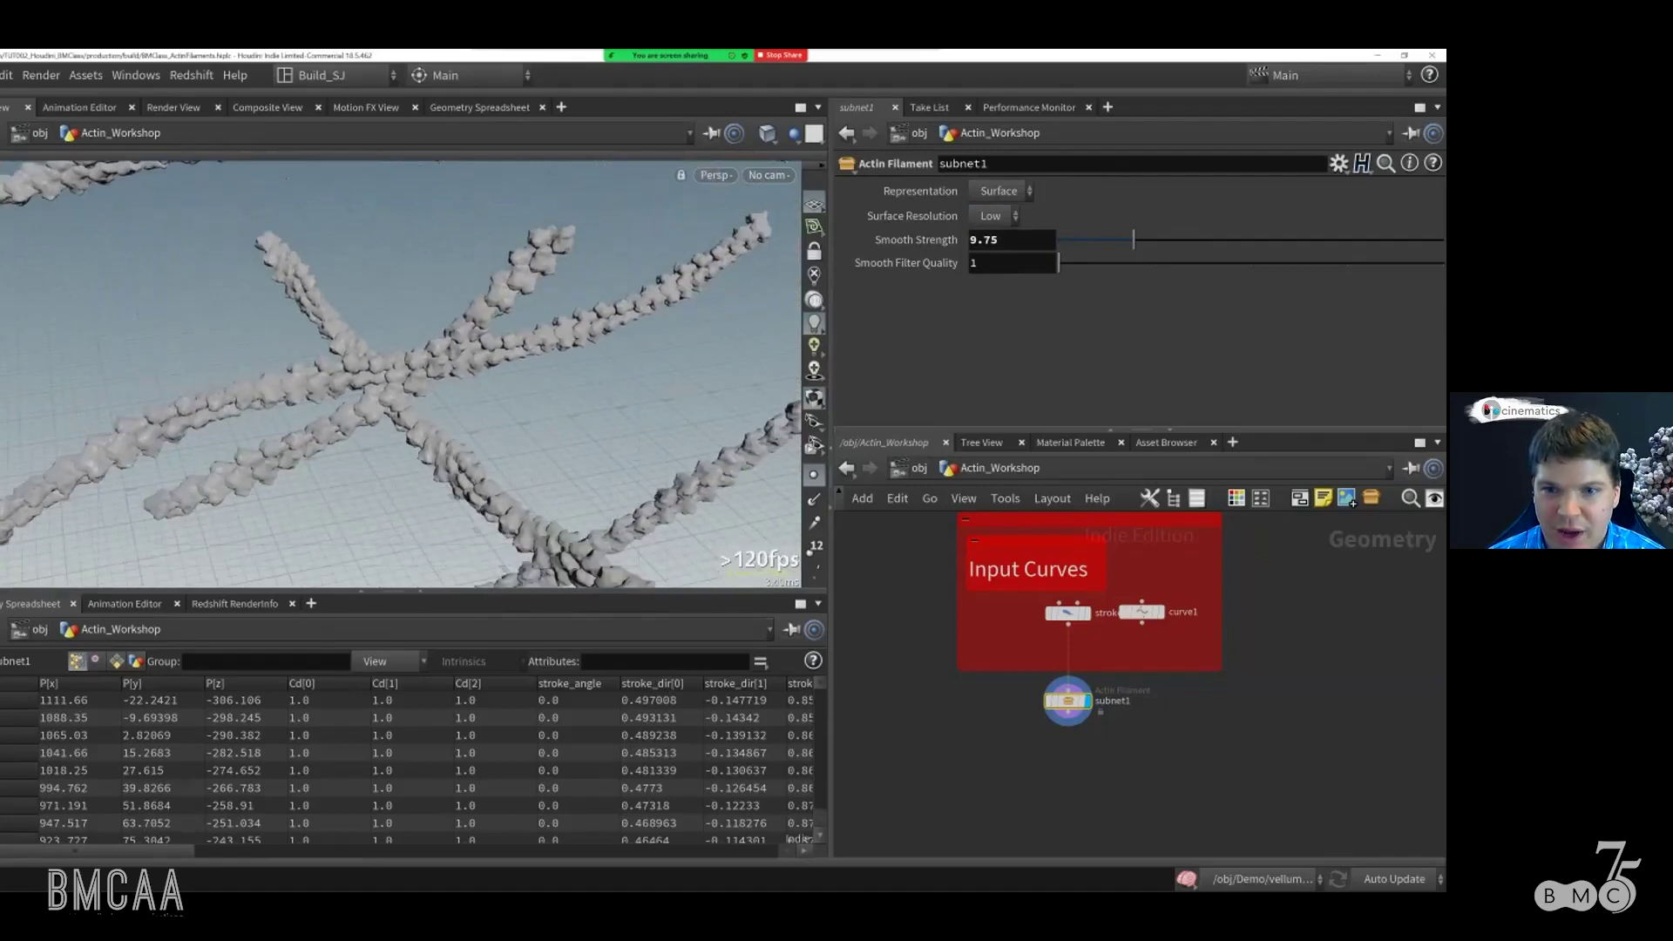
Step: Allow editing of the Actin Filament asset's contents and open its type properties
{"action": "left_click_drag", "start_coordinate": [1056, 701], "coordinate": [1056, 694]}
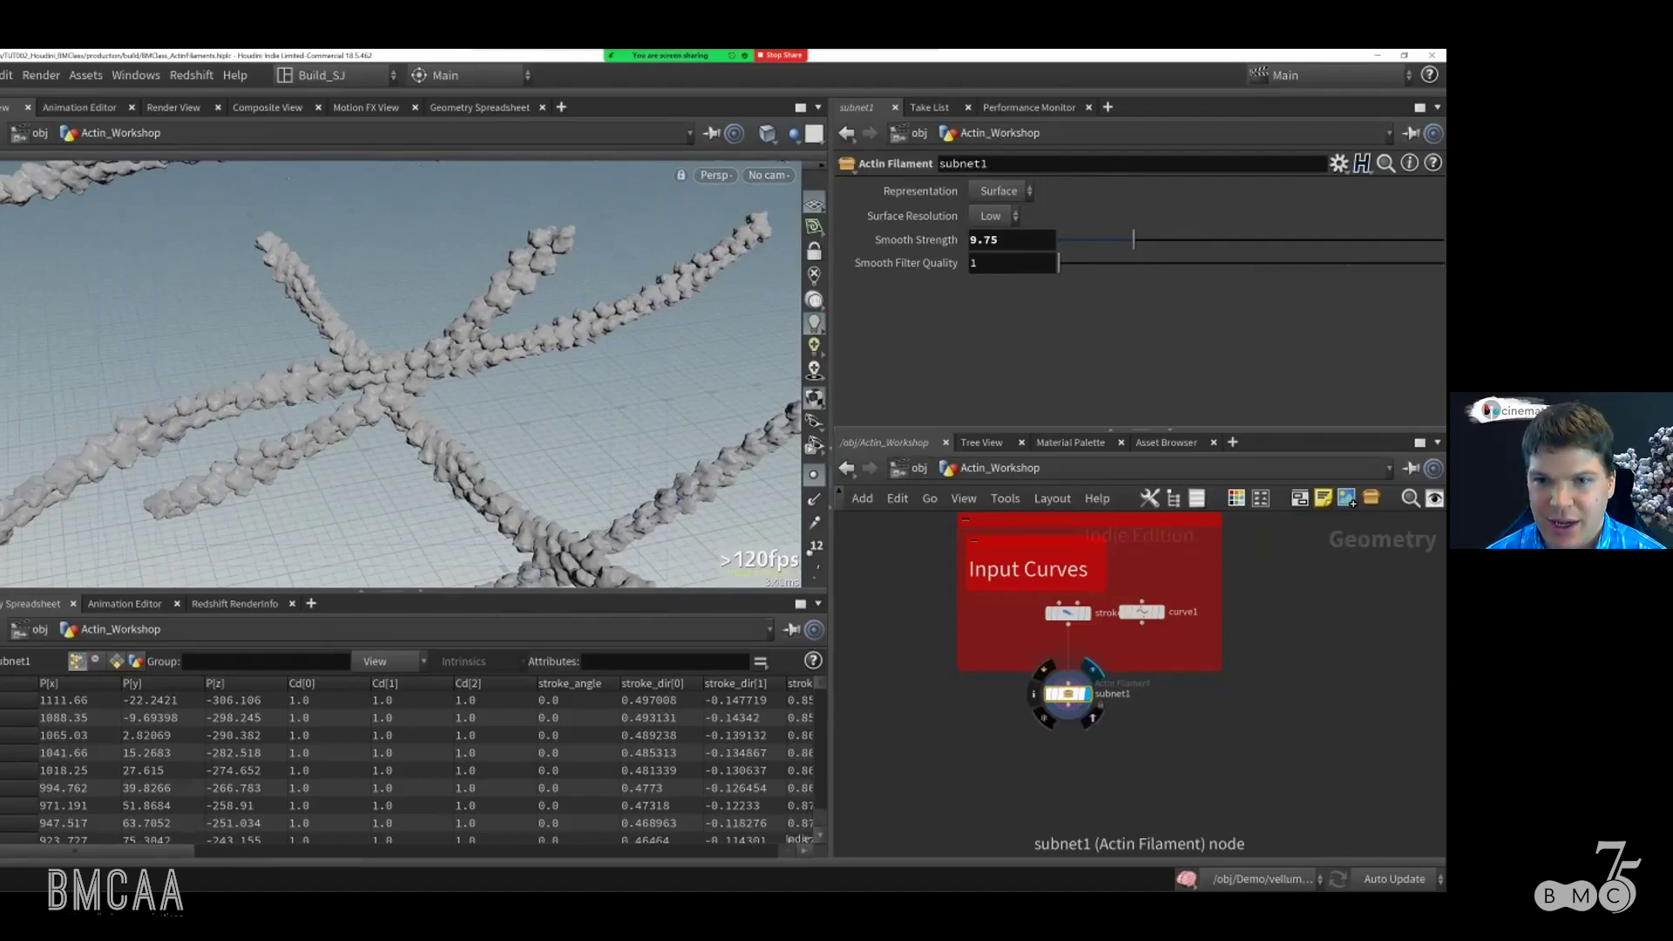
{"action": "key", "text": "i"}
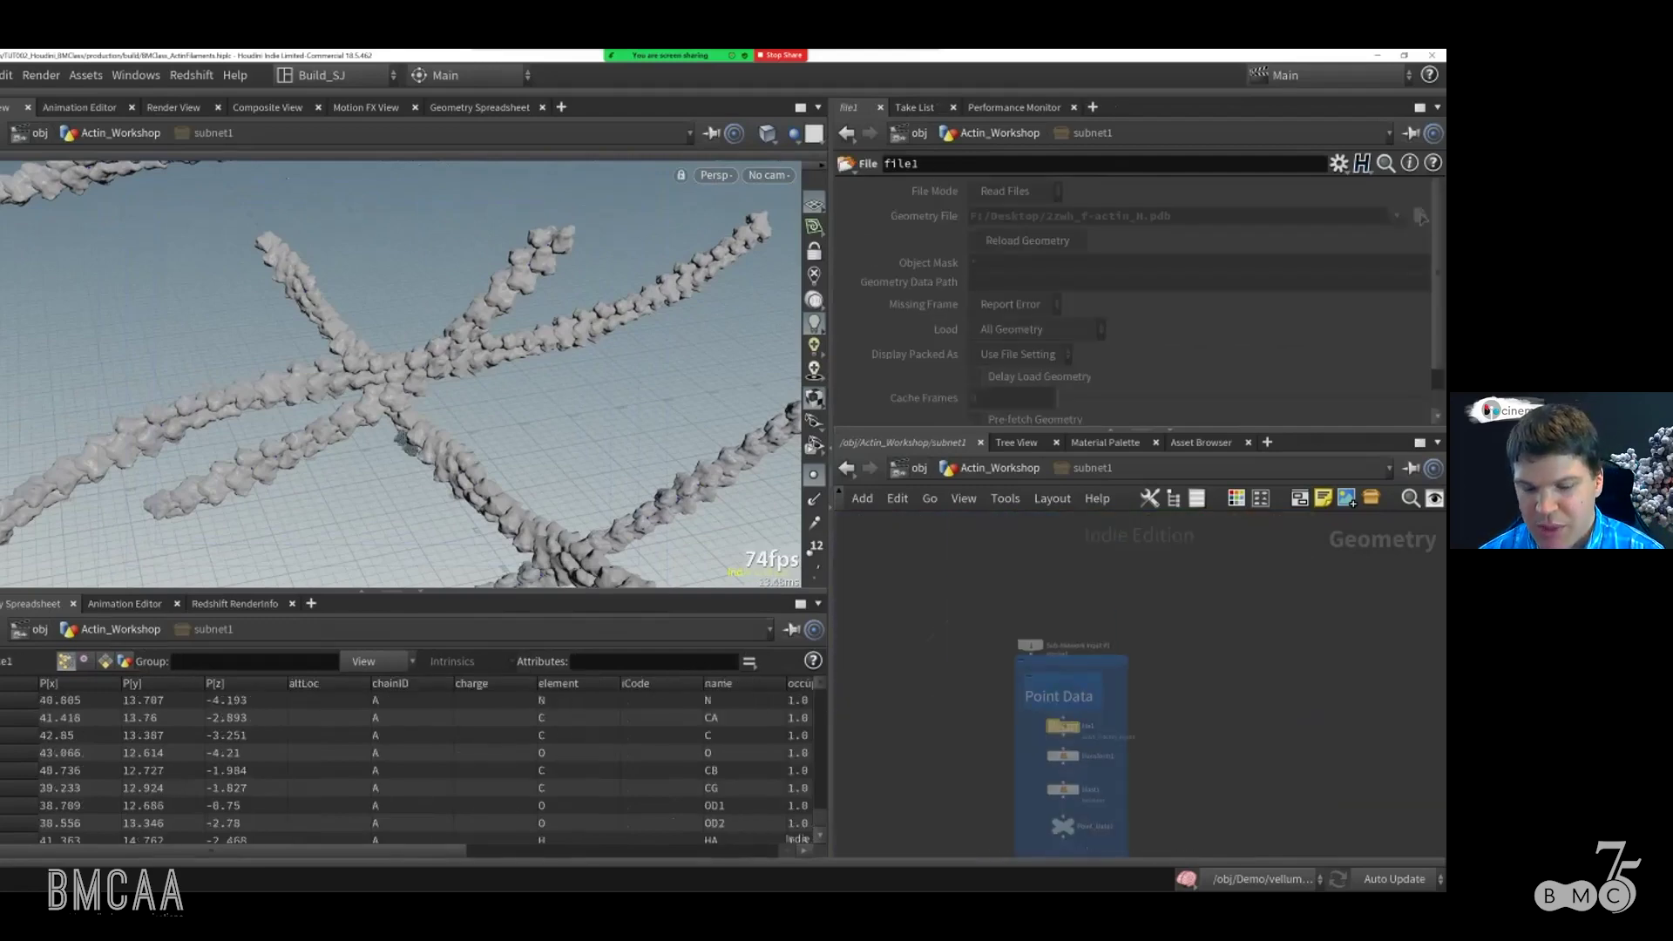
{"action": "key", "text": "u"}
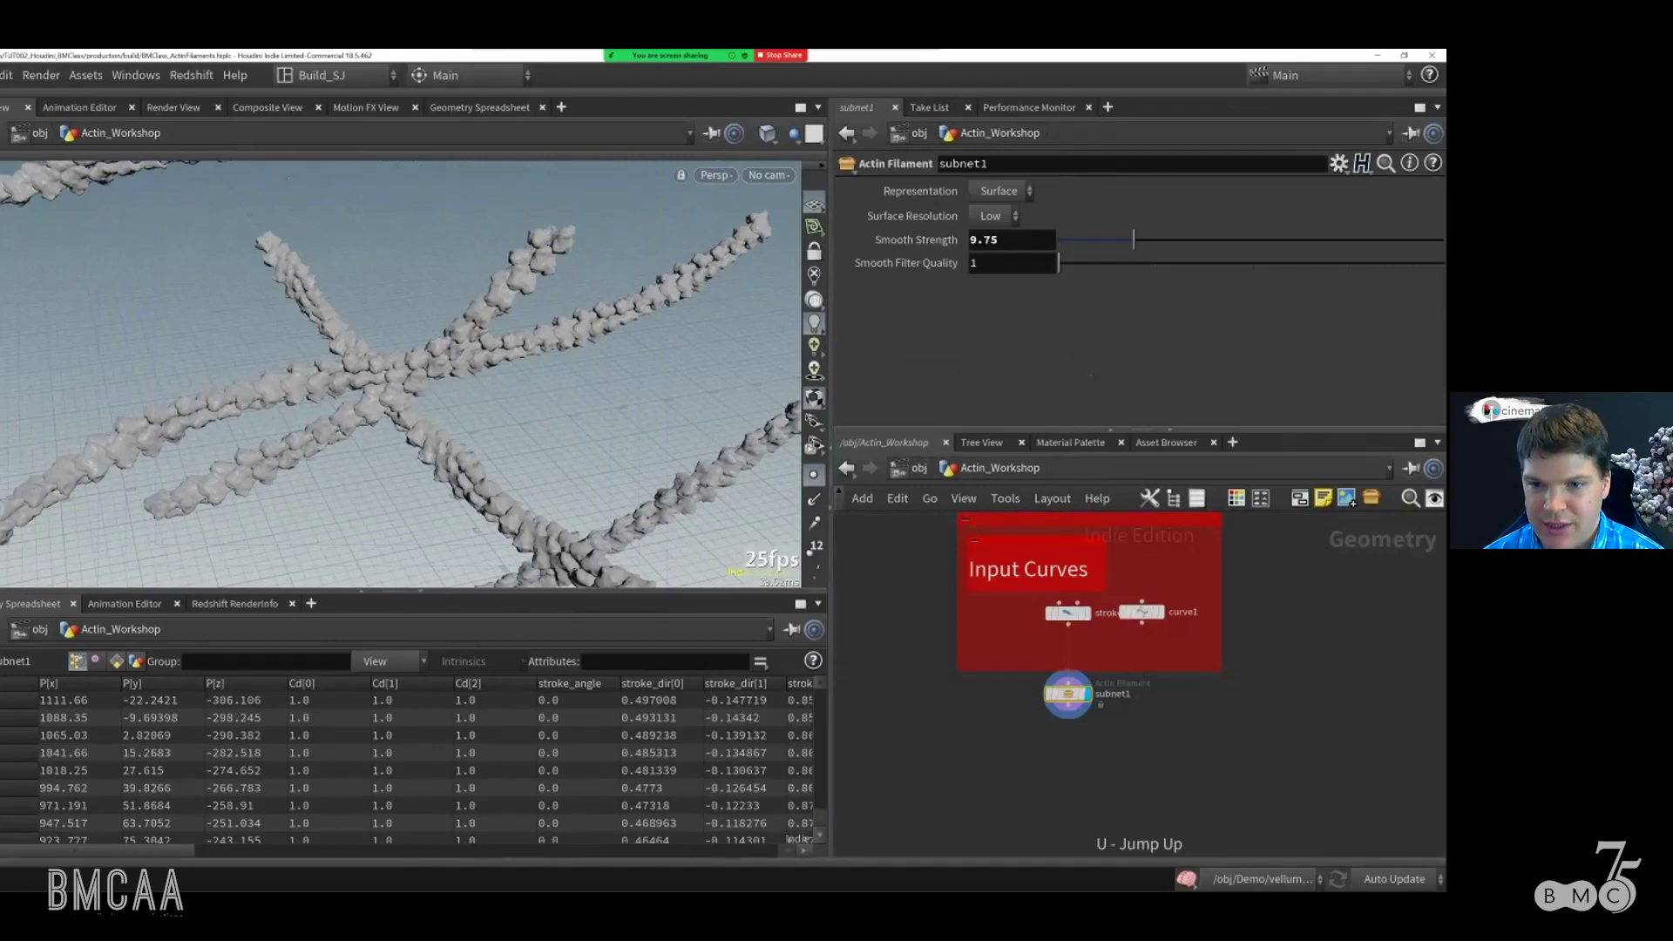
{"action": "right_click", "coordinate": [1077, 686]}
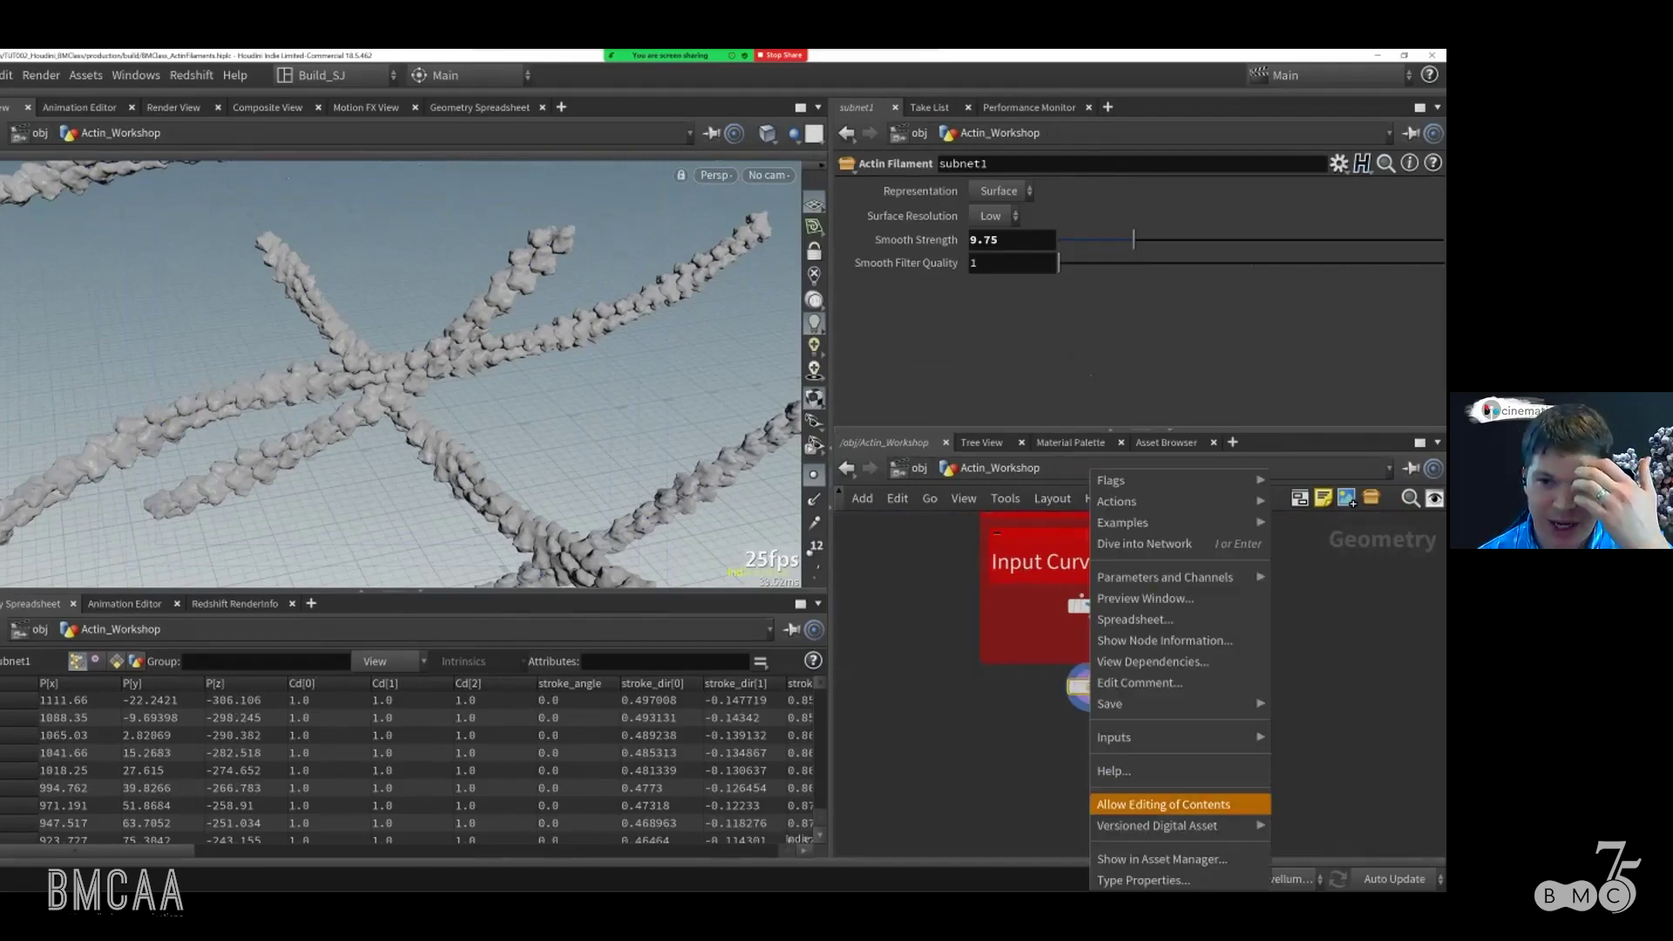
{"action": "right_click", "coordinate": [1089, 685]}
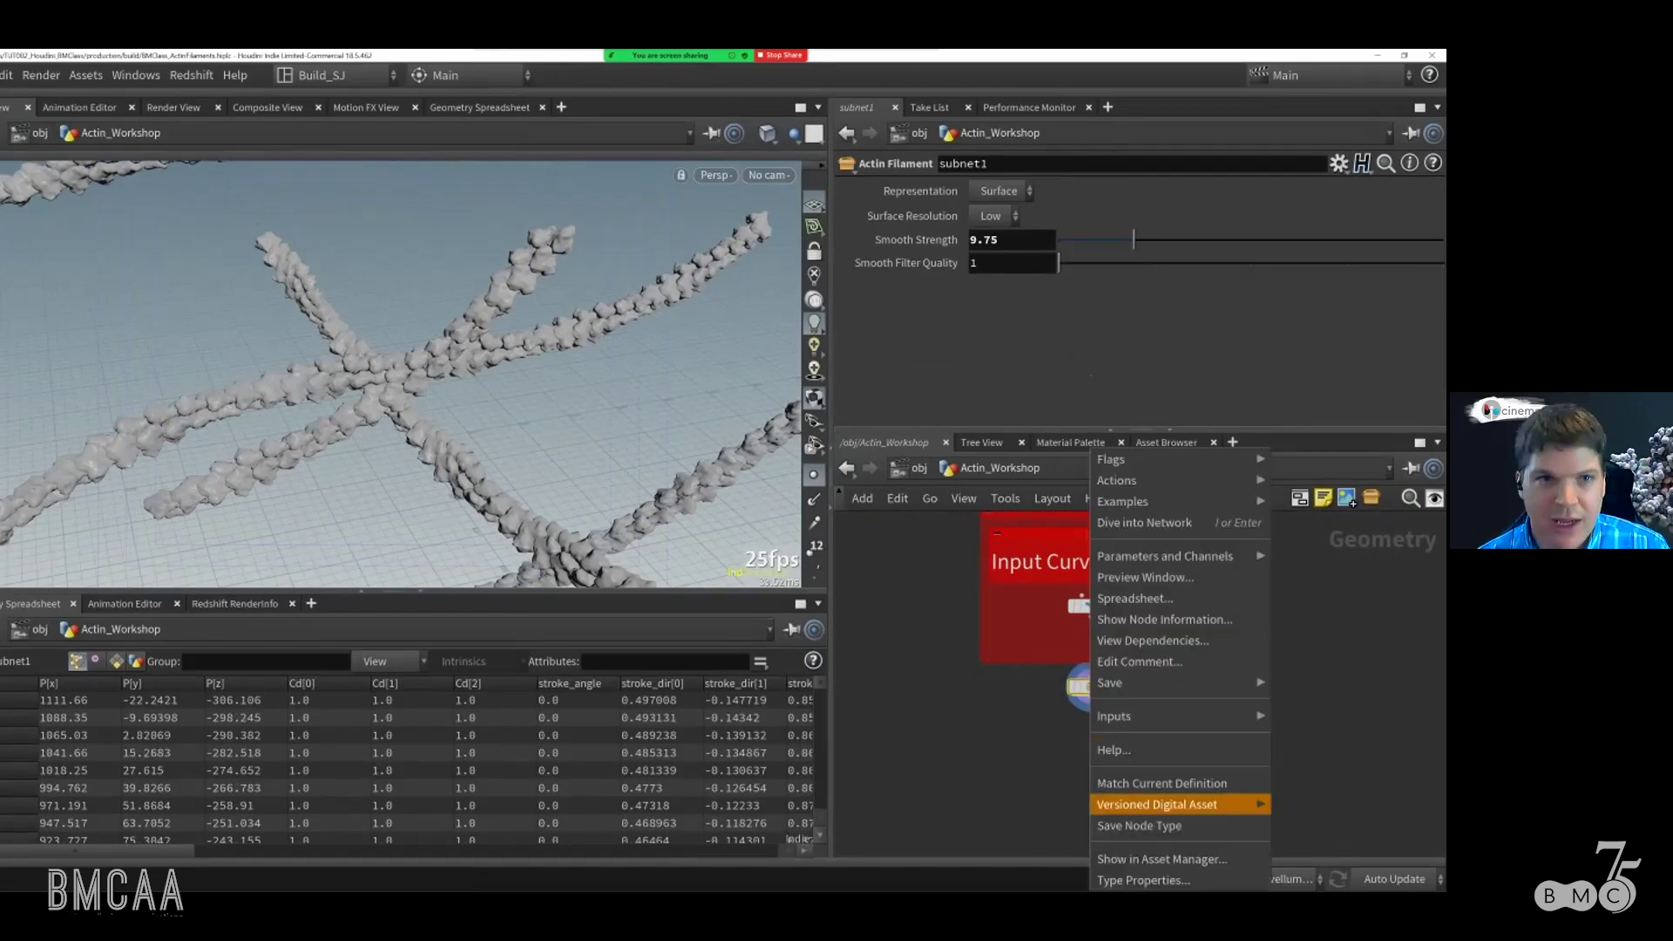
{"action": "left_click", "coordinate": [1167, 880]}
{"action": "left_click_drag", "start_coordinate": [446, 136], "coordinate": [506, 116]}
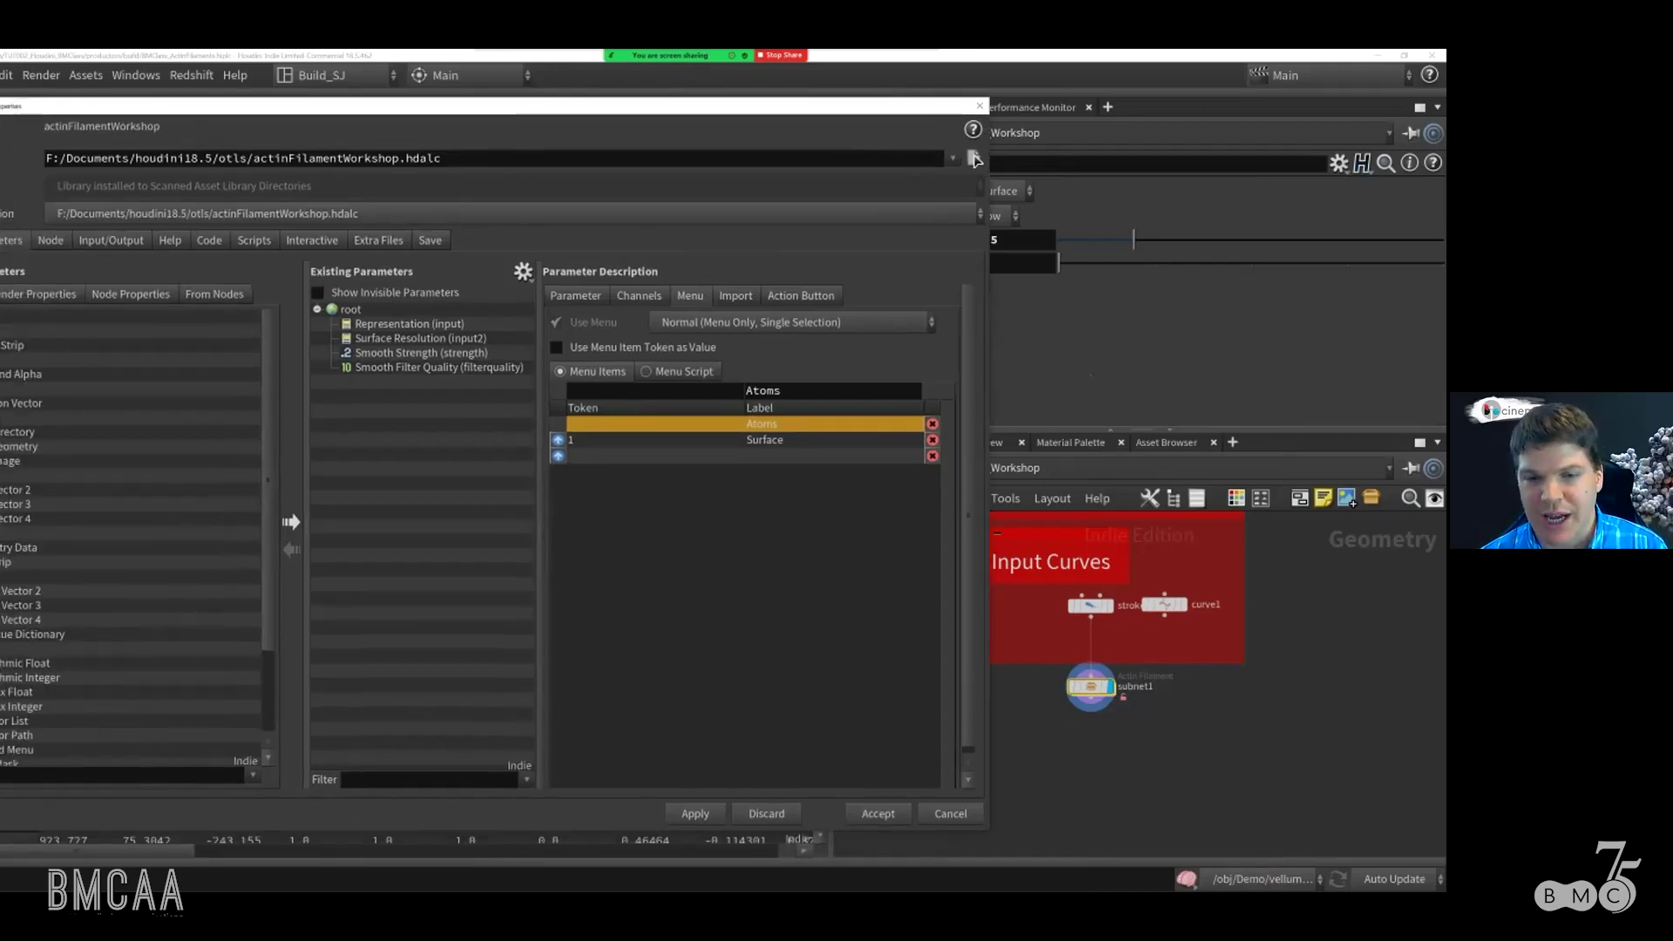
{"action": "left_click_drag", "start_coordinate": [973, 160], "coordinate": [856, 160]}
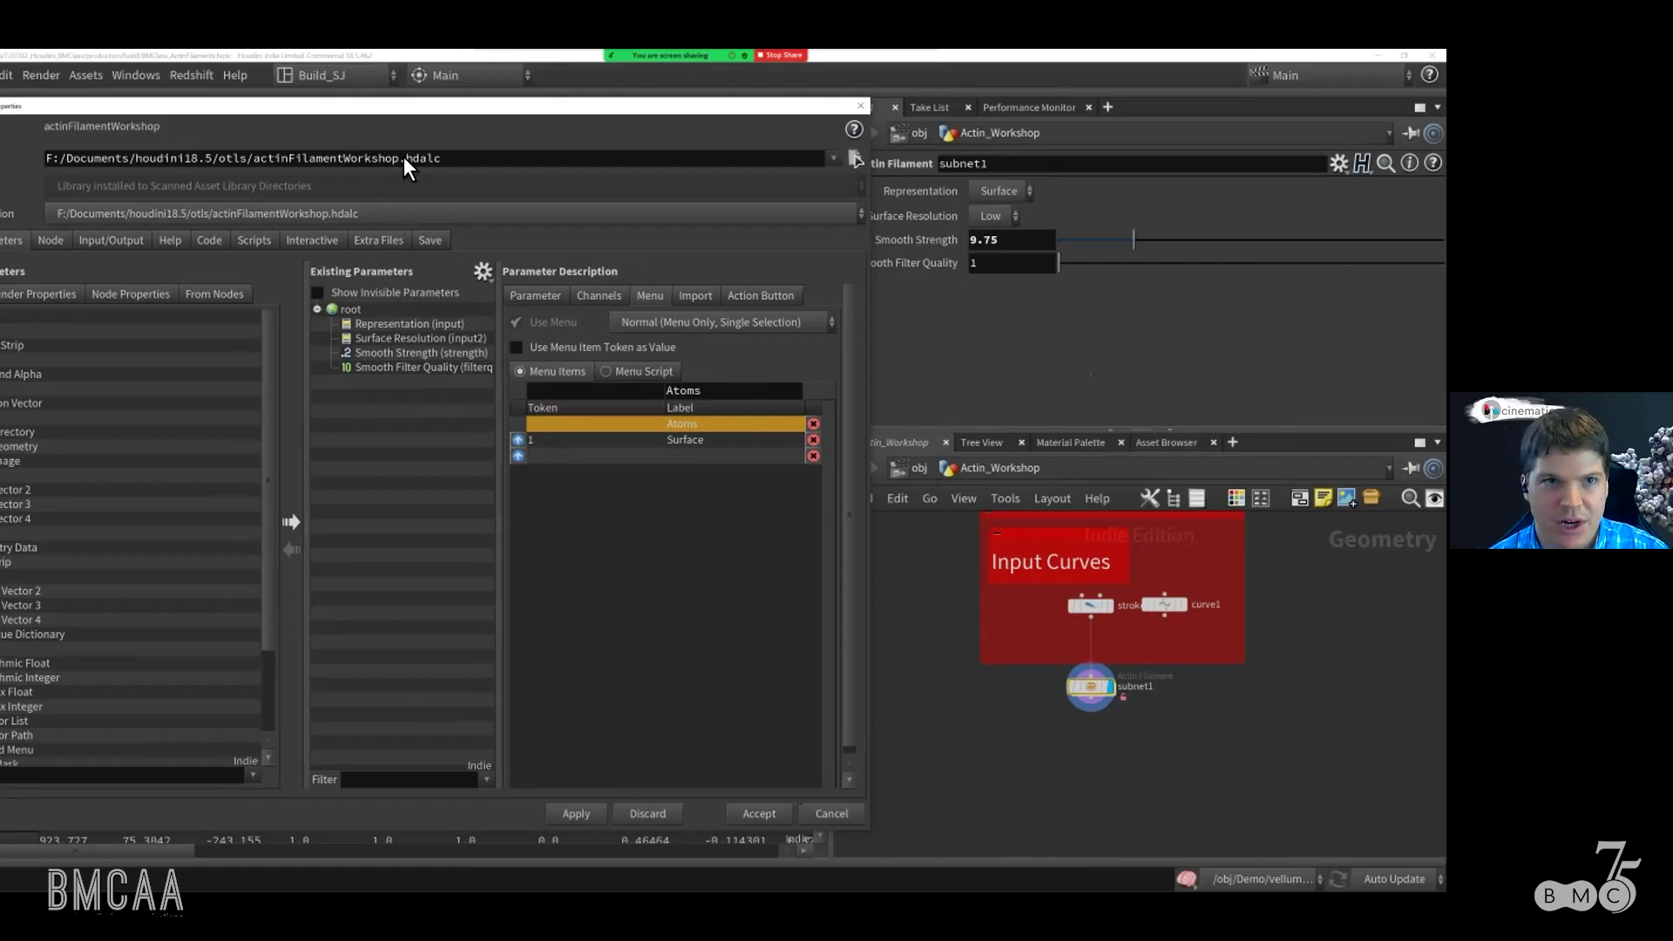
{"action": "left_click_drag", "start_coordinate": [476, 110], "coordinate": [551, 106]}
Step: Embed the File node's F:/Desktop/2zwh_f-actin_H.pdb in the asset as an extra file and accept the type properties
{"action": "double_click", "coordinate": [1091, 687]}
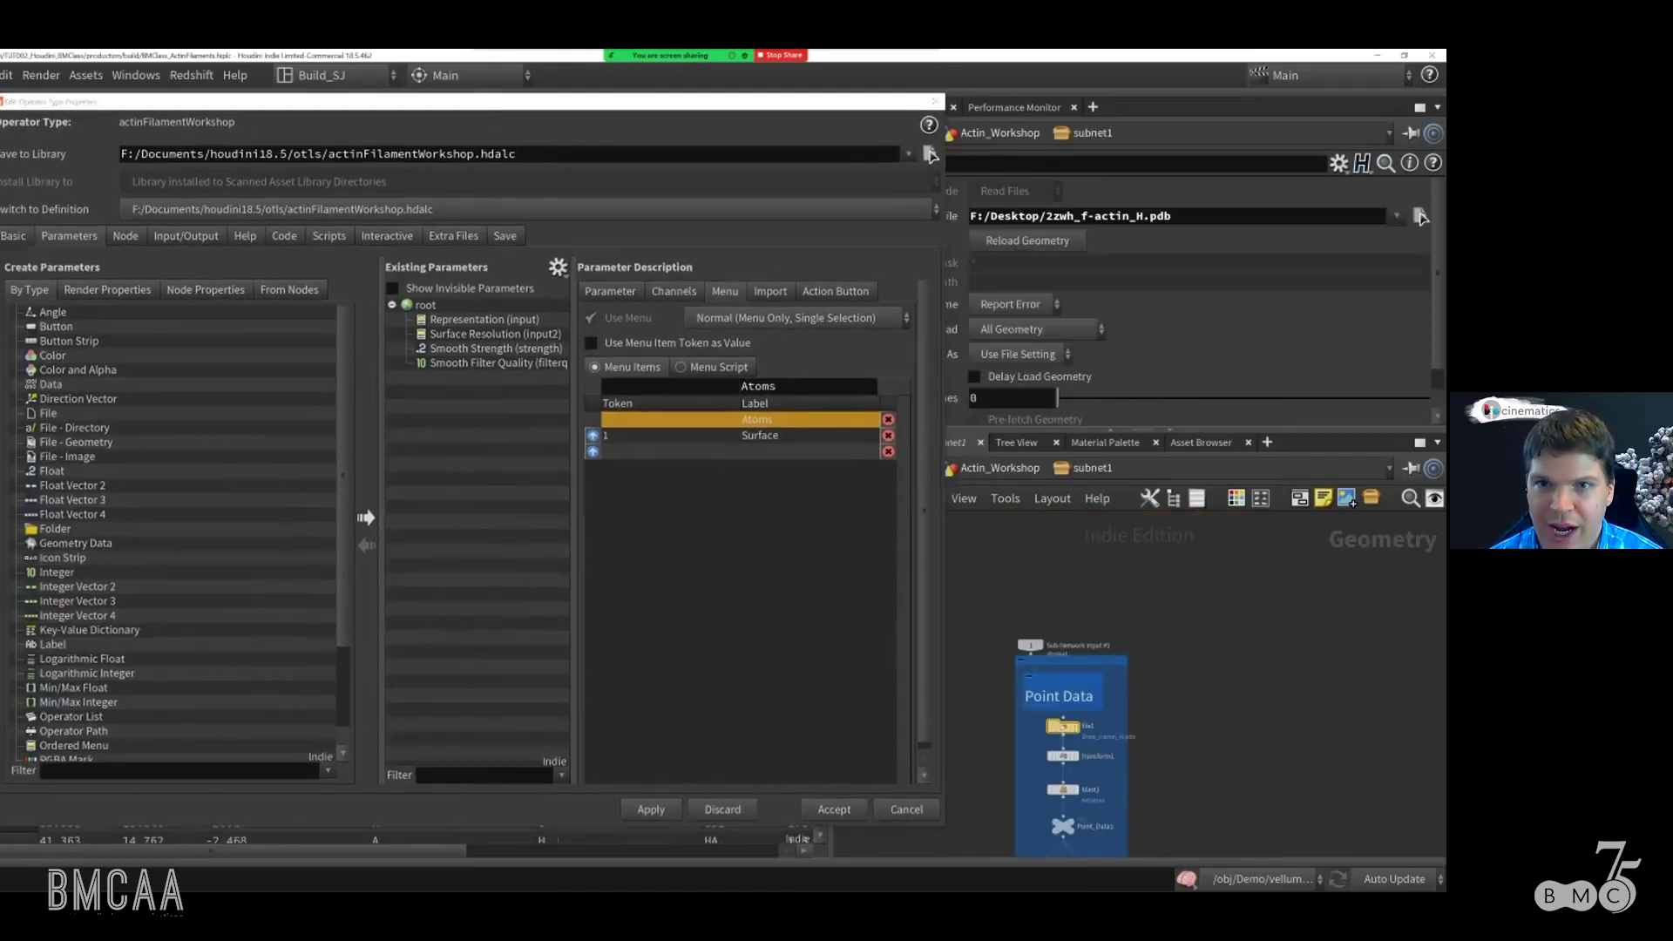
{"action": "key", "text": "ctrl+a"}
{"action": "key", "text": "ctrl+c"}
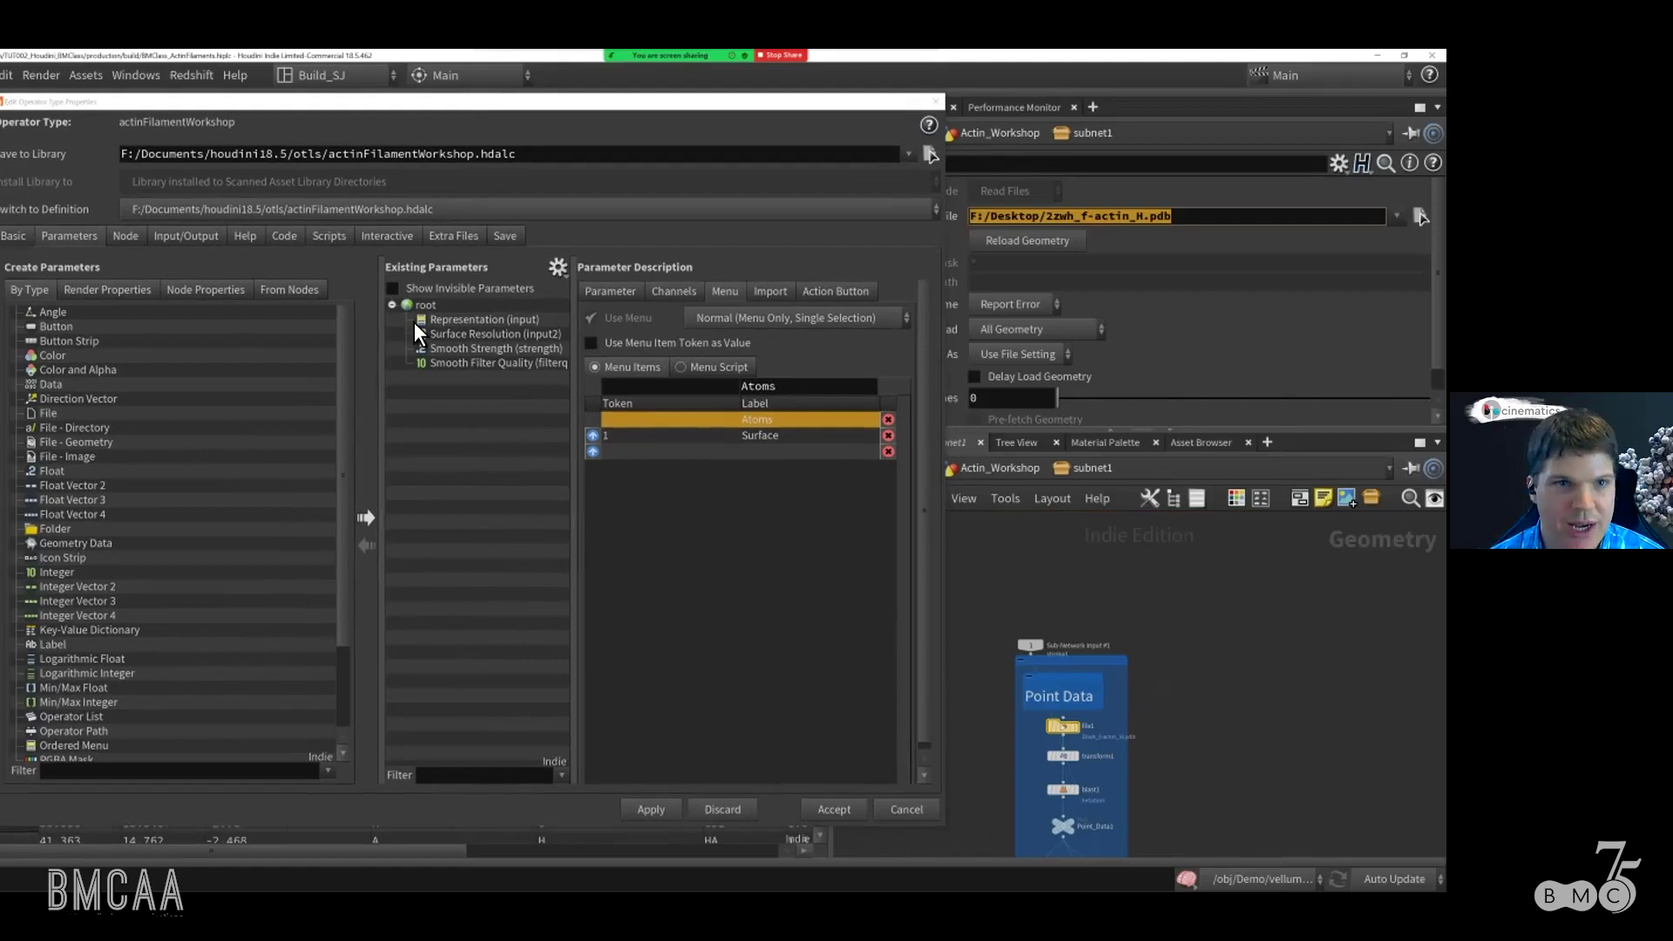
{"action": "left_click", "coordinate": [453, 236]}
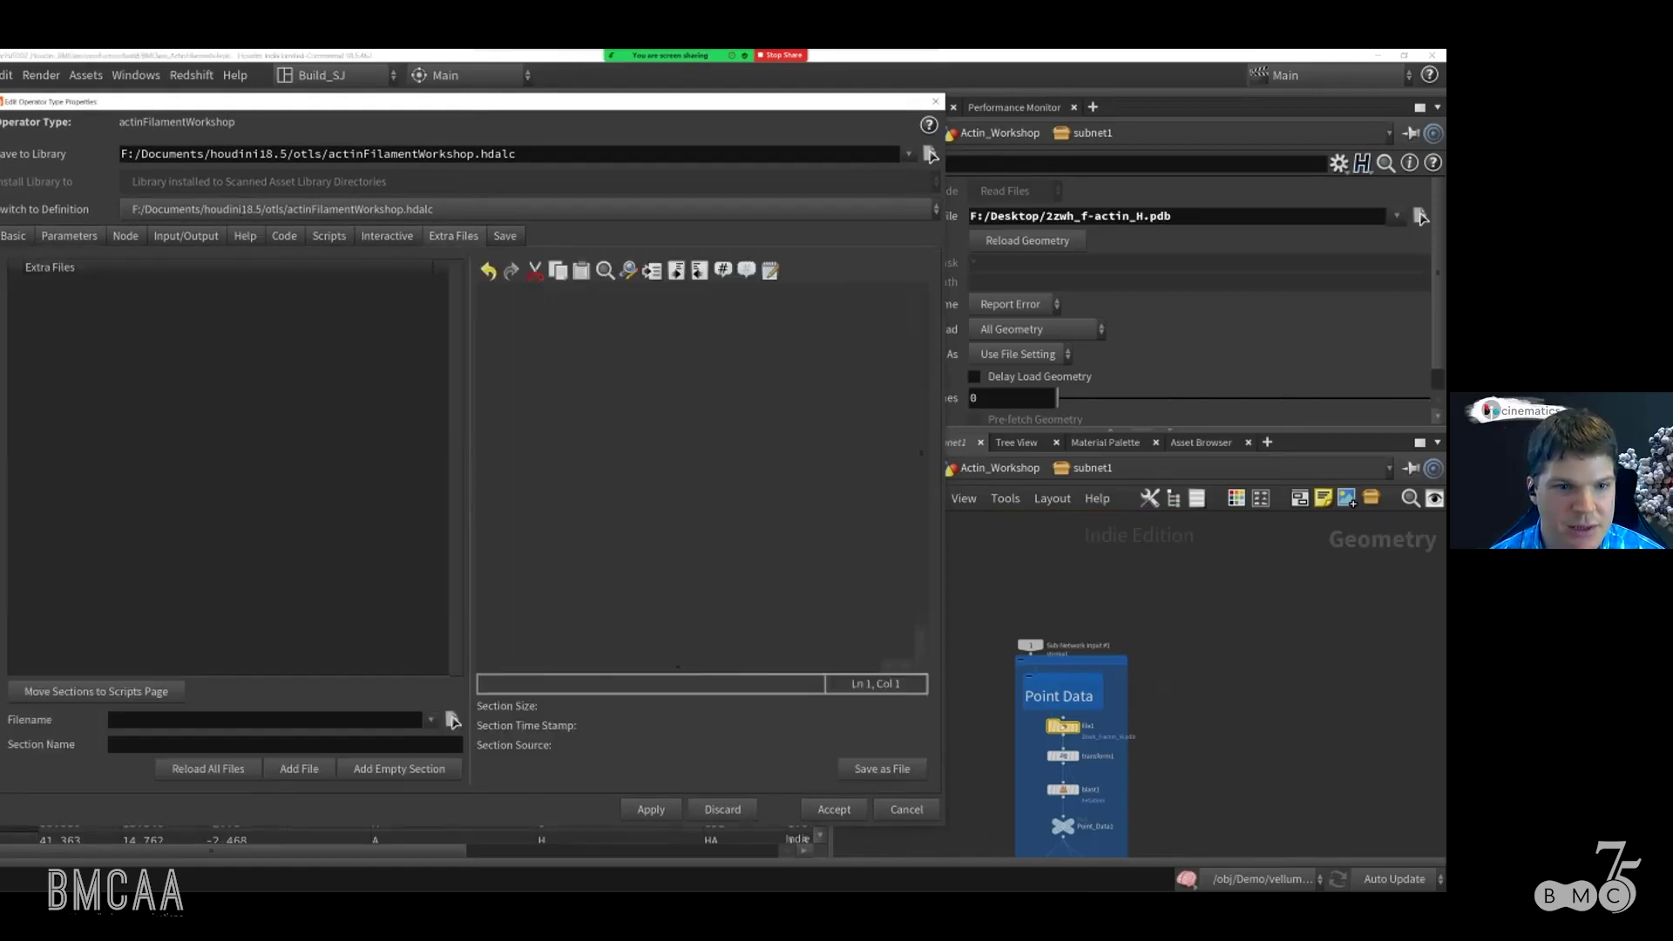
{"action": "key", "text": "ctrl+v"}
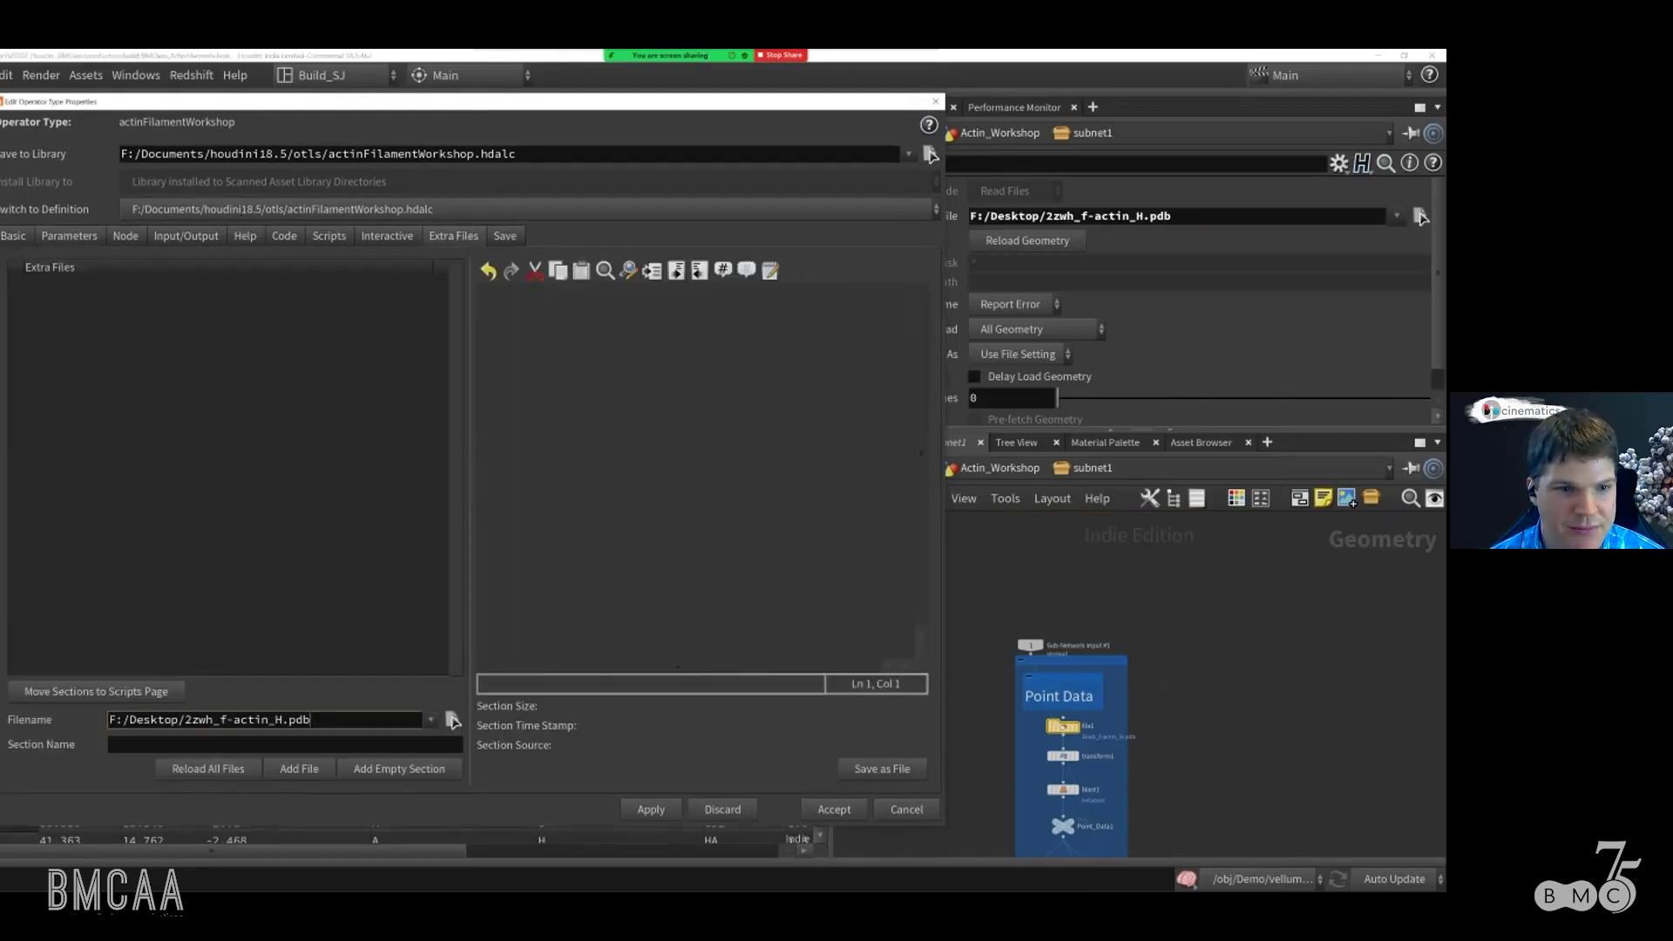
{"action": "key", "text": "Tab"}
{"action": "key", "text": "Return"}
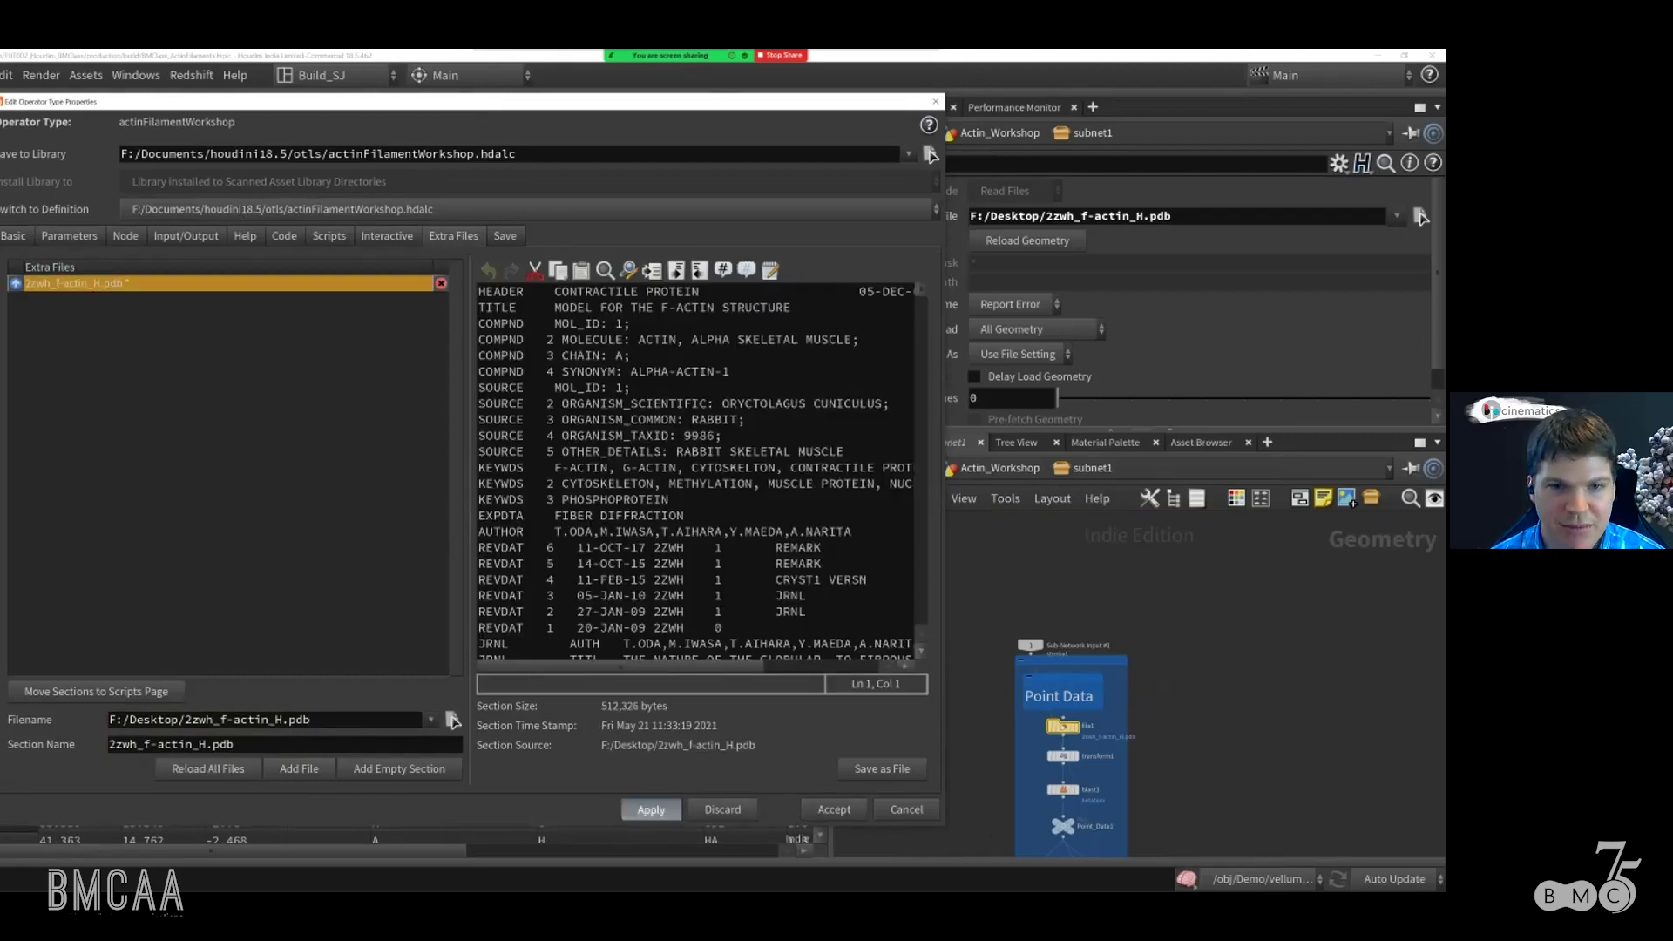
{"action": "left_click", "coordinate": [833, 810]}
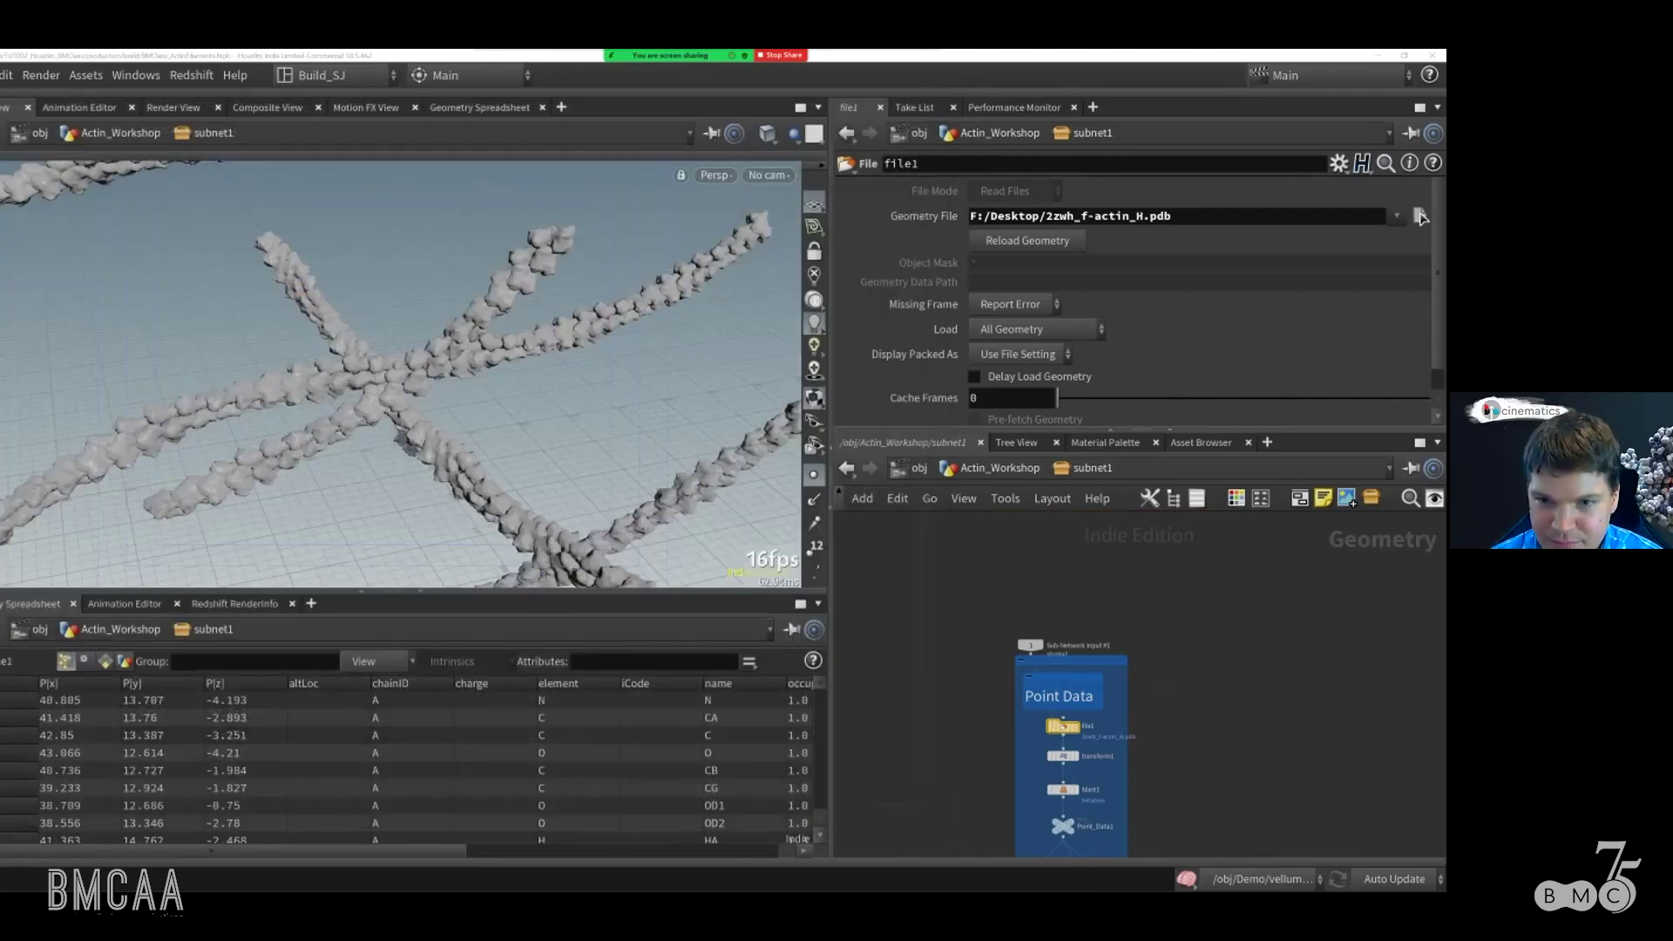
Step: Move the sub-network input node clear of the Point Data box and set the File node's Geometry File to opdef:..?2zwh_f-actin_H.pdb
{"action": "left_click_drag", "start_coordinate": [1030, 646], "coordinate": [1297, 692]}
{"action": "middle_click_drag", "start_coordinate": [1272, 740], "coordinate": [1270, 645]}
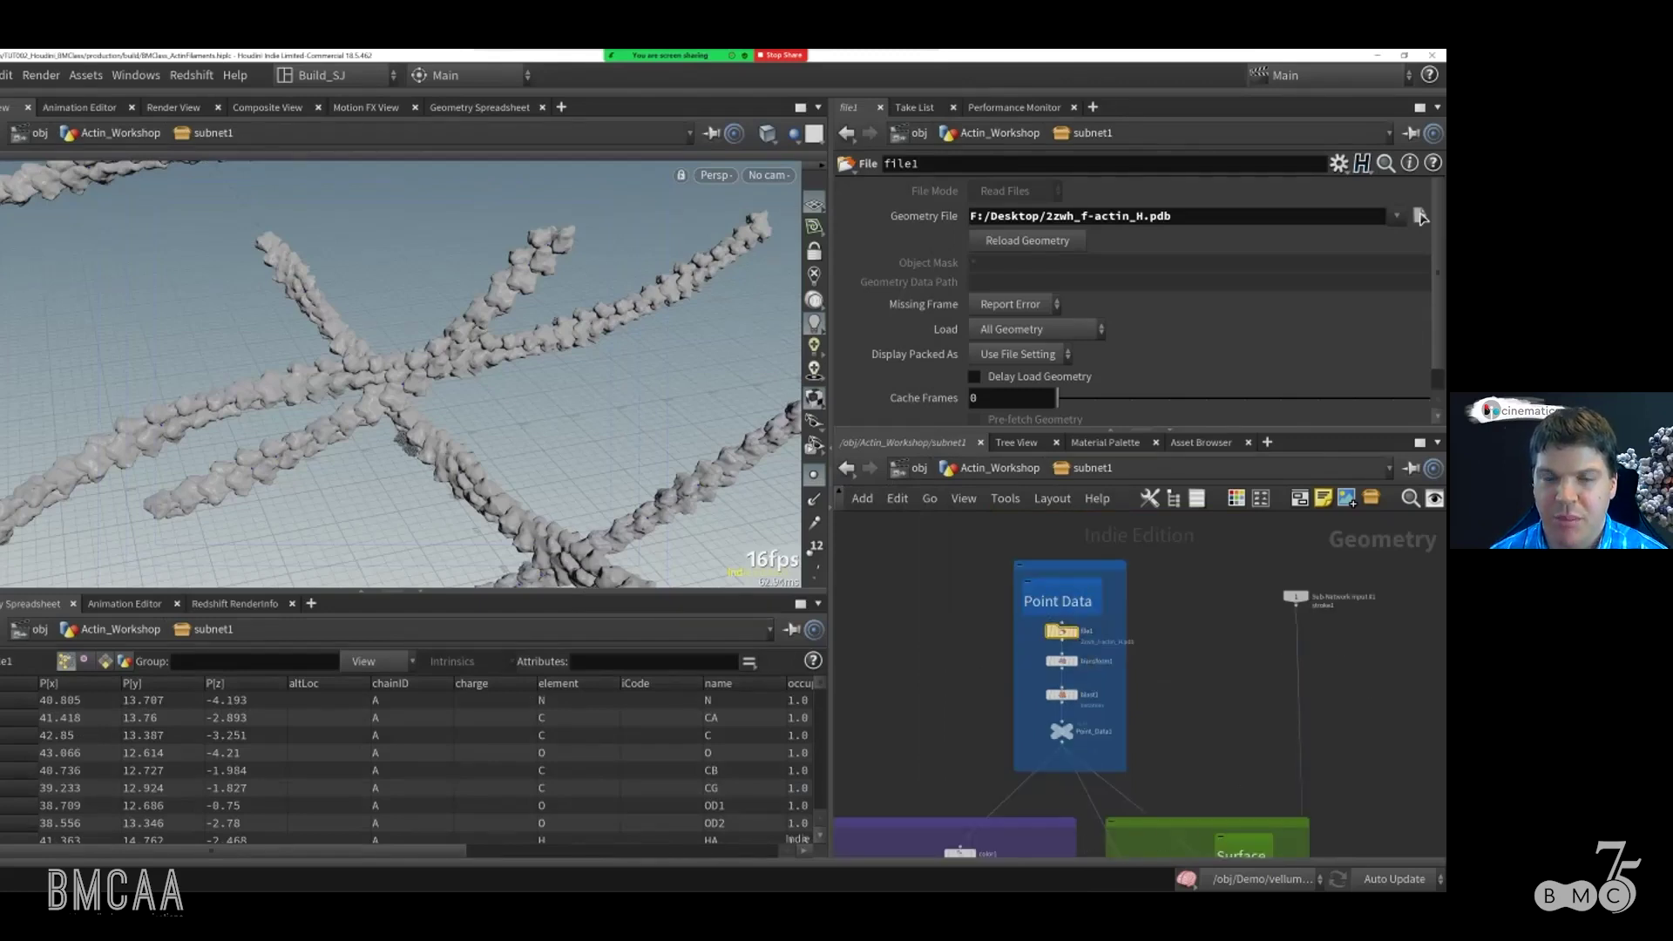
{"action": "left_click_drag", "start_coordinate": [1047, 216], "coordinate": [969, 216]}
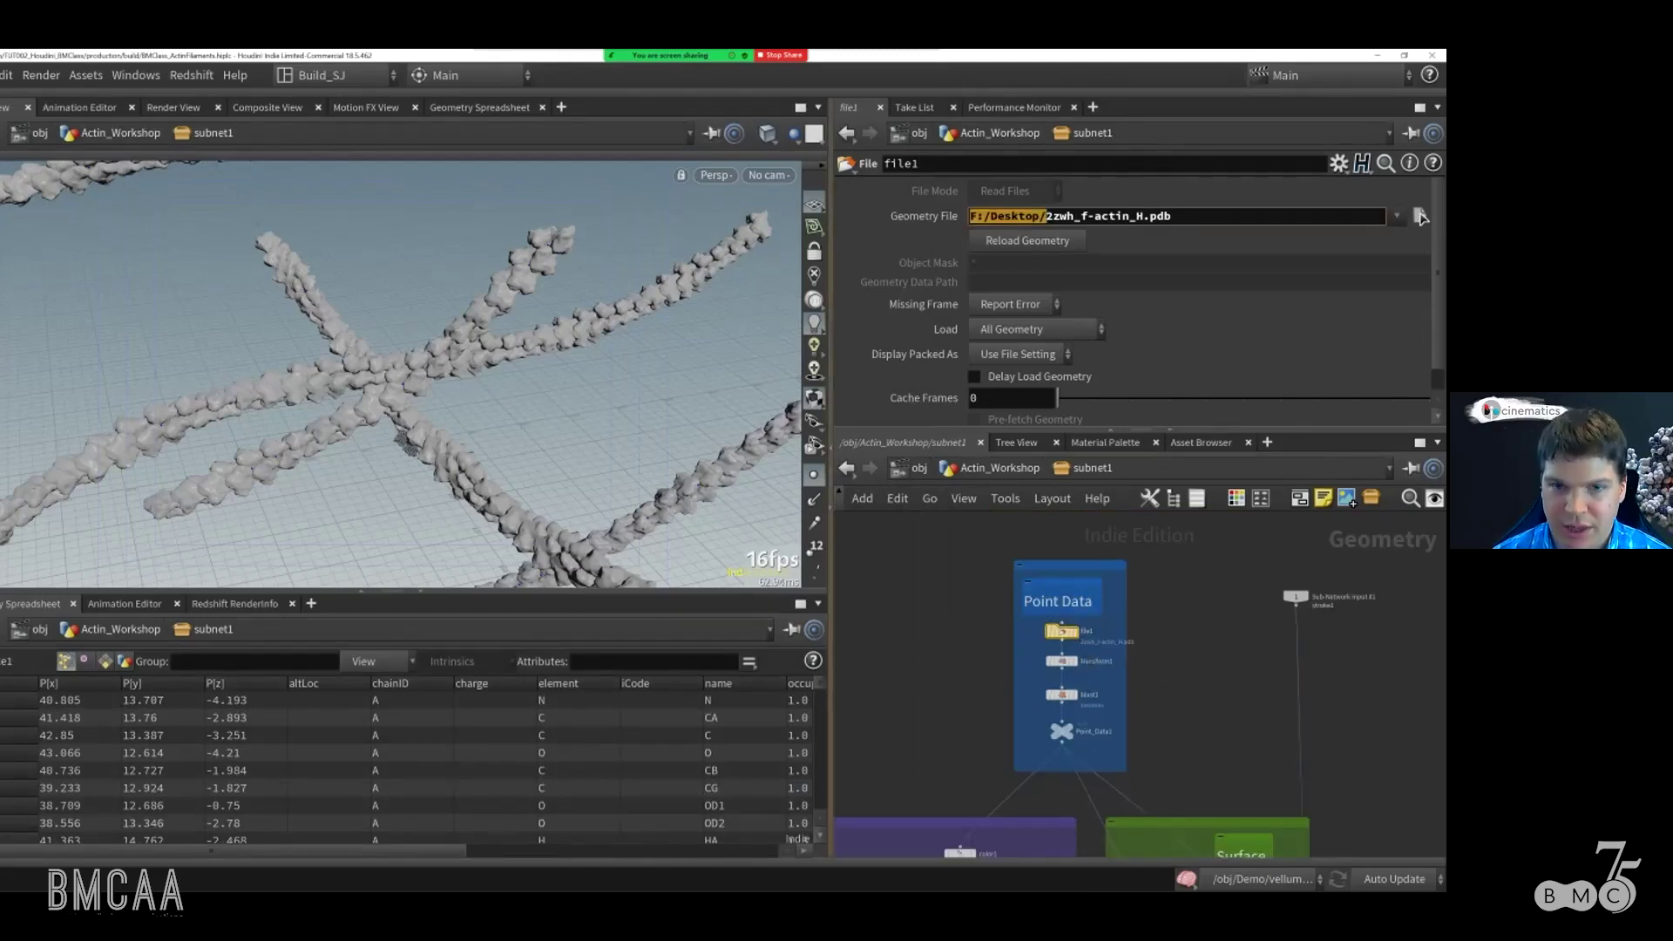
{"action": "type", "text": "opdef"}
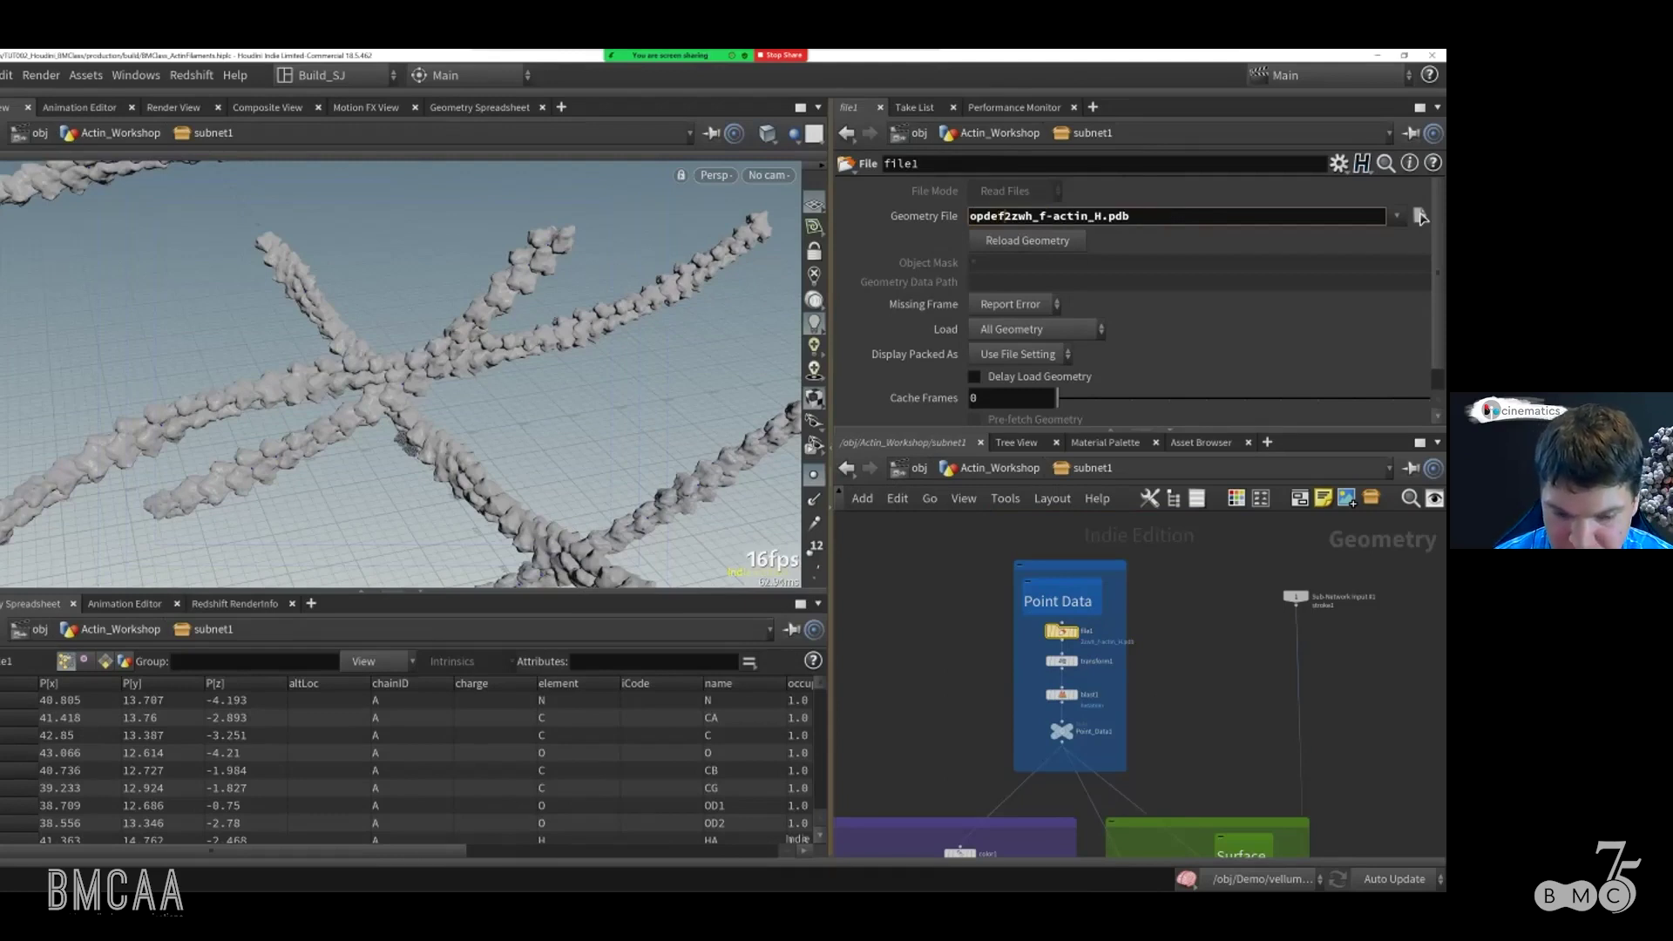
{"action": "type", "text": ":.."}
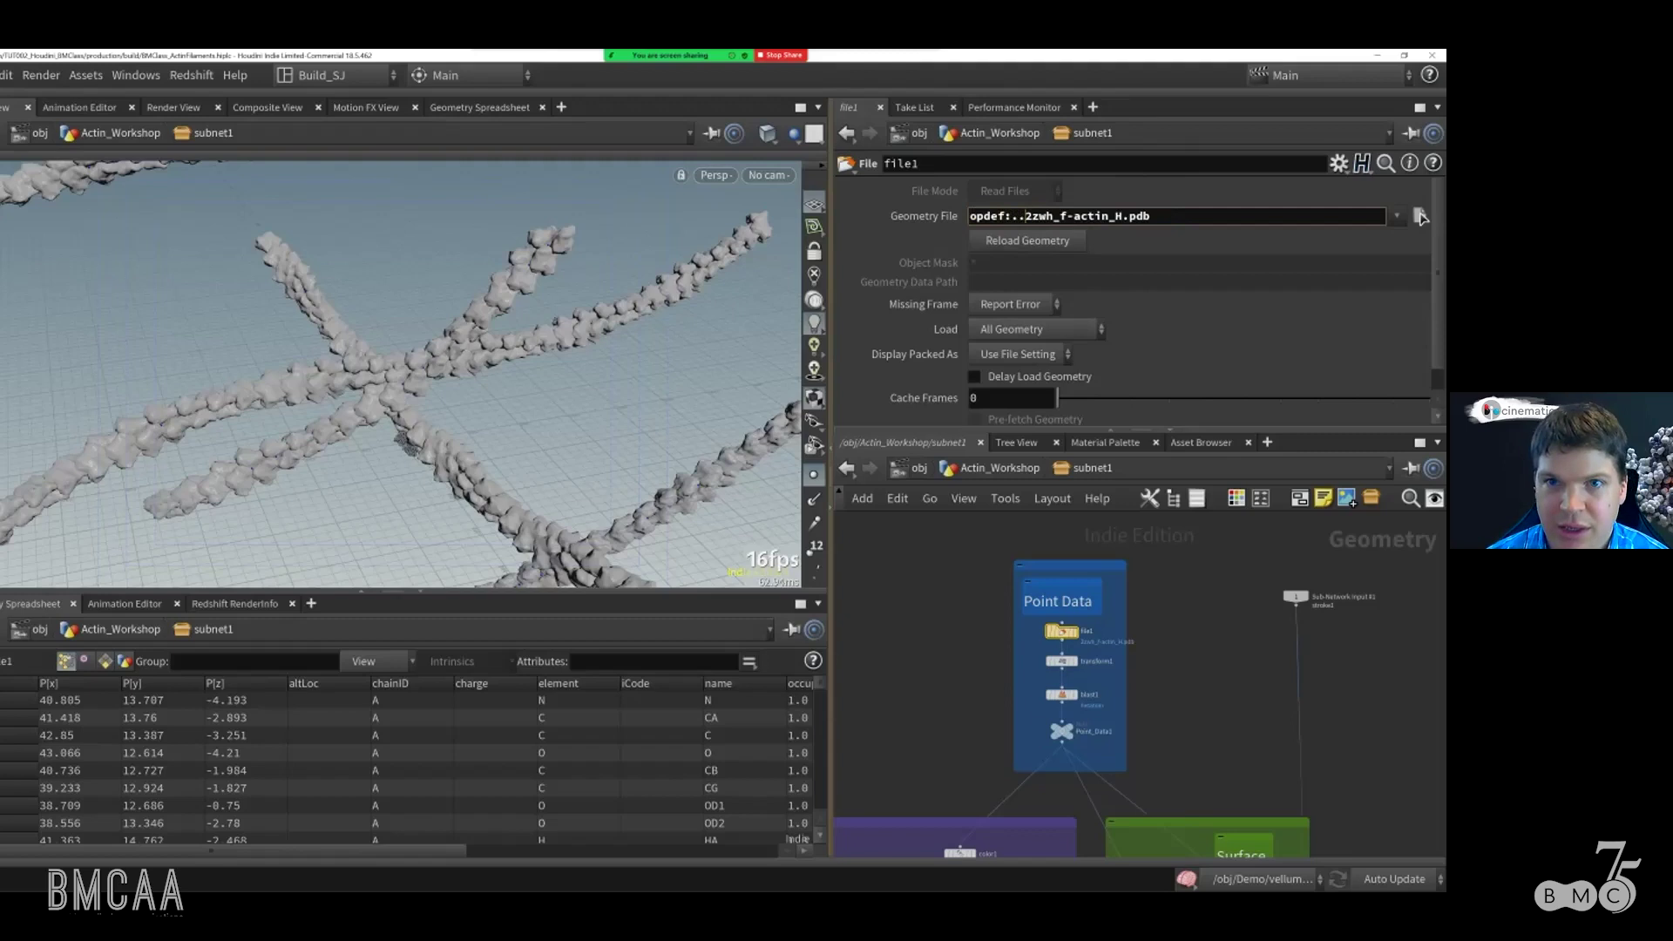
{"action": "type", "text": "?"}
{"action": "key", "text": "Return"}
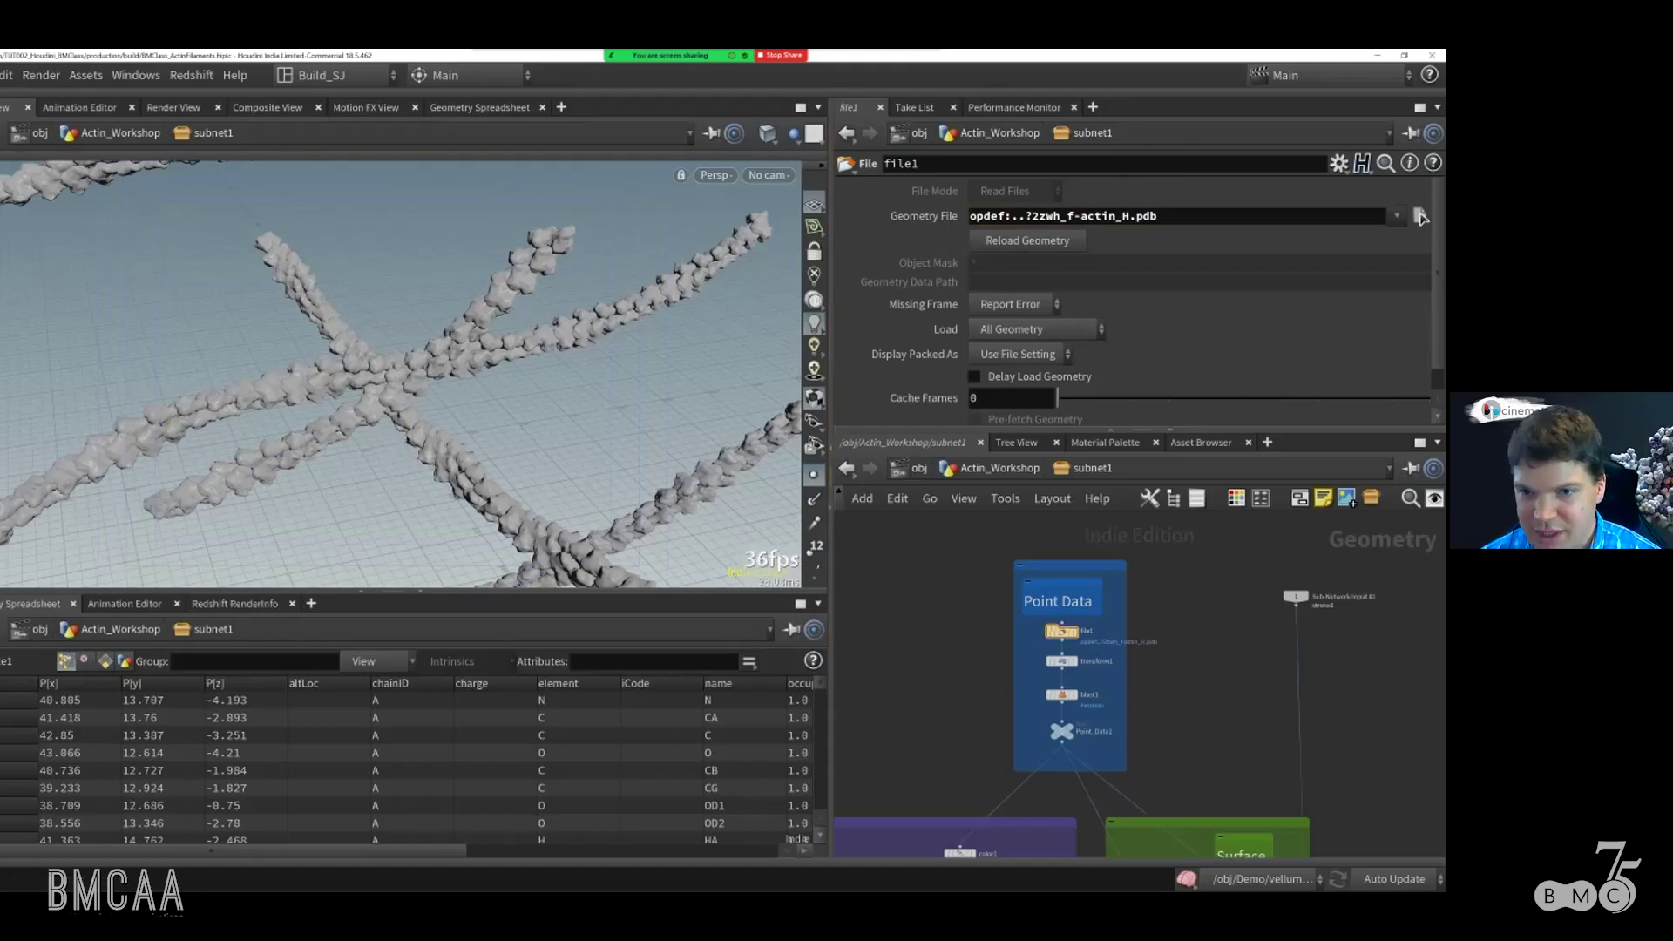
Step: Save the Actin Filament node type from the parent network and lock the asset by matching its current definition
{"action": "key", "text": "u"}
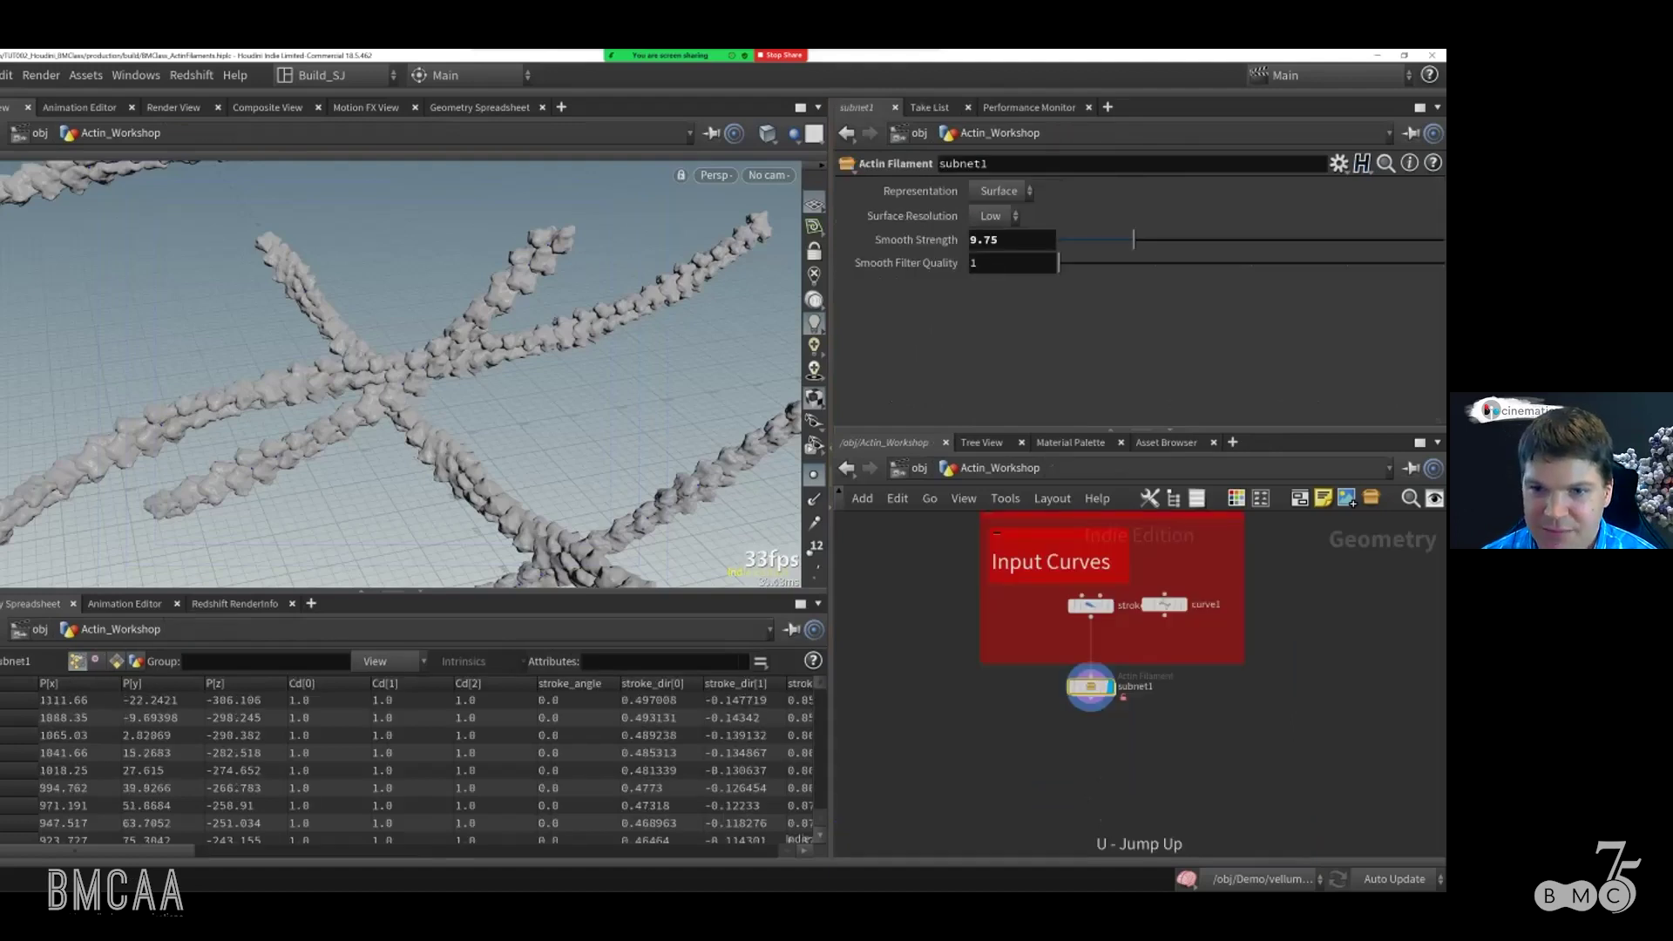
{"action": "right_click", "coordinate": [1090, 686]}
{"action": "left_click", "coordinate": [1168, 802]}
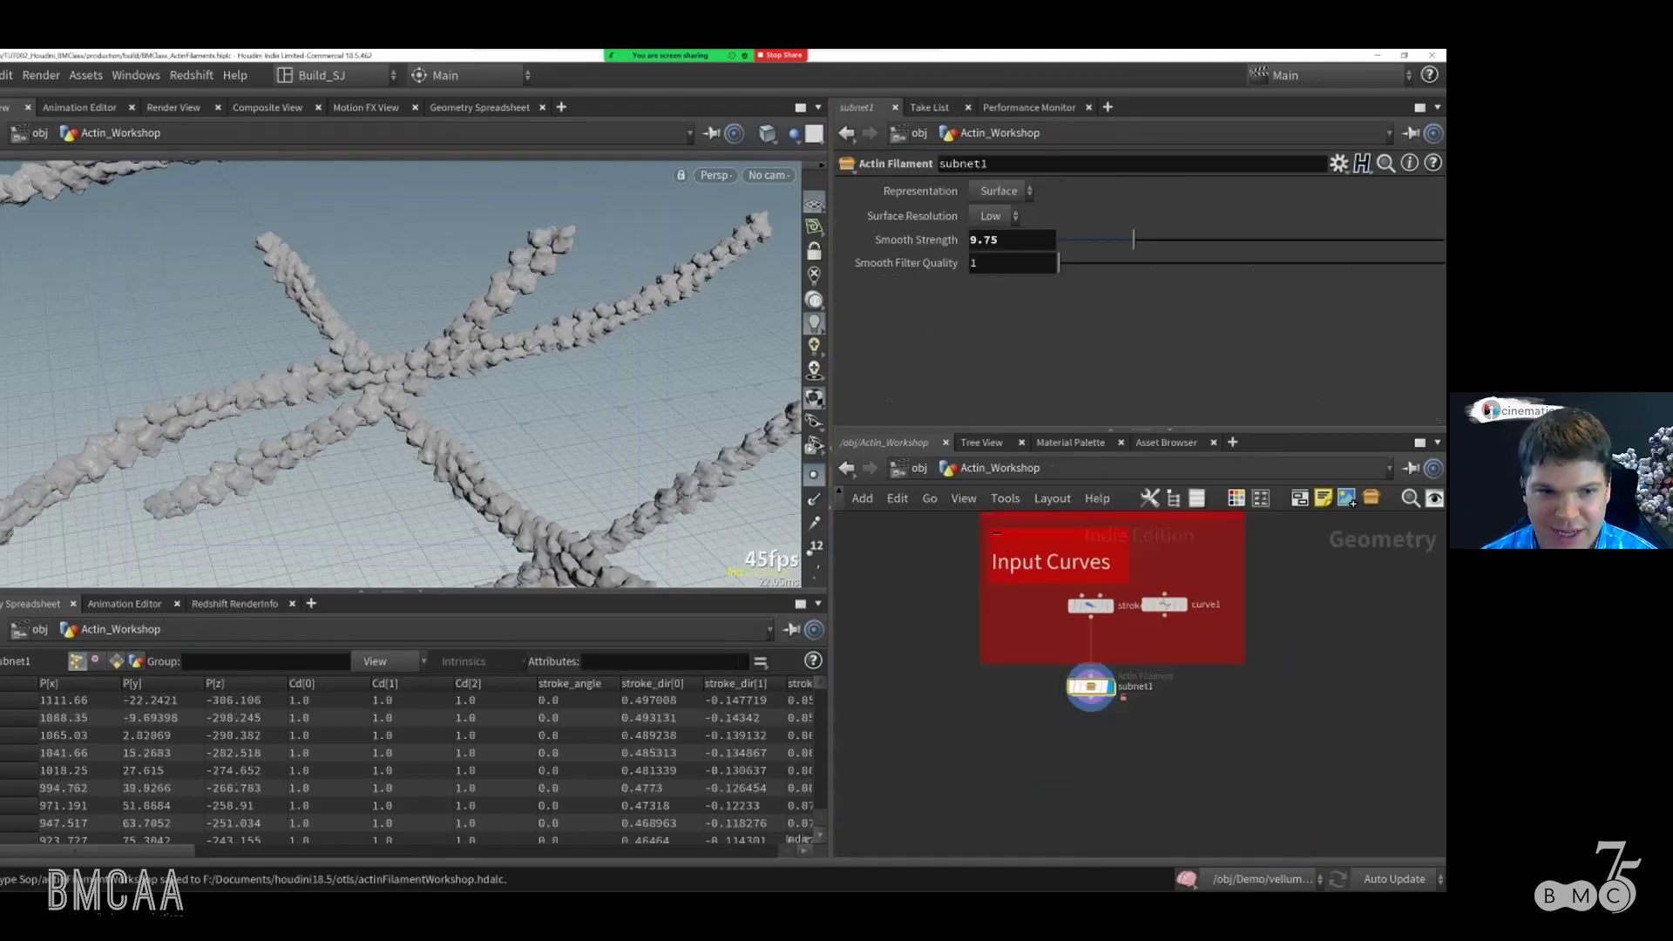
{"action": "mouse_move", "coordinate": [1090, 686]}
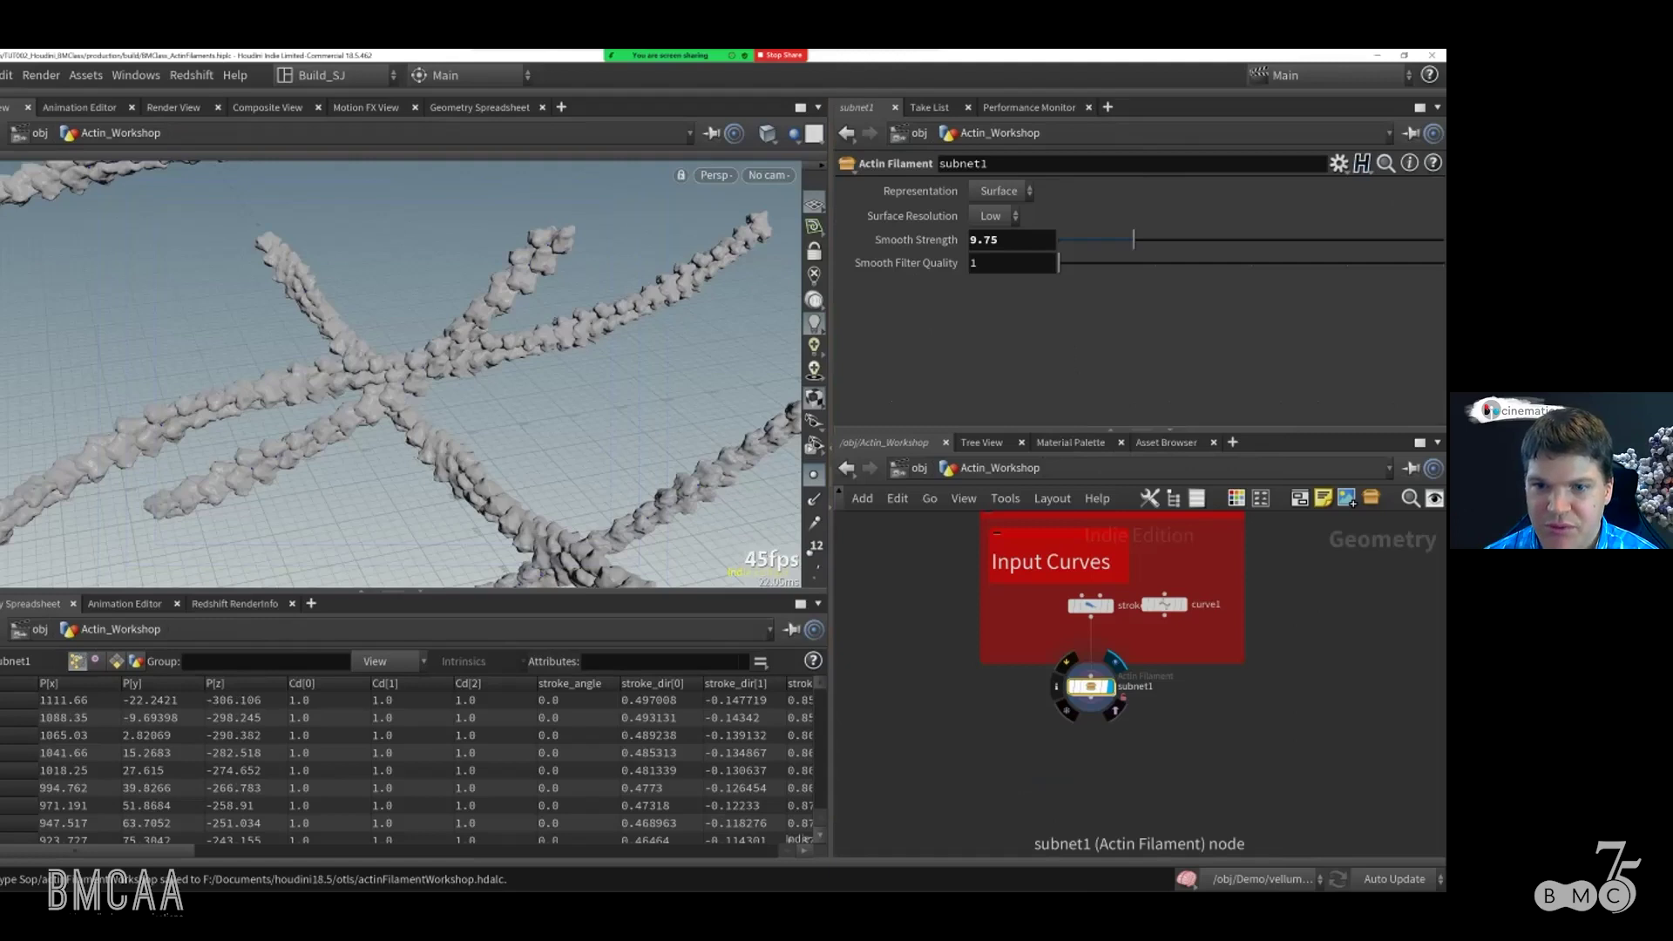
{"action": "right_click", "coordinate": [1090, 686]}
{"action": "left_click", "coordinate": [1167, 782]}
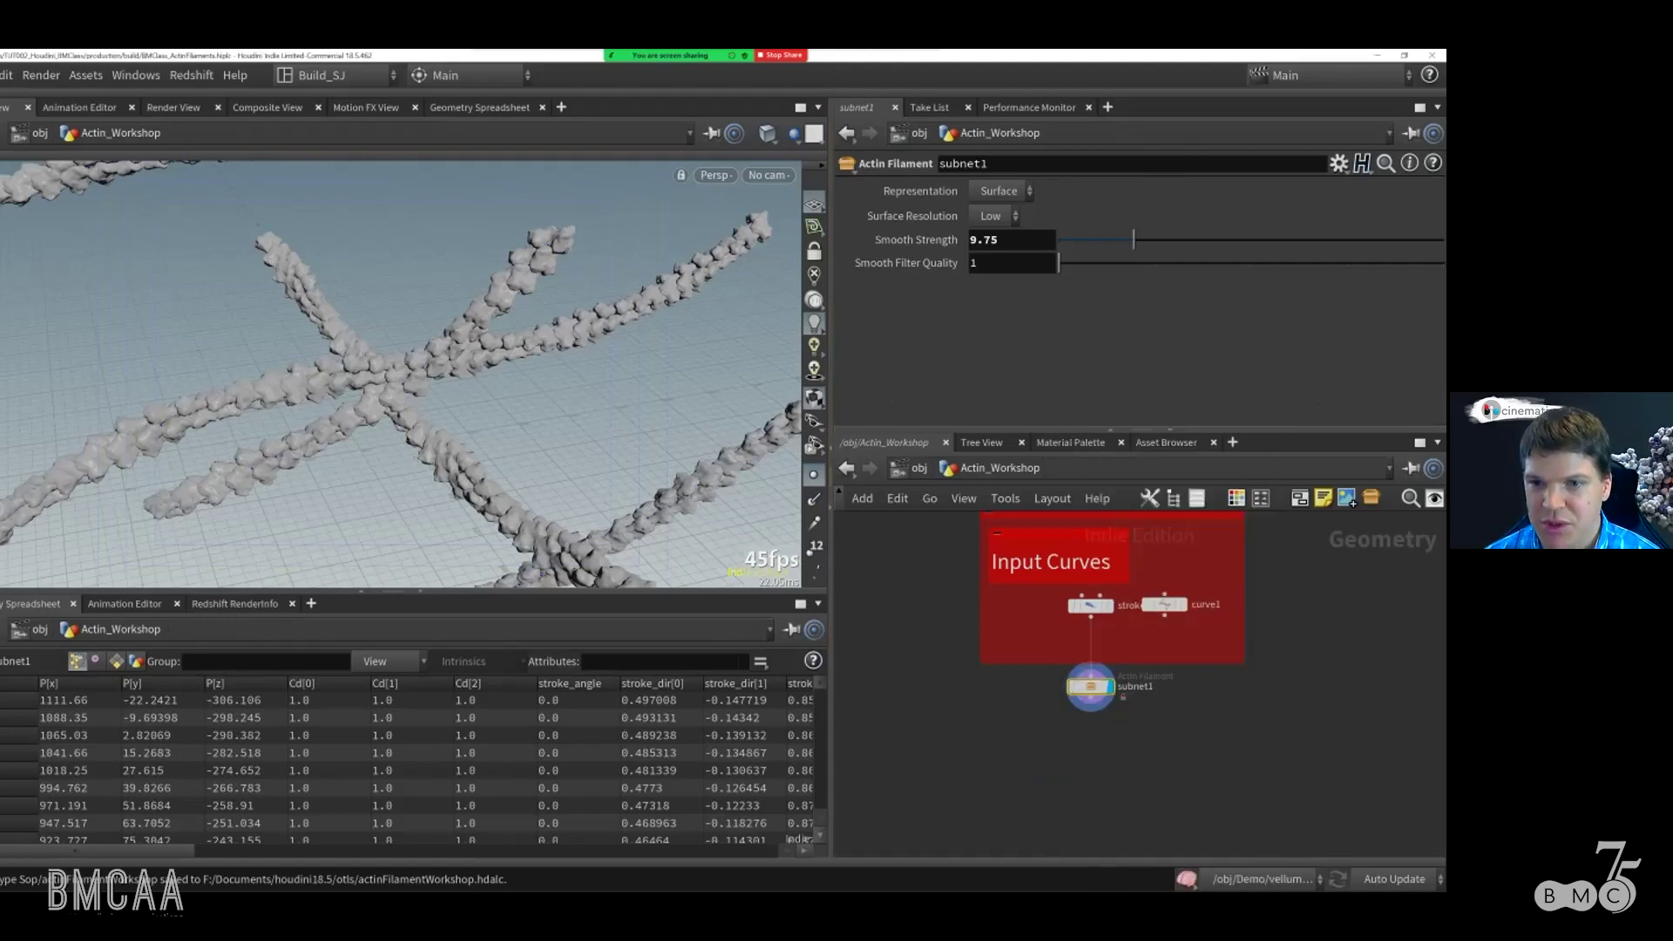
Step: Space out the Actin Filament, stroke1 and curve1 nodes in the network, keeping both curve nodes inside the Input Curves box
{"action": "left_click_drag", "start_coordinate": [1090, 687], "coordinate": [1090, 704]}
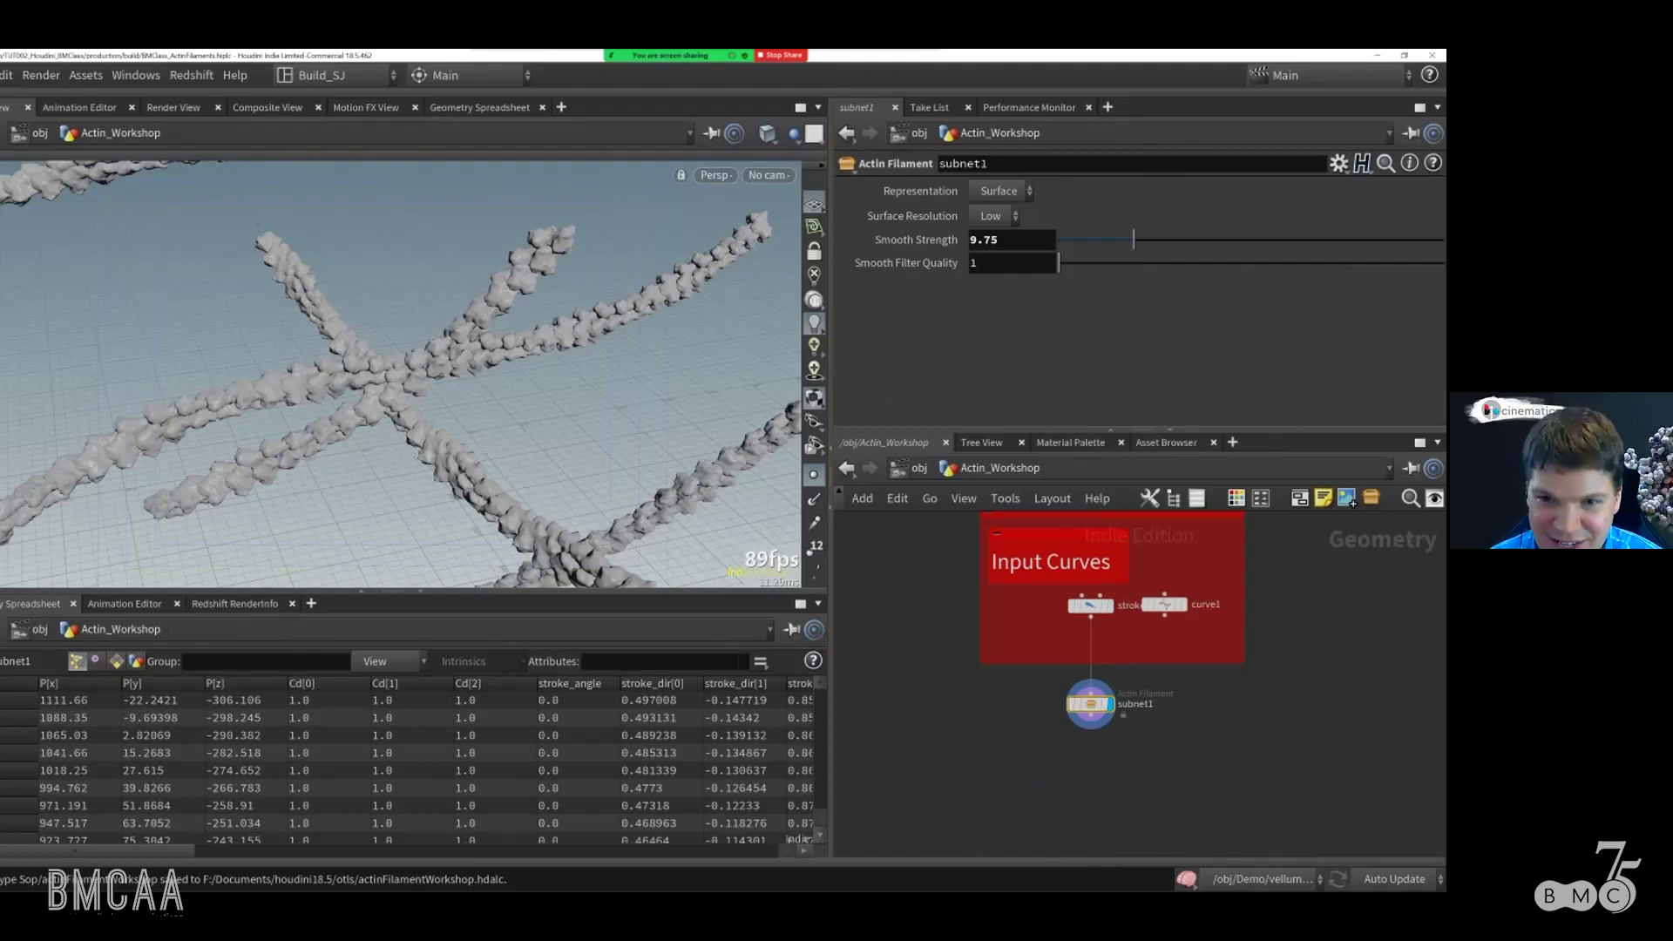
{"action": "mouse_move", "coordinate": [1110, 704]}
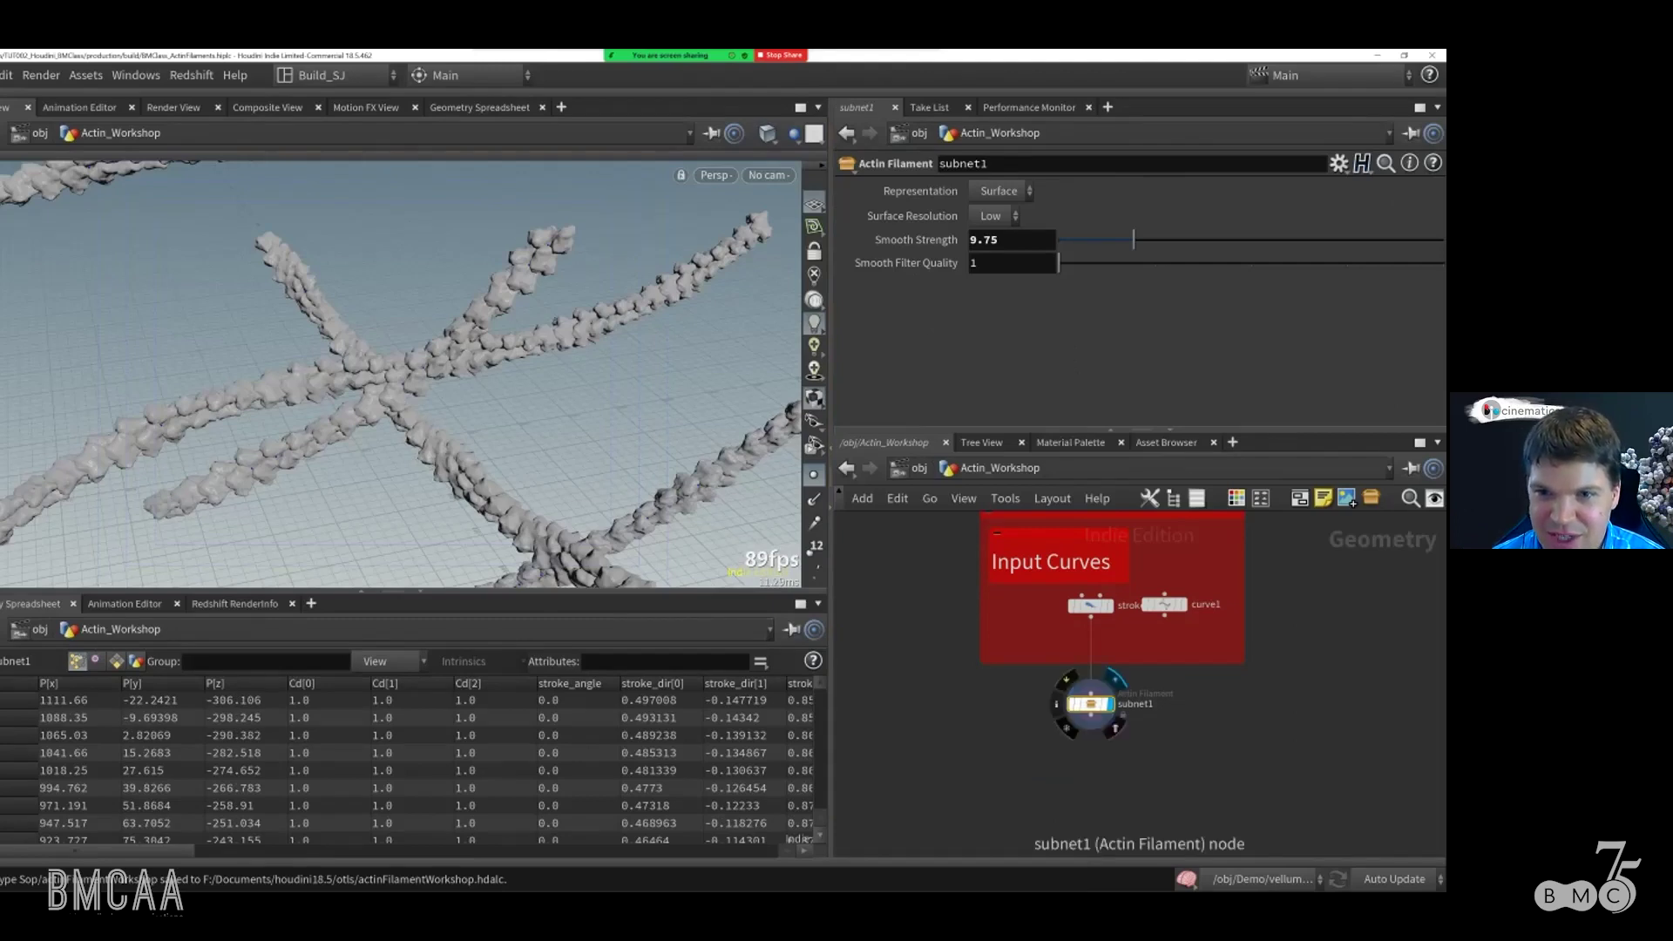
{"action": "left_click_drag", "start_coordinate": [1088, 704], "coordinate": [1089, 711]}
{"action": "left_click_drag", "start_coordinate": [1090, 603], "coordinate": [1186, 590]}
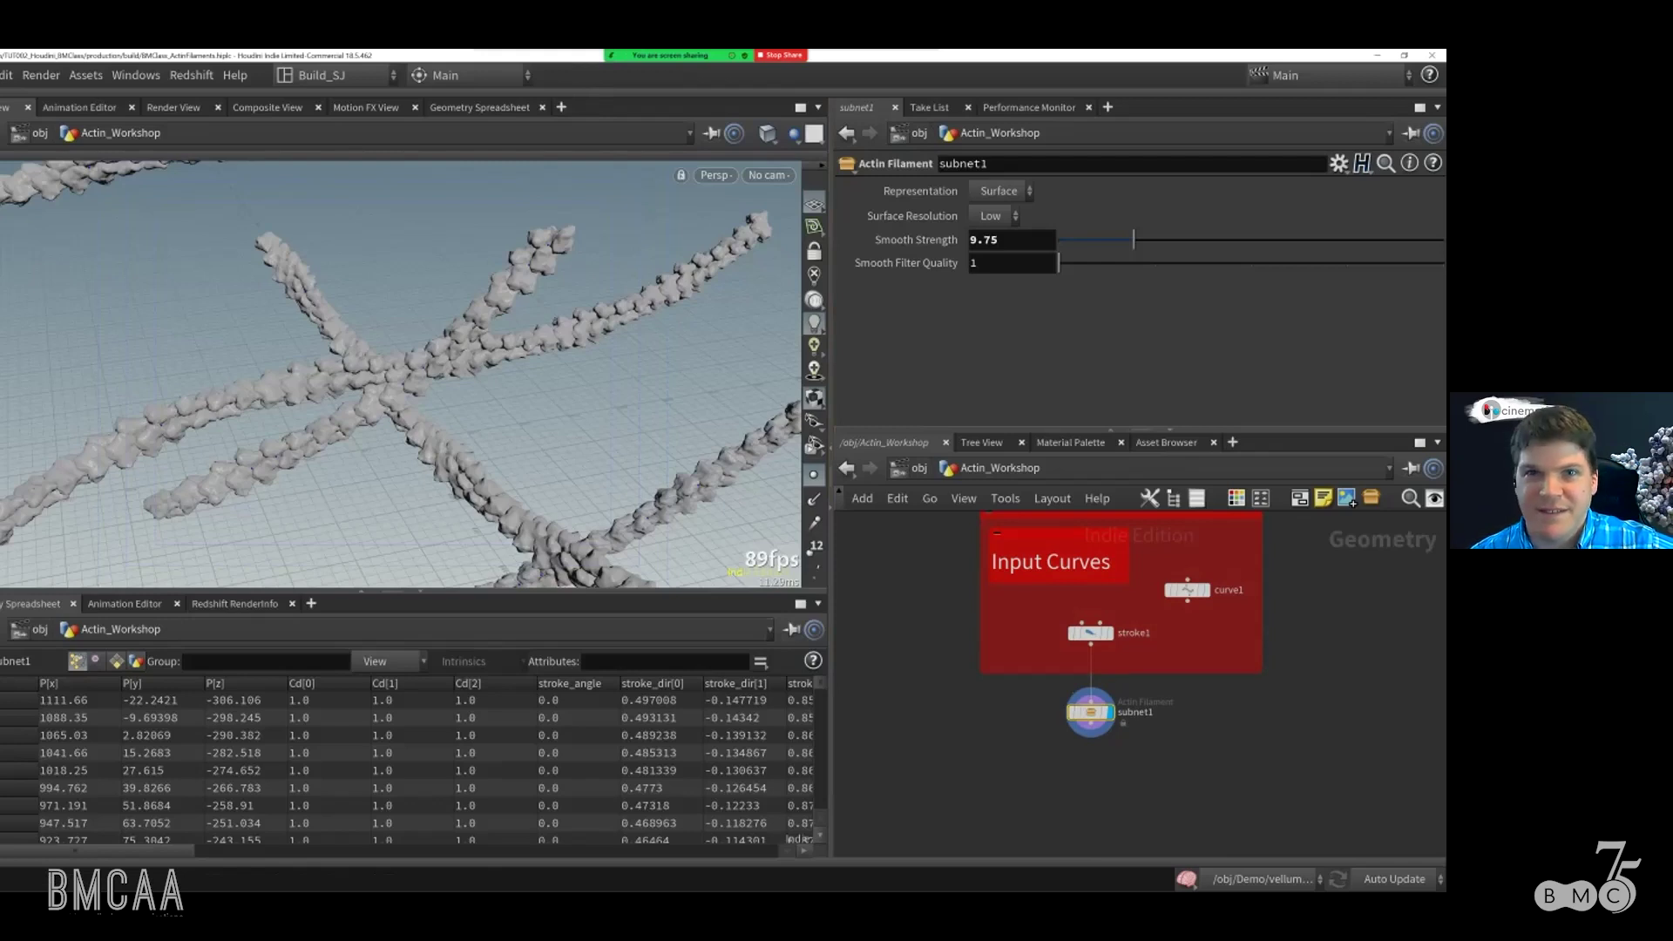
{"action": "mouse_move", "coordinate": [732, 54]}
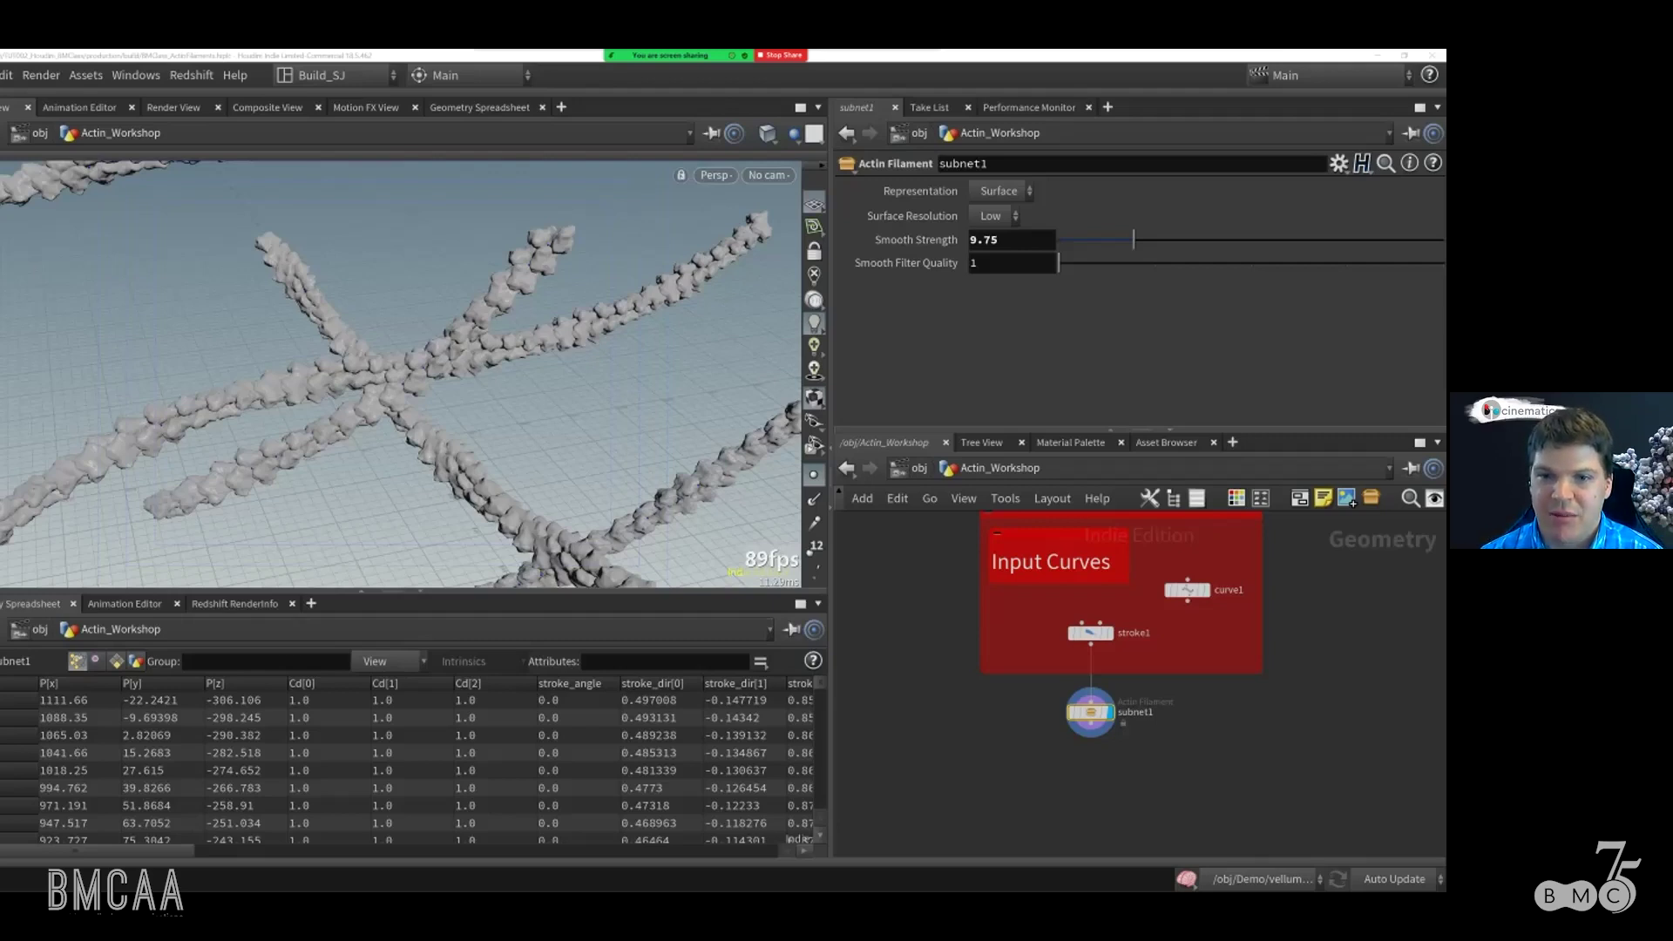
Step: Duplicate the Actin Filament node beside the original, feed the copy from stroke1 and display it
{"action": "left_click_drag", "start_coordinate": [1089, 712], "coordinate": [1028, 718]}
{"action": "key", "text": "ctrl+c"}
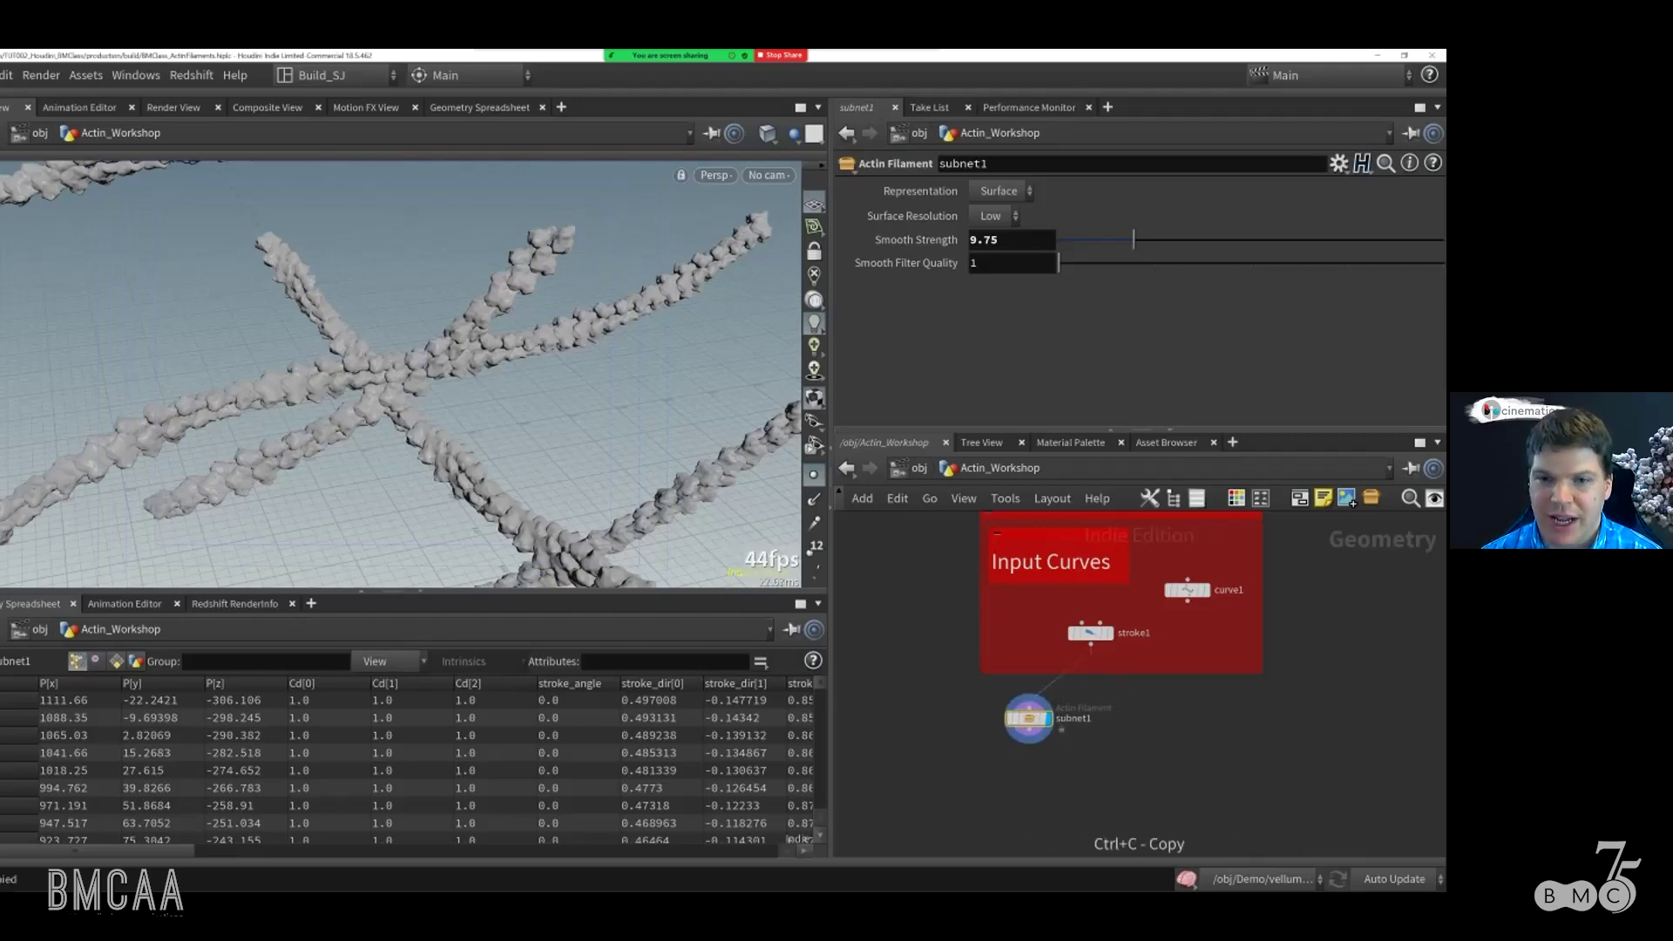
{"action": "key", "text": "ctrl+v"}
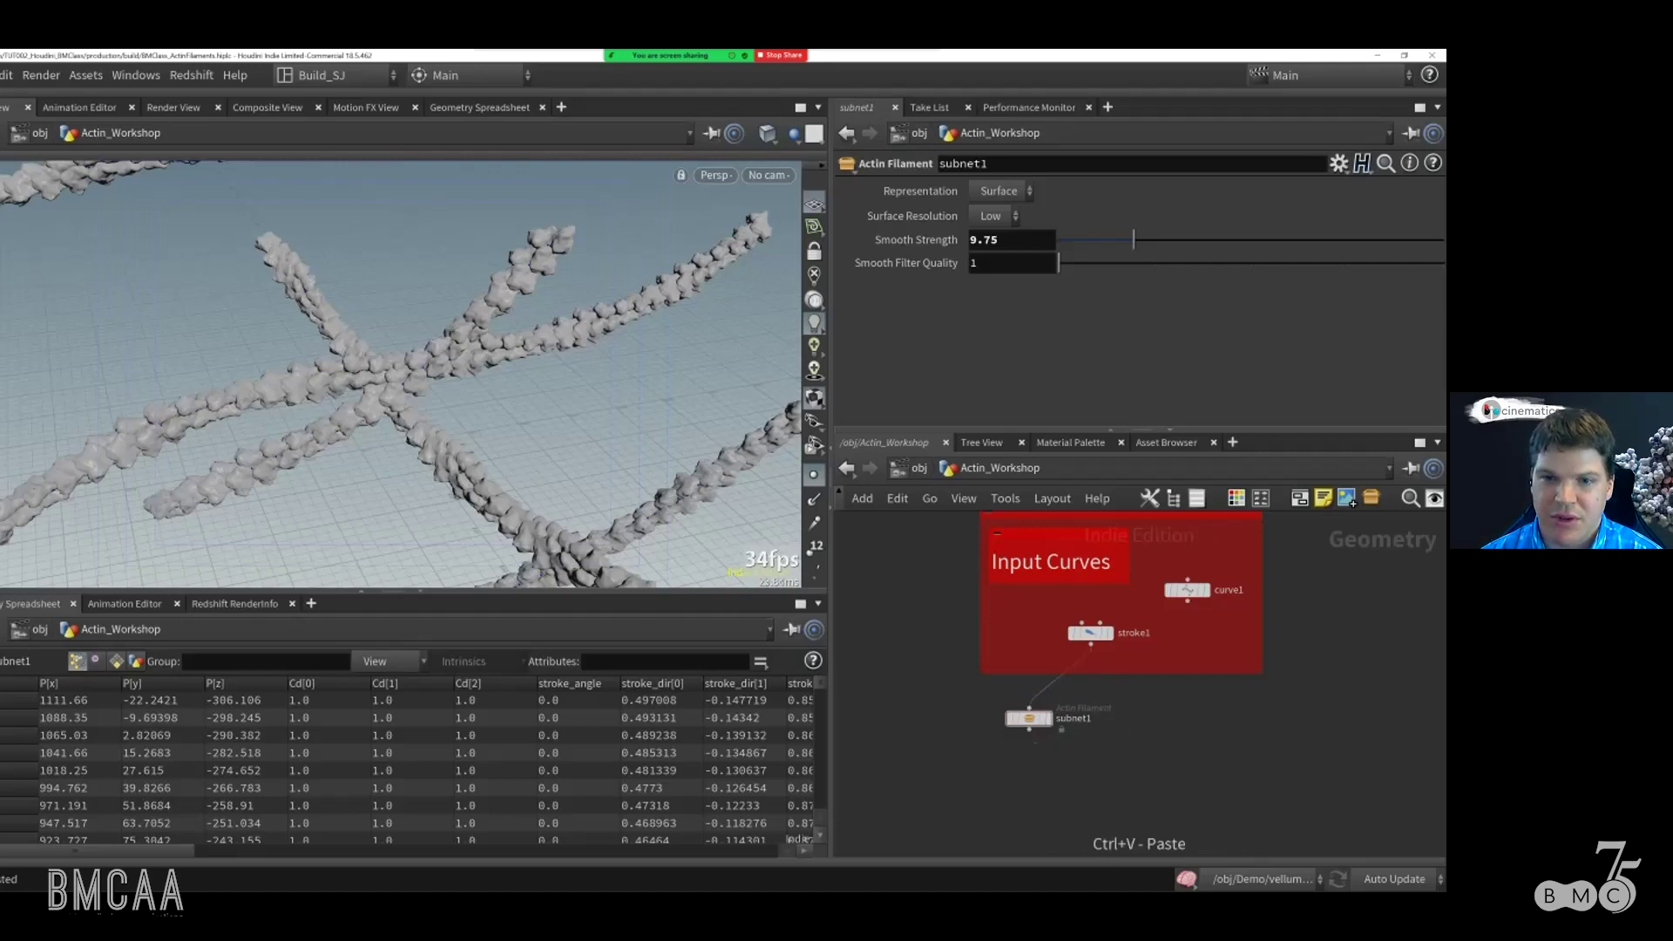
{"action": "left_click", "coordinate": [1090, 634]}
{"action": "left_click", "coordinate": [1149, 720]}
Step: Undo the most recent freehand strokes on stroke1 until only the first one remains
{"action": "left_click", "coordinate": [1090, 634]}
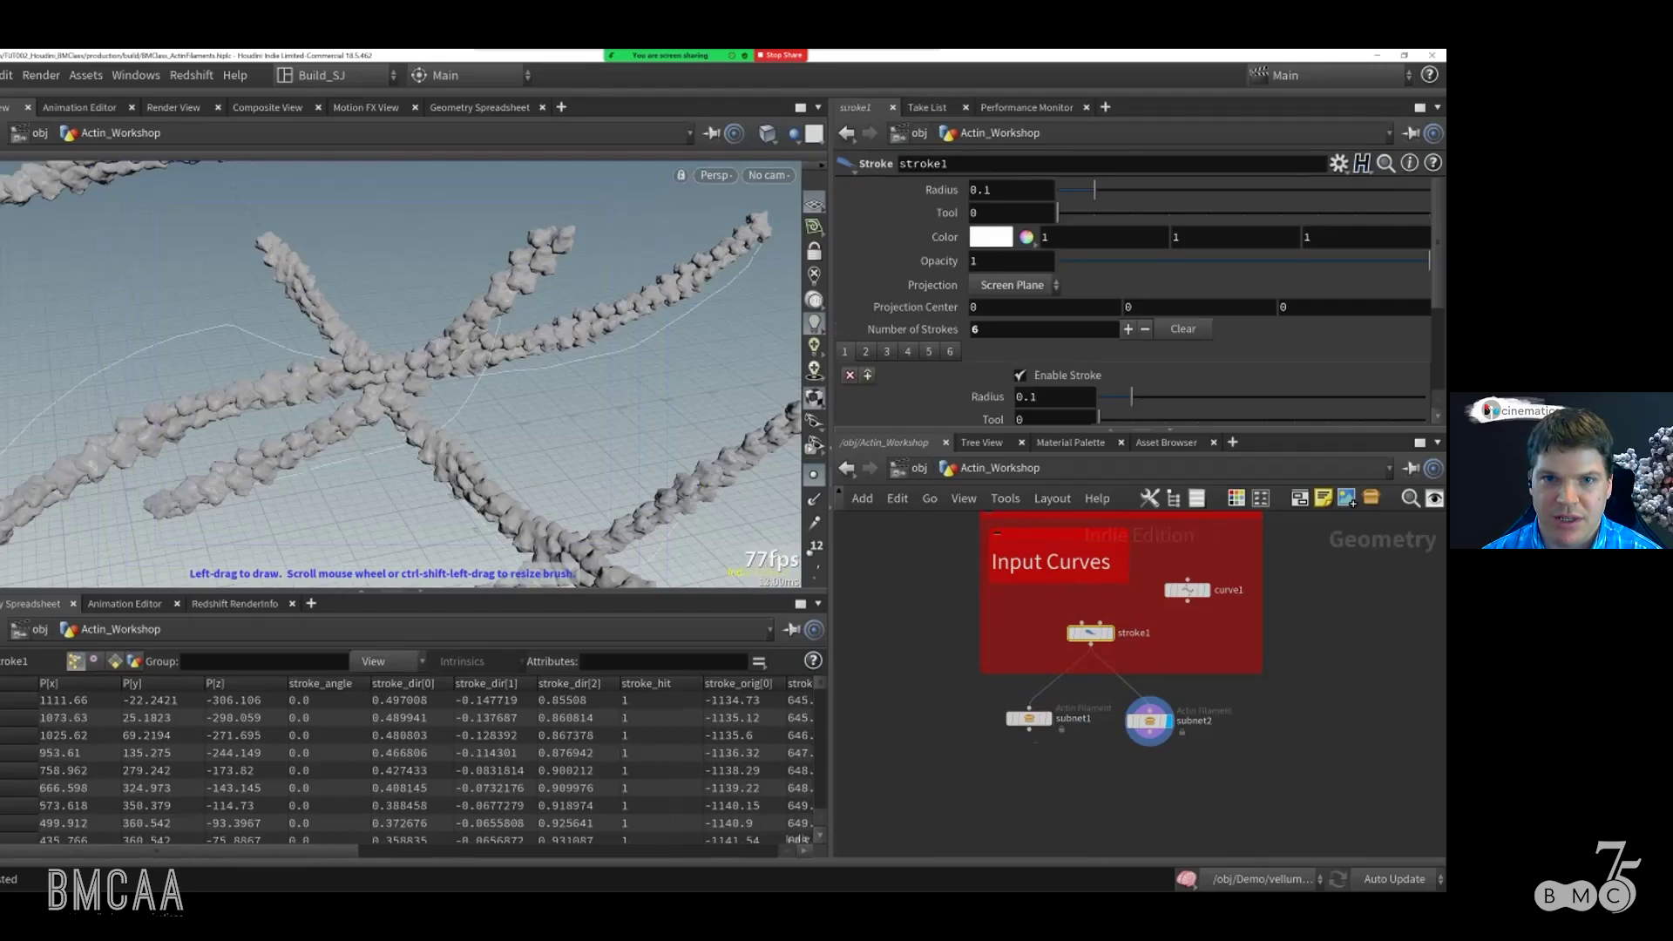
{"action": "key", "text": "ctrl+z"}
{"action": "key", "text": "ctrl+z"}
{"action": "key", "text": "ctrl+z"}
{"action": "key", "text": "ctrl+z"}
{"action": "key", "text": "ctrl+z"}
{"action": "key", "text": "ctrl+z"}
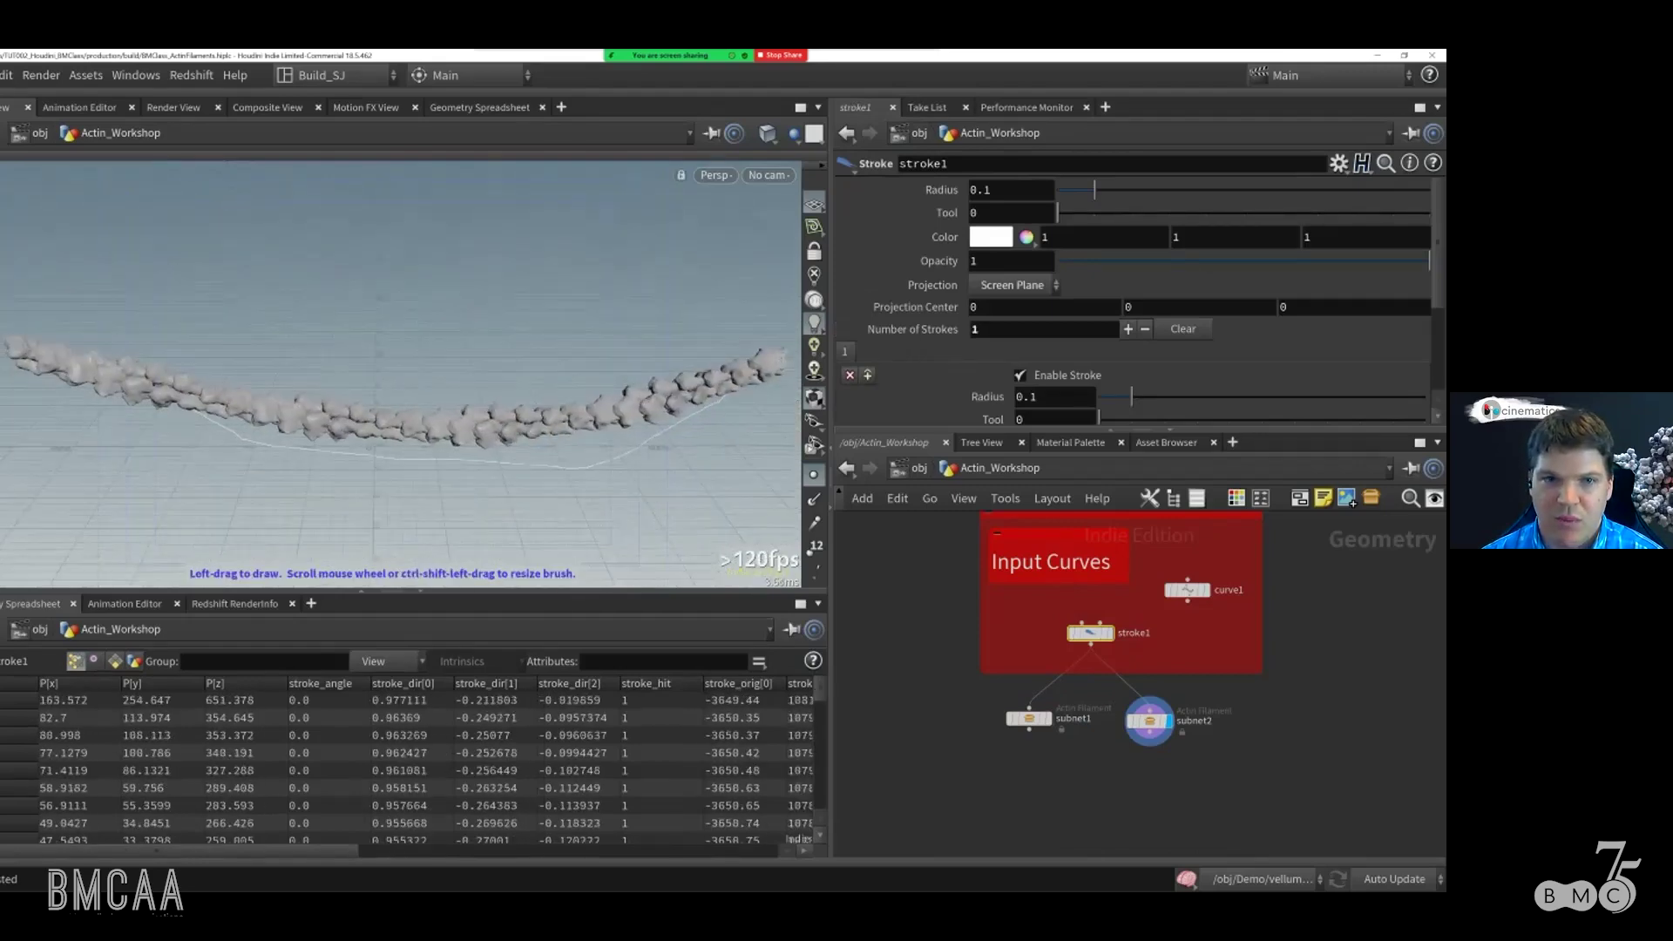
Step: Display the original Actin Filament node with its Surface Resolution set to High and its Smooth Strength set to 45.89
{"action": "left_click_drag", "start_coordinate": [1029, 718], "coordinate": [976, 716]}
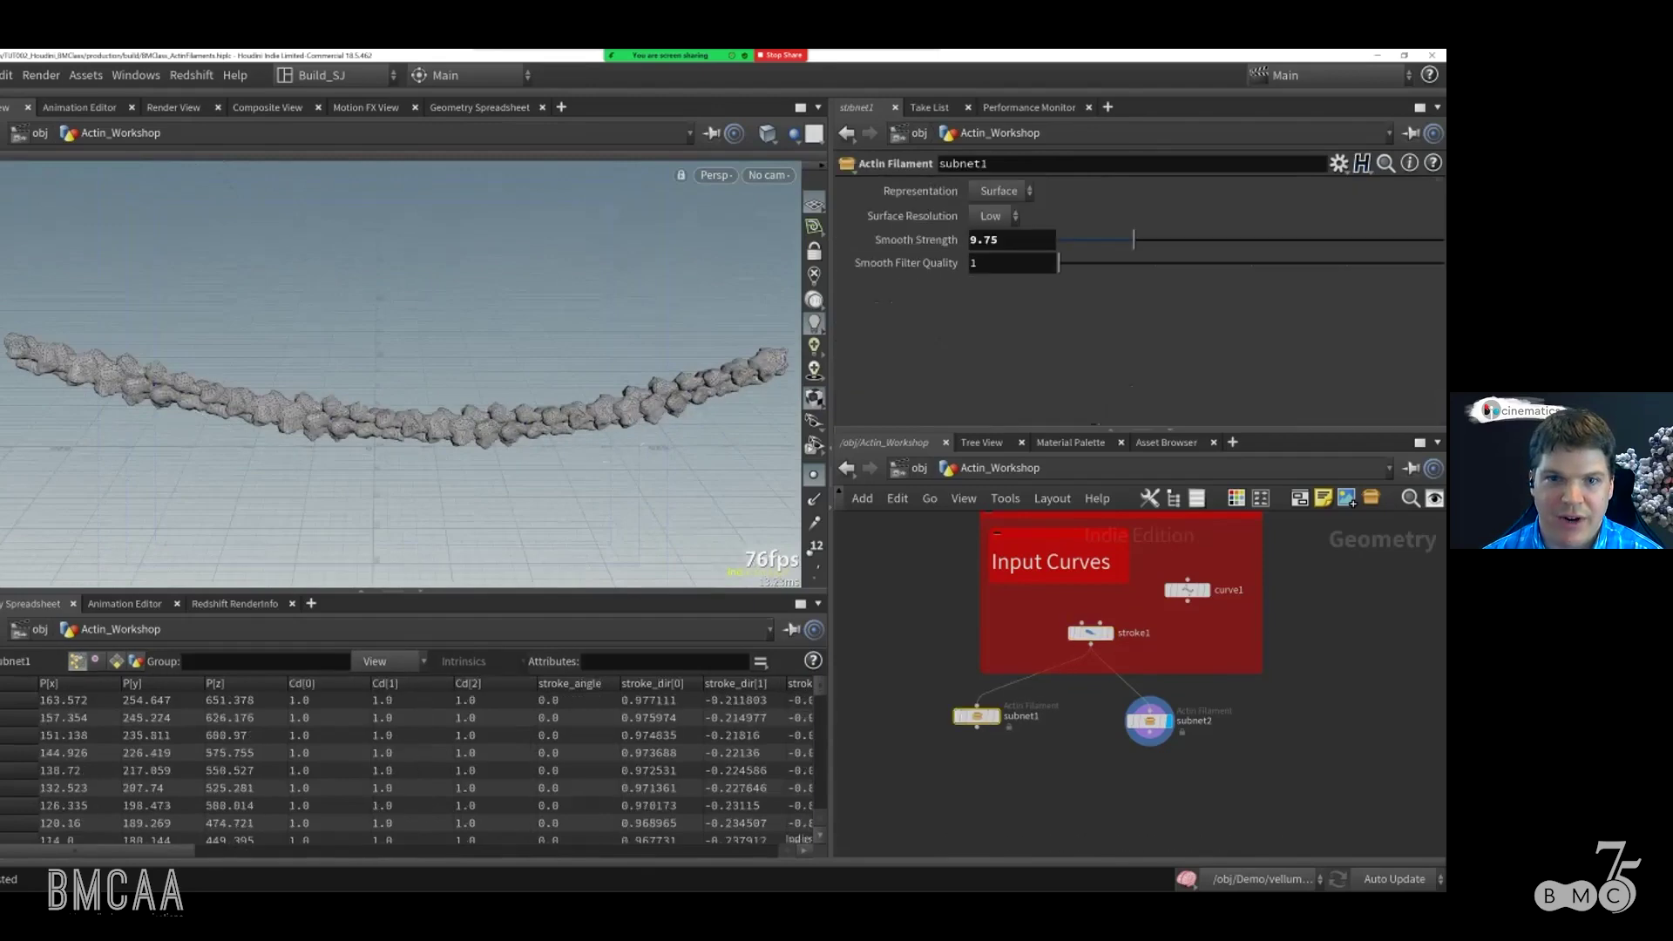
{"action": "left_click", "coordinate": [992, 216]}
{"action": "left_click", "coordinate": [991, 260]}
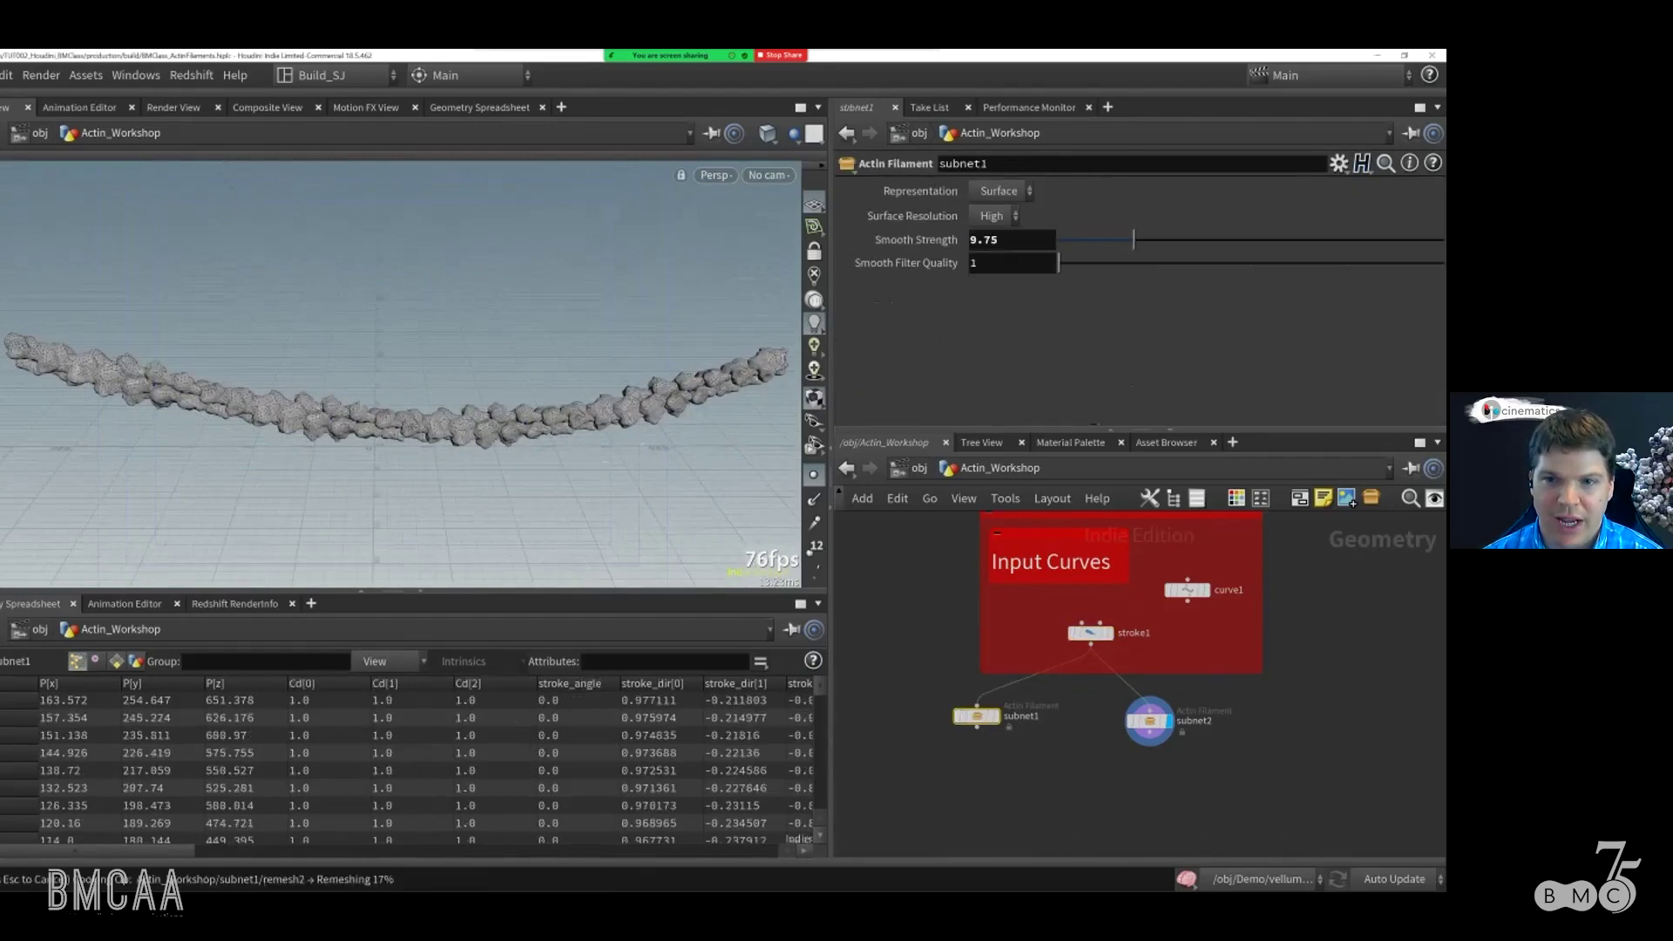
{"action": "left_click", "coordinate": [1148, 721]}
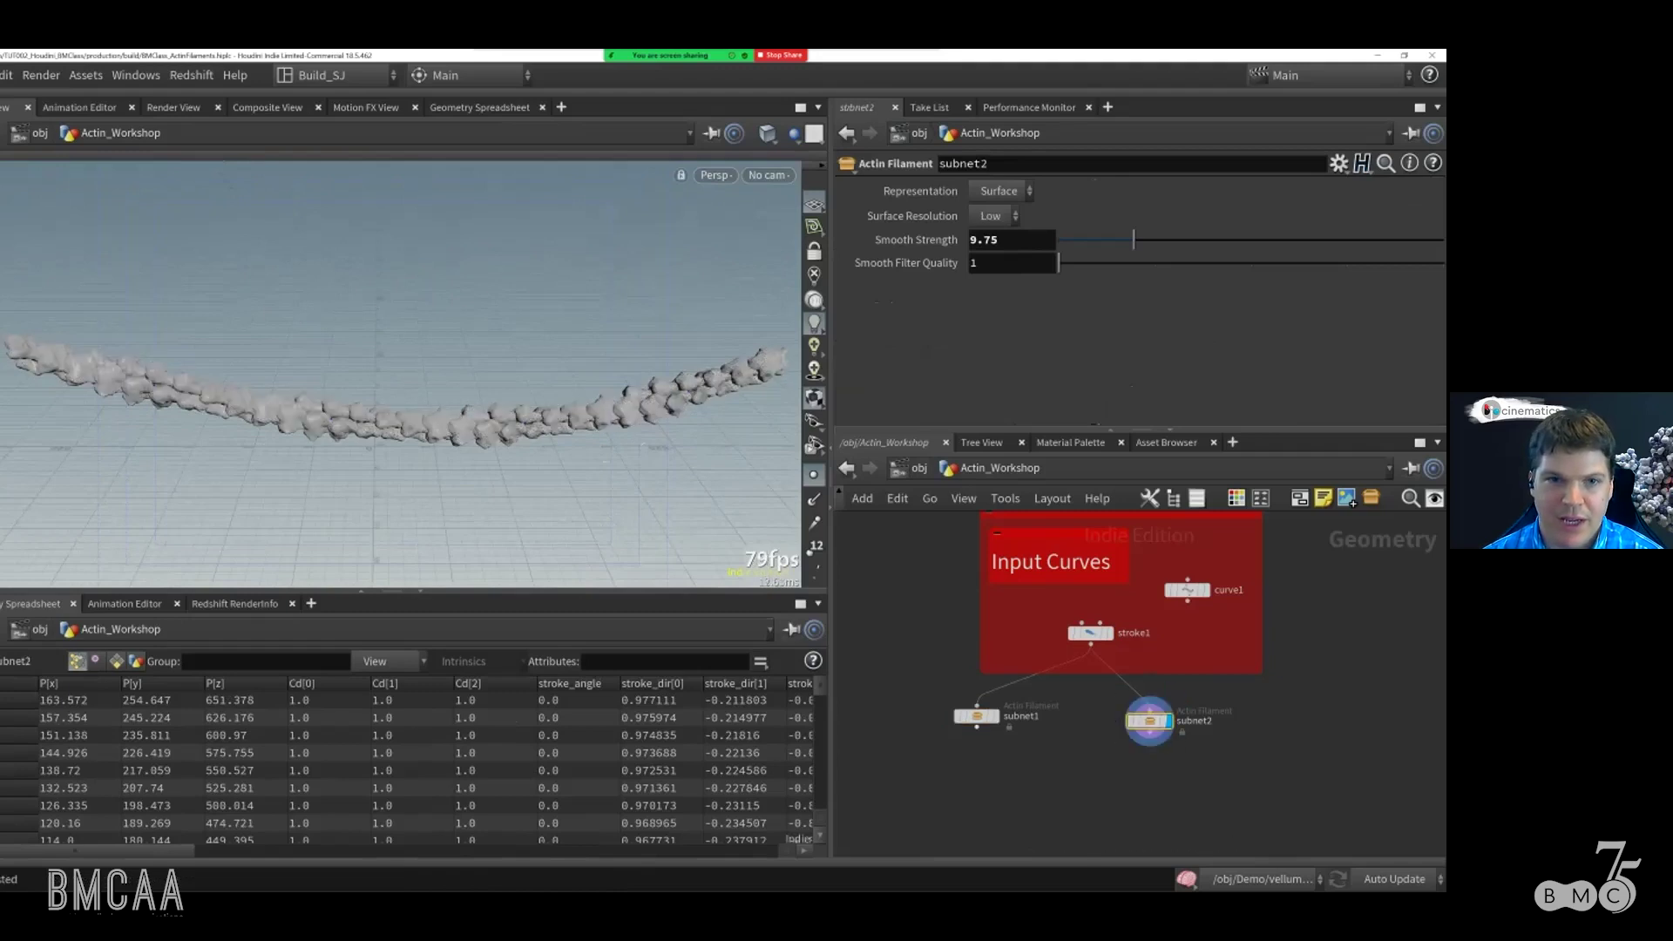
{"action": "left_click", "coordinate": [974, 716]}
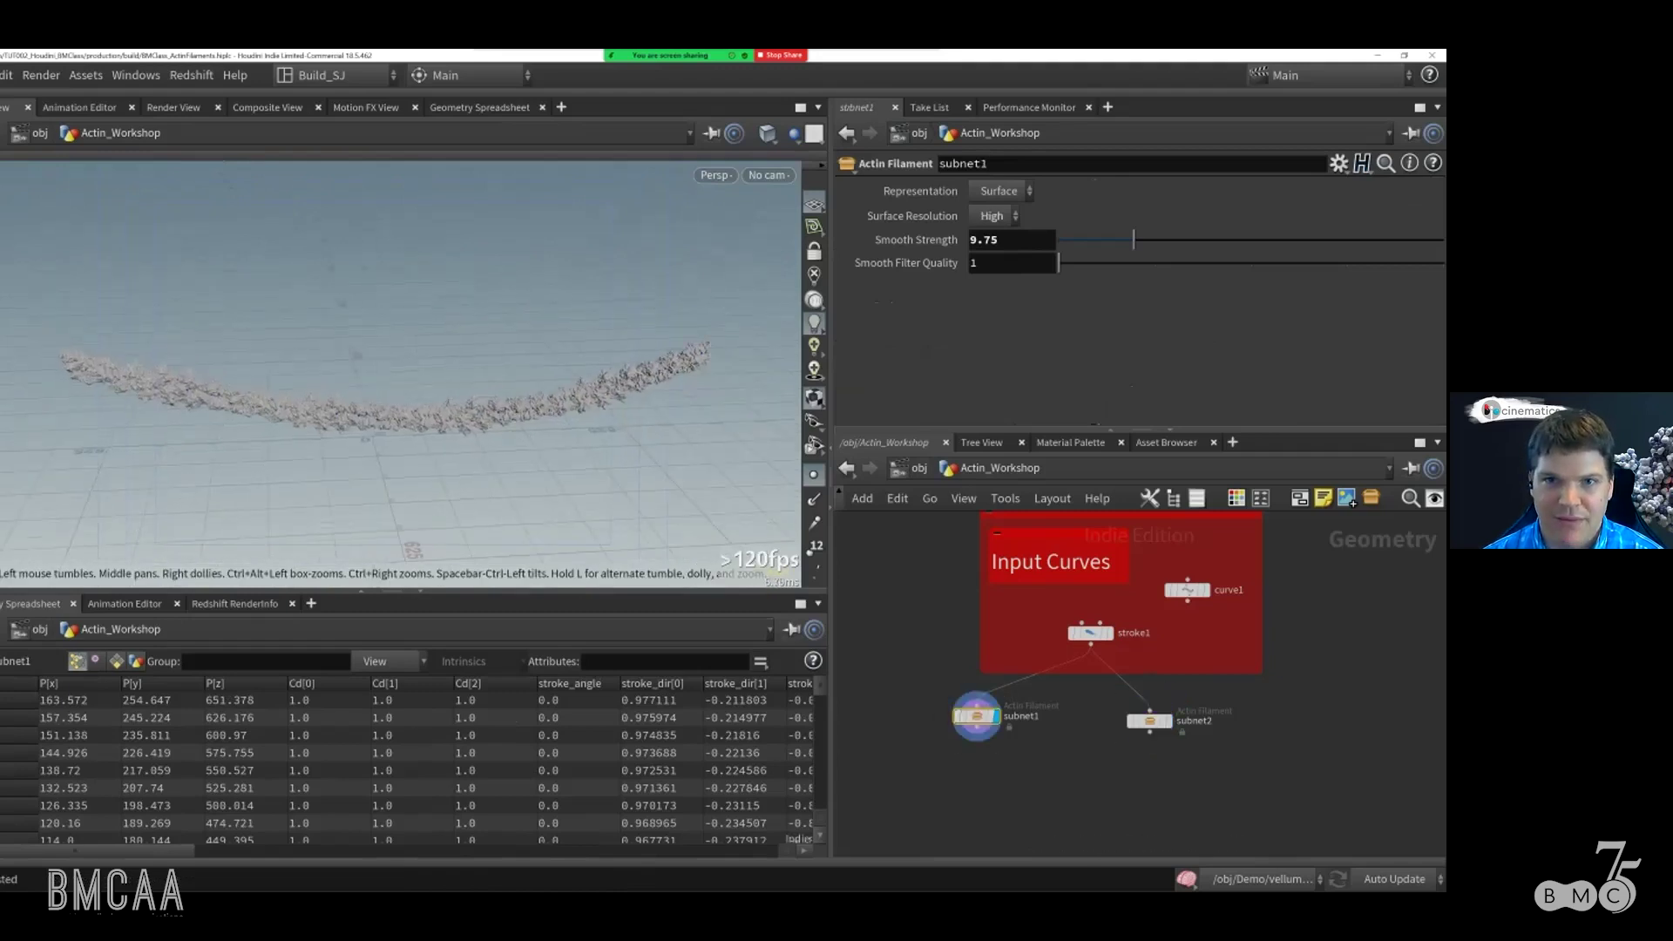
{"action": "left_click_drag", "start_coordinate": [1133, 239], "coordinate": [1411, 239]}
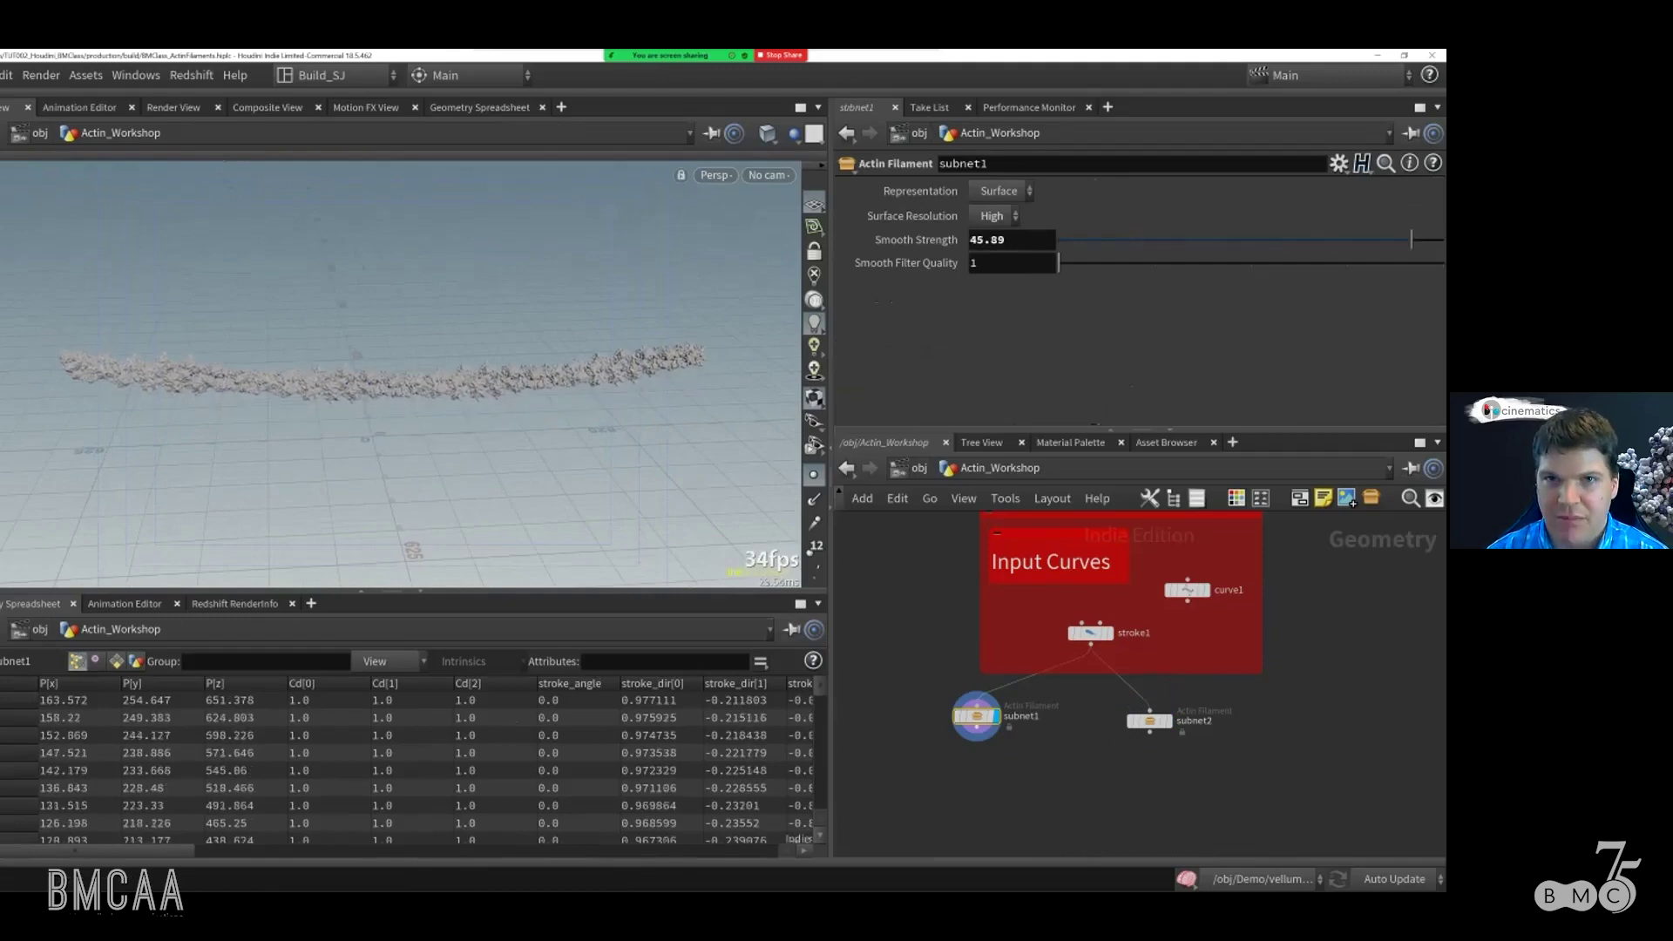
Step: Add a Merge node below the two Actin Filament nodes and connect both filament outputs to it
{"action": "key", "text": "Tab"}
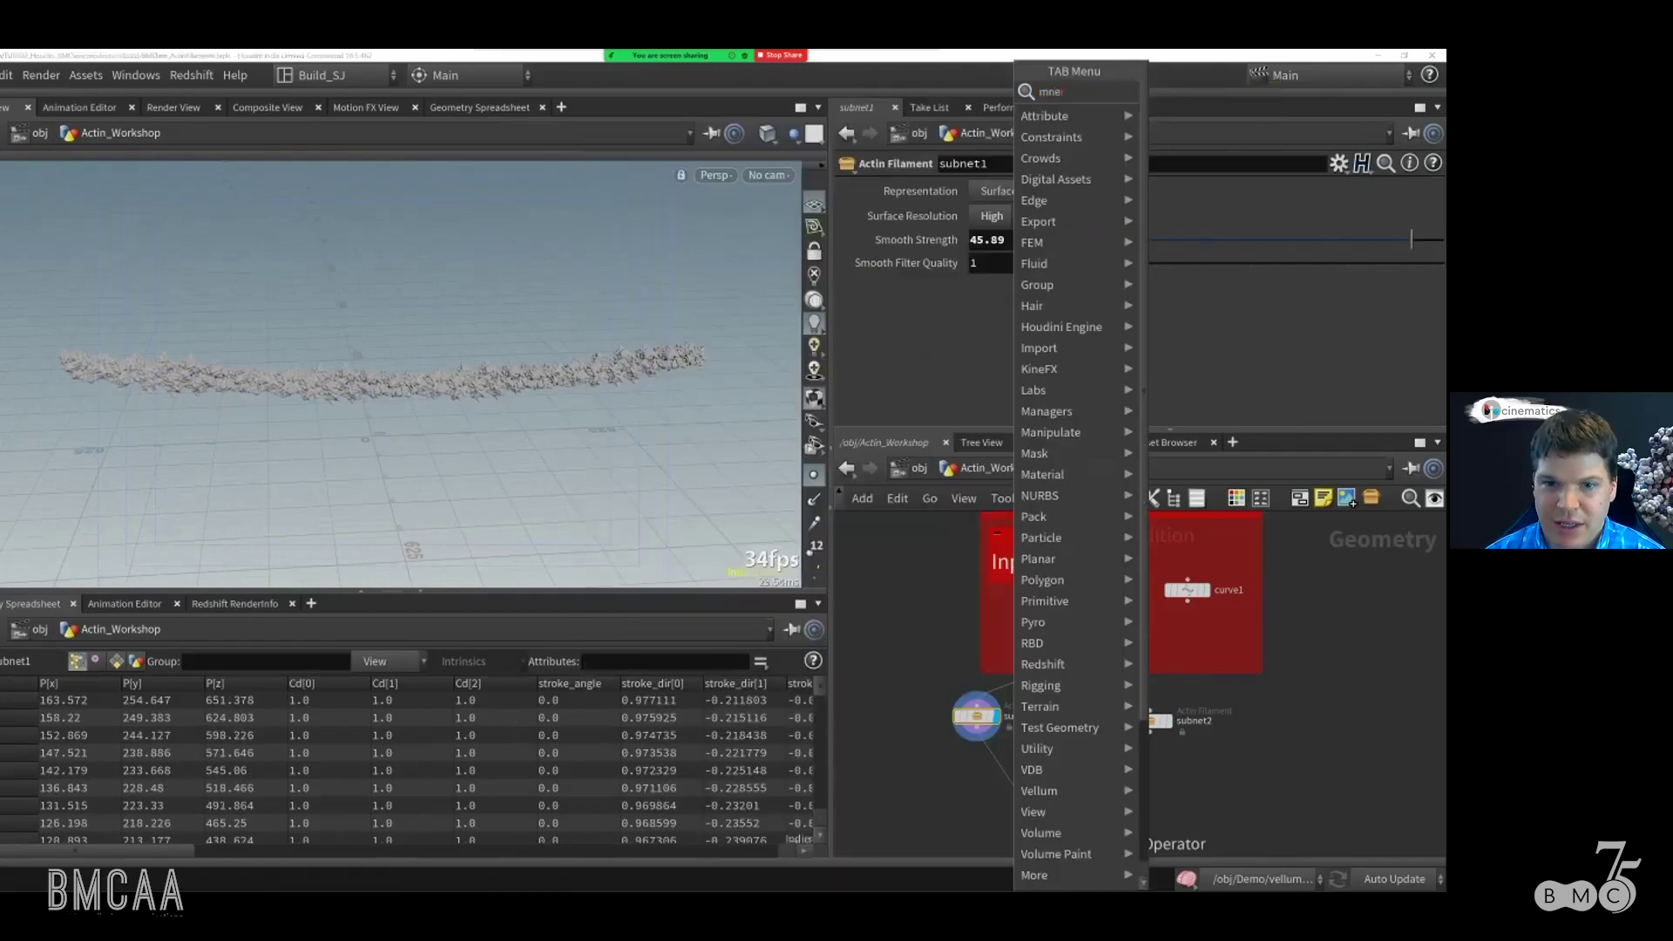
{"action": "key", "text": "Escape"}
{"action": "left_click", "coordinate": [1013, 786]}
{"action": "left_click", "coordinate": [1149, 731]}
{"action": "left_click", "coordinate": [1013, 774]}
Step: Feed the second Actin Filament node from curve1 instead of stroke1, and space the stroke and filament nodes into two separate branches
{"action": "left_click_drag", "start_coordinate": [1090, 632], "coordinate": [1011, 639]}
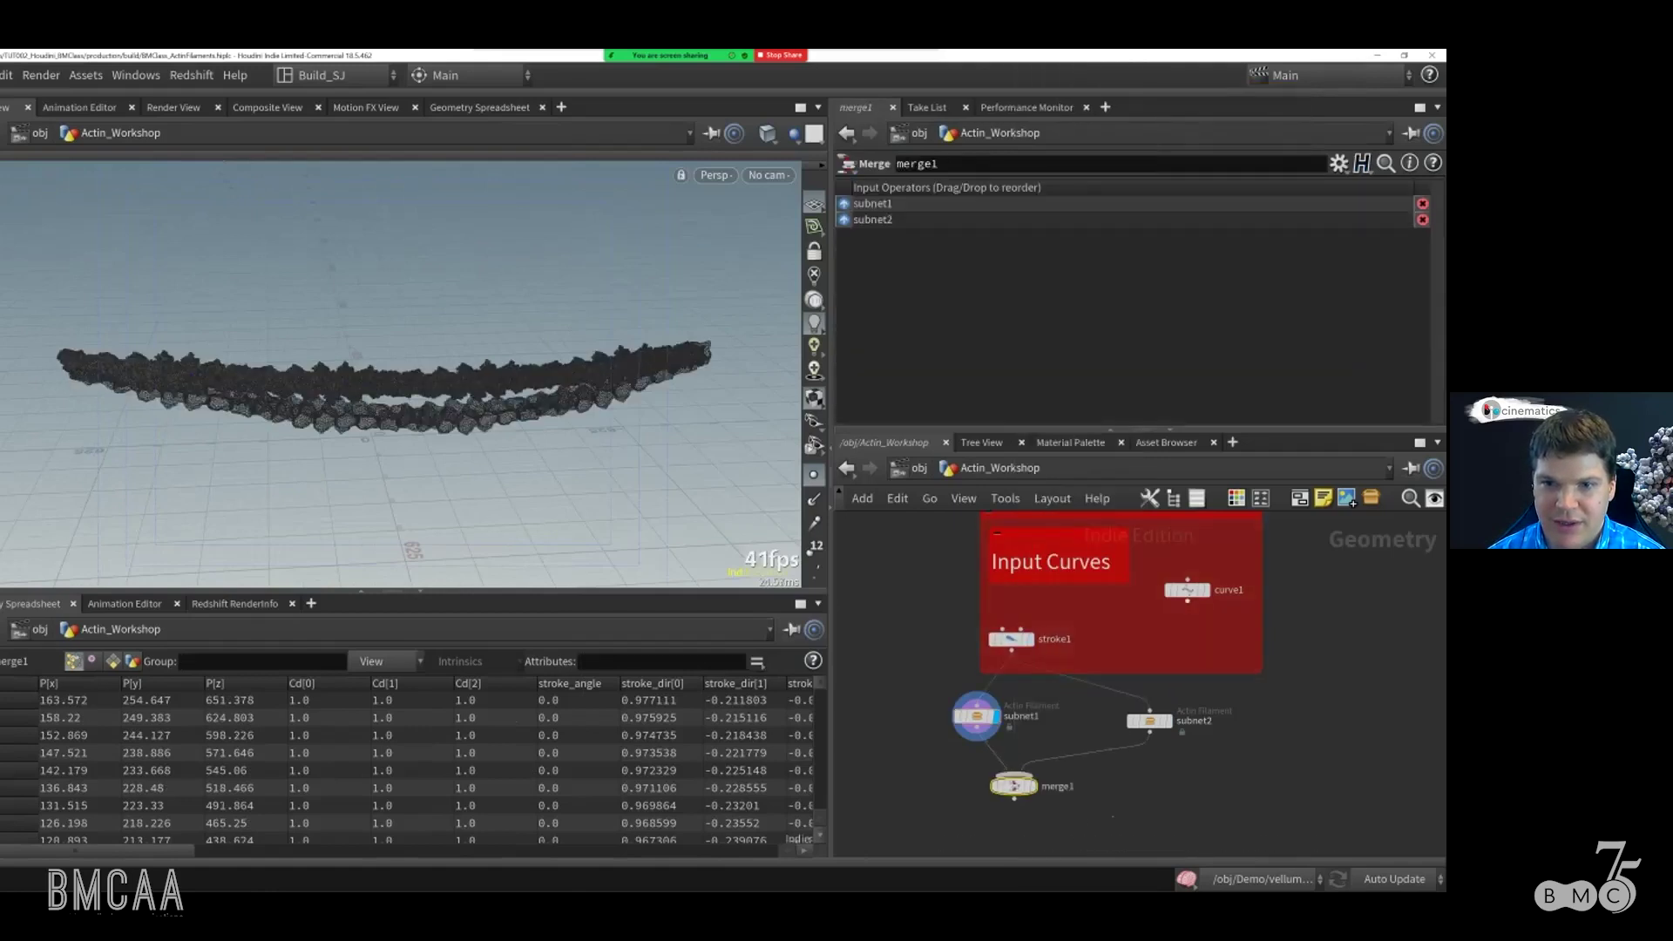
{"action": "left_click_drag", "start_coordinate": [1149, 720], "coordinate": [1171, 726]}
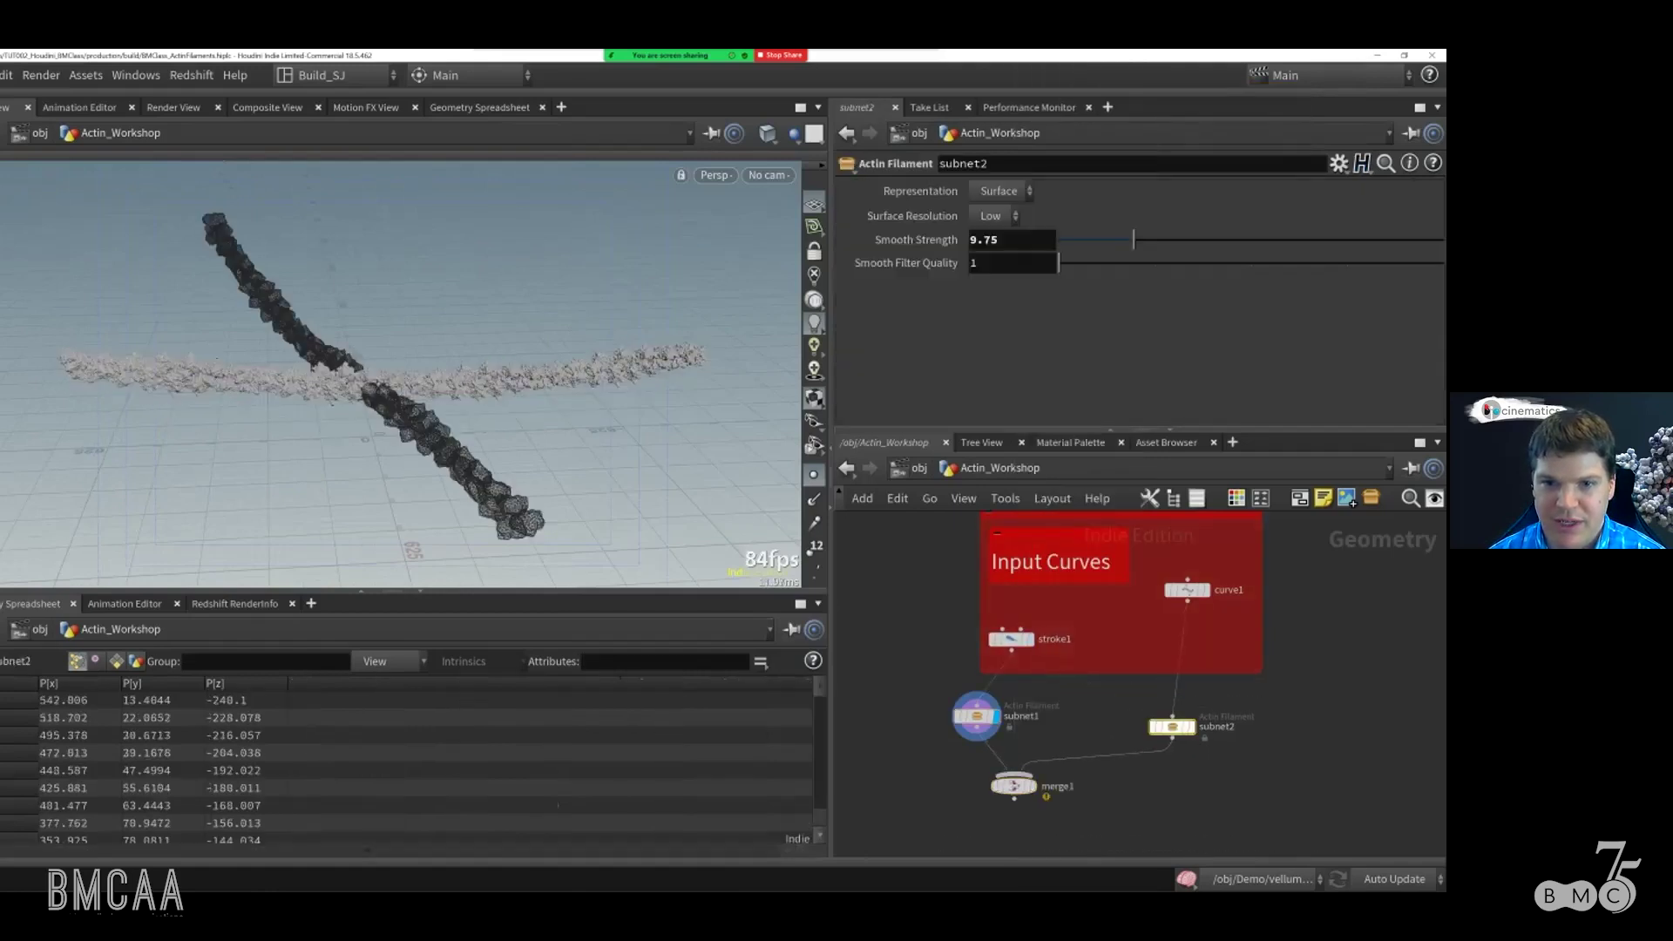
{"action": "left_click_drag", "start_coordinate": [976, 716], "coordinate": [1002, 716]}
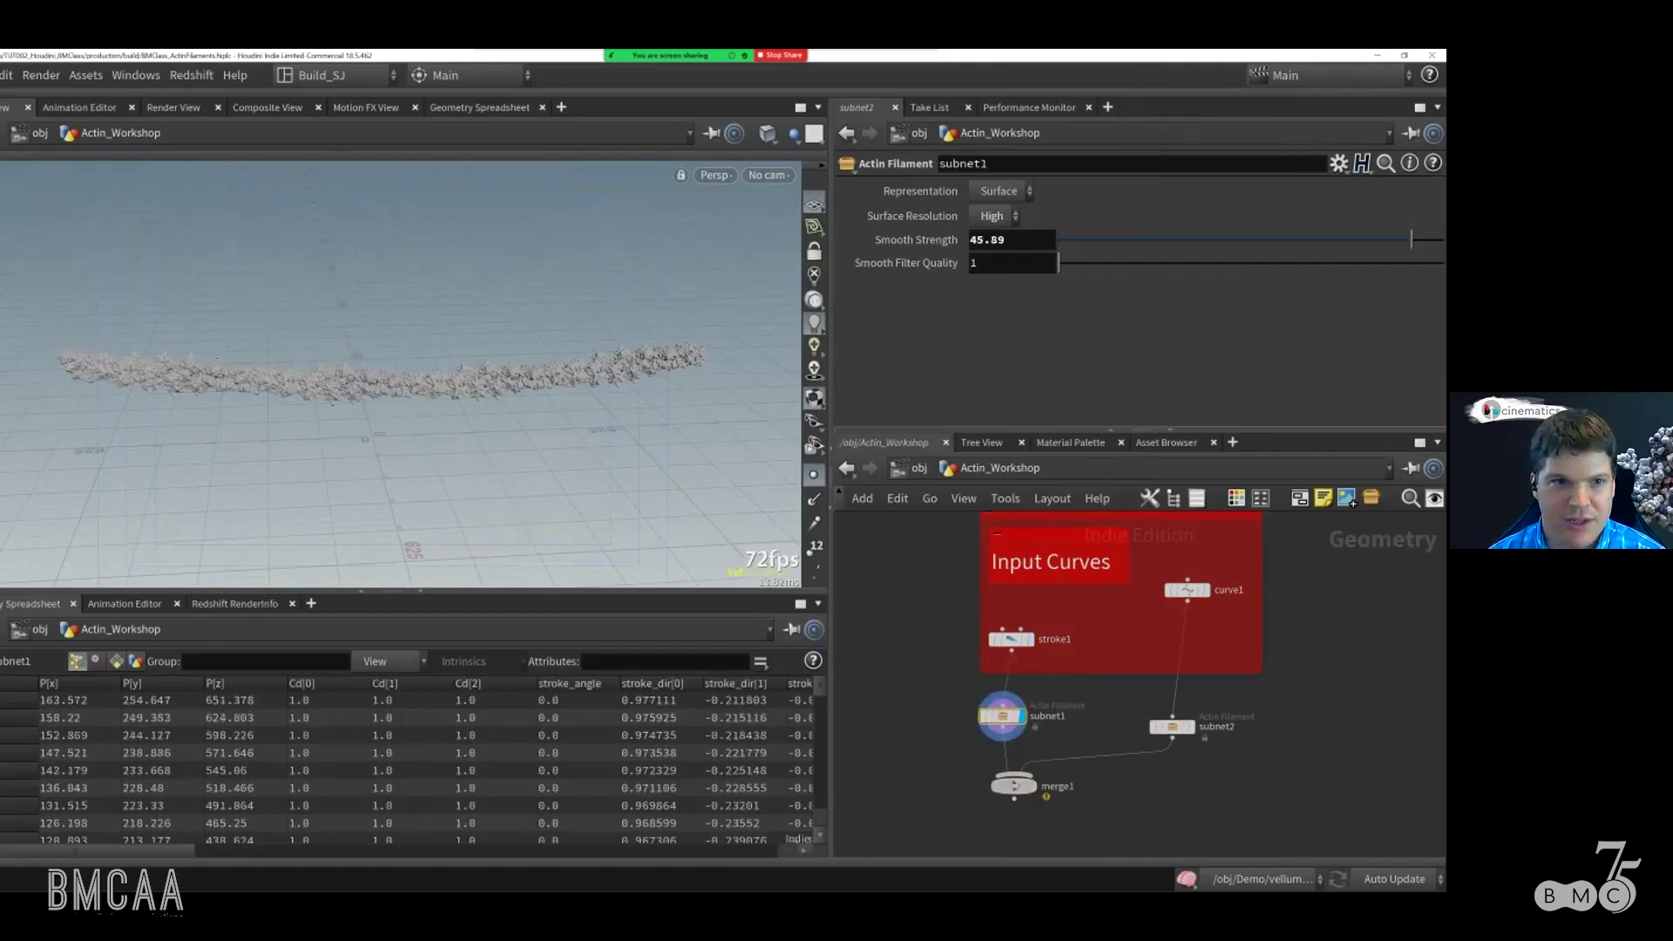
Step: Place the Merge node between and below the two filament branches and display its combined output
{"action": "left_click_drag", "start_coordinate": [1013, 786], "coordinate": [1093, 806]}
{"action": "left_click", "coordinate": [1114, 806]}
{"action": "left_click_drag", "start_coordinate": [254, 378], "coordinate": [186, 373], "text": "alt"}
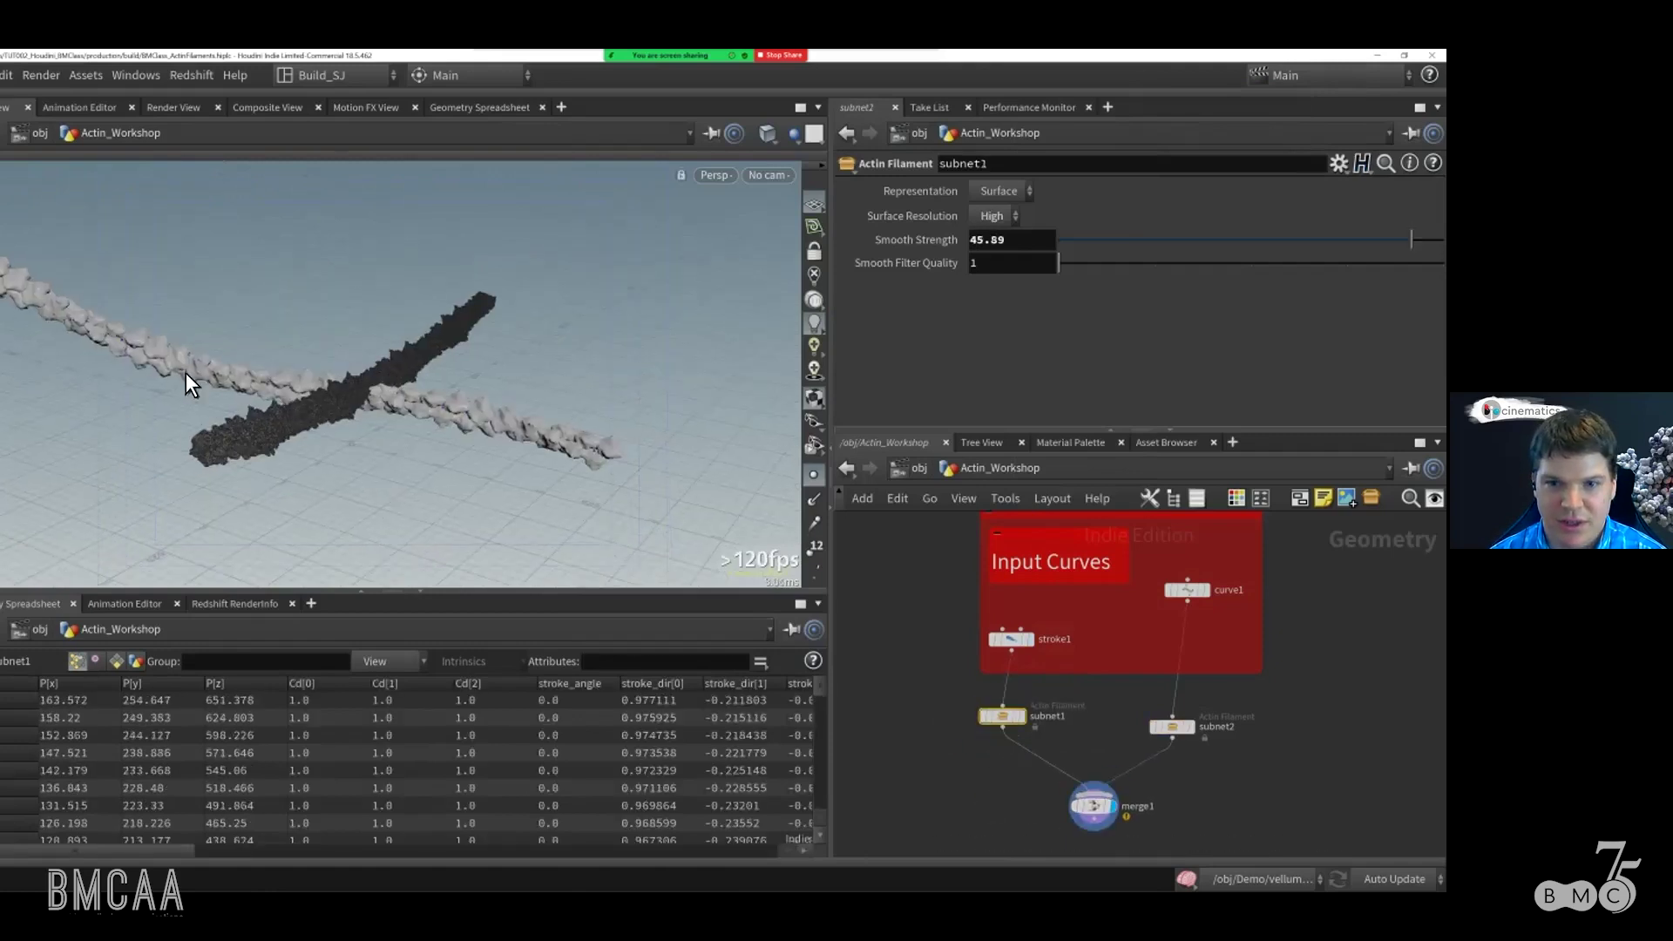
Step: Examine the source curve and surface settings of each filament branch and compare the two merged filaments up close
{"action": "left_click", "coordinate": [1011, 639]}
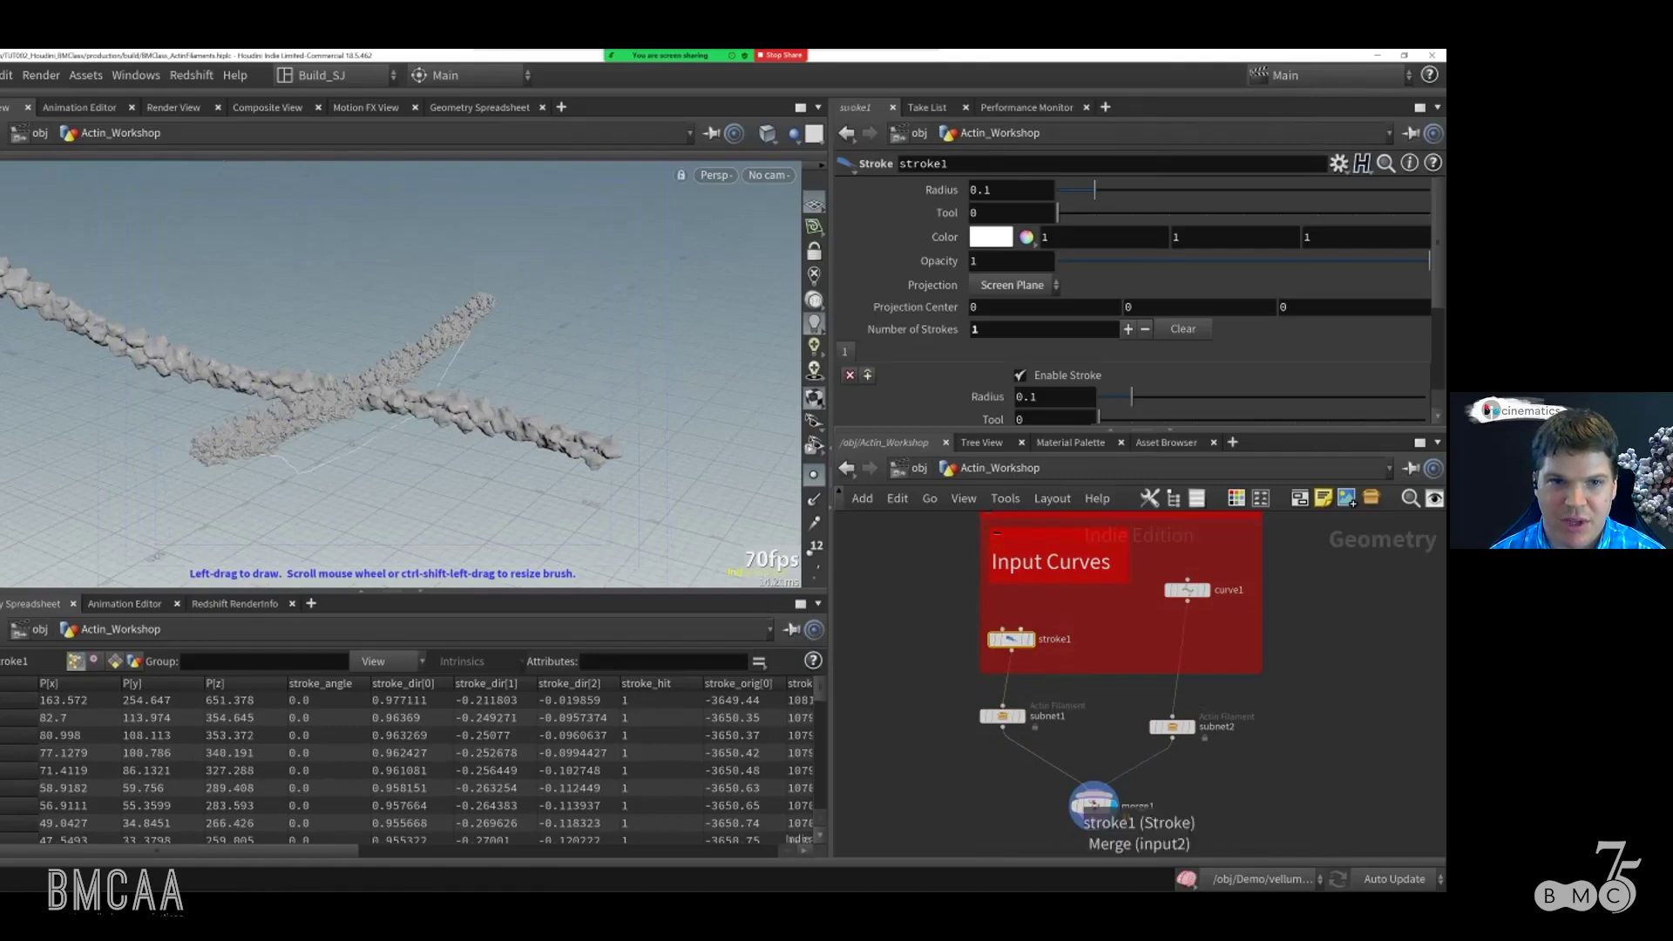
{"action": "left_click", "coordinate": [1001, 716]}
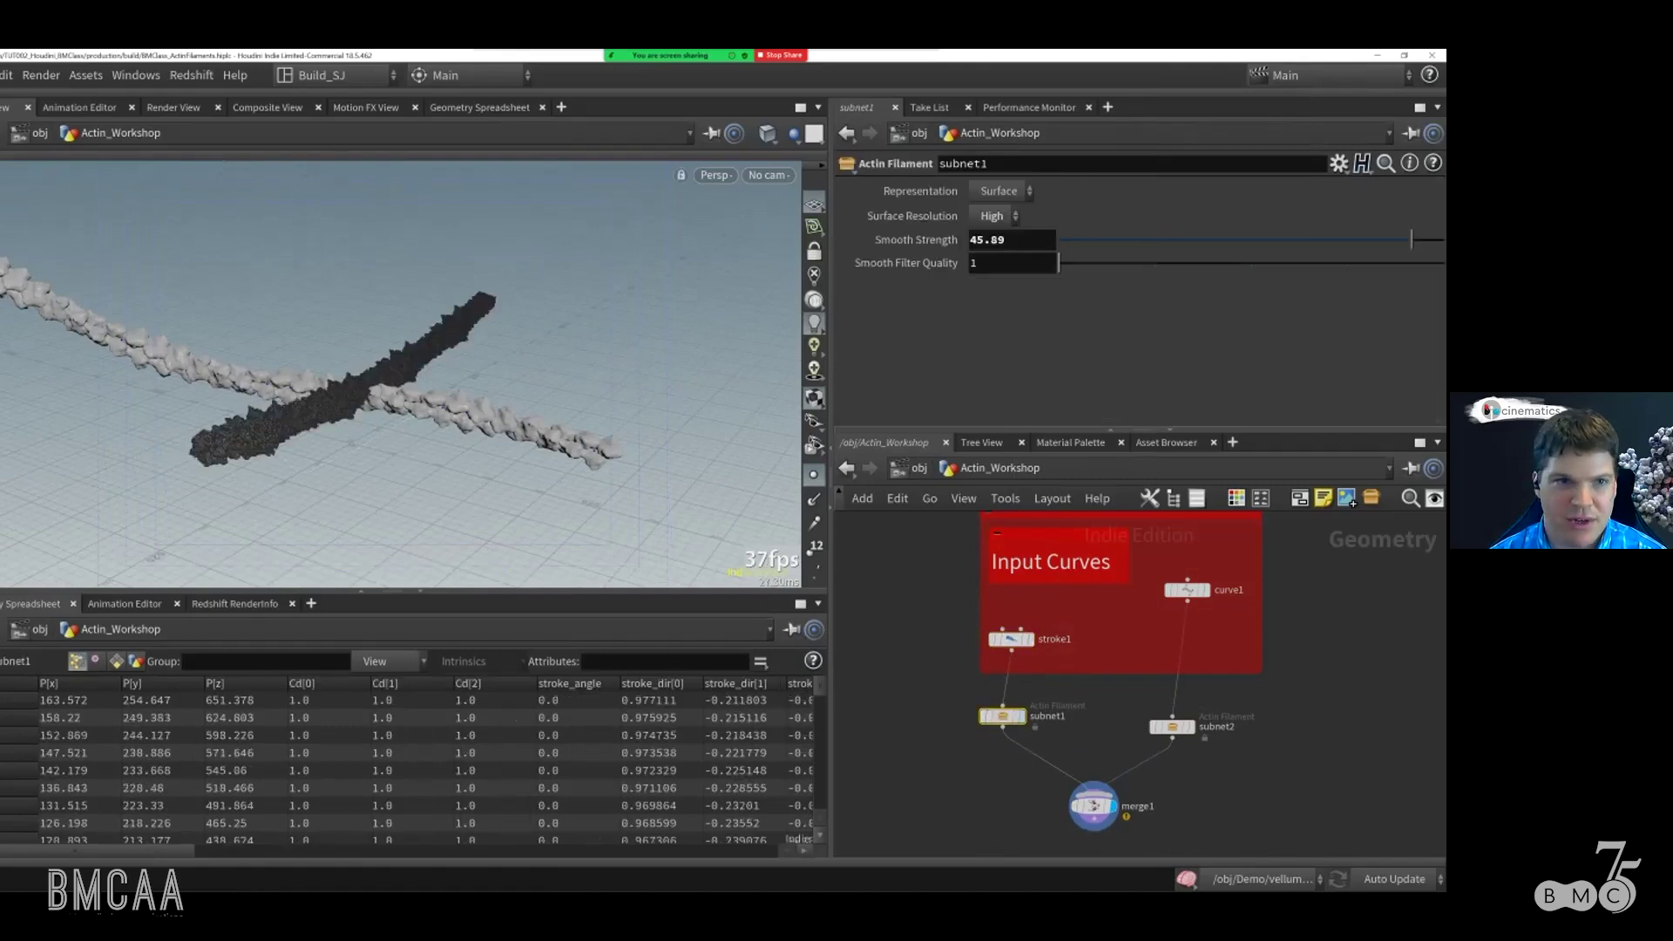
{"action": "left_click", "coordinate": [1187, 590]}
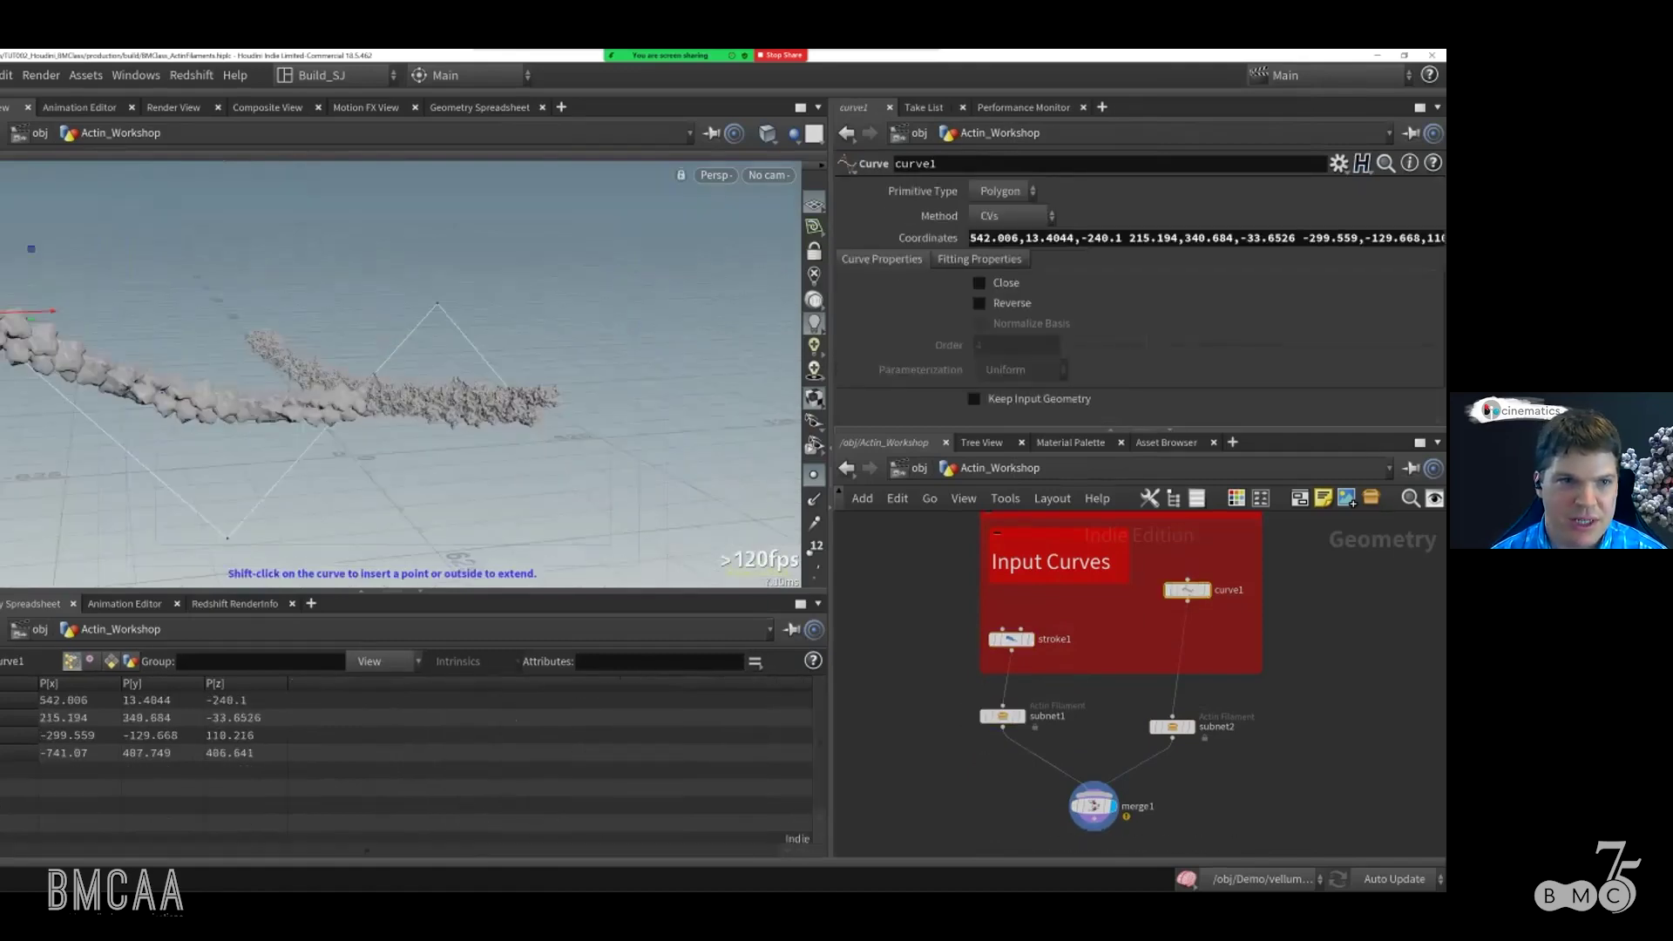
{"action": "left_click", "coordinate": [1172, 726]}
{"action": "left_click_drag", "start_coordinate": [403, 444], "coordinate": [523, 486], "text": "alt"}
{"action": "right_click_drag", "start_coordinate": [522, 485], "coordinate": [609, 514], "text": "alt"}
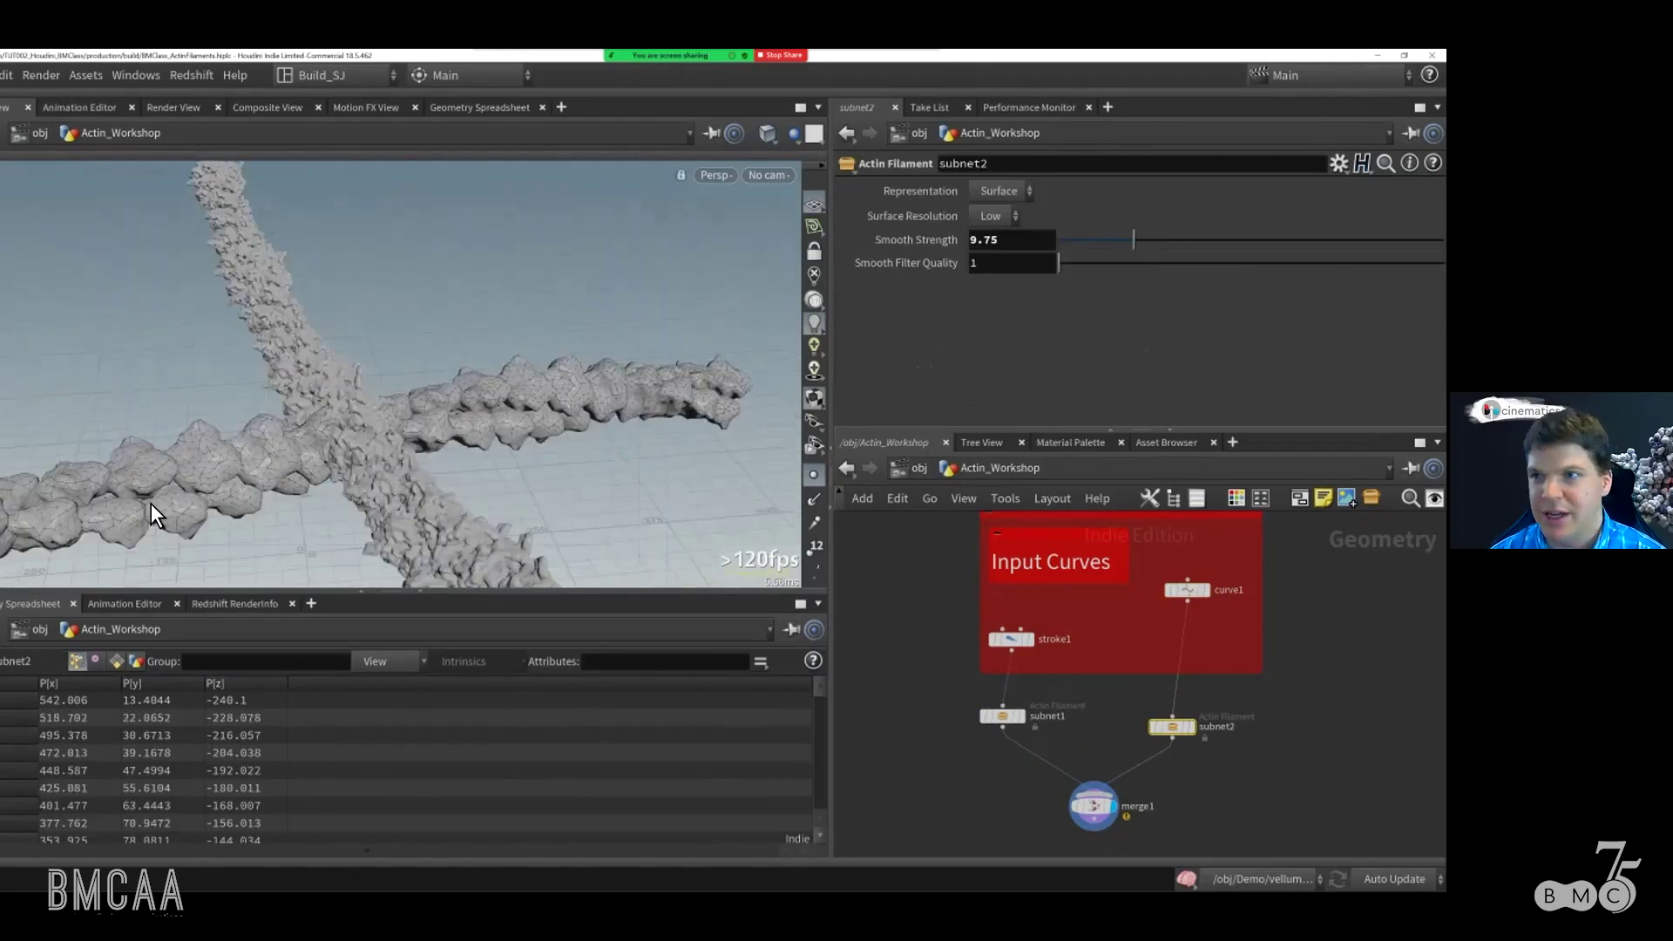
{"action": "right_click_drag", "start_coordinate": [473, 399], "coordinate": [478, 433], "text": "alt"}
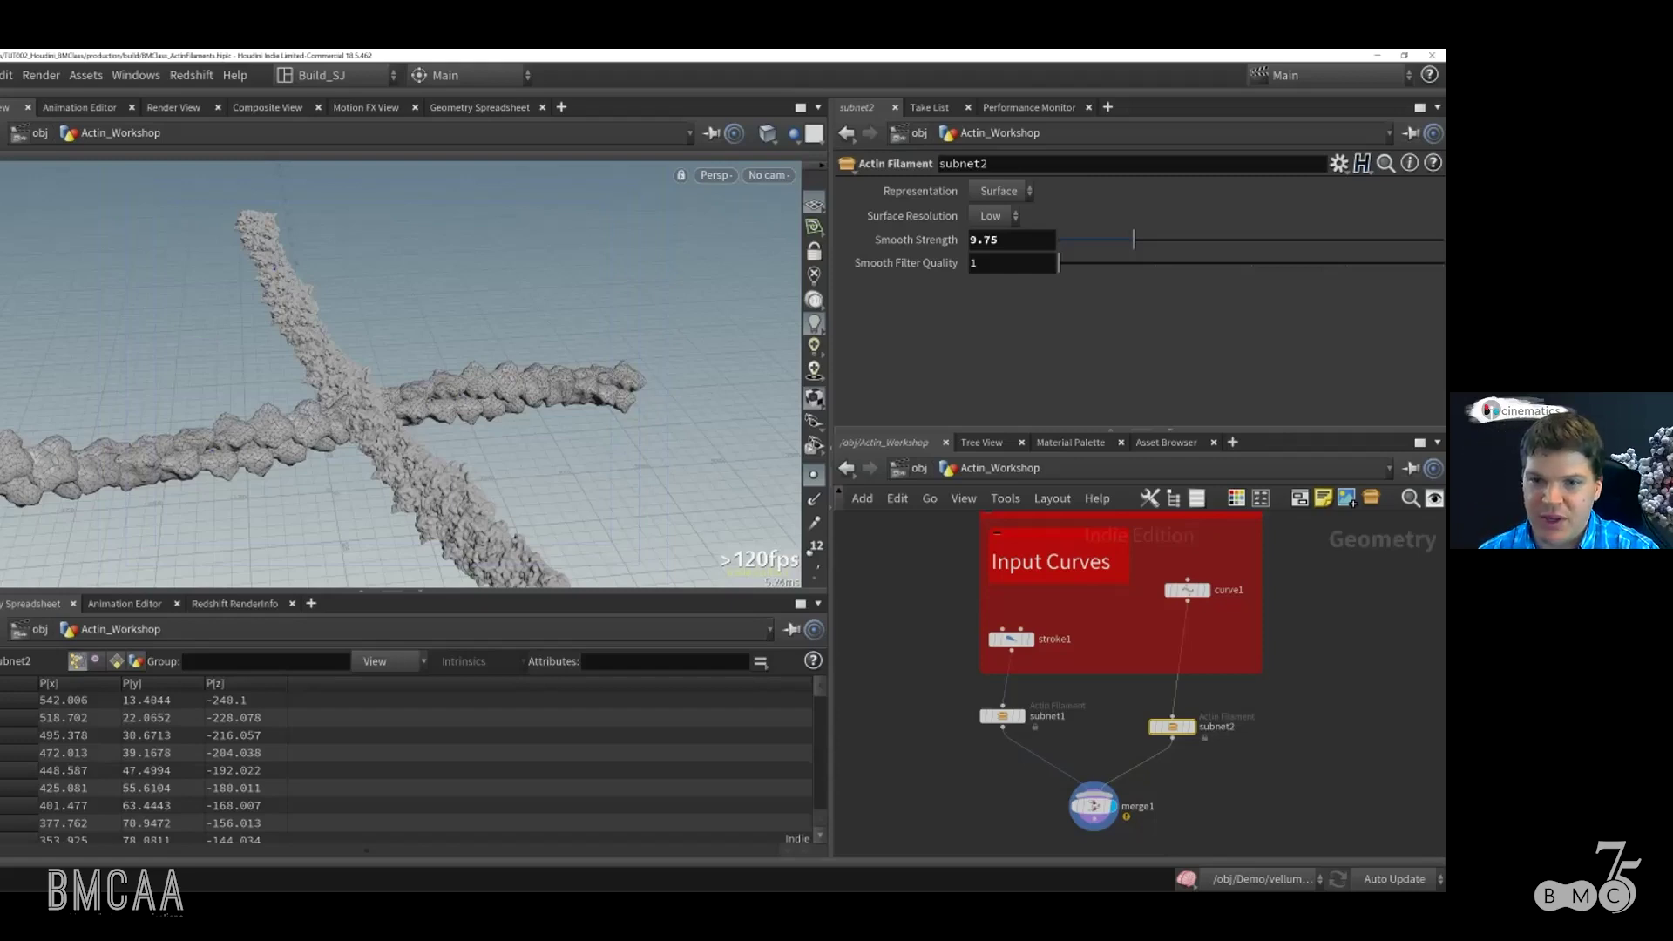
Step: Align each Actin Filament node directly beneath its input, subnet2 under curve1 and subnet1 under stroke1
{"action": "left_click_drag", "start_coordinate": [1172, 726], "coordinate": [1187, 716]}
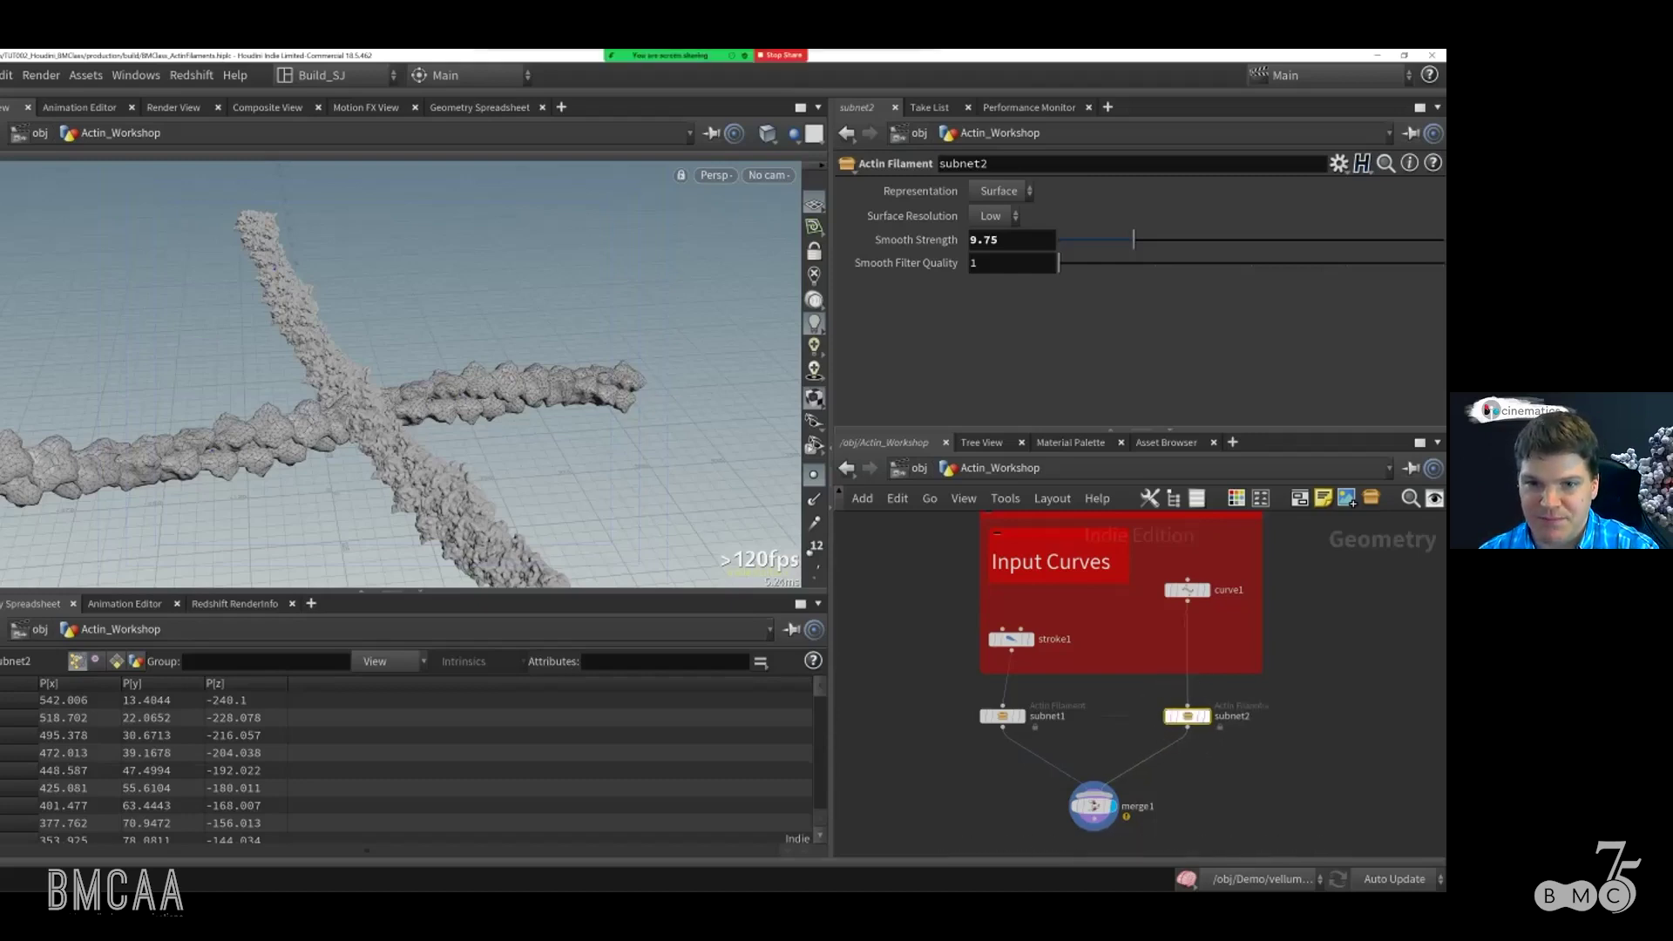
{"action": "left_click_drag", "start_coordinate": [1002, 715], "coordinate": [1011, 715]}
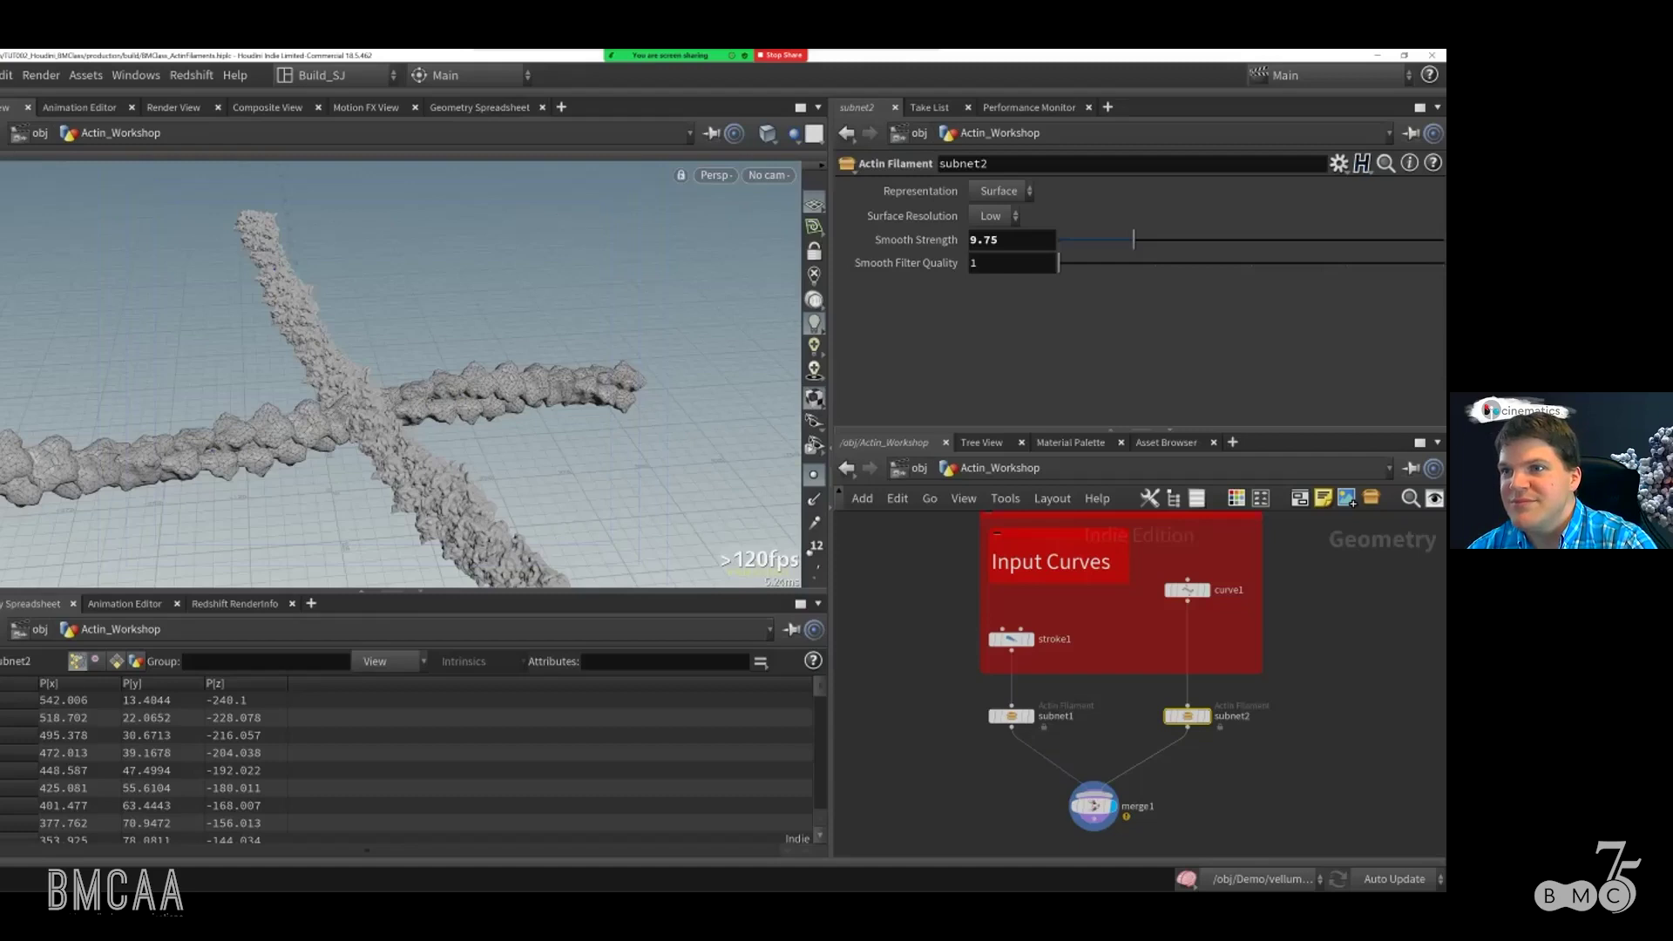
{"action": "mouse_move", "coordinate": [782, 56]}
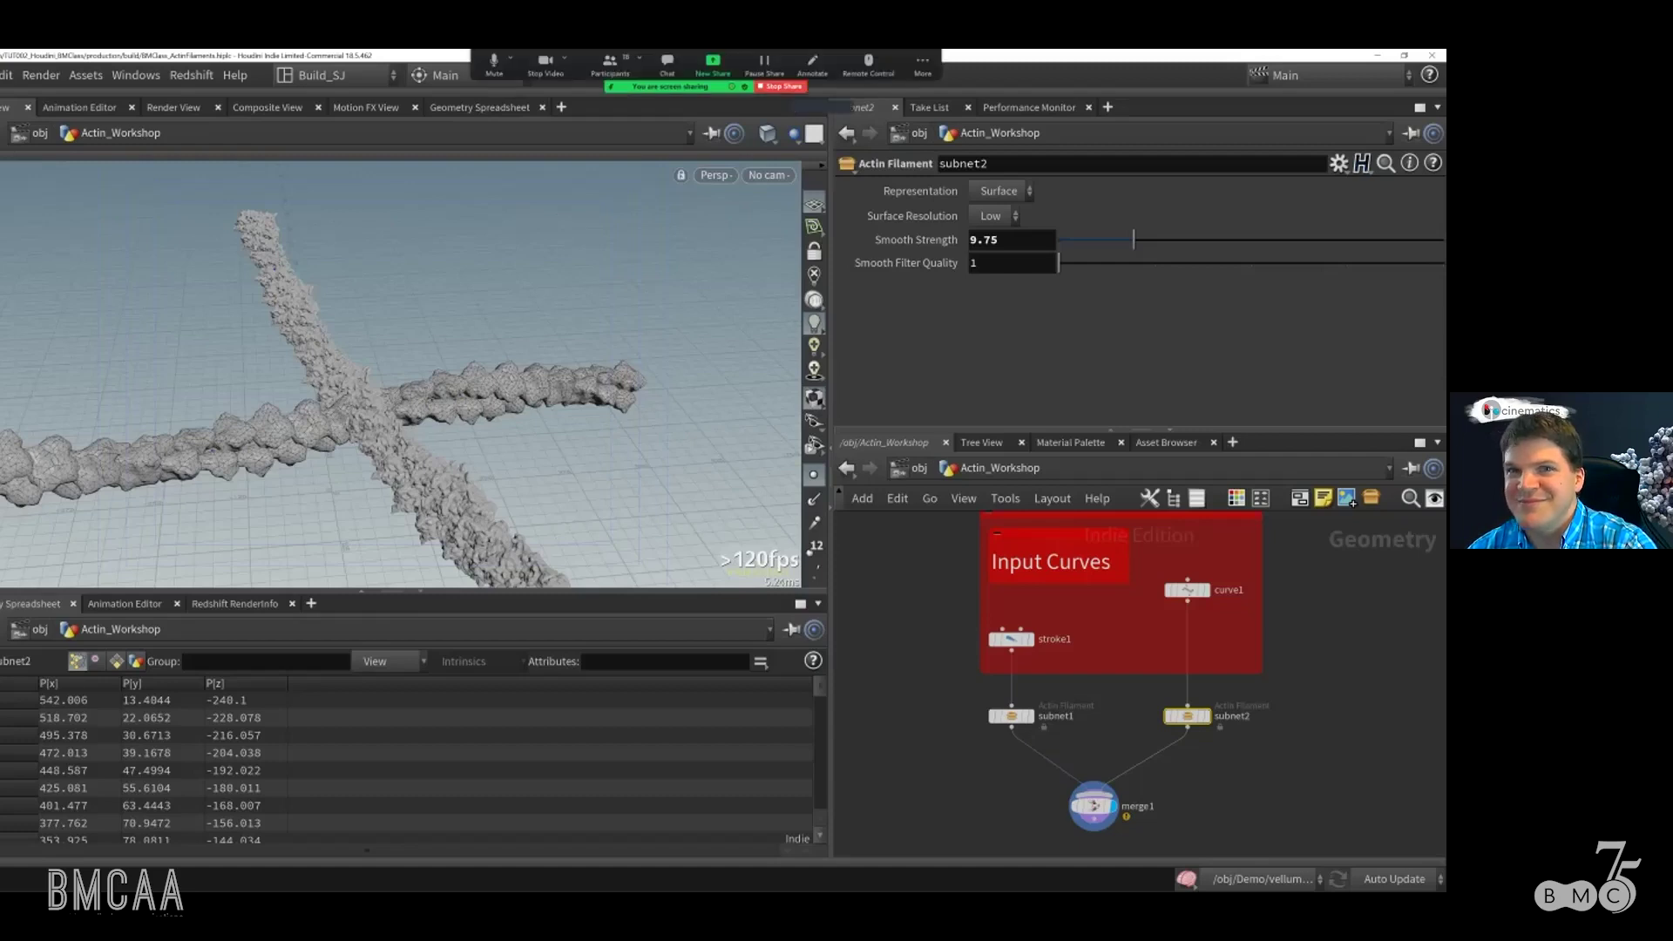